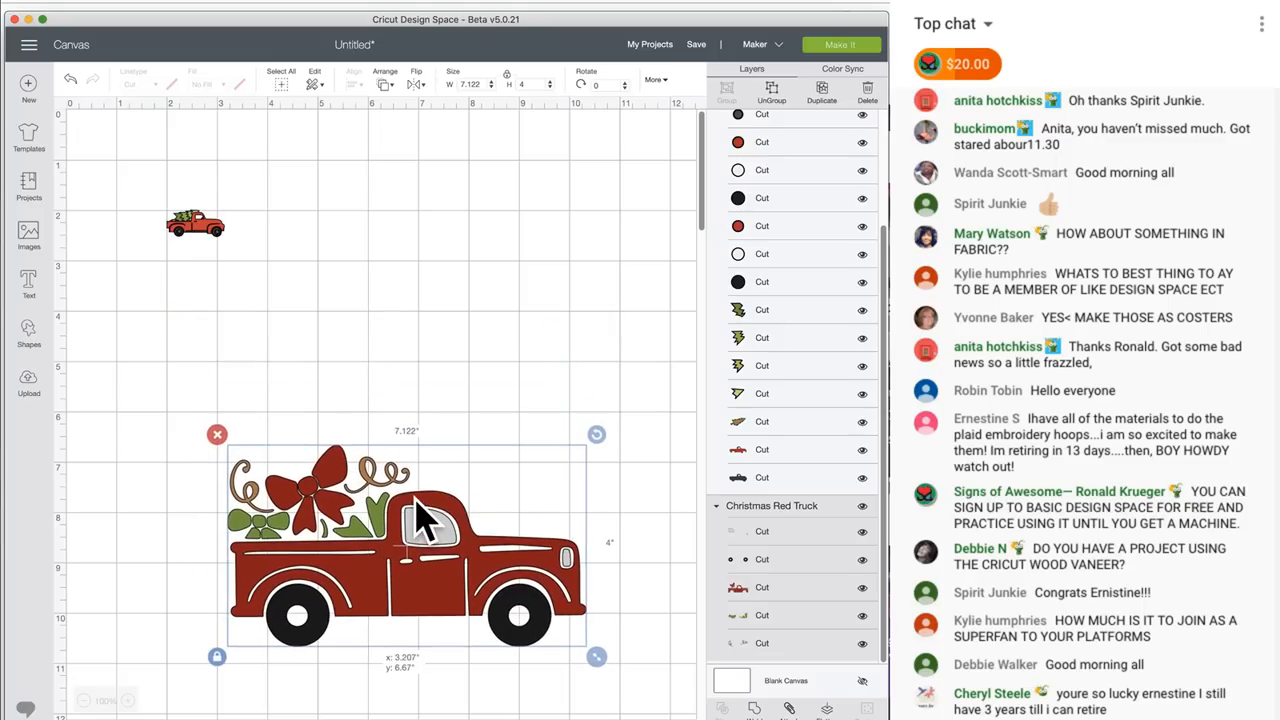
# Add a circle, set its size to 3.5" by 3.5", and place it clear of the trucks in the upper canvas
pyautogui.click(36, 338)
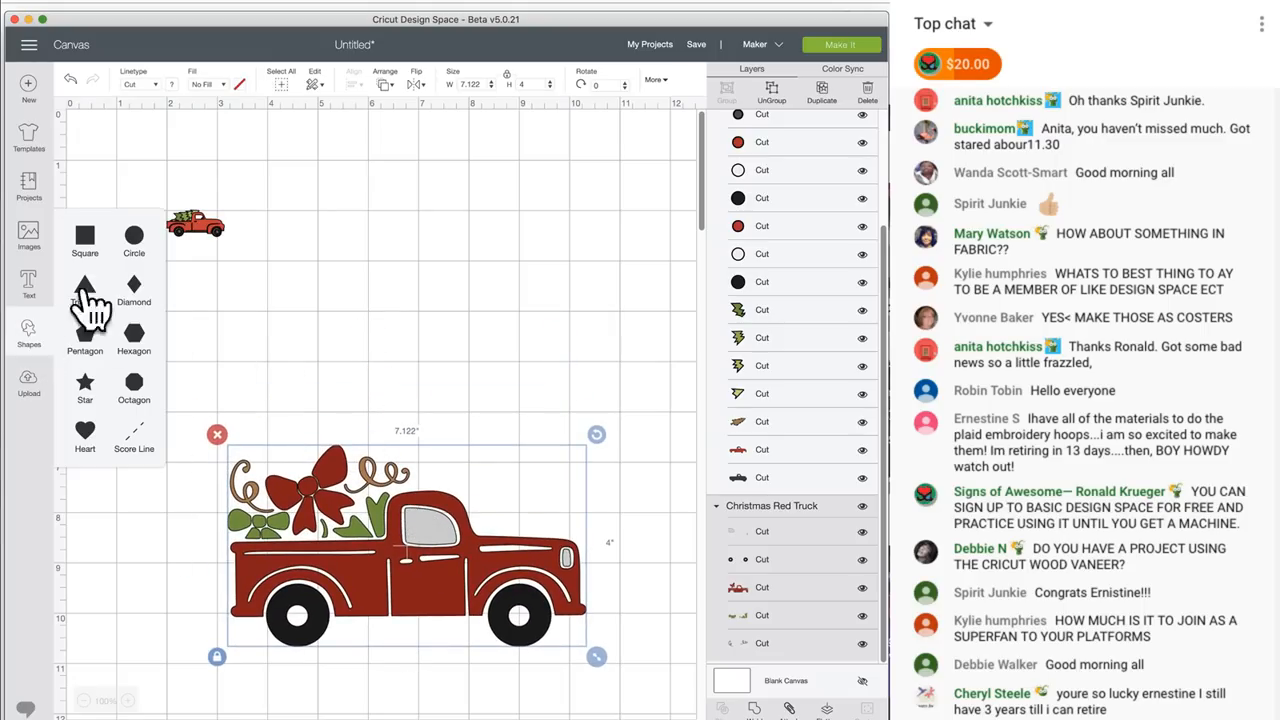
pyautogui.click(134, 238)
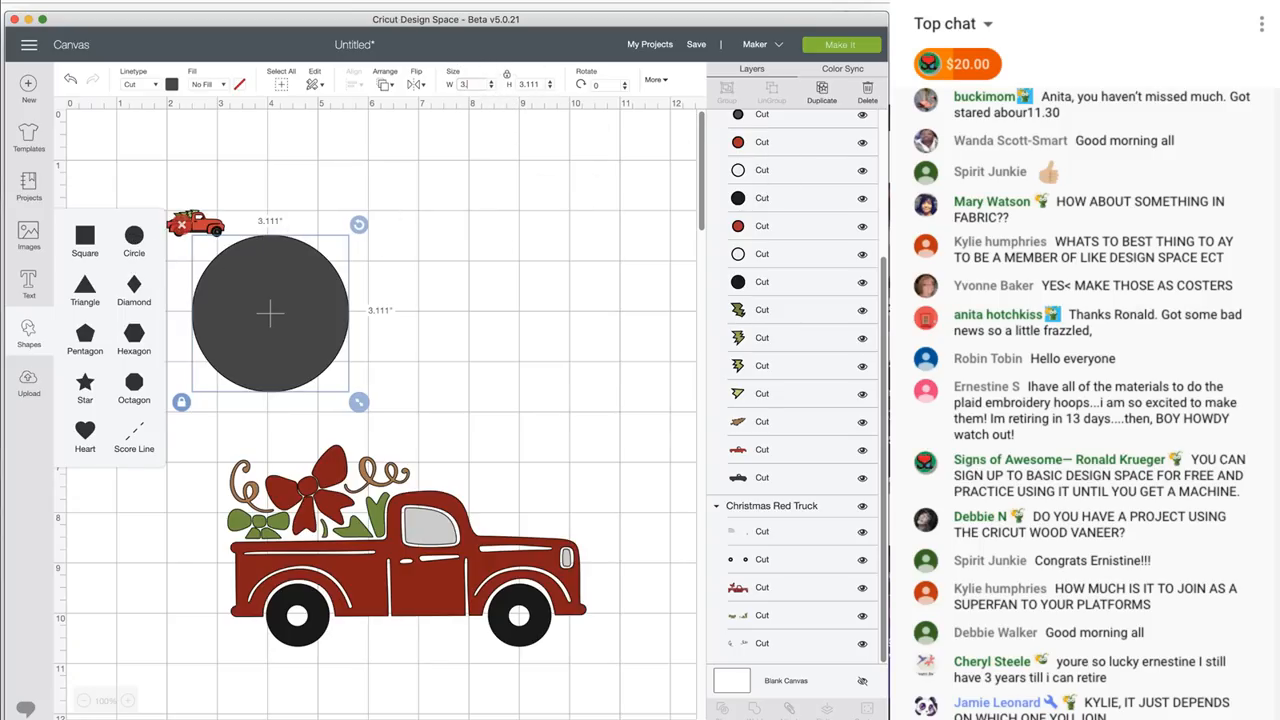
pyautogui.press('Return')
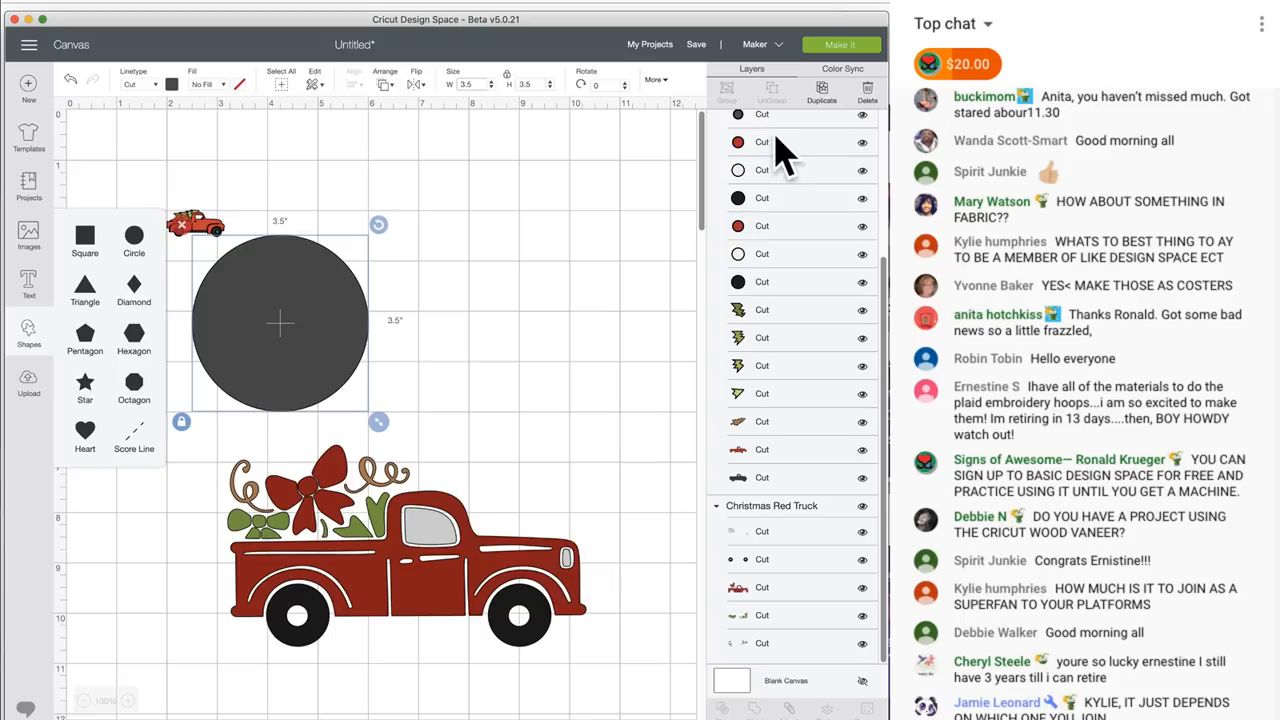
pyautogui.moveTo(314, 329); pyautogui.dragTo(464, 299)
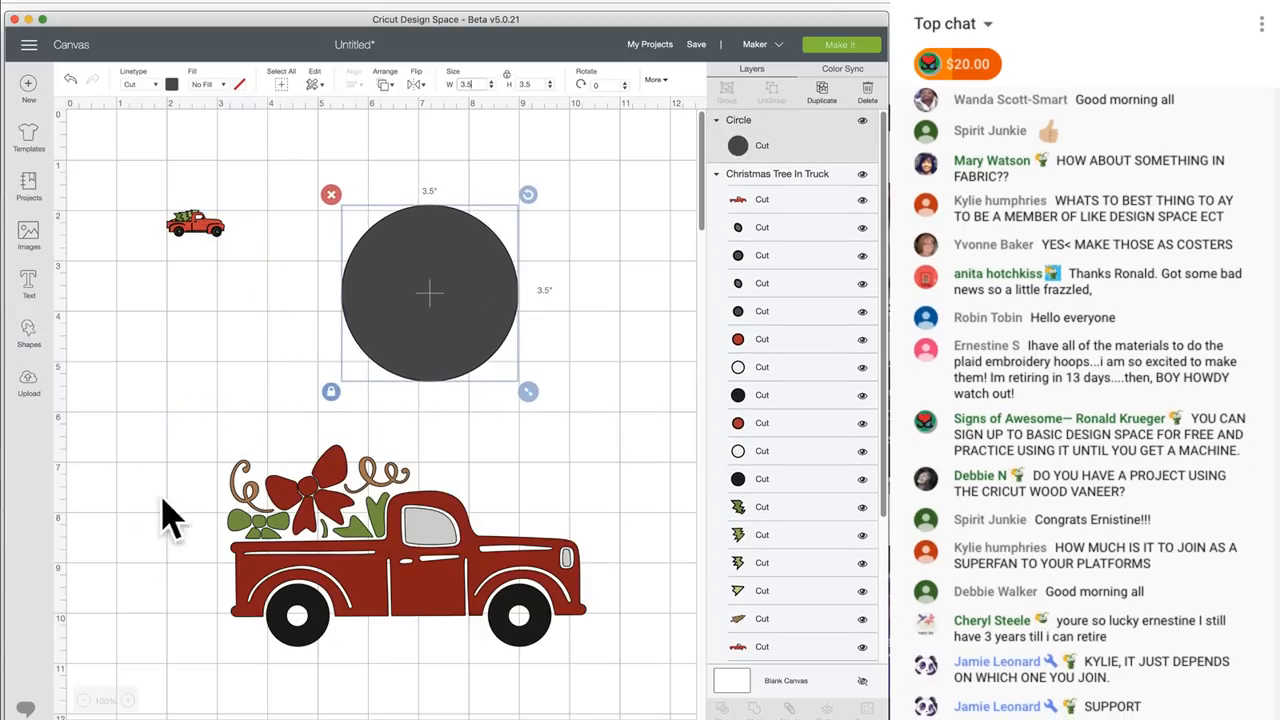
# Shrink the Christmas Red Truck to about 3.38" wide and move it over the circle
pyautogui.click(127, 700)
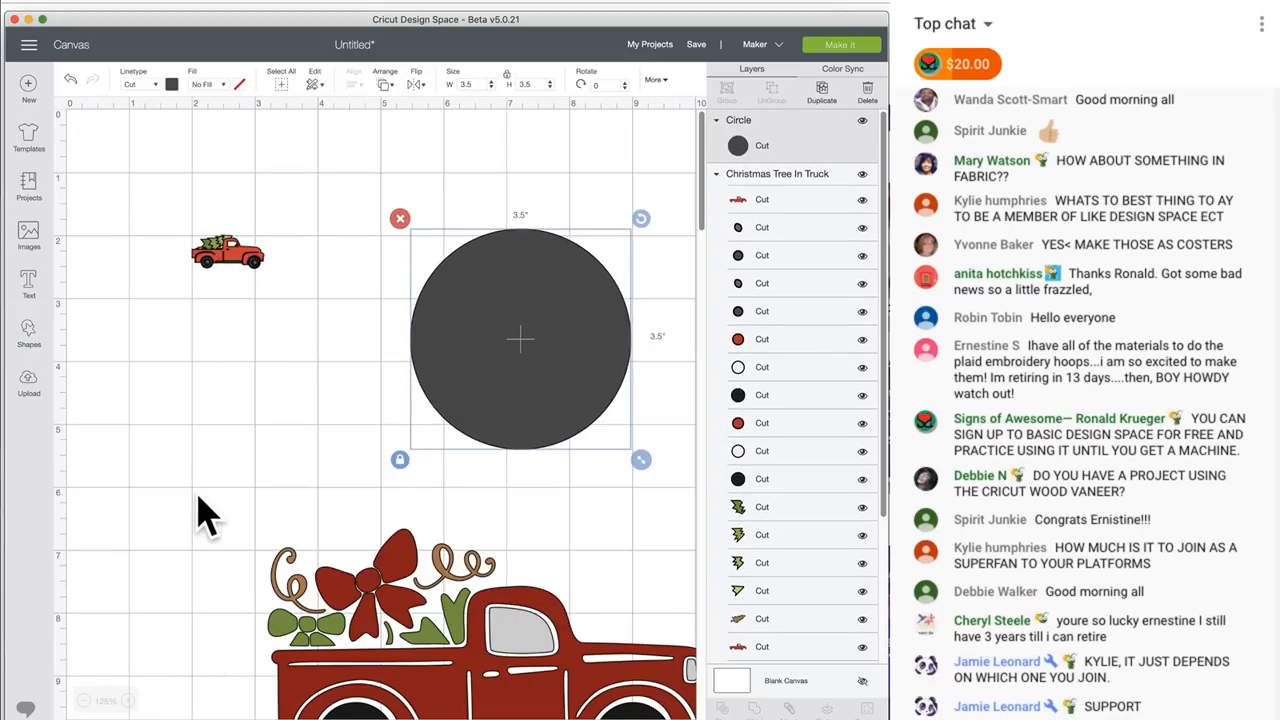
pyautogui.scroll(-3, 200, 515)
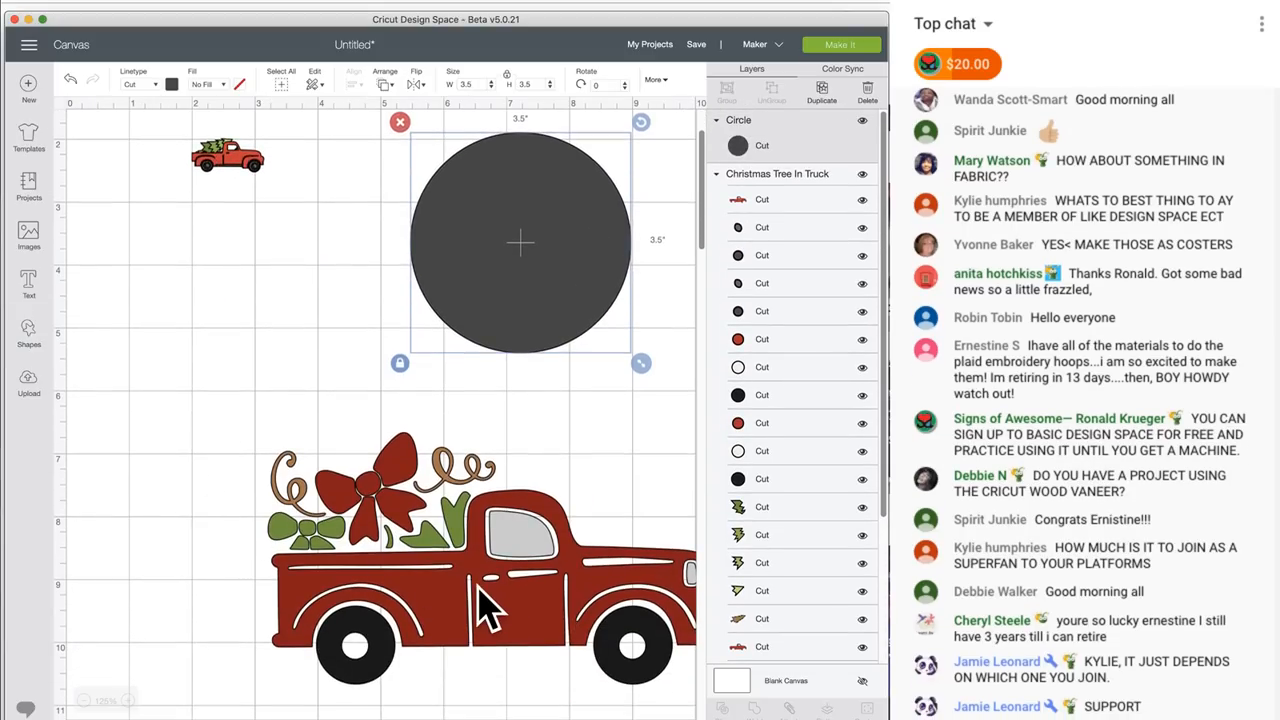
pyautogui.moveTo(466, 594); pyautogui.dragTo(380, 440)
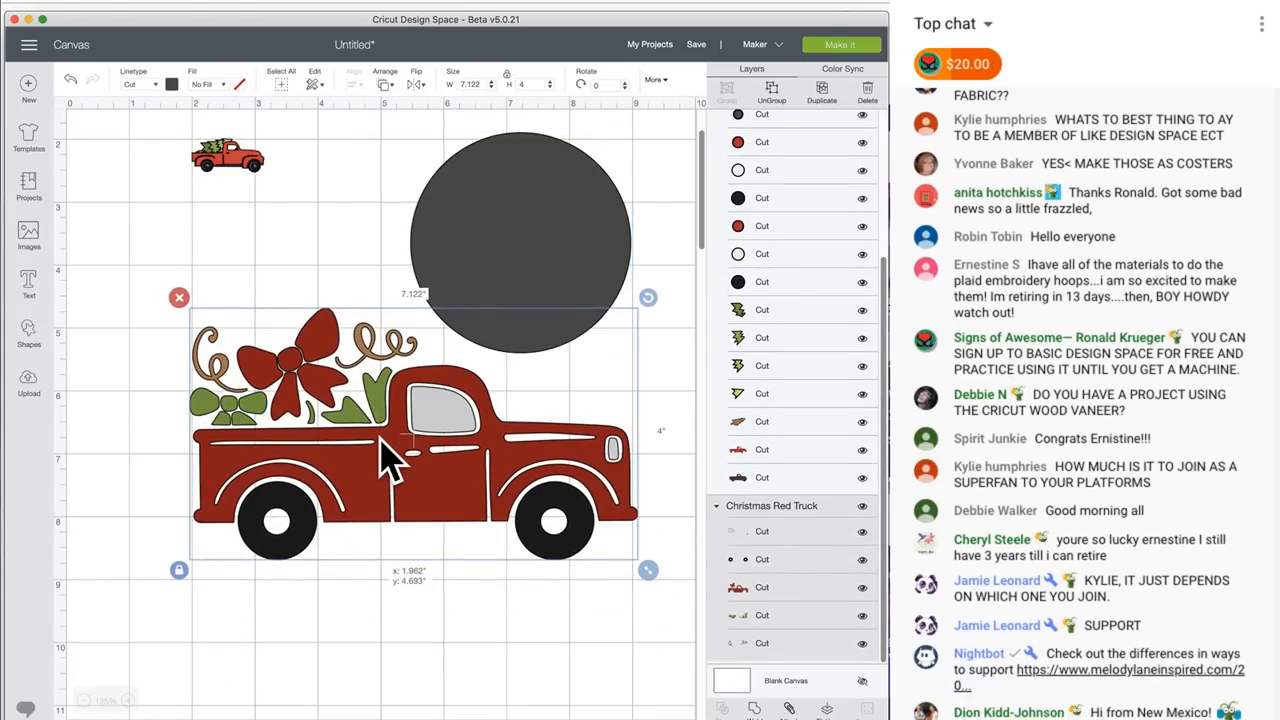
pyautogui.moveTo(381, 438); pyautogui.dragTo(357, 429)
pyautogui.moveTo(623, 566); pyautogui.dragTo(385, 444)
pyautogui.moveTo(278, 355); pyautogui.dragTo(535, 237)
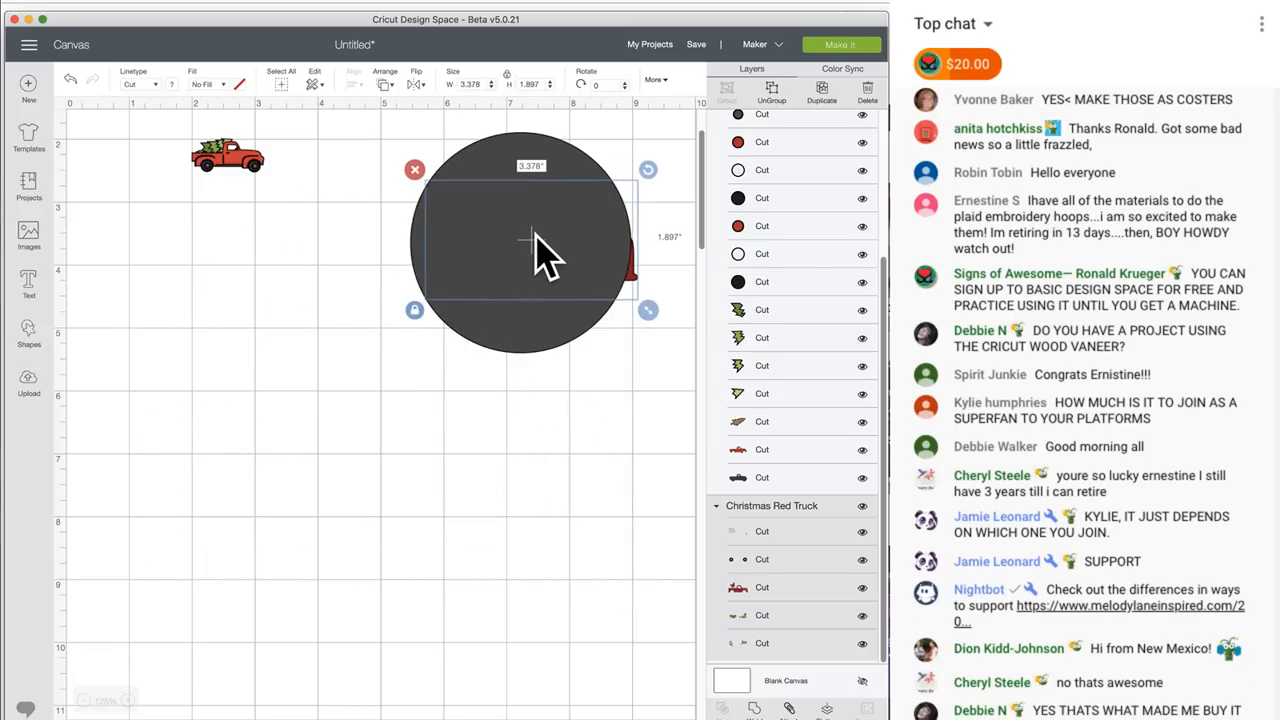
# Send the circle to the back so it sits behind the Christmas Red Truck
pyautogui.click(428, 235)
pyautogui.click(398, 92)
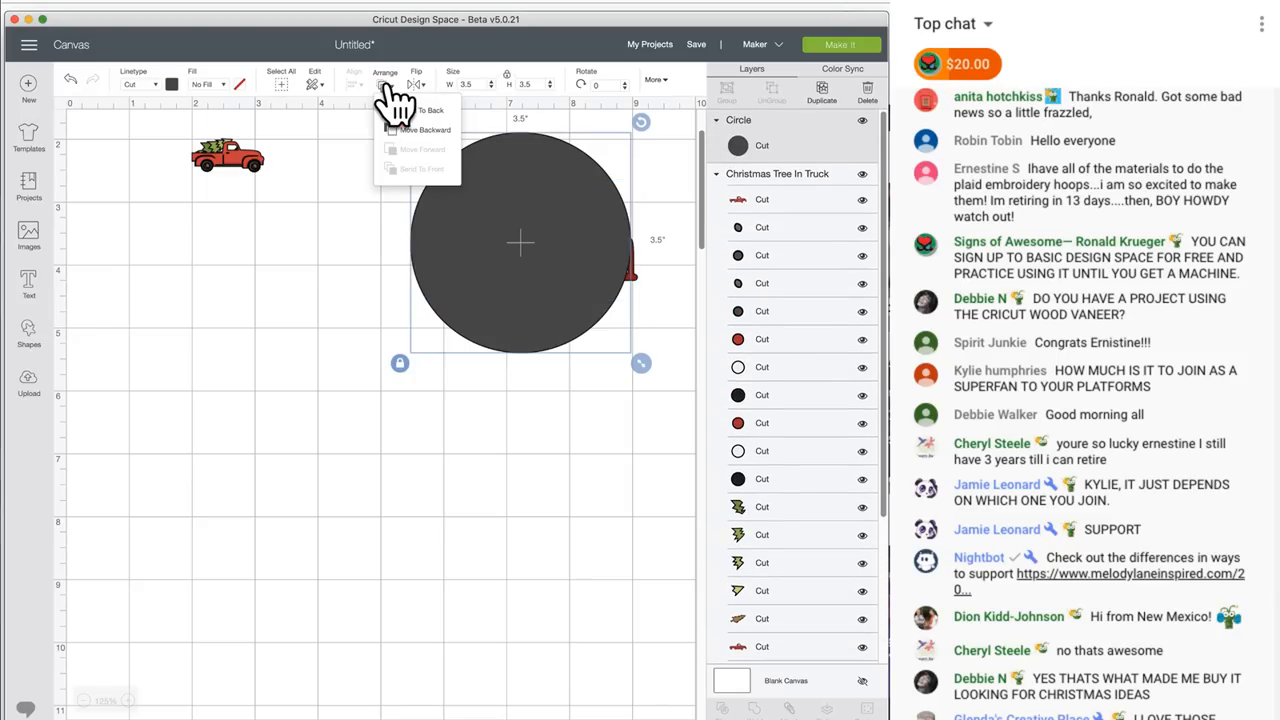
pyautogui.click(415, 112)
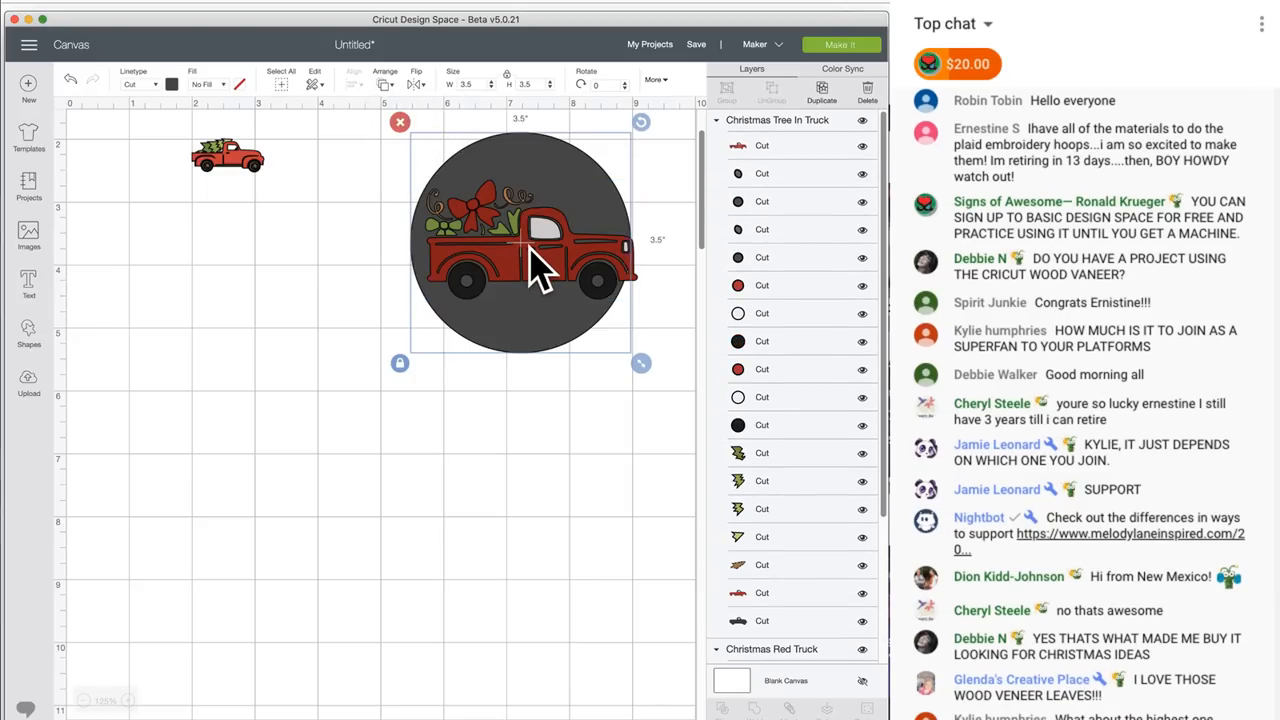
# Scale the Christmas Red Truck down to about 3.01" wide and position it inside the circle
pyautogui.moveTo(531, 250); pyautogui.dragTo(518, 244)
pyautogui.moveTo(634, 306); pyautogui.dragTo(610, 289)
pyautogui.moveTo(521, 271); pyautogui.dragTo(535, 275)
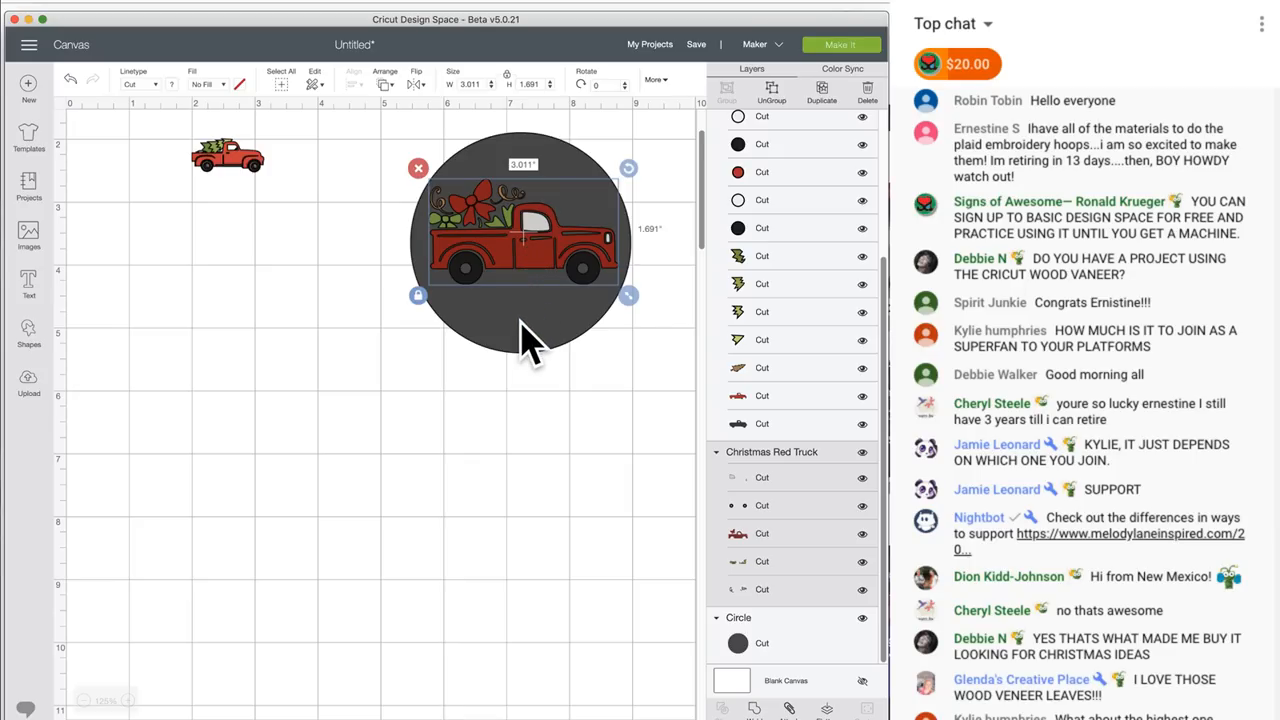
# Move the Christmas Red Truck off the circle and enlarge the Christmas Tree In Truck image to about 2.86" wide
pyautogui.moveTo(530, 265); pyautogui.dragTo(252, 407)
pyautogui.click(245, 172)
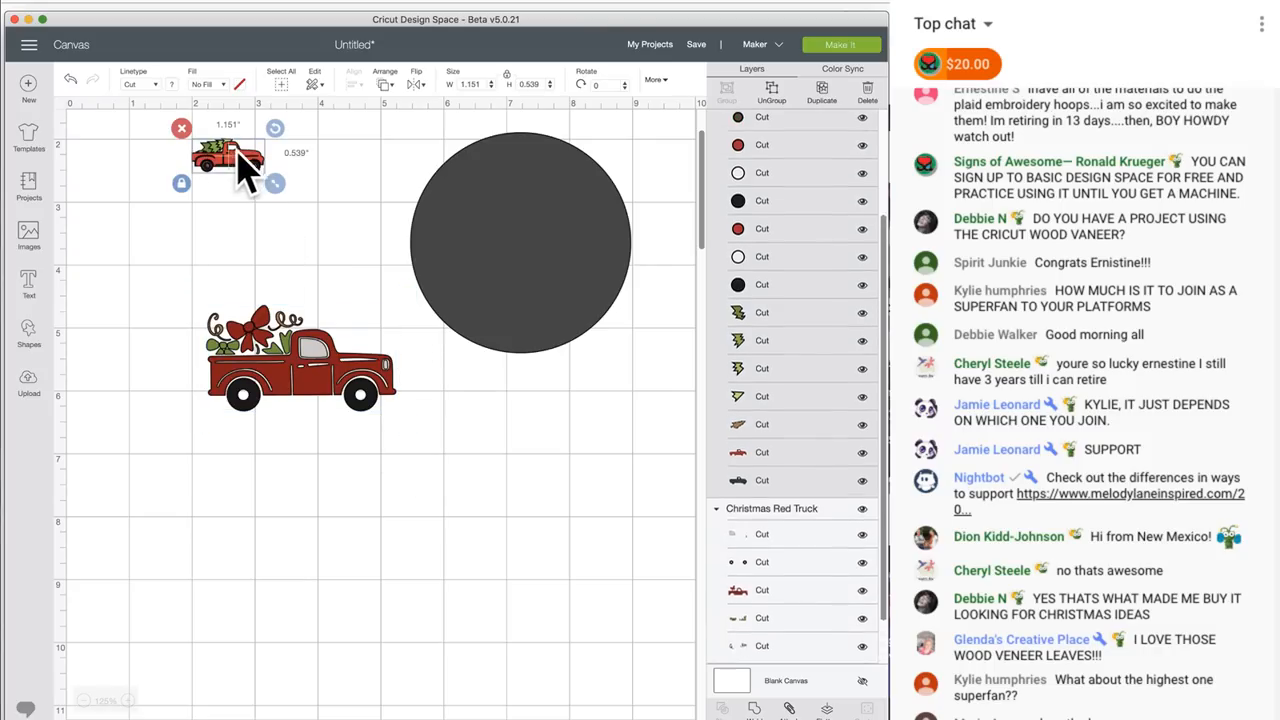
pyautogui.moveTo(275, 183); pyautogui.dragTo(388, 270)
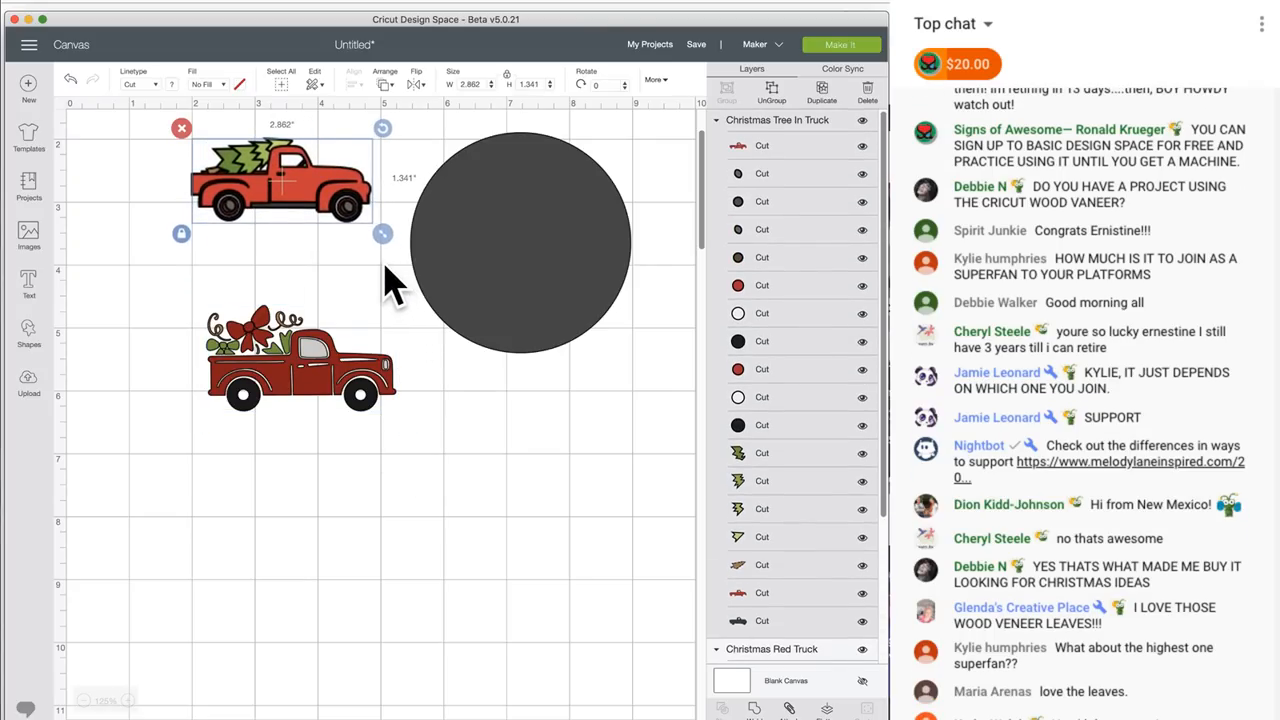
pyautogui.moveTo(279, 193); pyautogui.dragTo(271, 221)
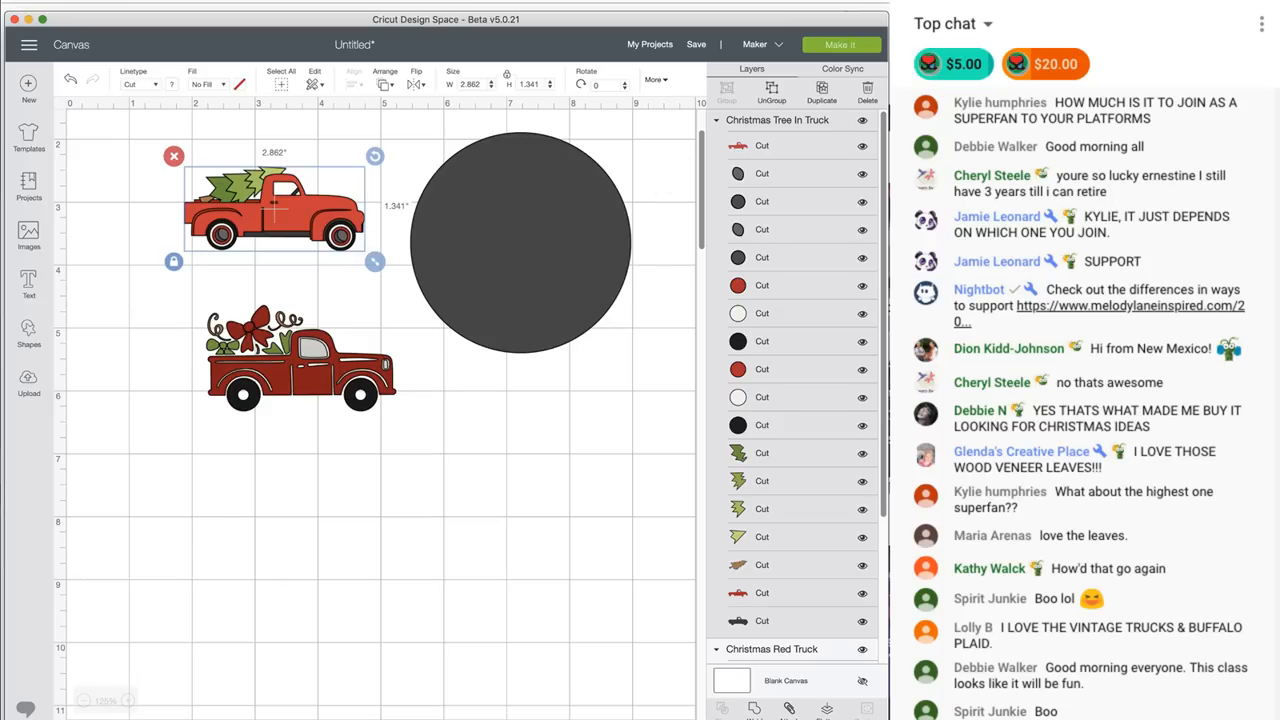
# Duplicate both truck images and move the copies to the empty area well below the circle
pyautogui.click(822, 92)
pyautogui.moveTo(380, 255); pyautogui.dragTo(652, 668)
pyautogui.click(358, 375)
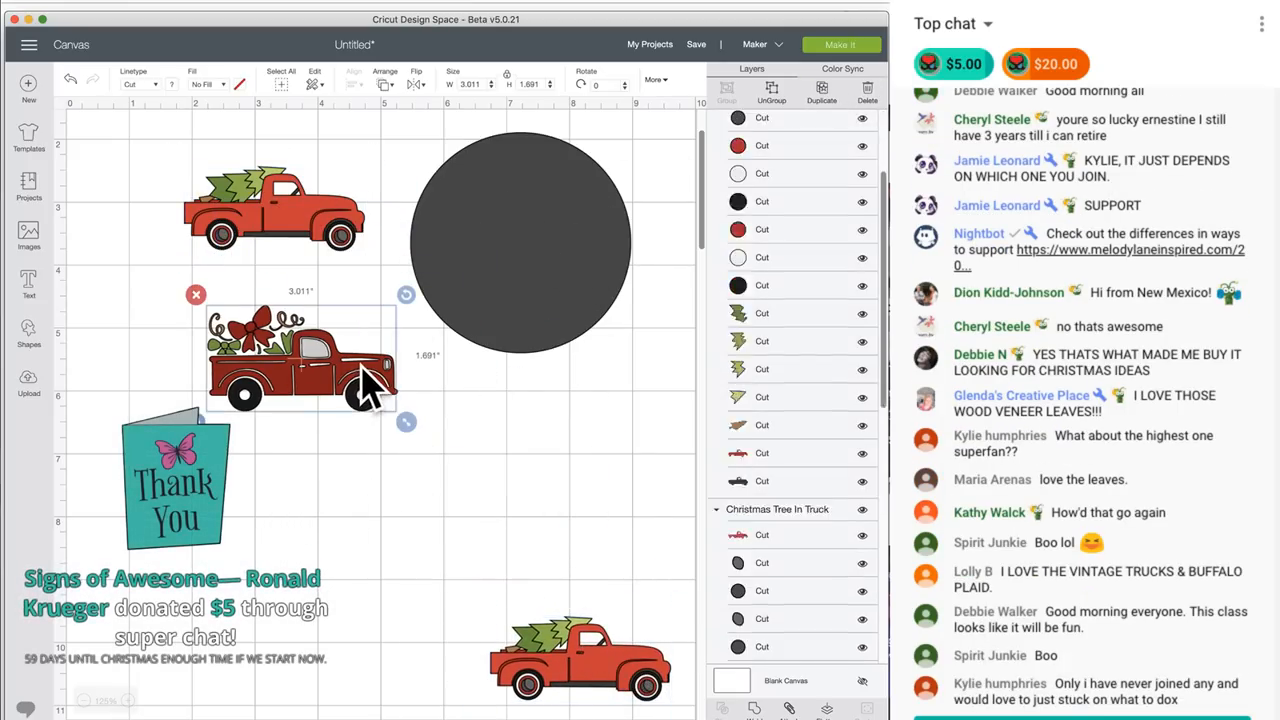
pyautogui.click(822, 100)
pyautogui.moveTo(294, 386); pyautogui.dragTo(643, 671)
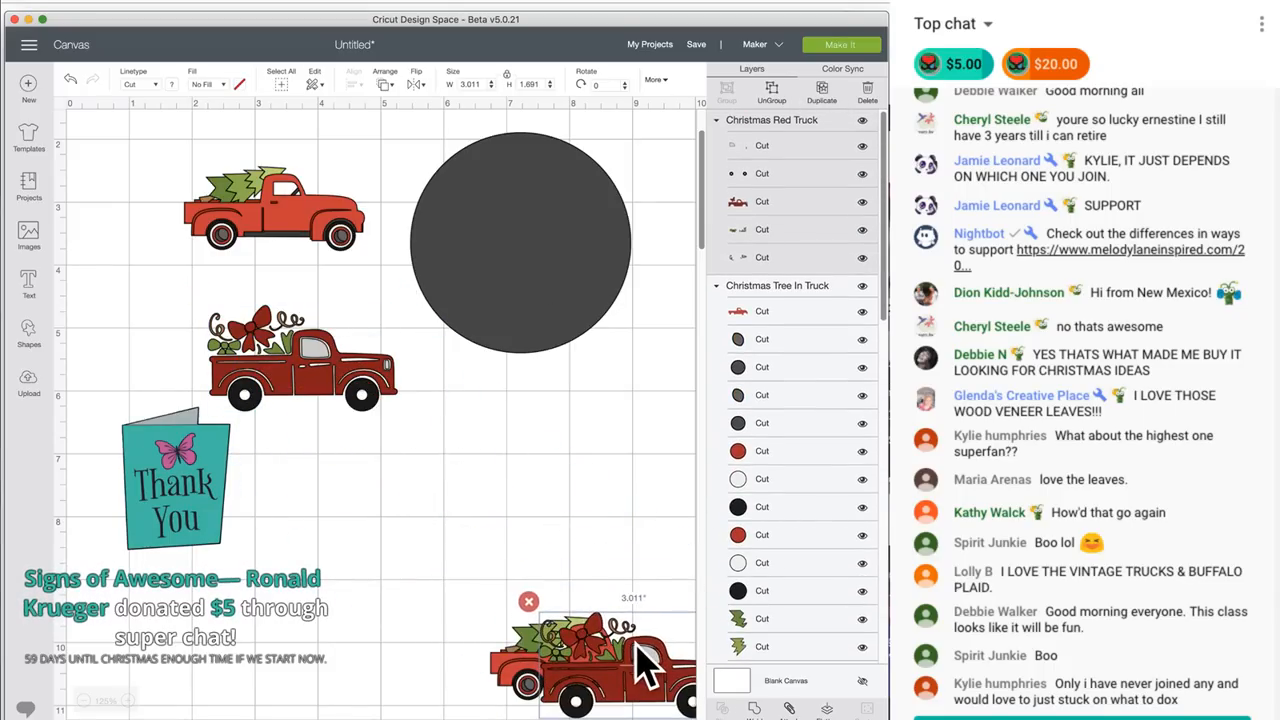
# Move the original bow truck lower and weld the original Christmas Tree In Truck into a single silhouette
pyautogui.moveTo(302, 320); pyautogui.dragTo(306, 400)
pyautogui.click(286, 210)
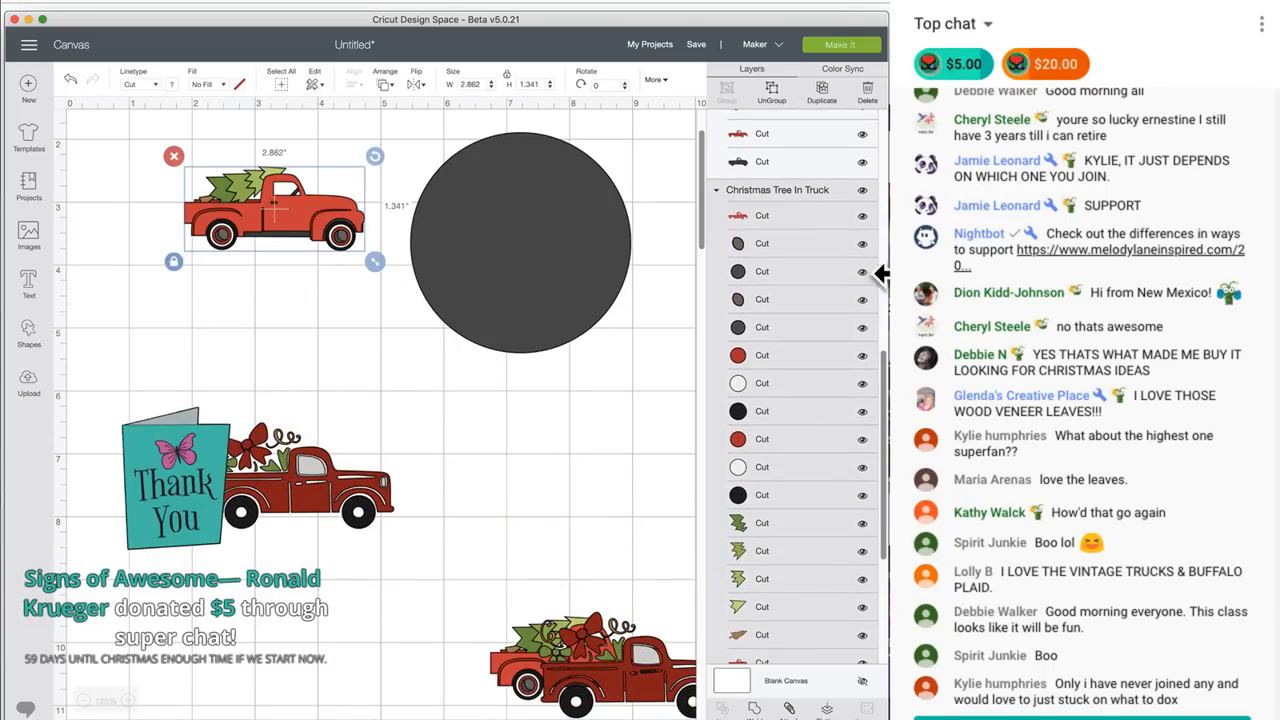
pyautogui.scroll(-3, 752, 510)
pyautogui.scroll(-2, 752, 510)
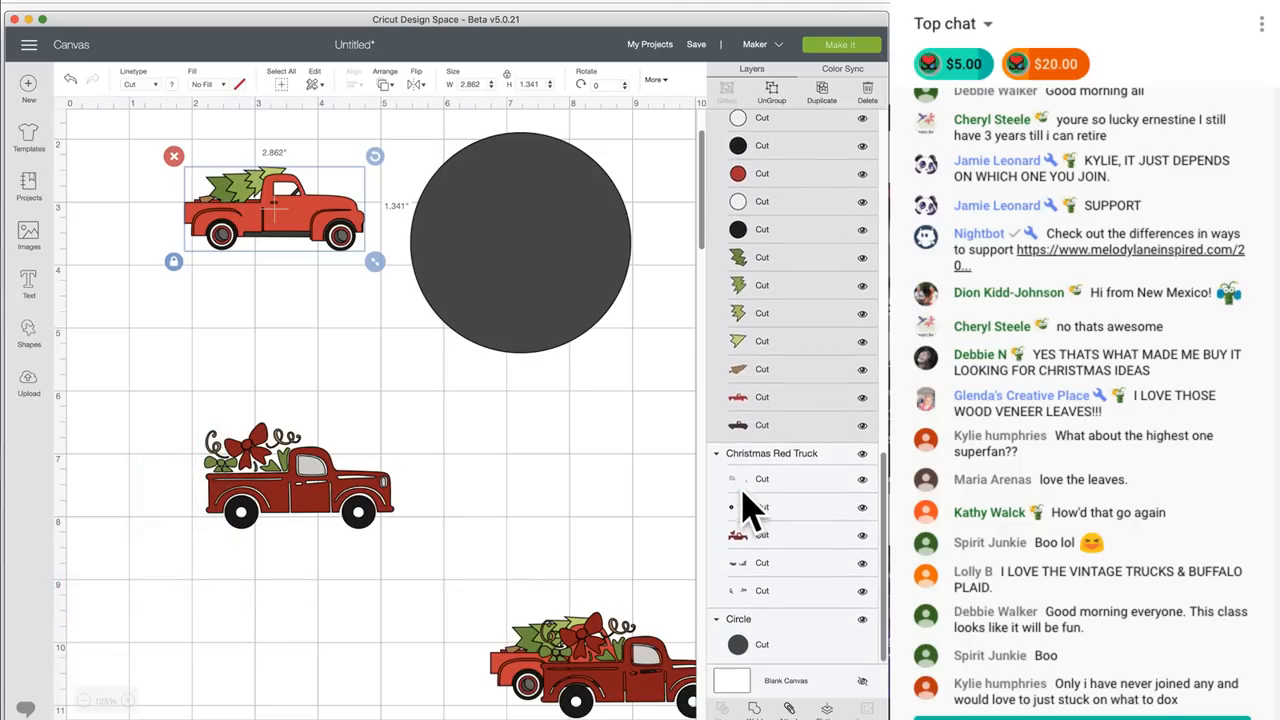
pyautogui.scroll(6, 752, 510)
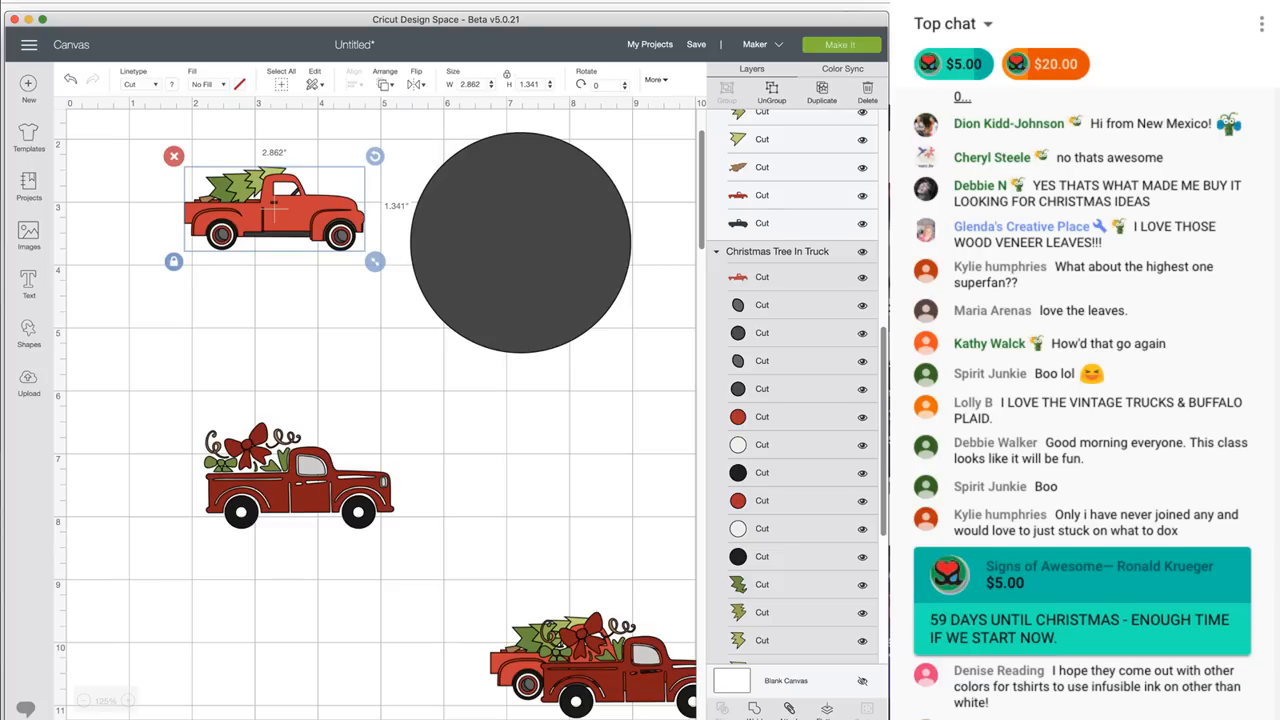
pyautogui.click(754, 709)
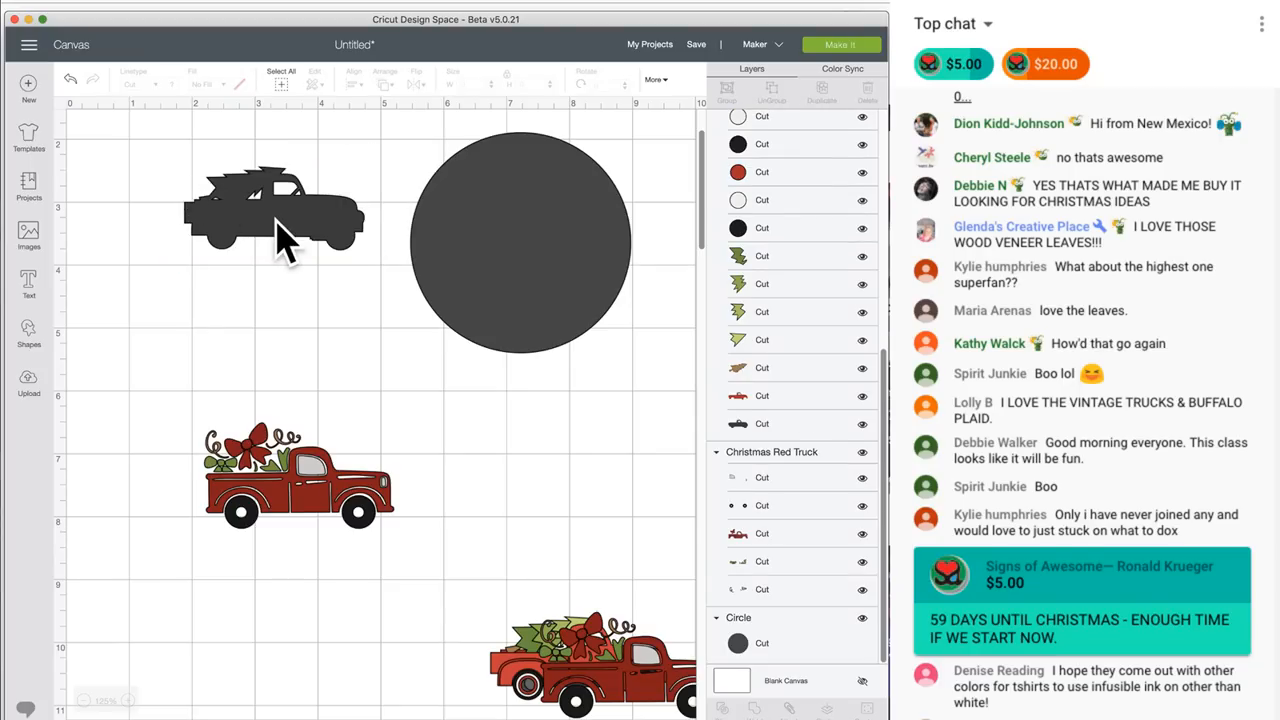
pyautogui.click(279, 227)
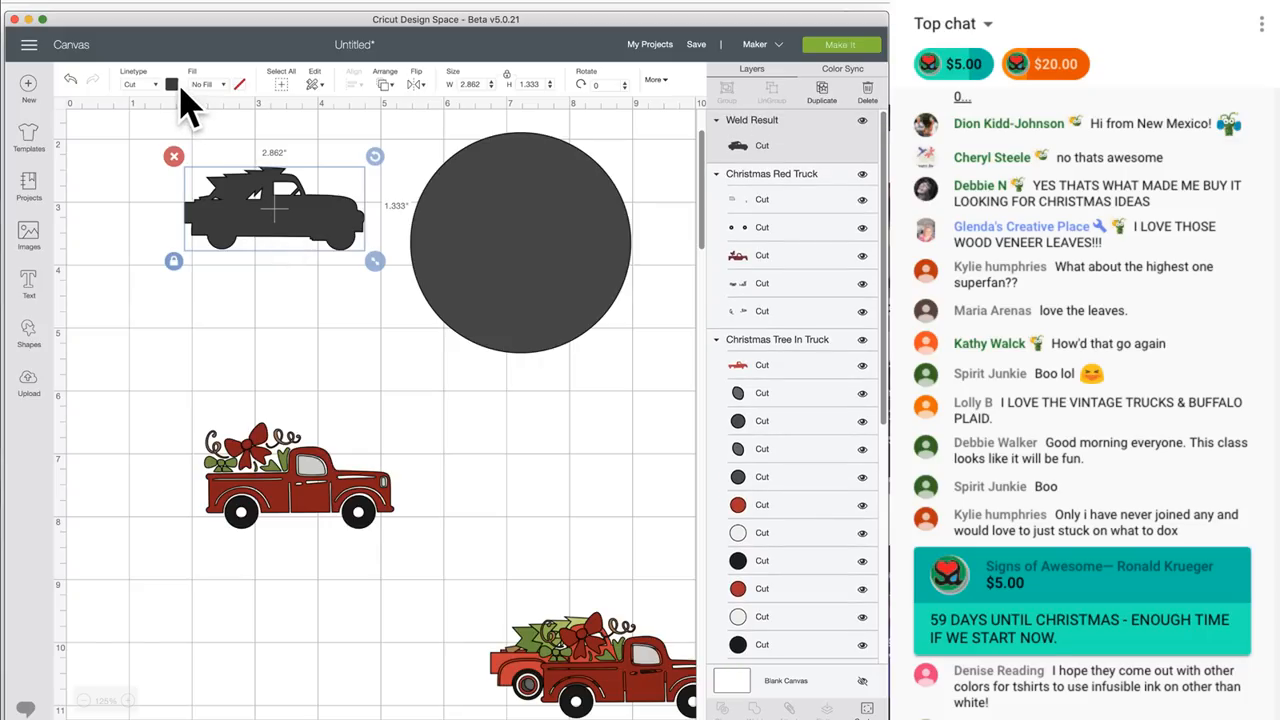
# Change the circle's material color to dark red
pyautogui.click(516, 180)
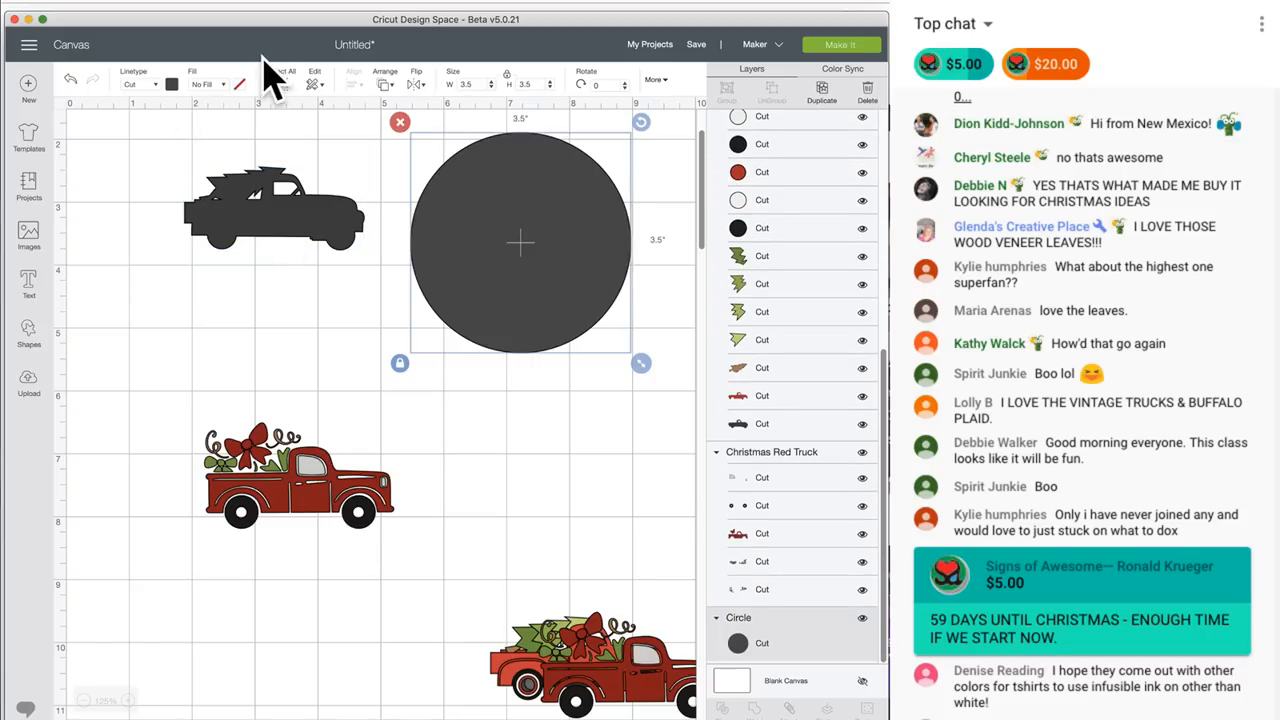
pyautogui.click(172, 84)
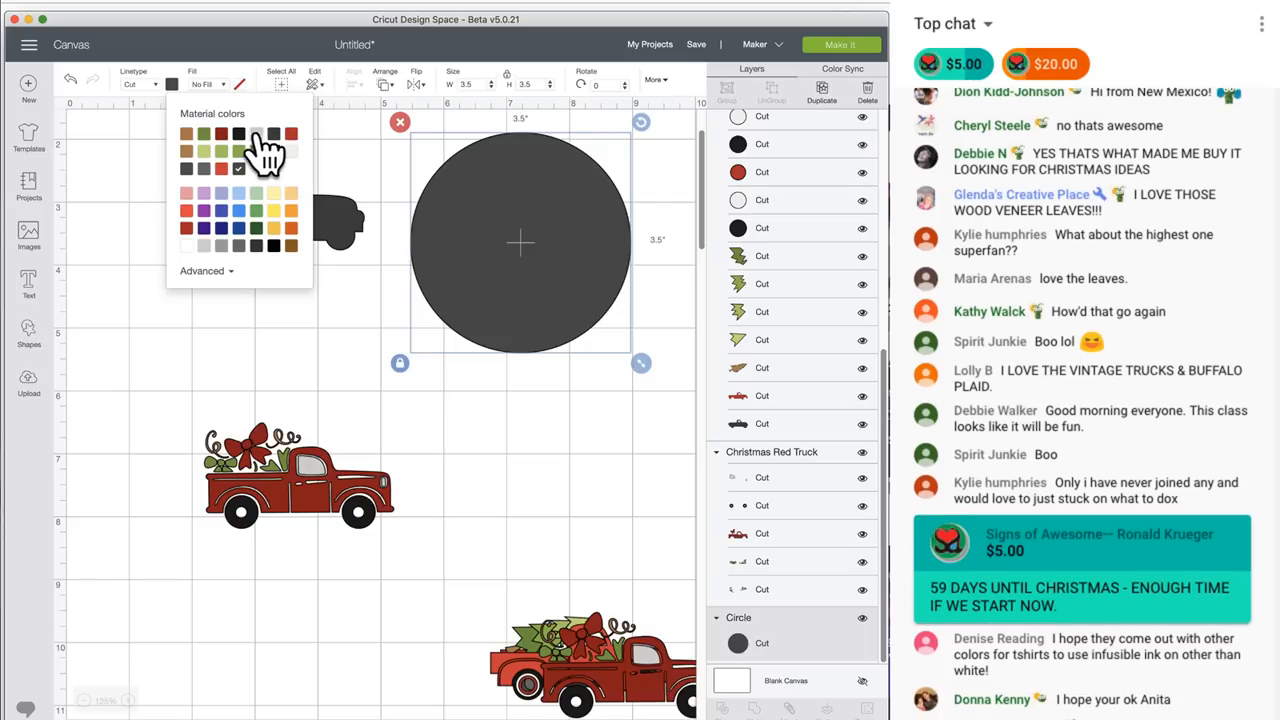
pyautogui.click(222, 134)
pyautogui.click(378, 308)
# Move the welded truck silhouette onto the red circle and select both shapes together
pyautogui.moveTo(305, 218); pyautogui.dragTo(549, 222)
pyautogui.click(363, 229)
pyautogui.moveTo(363, 194); pyautogui.dragTo(586, 286)
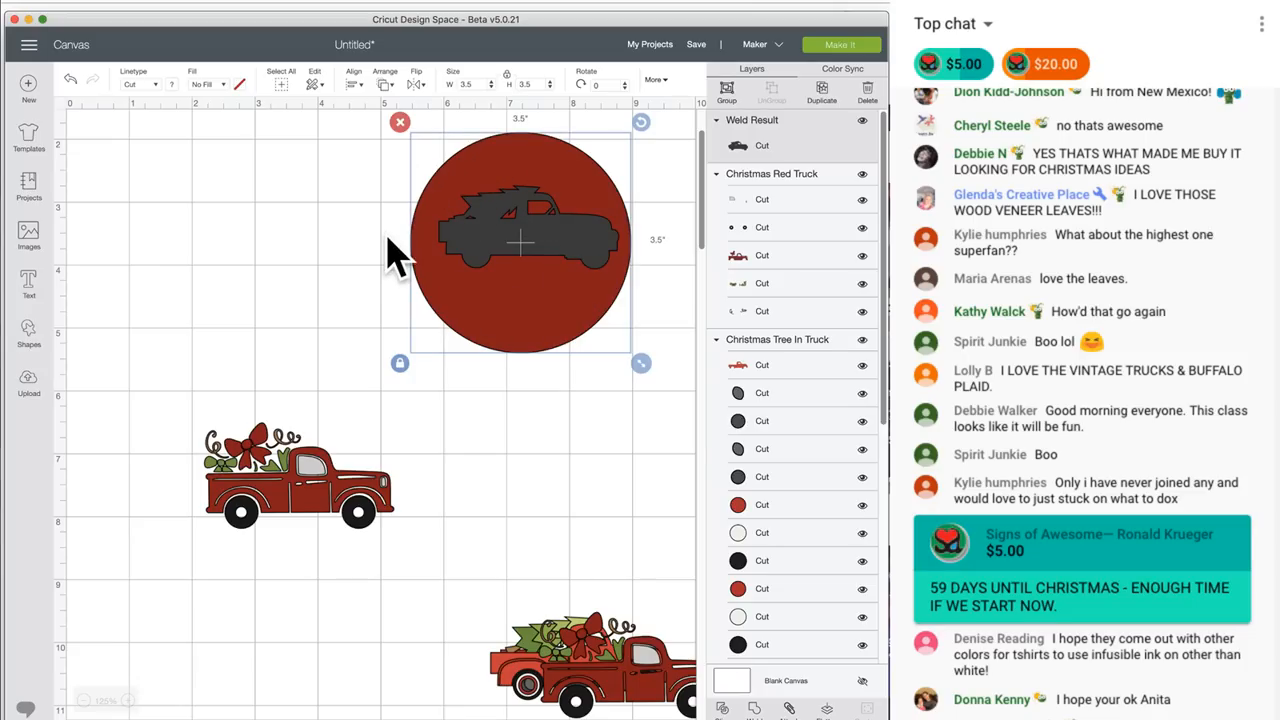
# Examine how selecting the circle alone and the circle with the welded truck highlights their layers
pyautogui.click(328, 210)
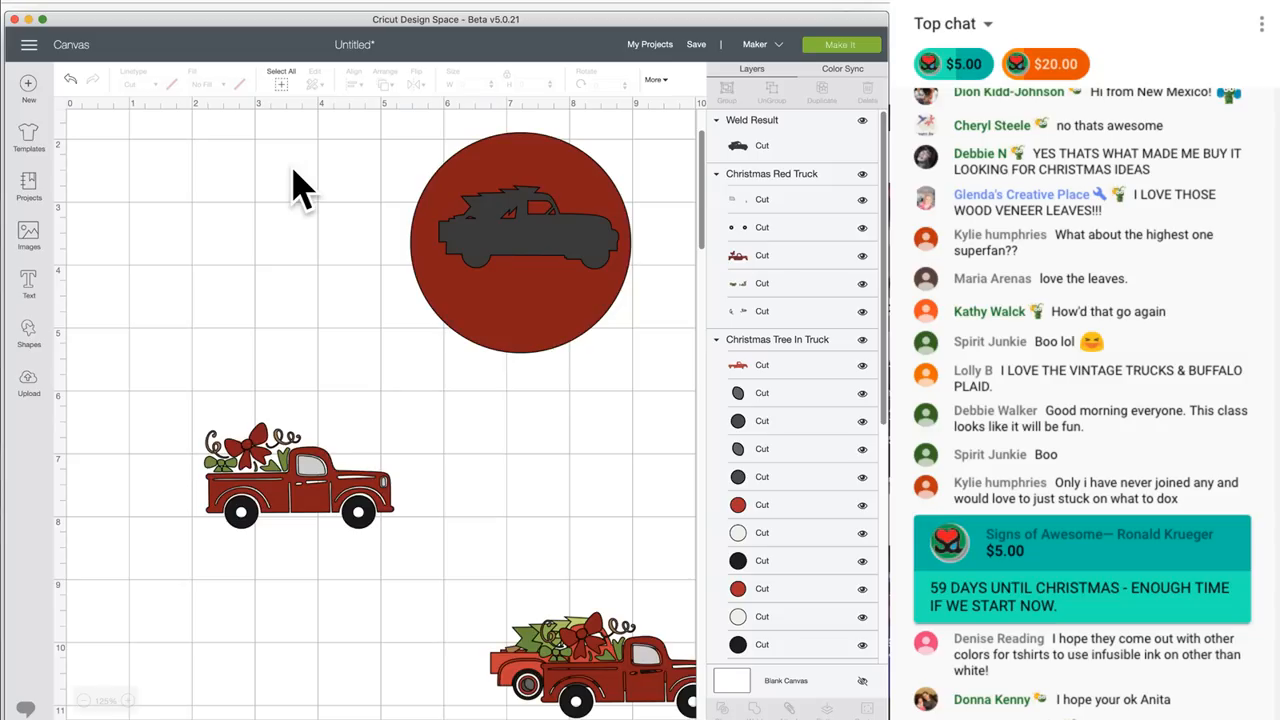
pyautogui.moveTo(381, 180); pyautogui.dragTo(483, 261)
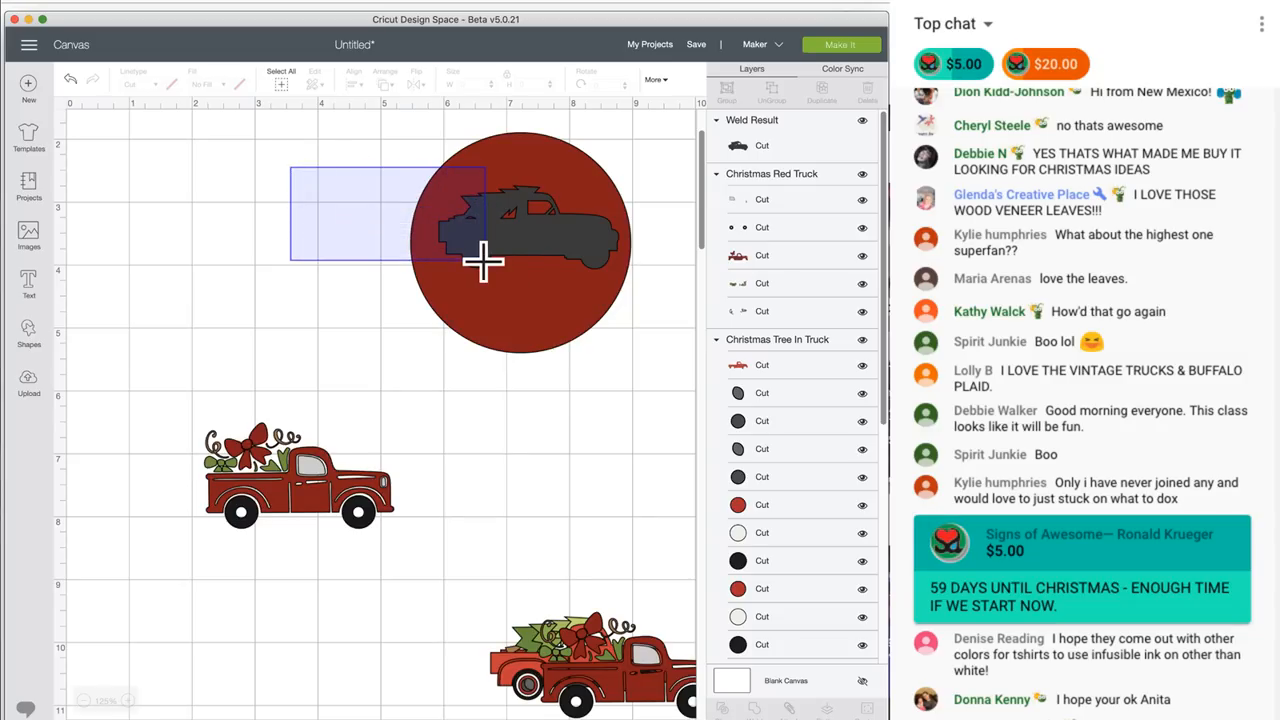
pyautogui.moveTo(484, 261); pyautogui.dragTo(484, 262)
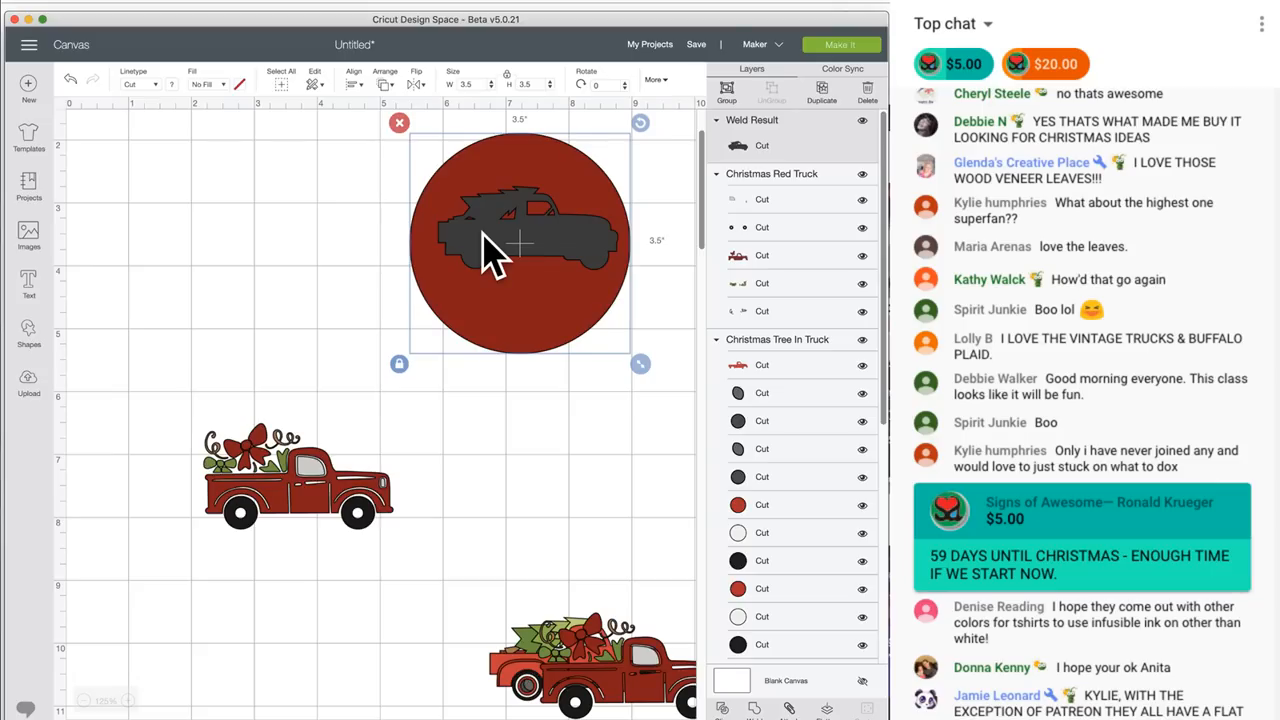
pyautogui.click(286, 230)
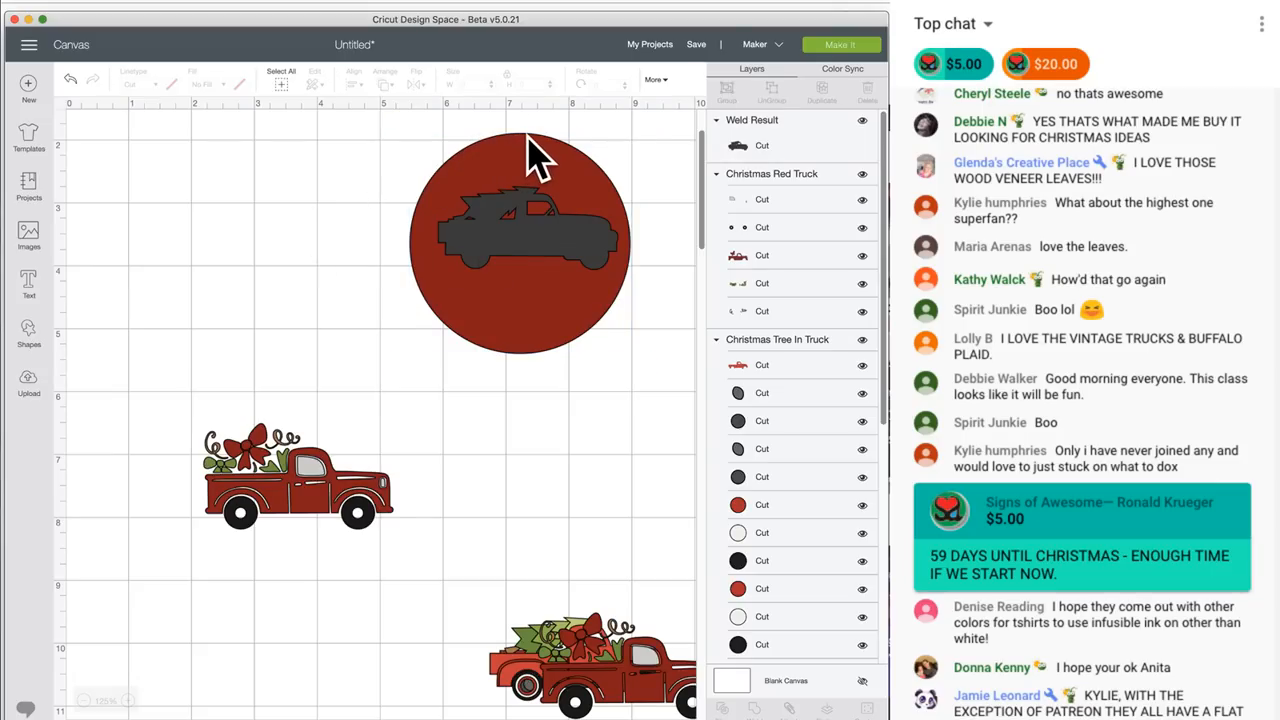
pyautogui.click(532, 160)
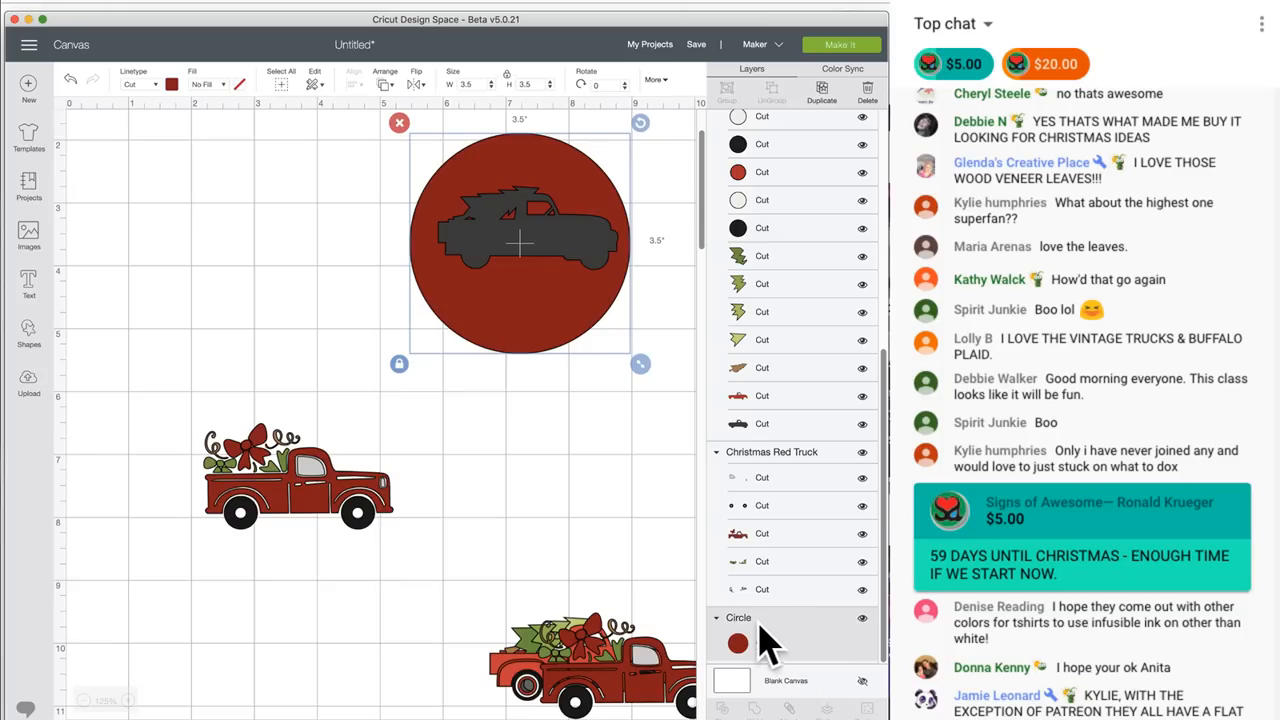
pyautogui.click(357, 229)
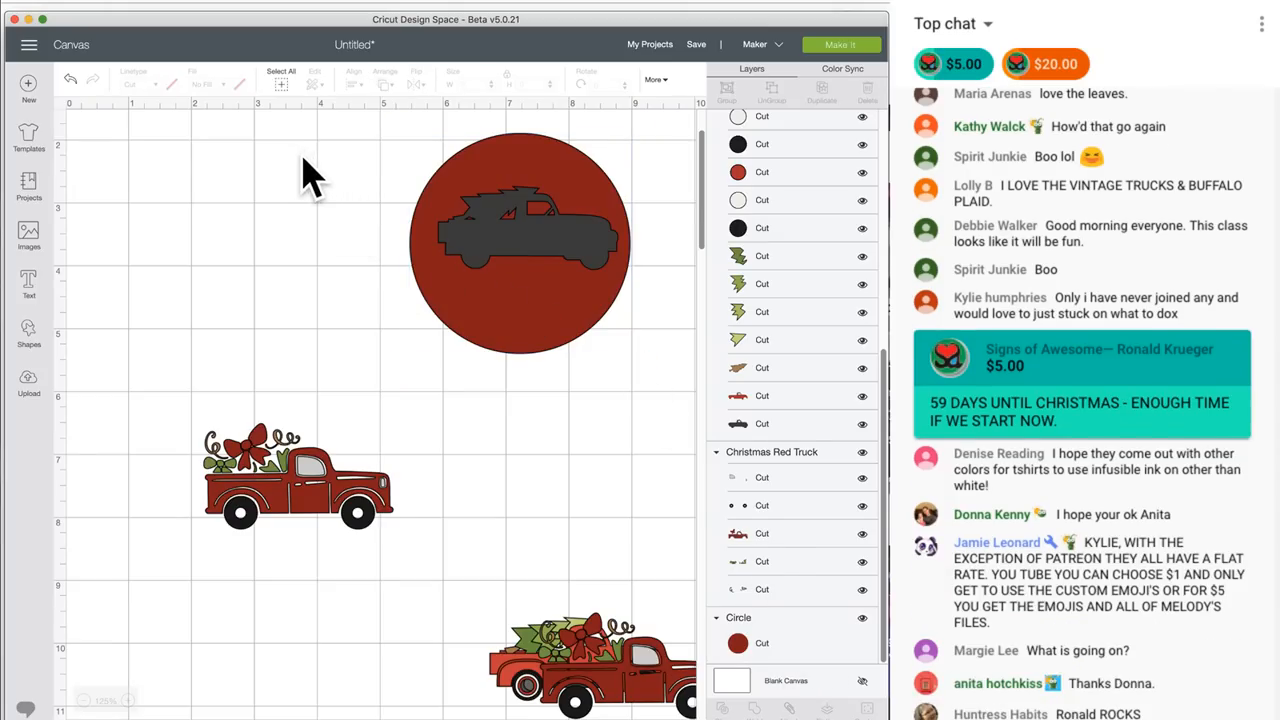
pyautogui.moveTo(291, 160)
pyautogui.mouseDown()
pyautogui.moveTo(509, 209)
pyautogui.moveTo(578, 326)
pyautogui.mouseUp()
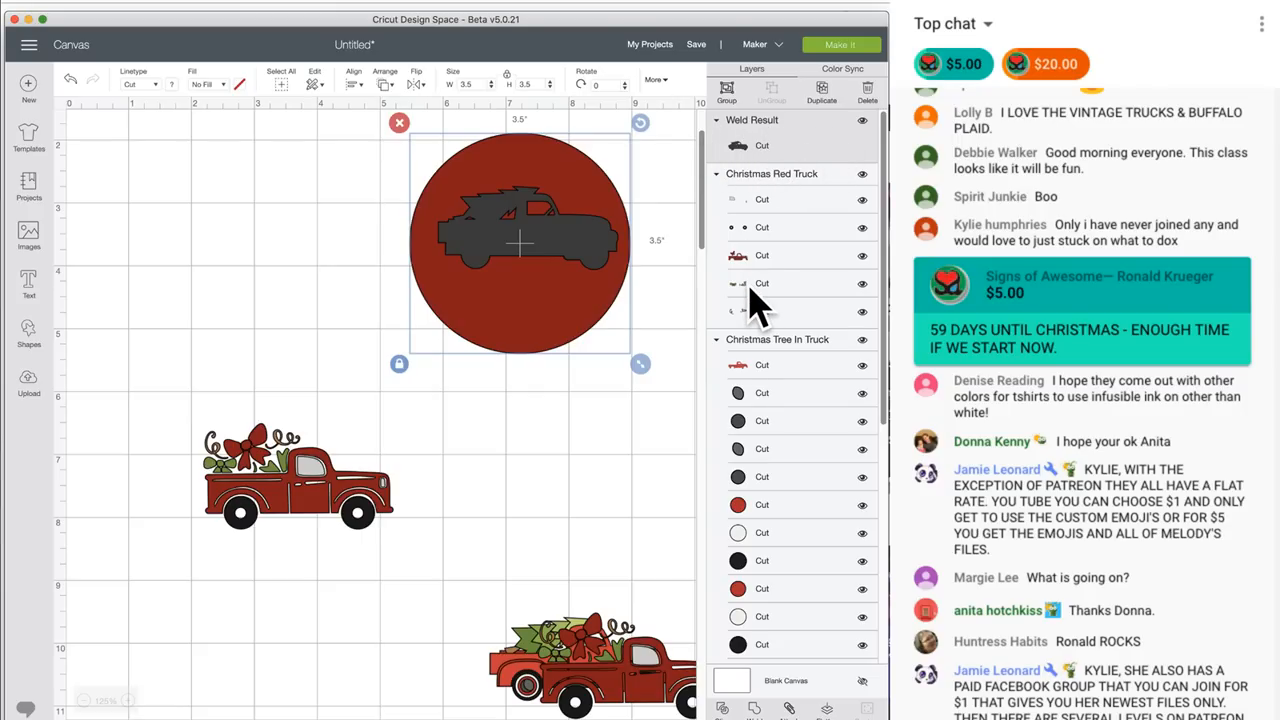
pyautogui.scroll(-6, 751, 290)
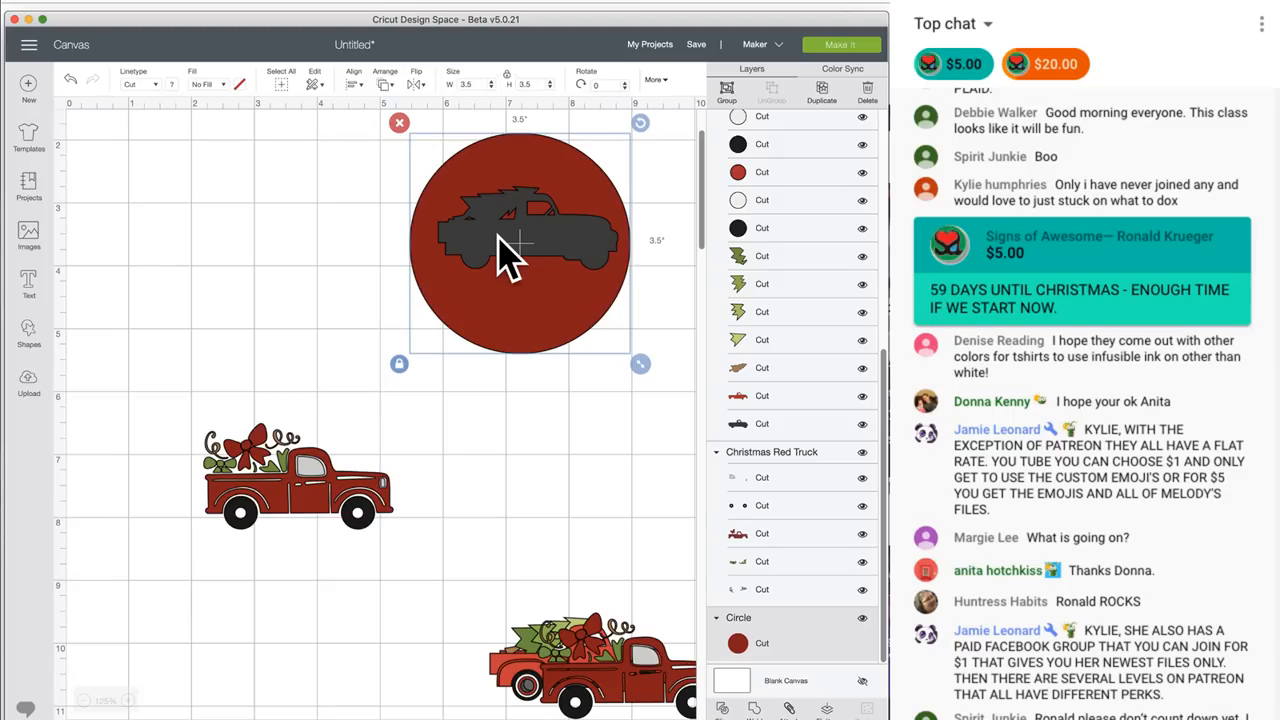
# Move the welded silhouette off the circle and place the Christmas Tree In Truck copy directly beneath it
pyautogui.click(352, 236)
pyautogui.moveTo(514, 240); pyautogui.dragTo(249, 228)
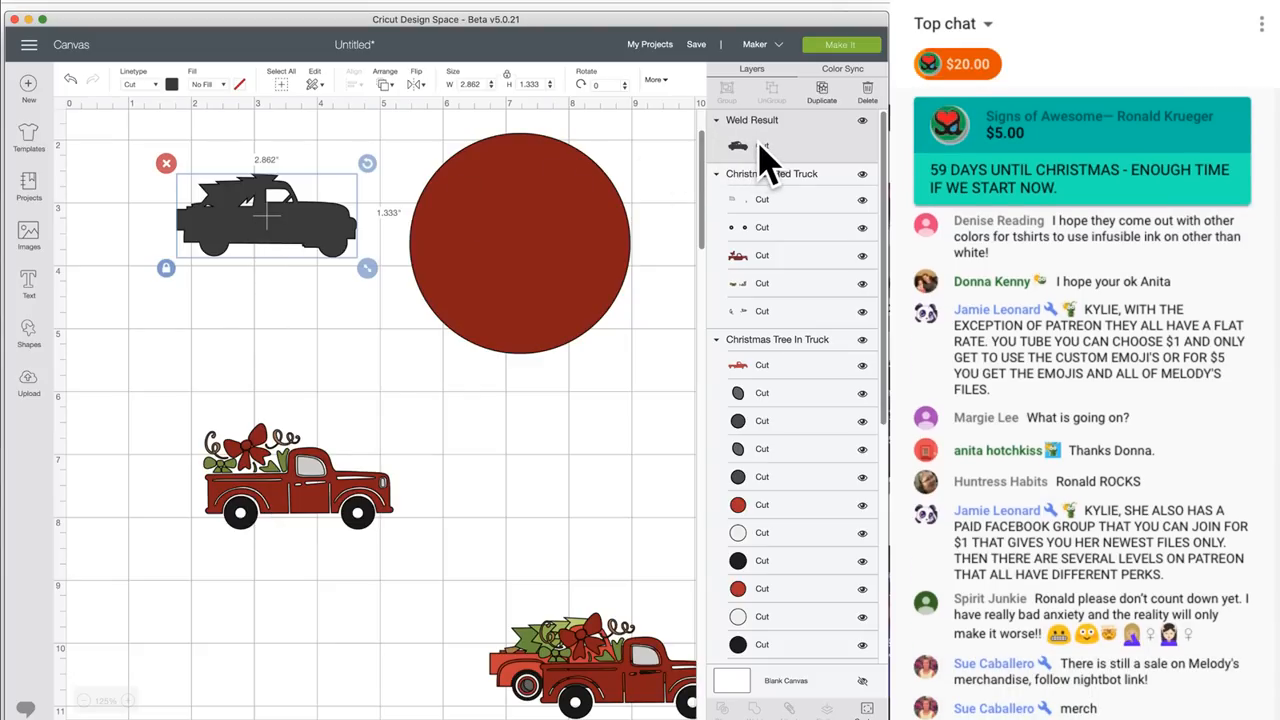
pyautogui.moveTo(555, 705); pyautogui.dragTo(471, 480)
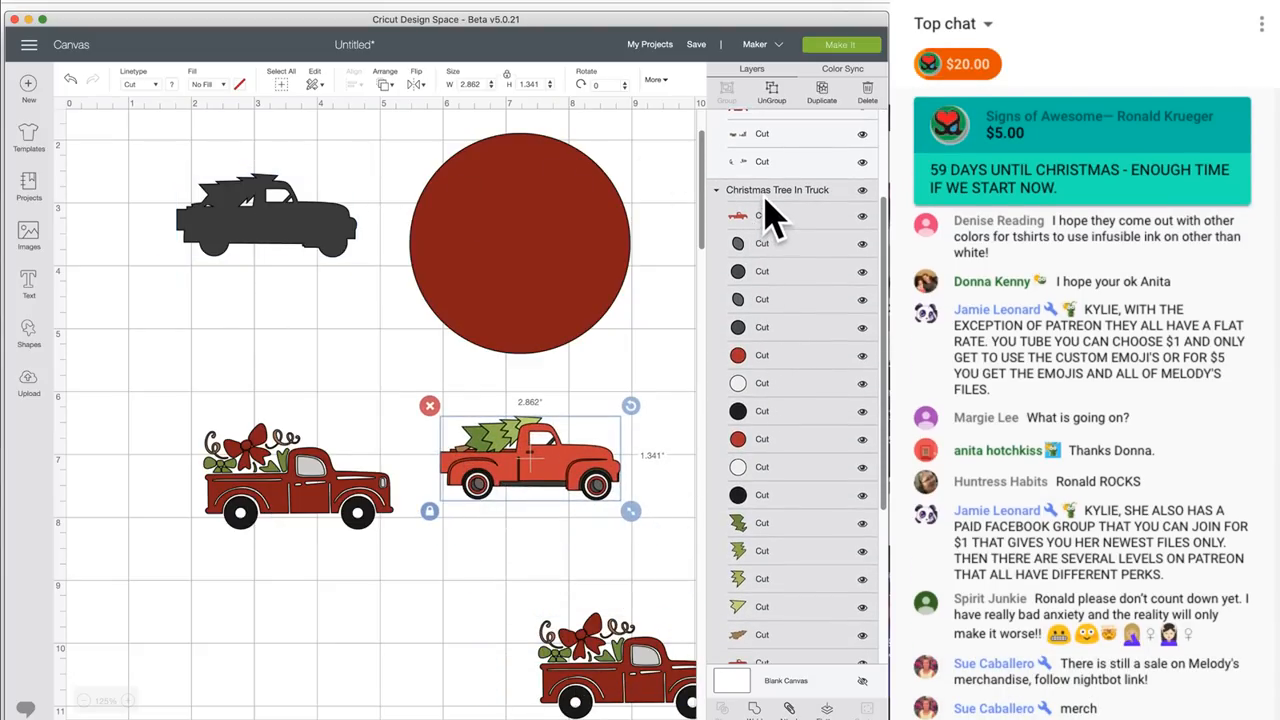
pyautogui.moveTo(540, 452); pyautogui.dragTo(271, 314)
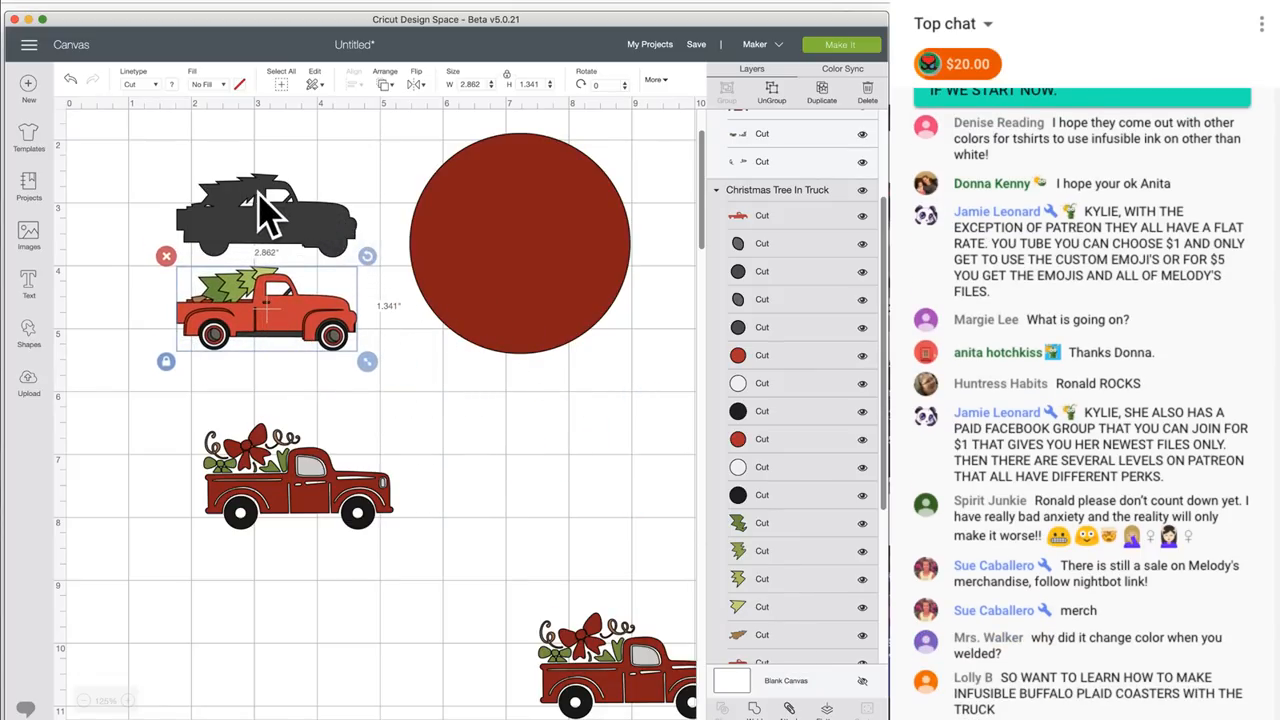
# Duplicate the Christmas Tree In Truck image and place the copy beneath the original, moving the Christmas Red Truck down to make room
pyautogui.click(252, 235)
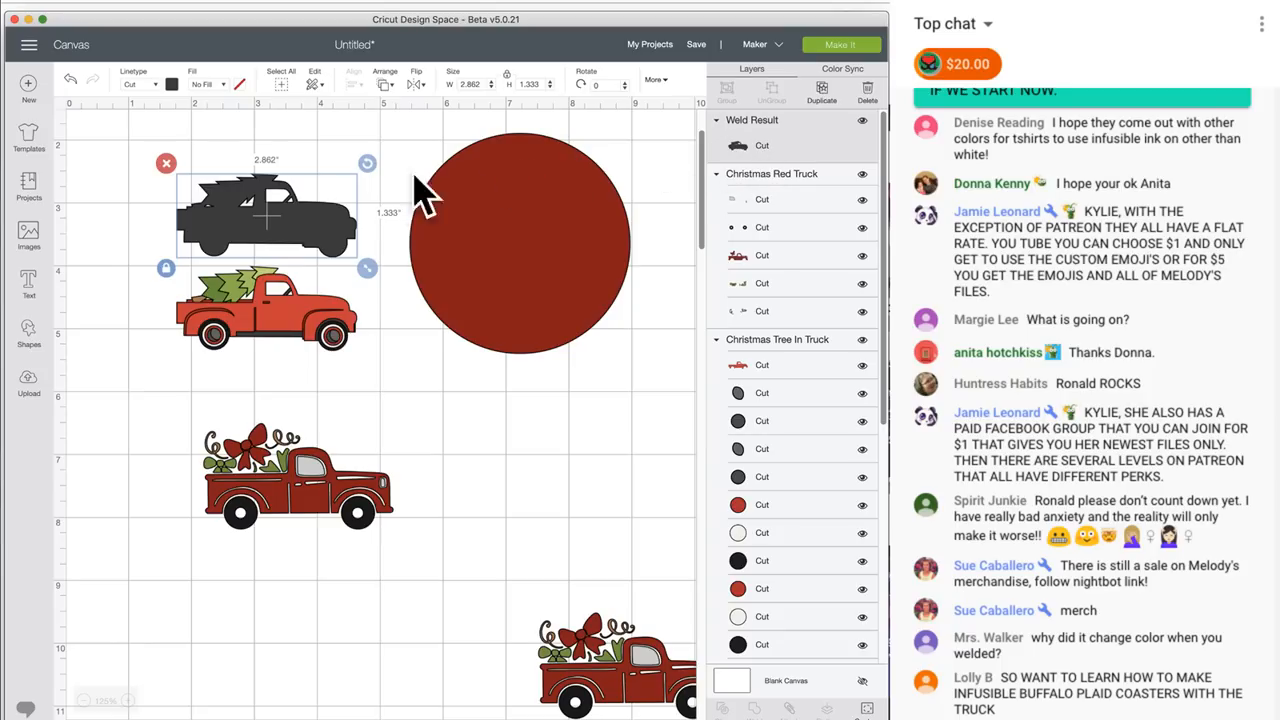
pyautogui.click(320, 318)
pyautogui.click(821, 92)
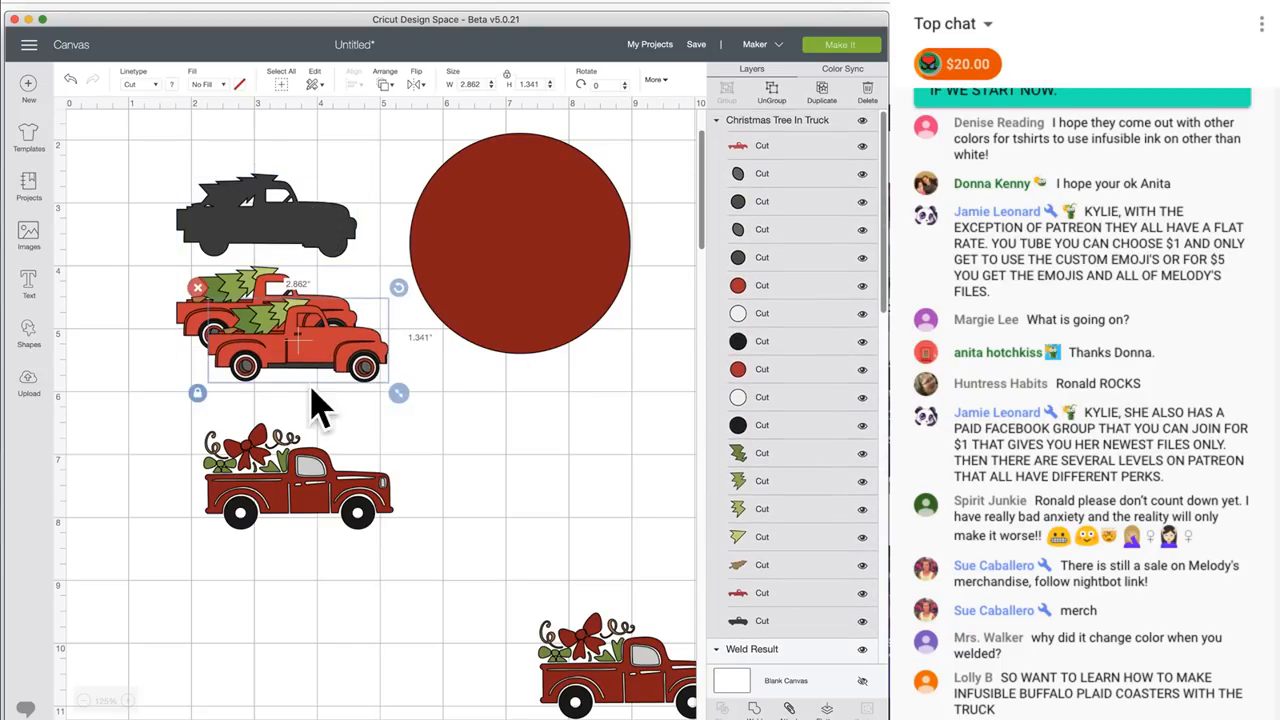
pyautogui.moveTo(290, 470); pyautogui.dragTo(371, 618)
pyautogui.moveTo(288, 350); pyautogui.dragTo(250, 420)
pyautogui.moveTo(277, 328); pyautogui.dragTo(270, 320)
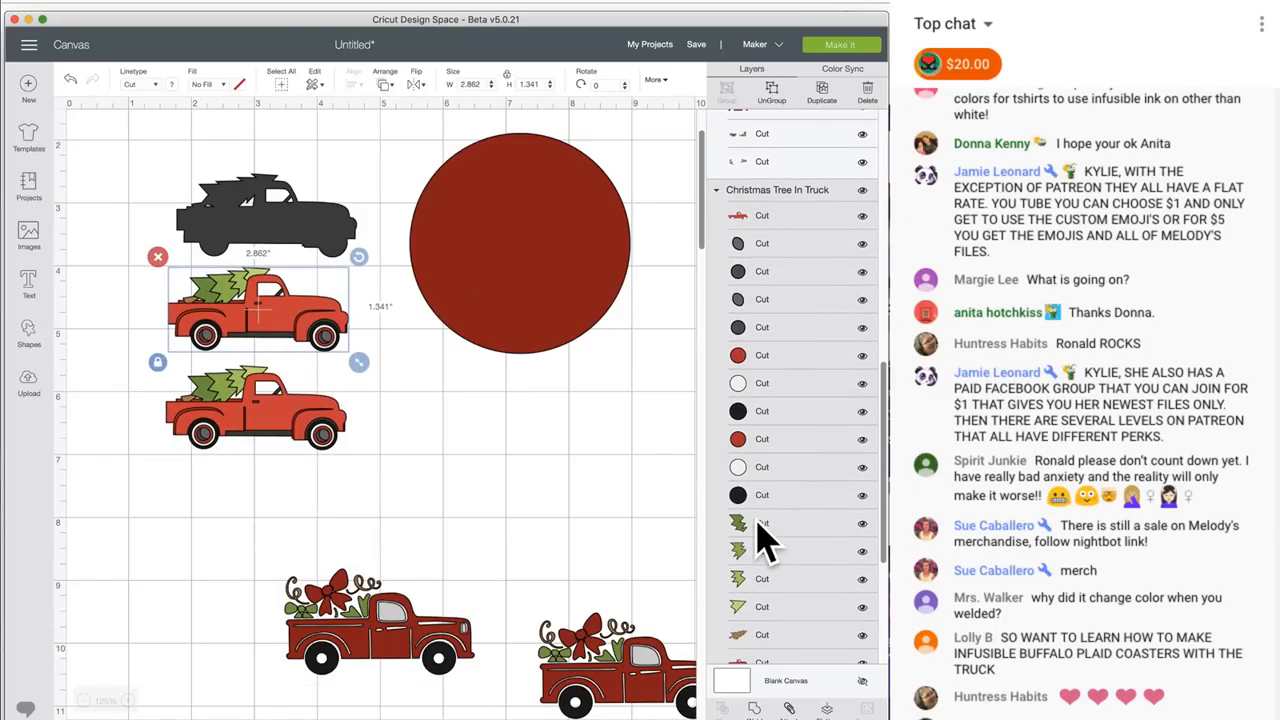
# Flatten the upper Christmas Tree In Truck image into a single printable layer and shift it slightly left
pyautogui.scroll(-5, 766, 529)
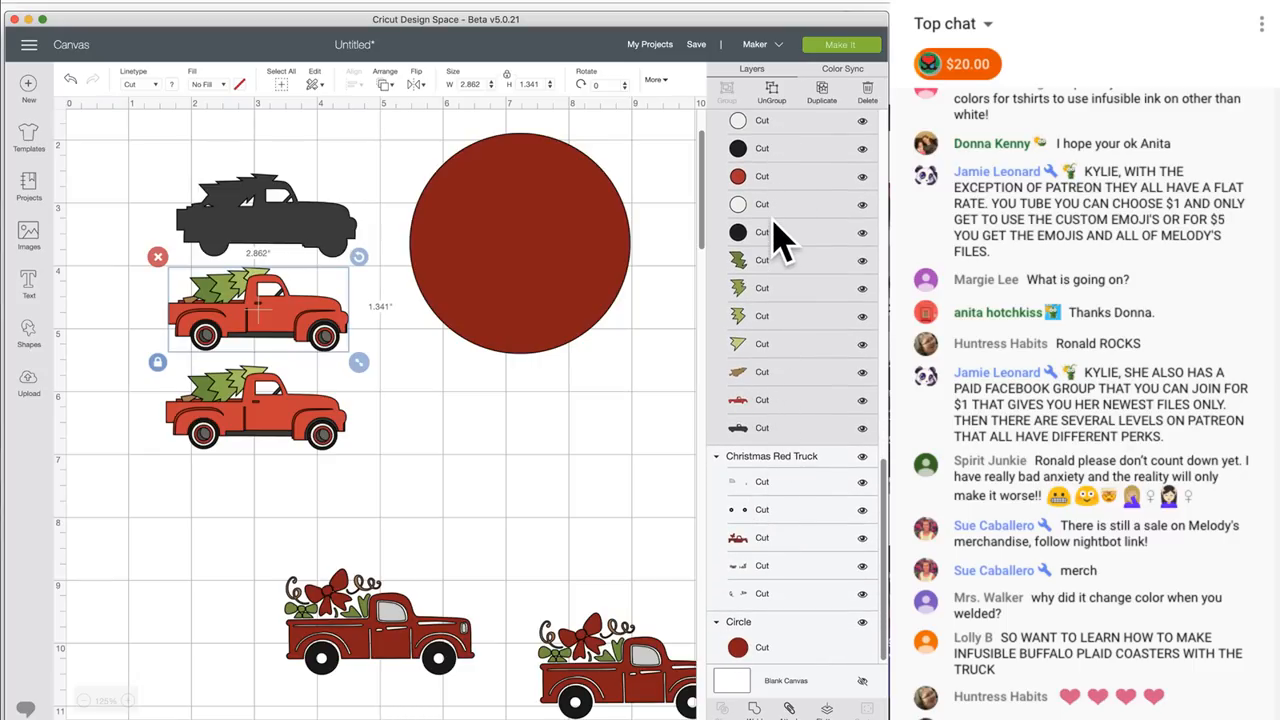
pyautogui.scroll(-8, 777, 237)
pyautogui.scroll(-4, 783, 460)
pyautogui.scroll(5, 783, 460)
pyautogui.scroll(-2, 783, 460)
pyautogui.scroll(-2, 783, 480)
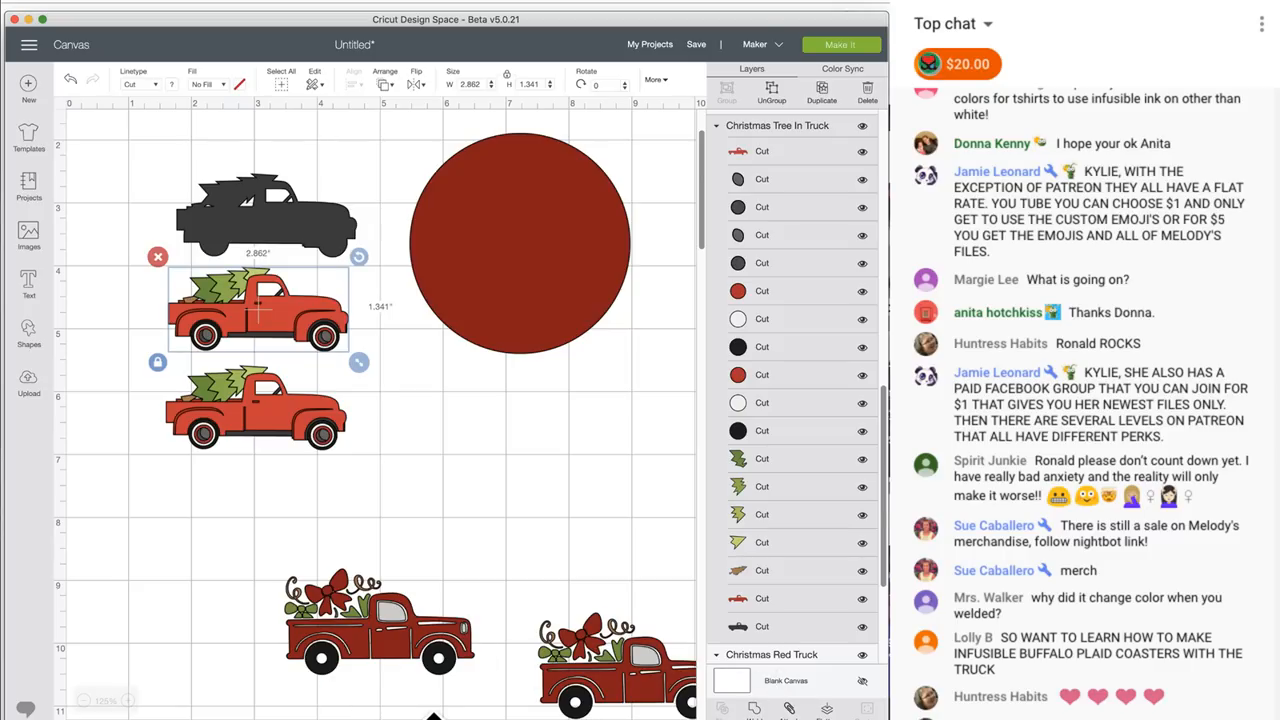
pyautogui.moveTo(433, 714); pyautogui.dragTo(433, 706)
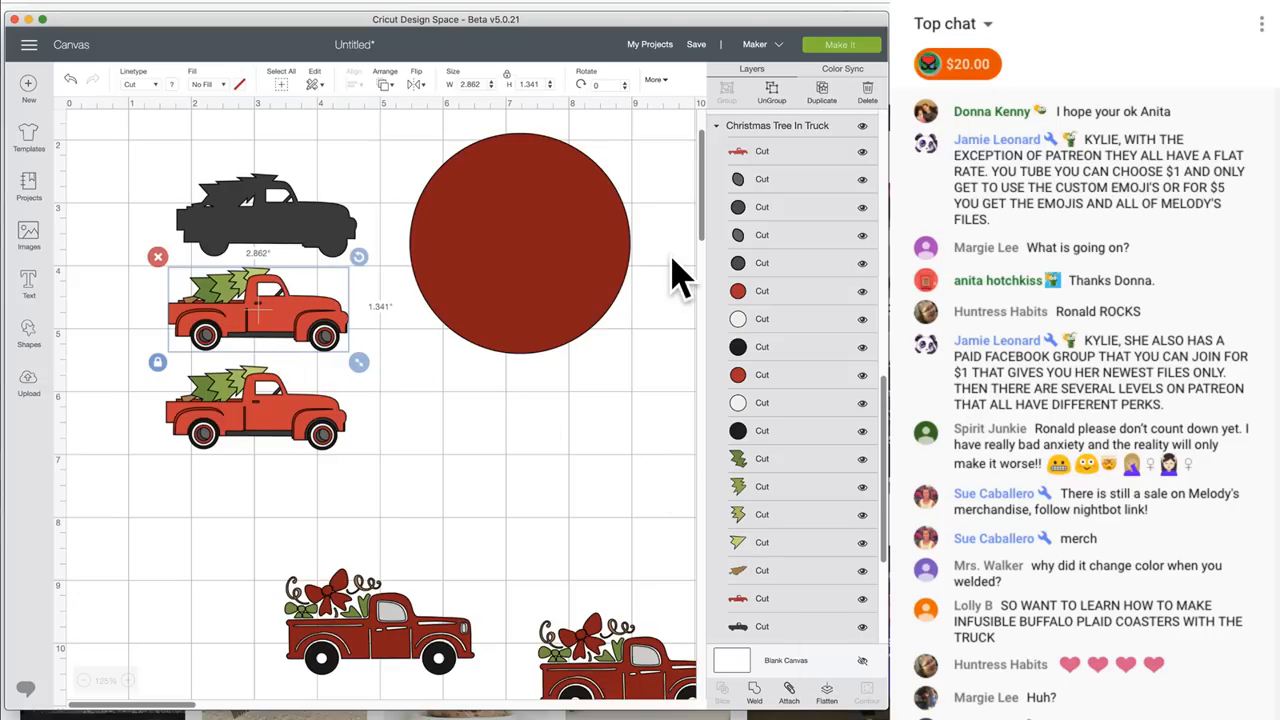
pyautogui.click(826, 690)
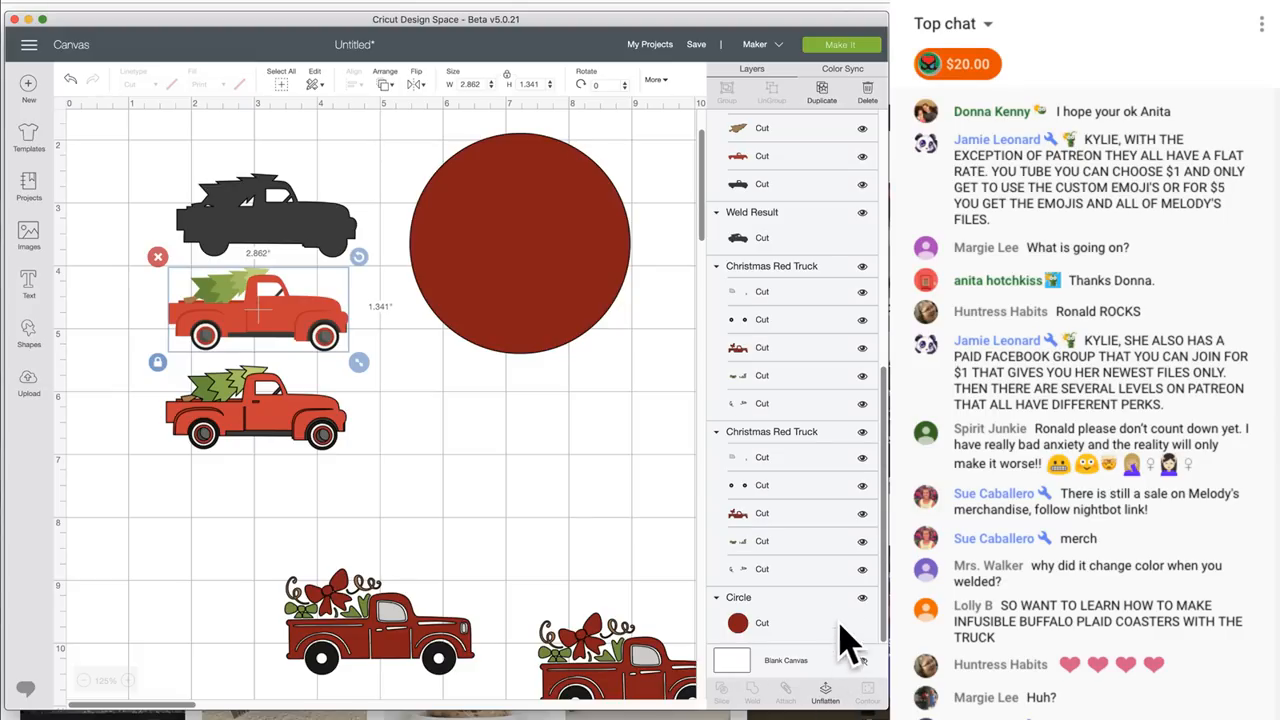
pyautogui.scroll(5, 822, 388)
pyautogui.scroll(5, 822, 388)
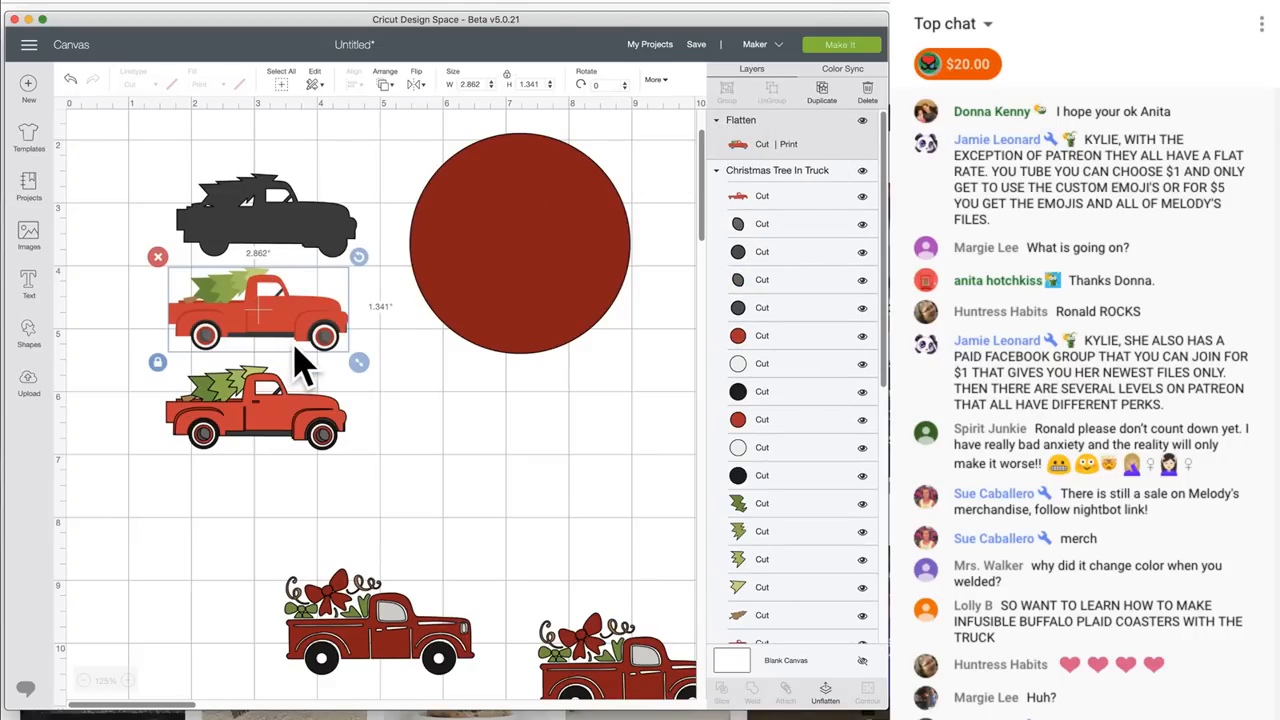
pyautogui.scroll(-1, 295, 346)
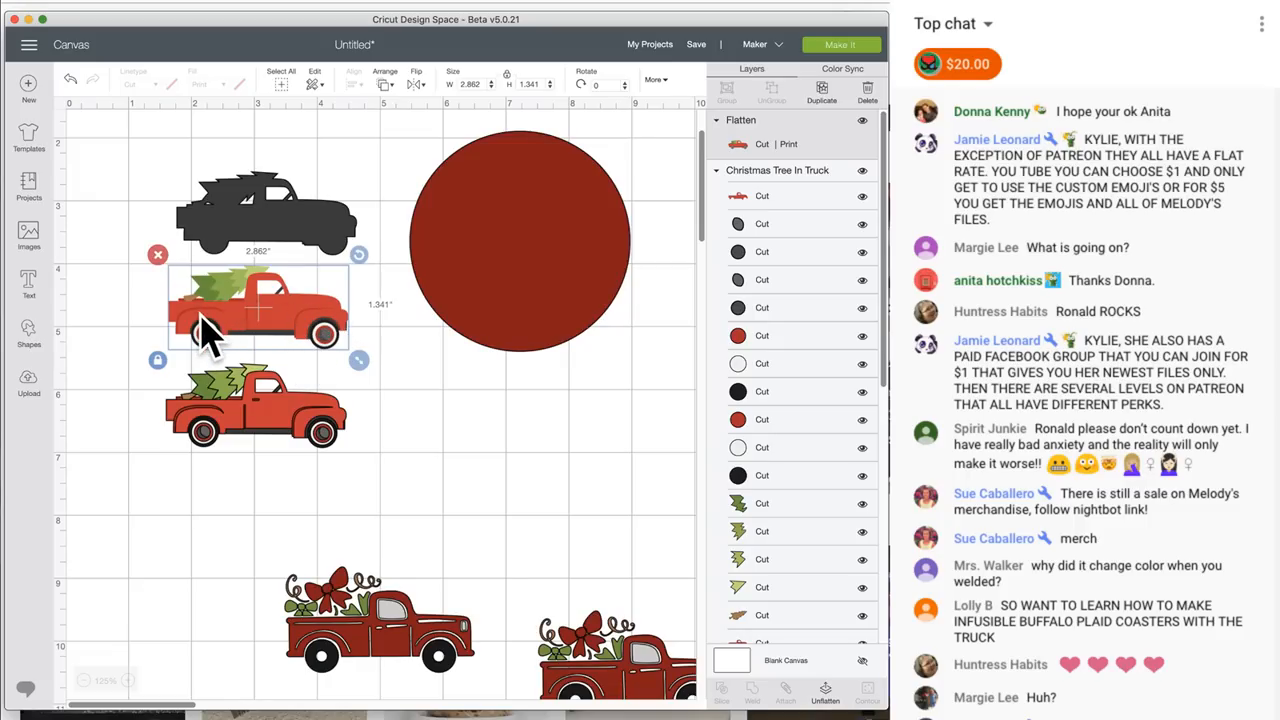
pyautogui.moveTo(258, 318); pyautogui.dragTo(247, 320)
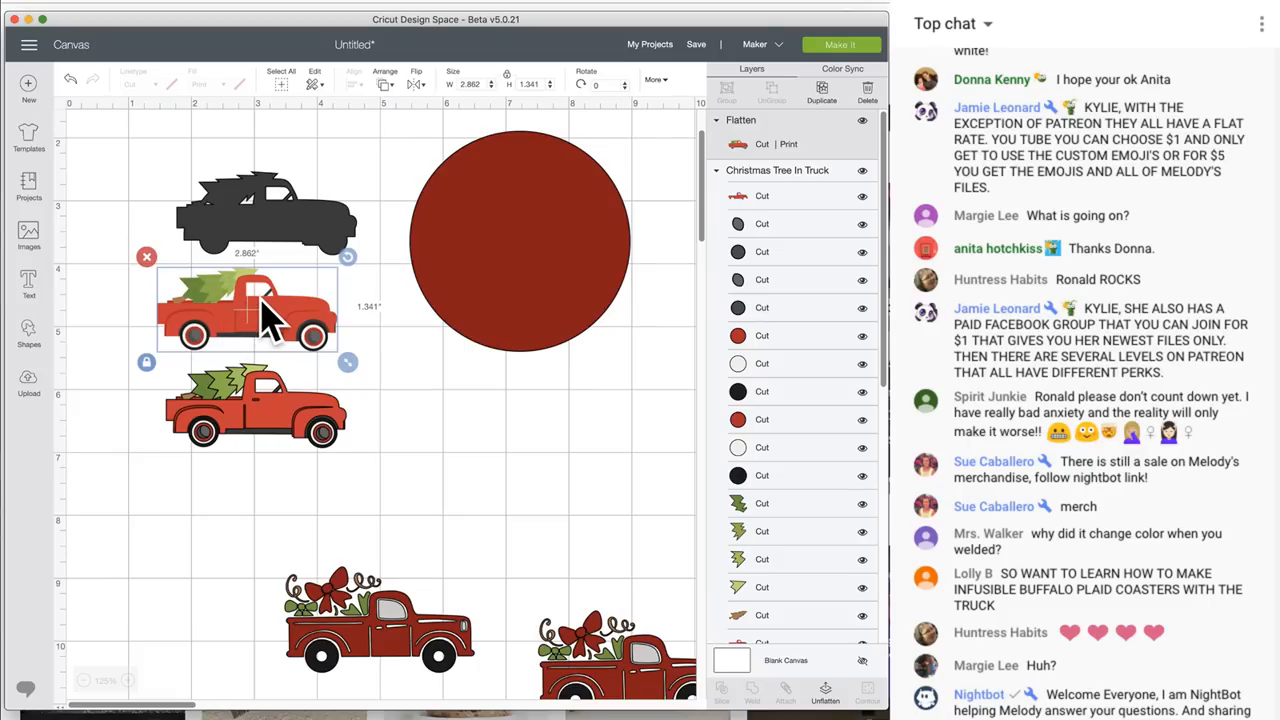
# Duplicate the unflattened Christmas Tree In Truck image and place the copy beside the Christmas Red Truck lower on the canvas
pyautogui.click(258, 430)
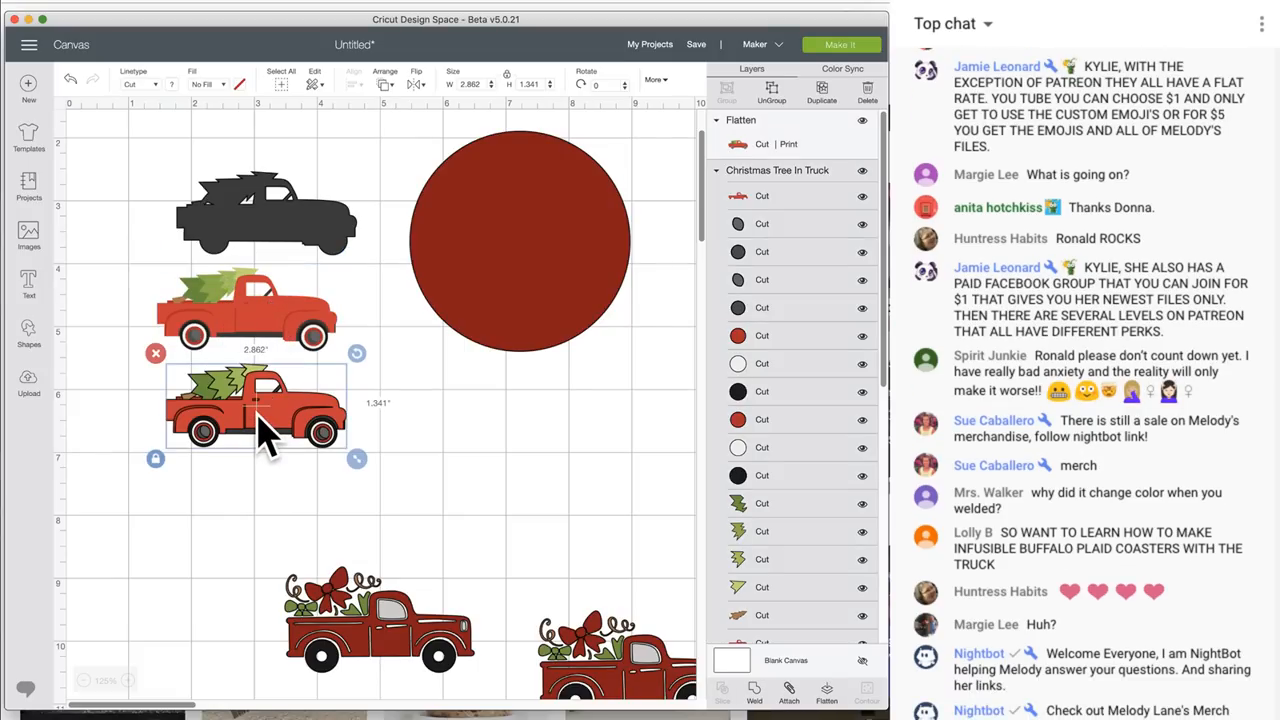
pyautogui.click(824, 98)
pyautogui.moveTo(302, 441); pyautogui.dragTo(215, 620)
# Ungroup the original layered Christmas Tree In Truck and pull its body, tree, tire and wheel pieces apart
pyautogui.click(268, 376)
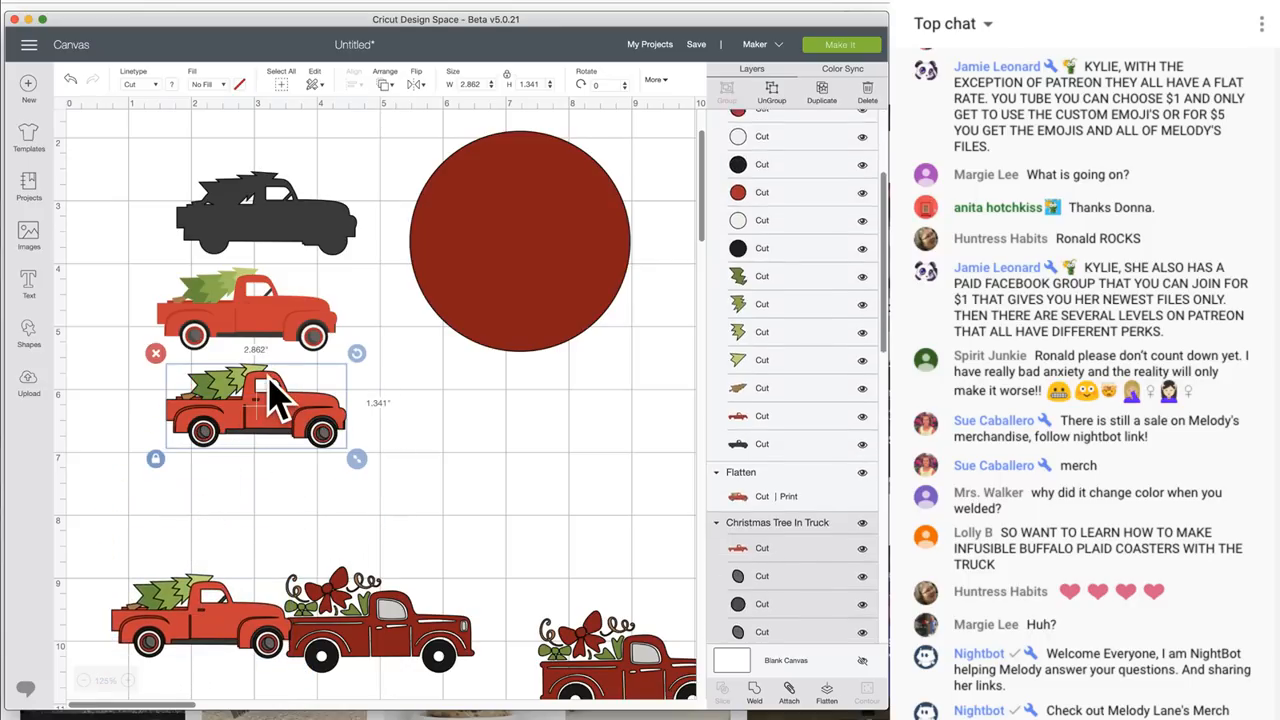
pyautogui.click(772, 92)
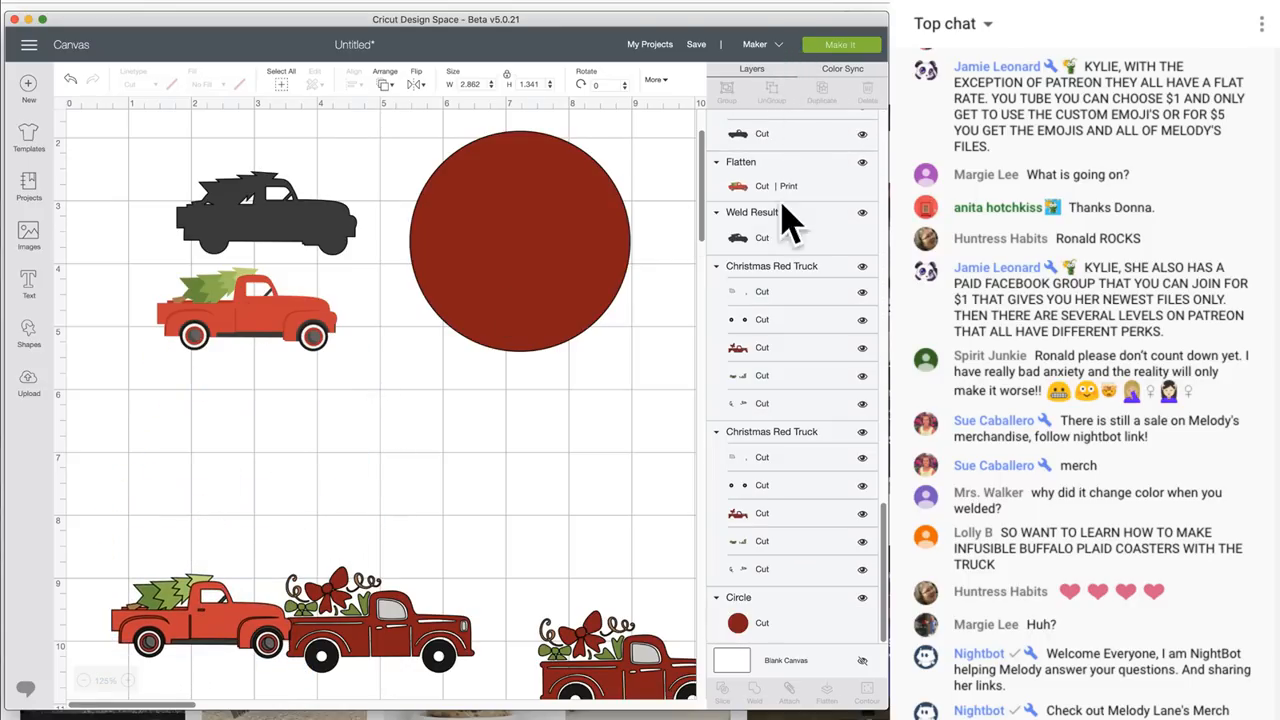
pyautogui.moveTo(305, 418); pyautogui.dragTo(564, 441)
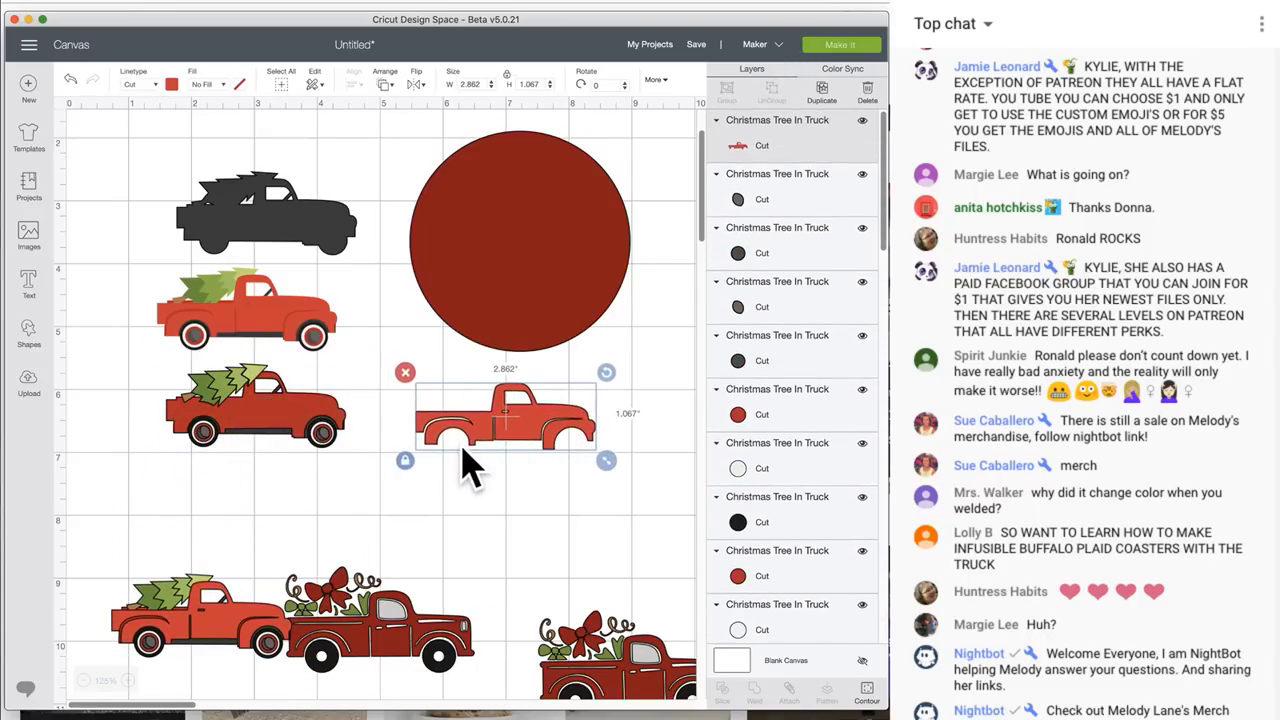
pyautogui.moveTo(292, 407); pyautogui.dragTo(457, 404)
pyautogui.moveTo(251, 423); pyautogui.dragTo(413, 510)
pyautogui.moveTo(250, 425); pyautogui.dragTo(263, 470)
pyautogui.moveTo(258, 368); pyautogui.dragTo(332, 400)
pyautogui.moveTo(207, 433); pyautogui.dragTo(147, 392)
pyautogui.moveTo(200, 430)
pyautogui.mouseDown()
pyautogui.moveTo(161, 426)
pyautogui.moveTo(174, 411)
pyautogui.moveTo(229, 449)
pyautogui.moveTo(203, 419)
pyautogui.mouseUp()
pyautogui.click(240, 421)
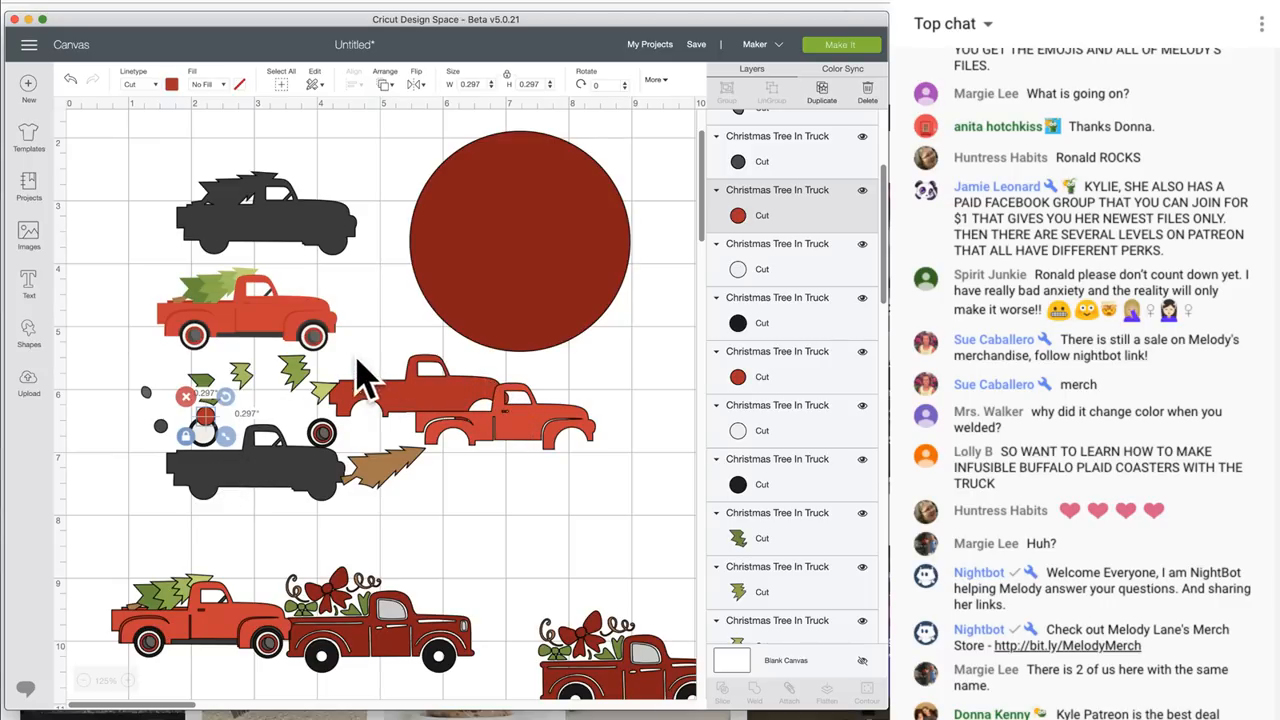
# Contrast moving the flattened truck as one piece with moving a loose white wheel circle and the grouped truck copy
pyautogui.click(242, 312)
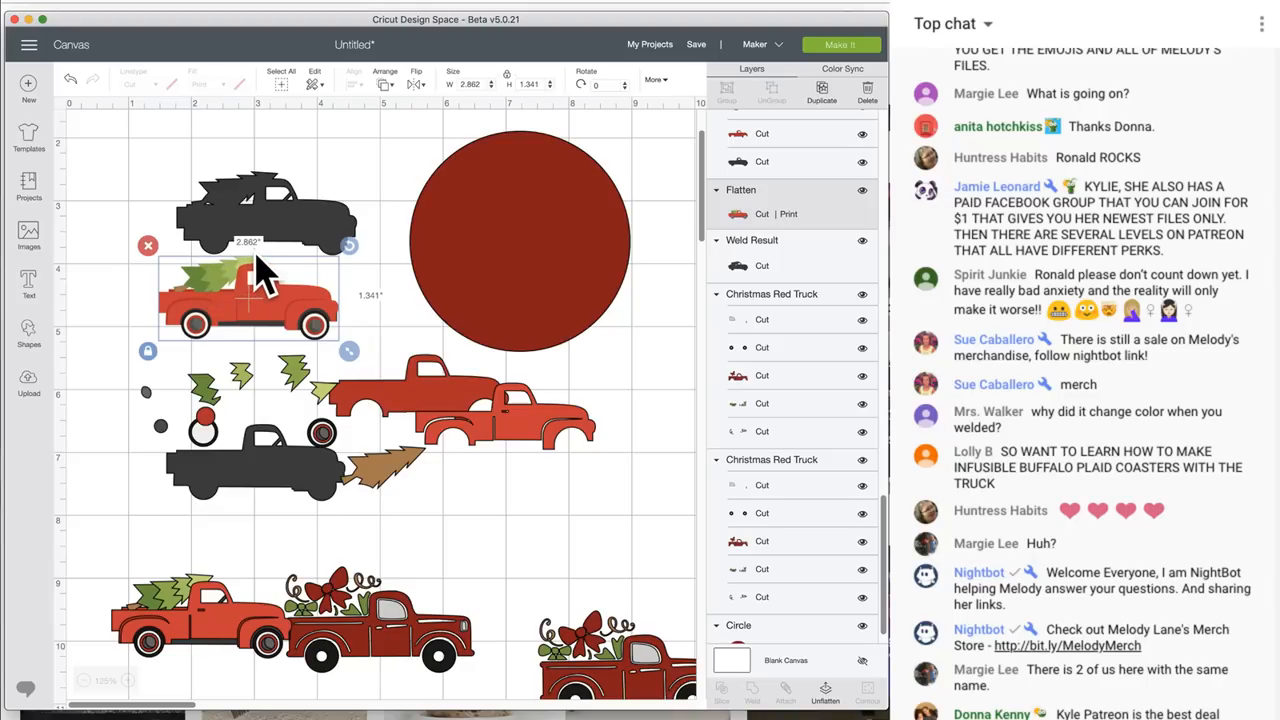
pyautogui.moveTo(250, 301); pyautogui.dragTo(277, 306)
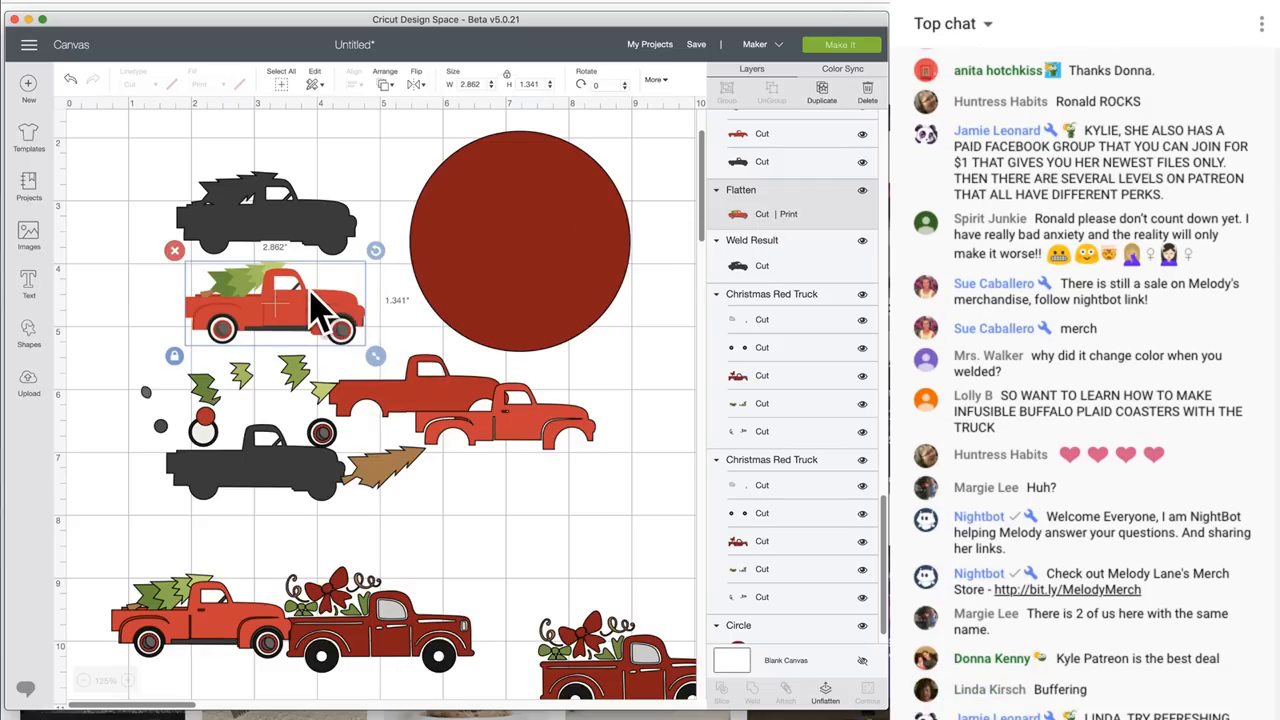
pyautogui.moveTo(288, 307); pyautogui.dragTo(330, 300)
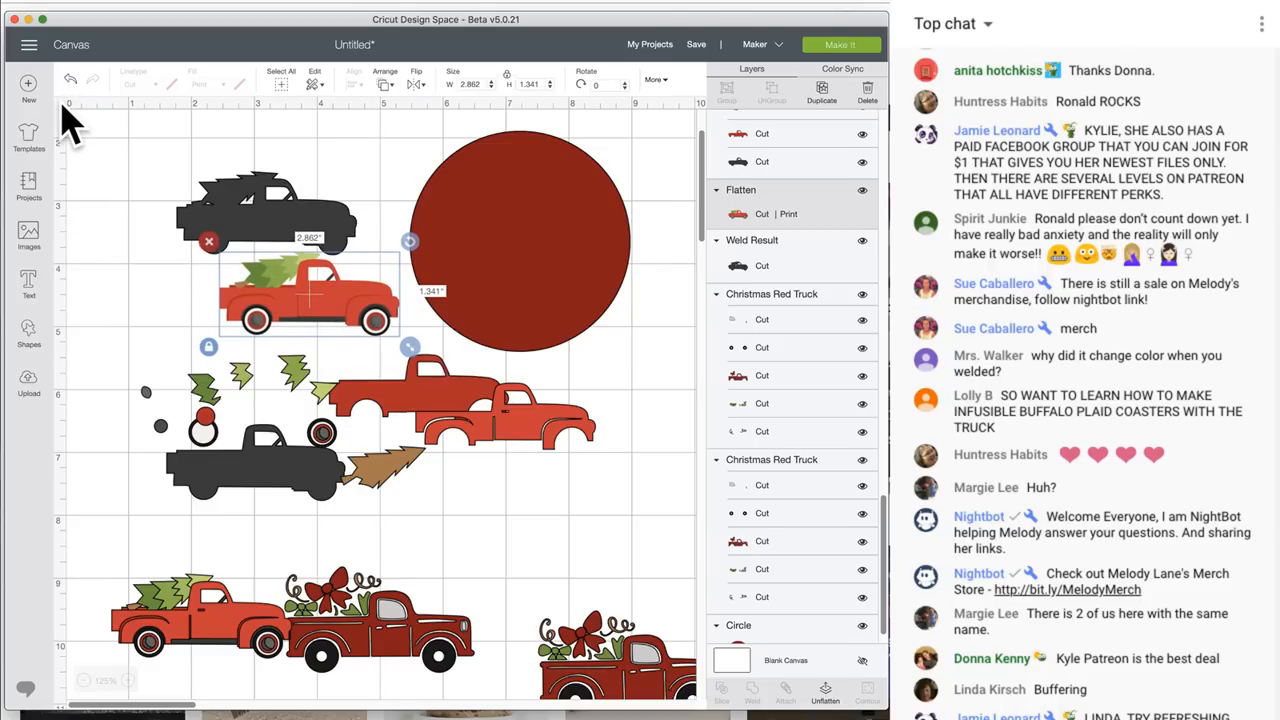
pyautogui.moveTo(289, 303); pyautogui.dragTo(322, 283)
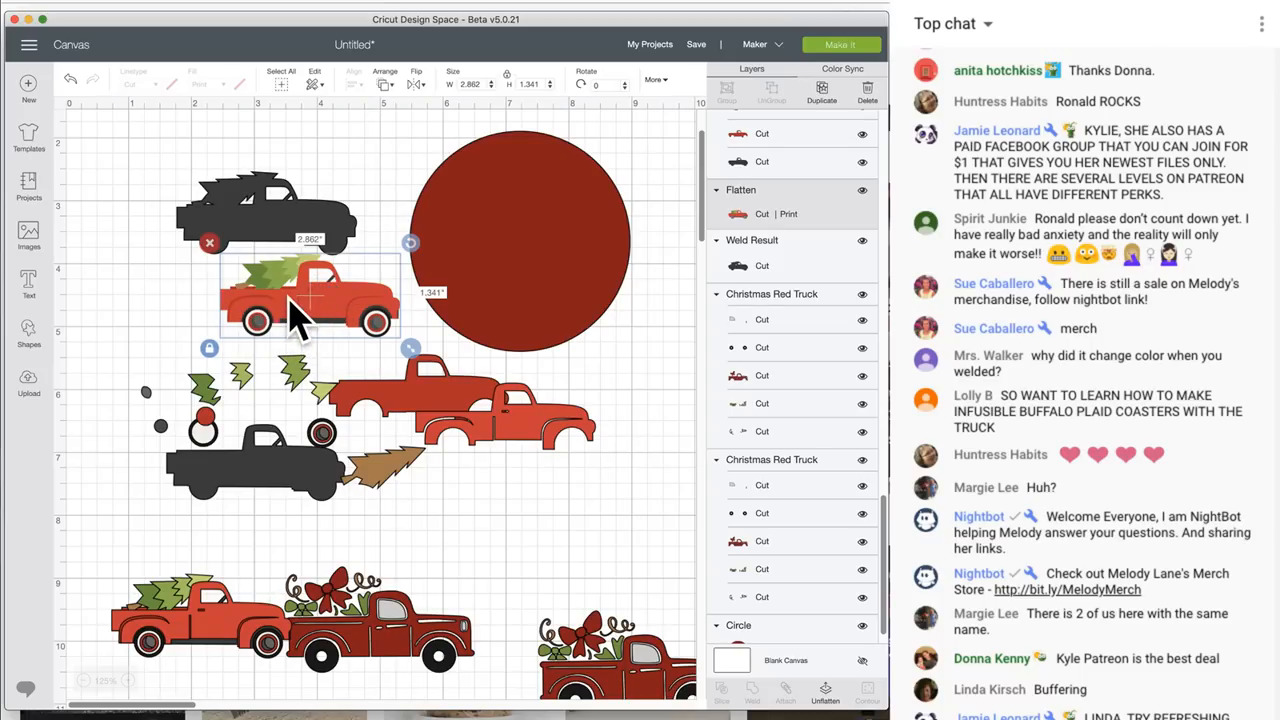
pyautogui.moveTo(207, 433); pyautogui.dragTo(232, 425)
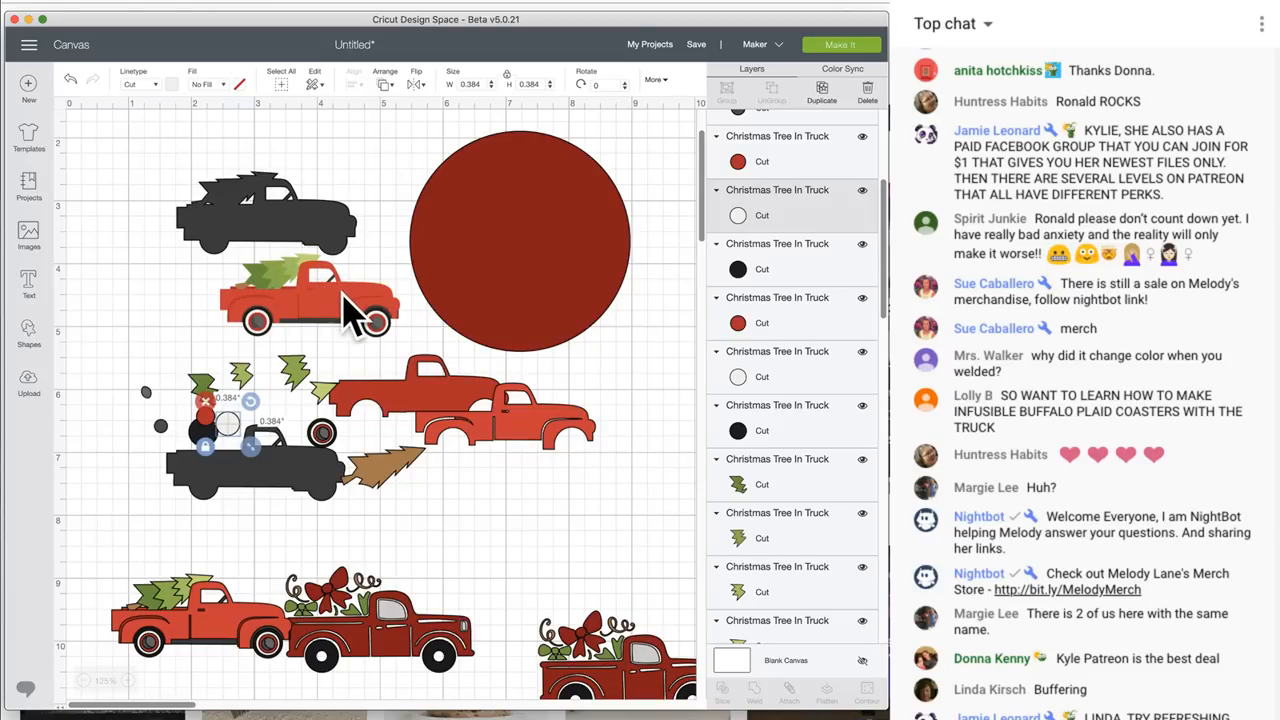
pyautogui.moveTo(179, 616); pyautogui.dragTo(232, 613)
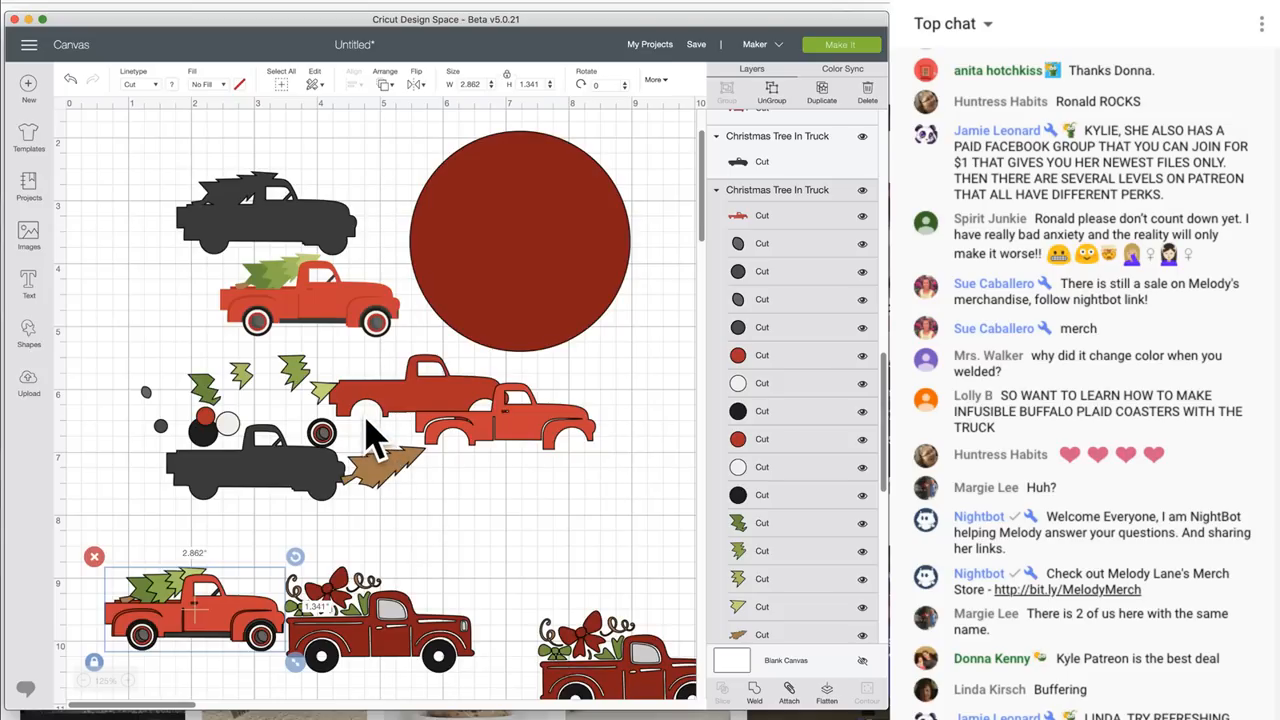
# Gather the ungrouped truck pieces together and delete all of them
pyautogui.click(450, 390)
pyautogui.moveTo(450, 390); pyautogui.dragTo(309, 441)
pyautogui.moveTo(125, 360); pyautogui.dragTo(429, 491)
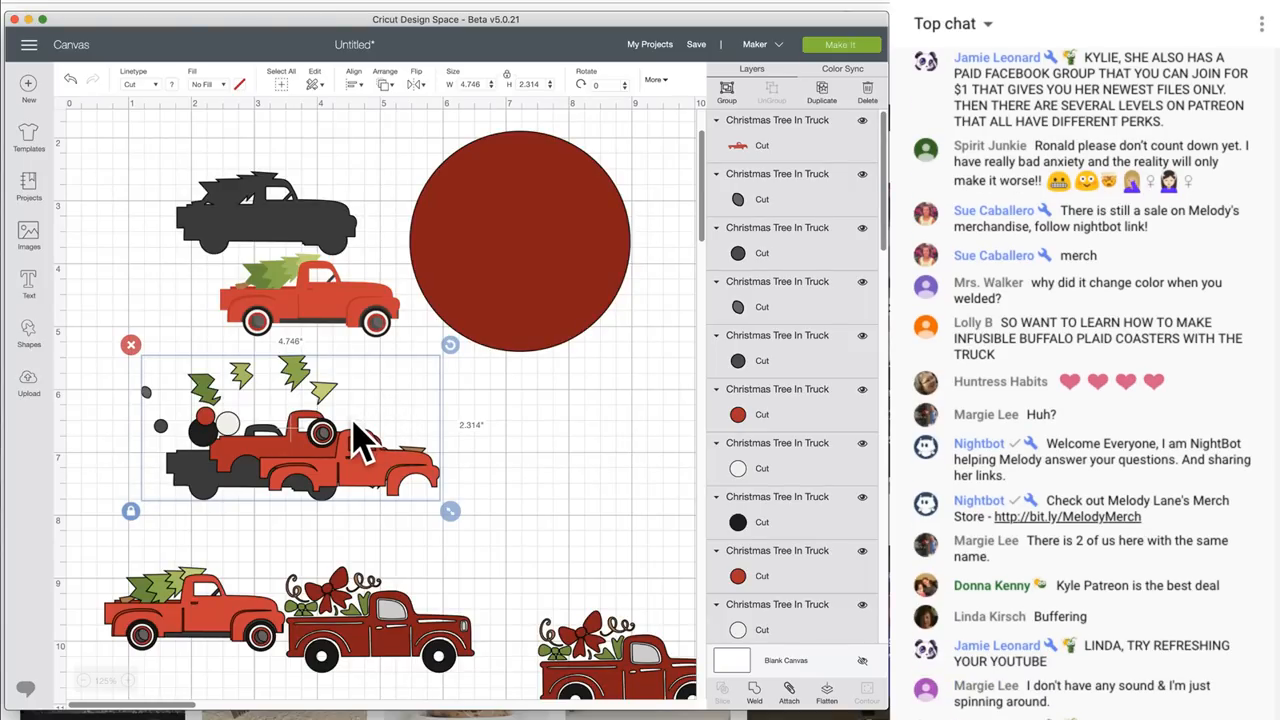
pyautogui.click(131, 345)
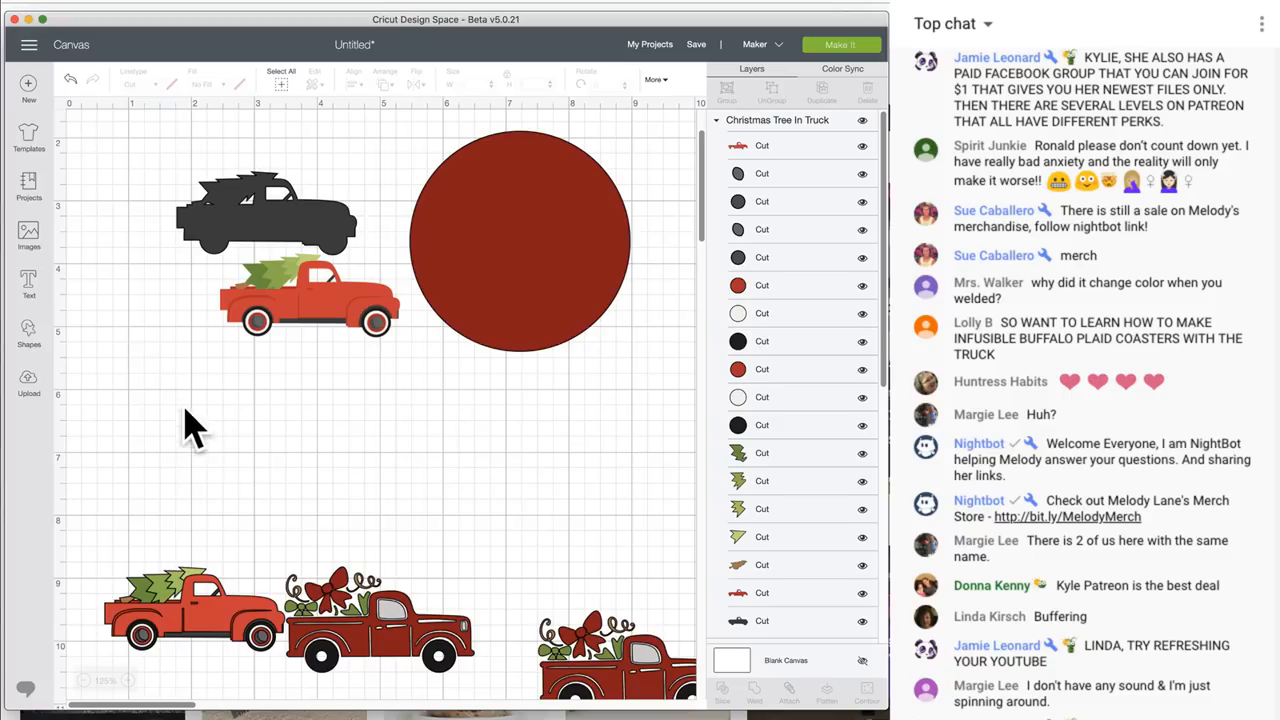
# Arrange the flattened truck below the welded silhouette and the layered Christmas Tree In Truck copy beneath the flattened one
pyautogui.moveTo(326, 312); pyautogui.dragTo(215, 445)
pyautogui.moveTo(265, 405); pyautogui.dragTo(262, 399)
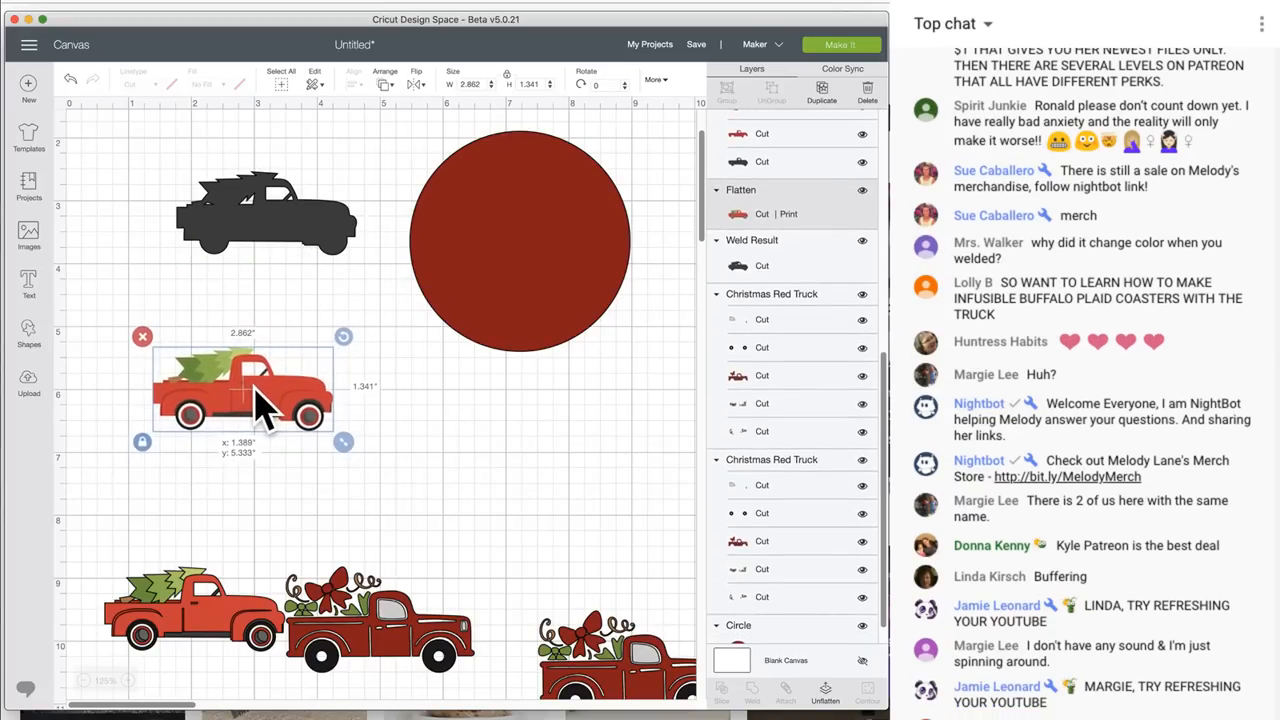
pyautogui.moveTo(234, 643); pyautogui.dragTo(237, 547)
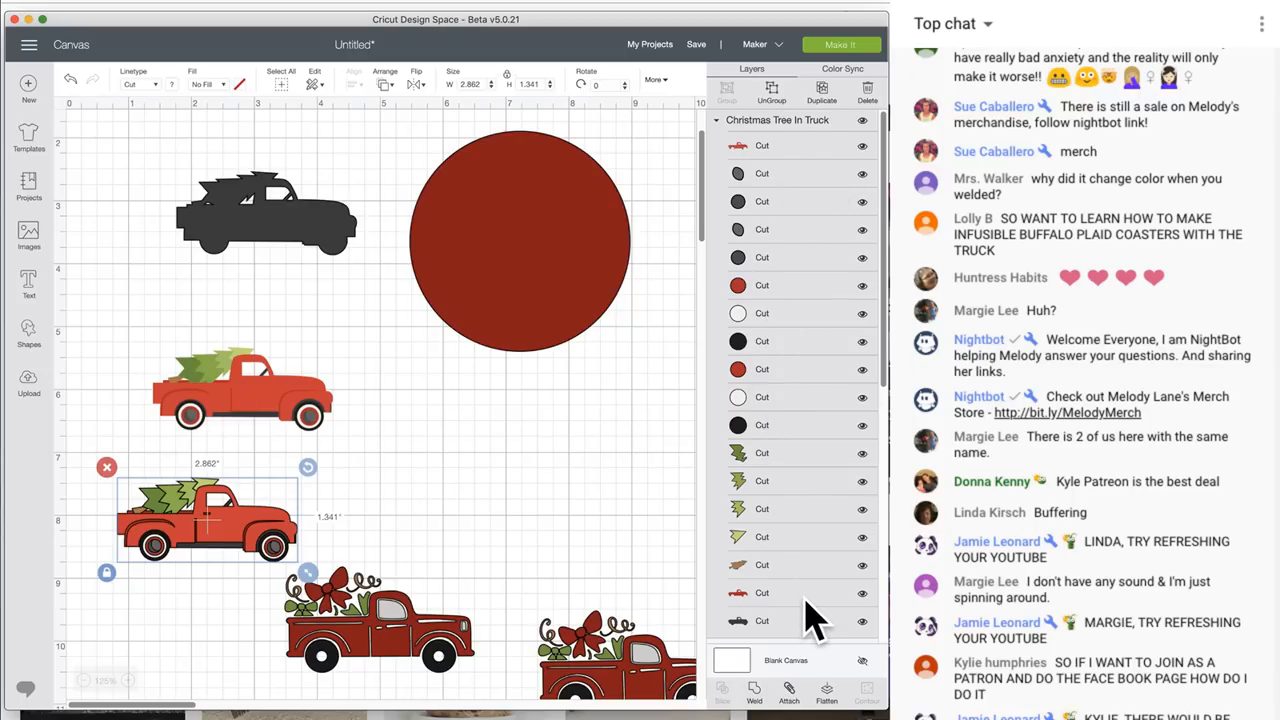
# Select the layered truck, the flattened truck and the welded silhouette in turn to compare how their layers are listed
pyautogui.click(429, 500)
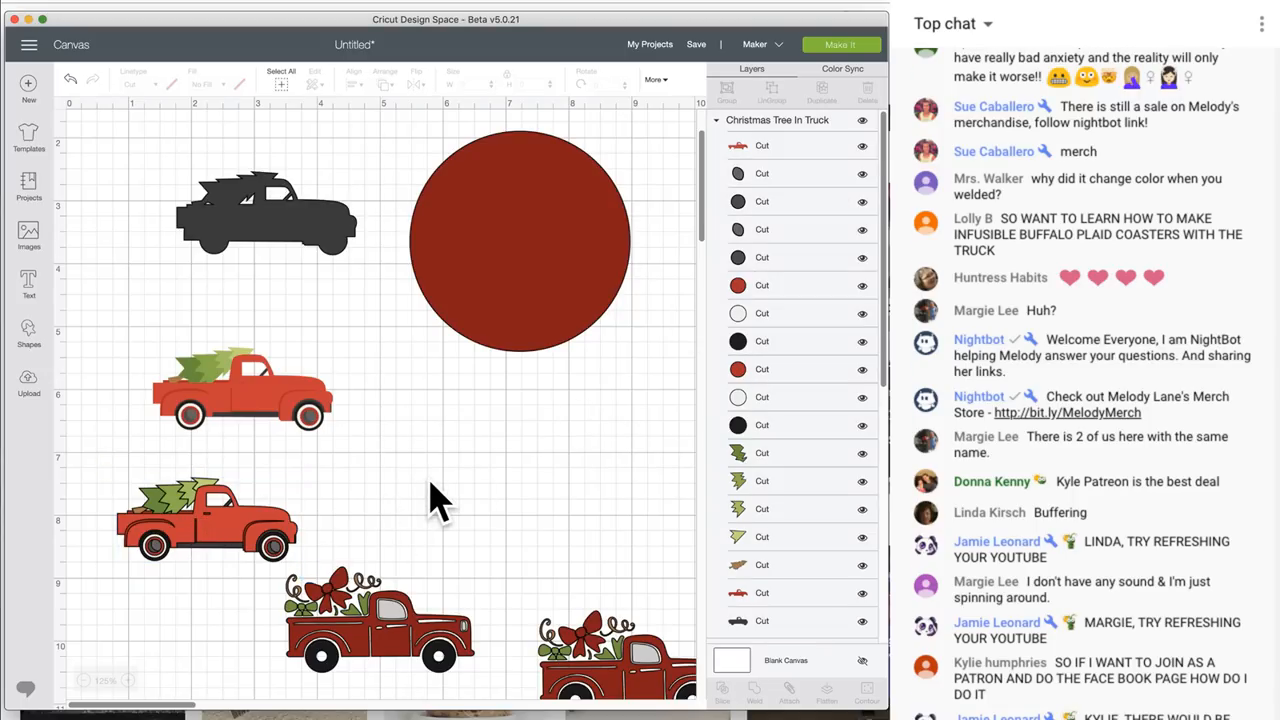
pyautogui.click(214, 529)
pyautogui.click(440, 495)
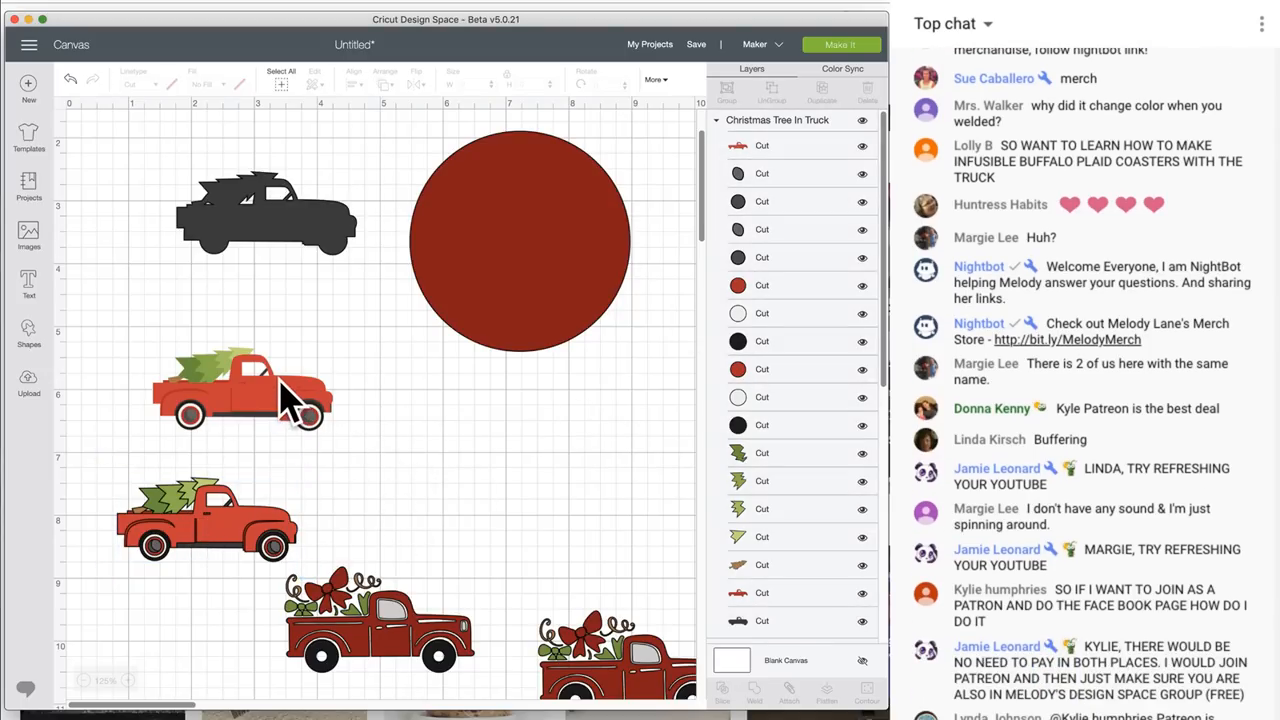
pyautogui.click(285, 385)
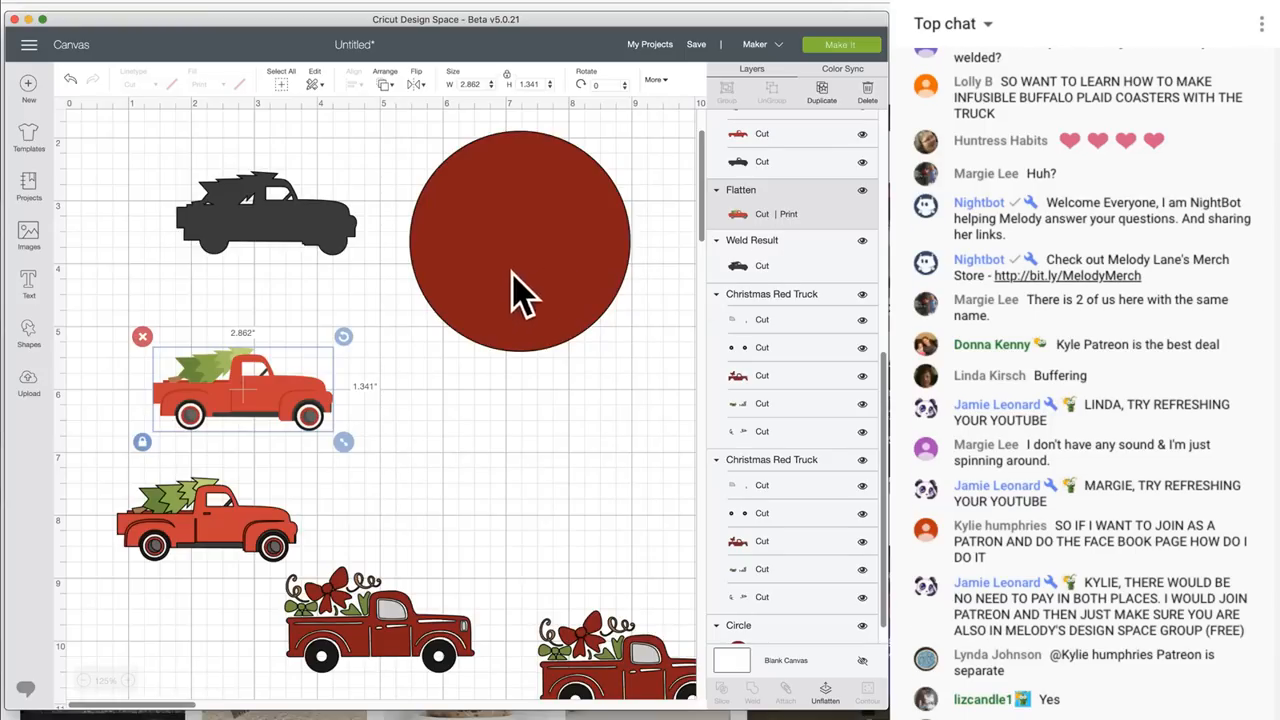
pyautogui.click(314, 224)
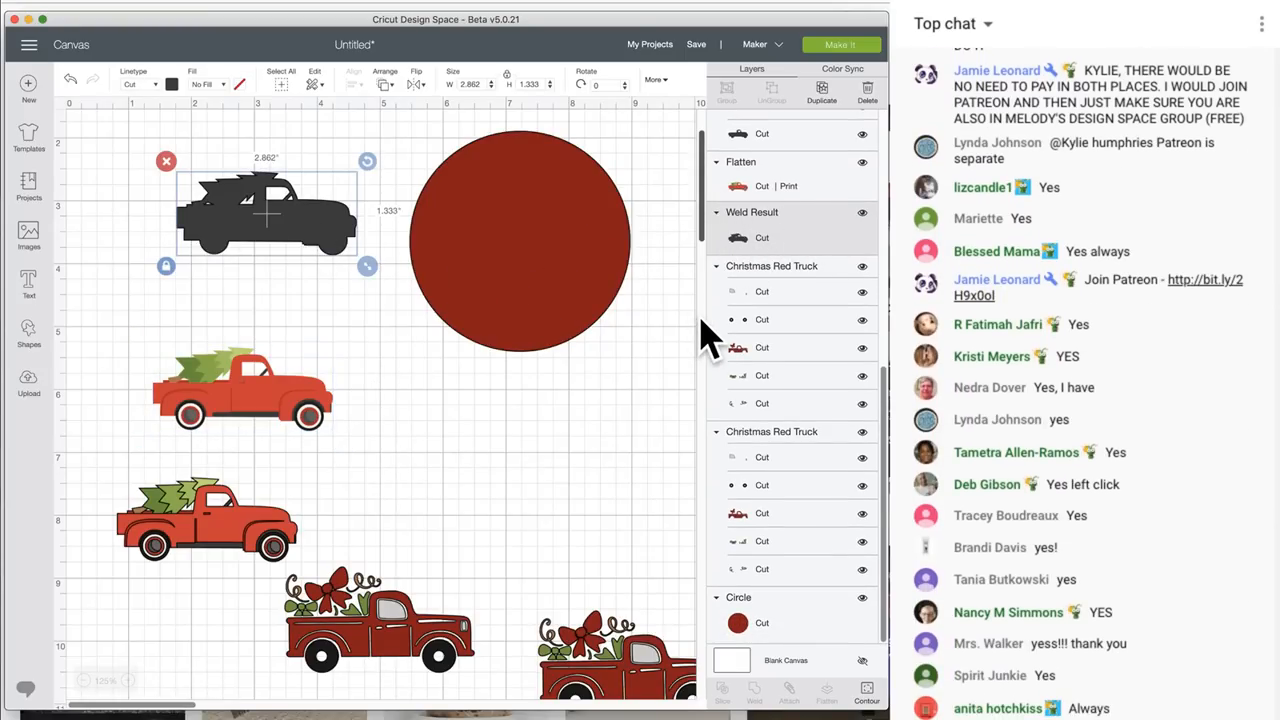
# Shift the red circle slightly down and place the welded truck silhouette across its middle
pyautogui.click(530, 250)
pyautogui.moveTo(526, 233); pyautogui.dragTo(533, 256)
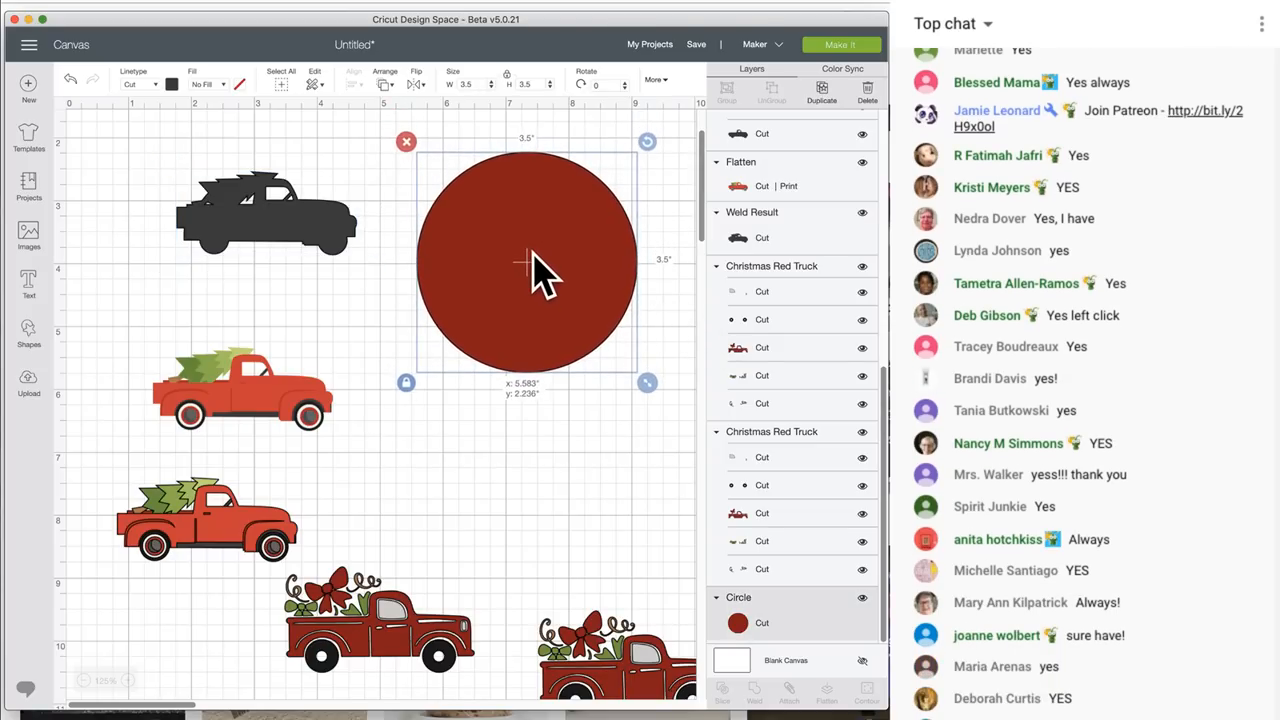
pyautogui.click(248, 224)
pyautogui.moveTo(248, 224); pyautogui.dragTo(512, 268)
# Create a white duplicate of the 3.5" red circle and send it to the back behind the original
pyautogui.click(486, 194)
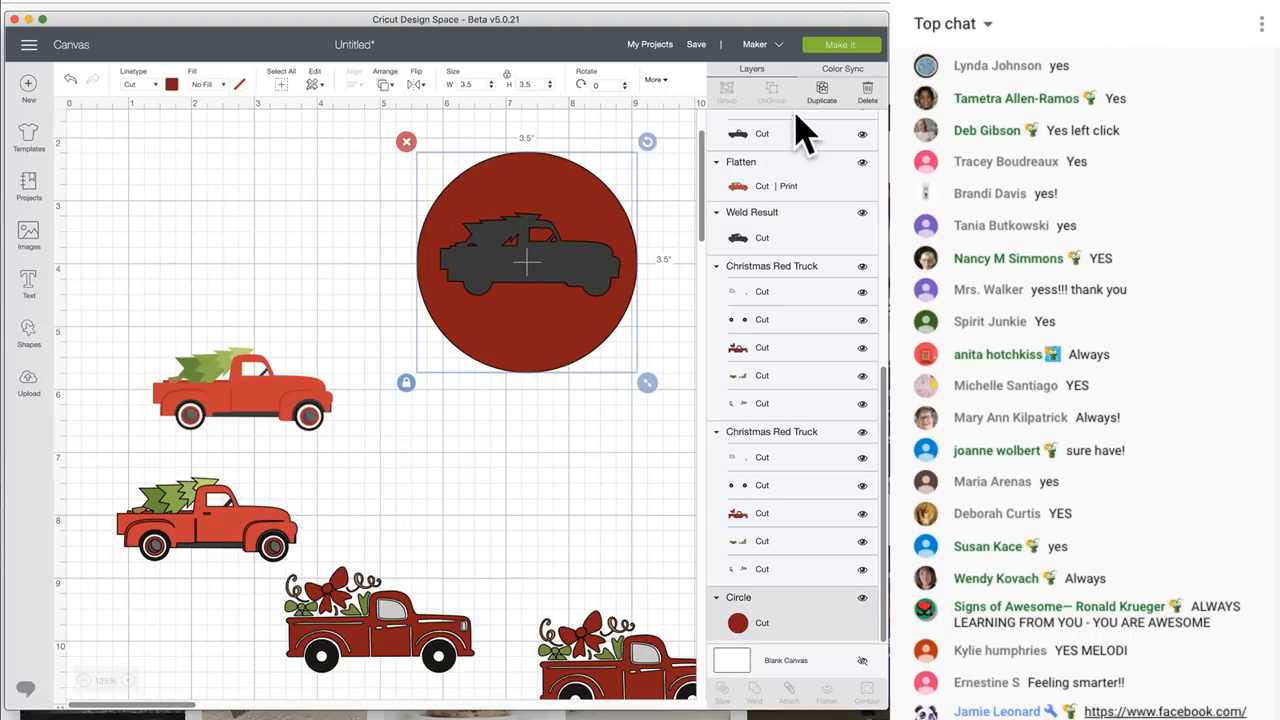
pyautogui.click(822, 92)
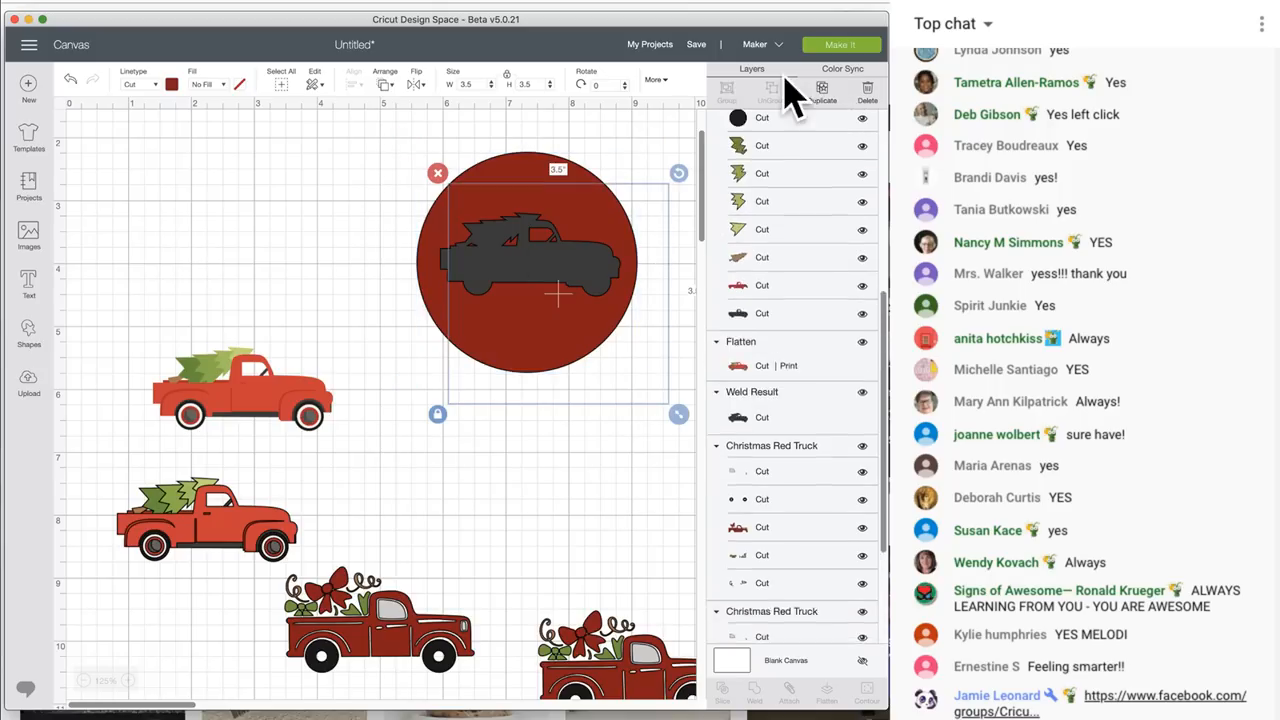
pyautogui.click(386, 98)
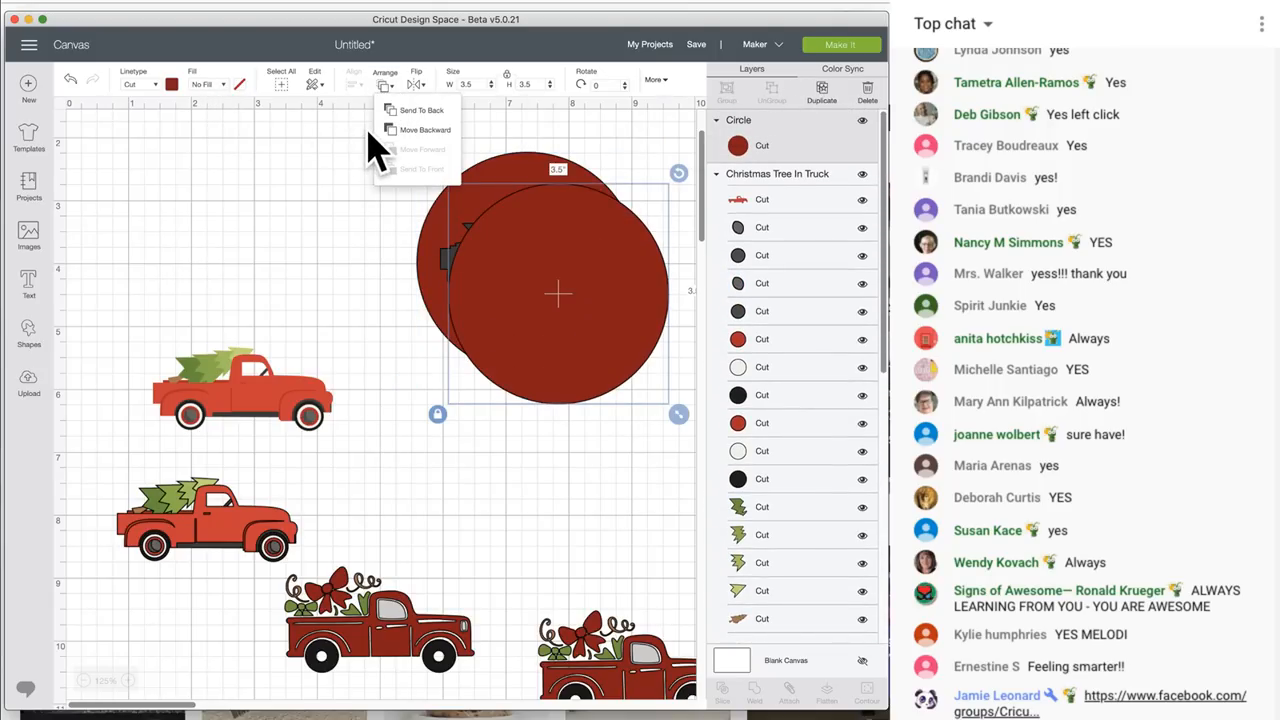
pyautogui.click(430, 131)
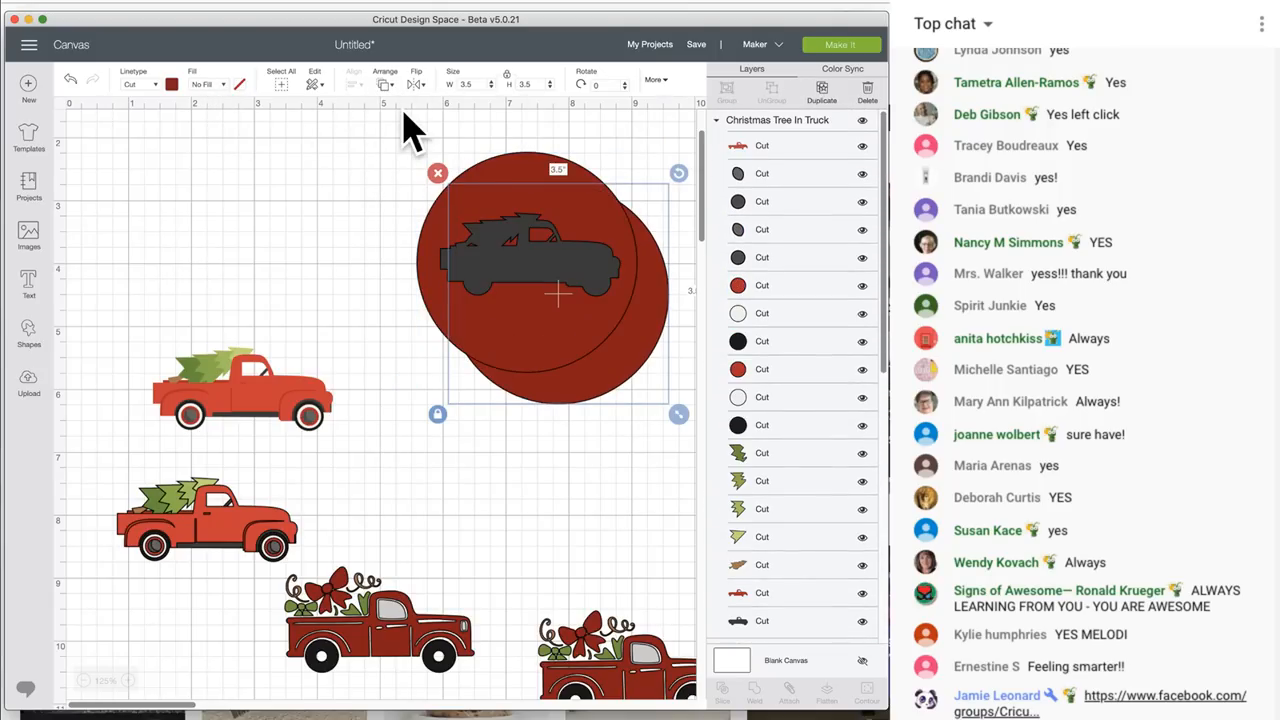
pyautogui.click(172, 84)
pyautogui.click(291, 153)
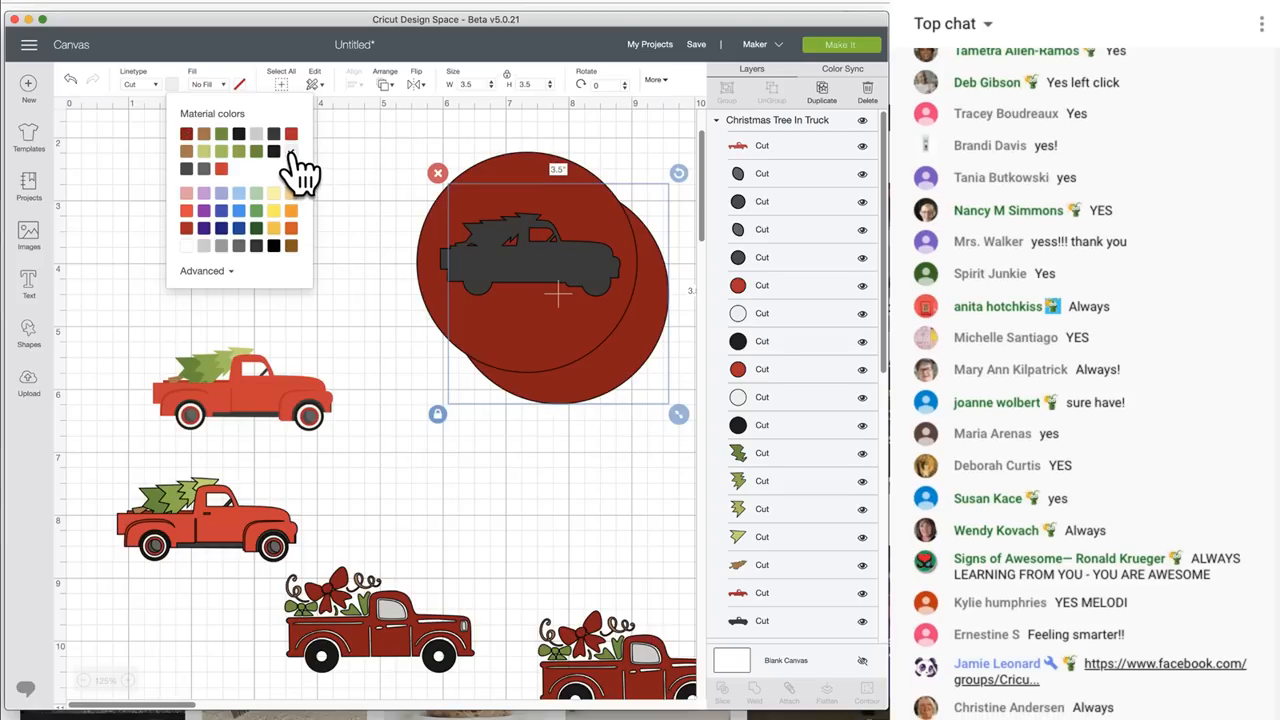
# Move the white circle out from behind the red circle into the empty canvas area on its left
pyautogui.click(389, 194)
pyautogui.moveTo(626, 376); pyautogui.dragTo(451, 400)
pyautogui.moveTo(520, 380); pyautogui.dragTo(214, 314)
pyautogui.moveTo(357, 288); pyautogui.dragTo(549, 274)
pyautogui.click(555, 437)
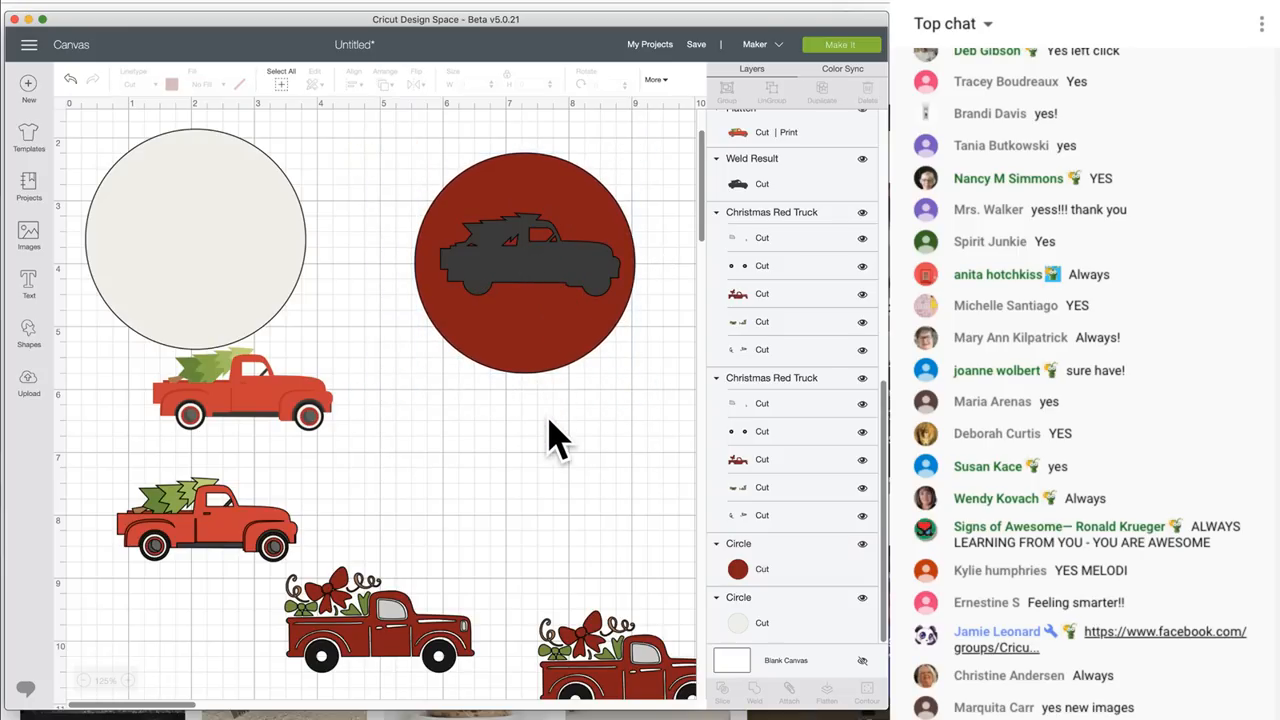
# Center the welded truck silhouette on the red circle, then nudge the silhouette slightly upward
pyautogui.moveTo(366, 138); pyautogui.dragTo(658, 392)
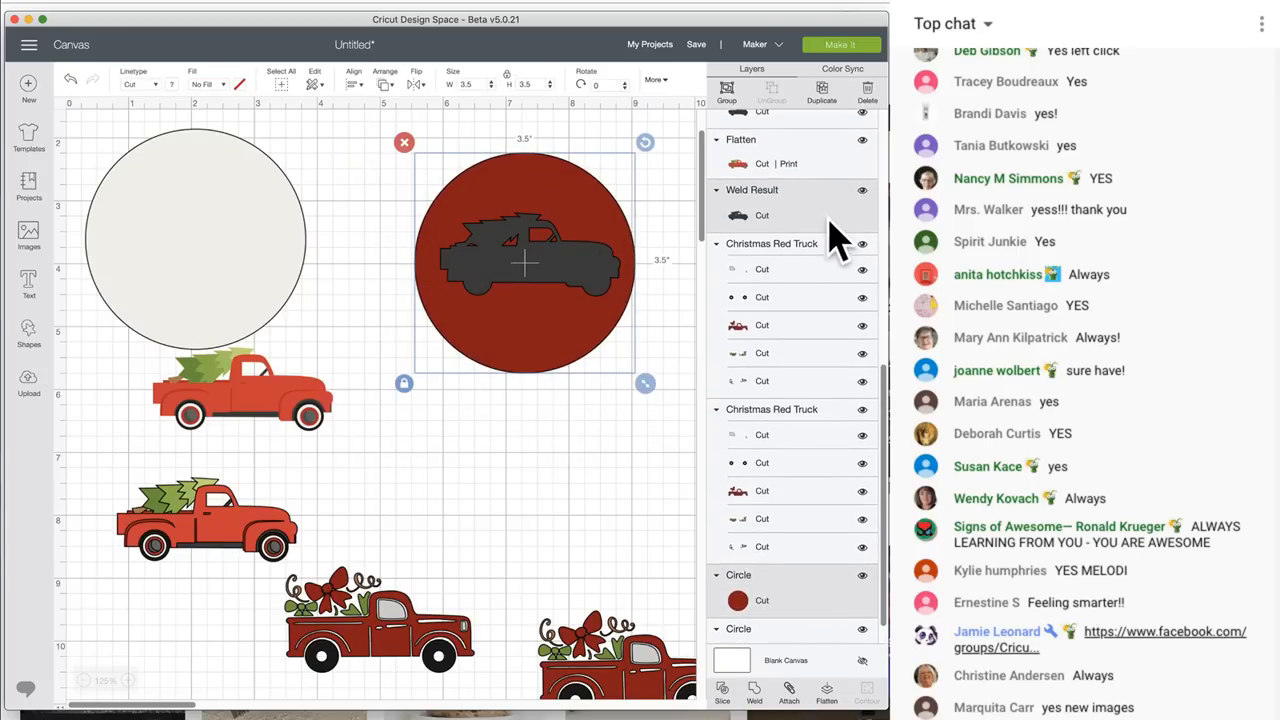
pyautogui.click(355, 86)
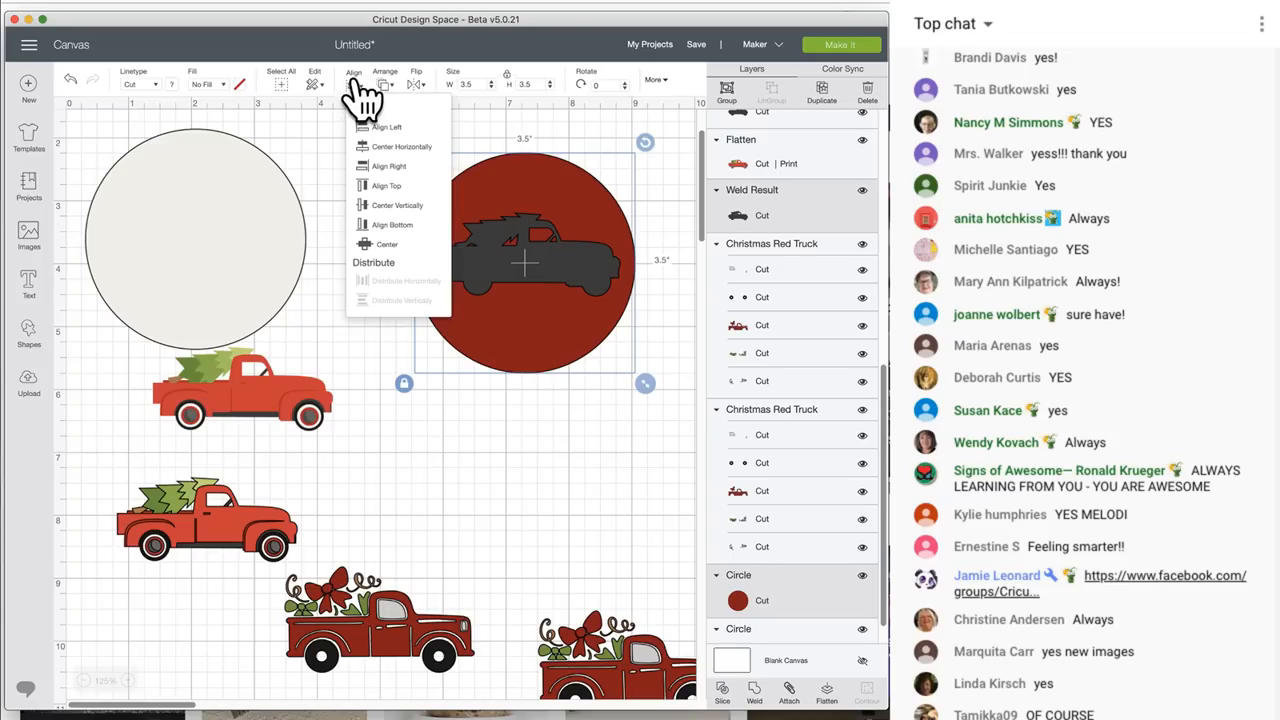
pyautogui.click(386, 245)
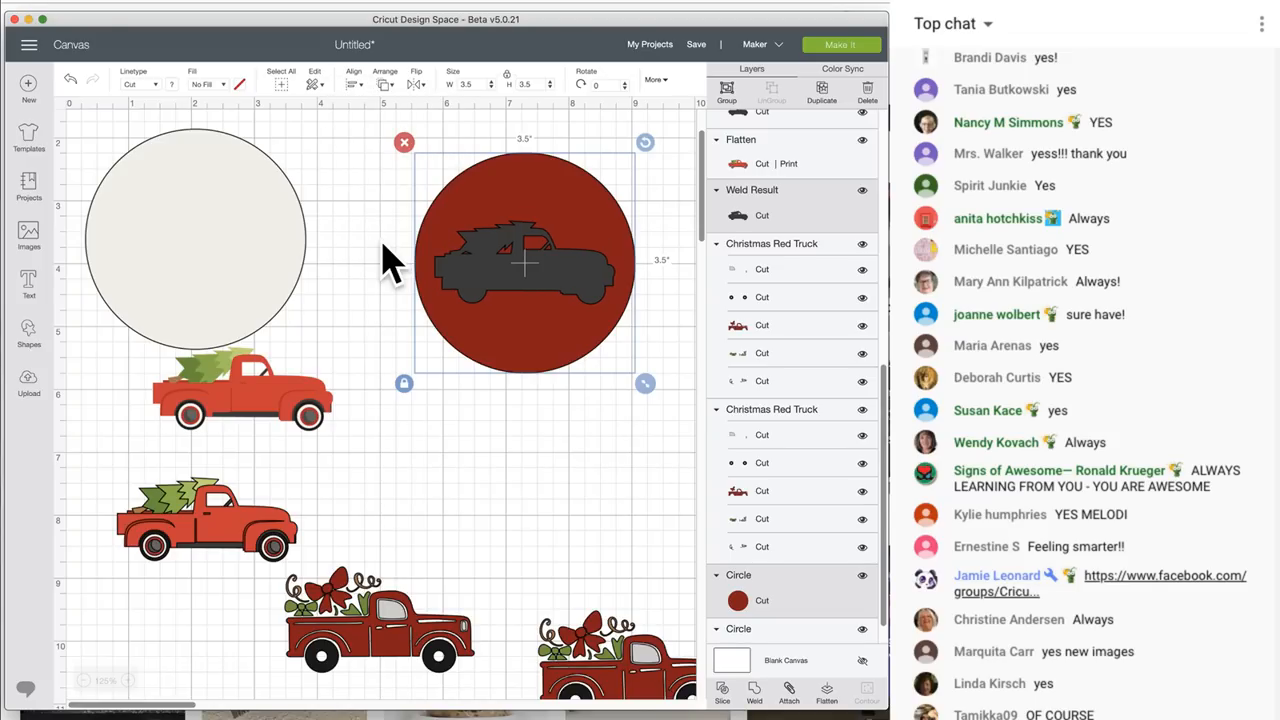
pyautogui.click(370, 262)
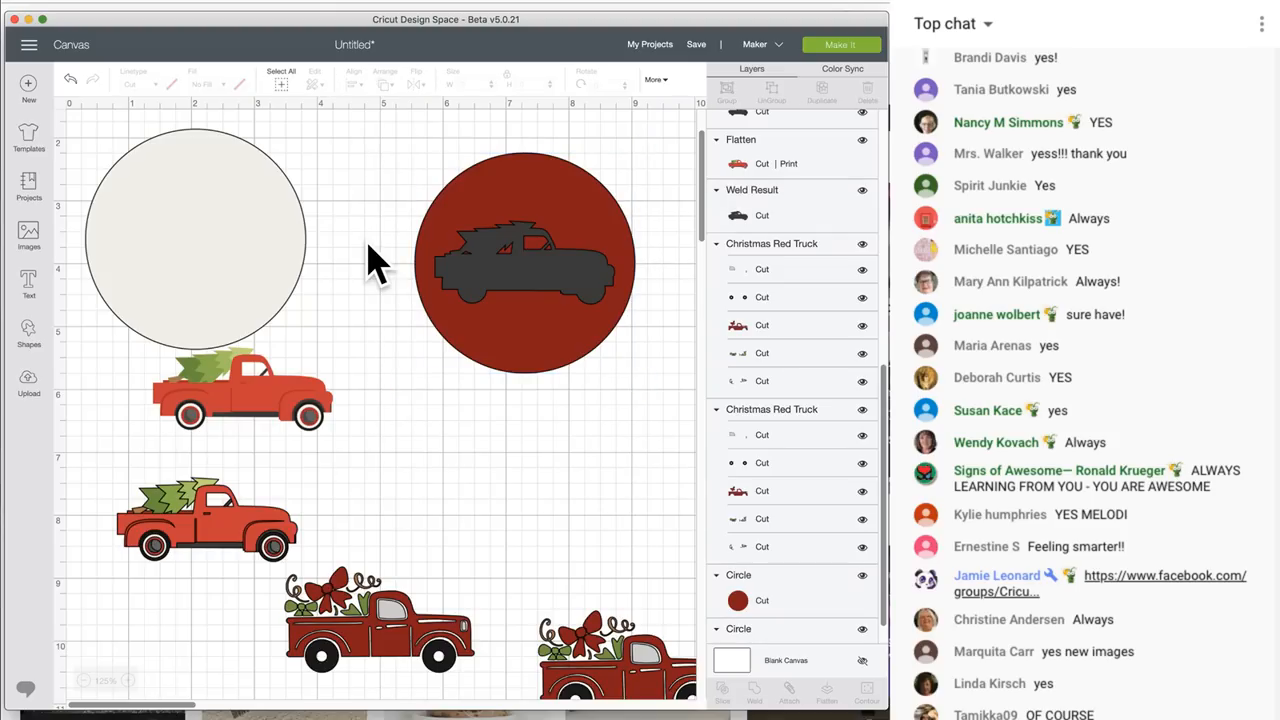
pyautogui.click(514, 286)
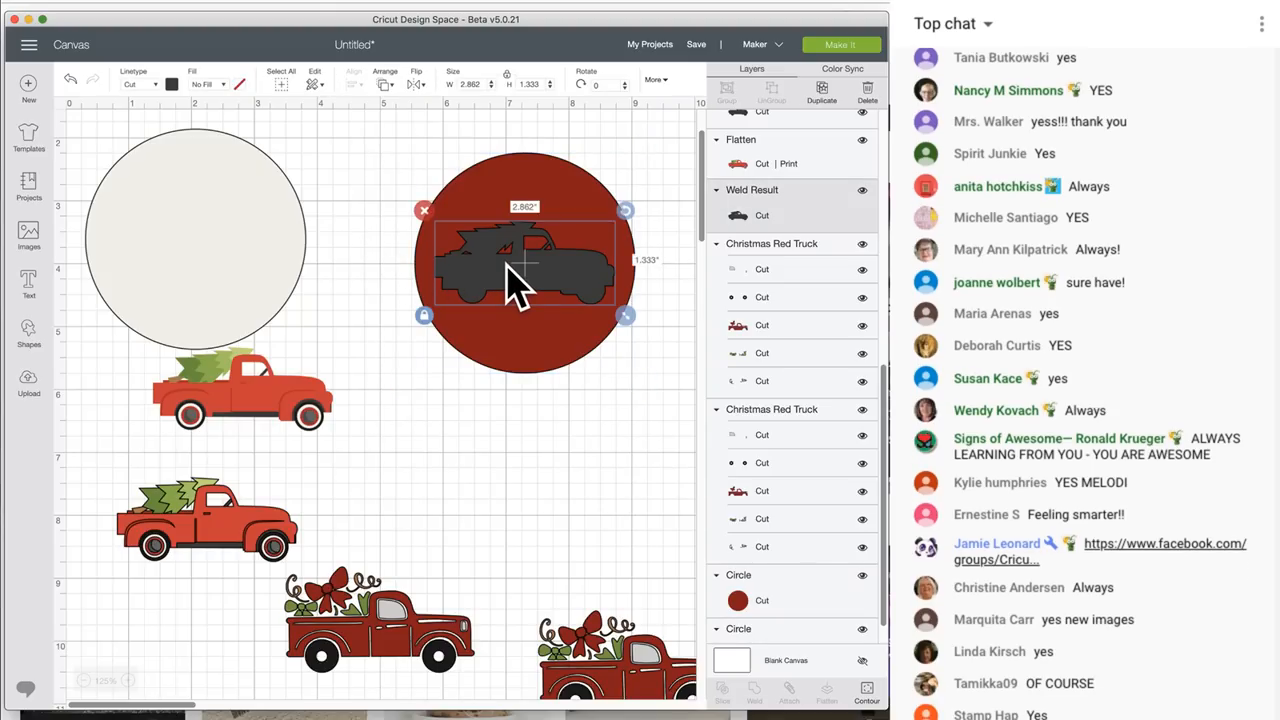
pyautogui.moveTo(541, 271); pyautogui.dragTo(541, 267)
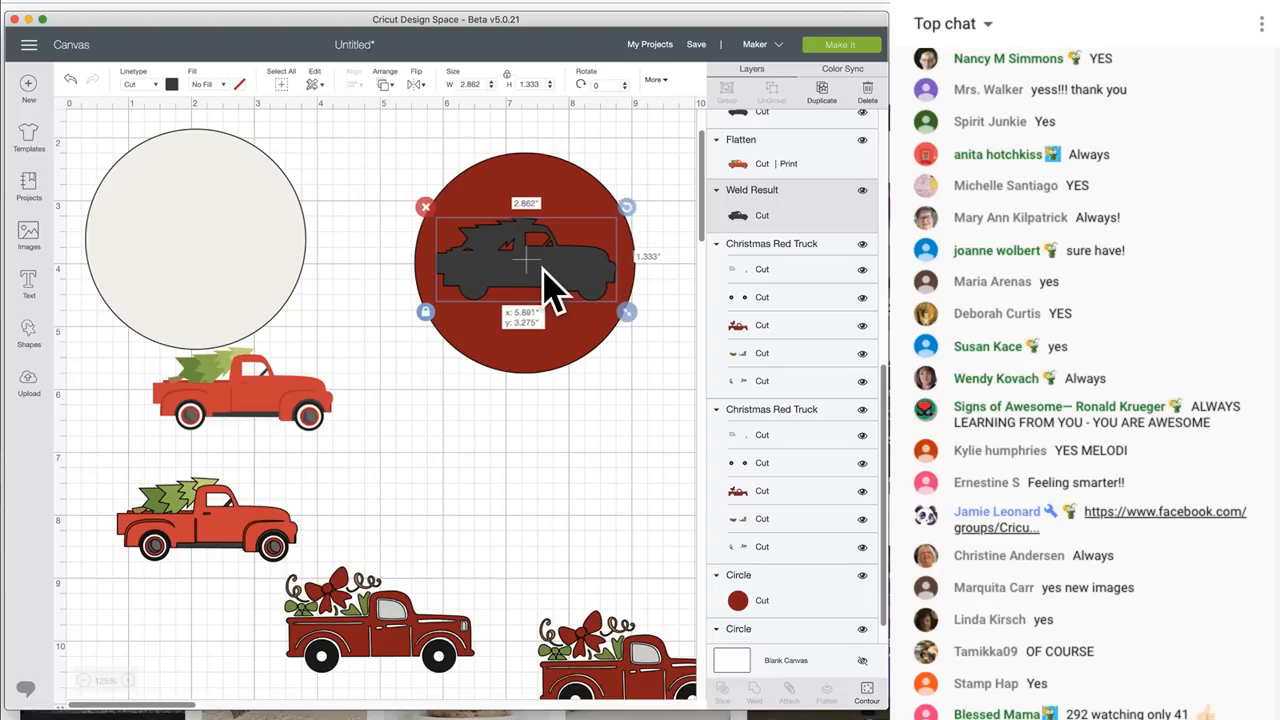
pyautogui.click(380, 275)
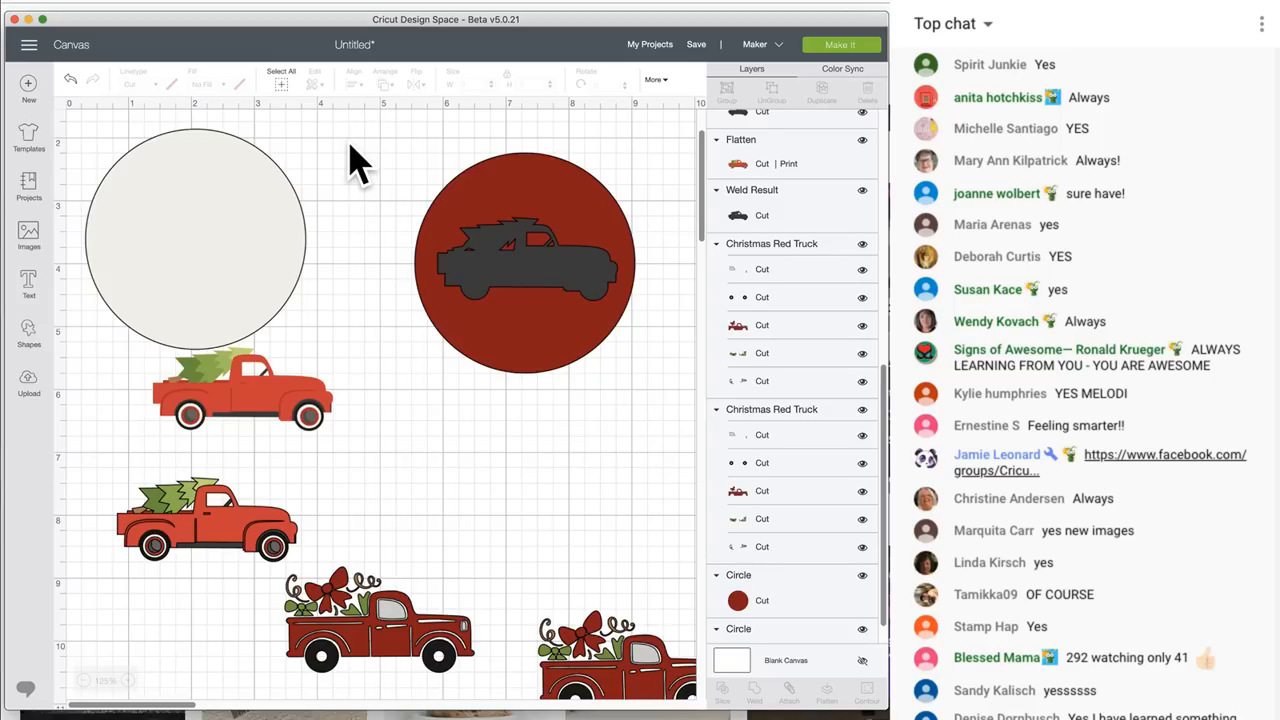
# Select the welded silhouette together with the red circle and examine how many layers the pair uses in the layer list
pyautogui.moveTo(348, 143); pyautogui.dragTo(612, 298)
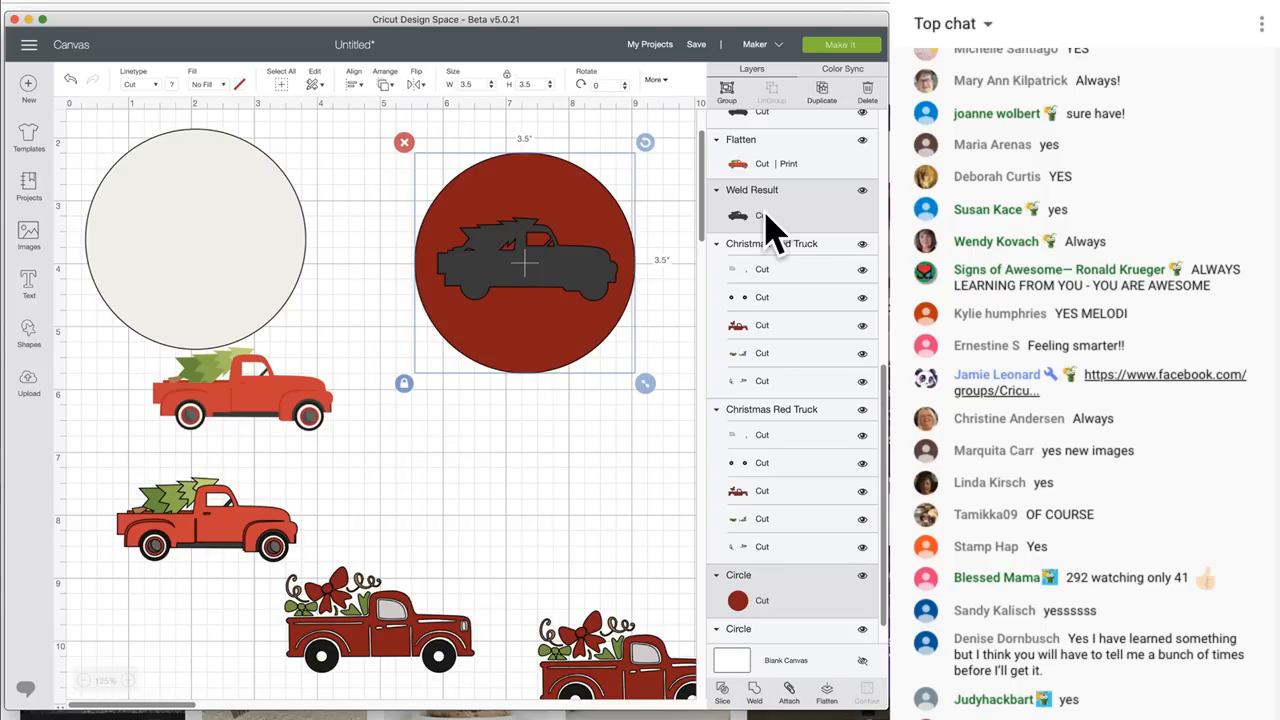
pyautogui.scroll(15, 766, 212)
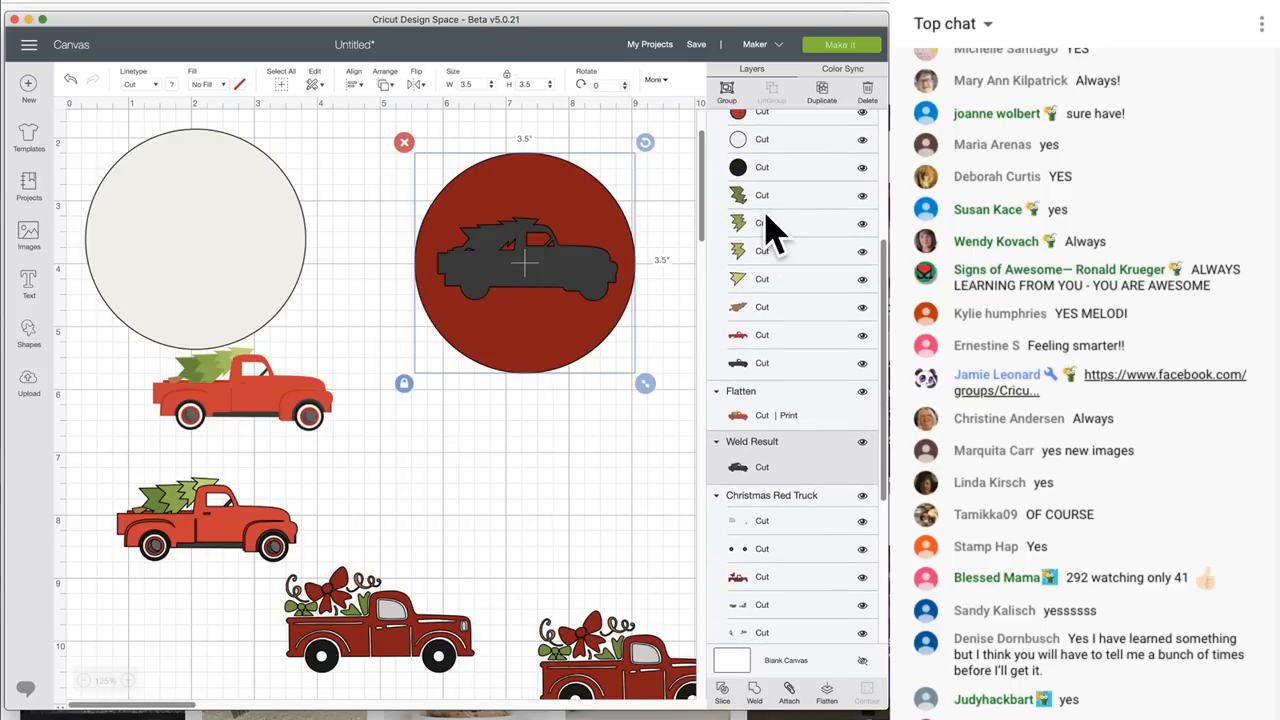
pyautogui.scroll(-12, 766, 229)
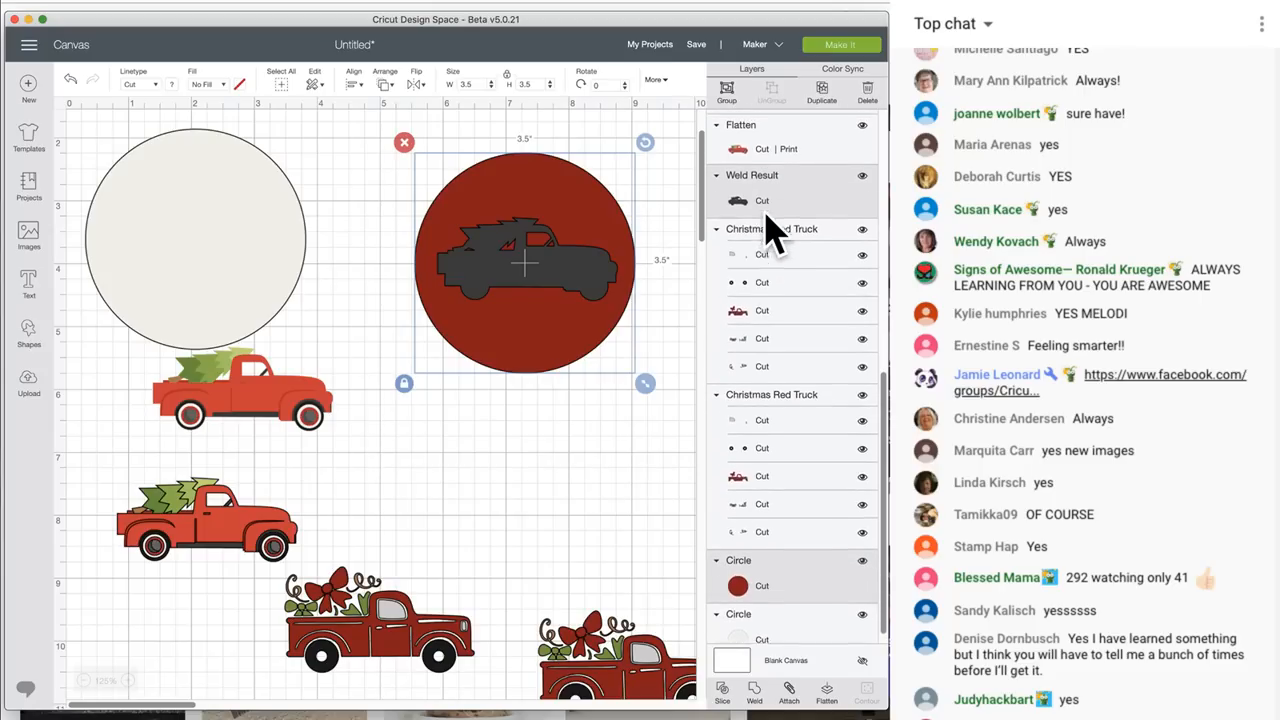
pyautogui.scroll(5, 766, 229)
# Try the layered Christmas Tree In Truck on the white circle, examine both objects' layers, and move the truck back below the flattened one
pyautogui.click(257, 528)
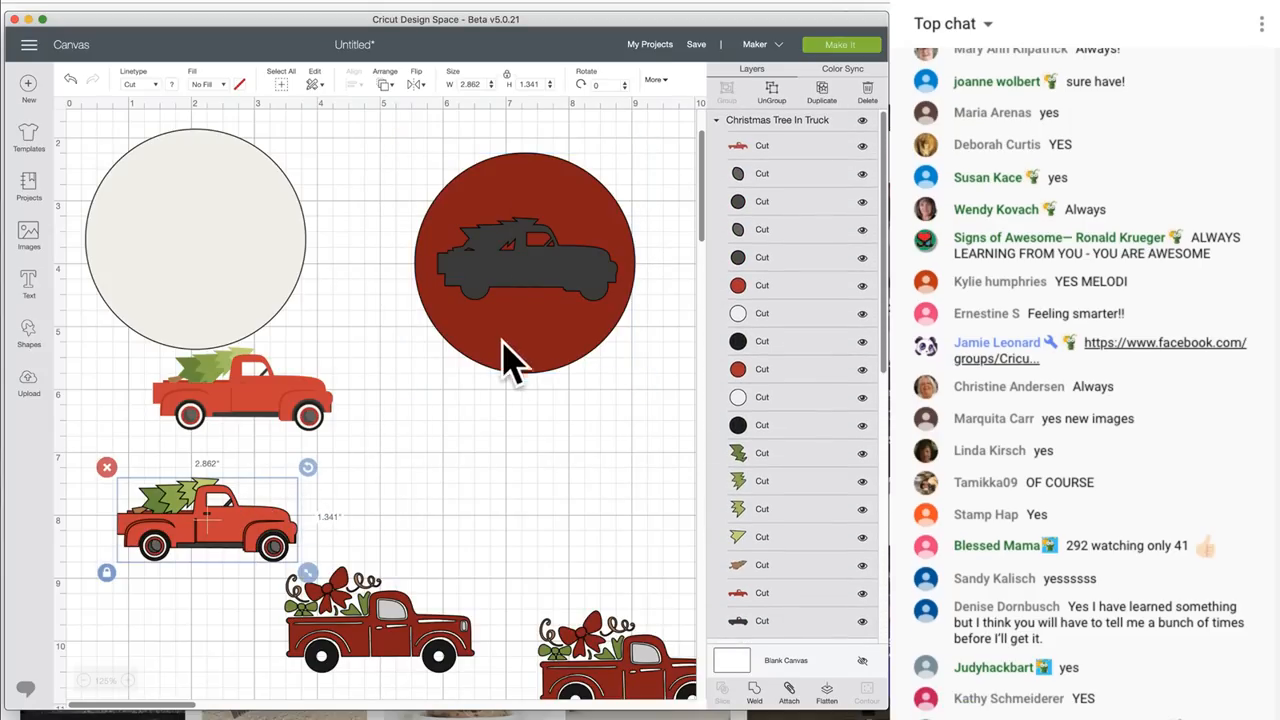
pyautogui.moveTo(225, 548); pyautogui.dragTo(213, 262)
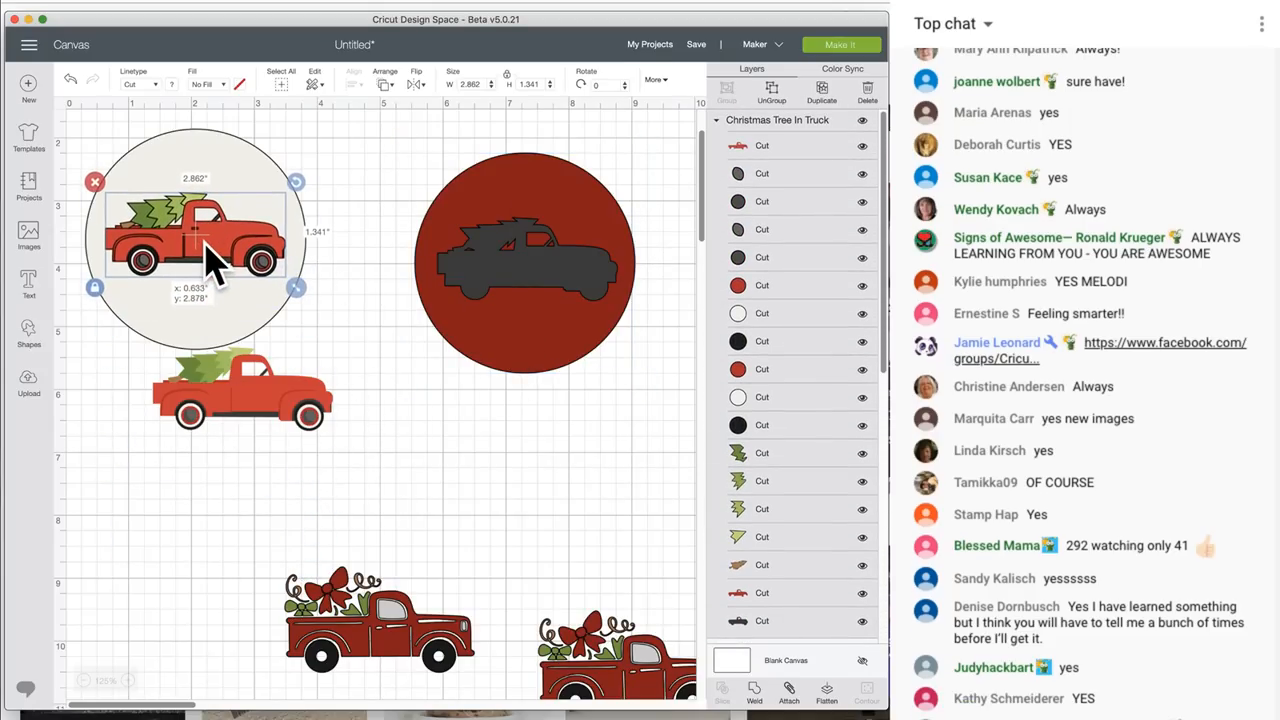
pyautogui.click(340, 150)
pyautogui.moveTo(305, 122); pyautogui.dragTo(140, 300)
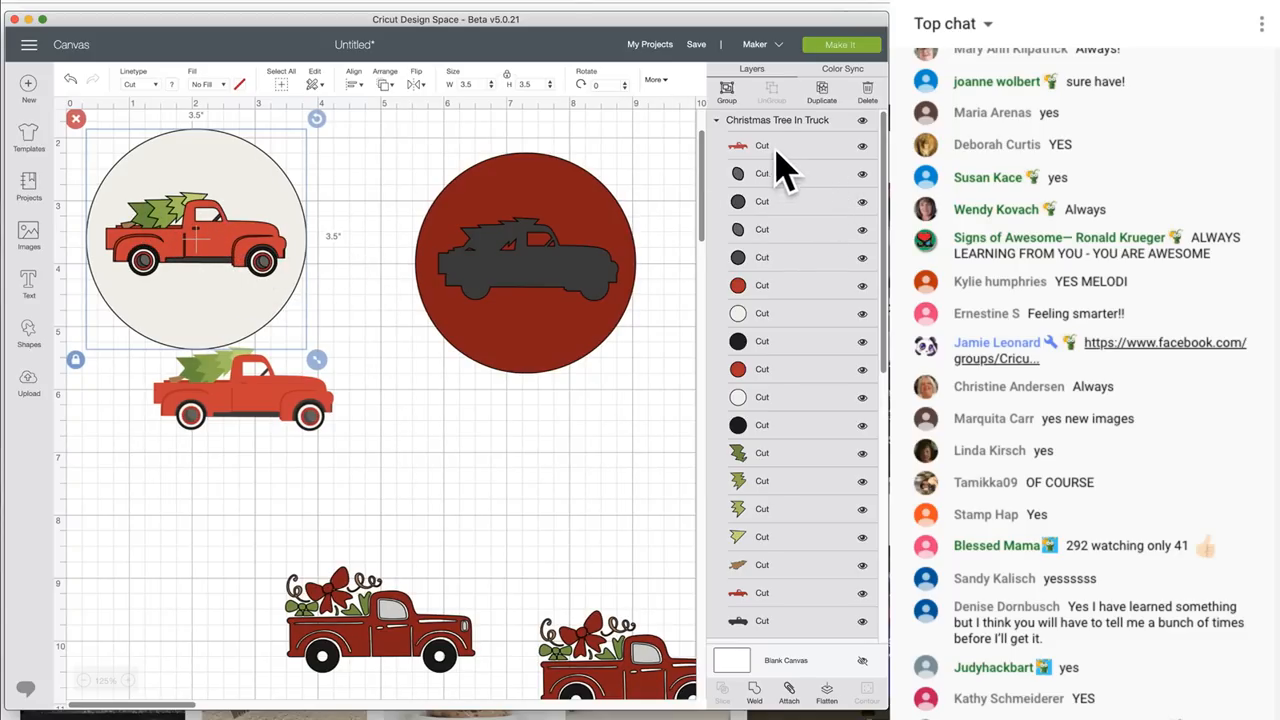
pyautogui.scroll(-5, 740, 280)
pyautogui.scroll(5, 740, 285)
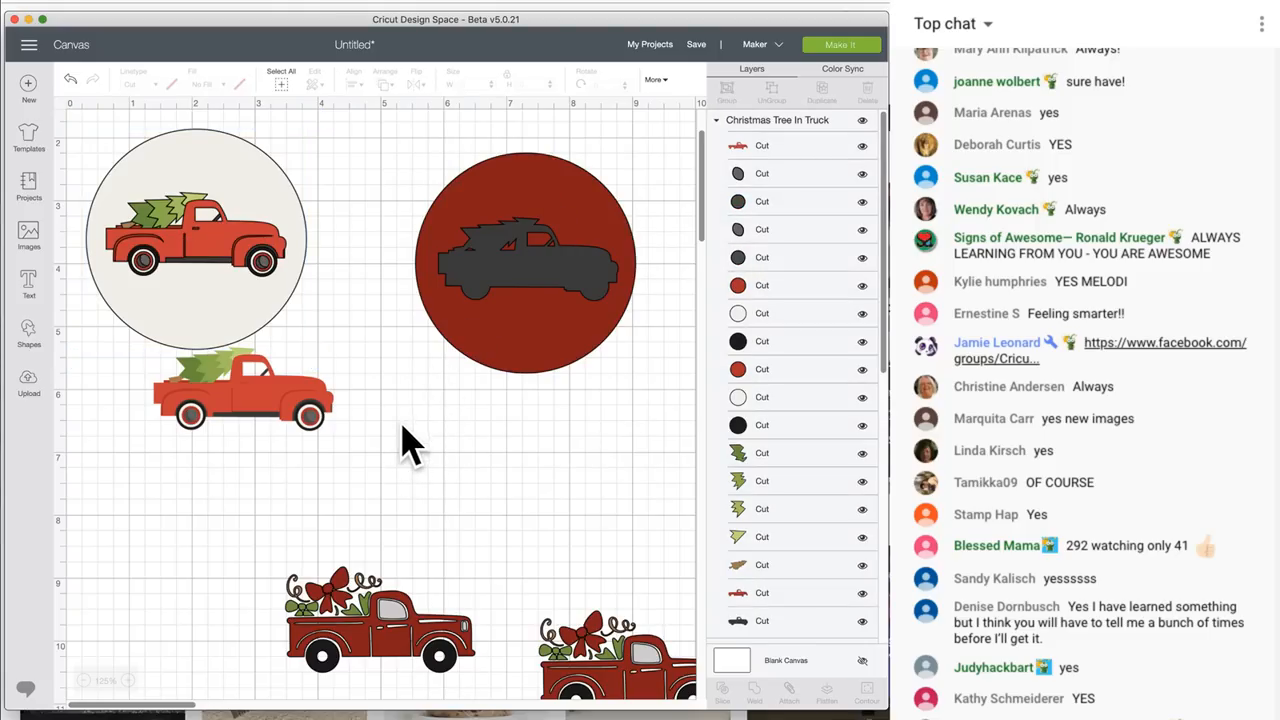
pyautogui.moveTo(229, 271); pyautogui.dragTo(213, 500)
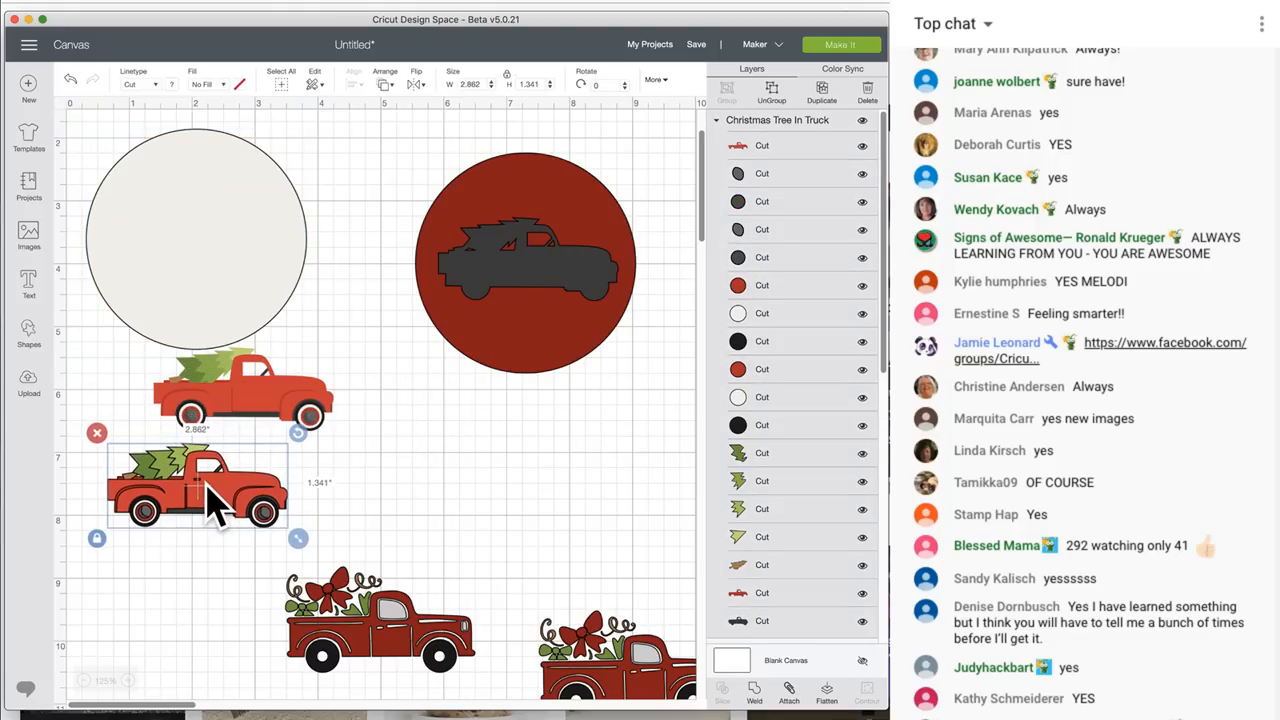
# Slice the welded truck silhouette out of the red circle
pyautogui.moveTo(376, 129); pyautogui.dragTo(648, 408)
pyautogui.scroll(-3, 749, 271)
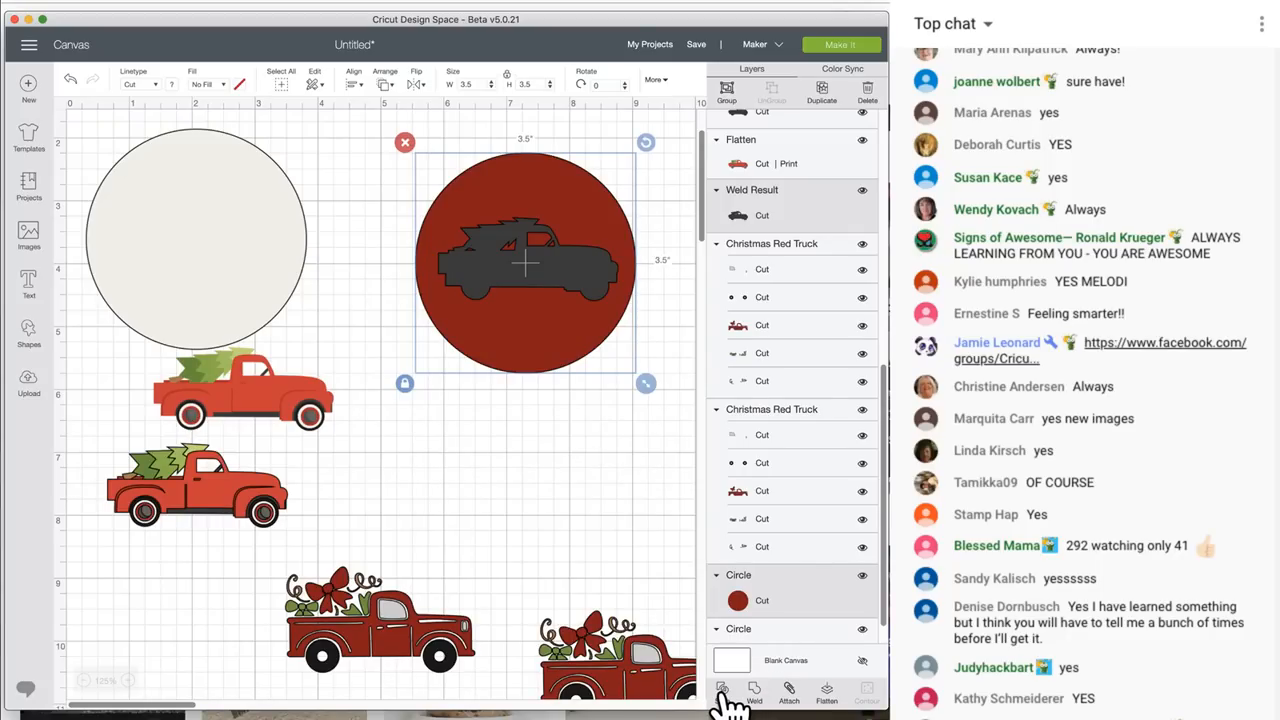
pyautogui.click(721, 691)
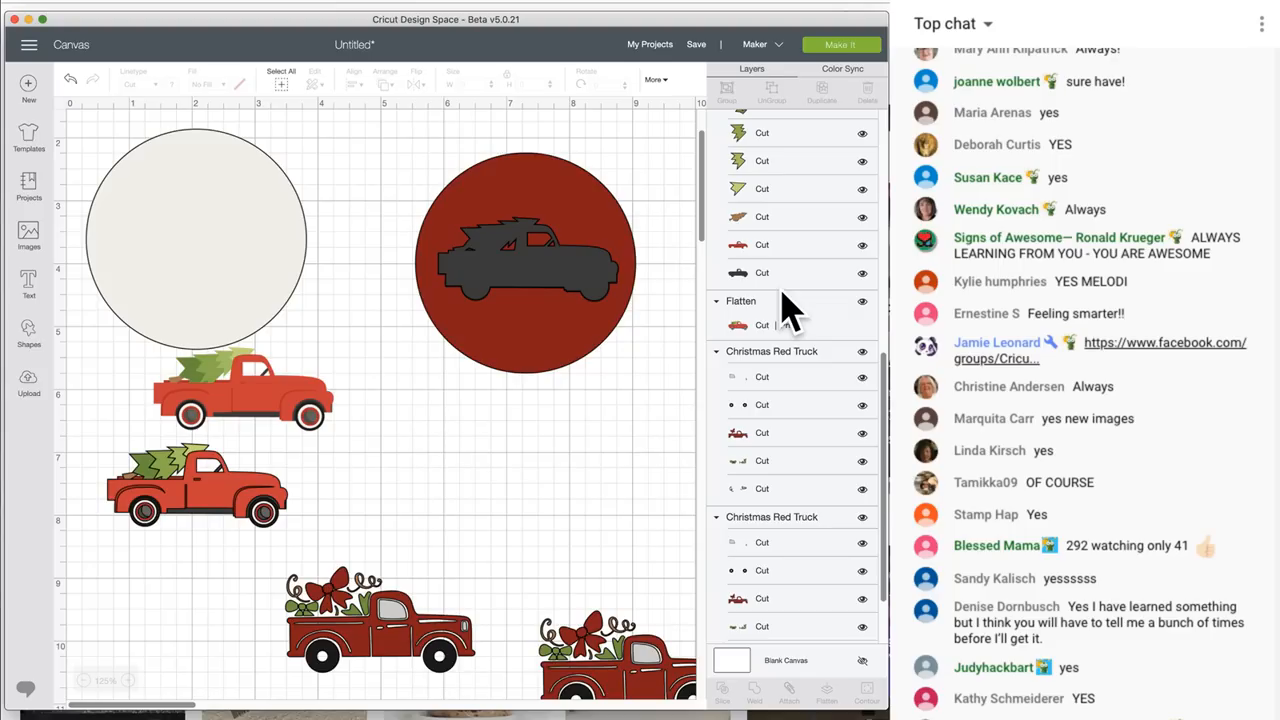
# Move the dark and red truck cut-outs below the sliced red circle and place the white circle behind its opening
pyautogui.click(588, 292)
pyautogui.moveTo(588, 292); pyautogui.dragTo(586, 518)
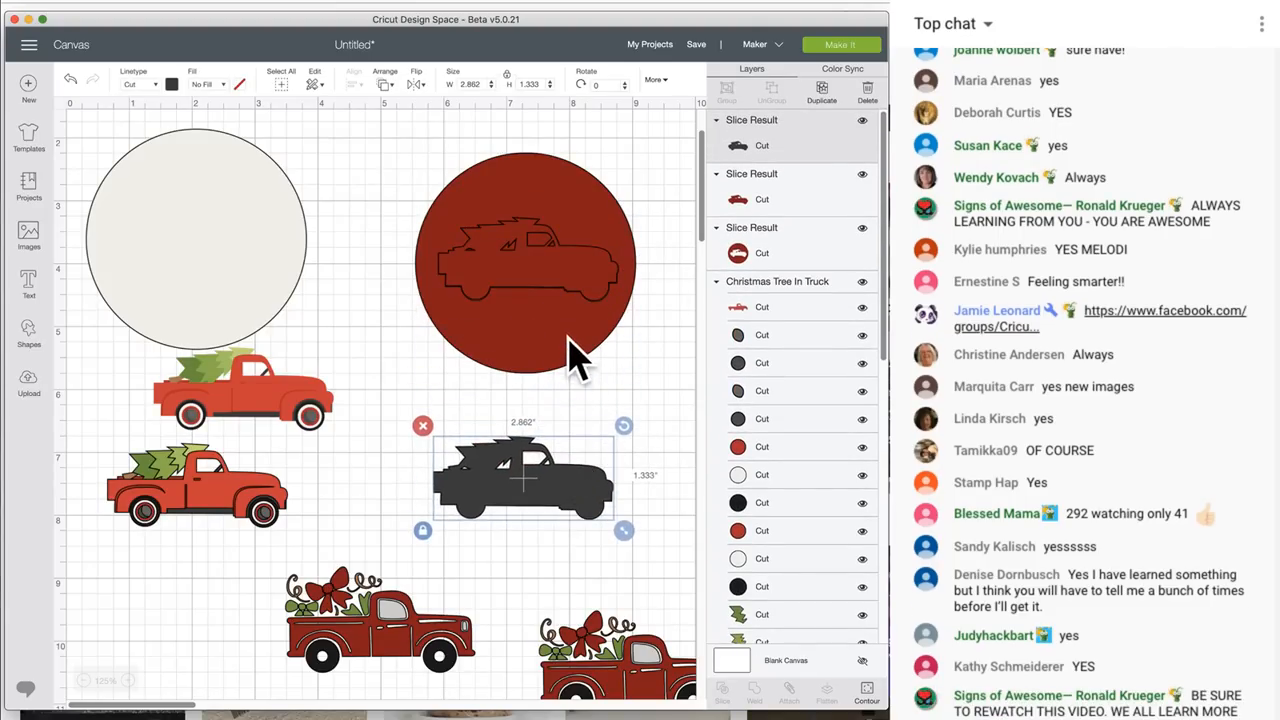
pyautogui.moveTo(611, 277); pyautogui.dragTo(619, 485)
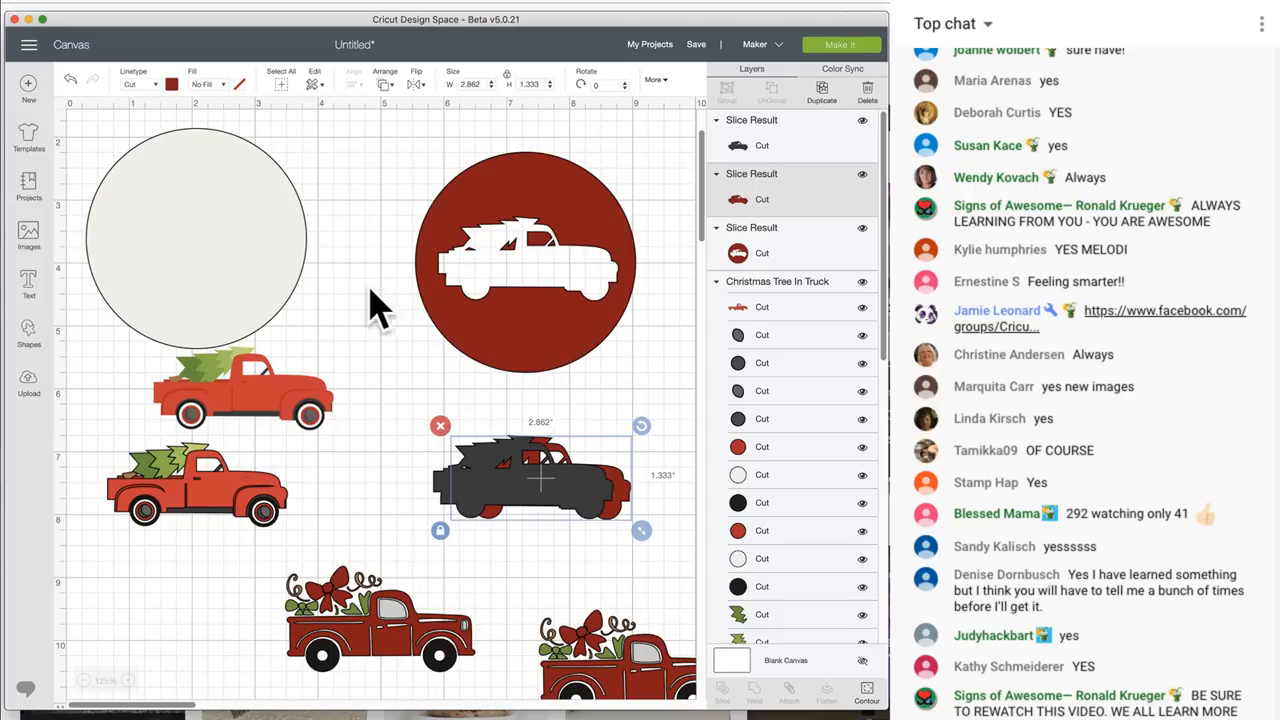
pyautogui.moveTo(270, 267); pyautogui.dragTo(586, 286)
pyautogui.click(343, 251)
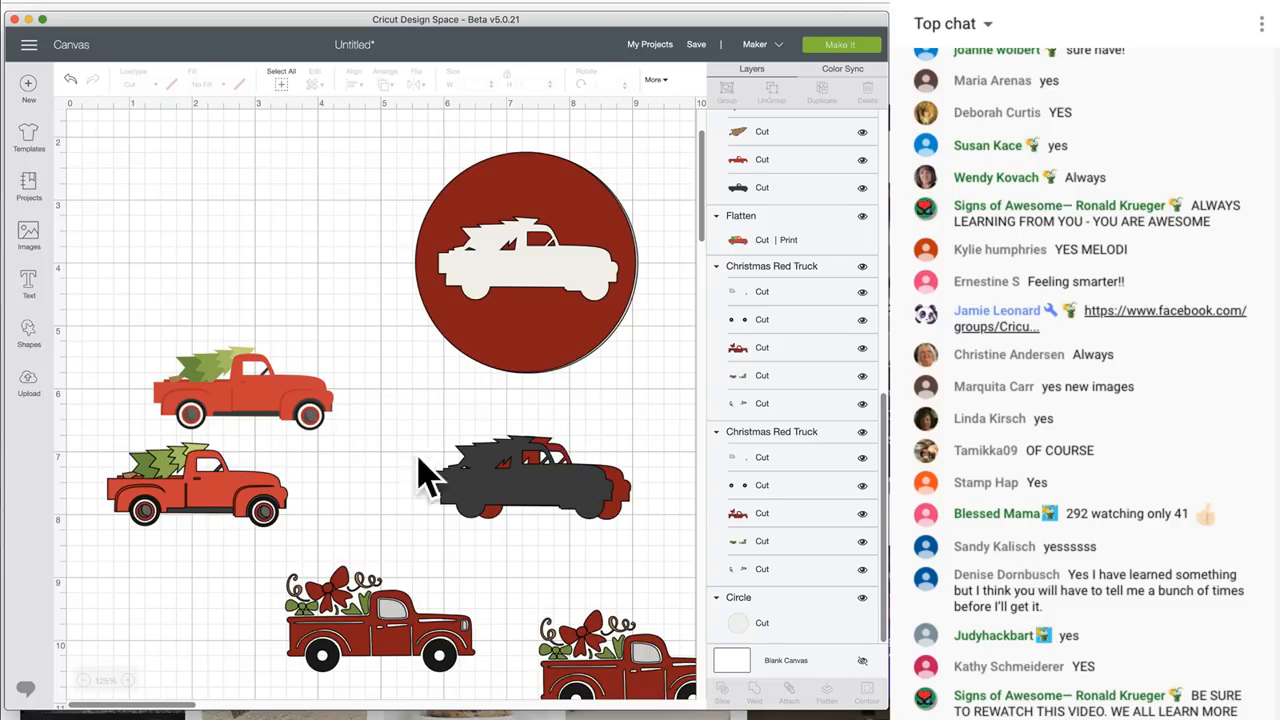
# Move one Christmas Red Truck to the empty area above the flattened truck and weld it into a single shape
pyautogui.moveTo(645, 685); pyautogui.dragTo(250, 235)
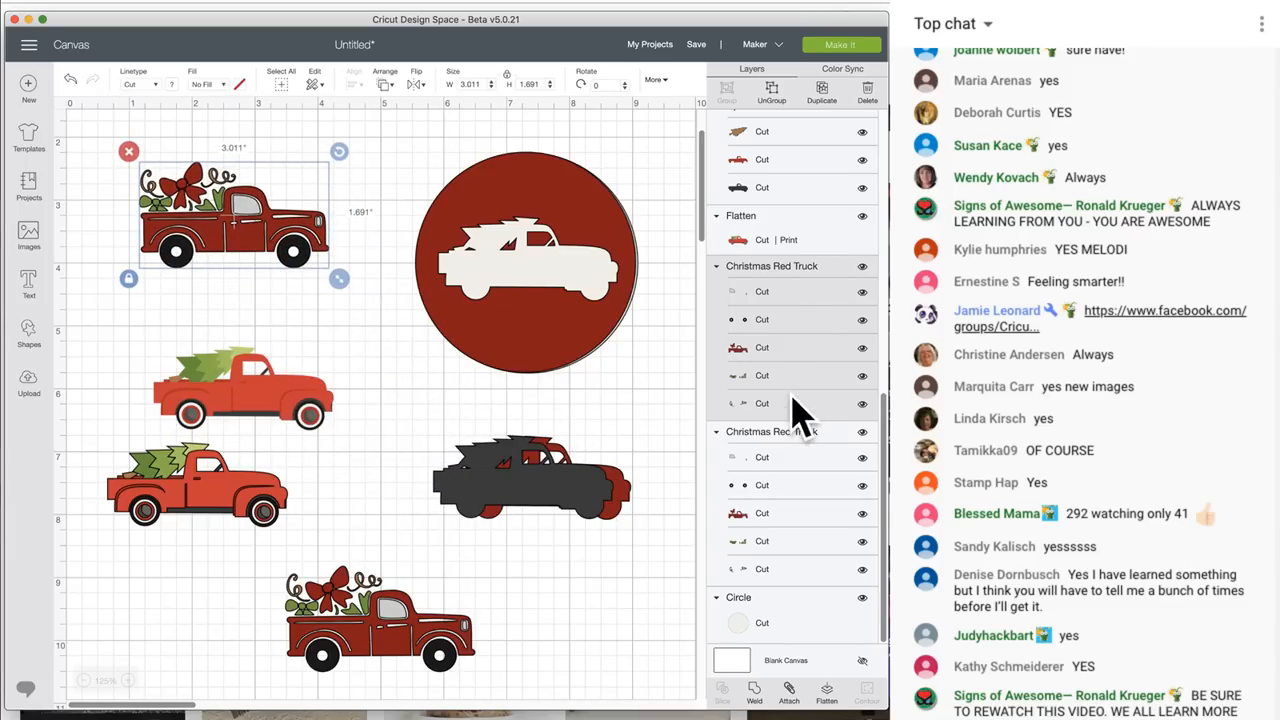
pyautogui.click(757, 700)
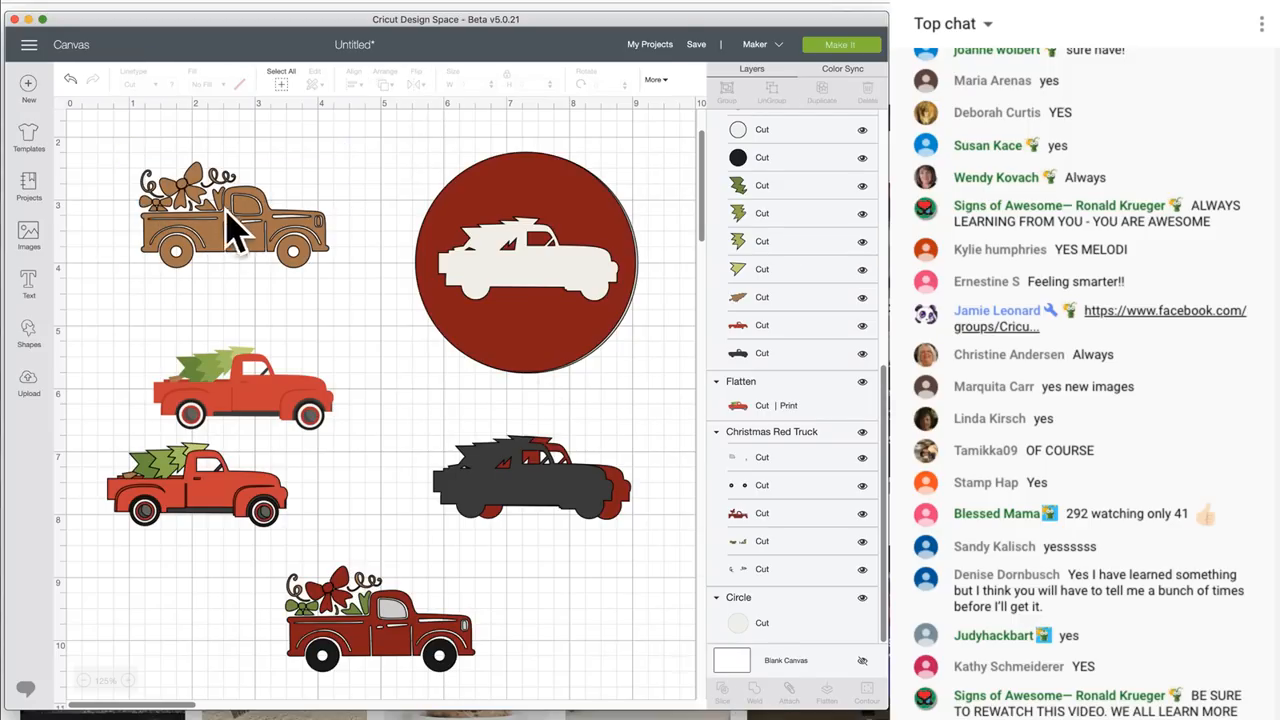
pyautogui.moveTo(243, 232); pyautogui.dragTo(240, 270)
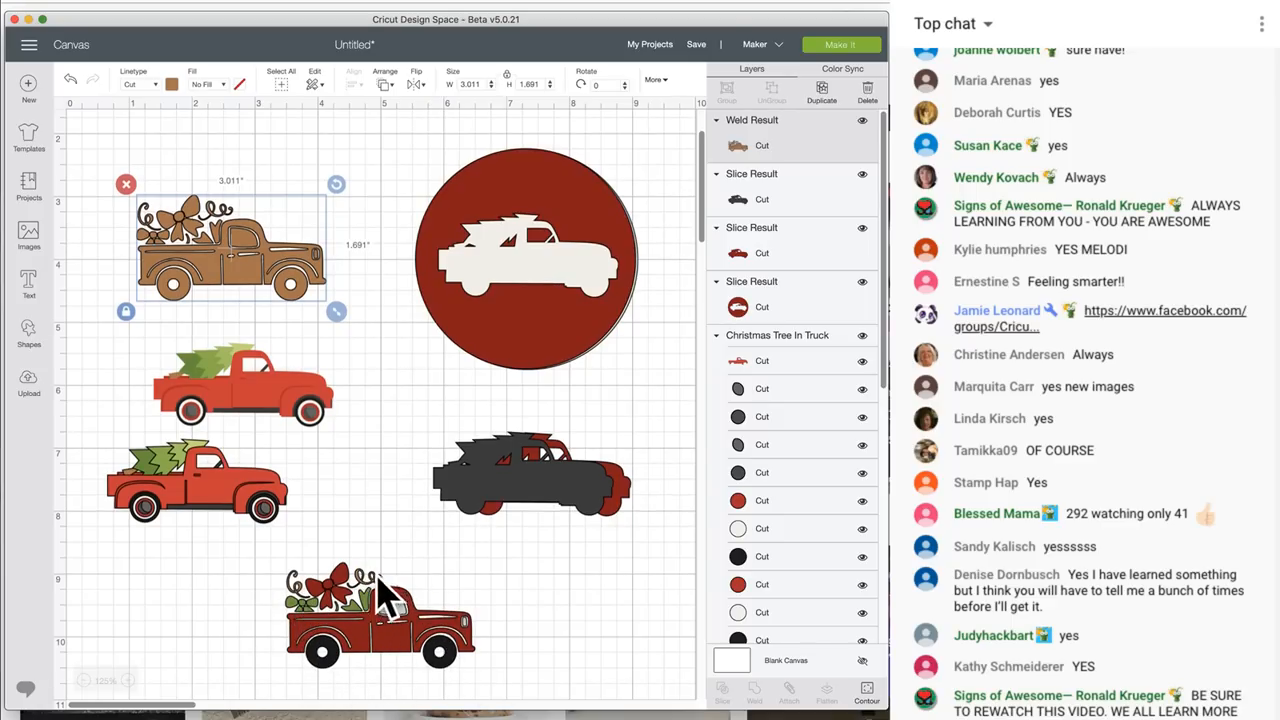
pyautogui.moveTo(256, 271); pyautogui.dragTo(260, 271)
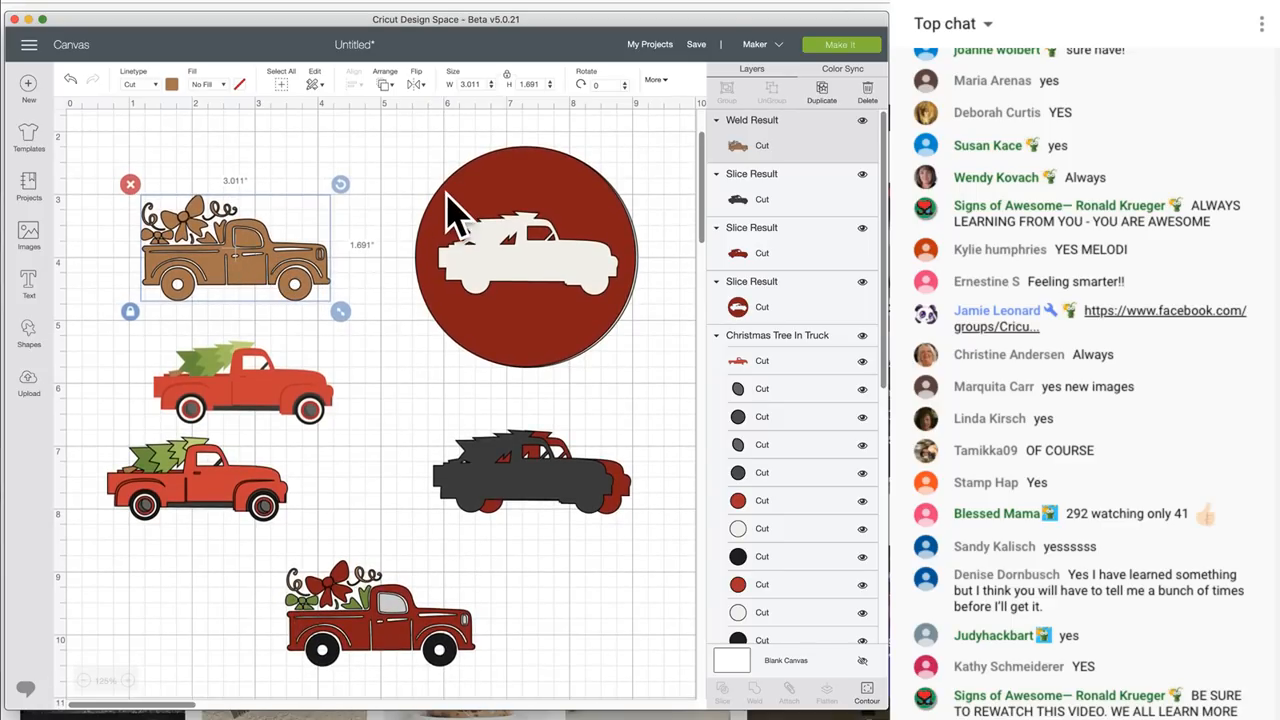
# Shift the sliced red circle aside, duplicate the white circle, recolor the copy dark red and send it to the back behind the welded bow truck
pyautogui.moveTo(447, 194); pyautogui.dragTo(551, 194)
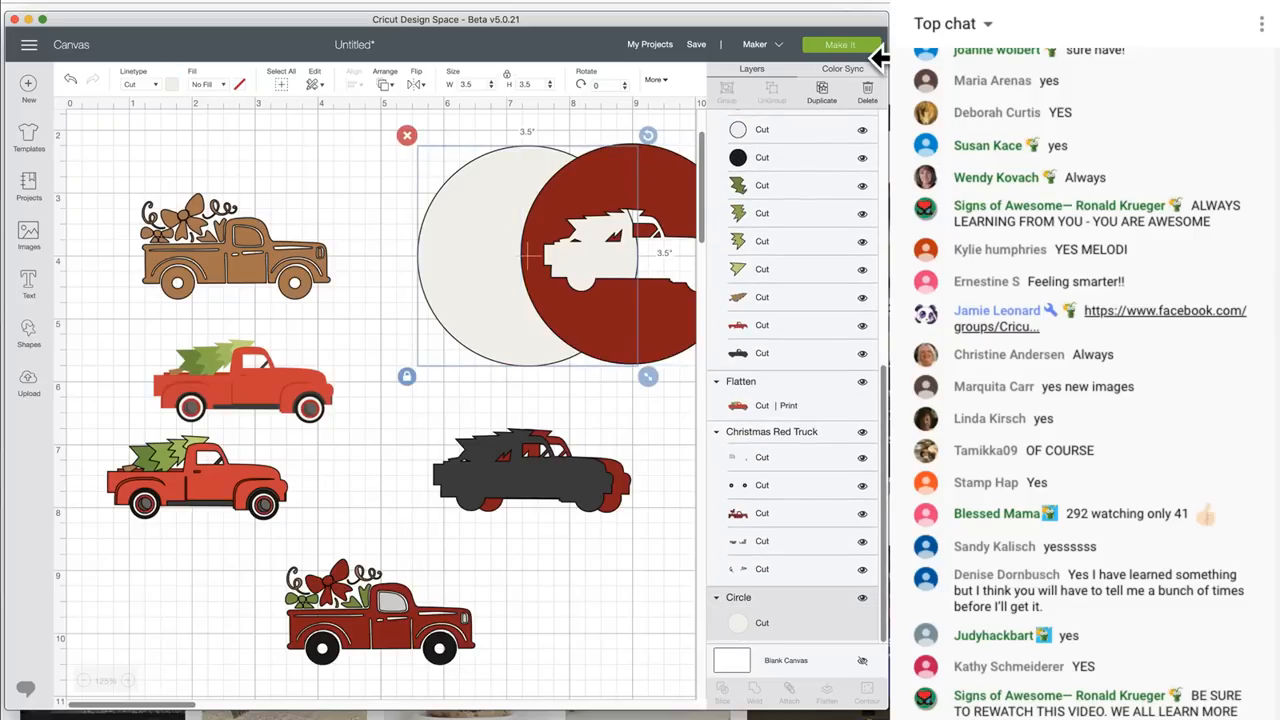
pyautogui.click(822, 92)
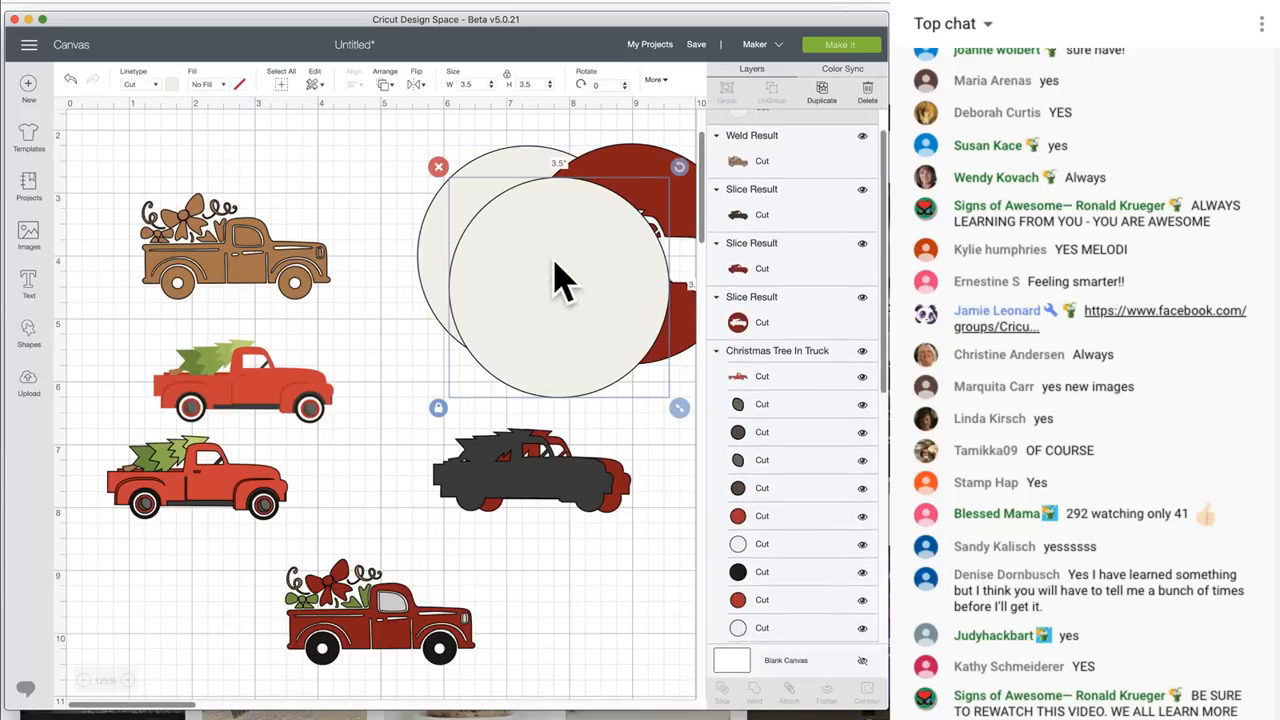
pyautogui.click(172, 85)
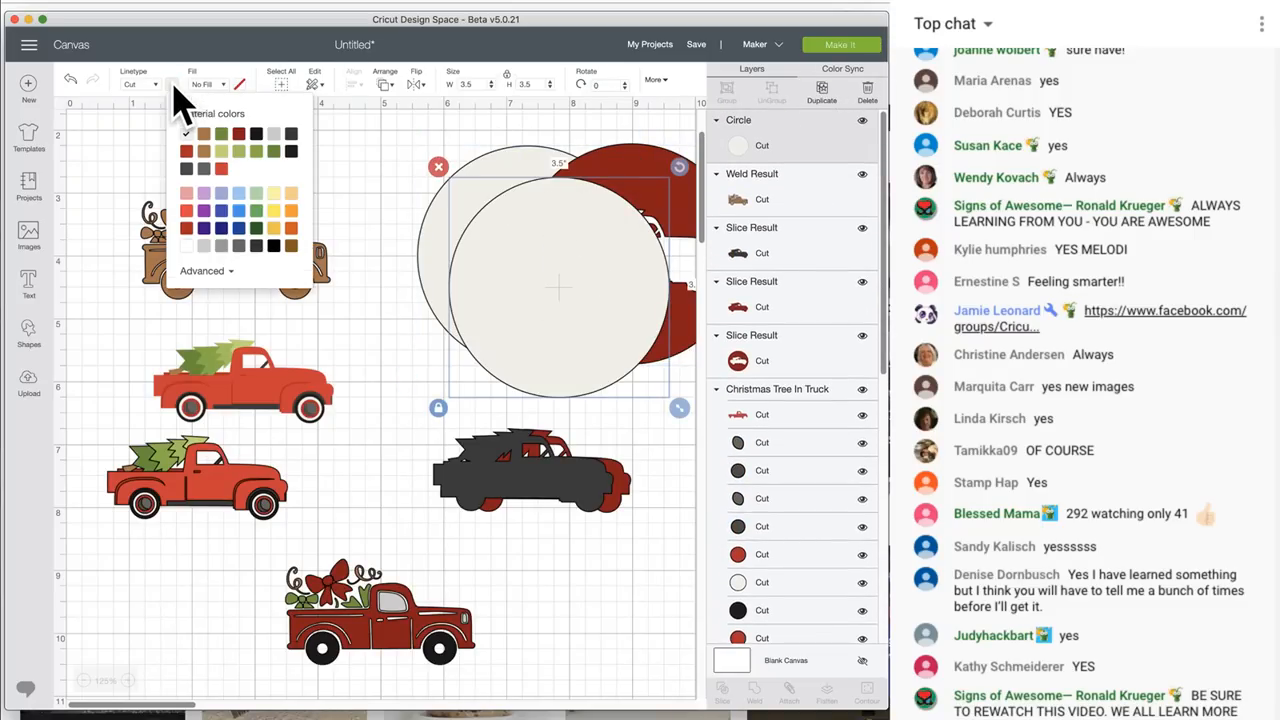
pyautogui.click(238, 134)
pyautogui.moveTo(559, 236); pyautogui.dragTo(218, 208)
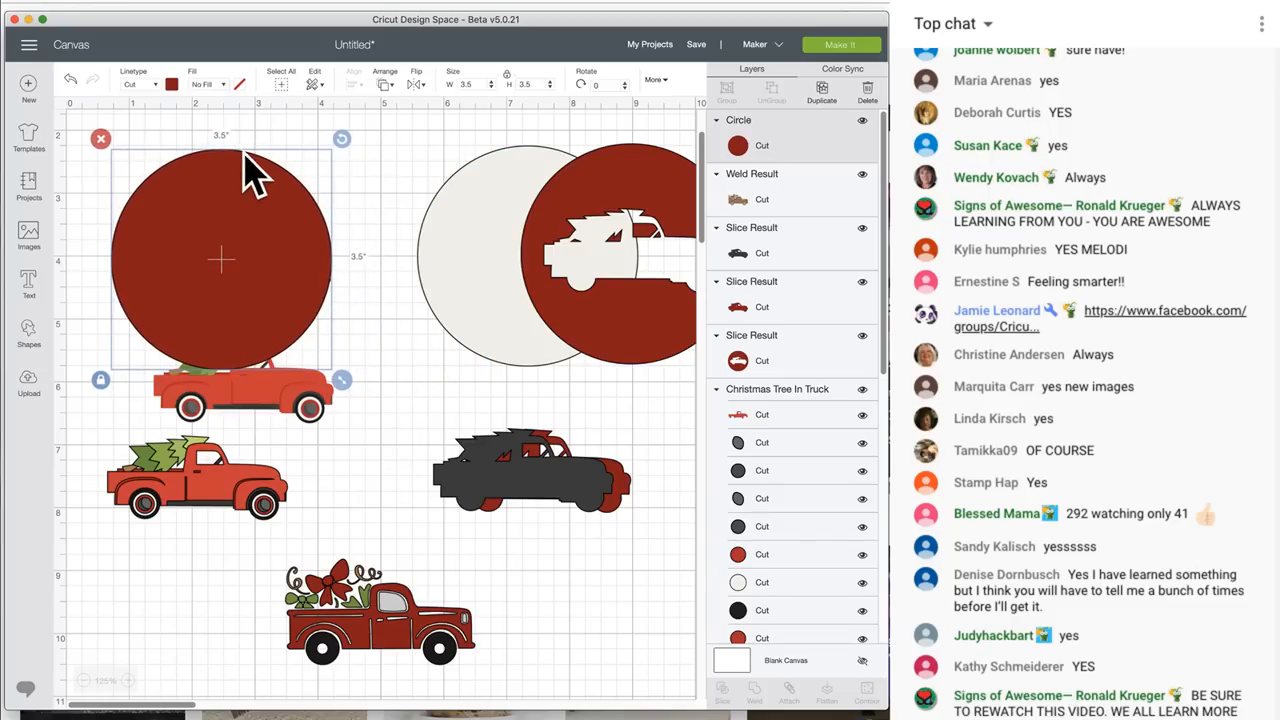
pyautogui.click(386, 86)
pyautogui.click(400, 128)
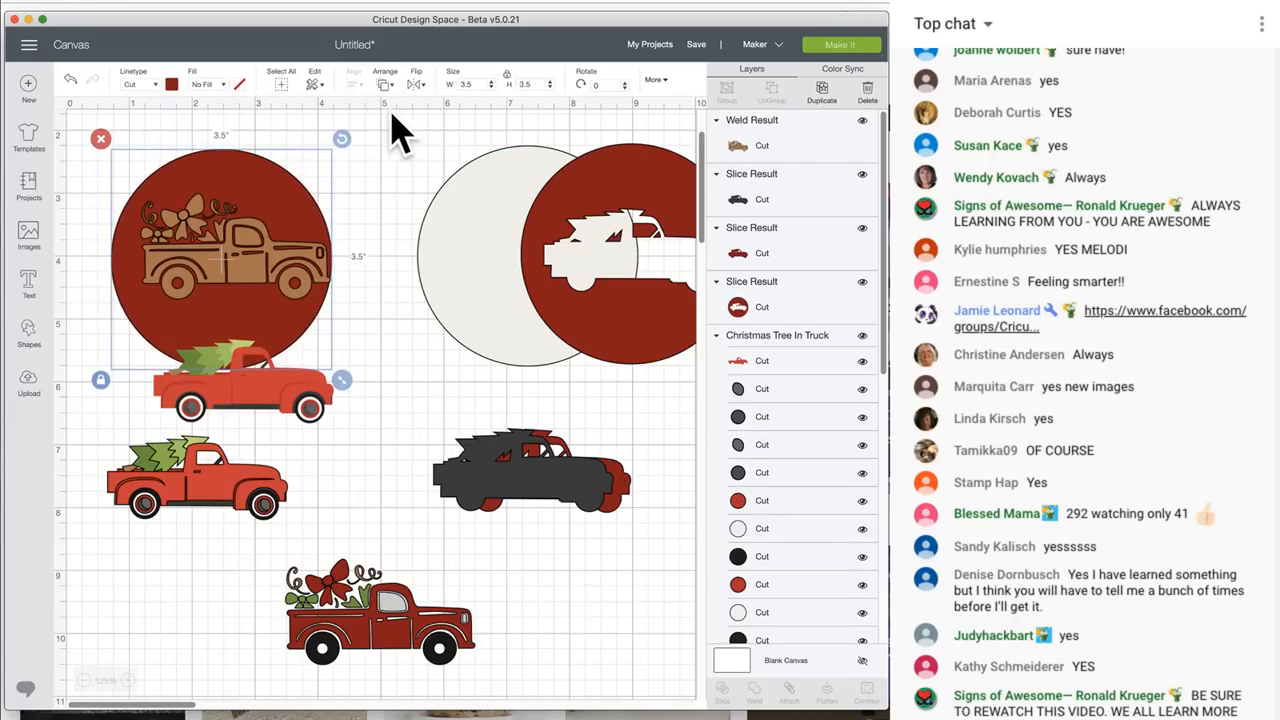
# Shrink the welded bow truck to 2.845" wide and position it in the middle of the dark red circle
pyautogui.moveTo(290, 215)
pyautogui.mouseDown()
pyautogui.moveTo(271, 208)
pyautogui.moveTo(280, 215)
pyautogui.mouseUp()
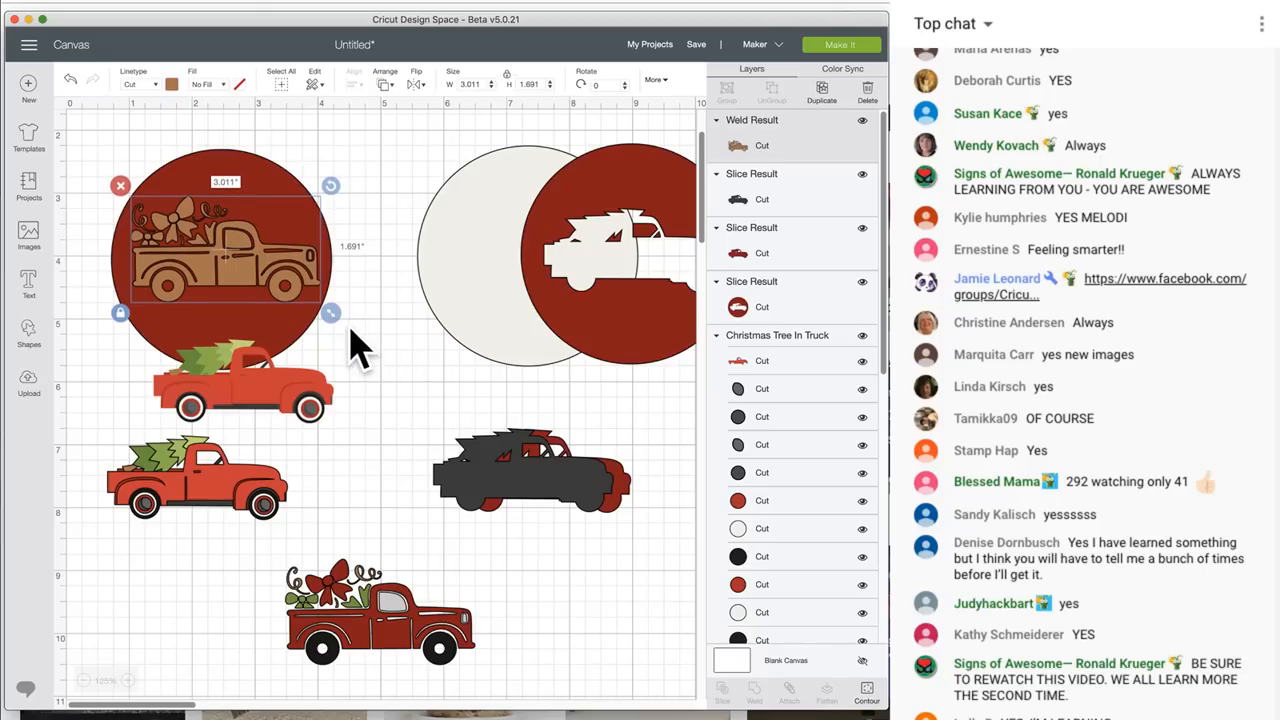
pyautogui.moveTo(334, 311); pyautogui.dragTo(324, 305)
pyautogui.moveTo(247, 260); pyautogui.dragTo(252, 262)
pyautogui.click(405, 201)
# Slice the welded bow truck out of the dark red circle and move the brown and red cut-outs beside the other truck pieces
pyautogui.moveTo(113, 140); pyautogui.dragTo(285, 295)
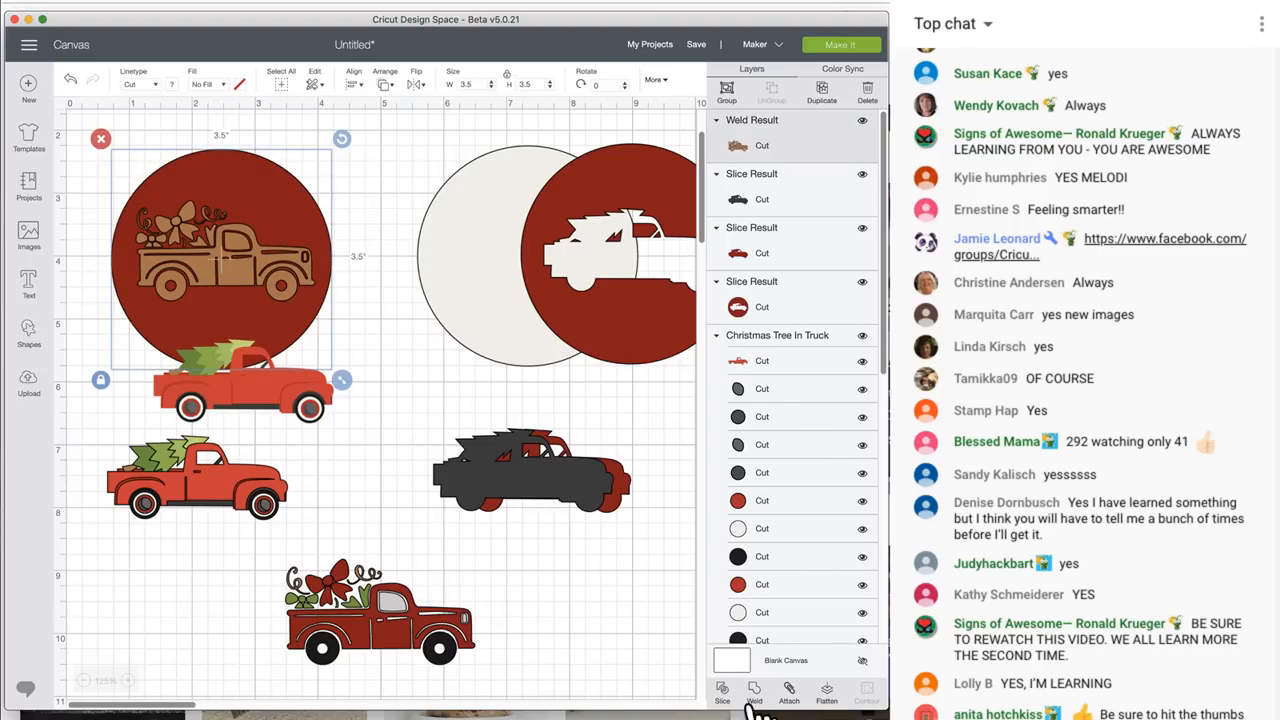
pyautogui.click(722, 690)
pyautogui.moveTo(265, 252); pyautogui.dragTo(462, 443)
pyautogui.moveTo(270, 275); pyautogui.dragTo(562, 510)
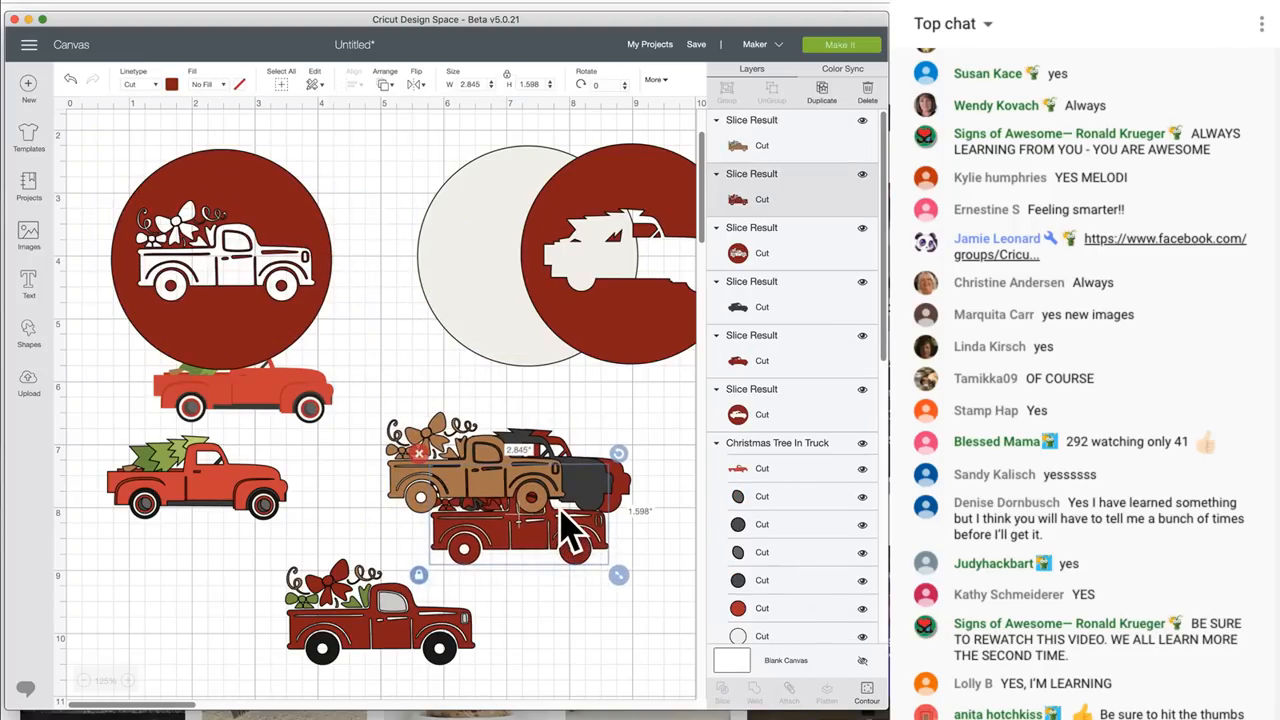
# Shift the bow truck circle slightly up and right, and the tree truck circle slightly down
pyautogui.moveTo(283, 352); pyautogui.dragTo(310, 325)
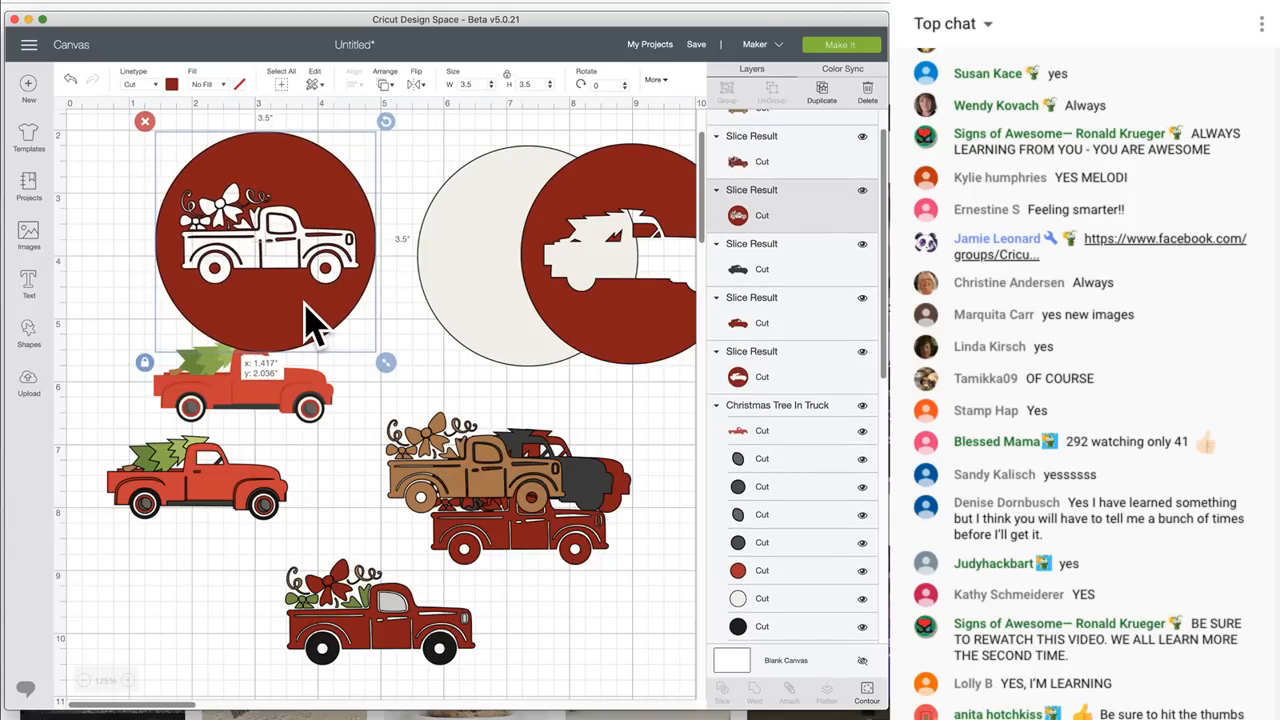
pyautogui.moveTo(674, 337); pyautogui.dragTo(620, 395)
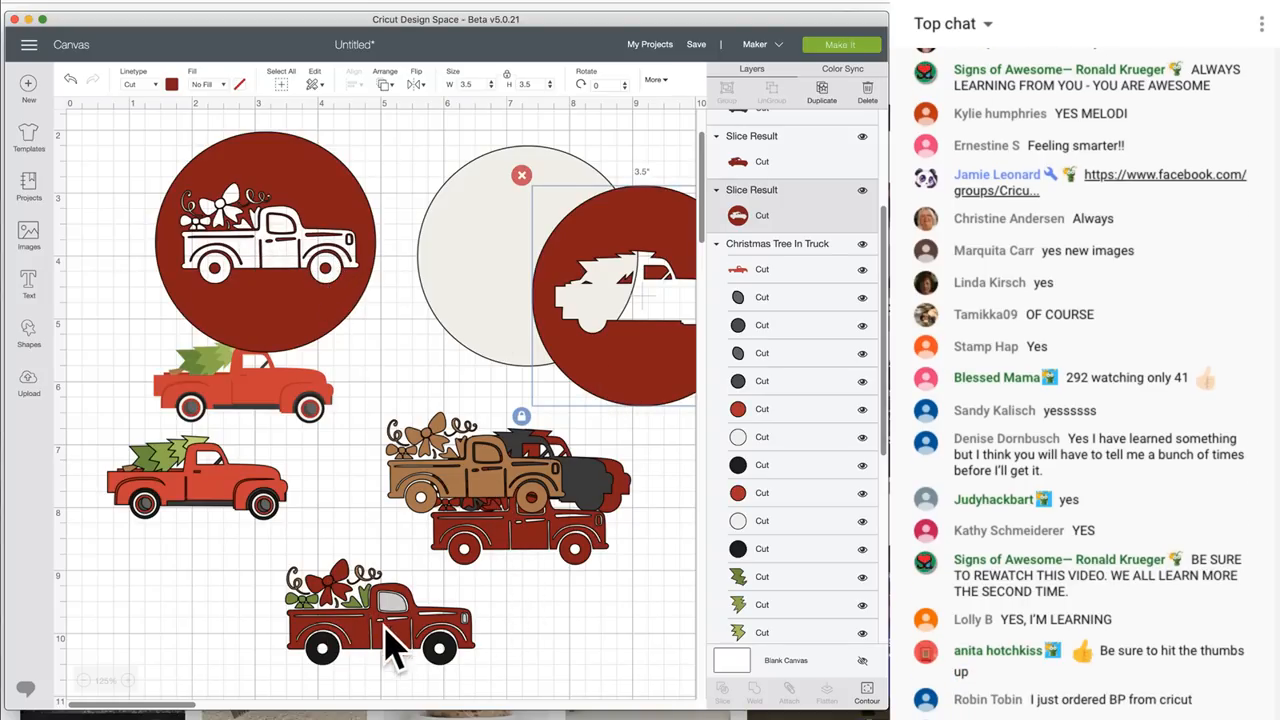
# Move the sliced tree truck circle back over the white circle and open the bow truck's image cartridge, Red Truck Collection
pyautogui.moveTo(605, 340); pyautogui.dragTo(515, 305)
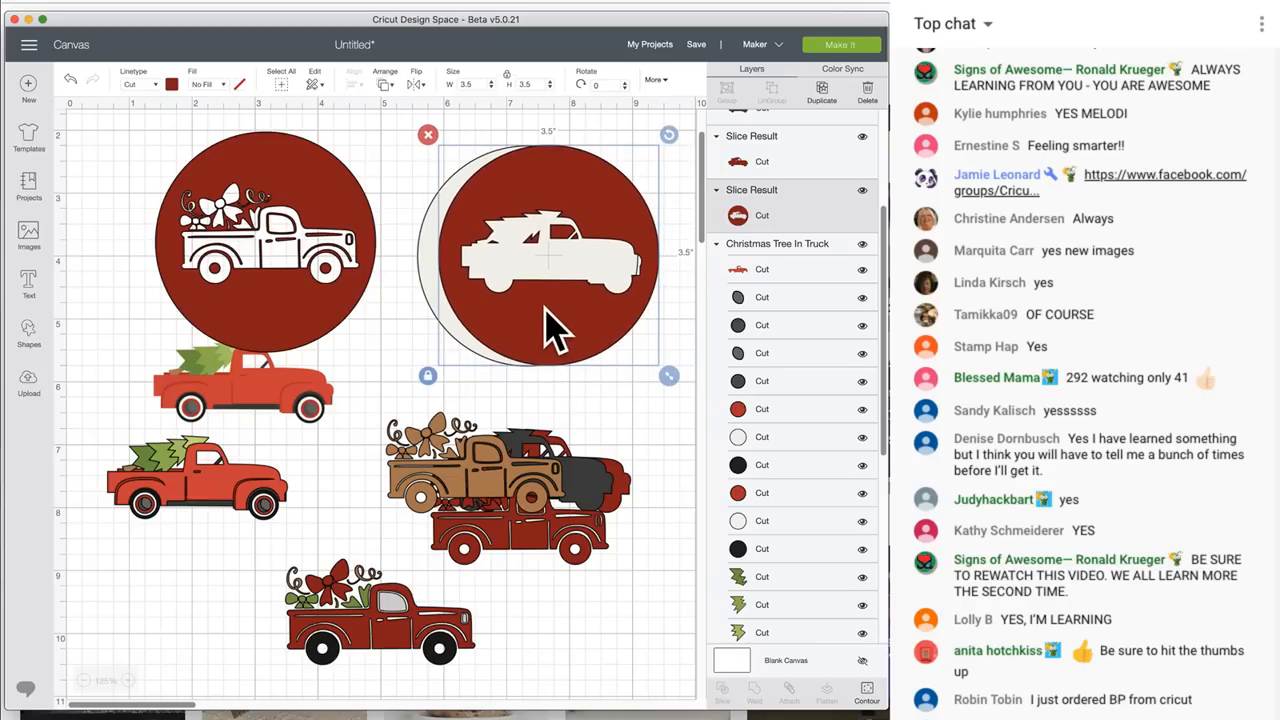
pyautogui.click(380, 615)
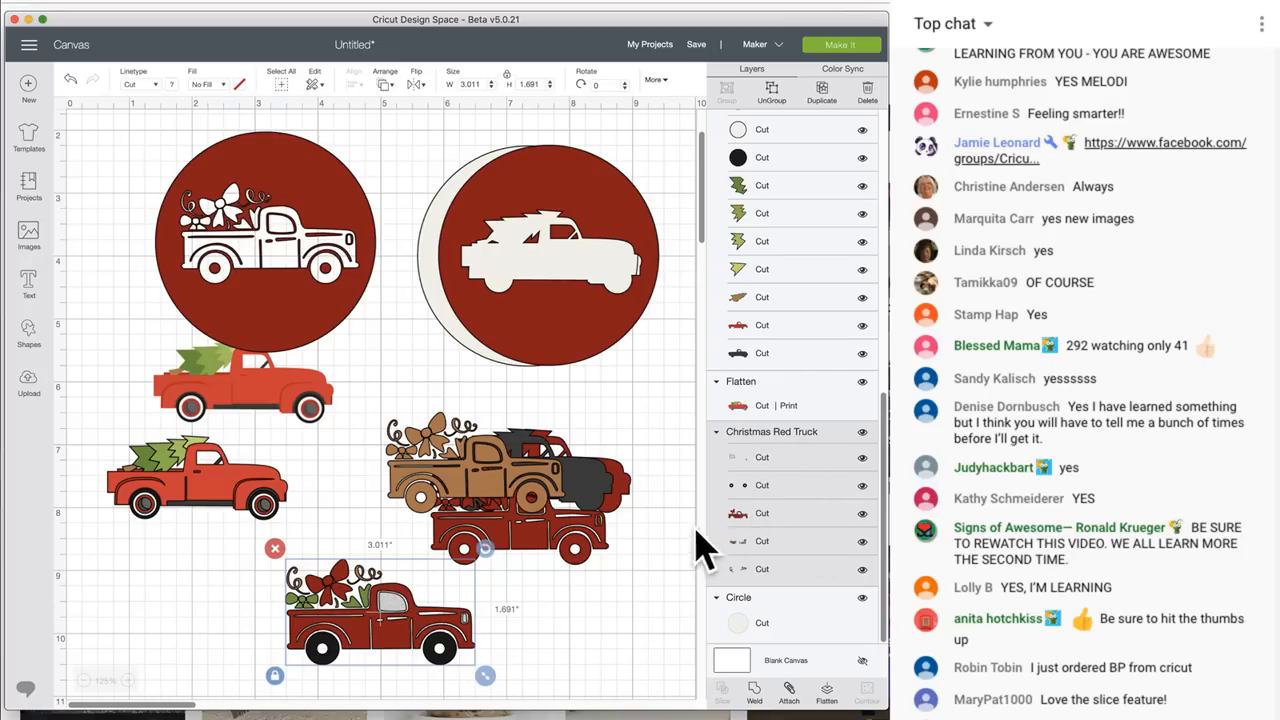
pyautogui.rightClick(757, 470)
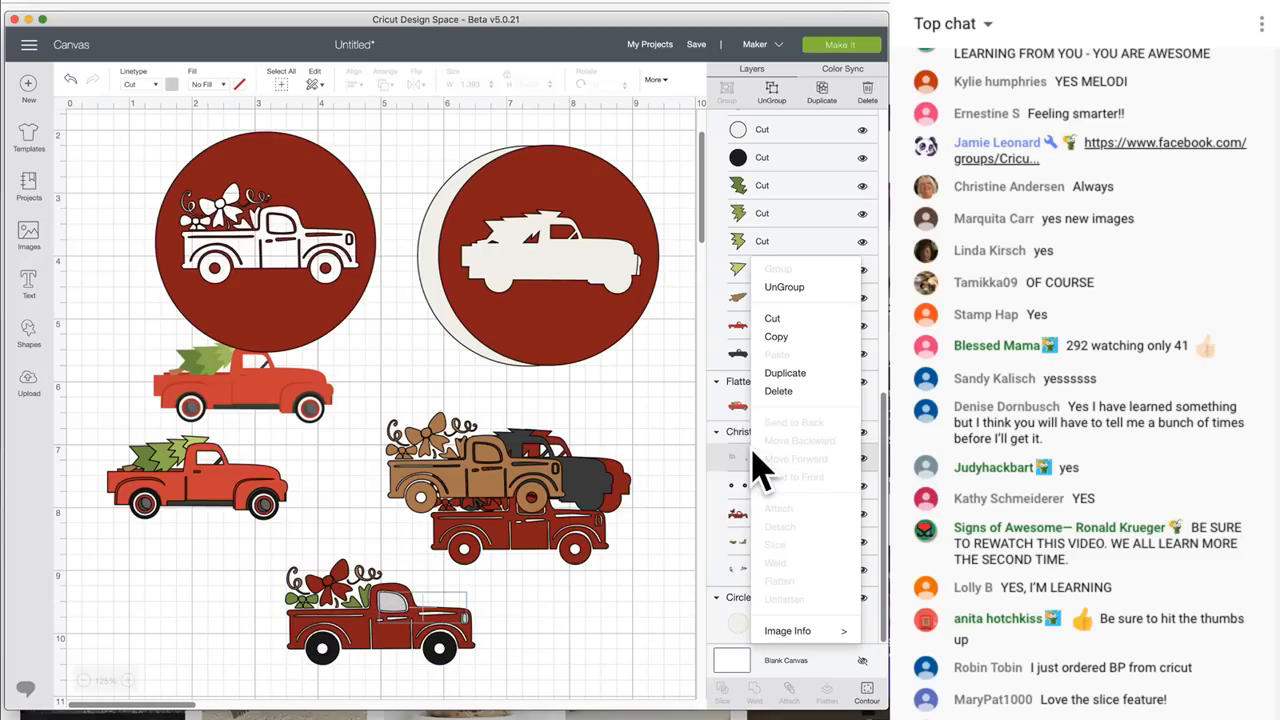
pyautogui.moveTo(802, 630)
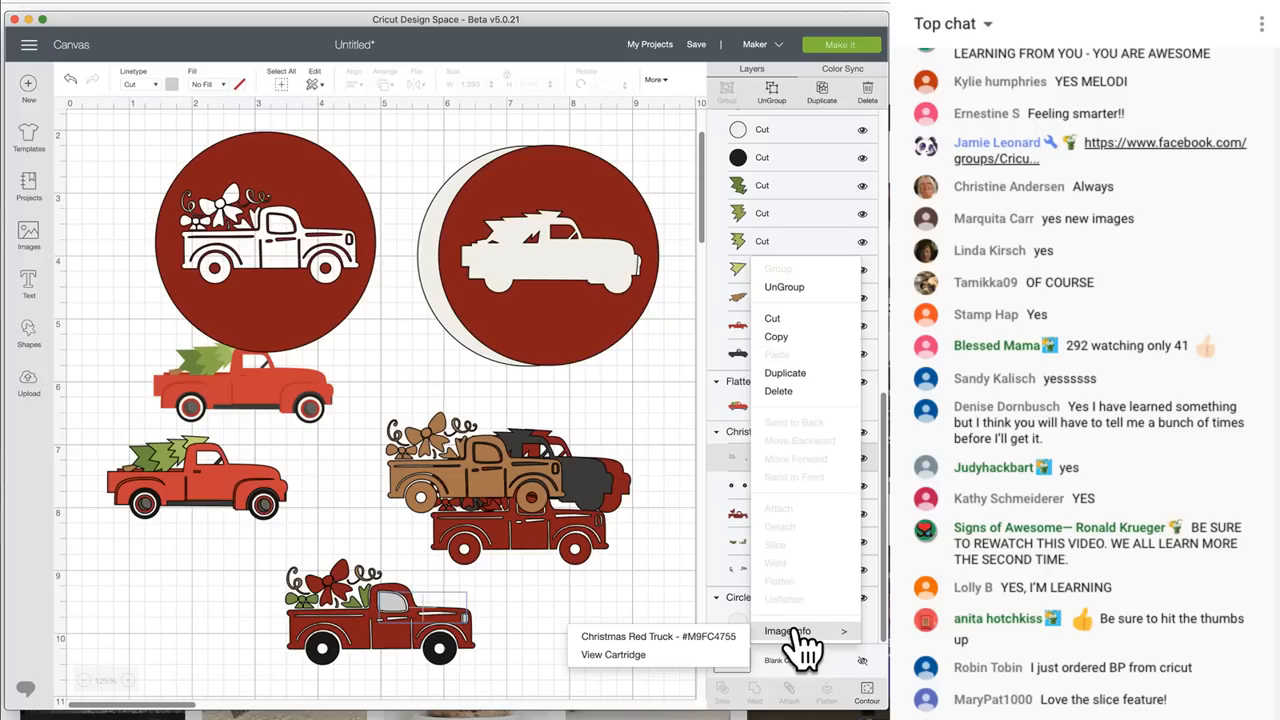
pyautogui.click(615, 655)
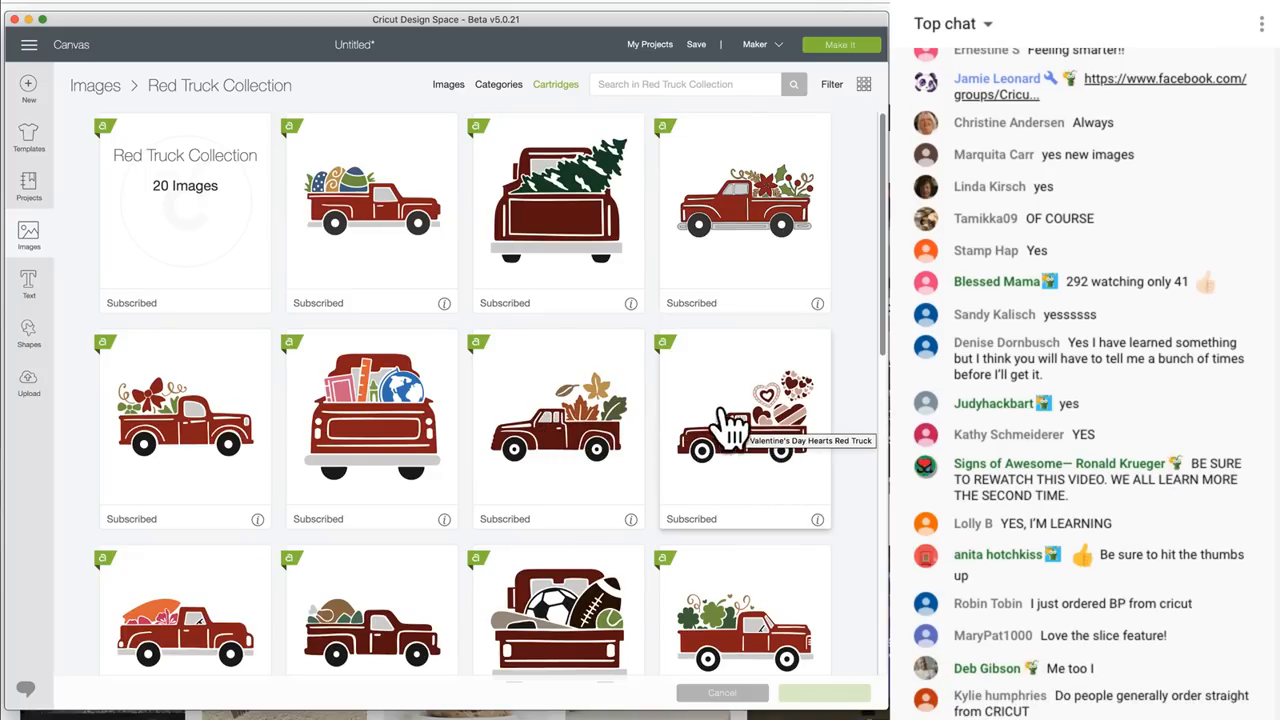
# Browse the Red Truck Collection and insert the Snowman Red Truck image onto the canvas
pyautogui.scroll(-3, 590, 410)
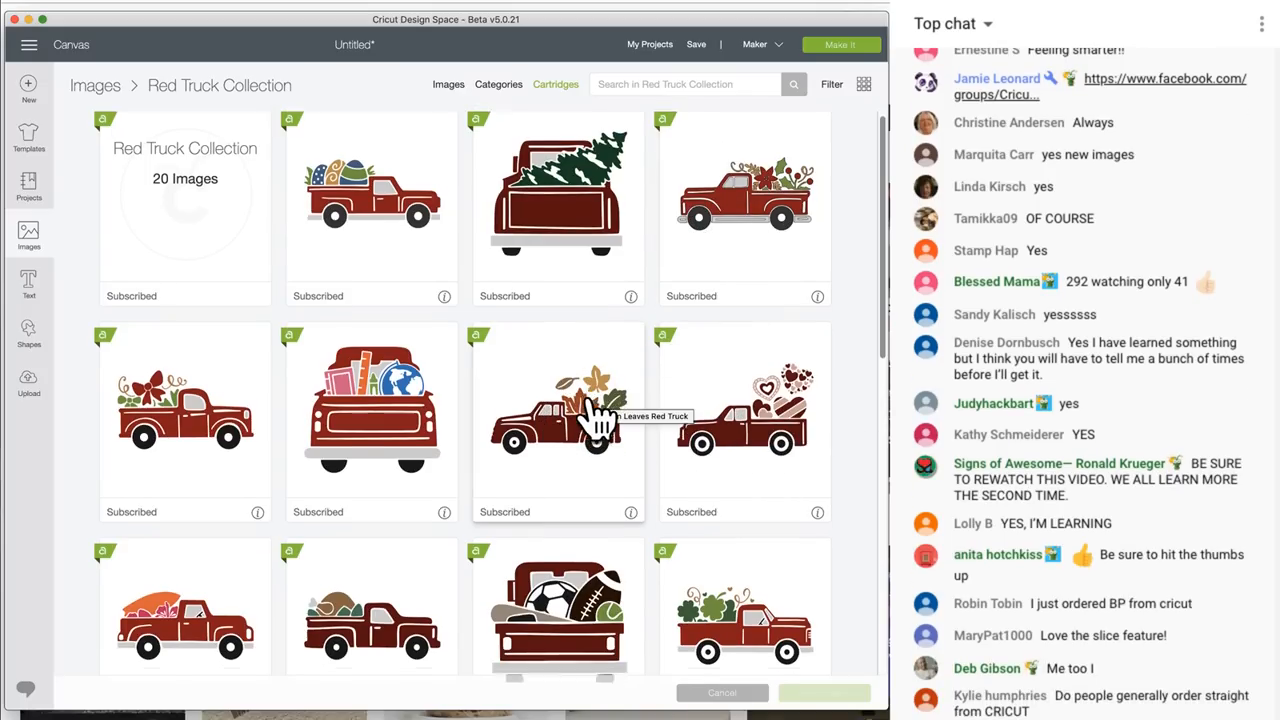
pyautogui.scroll(-3, 580, 420)
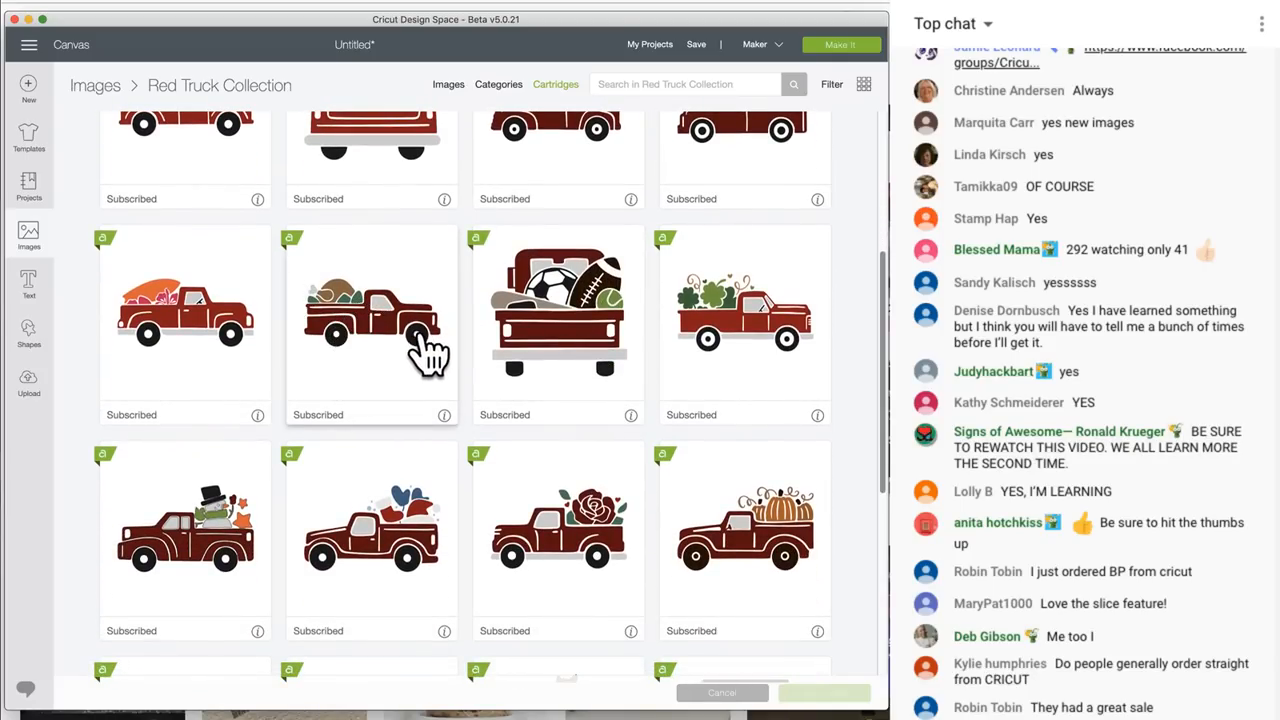
pyautogui.scroll(-2, 590, 365)
pyautogui.scroll(-1, 586, 352)
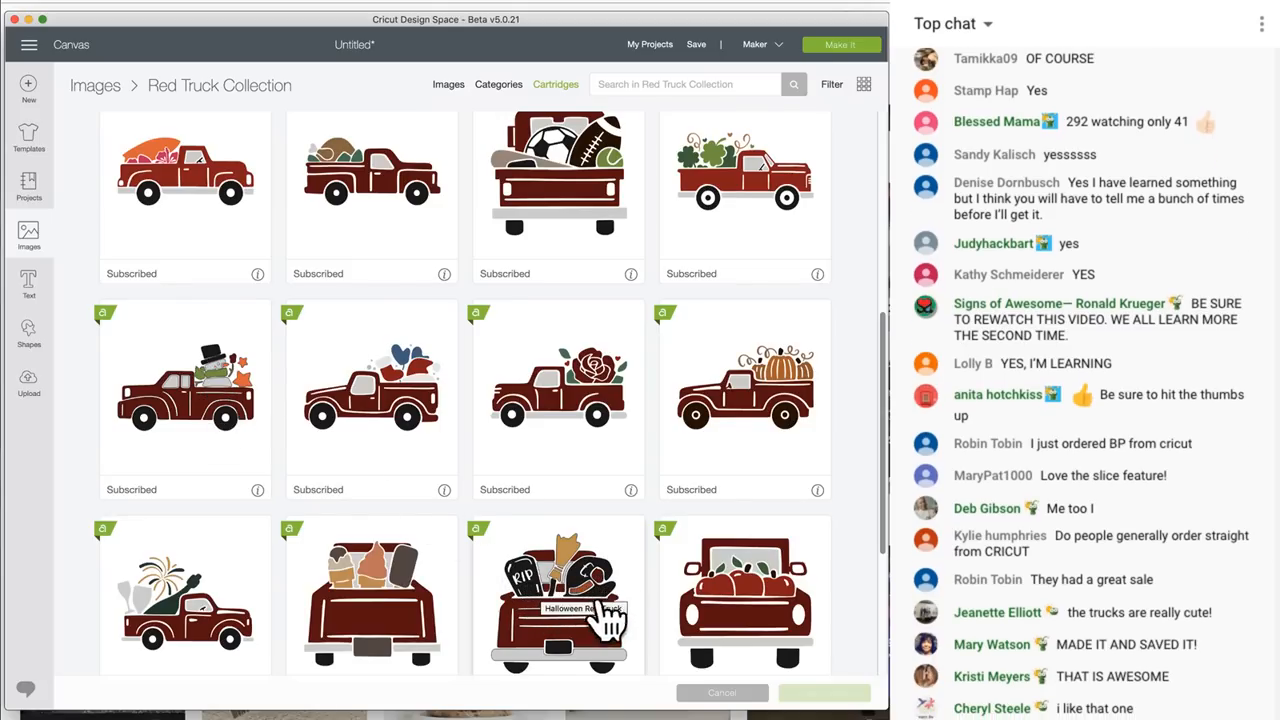
pyautogui.scroll(-5, 510, 590)
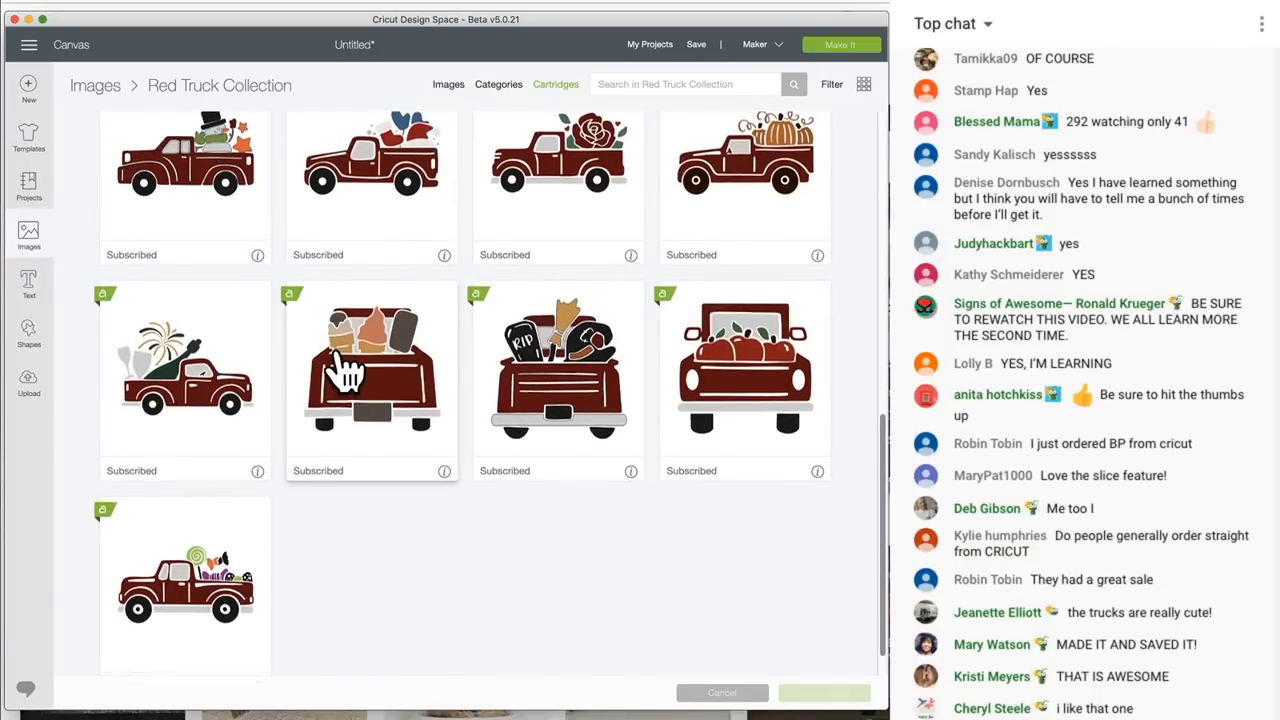
pyautogui.scroll(5, 345, 370)
pyautogui.click(220, 350)
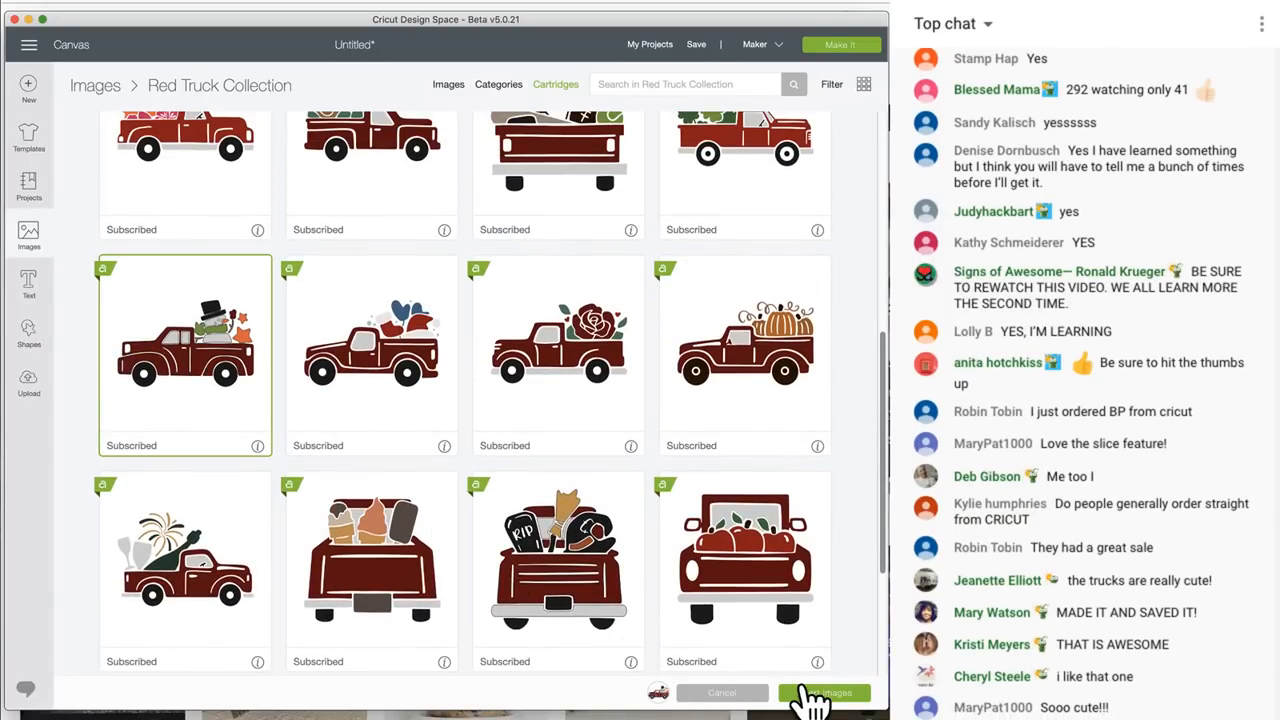
pyautogui.click(818, 695)
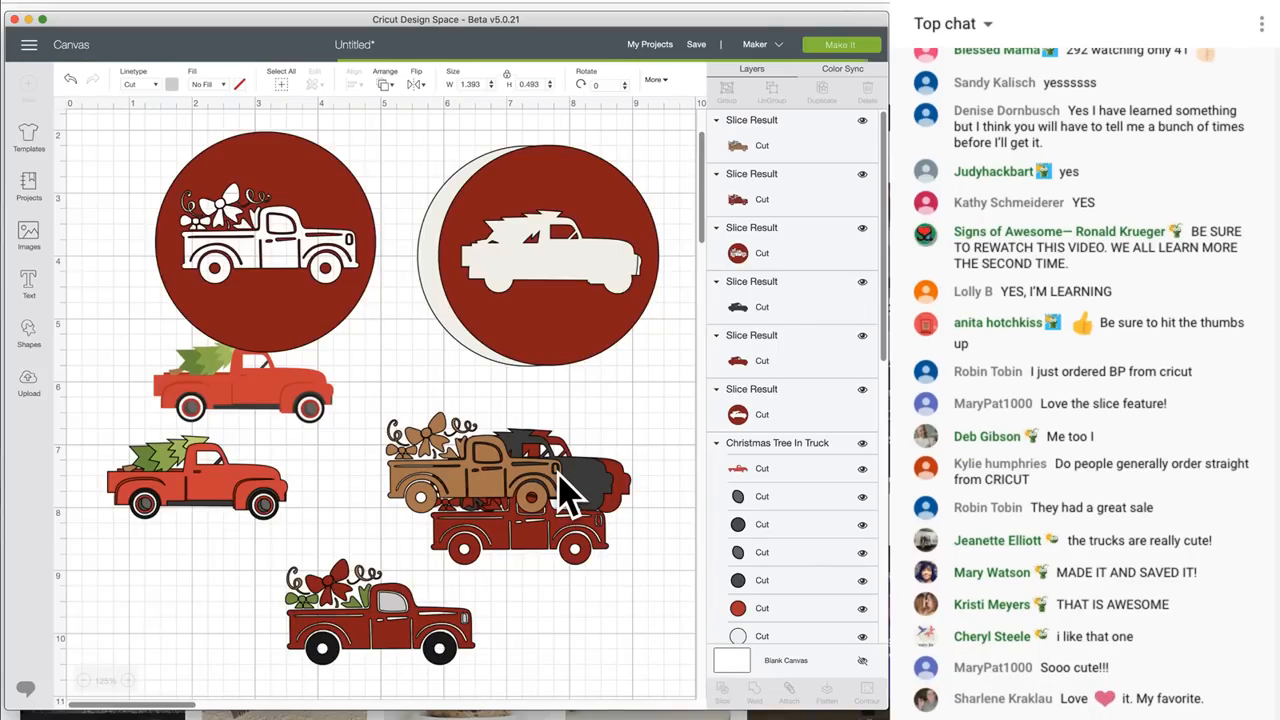
# Shift the brown bow truck cut-out slightly right and shrink the snowman truck to 3.727" wide, placing it beside the original bow truck
pyautogui.moveTo(457, 486); pyautogui.dragTo(507, 491)
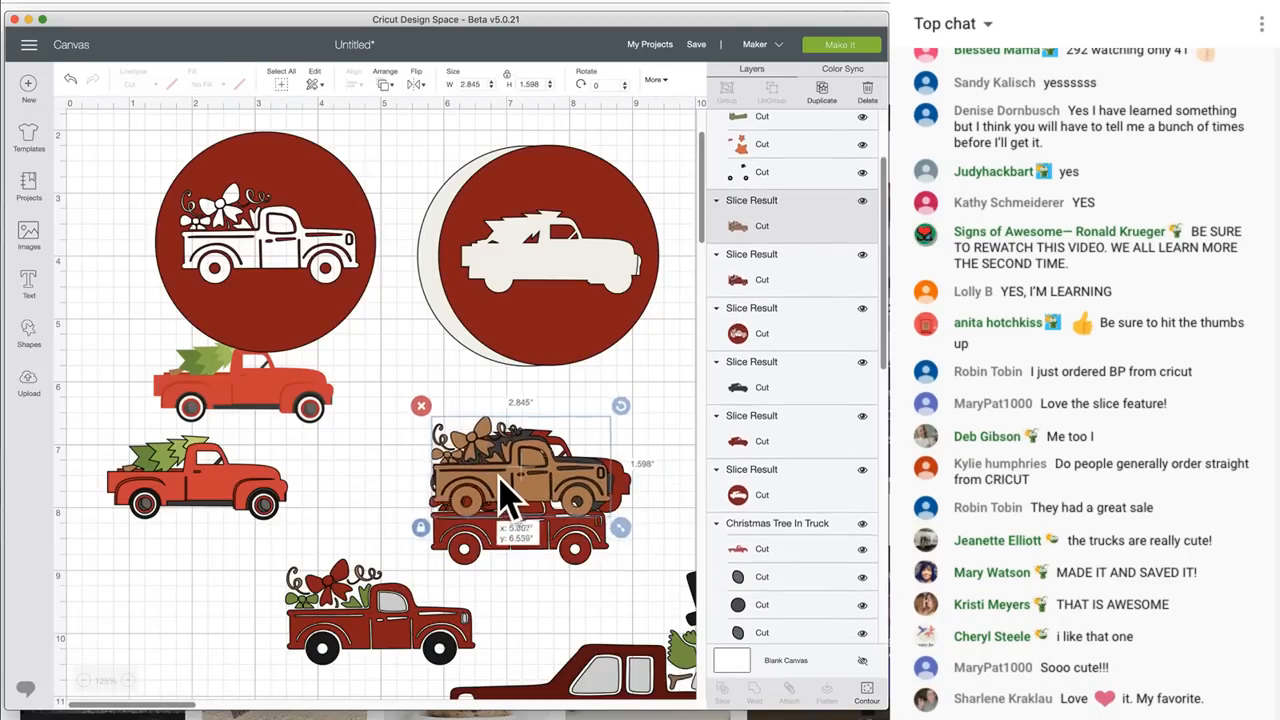
pyautogui.scroll(-3, 608, 606)
pyautogui.moveTo(608, 606); pyautogui.dragTo(466, 606)
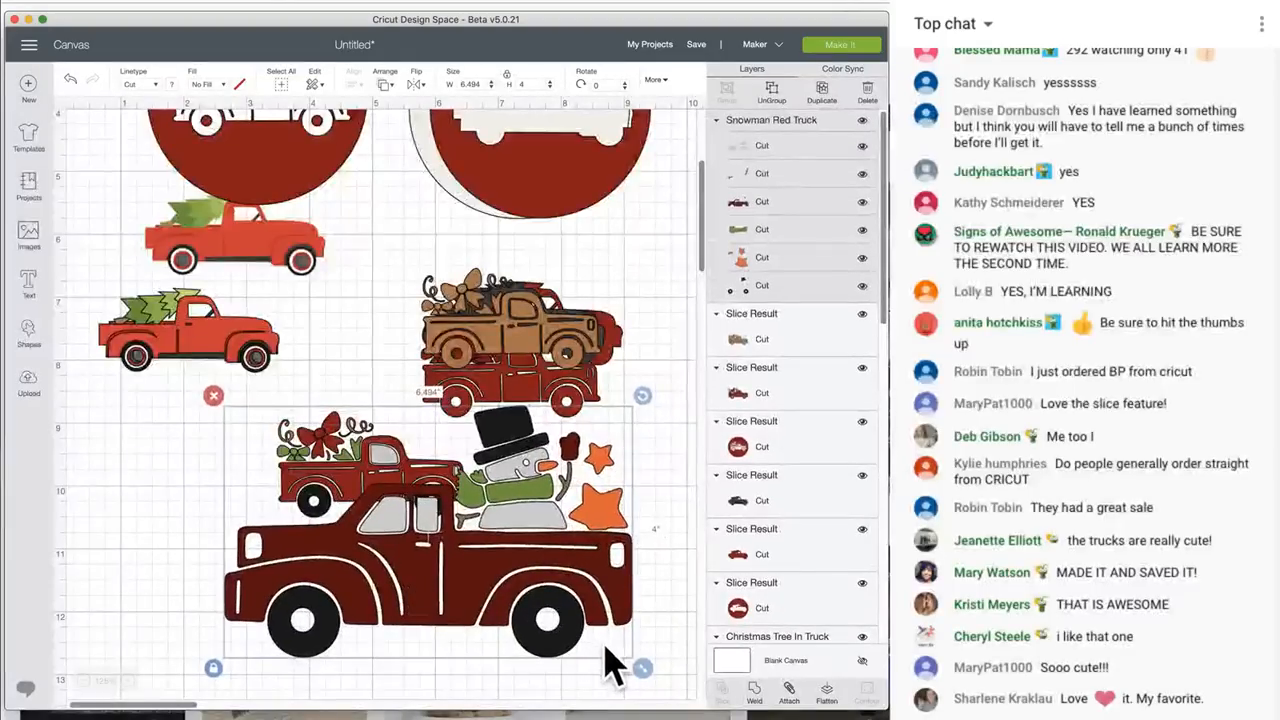
pyautogui.moveTo(645, 672); pyautogui.dragTo(470, 570)
pyautogui.moveTo(386, 523); pyautogui.dragTo(560, 580)
# Duplicate the snowman truck, hide one copy and move the visible one below the truck cut-outs
pyautogui.click(824, 98)
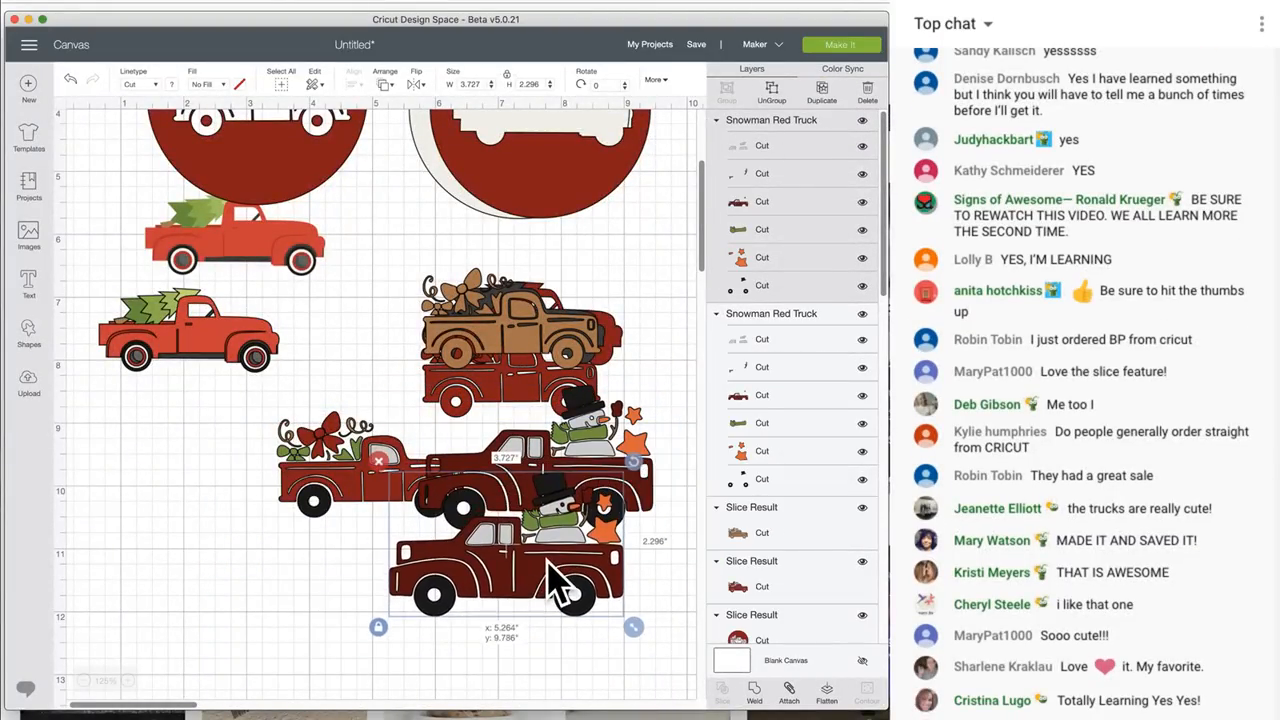
pyautogui.click(862, 120)
pyautogui.moveTo(522, 505); pyautogui.dragTo(559, 567)
# Hide the original bow truck and its dark red cut-out, and delete the brown bow truck cut-out
pyautogui.click(428, 500)
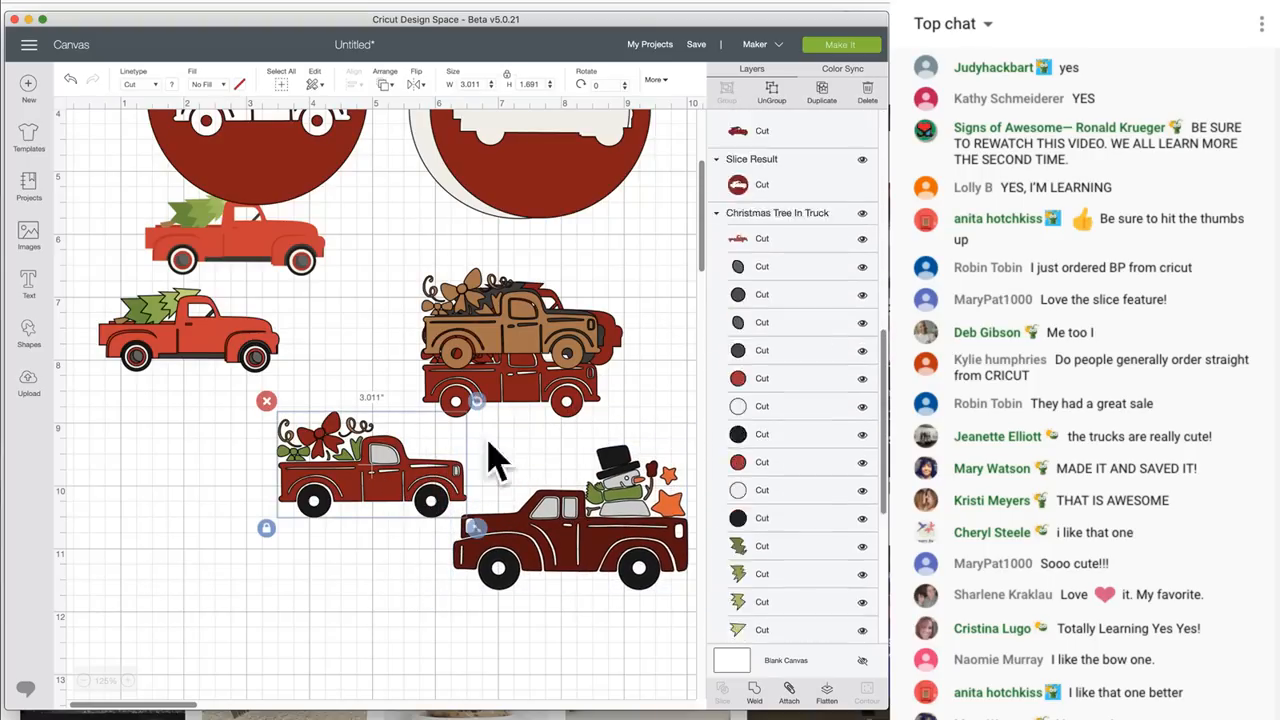
pyautogui.click(862, 431)
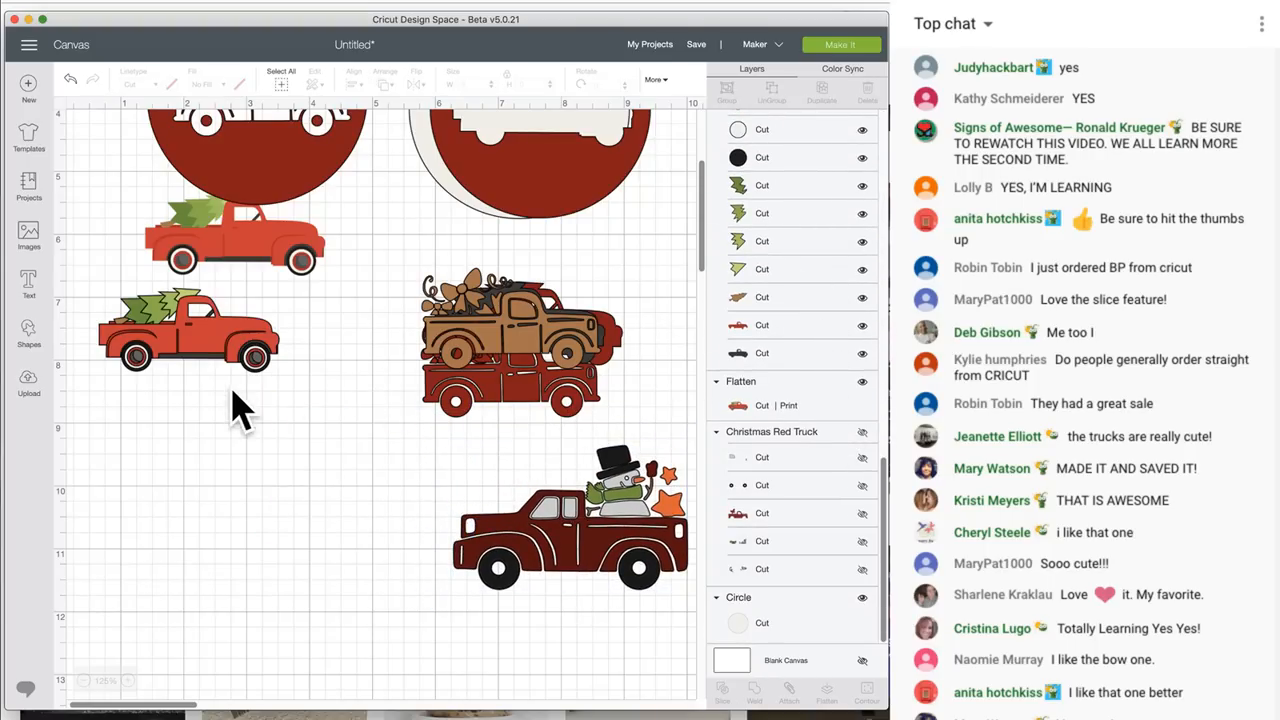
pyautogui.moveTo(514, 337); pyautogui.dragTo(333, 475)
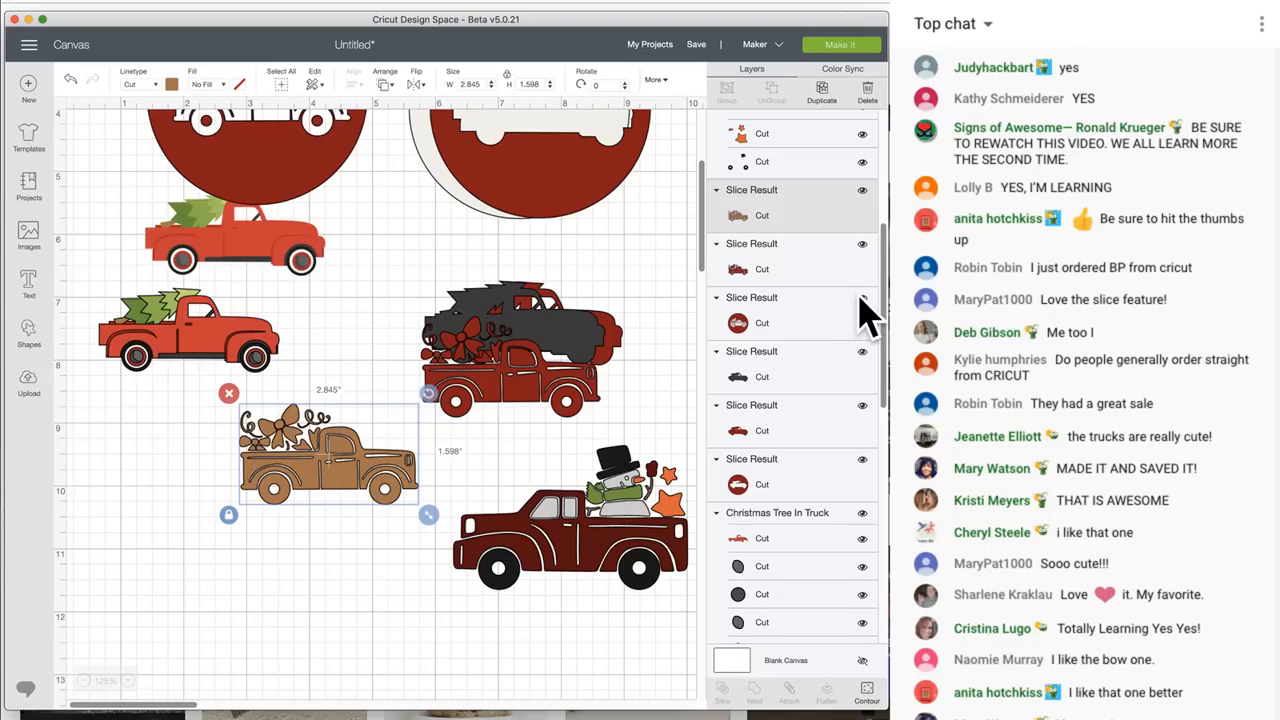
pyautogui.click(228, 393)
pyautogui.moveTo(481, 408); pyautogui.dragTo(340, 470)
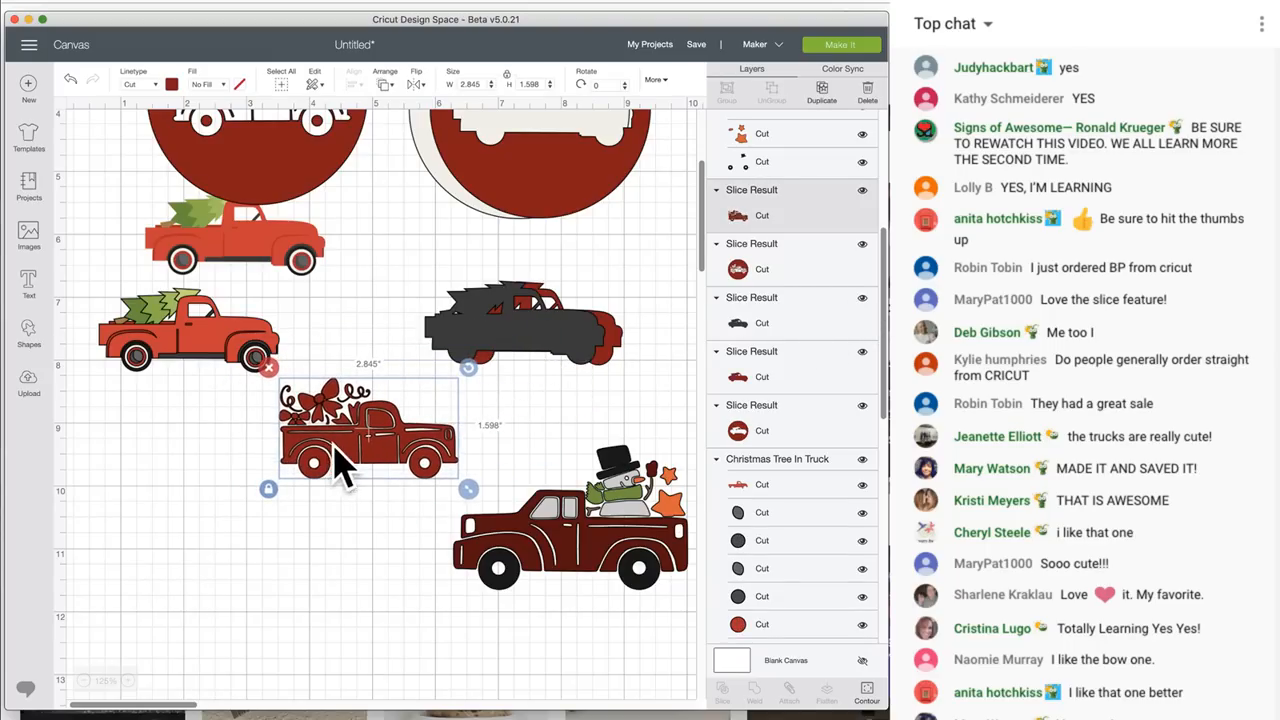
pyautogui.click(863, 191)
# Delete the dark gray tree truck cut-out and hide the red tree truck cut-out
pyautogui.moveTo(540, 320); pyautogui.dragTo(534, 367)
pyautogui.click(408, 318)
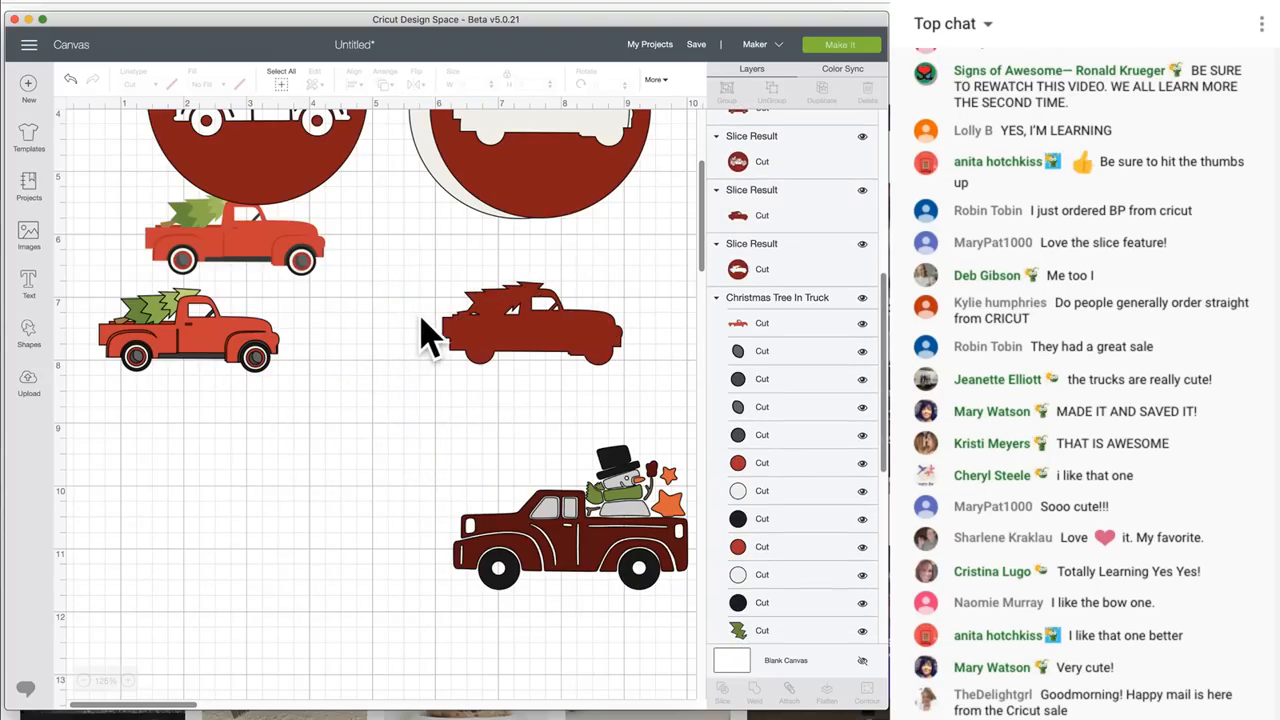
pyautogui.click(544, 324)
pyautogui.click(863, 191)
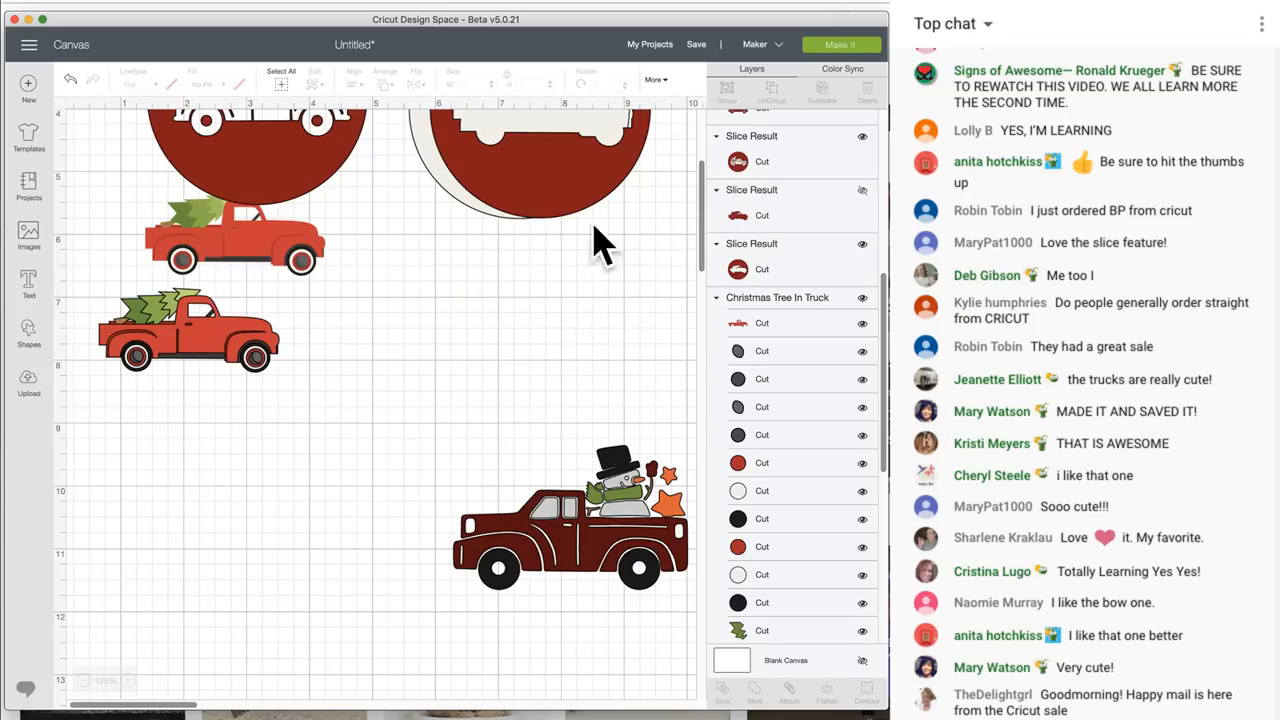
# Hide the flattened tree truck and the layered Christmas Tree In Truck image
pyautogui.moveTo(255, 250); pyautogui.dragTo(522, 330)
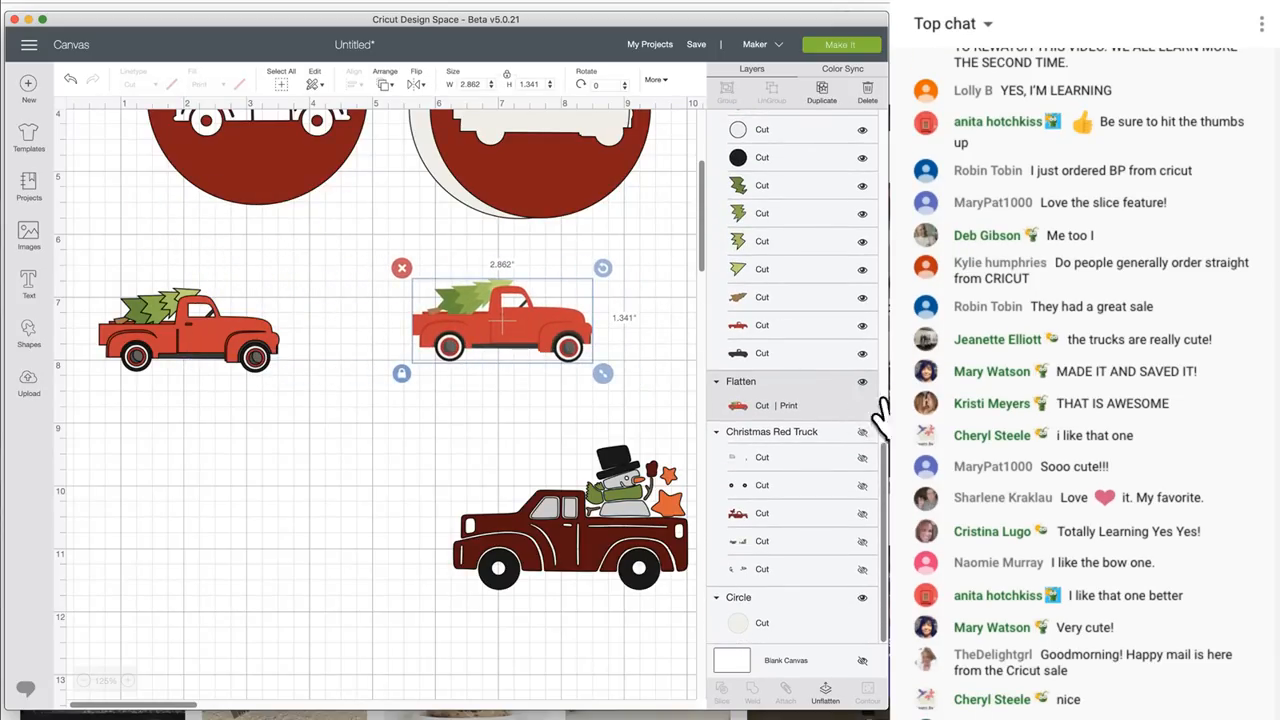
pyautogui.click(862, 383)
pyautogui.click(256, 355)
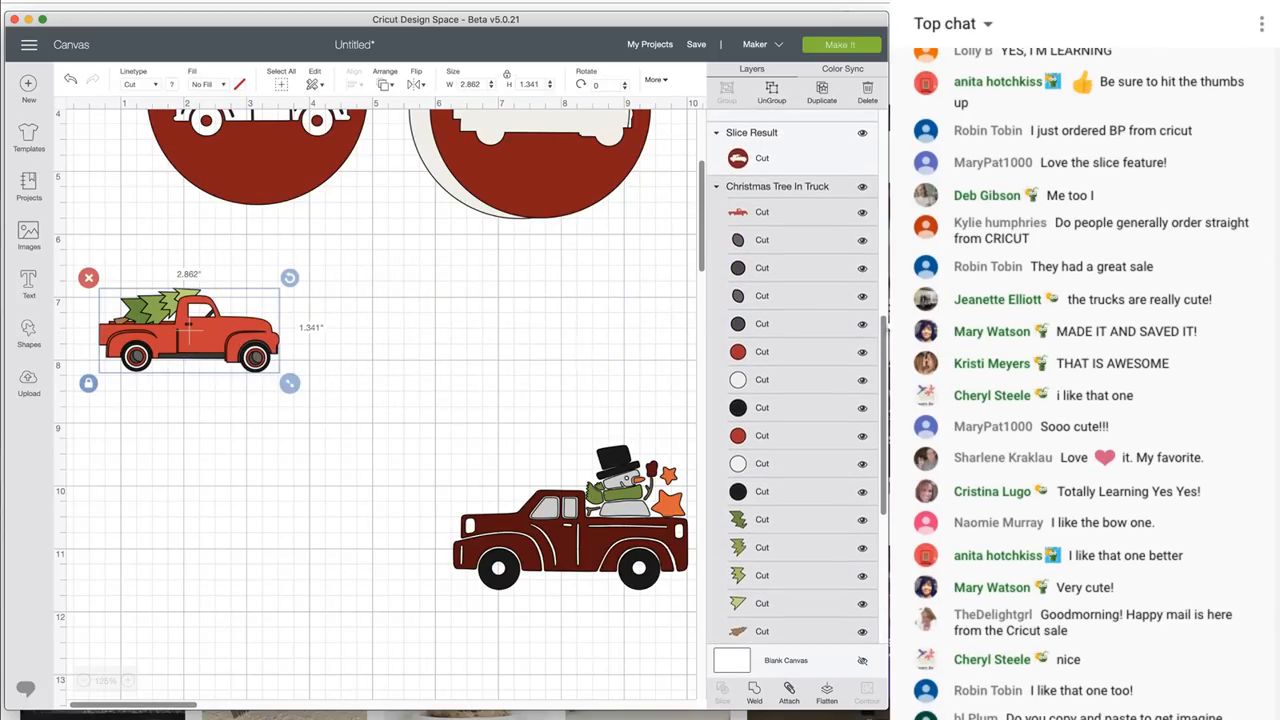
pyautogui.click(862, 190)
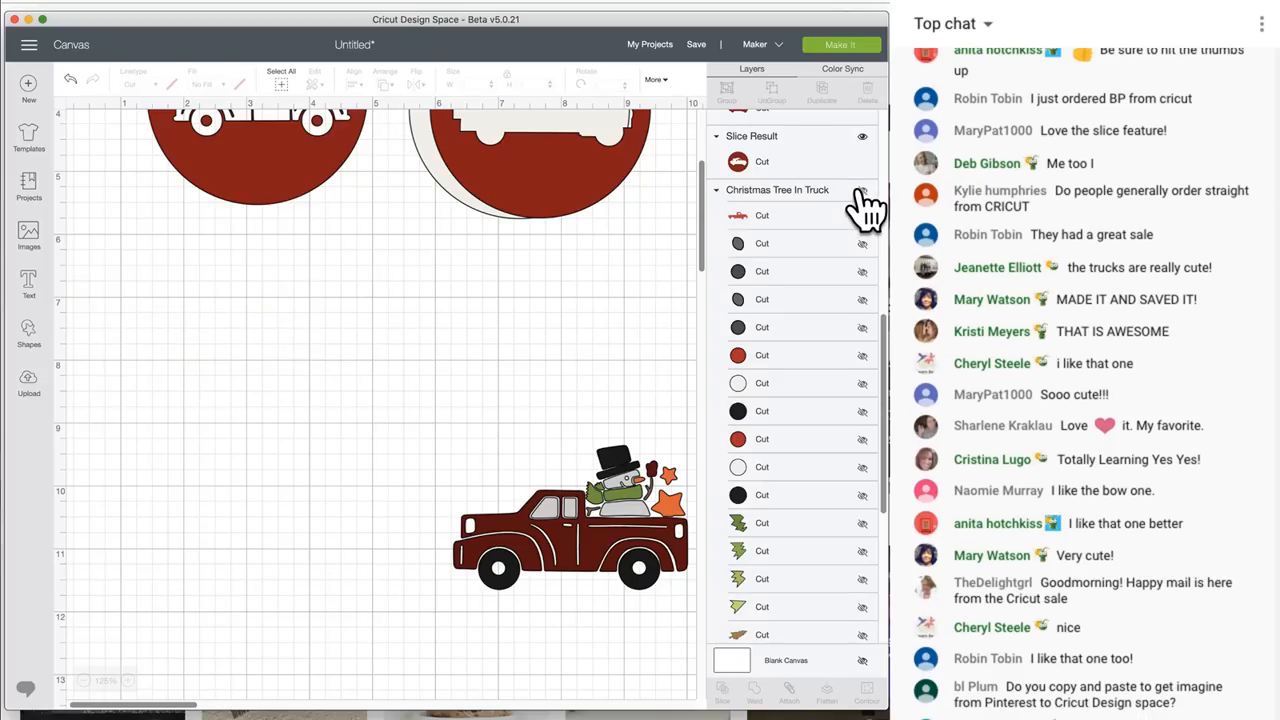
# Move the snowman truck into the cleared area below the circles and weld its layers into one silhouette
pyautogui.moveTo(634, 566); pyautogui.dragTo(434, 401)
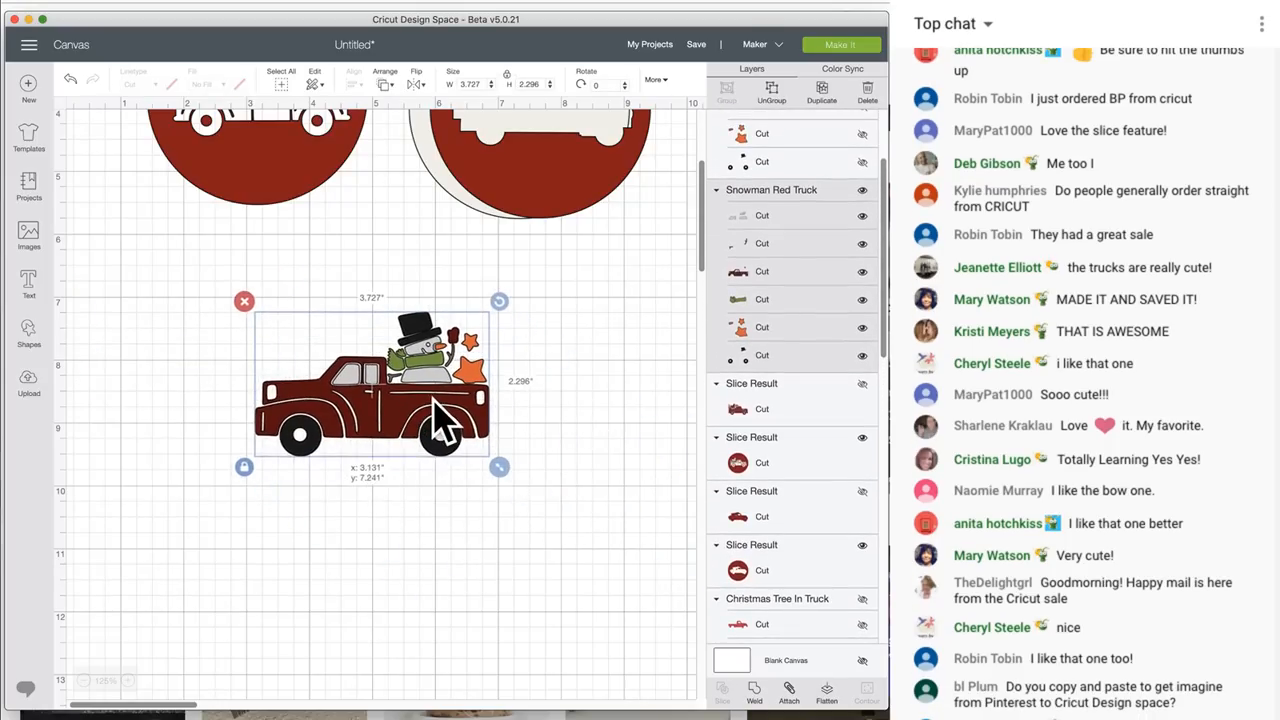
pyautogui.click(757, 694)
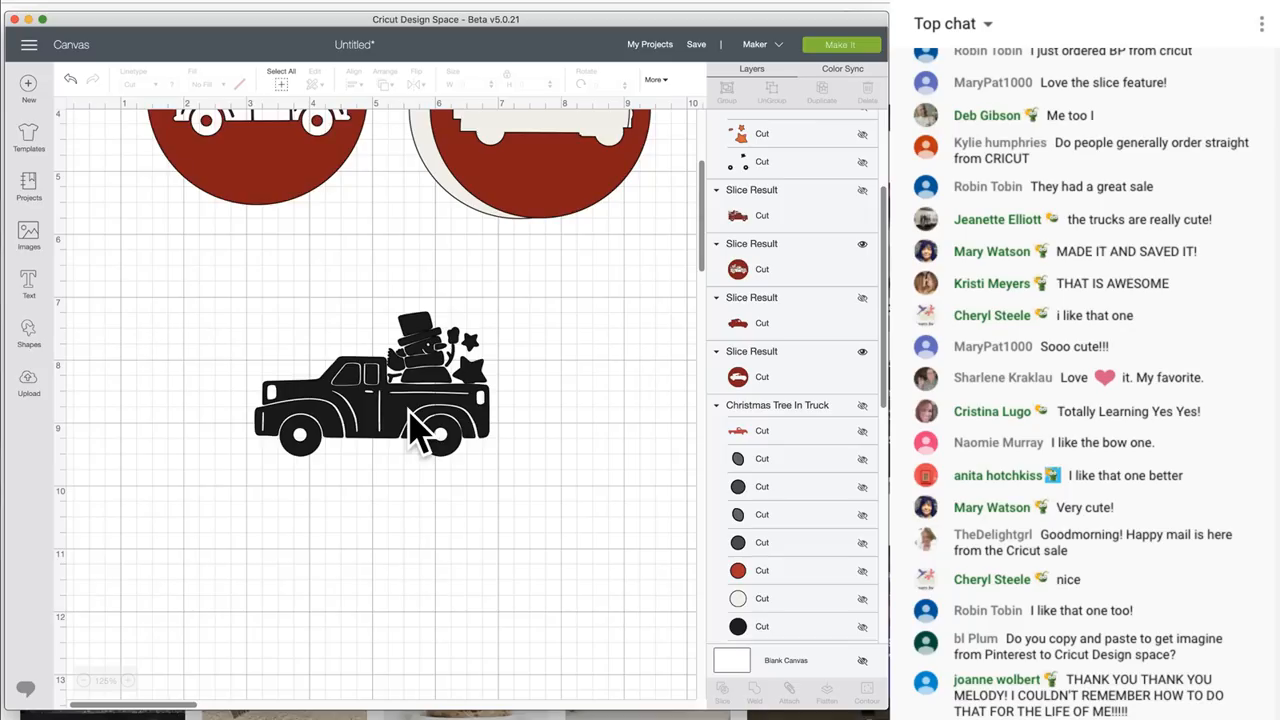
# Duplicate the red circle with the tree truck cut-out and place the copy just below the welded snowman truck
pyautogui.scroll(5, 417, 429)
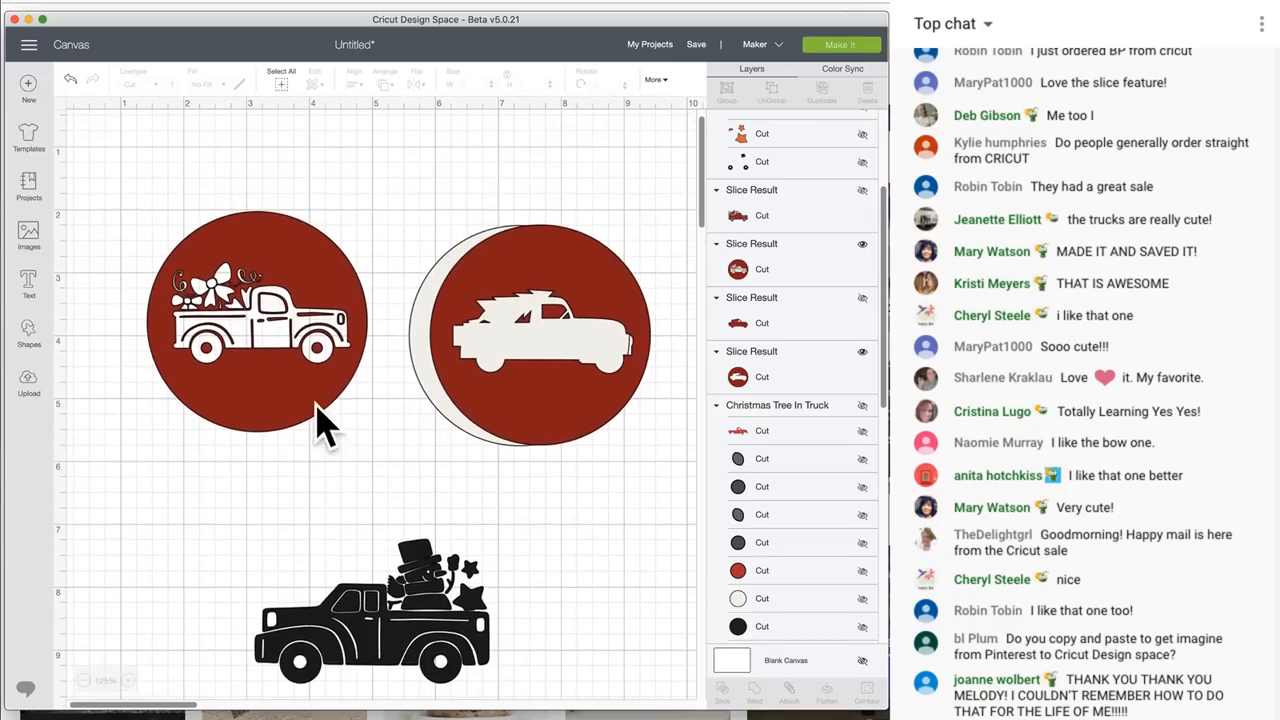
pyautogui.click(300, 406)
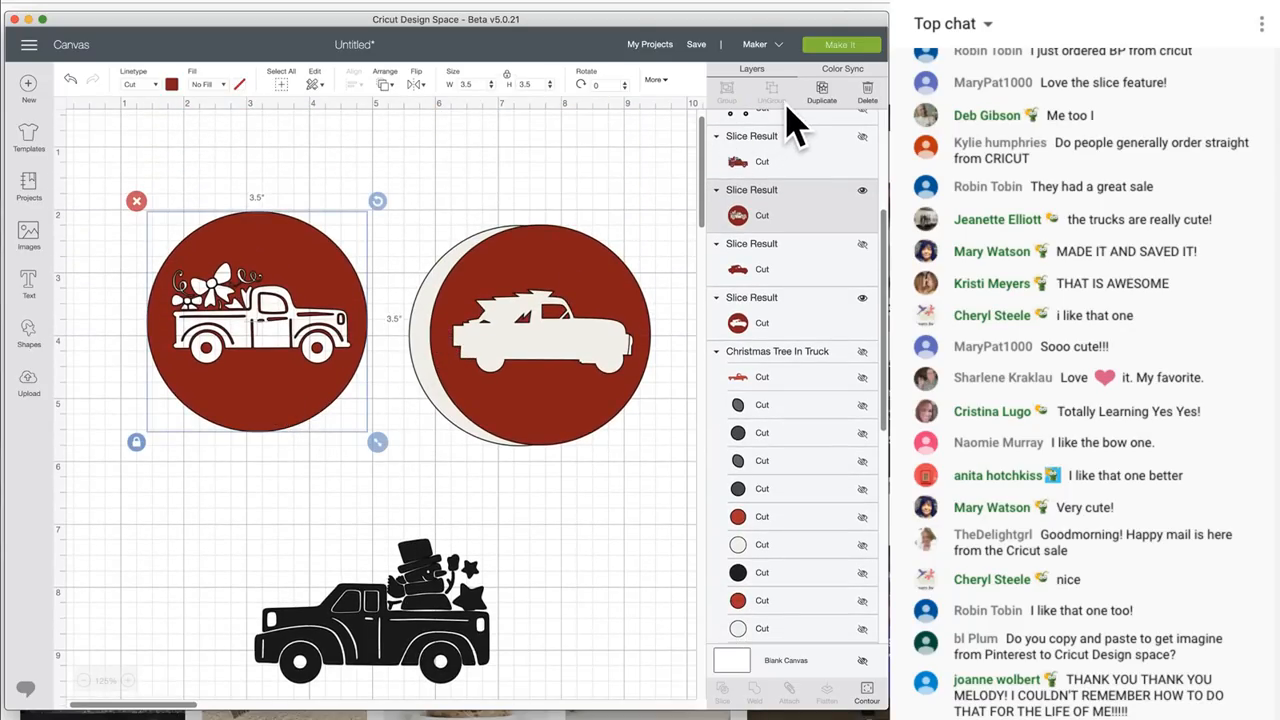
pyautogui.click(598, 293)
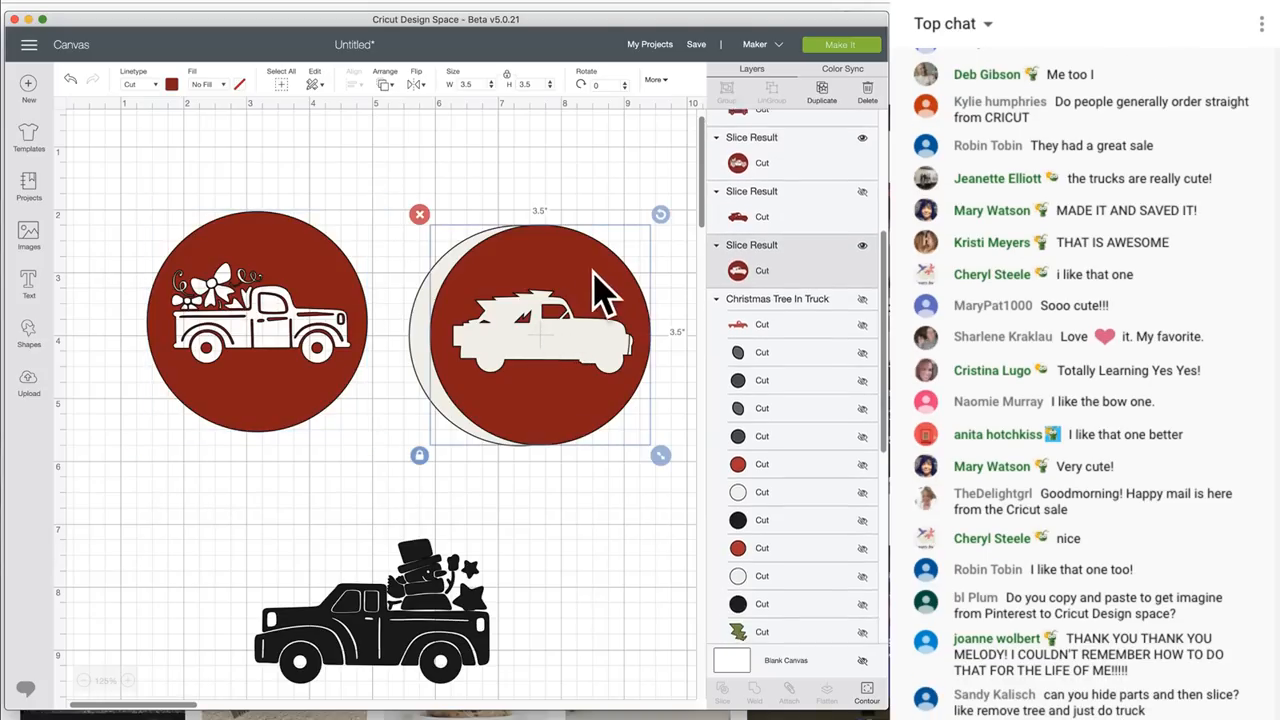
pyautogui.click(822, 93)
pyautogui.moveTo(581, 436); pyautogui.dragTo(384, 587)
pyautogui.scroll(-5, 526, 560)
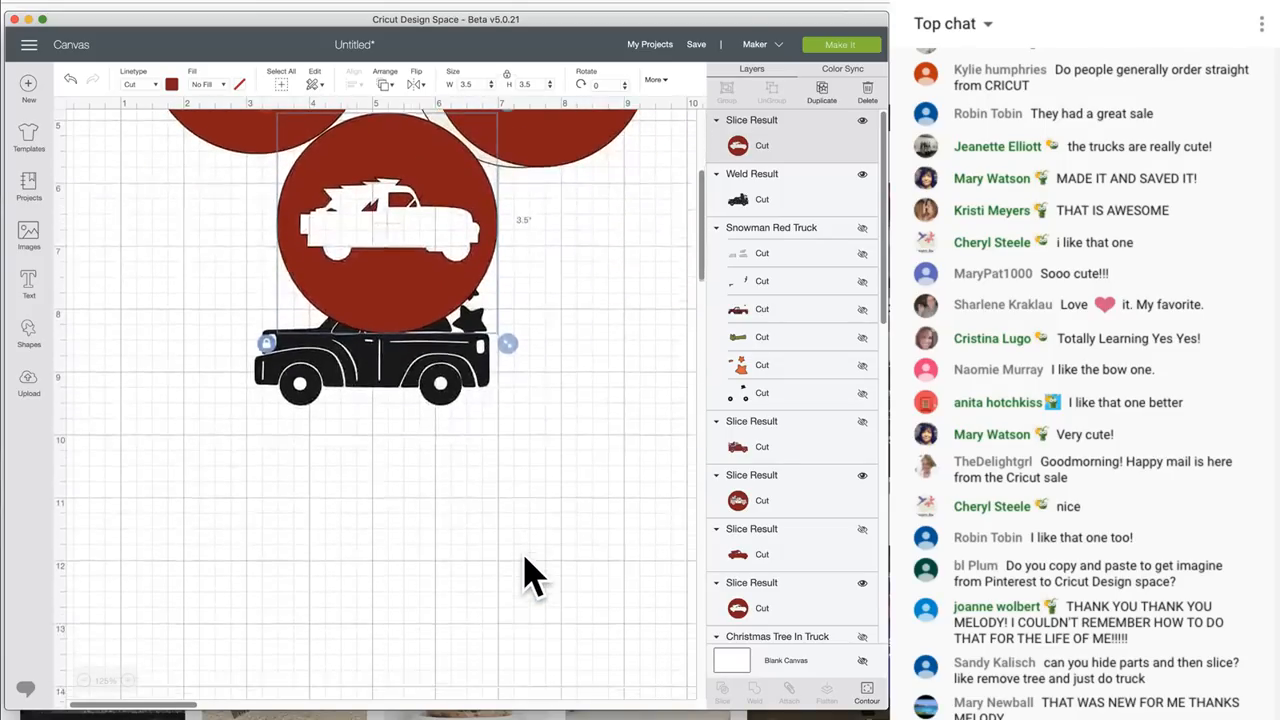
pyautogui.moveTo(398, 252); pyautogui.dragTo(337, 533)
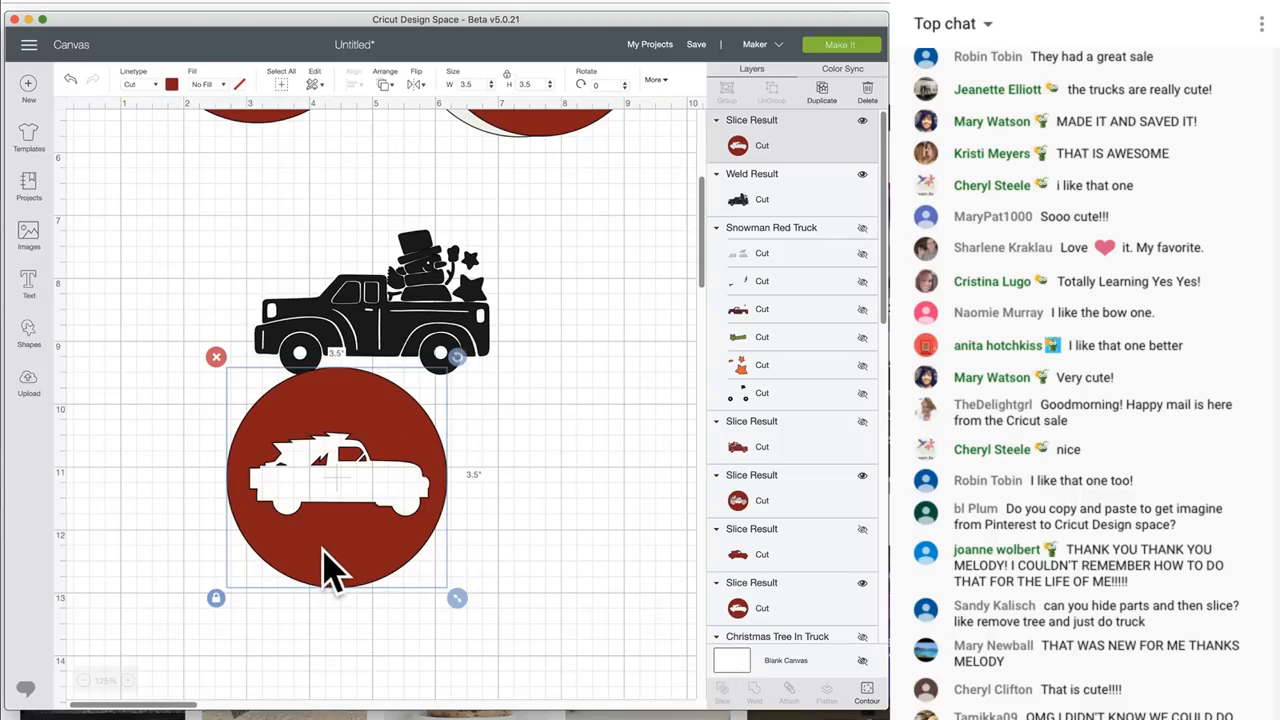
# Use Contour on the duplicated circle to hide the truck outline, the window and the three small inner shapes
pyautogui.click(867, 692)
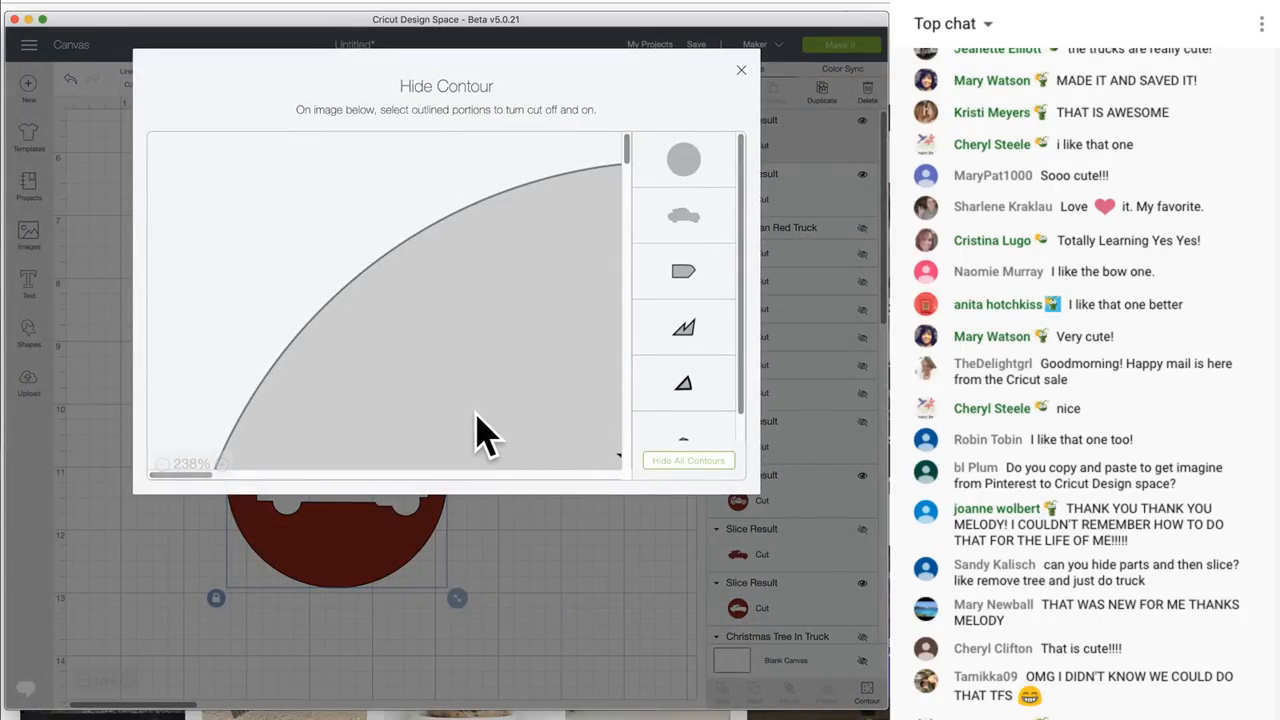
pyautogui.scroll(3, 478, 432)
pyautogui.click(162, 464)
pyautogui.click(162, 464)
pyautogui.click(162, 464)
pyautogui.click(162, 464)
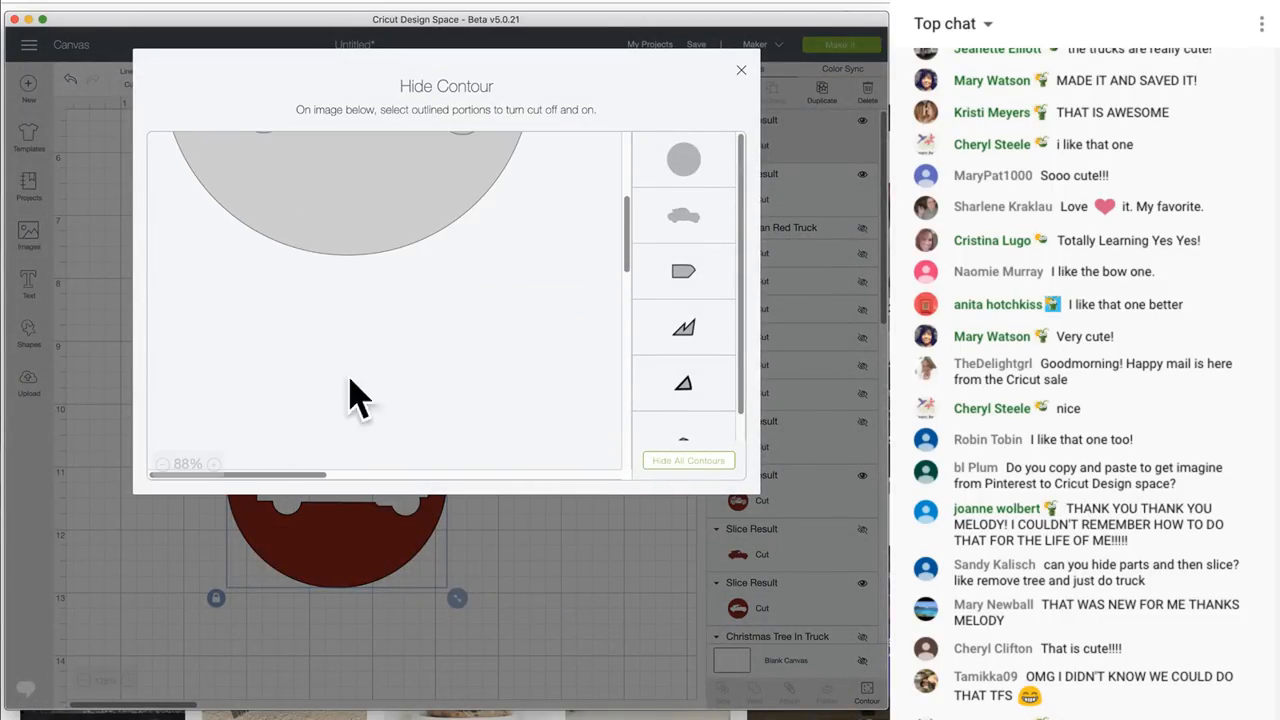
pyautogui.scroll(5, 429, 350)
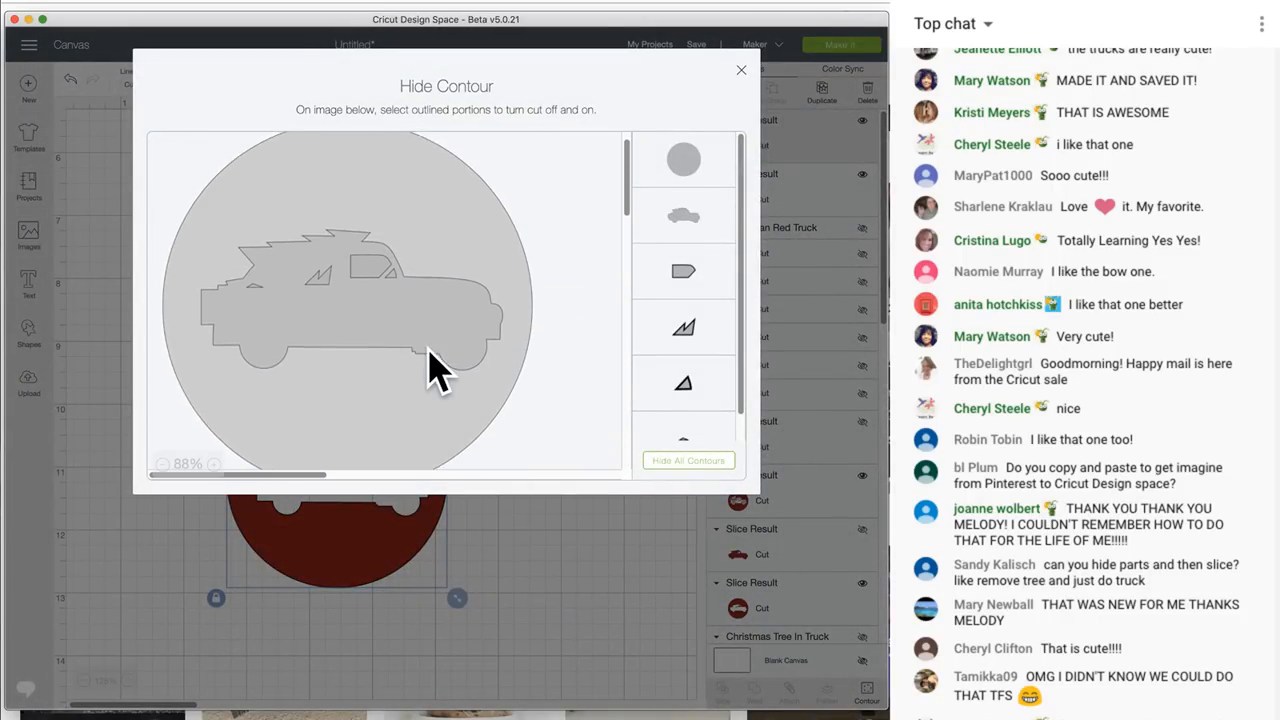
pyautogui.click(327, 328)
pyautogui.click(684, 268)
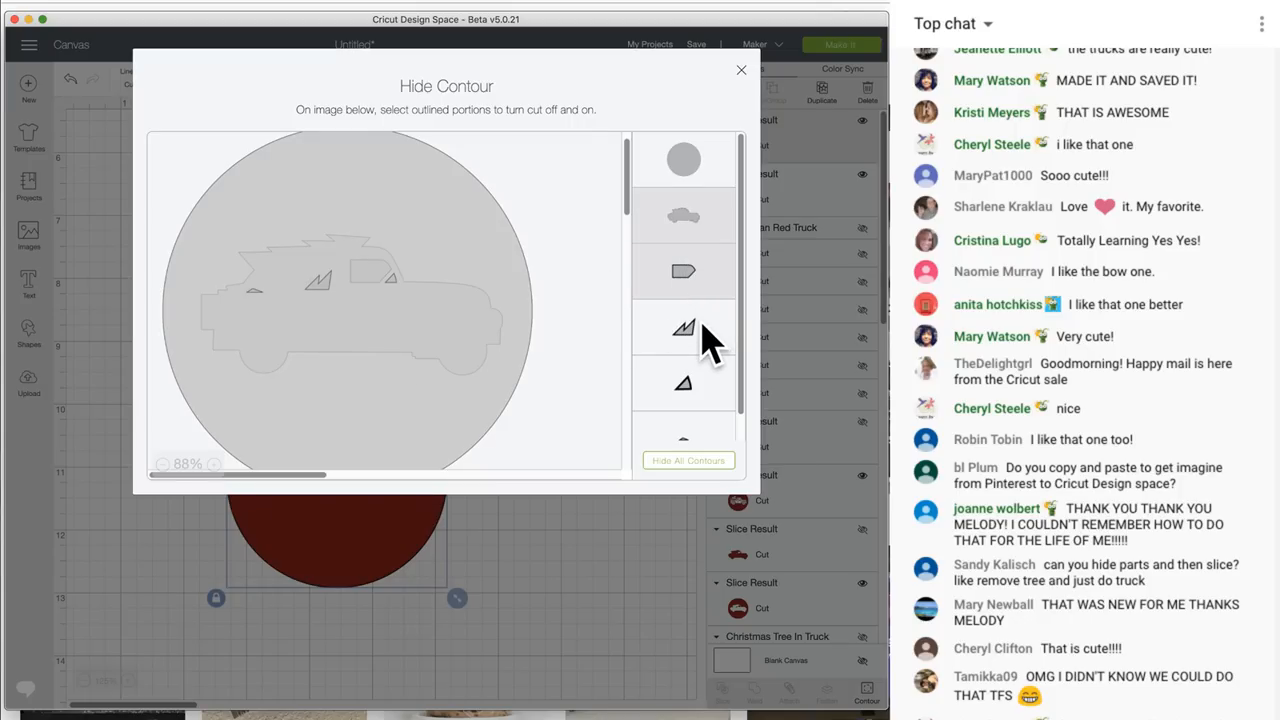
pyautogui.click(702, 322)
pyautogui.click(691, 385)
pyautogui.scroll(-2, 692, 387)
pyautogui.click(697, 425)
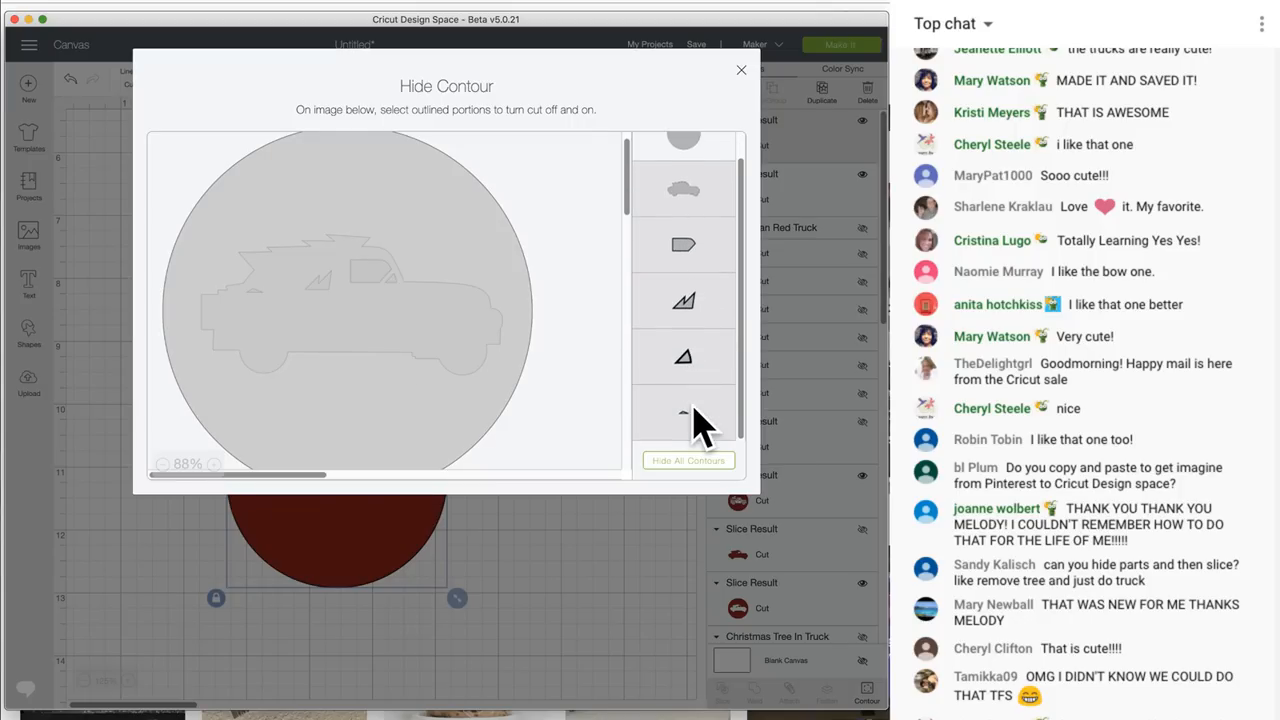
# Reopen the contour settings of the lower red circle and turn its truck outline back on
pyautogui.click(571, 543)
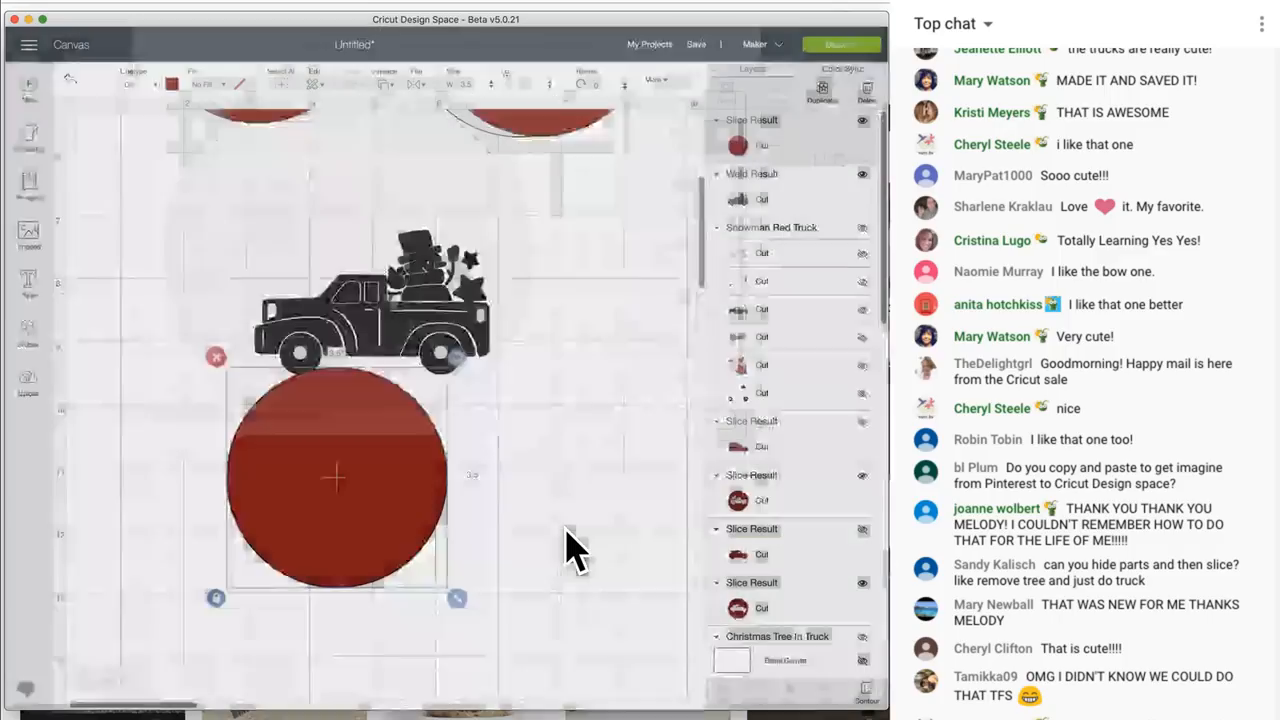
pyautogui.click(428, 332)
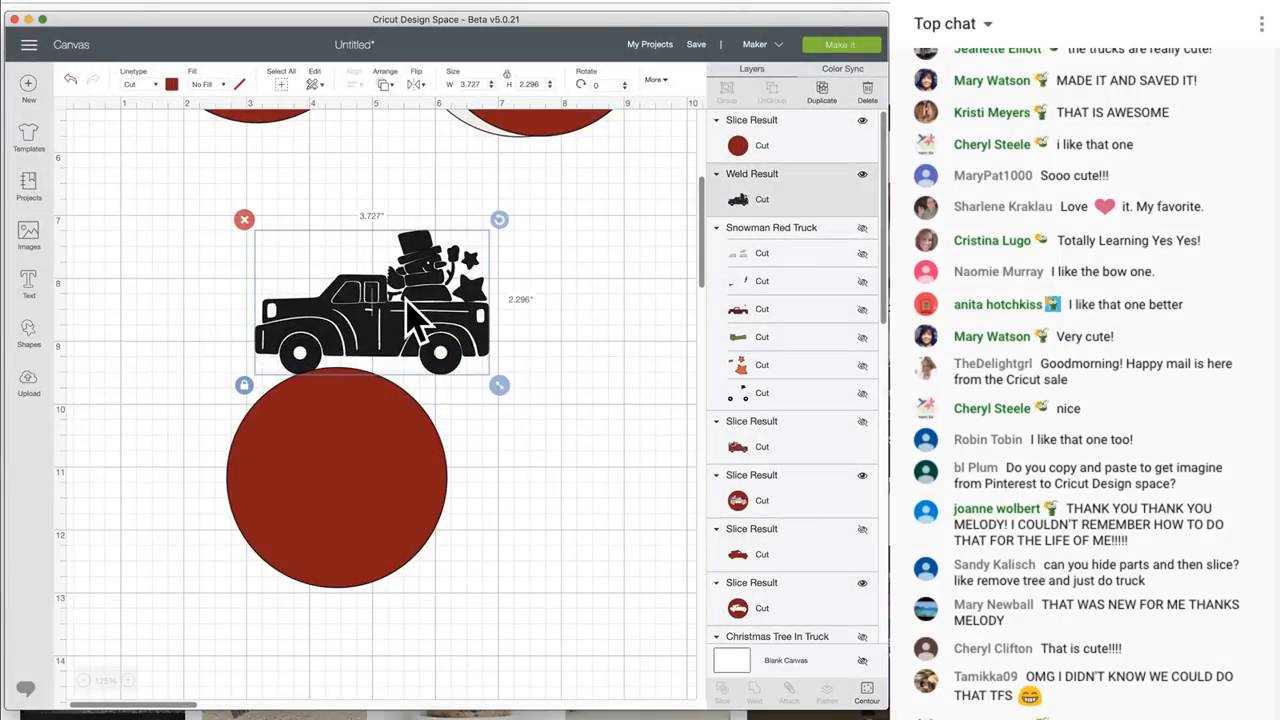
pyautogui.click(381, 462)
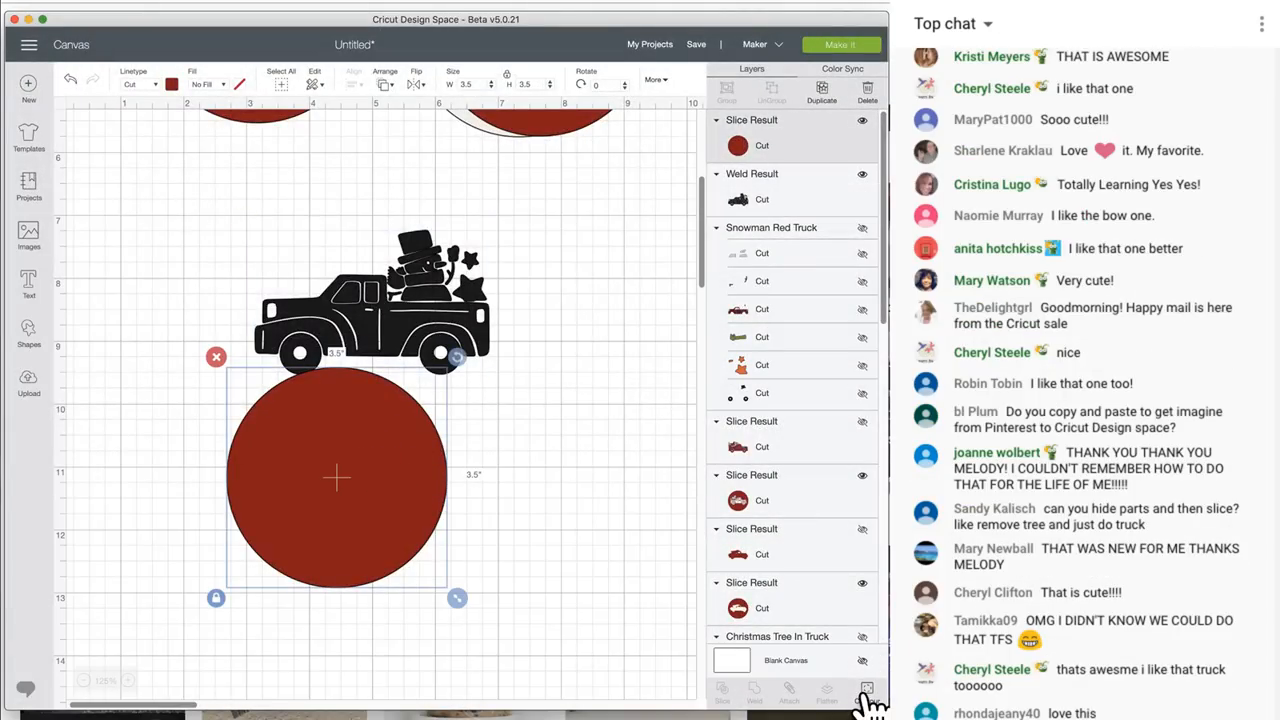
pyautogui.click(866, 690)
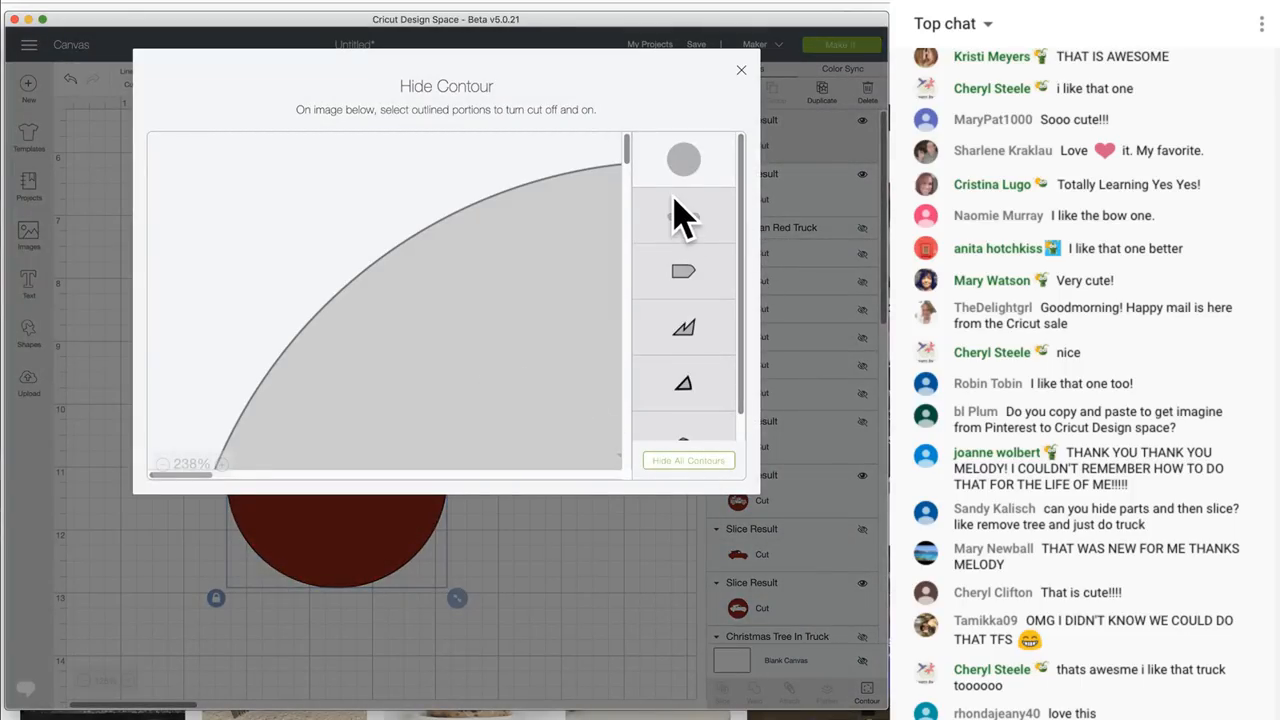
pyautogui.click(676, 214)
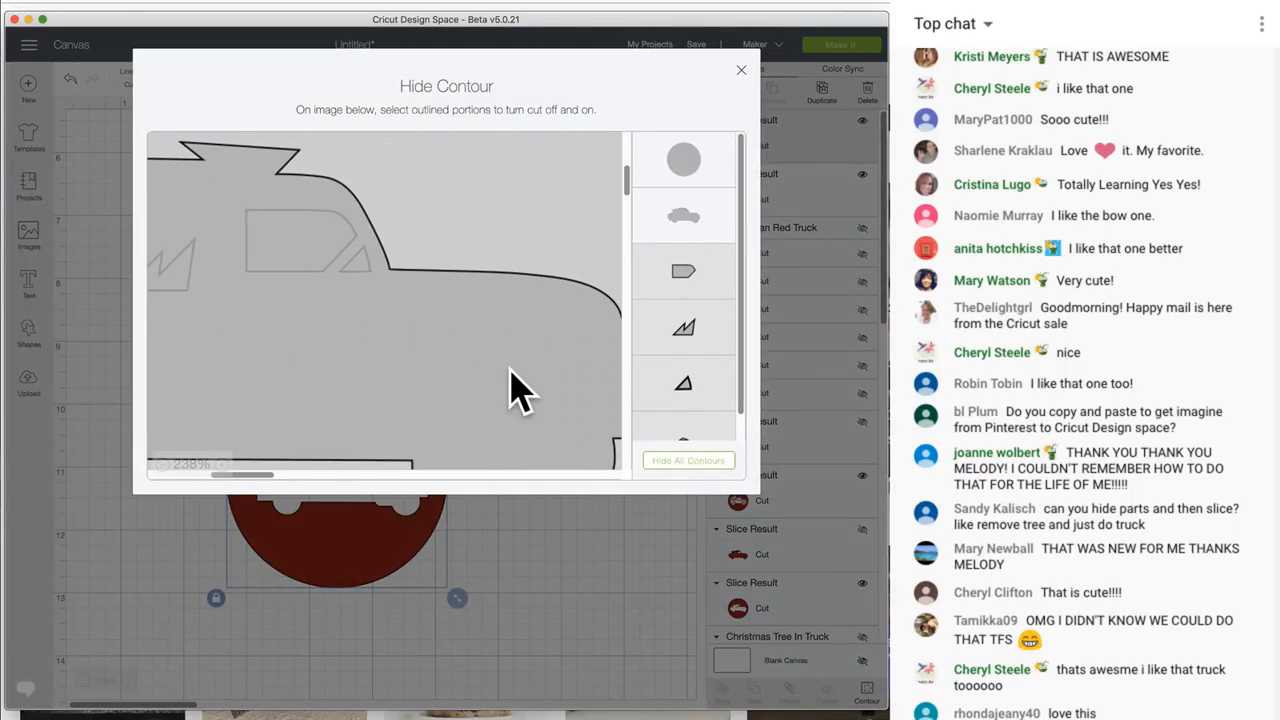
pyautogui.hscroll(-3, 510, 370)
pyautogui.scroll(-3, 510, 370)
pyautogui.scroll(3, 510, 370)
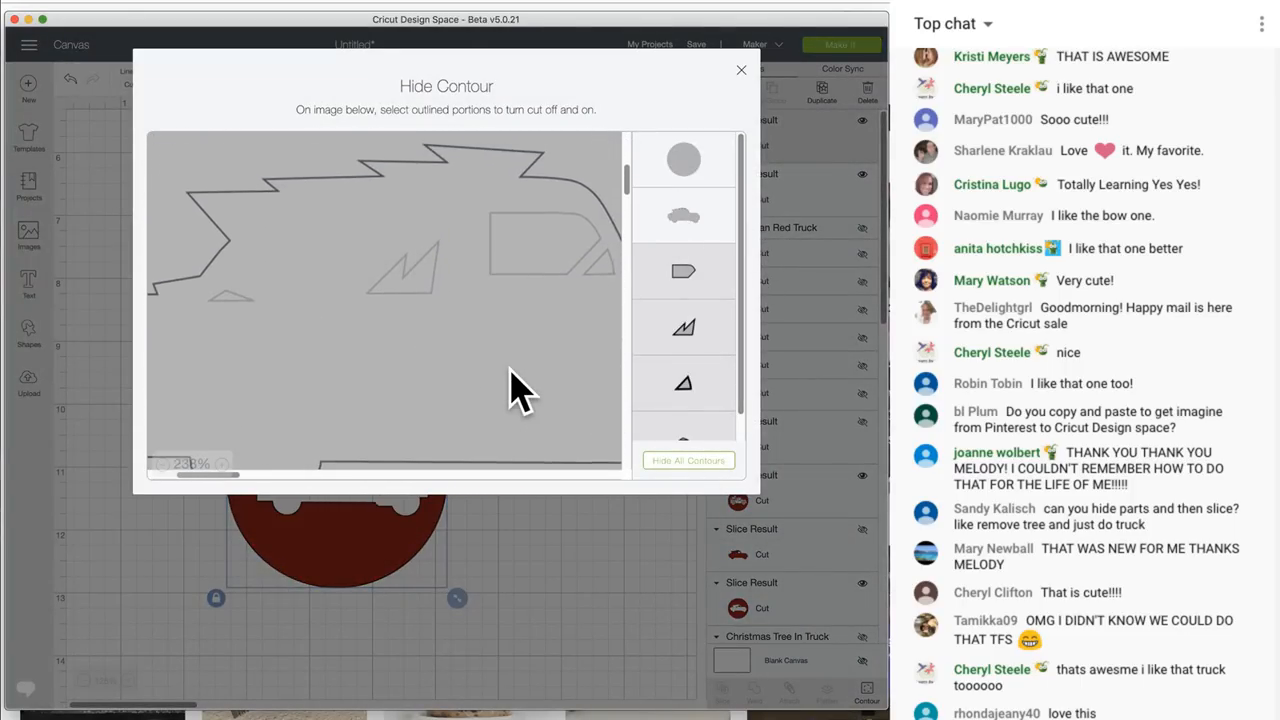
pyautogui.click(586, 634)
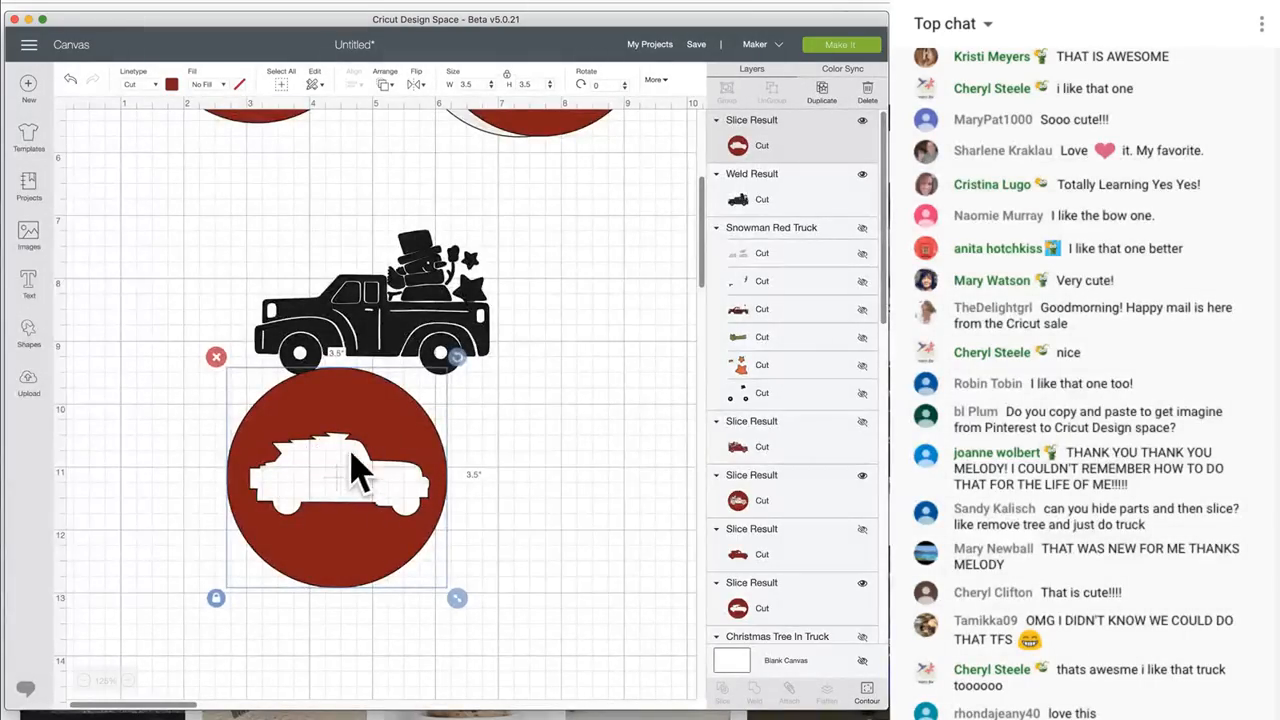
# Use Contour on the lower red circle to hide the truck outline again
pyautogui.click(866, 700)
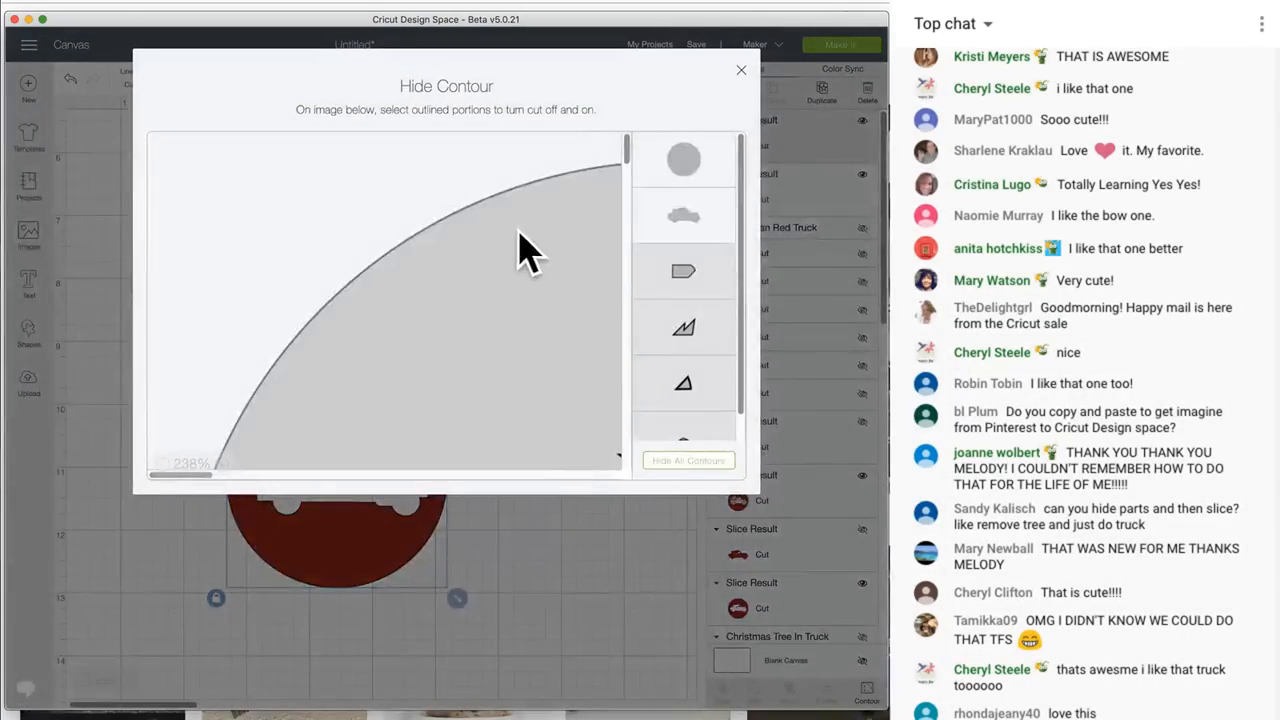
pyautogui.click(692, 227)
pyautogui.click(466, 623)
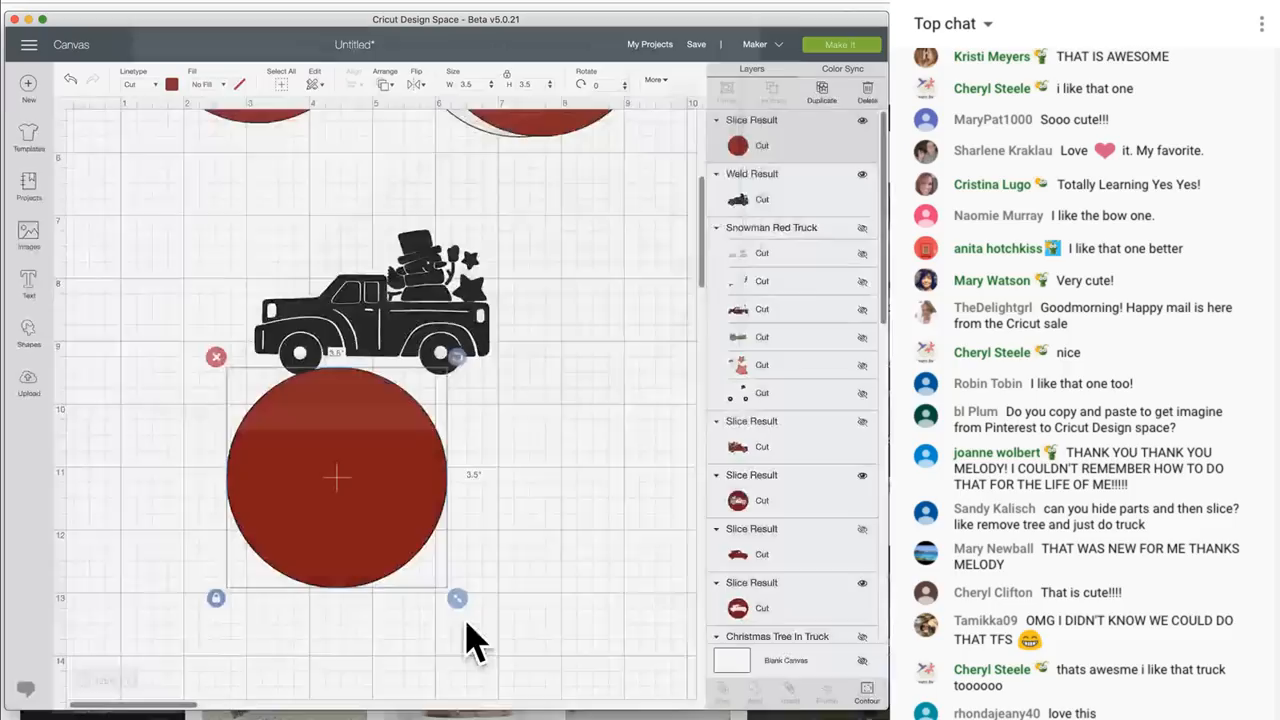
# Shrink the welded snowman truck to about 2.97" wide and place it in front of the red circle
pyautogui.click(365, 305)
pyautogui.moveTo(498, 384); pyautogui.dragTo(452, 355)
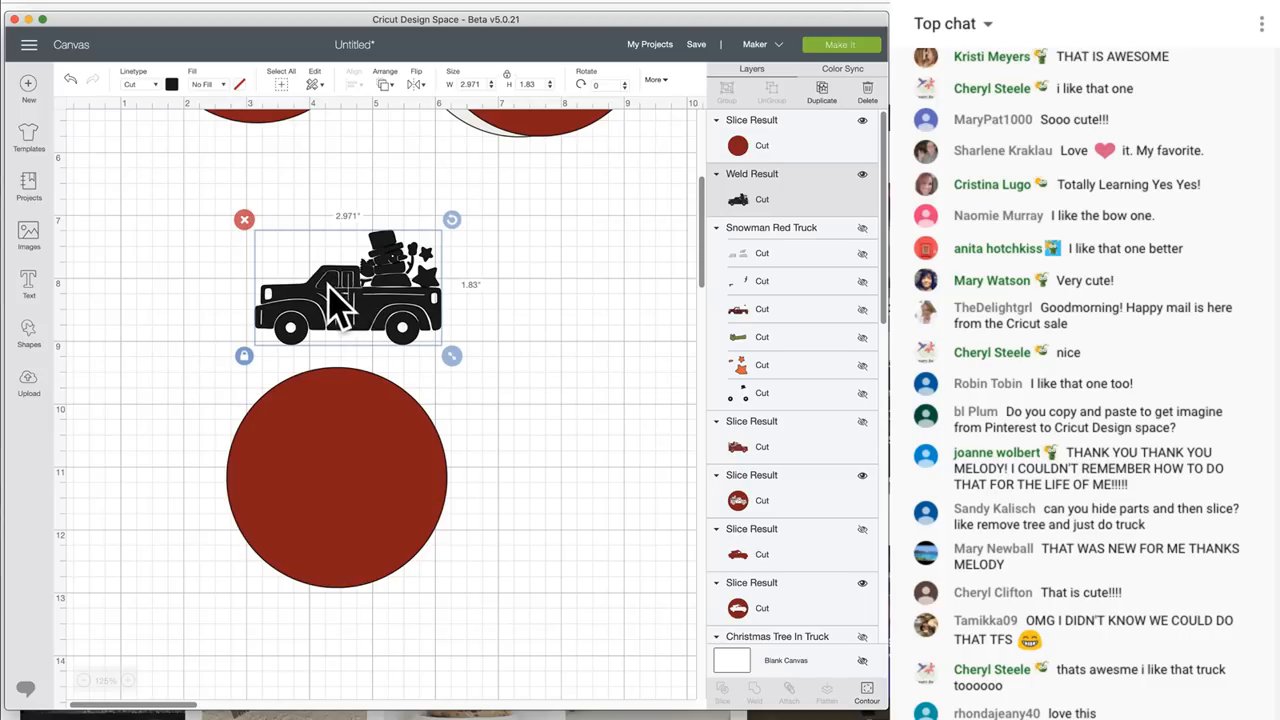
pyautogui.moveTo(370, 318); pyautogui.dragTo(363, 512)
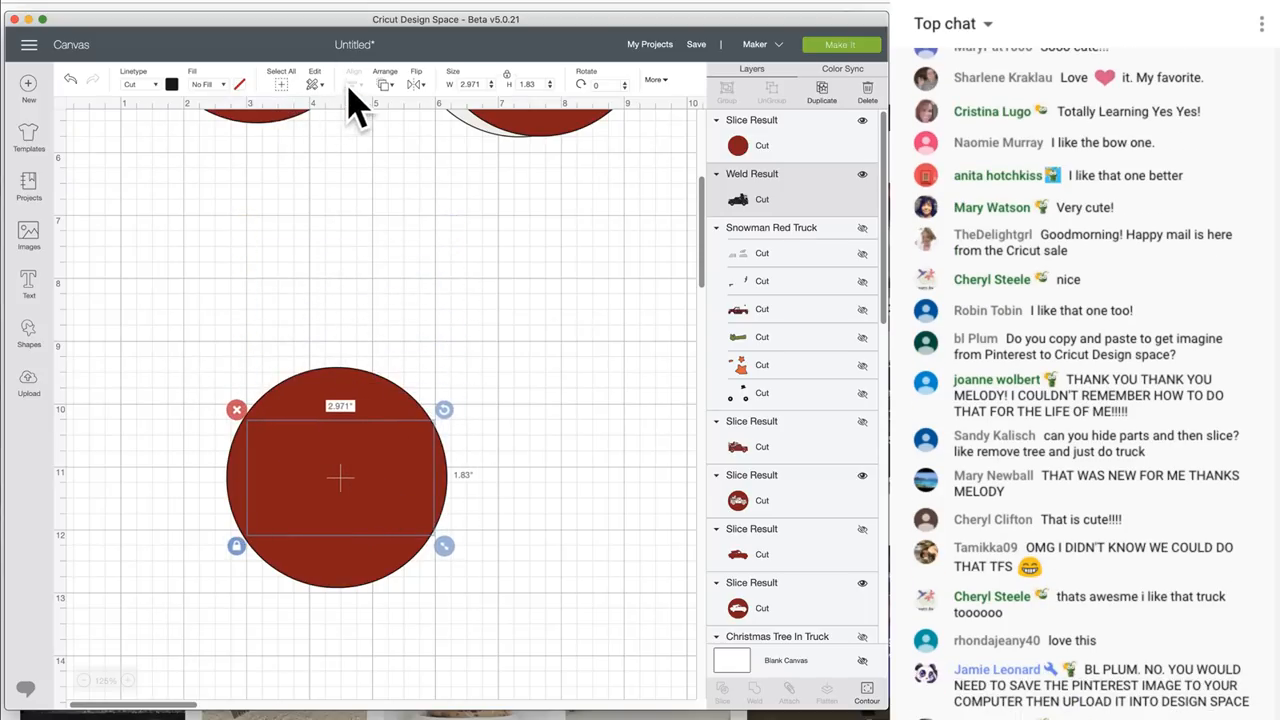
pyautogui.click(384, 85)
pyautogui.click(378, 150)
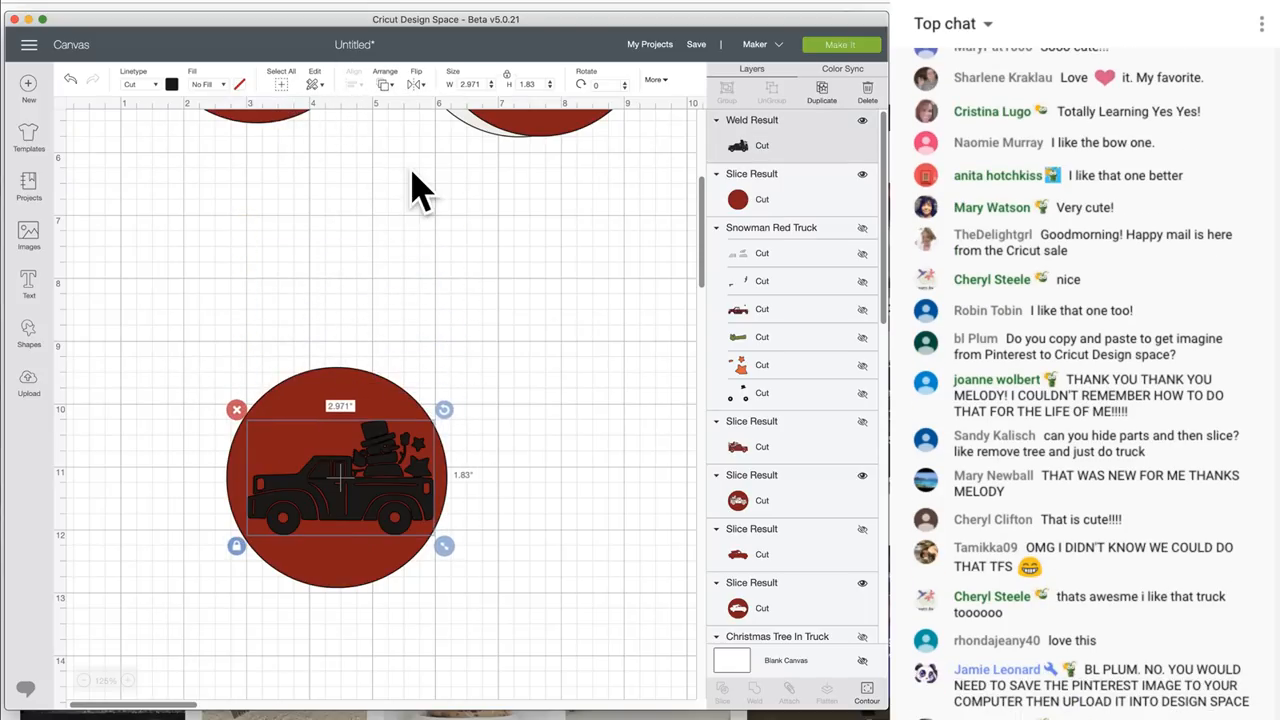
# Enlarge the snowman truck to about 3.06" wide and centre it within the red circle
pyautogui.moveTo(366, 472); pyautogui.dragTo(360, 467)
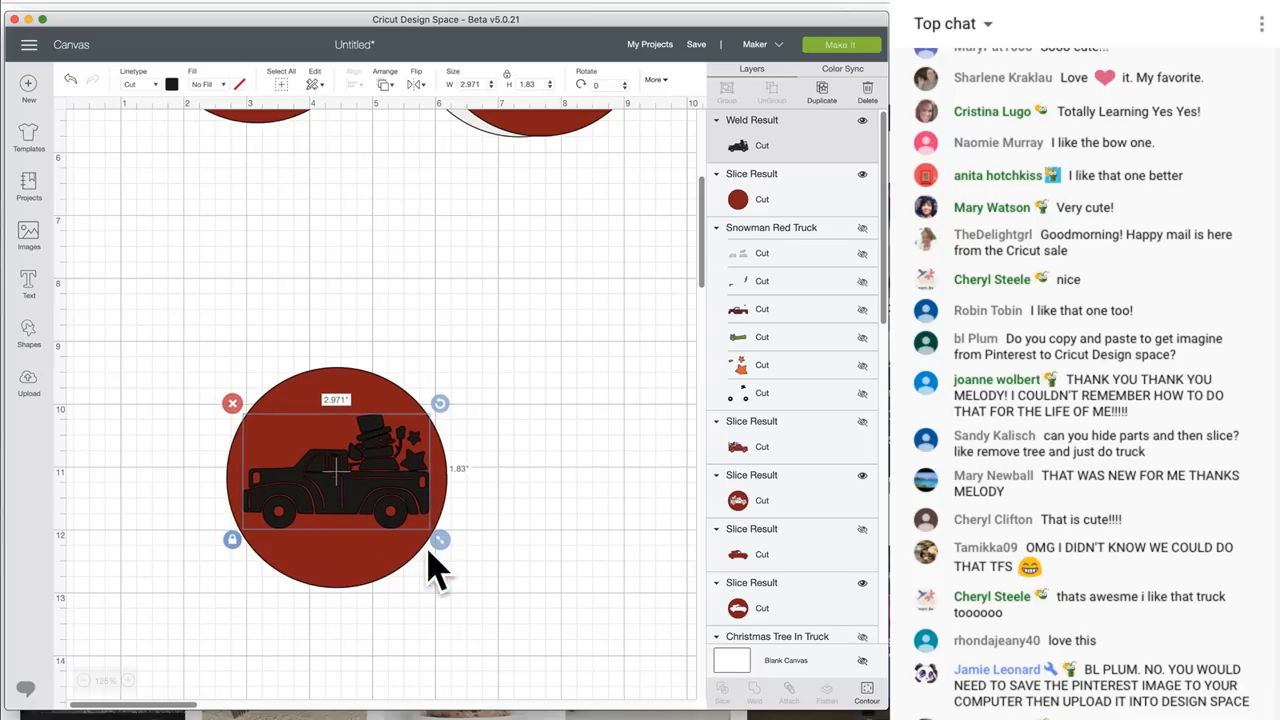
pyautogui.moveTo(441, 541); pyautogui.dragTo(447, 549)
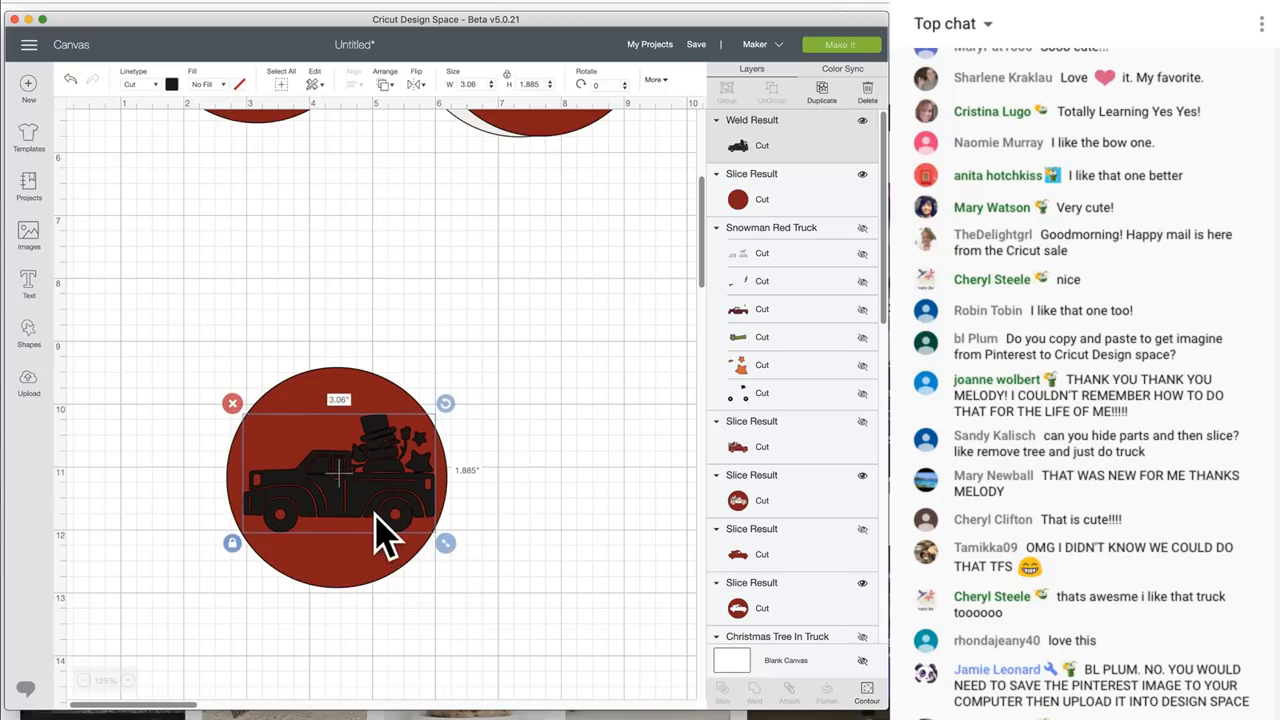
pyautogui.moveTo(371, 523); pyautogui.dragTo(360, 499)
# Slice the snowman truck out of the red circle and separate the black truck, the red truck and the circle
pyautogui.moveTo(508, 392); pyautogui.dragTo(360, 473)
pyautogui.click(722, 692)
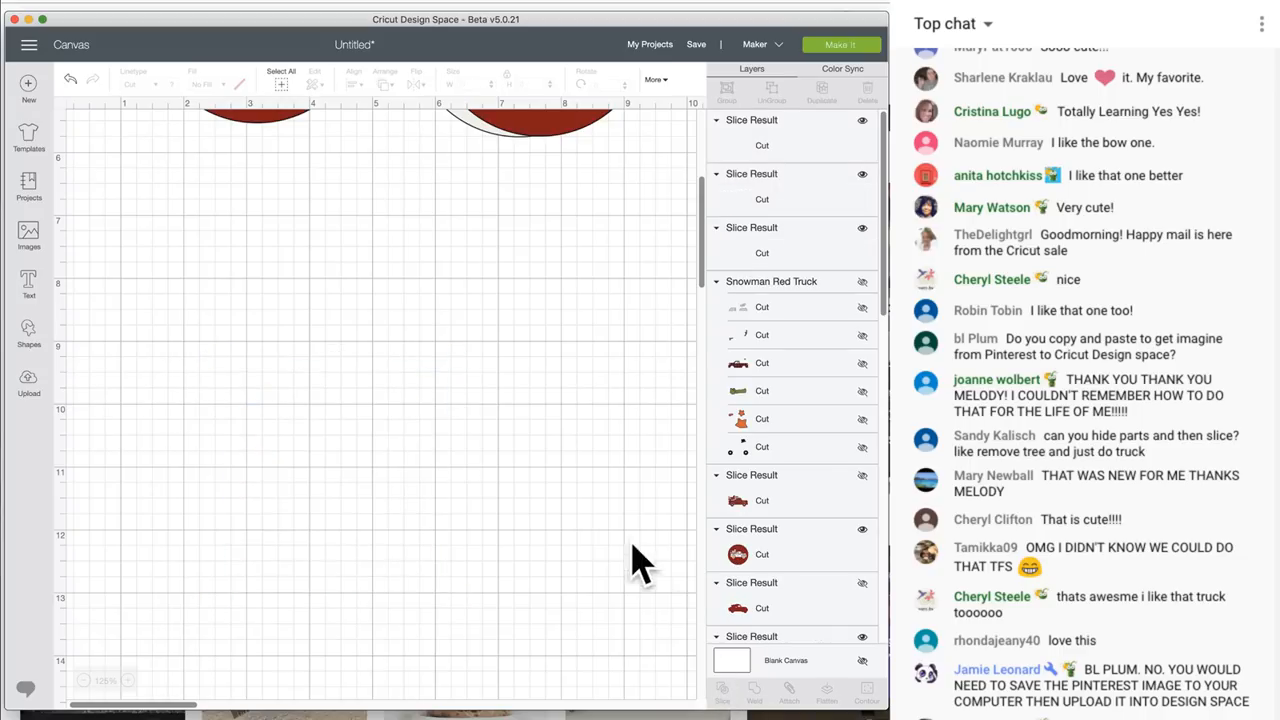
pyautogui.moveTo(434, 491); pyautogui.dragTo(615, 335)
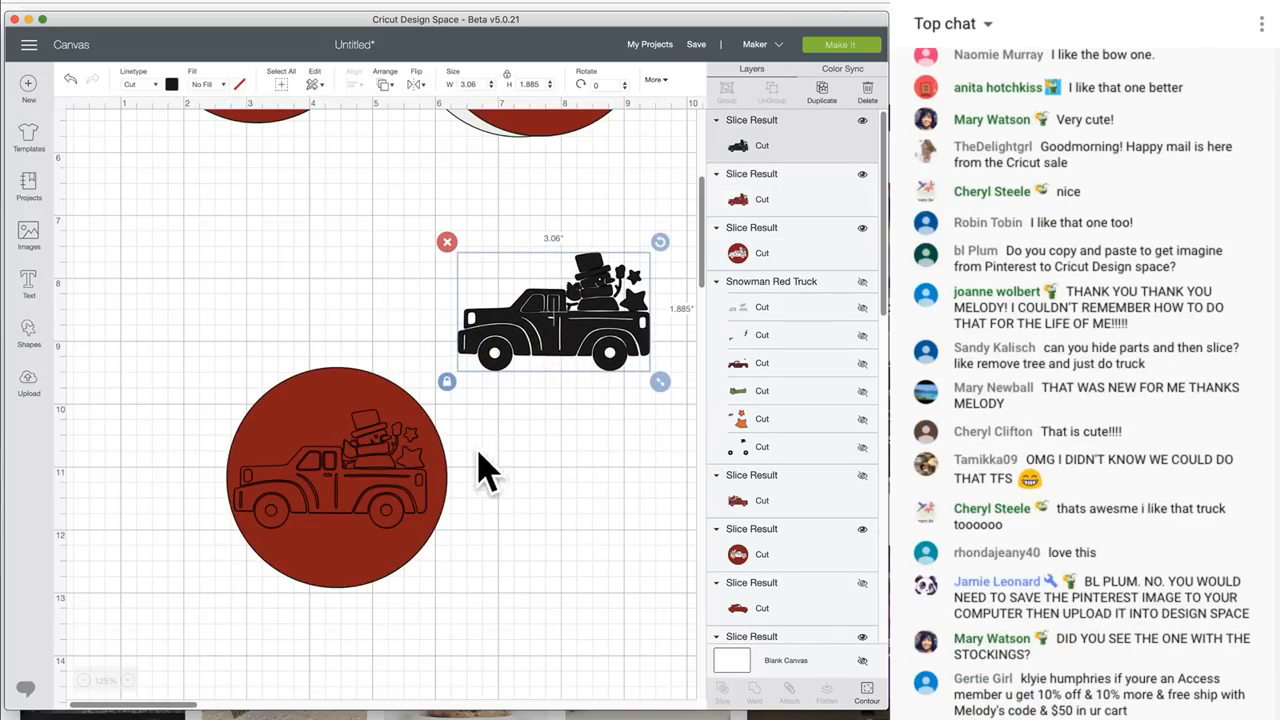
pyautogui.moveTo(380, 509); pyautogui.dragTo(672, 521)
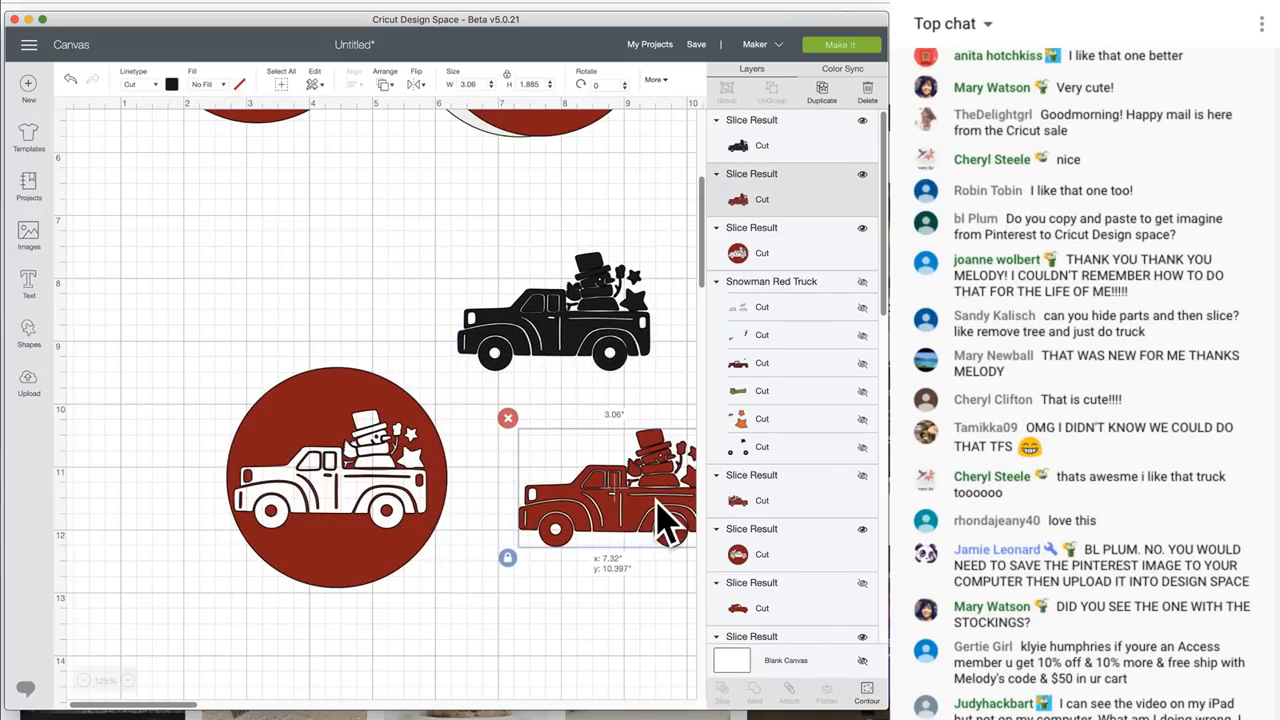
pyautogui.moveTo(428, 541); pyautogui.dragTo(393, 452)
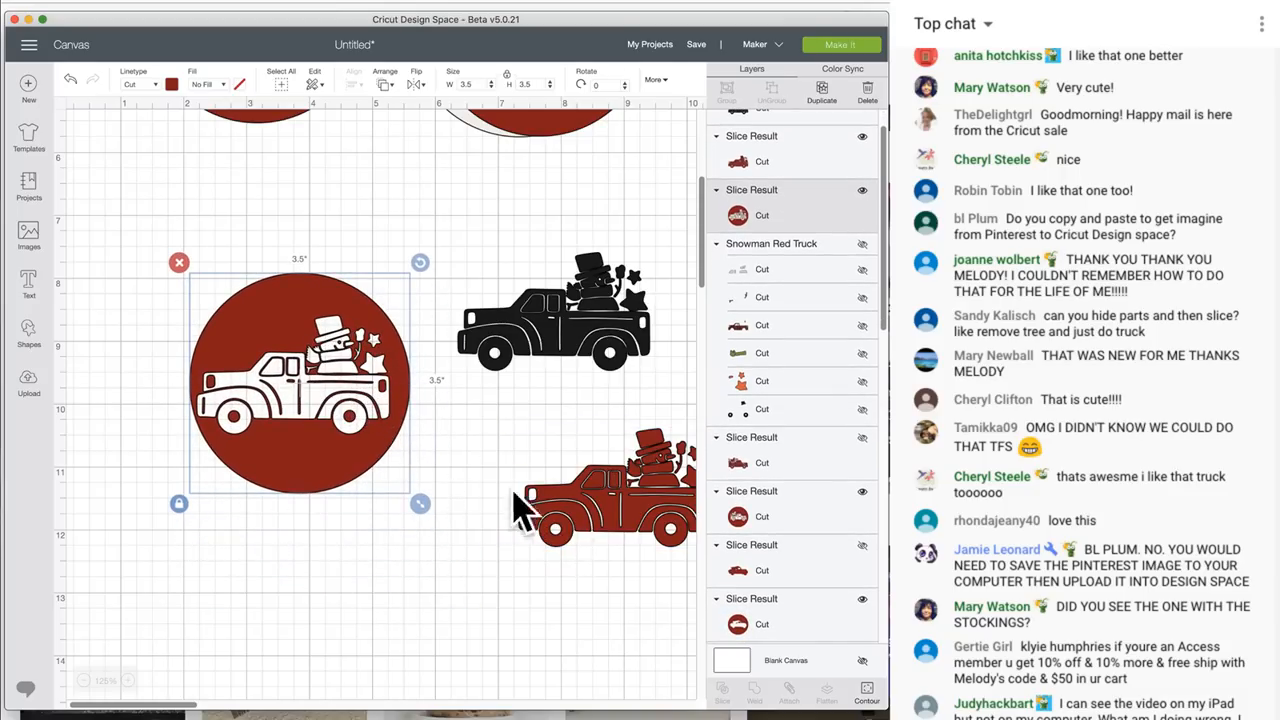
# Delete the red truck piece left from the slice and hide the black snowman truck
pyautogui.moveTo(671, 523); pyautogui.dragTo(598, 538)
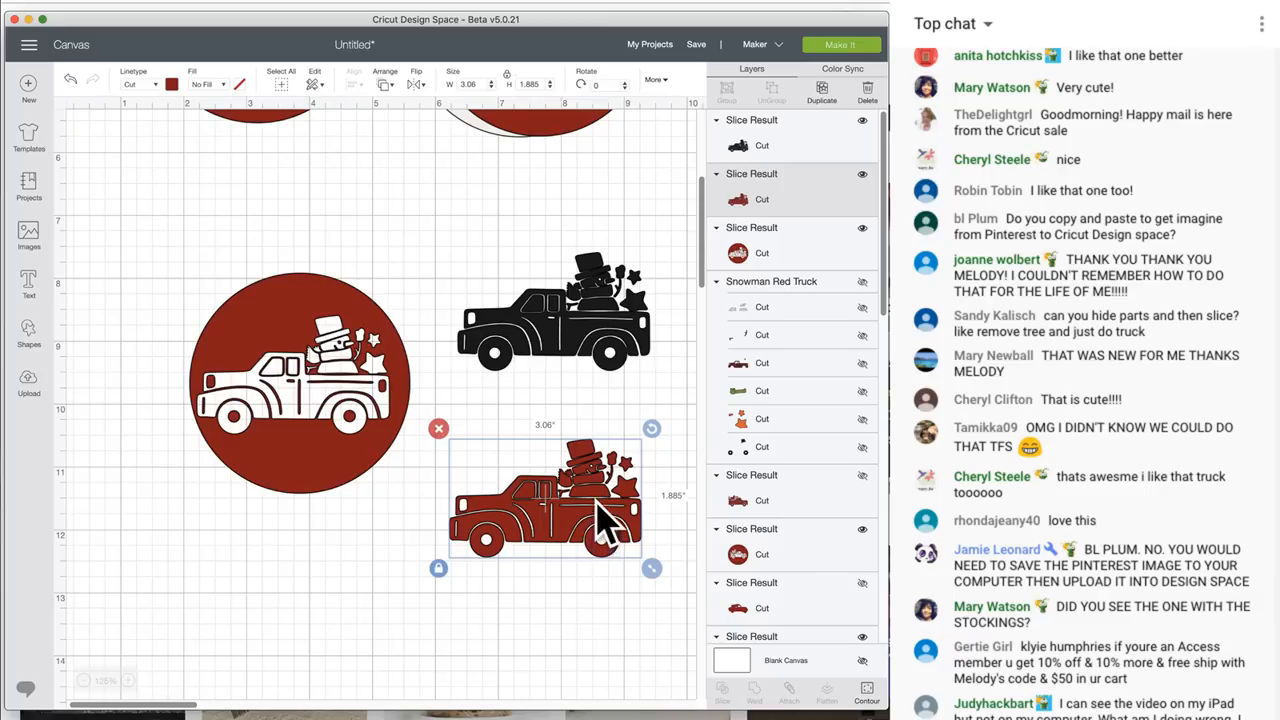
pyautogui.press('Delete')
pyautogui.click(588, 330)
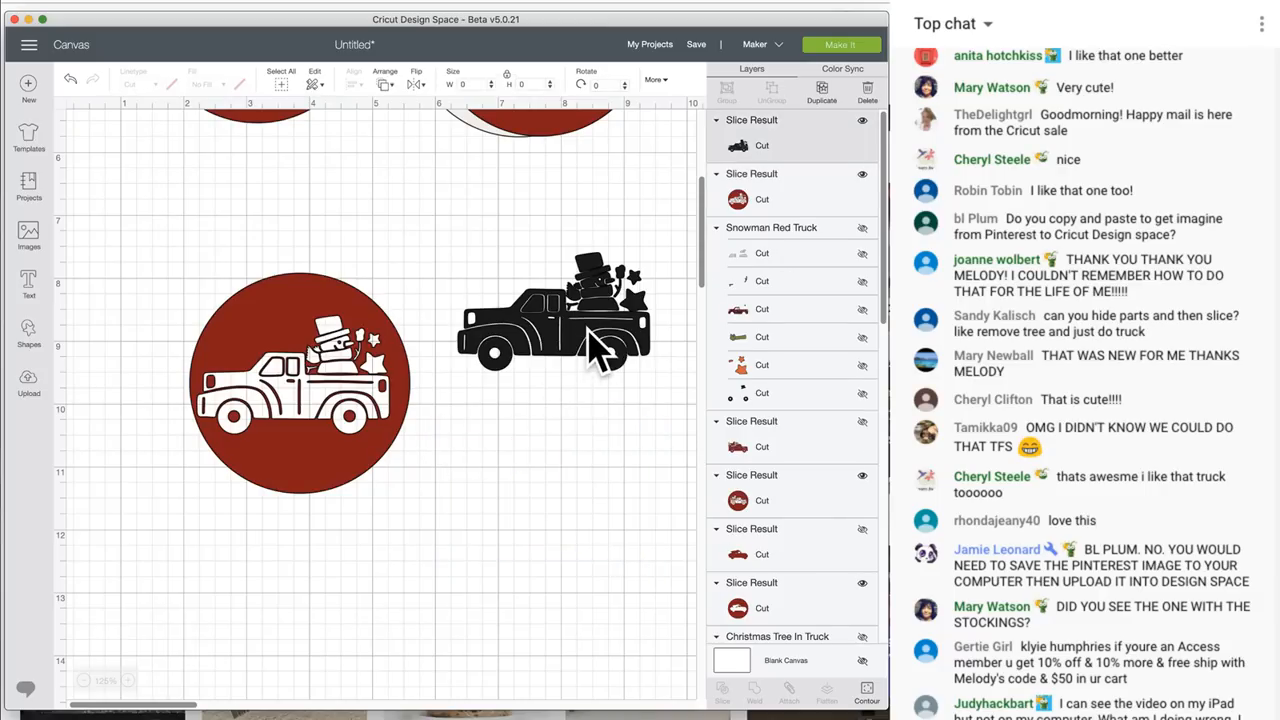
pyautogui.click(862, 120)
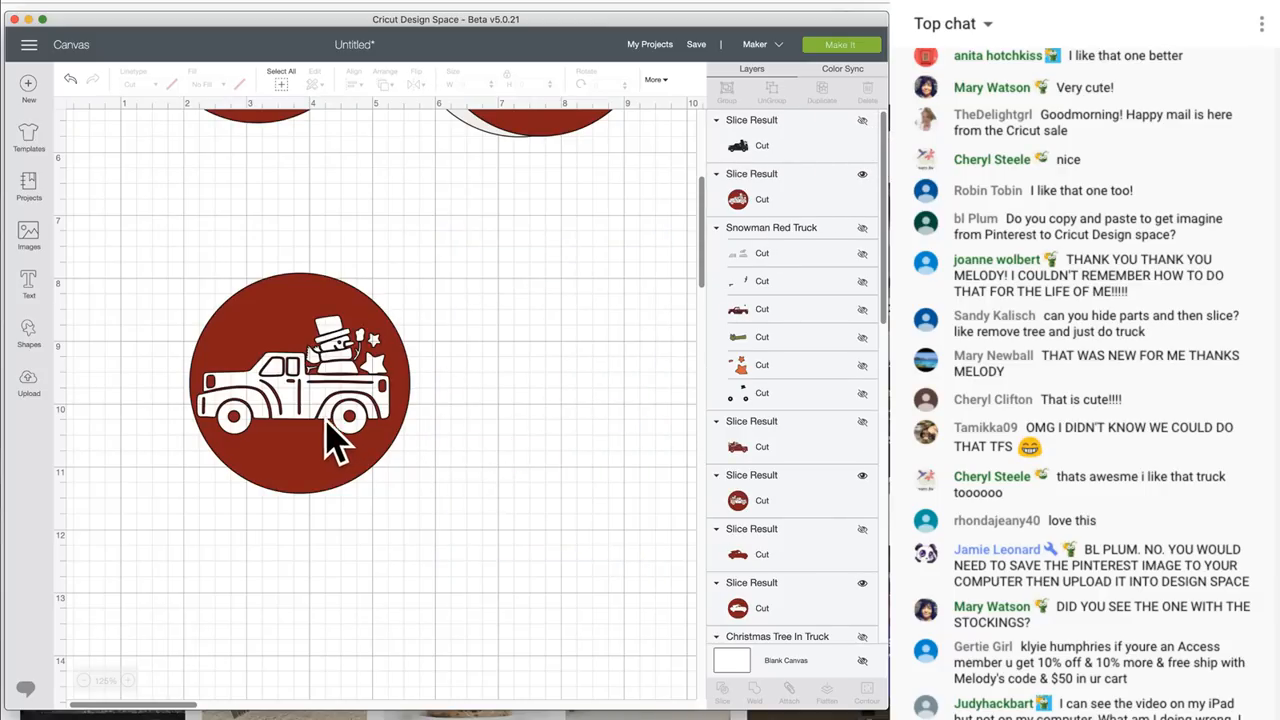
# Place the snowman truck circle just below and between the other two truck circles
pyautogui.moveTo(317, 444); pyautogui.dragTo(367, 366)
pyautogui.scroll(6, 367, 368)
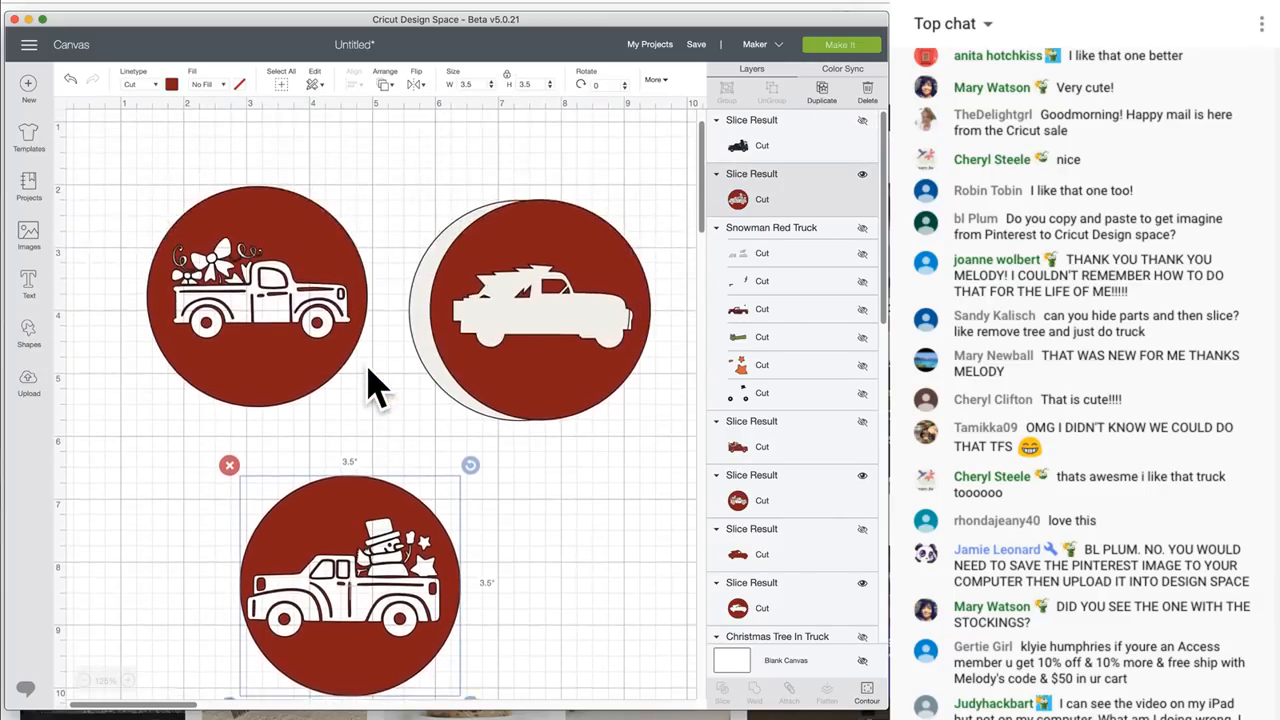
pyautogui.moveTo(355, 545); pyautogui.dragTo(369, 504)
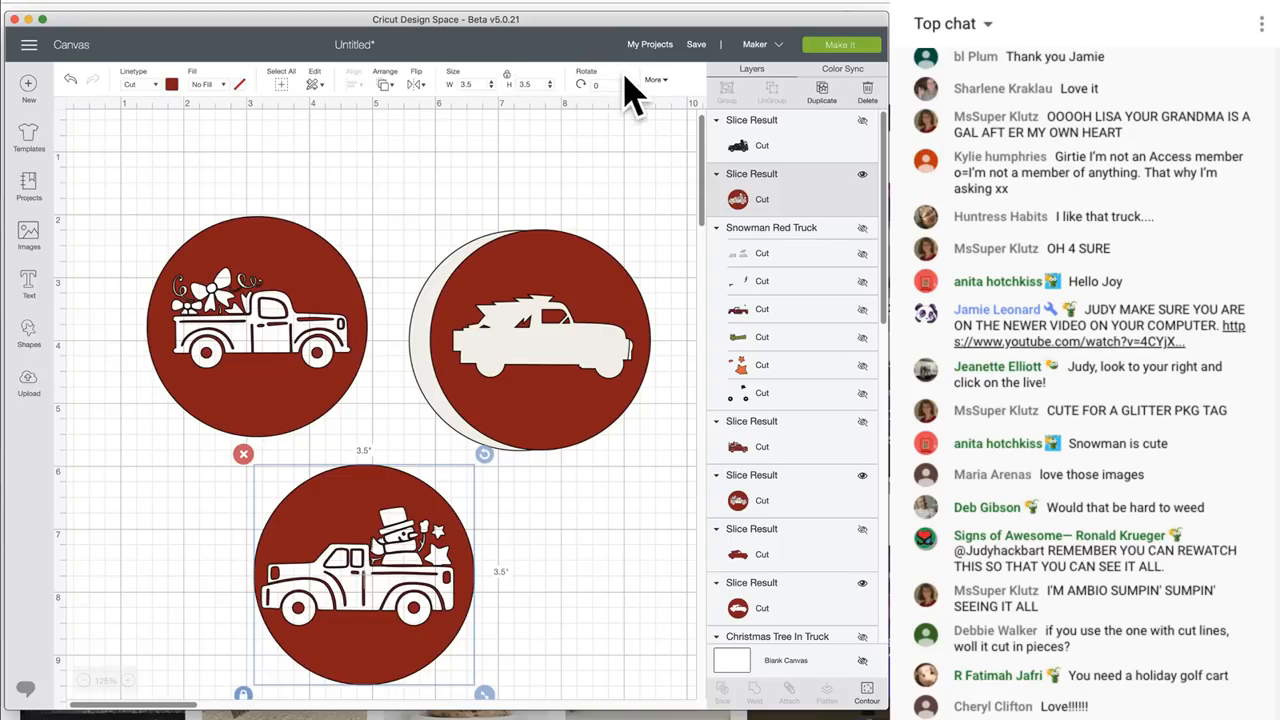
# Save the project as "redtruck coasters" with public sharing left on
pyautogui.click(698, 50)
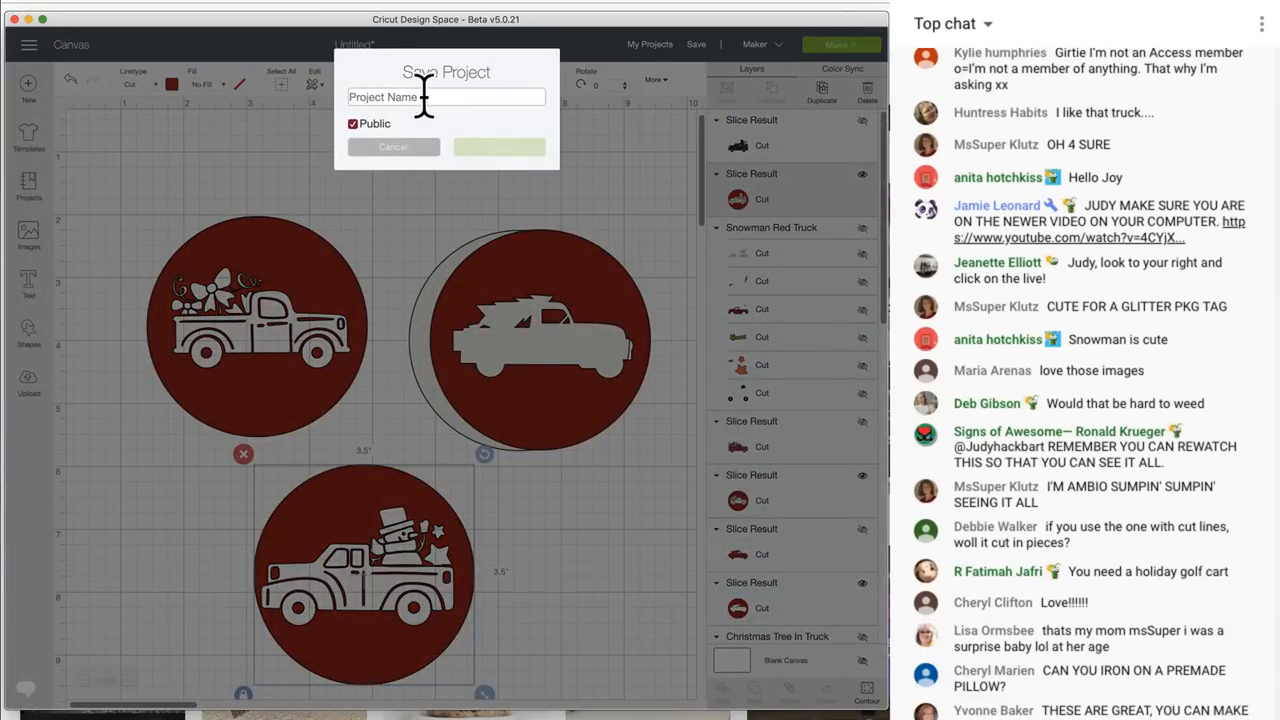
pyautogui.write('red')
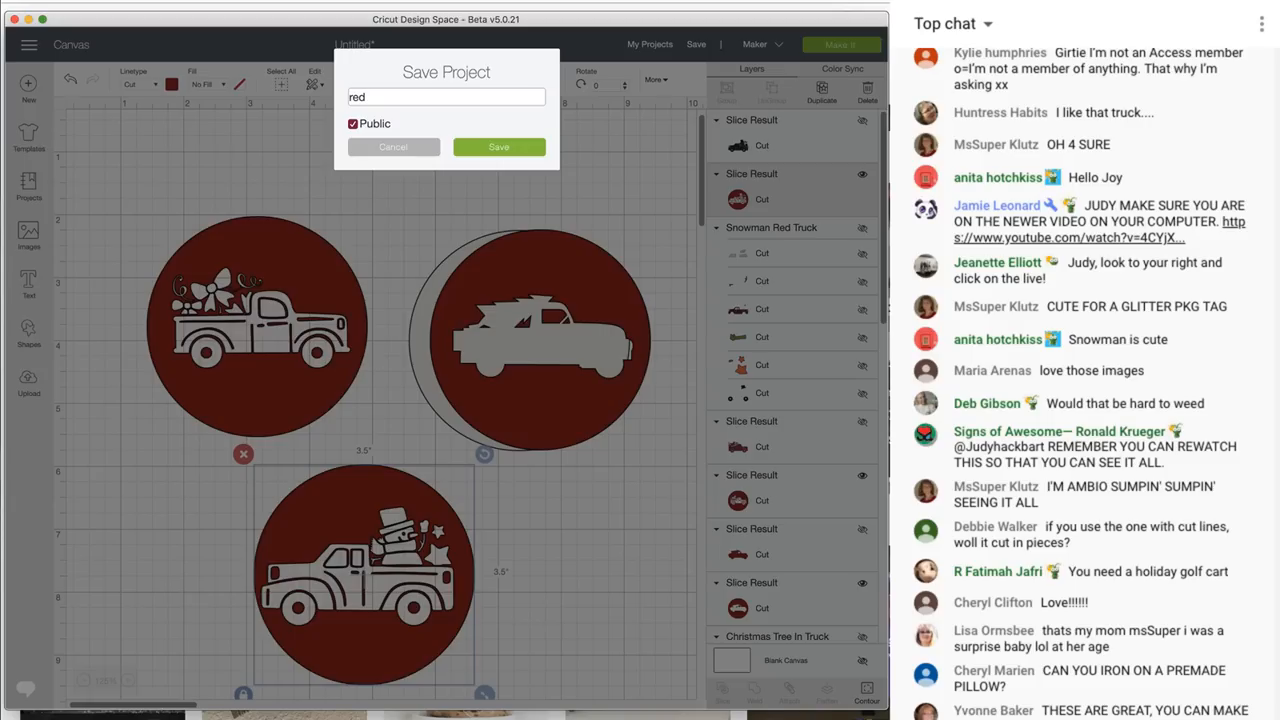
pyautogui.write('truck')
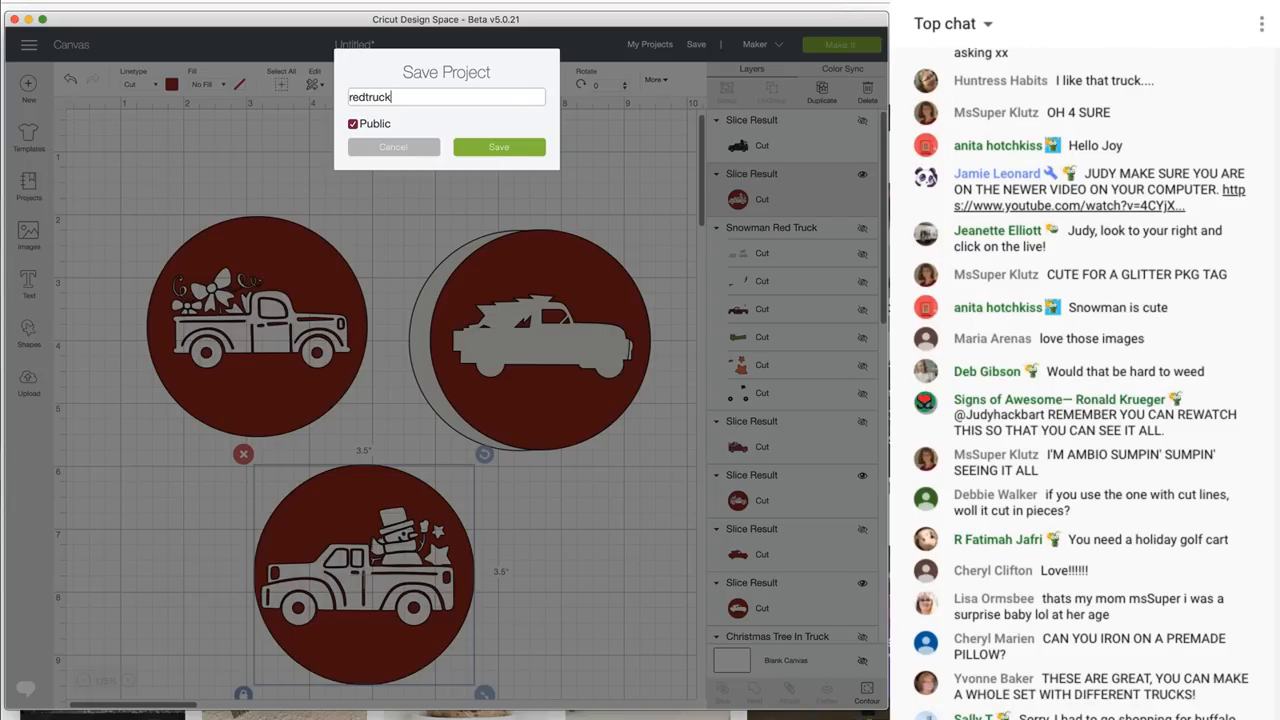
pyautogui.write(' coasters')
pyautogui.click(497, 150)
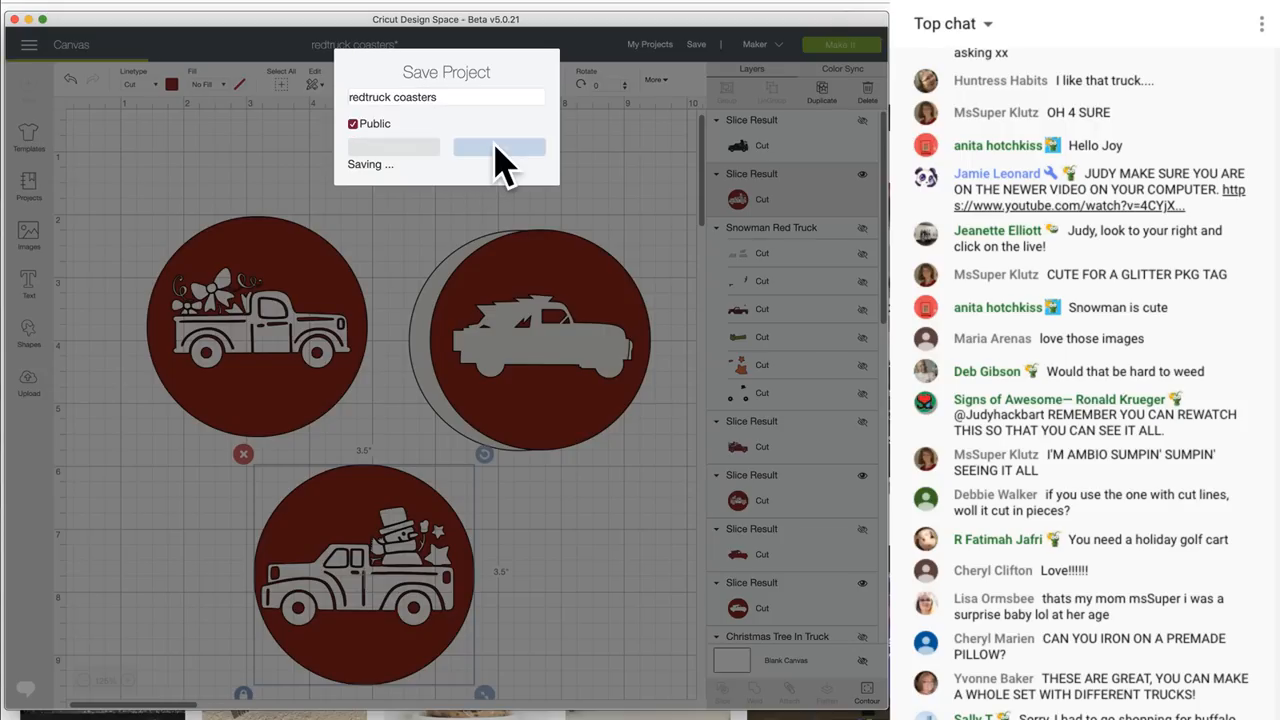
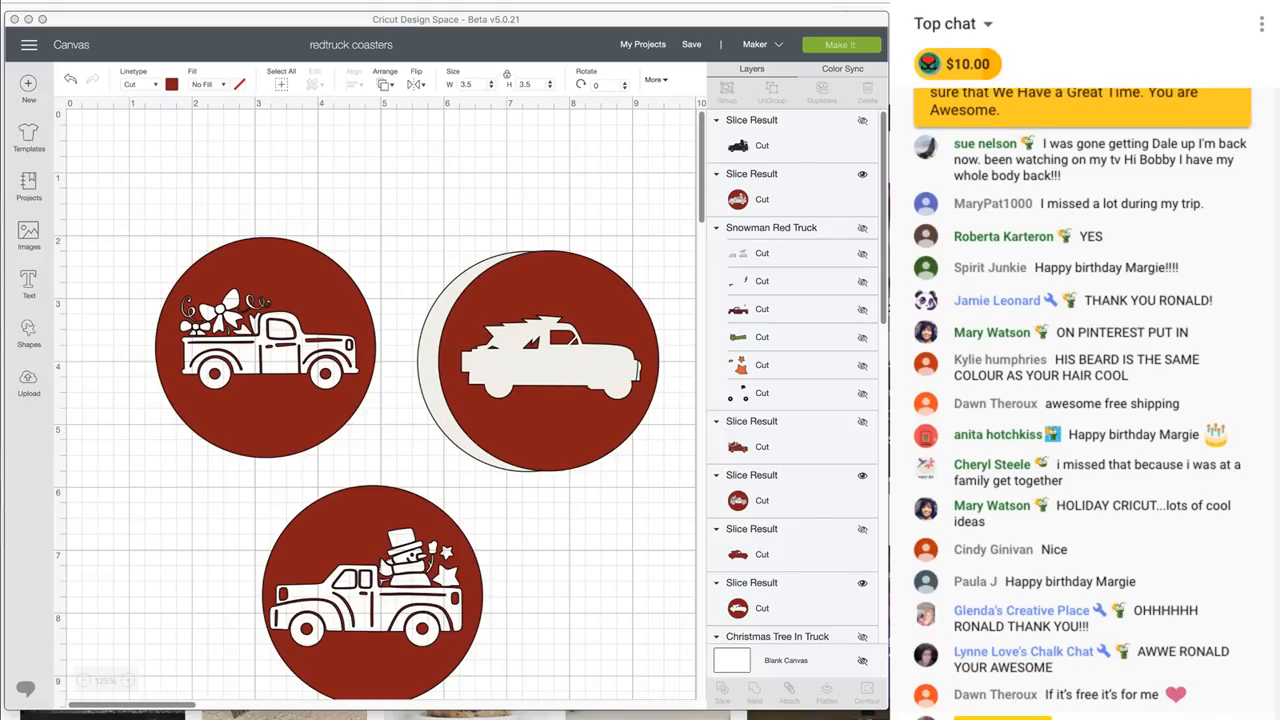
# Switch to Pinterest and look through the "holiday diy" pins for Christmas craft ideas
pyautogui.click(846, 3)
pyautogui.scroll(-2, 527, 435)
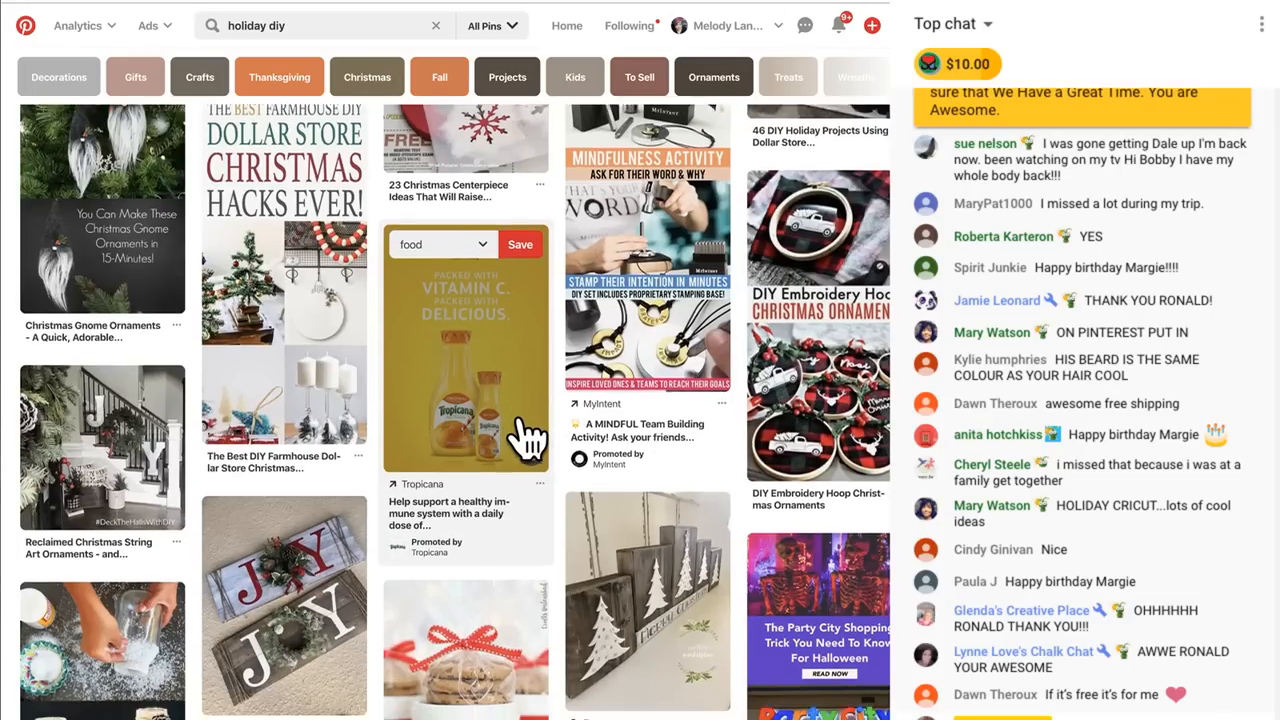
pyautogui.scroll(-4, 525, 432)
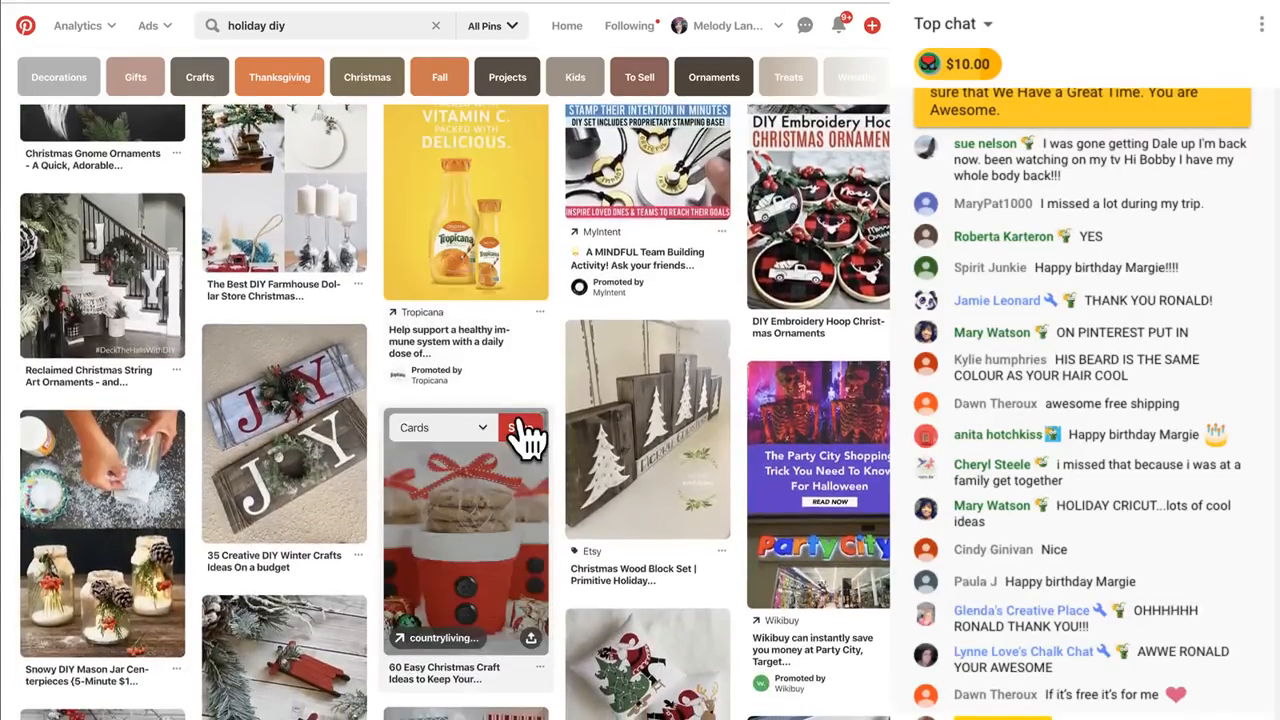
pyautogui.scroll(-2, 519, 416)
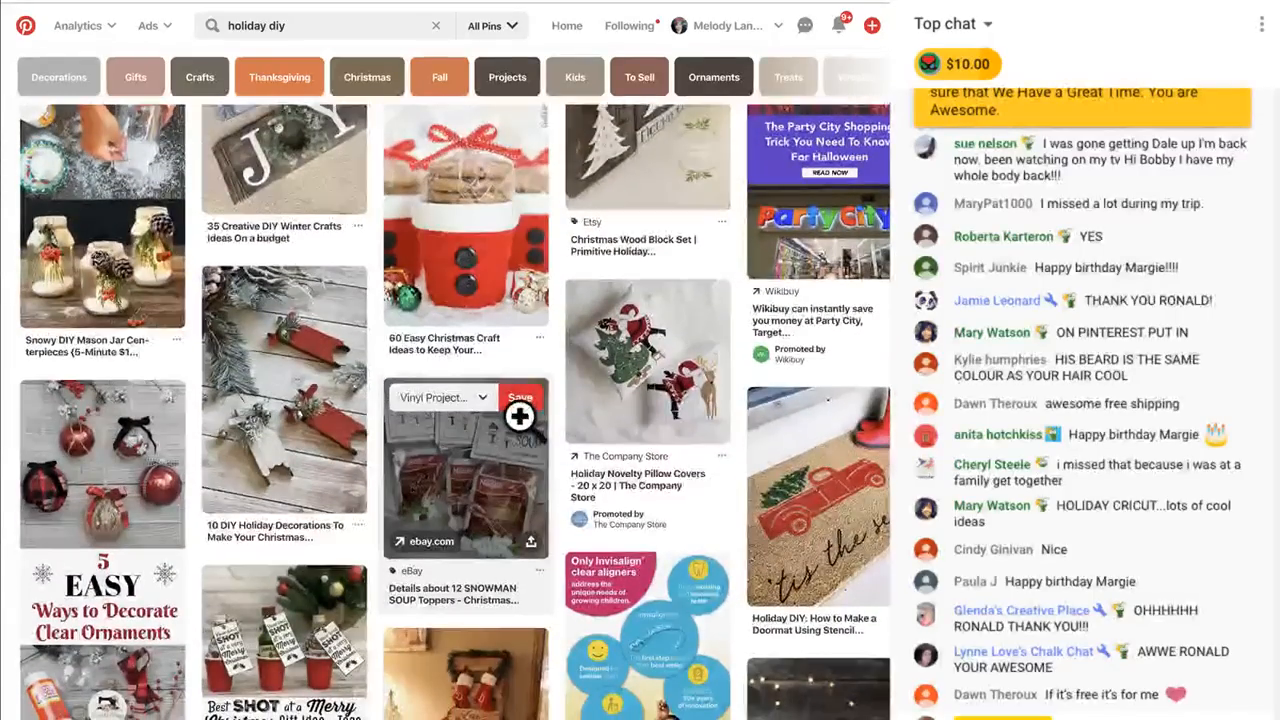
pyautogui.scroll(-1, 519, 416)
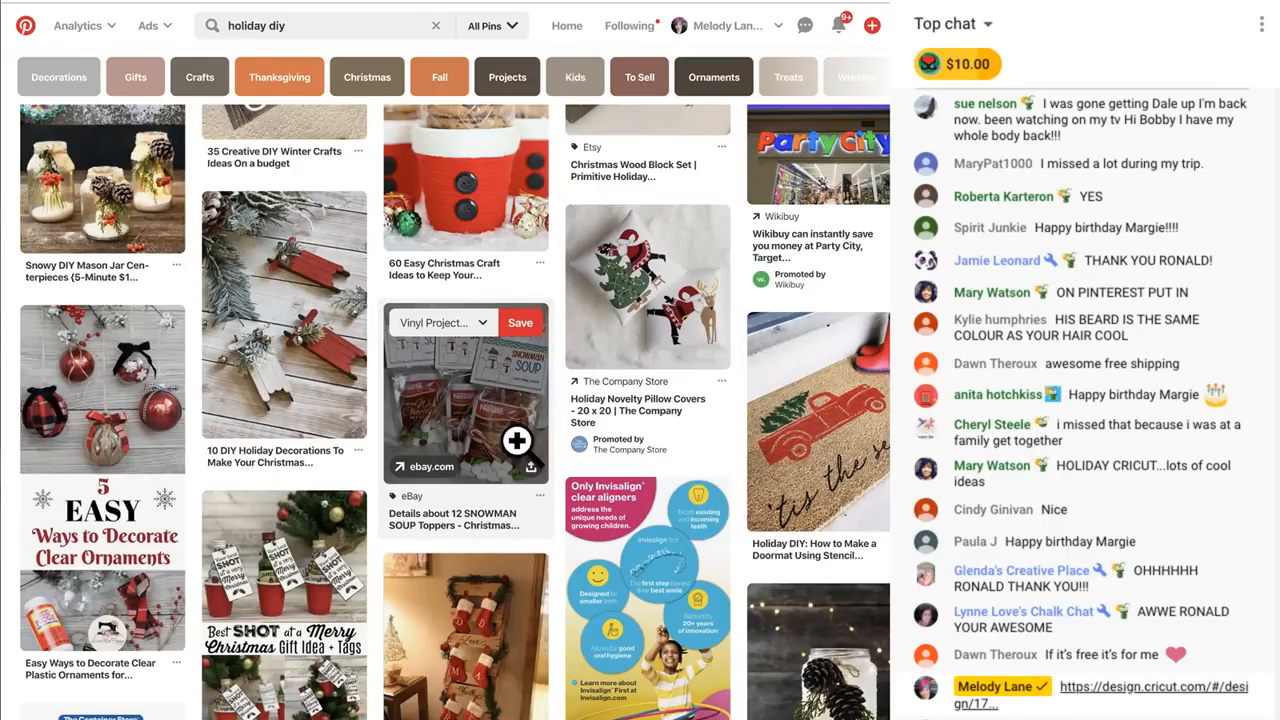
pyautogui.scroll(-2, 517, 440)
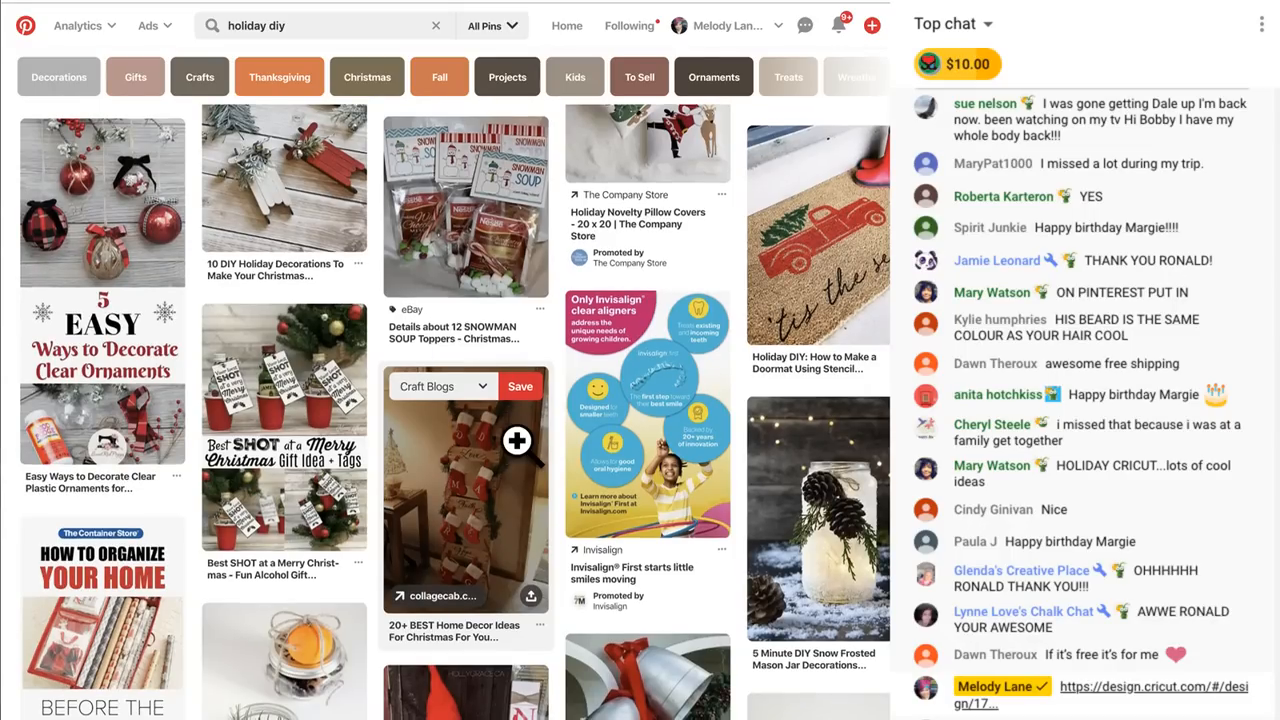
pyautogui.scroll(-1, 517, 440)
pyautogui.scroll(-3, 517, 440)
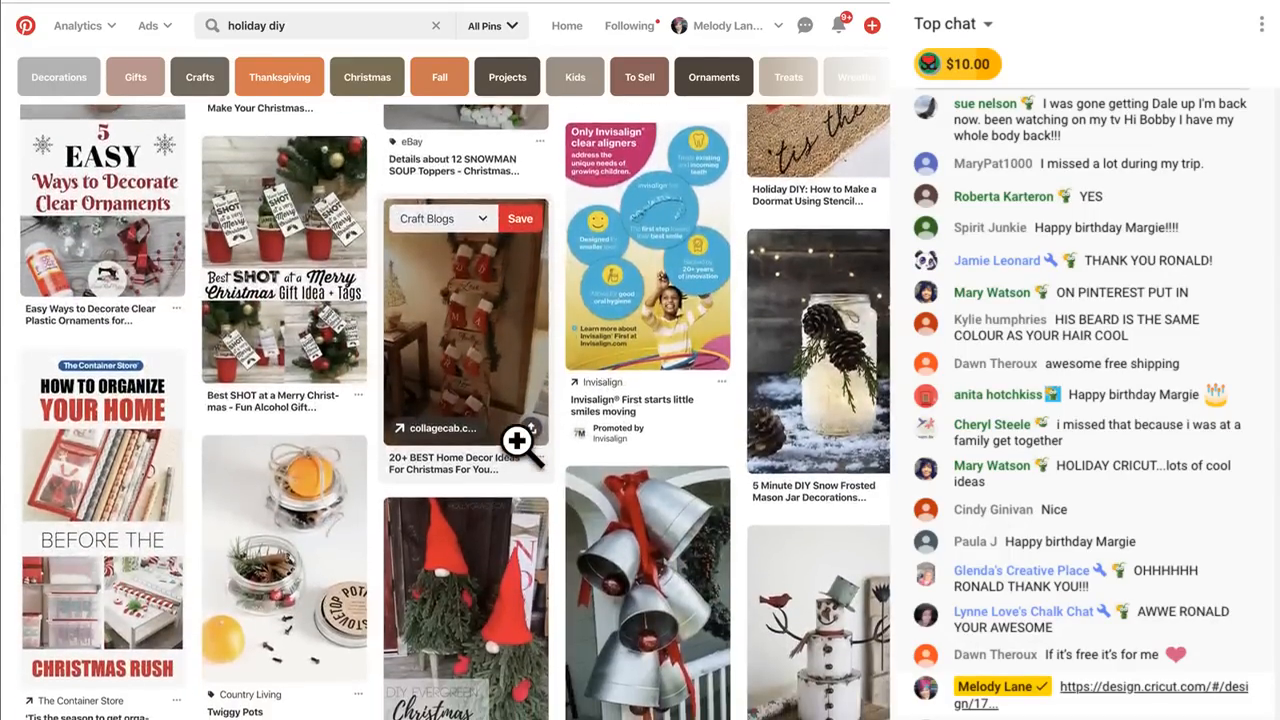
pyautogui.scroll(-5, 517, 440)
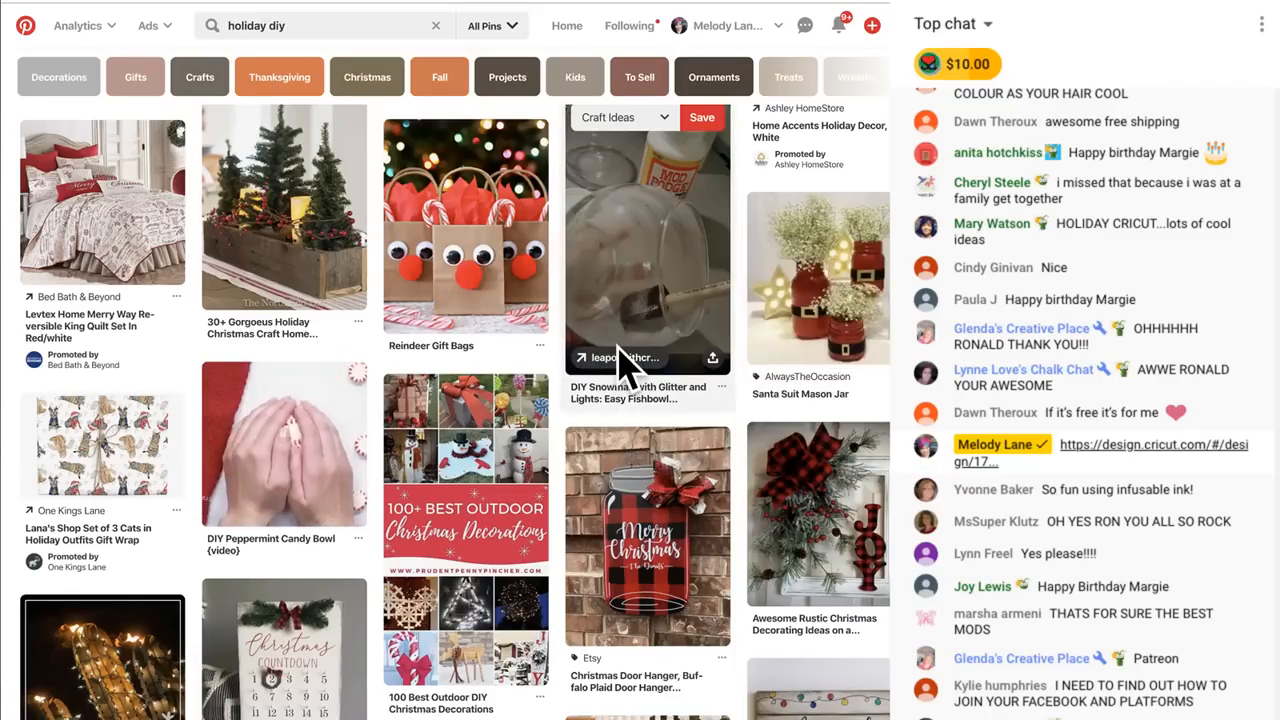
# Look further through the "holiday diy" pins for Christmas signs, wreaths, ornaments and gift ideas
pyautogui.scroll(-2, 533, 368)
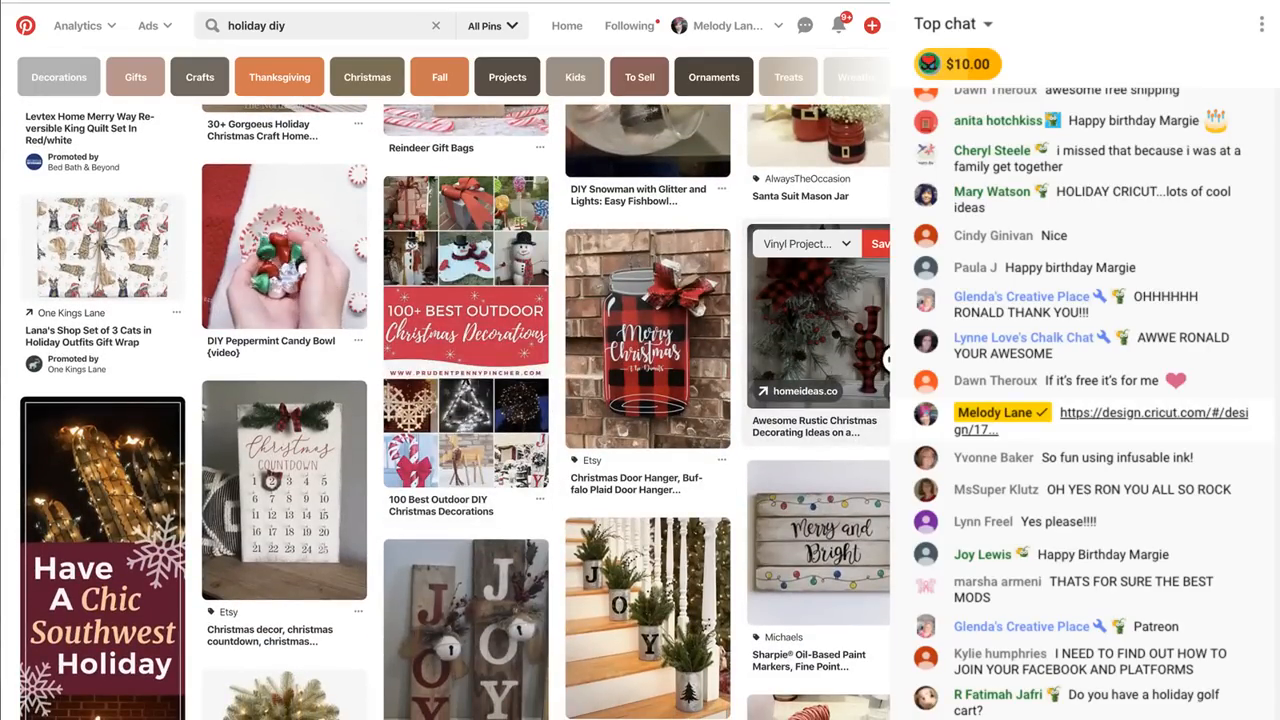
pyautogui.scroll(-2, 415, 435)
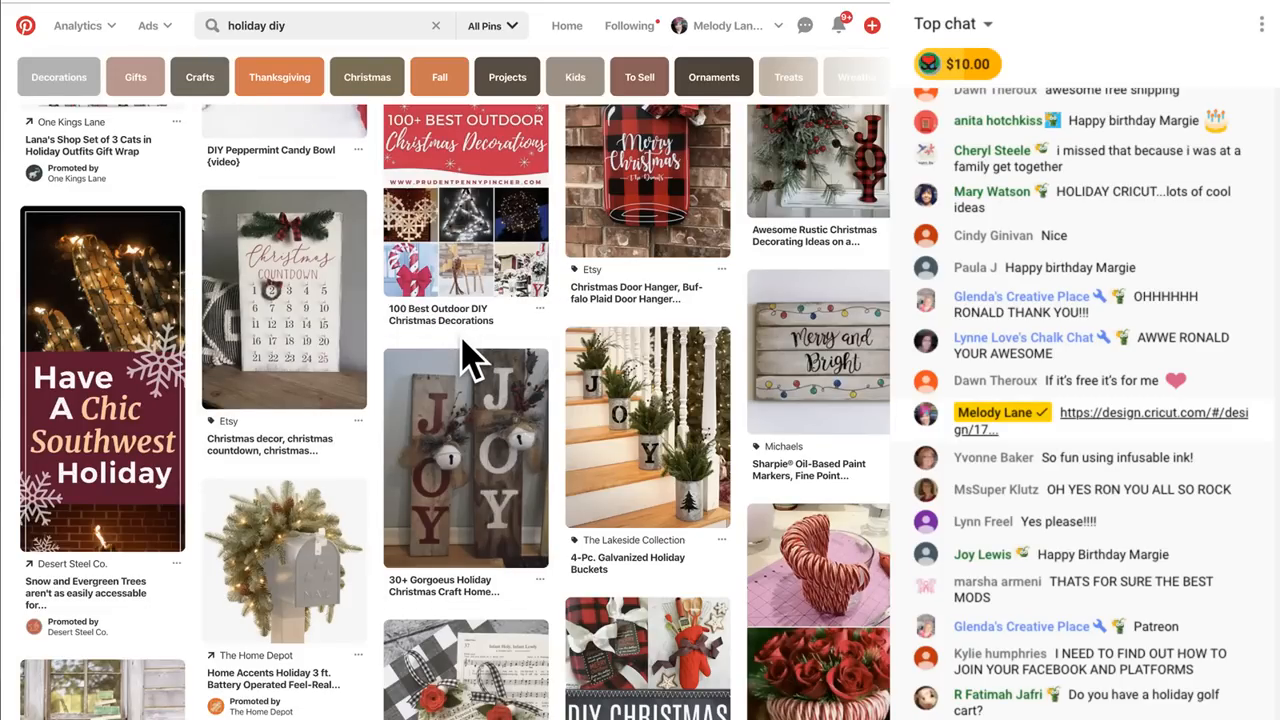
pyautogui.scroll(-1, 463, 342)
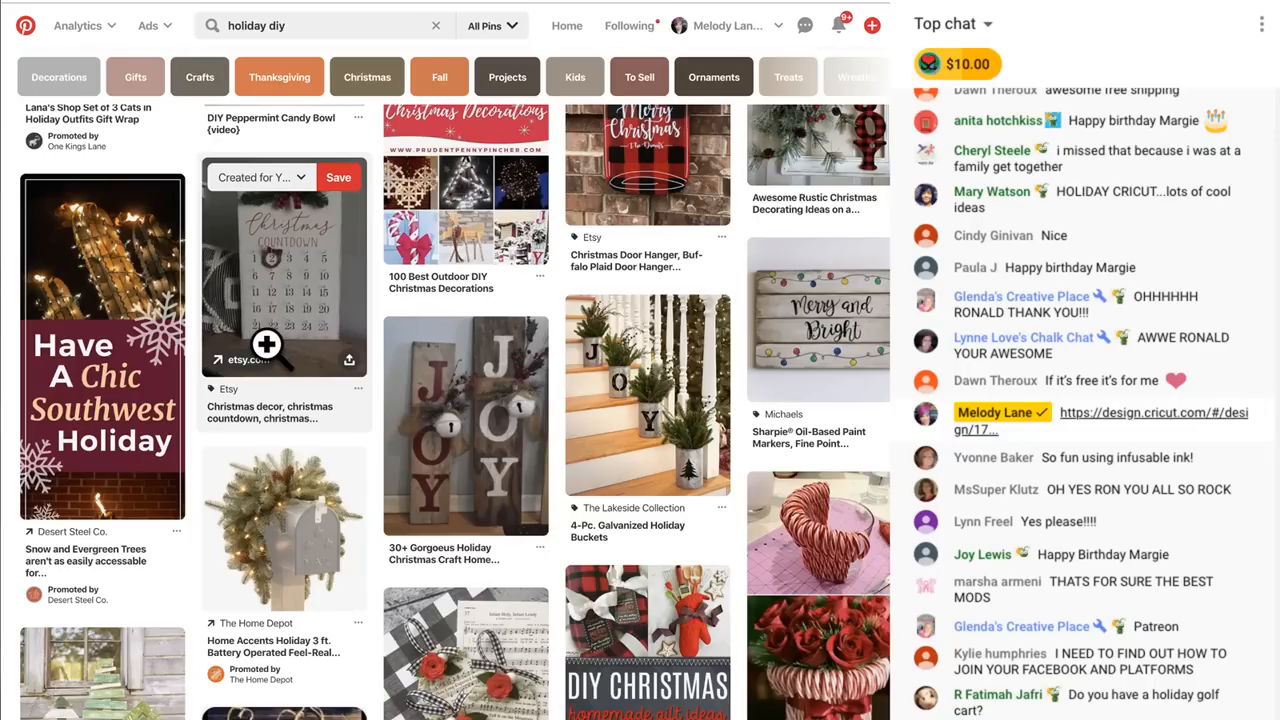
pyautogui.moveTo(329, 334)
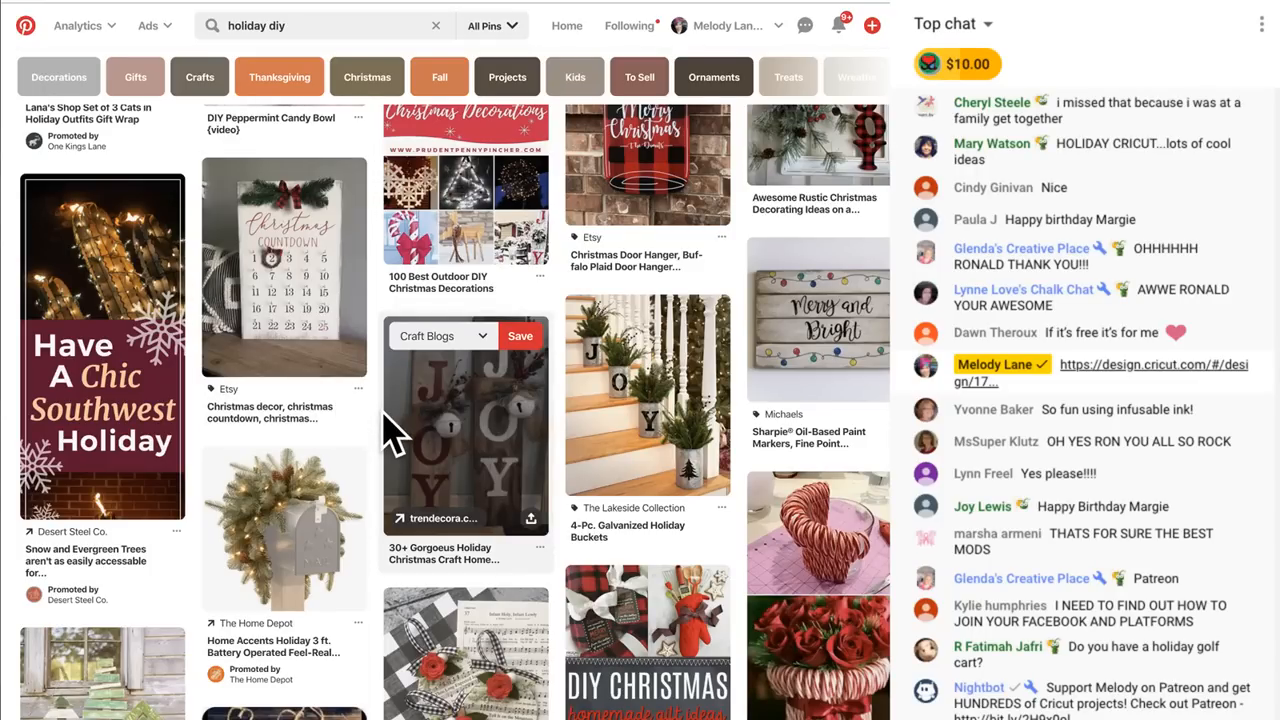
pyautogui.scroll(-1, 390, 430)
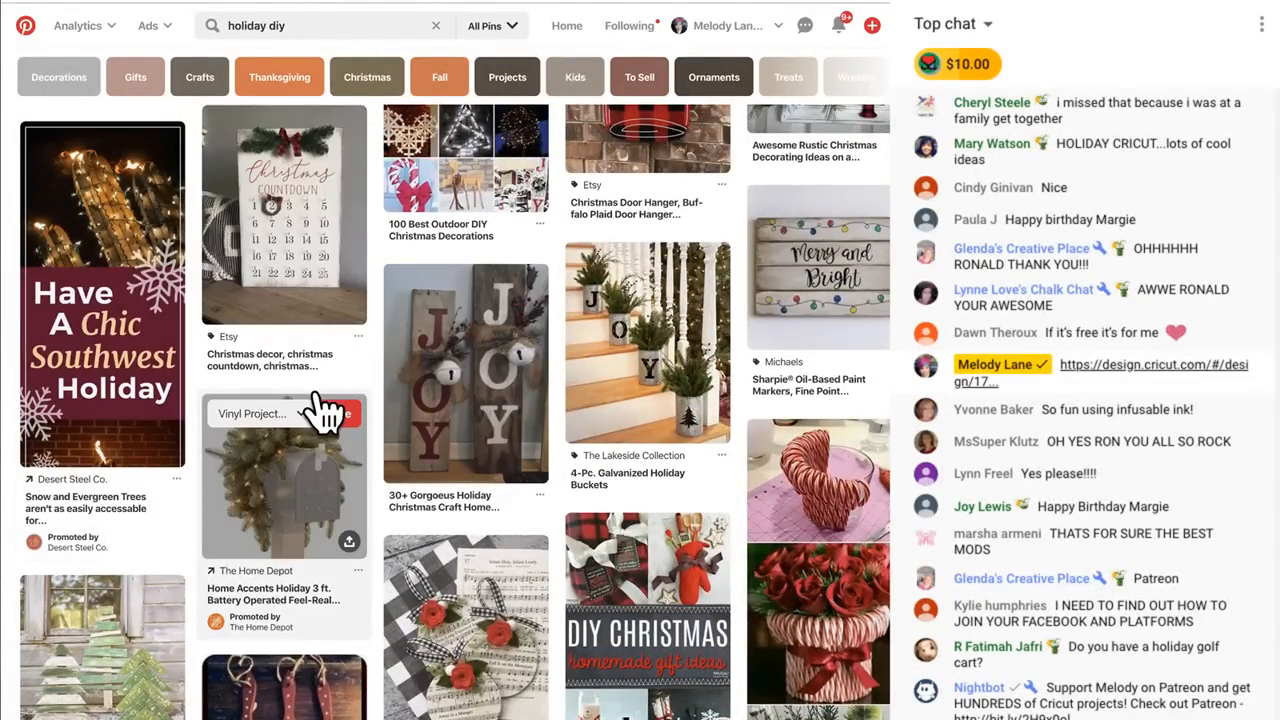
pyautogui.scroll(-3, 320, 410)
pyautogui.scroll(-4, 320, 410)
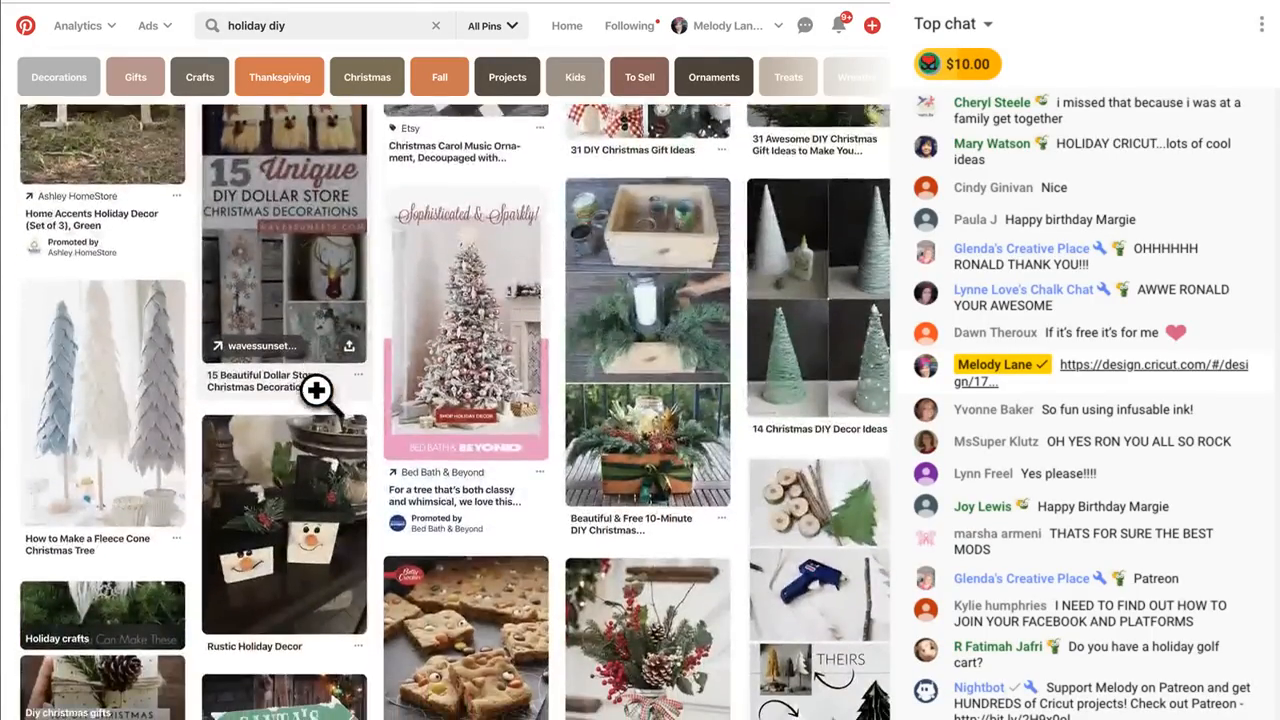
pyautogui.scroll(-4, 320, 398)
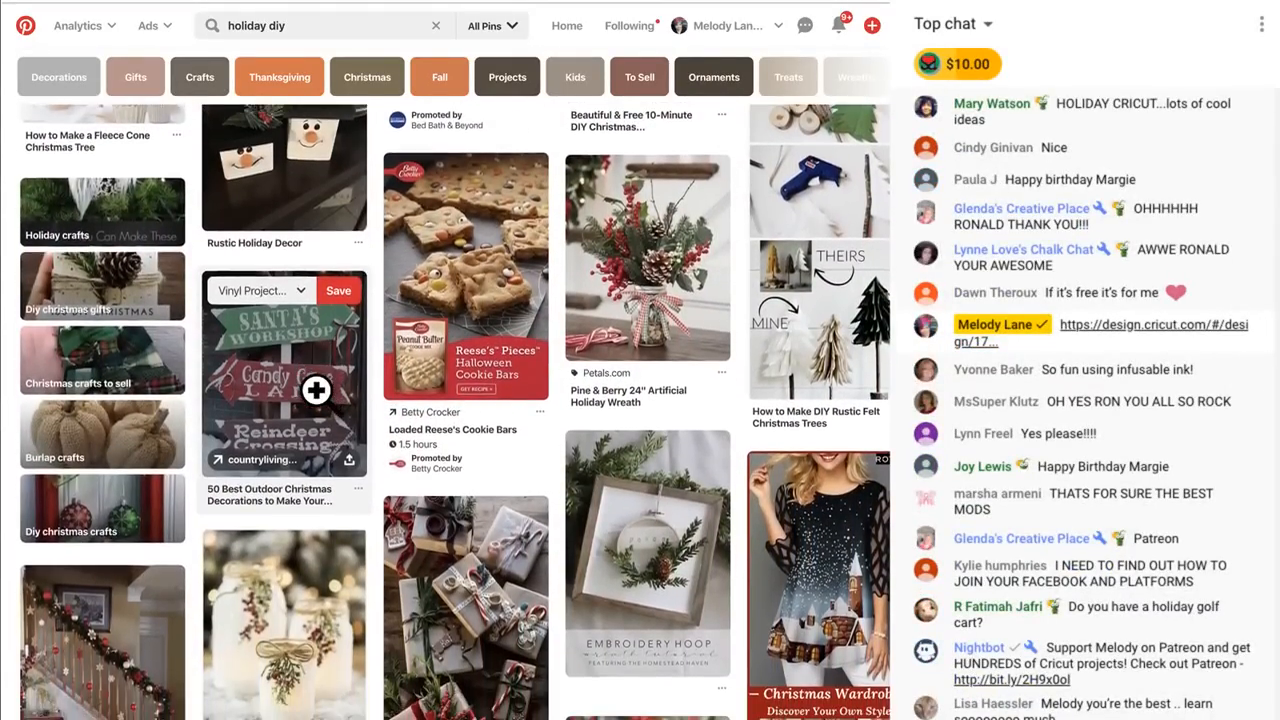
pyautogui.scroll(-1, 316, 390)
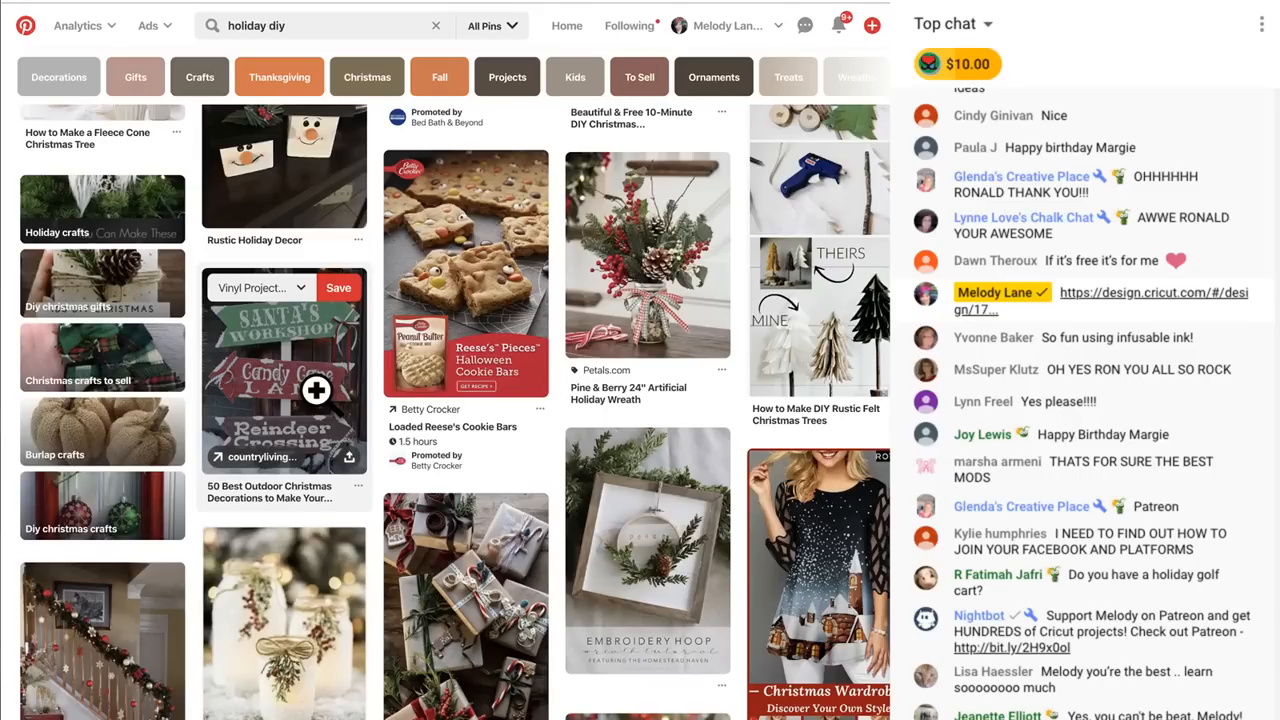
pyautogui.scroll(-1, 316, 390)
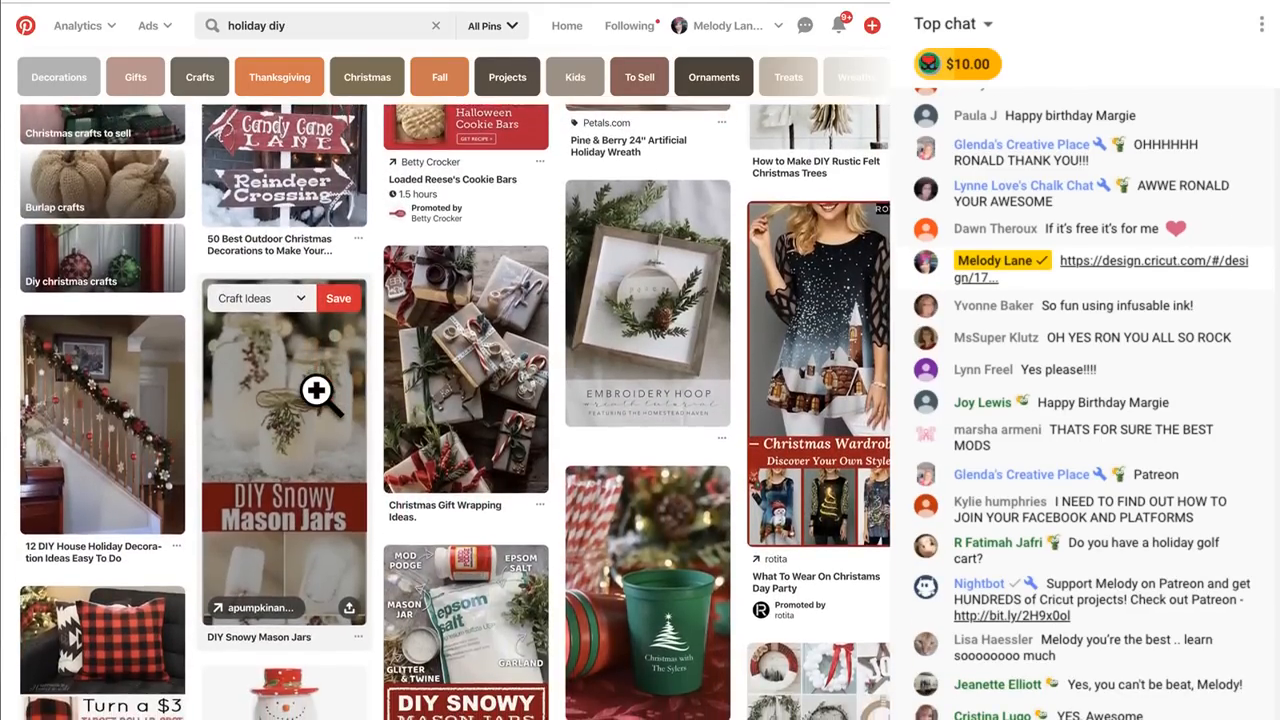
pyautogui.scroll(-3, 316, 390)
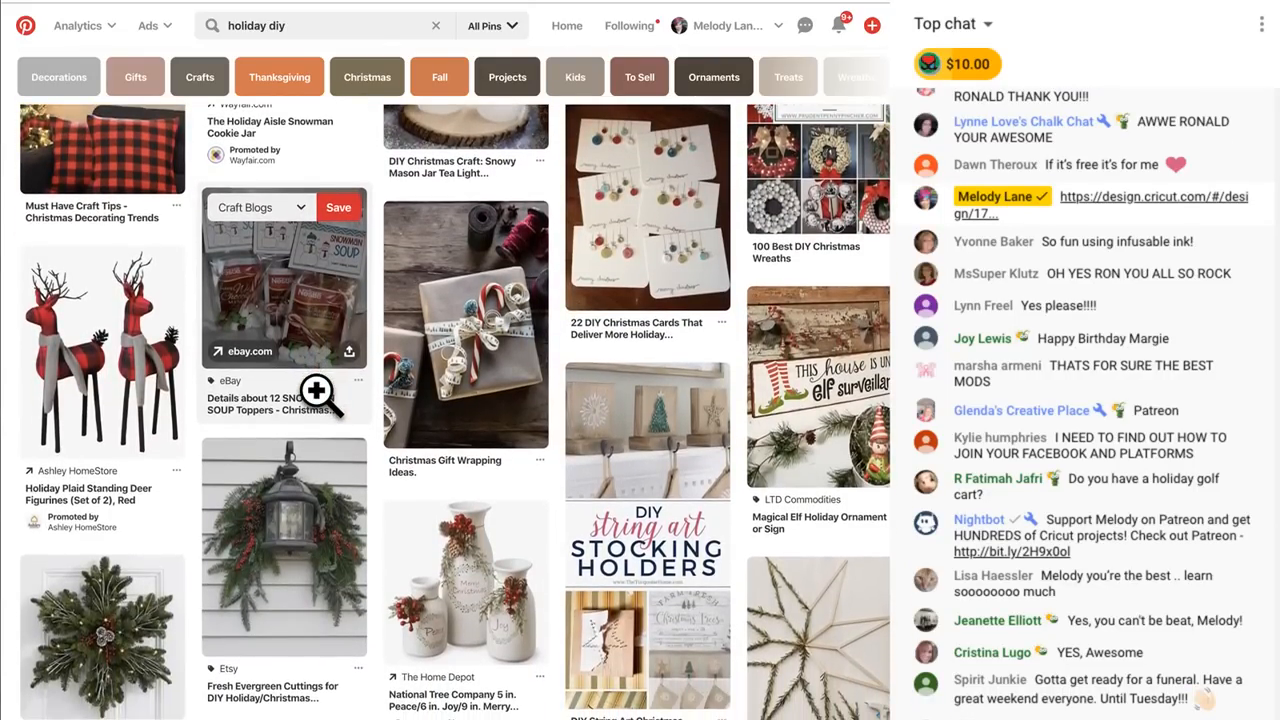
pyautogui.scroll(-1, 318, 397)
pyautogui.scroll(-1, 318, 392)
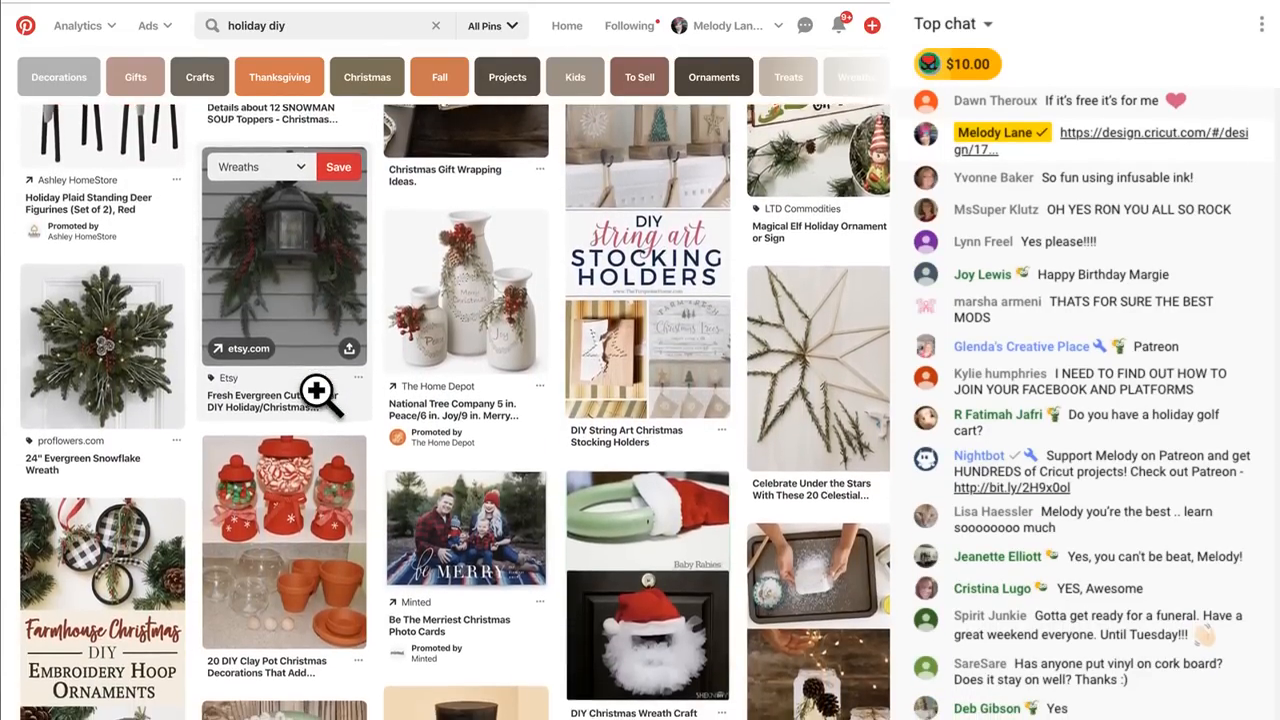
pyautogui.scroll(-1, 316, 390)
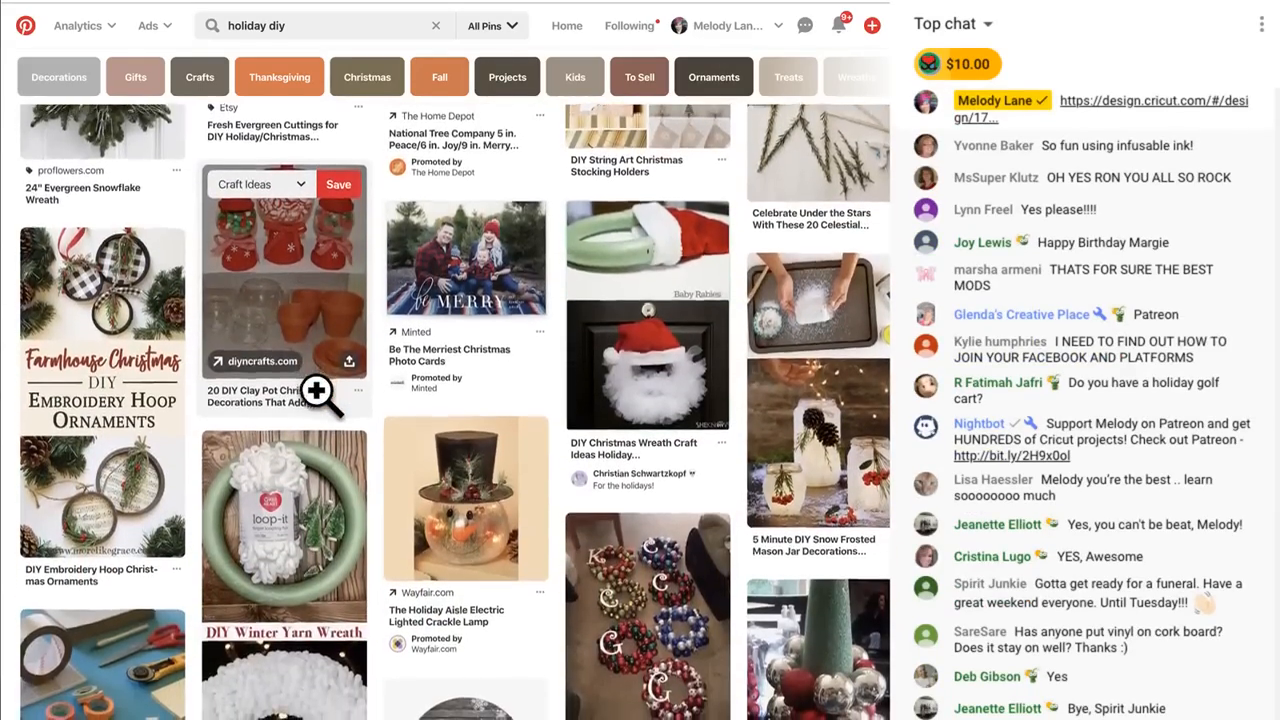
pyautogui.scroll(-3, 316, 390)
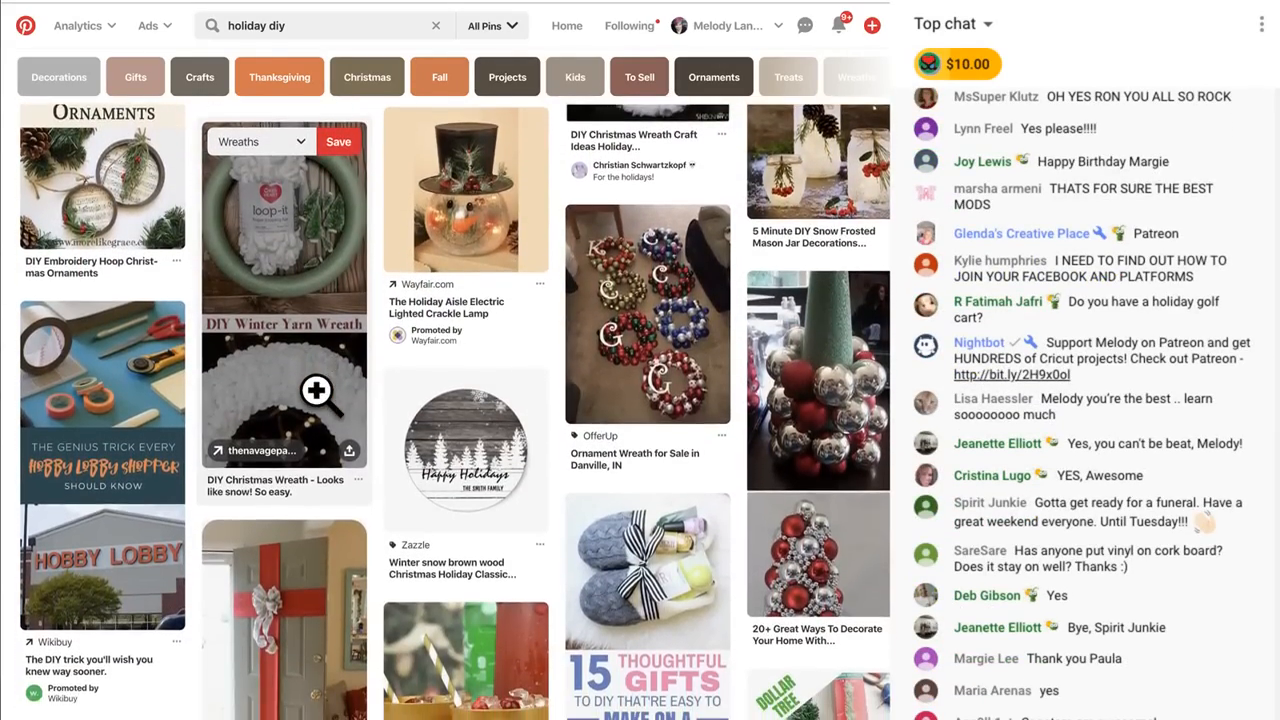
pyautogui.scroll(-2, 316, 390)
pyautogui.scroll(-2, 316, 390)
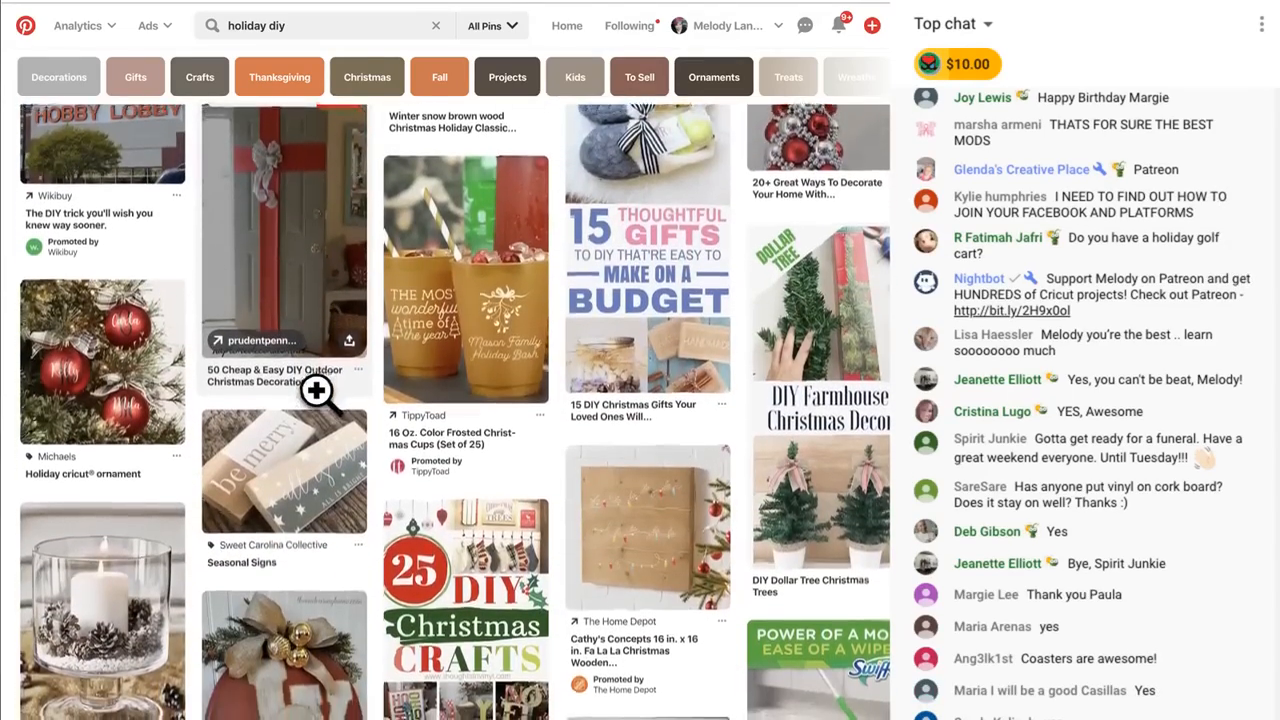
pyautogui.scroll(-5, 316, 390)
# Go back up through the holiday pins to the Christmas countdown calendar idea
pyautogui.scroll(5, 316, 390)
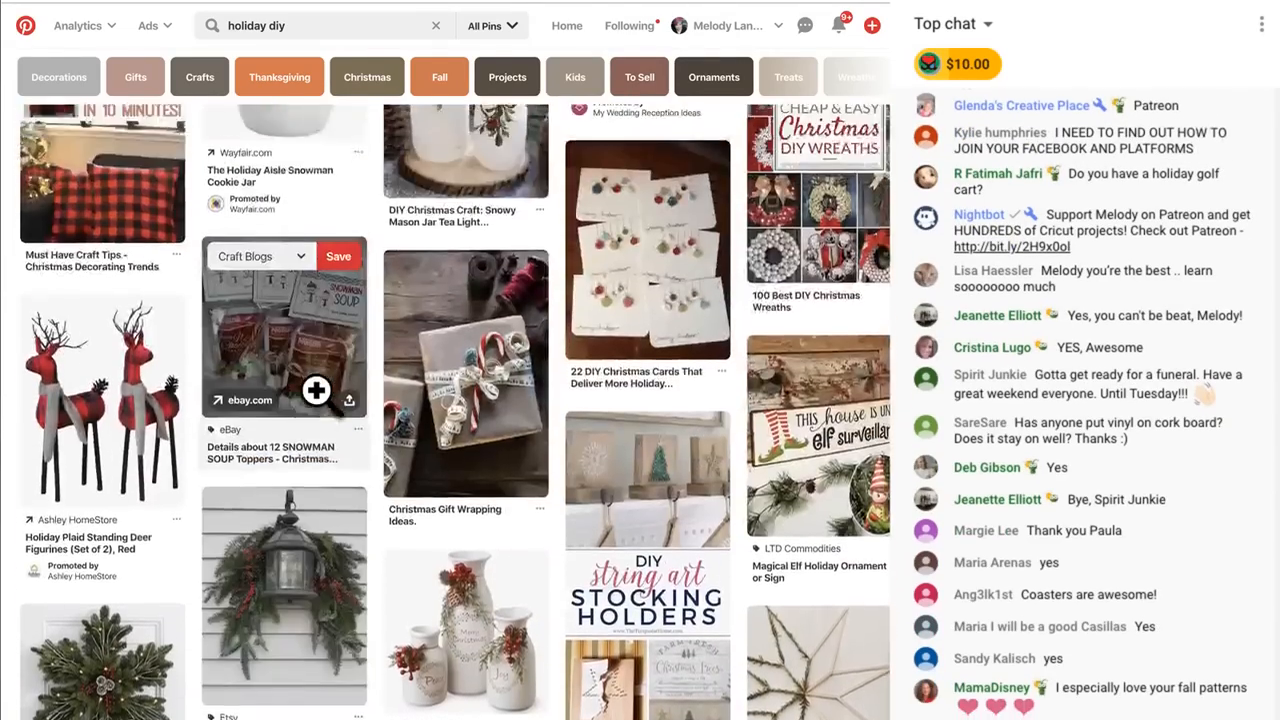
pyautogui.scroll(2, 316, 390)
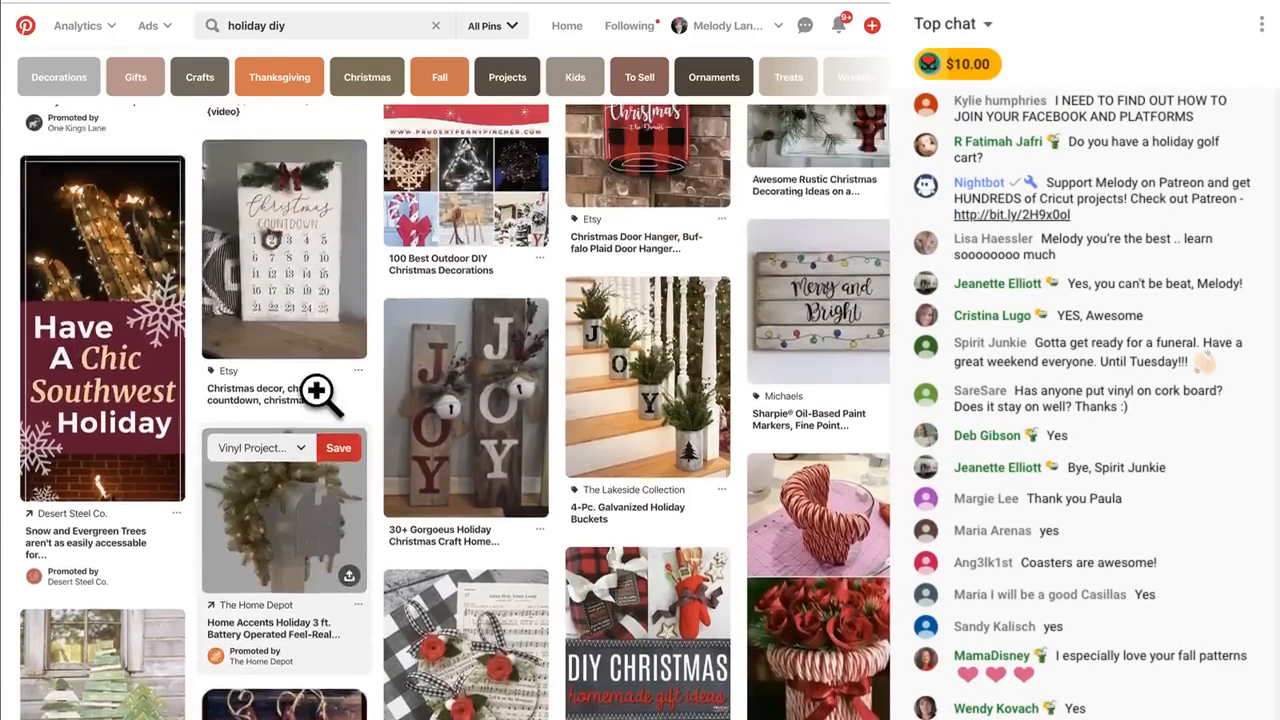
pyautogui.scroll(2, 316, 390)
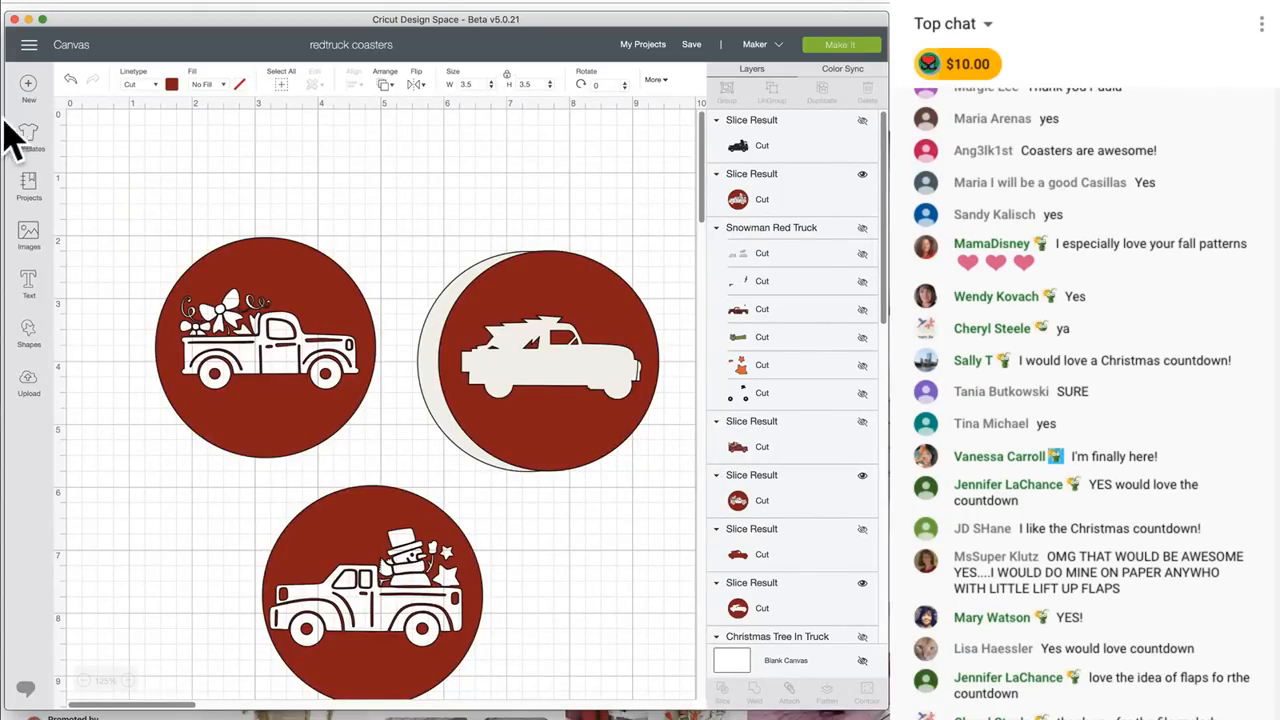
# Switch to Cricut Design Space, start a new blank project and search the image library for "christmas countdown"
pyautogui.click(28, 85)
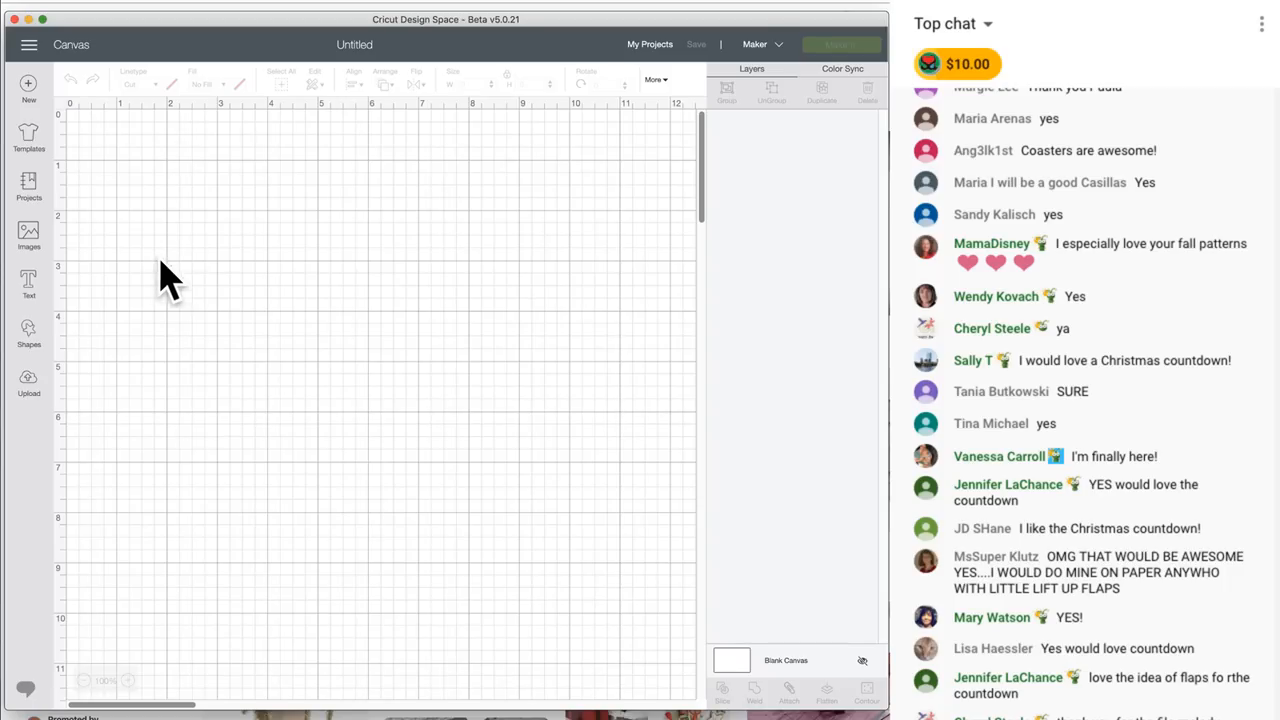
pyautogui.click(30, 240)
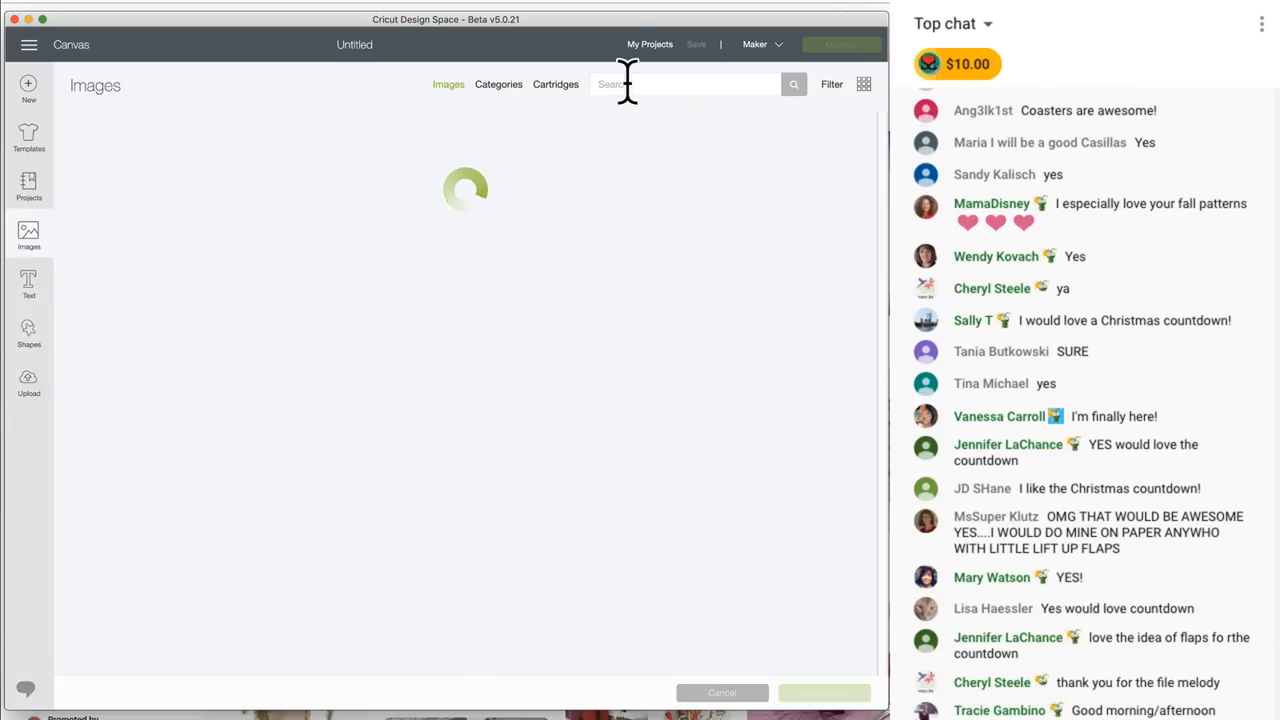
pyautogui.write('c')
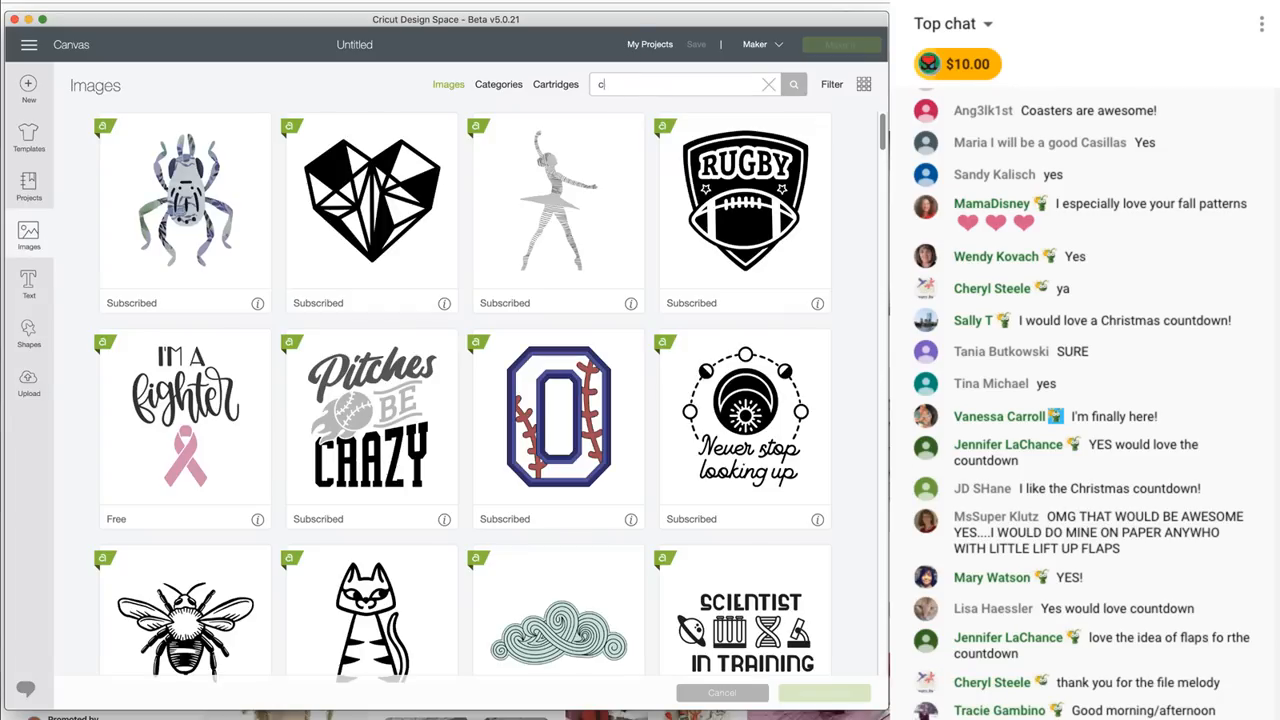
pyautogui.write('hristma')
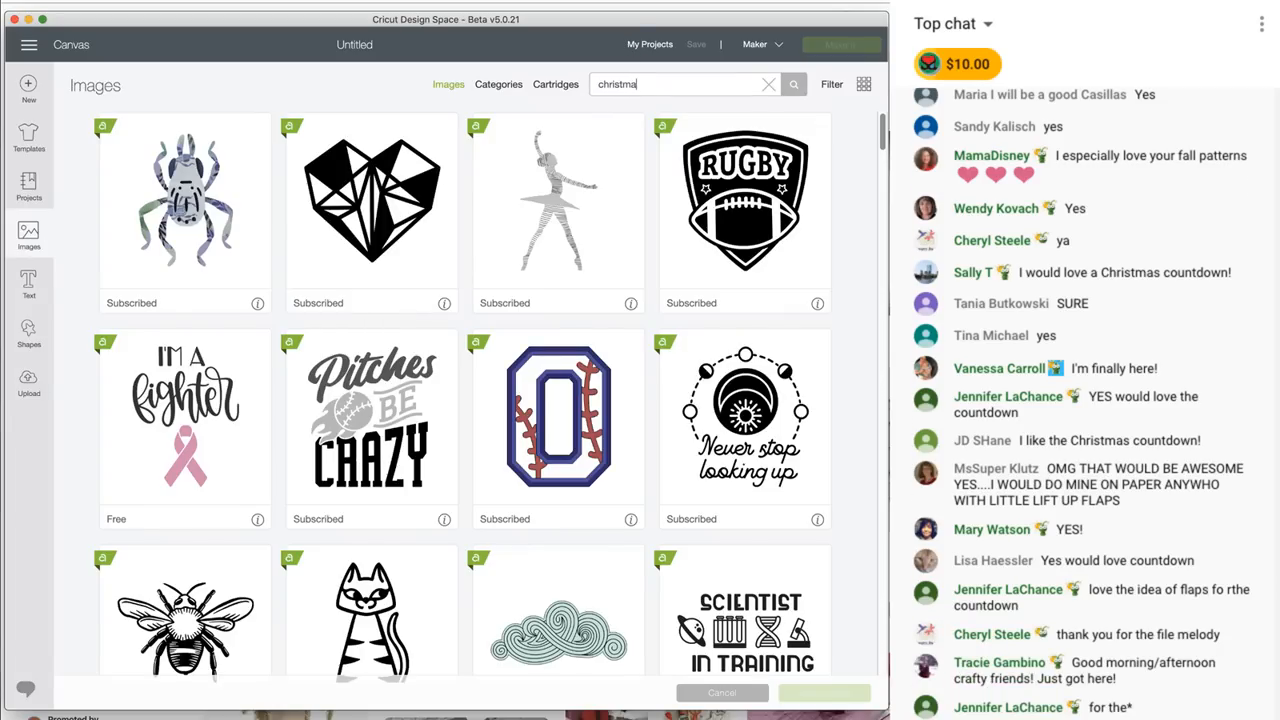
pyautogui.write('s count')
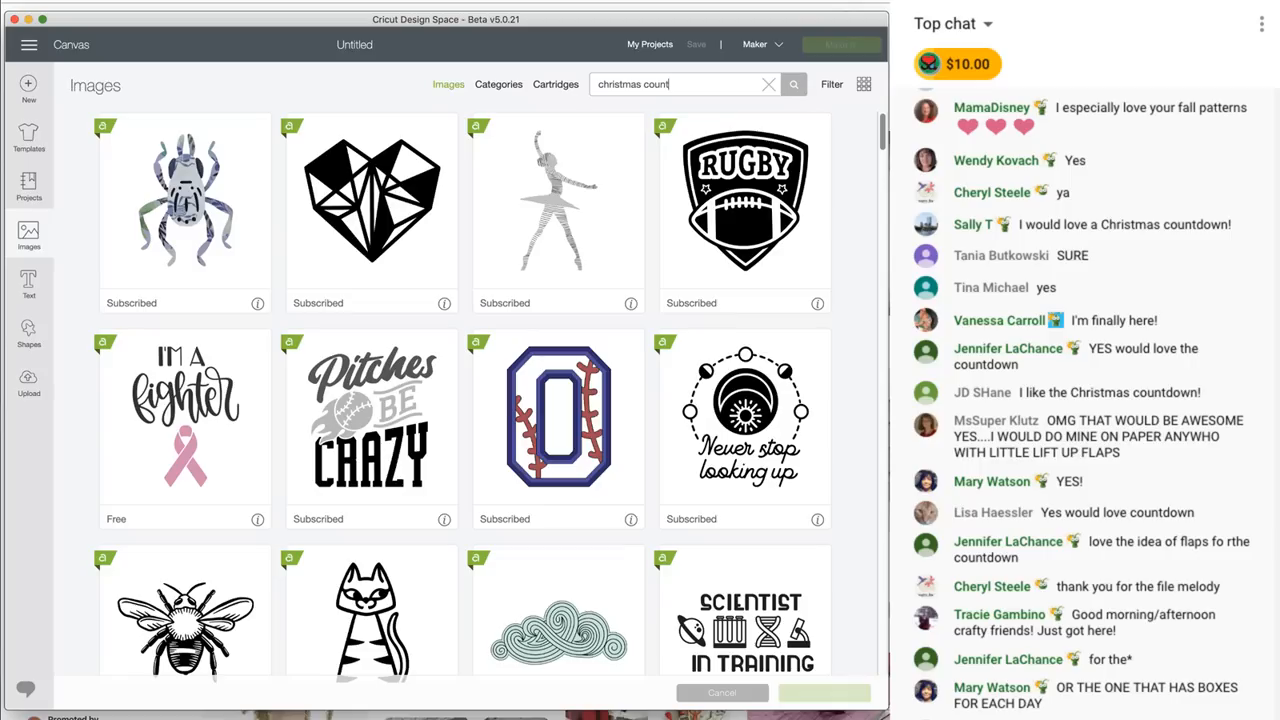
pyautogui.write('down')
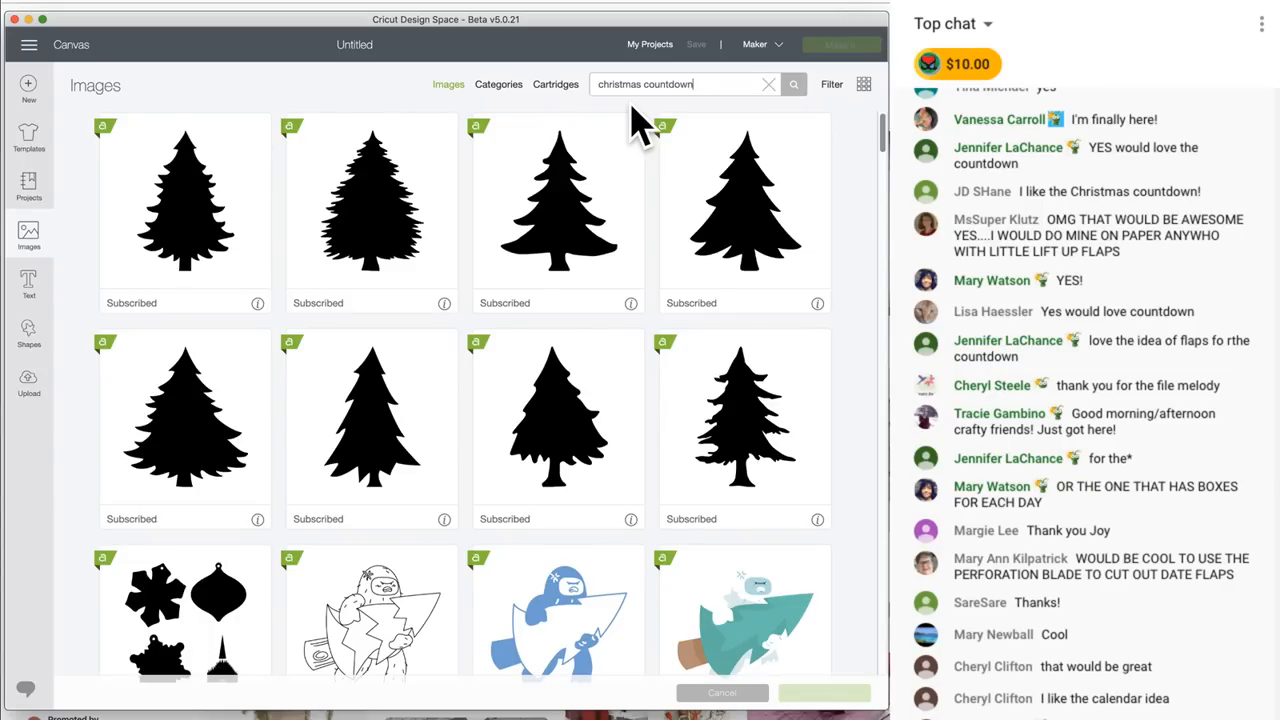
# Select the "Christmas love" lettering and the thin green garland border from the image results
pyautogui.scroll(-5, 603, 275)
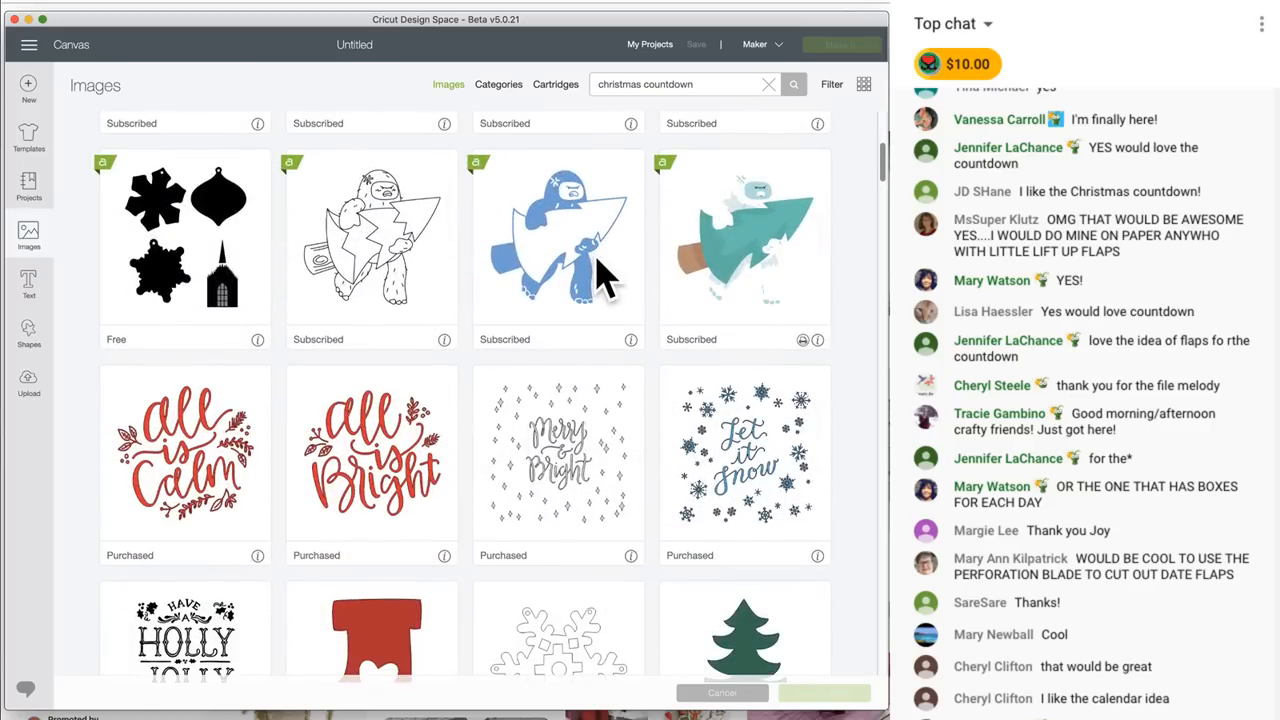
pyautogui.scroll(-6, 603, 275)
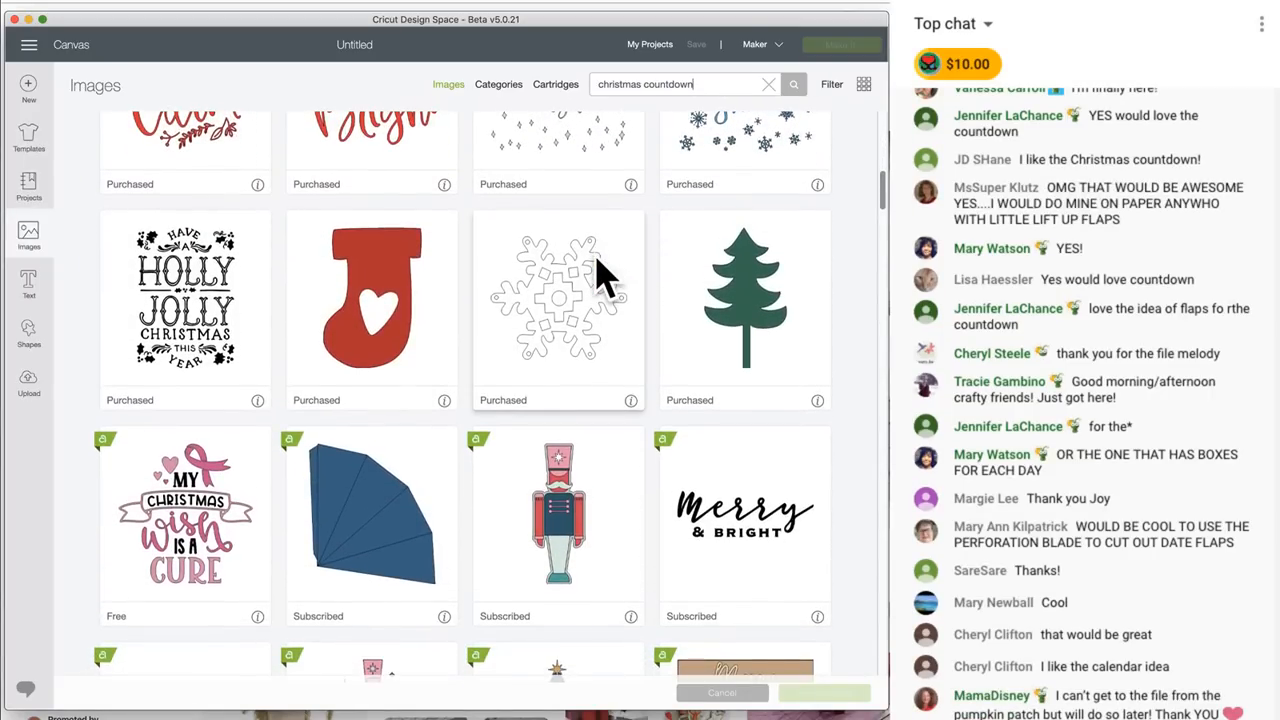
pyautogui.scroll(-1, 603, 275)
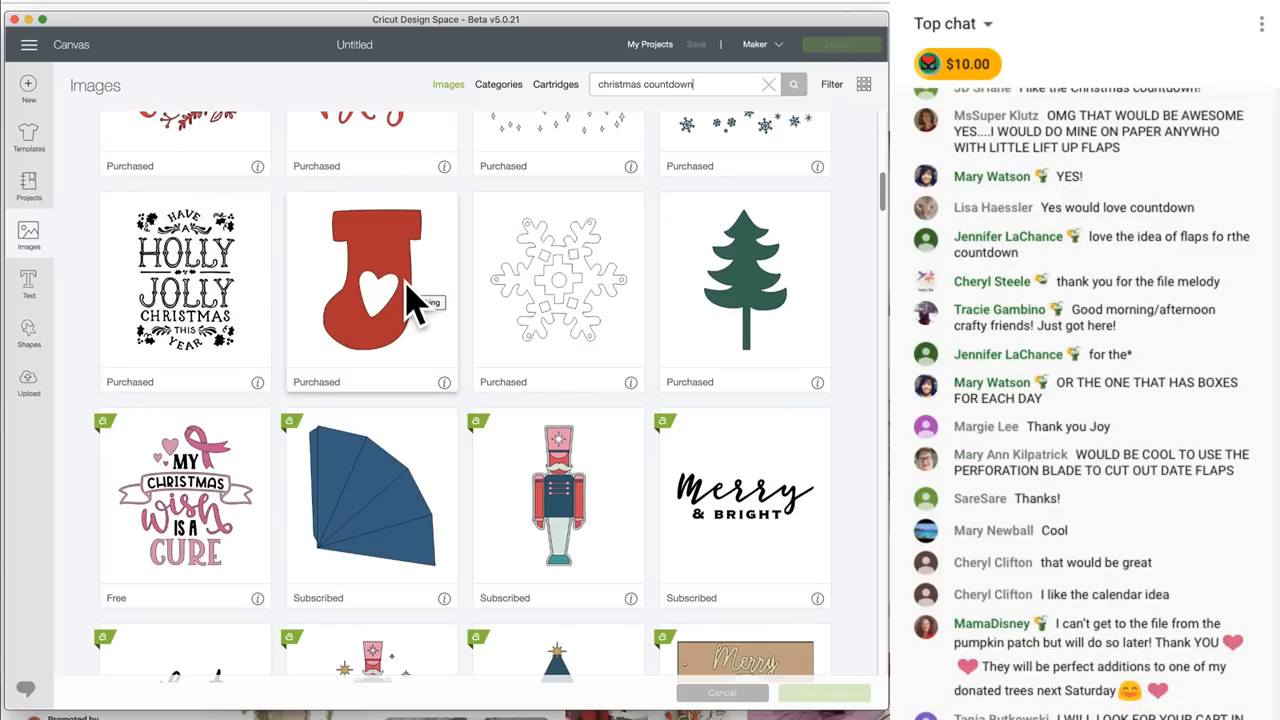
pyautogui.scroll(-3, 466, 309)
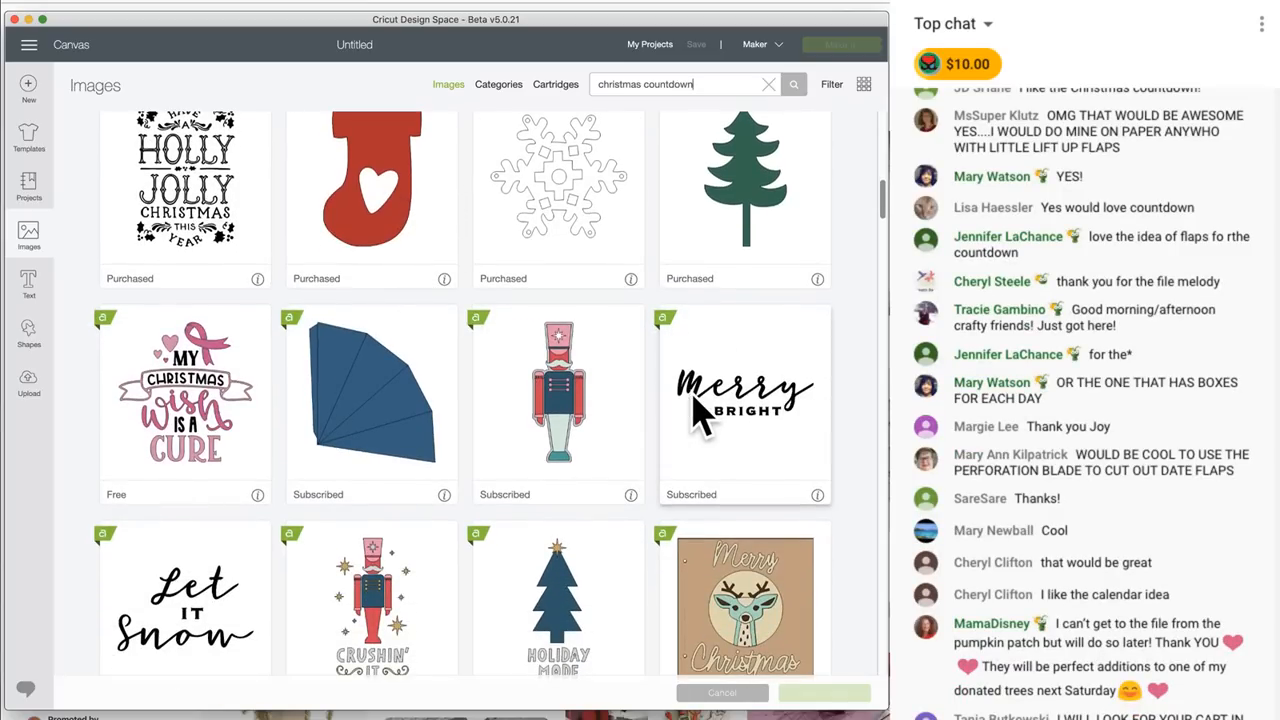
pyautogui.scroll(-20, 697, 410)
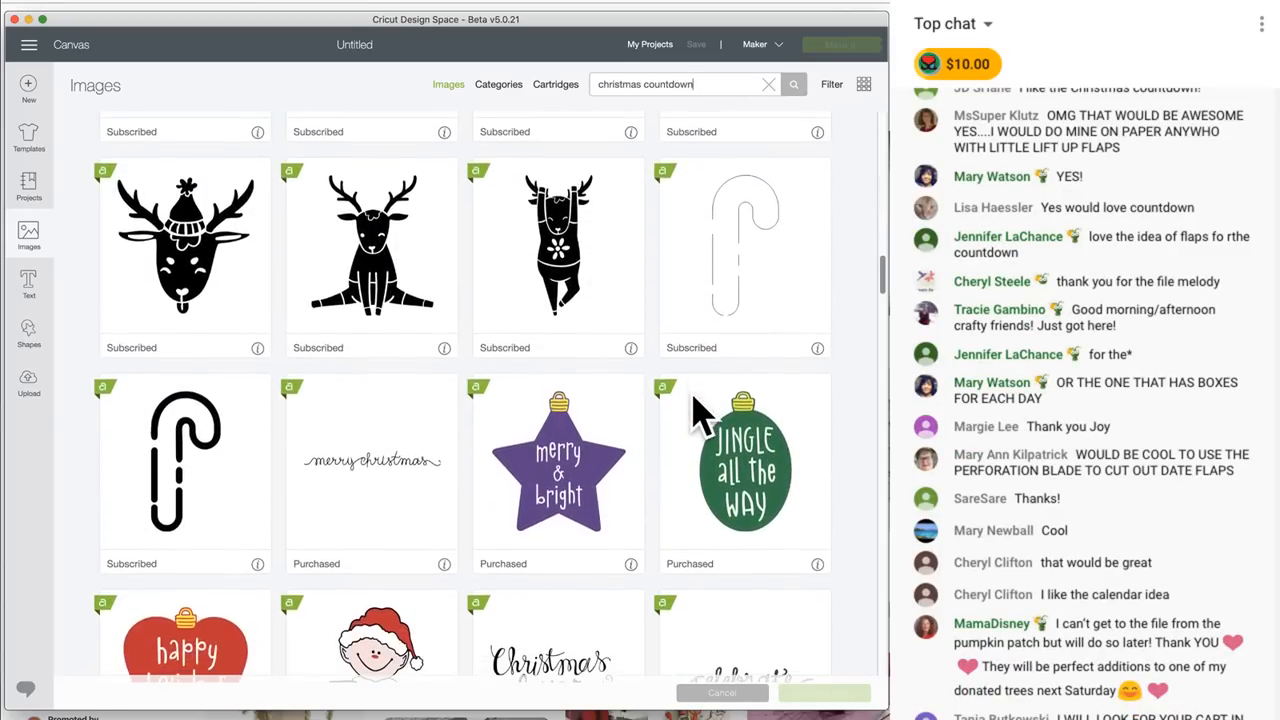
pyautogui.scroll(-10, 697, 410)
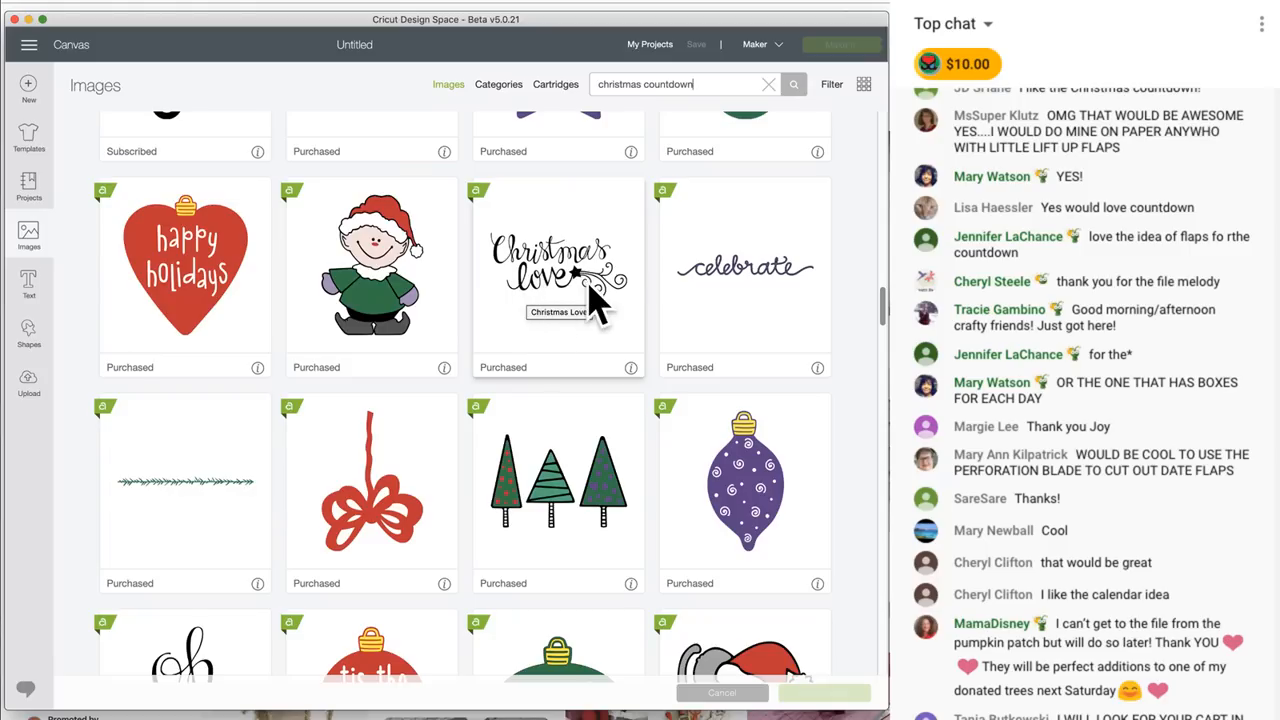
pyautogui.click(548, 308)
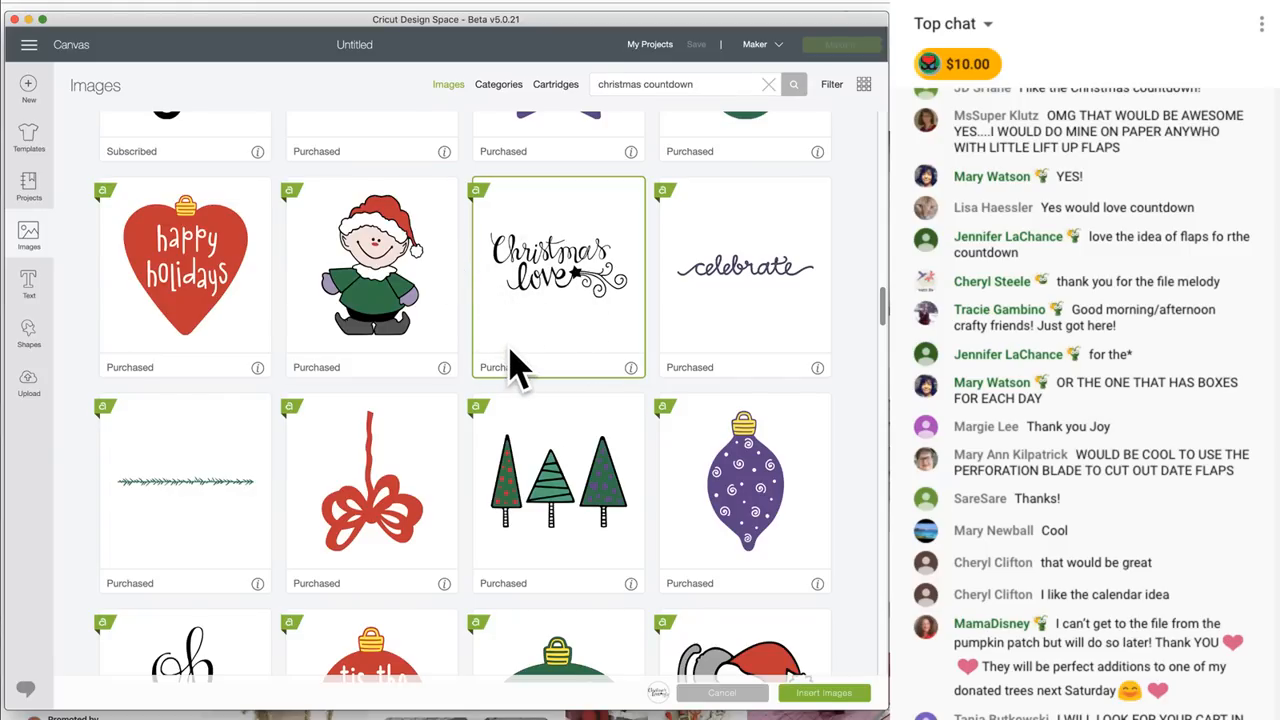
pyautogui.scroll(-3, 515, 365)
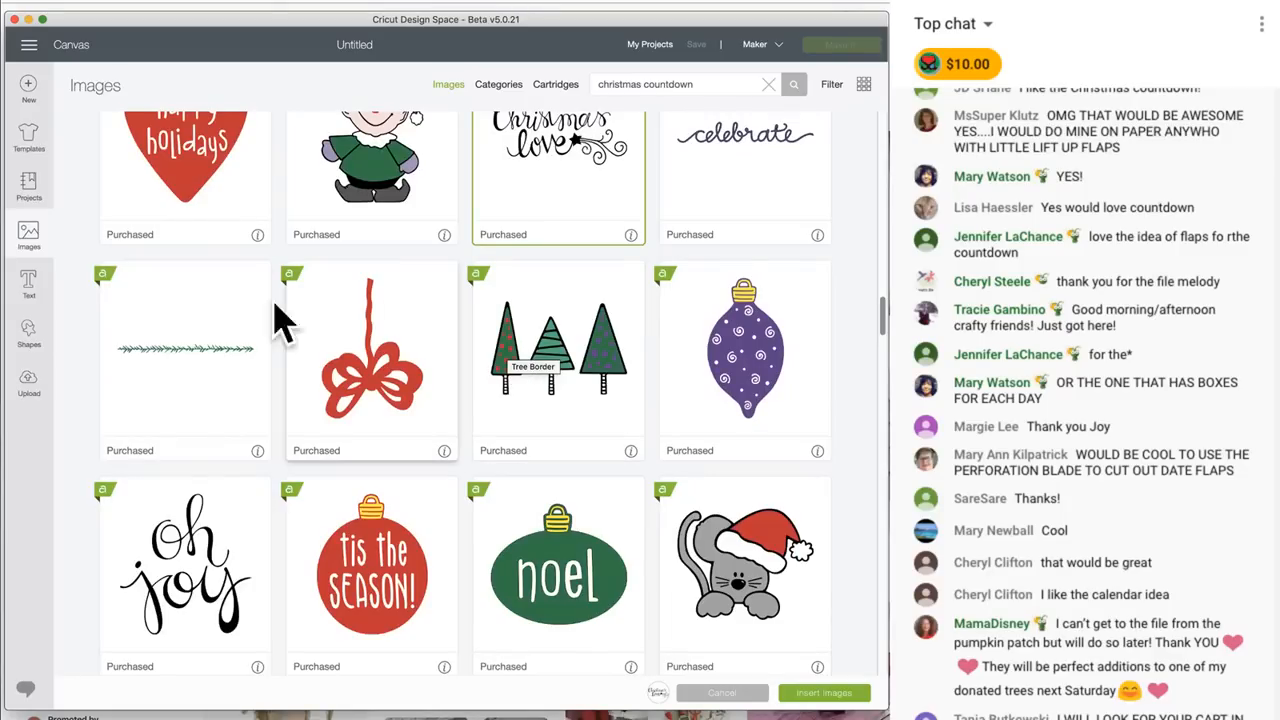
pyautogui.click(185, 355)
# Look through the remaining "christmas countdown" image results for more designs suited to the countdown
pyautogui.scroll(-6, 491, 429)
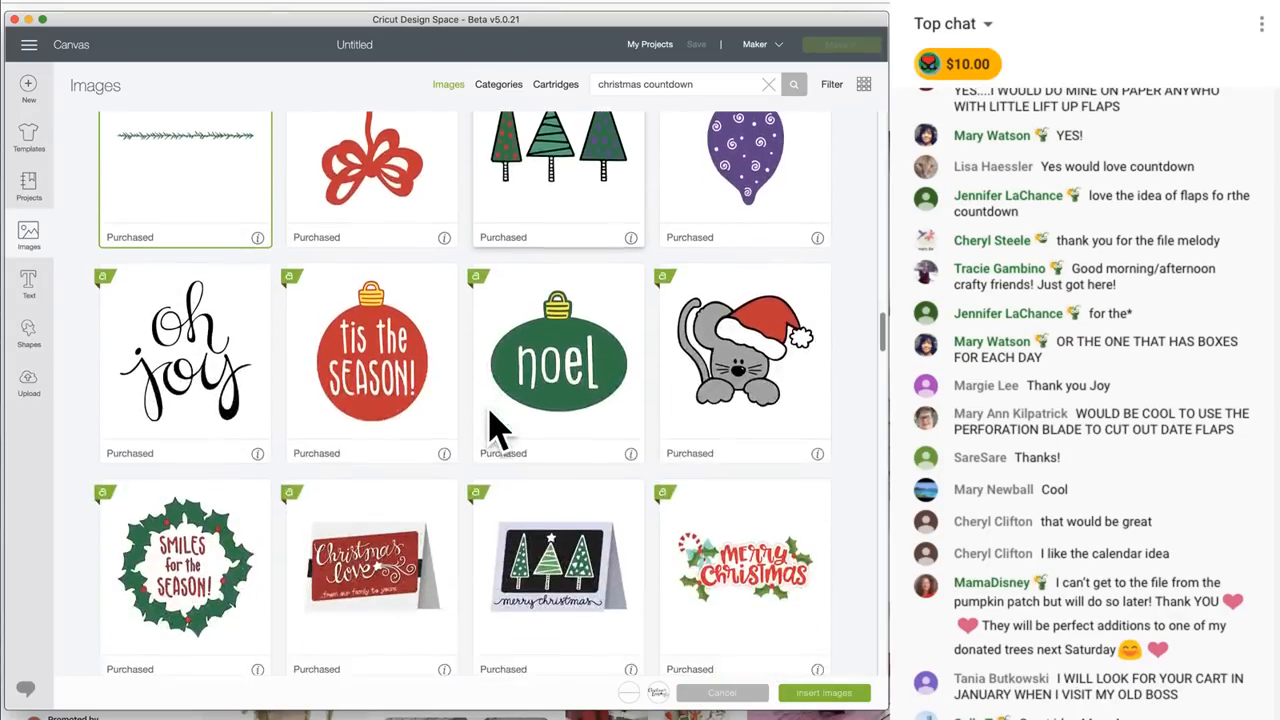
pyautogui.scroll(-7, 491, 429)
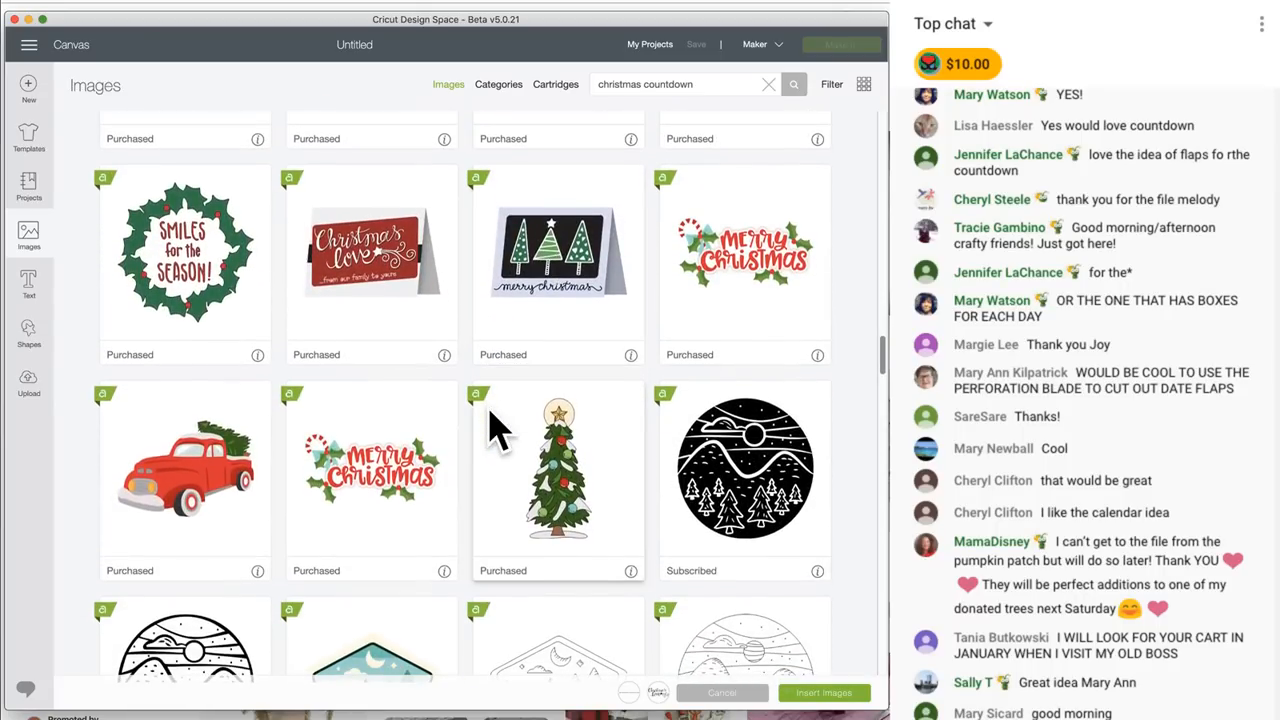
pyautogui.scroll(-4, 493, 430)
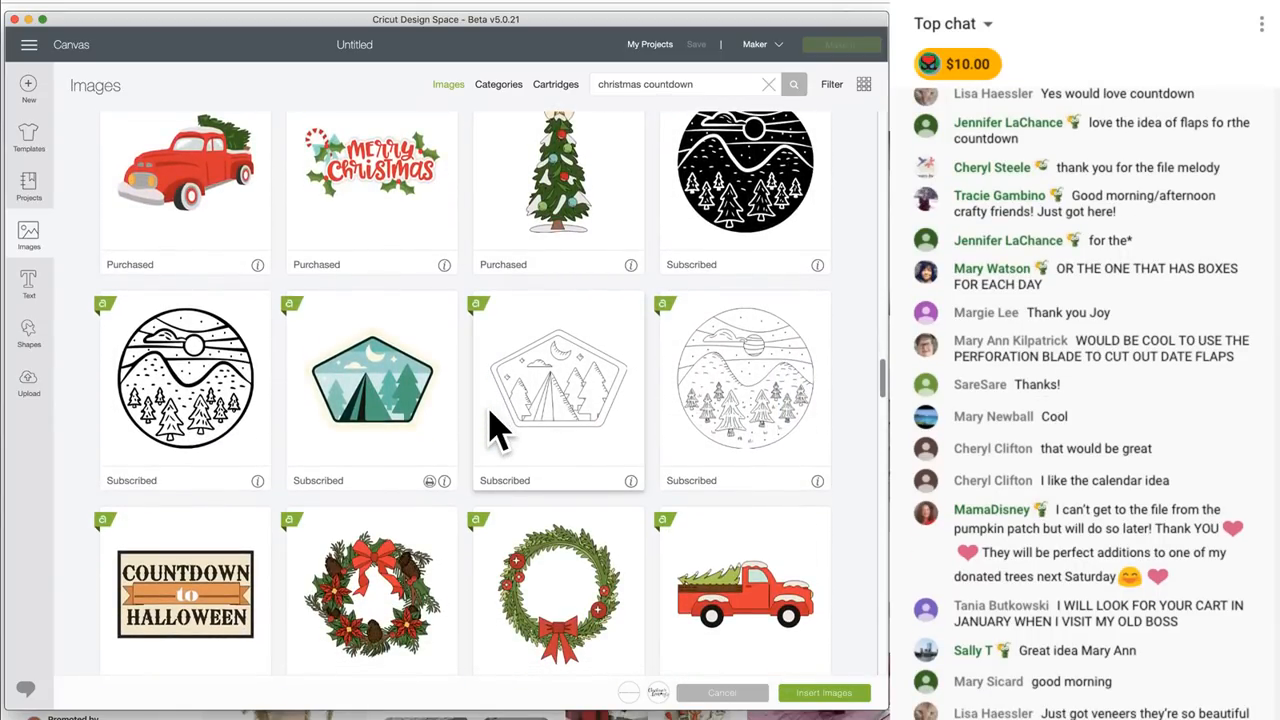
pyautogui.scroll(-5, 491, 429)
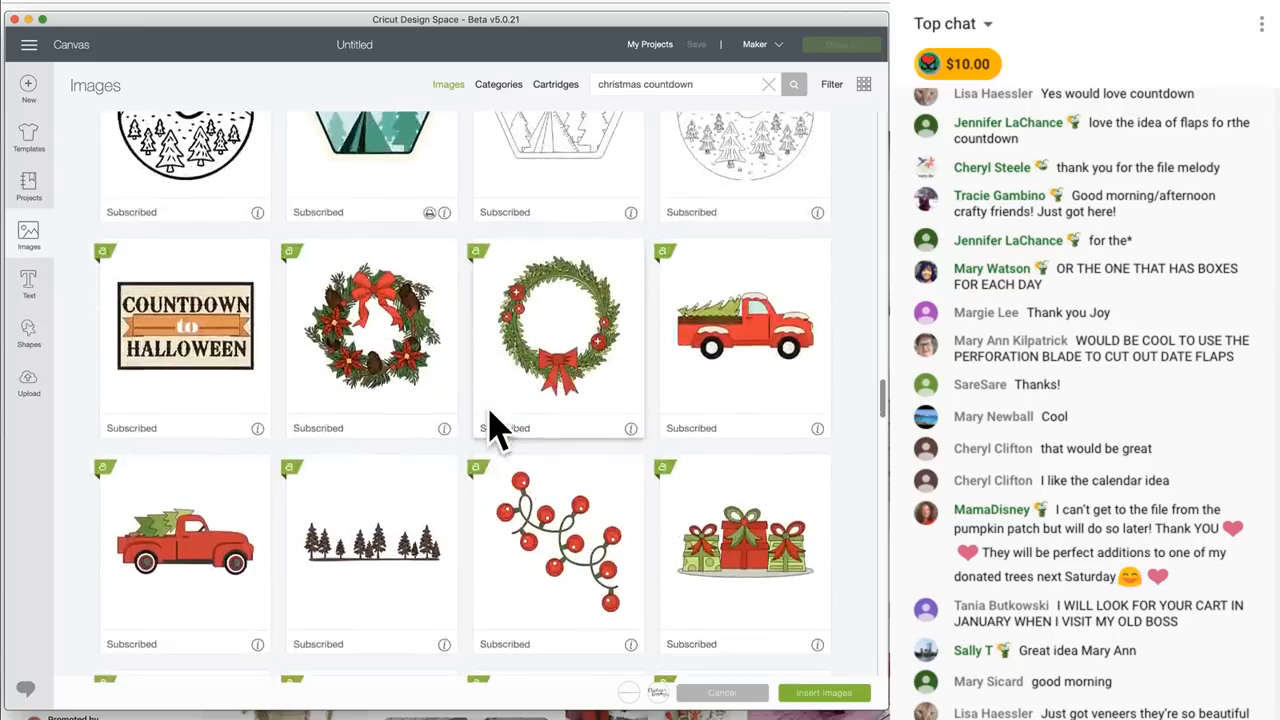
pyautogui.scroll(-3, 493, 428)
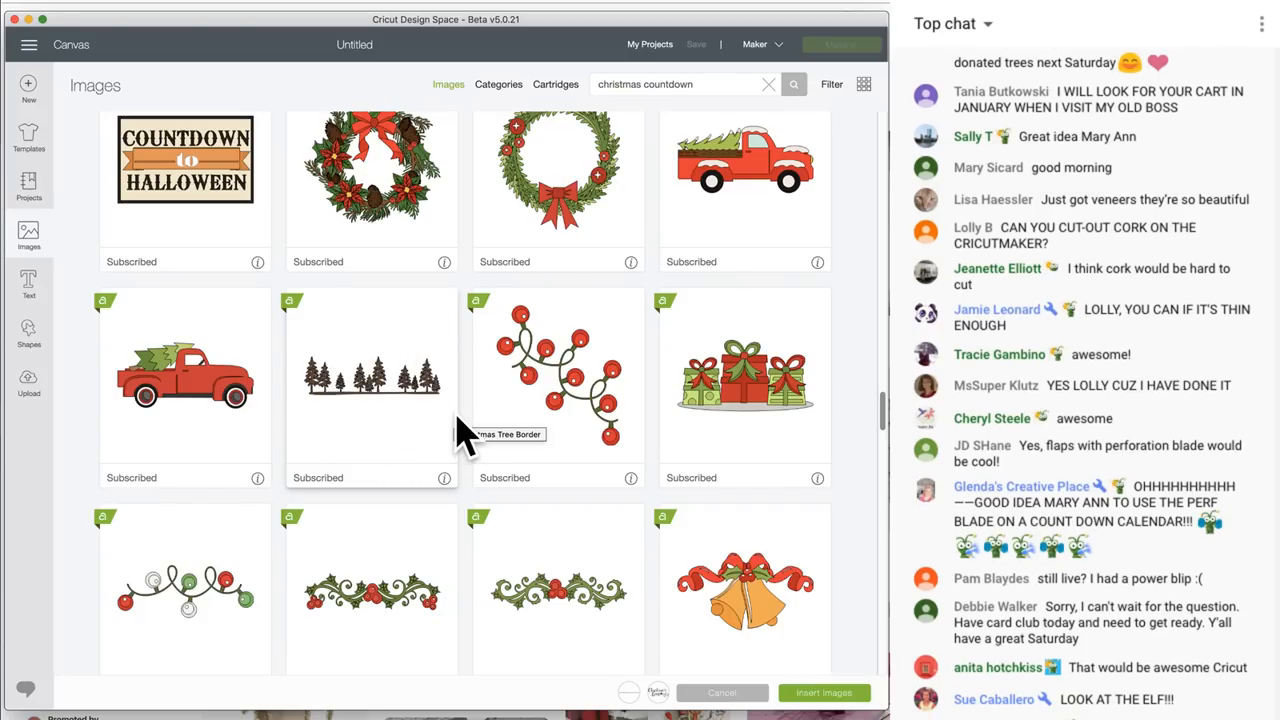
pyautogui.scroll(-10, 463, 435)
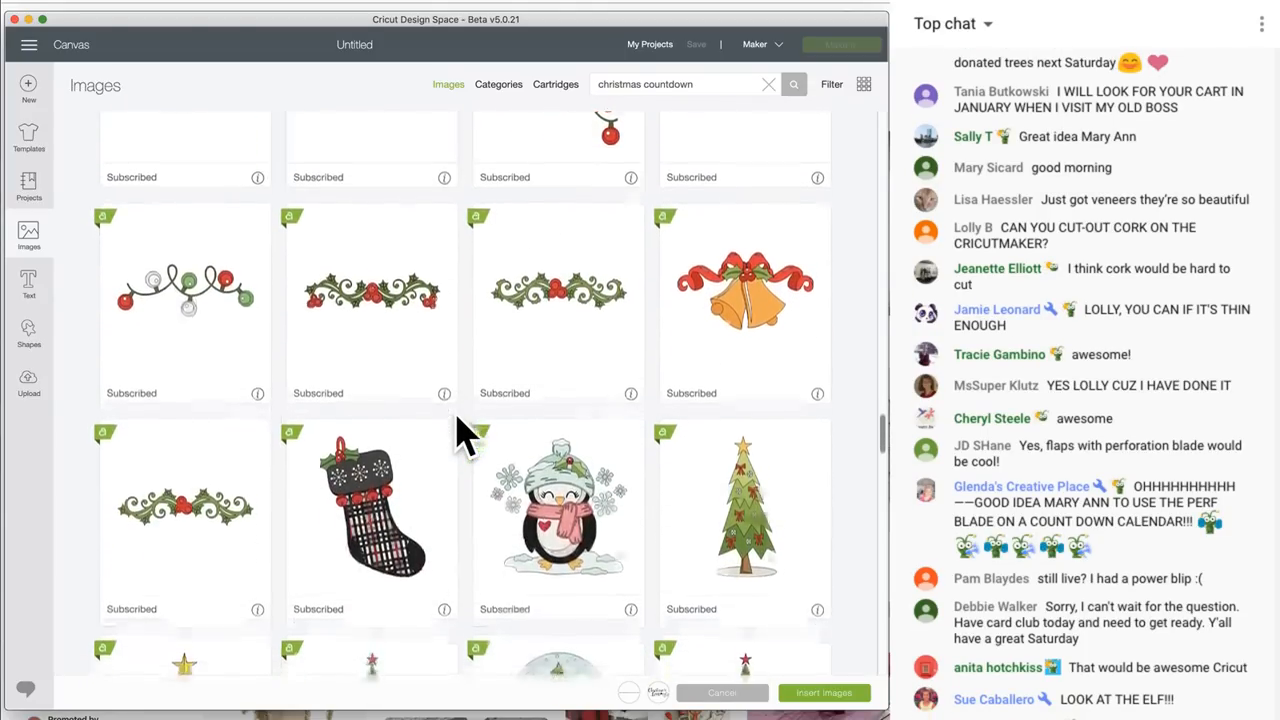
pyautogui.scroll(-15, 463, 435)
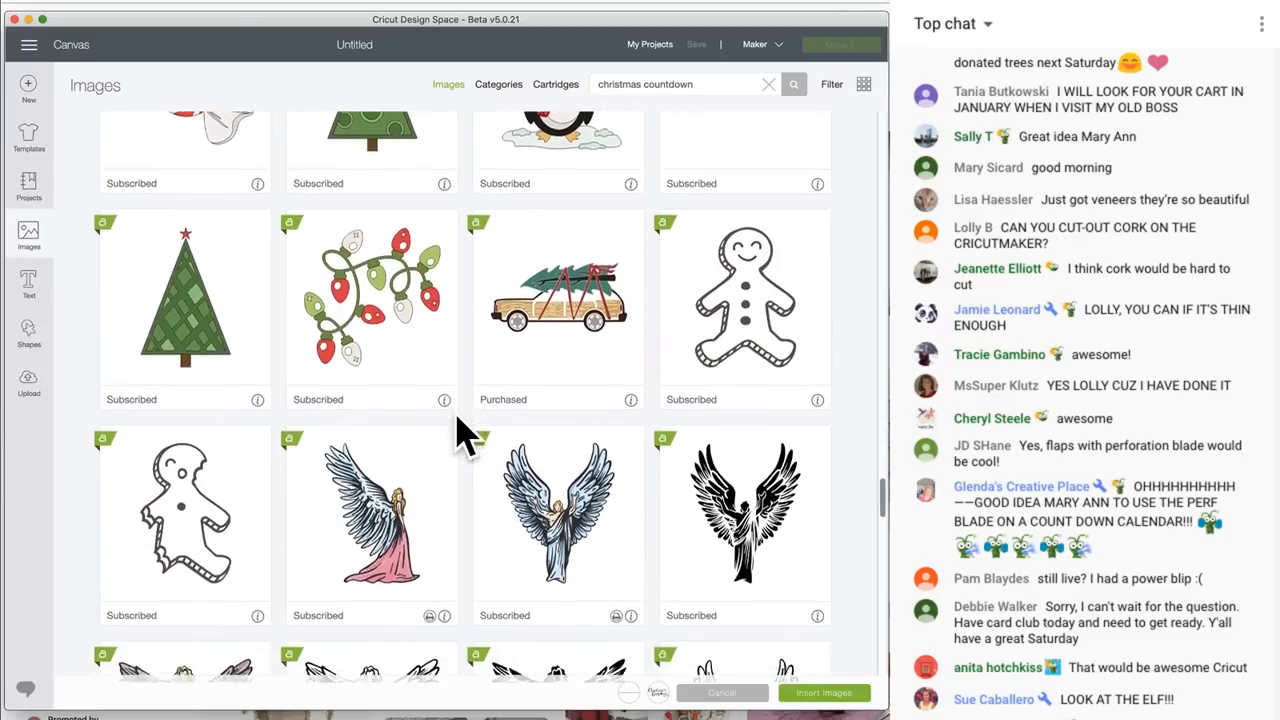
pyautogui.scroll(-14, 463, 435)
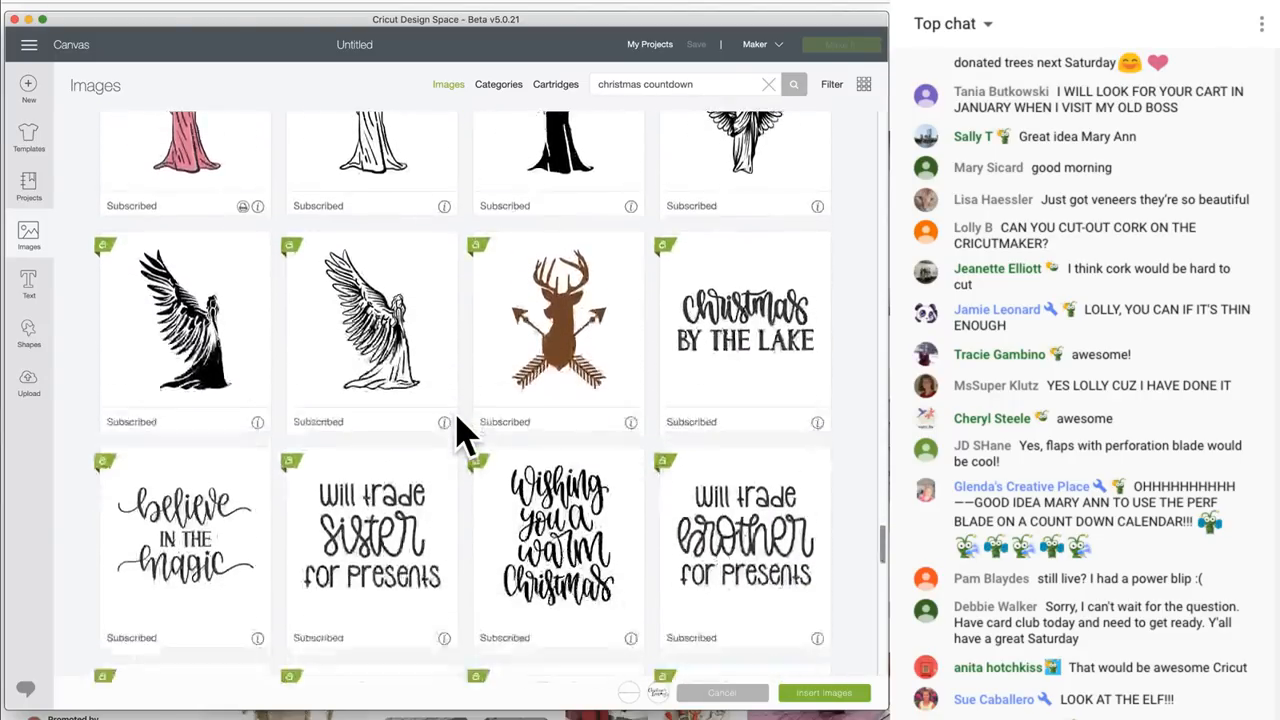
pyautogui.scroll(-14, 463, 435)
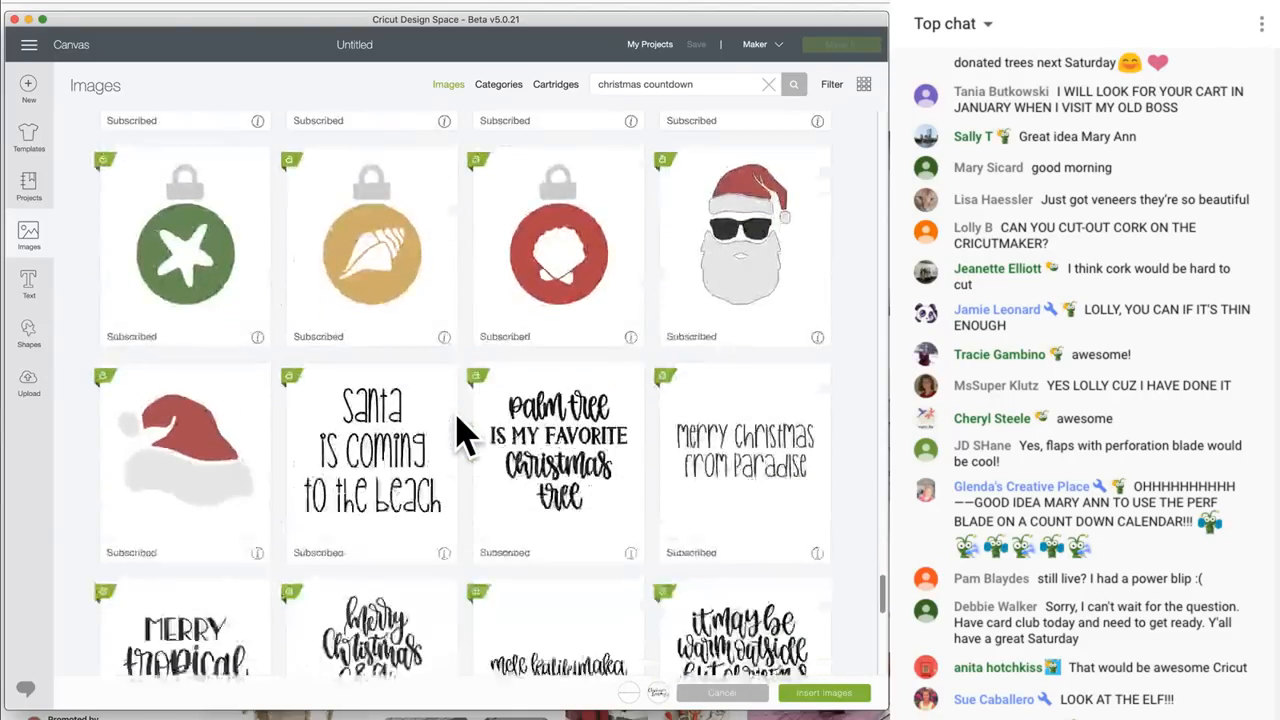
pyautogui.scroll(-10, 463, 435)
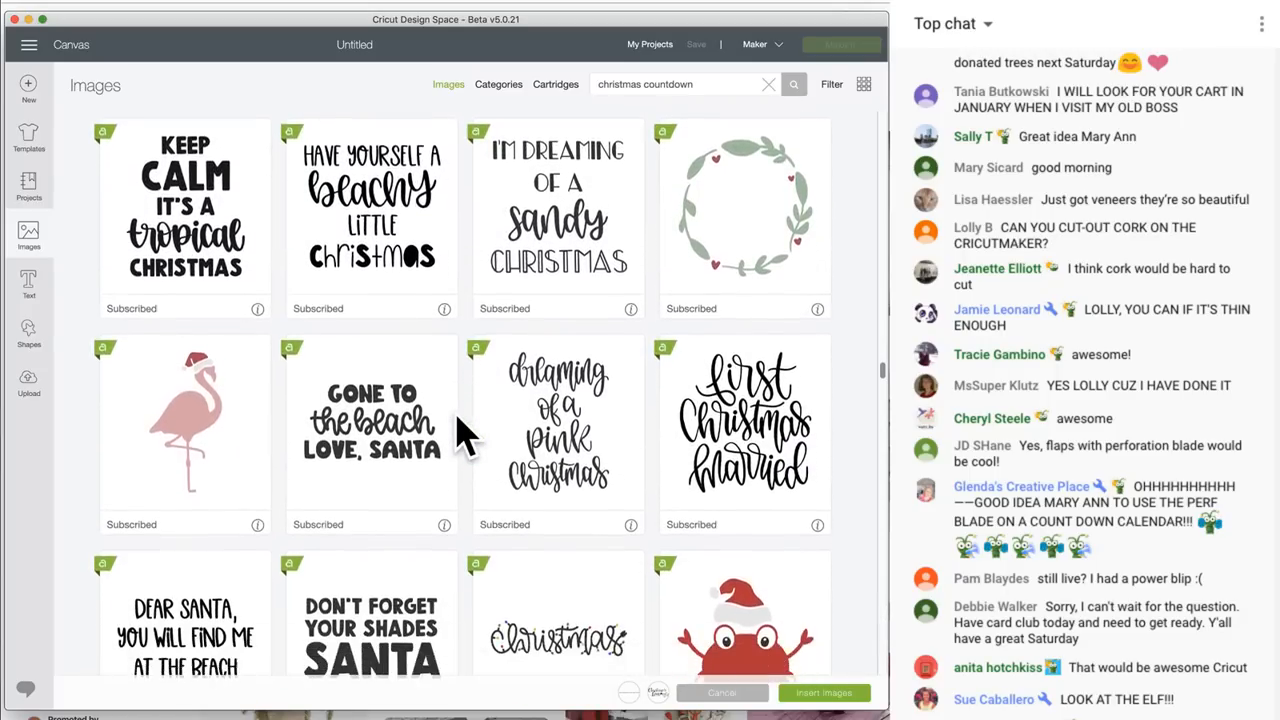
pyautogui.scroll(-12, 463, 435)
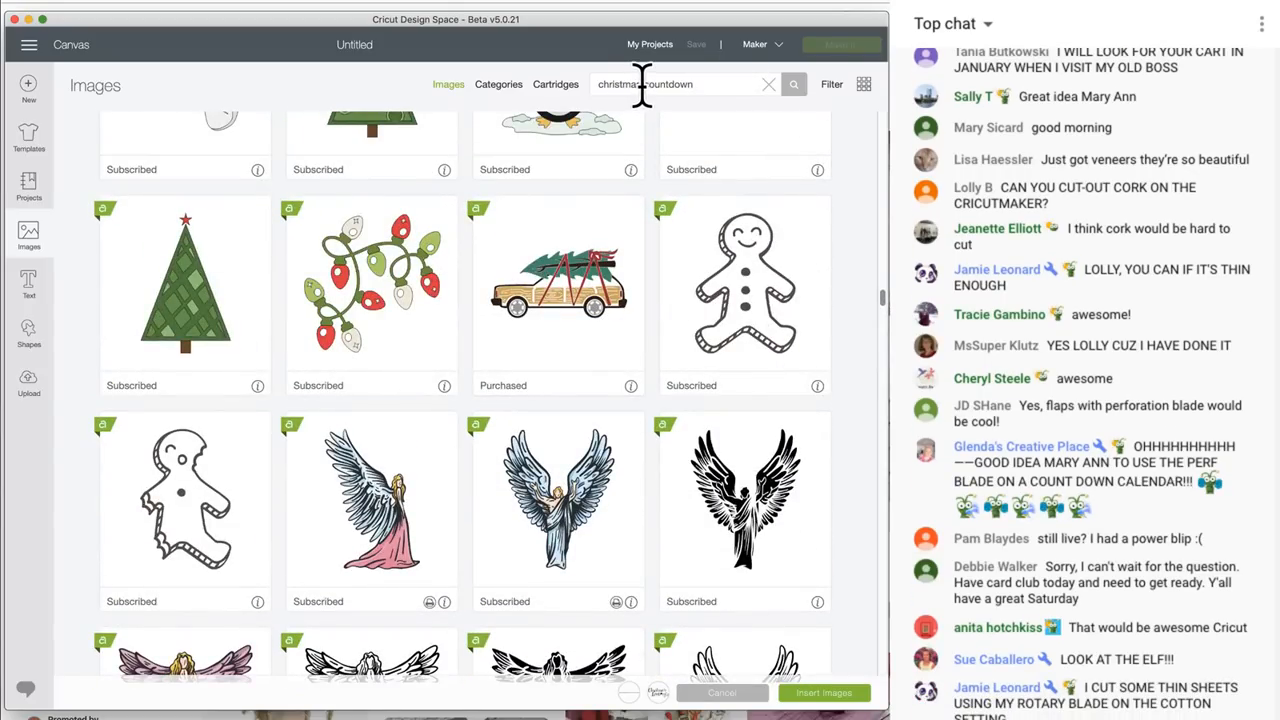
# Search the image library for just "countdown" and look through the results
pyautogui.press('BackSpace')
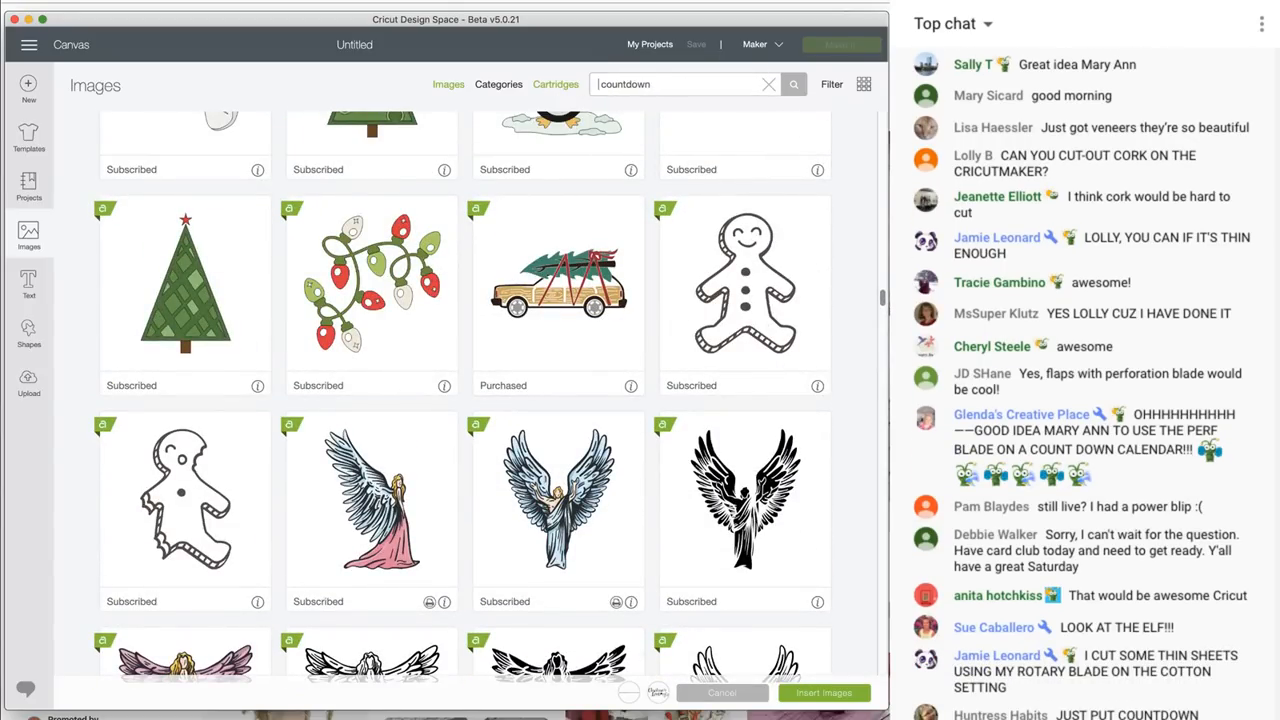
pyautogui.press('Return')
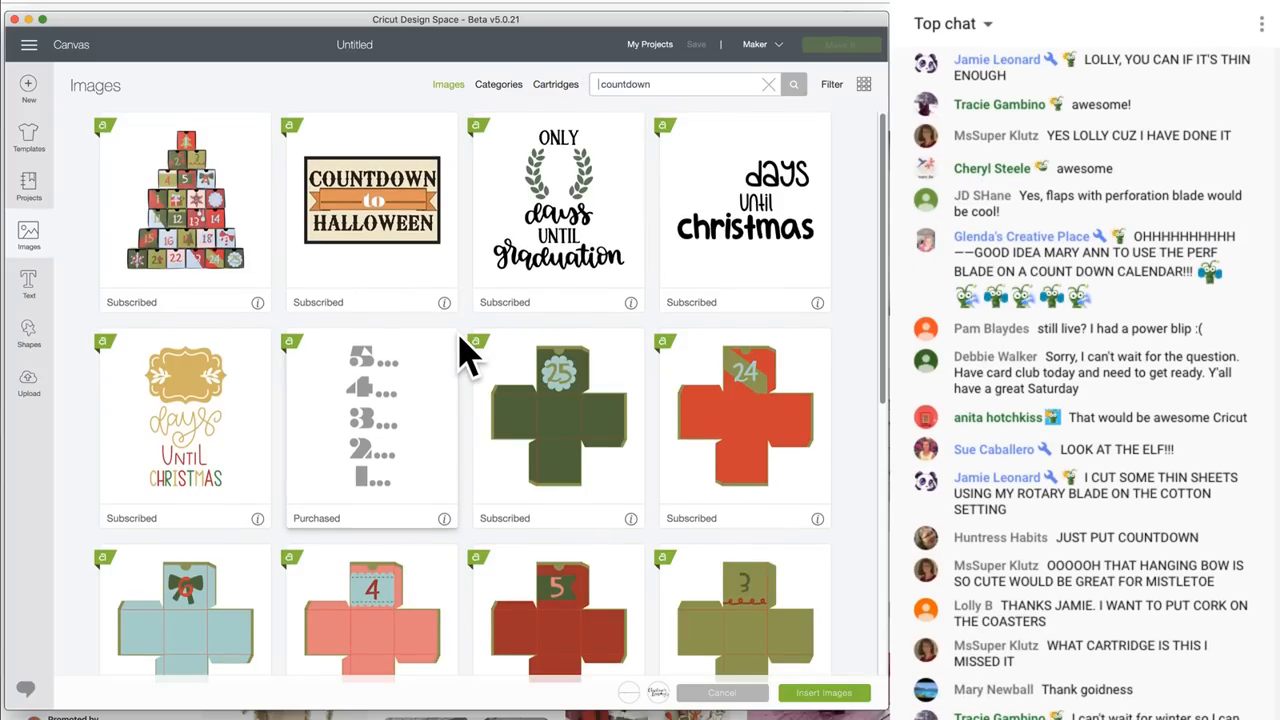
pyautogui.scroll(-1, 463, 352)
pyautogui.scroll(-10, 463, 352)
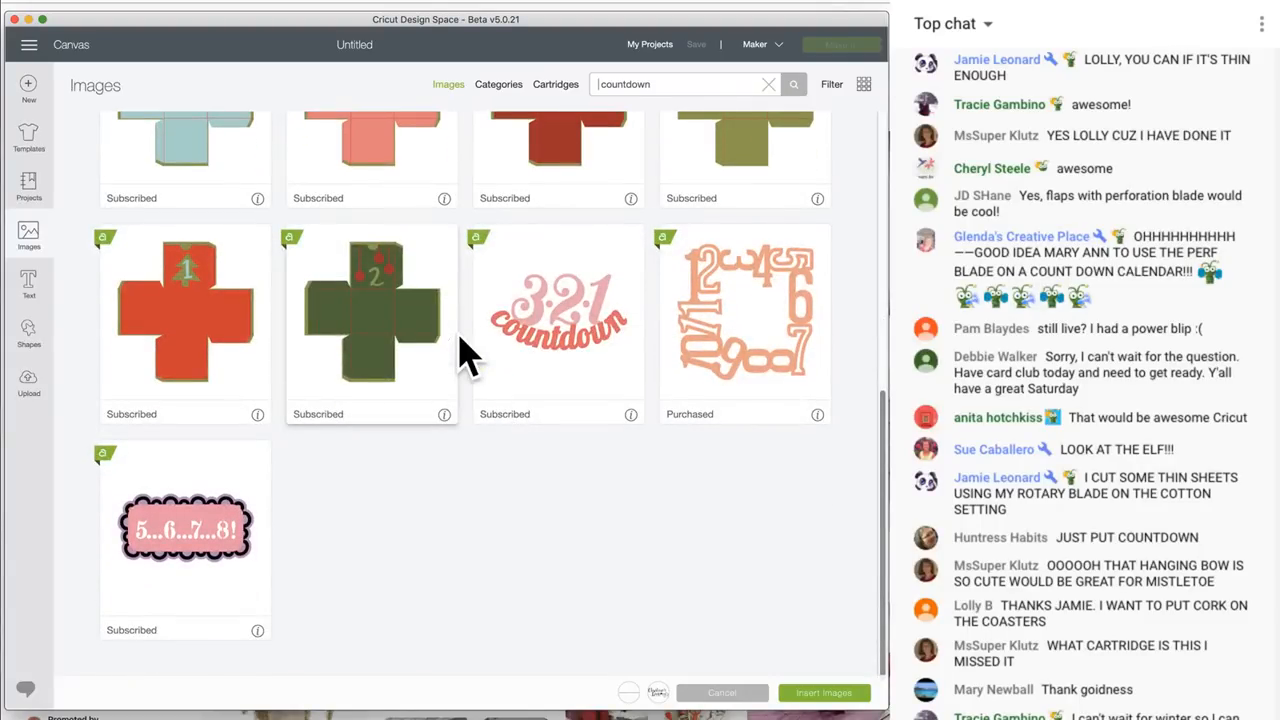
pyautogui.scroll(10, 463, 352)
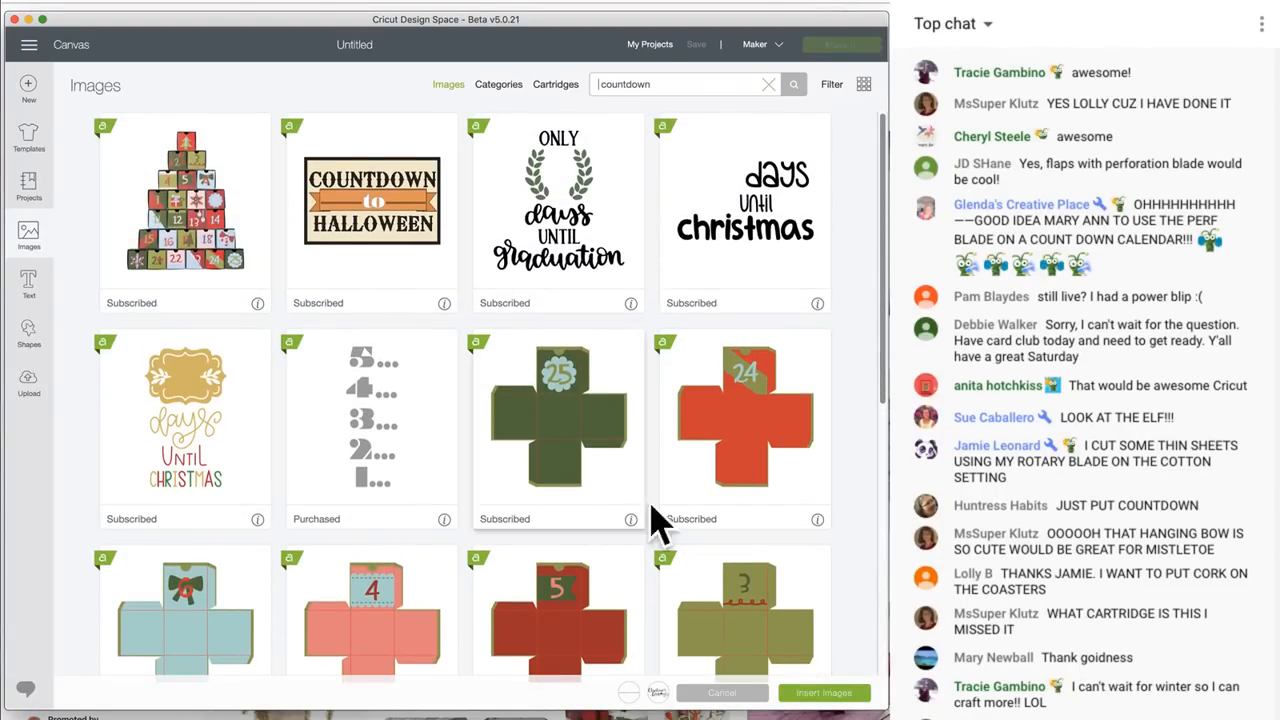
# Insert the two selected images on the canvas and place a duplicate of the "Christmas love" lettering below the original
pyautogui.click(826, 700)
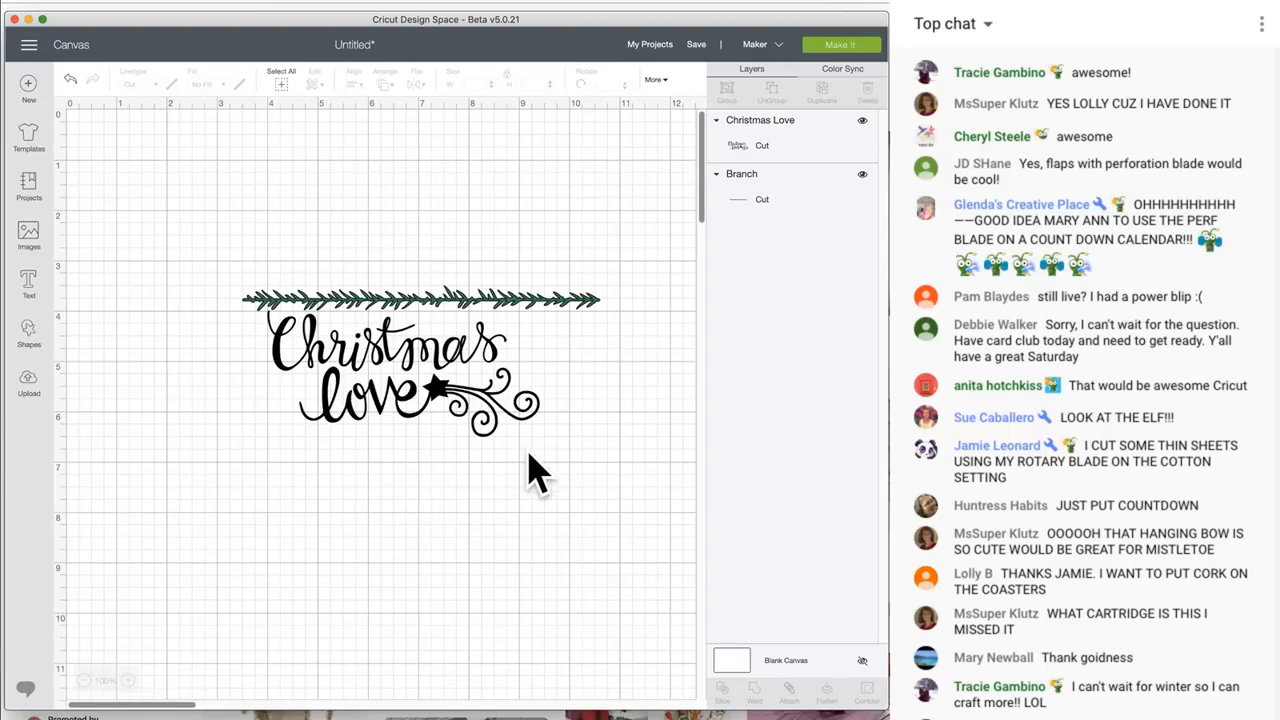
pyautogui.moveTo(407, 405); pyautogui.dragTo(378, 418)
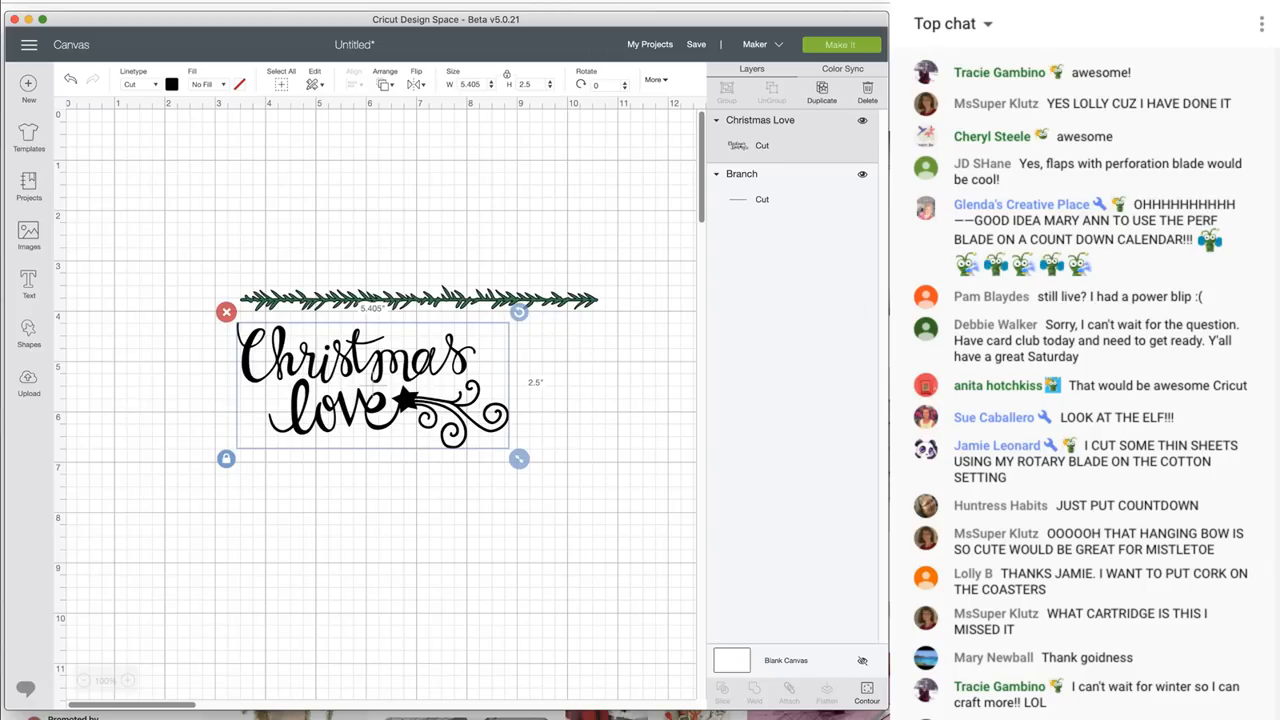
pyautogui.click(820, 90)
pyautogui.moveTo(458, 447); pyautogui.dragTo(428, 582)
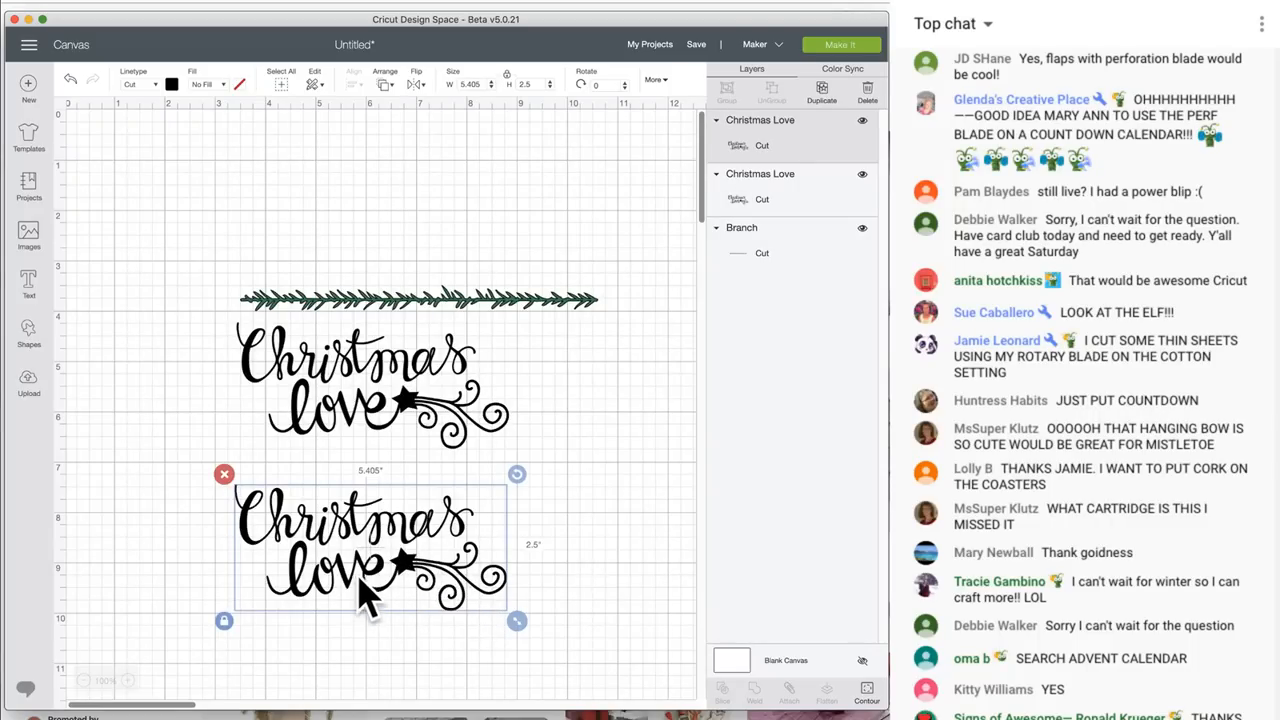
pyautogui.hscroll(-1, 364, 564)
pyautogui.moveTo(360, 570); pyautogui.dragTo(359, 557)
pyautogui.scroll(-1, 359, 557)
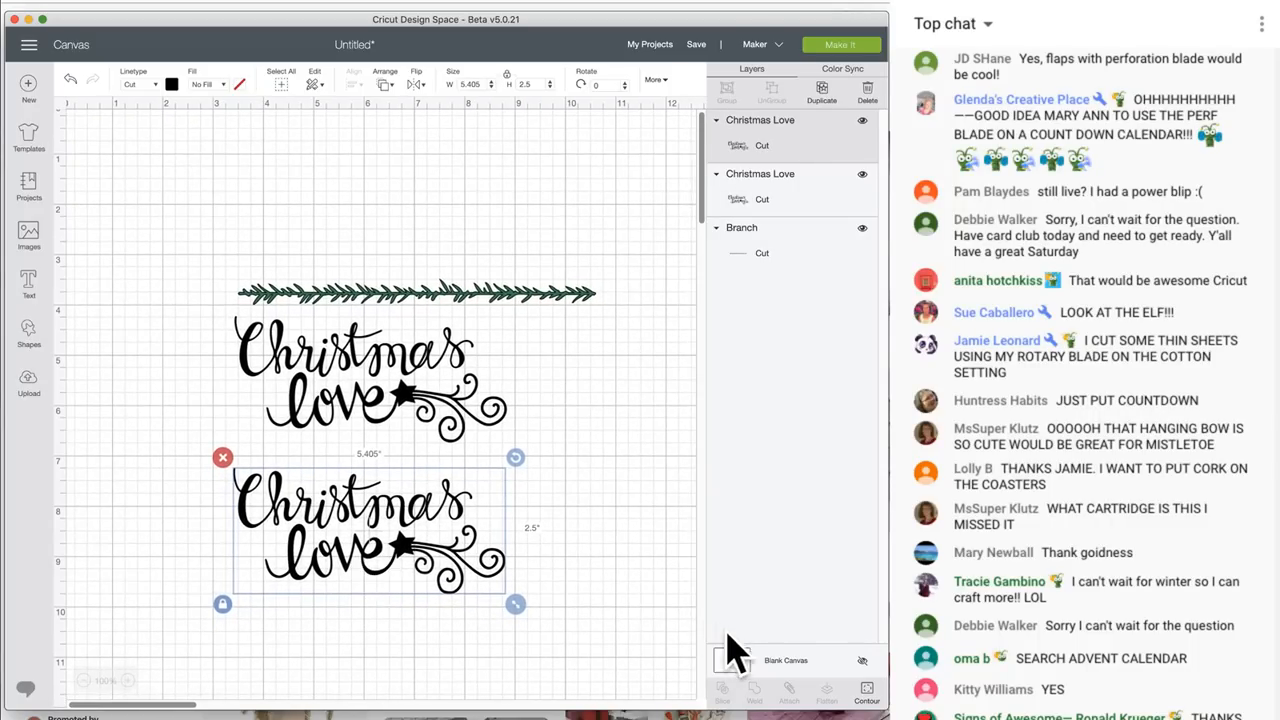
# Hide the contours of the word "Christmas" in the duplicated lettering, including the letters' inner loops, keeping "love" and the shooting star
pyautogui.click(868, 694)
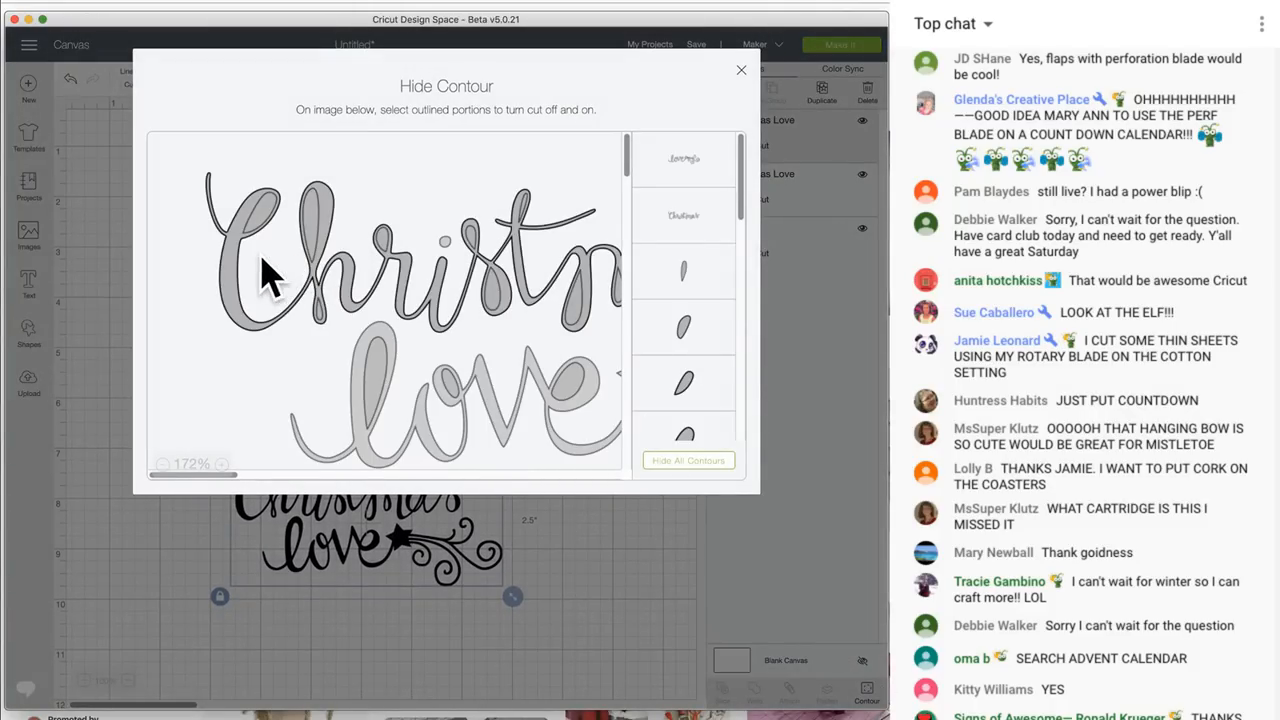
pyautogui.click(230, 278)
pyautogui.click(330, 211)
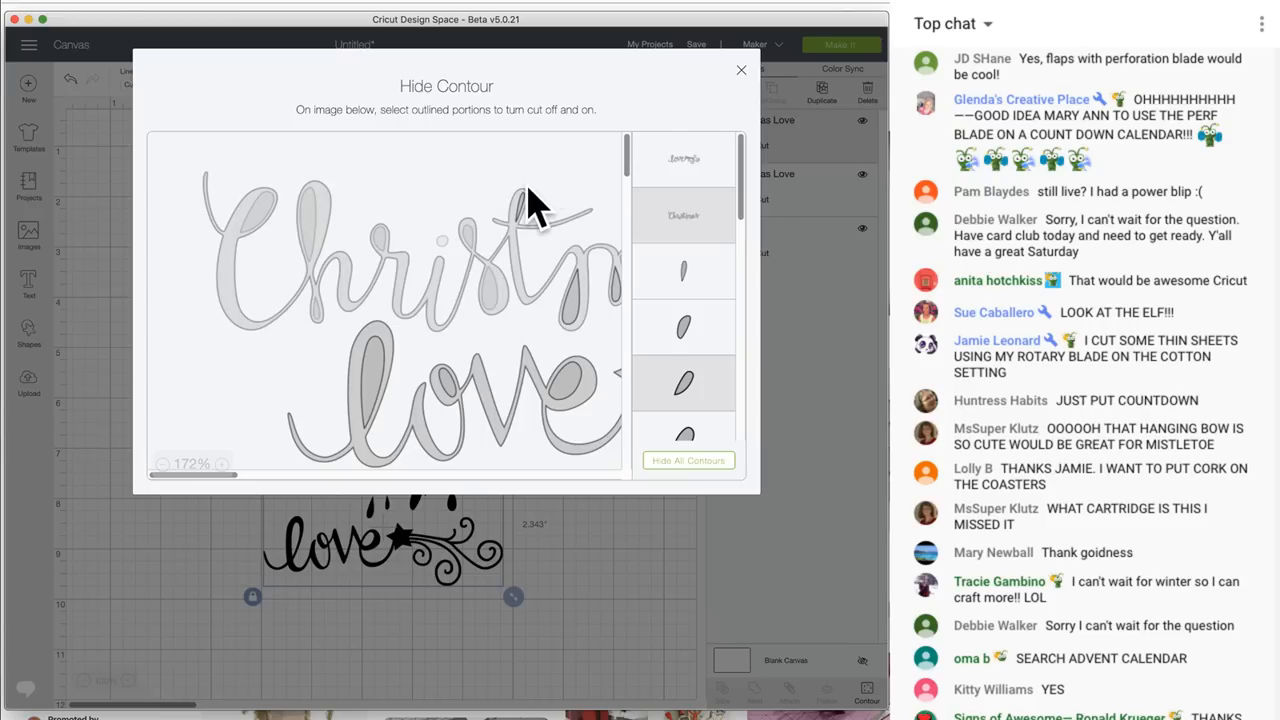
pyautogui.hscroll(5, 560, 330)
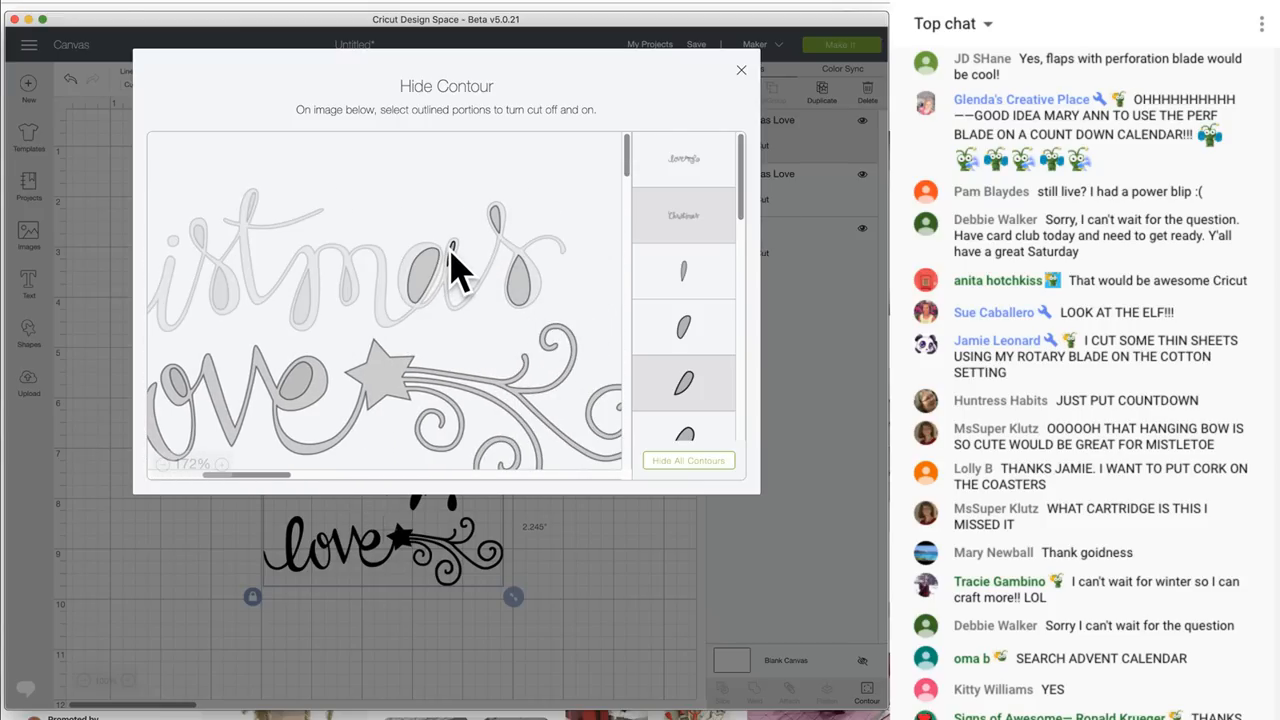
pyautogui.click(428, 272)
pyautogui.click(510, 218)
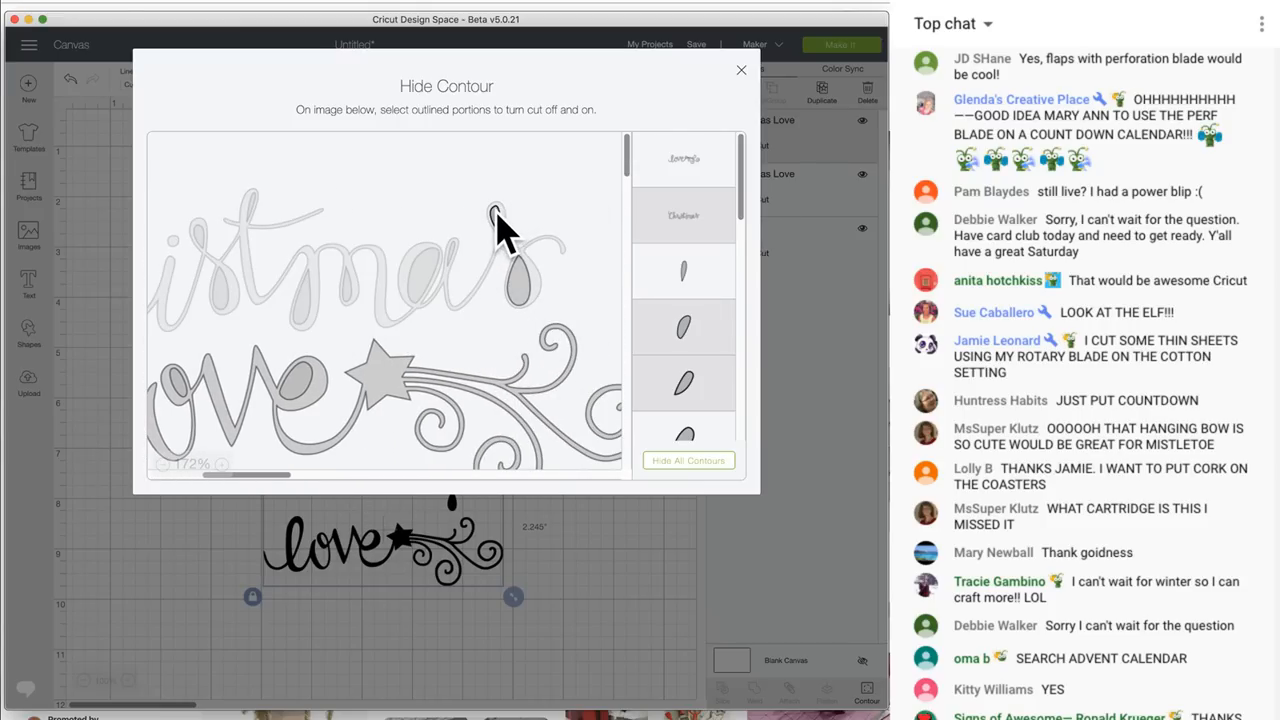
pyautogui.click(520, 288)
pyautogui.hscroll(3, 520, 288)
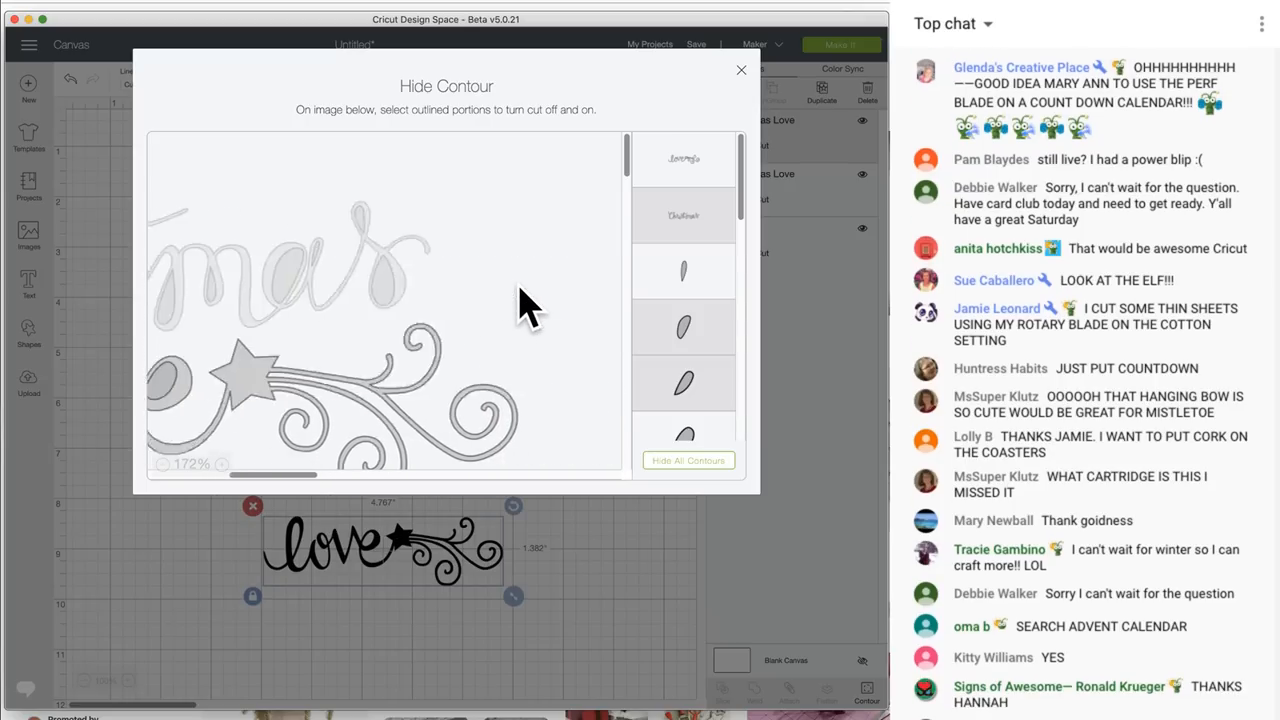
# Examine the remaining contours across the full width of the duplicated lettering, then close the contour editor
pyautogui.hscroll(-5, 520, 288)
pyautogui.hscroll(8, 520, 288)
pyautogui.hscroll(-8, 520, 290)
pyautogui.hscroll(8, 520, 290)
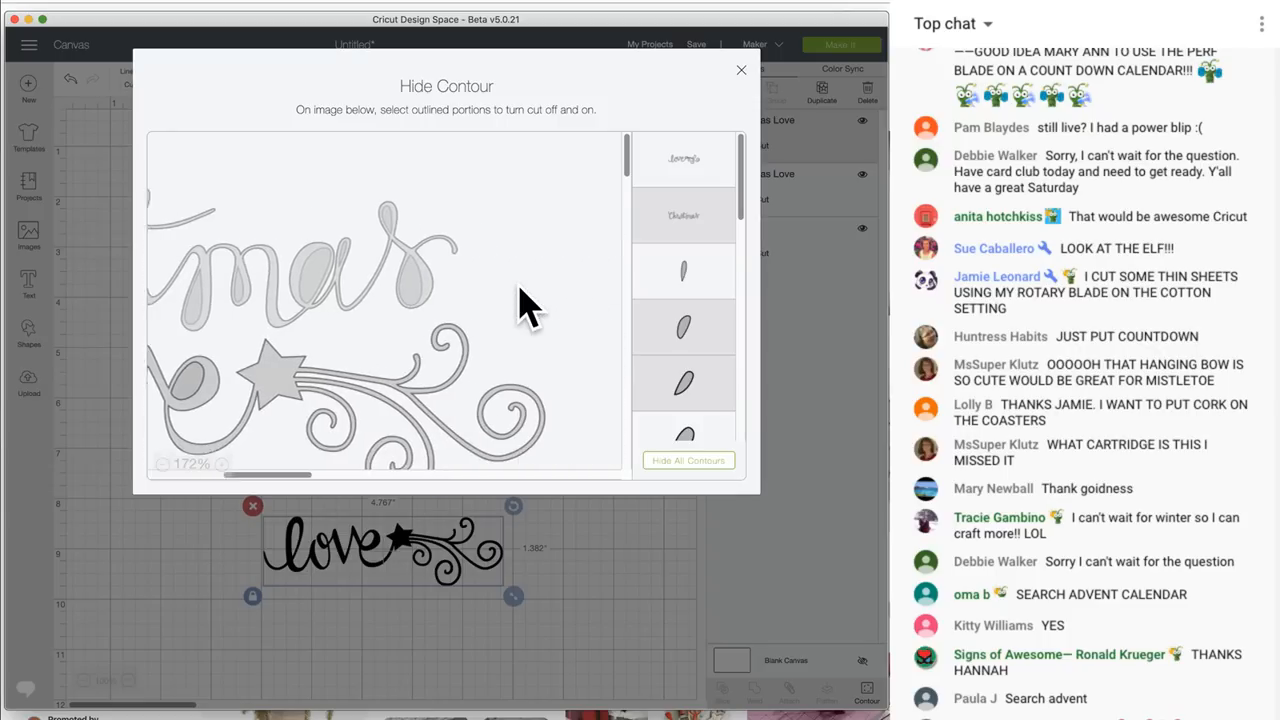
pyautogui.hscroll(-8, 520, 290)
pyautogui.hscroll(8, 520, 300)
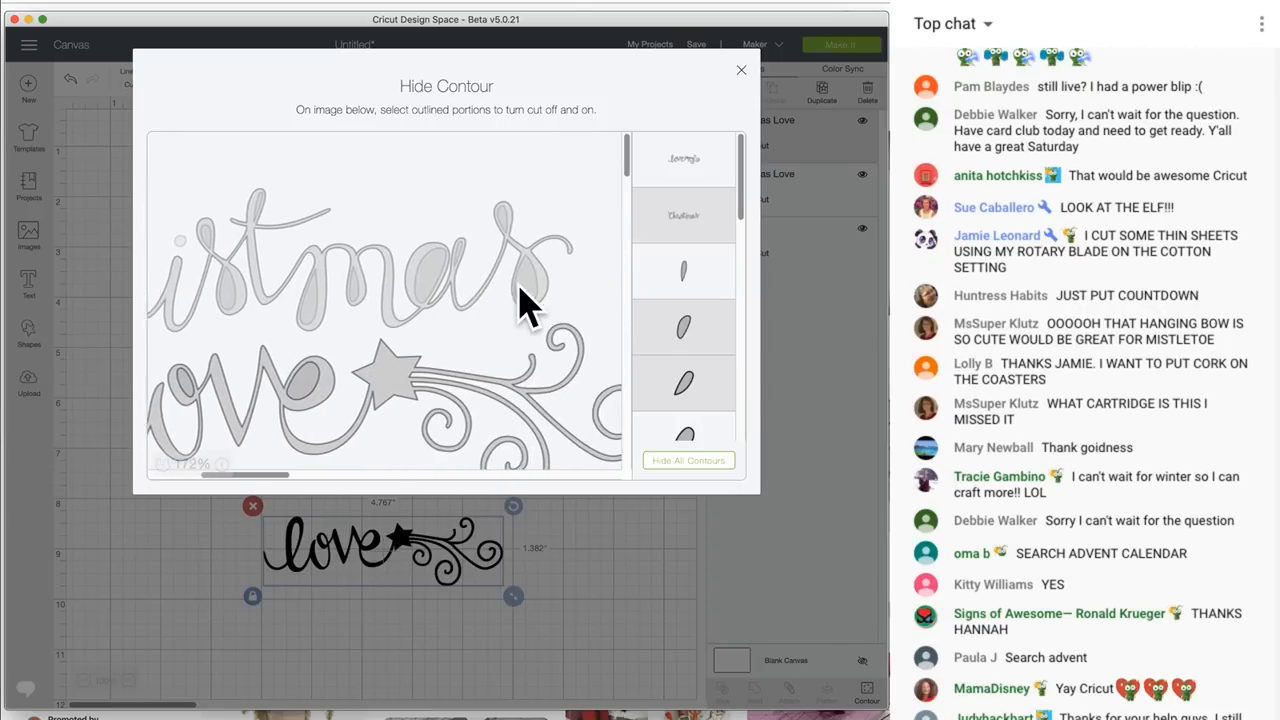
pyautogui.hscroll(-8, 520, 298)
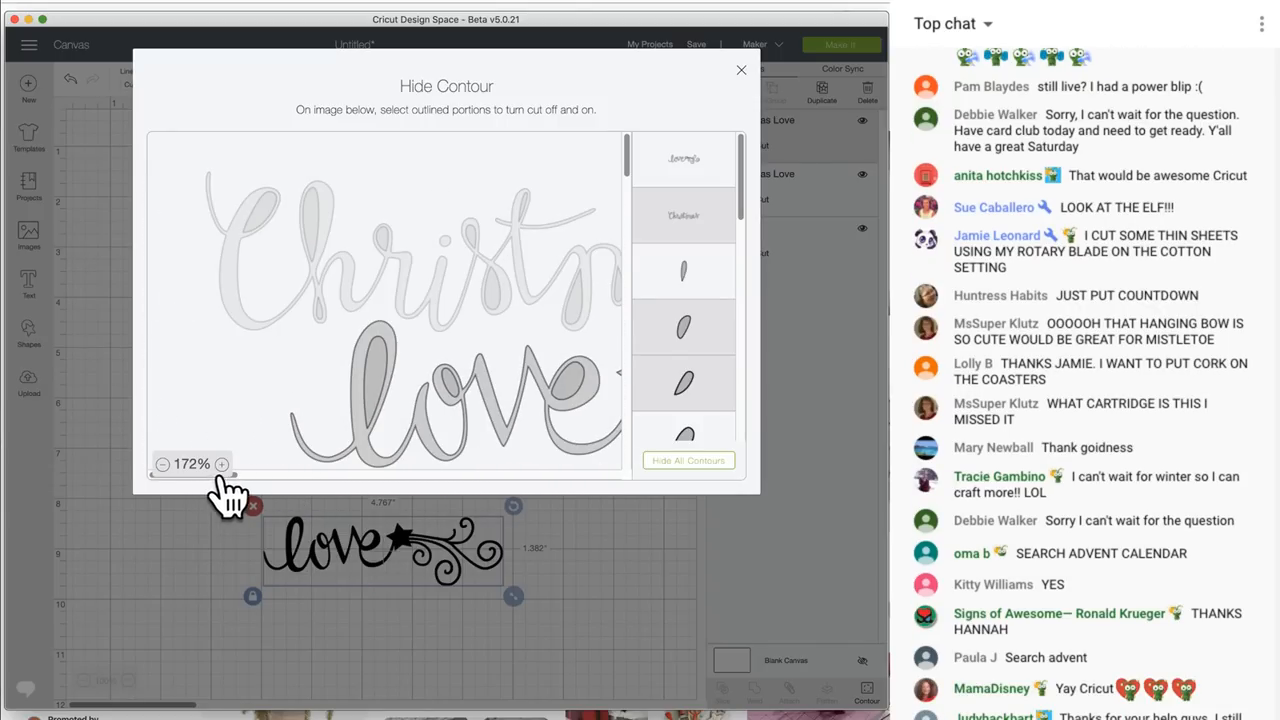
pyautogui.moveTo(237, 476); pyautogui.dragTo(268, 492)
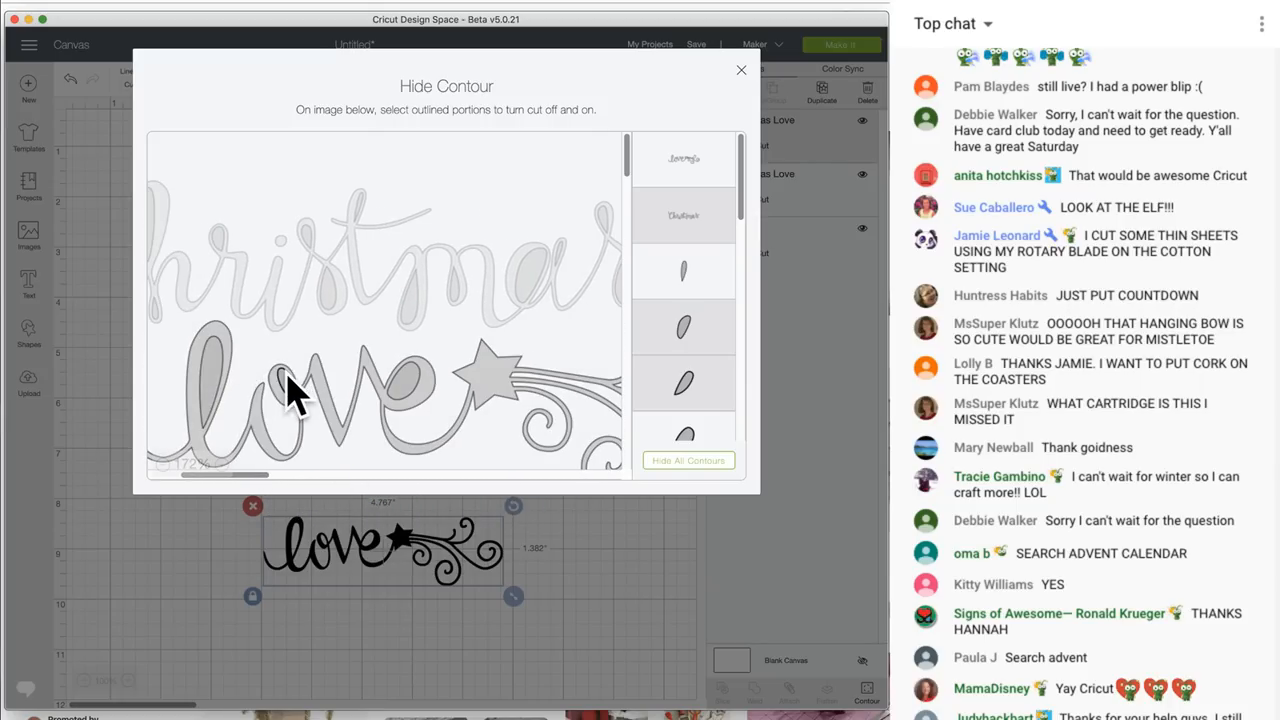
pyautogui.click(100, 364)
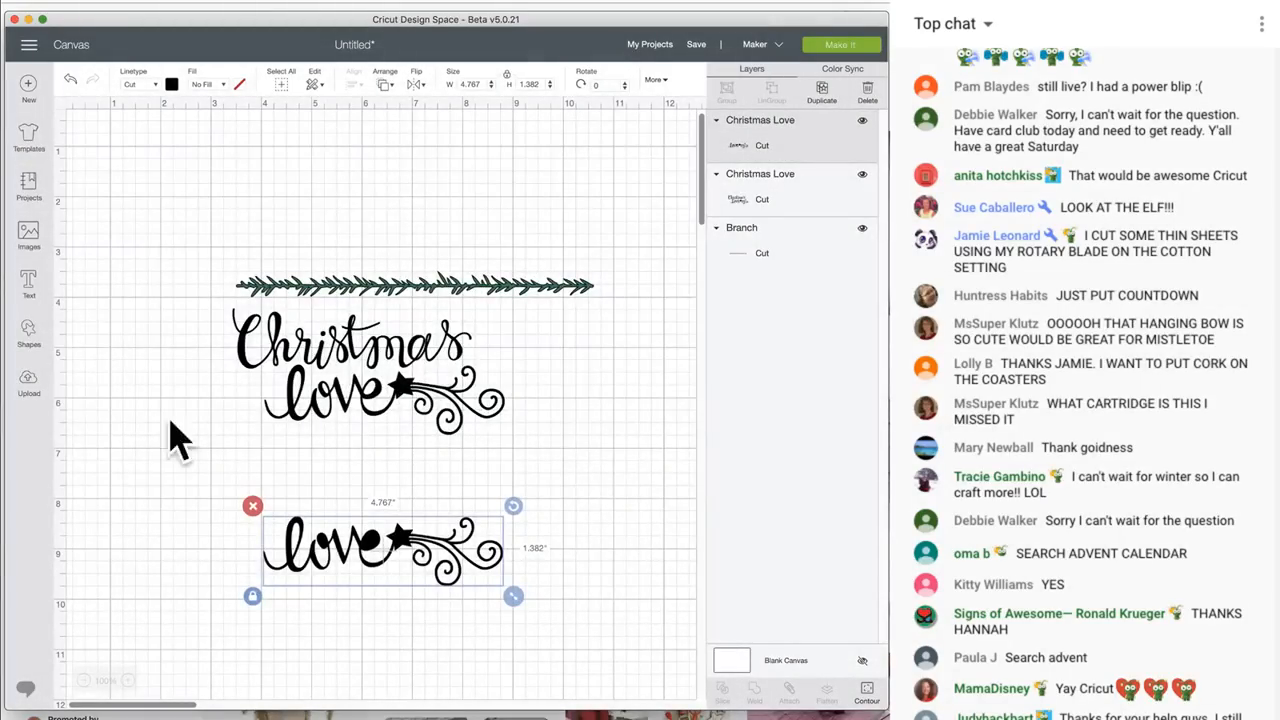
# Reposition the "love" and star copy and enlarge it to about 8.95 by 2.59 inches
pyautogui.moveTo(357, 570); pyautogui.dragTo(280, 502)
pyautogui.moveTo(437, 530); pyautogui.dragTo(650, 632)
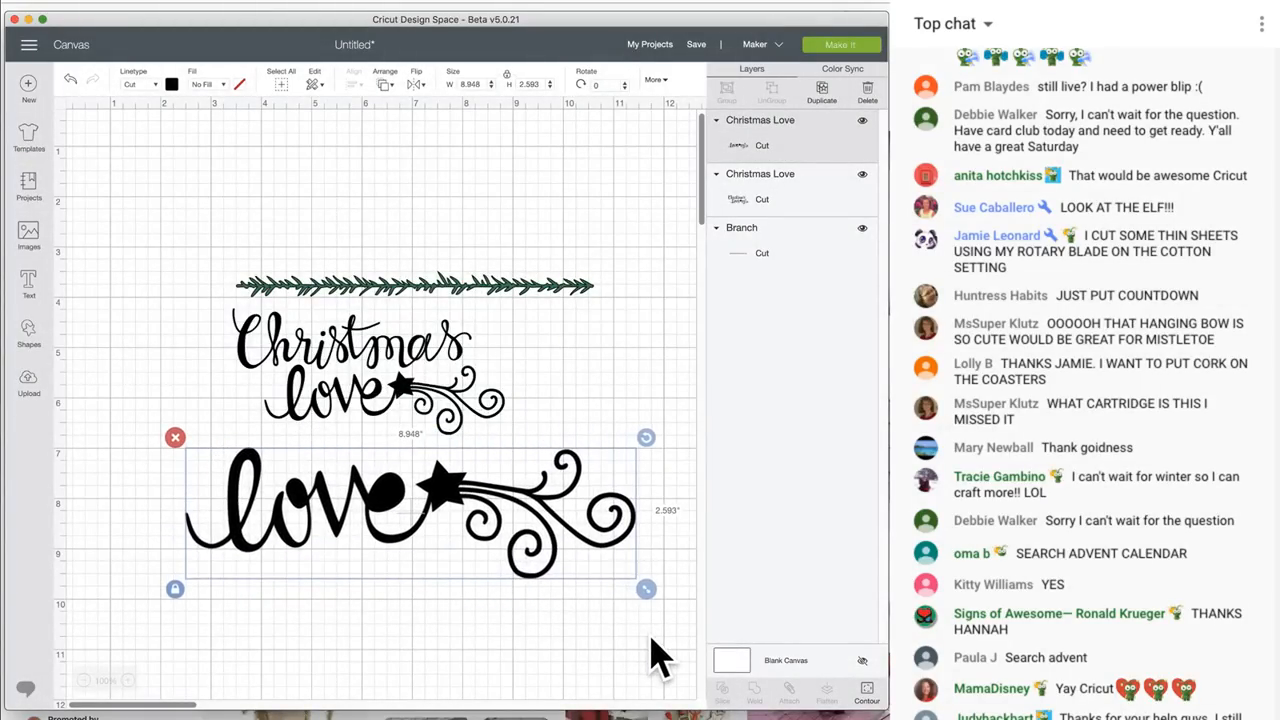
# Add a square, stretch it into a rectangle about 6.26 by 2.44 inches, and place it over the word "love" in the enlarged copy
pyautogui.click(30, 336)
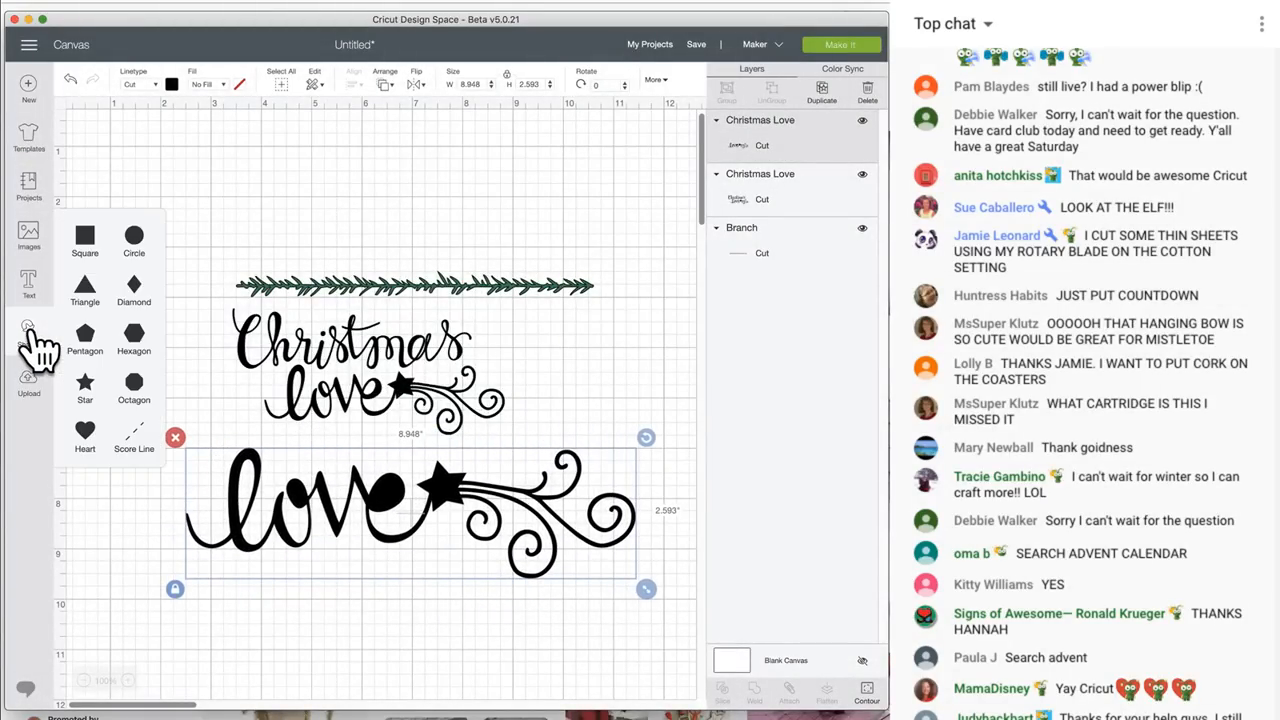
pyautogui.click(85, 237)
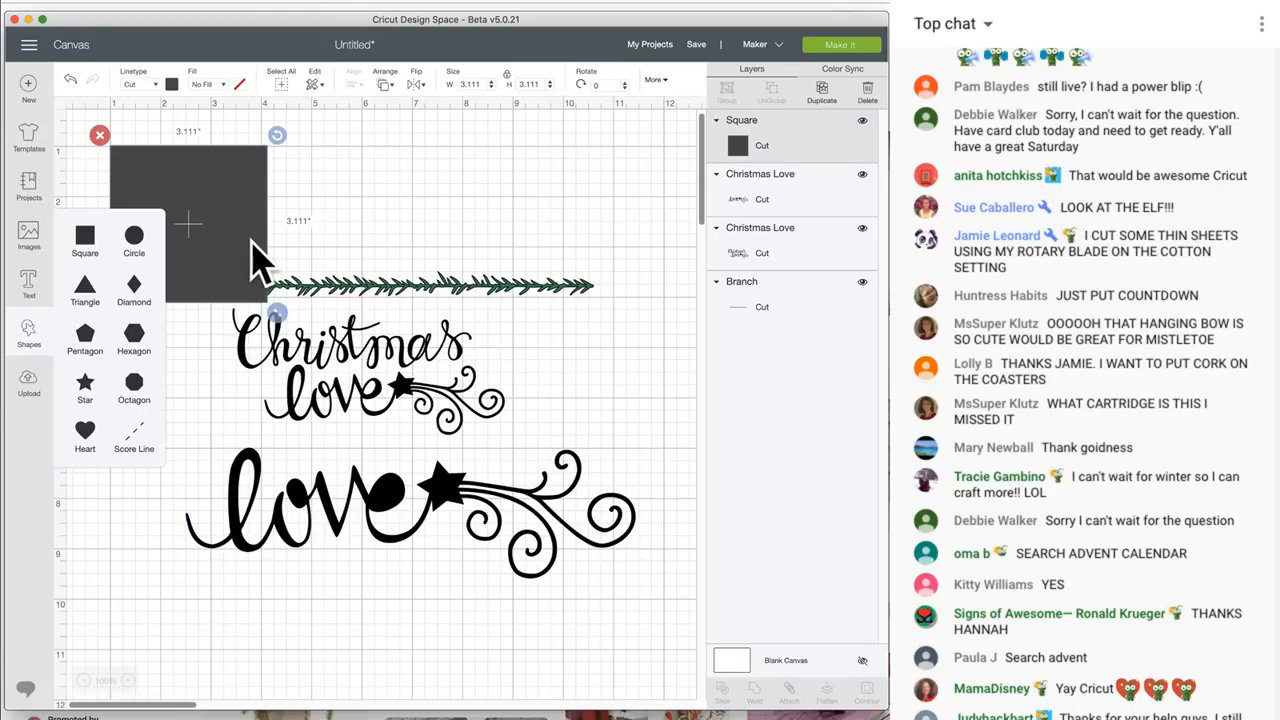
pyautogui.moveTo(255, 262); pyautogui.dragTo(286, 271)
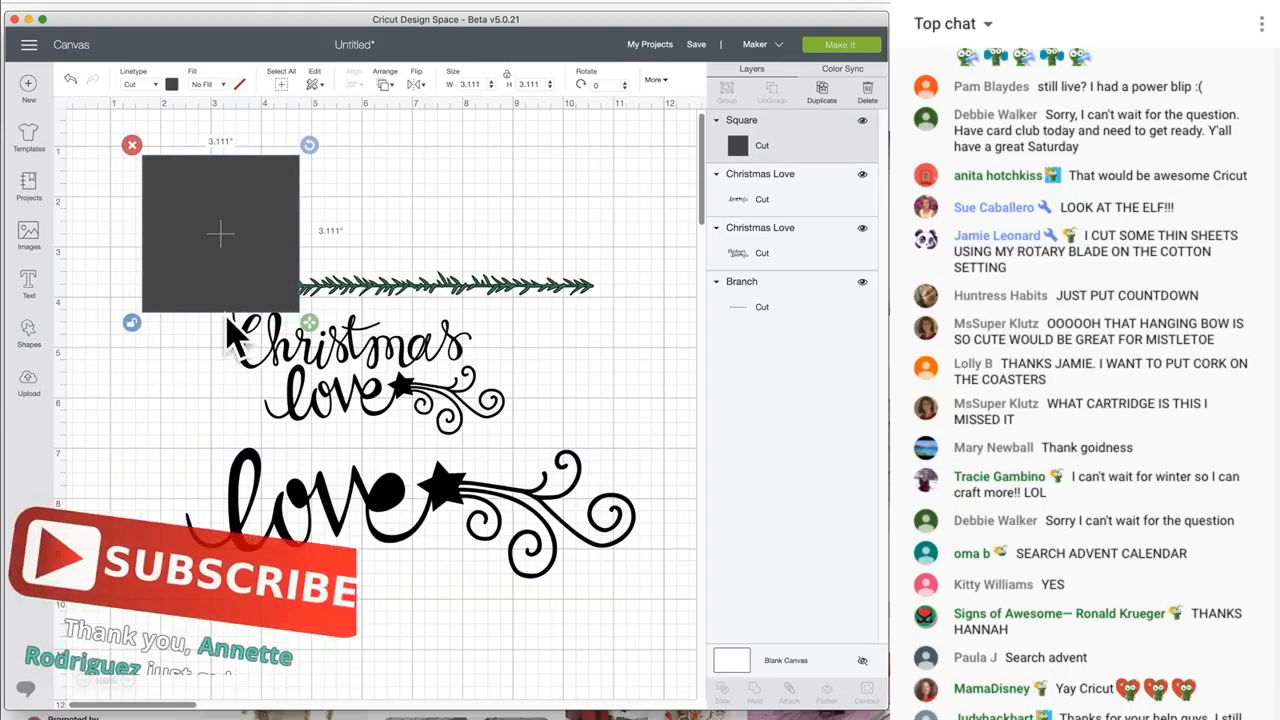
pyautogui.moveTo(320, 328); pyautogui.dragTo(483, 312)
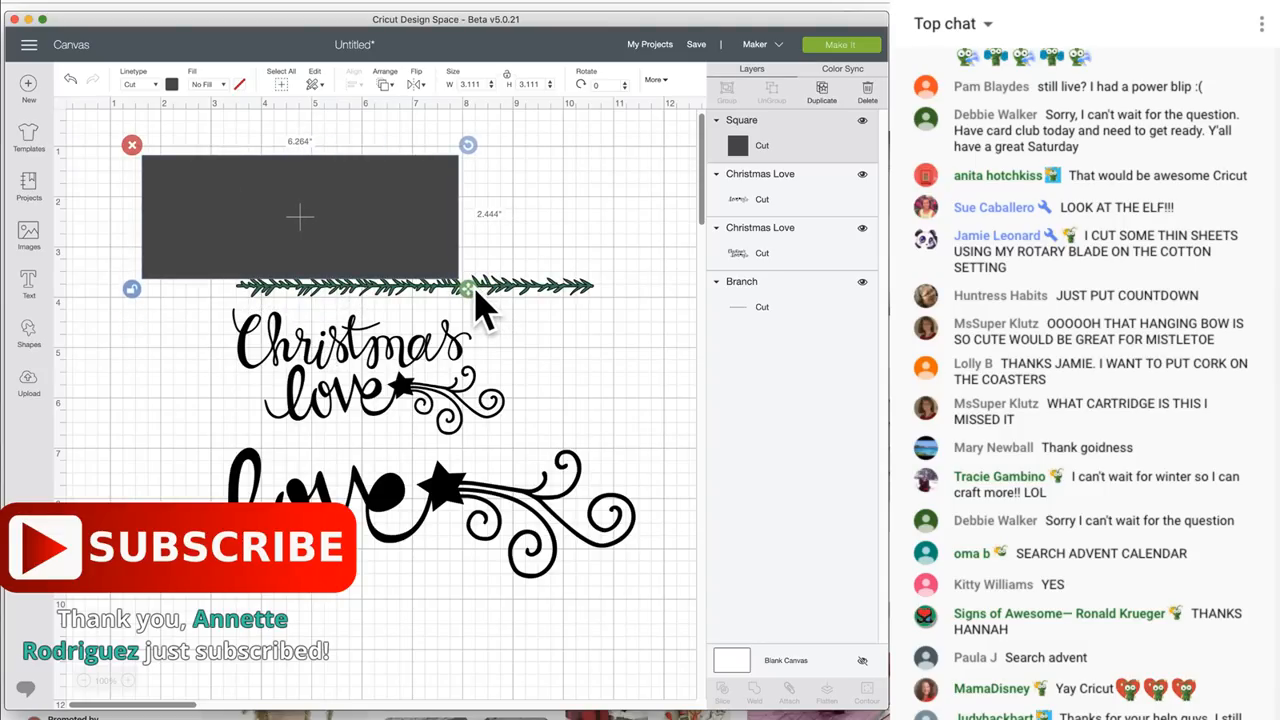
pyautogui.moveTo(336, 224); pyautogui.dragTo(281, 490)
pyautogui.click(450, 635)
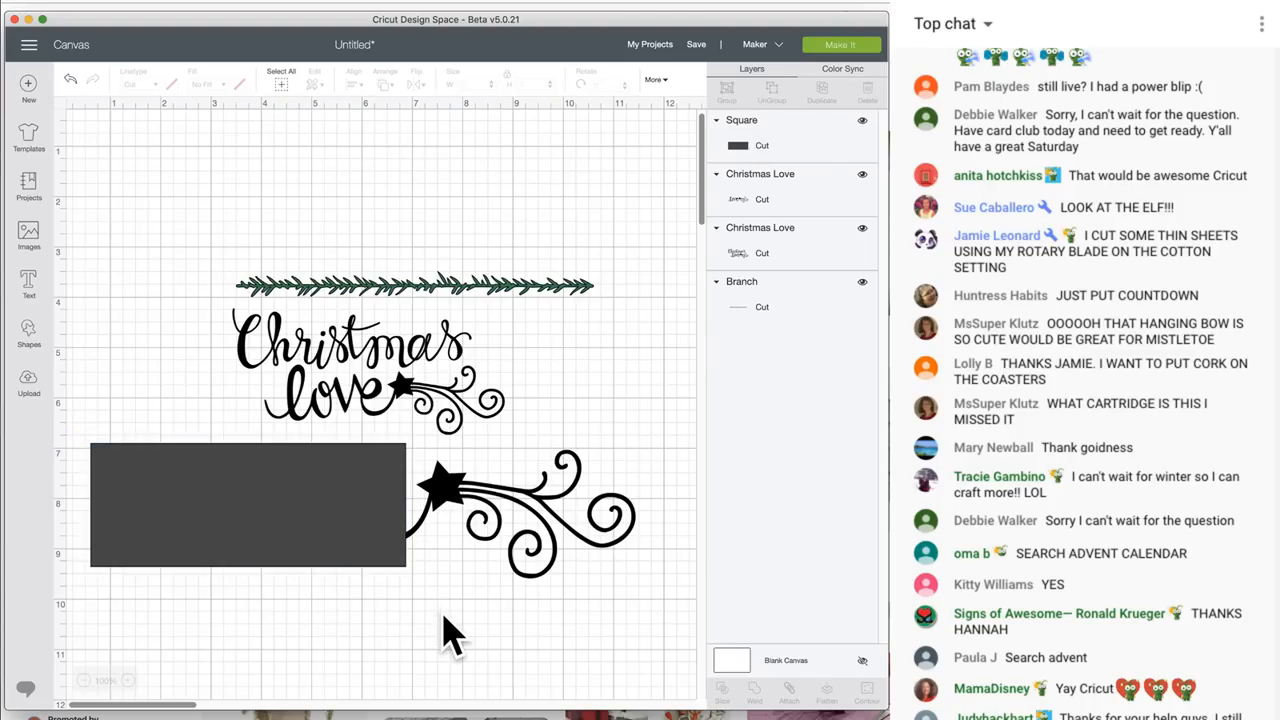
# Slice the enlarged copy with the overlapping rectangle, and delete the upper "love" cutout and the rectangle piece
pyautogui.moveTo(349, 623); pyautogui.dragTo(252, 487)
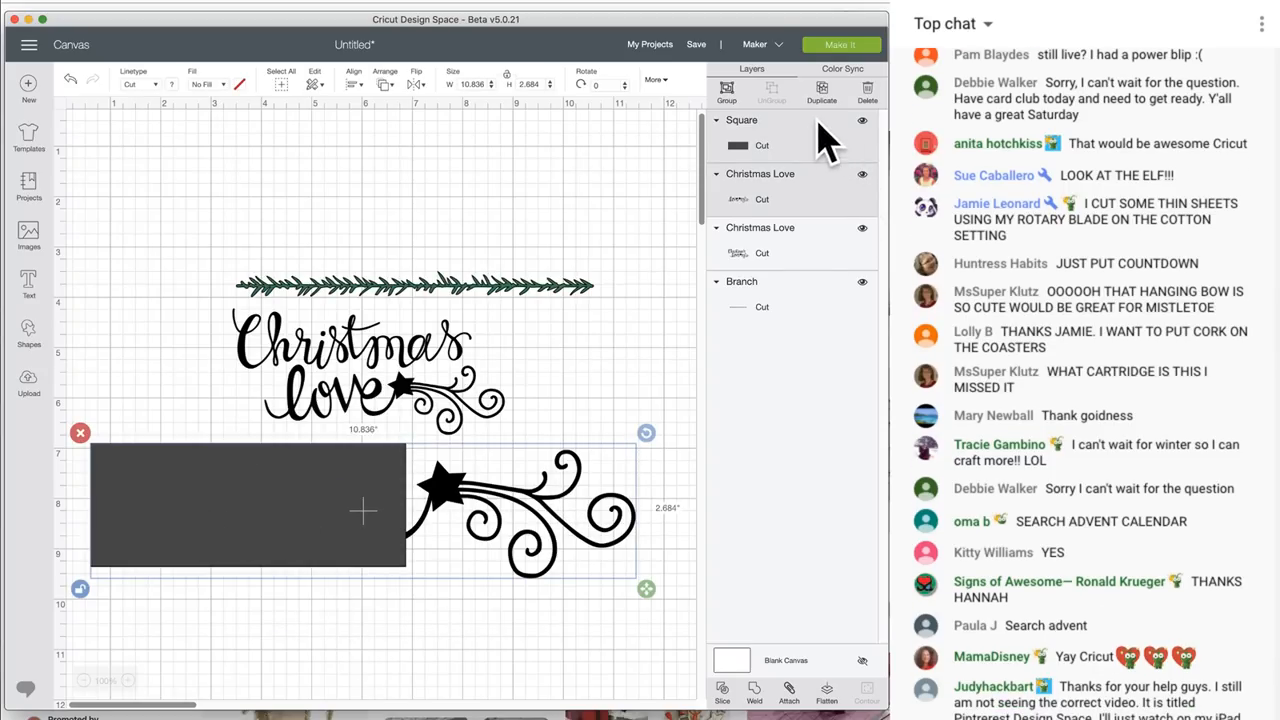
pyautogui.click(720, 690)
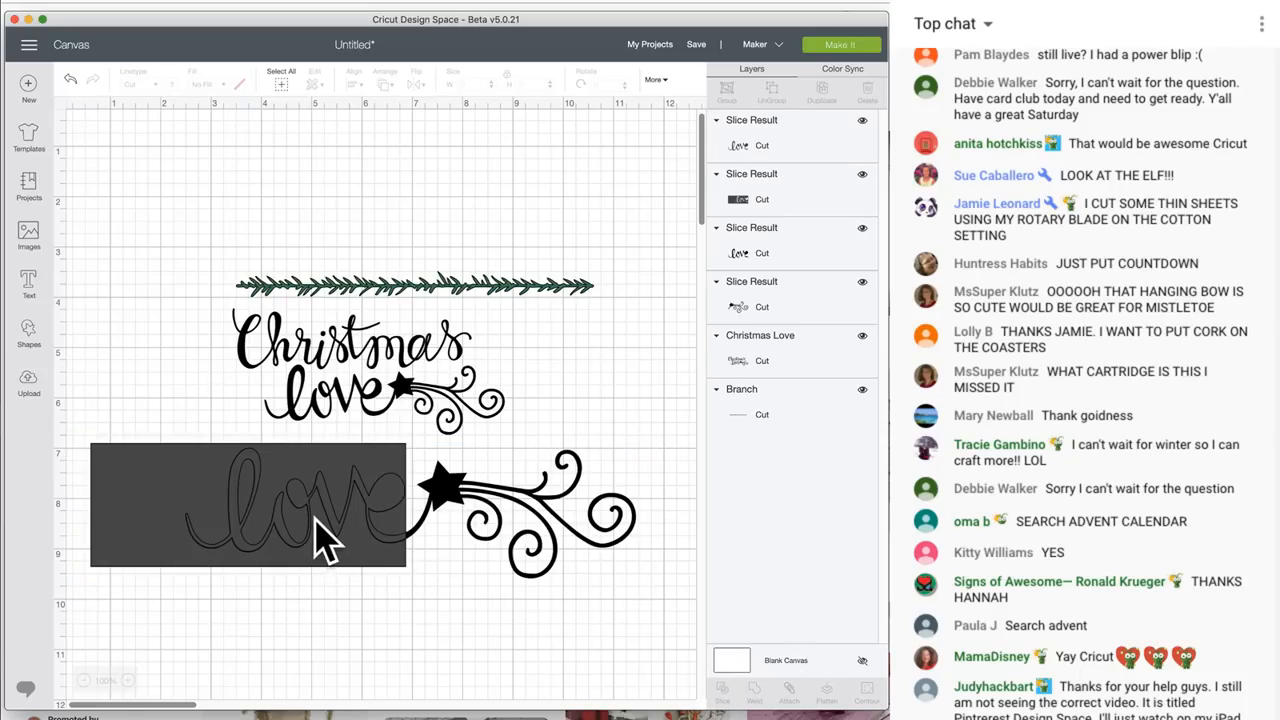
pyautogui.click(298, 506)
pyautogui.click(176, 440)
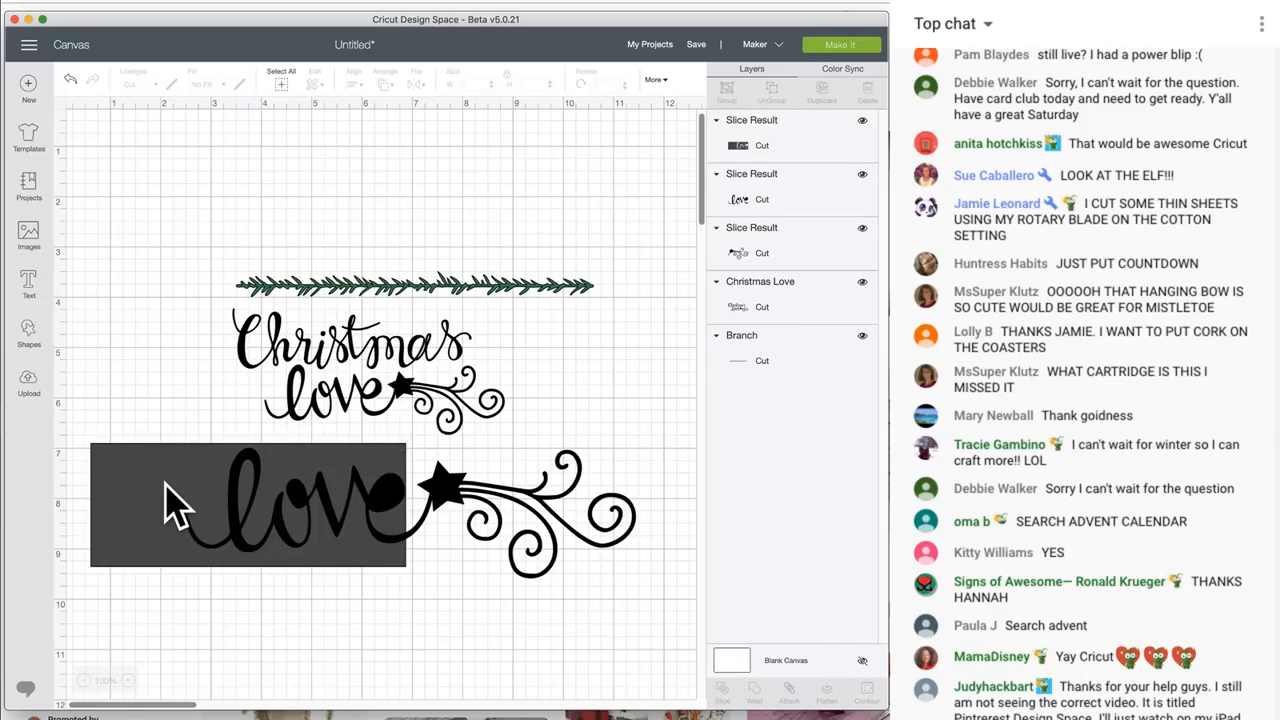
pyautogui.click(80, 433)
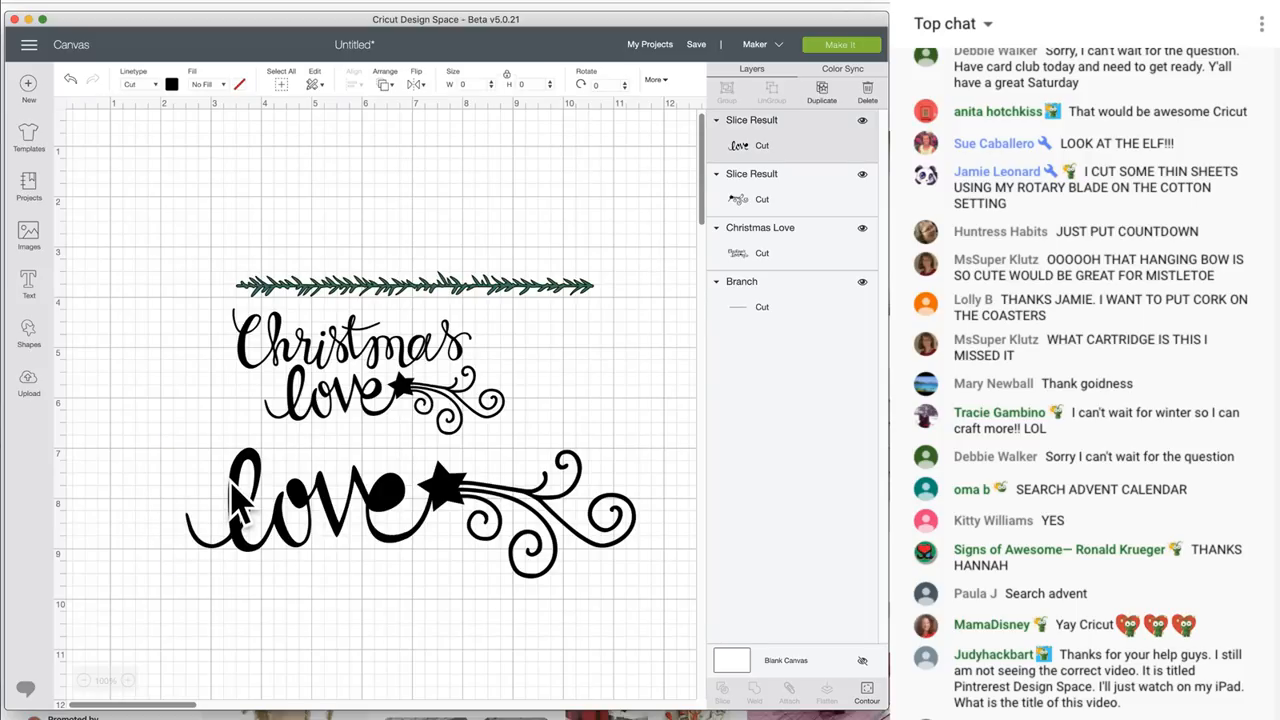
# Delete the remaining sliced "love" piece beside the enlarged shooting star
pyautogui.click(240, 500)
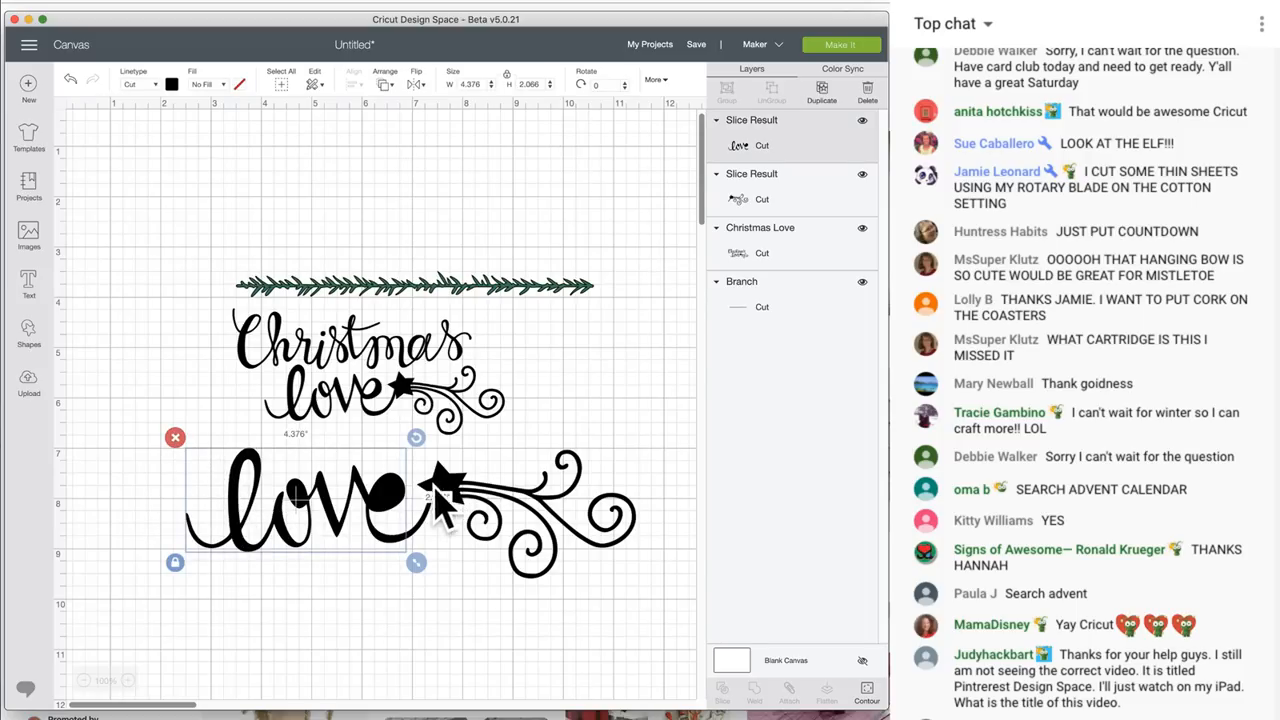
pyautogui.click(195, 460)
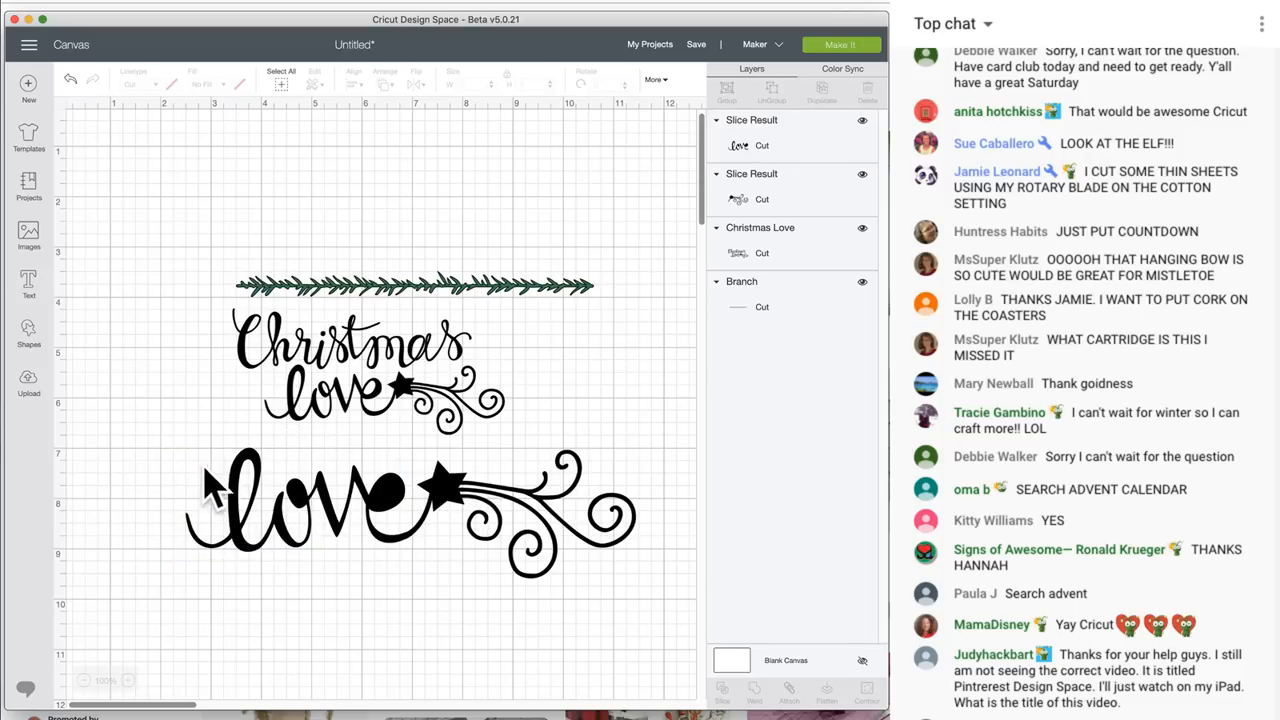
pyautogui.click(240, 490)
pyautogui.click(175, 438)
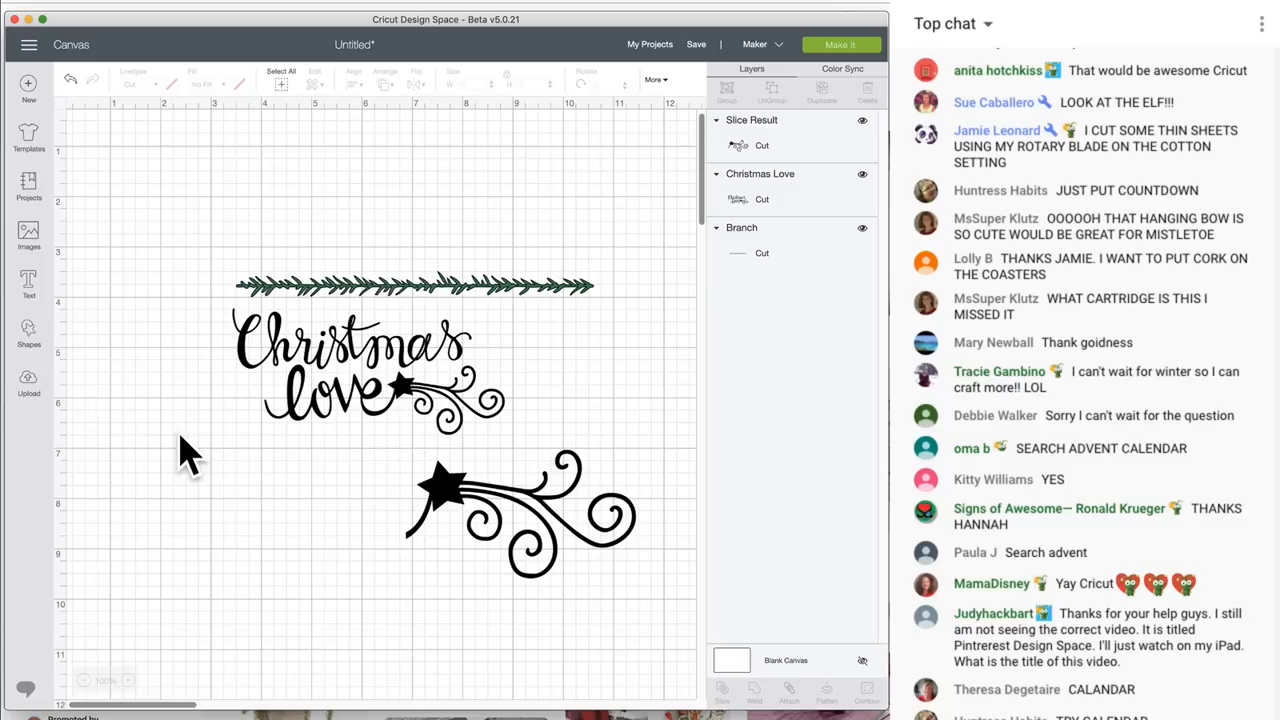
# Hide the contours of "love" and its shooting star, including the "l" inner loop, in the original lettering, keeping only "Christmas"
pyautogui.click(466, 517)
pyautogui.moveTo(409, 420)
pyautogui.mouseDown()
pyautogui.moveTo(392, 410)
pyautogui.moveTo(389, 425)
pyautogui.mouseUp()
pyautogui.click(867, 693)
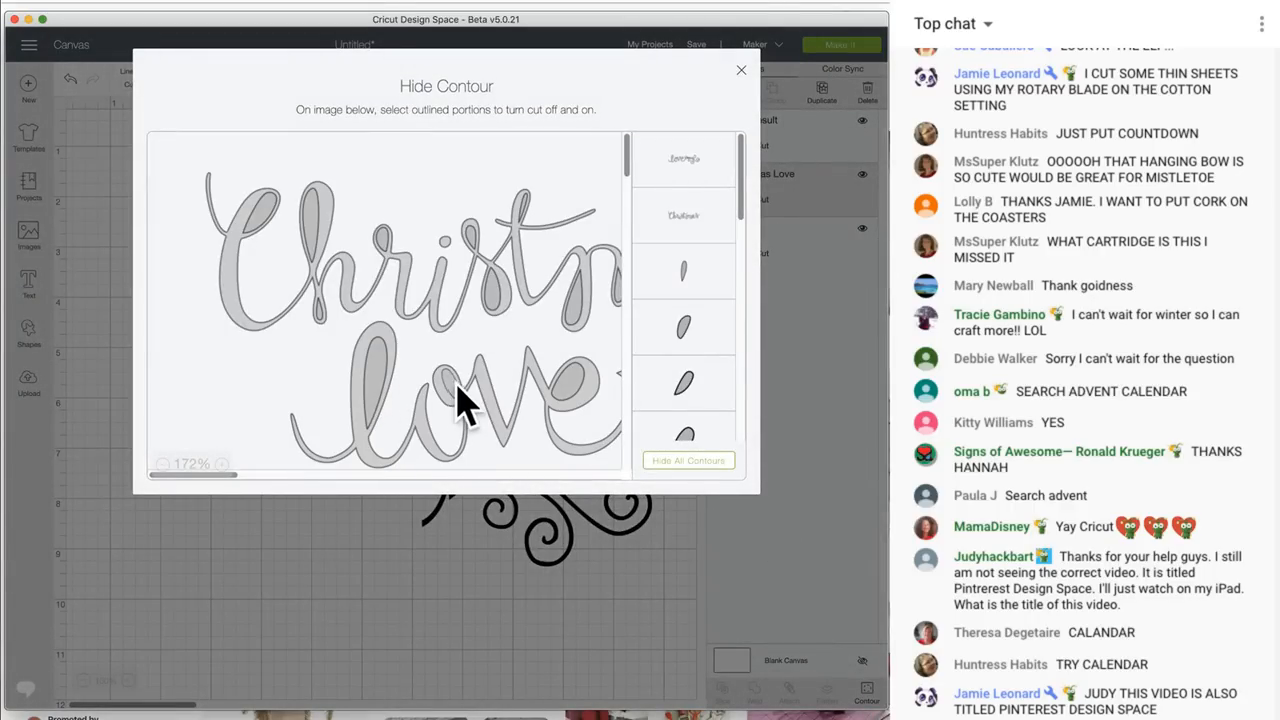
pyautogui.click(565, 460)
pyautogui.hscroll(5, 568, 461)
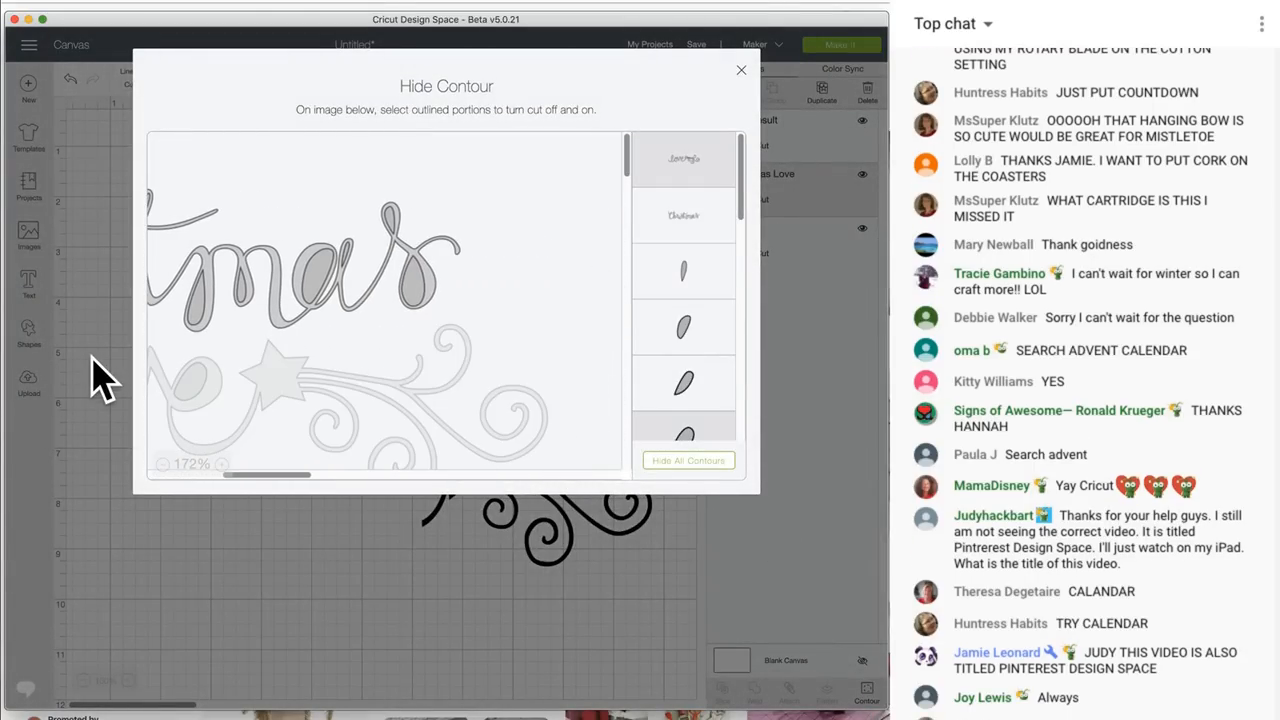
pyautogui.click(100, 371)
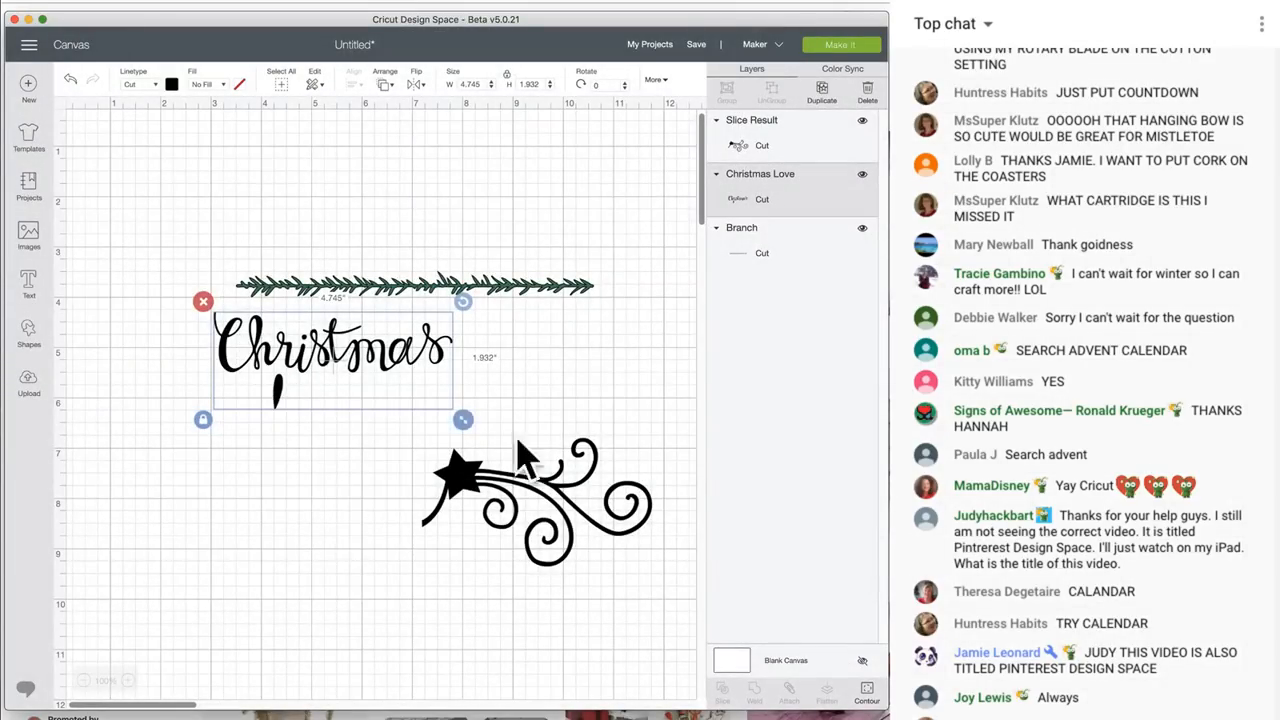
pyautogui.click(868, 694)
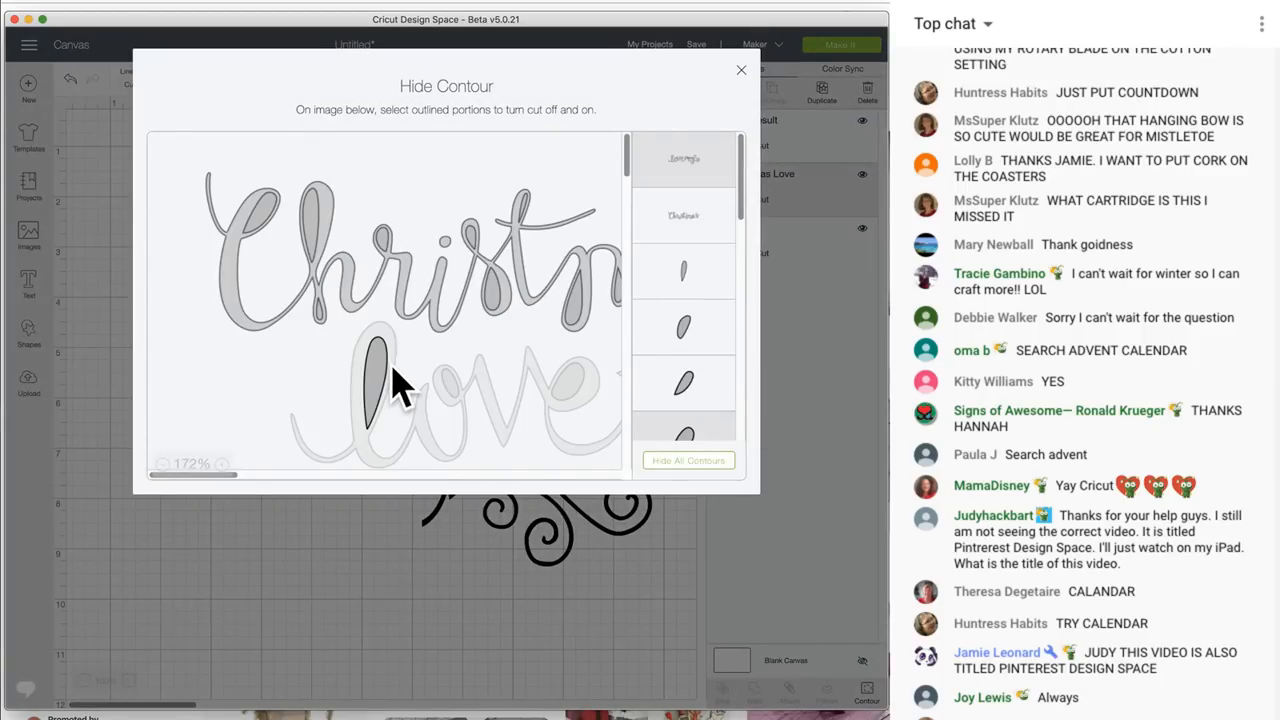
pyautogui.click(86, 366)
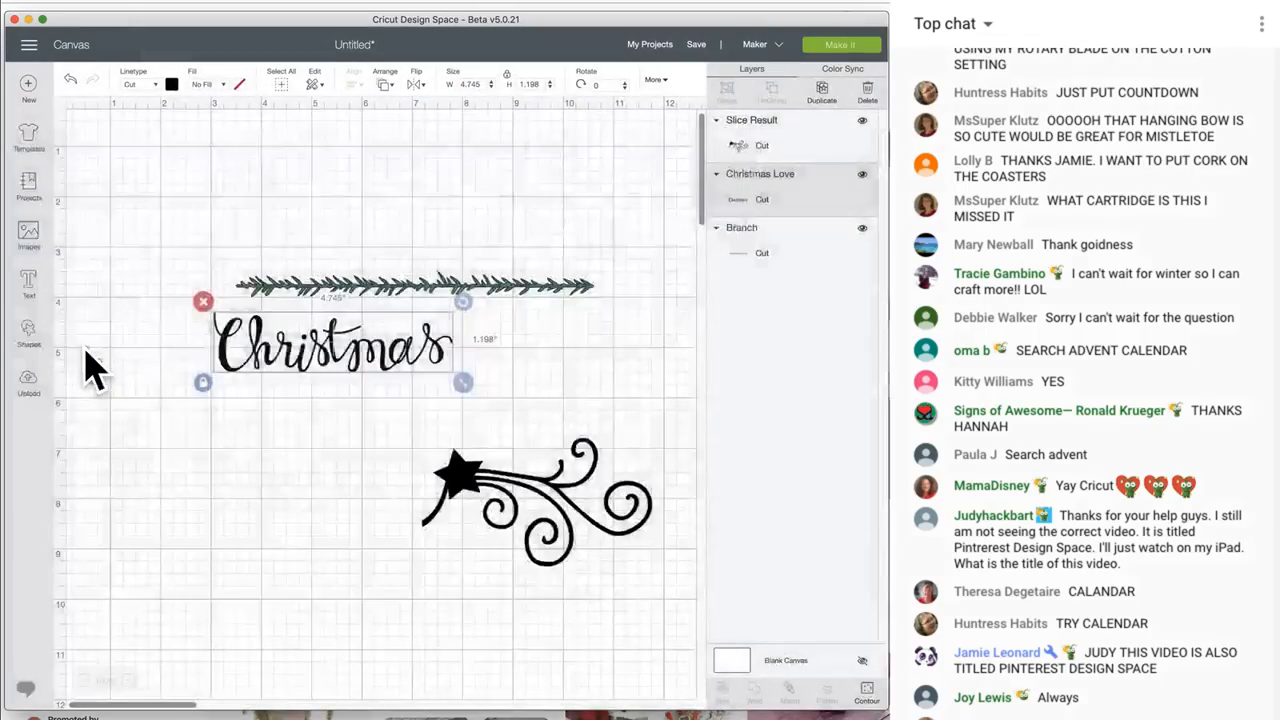
# Place "Christmas" above the garland, and the shooting star, shrunk to about 2.50 by 1.40 inches, below the word's final "s"
pyautogui.moveTo(334, 362); pyautogui.dragTo(388, 212)
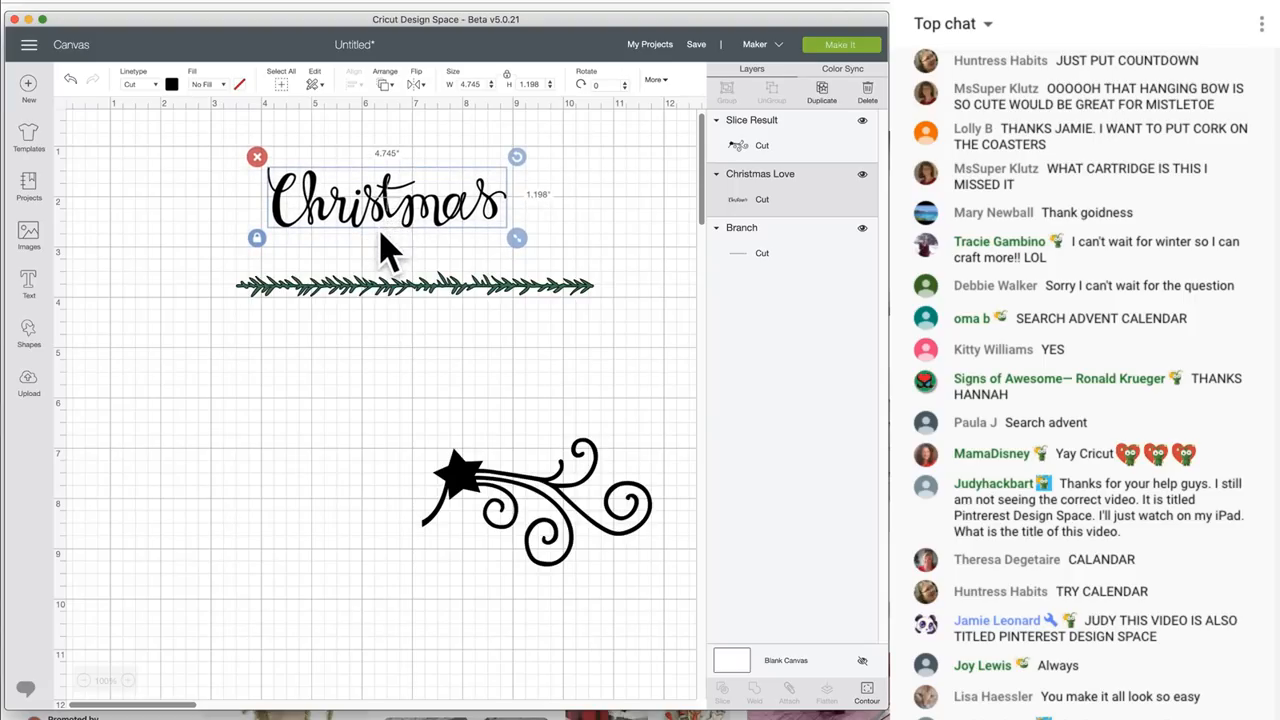
pyautogui.moveTo(345, 228); pyautogui.dragTo(389, 218)
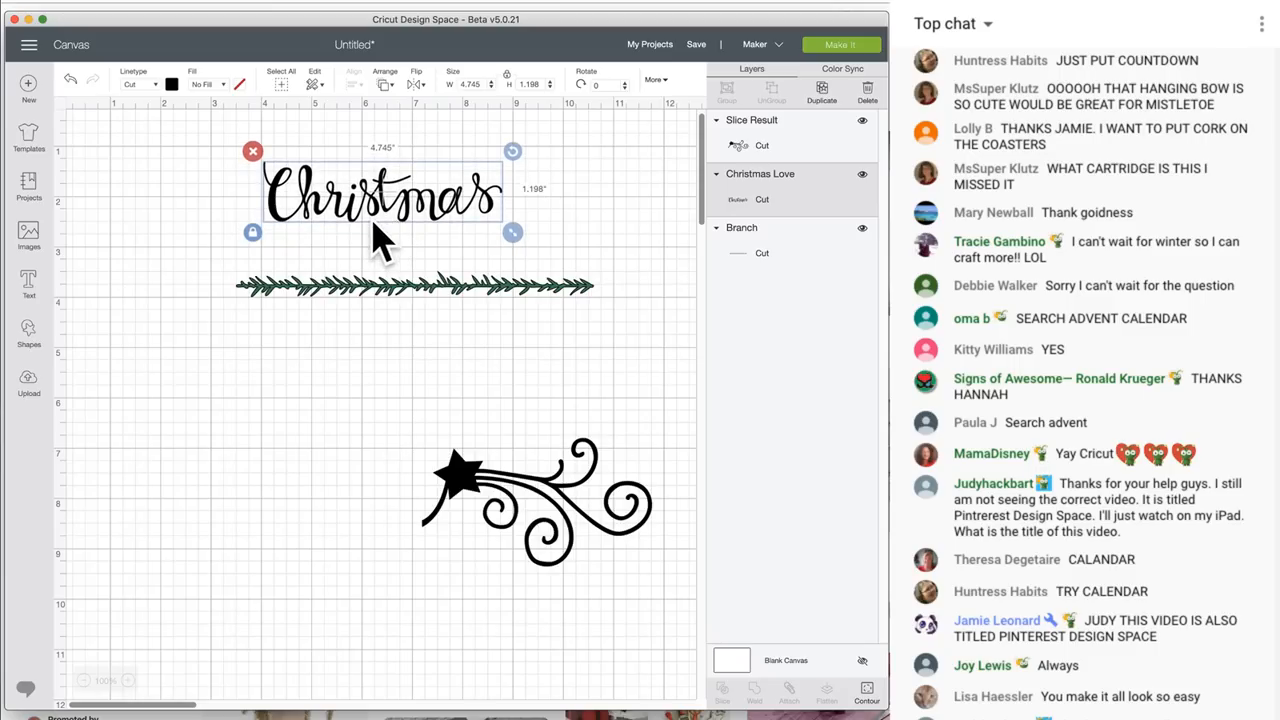
pyautogui.click(460, 485)
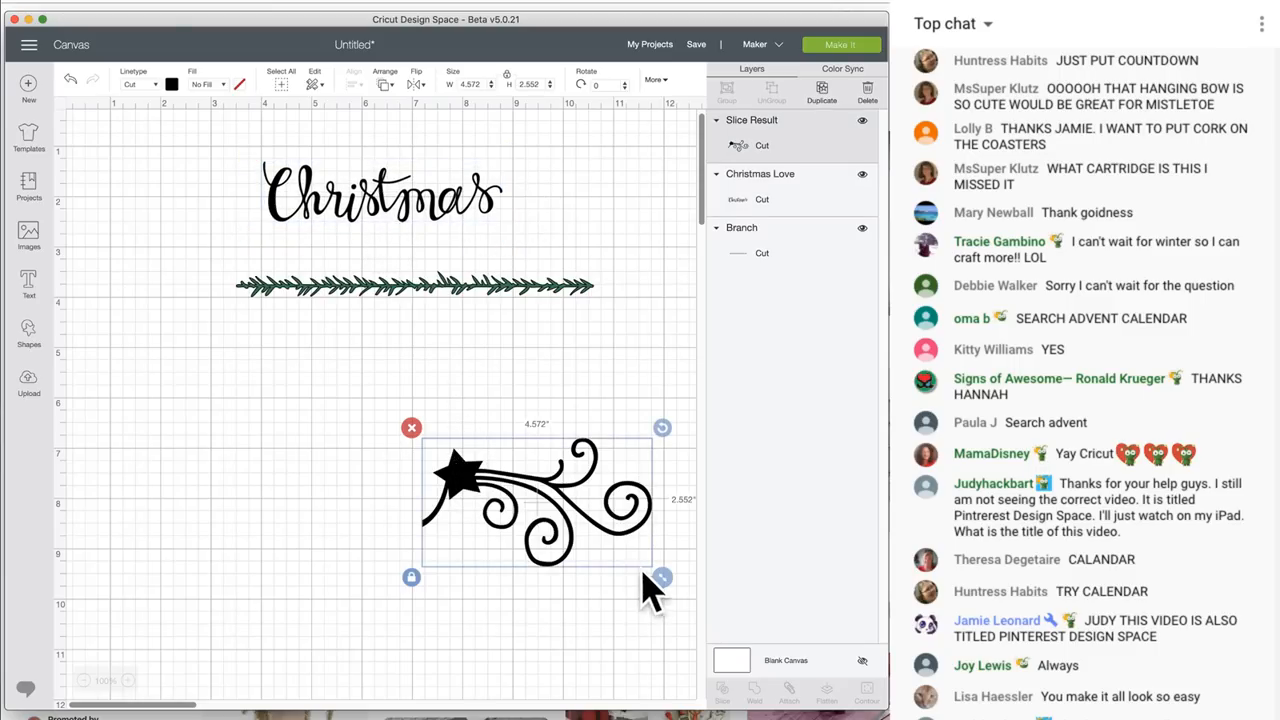
pyautogui.moveTo(655, 583); pyautogui.dragTo(558, 540)
pyautogui.moveTo(460, 478); pyautogui.dragTo(500, 250)
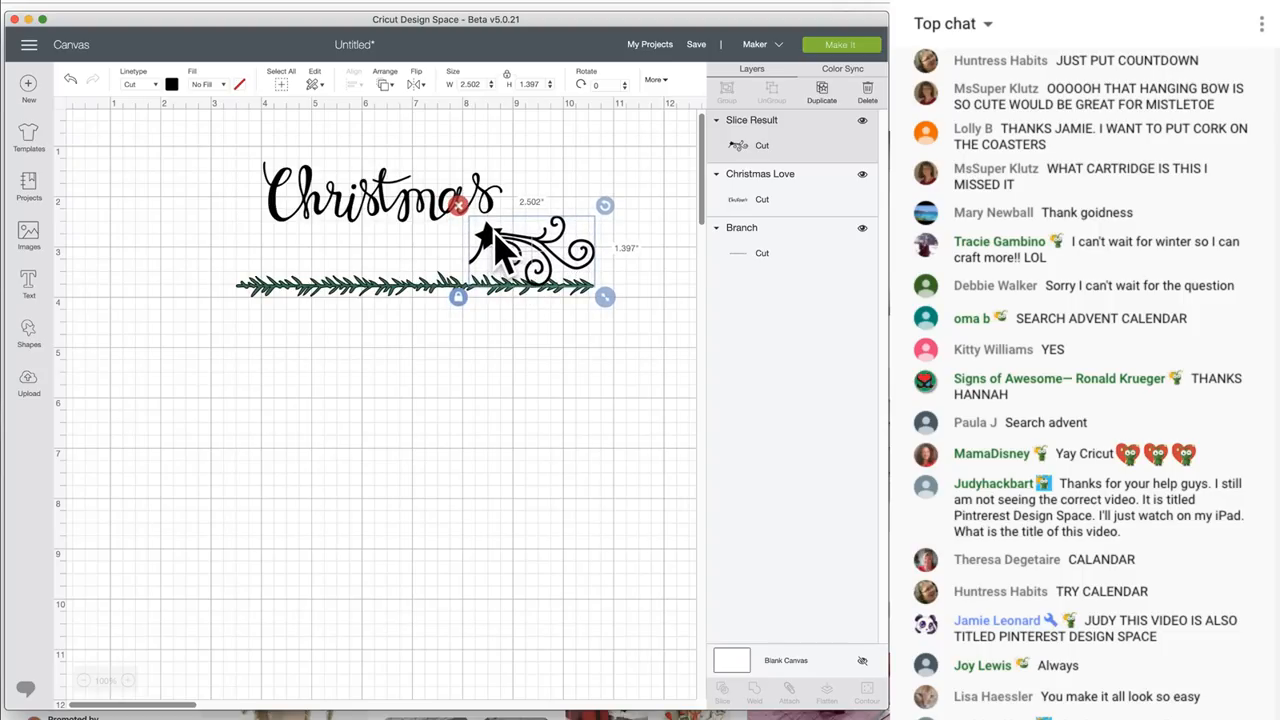
pyautogui.click(372, 432)
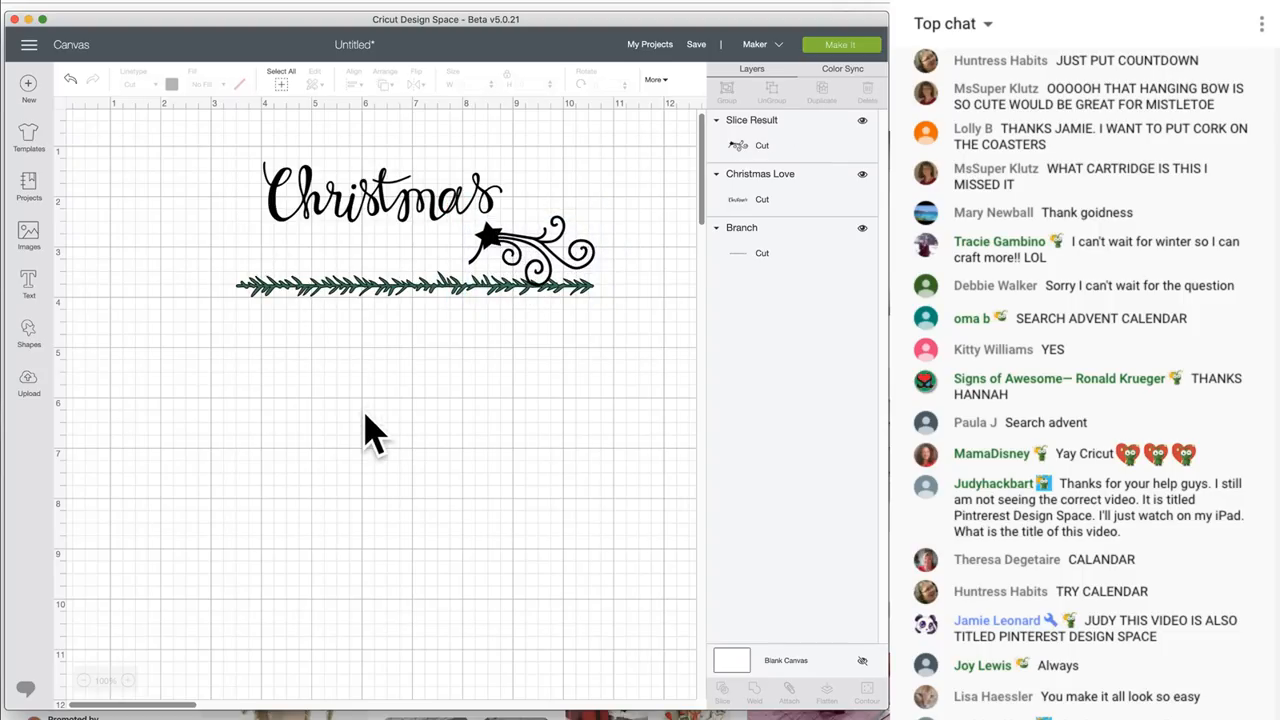
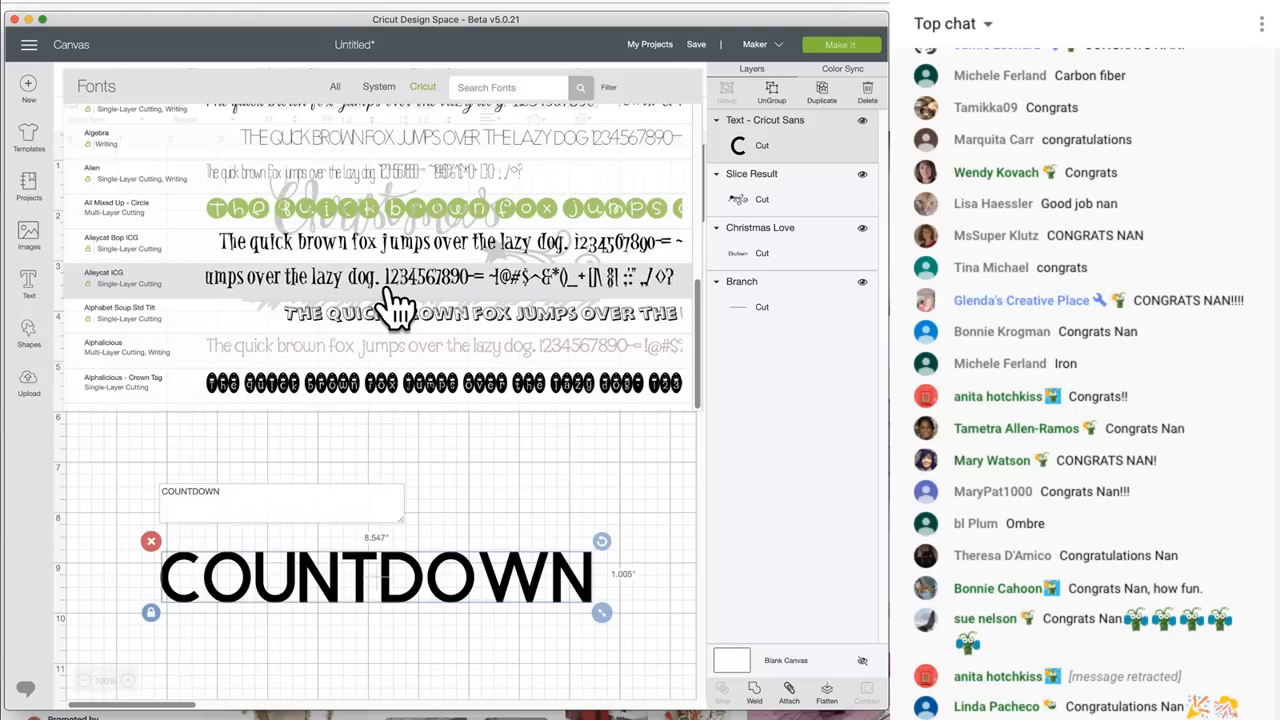
# Examine the Cricut fonts and the font filter options for a typeface to suit the "COUNTDOWN" text
pyautogui.scroll(2, 398, 310)
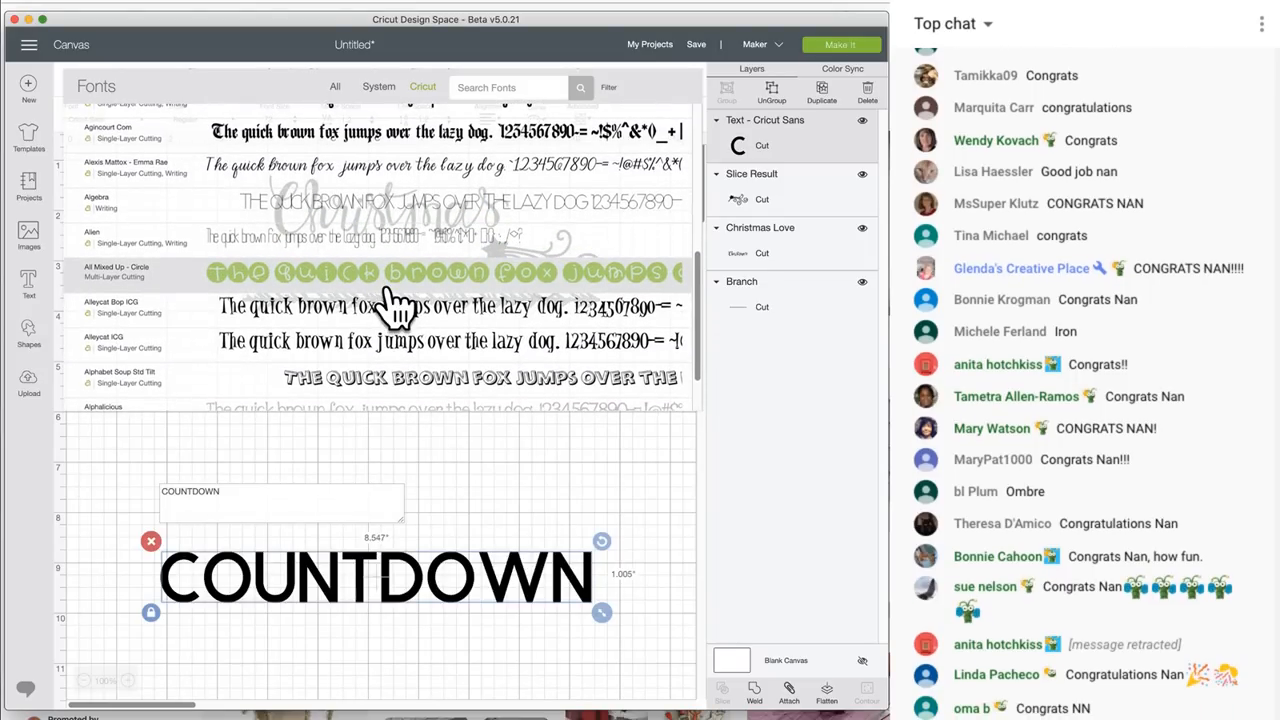
pyautogui.scroll(-2, 398, 308)
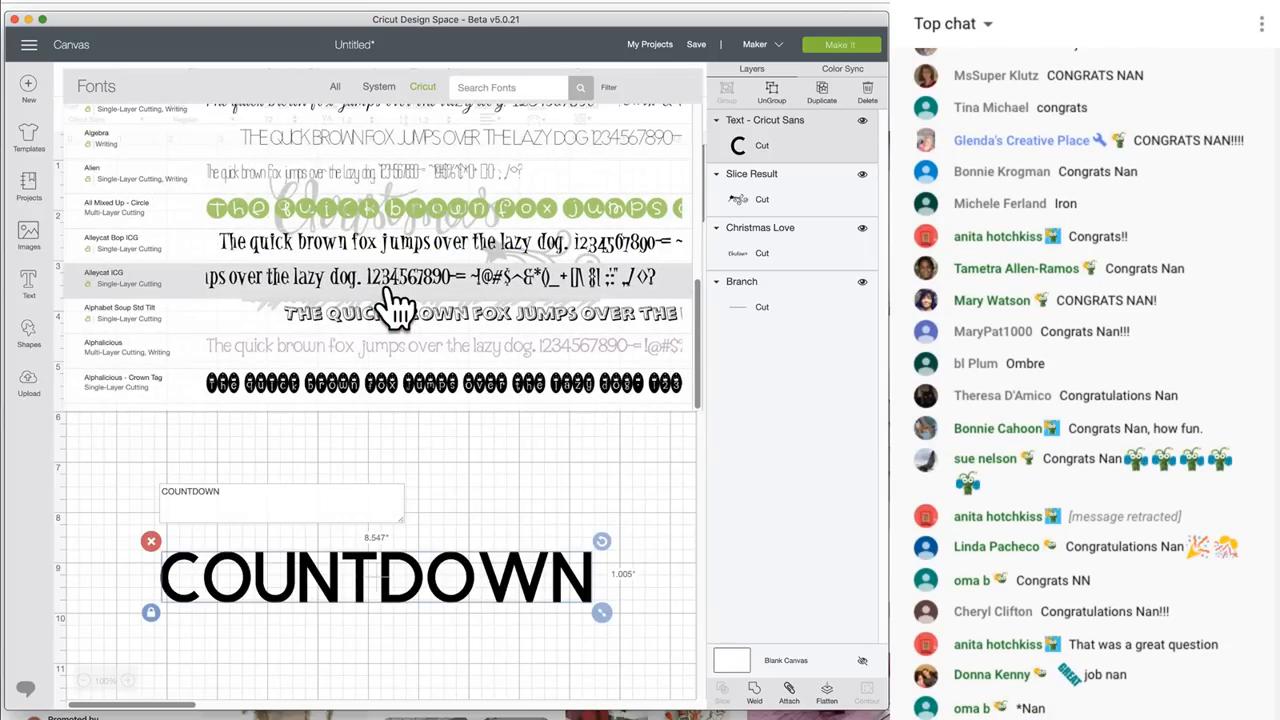
pyautogui.scroll(3, 398, 308)
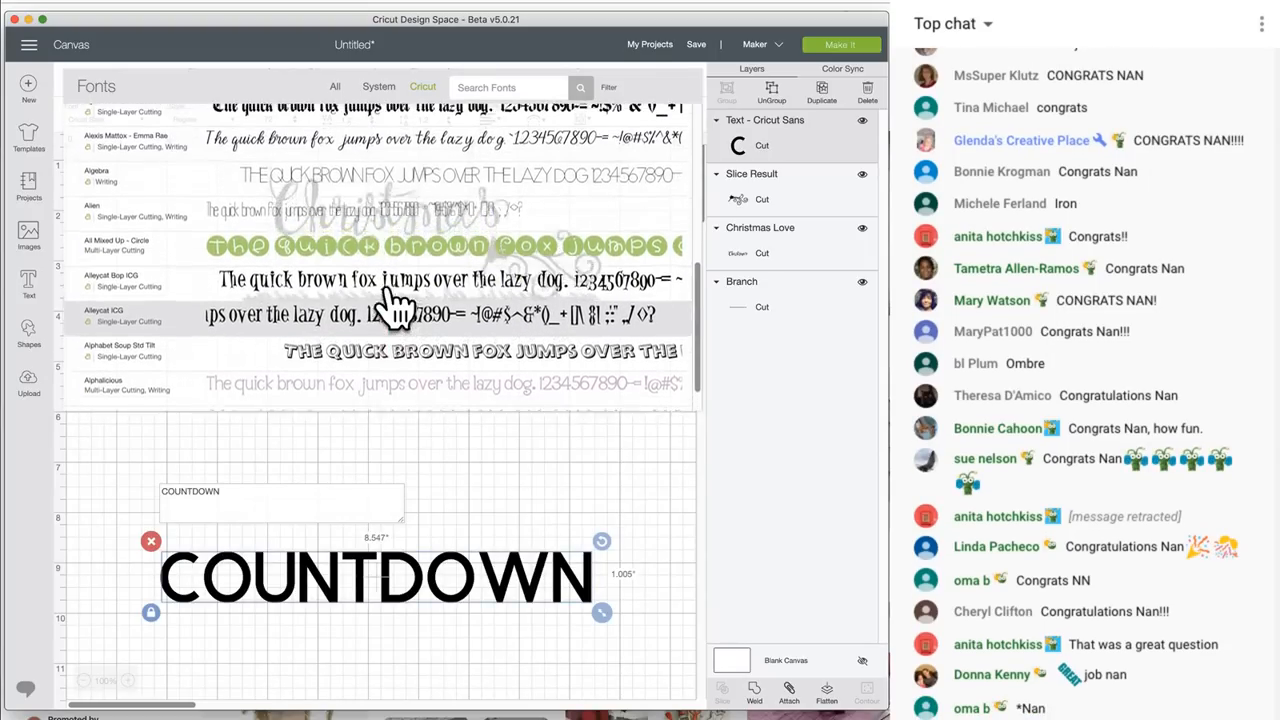
pyautogui.scroll(3, 396, 308)
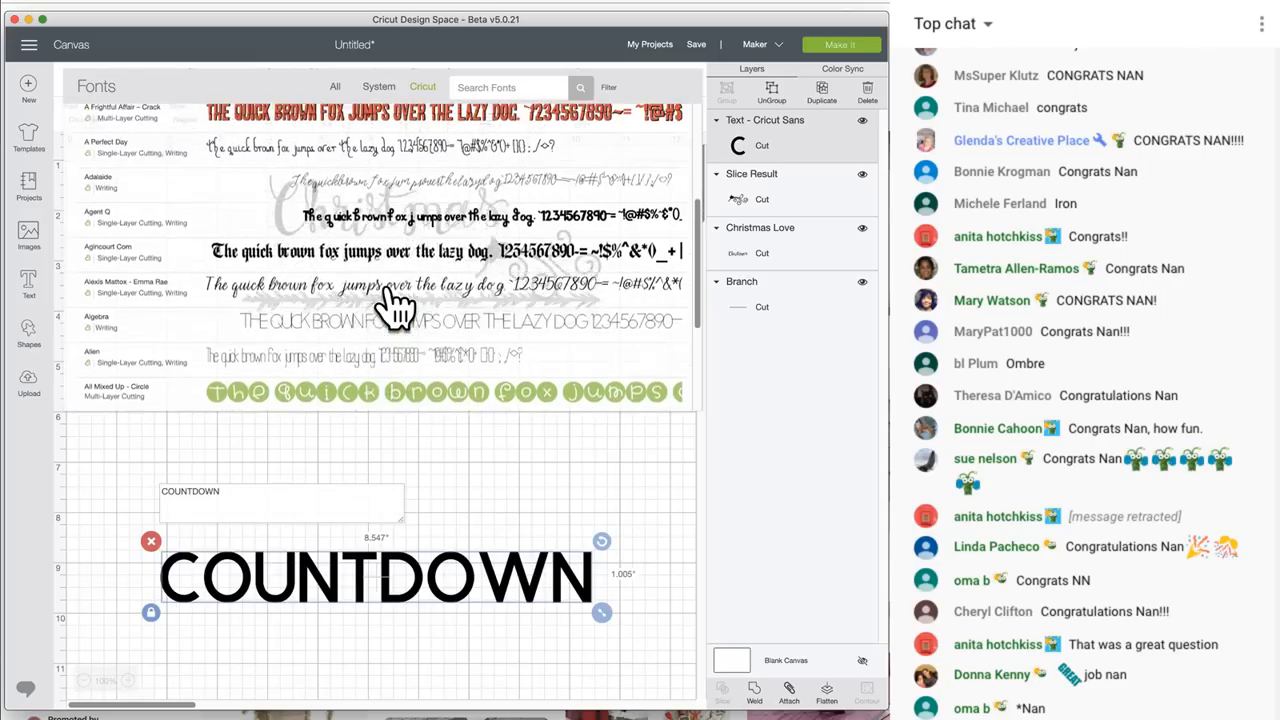
pyautogui.scroll(4, 398, 308)
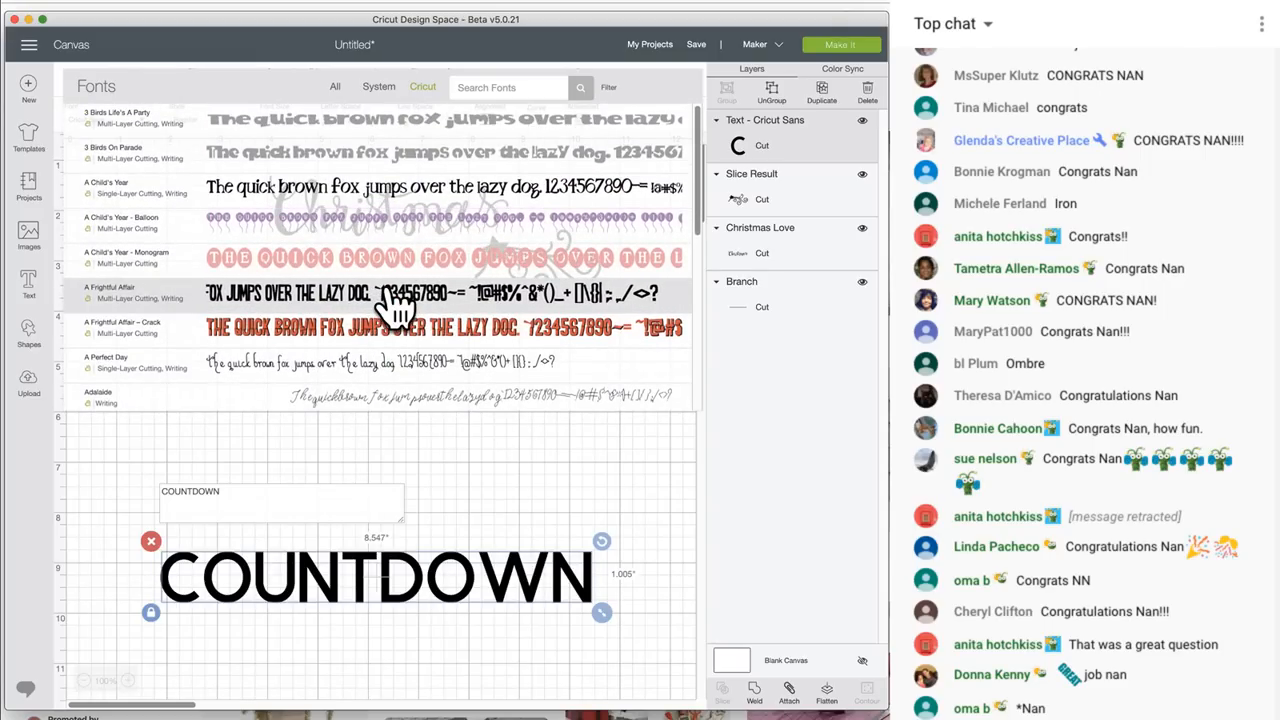
pyautogui.scroll(-12, 398, 308)
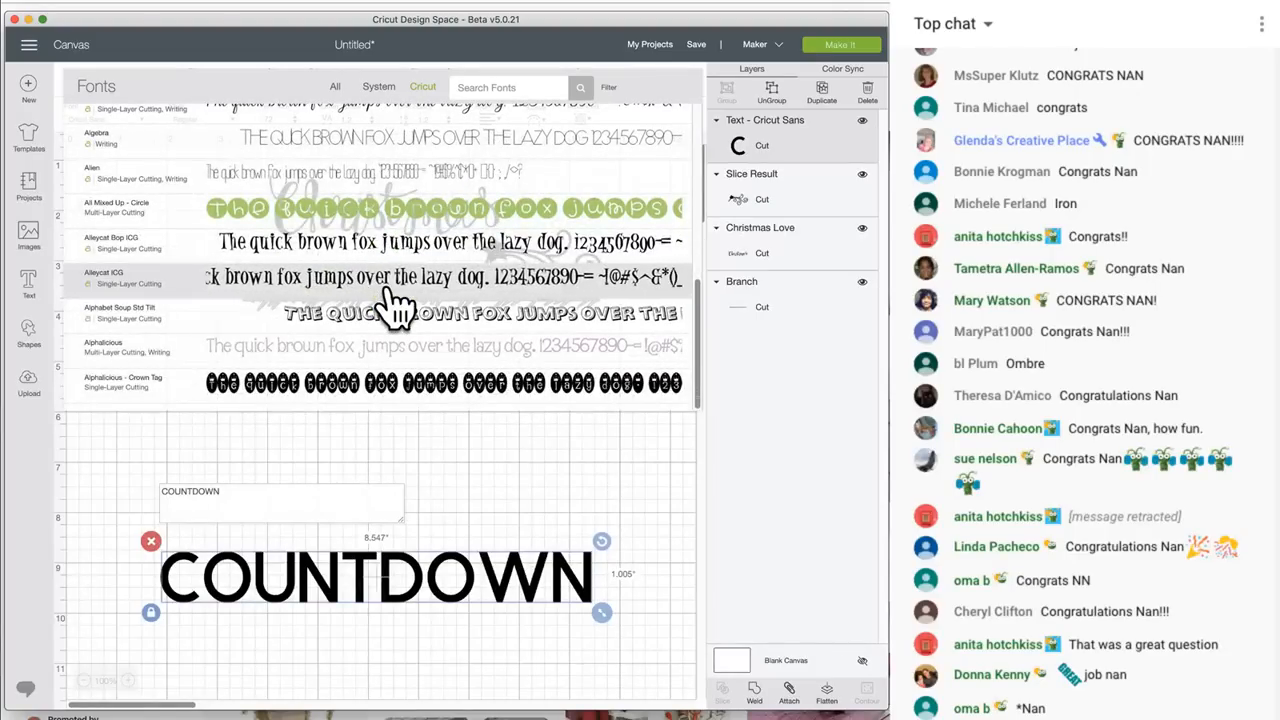
pyautogui.moveTo(706, 328); pyautogui.dragTo(686, 109)
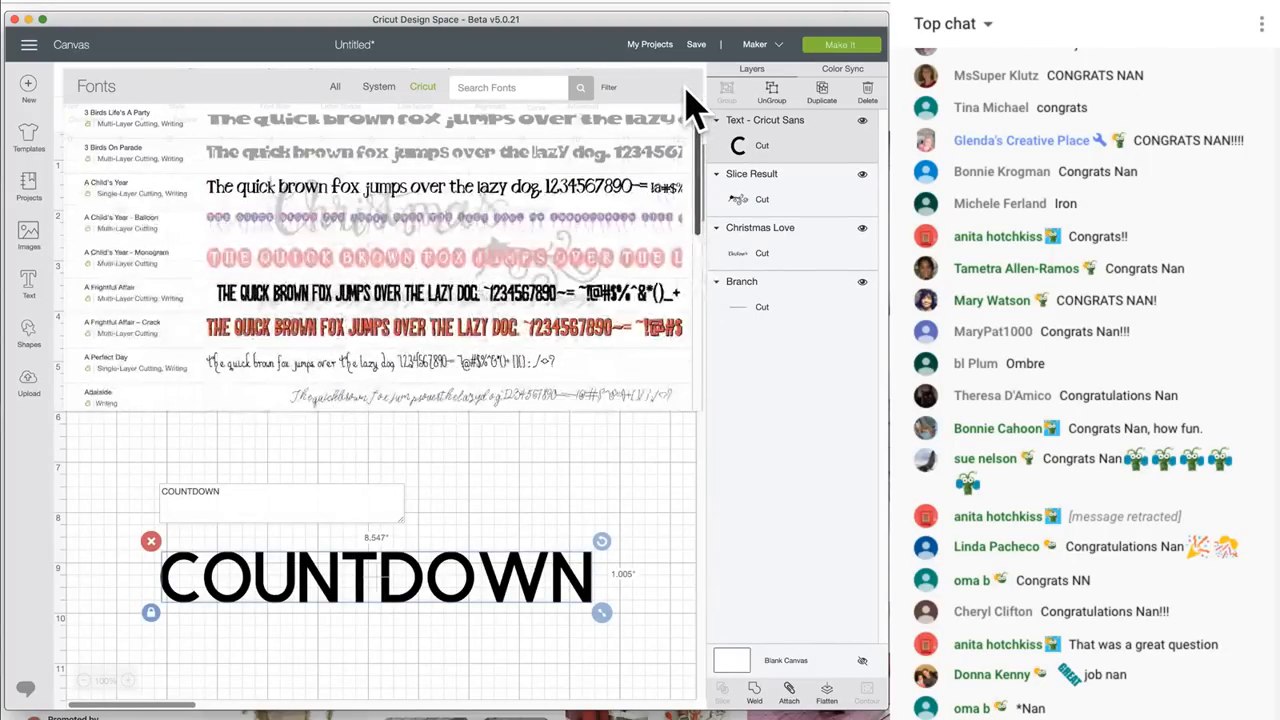
pyautogui.click(608, 92)
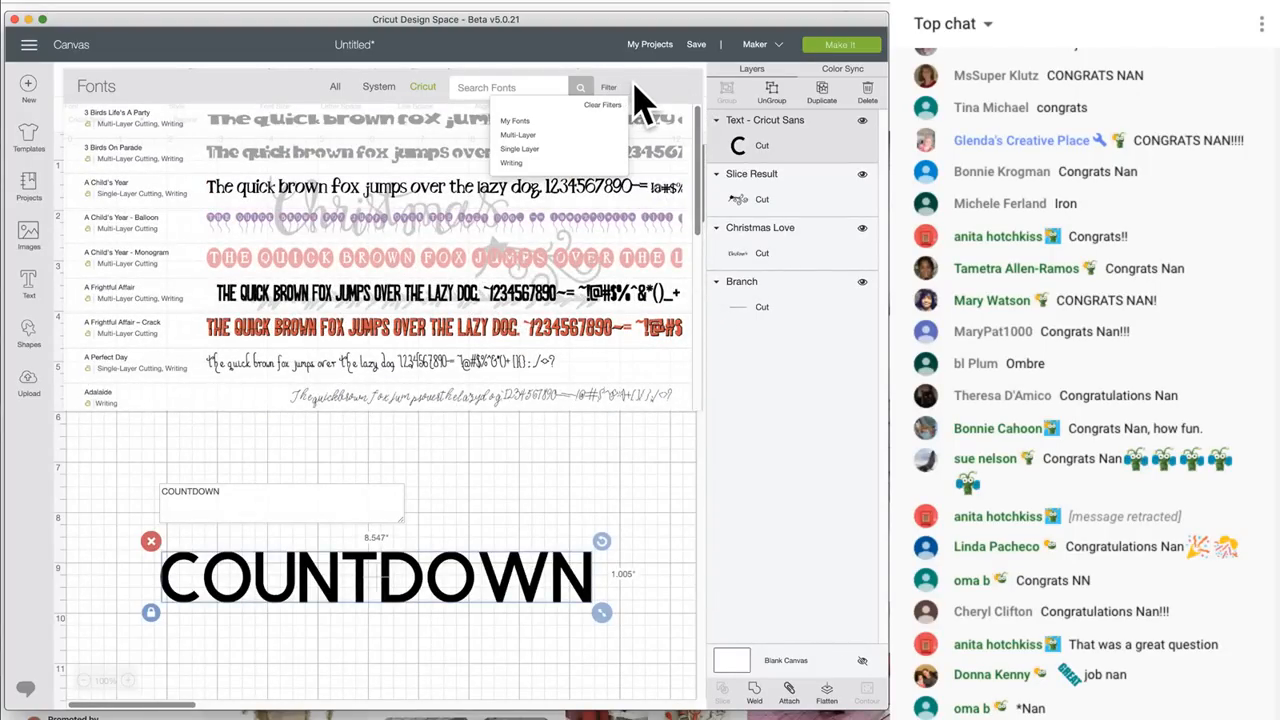
pyautogui.click(635, 86)
pyautogui.click(613, 90)
pyautogui.click(517, 133)
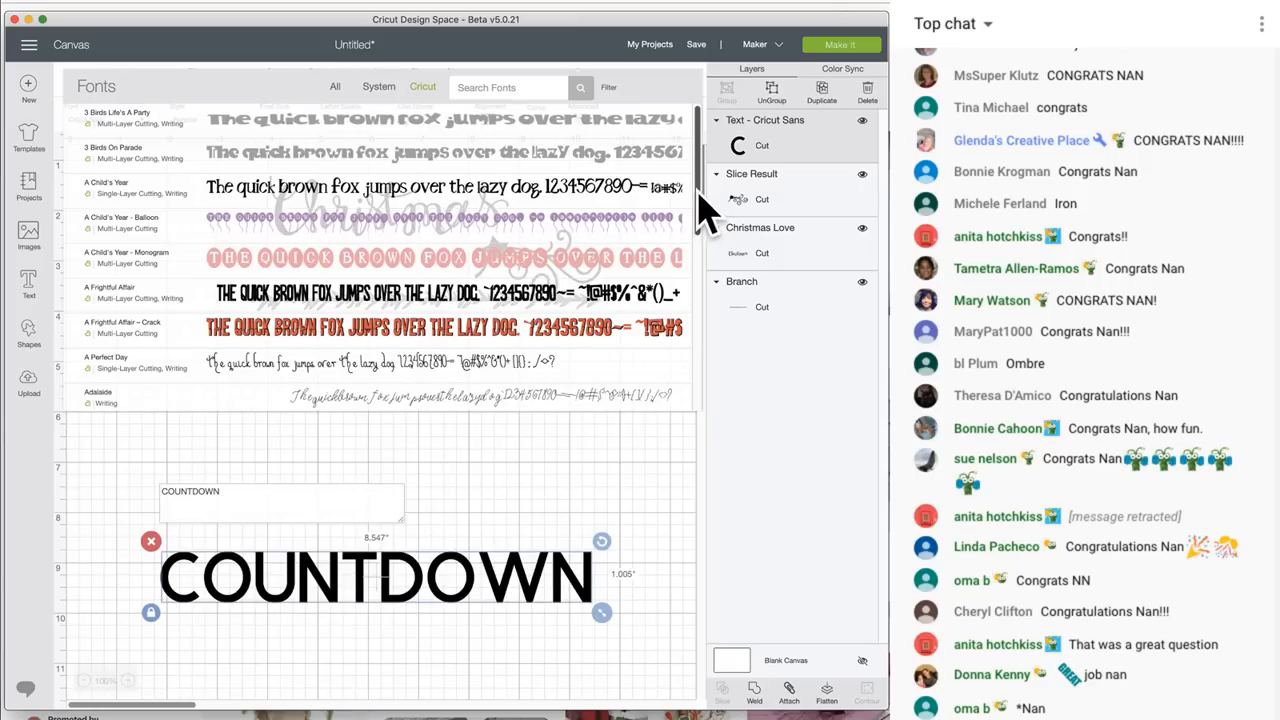
# Set "COUNTDOWN" in the Alleycat ICG font and fit it between "Christmas" and the garland at about 4.34 by 0.72 inches
pyautogui.moveTo(703, 206); pyautogui.dragTo(715, 435)
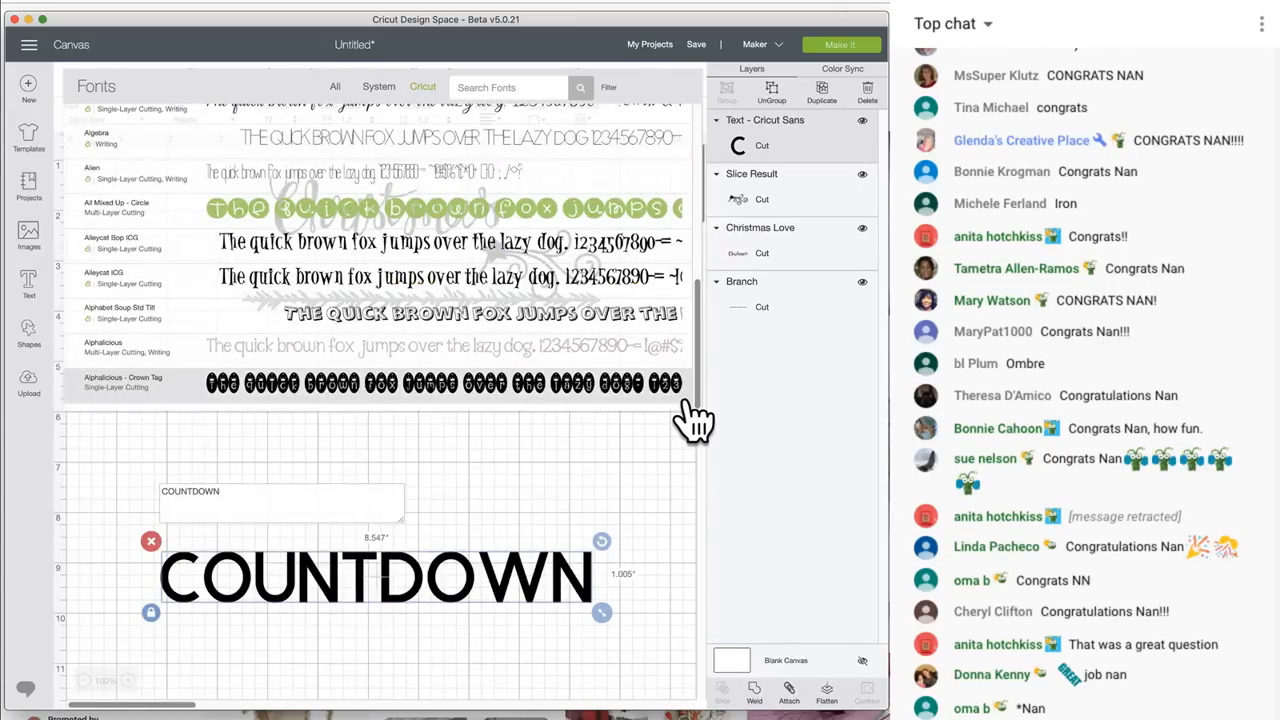
pyautogui.scroll(2, 380, 378)
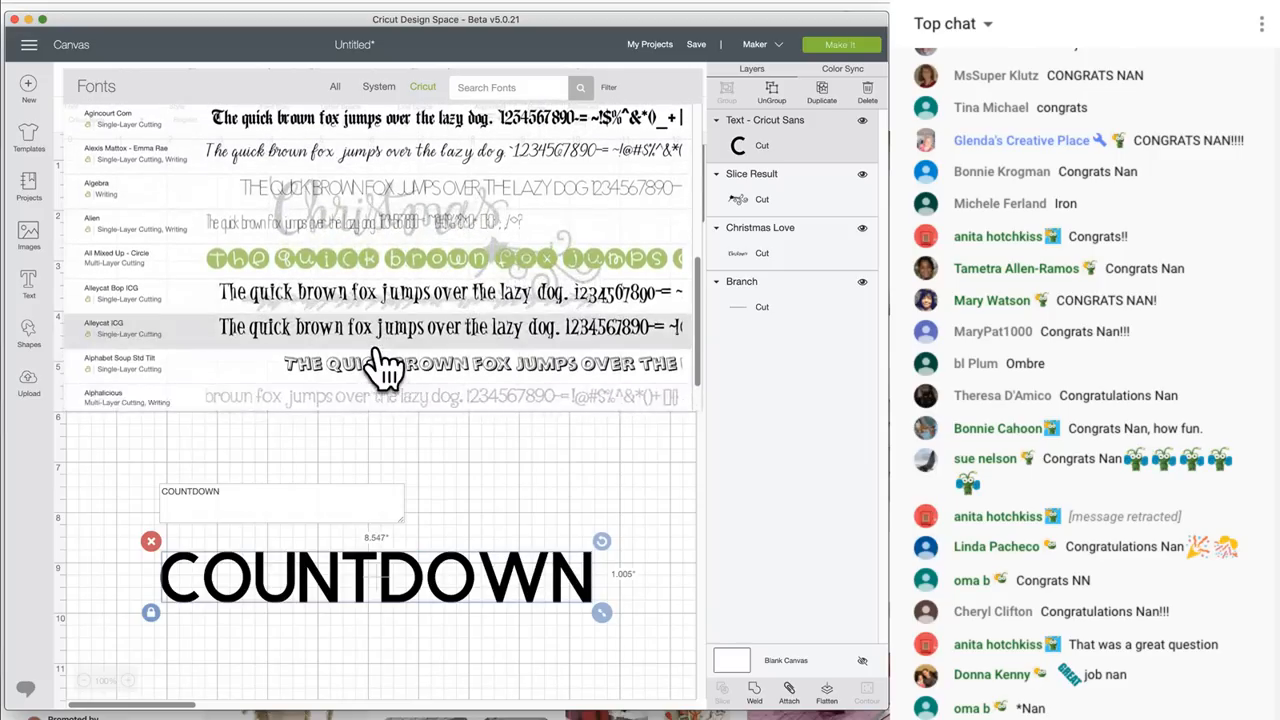
pyautogui.scroll(1, 384, 370)
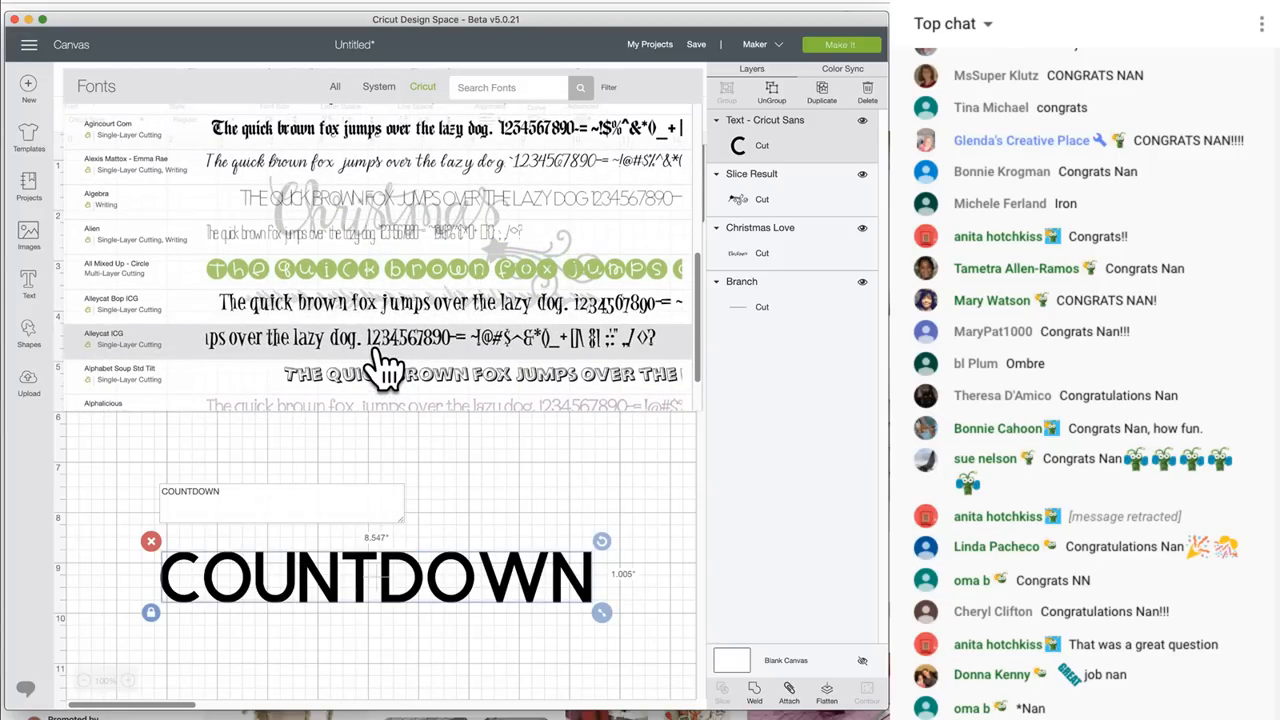
pyautogui.click(388, 340)
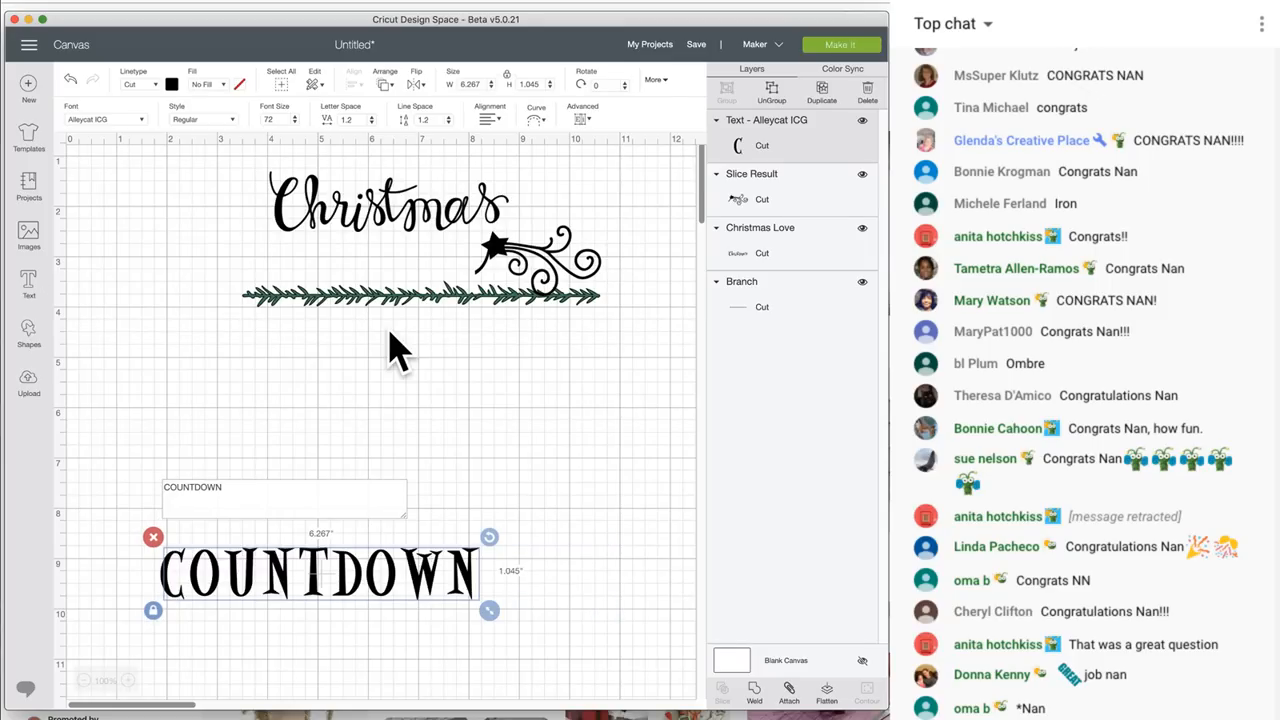
pyautogui.moveTo(451, 580); pyautogui.dragTo(437, 263)
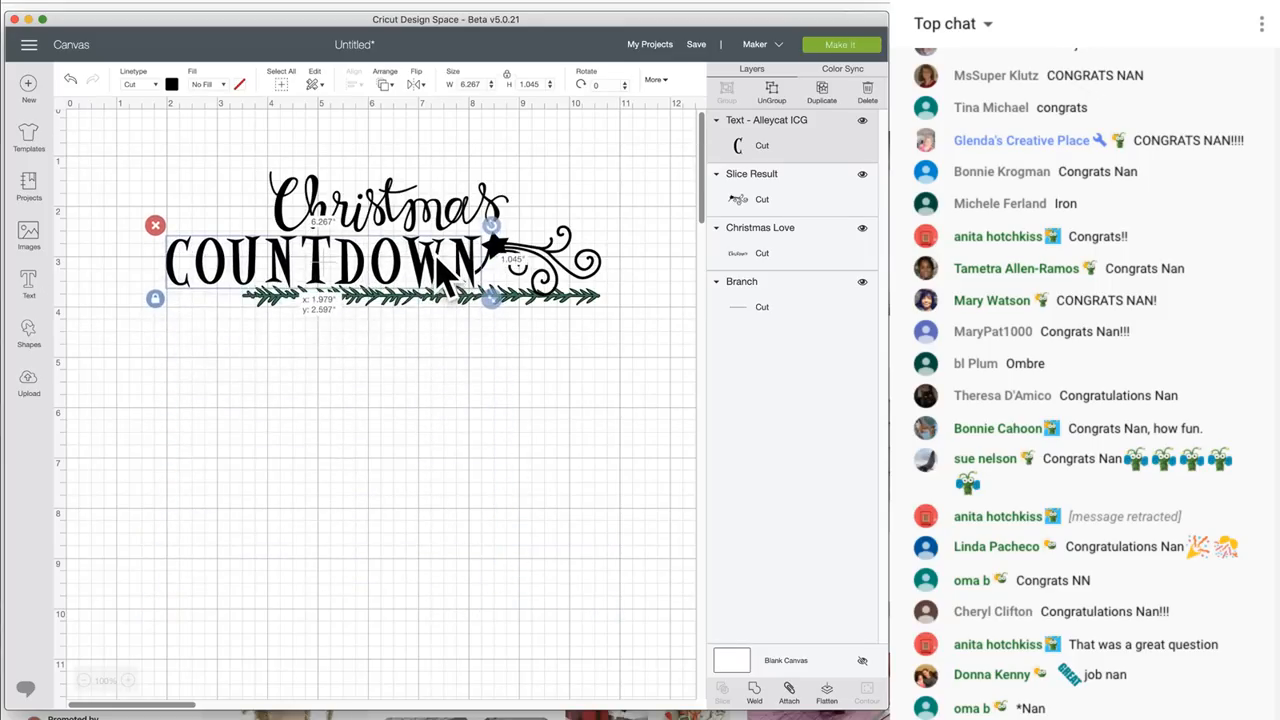
pyautogui.moveTo(491, 298); pyautogui.dragTo(518, 282)
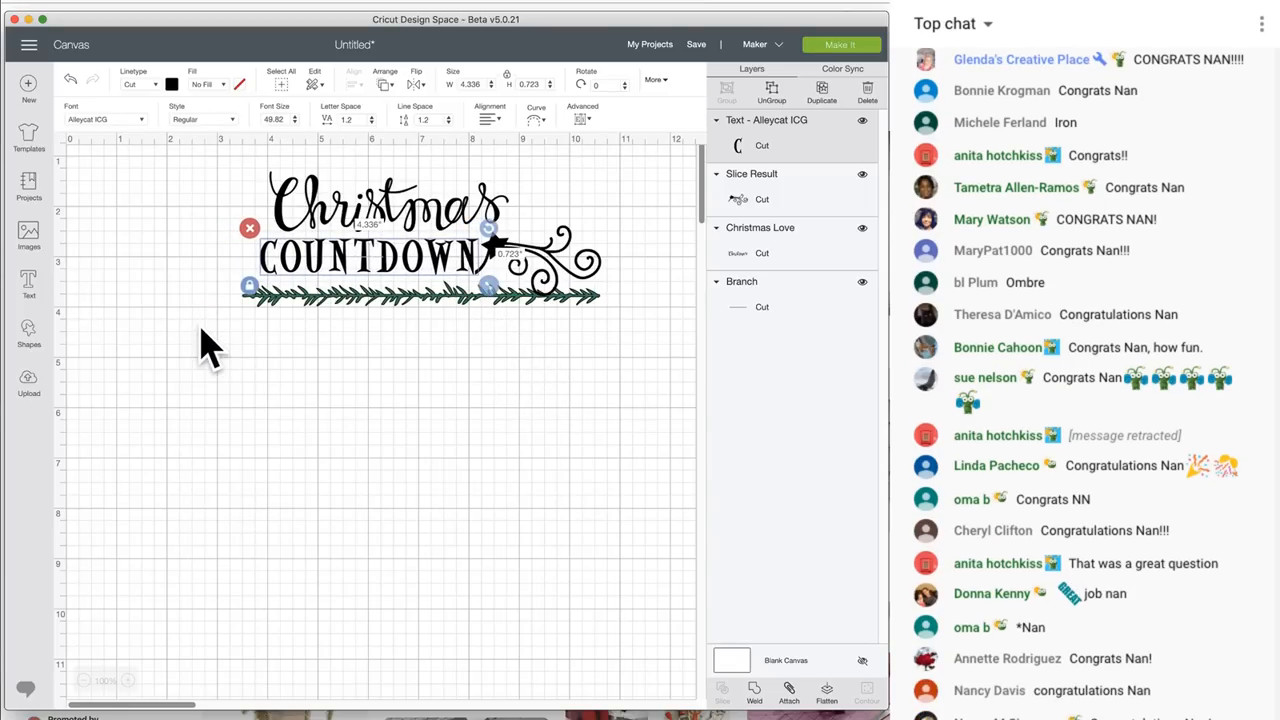
# Try the Bertham Pro Regular font on the "COUNTDOWN" text
pyautogui.click(141, 119)
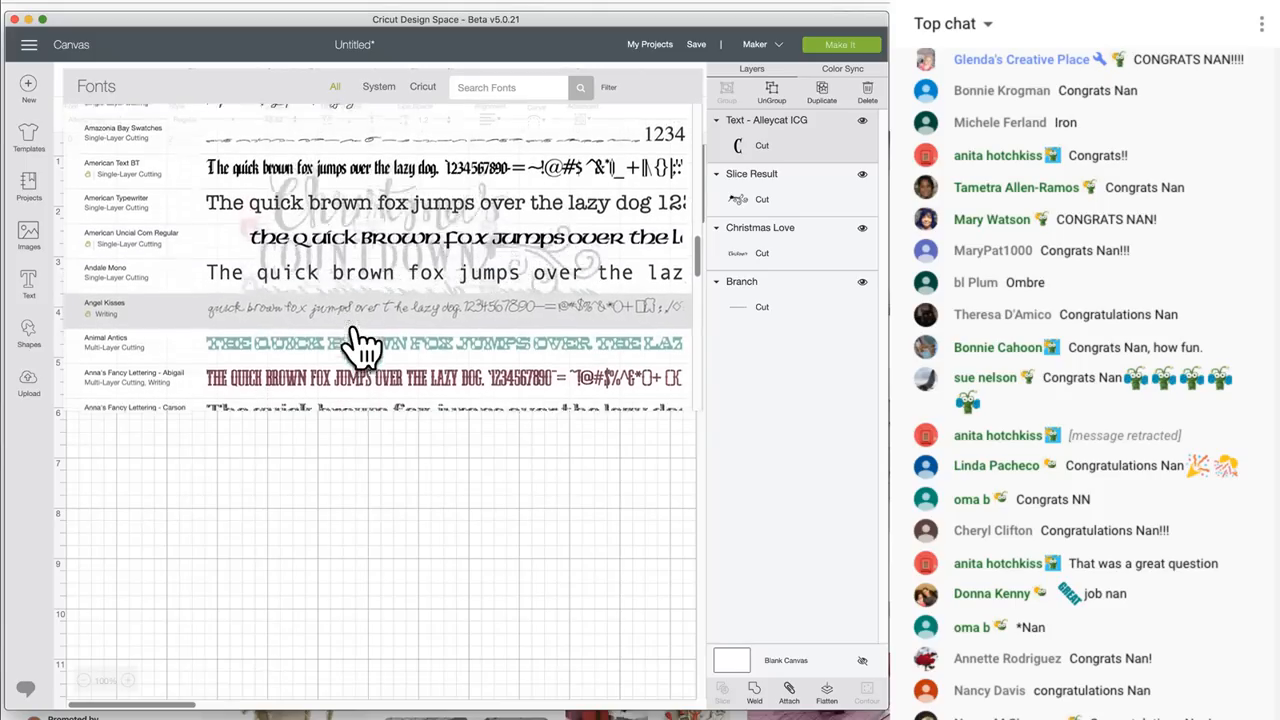
pyautogui.scroll(-2, 362, 346)
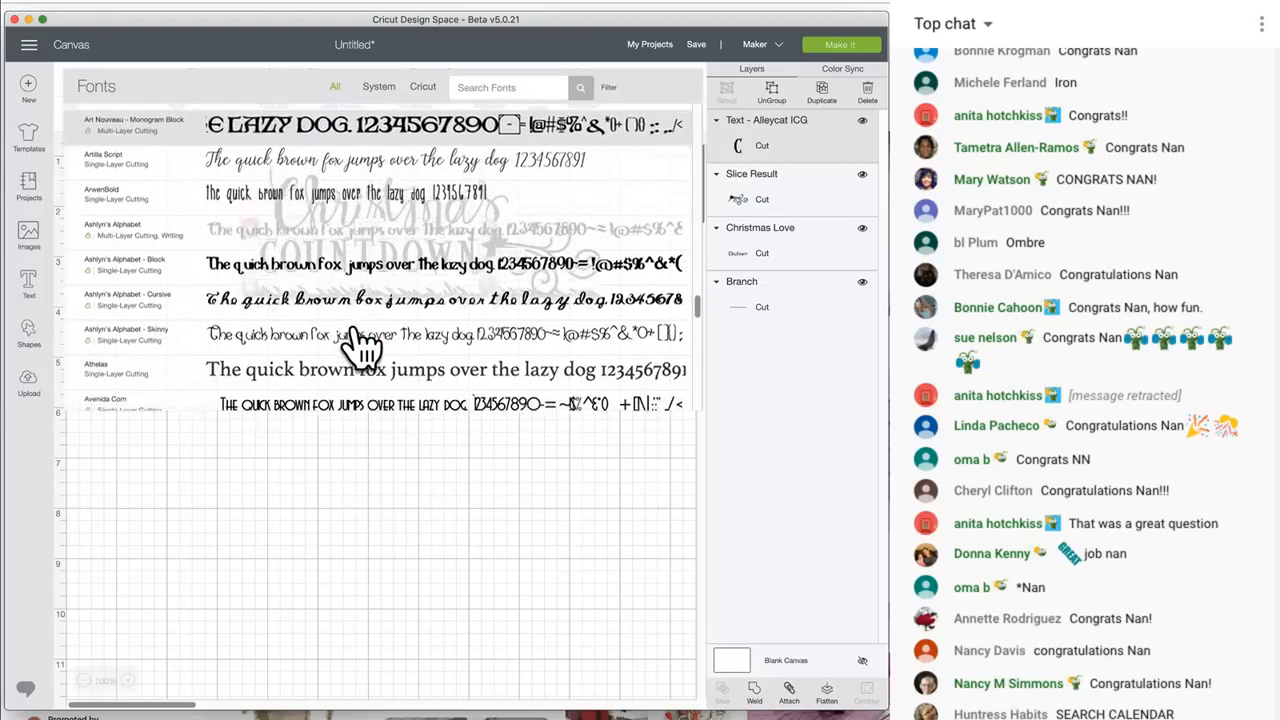
pyautogui.scroll(-3, 362, 346)
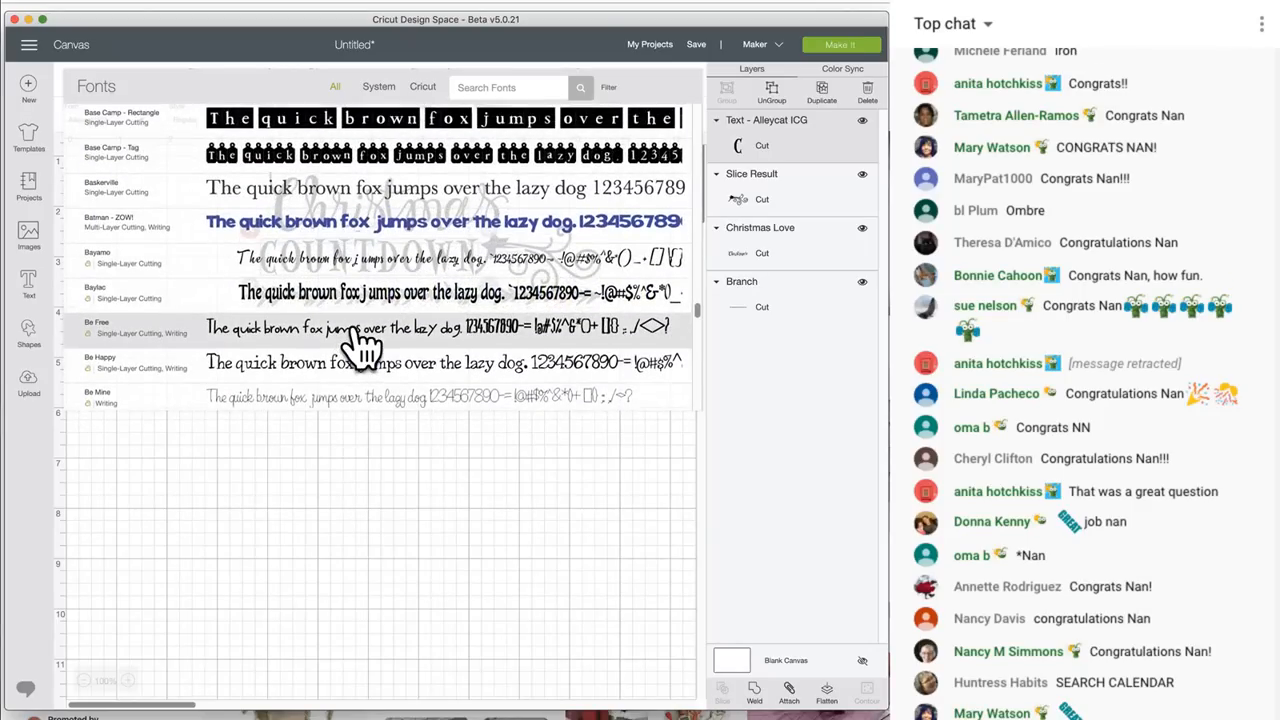
pyautogui.scroll(-1, 362, 346)
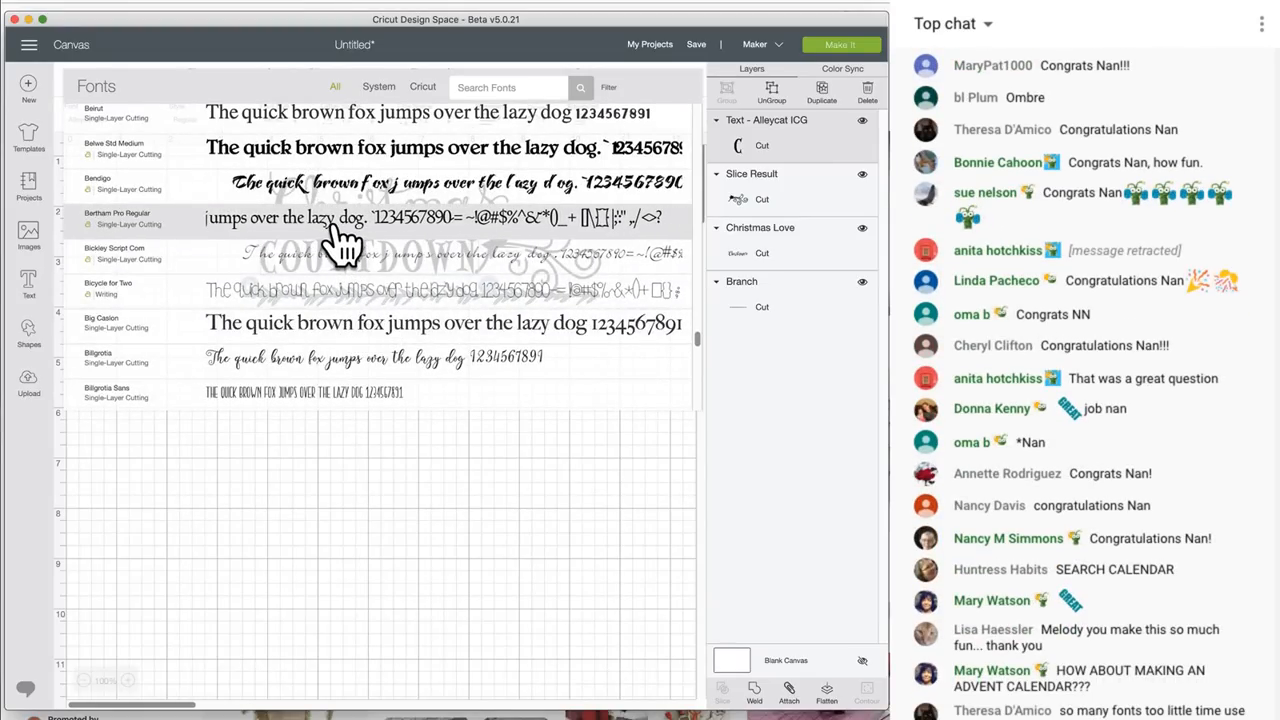
pyautogui.click(336, 226)
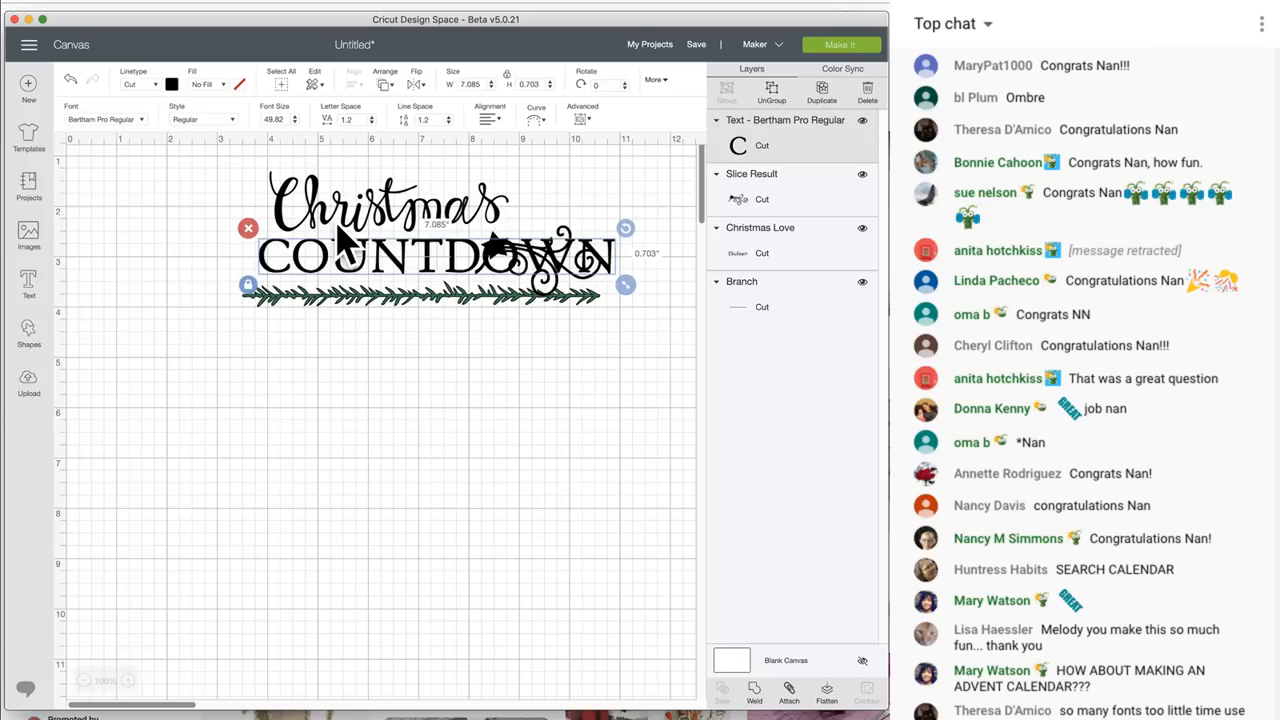
# Try the Baghdad system font on the "COUNTDOWN" text
pyautogui.click(136, 119)
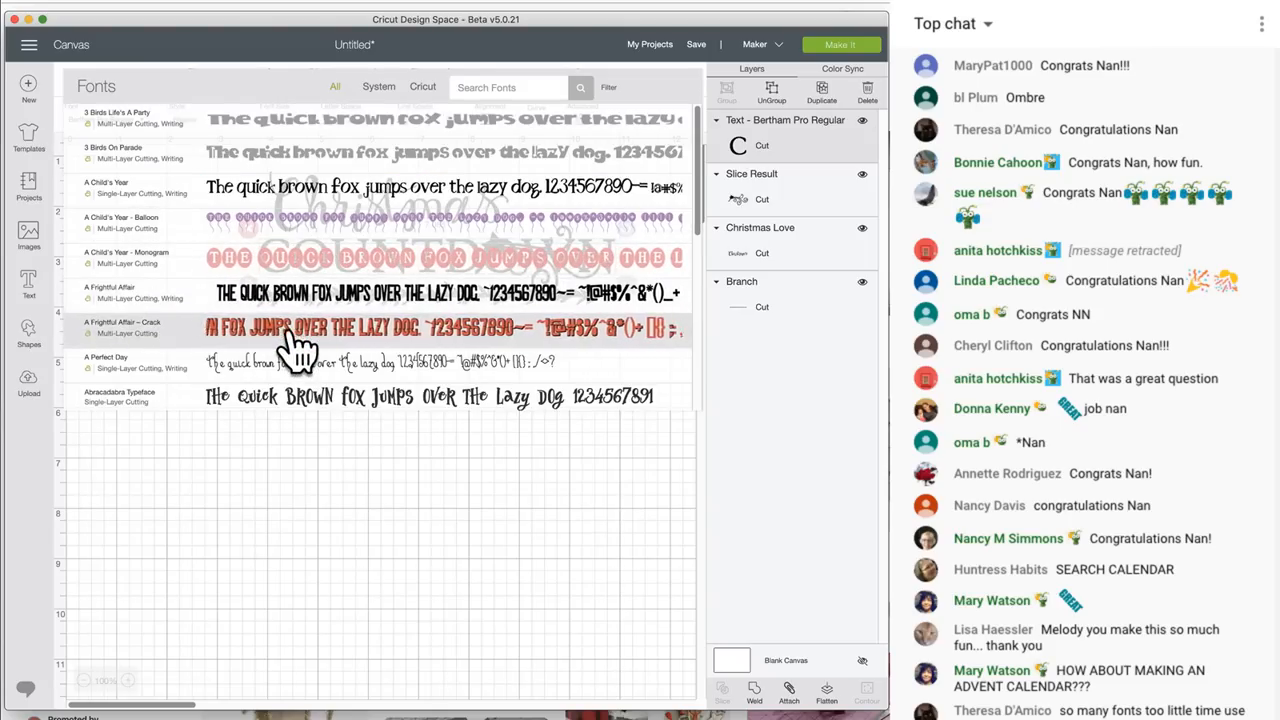
pyautogui.scroll(-10, 298, 350)
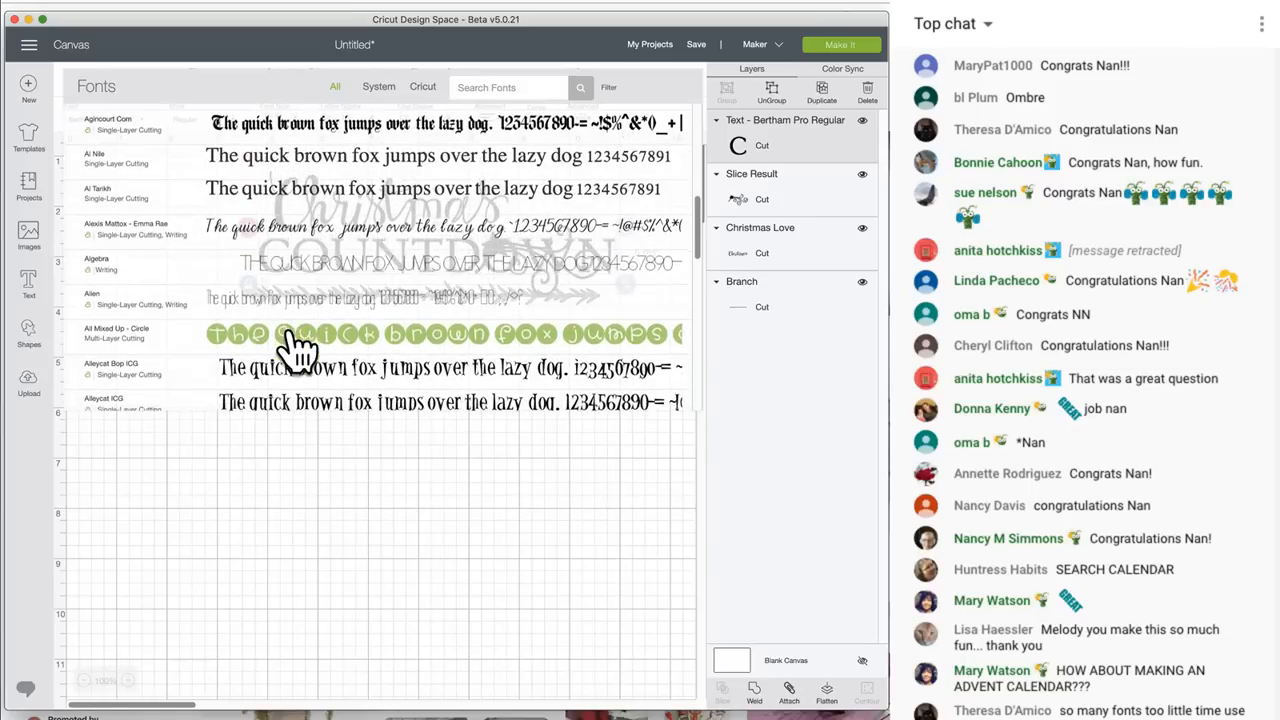
pyautogui.scroll(-1, 290, 337)
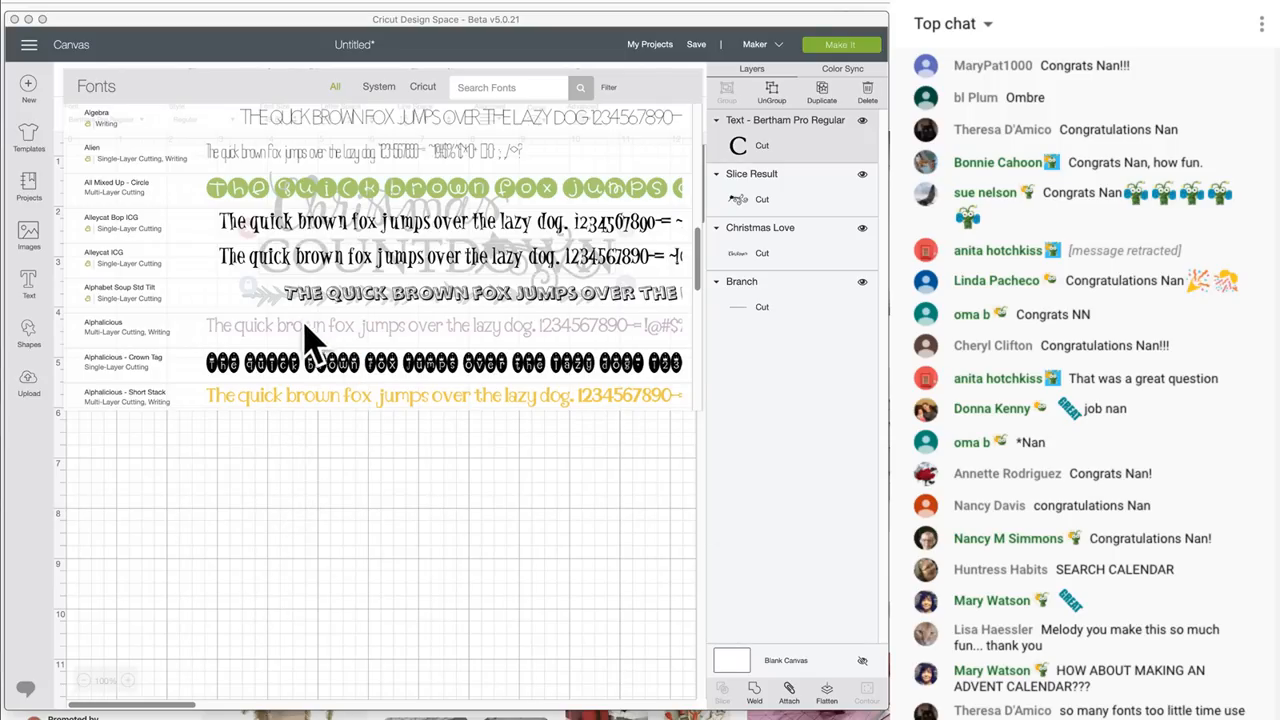
pyautogui.scroll(-4, 297, 357)
pyautogui.scroll(-4, 297, 357)
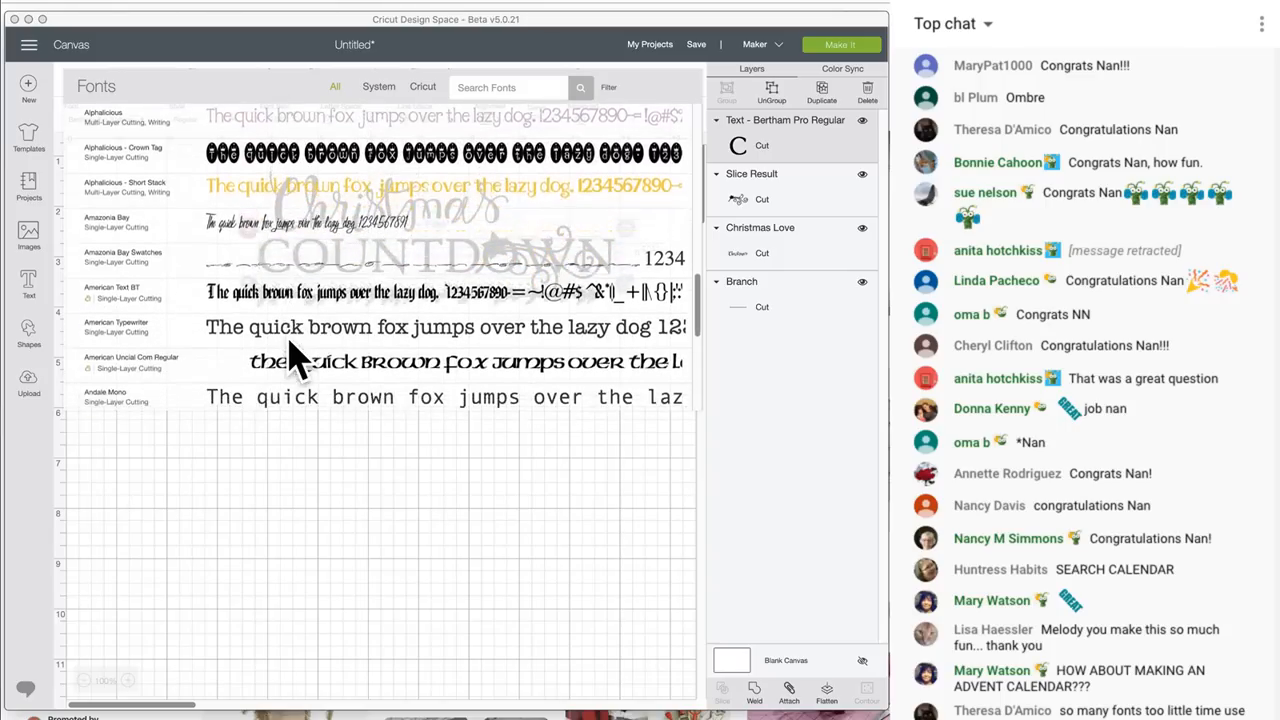
pyautogui.scroll(-4, 297, 357)
pyautogui.scroll(-4, 297, 357)
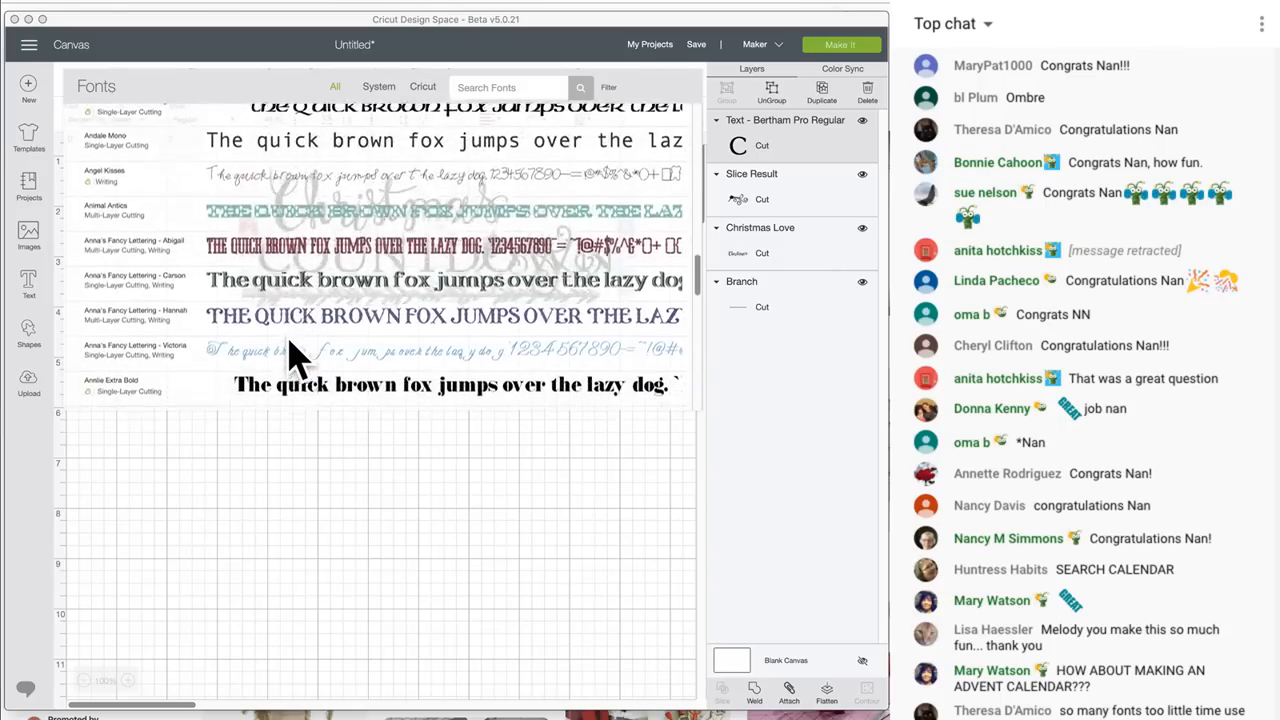
pyautogui.scroll(-3, 297, 357)
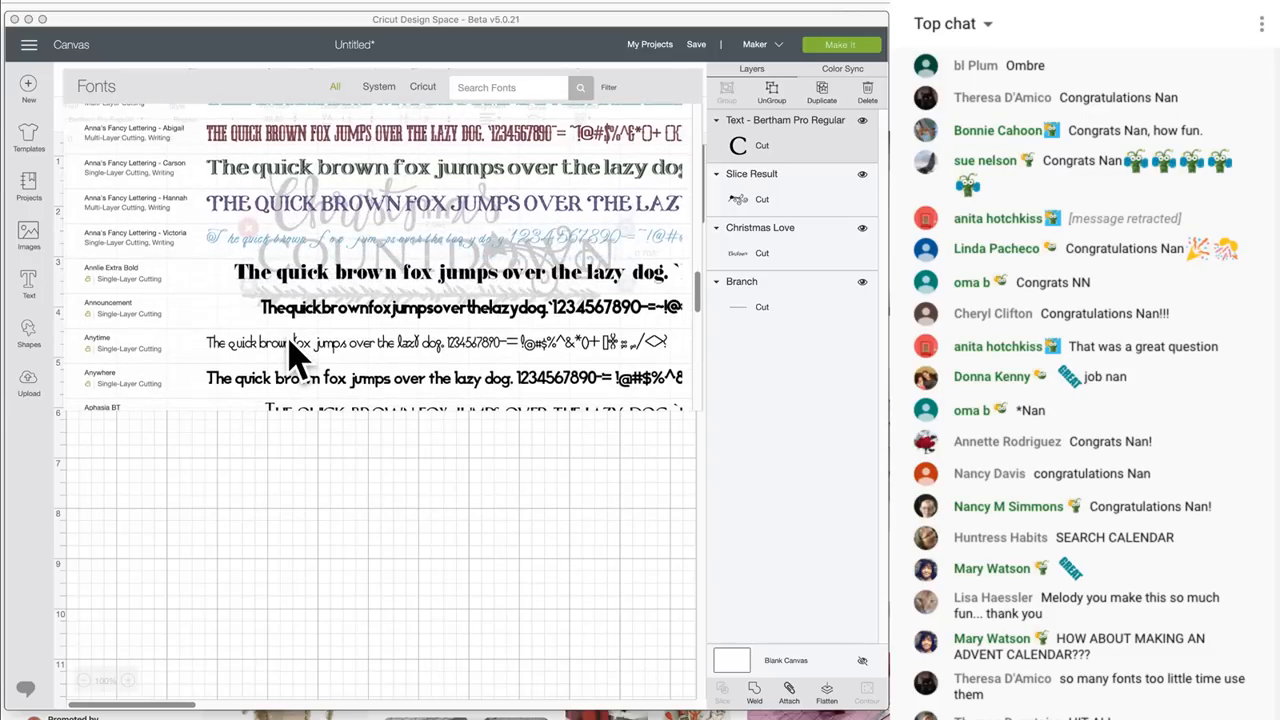
pyautogui.scroll(-4, 291, 340)
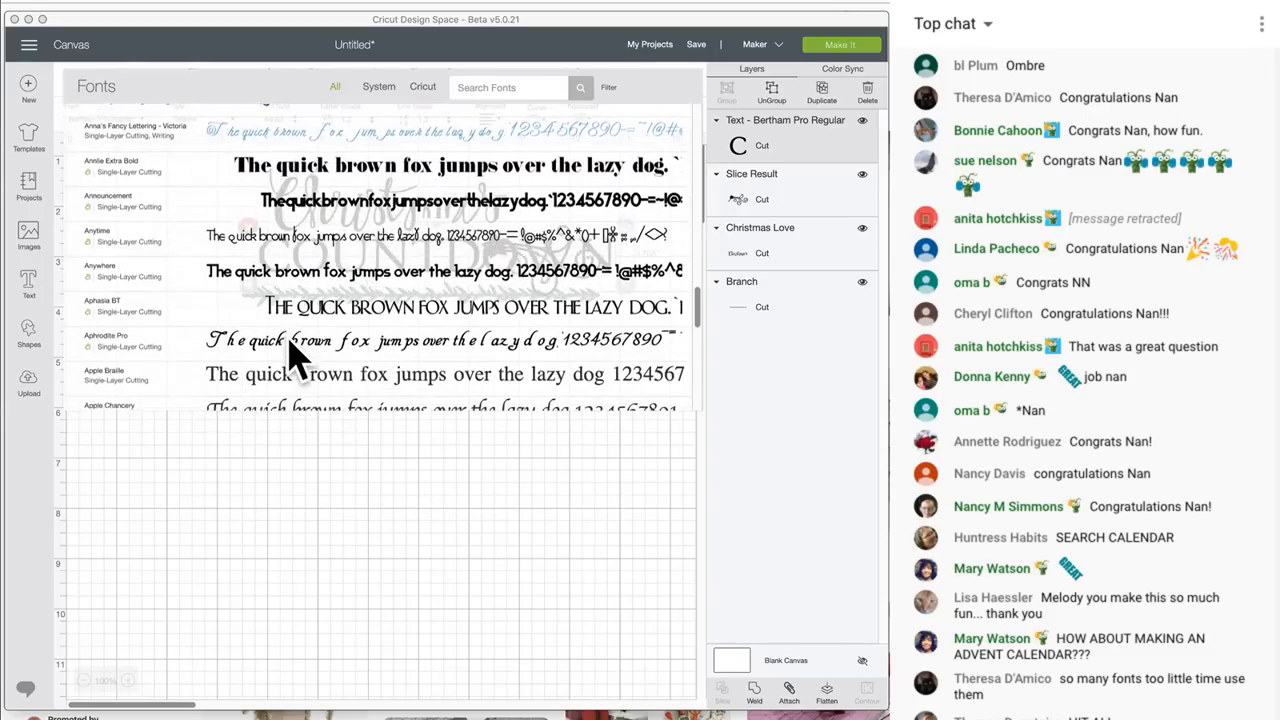
pyautogui.scroll(-5, 297, 357)
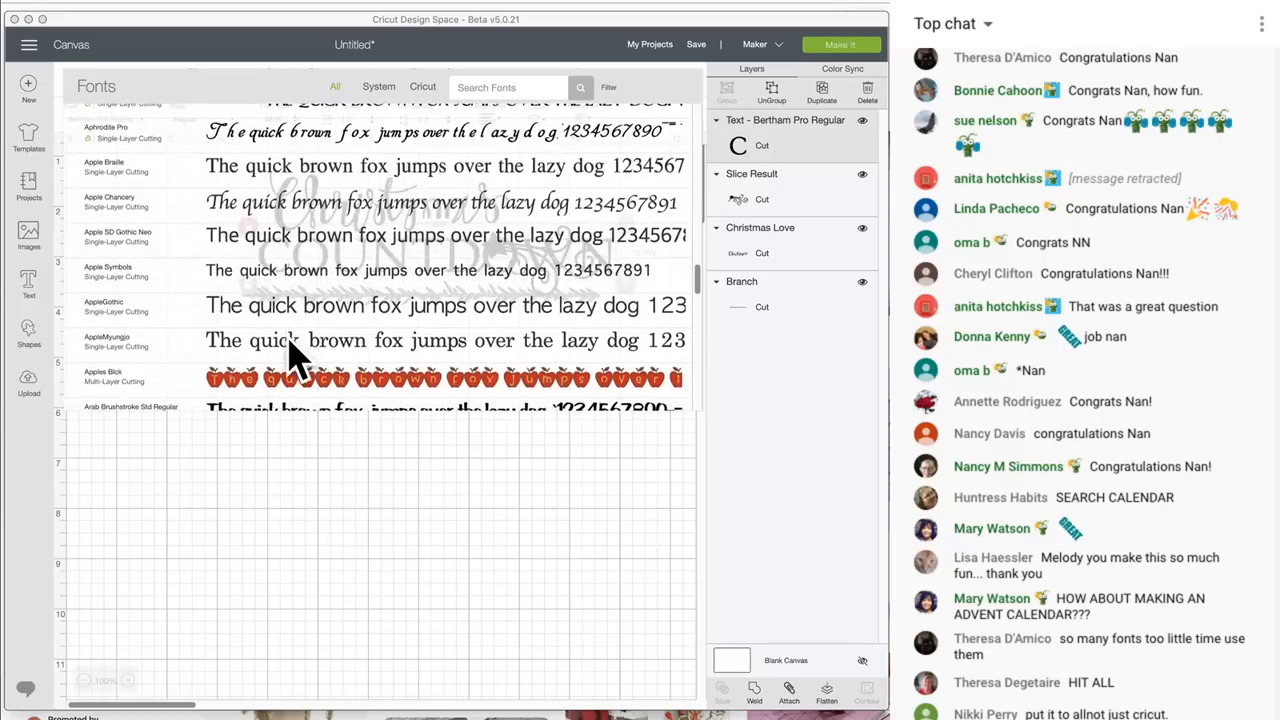
pyautogui.scroll(-5, 297, 357)
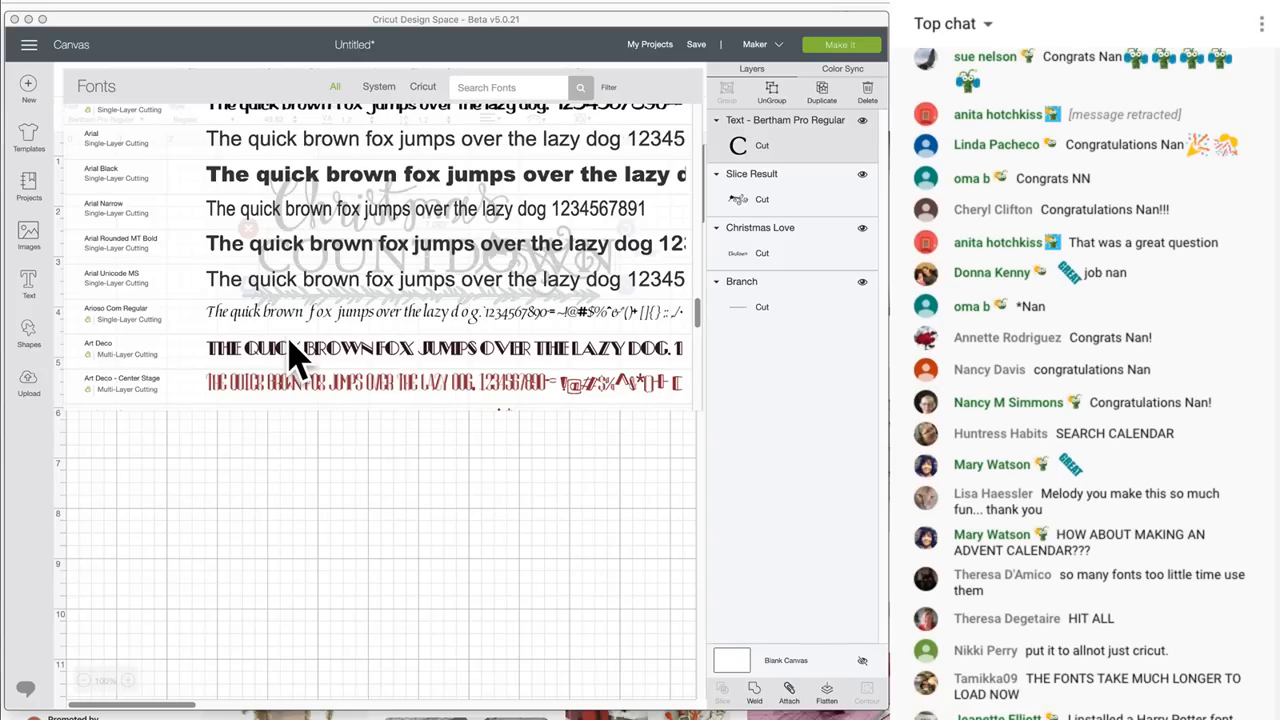
pyautogui.scroll(-5, 297, 357)
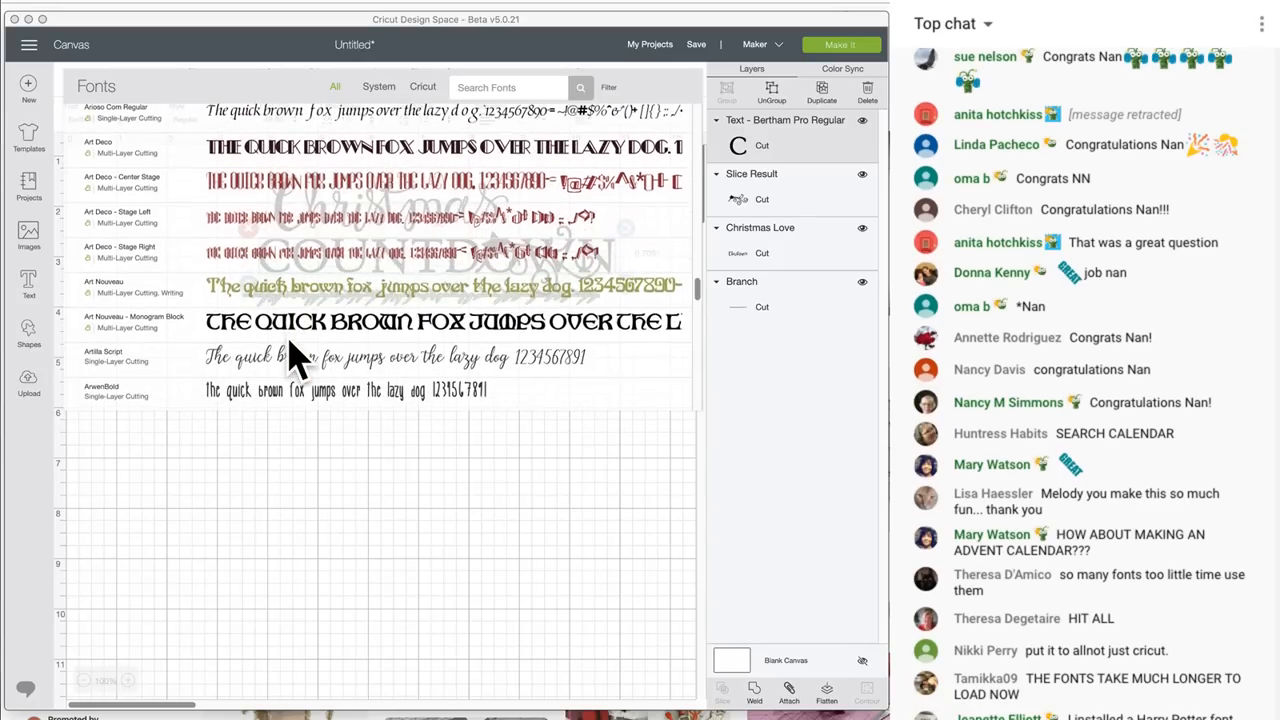
pyautogui.scroll(-1, 297, 357)
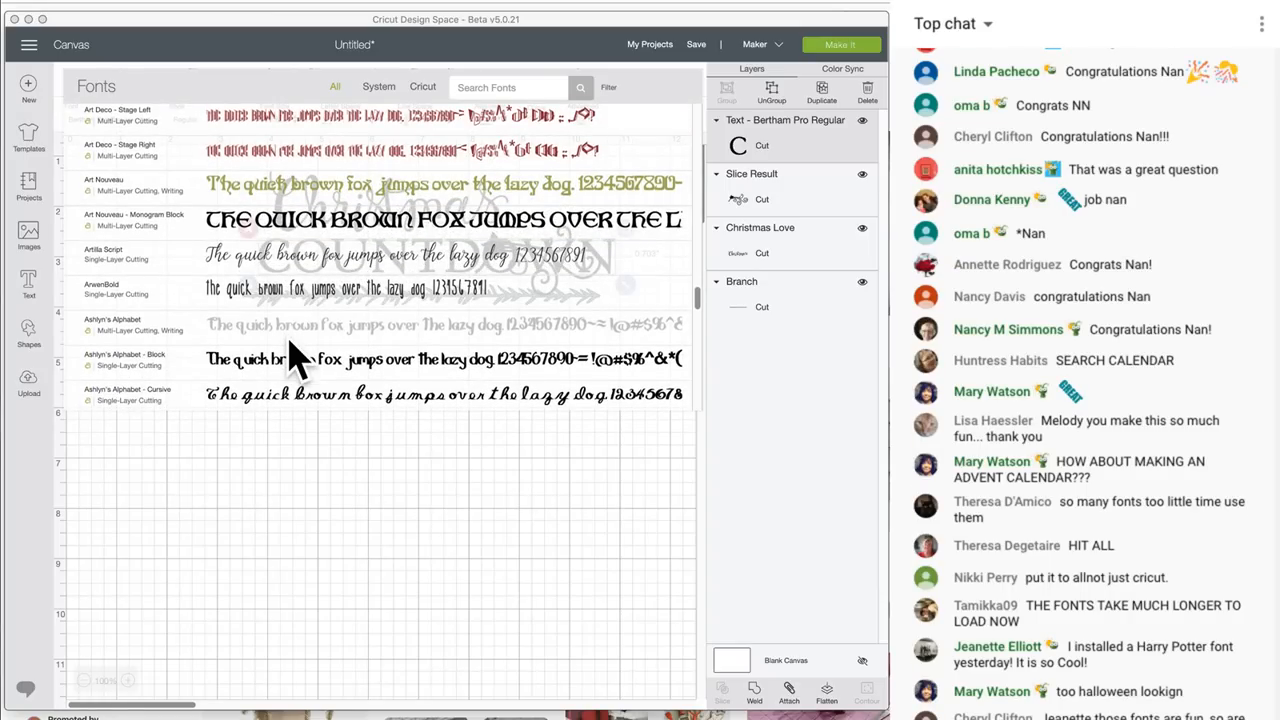
pyautogui.scroll(-4, 297, 357)
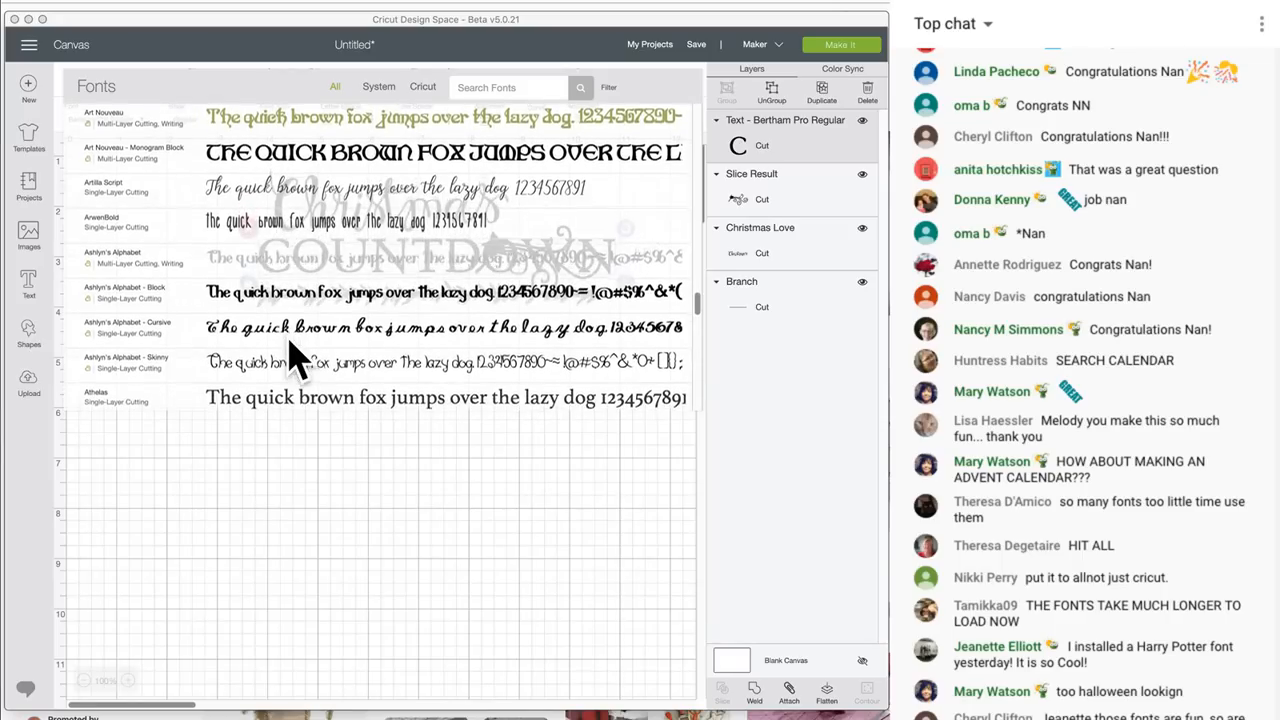
pyautogui.scroll(-7, 297, 357)
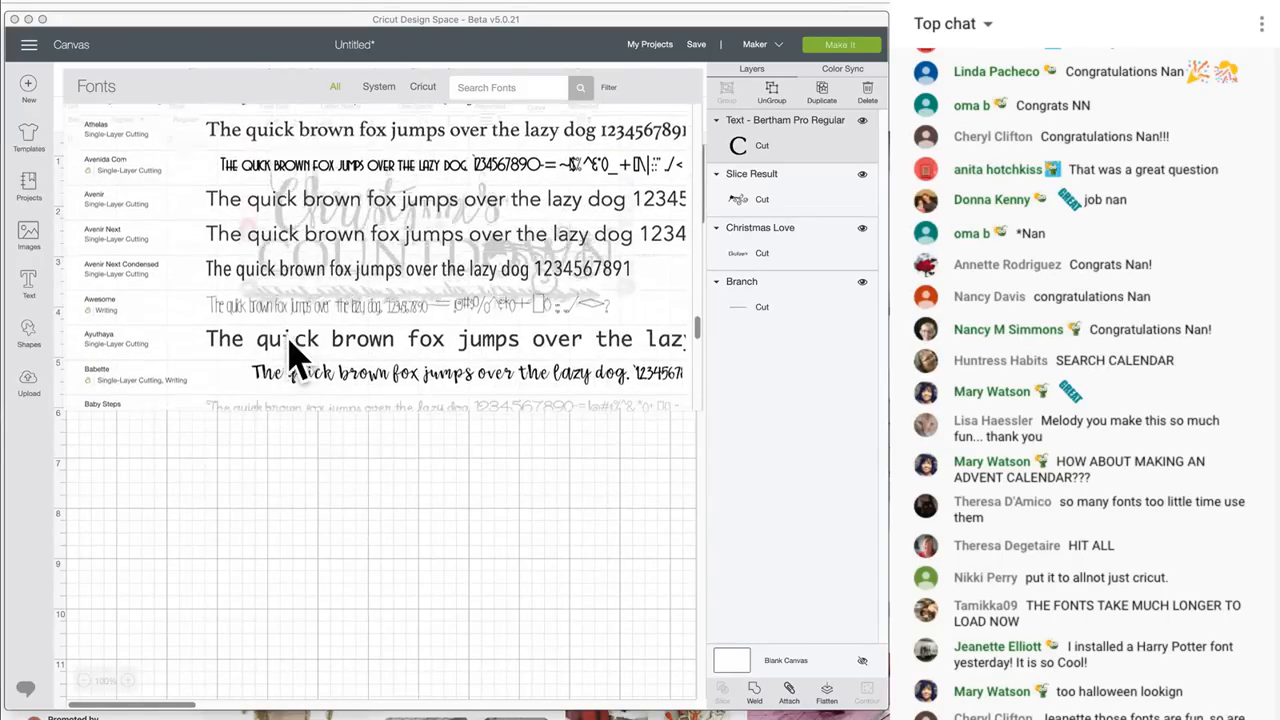
pyautogui.scroll(-4, 297, 357)
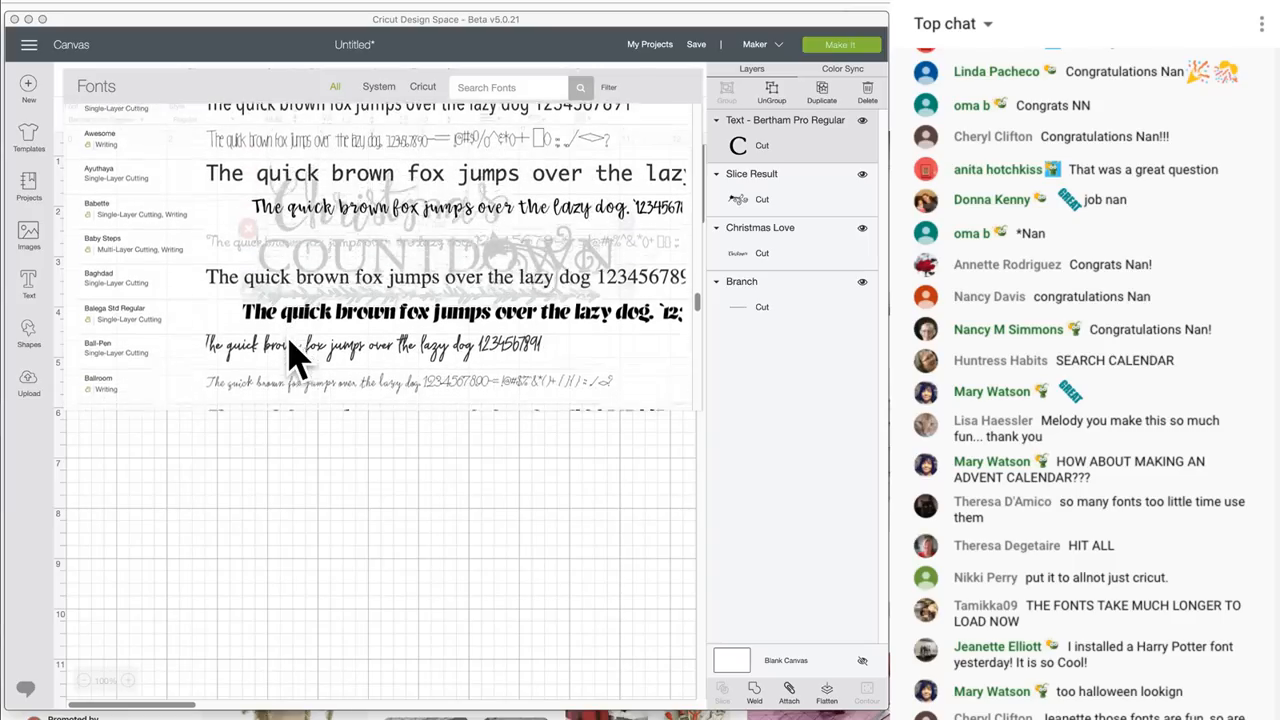
pyautogui.scroll(-1, 297, 357)
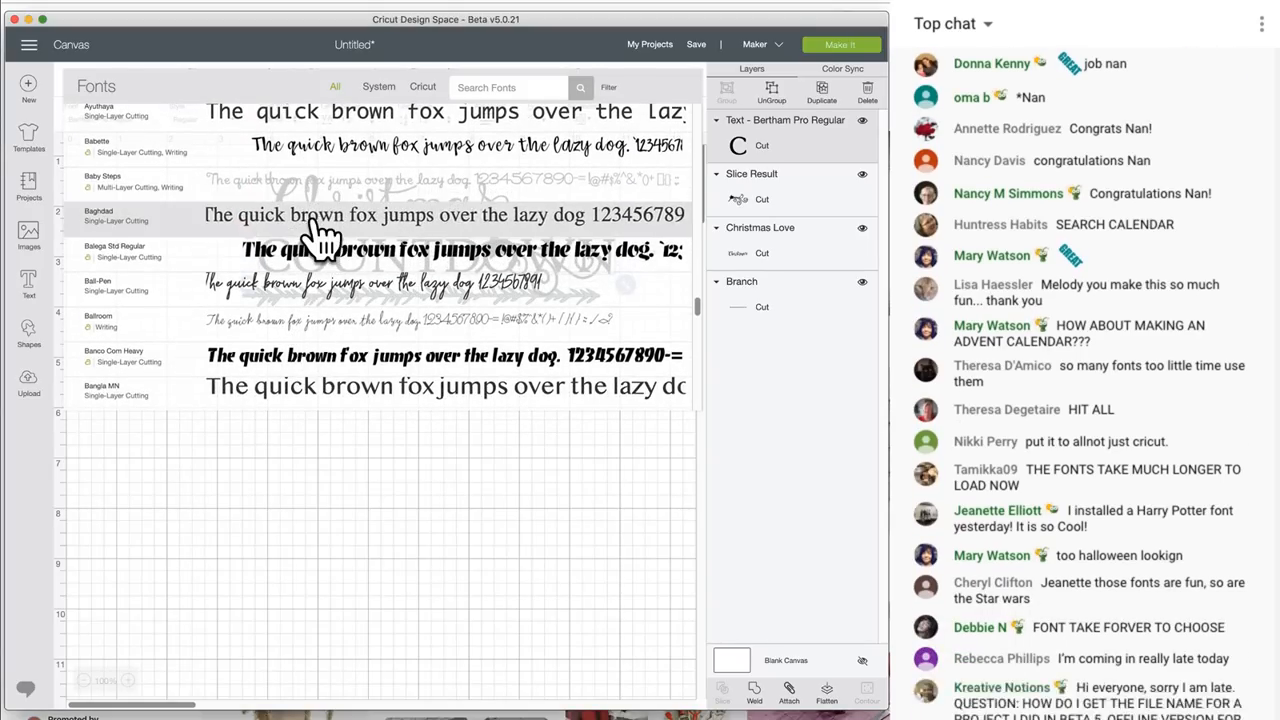
pyautogui.click(315, 225)
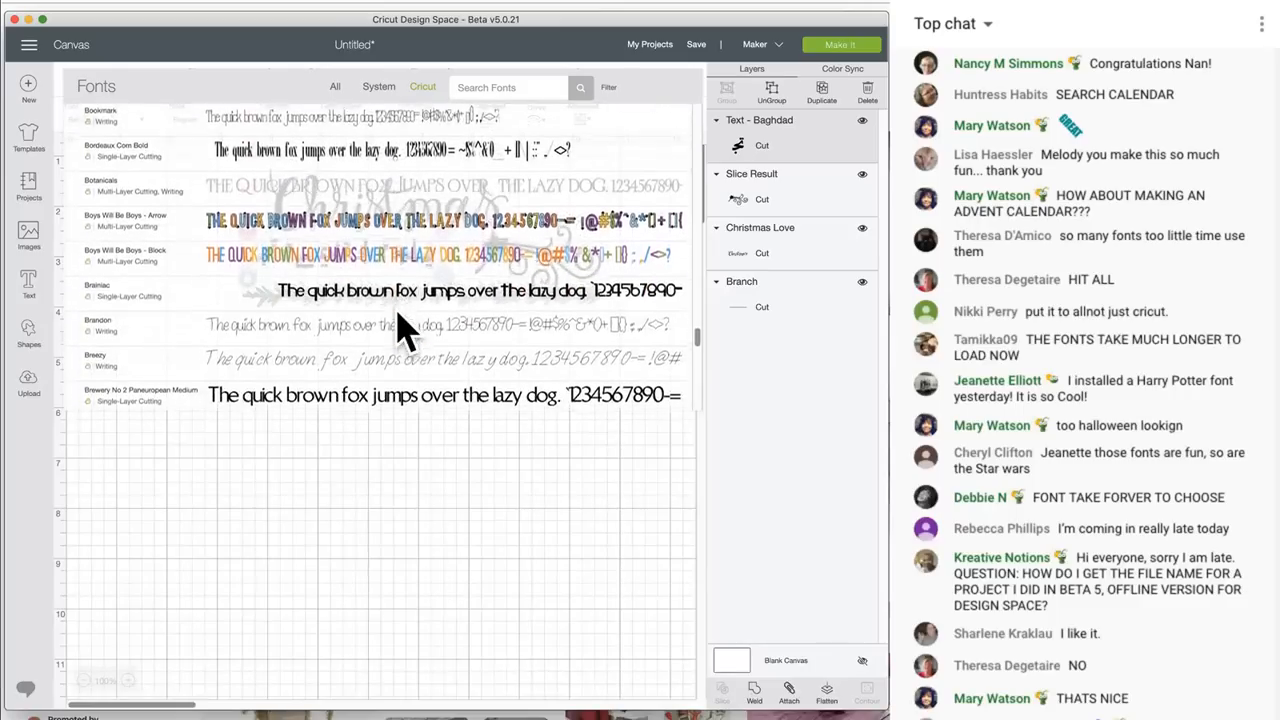
# Change the "COUNTDOWN" text to the Cricut font Close To My Heart - Art Philosophy
pyautogui.scroll(-3, 400, 328)
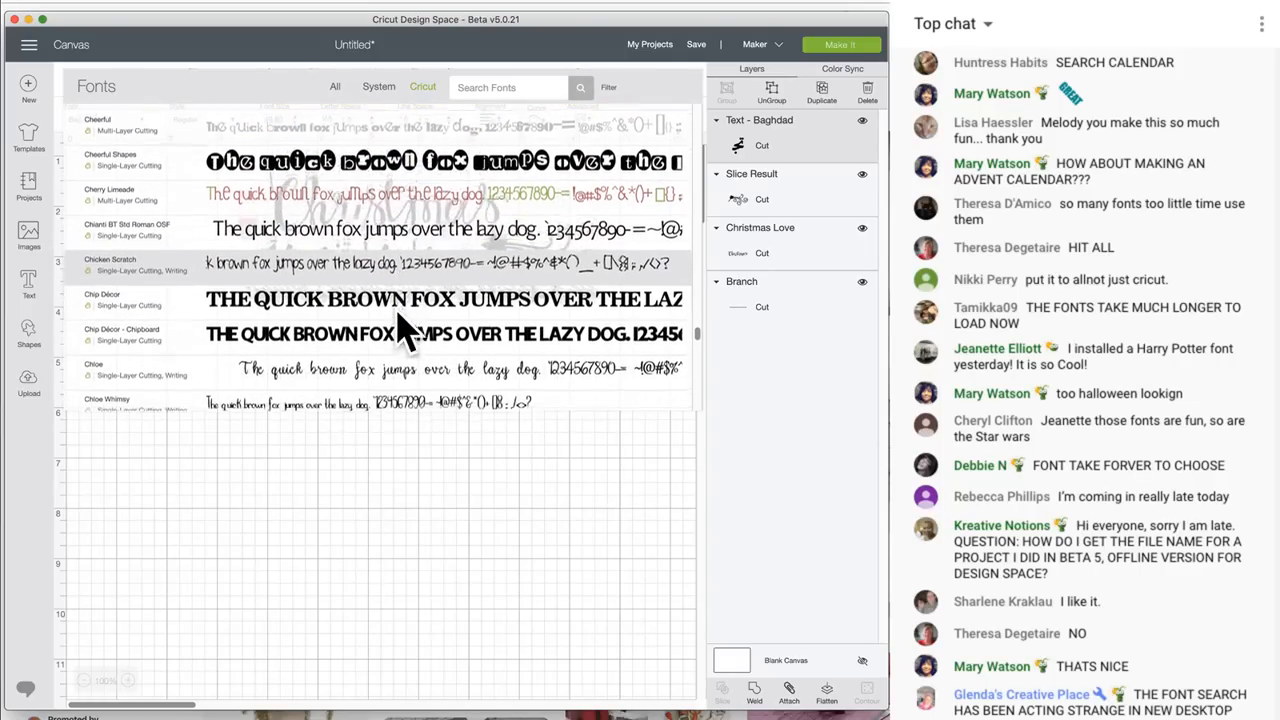
pyautogui.scroll(-5, 400, 325)
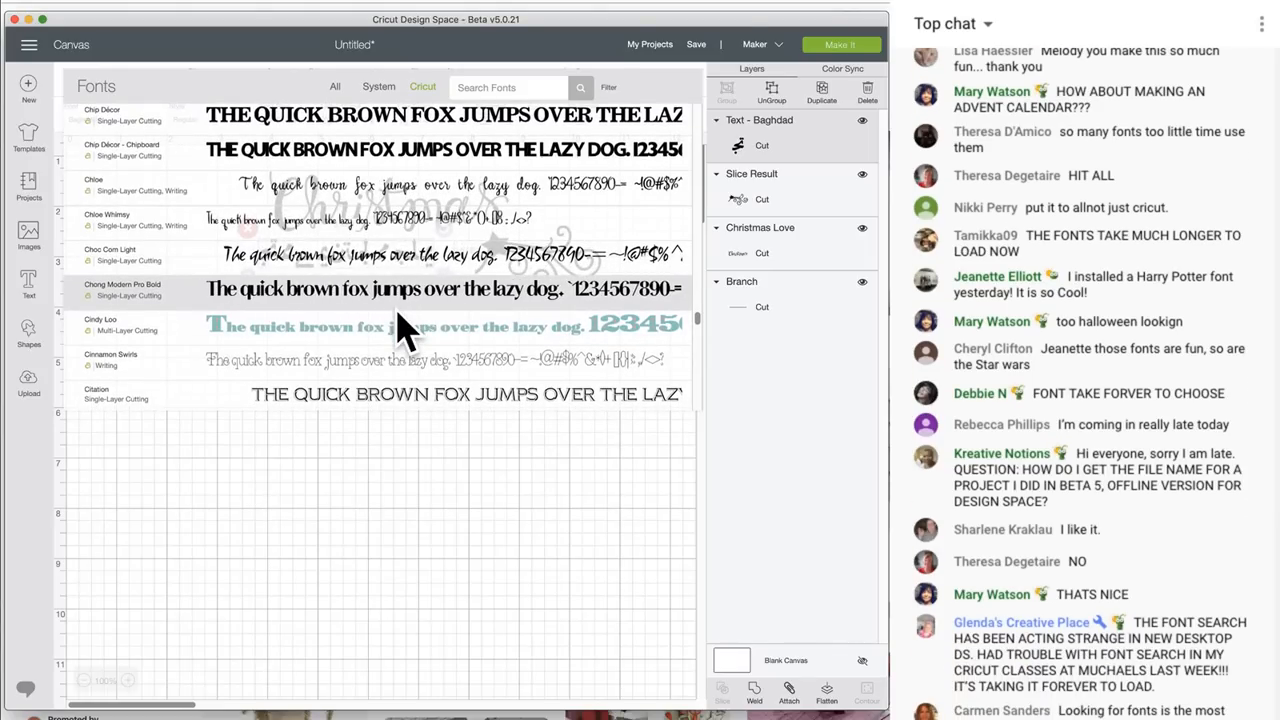
pyautogui.scroll(-4, 405, 325)
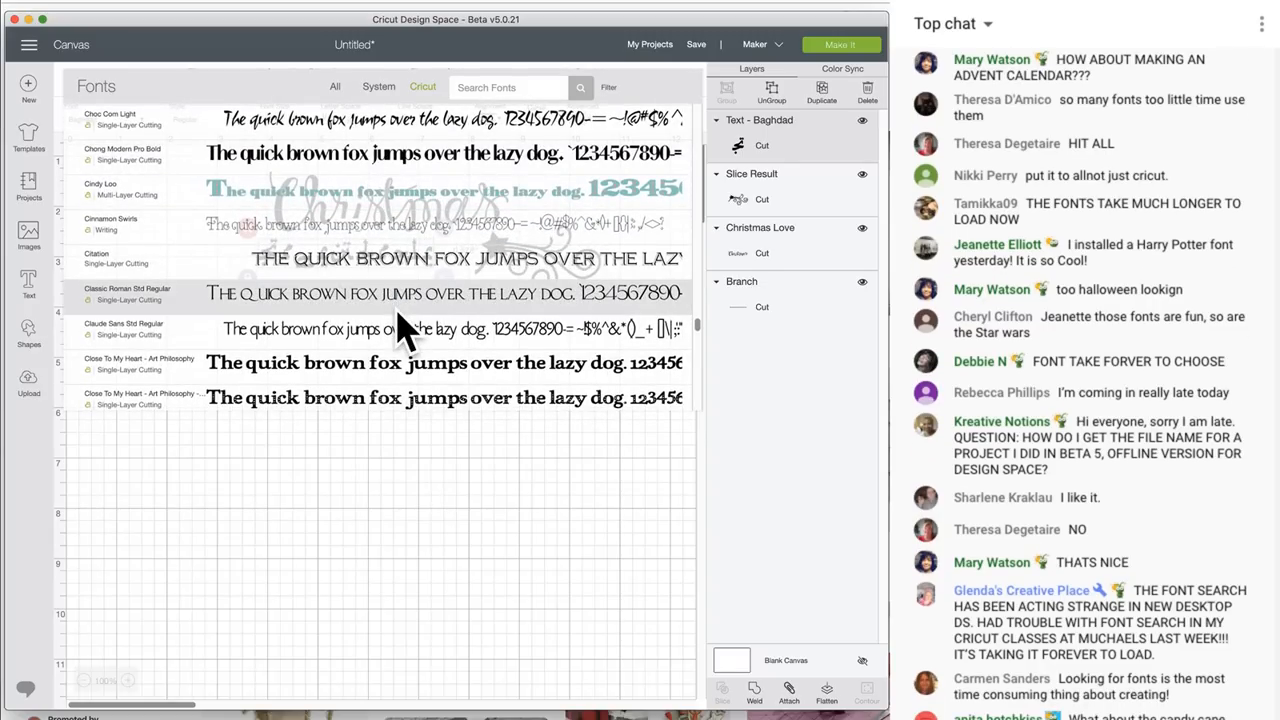
pyautogui.scroll(-3, 405, 325)
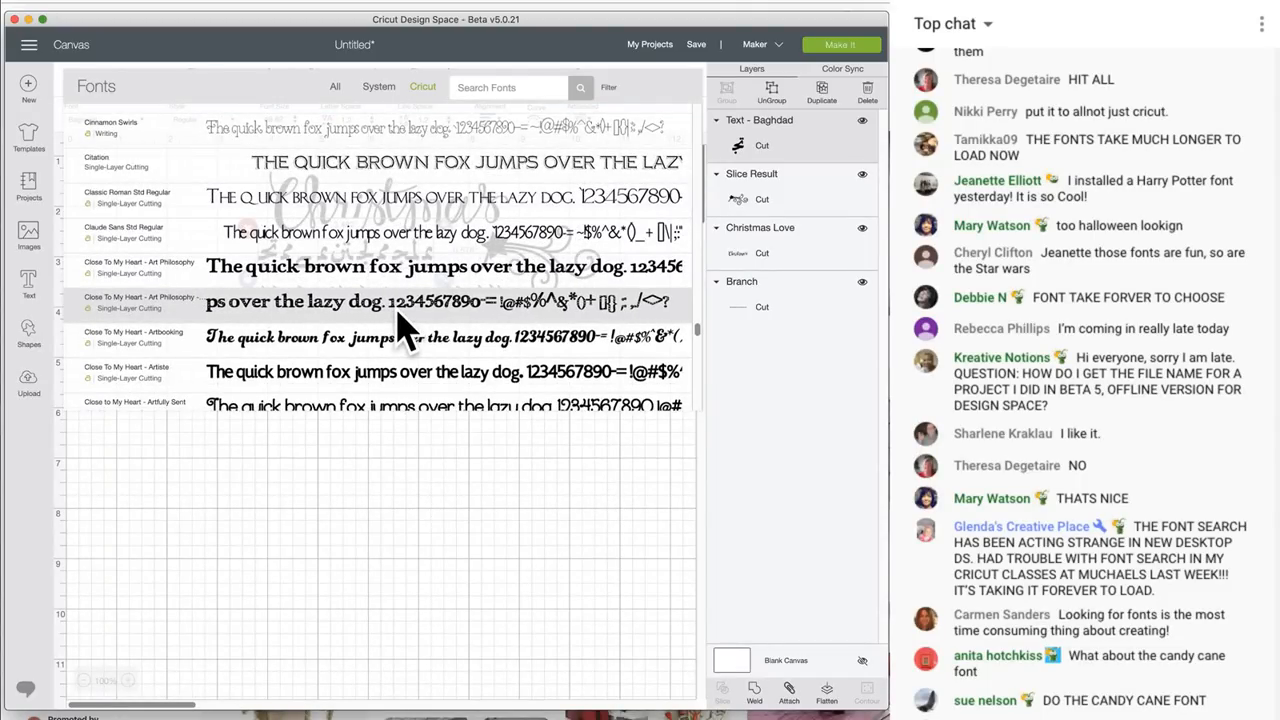
pyautogui.click(400, 314)
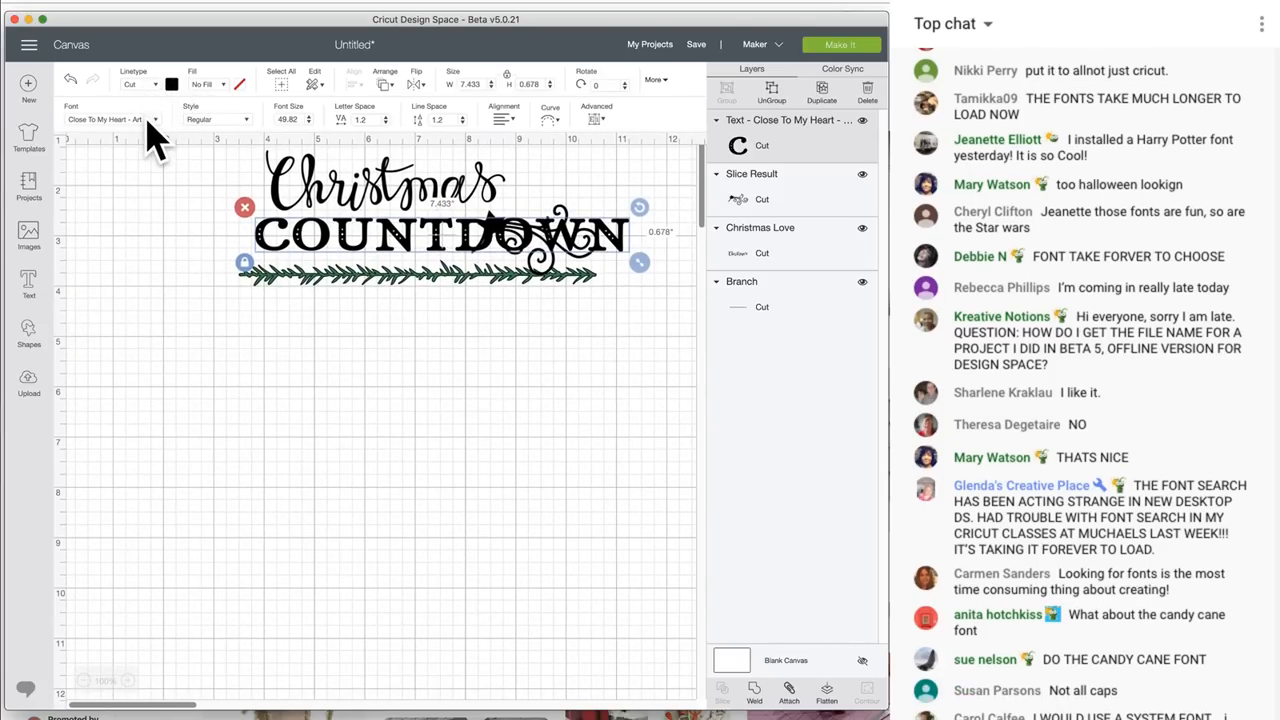
# Look through the available fonts, including the Cricut ones, for an alternative lettering style for "COUNTDOWN"
pyautogui.click(143, 118)
pyautogui.scroll(-10, 280, 345)
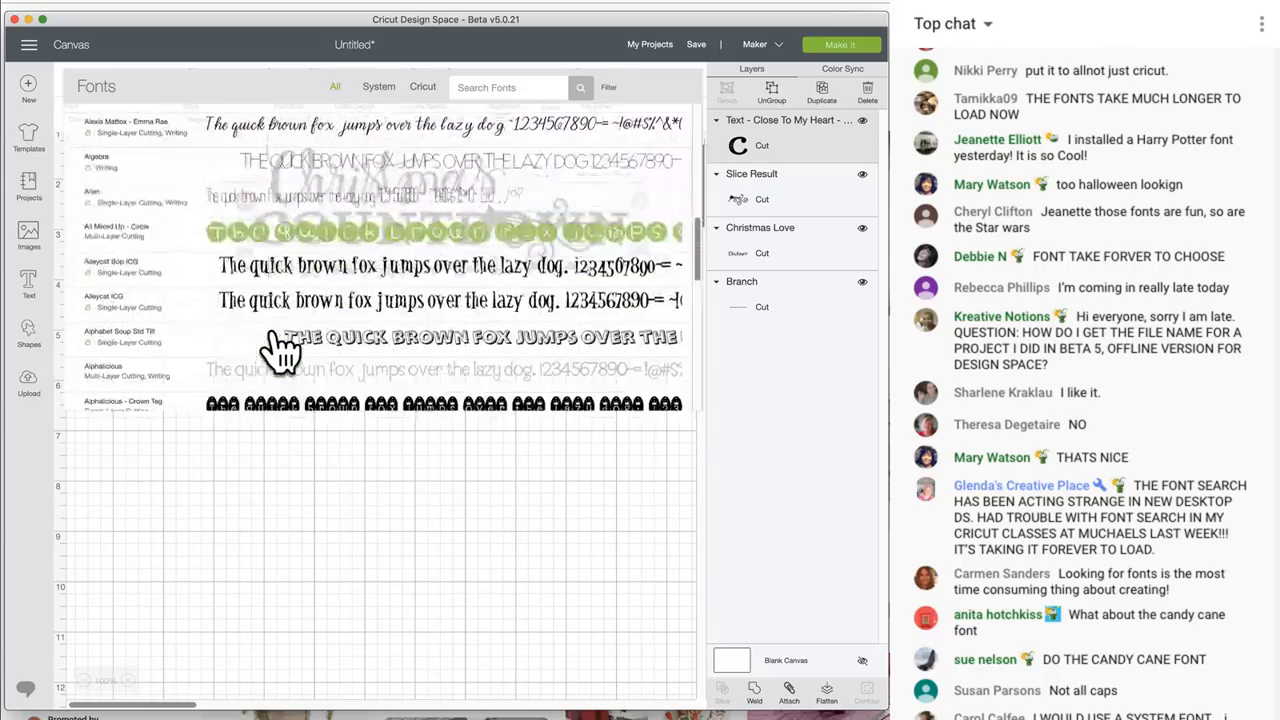
pyautogui.scroll(-5, 280, 350)
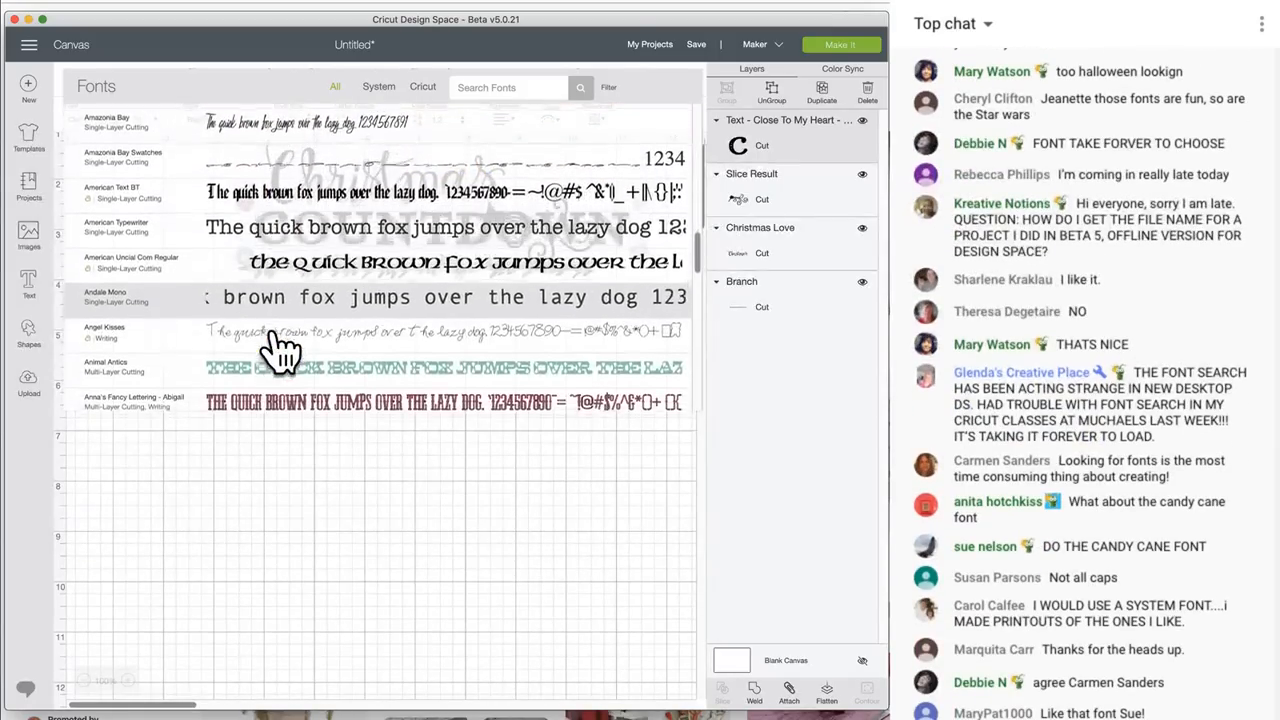
pyautogui.scroll(-5, 280, 350)
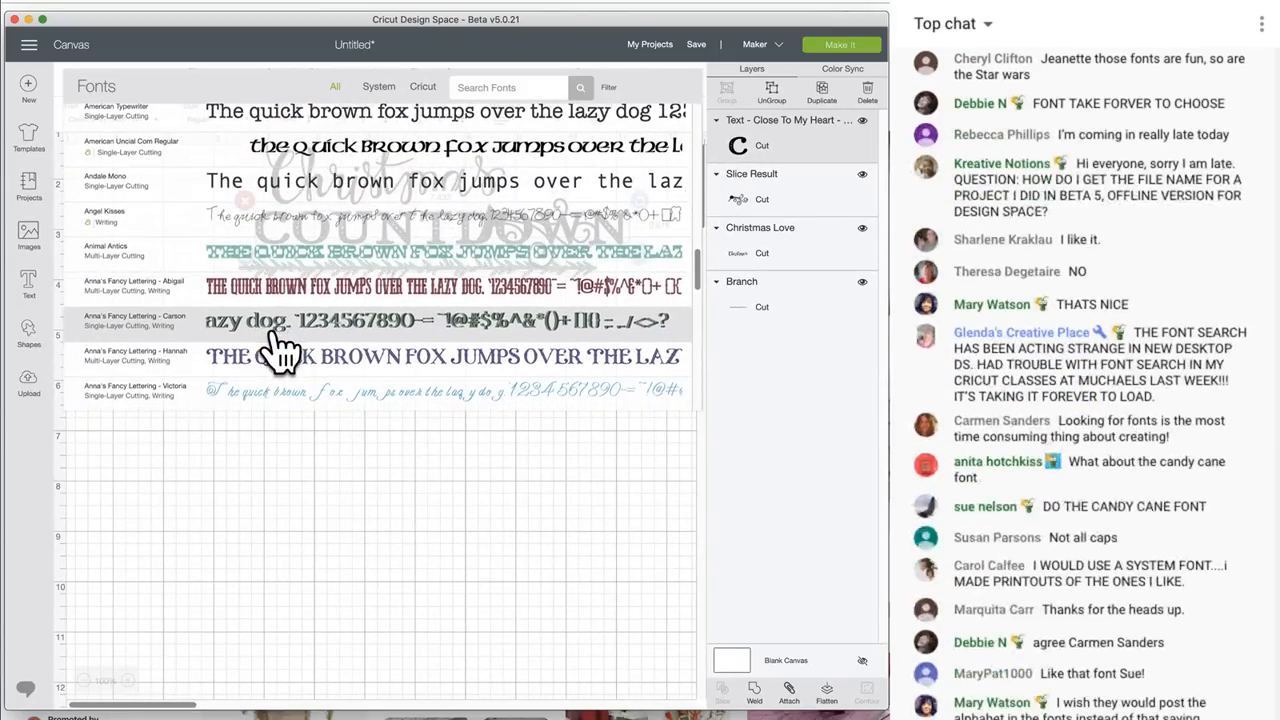
pyautogui.scroll(-5, 280, 345)
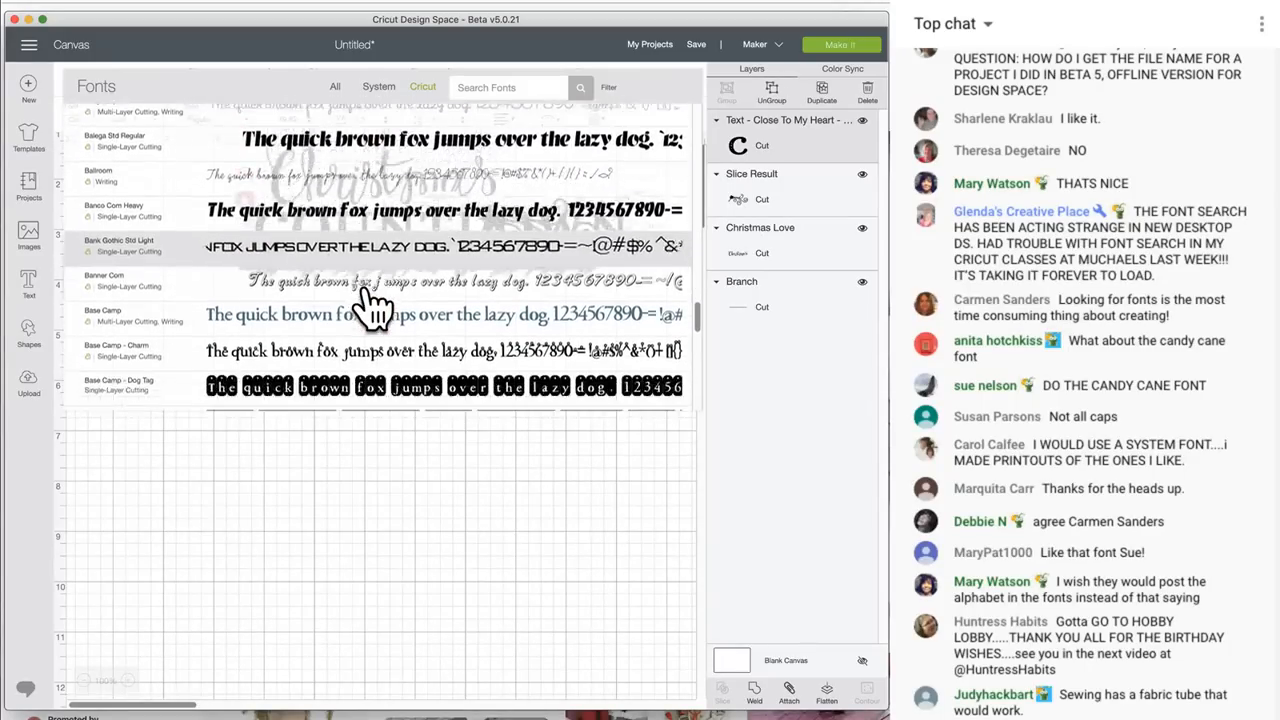
pyautogui.scroll(-2, 370, 305)
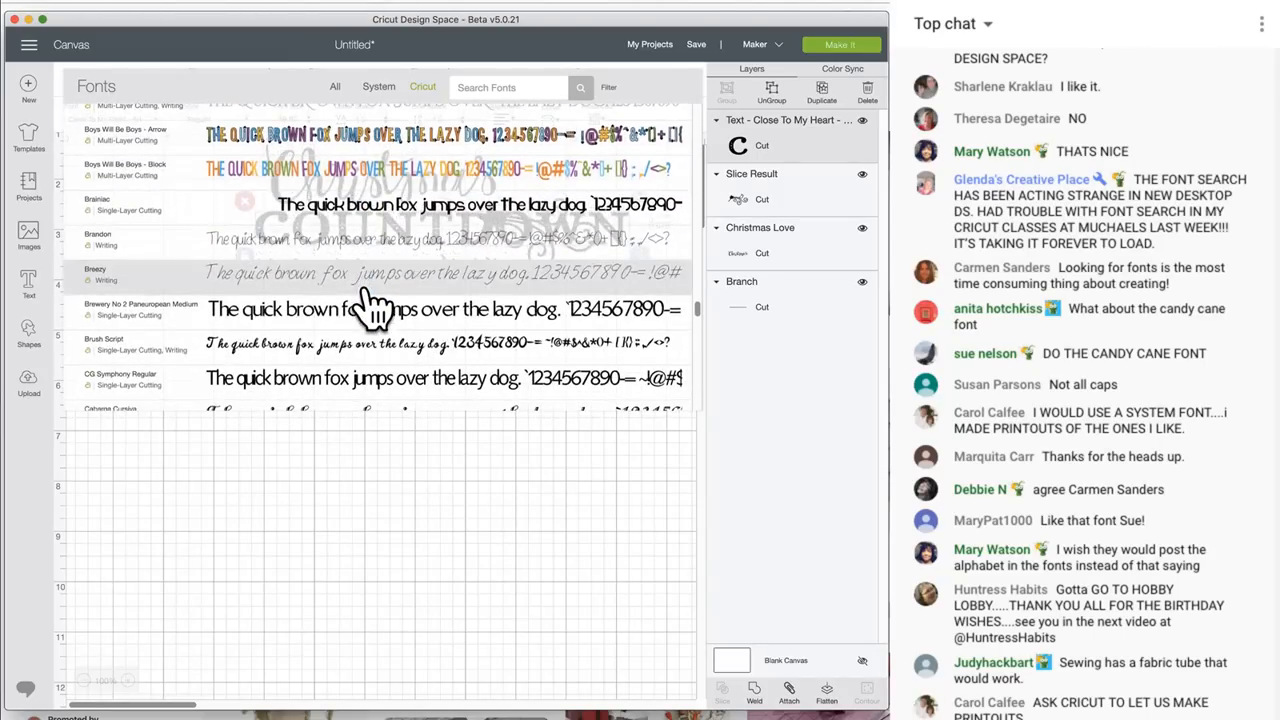
pyautogui.scroll(-1, 375, 308)
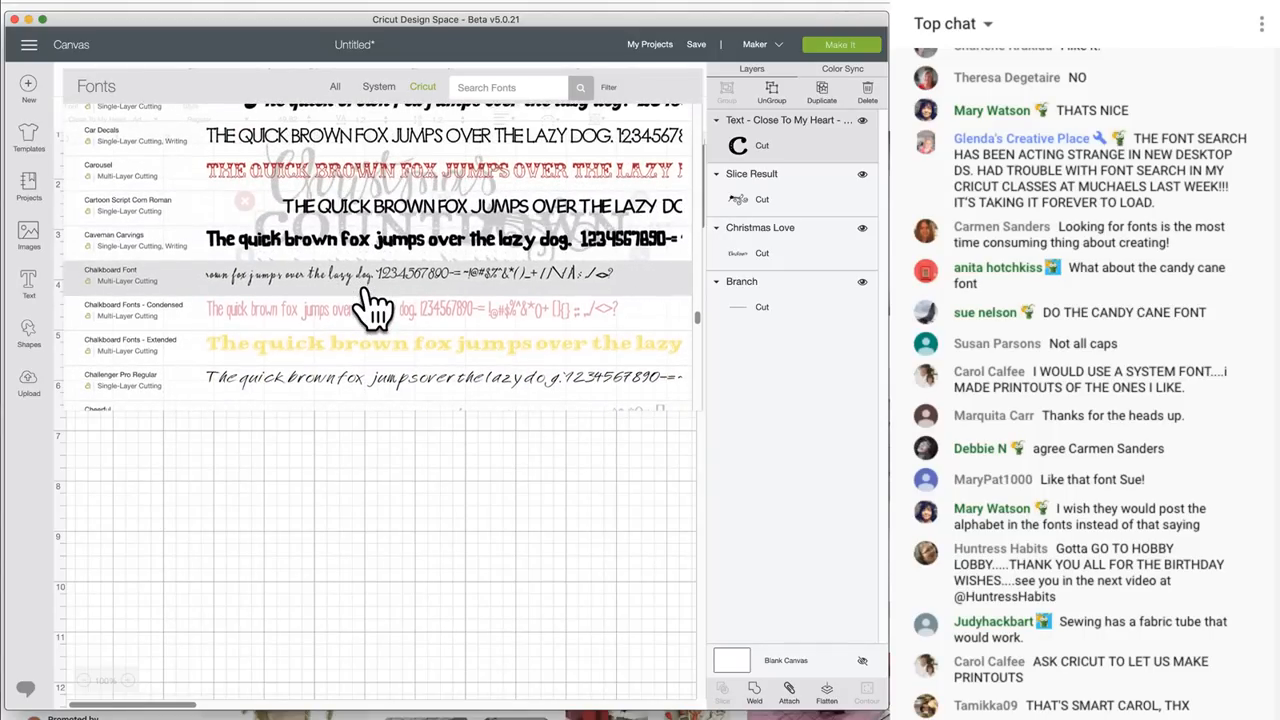
pyautogui.scroll(-10, 372, 307)
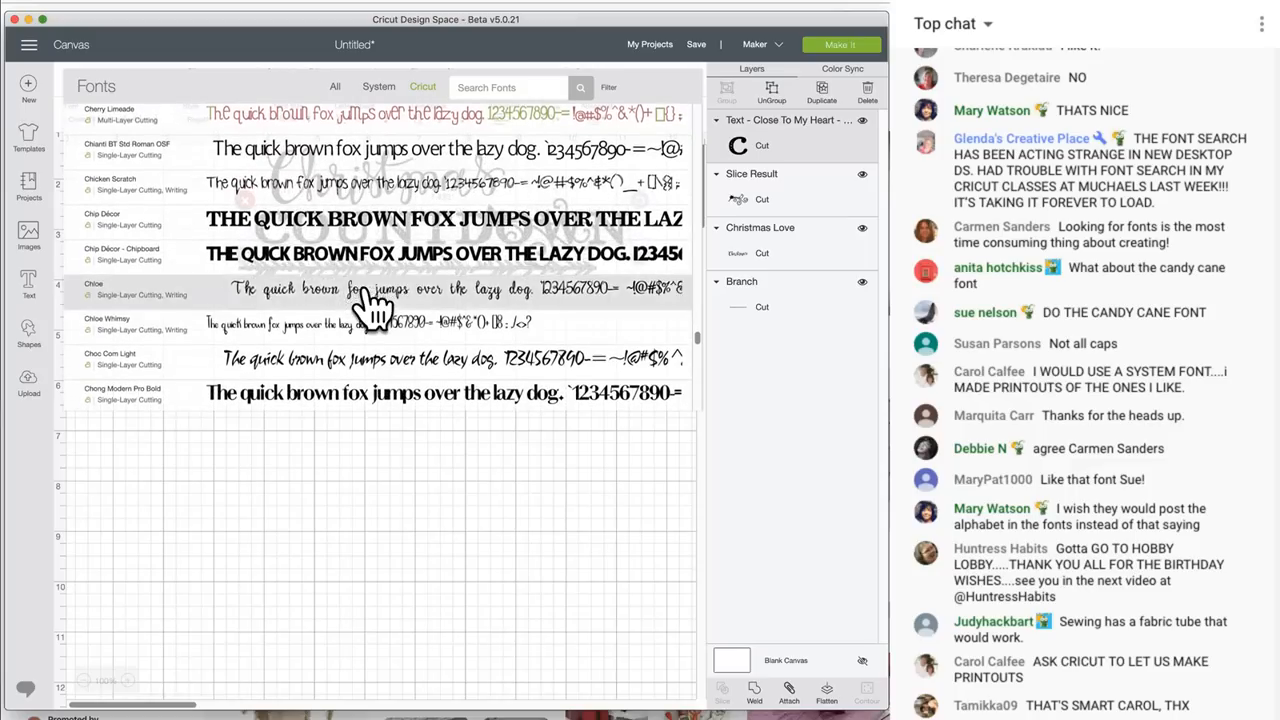
pyautogui.scroll(-3, 372, 307)
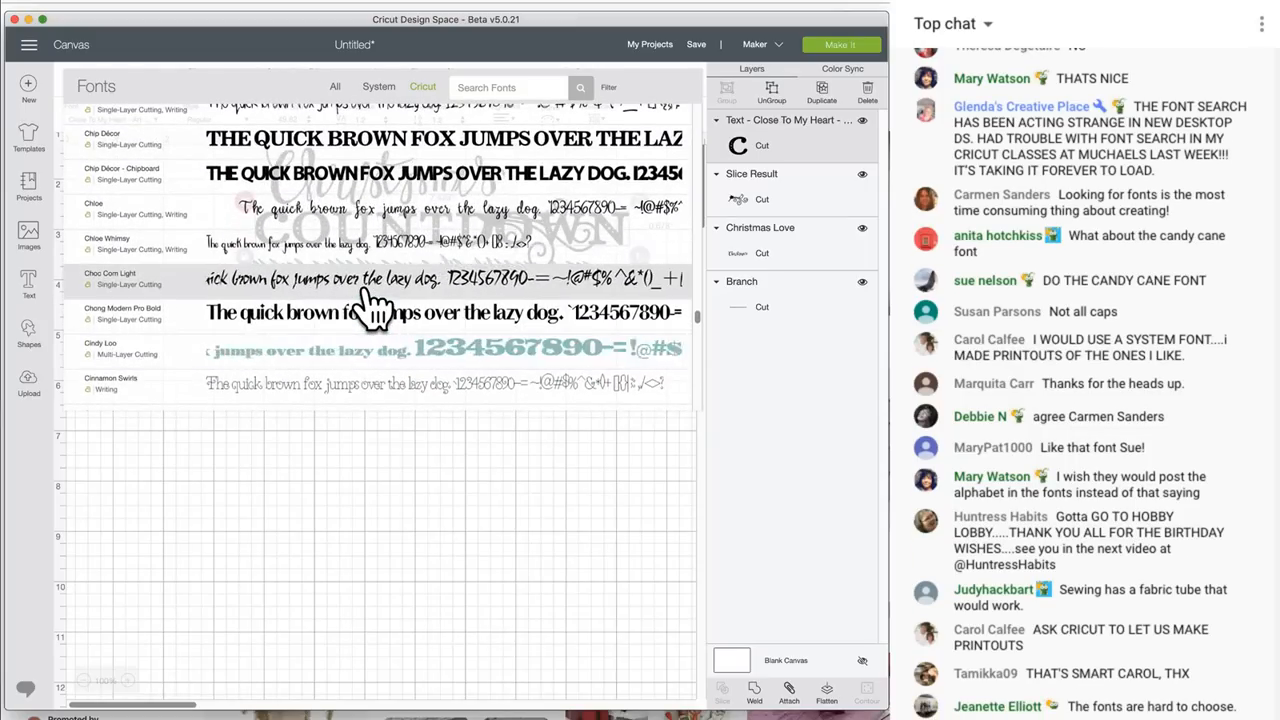
# Search the Cricut fonts for "ky" and apply the Kyden font to the "COUNTDOWN" text
pyautogui.click(508, 84)
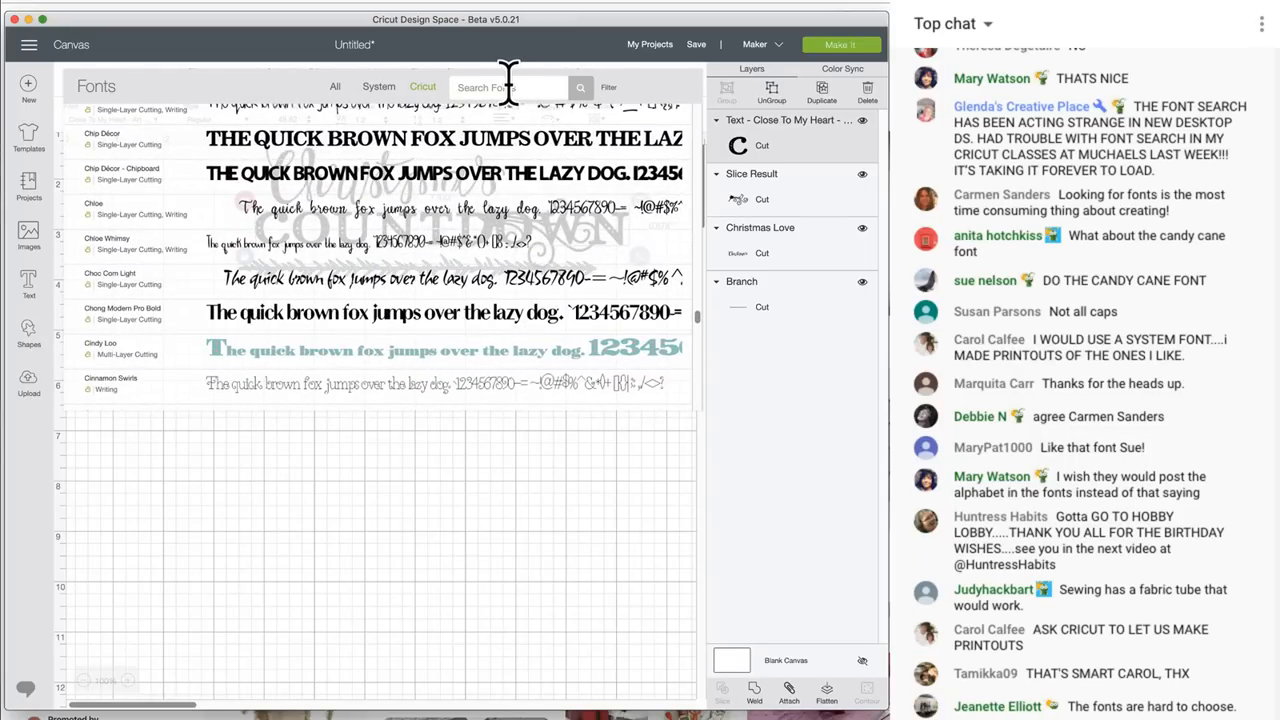
pyautogui.write('ky')
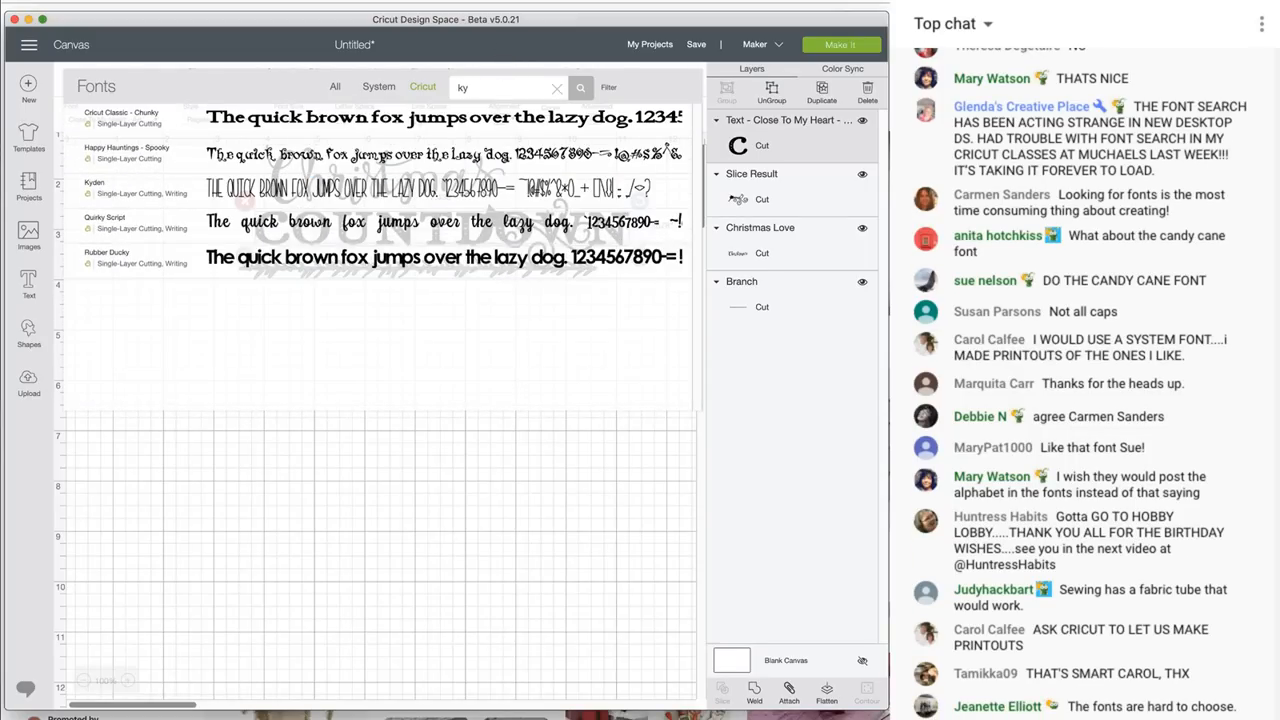
pyautogui.click(391, 190)
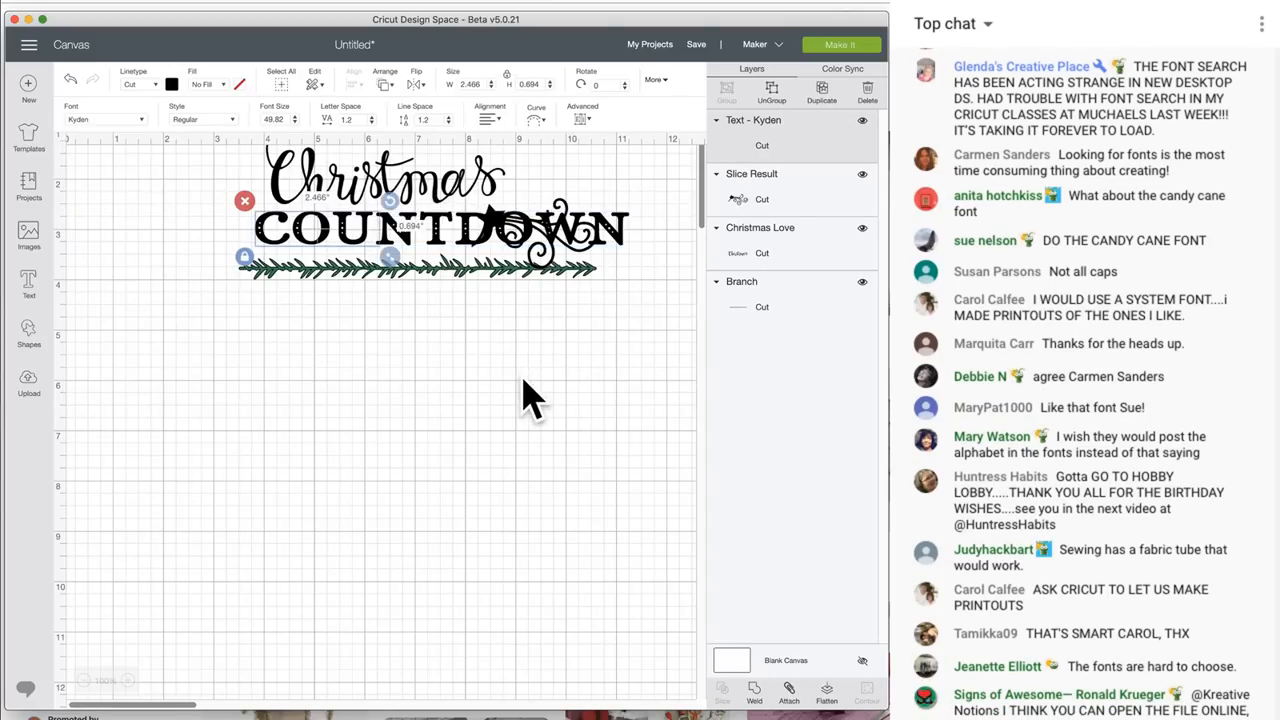
# Enlarge "COUNTDOWN" to about 3.27 by 0.92 inches between "Christmas" and the garland, and place the shooting star directly after its final N
pyautogui.moveTo(390, 257); pyautogui.dragTo(413, 243)
pyautogui.click(386, 243)
pyautogui.moveTo(500, 234); pyautogui.dragTo(470, 236)
pyautogui.click(586, 351)
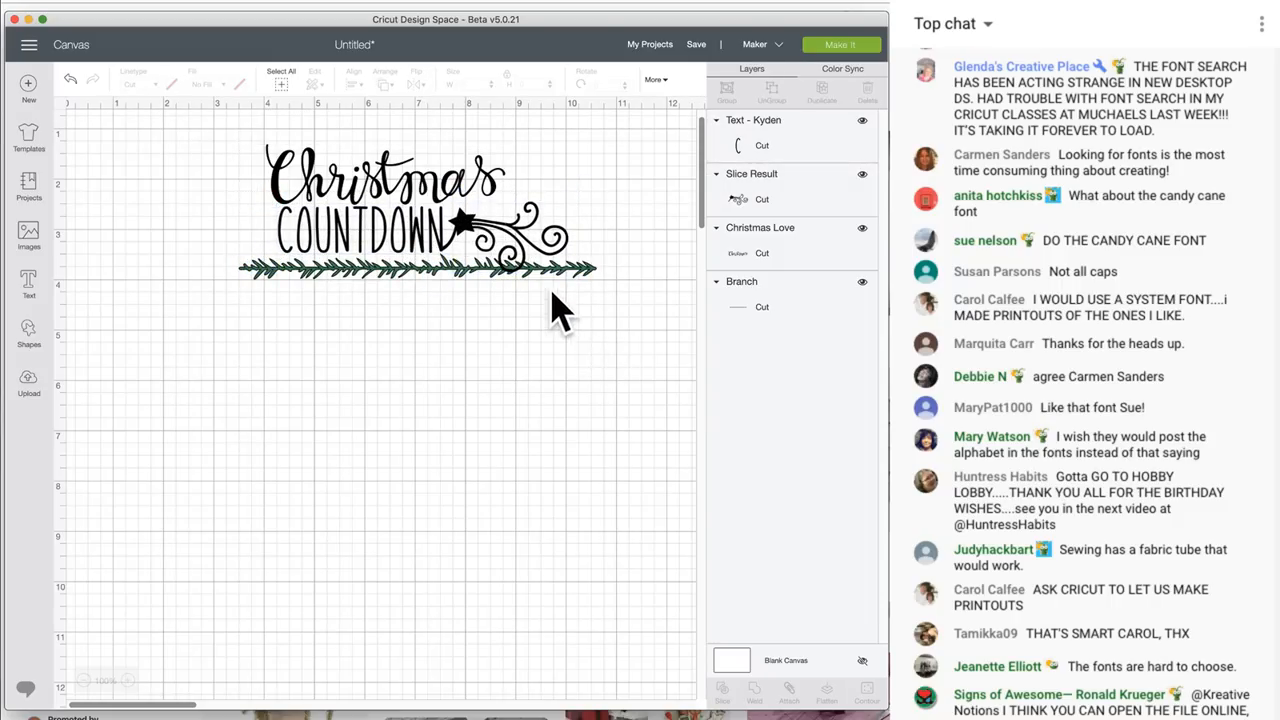
pyautogui.doubleClick(380, 228)
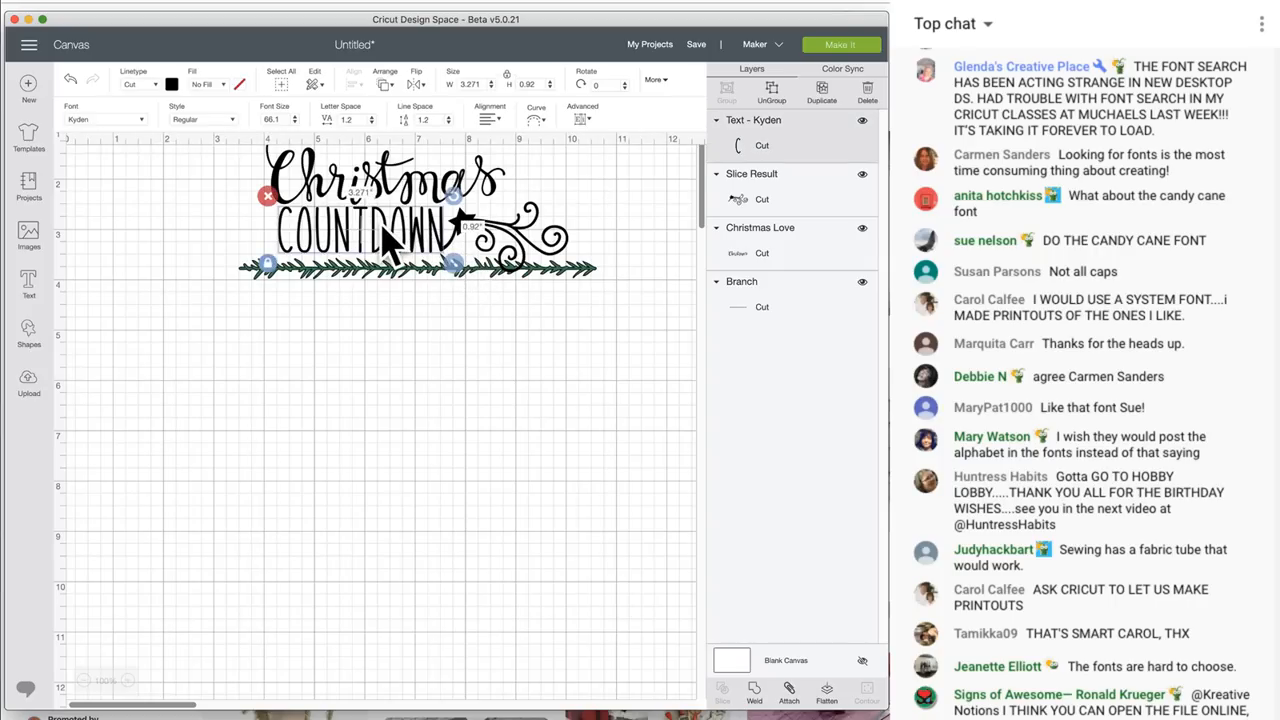
pyautogui.click(139, 120)
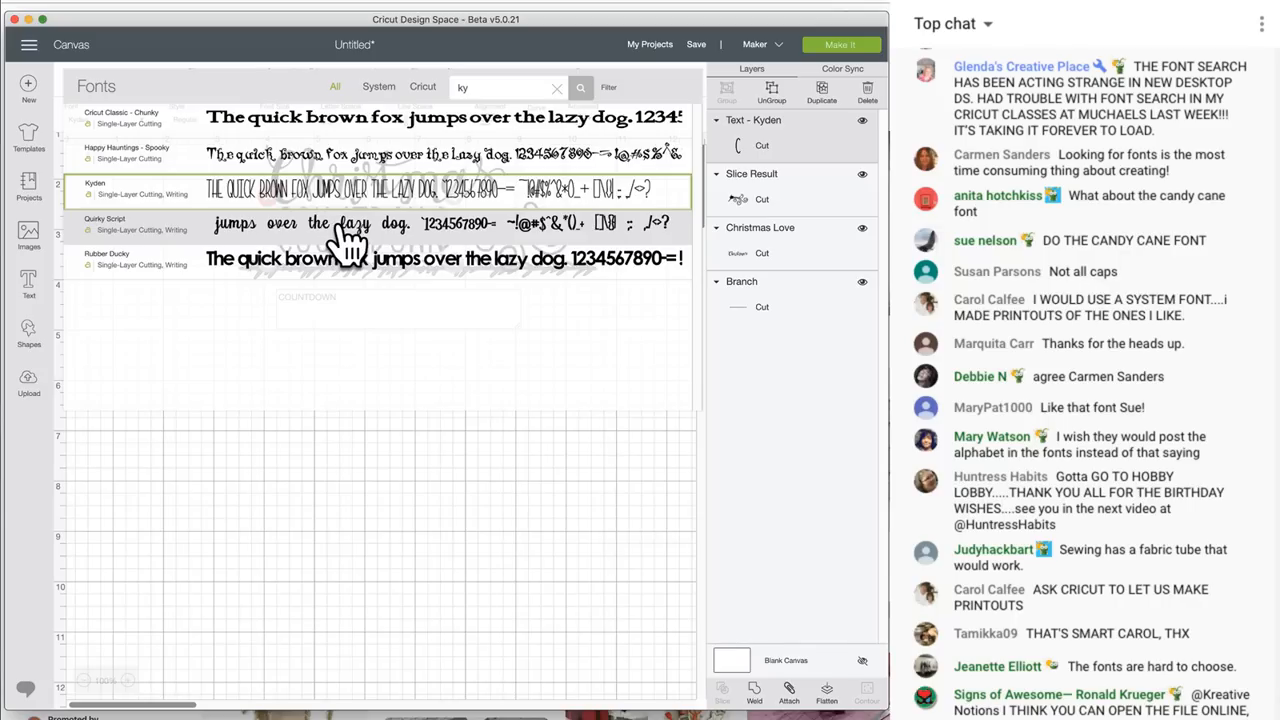
pyautogui.click(614, 514)
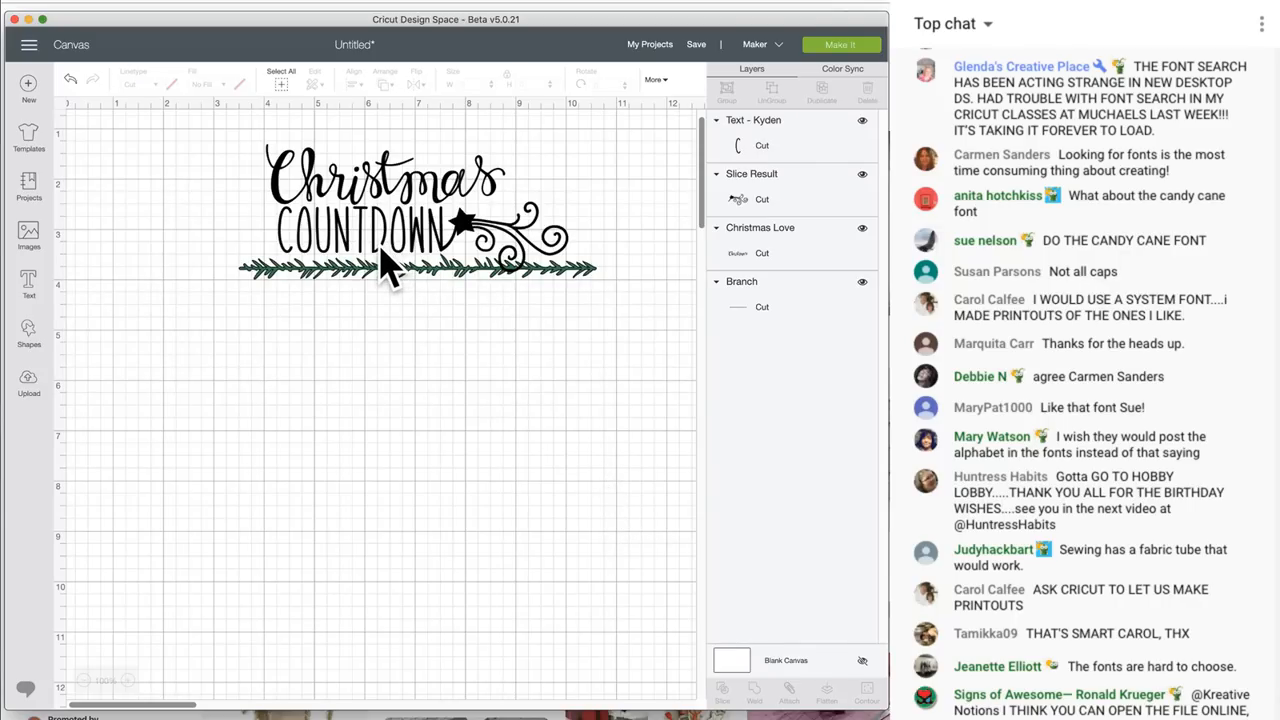
pyautogui.click(408, 255)
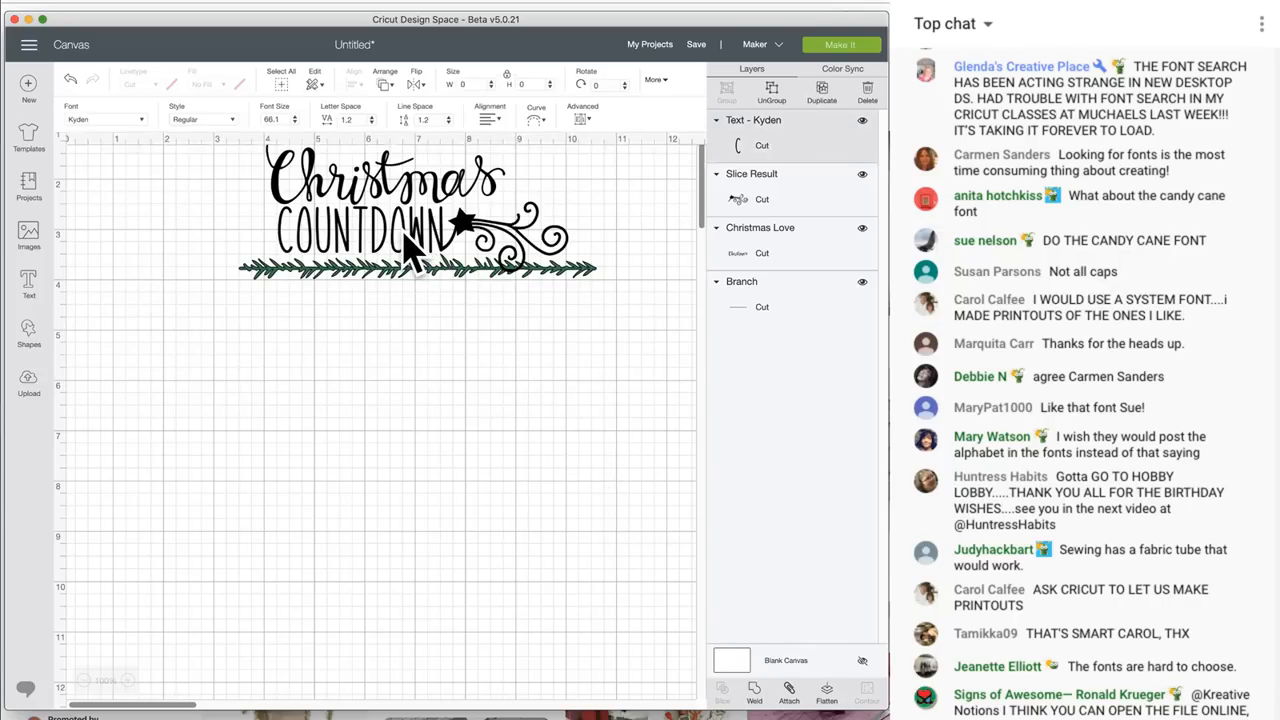
pyautogui.doubleClick(368, 243)
pyautogui.click(597, 425)
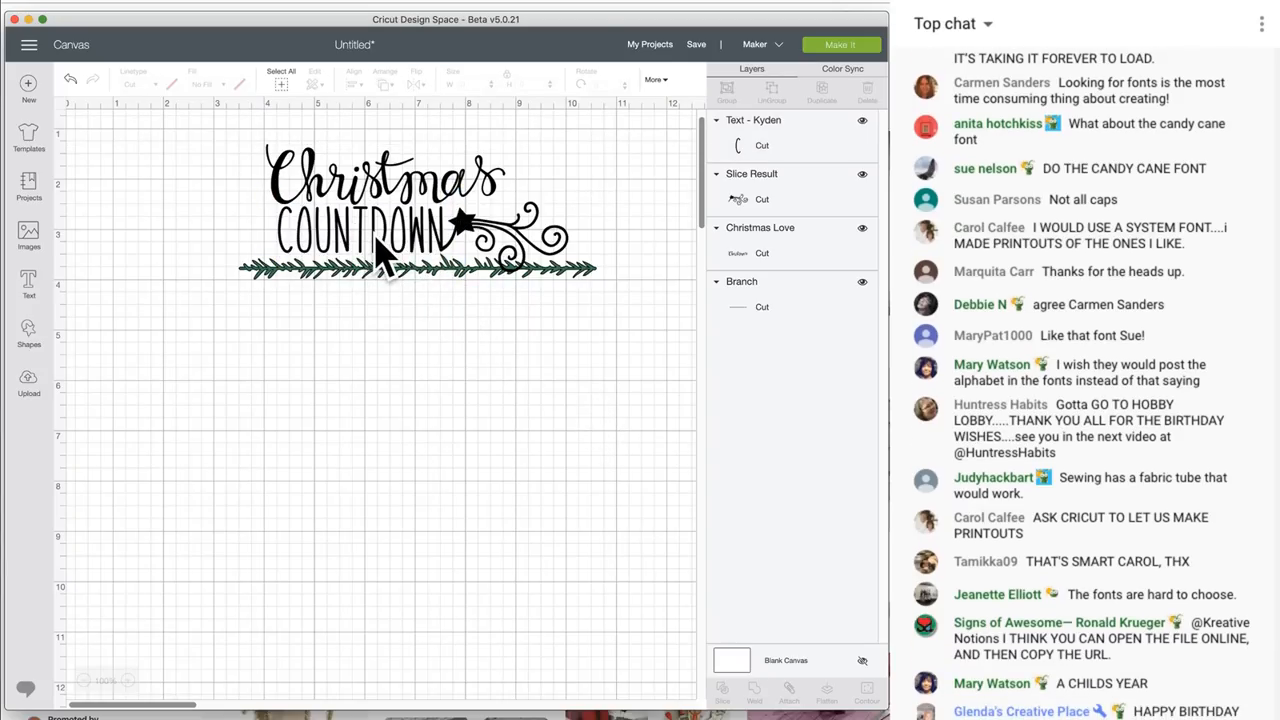
# Move the shooting star away from "COUNTDOWN" to about x 8.08, y 2.41 inches, so its swirls end level with the garland's tip
pyautogui.click(466, 227)
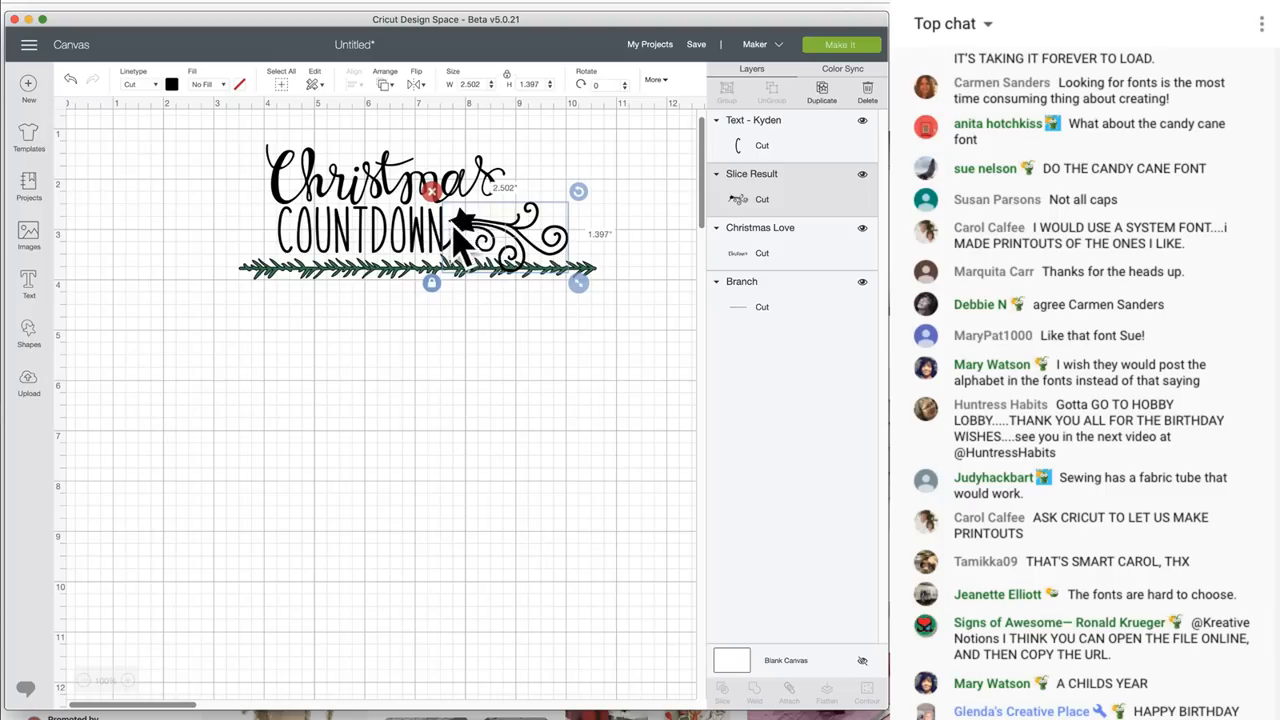
pyautogui.moveTo(198, 206); pyautogui.dragTo(277, 250)
pyautogui.click(466, 228)
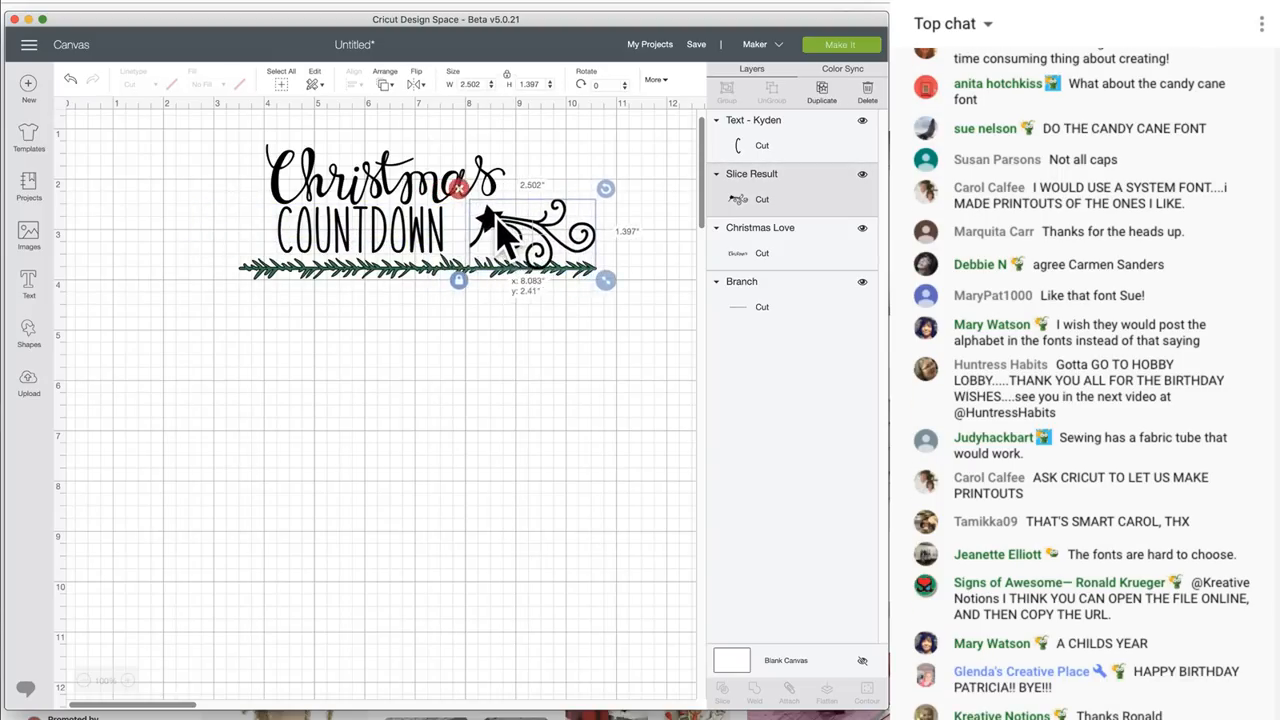
# Rearrange the title so the star swirl sits close beside COUNTDOWN, with Christmas and the branch shifted slightly left and COUNTDOWN slightly right
pyautogui.moveTo(497, 230); pyautogui.dragTo(490, 250)
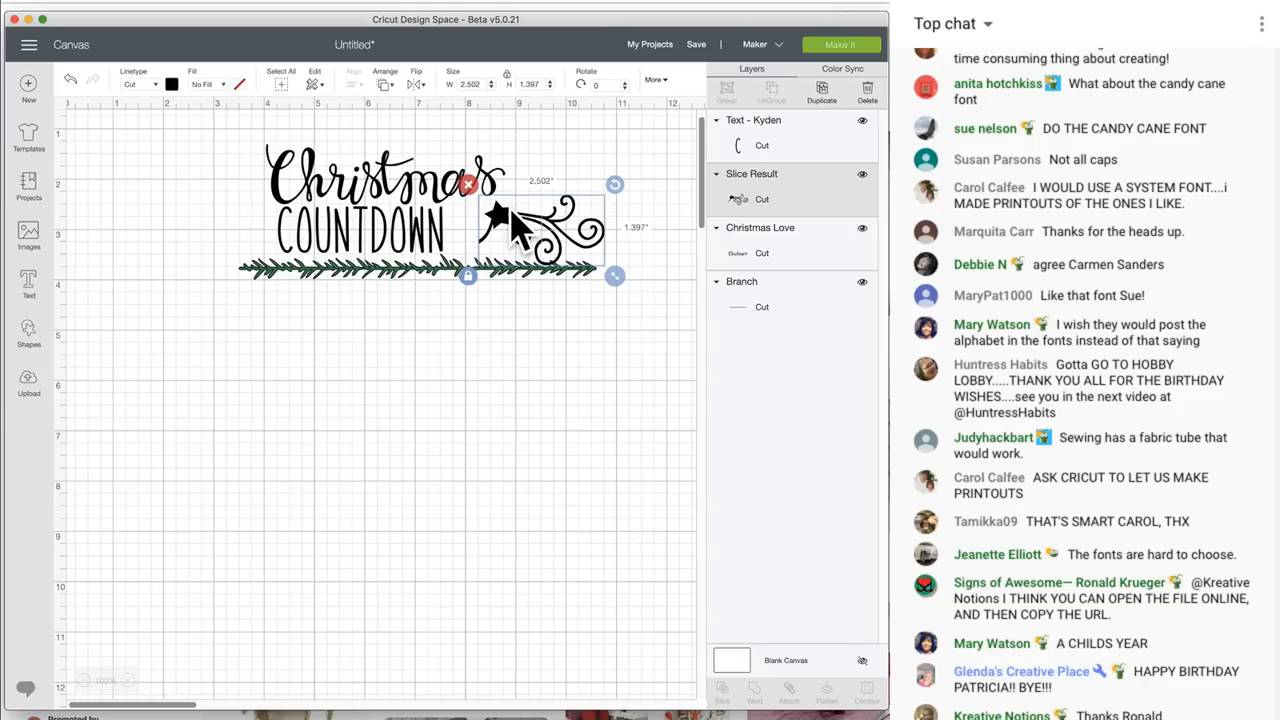
pyautogui.moveTo(480, 257); pyautogui.dragTo(458, 213)
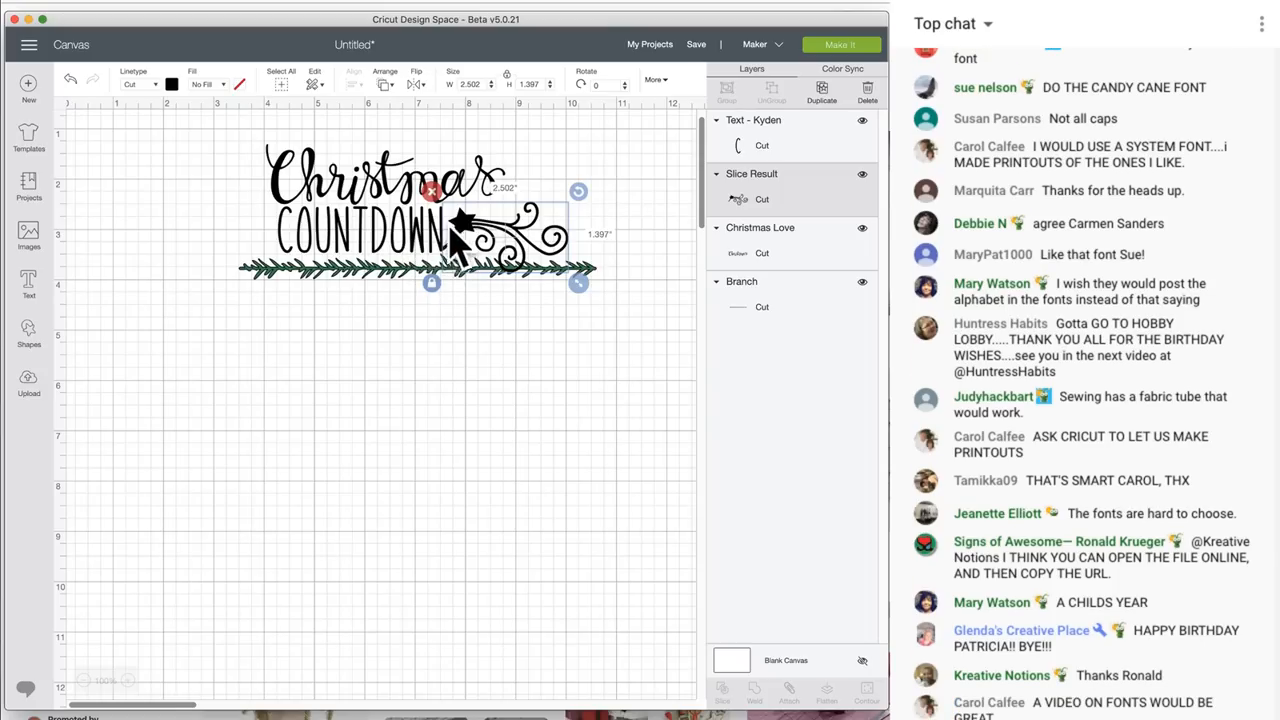
pyautogui.moveTo(474, 225)
pyautogui.mouseDown()
pyautogui.moveTo(534, 145)
pyautogui.moveTo(455, 201)
pyautogui.moveTo(491, 206)
pyautogui.moveTo(475, 207)
pyautogui.mouseUp()
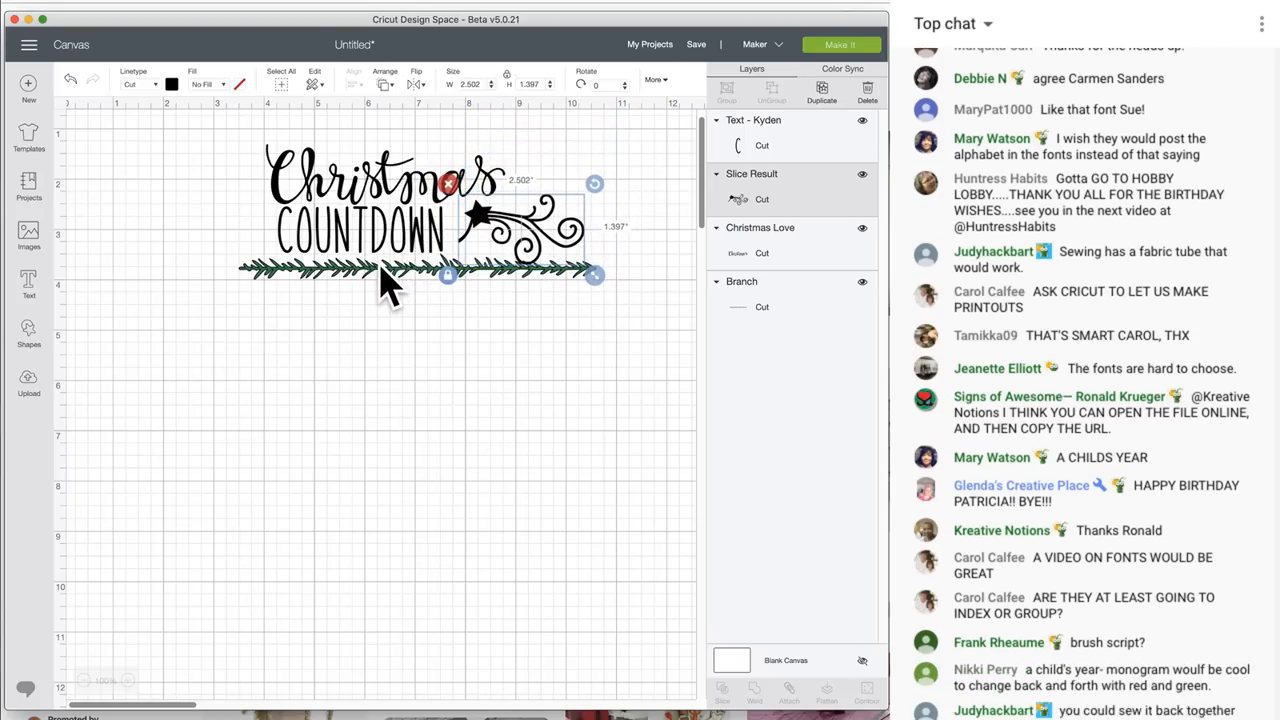
pyautogui.moveTo(384, 270); pyautogui.dragTo(370, 285)
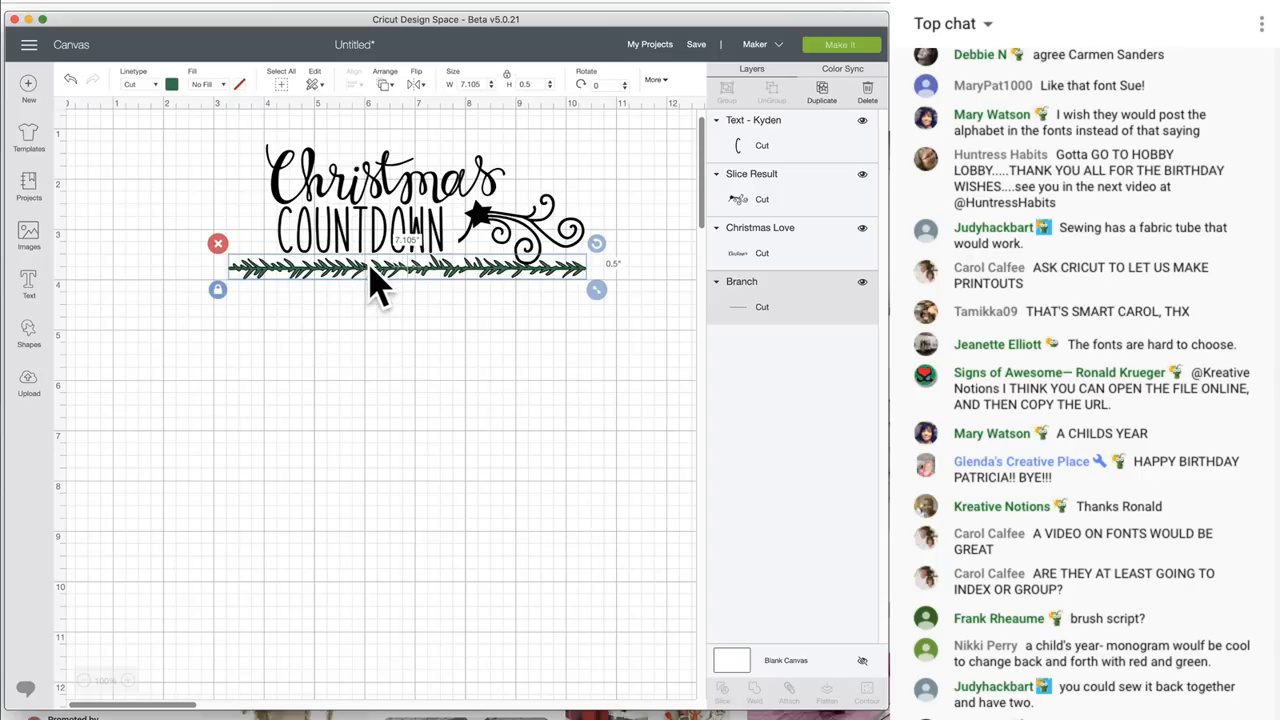
pyautogui.moveTo(350, 195); pyautogui.dragTo(348, 234)
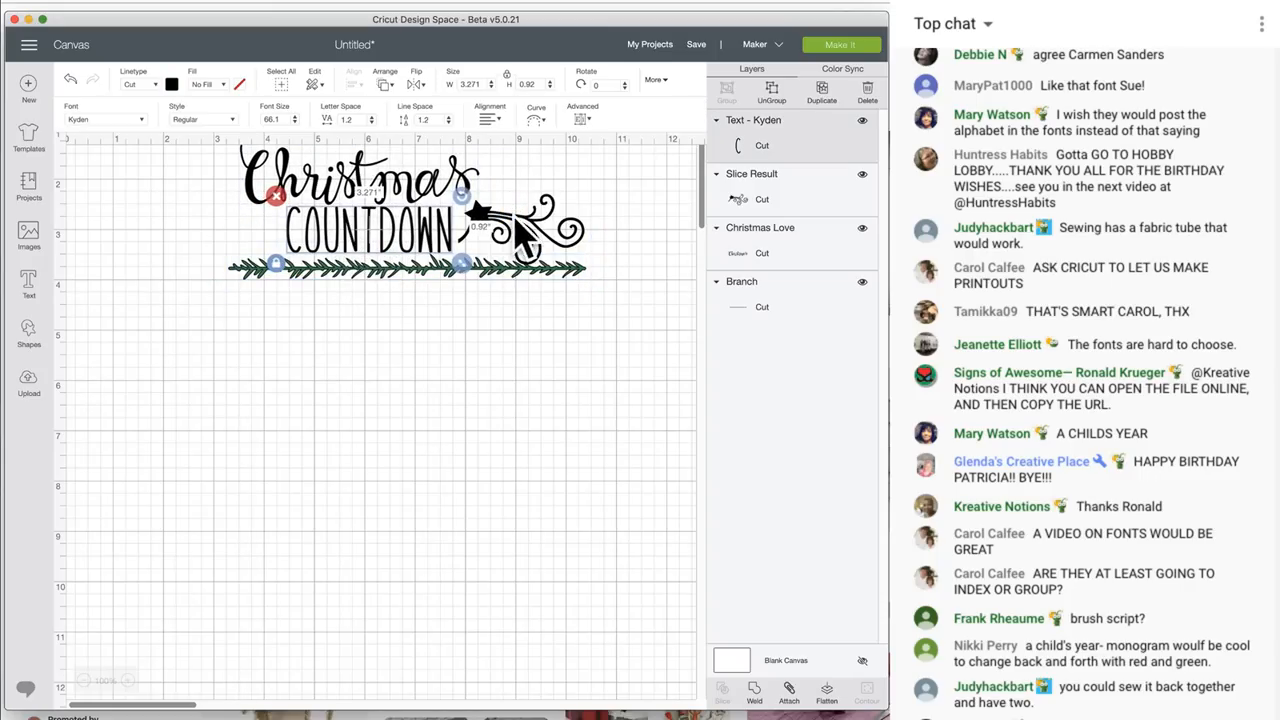
pyautogui.moveTo(523, 224)
pyautogui.mouseDown()
pyautogui.moveTo(526, 198)
pyautogui.moveTo(517, 213)
pyautogui.mouseUp()
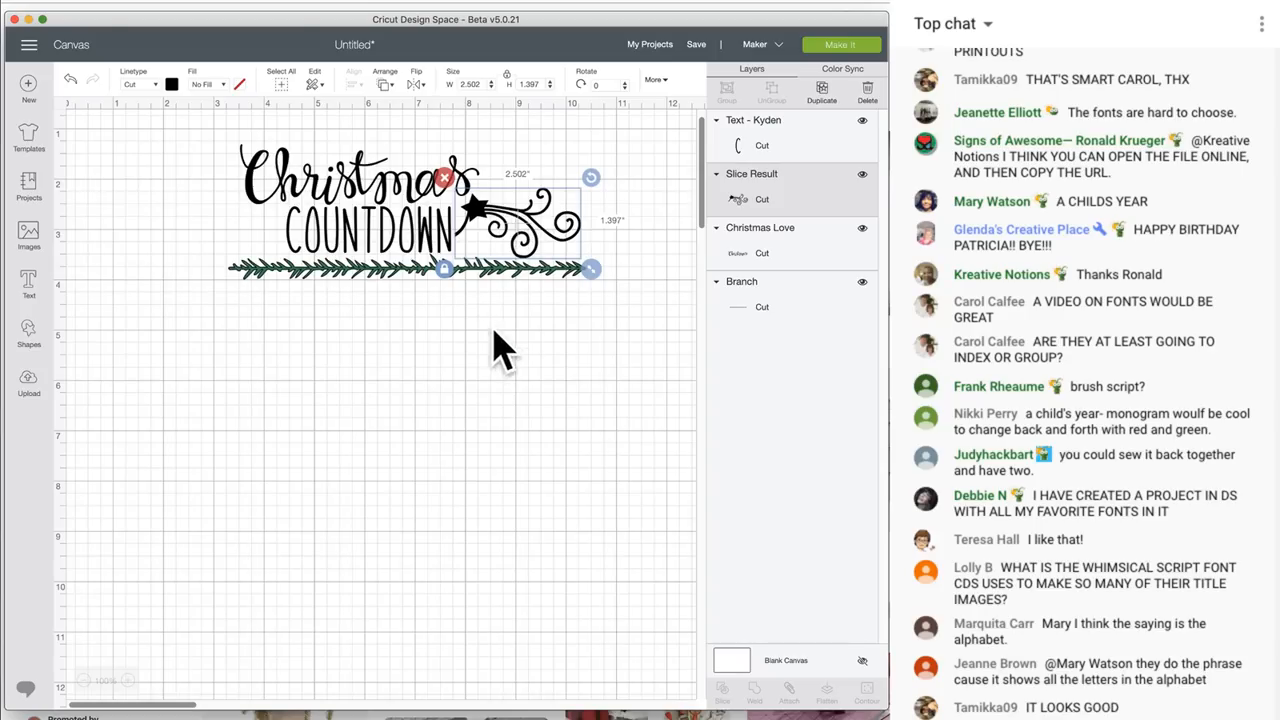
pyautogui.click(402, 372)
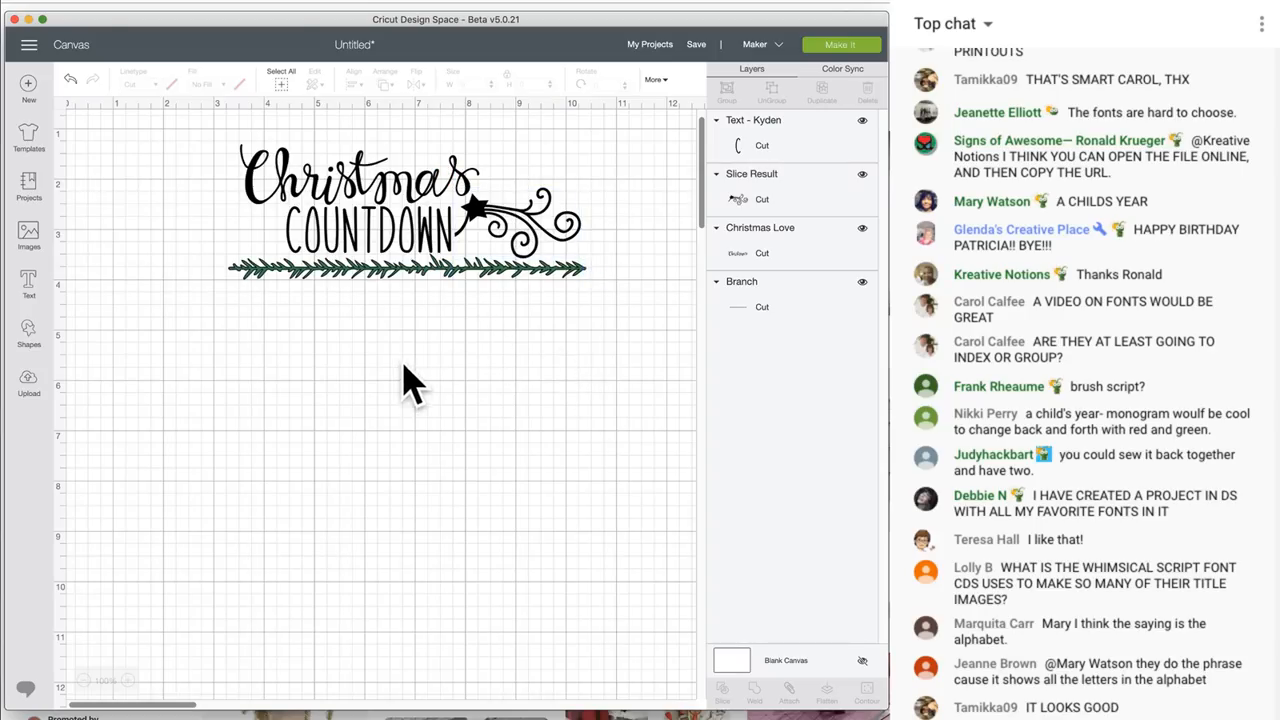
# Add a new text object below the title and enter 1 as its first line
pyautogui.click(29, 286)
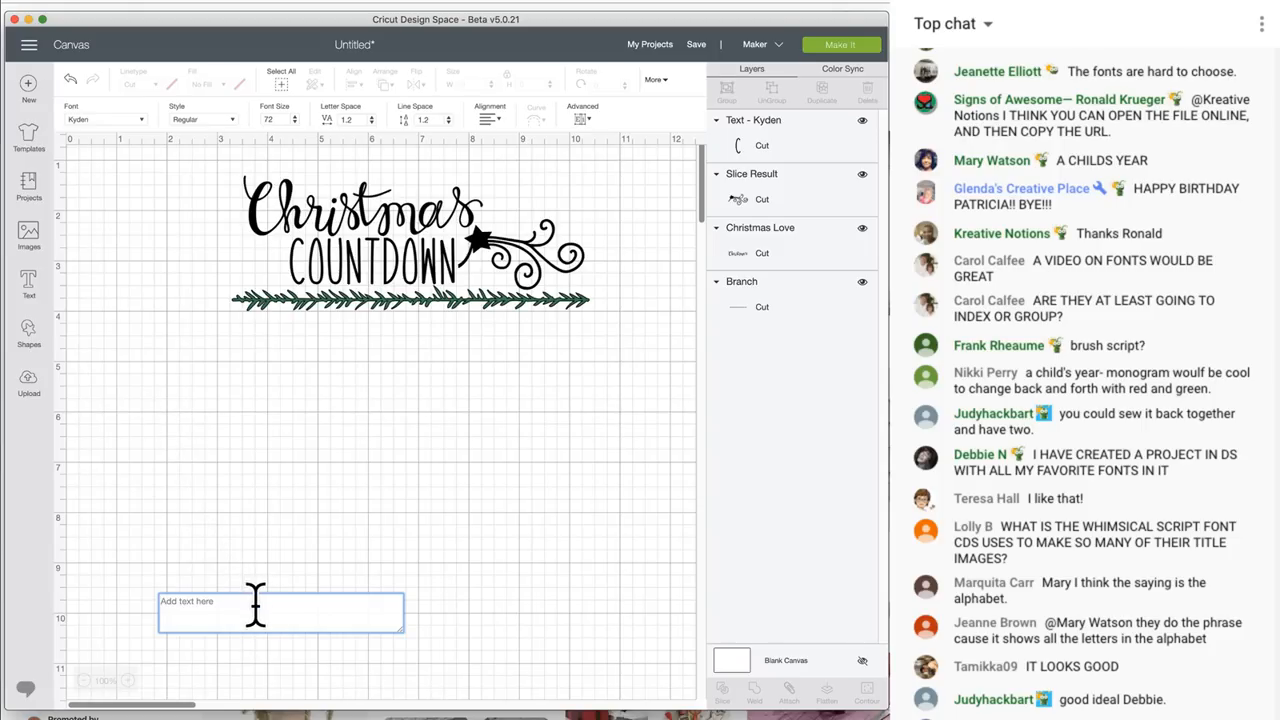
pyautogui.write('1')
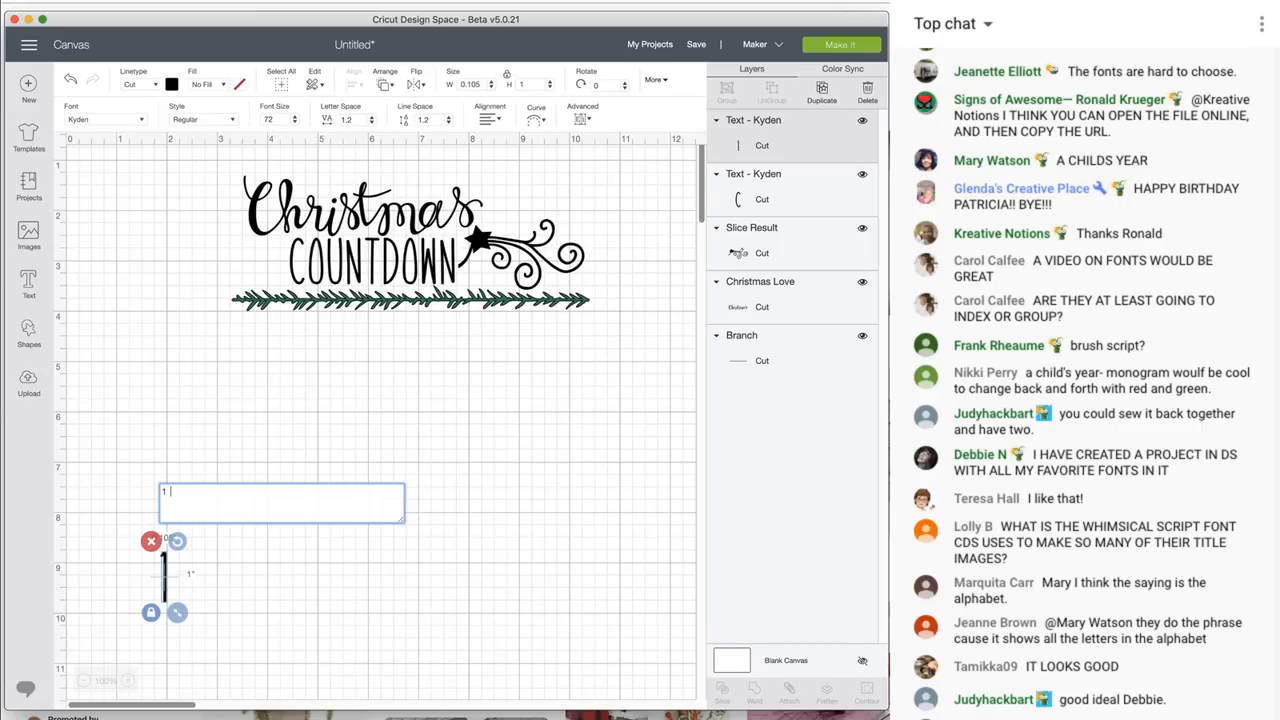
pyautogui.write('2')
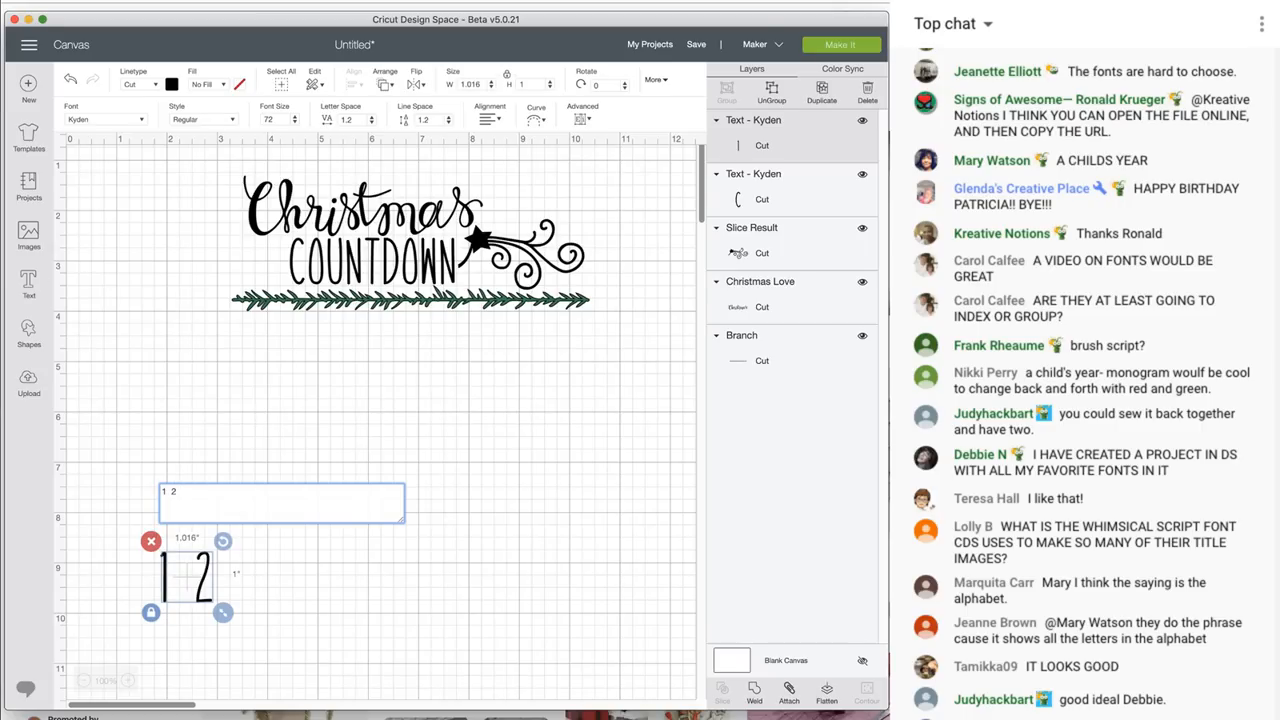
pyautogui.write(' 3')
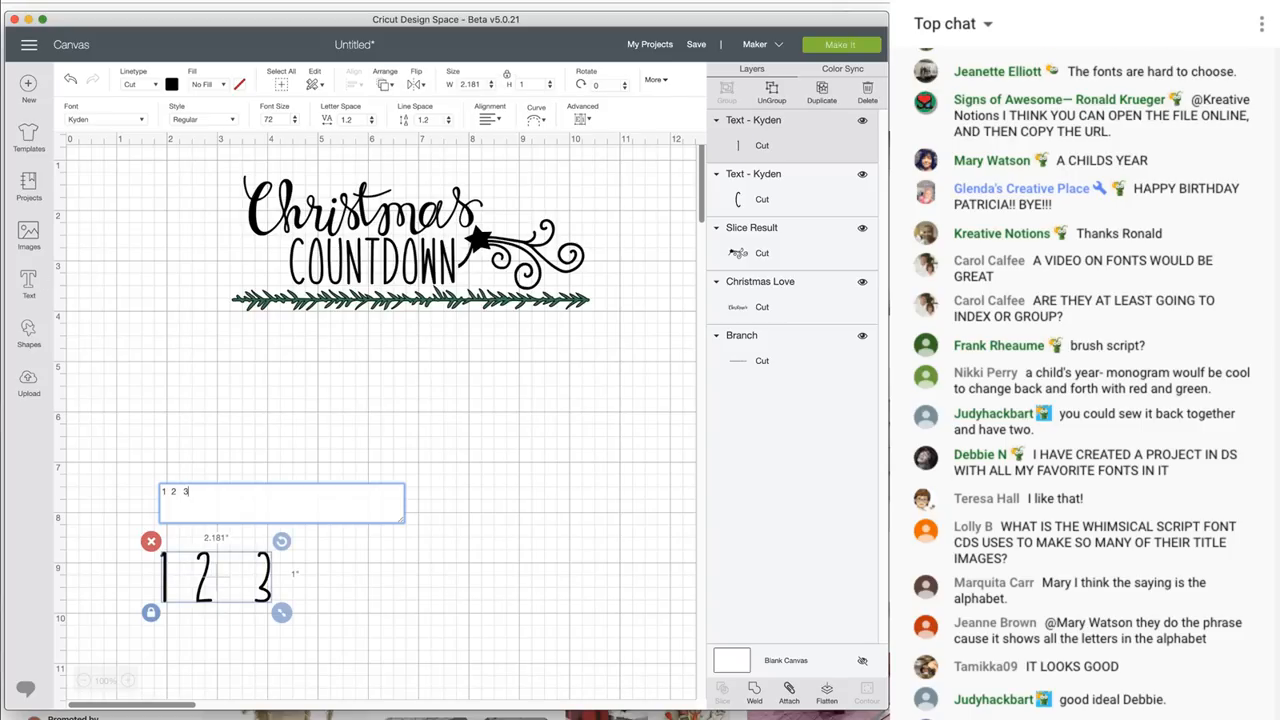
pyautogui.press('BackSpace')
pyautogui.press('BackSpace')
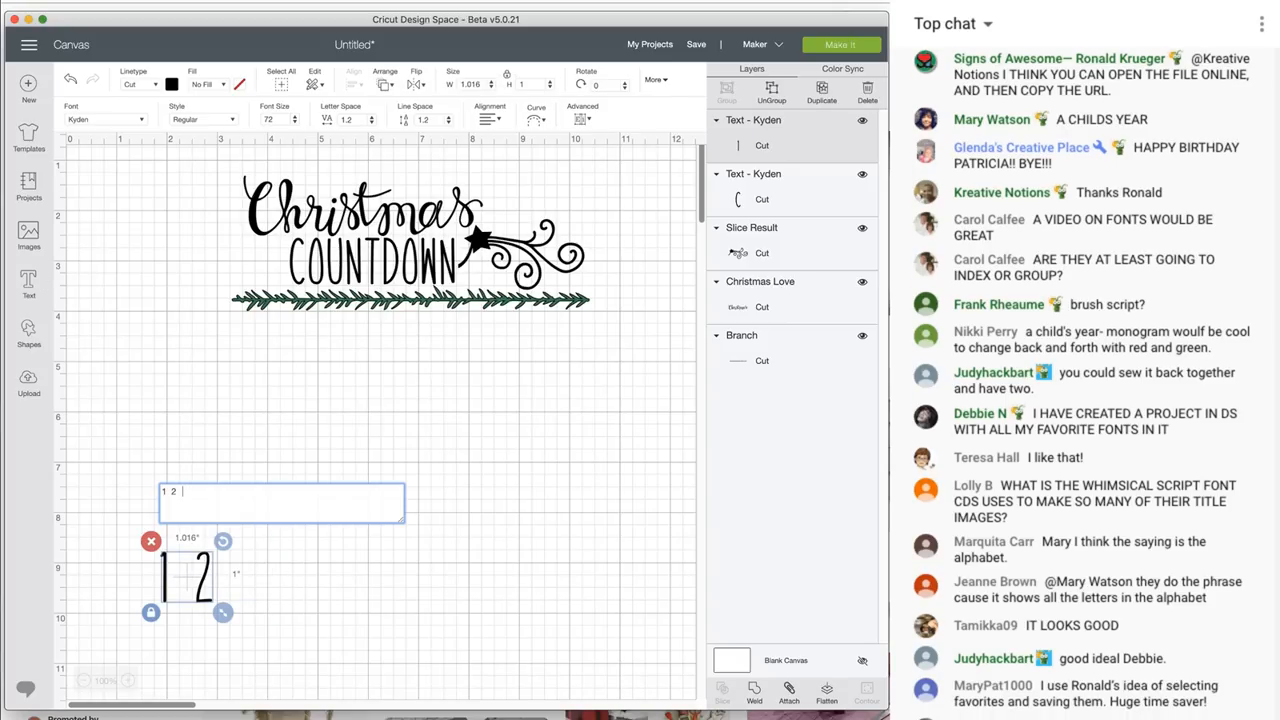
pyautogui.press('BackSpace')
pyautogui.press('BackSpace')
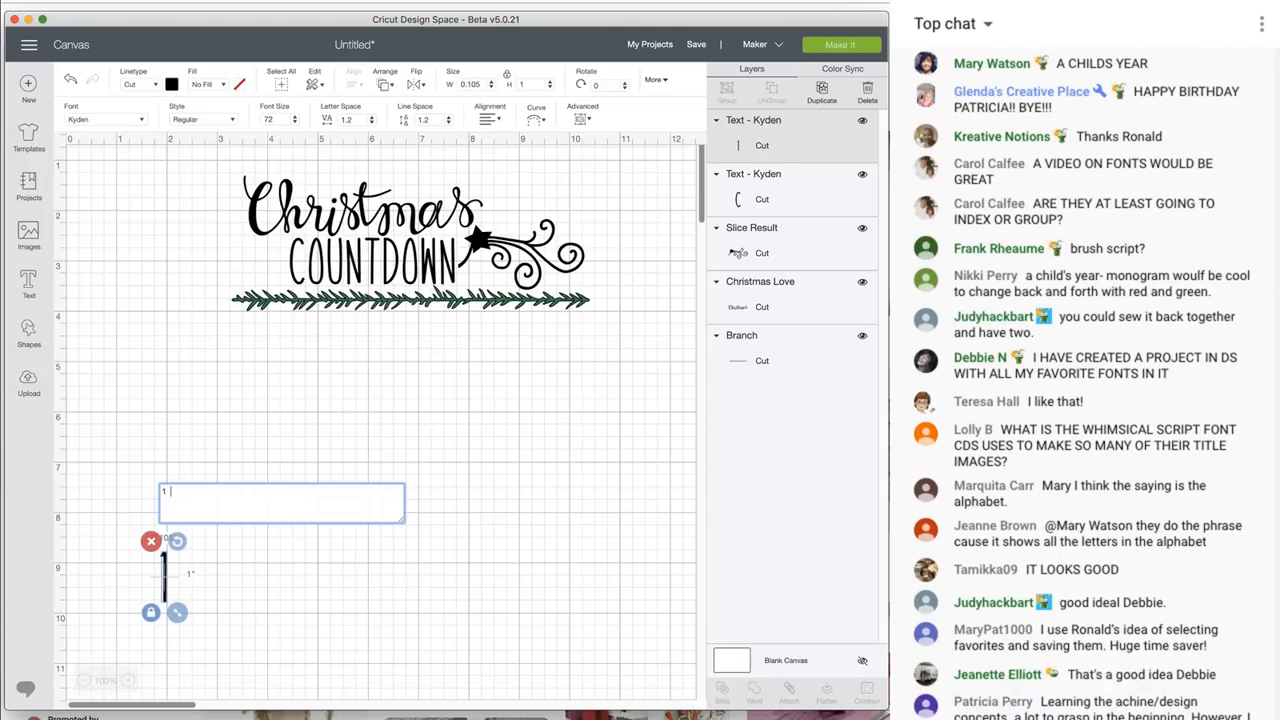
# Continue the number text with 2, 3, 4 and 5, each on its own line below the 1
pyautogui.press('Return')
pyautogui.write('2')
pyautogui.press('Return')
pyautogui.write('2')
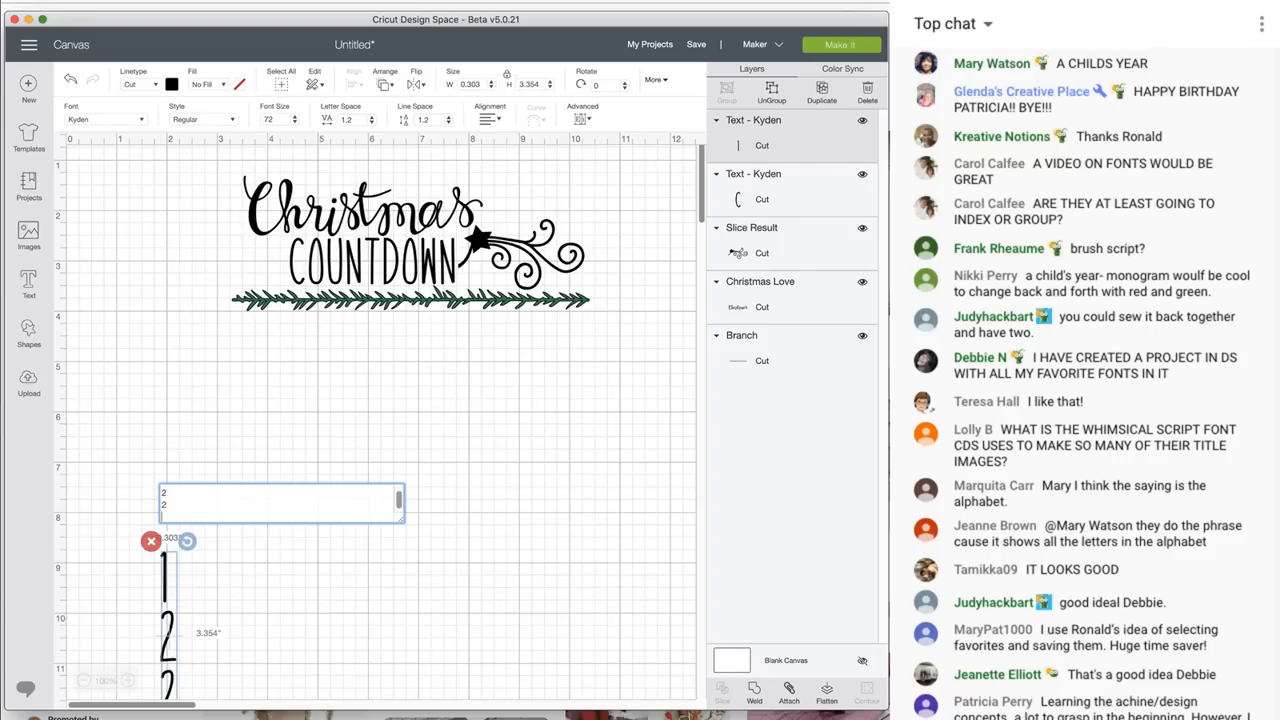
pyautogui.press('BackSpace')
pyautogui.press('BackSpace')
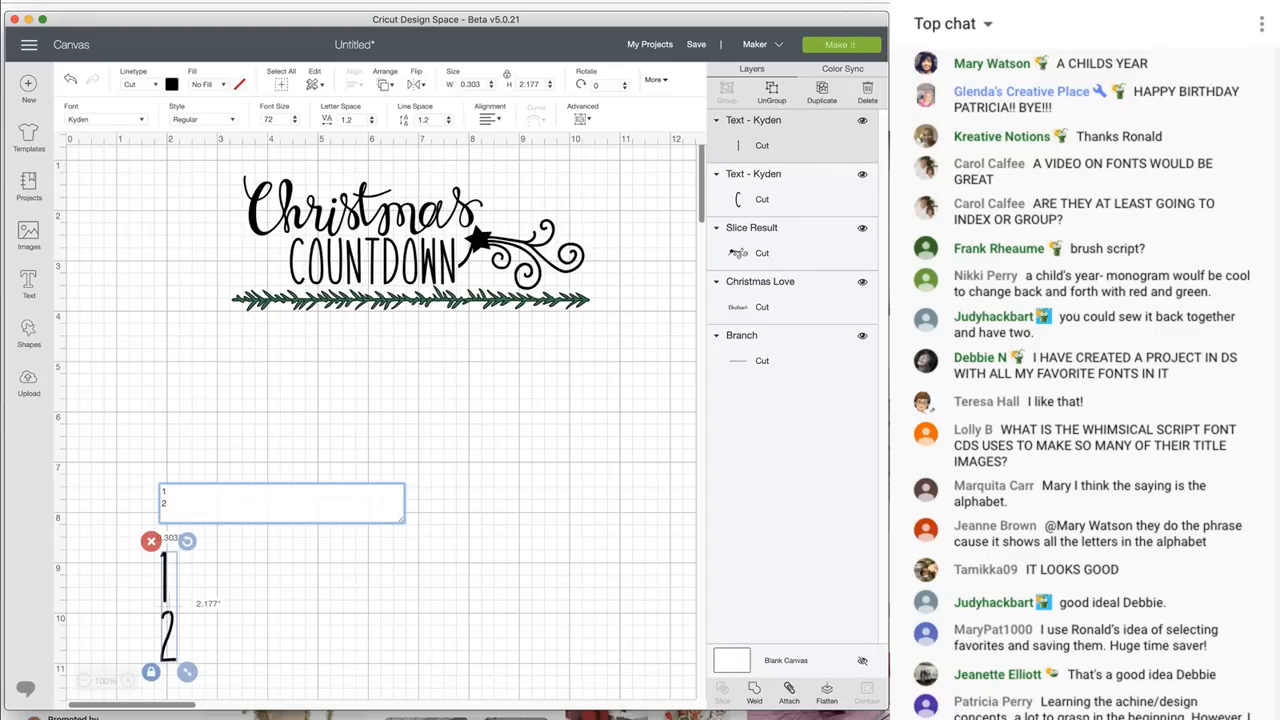
pyautogui.press('Return')
pyautogui.write('3')
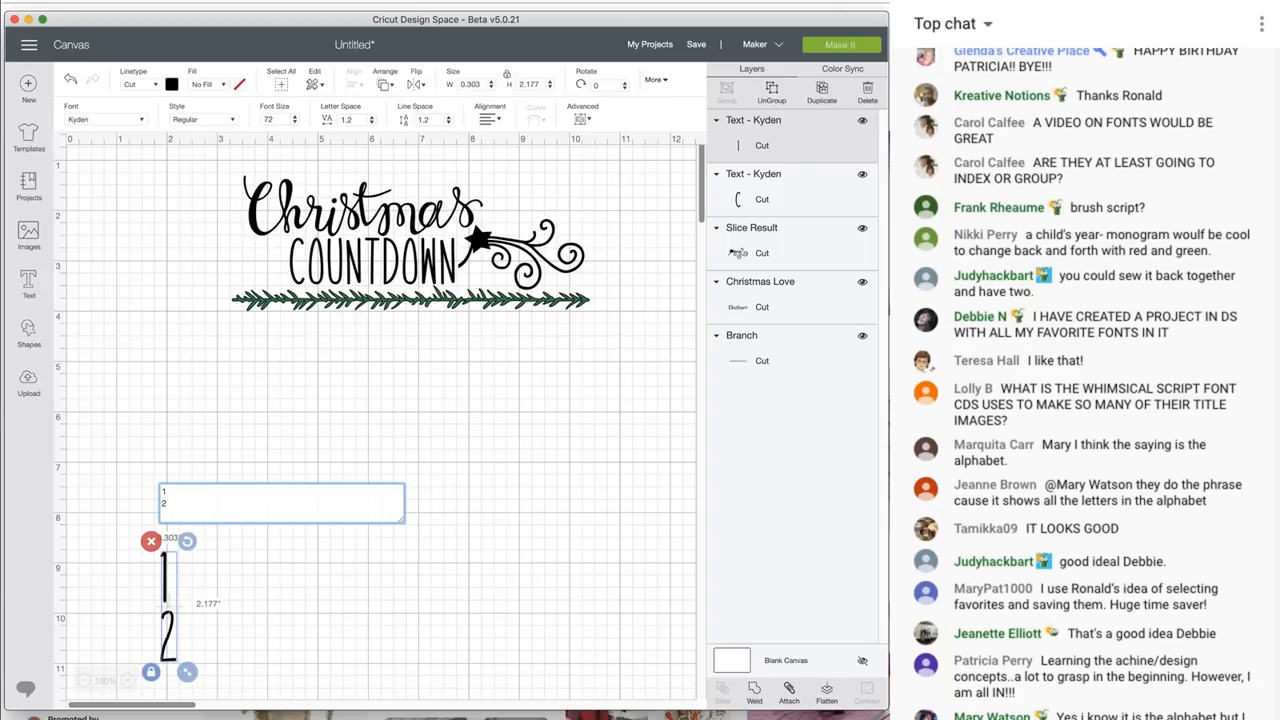
pyautogui.press('Return')
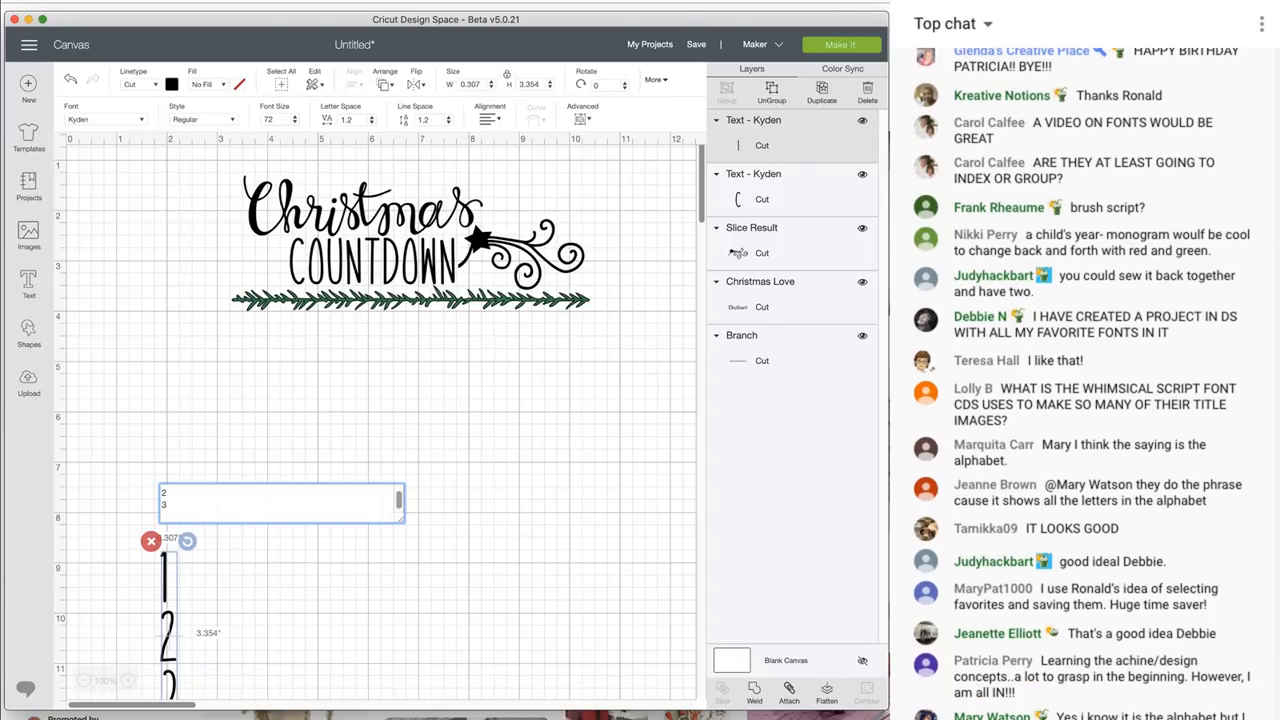
pyautogui.write('4')
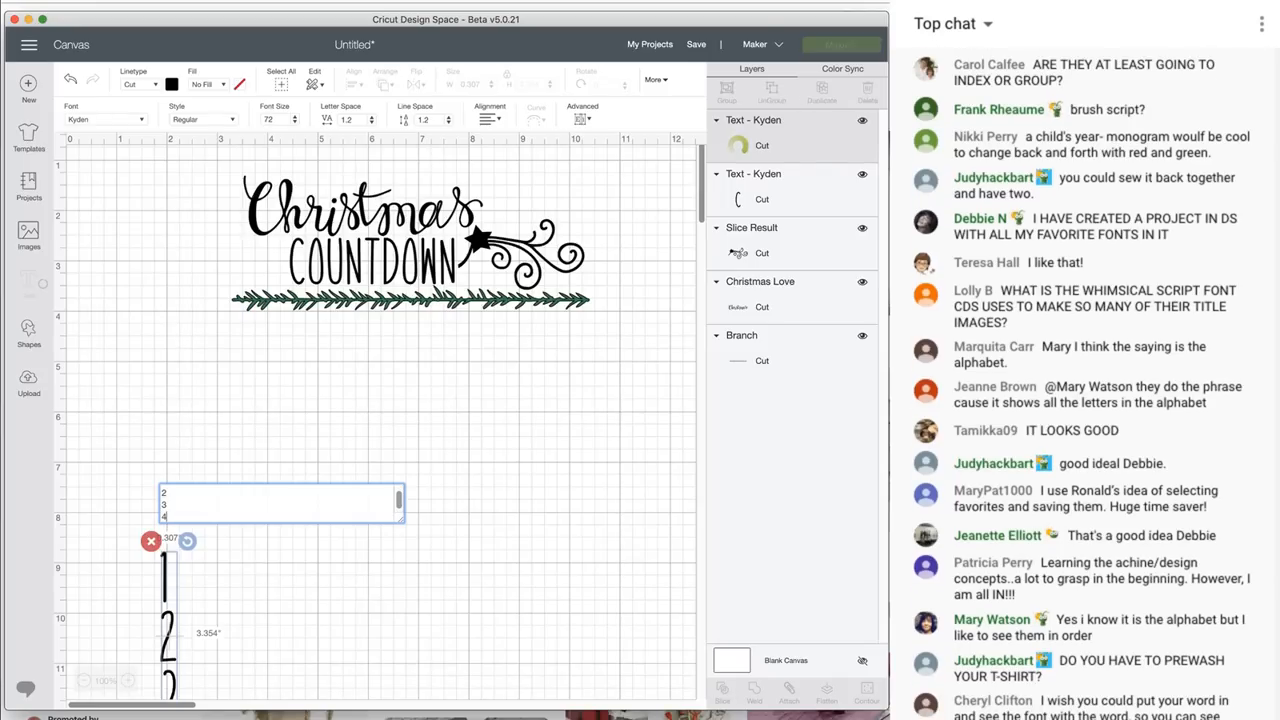
pyautogui.press('Return')
pyautogui.write('5')
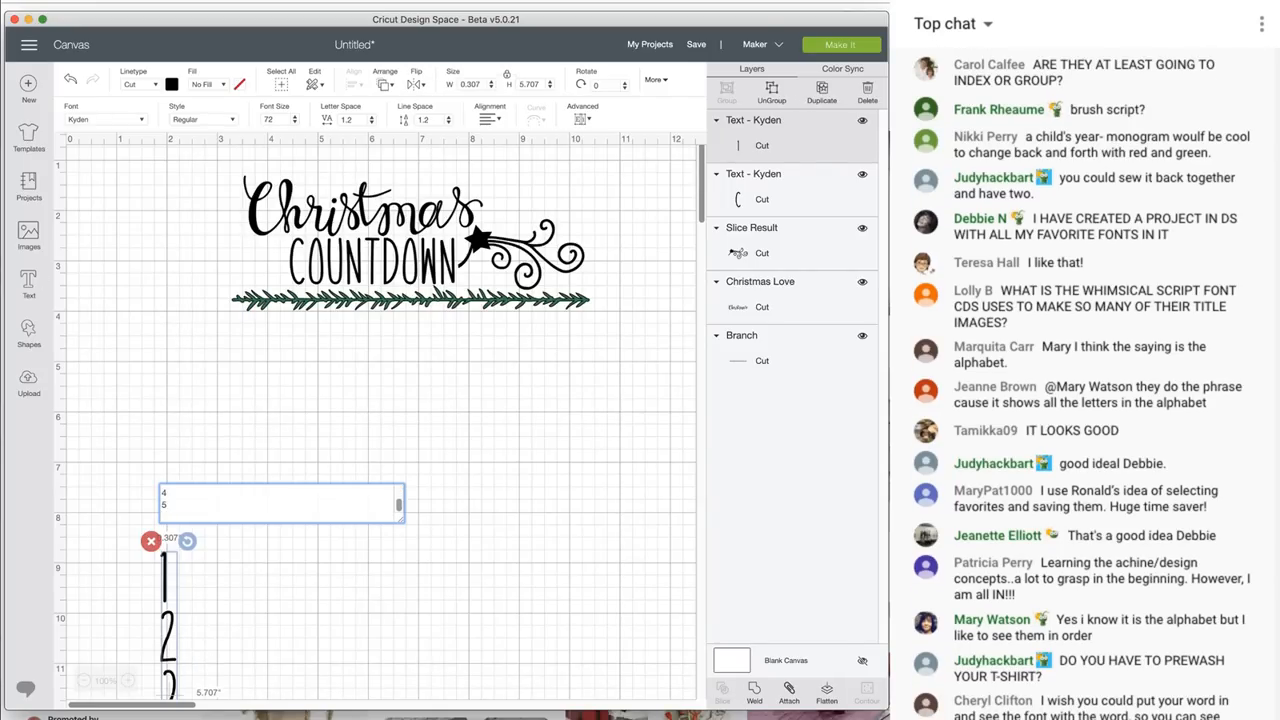
pyautogui.press('Return')
pyautogui.write('6')
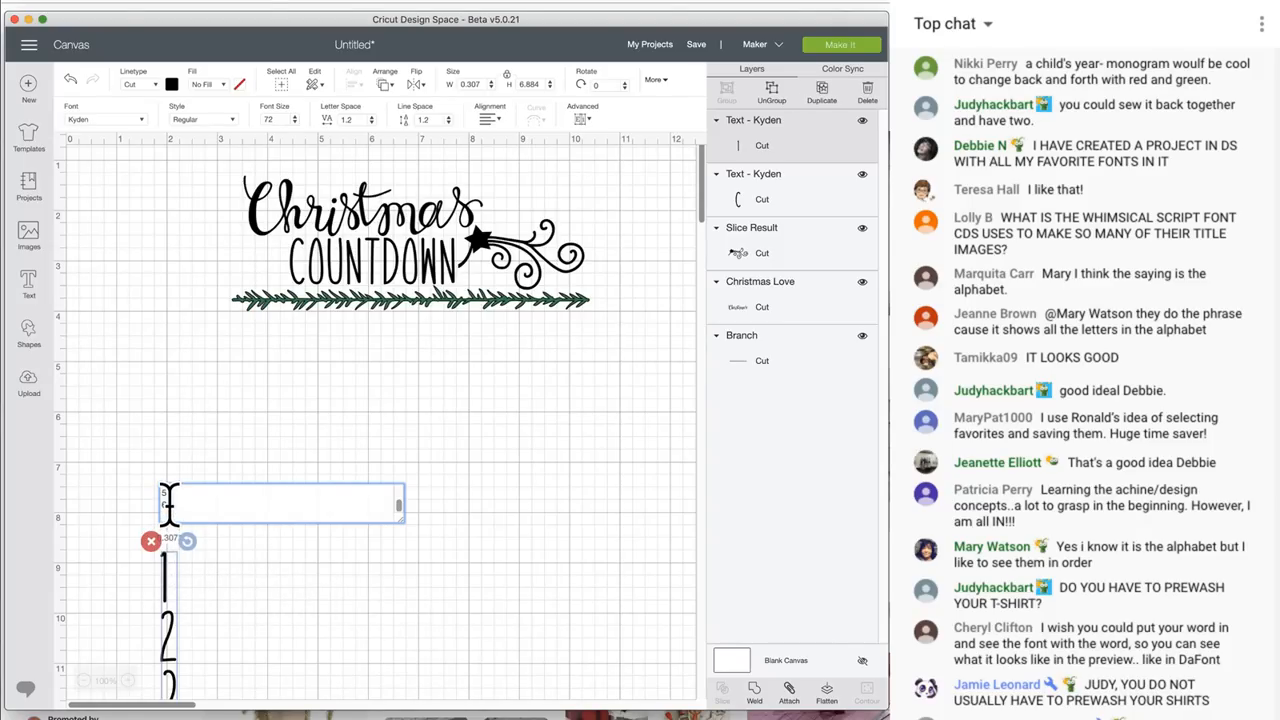
pyautogui.press('BackSpace')
pyautogui.press('BackSpace')
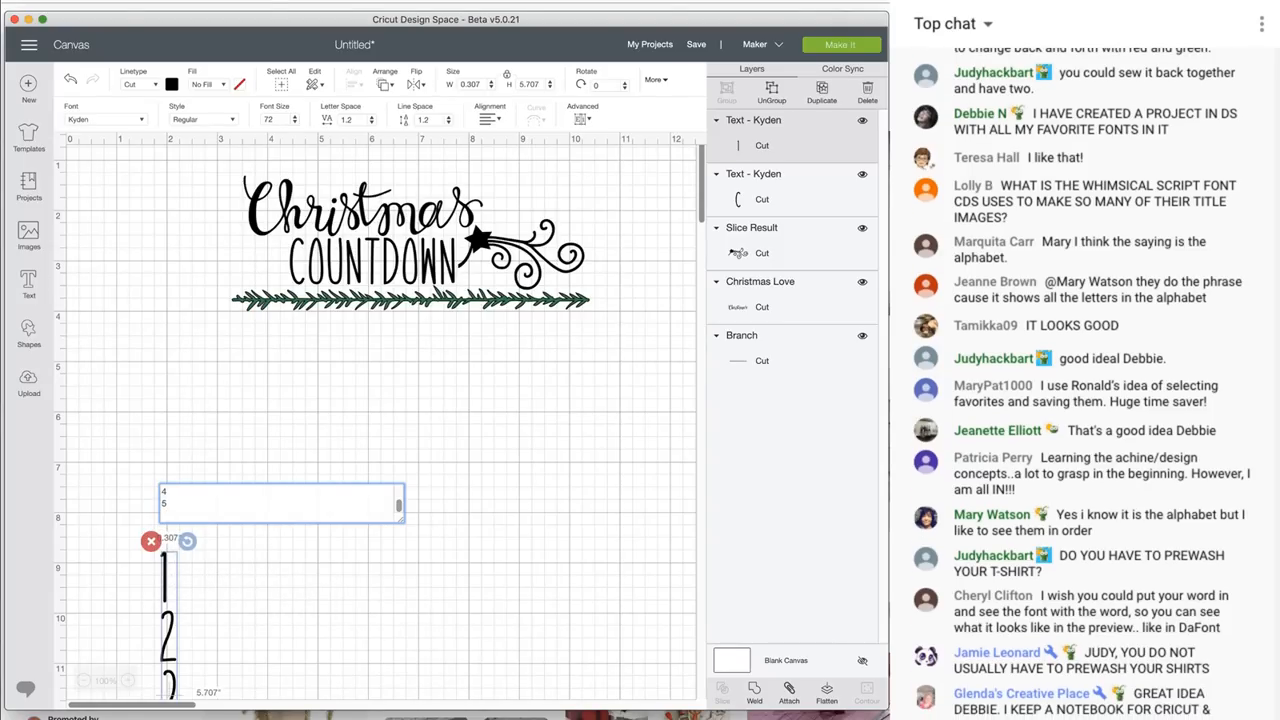
# Move the number column up below the left end of the branch and ungroup it to lines
pyautogui.click(343, 594)
pyautogui.click(176, 545)
pyautogui.moveTo(176, 545); pyautogui.dragTo(204, 380)
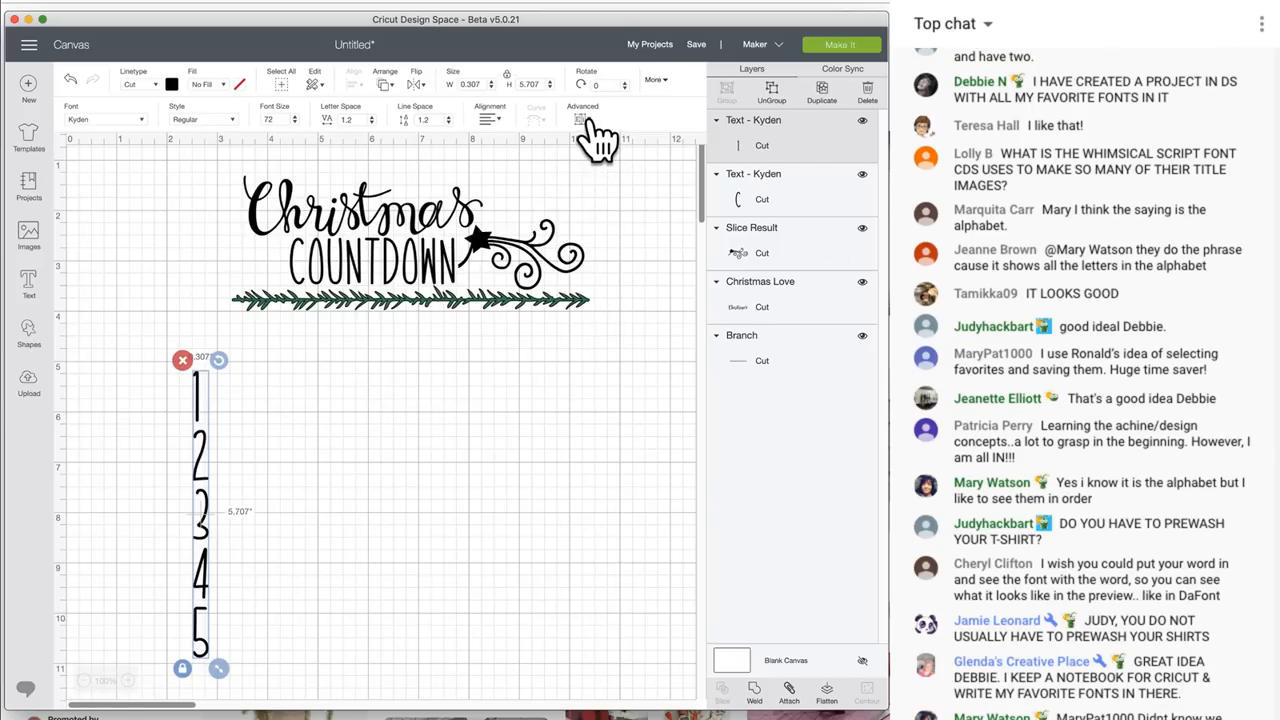
pyautogui.click(584, 120)
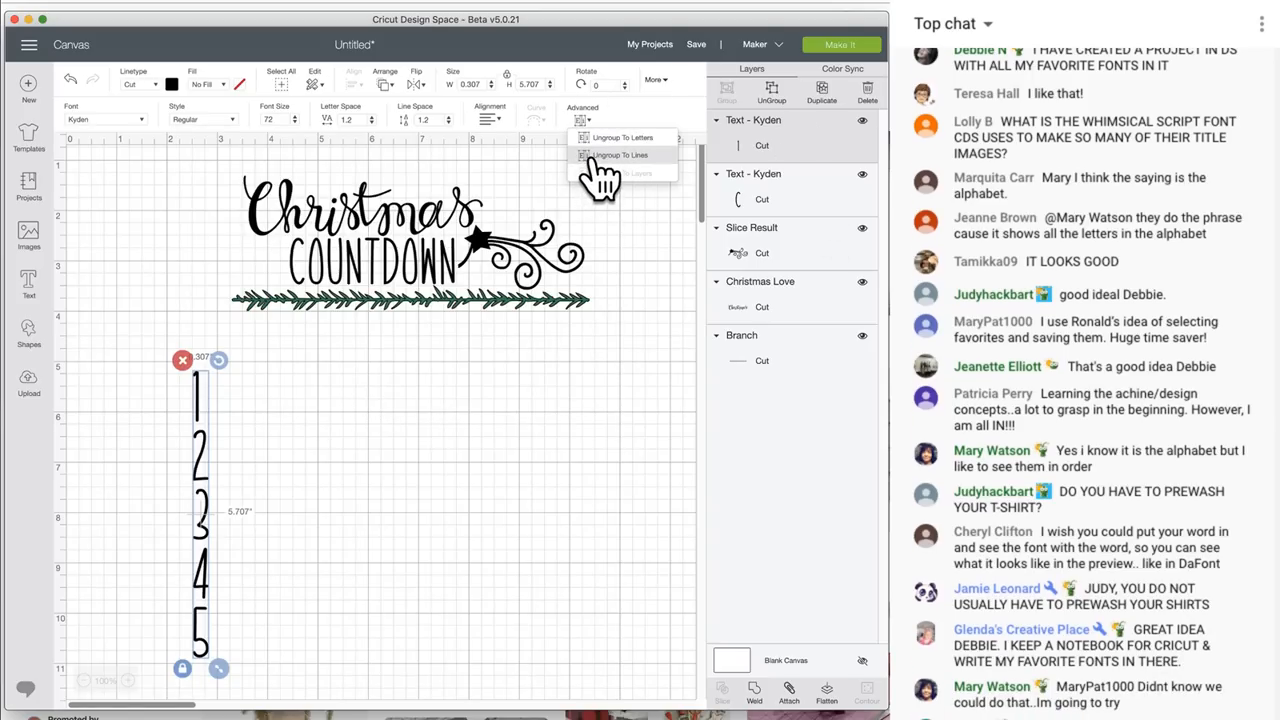
pyautogui.click(592, 157)
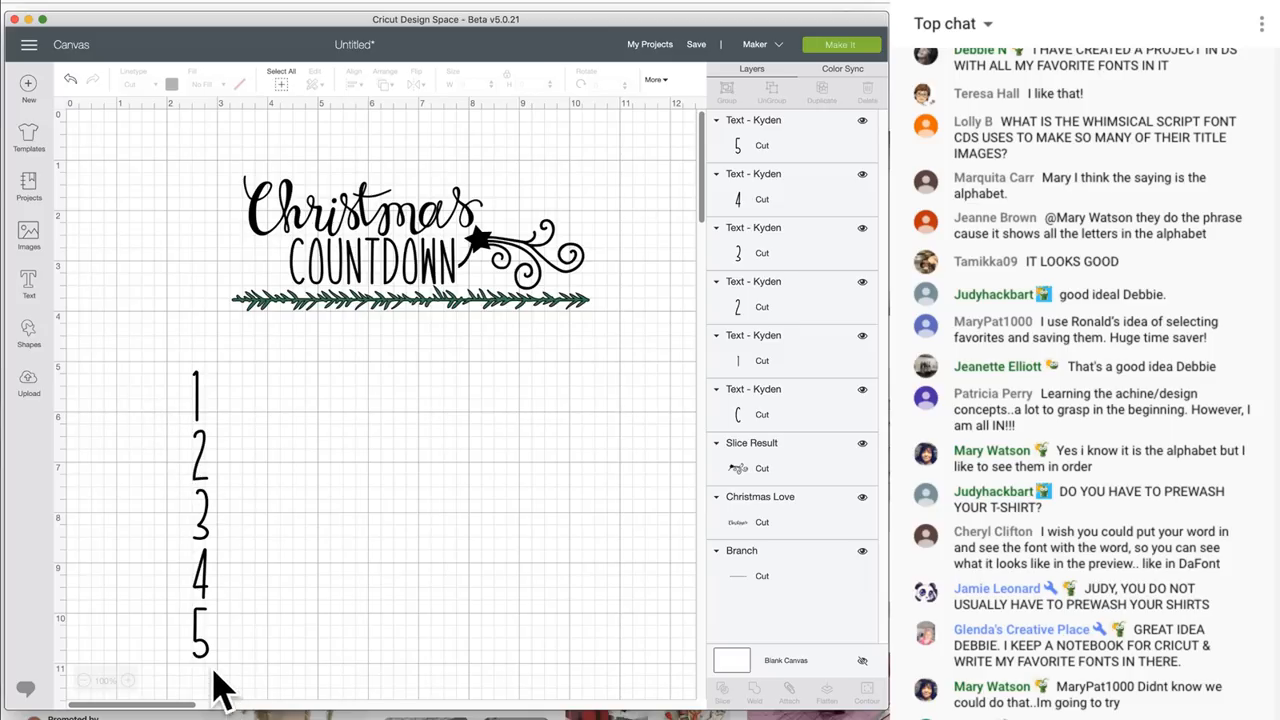
# Spread digits 2 to 5 across in a rough row to the right of the 1, with the 5 below the branch's right end
pyautogui.moveTo(206, 652); pyautogui.dragTo(575, 399)
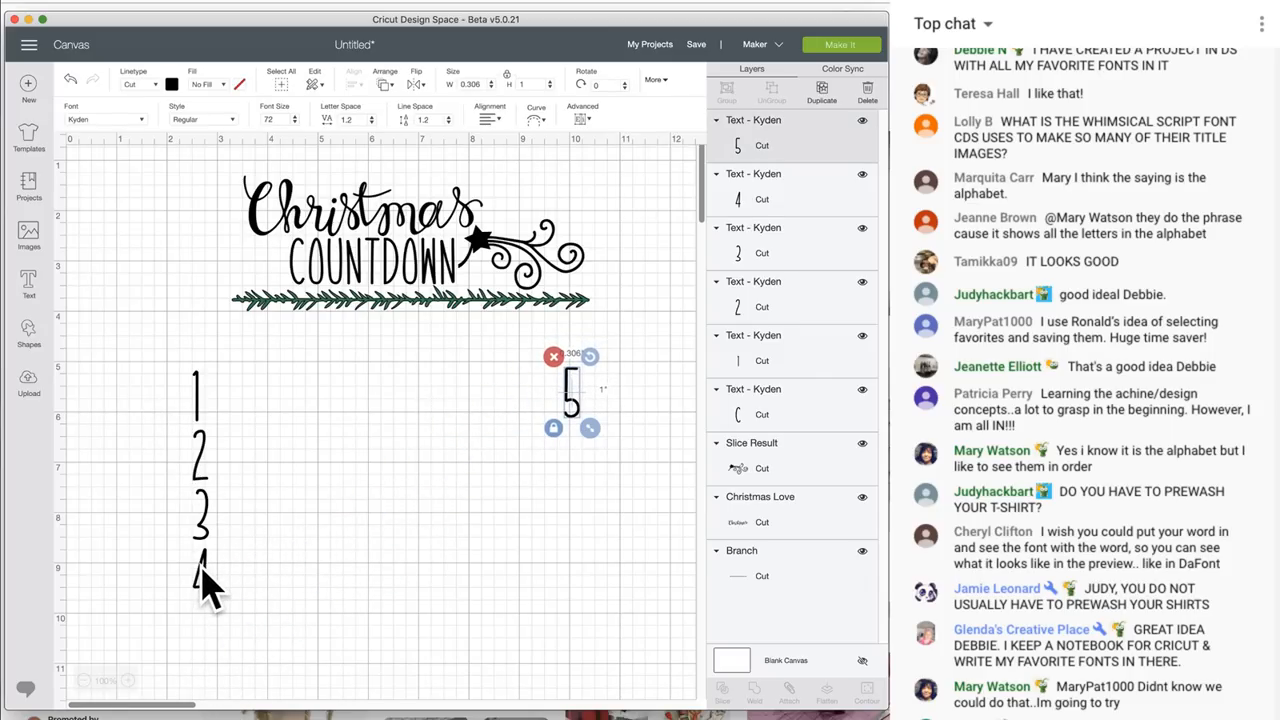
pyautogui.moveTo(200, 573); pyautogui.dragTo(408, 416)
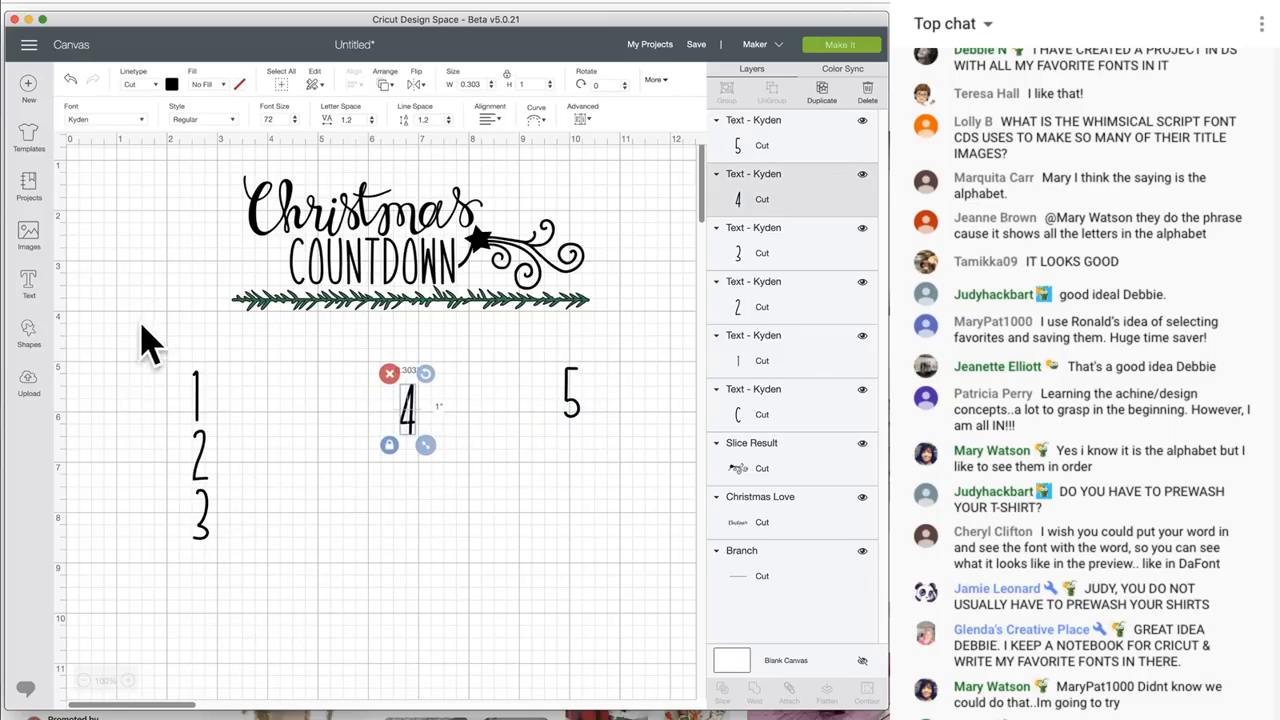
pyautogui.moveTo(205, 515); pyautogui.dragTo(362, 438)
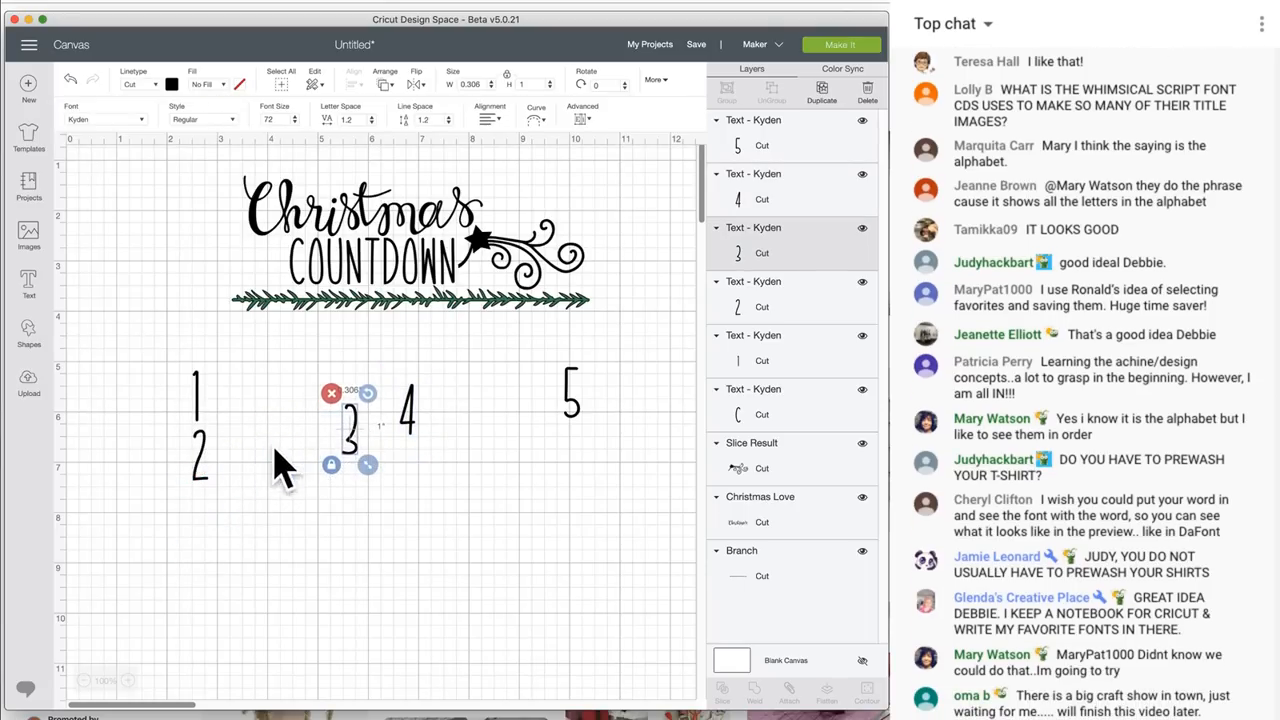
pyautogui.moveTo(200, 478); pyautogui.dragTo(288, 463)
pyautogui.click(207, 457)
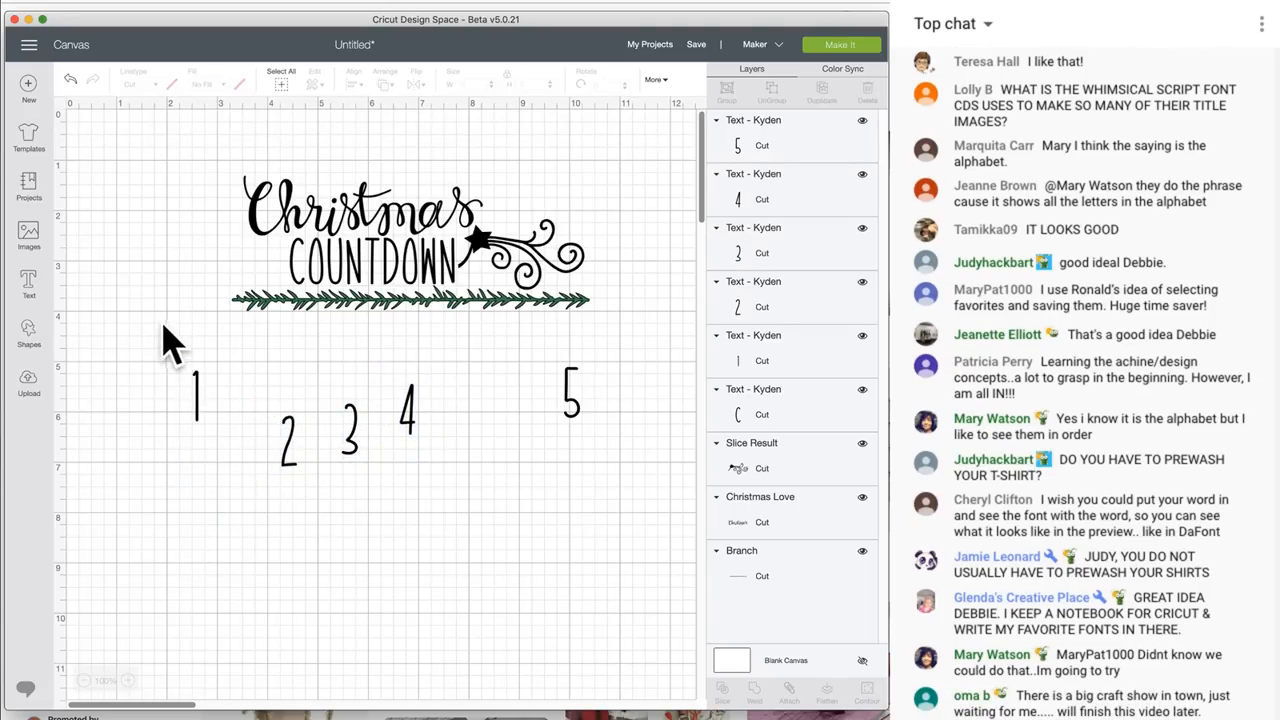
# Distribute digits 1 to 5 horizontally and align them to the top to form an even row
pyautogui.moveTo(131, 336); pyautogui.dragTo(630, 565)
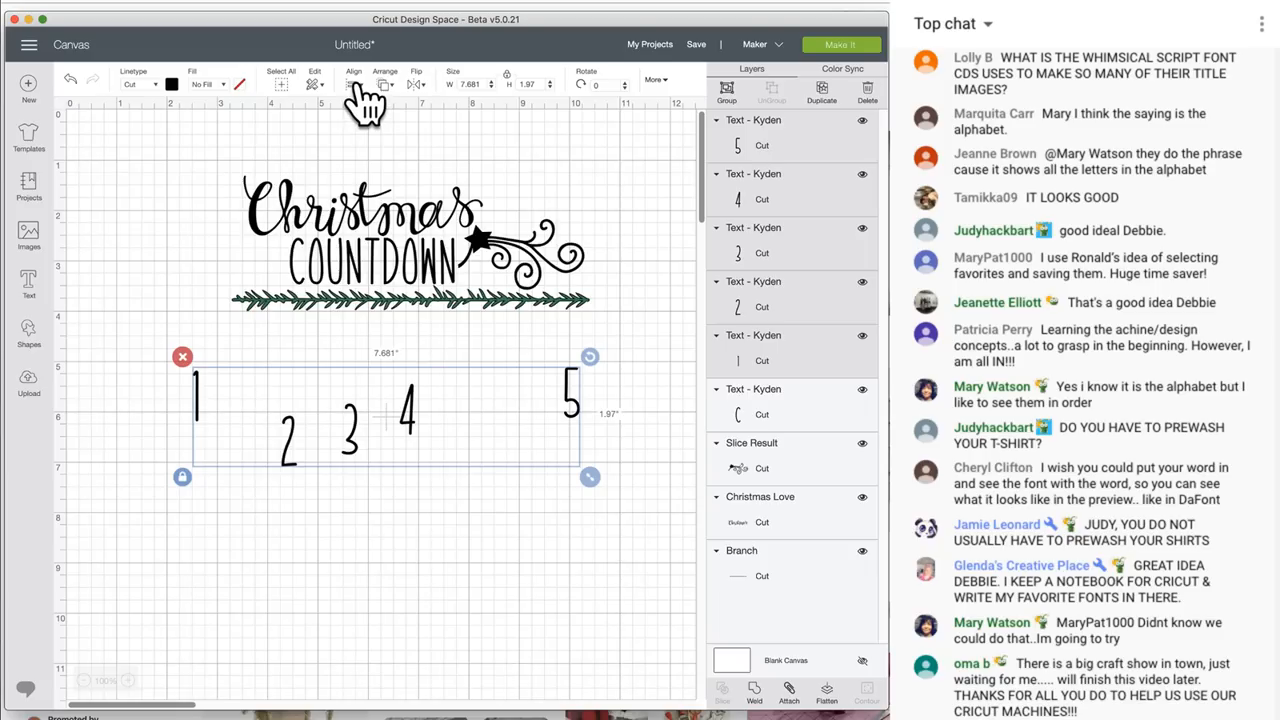
pyautogui.click(355, 85)
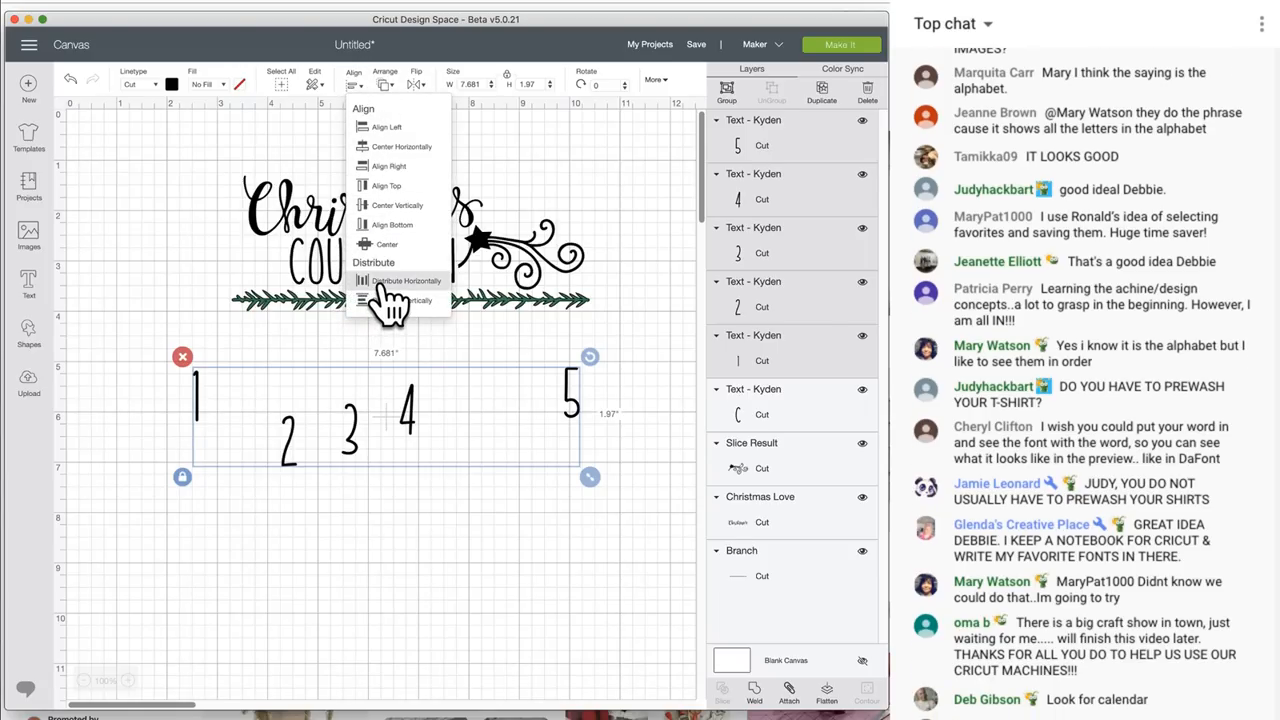
pyautogui.click(390, 290)
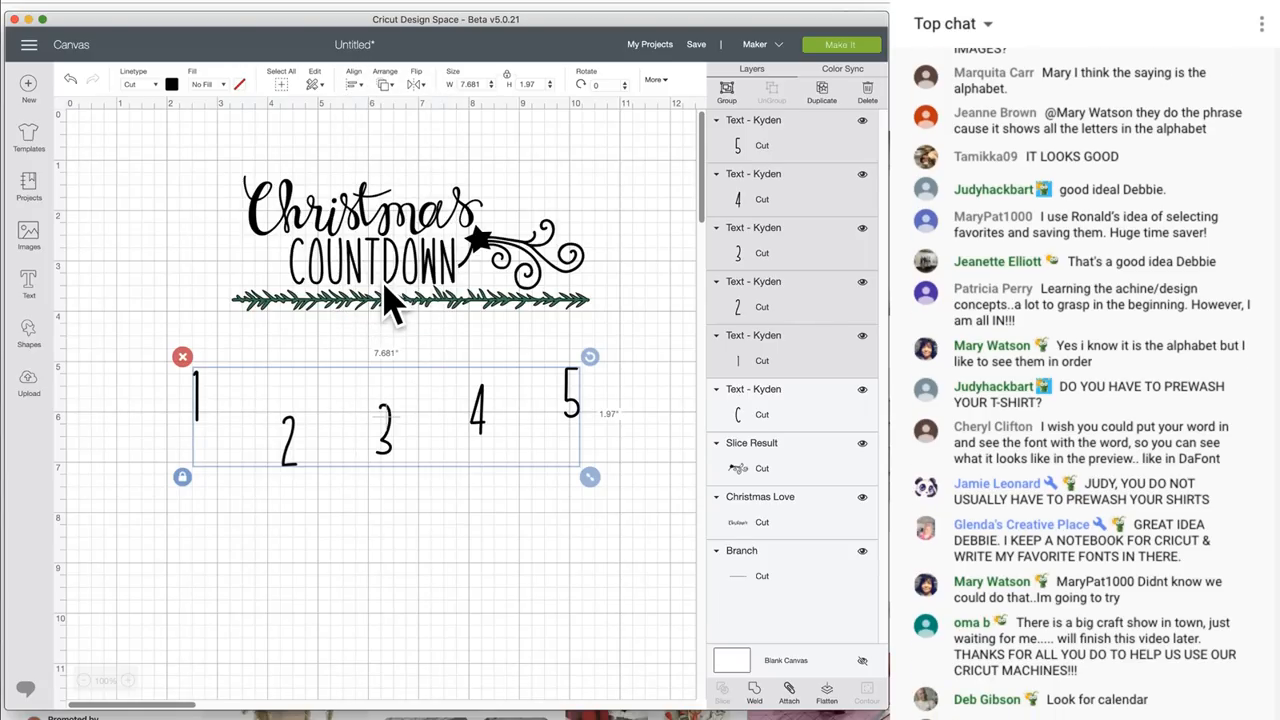
pyautogui.click(356, 84)
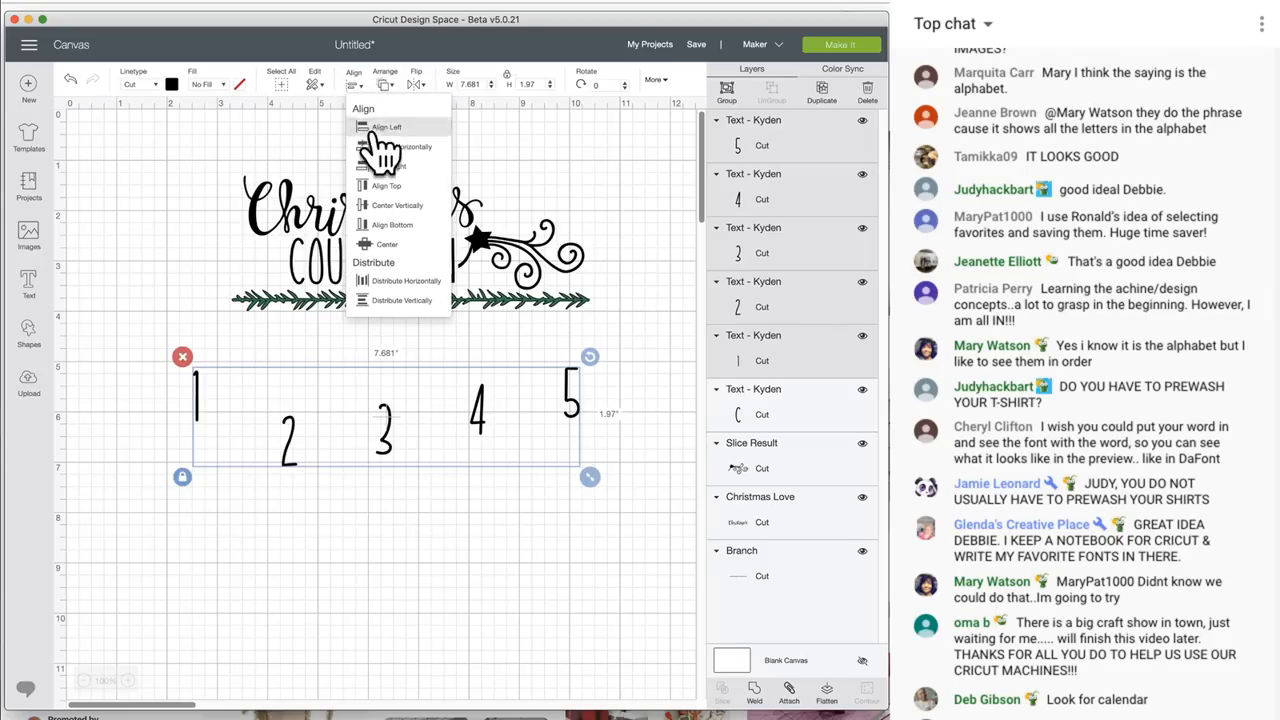
pyautogui.click(388, 186)
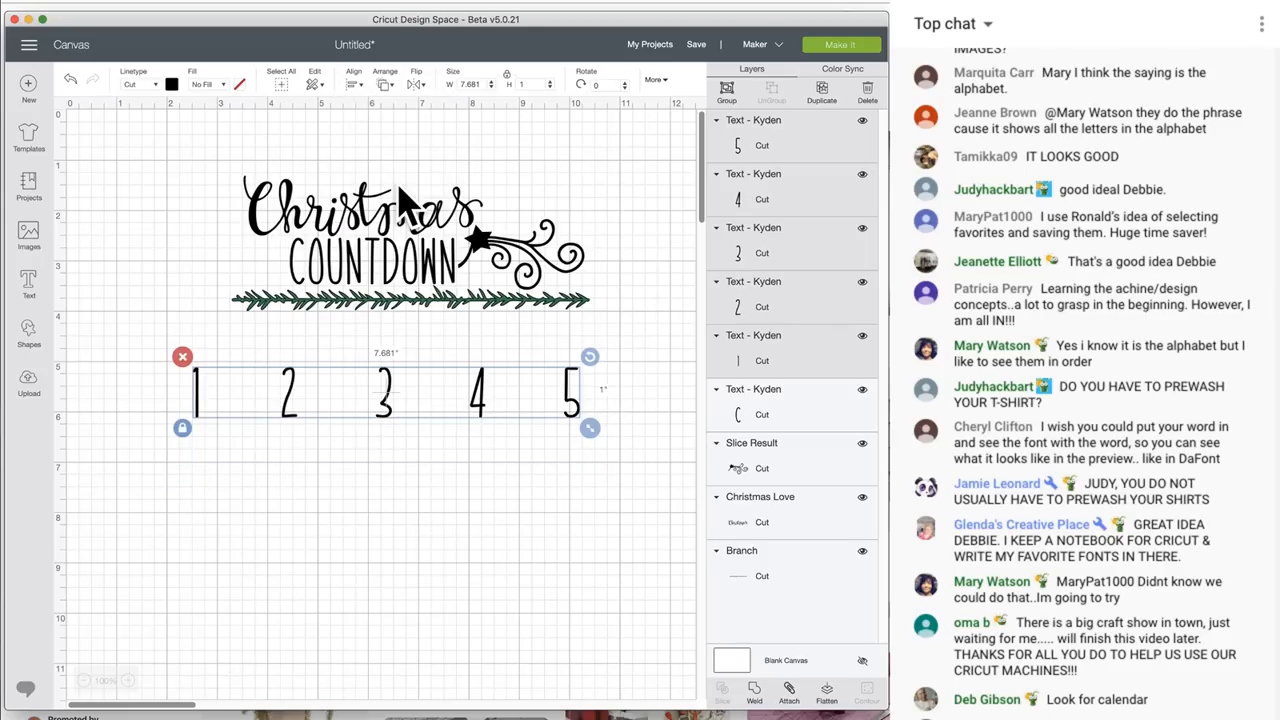
pyautogui.click(505, 528)
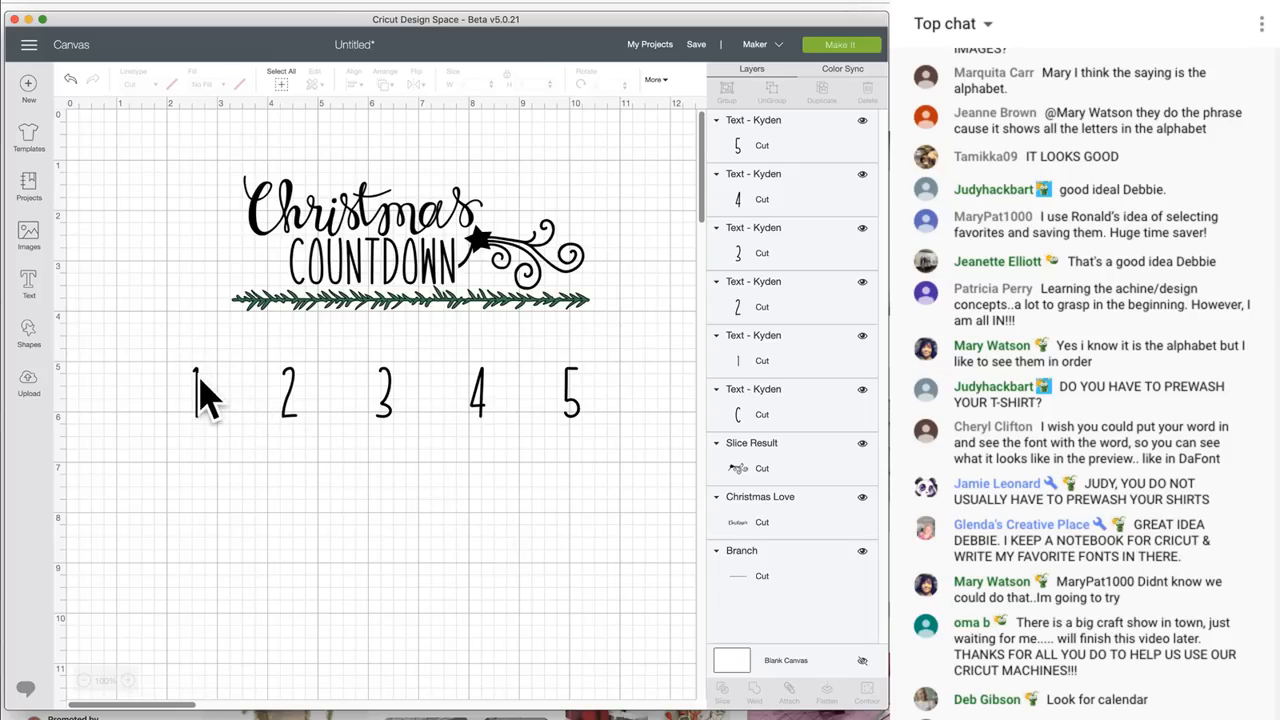
# Duplicate the complete row of digits 1 to 5
pyautogui.moveTo(182, 345); pyautogui.dragTo(616, 434)
pyautogui.click(823, 95)
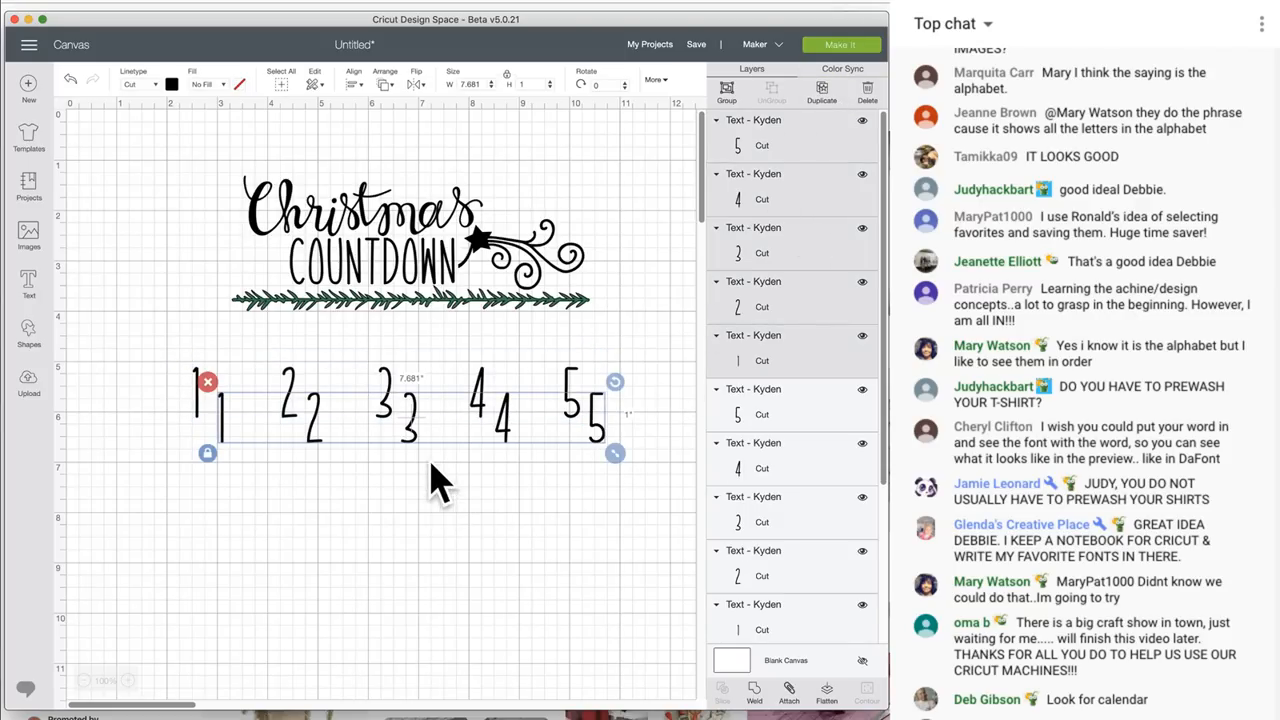
# Move the duplicated row directly beneath the first row and change its leading 1 to 6
pyautogui.moveTo(412, 432); pyautogui.dragTo(386, 514)
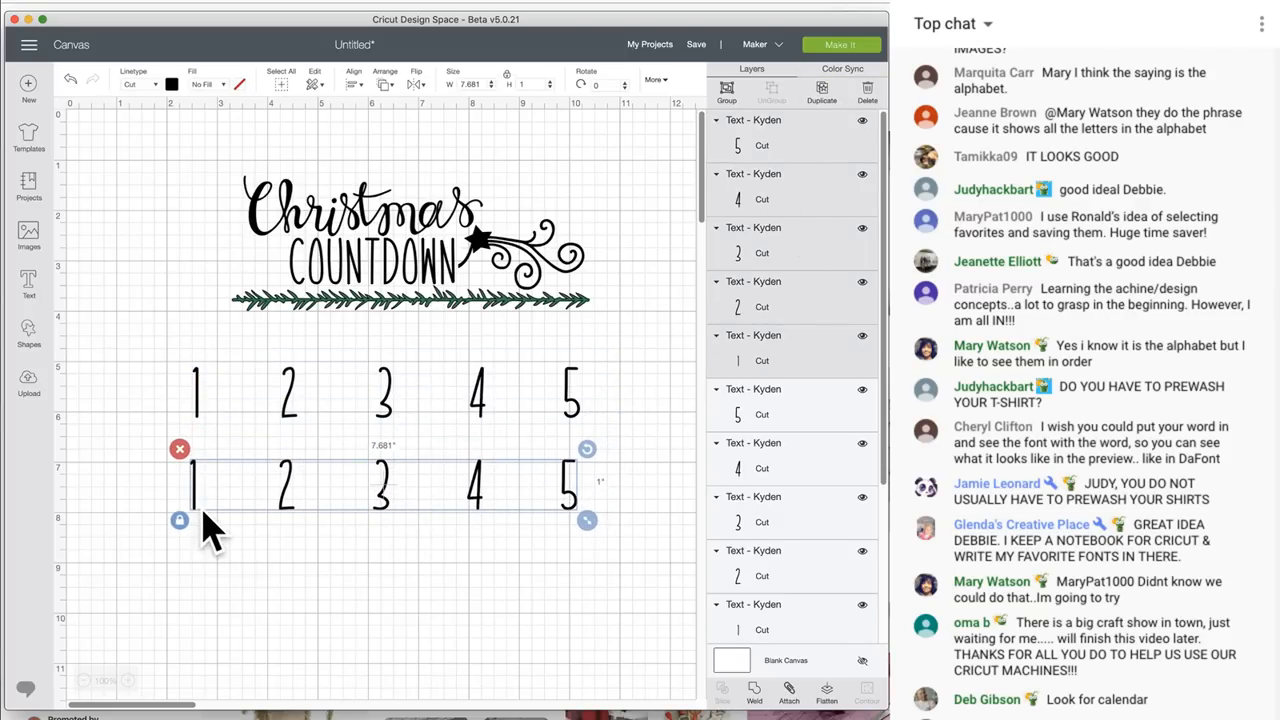
pyautogui.click(265, 598)
pyautogui.doubleClick(195, 505)
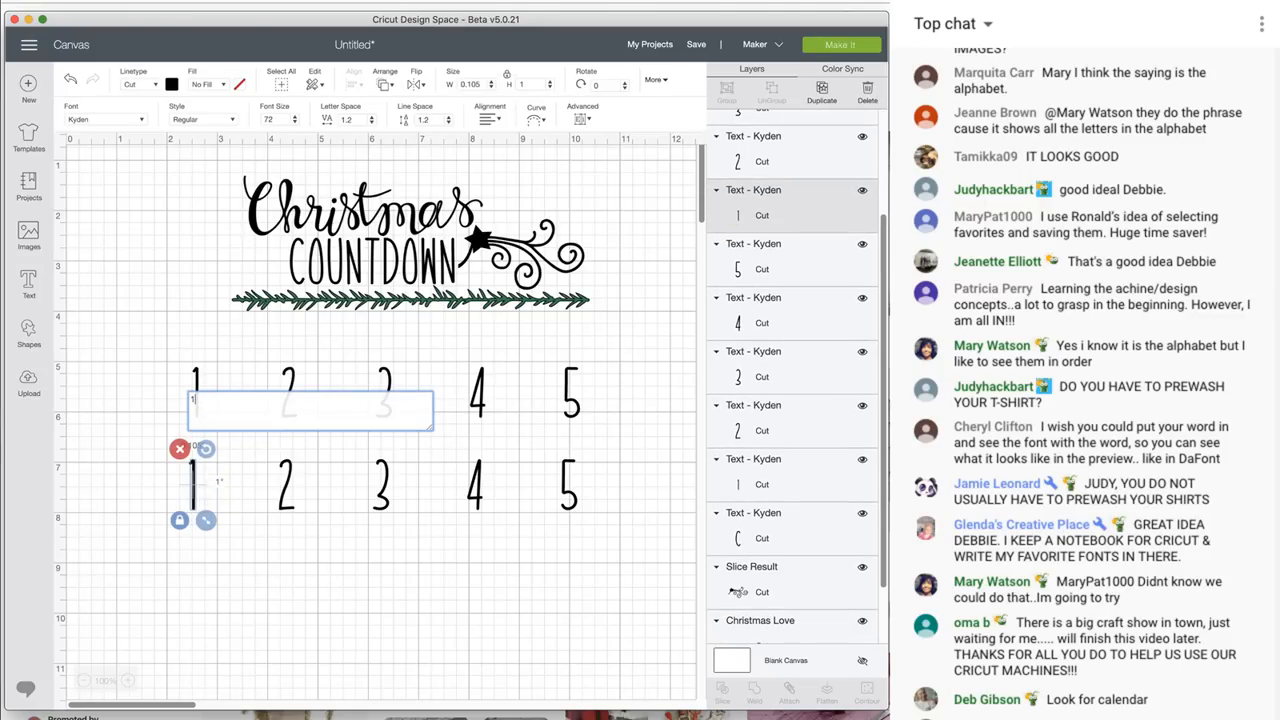
pyautogui.write('6')
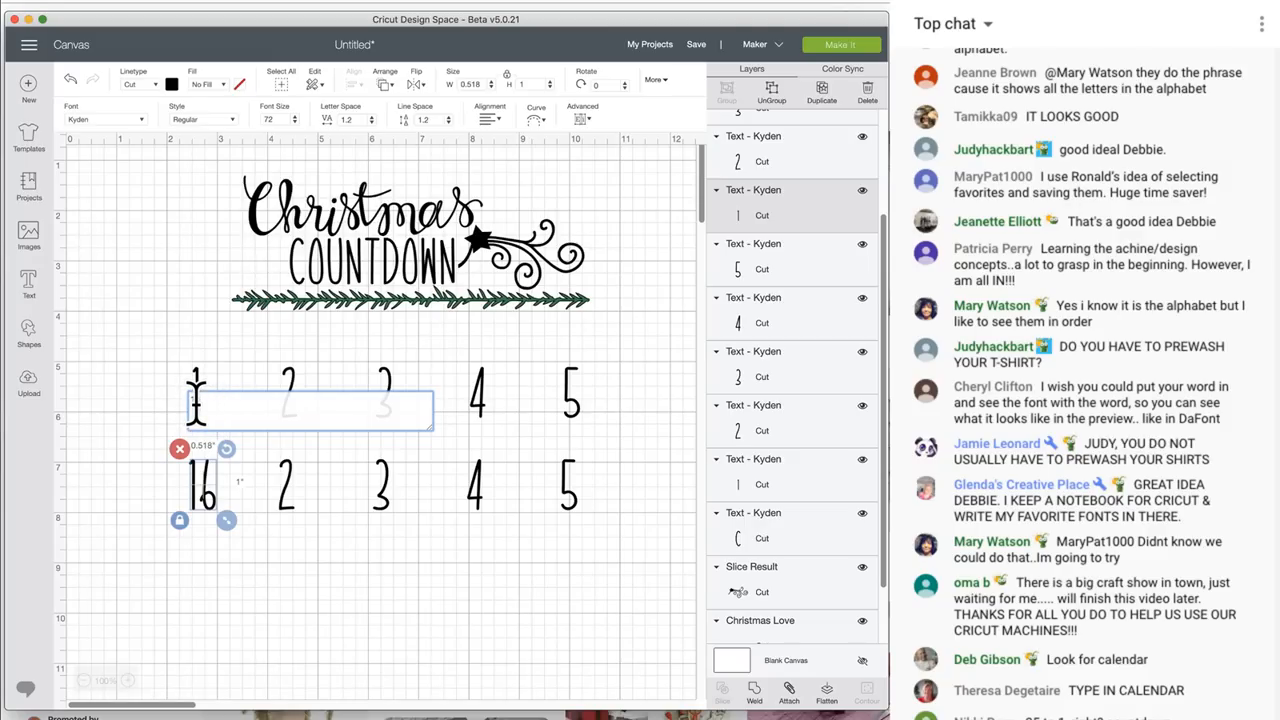
pyautogui.press('BackSpace')
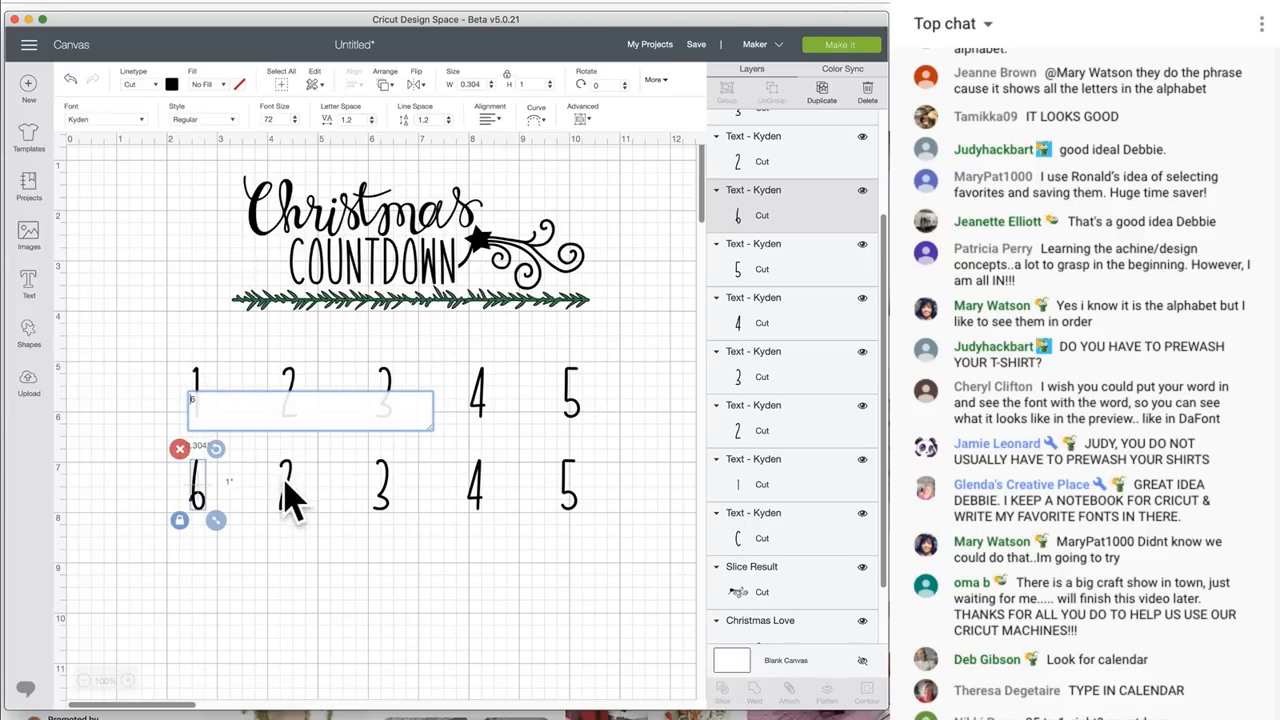
# Change the second row's 2 to 7 and its 3 to 8
pyautogui.click(288, 490)
pyautogui.doubleClick(287, 492)
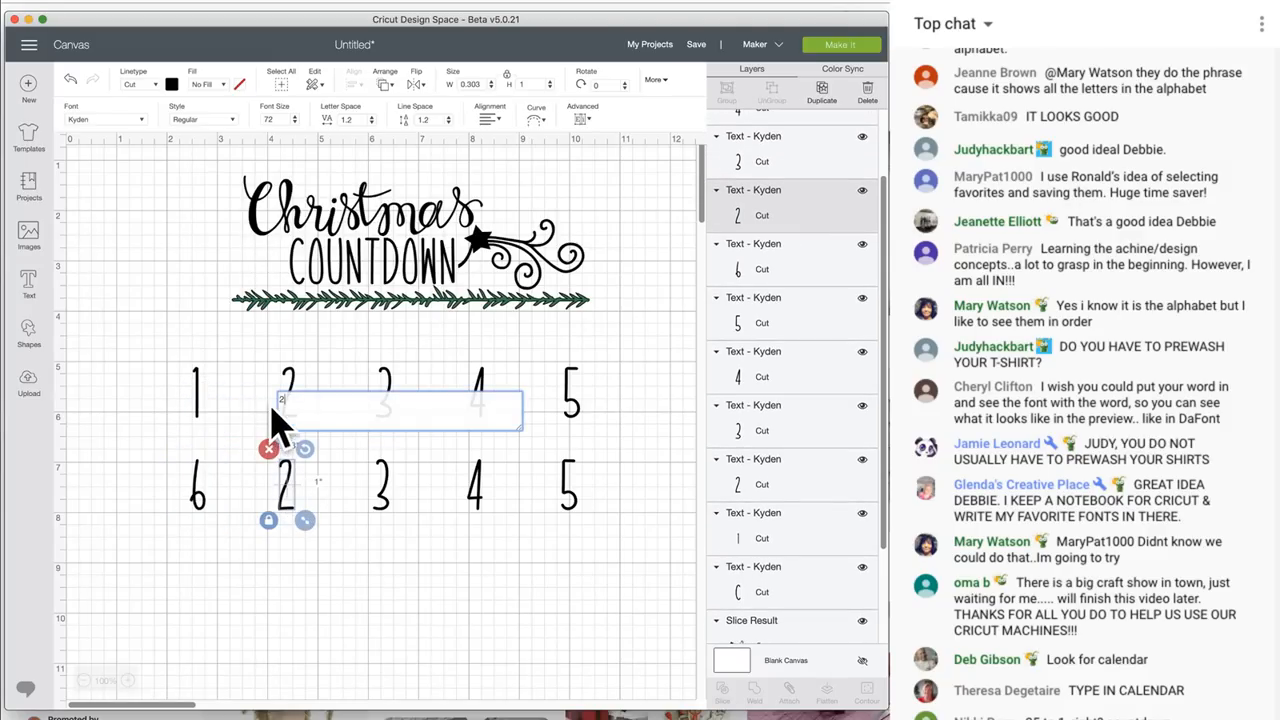
pyautogui.press('BackSpace')
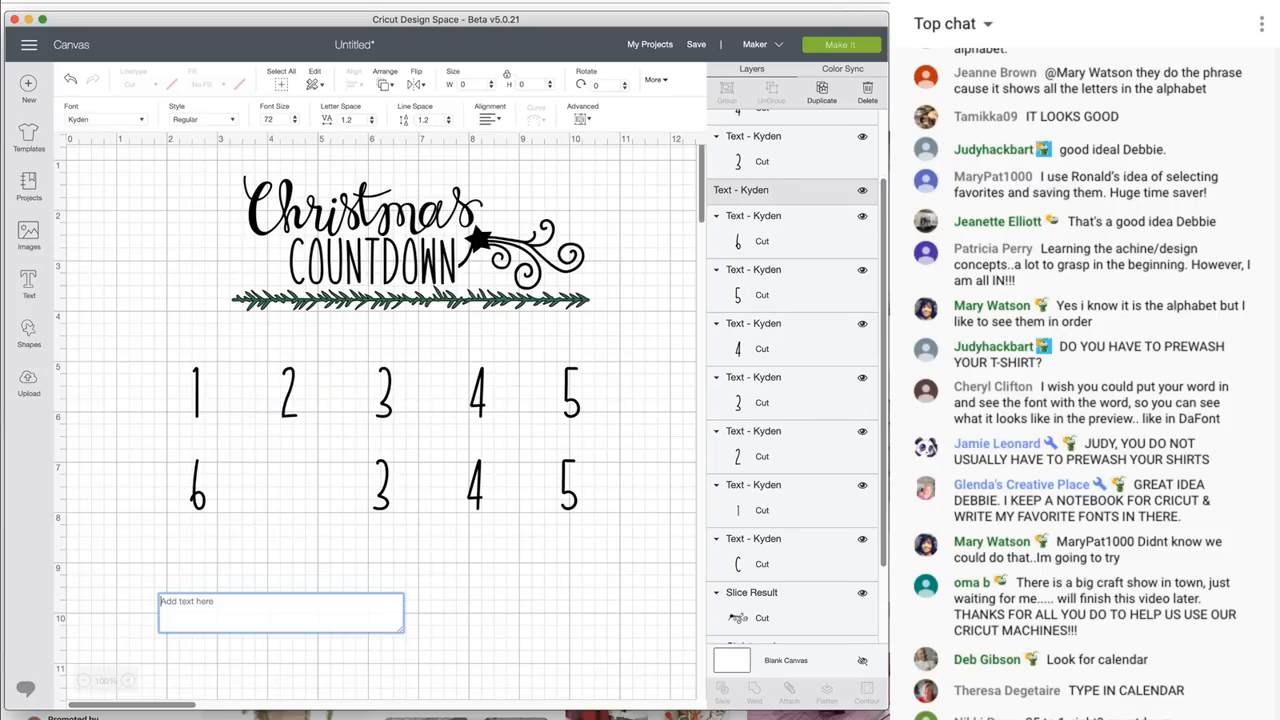
pyautogui.write('7')
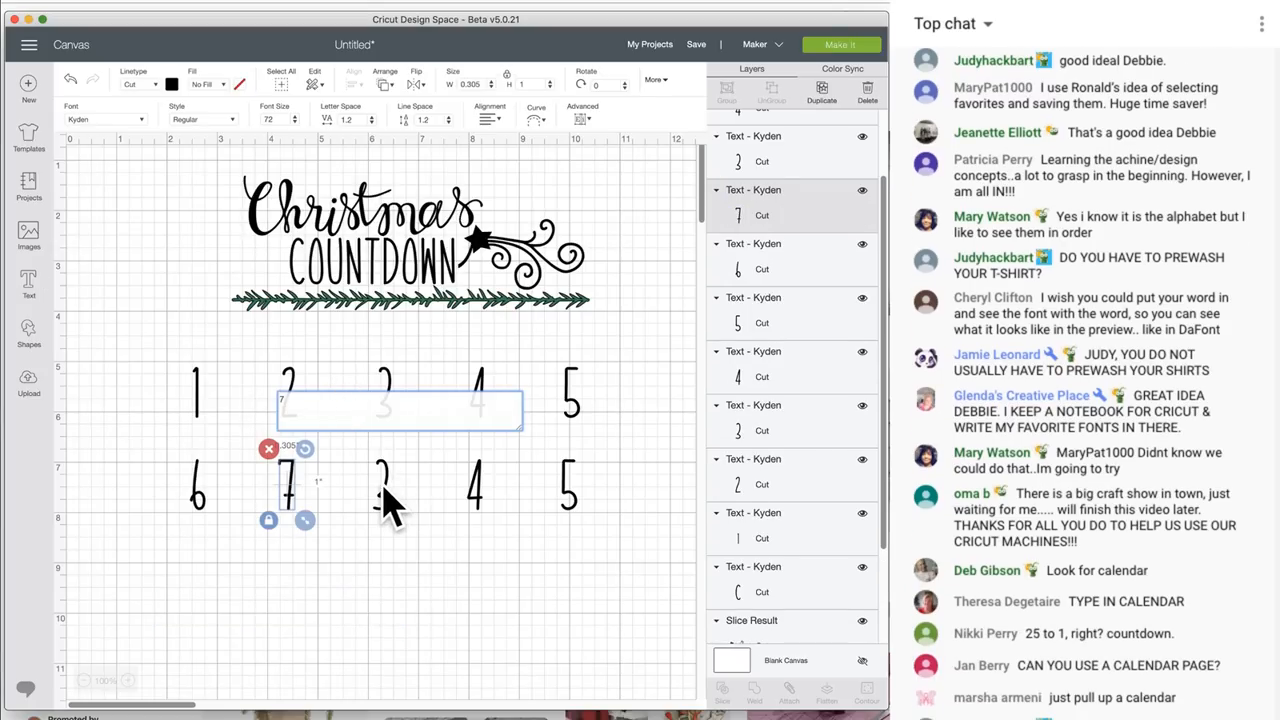
pyautogui.click(385, 495)
pyautogui.doubleClick(386, 488)
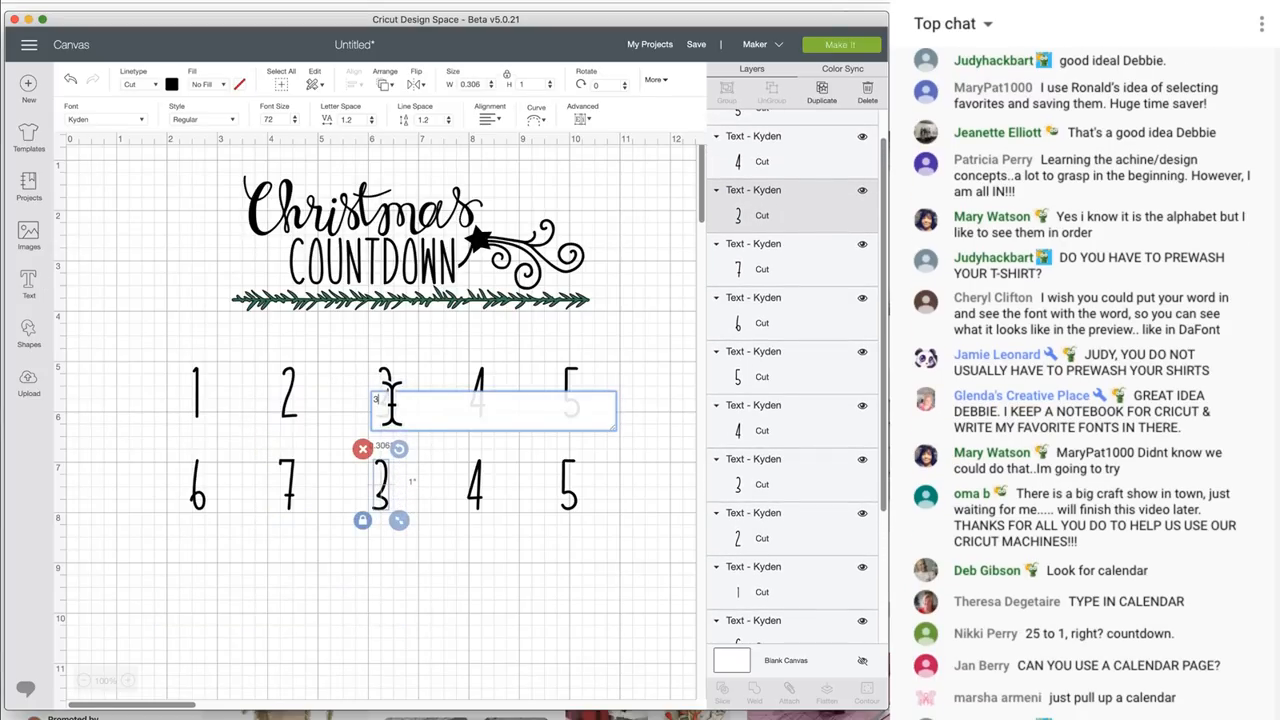
pyautogui.press('BackSpace')
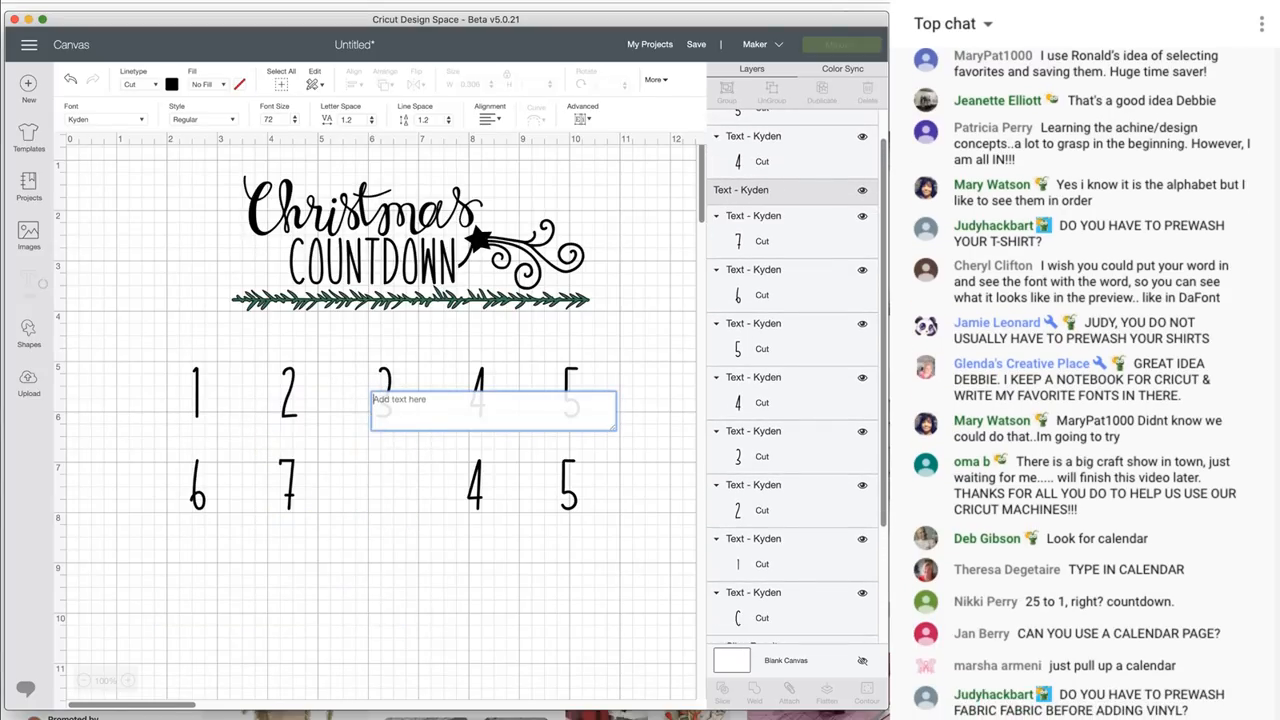
pyautogui.write('8')
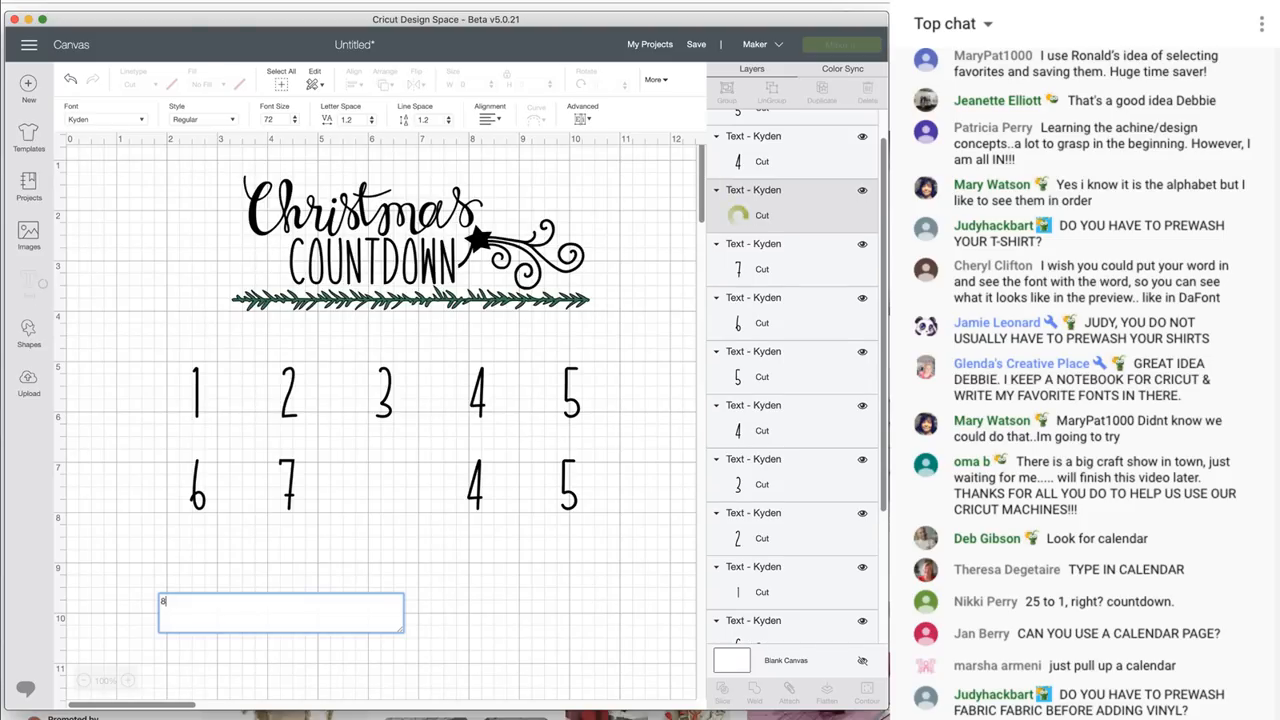
# Change the second row's 4 to 9 and its 5 to 10
pyautogui.doubleClick(479, 490)
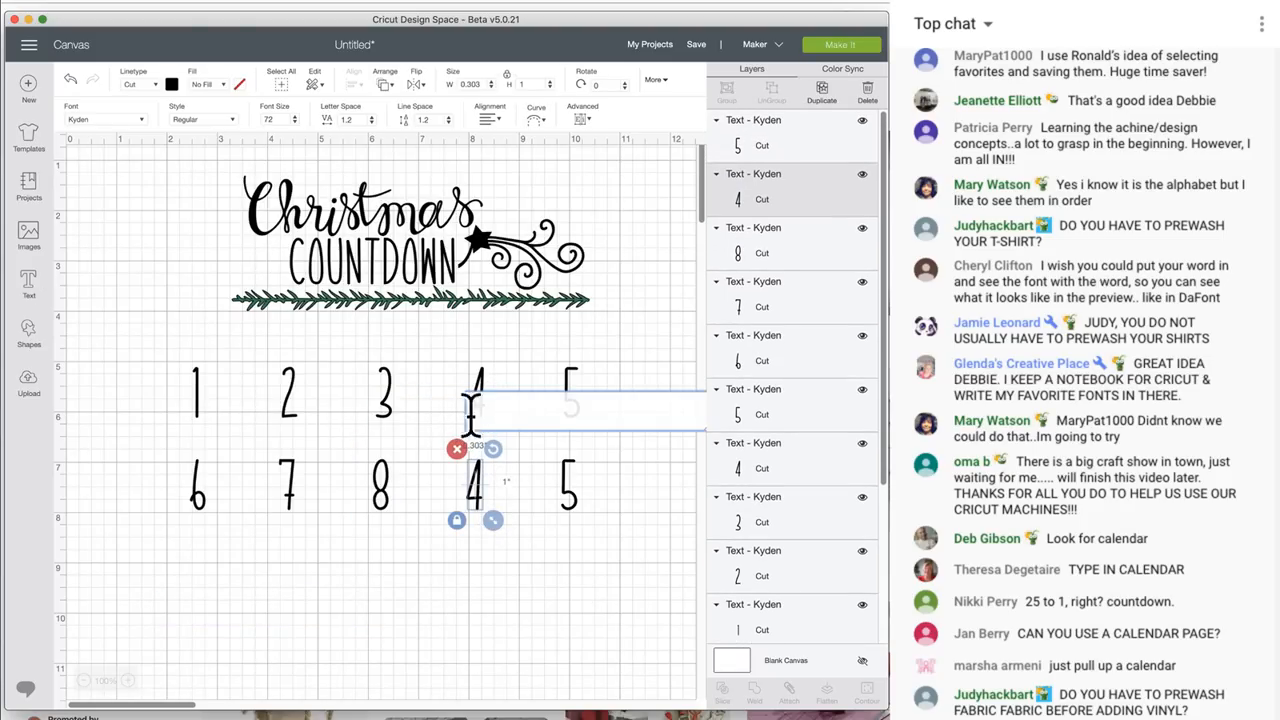
pyautogui.press('BackSpace')
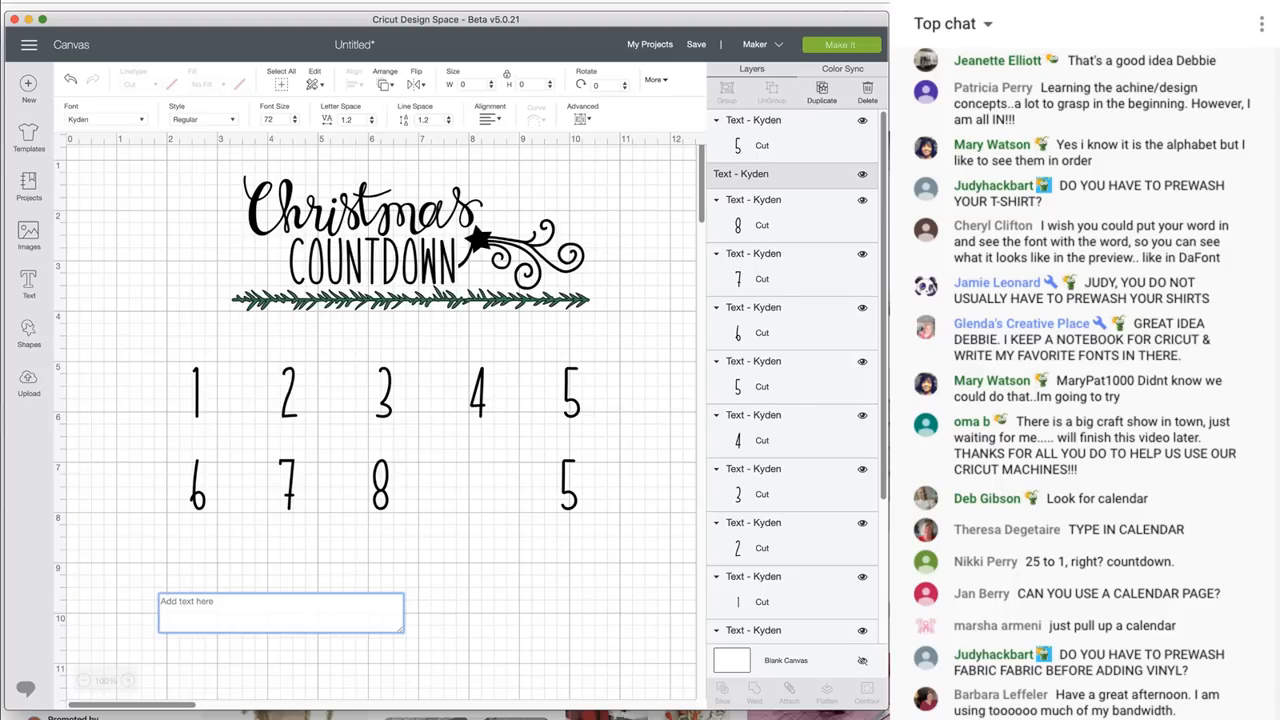
pyautogui.write('9')
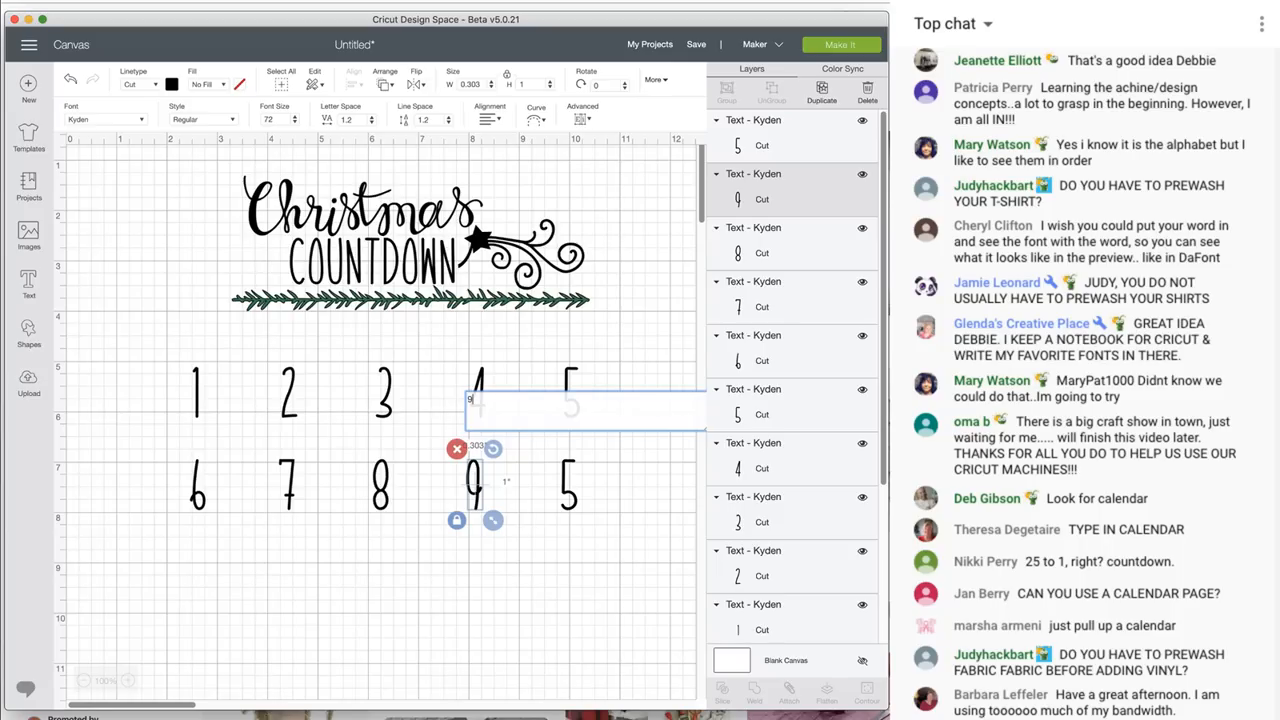
pyautogui.click(570, 495)
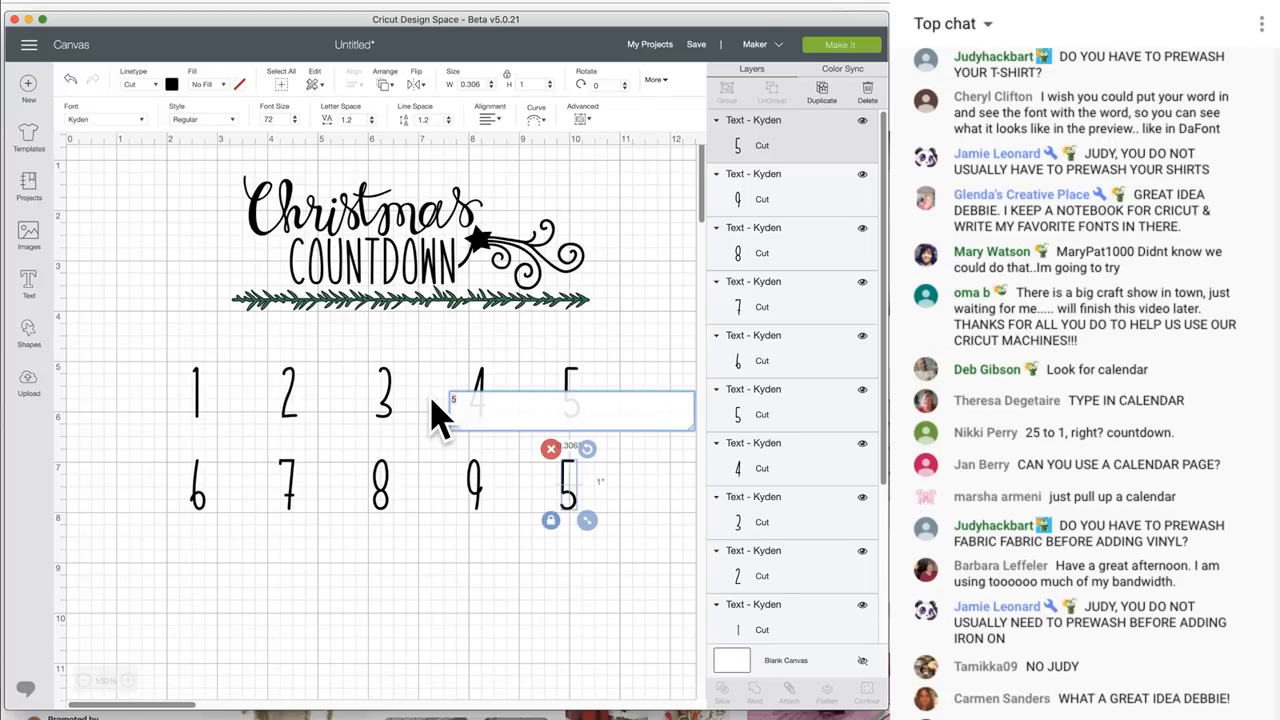
pyautogui.write('10')
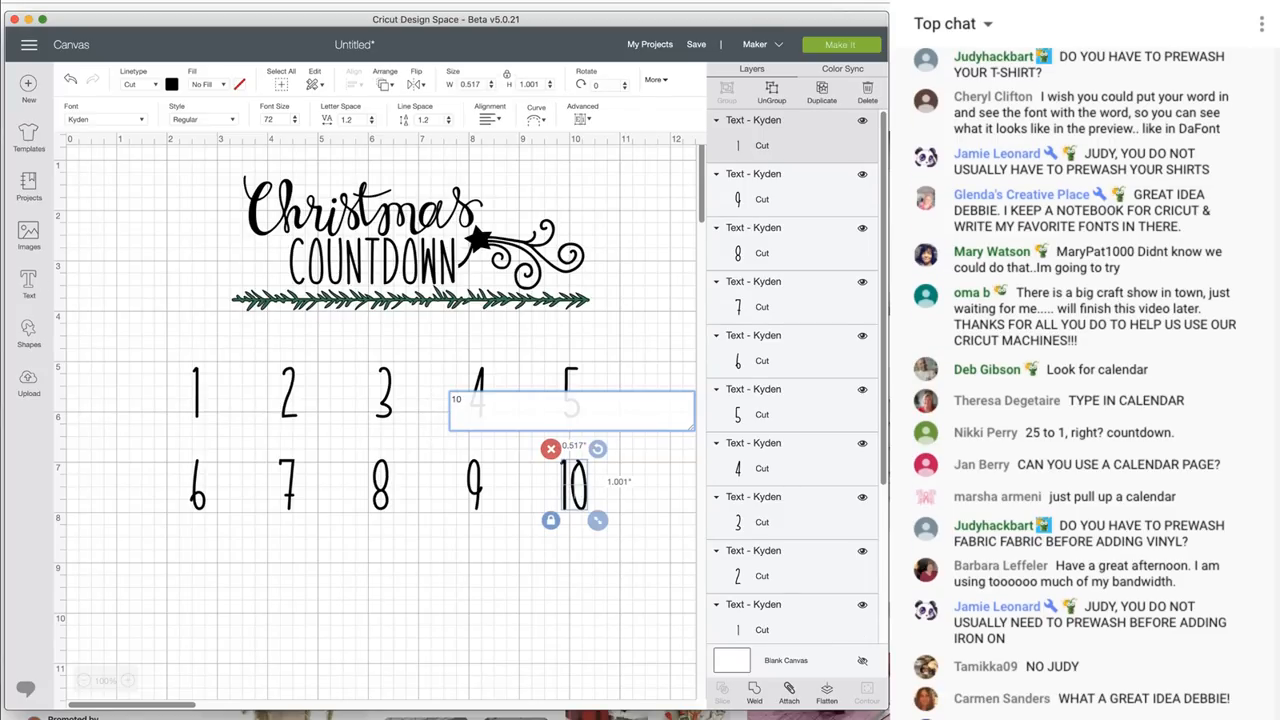
pyautogui.click(620, 512)
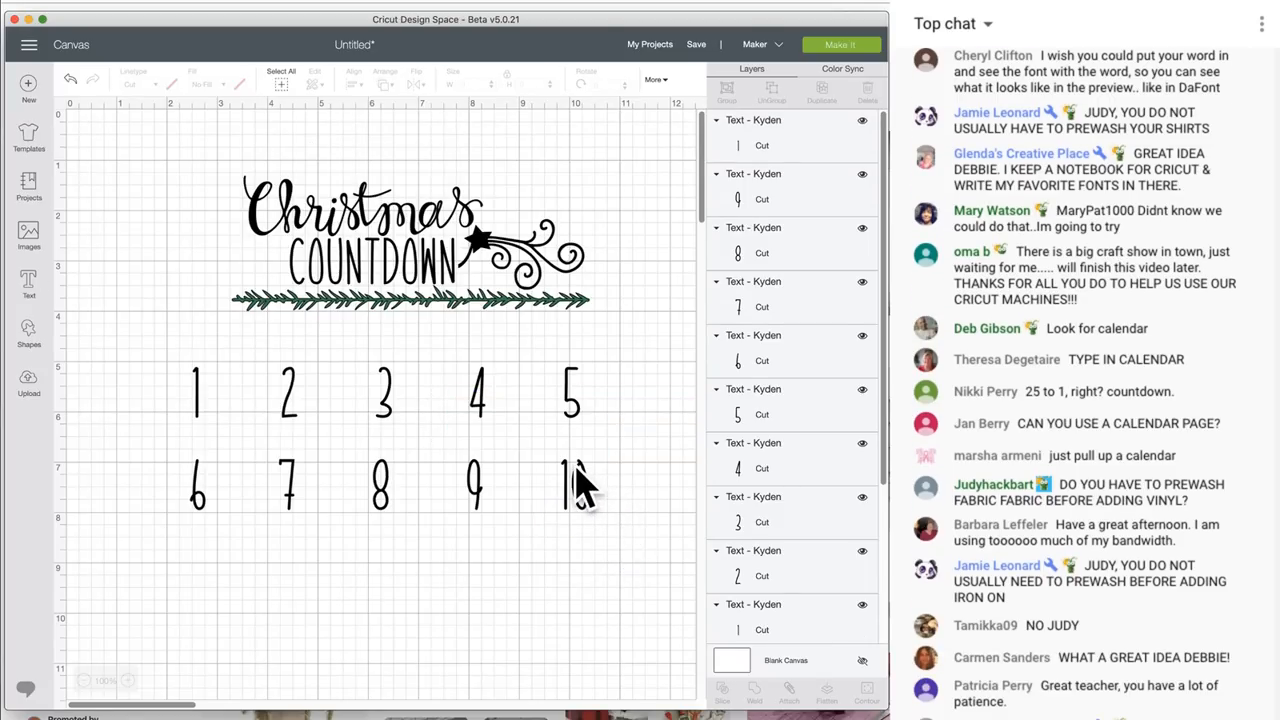
pyautogui.click(585, 487)
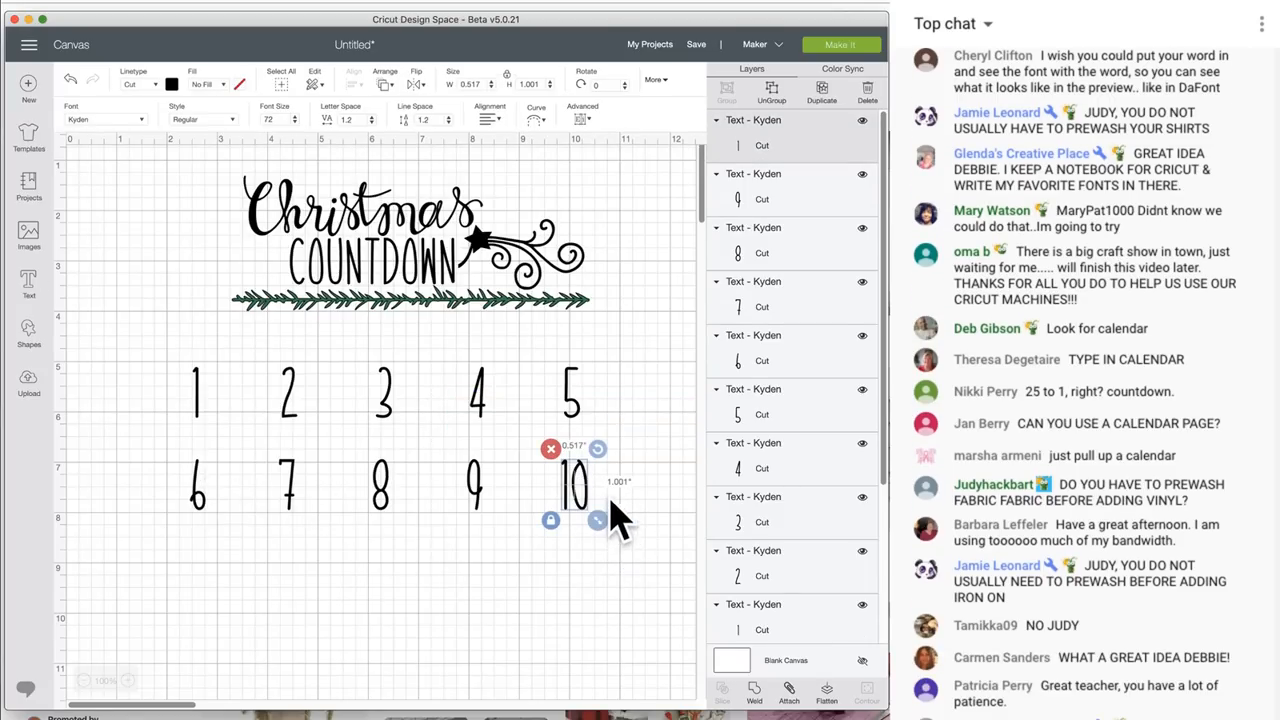
# Nudge the 6 to 10 row down slightly and place a duplicate of it as a third row at about Y 9.57 inches
pyautogui.moveTo(636, 466); pyautogui.dragTo(196, 505)
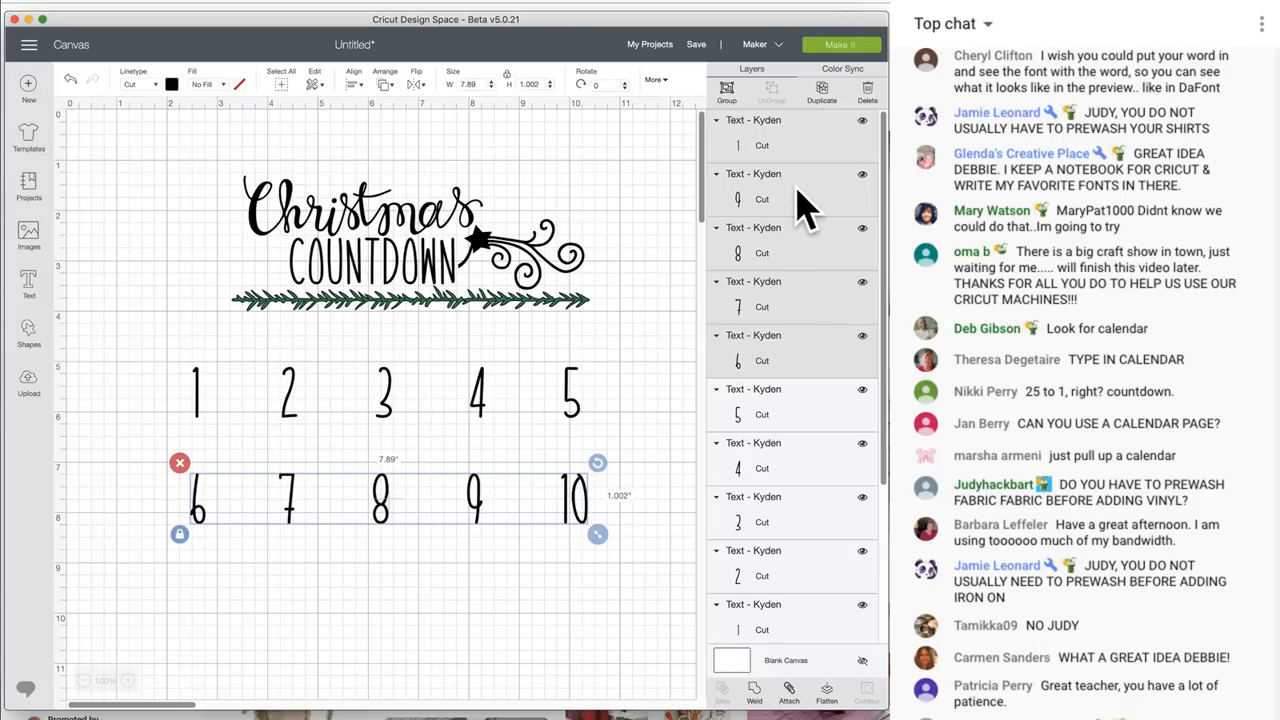
pyautogui.click(822, 92)
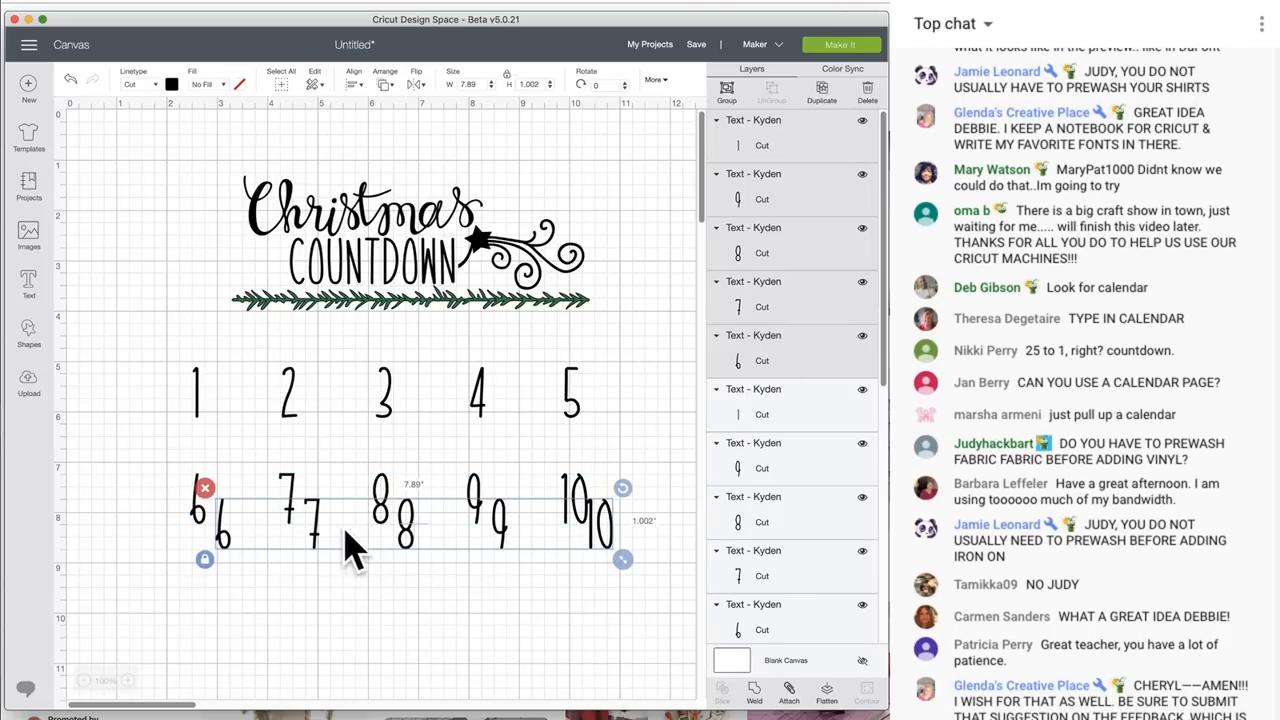
pyautogui.moveTo(321, 547); pyautogui.dragTo(297, 640)
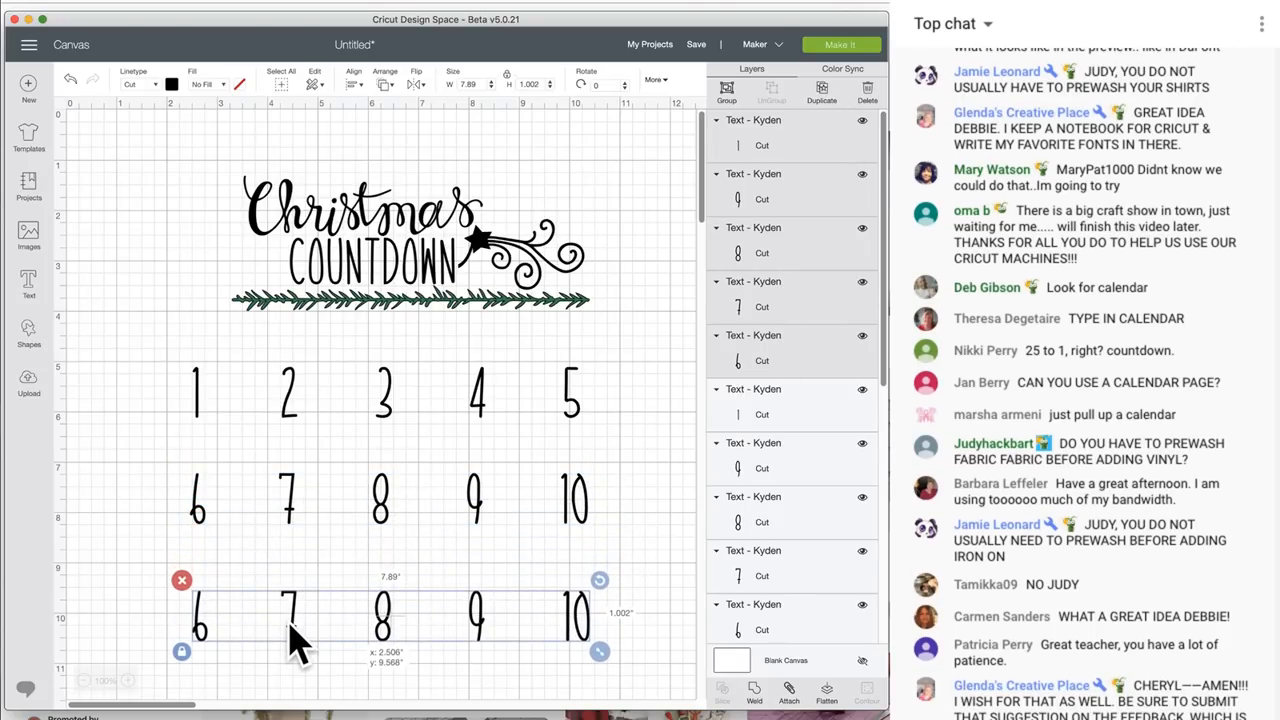
pyautogui.click(150, 374)
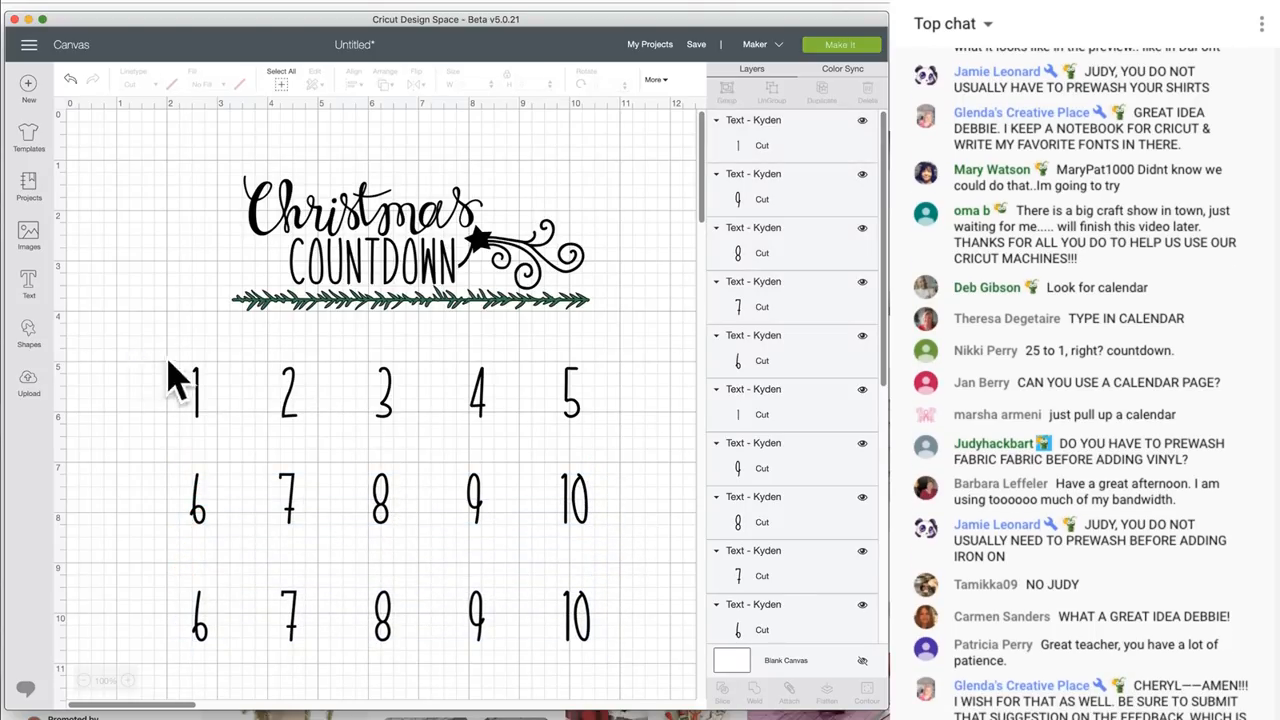
# Group the digits 1 to 5 of the first row, and ungroup them again to open the 5 for text editing
pyautogui.moveTo(134, 352); pyautogui.dragTo(614, 409)
pyautogui.scroll(-3, 800, 180)
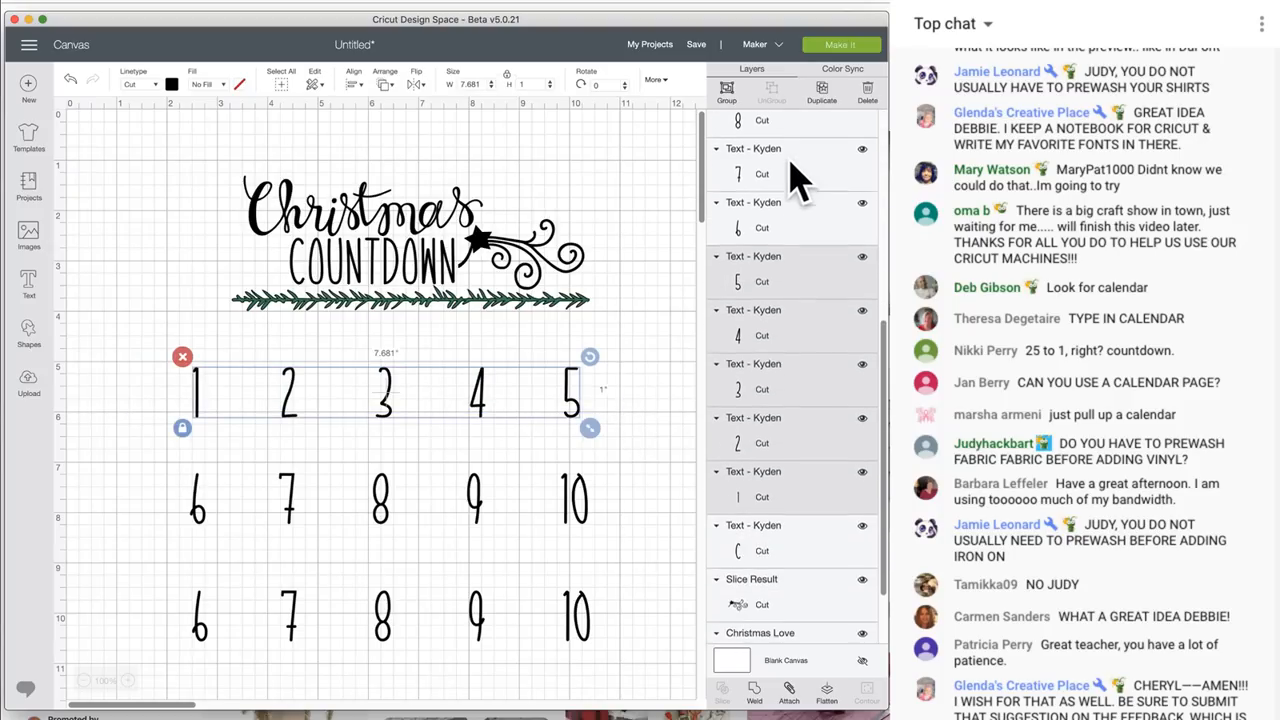
pyautogui.scroll(-3, 731, 110)
pyautogui.click(638, 395)
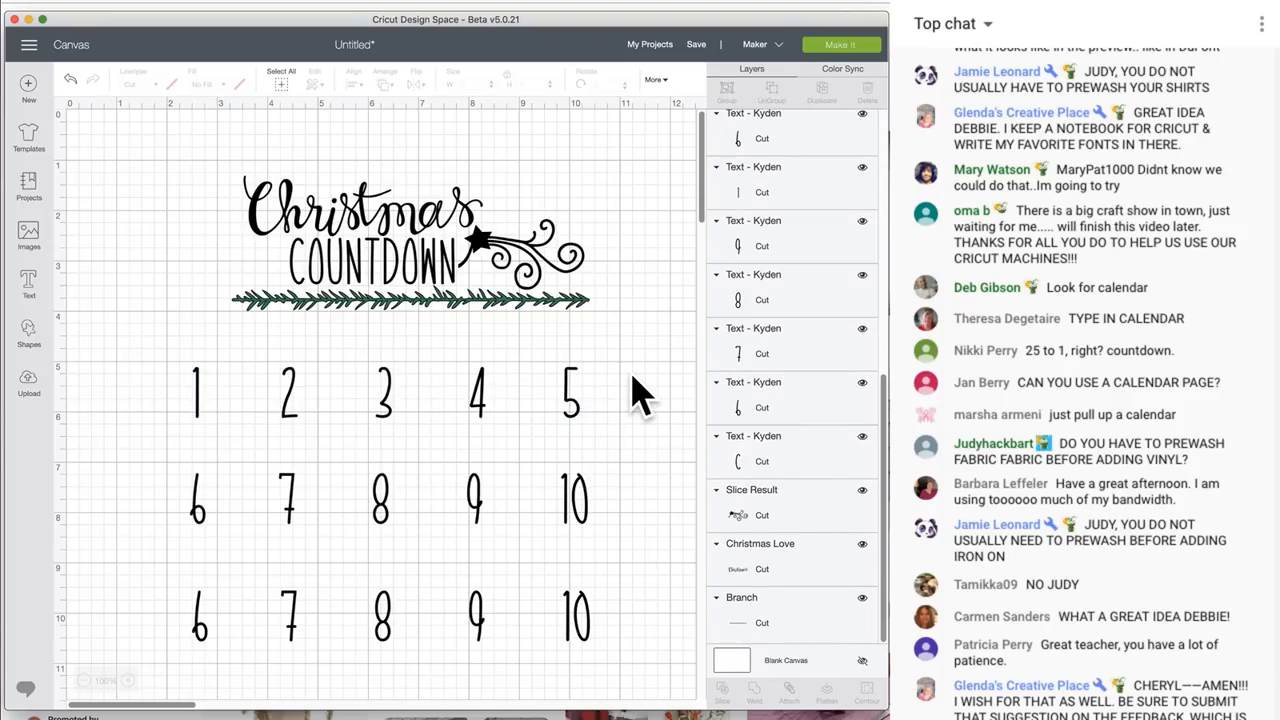
pyautogui.click(571, 400)
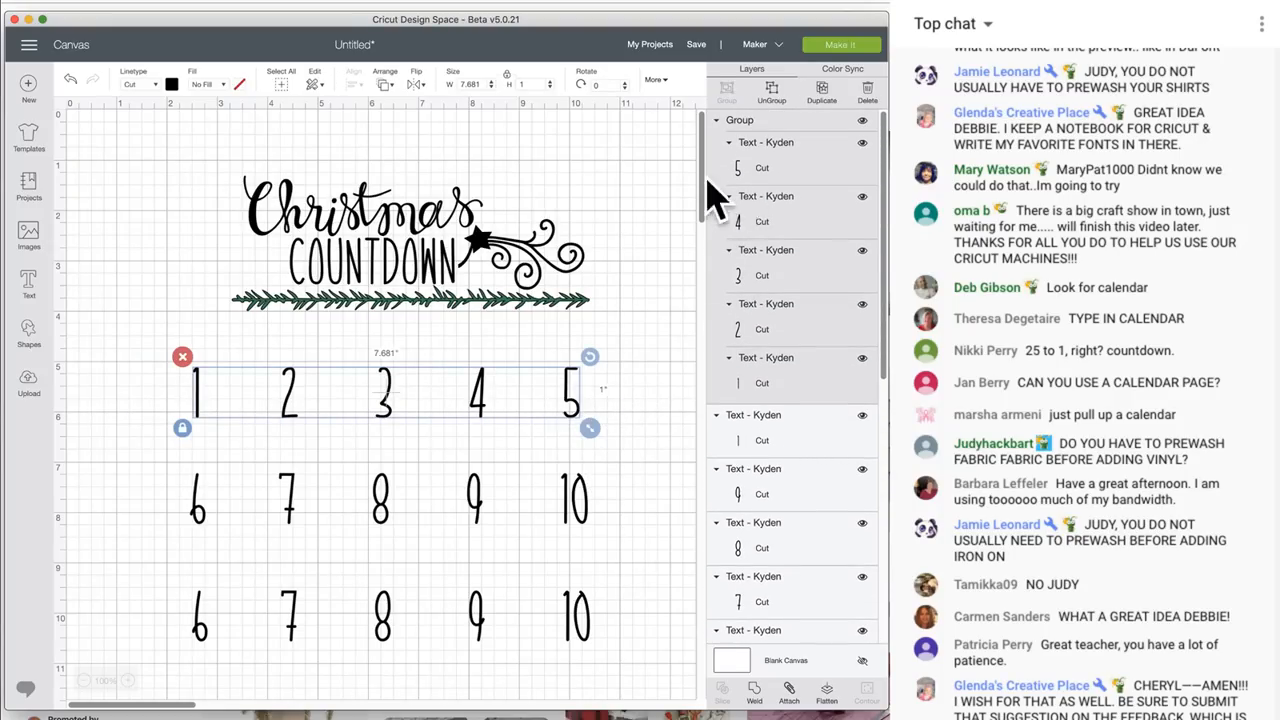
pyautogui.click(772, 92)
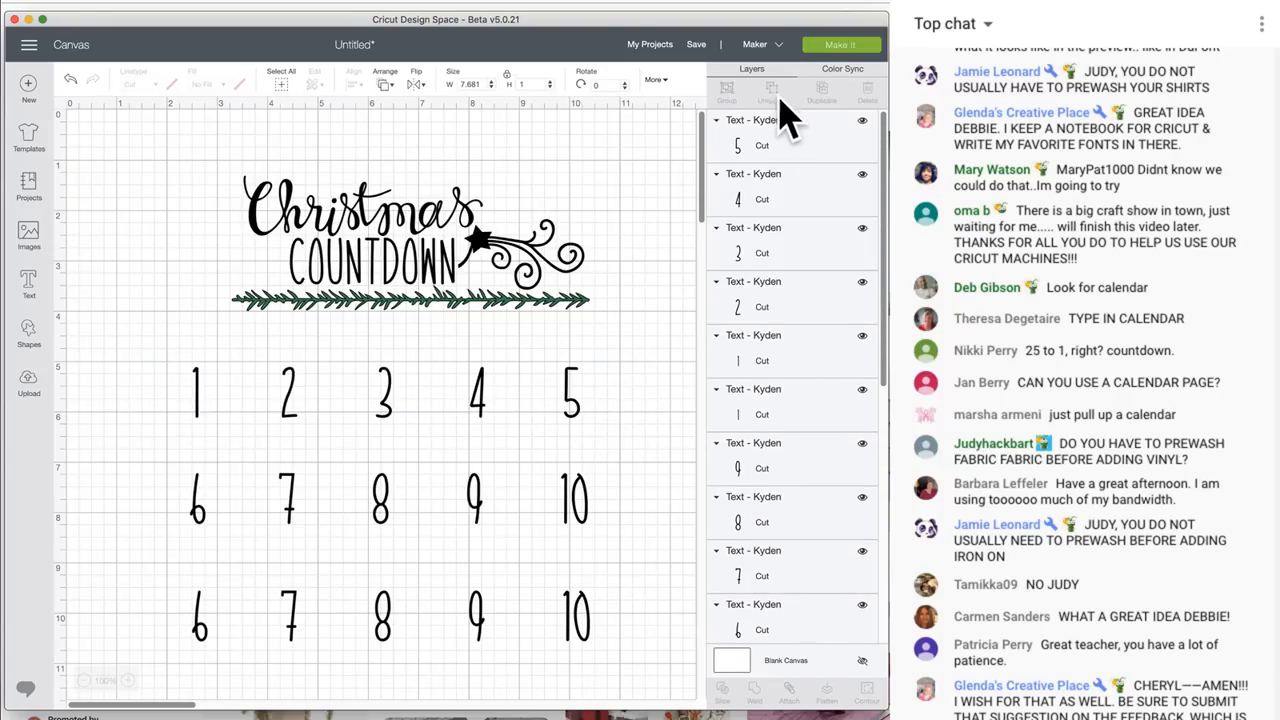
pyautogui.doubleClick(573, 400)
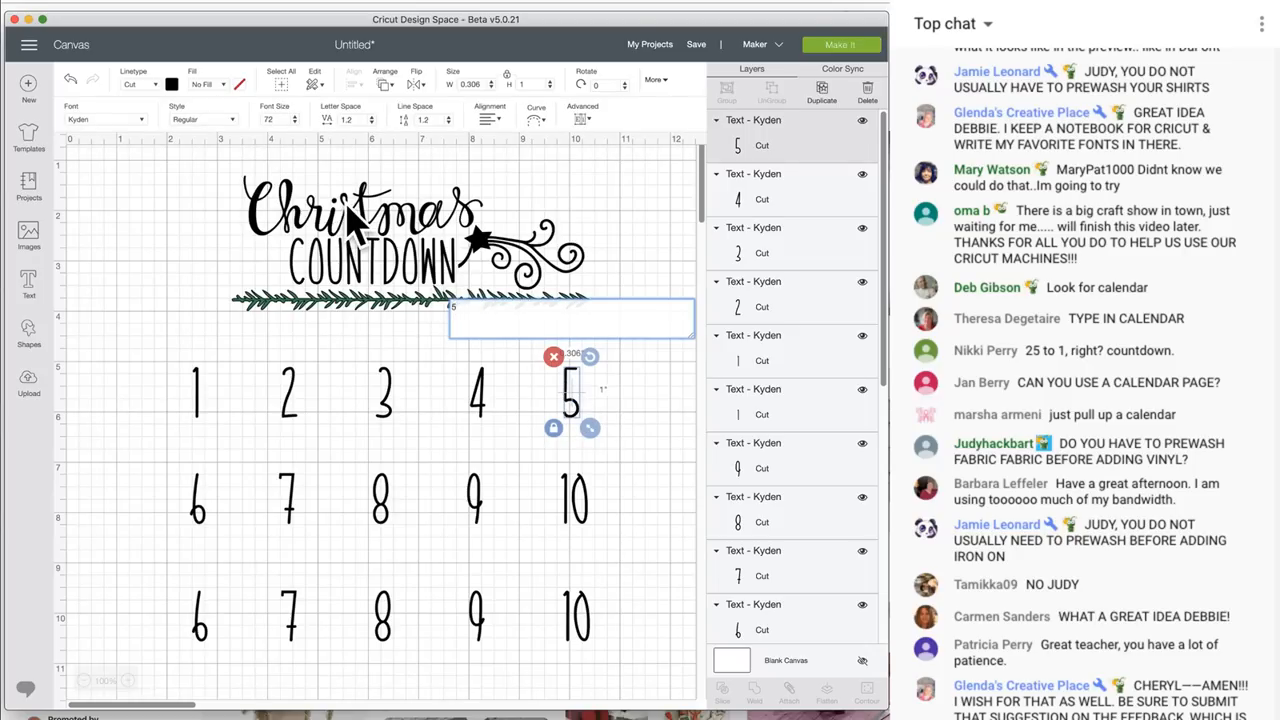
pyautogui.click(640, 420)
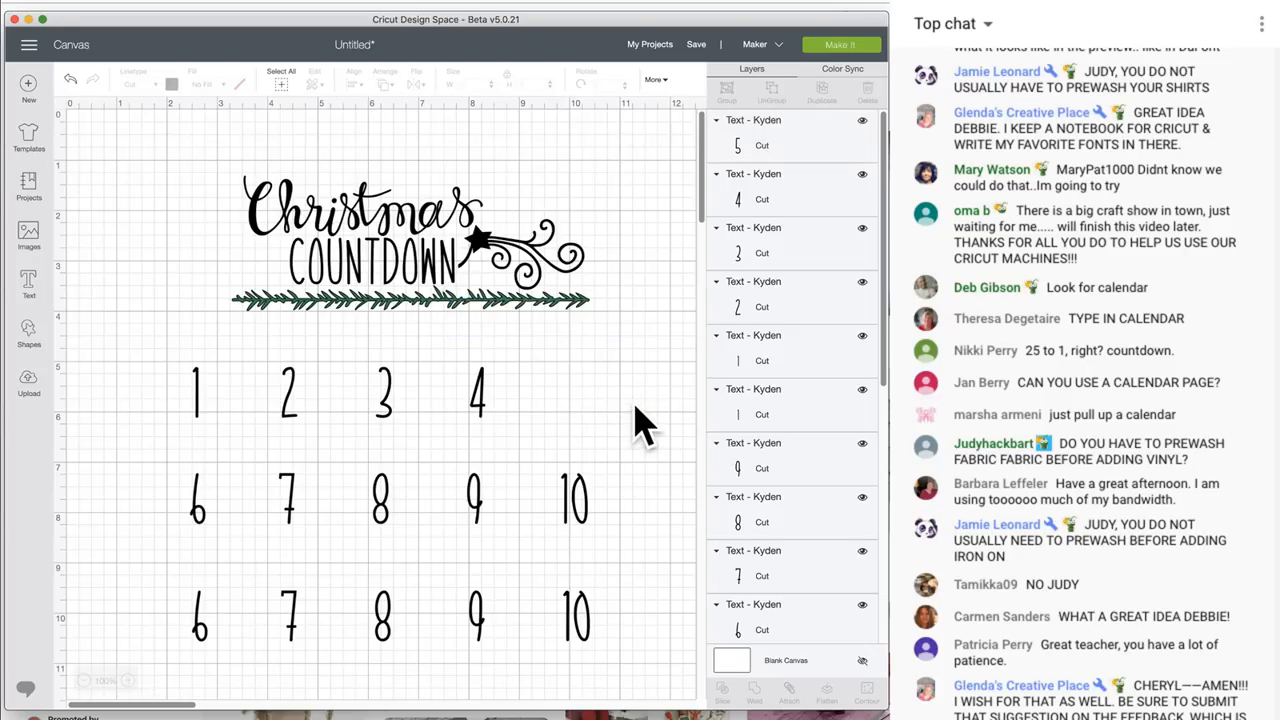
# Group the digits 1 to 5 of the first row, and group the numbers 6 to 10 of the second row separately
pyautogui.moveTo(643, 390); pyautogui.dragTo(149, 371)
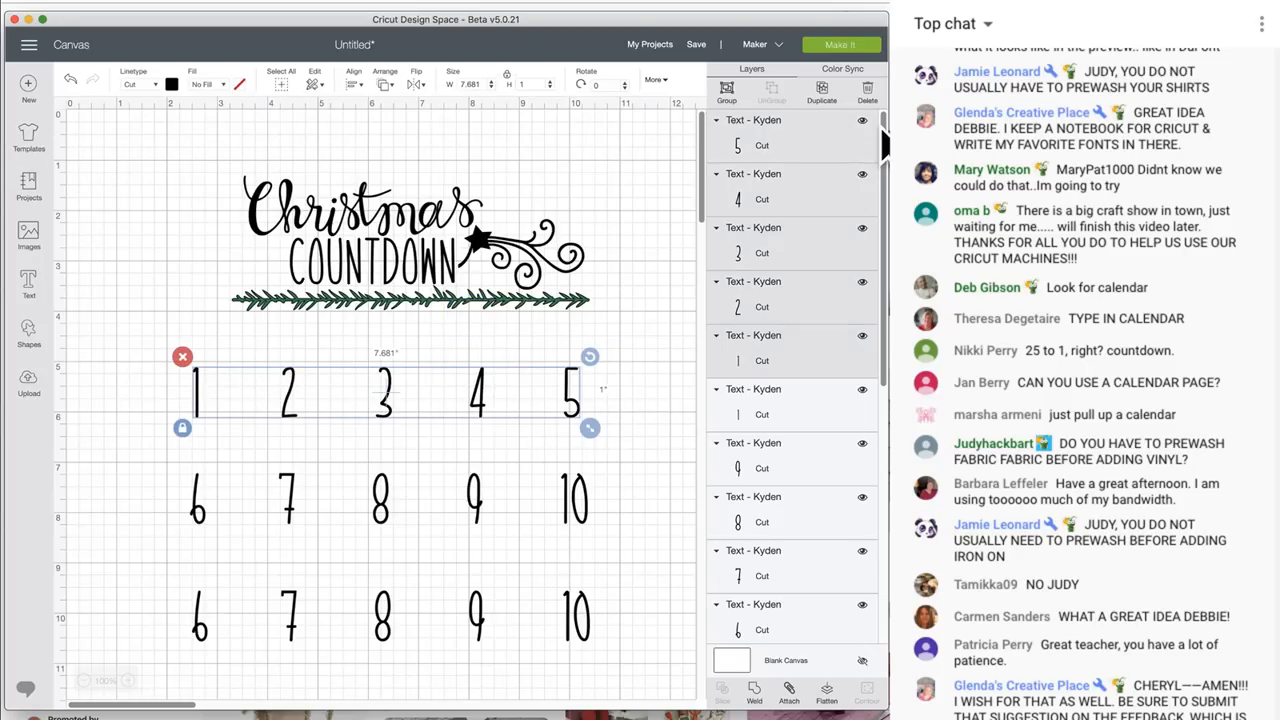
pyautogui.click(728, 92)
pyautogui.click(632, 495)
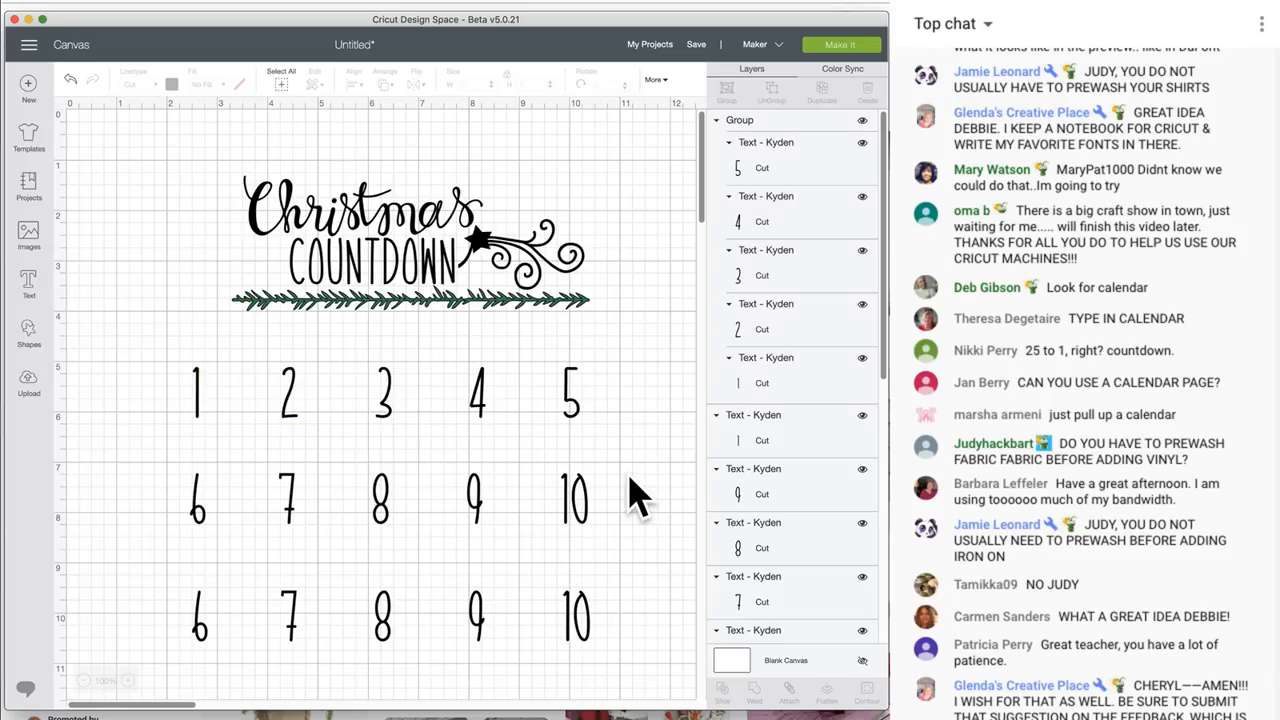
pyautogui.click(578, 505)
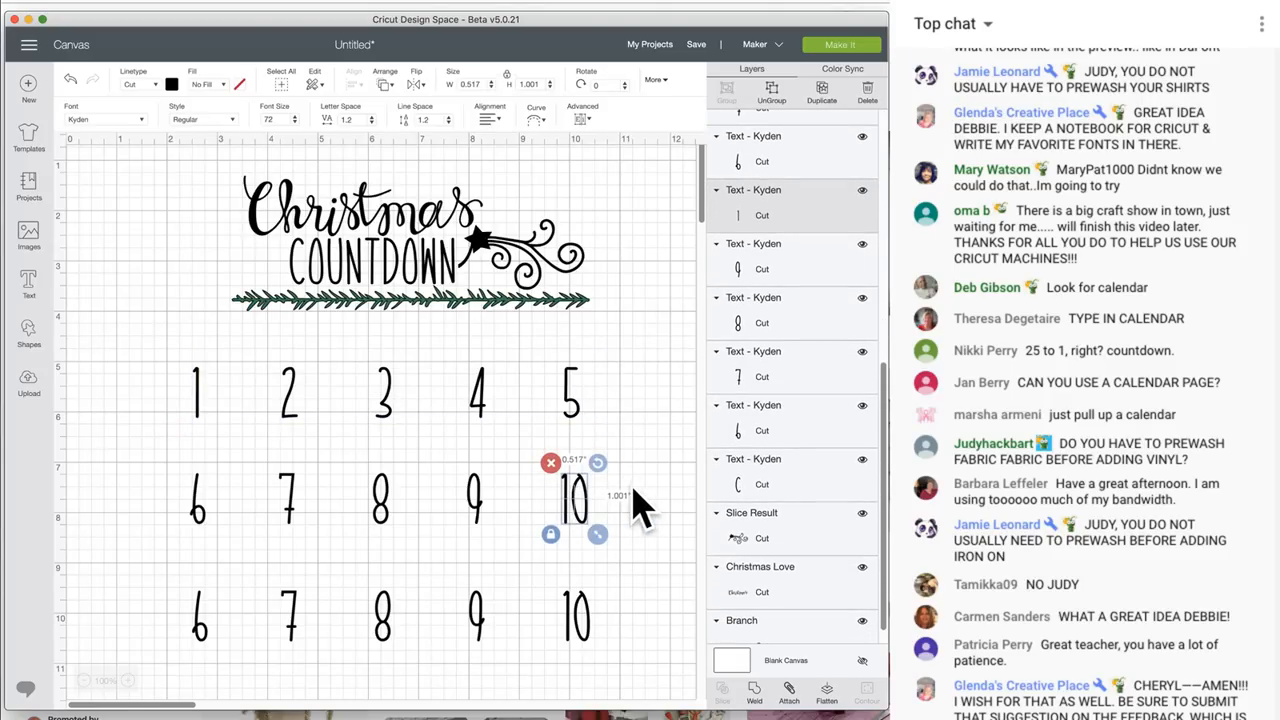
pyautogui.moveTo(648, 508); pyautogui.dragTo(190, 505)
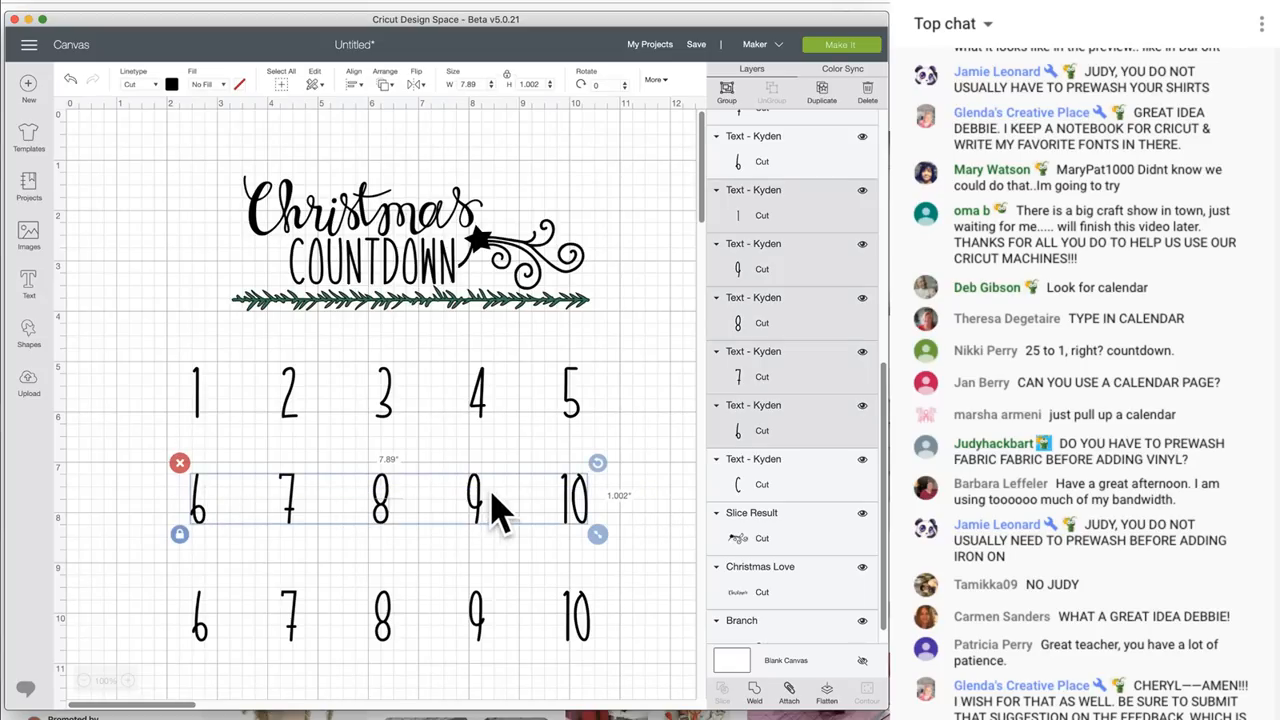
pyautogui.click(728, 90)
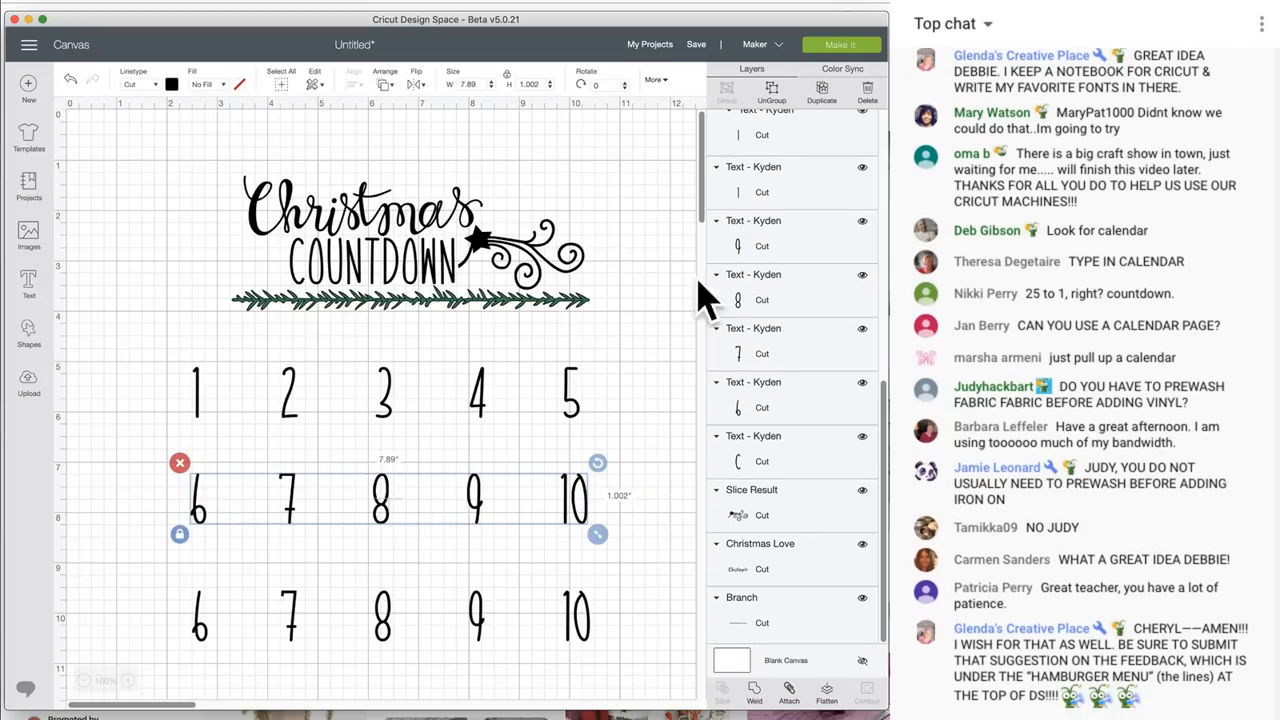
pyautogui.click(605, 595)
# Change the third row's 6 to 11 and its 7 to 12
pyautogui.moveTo(640, 625); pyautogui.dragTo(160, 616)
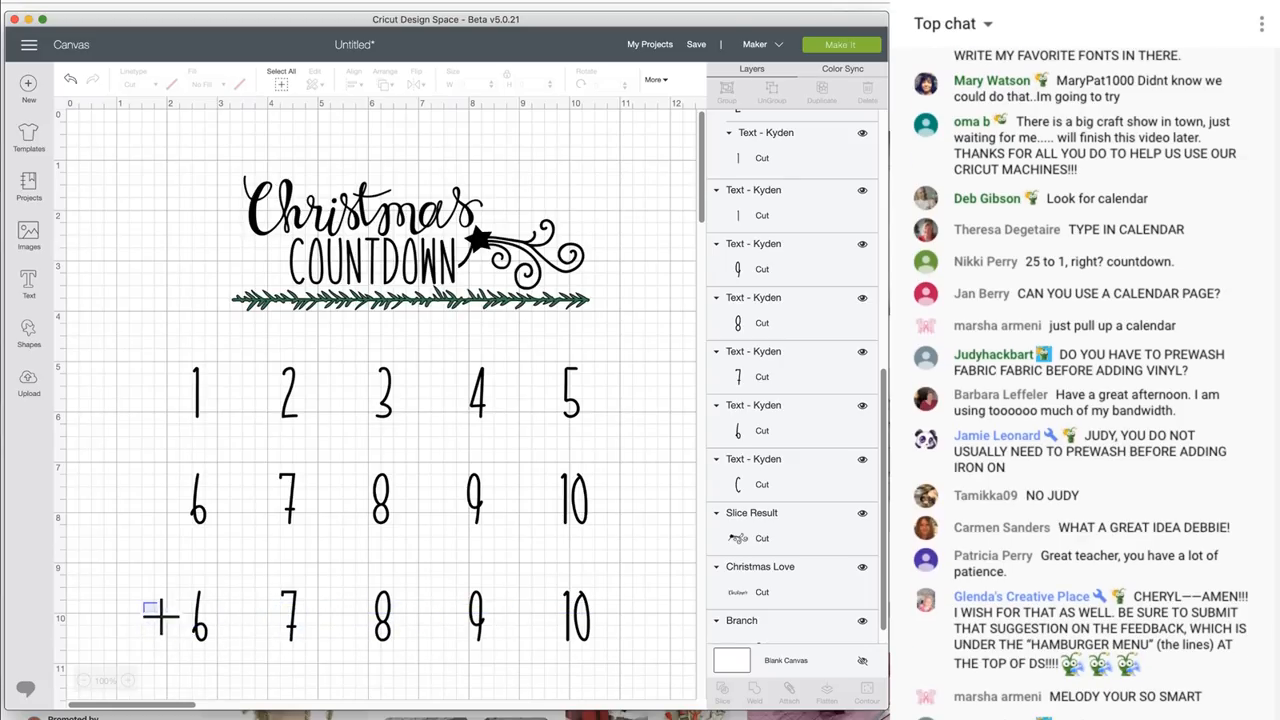
pyautogui.click(204, 625)
pyautogui.doubleClick(204, 623)
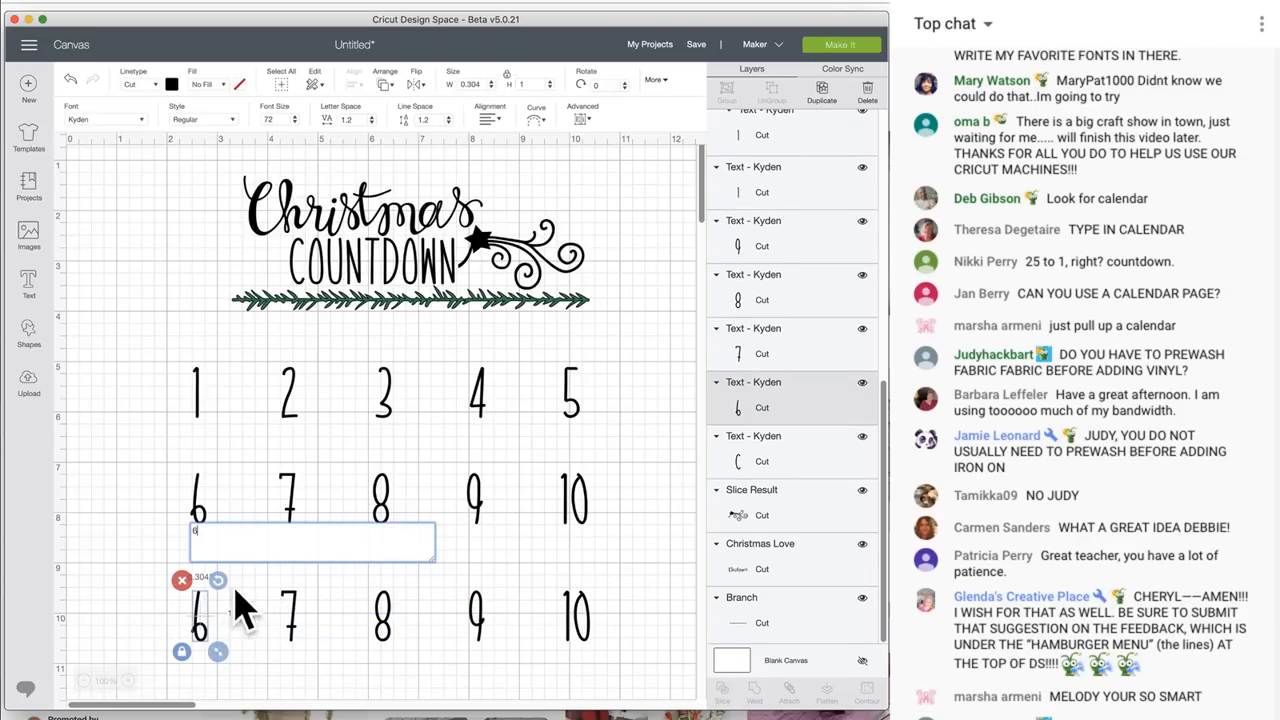
pyautogui.press('BackSpace')
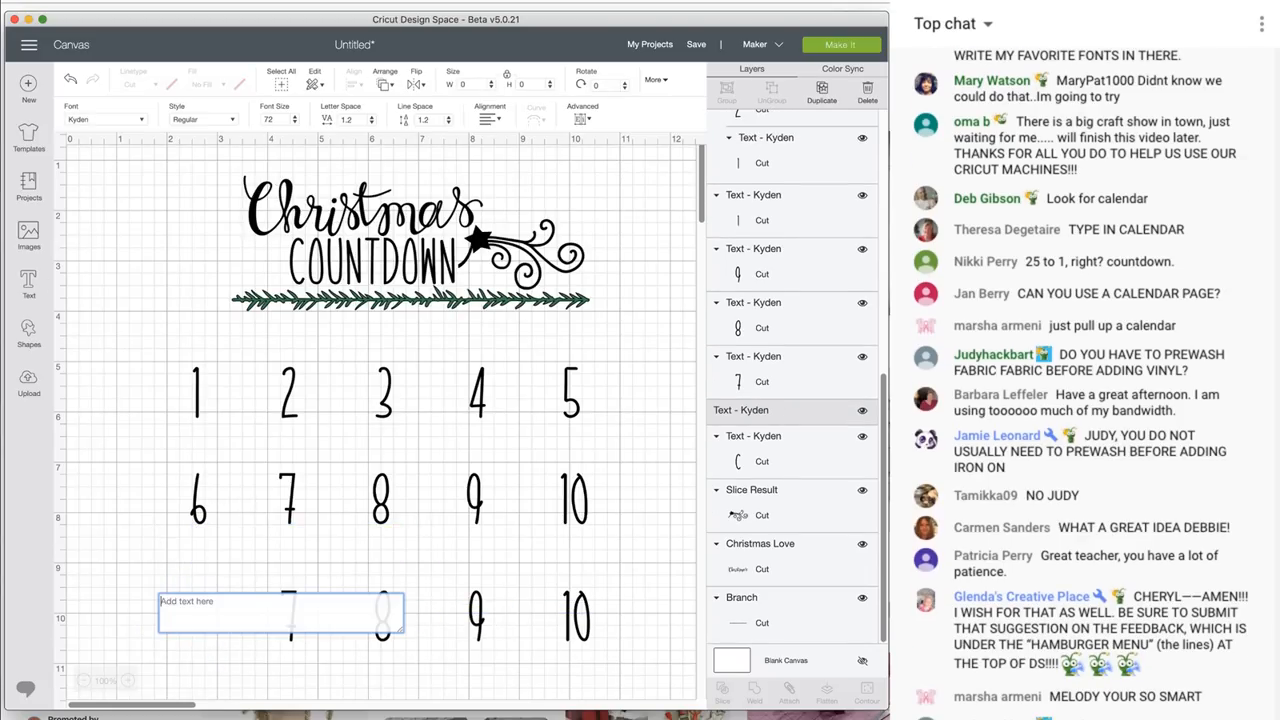
pyautogui.write('11')
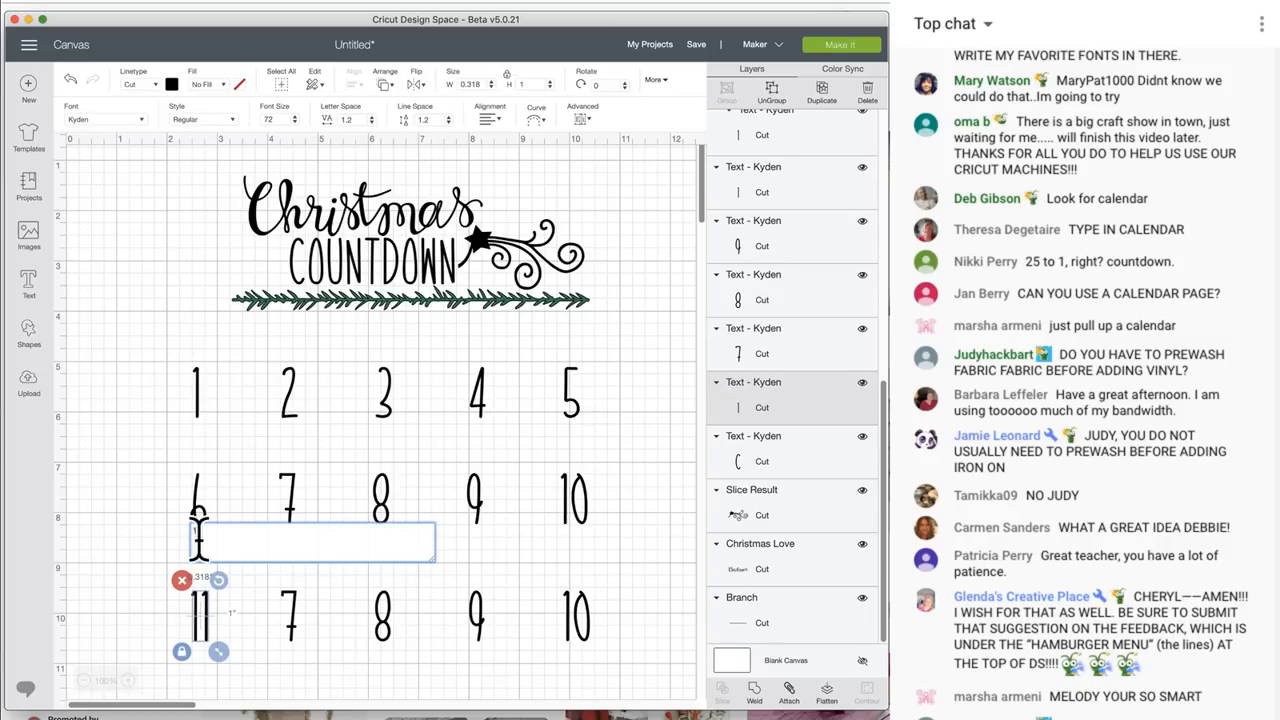
pyautogui.doubleClick(292, 617)
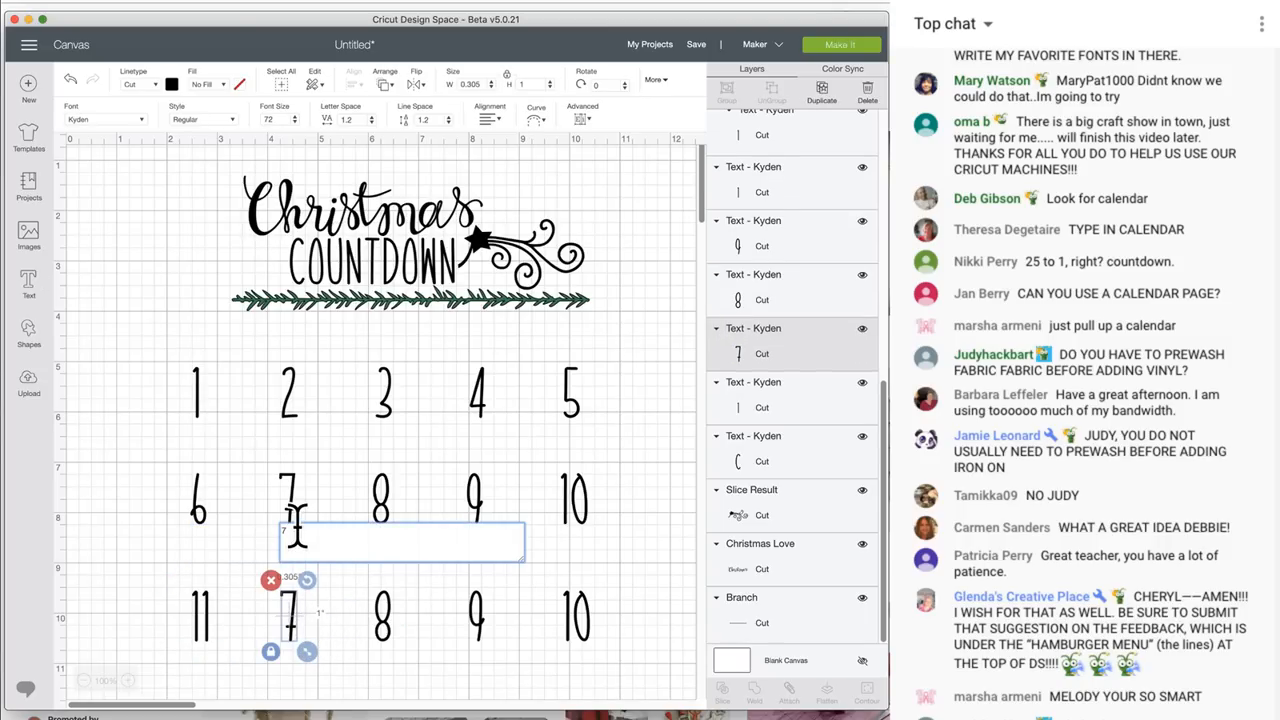
pyautogui.write('12')
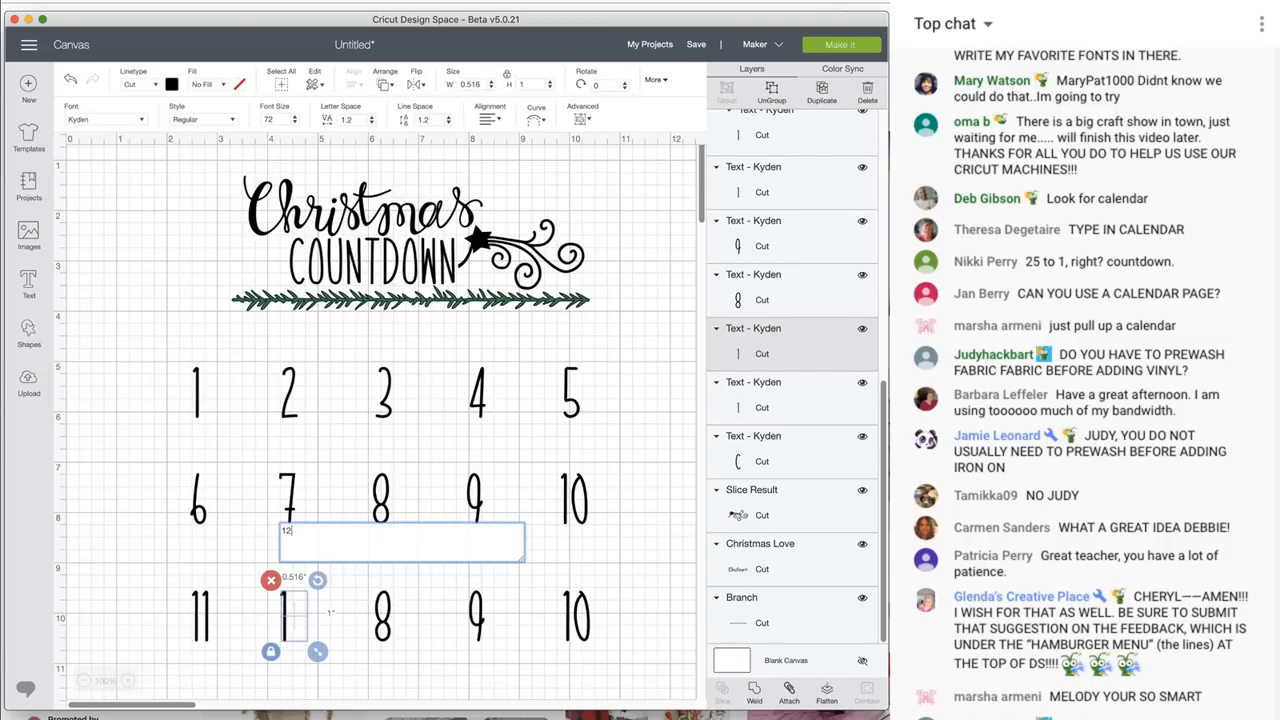
# Change the third row's 8, 9 and 10 to 13, 14 and 15
pyautogui.doubleClick(385, 620)
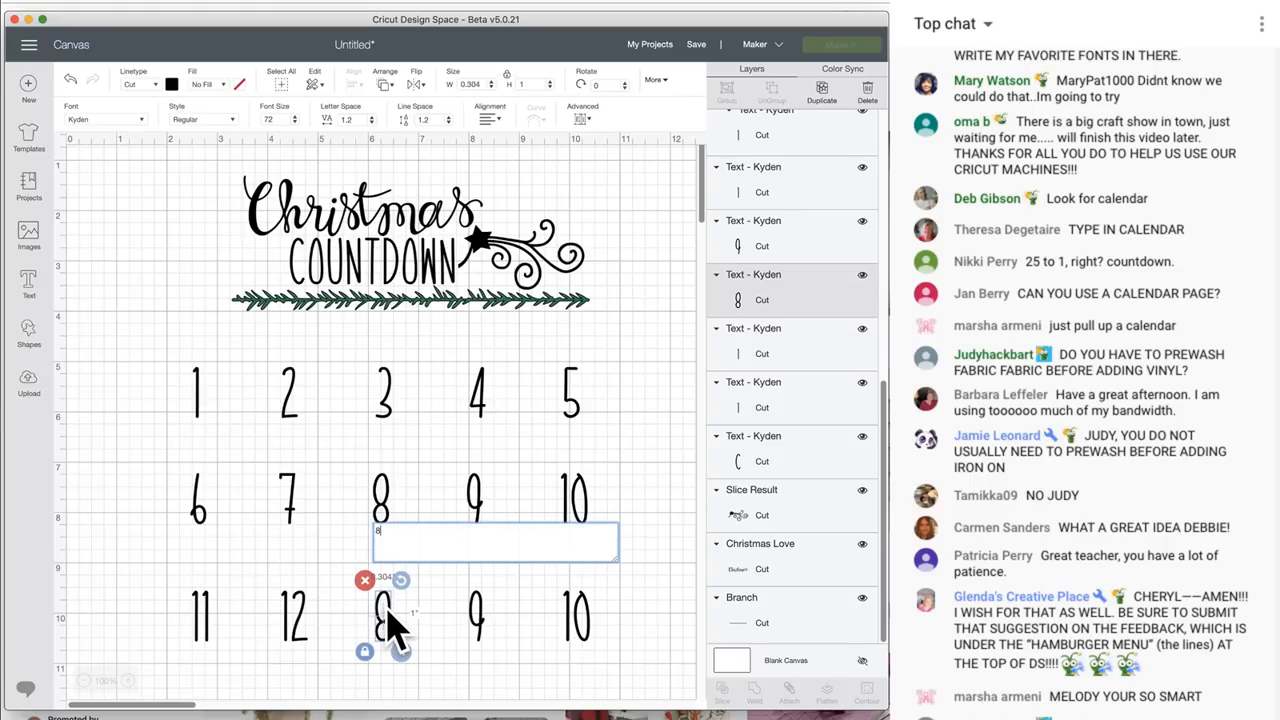
pyautogui.press('BackSpace')
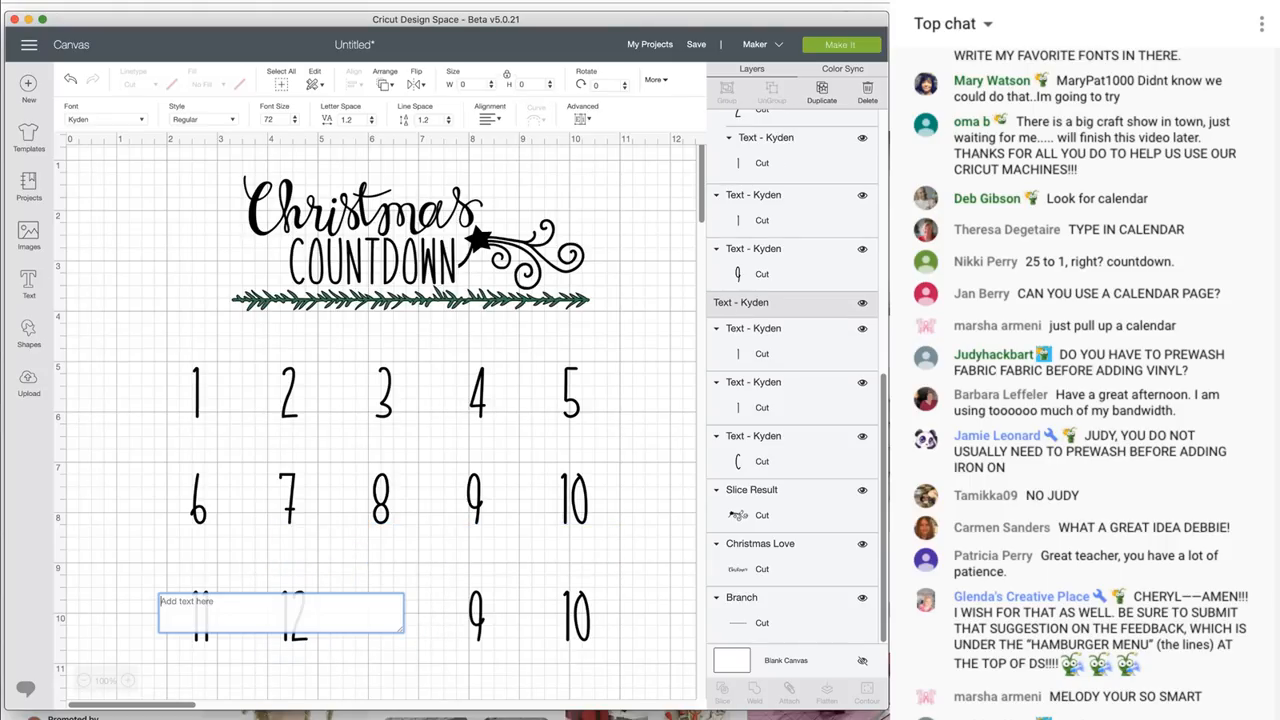
pyautogui.write('13')
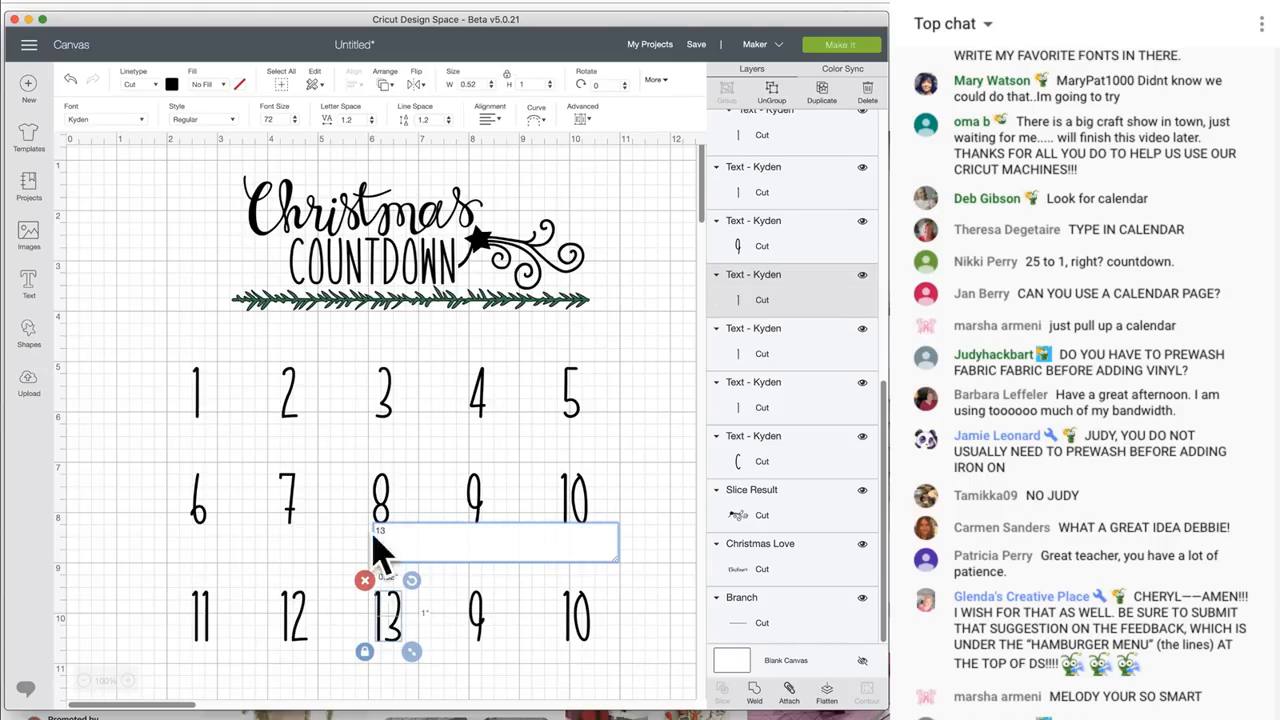
pyautogui.doubleClick(478, 615)
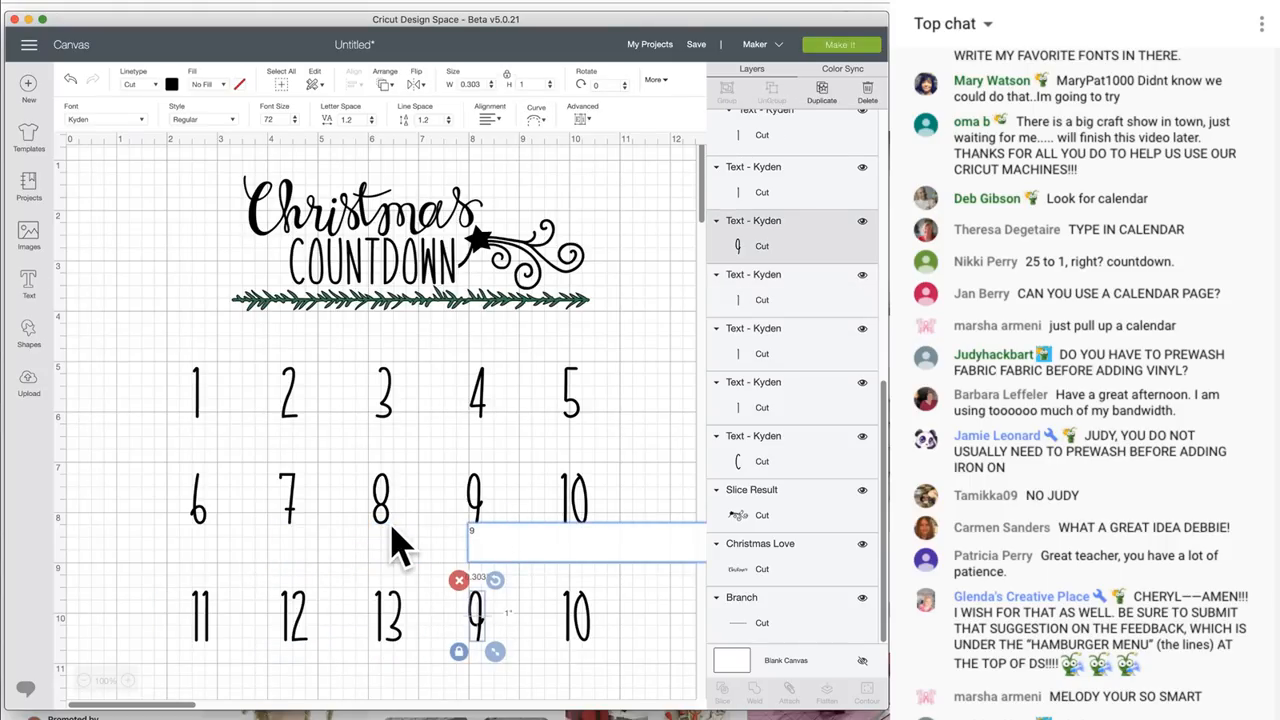
pyautogui.write('14')
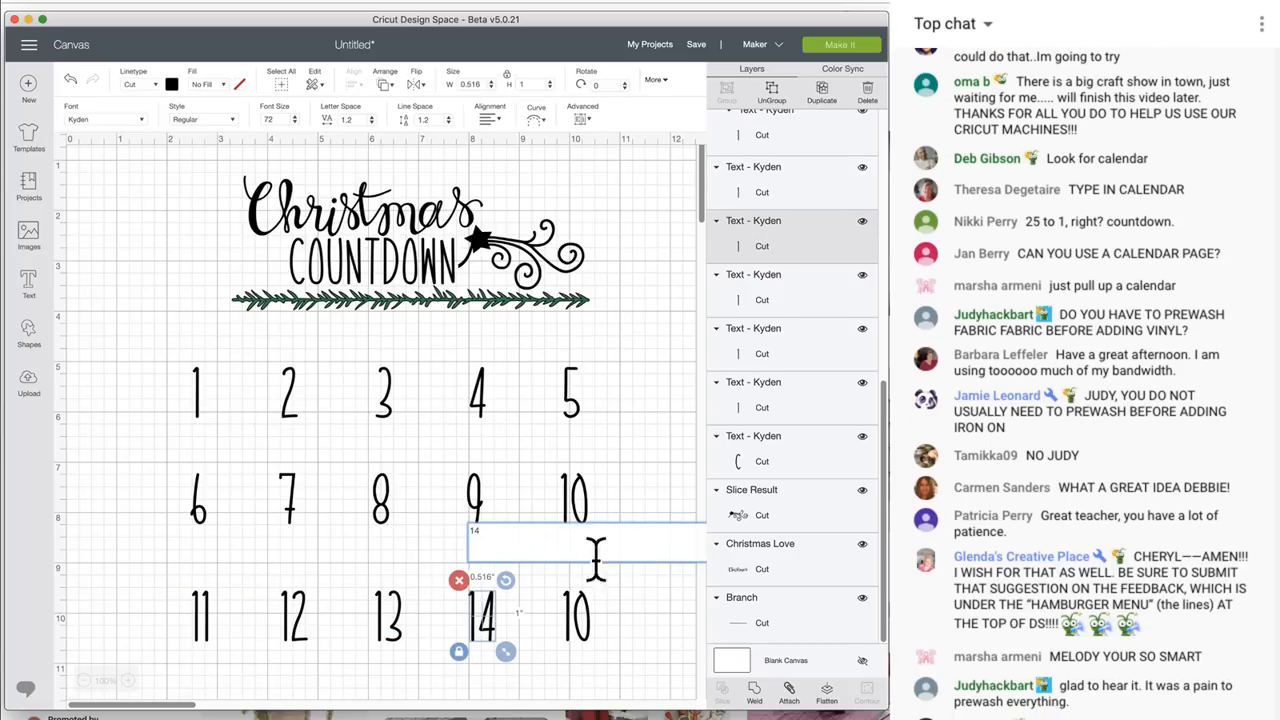
pyautogui.doubleClick(584, 612)
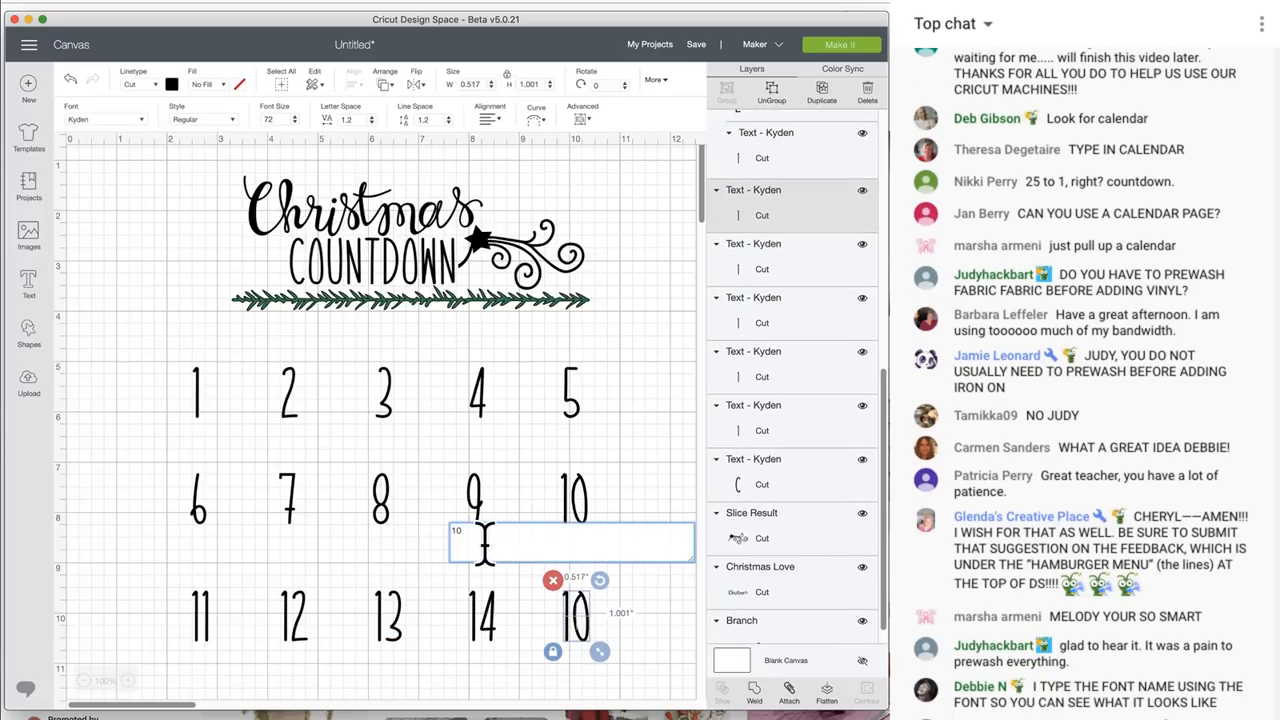
pyautogui.write('15')
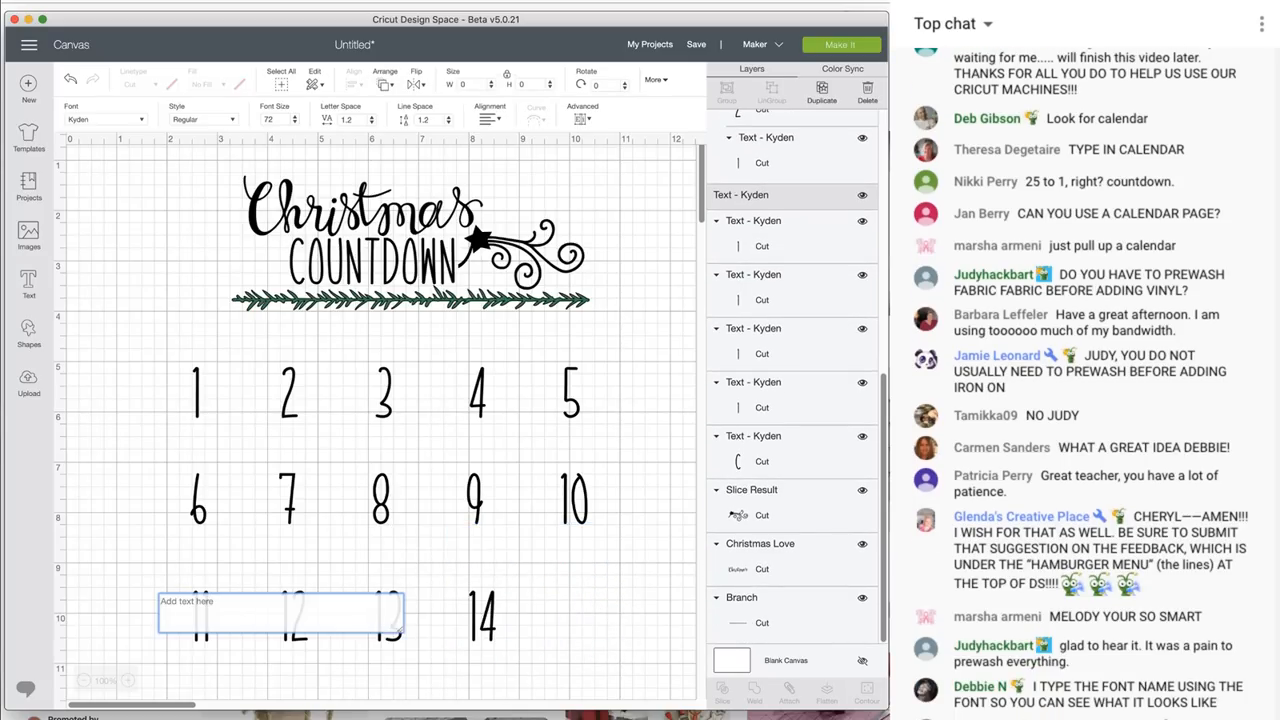
pyautogui.click(686, 643)
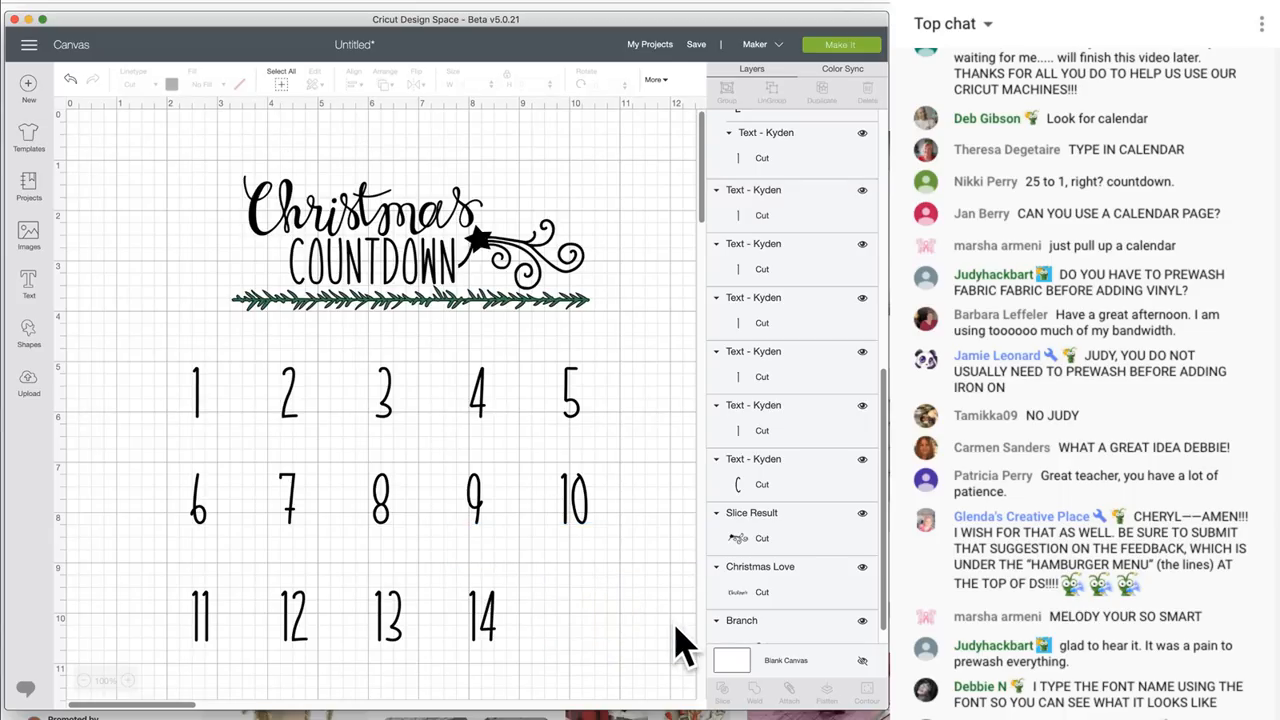
# Try to duplicate the second and third rows together and move the copies down, and undo the move and the duplication
pyautogui.scroll(-1, 158, 368)
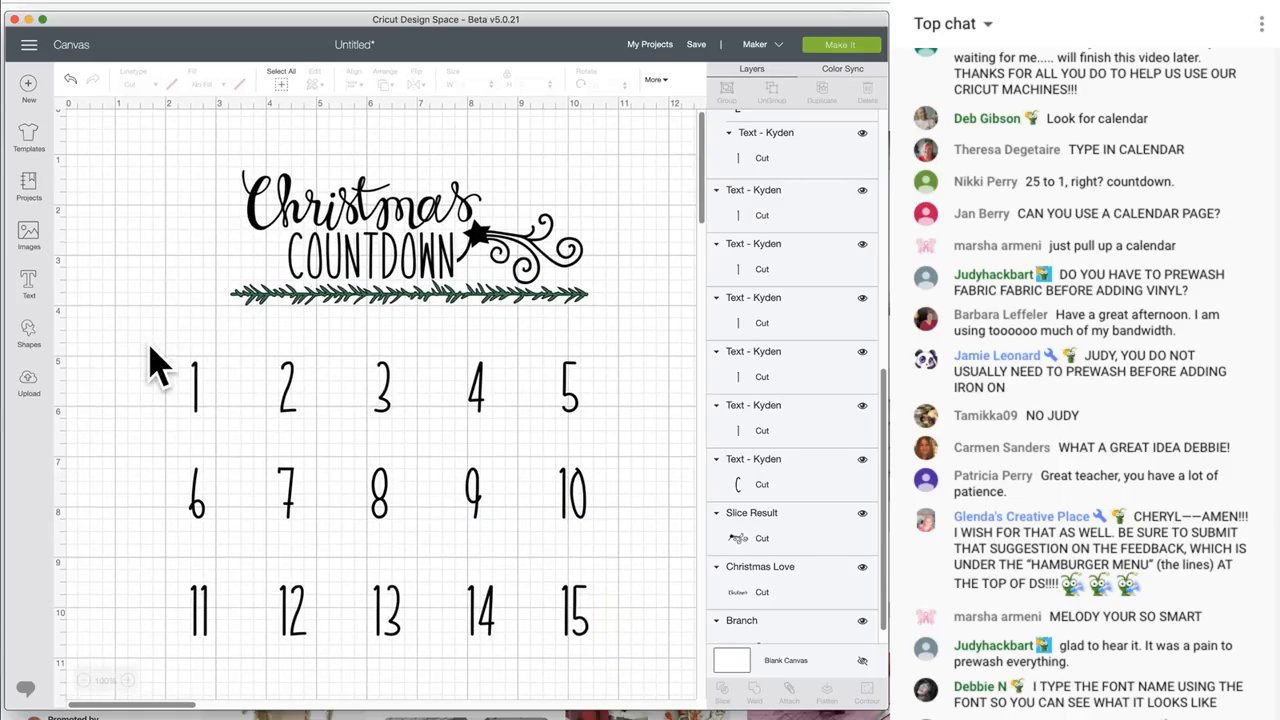
pyautogui.scroll(-3, 158, 368)
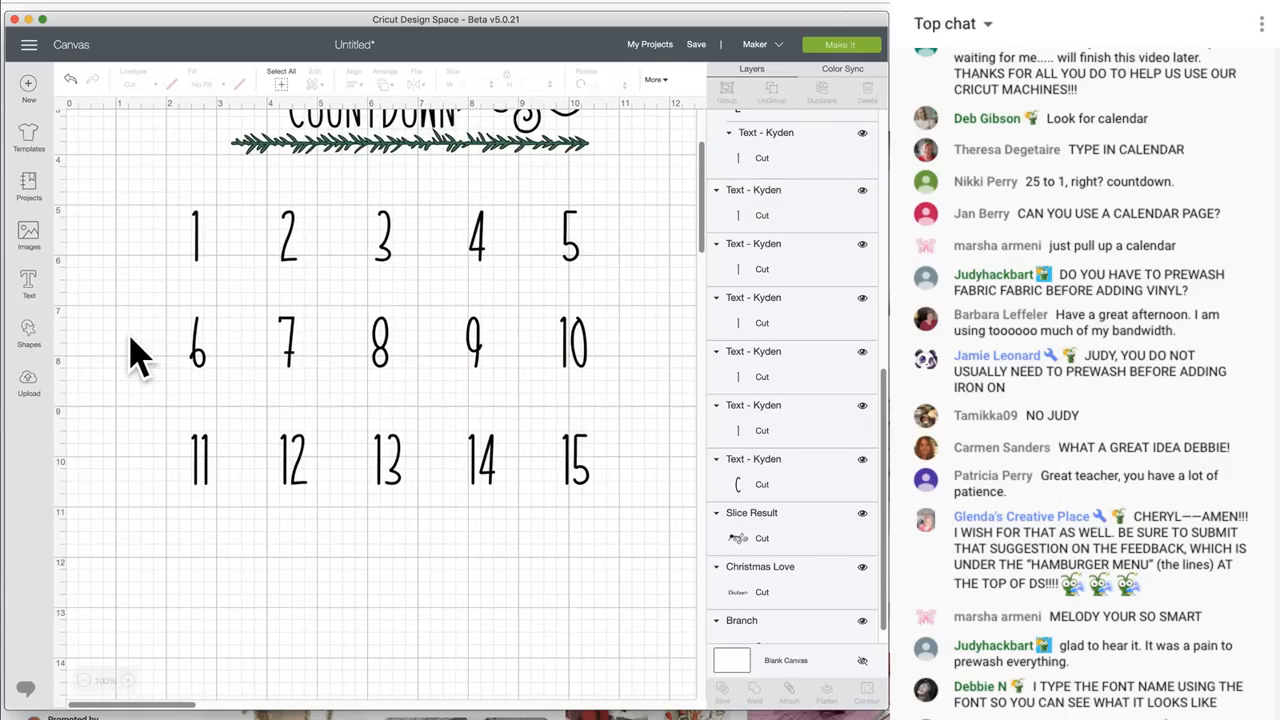
pyautogui.moveTo(131, 338); pyautogui.dragTo(663, 545)
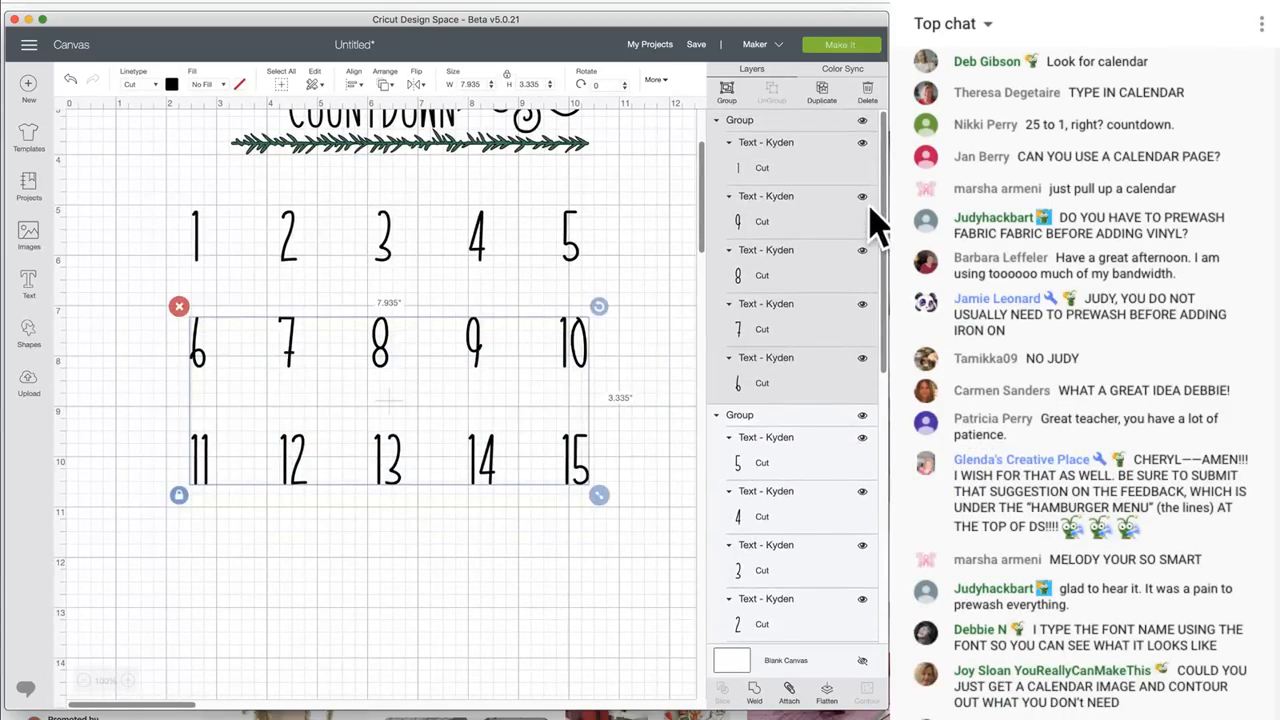
pyautogui.click(824, 96)
pyautogui.click(418, 490)
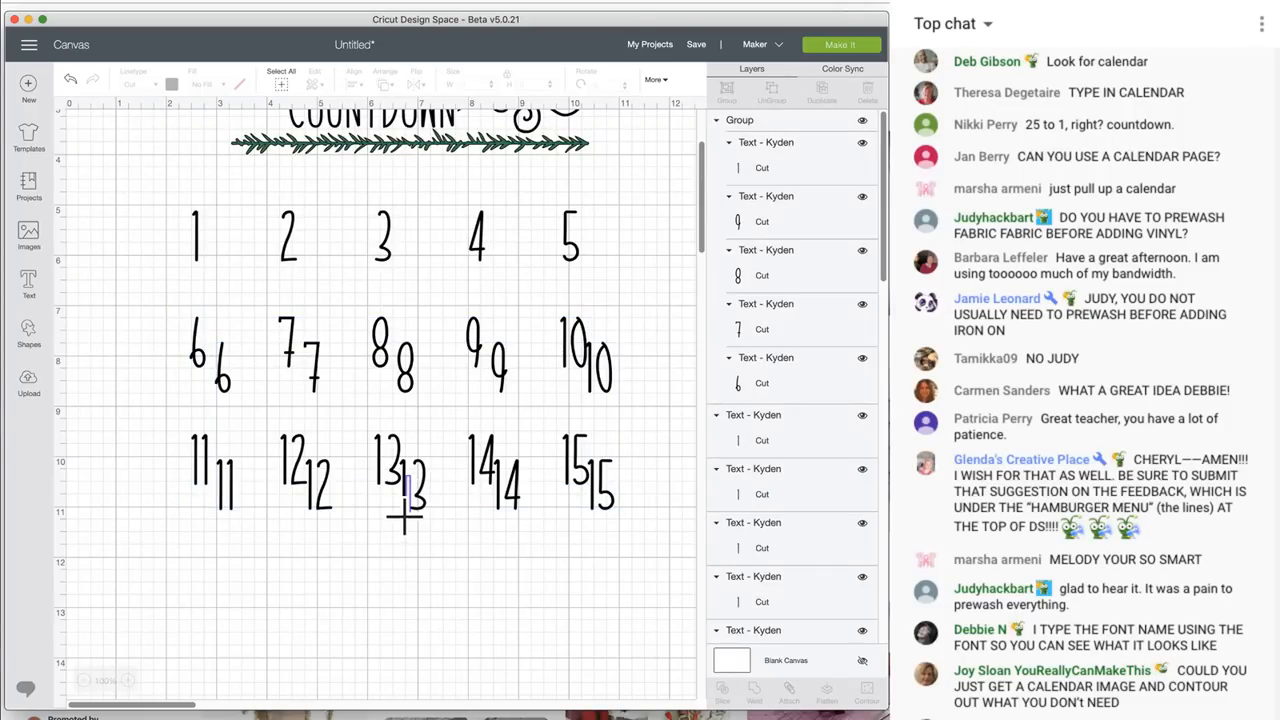
pyautogui.click(423, 515)
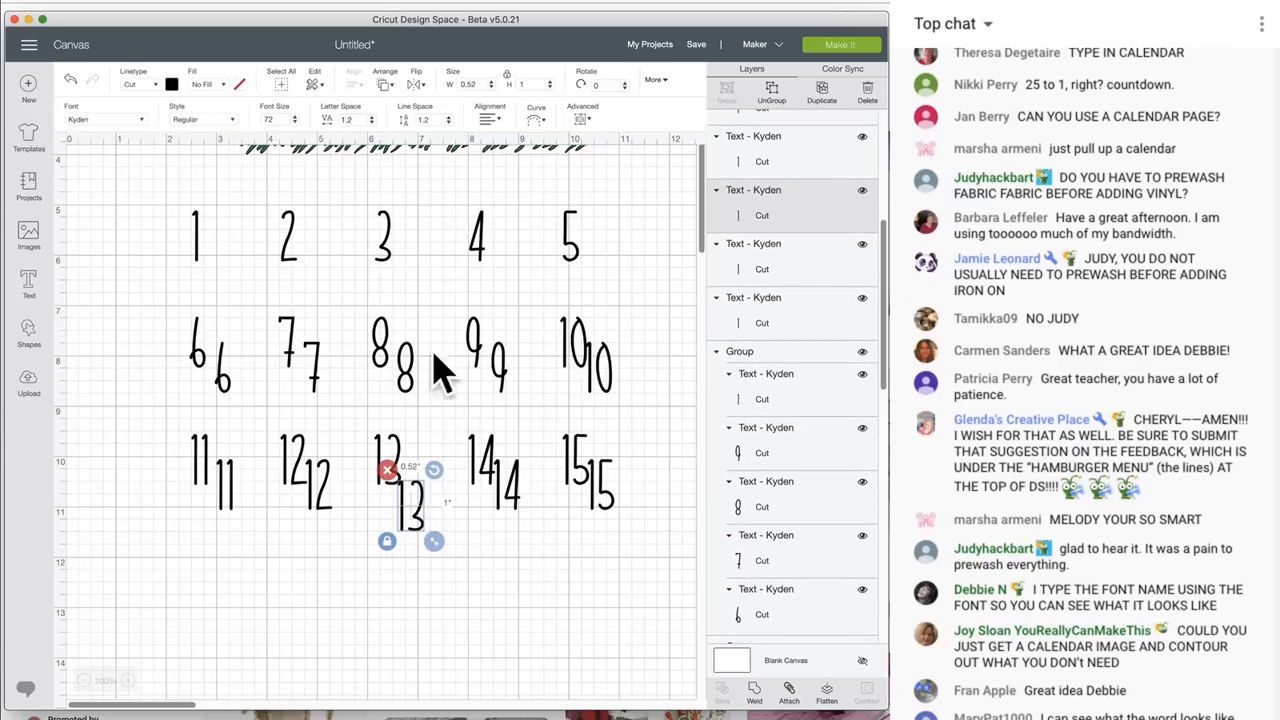
pyautogui.click(69, 80)
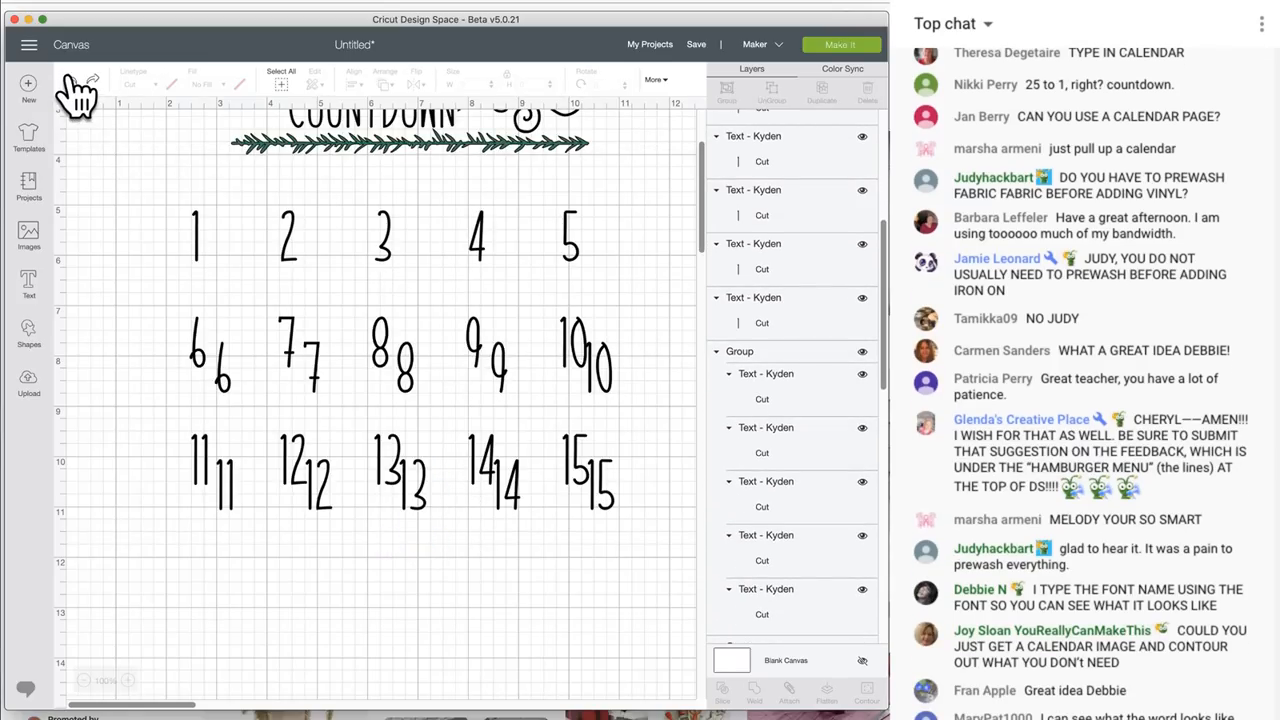
pyautogui.click(69, 80)
# Group the 6 to 10 row and the 11 to 15 row together and duplicate the group
pyautogui.moveTo(82, 276); pyautogui.dragTo(640, 515)
pyautogui.click(729, 92)
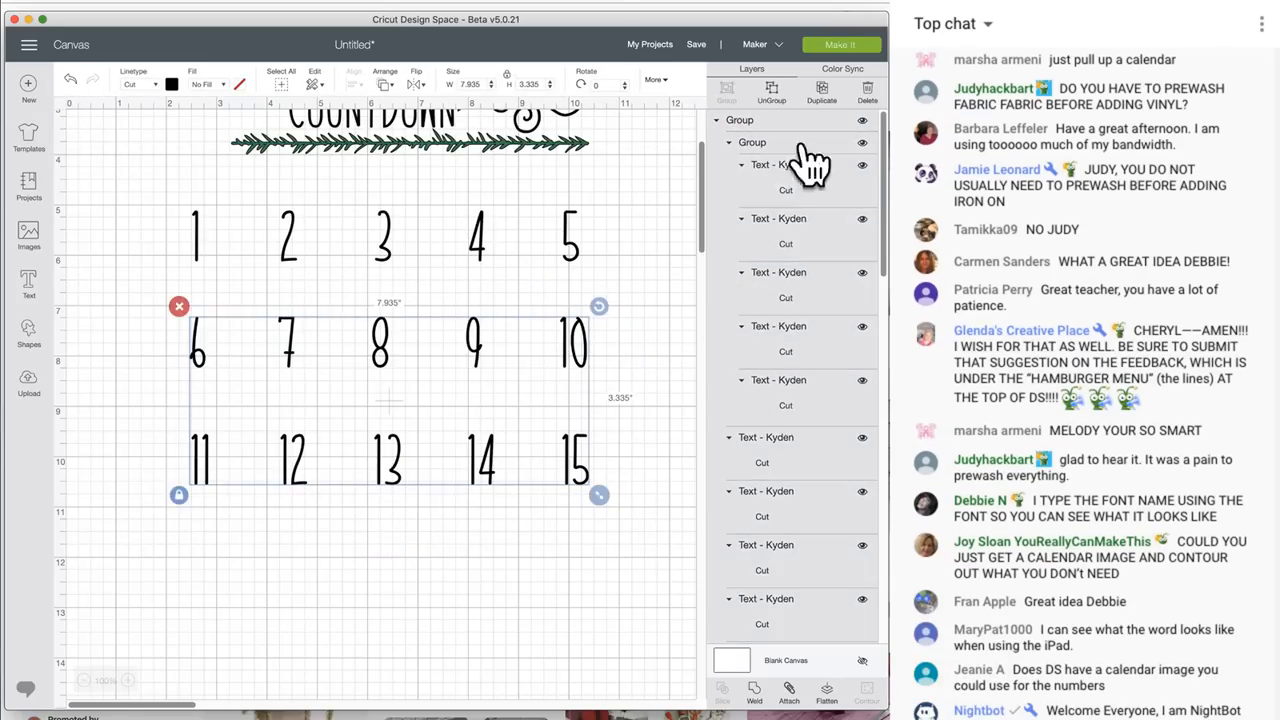
pyautogui.click(822, 92)
# Place the duplicated two-row group beneath the 11 to 15 row, its upper edge at about 12 inches on the vertical ruler
pyautogui.moveTo(483, 461); pyautogui.dragTo(475, 576)
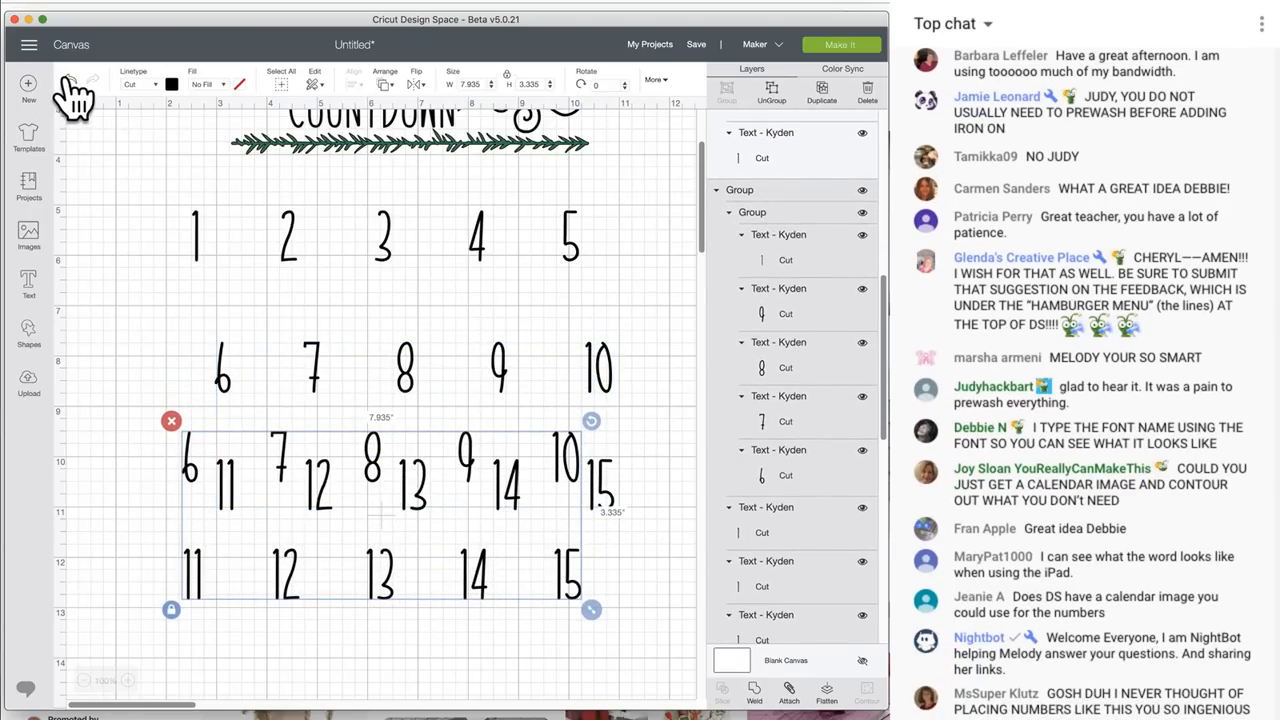
pyautogui.click(70, 80)
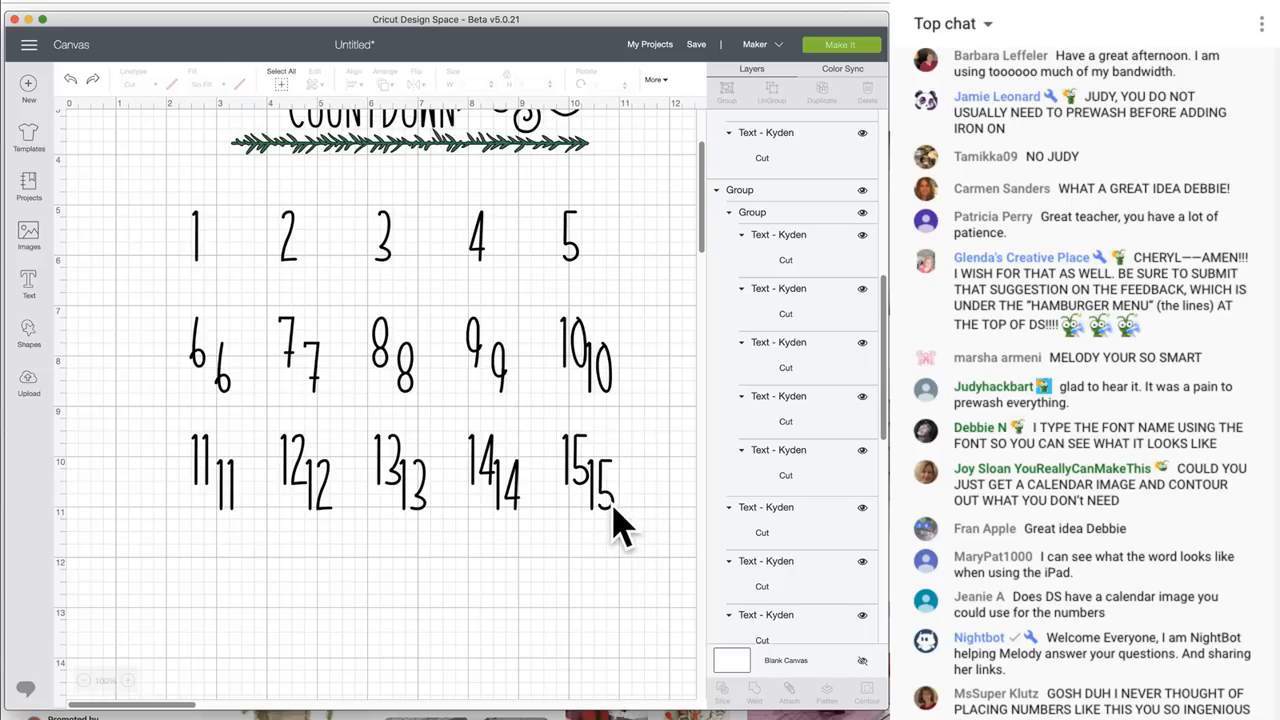
pyautogui.moveTo(613, 507); pyautogui.dragTo(598, 698)
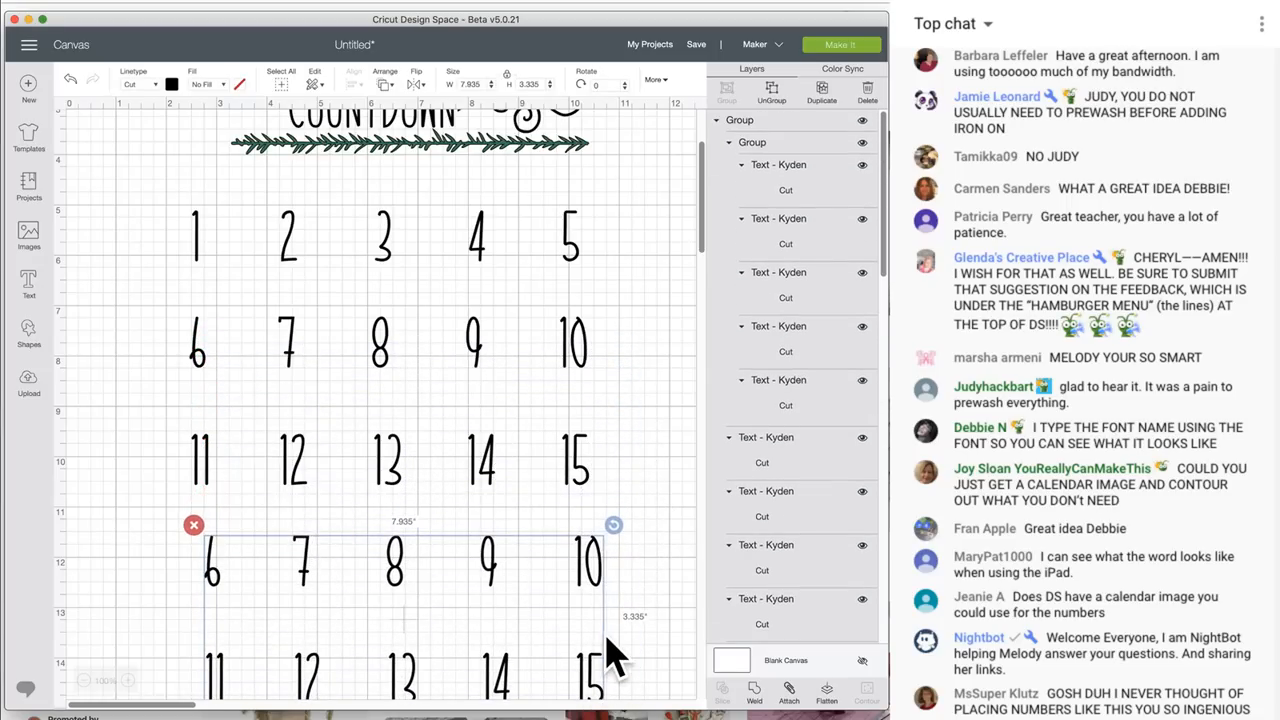
pyautogui.scroll(-5, 613, 655)
pyautogui.moveTo(586, 464); pyautogui.dragTo(579, 490)
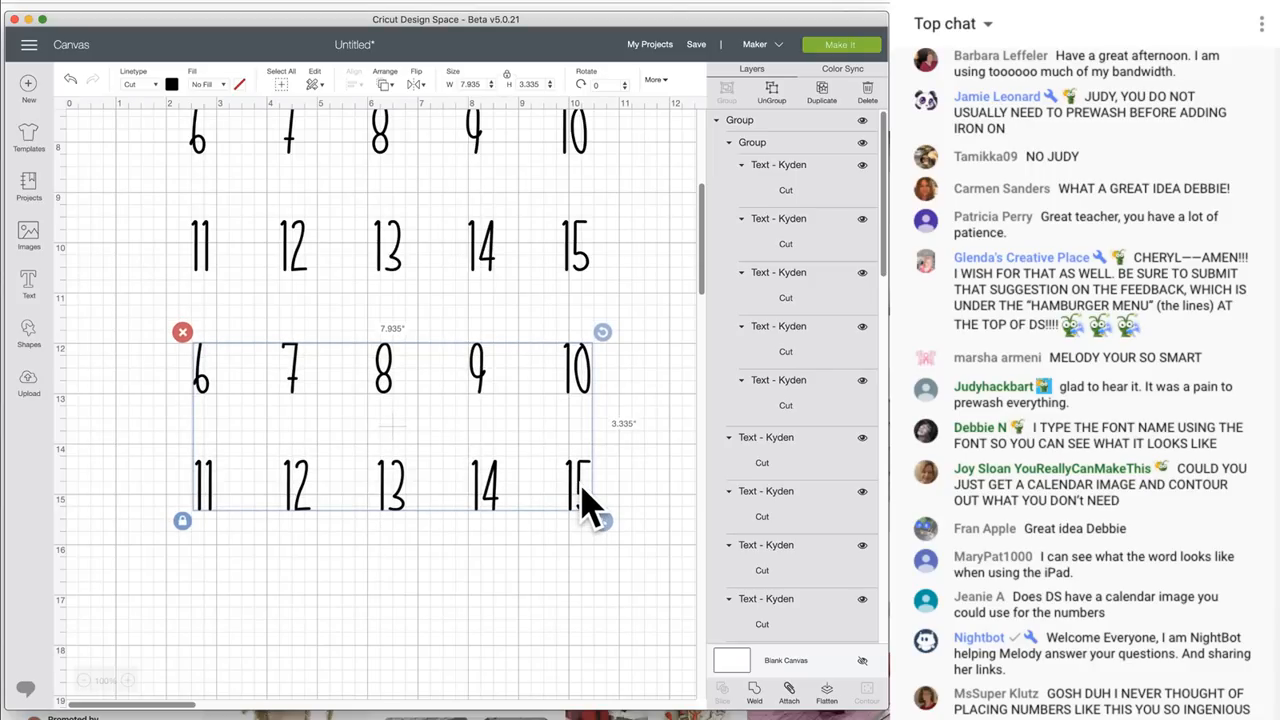
pyautogui.click(572, 572)
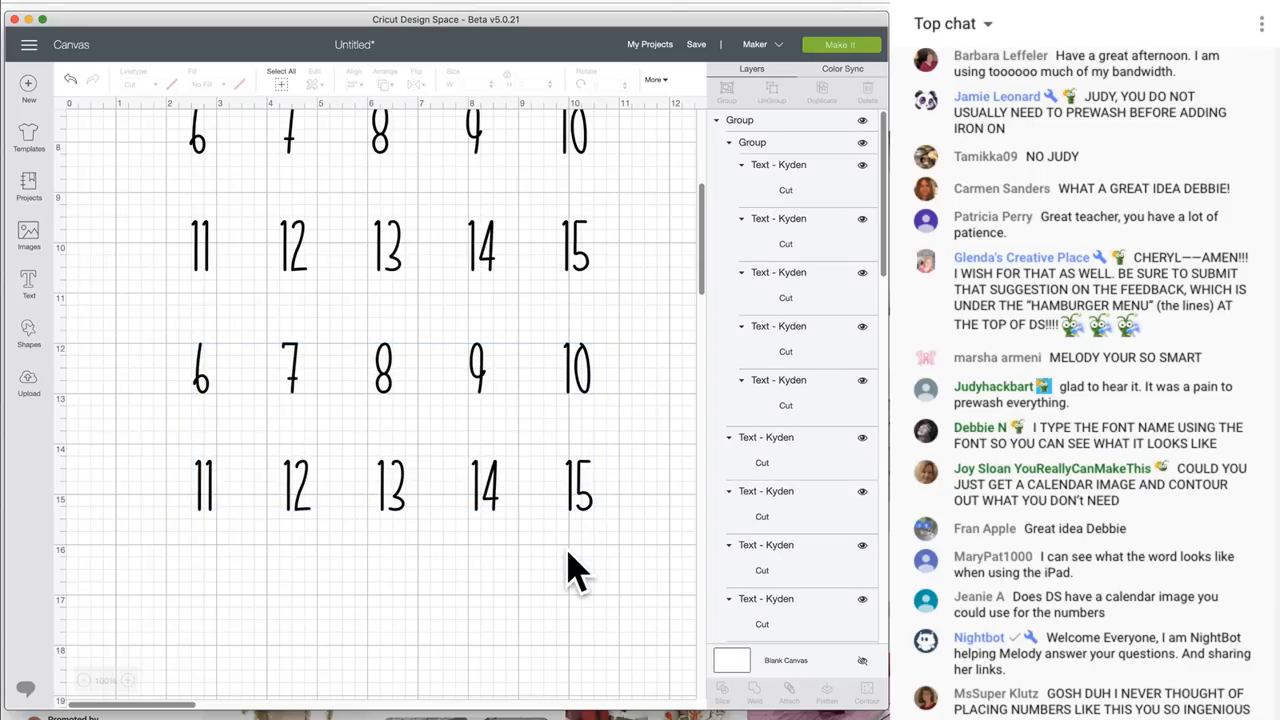
# Ungroup the duplicated pair of rows, and ungroup its 6 to 10 row into separate numbers
pyautogui.click(205, 385)
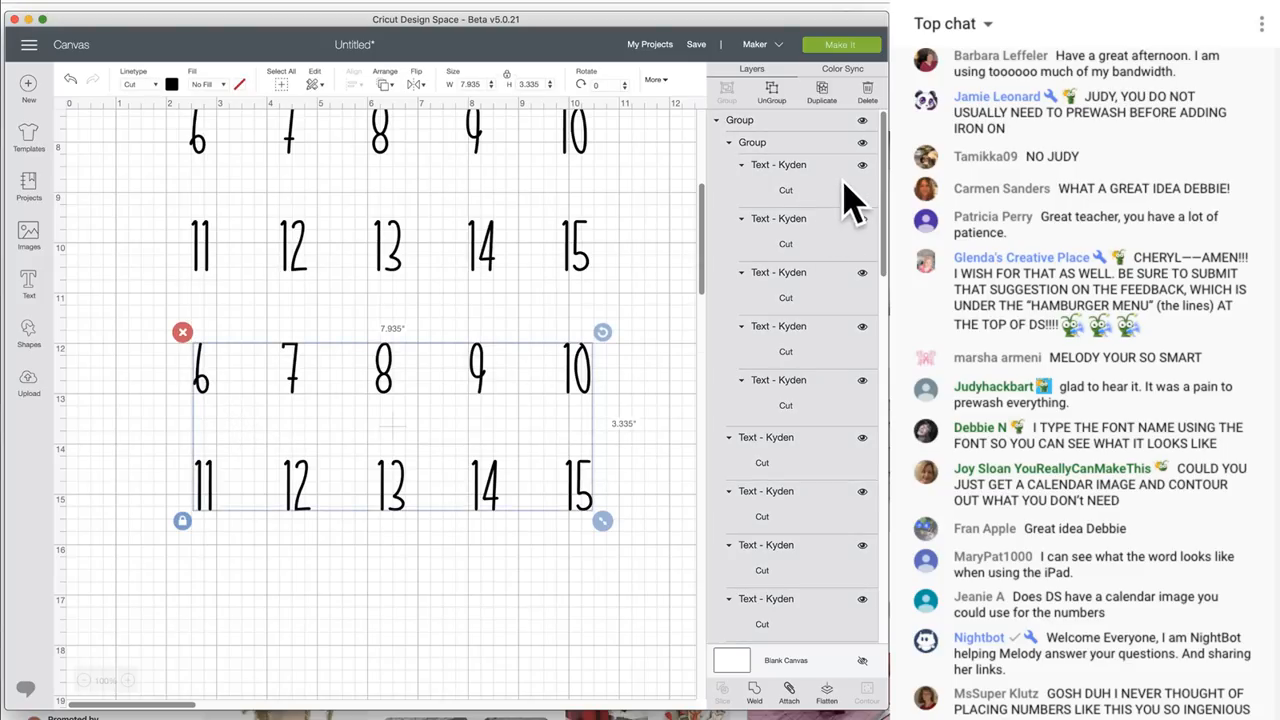
pyautogui.click(775, 95)
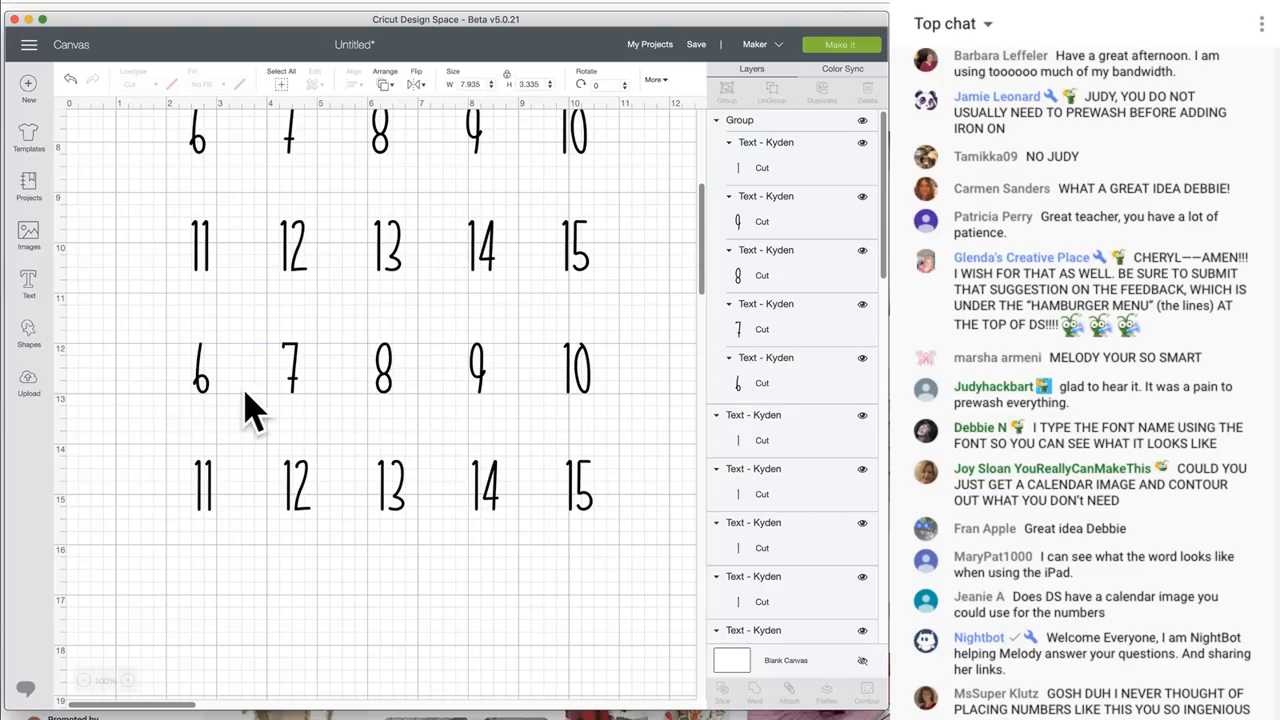
pyautogui.click(205, 385)
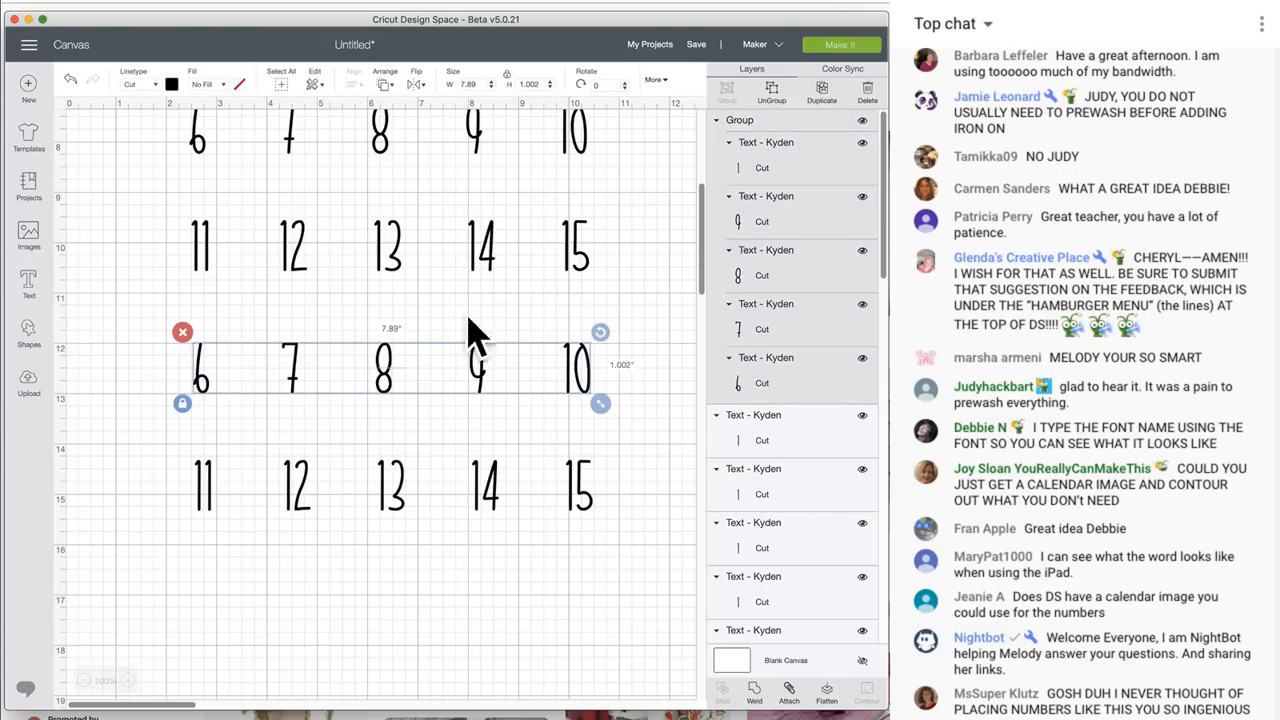
pyautogui.click(772, 92)
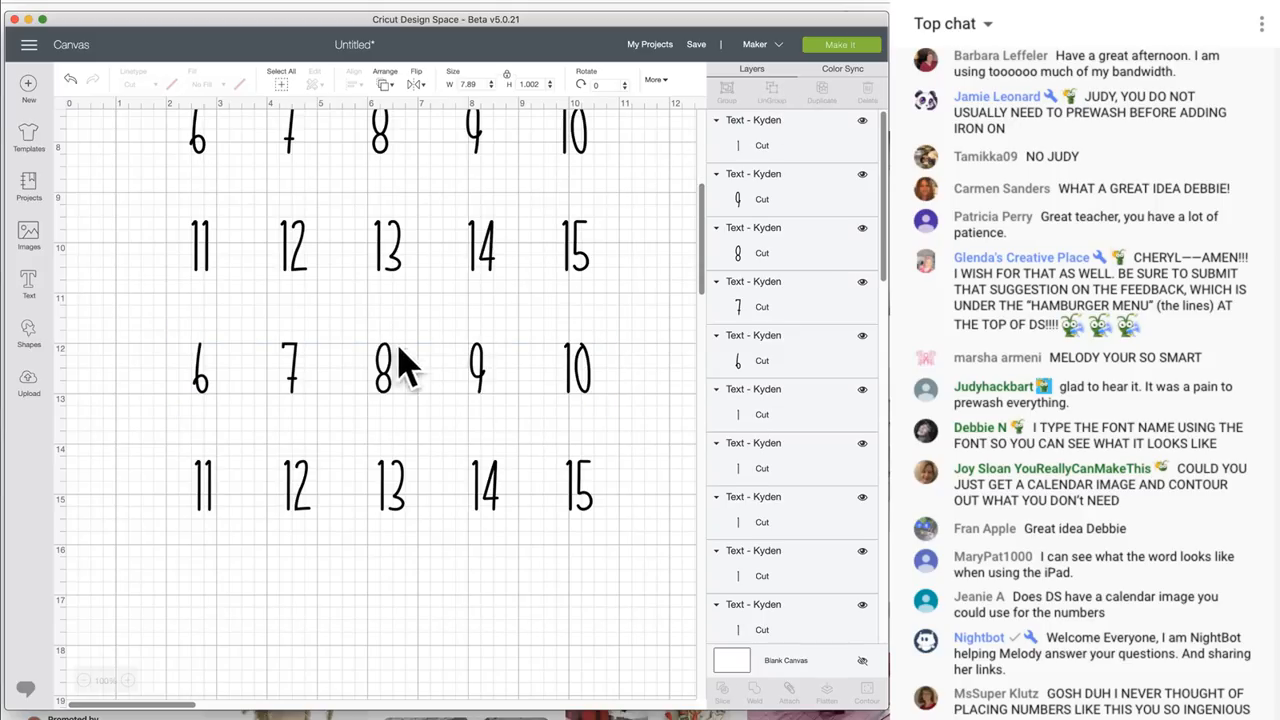
# Change the 6, 7 and 8 in the duplicated row beneath the 11 to 15 row to 16, 17 and 18
pyautogui.click(200, 372)
pyautogui.doubleClick(200, 385)
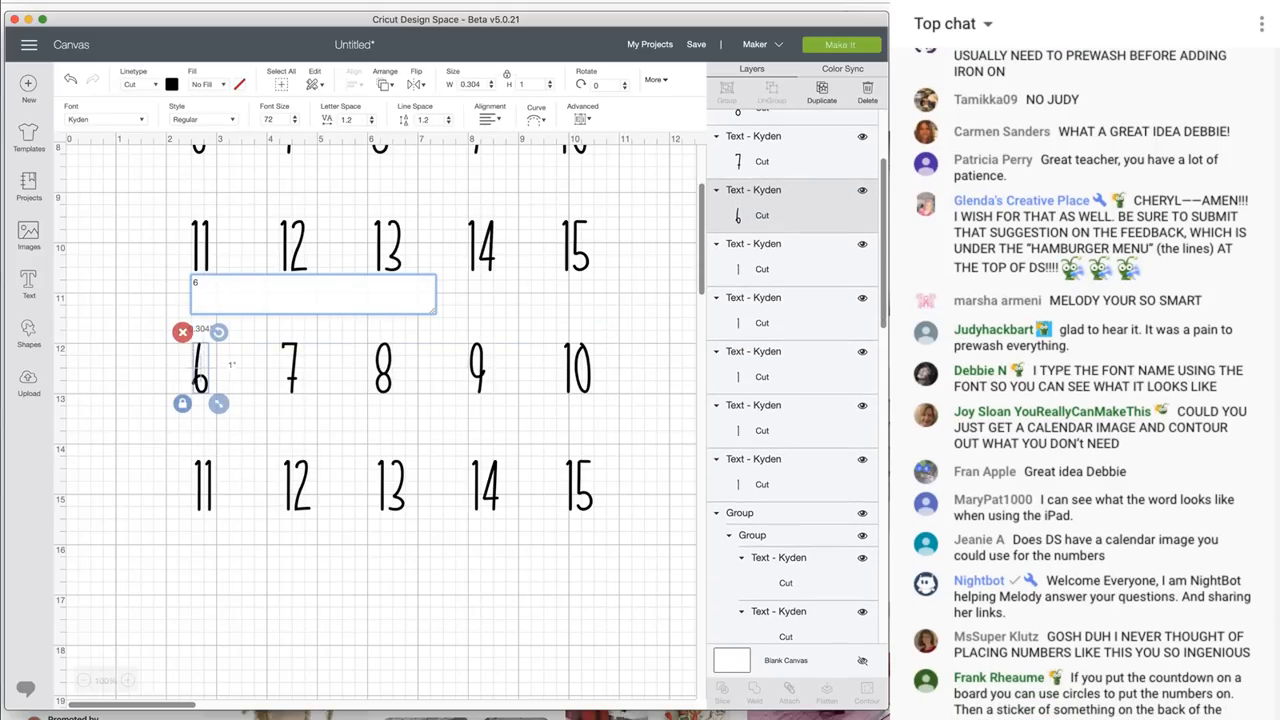
pyautogui.write('1')
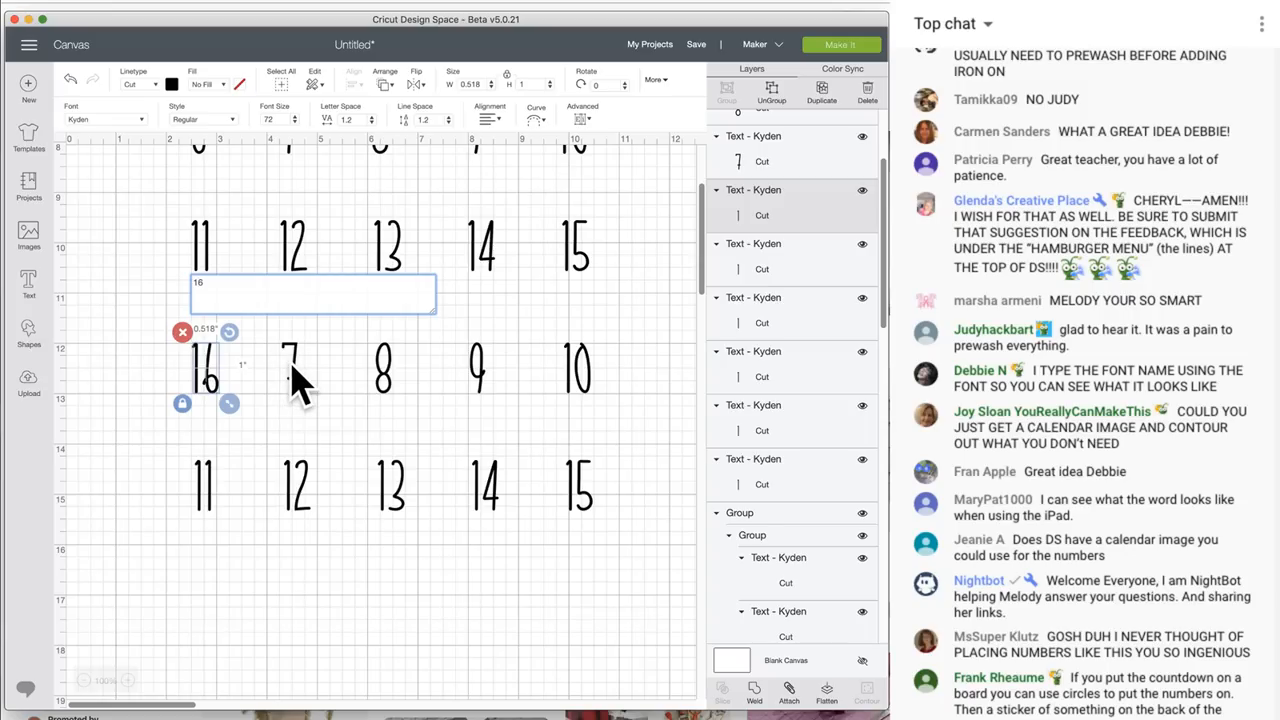
pyautogui.doubleClick(297, 382)
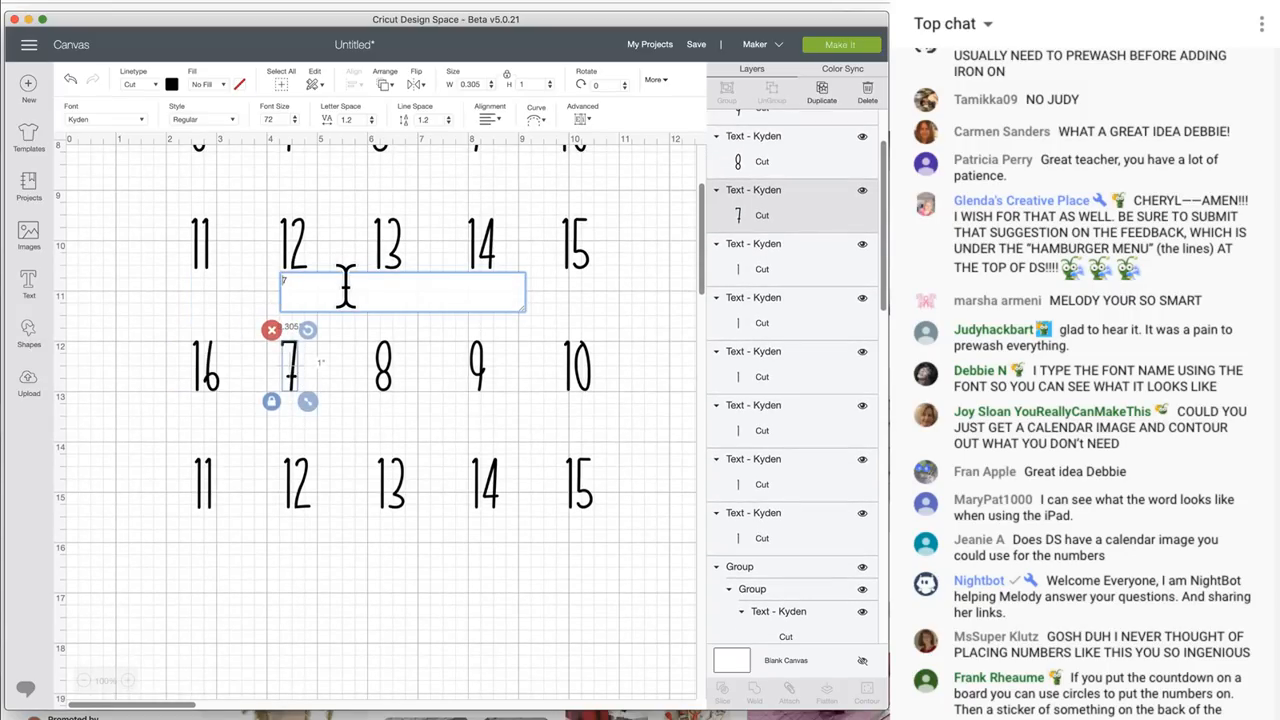
pyautogui.write('1')
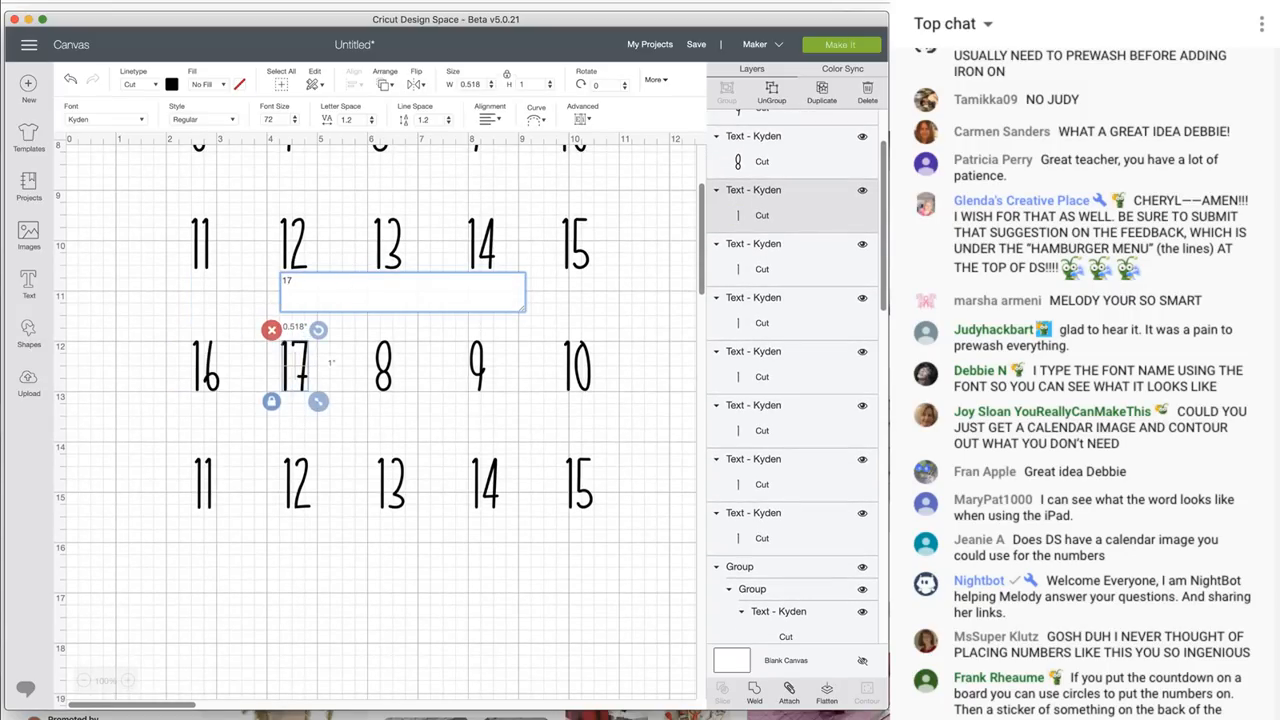
pyautogui.doubleClick(400, 385)
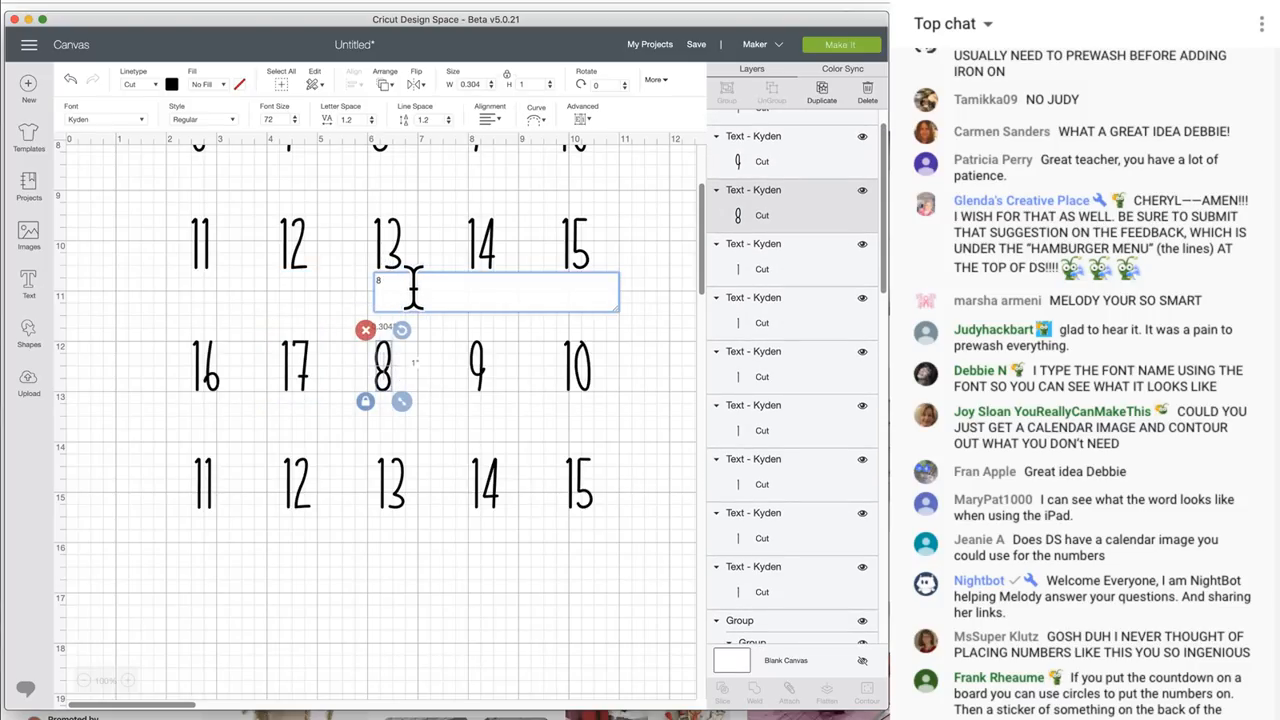
pyautogui.write('1')
# Change the 9 and 10 that end the fourth row of numbers to 19 and 20
pyautogui.click(481, 380)
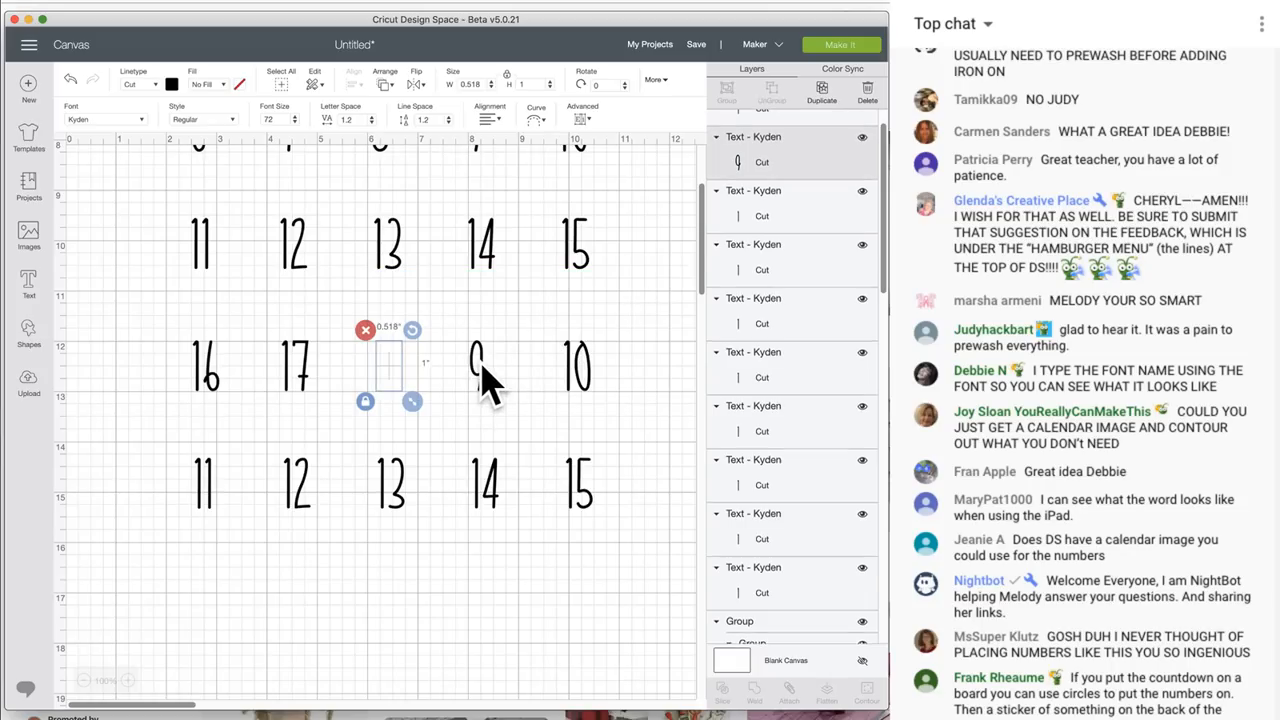
pyautogui.doubleClick(481, 380)
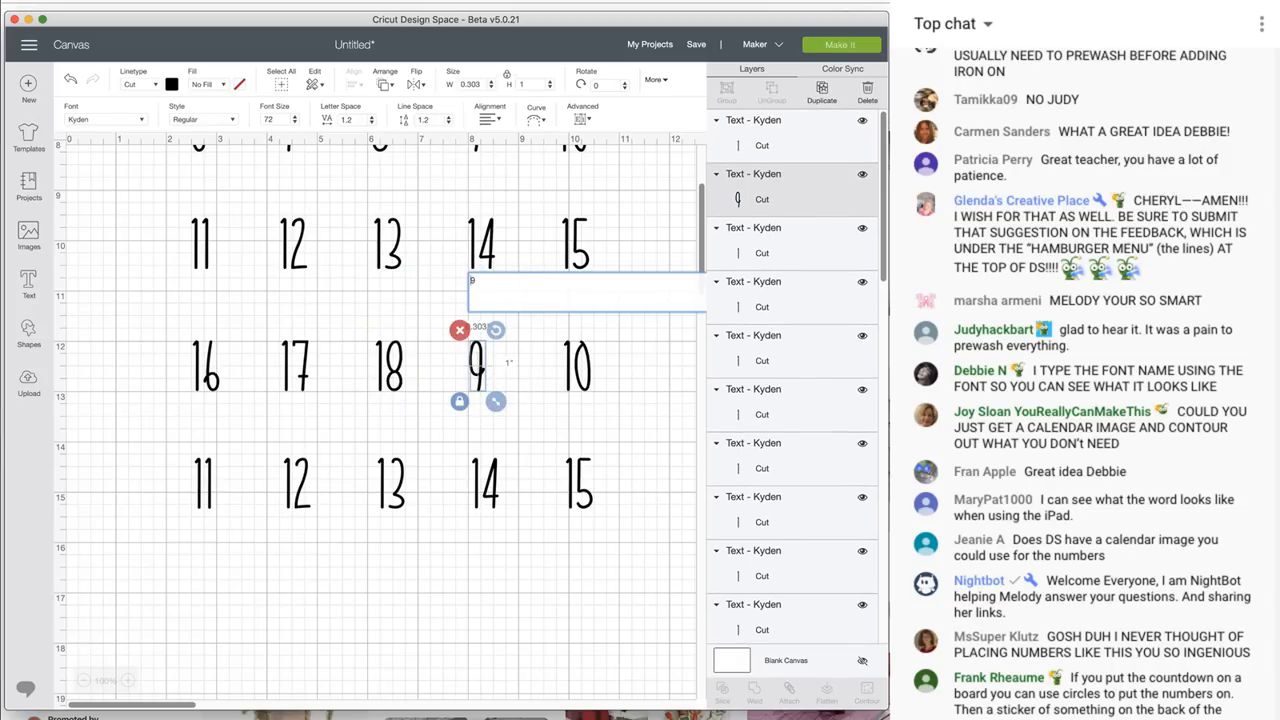
pyautogui.write('9')
pyautogui.press('BackSpace')
pyautogui.write('1')
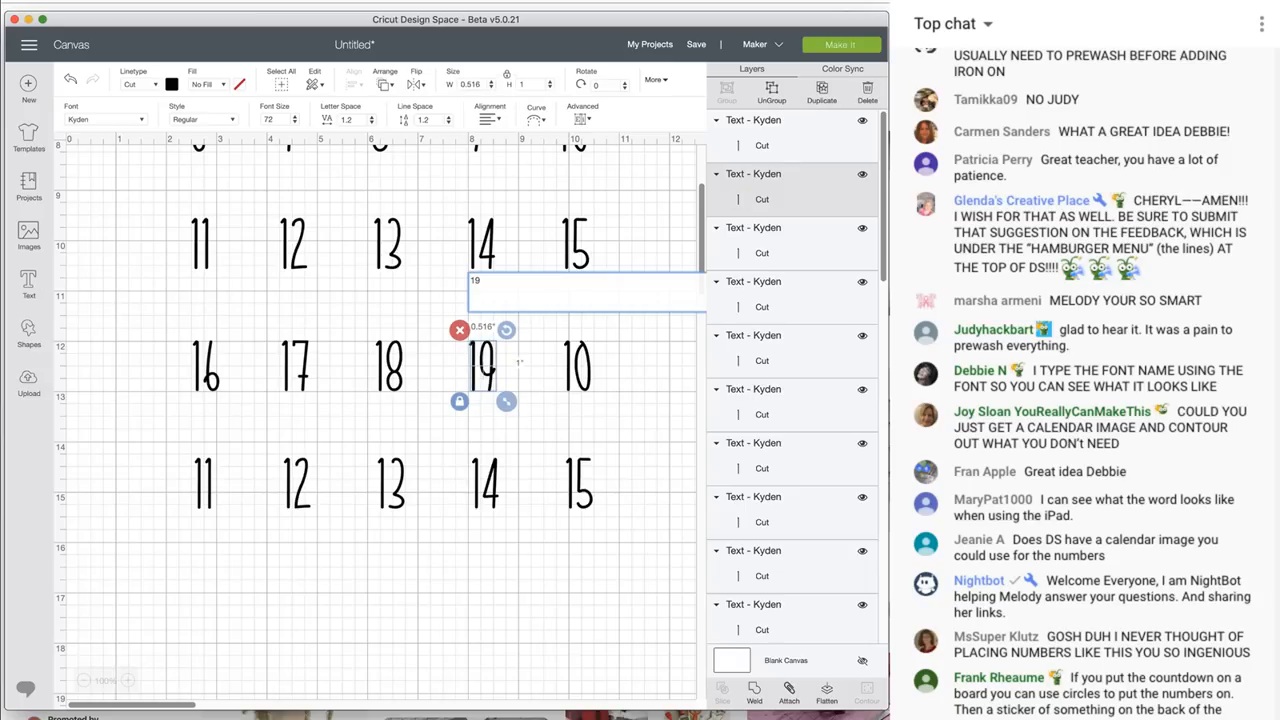
pyautogui.doubleClick(584, 368)
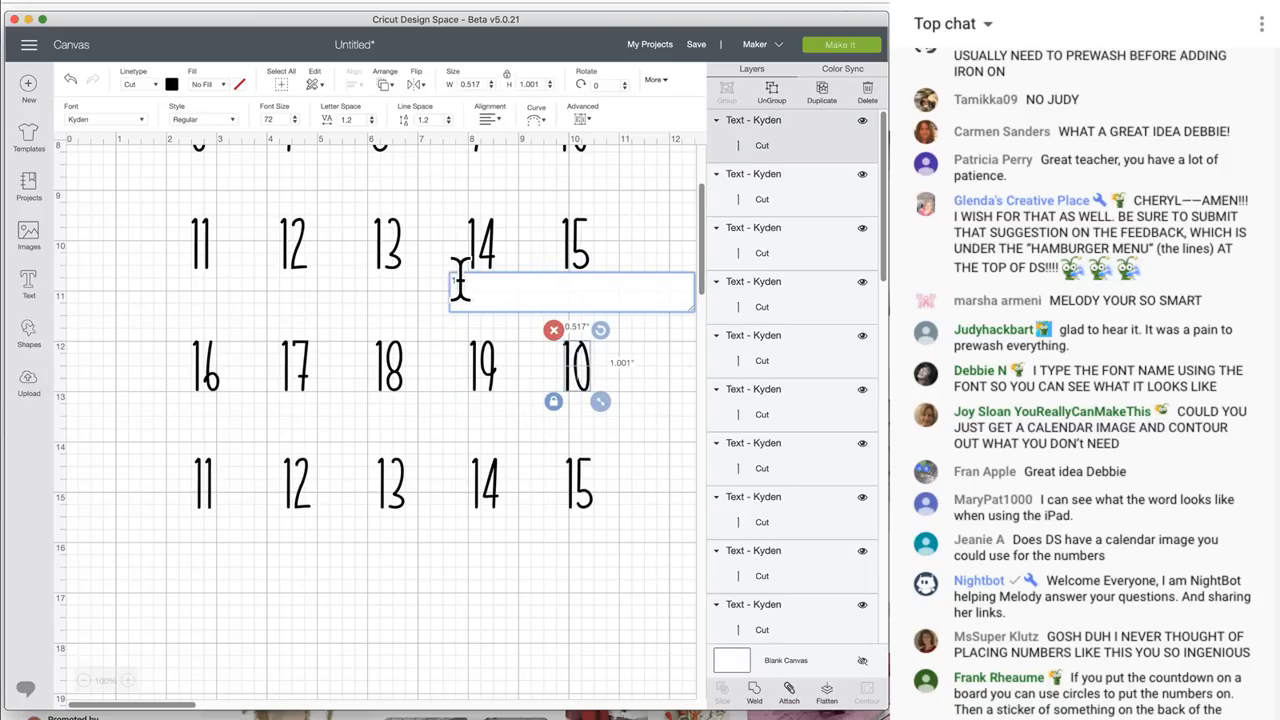
pyautogui.press('BackSpace')
pyautogui.write('20')
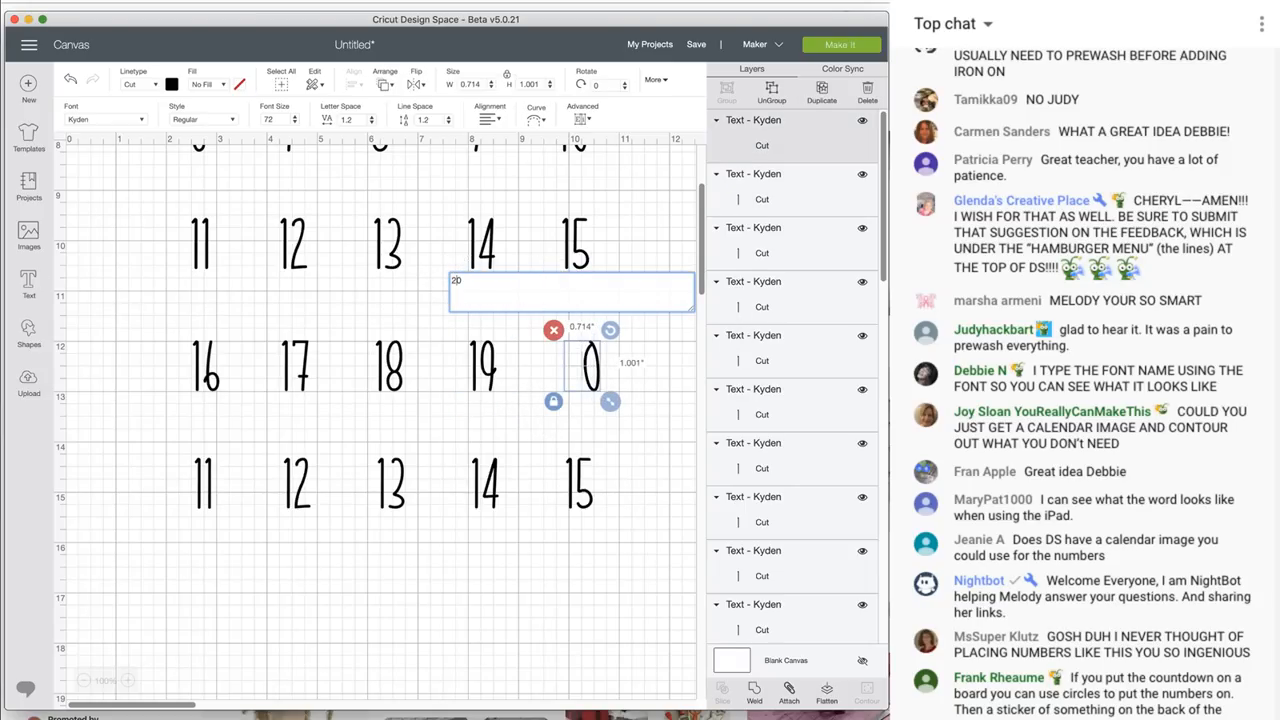
# Change the 15 and 14 in the lowest row of numbers to 25 and 24
pyautogui.click(577, 476)
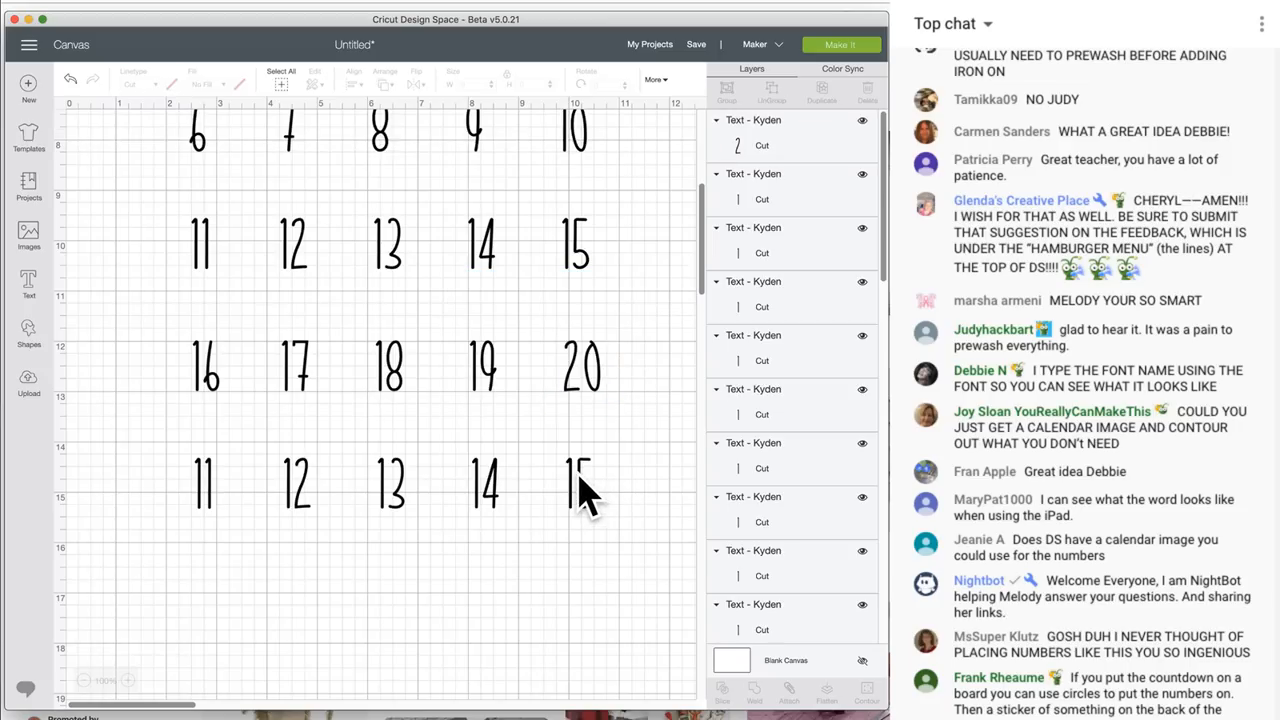
pyautogui.doubleClick(588, 487)
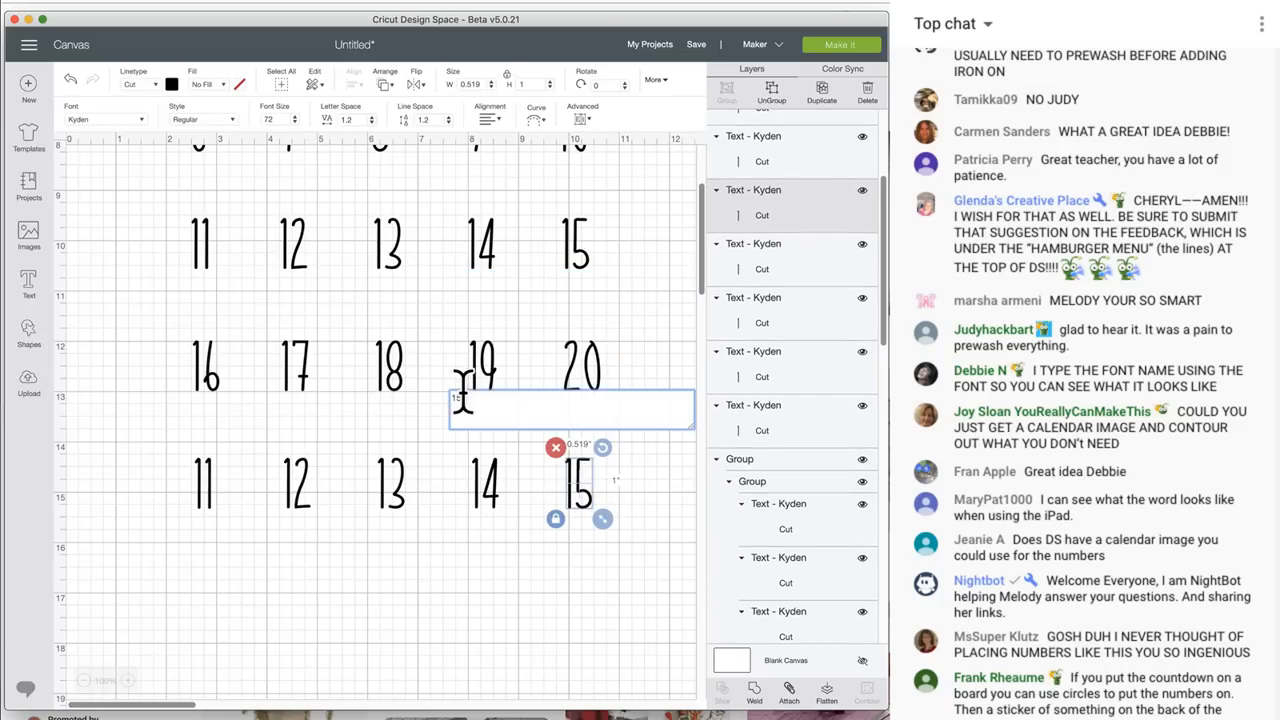
pyautogui.press('BackSpace')
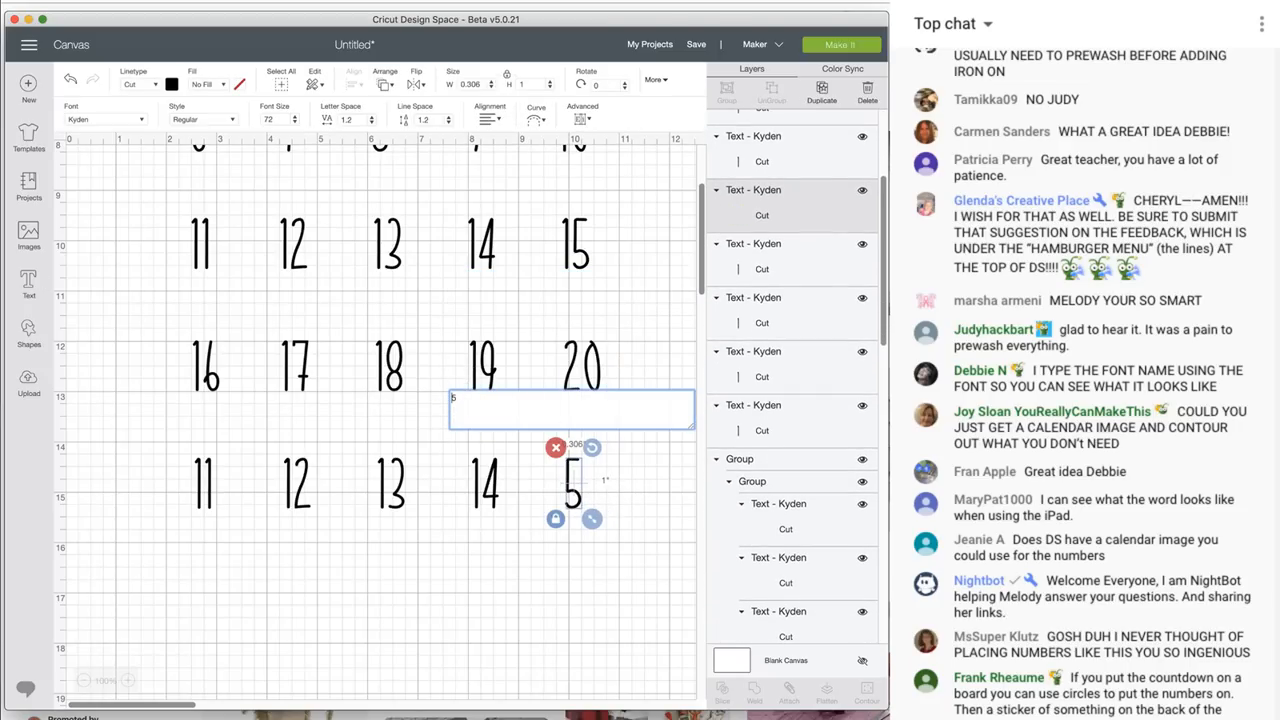
pyautogui.write('2')
pyautogui.click(482, 472)
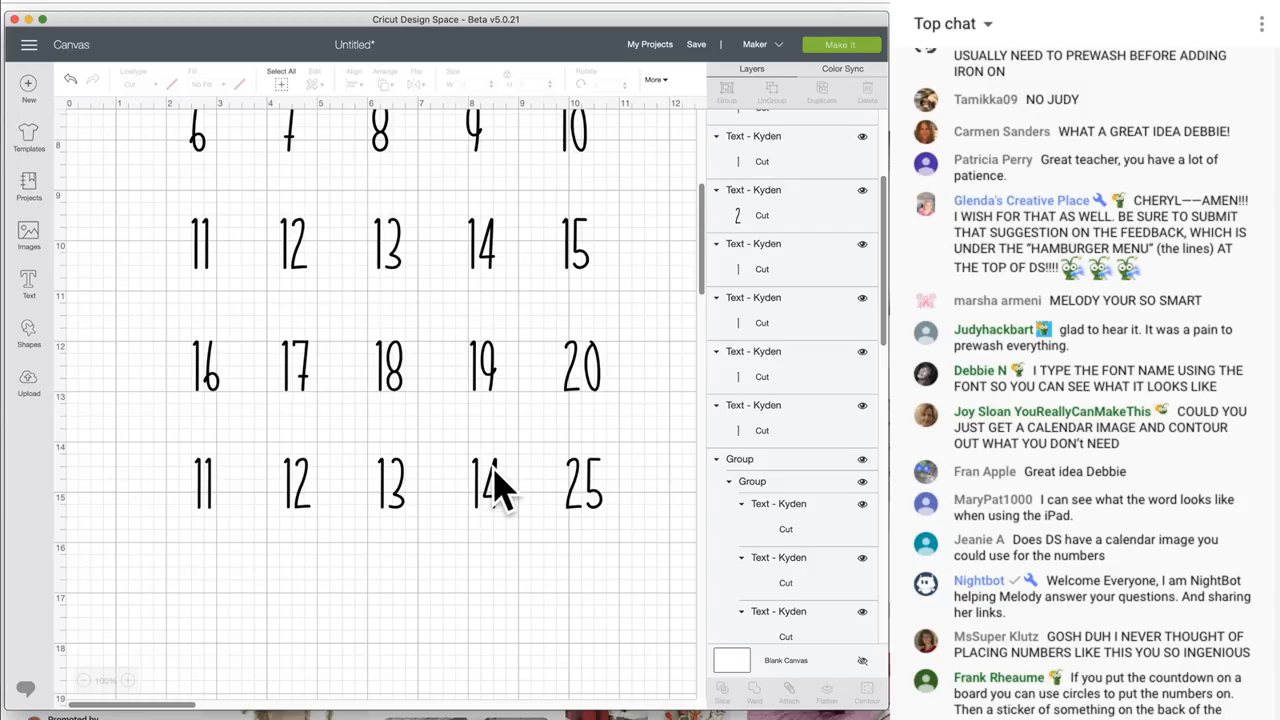
pyautogui.doubleClick(497, 492)
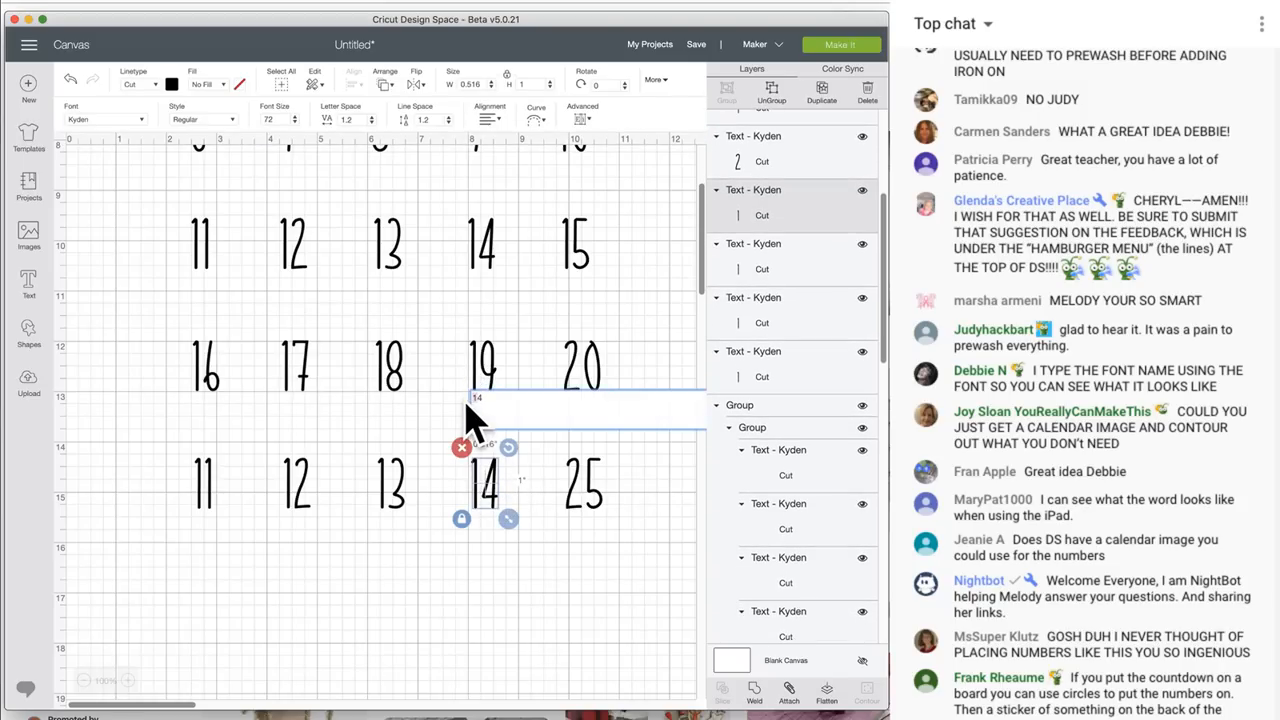
pyautogui.press('BackSpace')
pyautogui.write('2')
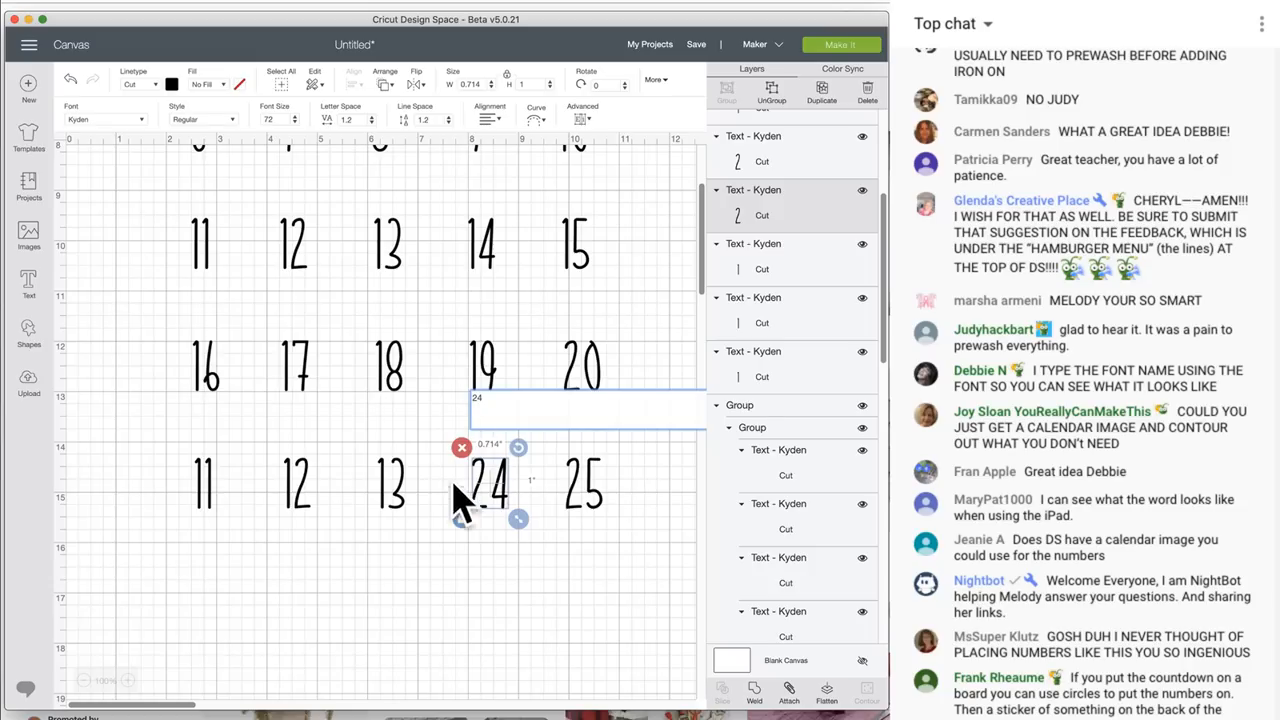
# Change the remaining 13, 12 and 11 in the lowest row to 23, 22 and 21
pyautogui.doubleClick(400, 495)
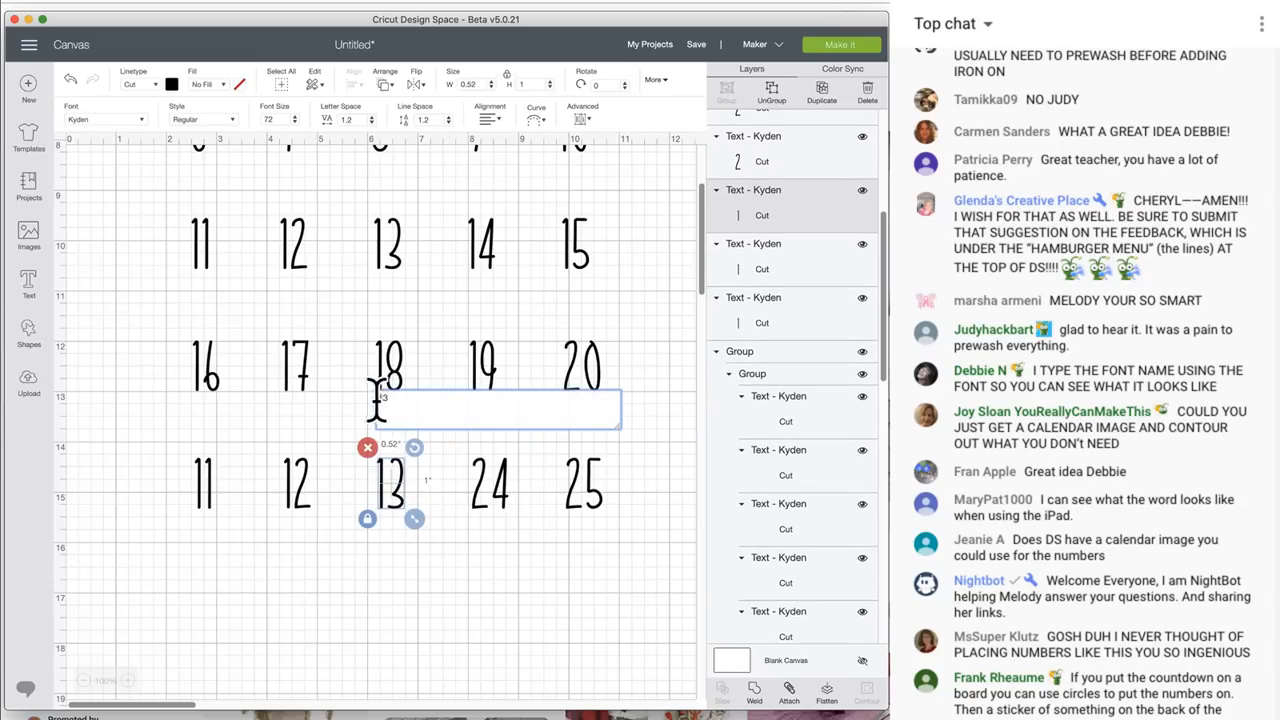
pyautogui.press('BackSpace')
pyautogui.write('2')
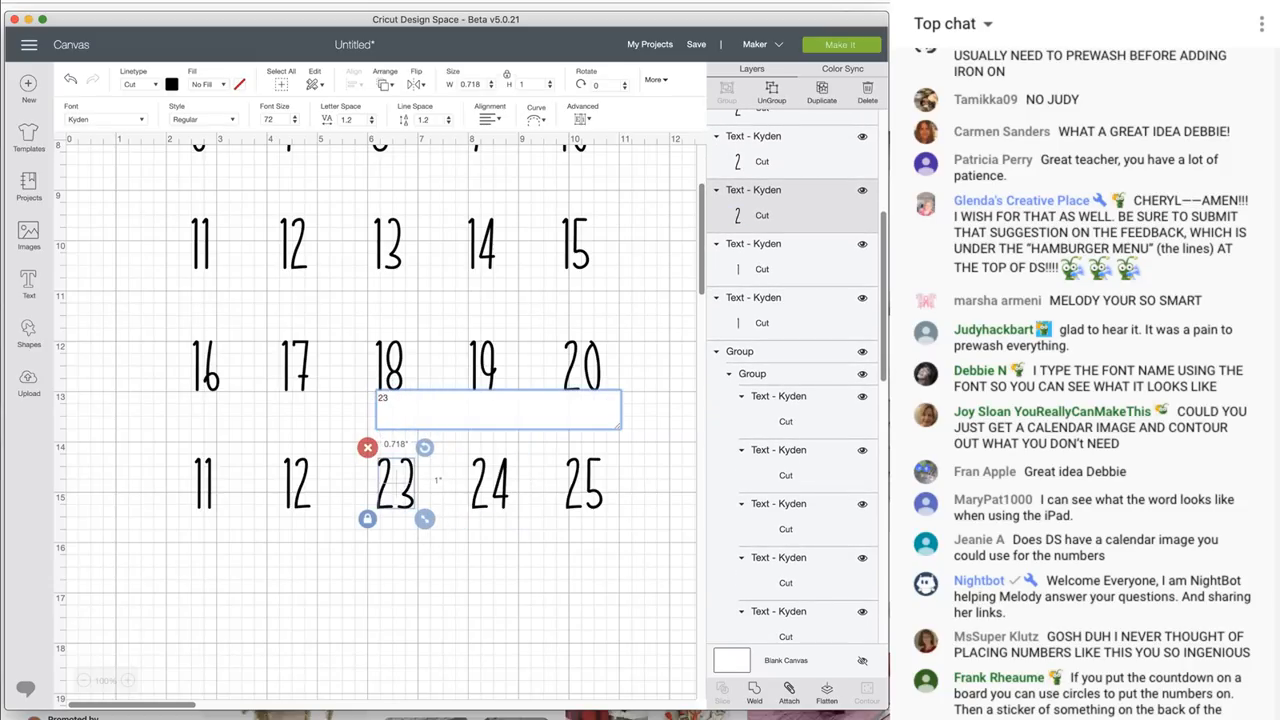
pyautogui.click(300, 485)
pyautogui.doubleClick(305, 490)
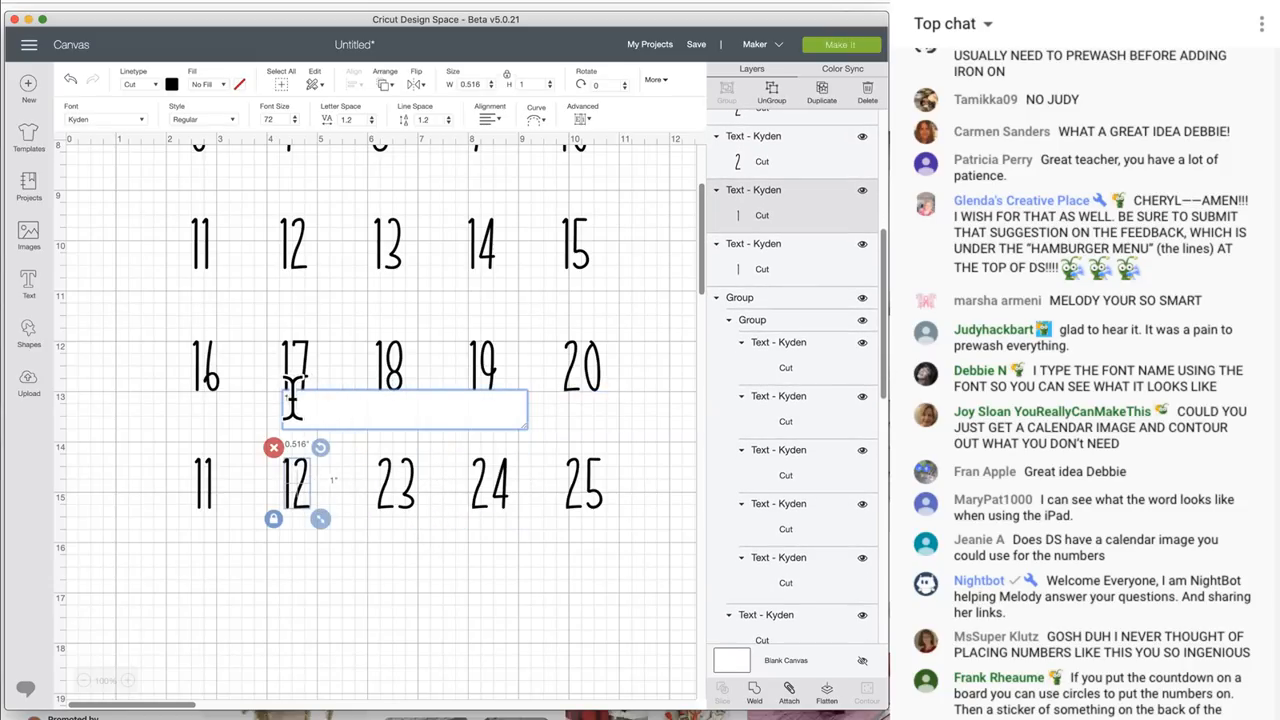
pyautogui.press('BackSpace')
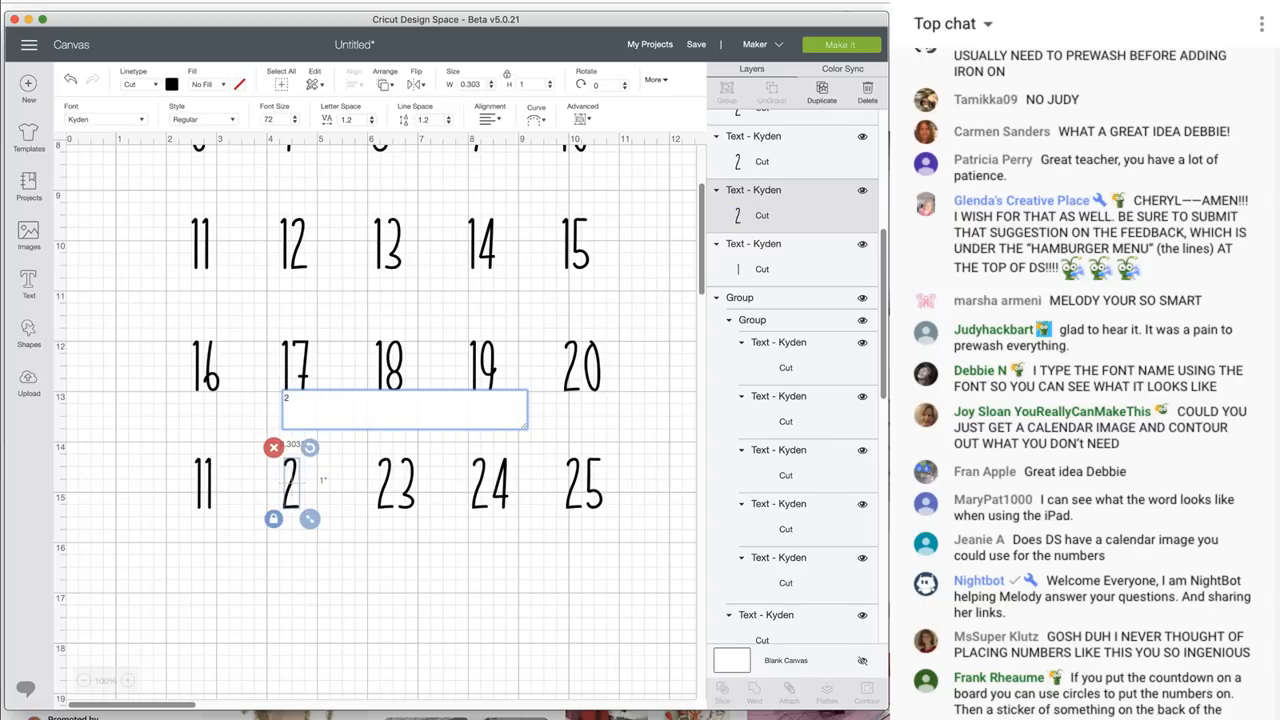
pyautogui.write('2')
pyautogui.doubleClick(220, 498)
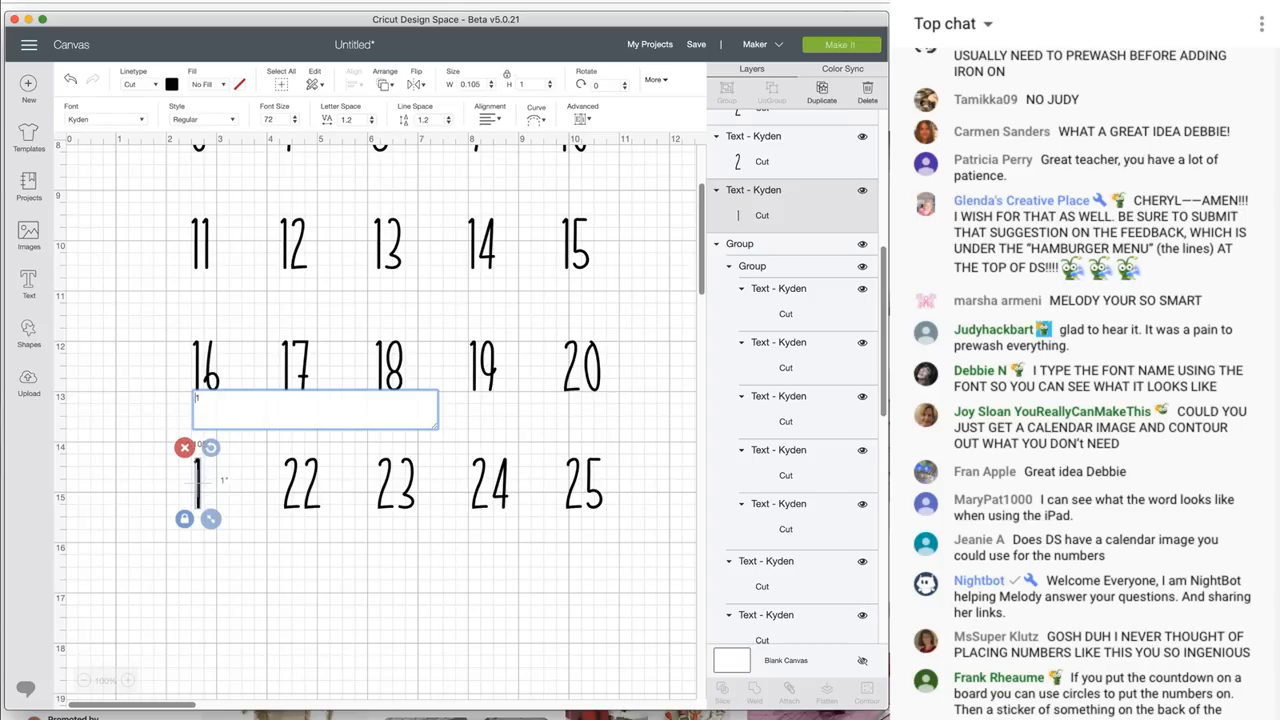
pyautogui.write('2')
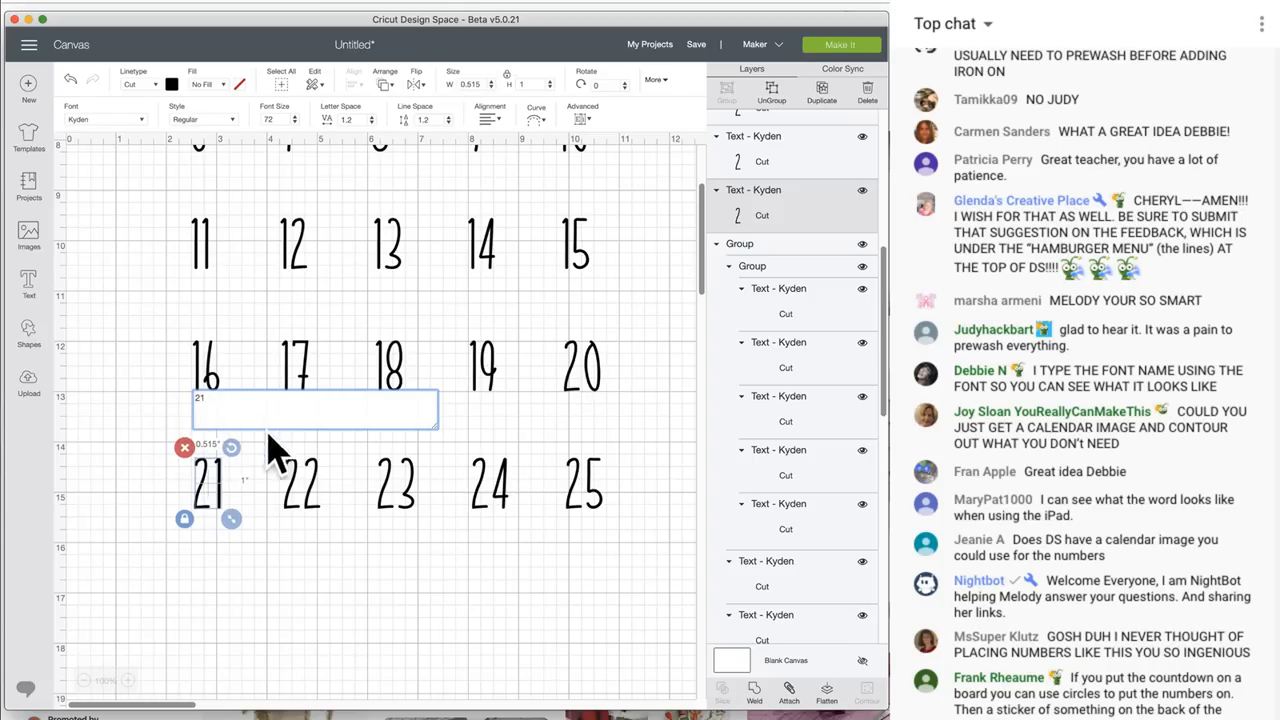
pyautogui.click(308, 555)
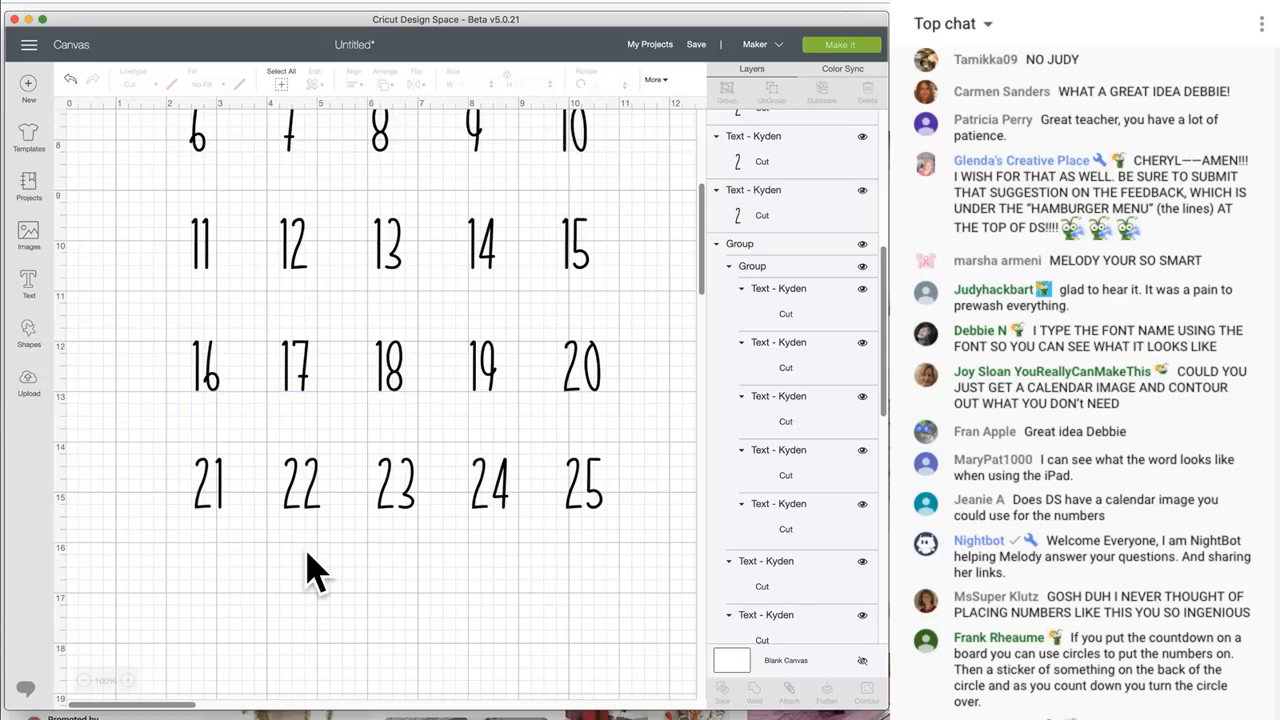
# Ungroup the original combined 6 to 10 and 11 to 15 rows beneath the 1 to 5 row
pyautogui.scroll(5, 306, 552)
pyautogui.scroll(-2, 306, 552)
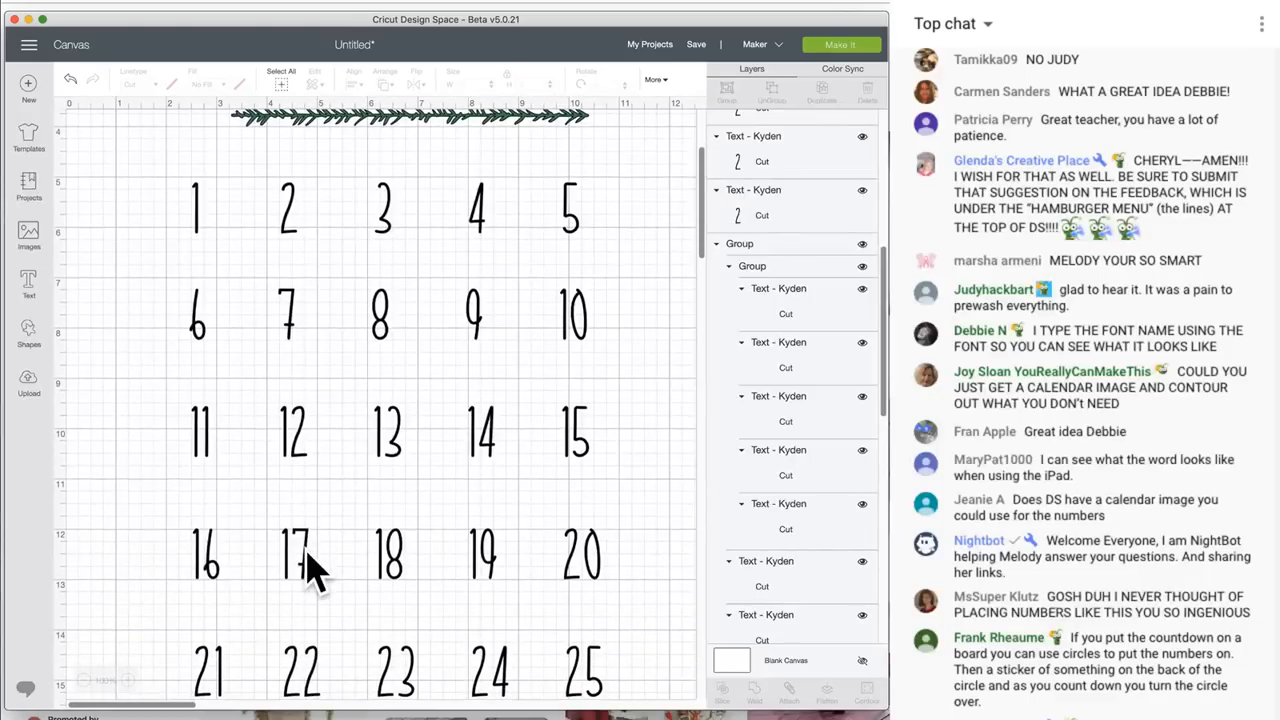
pyautogui.scroll(-2, 310, 568)
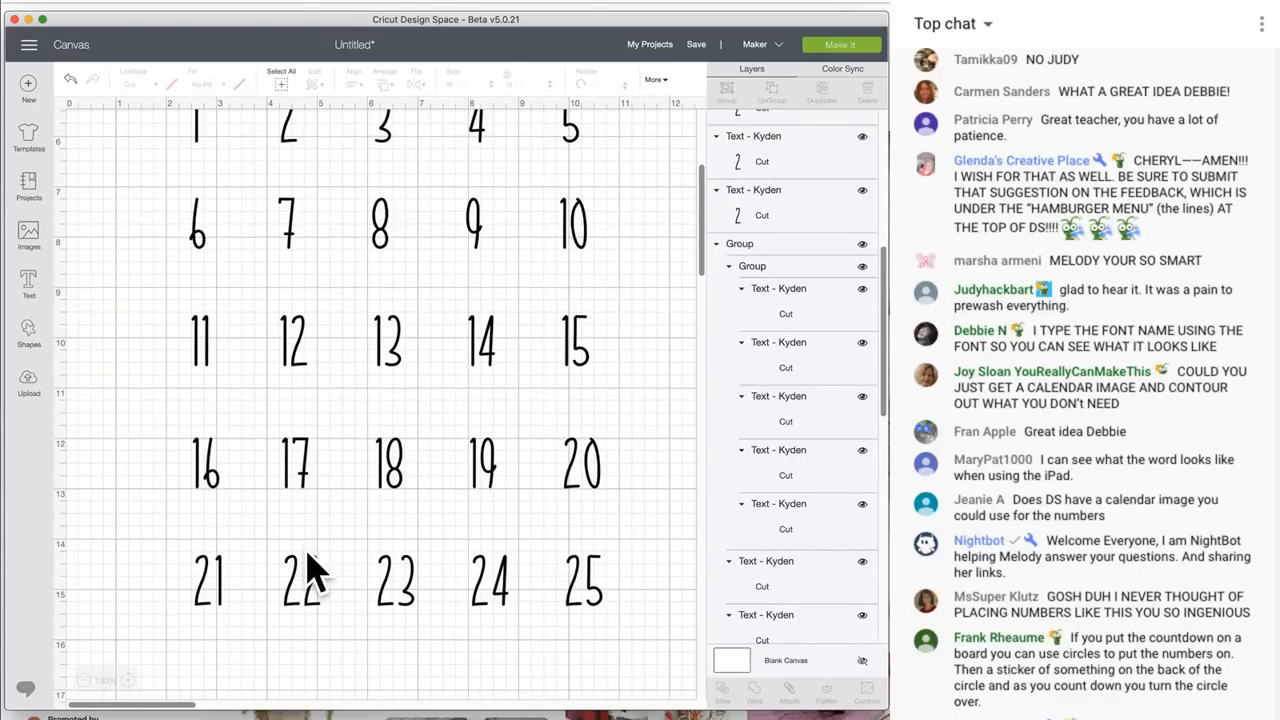
pyautogui.scroll(1, 310, 568)
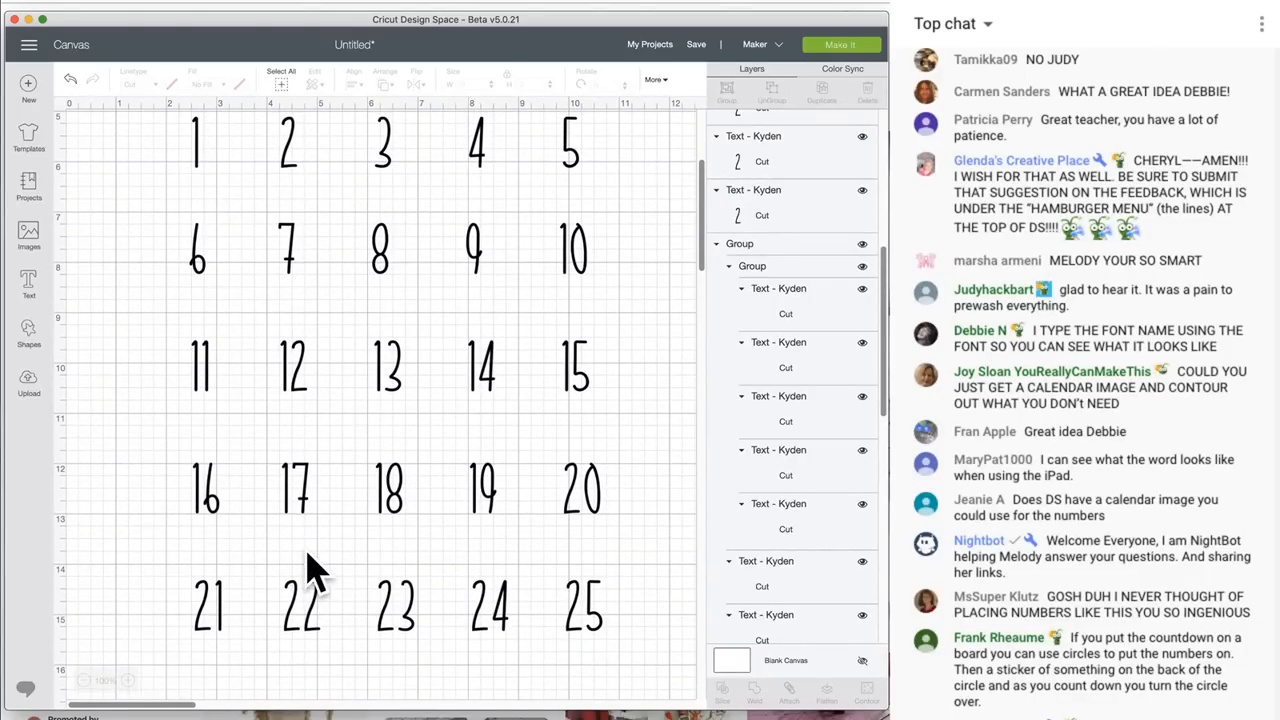
pyautogui.scroll(5, 310, 570)
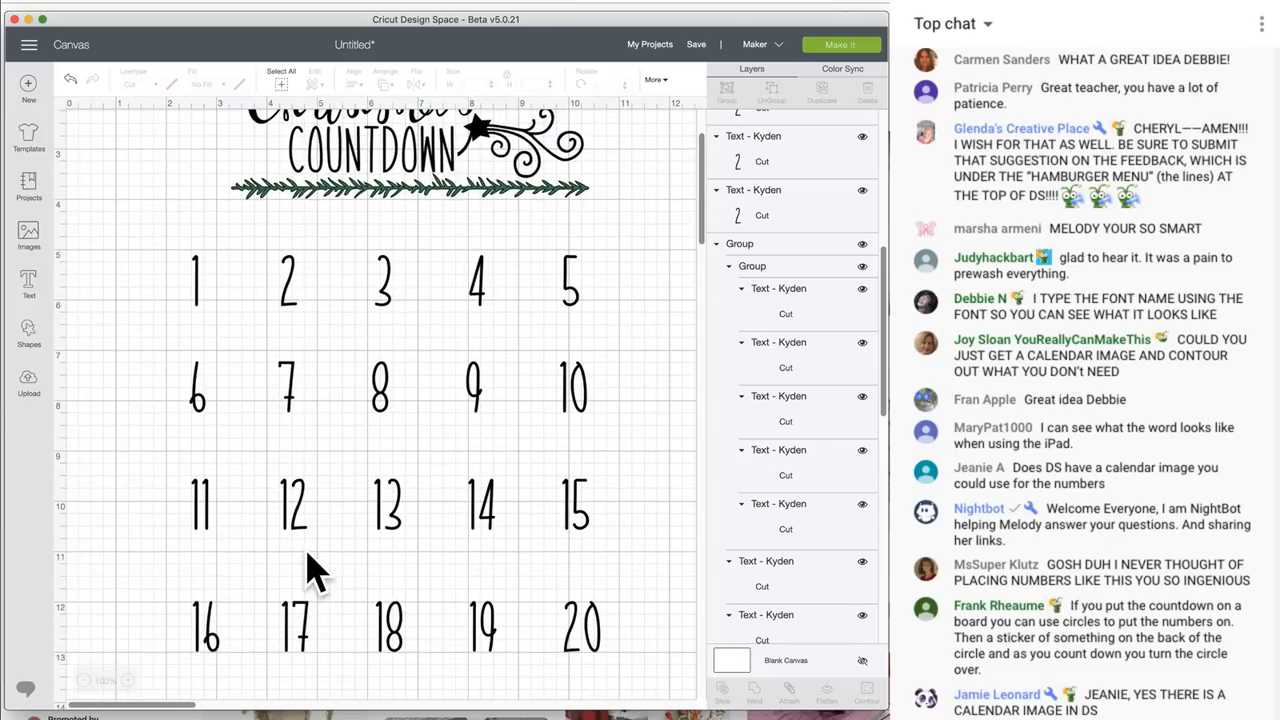
pyautogui.scroll(-1, 310, 568)
pyautogui.moveTo(139, 197); pyautogui.dragTo(663, 314)
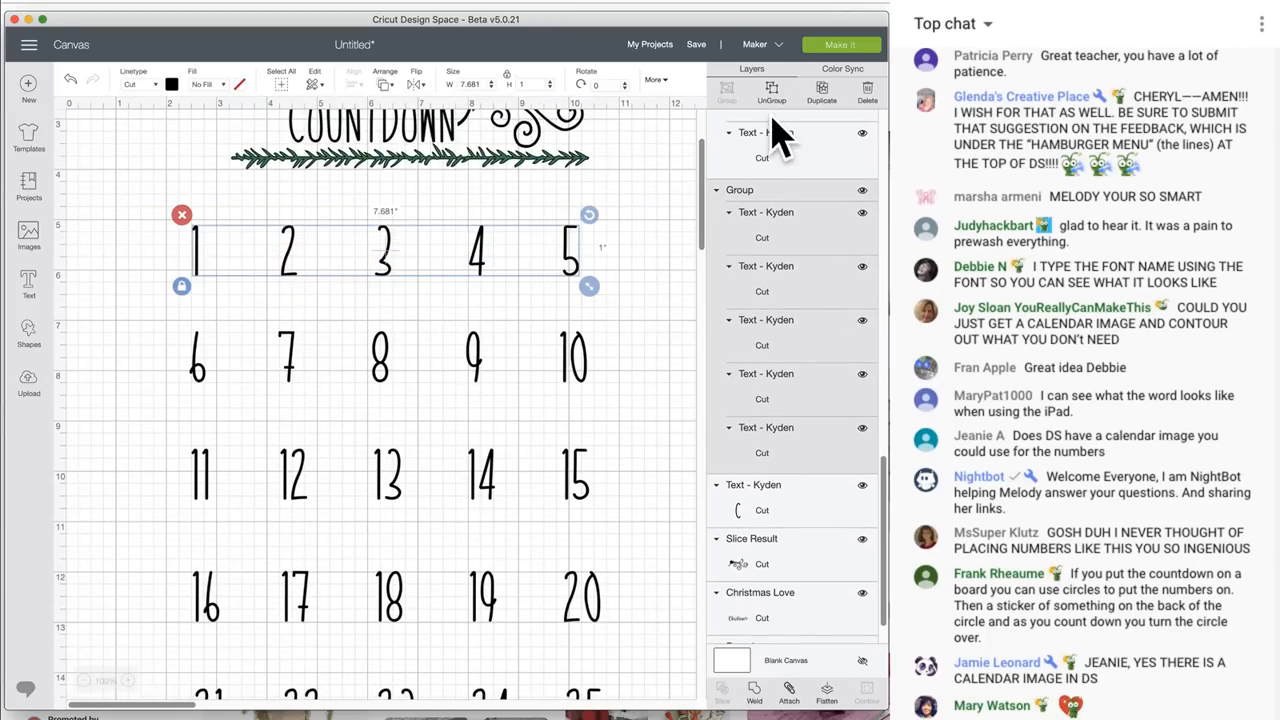
pyautogui.moveTo(153, 316); pyautogui.dragTo(660, 385)
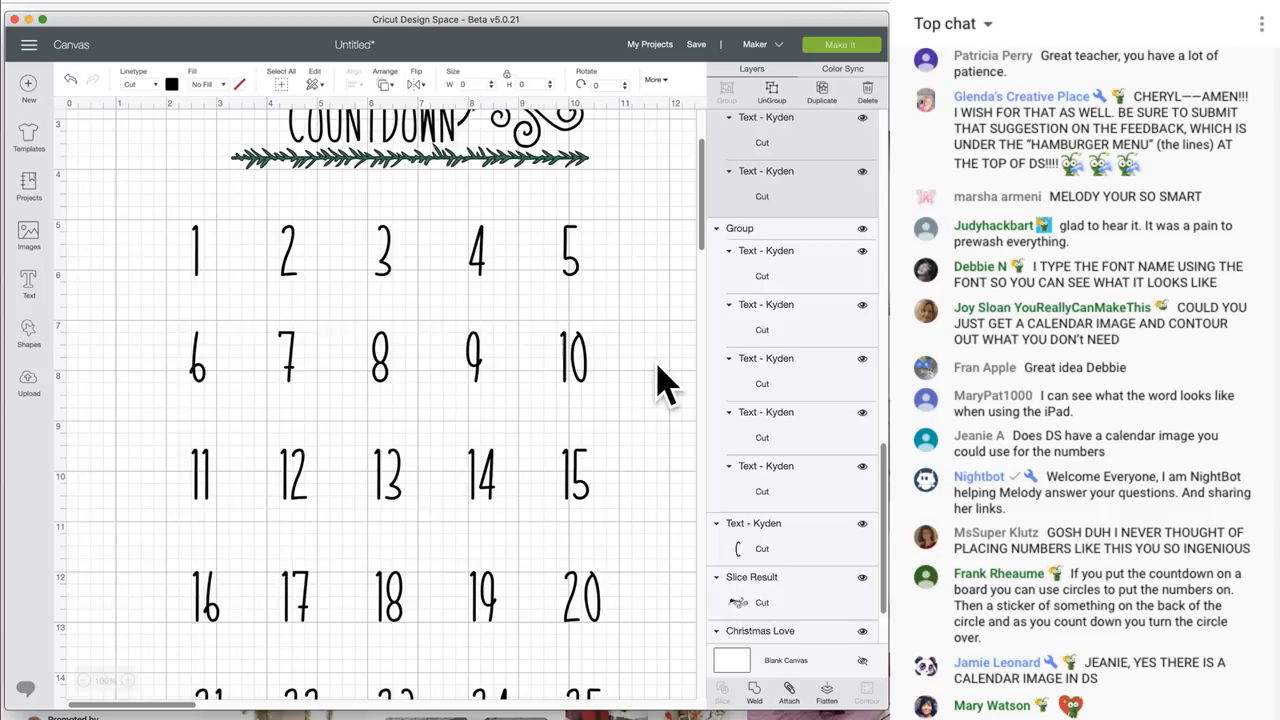
pyautogui.click(771, 92)
# Group the numbers 6 to 10 as one row and the numbers 11 to 15 as another
pyautogui.click(423, 351)
pyautogui.moveTo(142, 331); pyautogui.dragTo(643, 382)
pyautogui.click(731, 92)
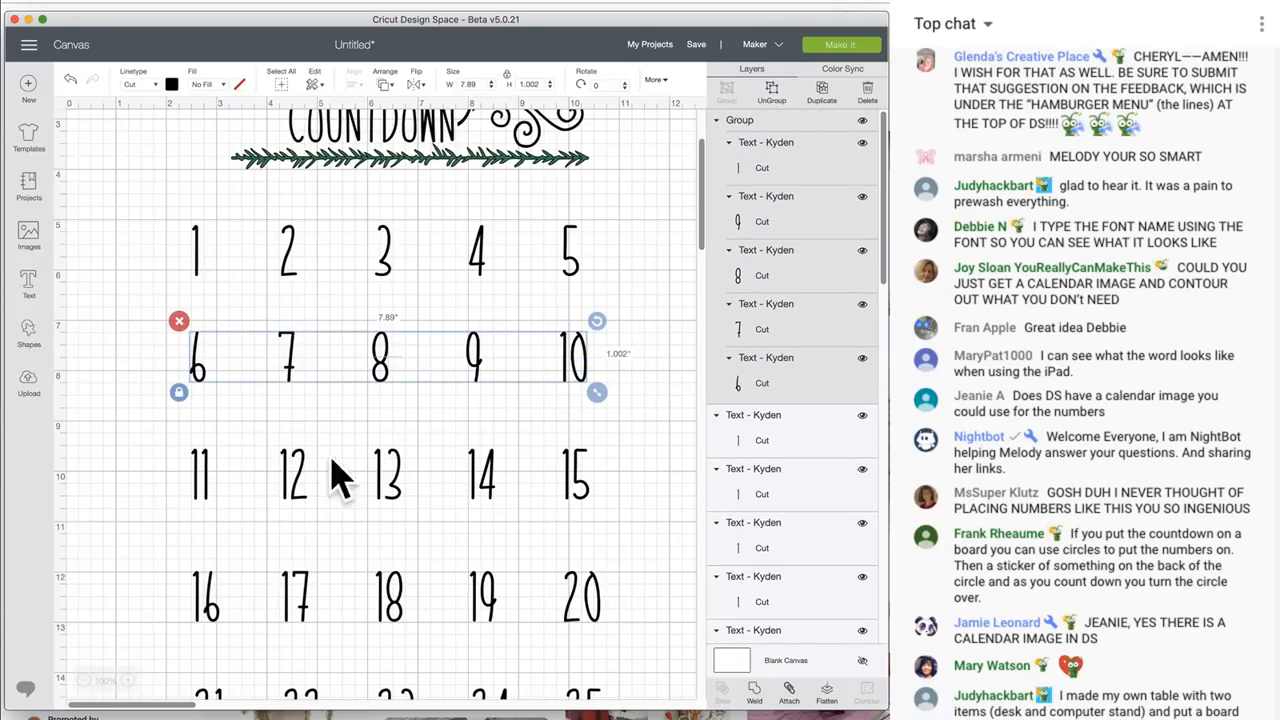
pyautogui.moveTo(149, 454); pyautogui.dragTo(615, 490)
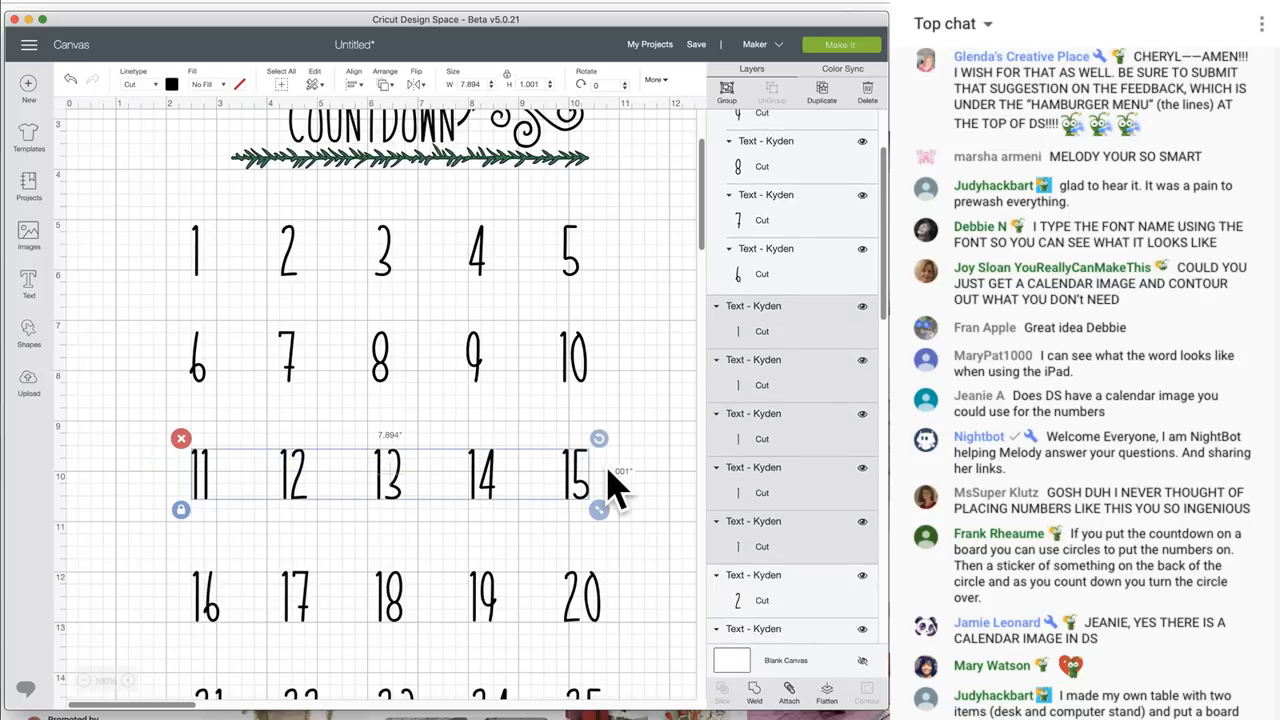
pyautogui.click(727, 92)
# Group the numbers 16 to 20 as one row and the numbers 21 to 25 as another
pyautogui.moveTo(148, 584); pyautogui.dragTo(636, 556)
pyautogui.click(740, 100)
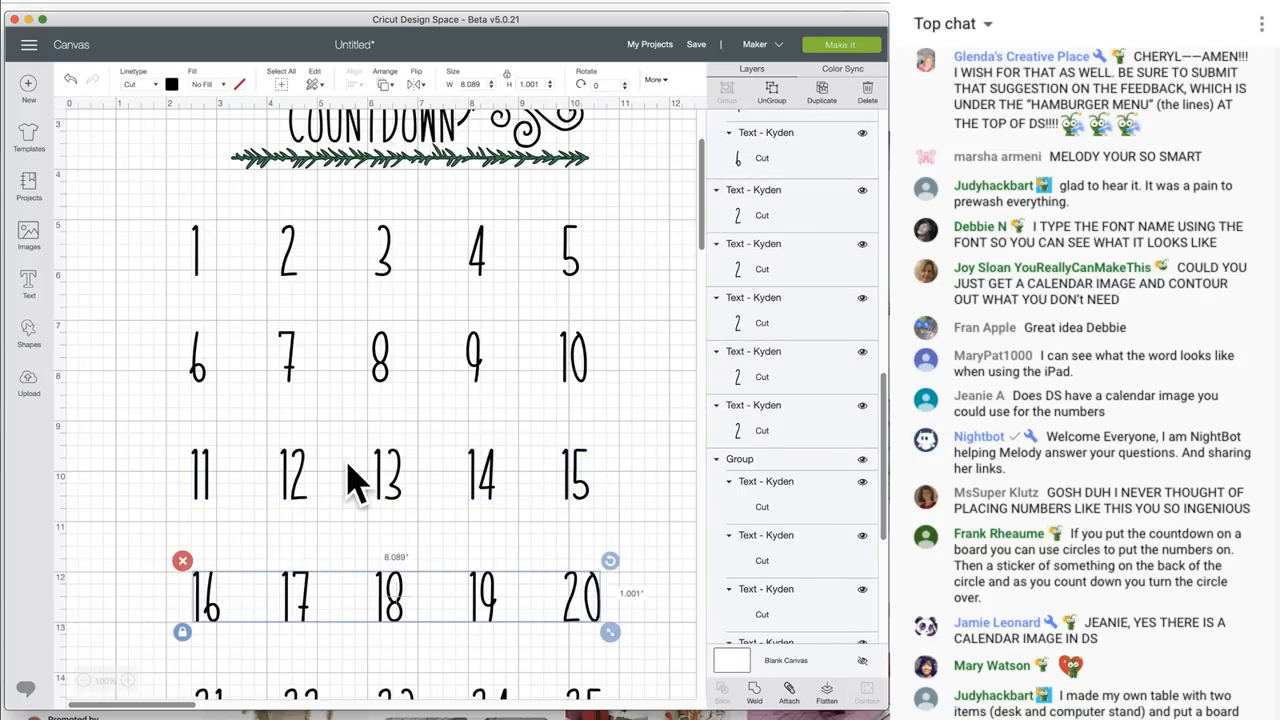
pyautogui.scroll(-5, 357, 486)
pyautogui.moveTo(158, 446); pyautogui.dragTo(651, 491)
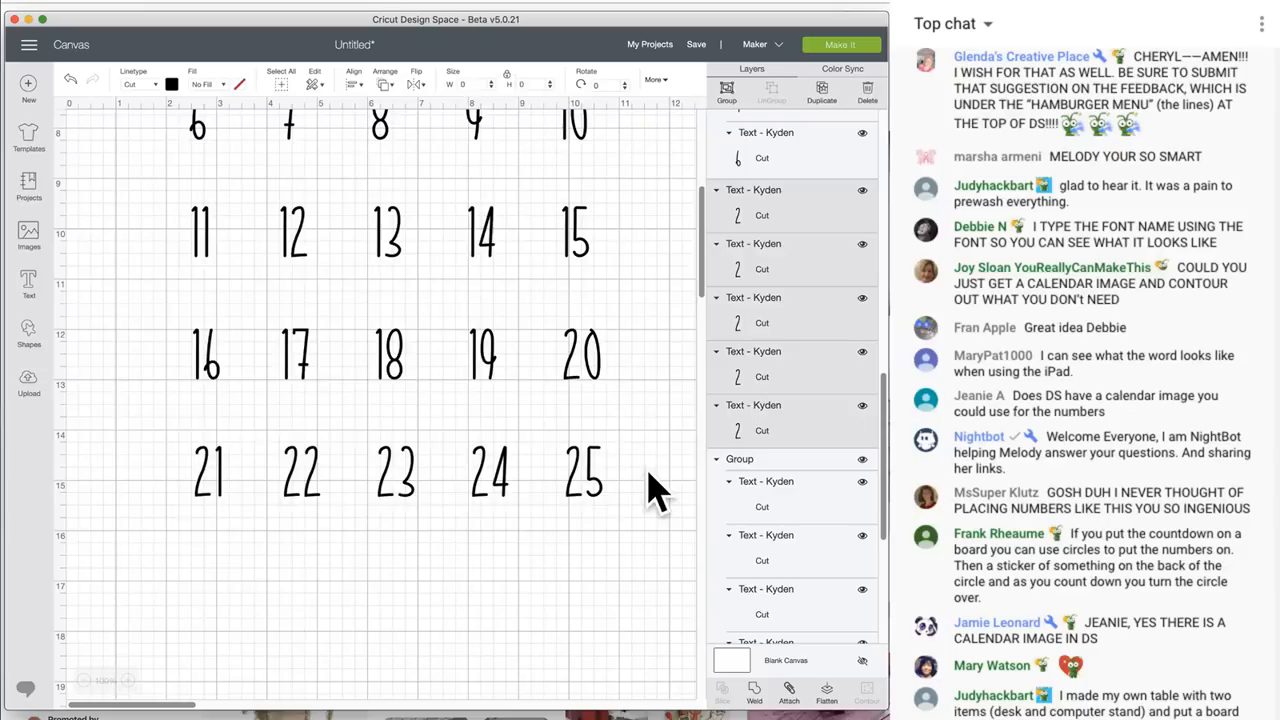
pyautogui.click(724, 92)
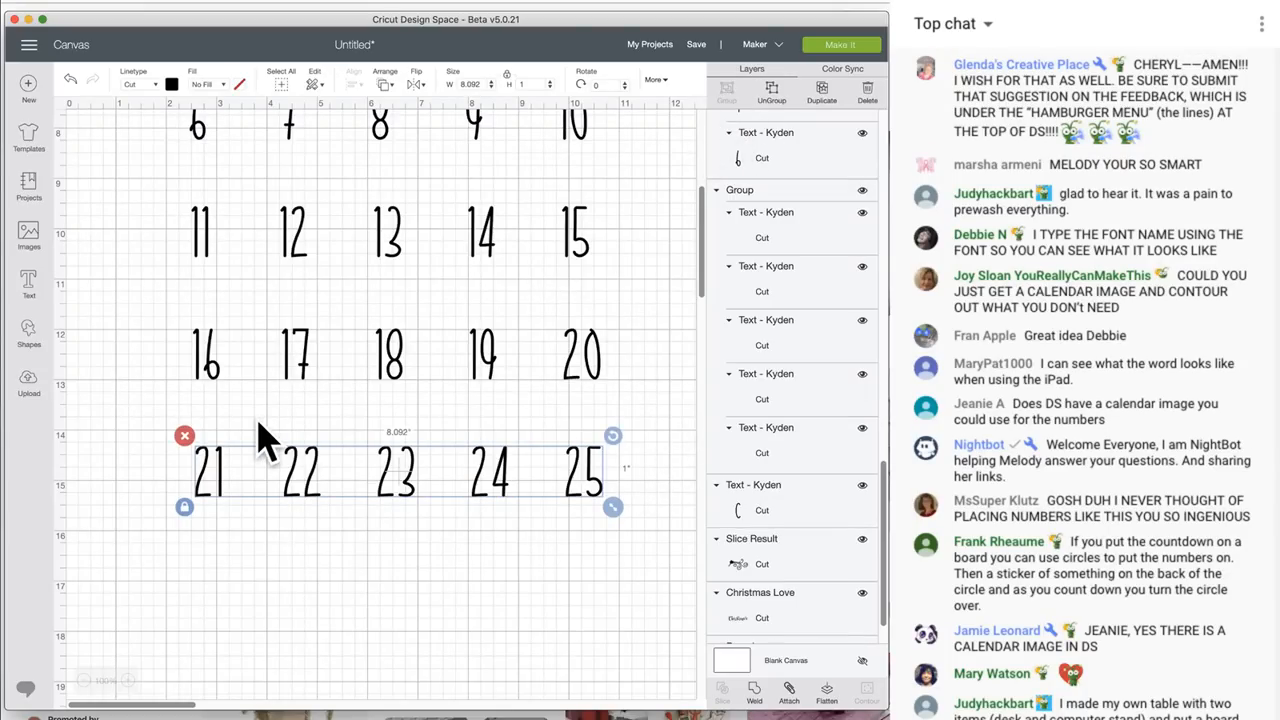
pyautogui.scroll(3, 258, 440)
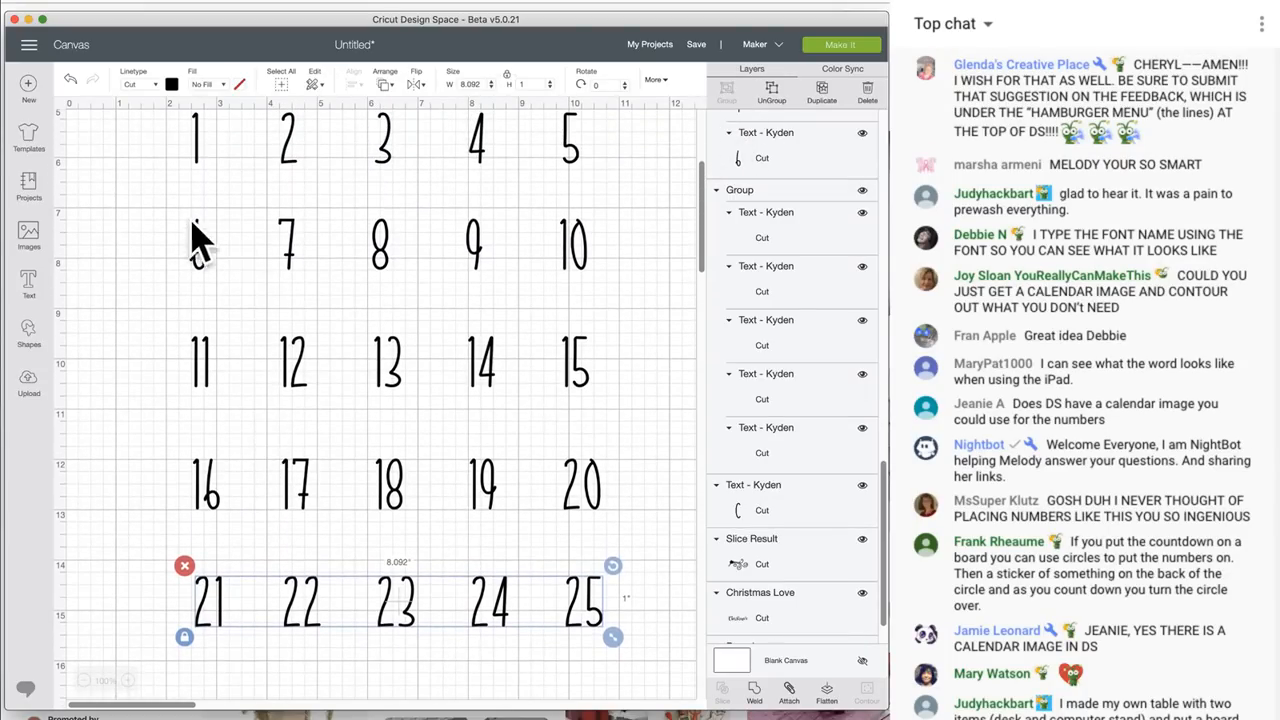
# Distribute the five number rows from 1–5 through 21–25 vertically
pyautogui.moveTo(142, 129); pyautogui.dragTo(605, 635)
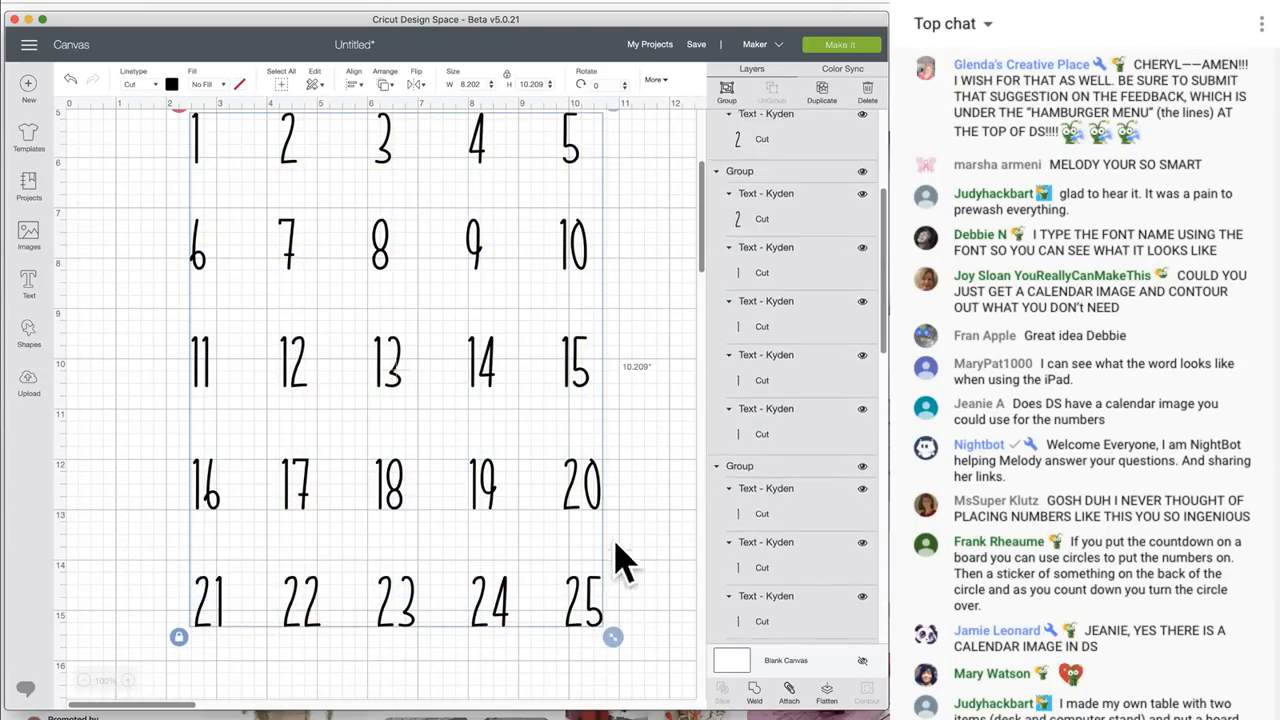
pyautogui.click(356, 86)
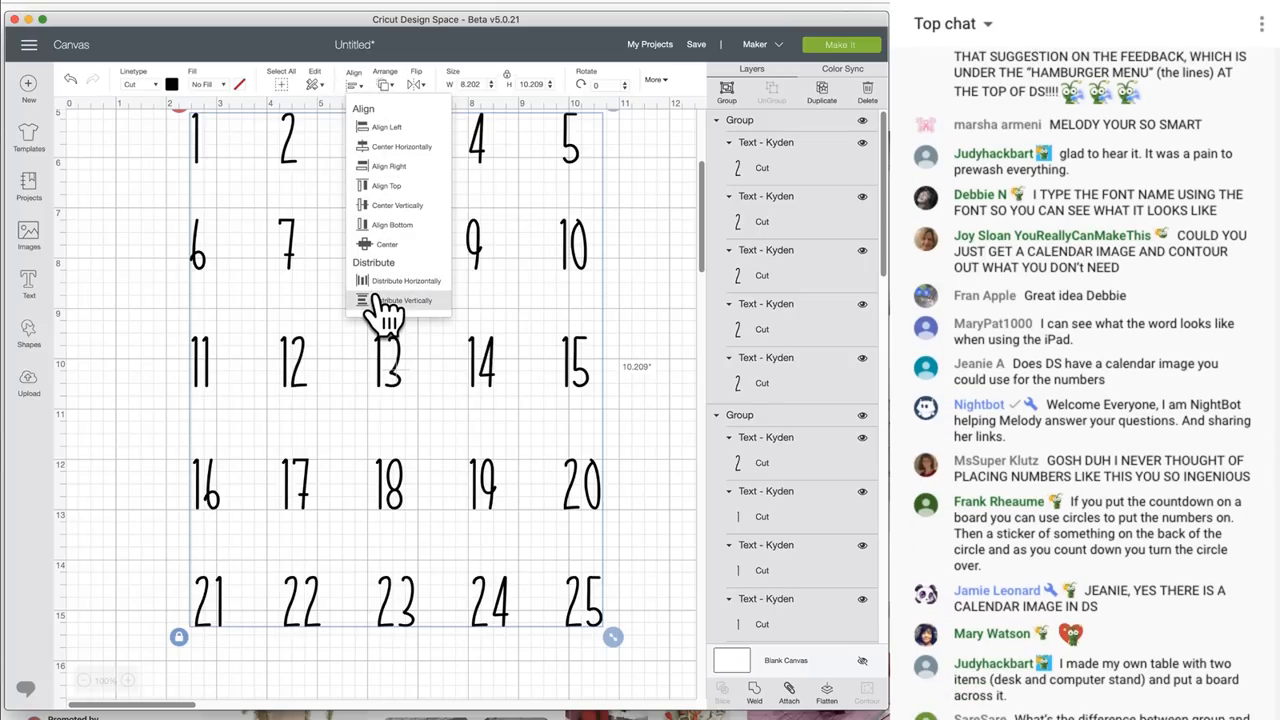
pyautogui.click(380, 300)
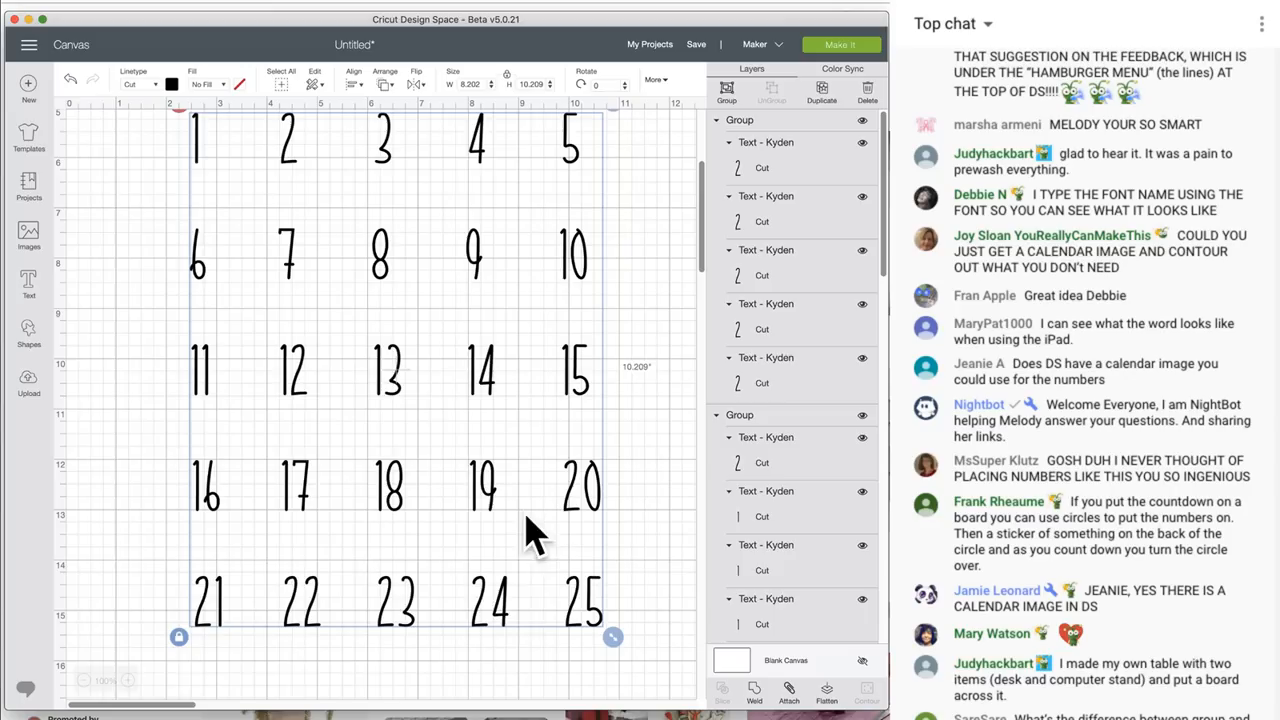
pyautogui.click(149, 482)
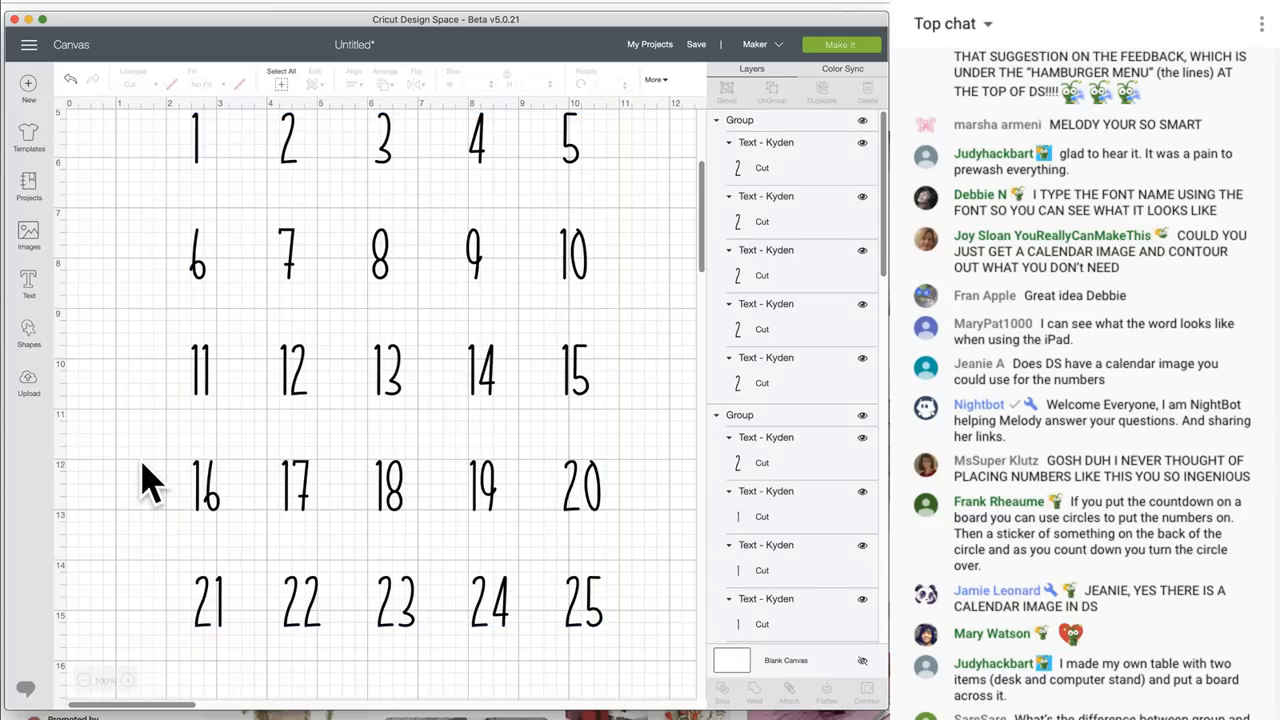
# Move the green branch down to just above the 1 to 5 row and enlarge it to about 8.7 inches wide
pyautogui.scroll(5, 148, 483)
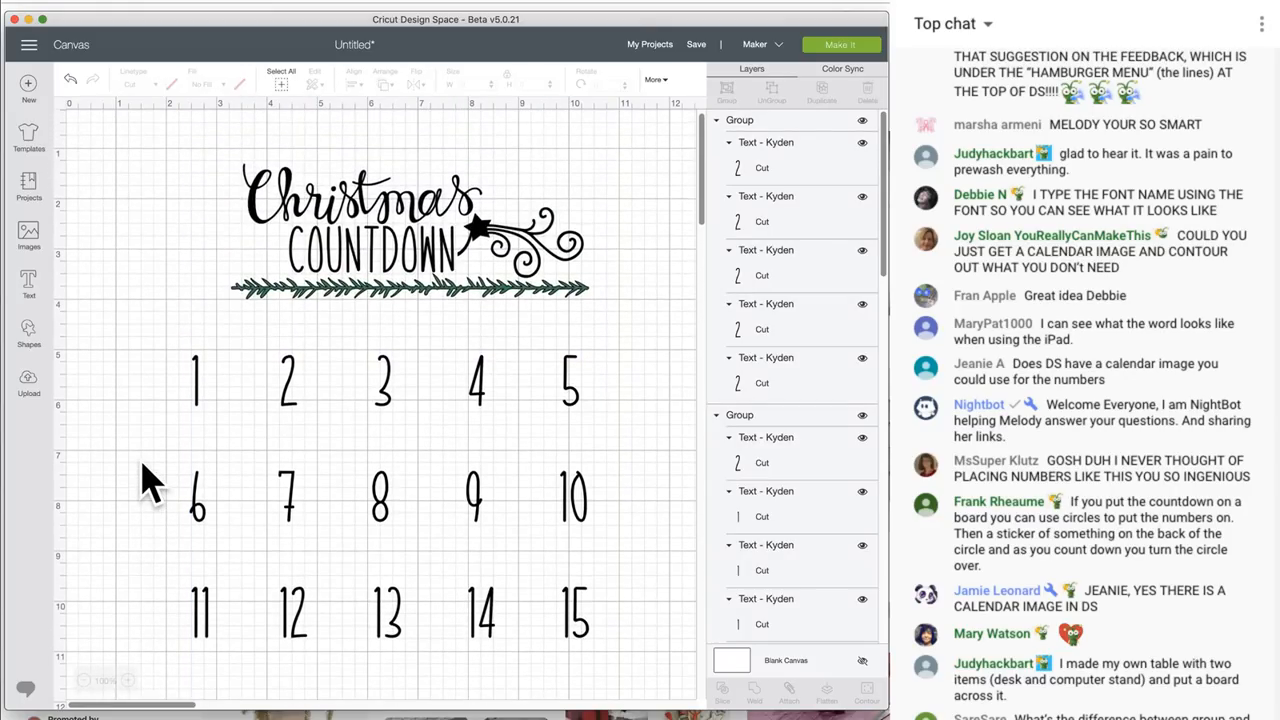
pyautogui.moveTo(375, 290); pyautogui.dragTo(334, 323)
pyautogui.moveTo(552, 334); pyautogui.dragTo(613, 350)
pyautogui.moveTo(523, 312); pyautogui.dragTo(506, 313)
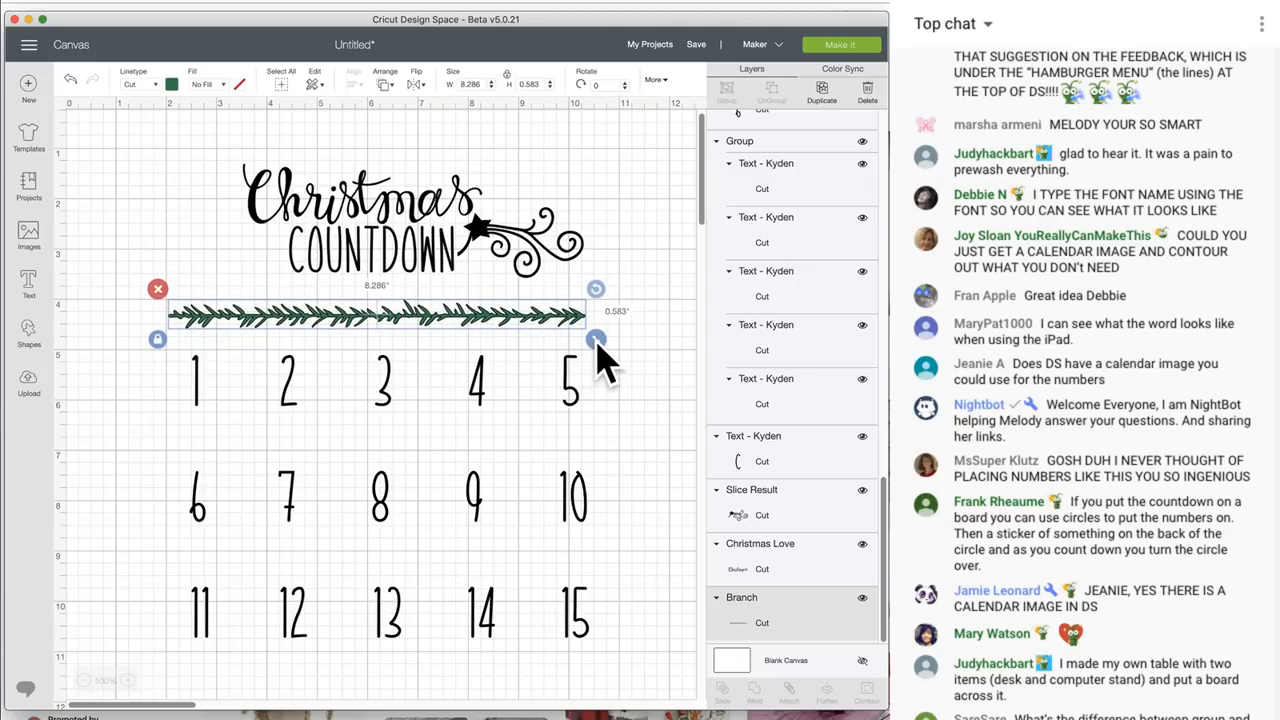
pyautogui.moveTo(597, 343); pyautogui.dragTo(617, 349)
pyautogui.moveTo(503, 331); pyautogui.dragTo(493, 318)
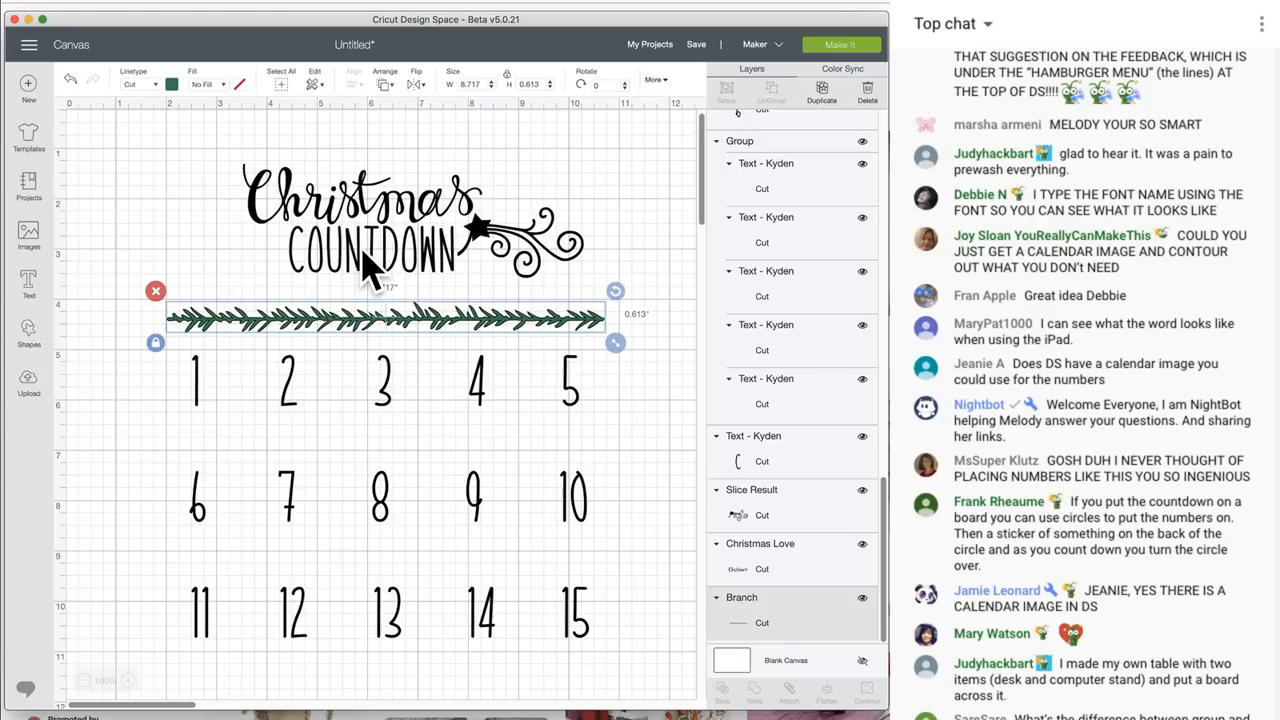
# Lower the word COUNTDOWN onto the branch, enlarge it to about 4.1 inches wide, and shift Christmas to its upper left
pyautogui.moveTo(366, 262); pyautogui.dragTo(376, 284)
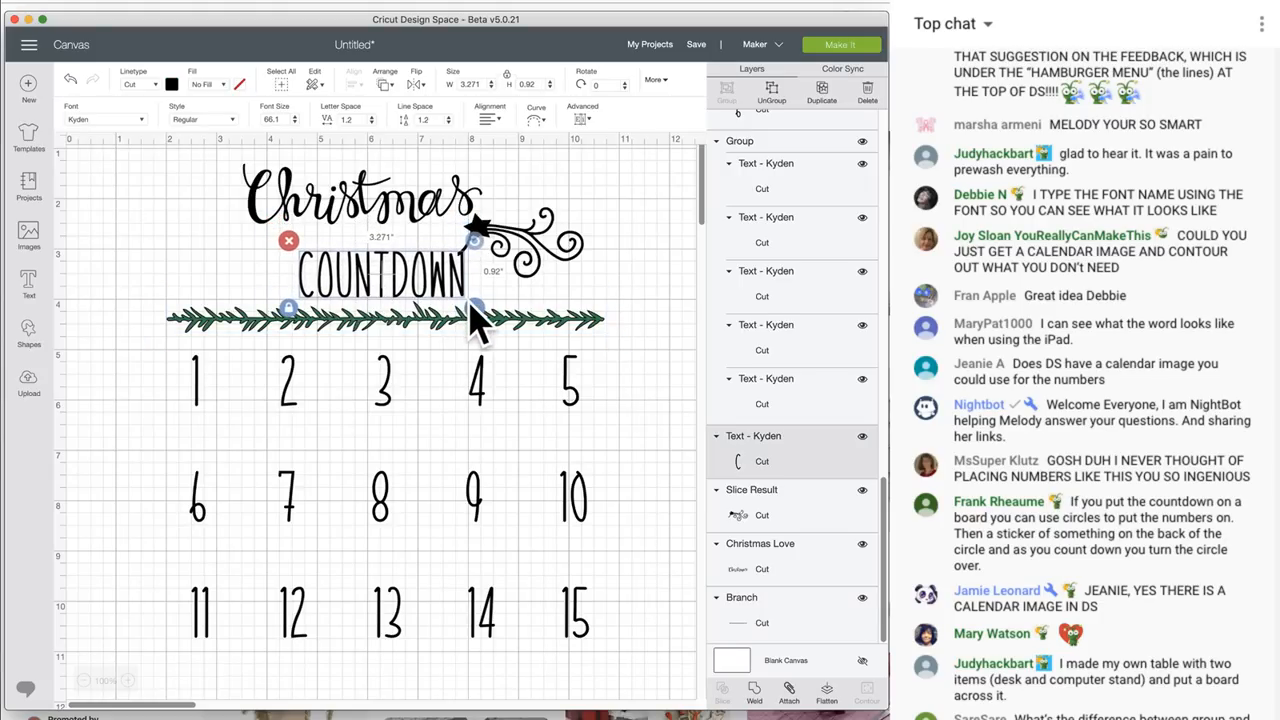
pyautogui.moveTo(471, 306); pyautogui.dragTo(516, 321)
pyautogui.moveTo(378, 212); pyautogui.dragTo(327, 229)
# Move the star swirl slightly right, beside Christmas, and nudge COUNTDOWN a little left beneath it
pyautogui.click(508, 226)
pyautogui.moveTo(508, 226)
pyautogui.mouseDown()
pyautogui.moveTo(493, 228)
pyautogui.moveTo(518, 225)
pyautogui.mouseUp()
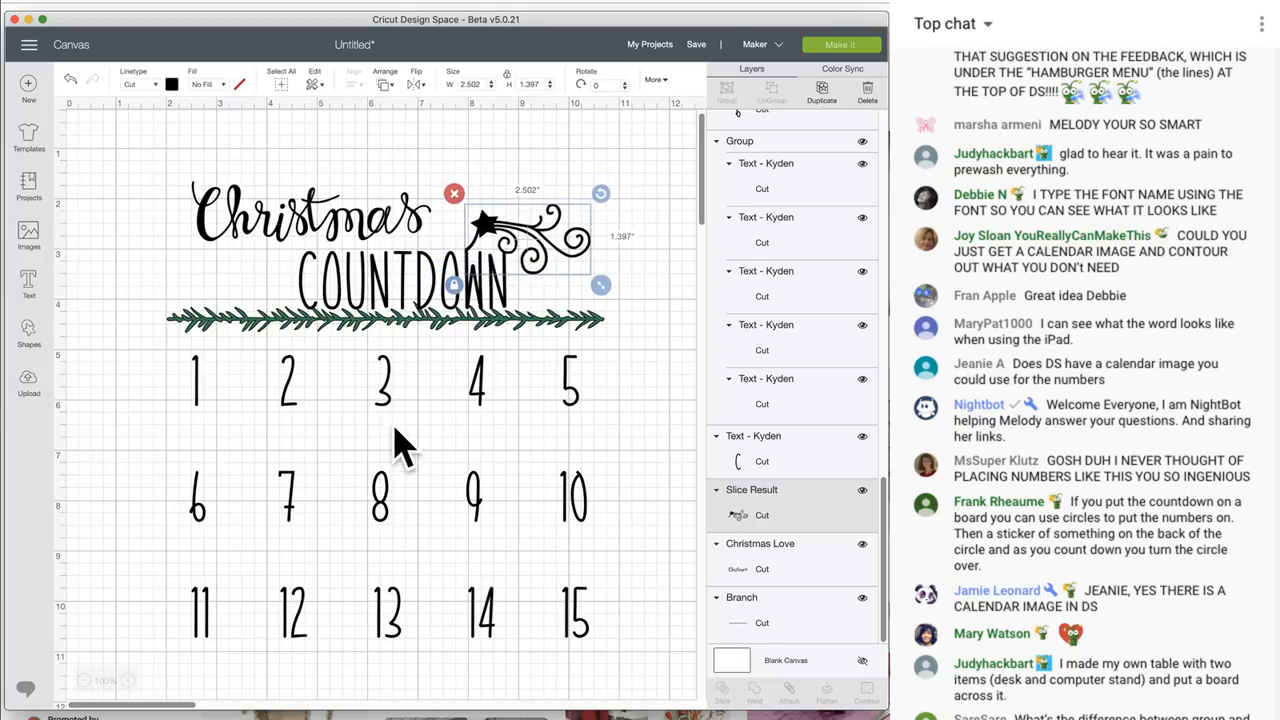
pyautogui.click(340, 282)
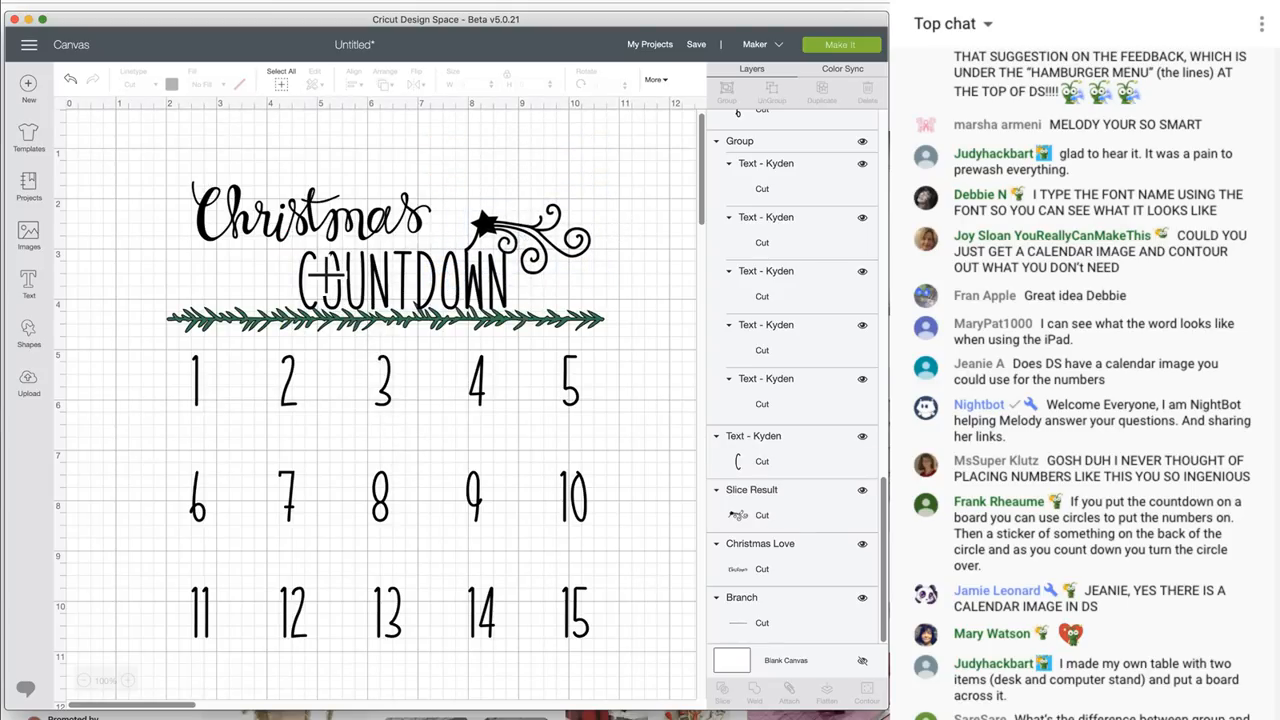
pyautogui.moveTo(340, 284); pyautogui.dragTo(332, 283)
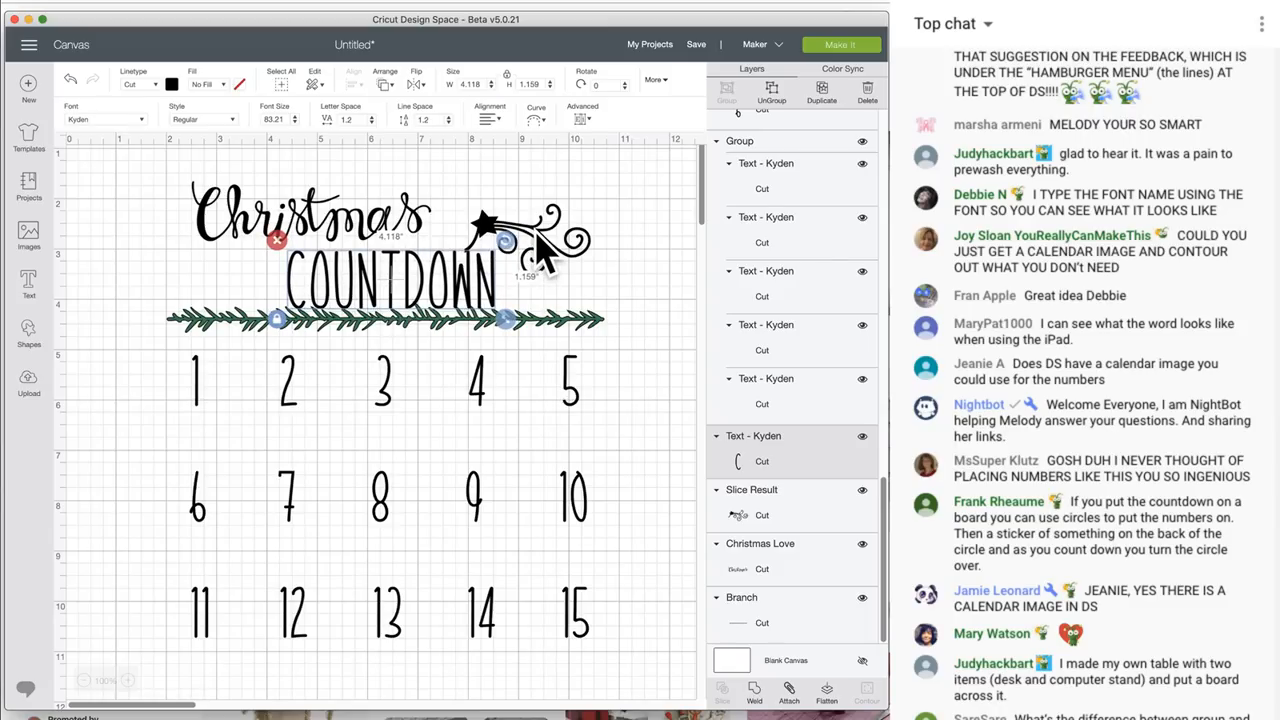
pyautogui.moveTo(540, 248)
pyautogui.mouseDown()
pyautogui.moveTo(575, 255)
pyautogui.moveTo(513, 217)
pyautogui.moveTo(509, 237)
pyautogui.moveTo(529, 226)
pyautogui.moveTo(547, 248)
pyautogui.moveTo(554, 236)
pyautogui.mouseUp()
pyautogui.click(629, 271)
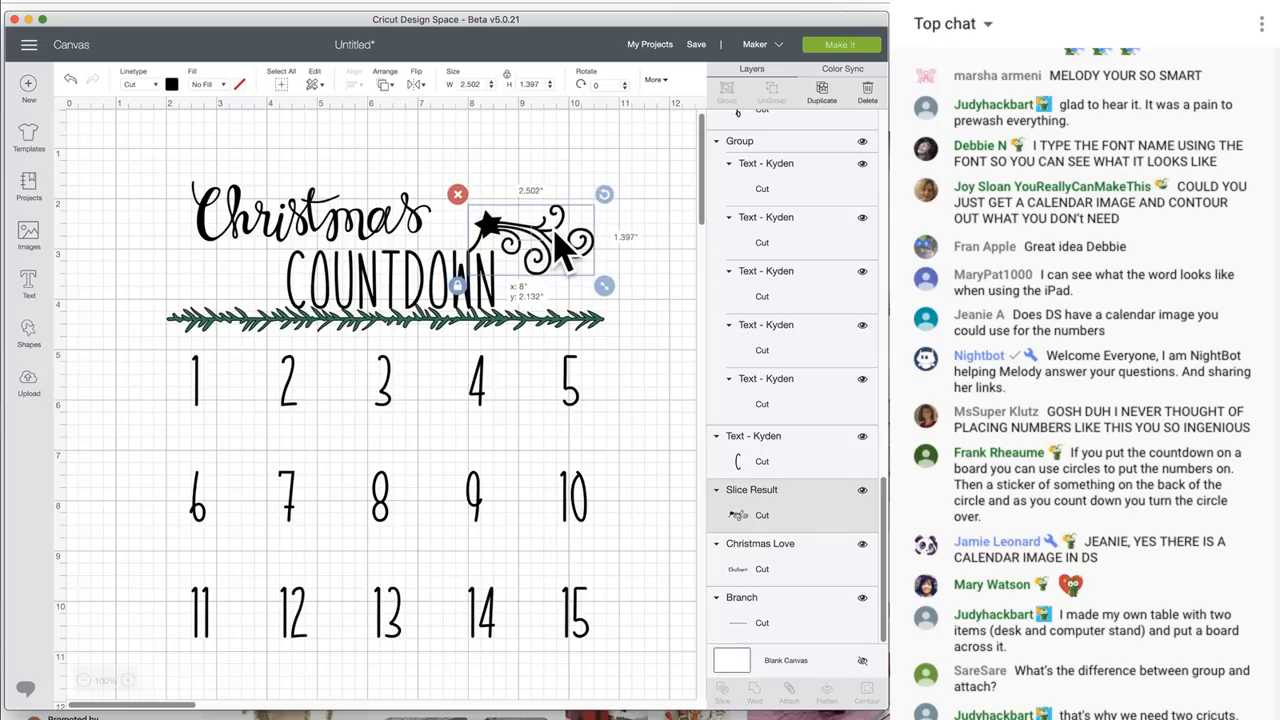
pyautogui.click(652, 345)
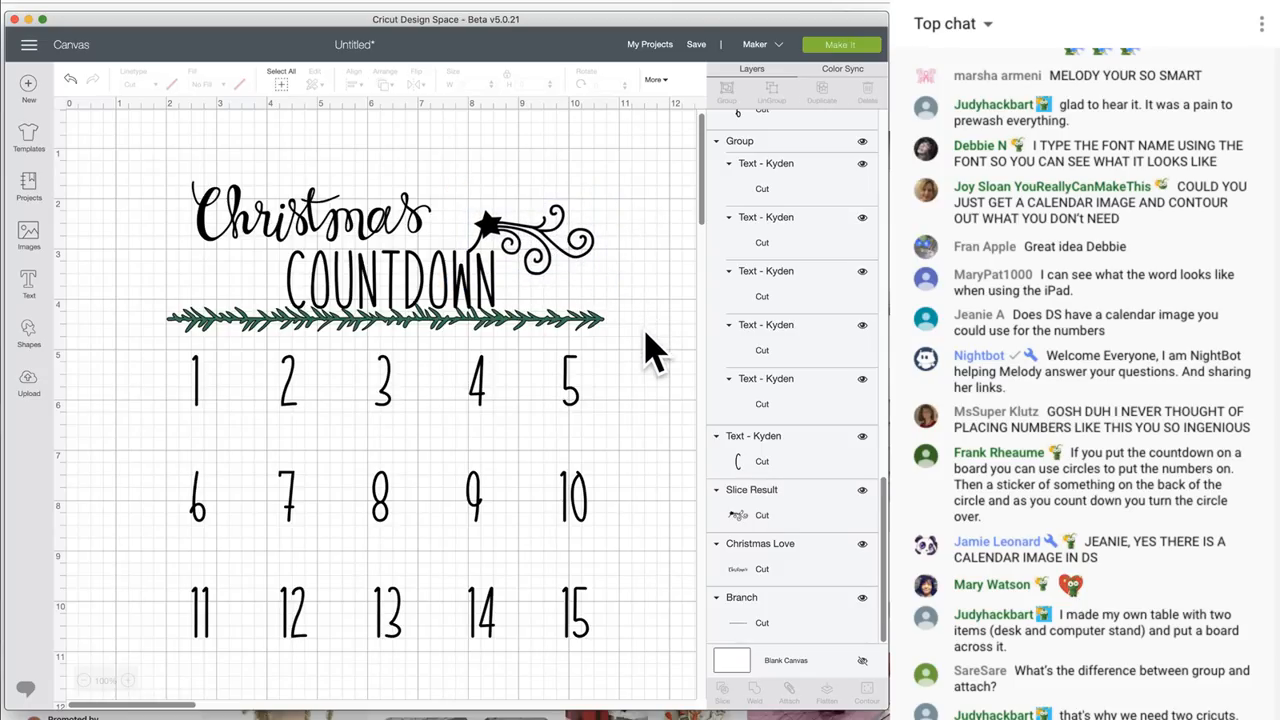
pyautogui.click(548, 228)
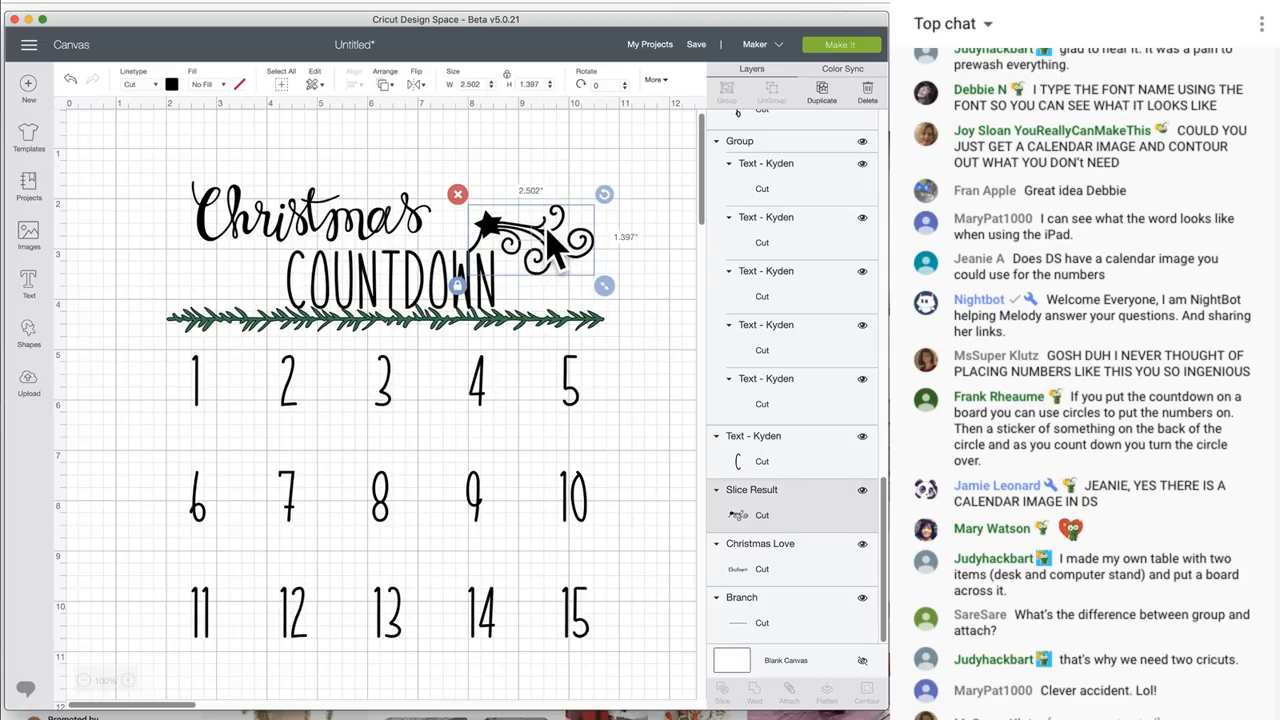
# Search the image library for "calender" and look through the calendar images
pyautogui.click(30, 238)
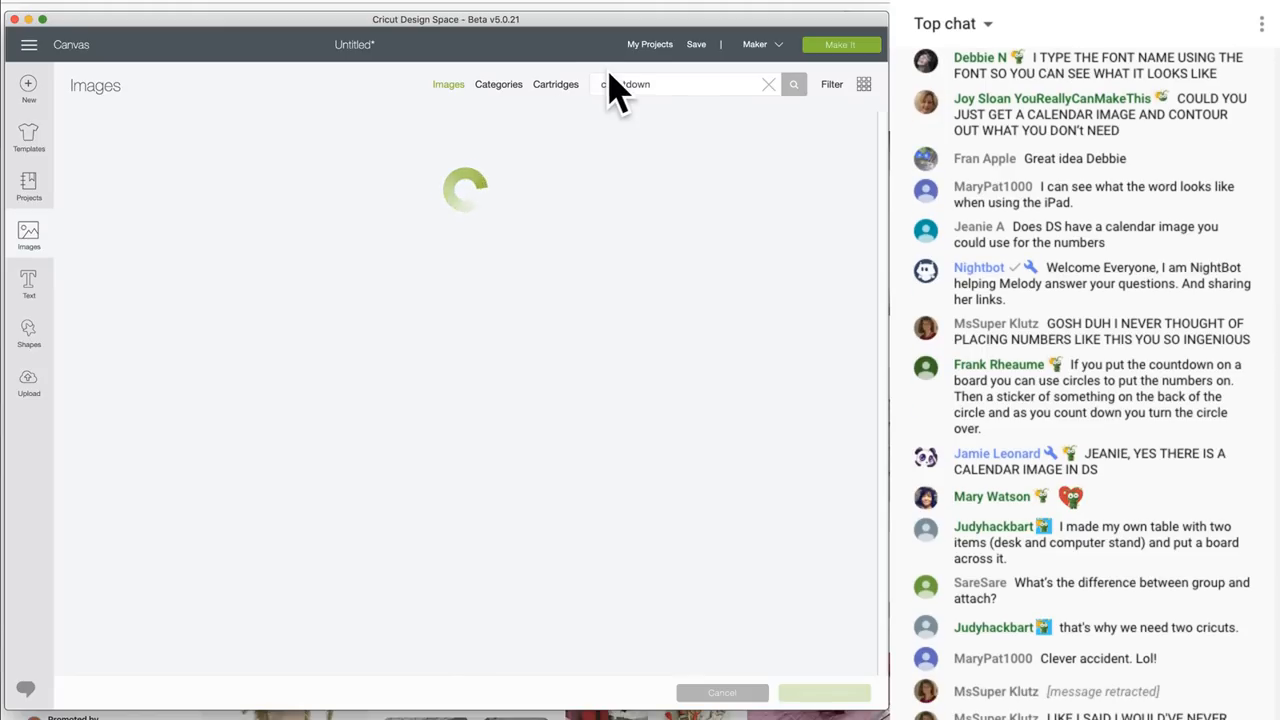
pyautogui.moveTo(688, 85); pyautogui.dragTo(547, 82)
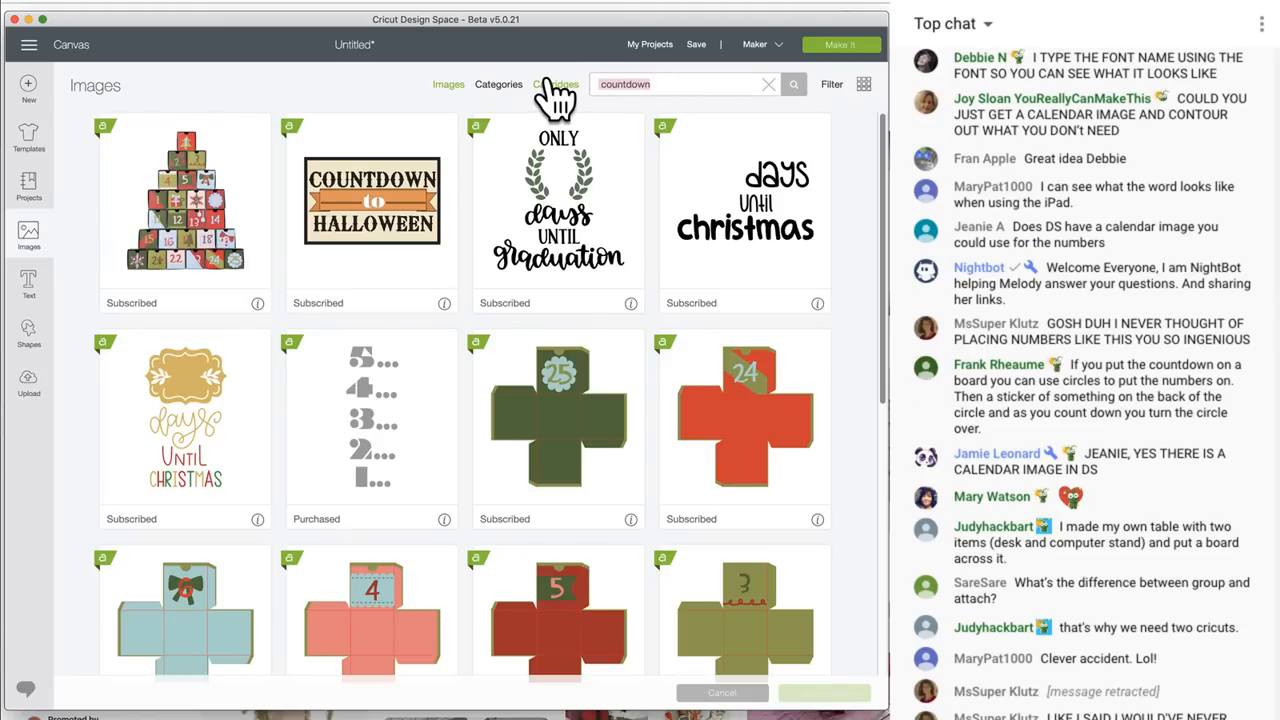
pyautogui.write('calender')
pyautogui.press('Return')
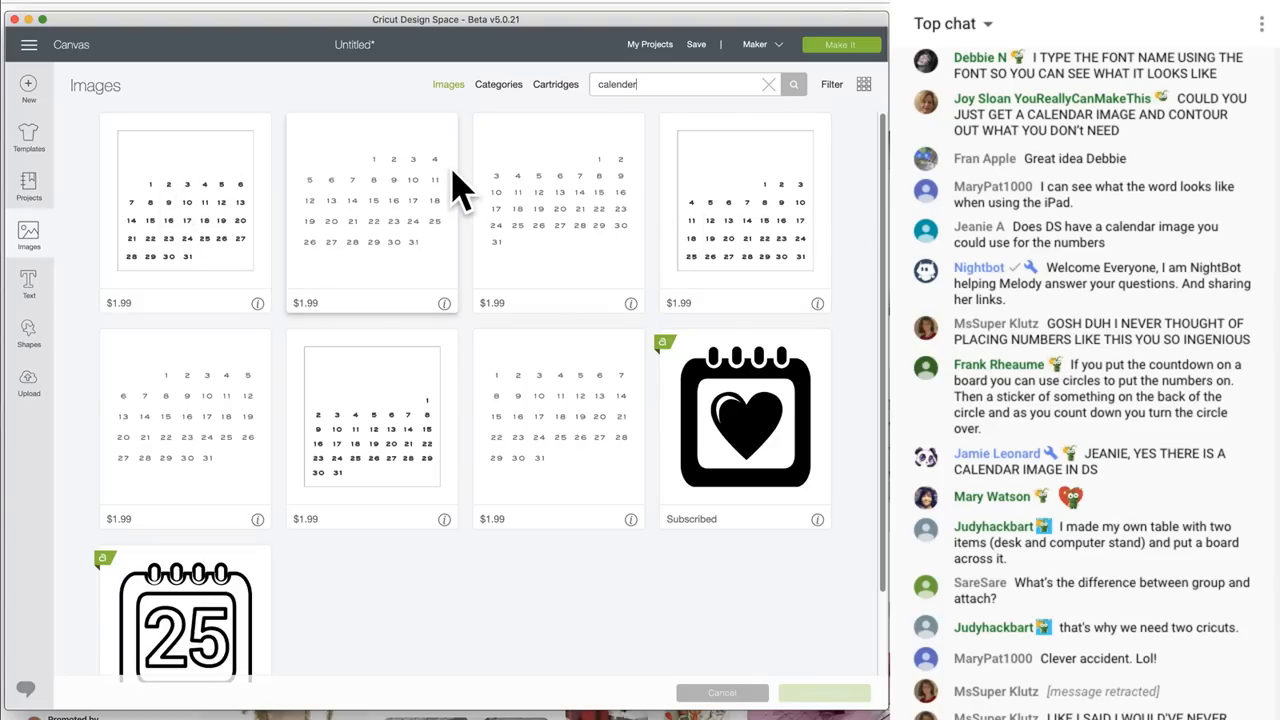
pyautogui.scroll(-3, 425, 458)
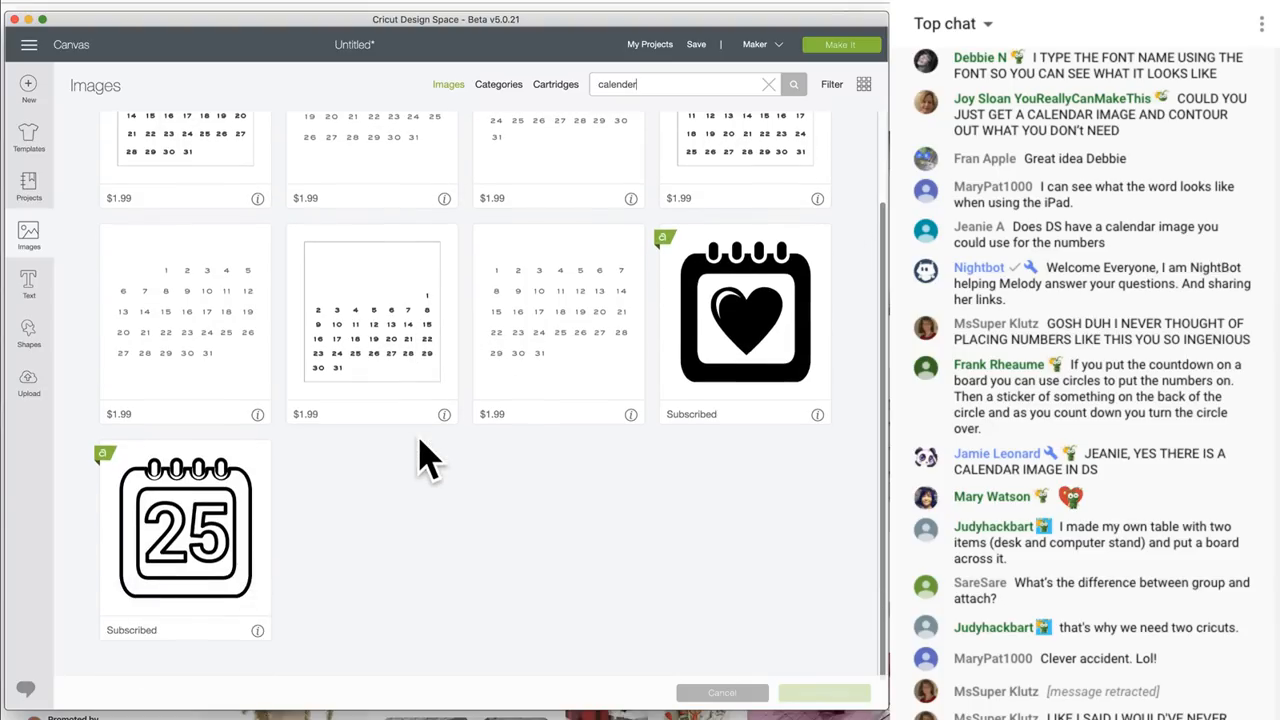
pyautogui.scroll(3, 425, 458)
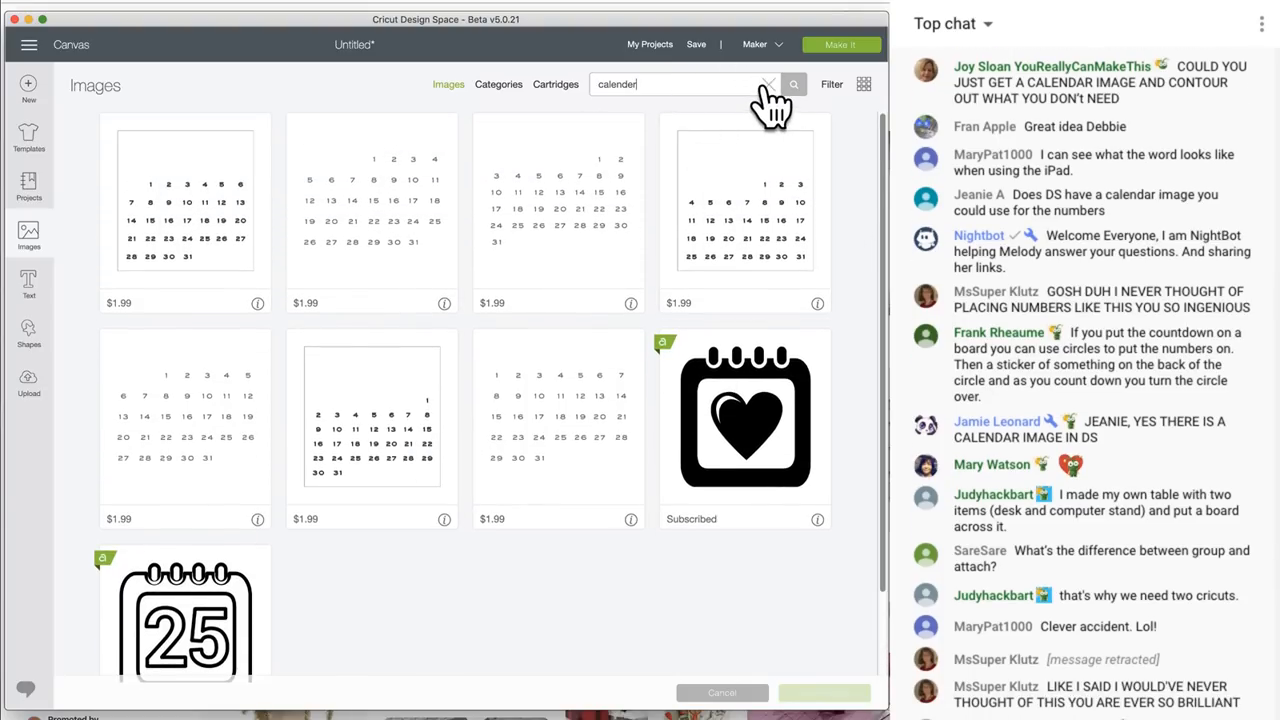
# Replace the image library search with "holly"
pyautogui.click(770, 84)
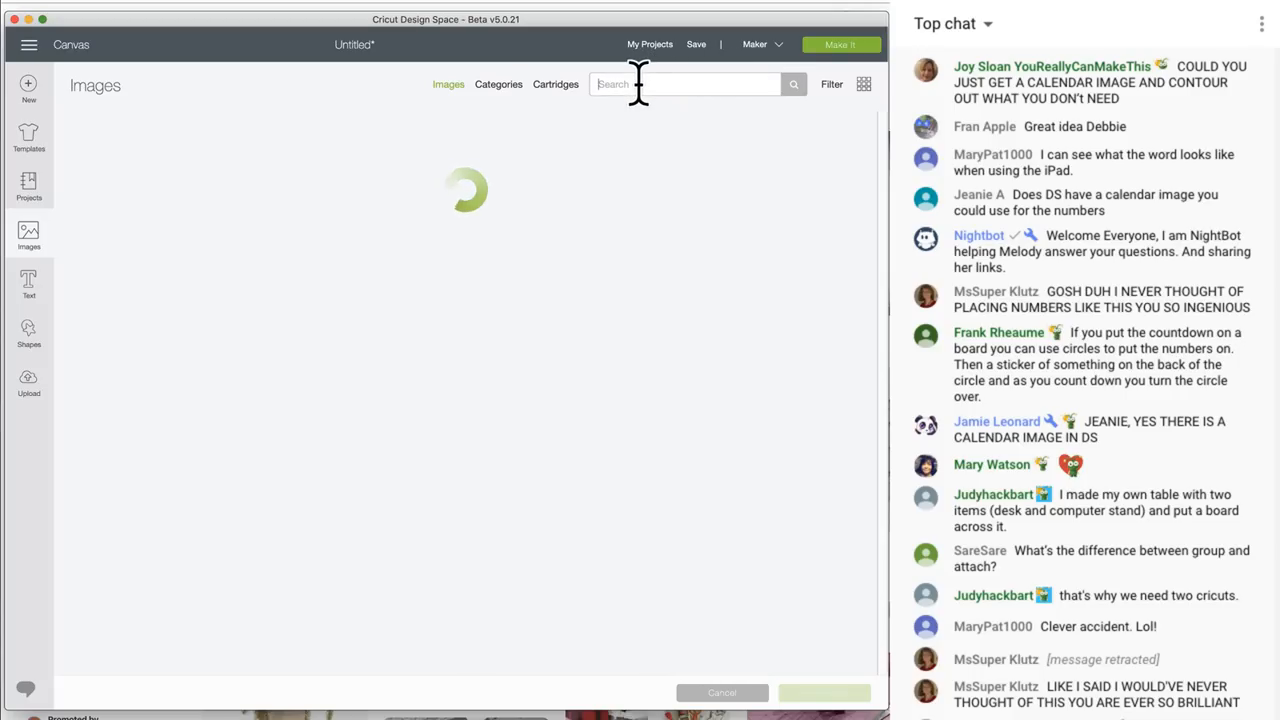
pyautogui.write('ho')
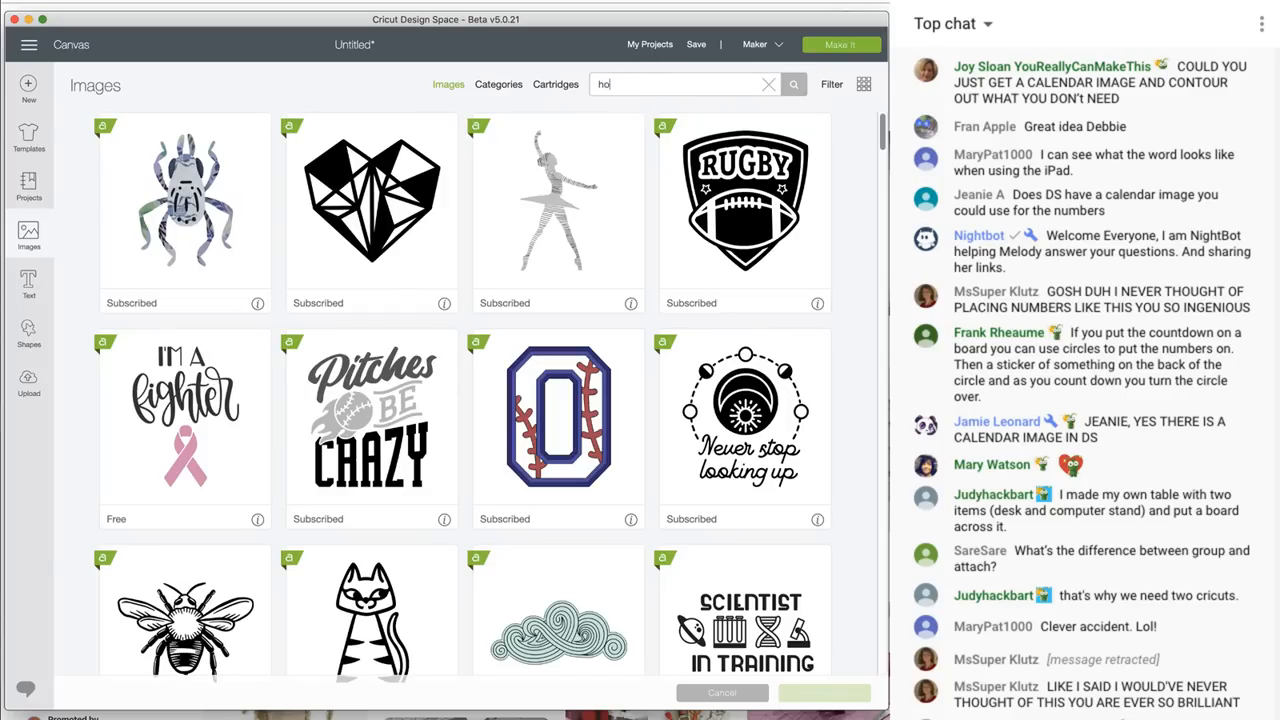
pyautogui.write('lly')
pyautogui.press('Return')
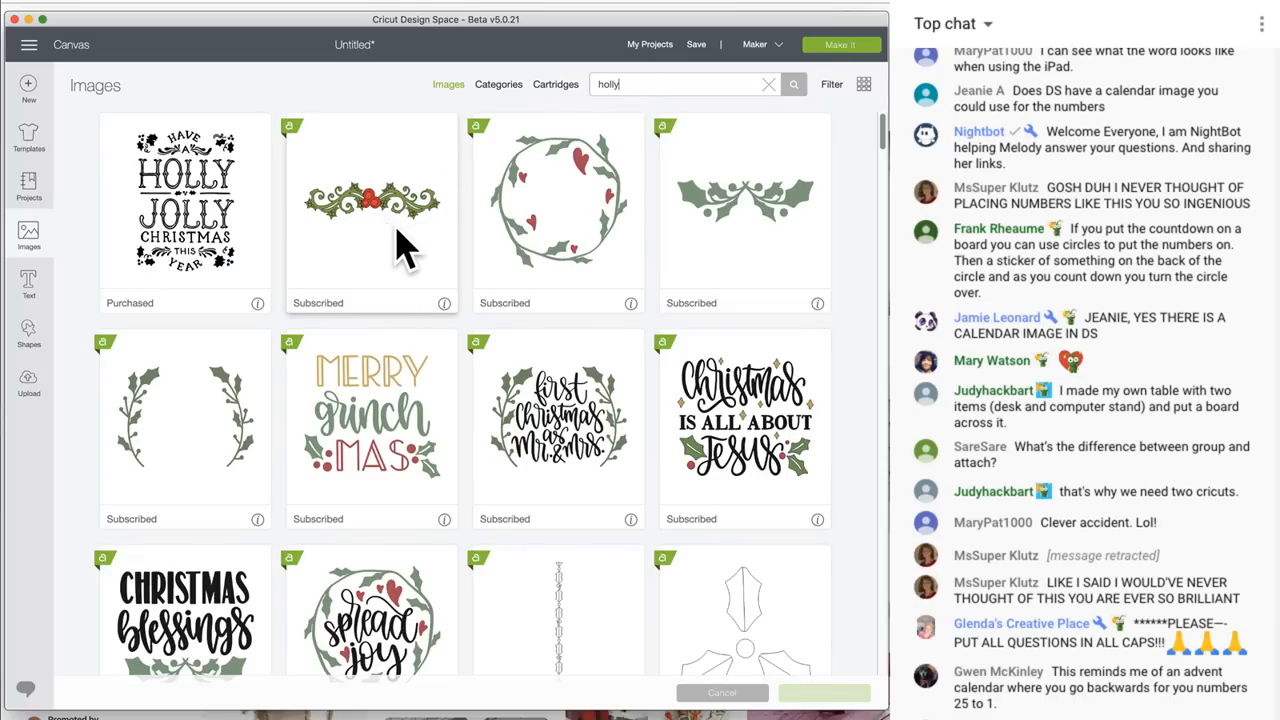
# Browse the holly images and select the one with two dark green leaves and three red berries
pyautogui.scroll(-5, 392, 243)
pyautogui.scroll(-10, 392, 243)
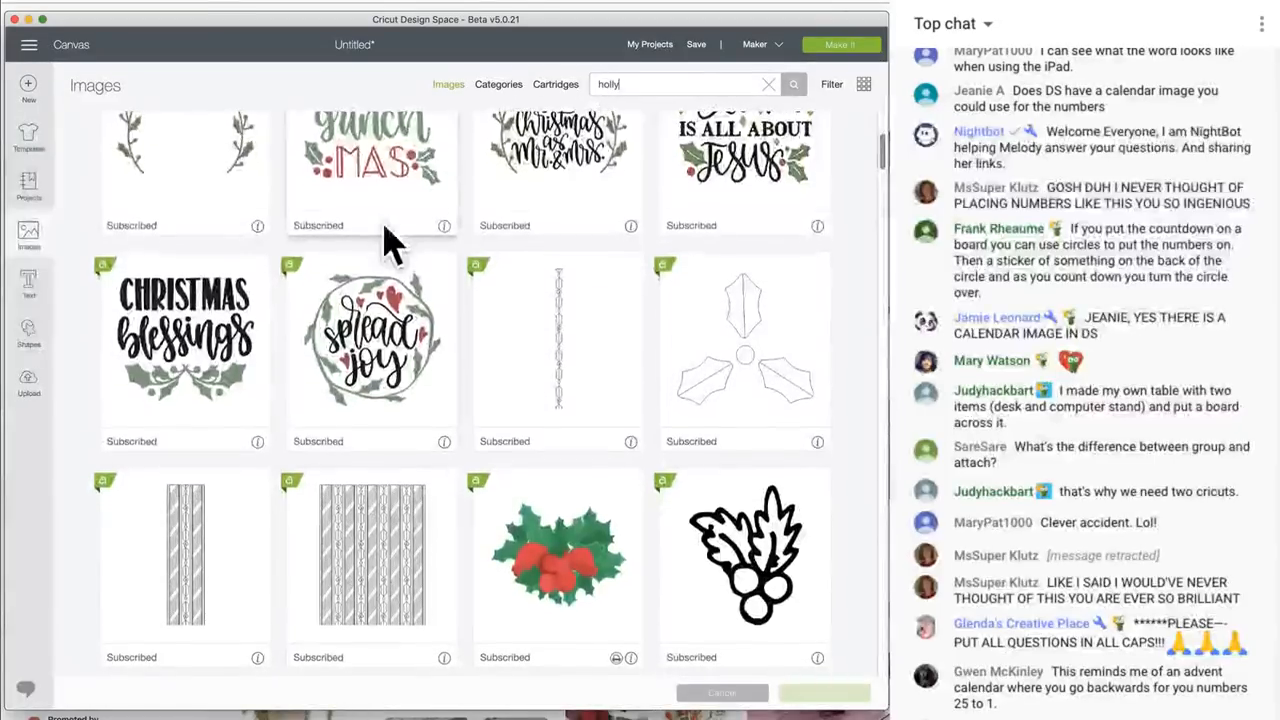
pyautogui.scroll(-6, 392, 243)
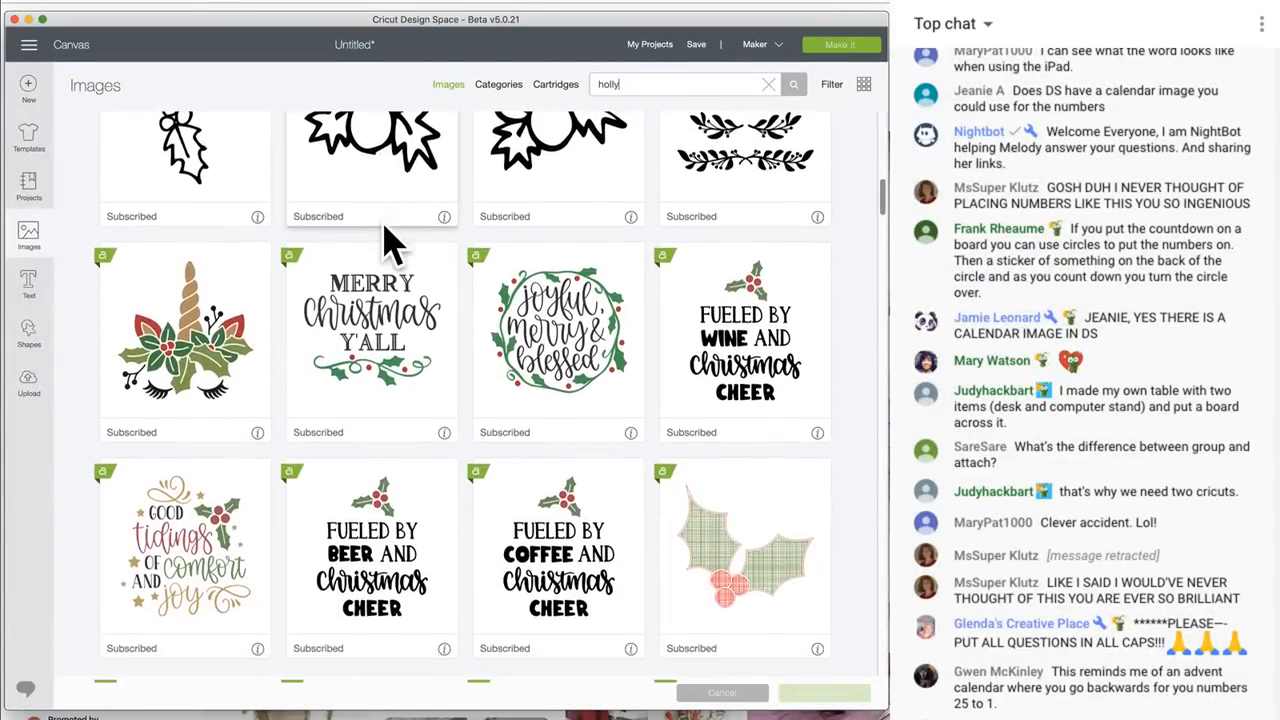
pyautogui.scroll(-2, 392, 243)
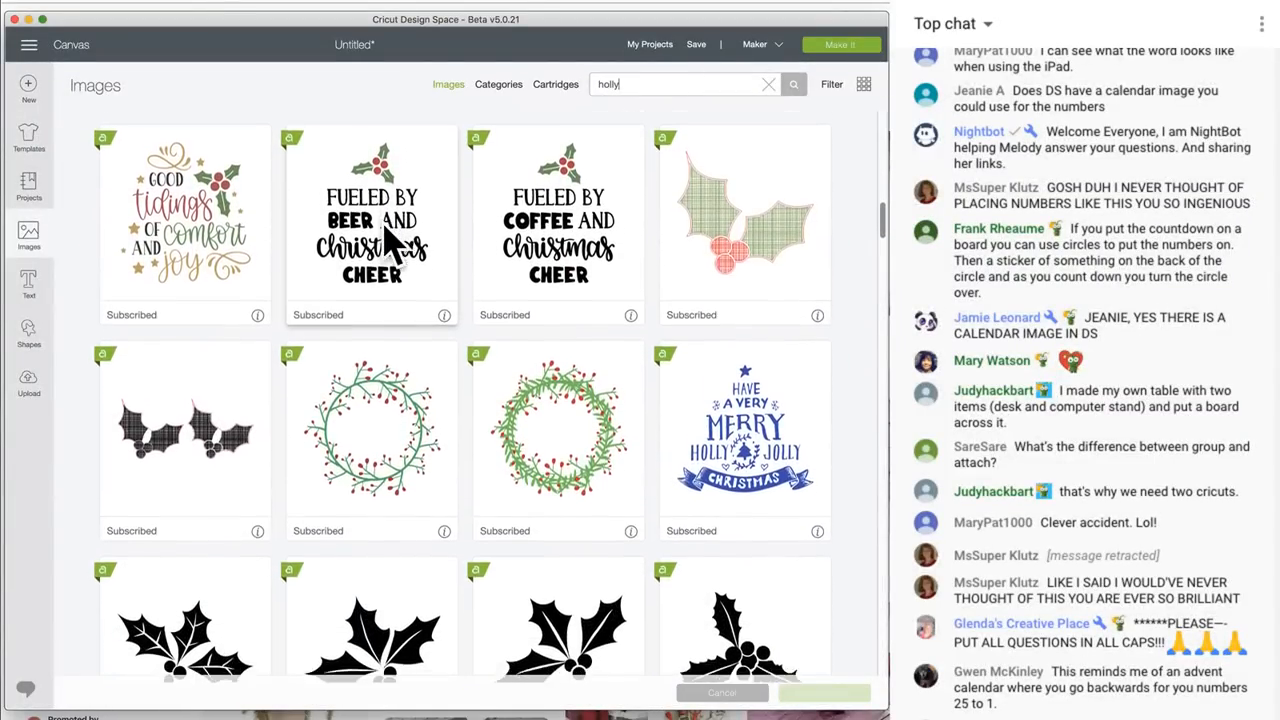
pyautogui.scroll(-1, 392, 243)
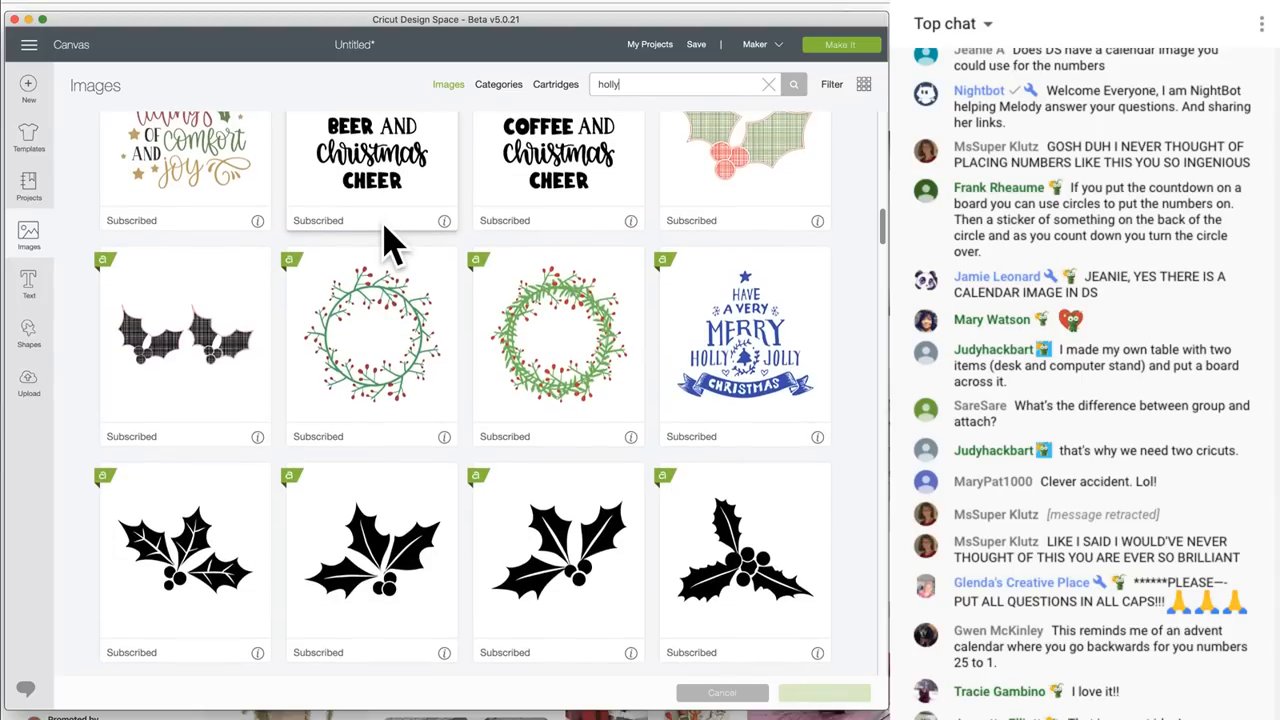
pyautogui.scroll(1, 392, 243)
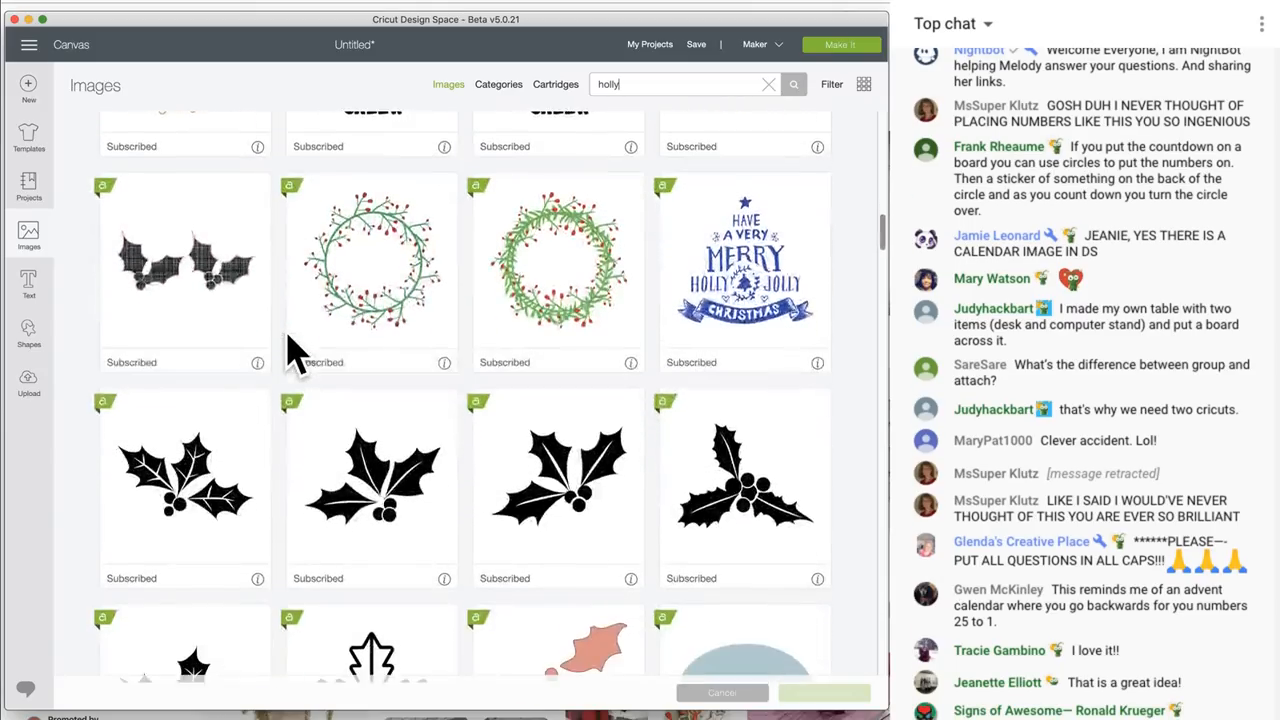
pyautogui.scroll(-4, 295, 350)
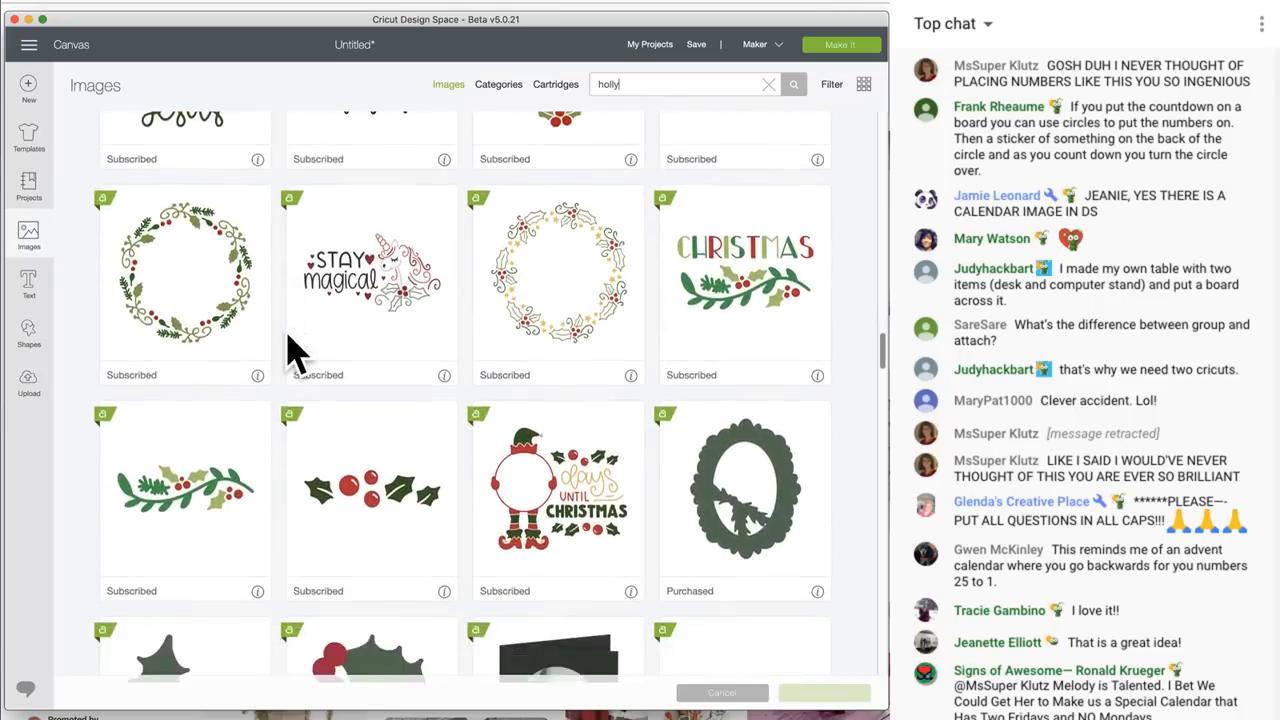
pyautogui.scroll(-4, 297, 352)
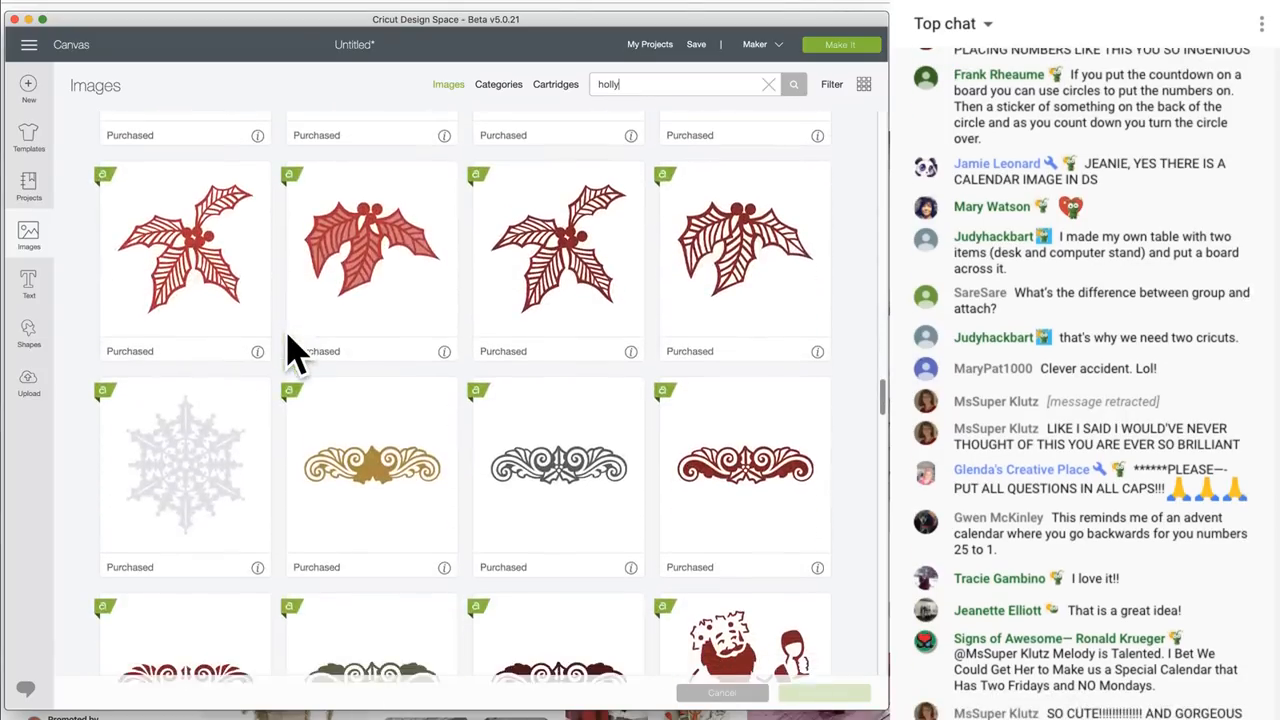
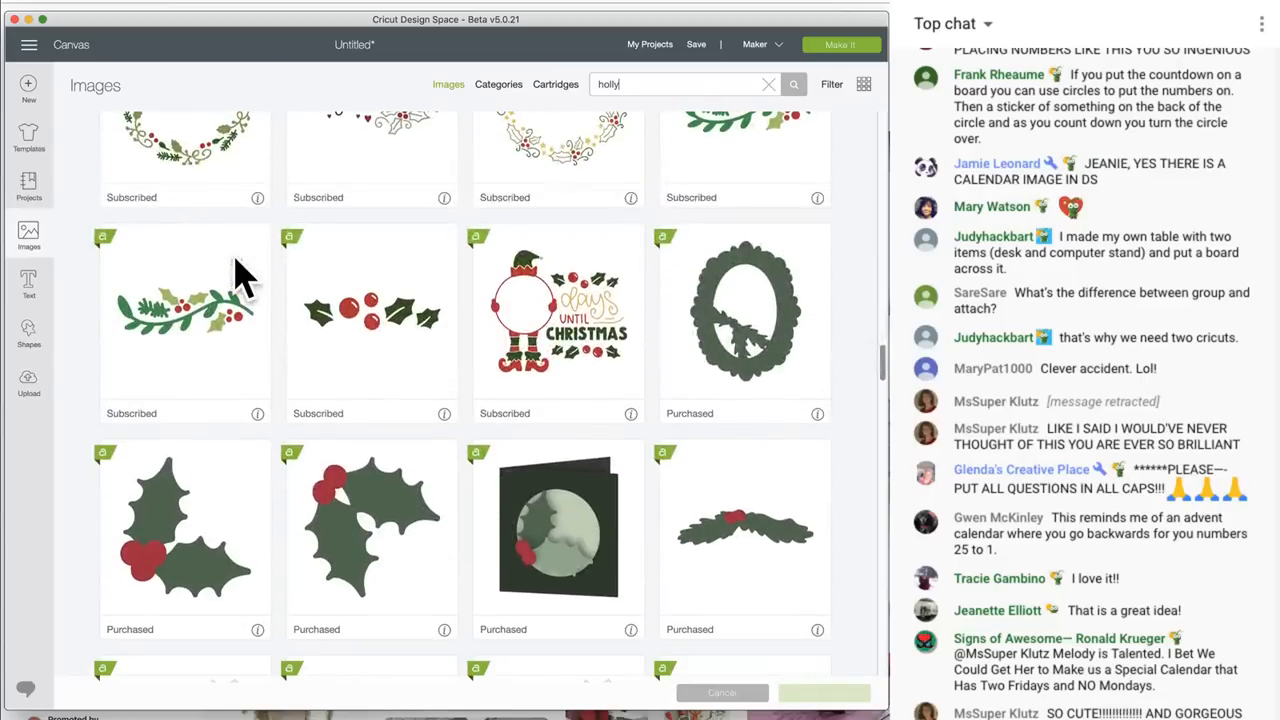
pyautogui.scroll(3, 243, 275)
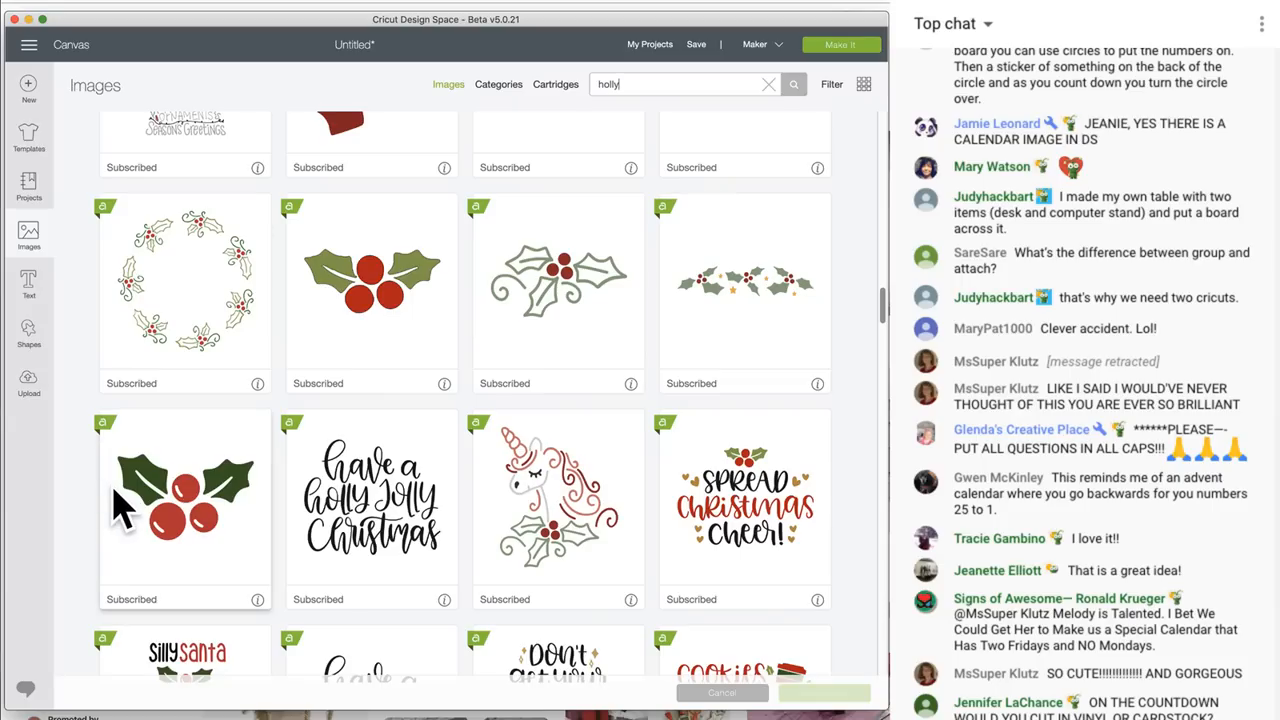
pyautogui.click(183, 465)
# Look through the remaining holly images for another design to decorate the title, checking the image details
pyautogui.scroll(5, 185, 465)
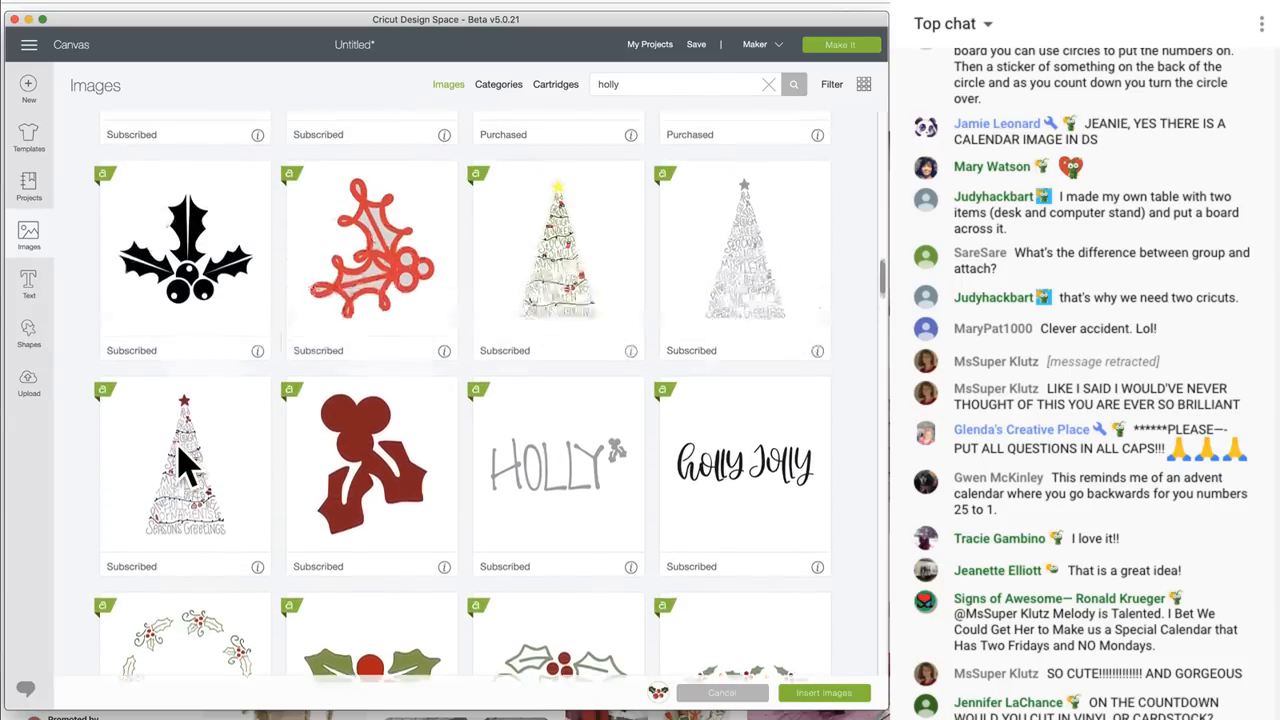
pyautogui.scroll(-2, 185, 465)
pyautogui.scroll(-15, 183, 465)
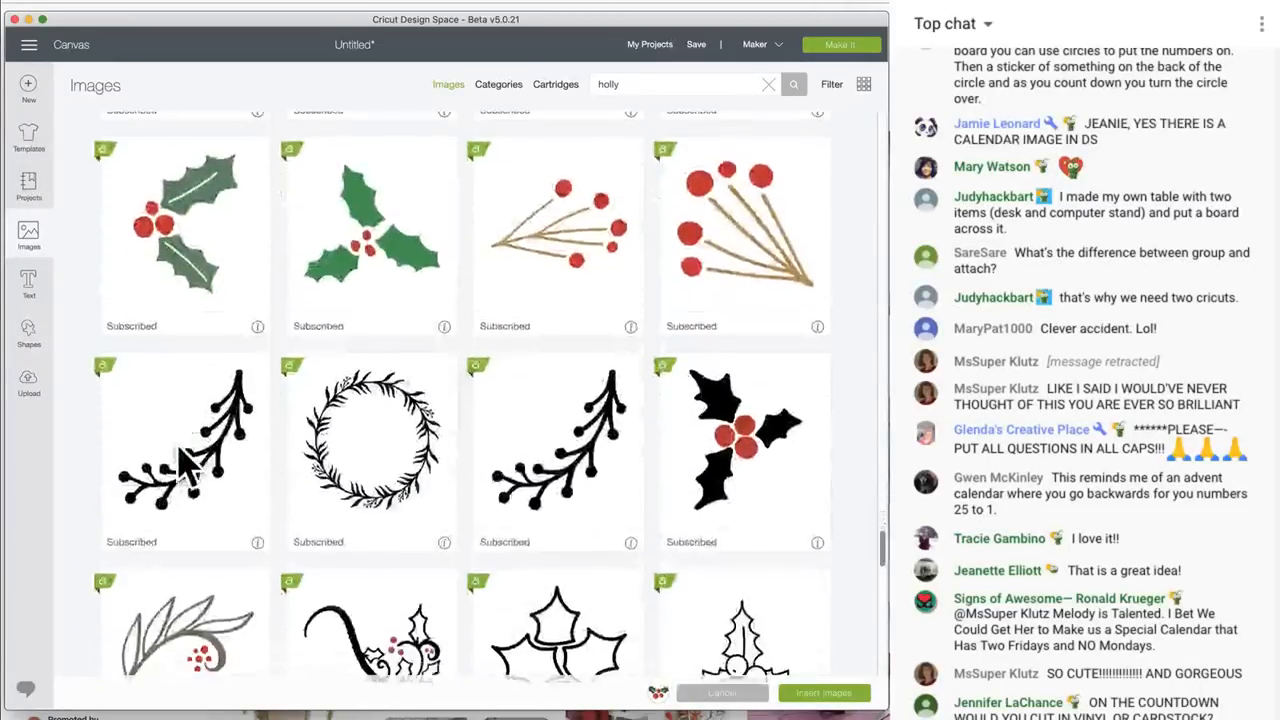
pyautogui.scroll(-2, 183, 465)
pyautogui.scroll(4, 183, 465)
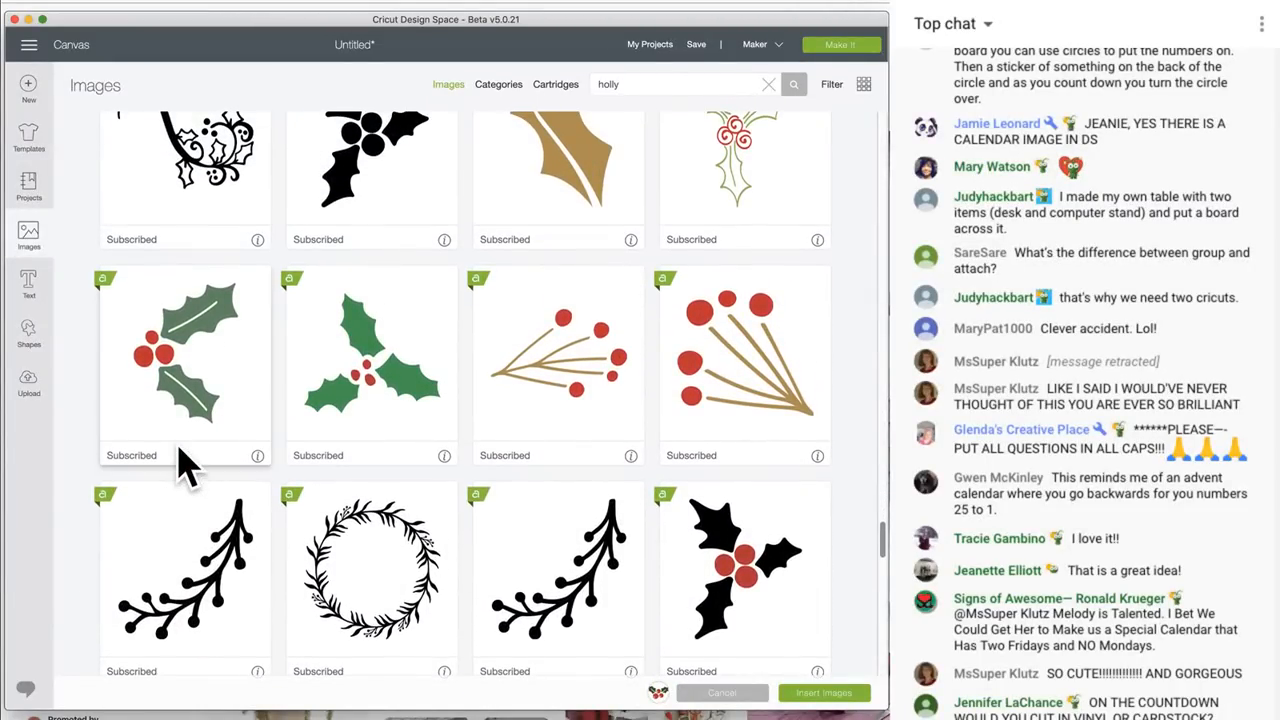
pyautogui.scroll(-8, 183, 465)
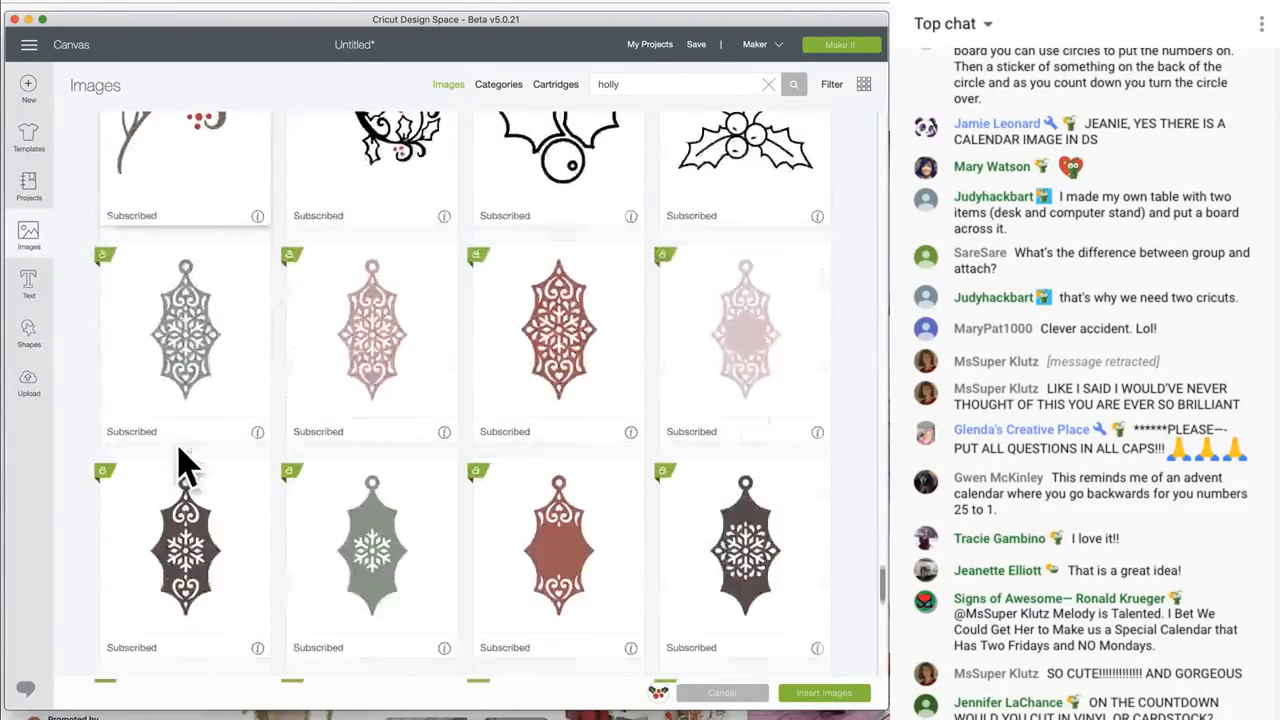
pyautogui.scroll(-5, 183, 465)
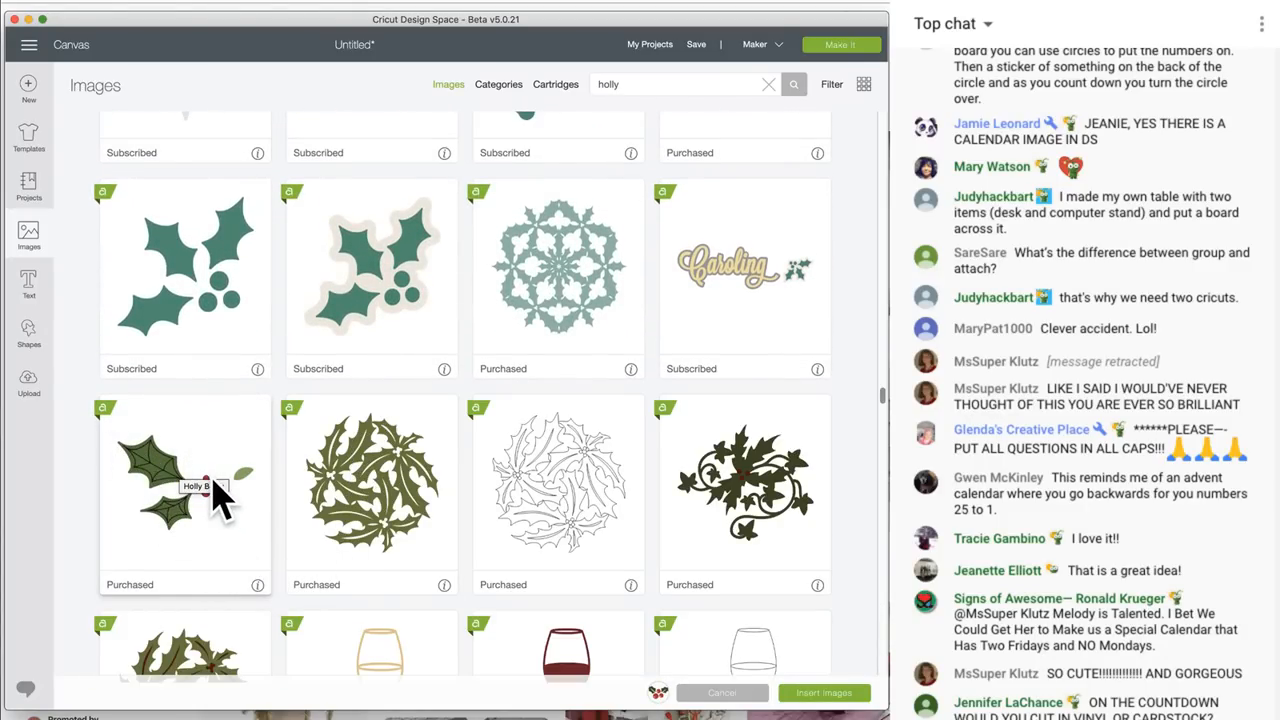
pyautogui.scroll(-10, 220, 495)
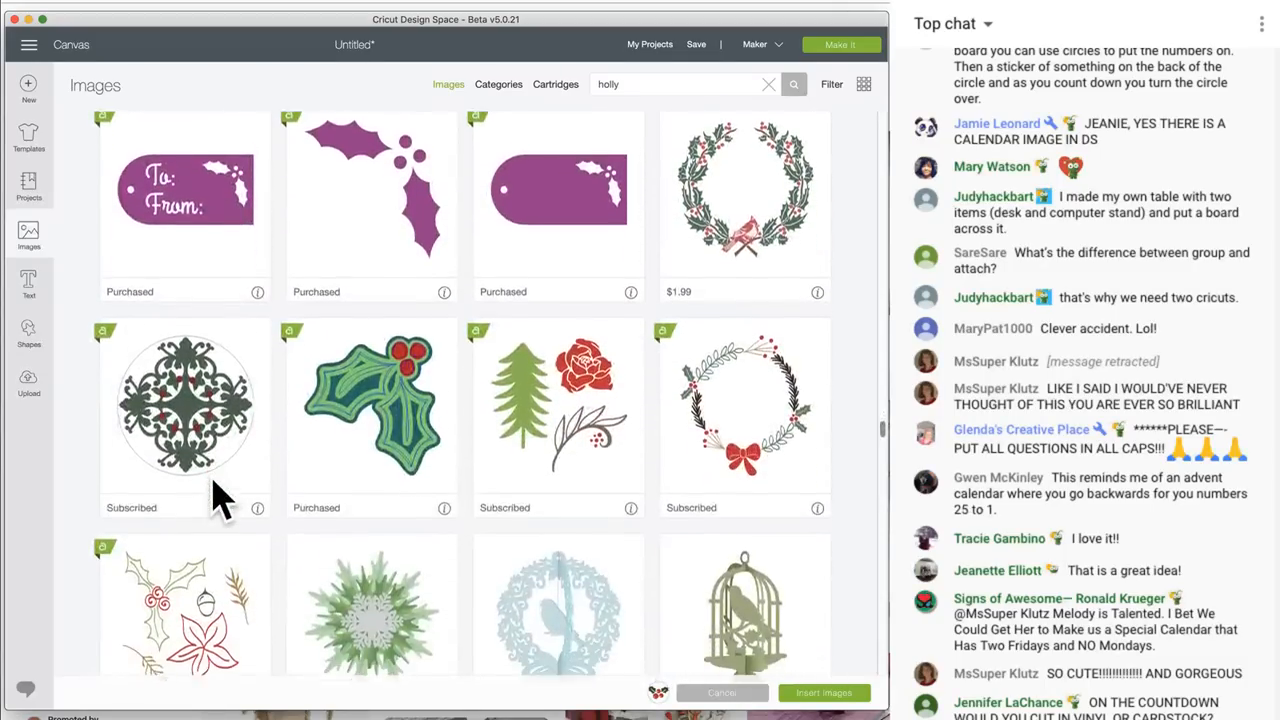
pyautogui.scroll(-10, 220, 495)
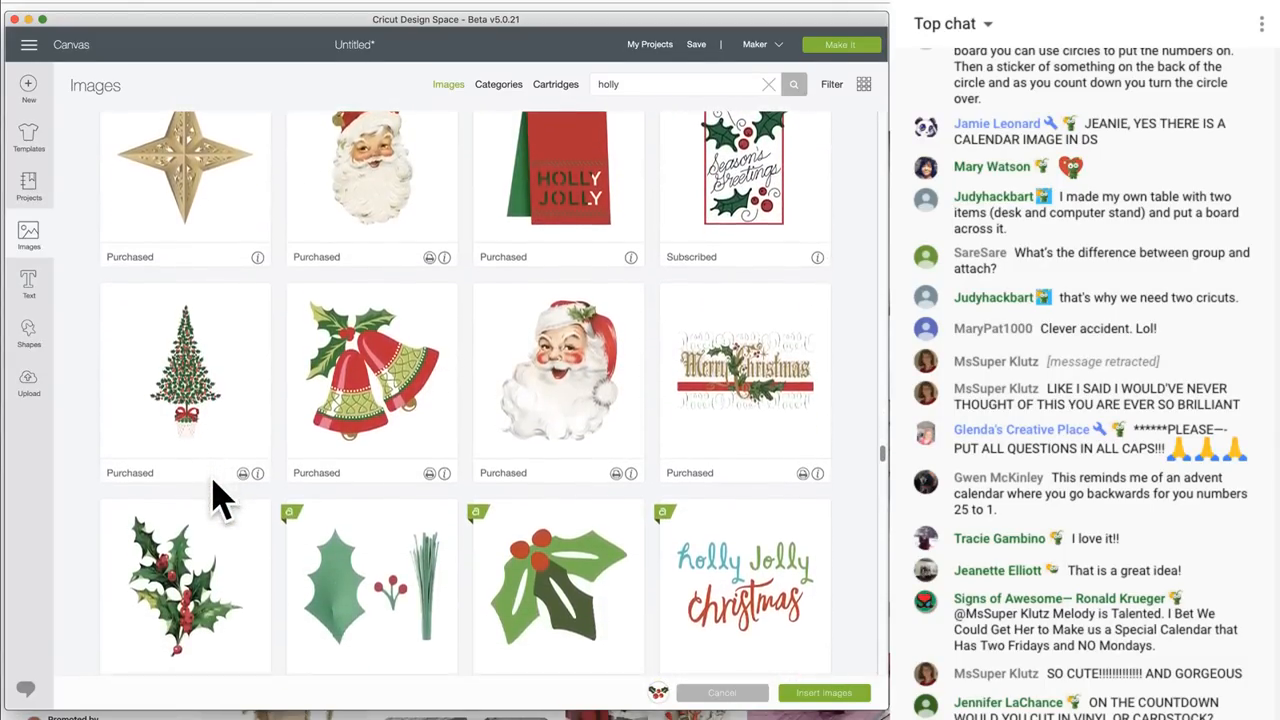
pyautogui.scroll(4, 220, 495)
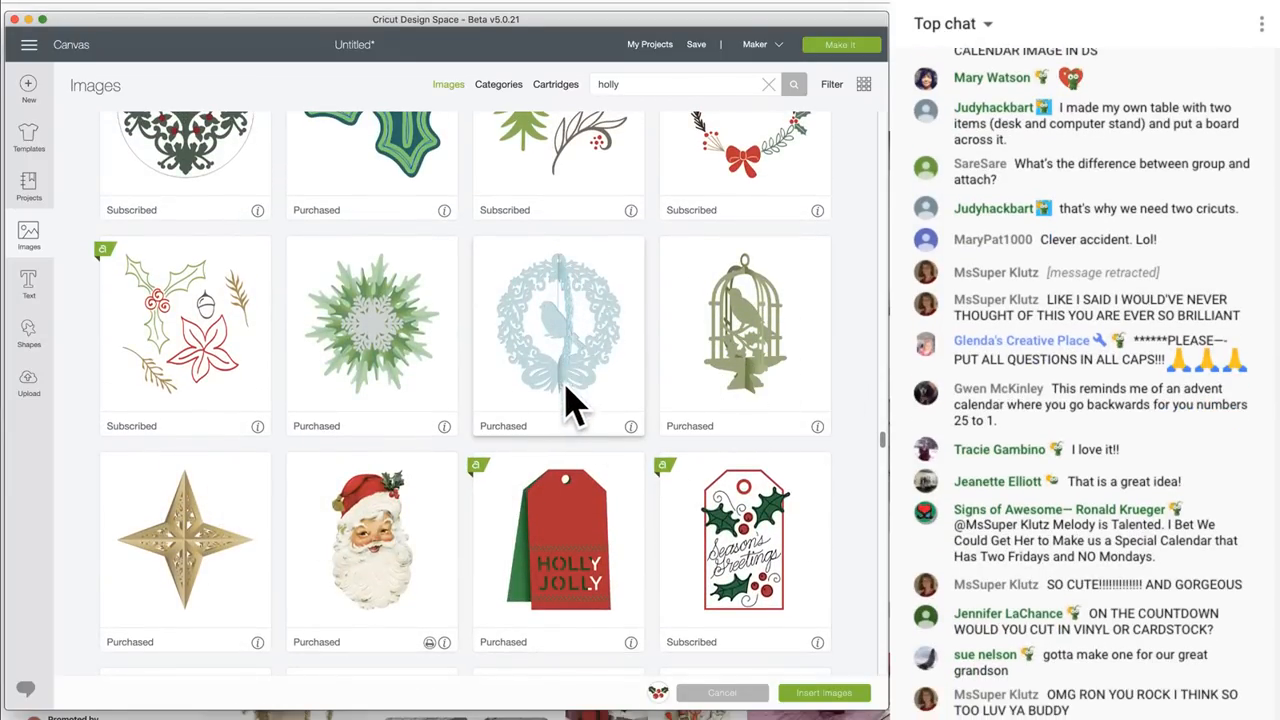
pyautogui.scroll(-2, 510, 425)
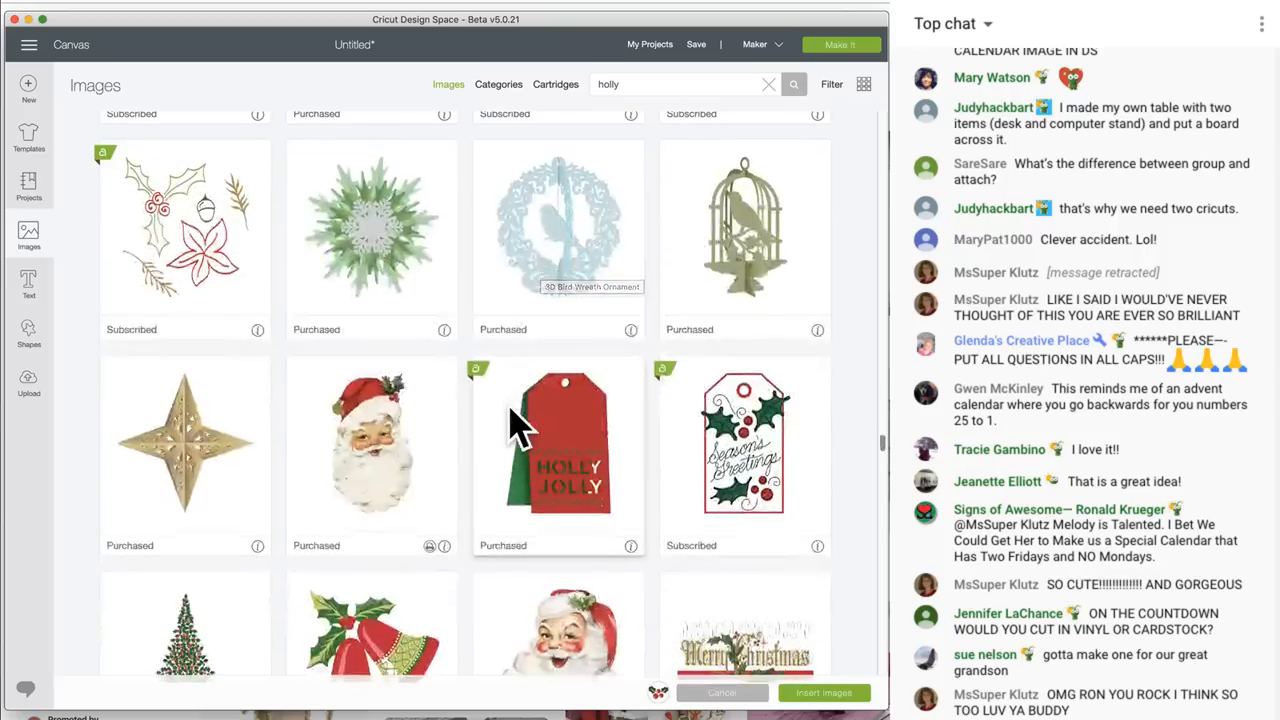
pyautogui.click(631, 331)
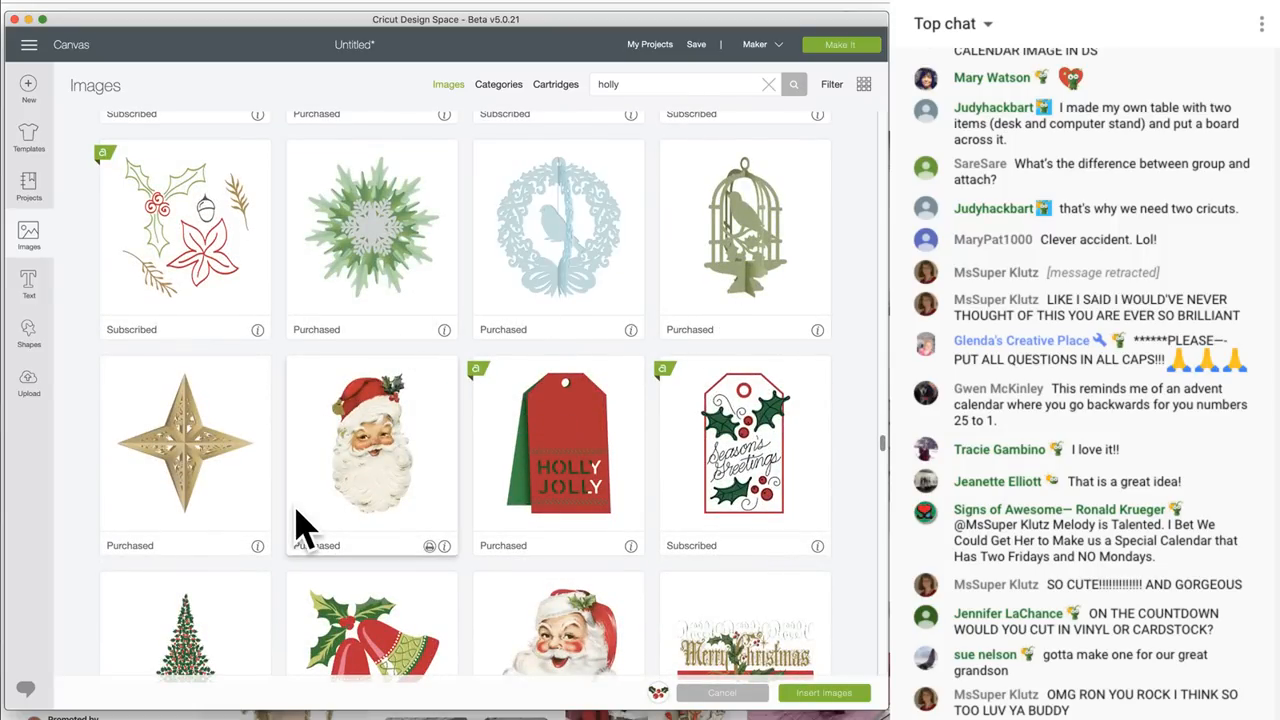
pyautogui.scroll(-10, 300, 525)
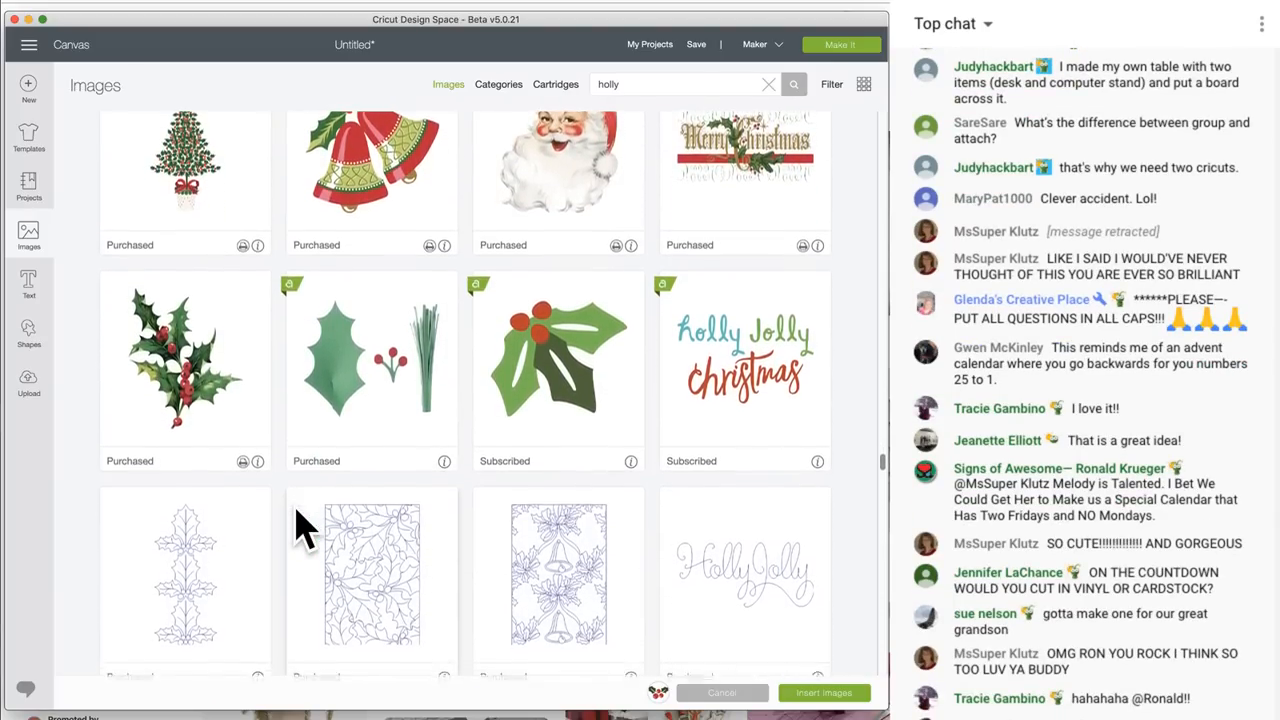
pyautogui.scroll(-18, 300, 525)
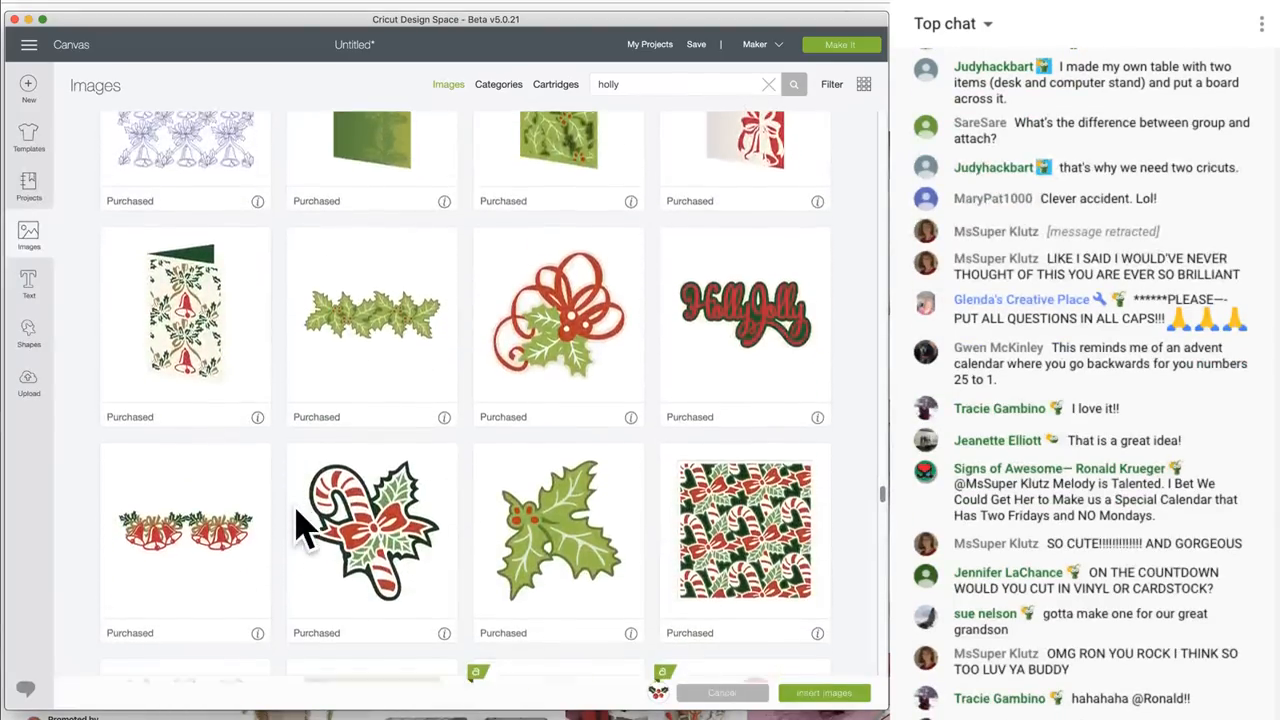
pyautogui.scroll(-2, 300, 525)
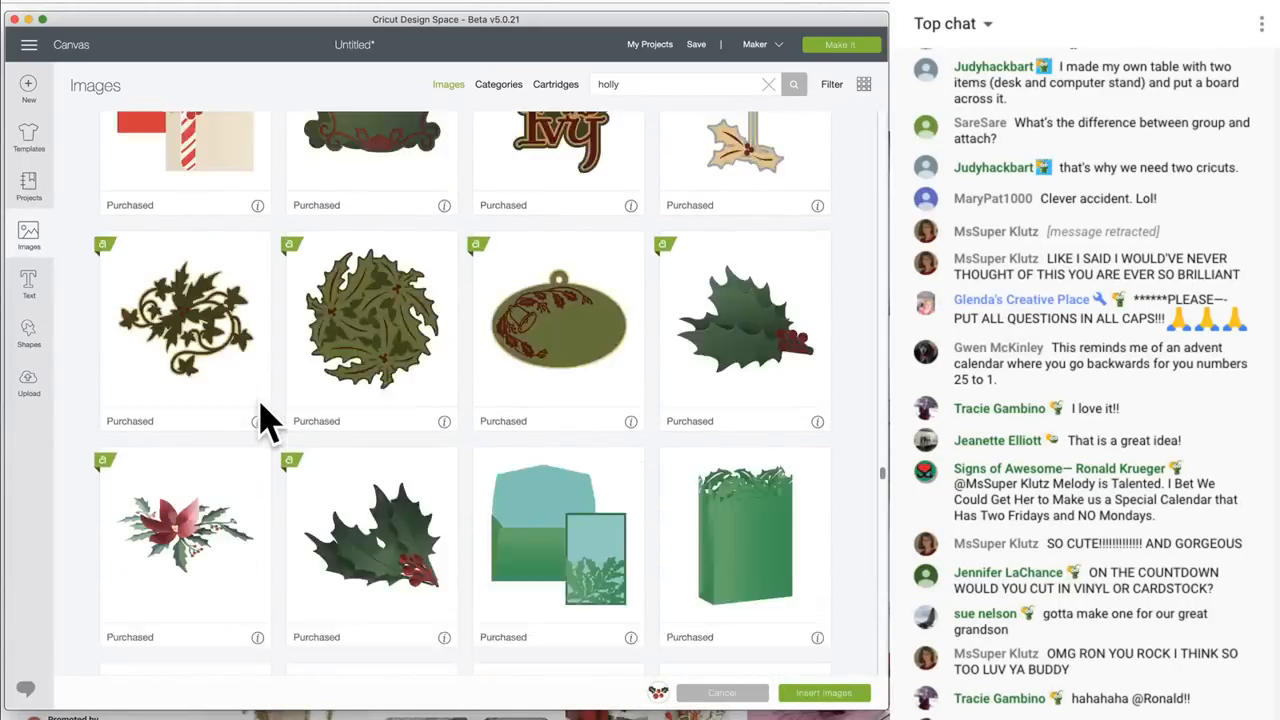
pyautogui.scroll(2, 265, 420)
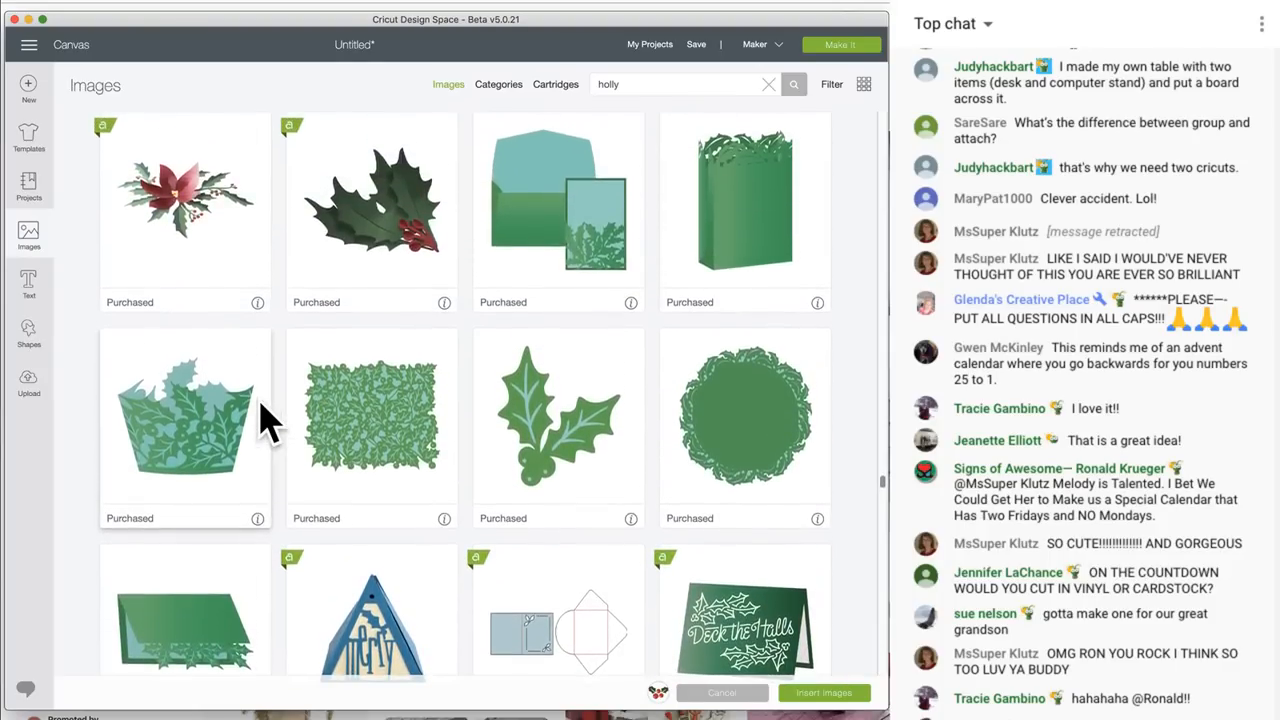
pyautogui.scroll(-20, 265, 420)
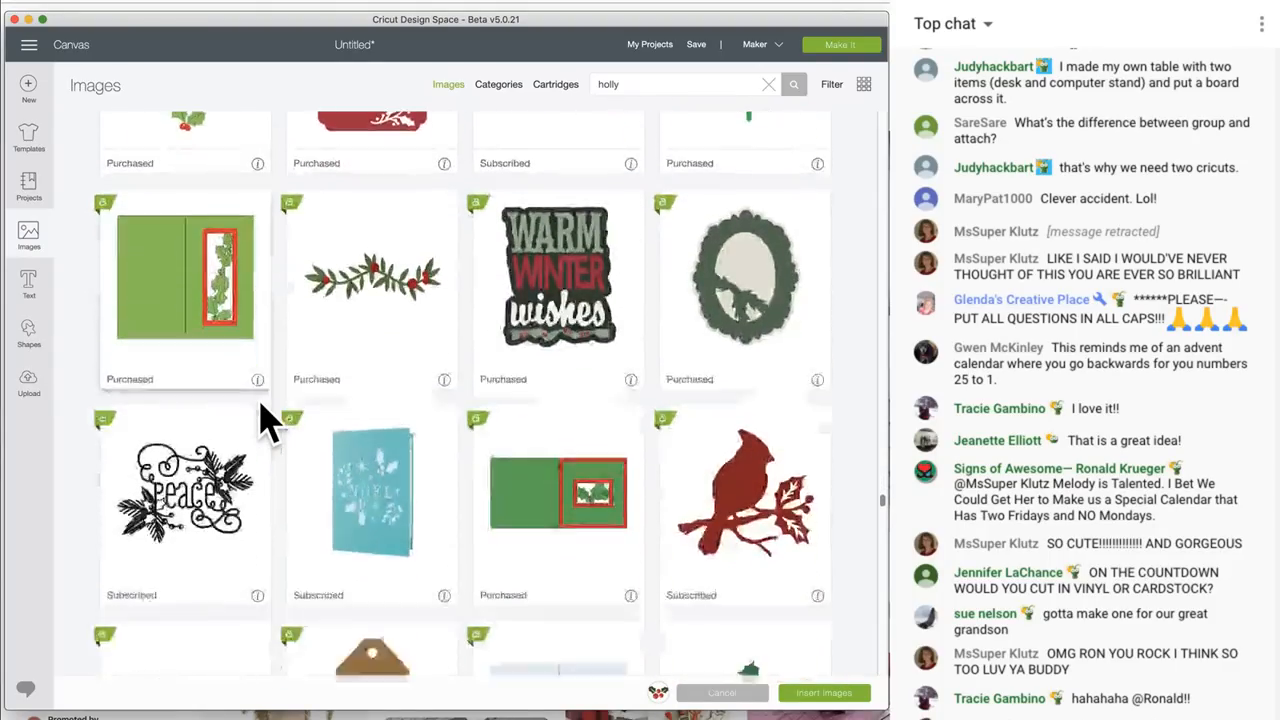
pyautogui.scroll(-8, 265, 420)
pyautogui.scroll(5, 265, 420)
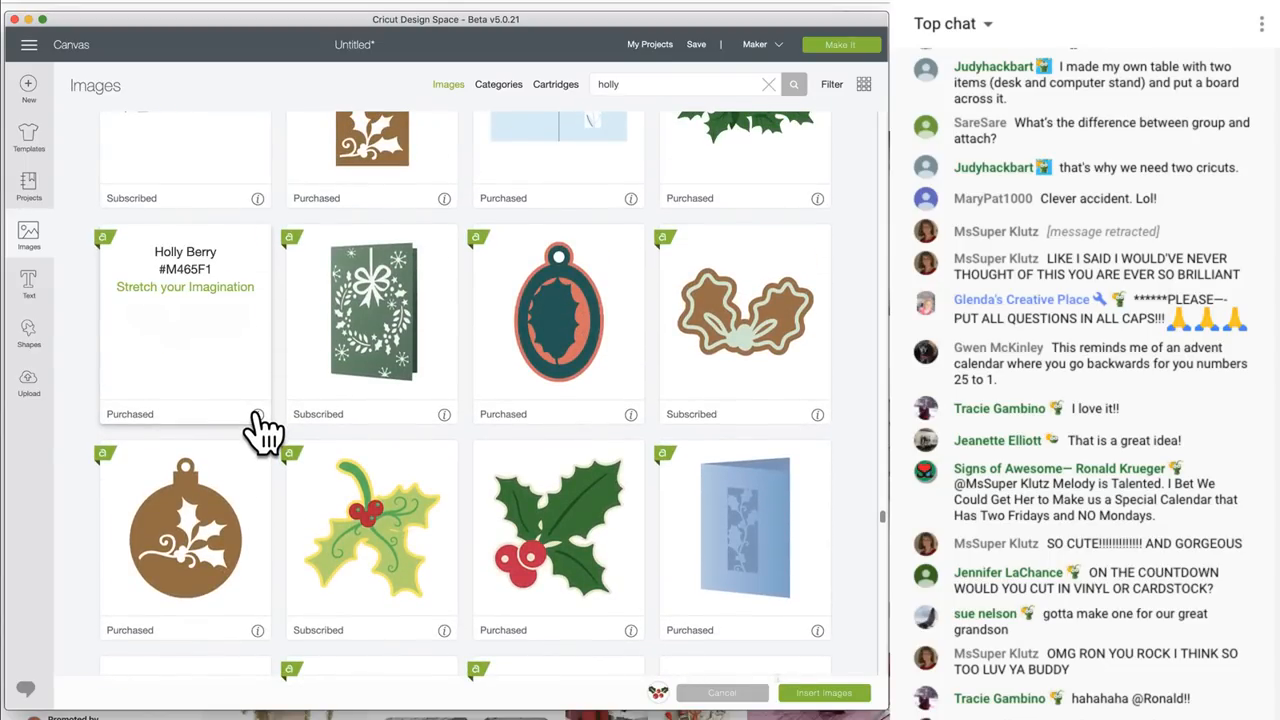
# Add the holly with two light green leaves and red berries to the selection and insert both holly images onto the canvas
pyautogui.click(182, 352)
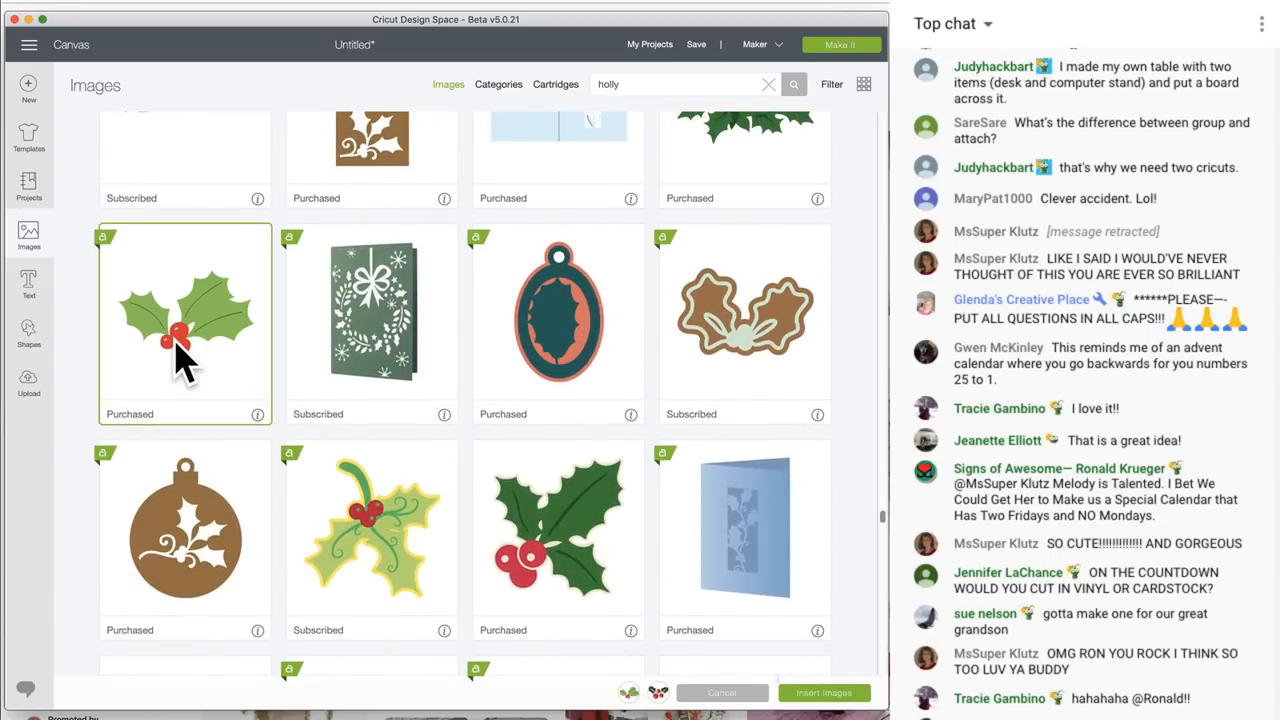
pyautogui.click(182, 352)
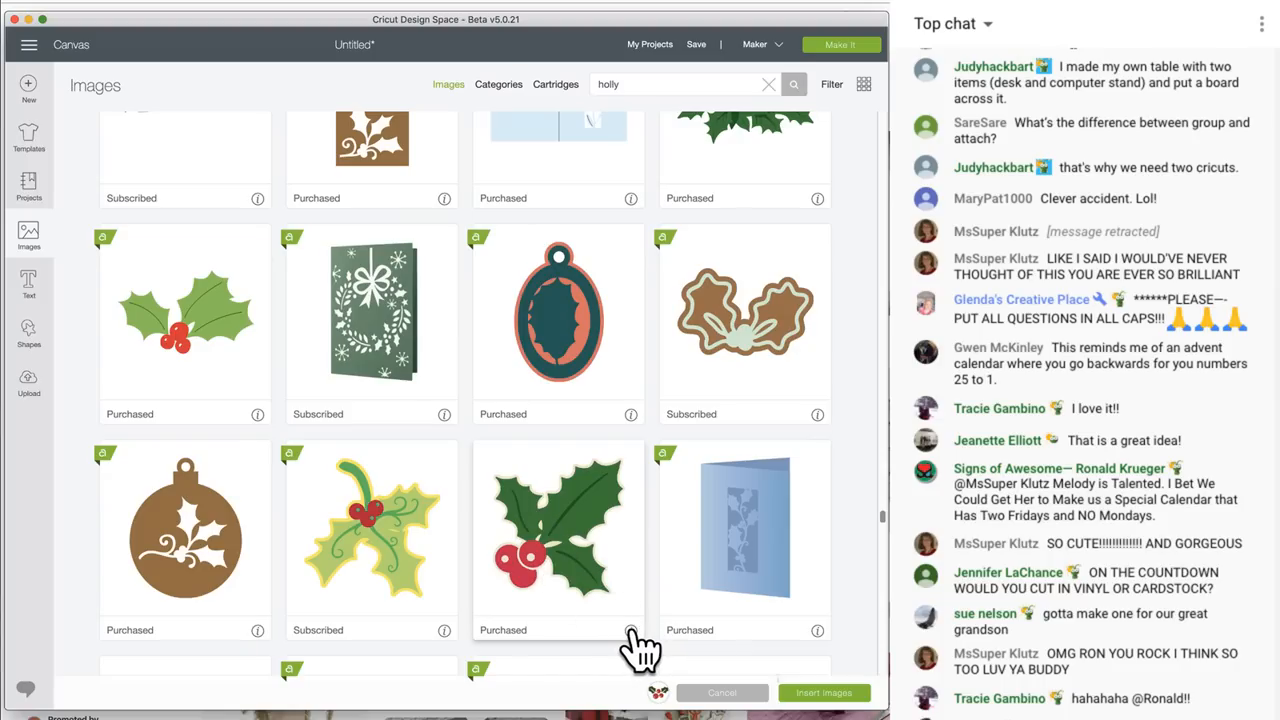
pyautogui.moveTo(630, 632)
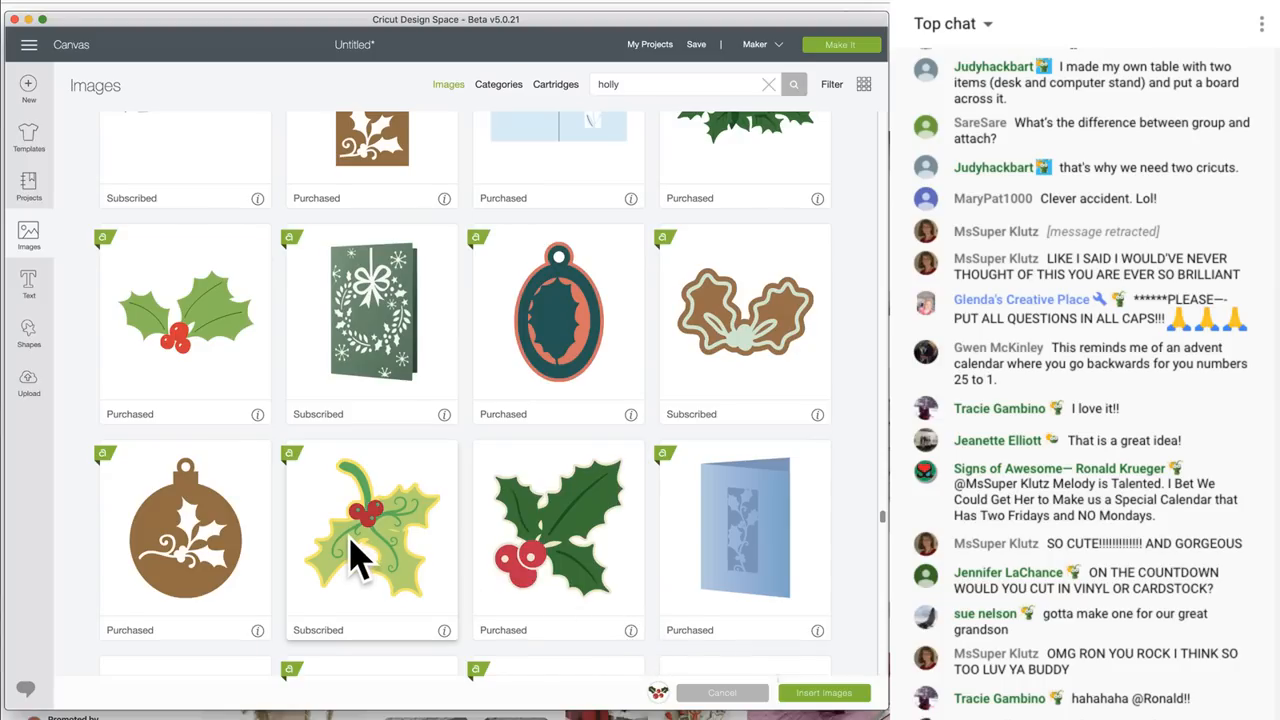
pyautogui.scroll(-5, 357, 557)
pyautogui.scroll(10, 357, 557)
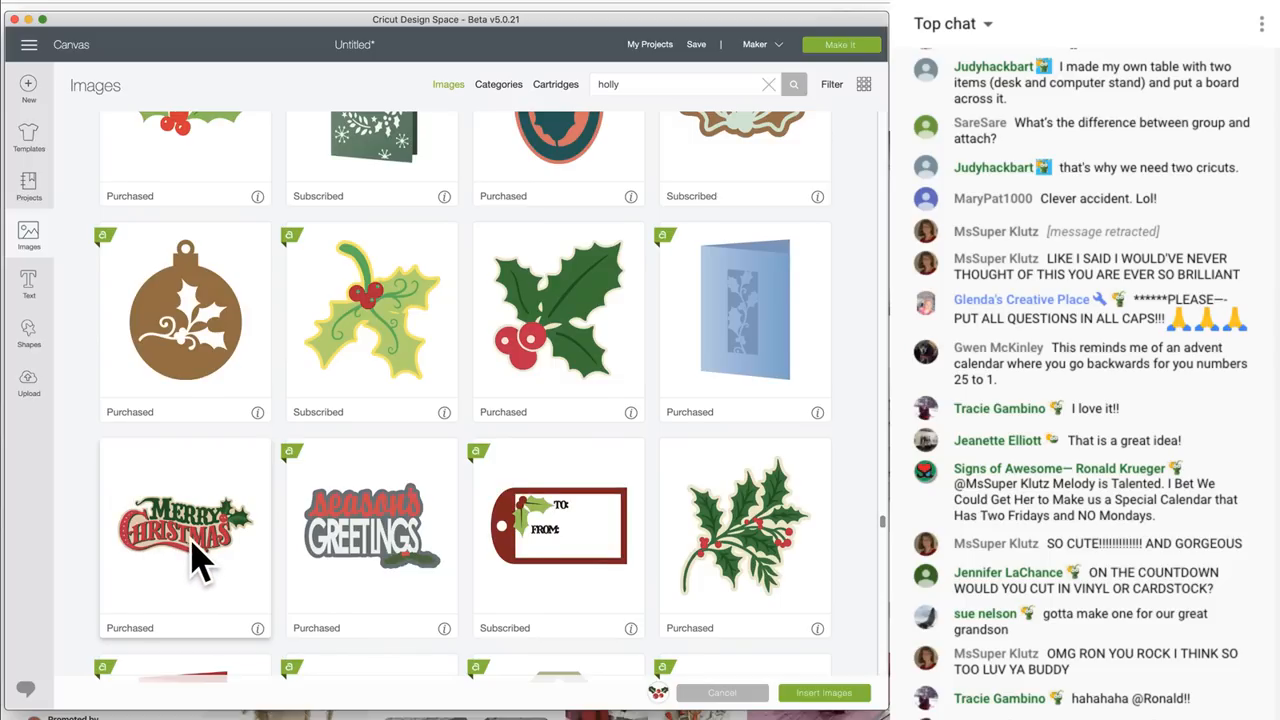
pyautogui.scroll(-5, 194, 543)
pyautogui.click(246, 557)
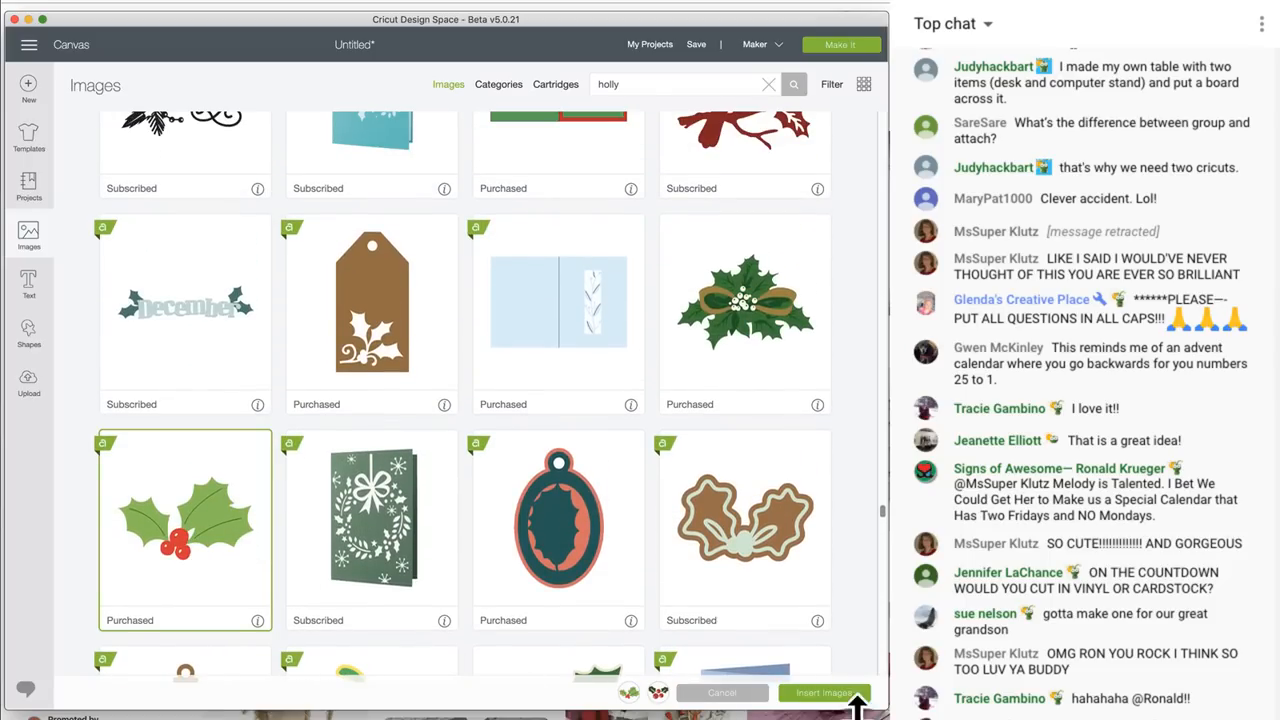
pyautogui.click(840, 693)
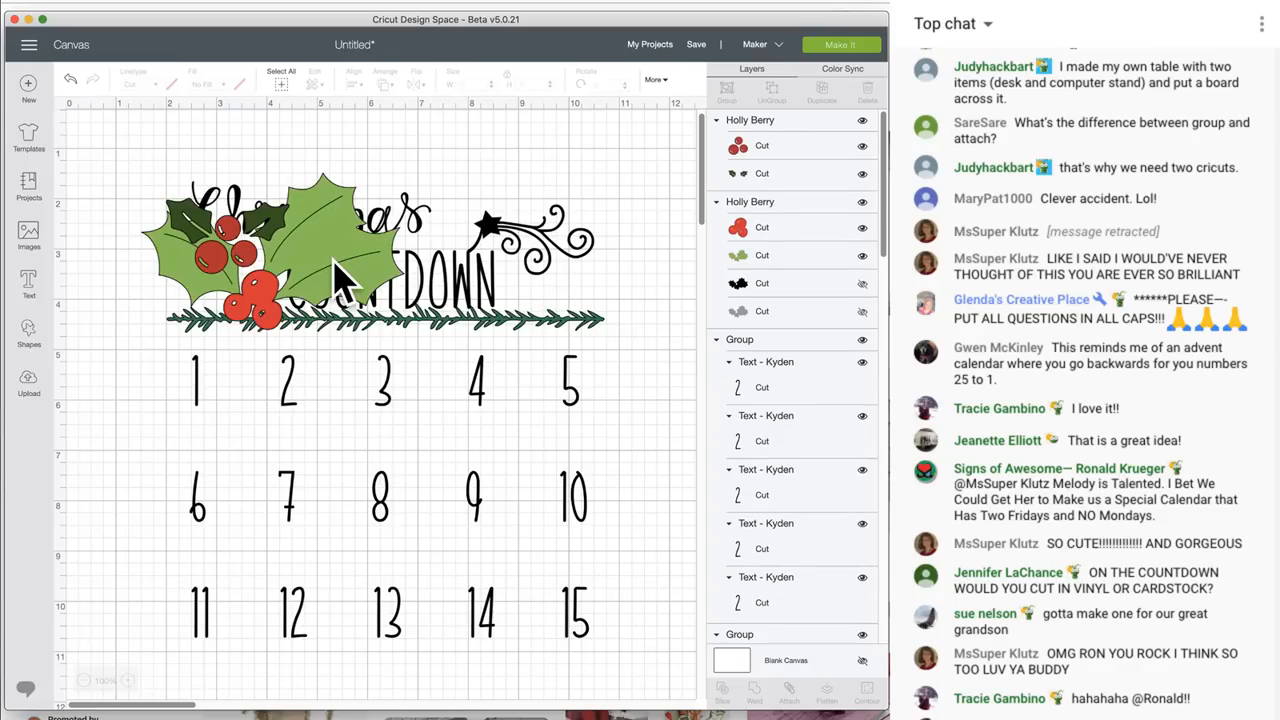
# Move the light green holly to the end of Christmas, shrink it to about 2.9 in wide and rotate it to about 29°
pyautogui.moveTo(333, 270); pyautogui.dragTo(580, 257)
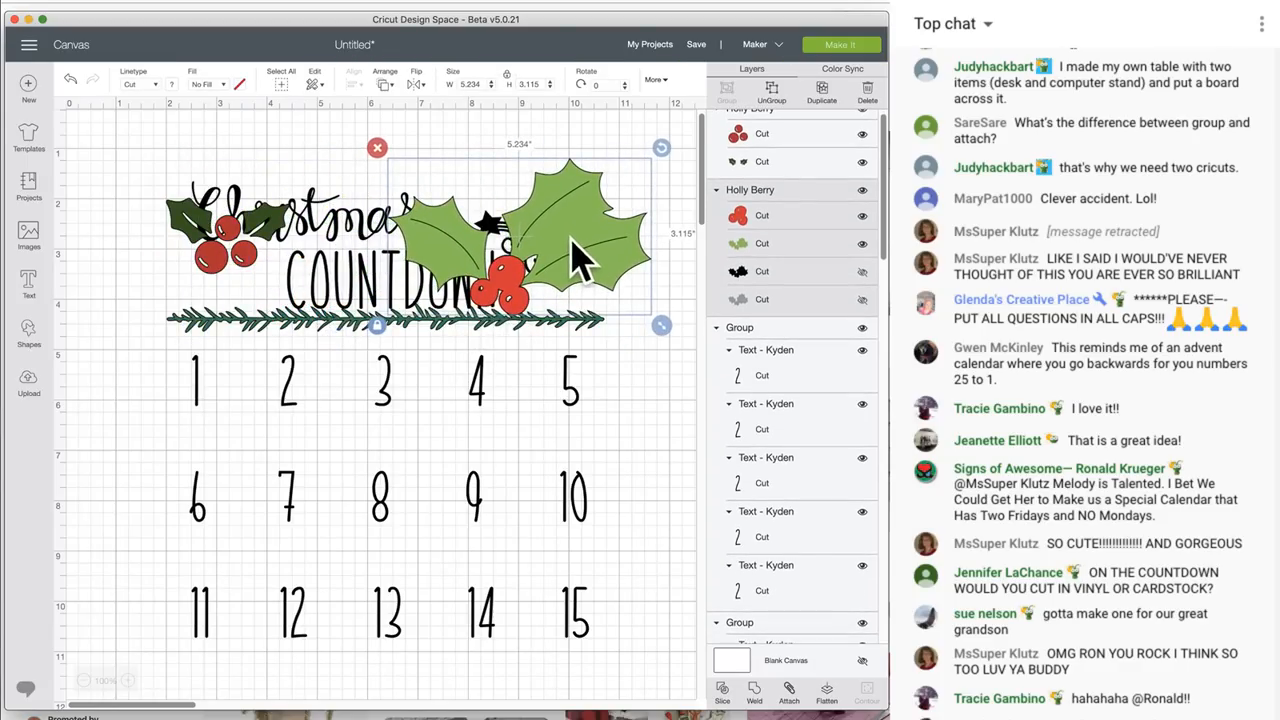
pyautogui.moveTo(657, 328); pyautogui.dragTo(540, 266)
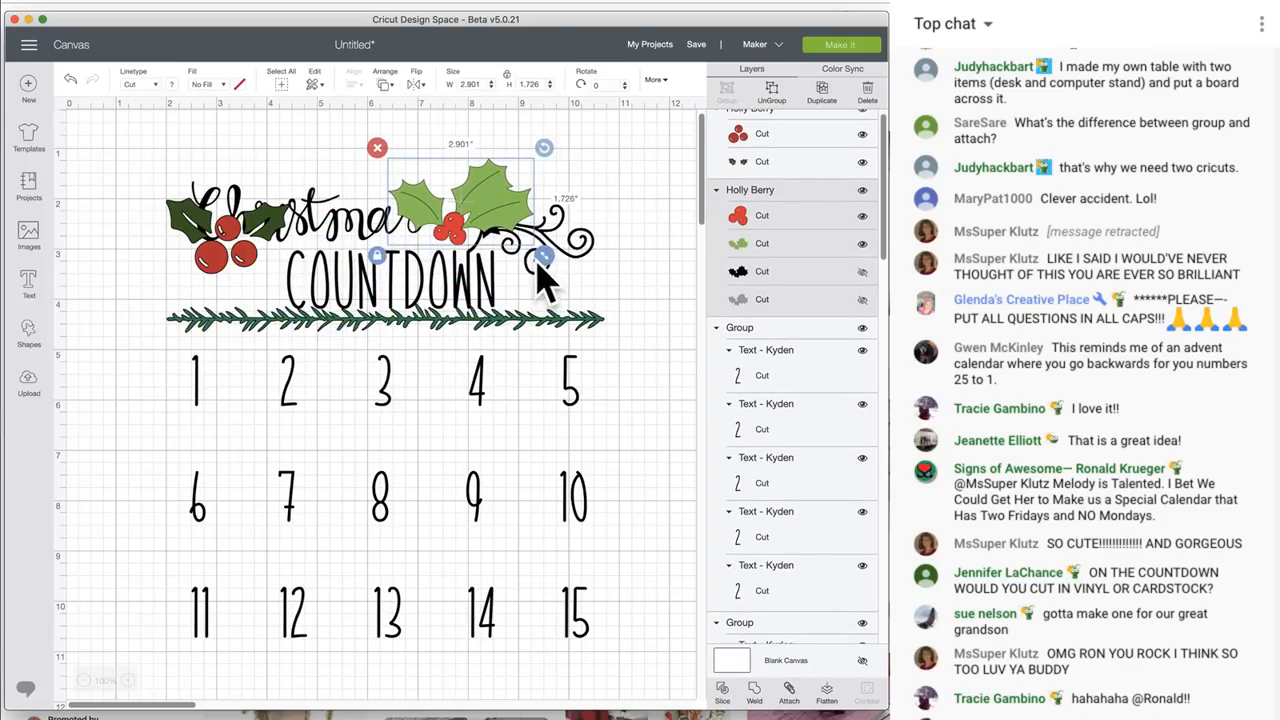
pyautogui.moveTo(543, 148); pyautogui.dragTo(625, 210)
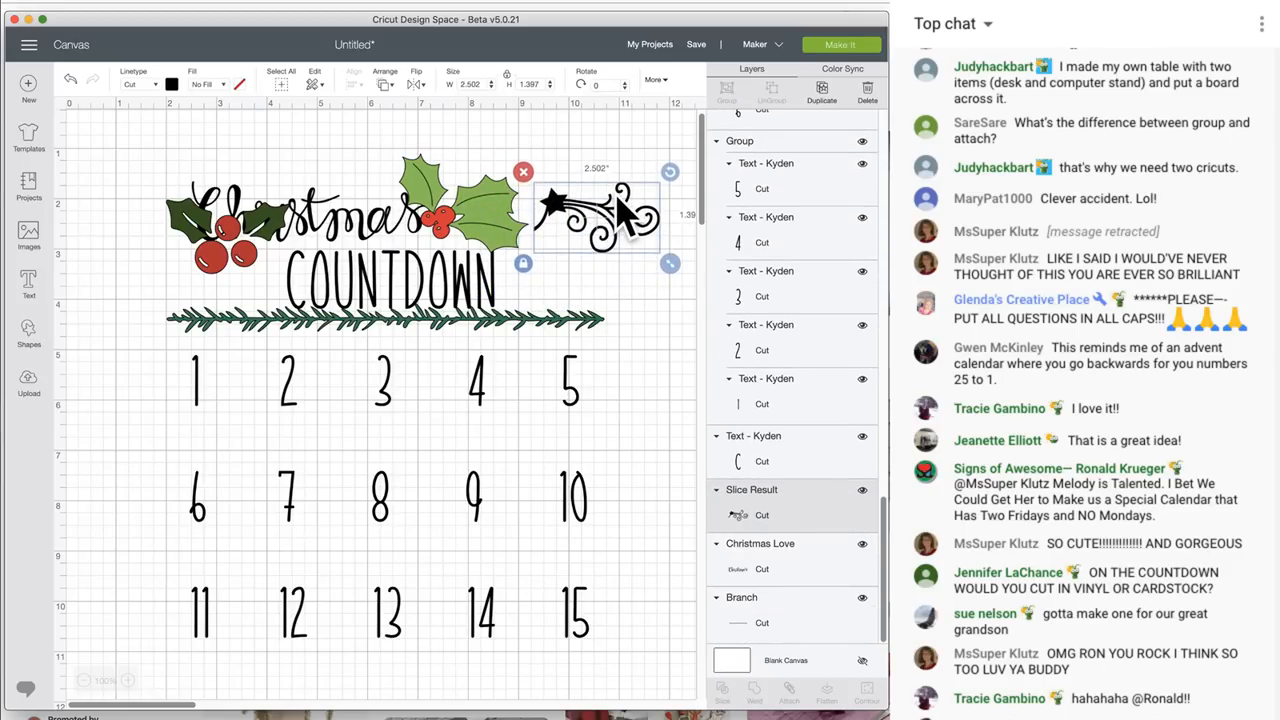
# Hide the star swirl and delete the dark green holly, moving the light green holly clear of the title
pyautogui.click(862, 492)
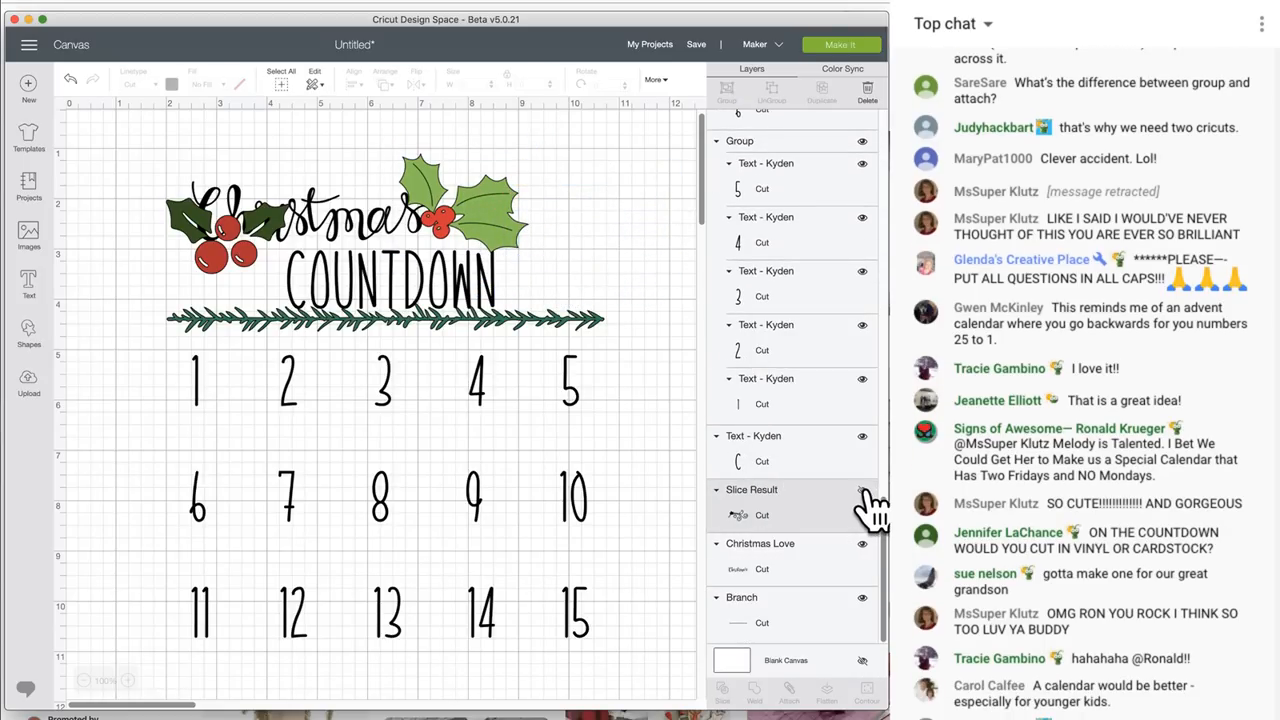
pyautogui.moveTo(512, 240); pyautogui.dragTo(629, 187)
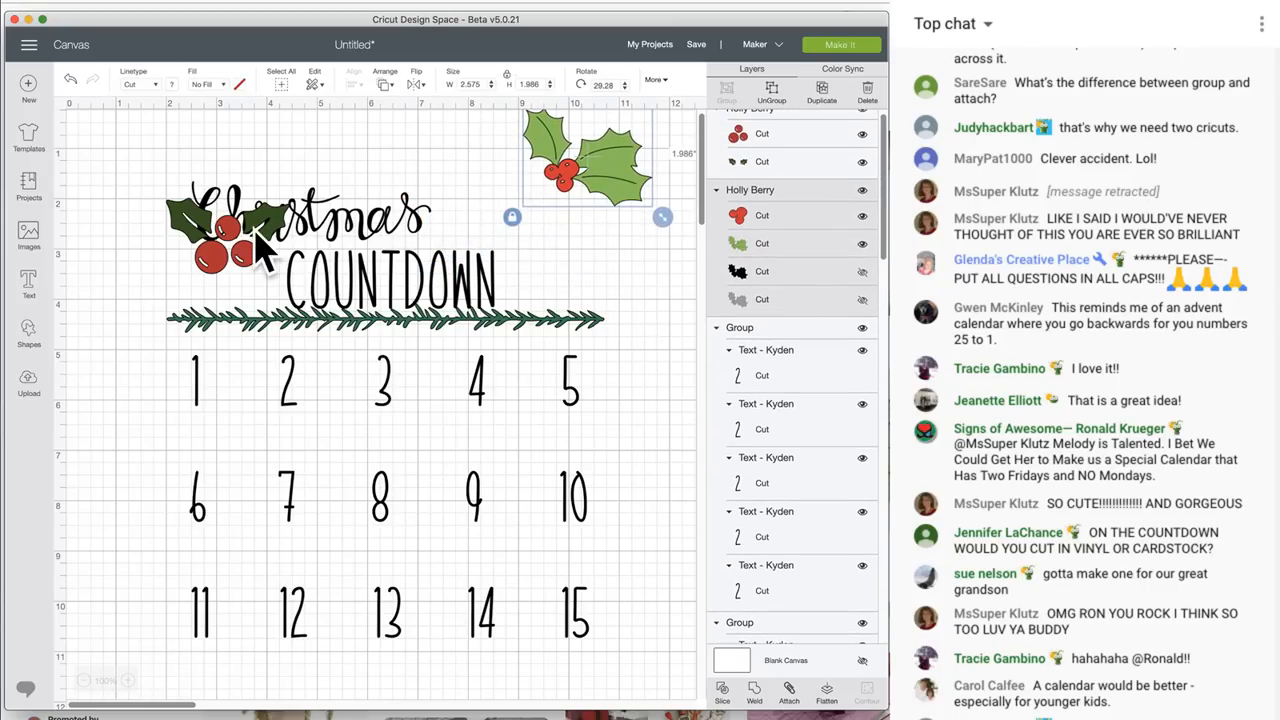
pyautogui.moveTo(262, 245); pyautogui.dragTo(190, 310)
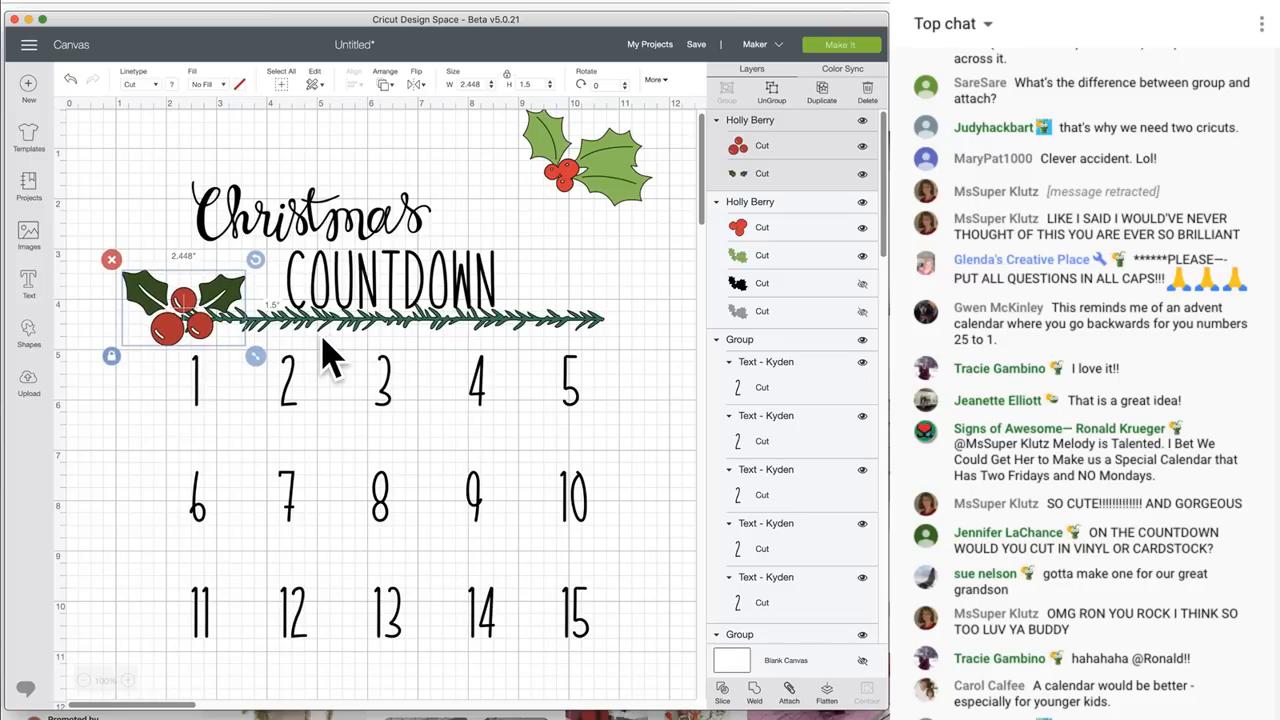
pyautogui.click(112, 262)
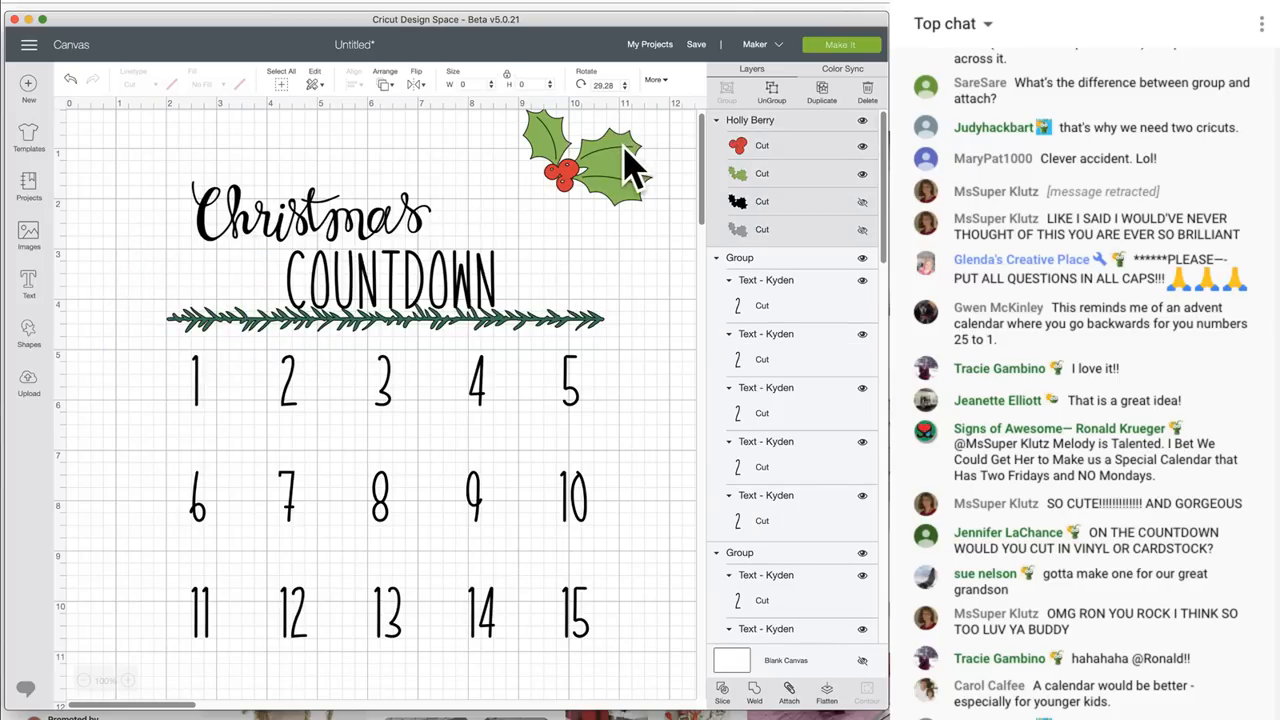
# Shrink the light green holly to about 1.74 in wide and place it just after the word Christmas
pyautogui.moveTo(628, 165); pyautogui.dragTo(580, 237)
pyautogui.moveTo(607, 286); pyautogui.dragTo(512, 232)
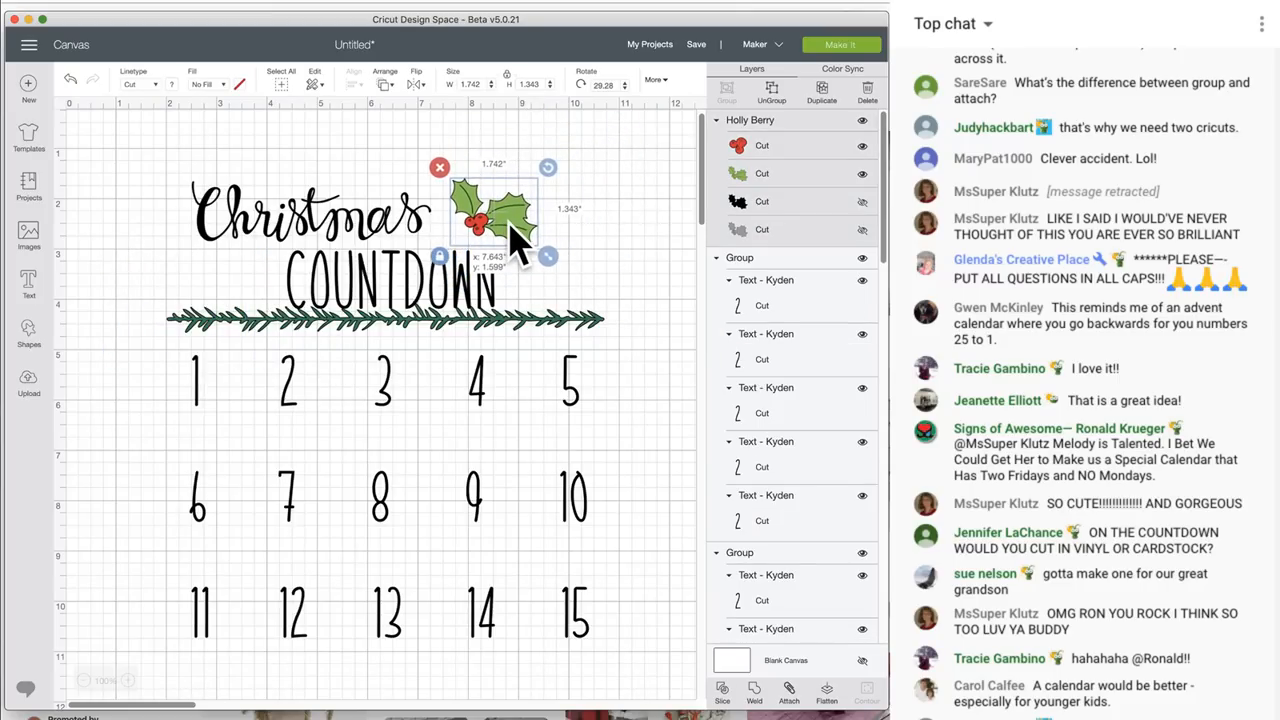
pyautogui.click(386, 286)
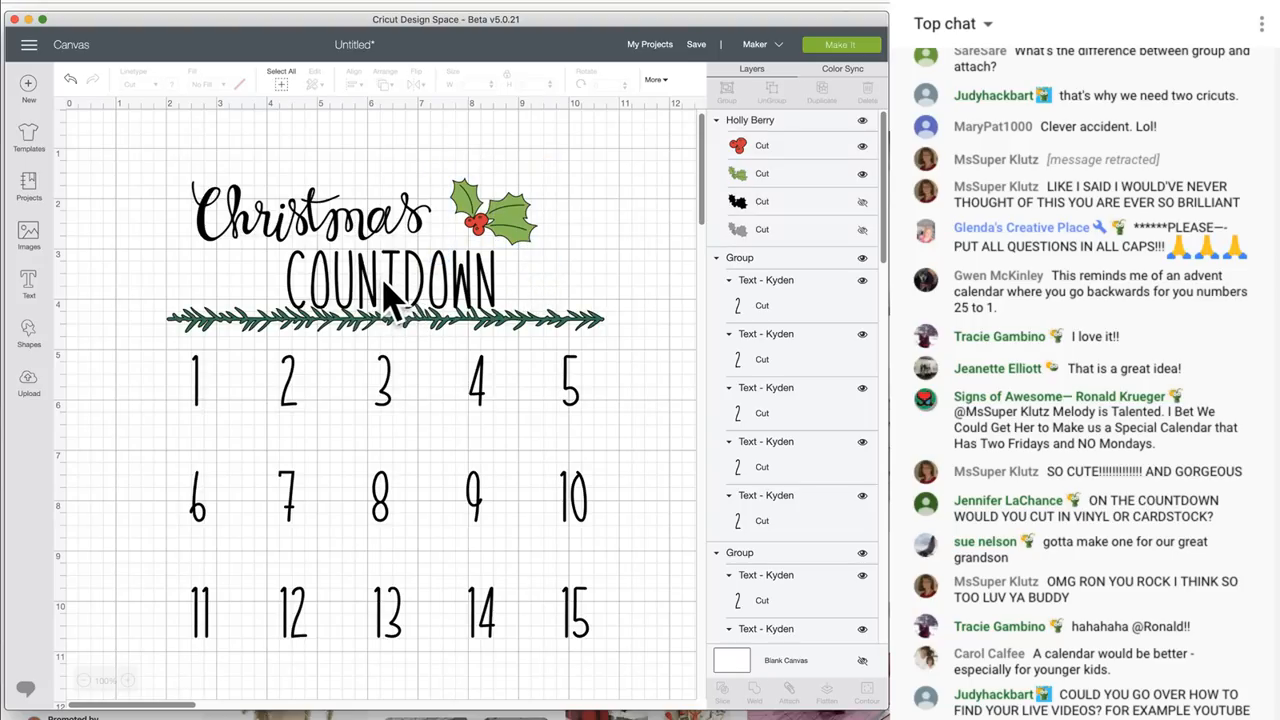
# Enlarge the word Christmas and shift COUNTDOWN and the holly to the right to fit it
pyautogui.moveTo(337, 223)
pyautogui.mouseDown()
pyautogui.moveTo(429, 223)
pyautogui.moveTo(337, 229)
pyautogui.mouseUp()
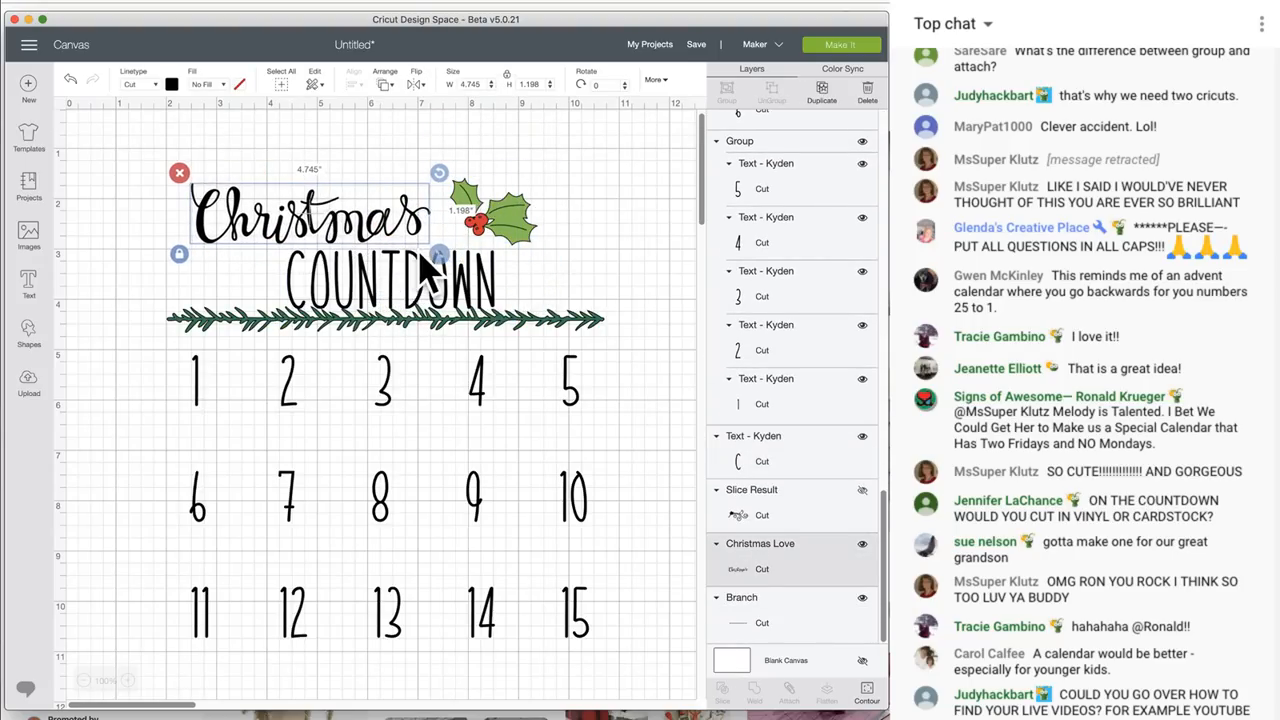
pyautogui.moveTo(440, 258); pyautogui.dragTo(496, 287)
pyautogui.moveTo(371, 229); pyautogui.dragTo(372, 223)
pyautogui.moveTo(521, 220); pyautogui.dragTo(572, 243)
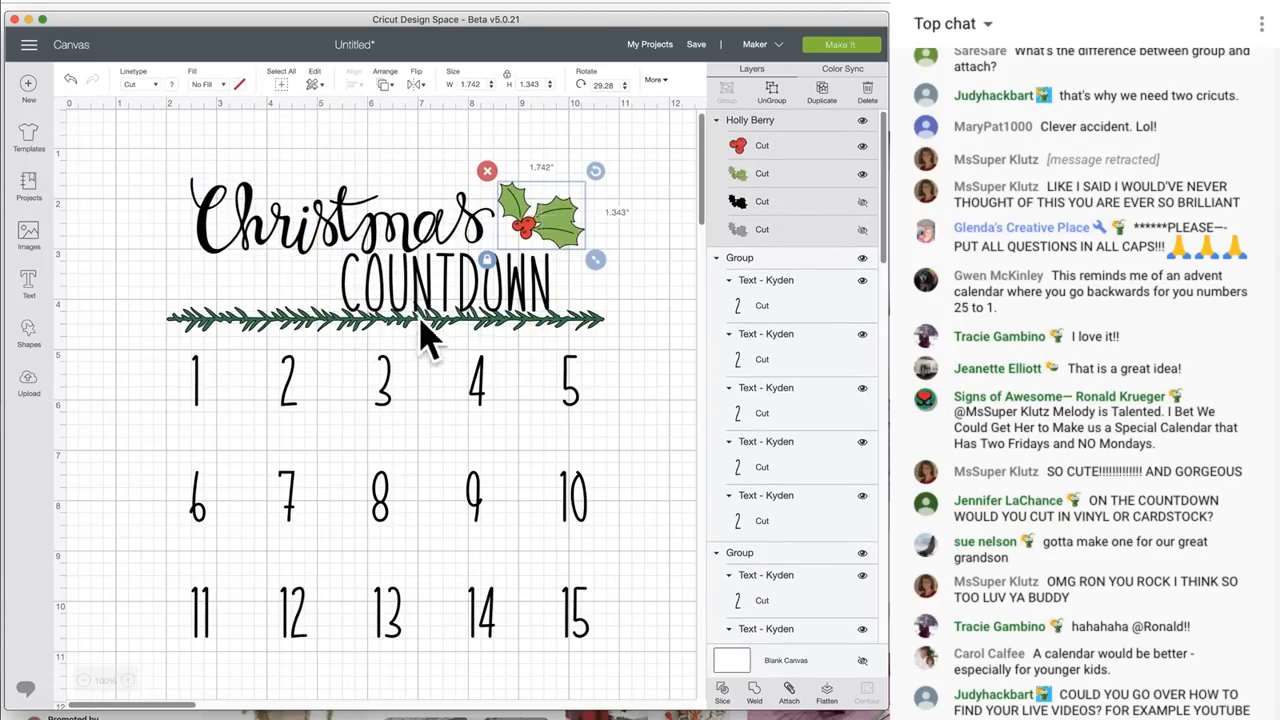
# Duplicate the holly, rotate the copy to about 224° and place it below the start of Christmas, left of COUNTDOWN
pyautogui.click(815, 95)
pyautogui.moveTo(625, 205); pyautogui.dragTo(408, 306)
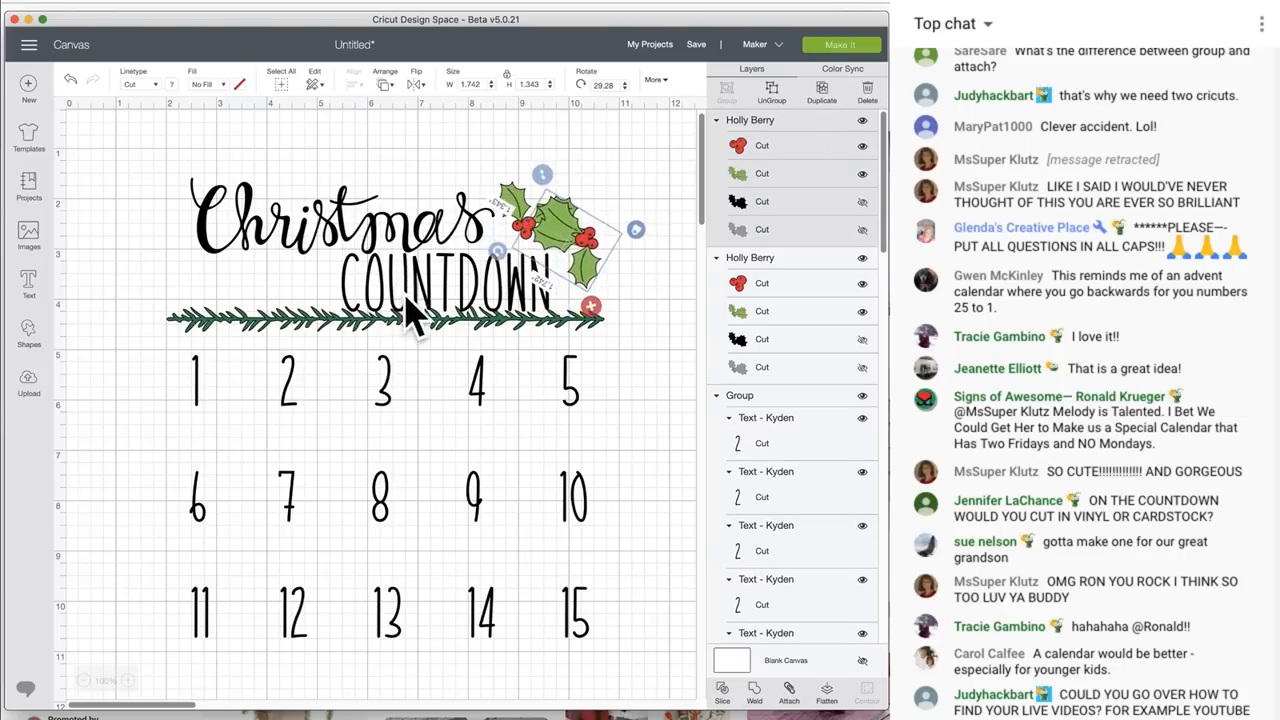
pyautogui.moveTo(563, 229); pyautogui.dragTo(182, 283)
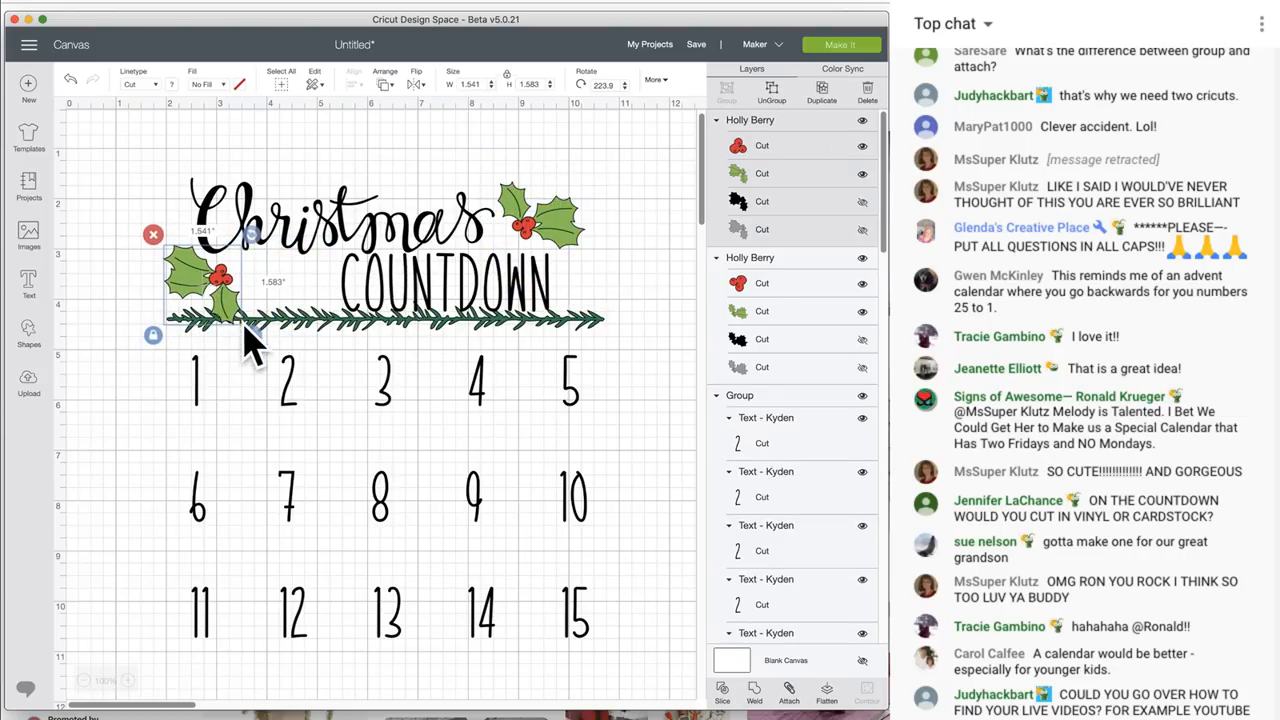
# Delete the rotated holly copy below Christmas and sync the remaining holly's light green leaves to the branch's dark green
pyautogui.moveTo(251, 335); pyautogui.dragTo(182, 280)
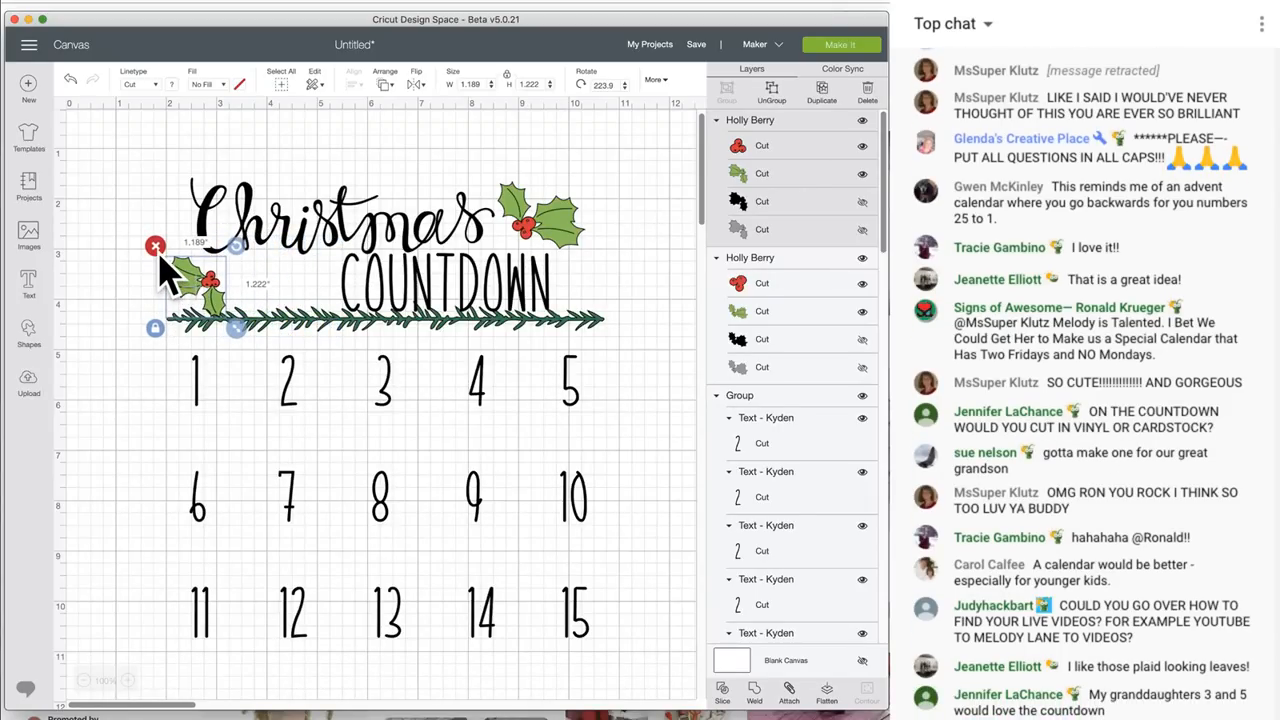
pyautogui.click(155, 245)
pyautogui.click(557, 225)
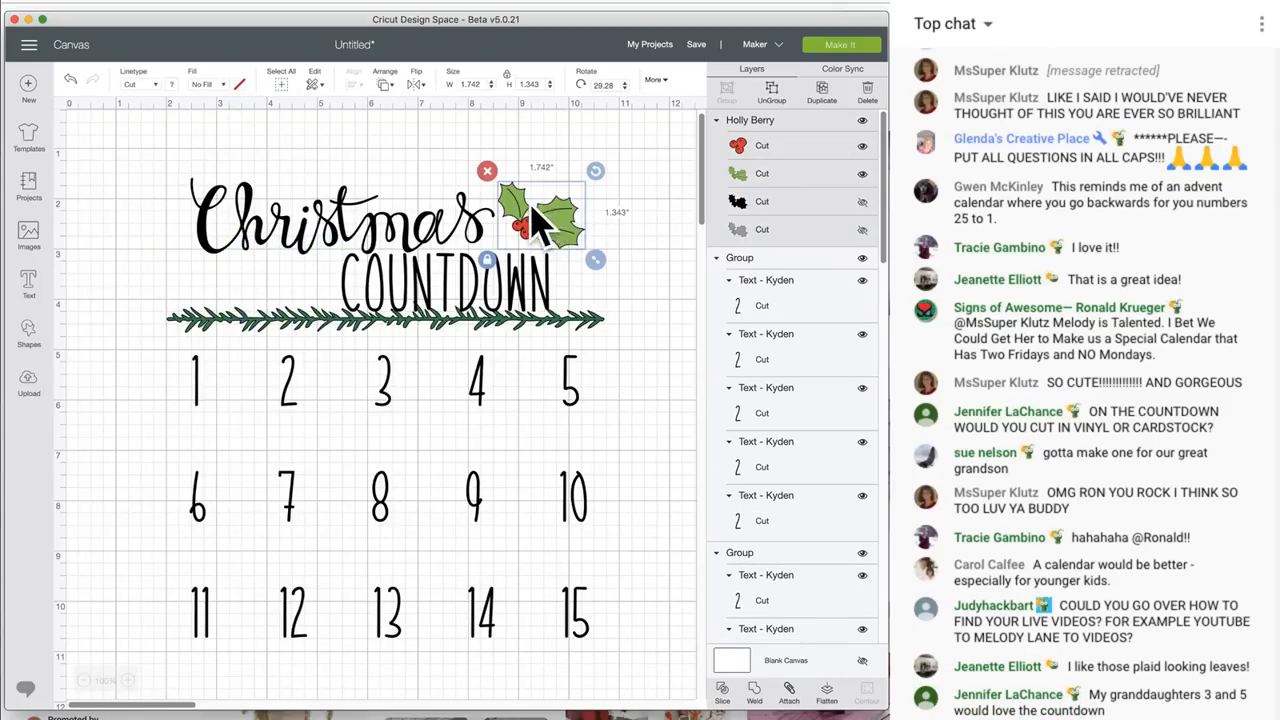
pyautogui.click(838, 70)
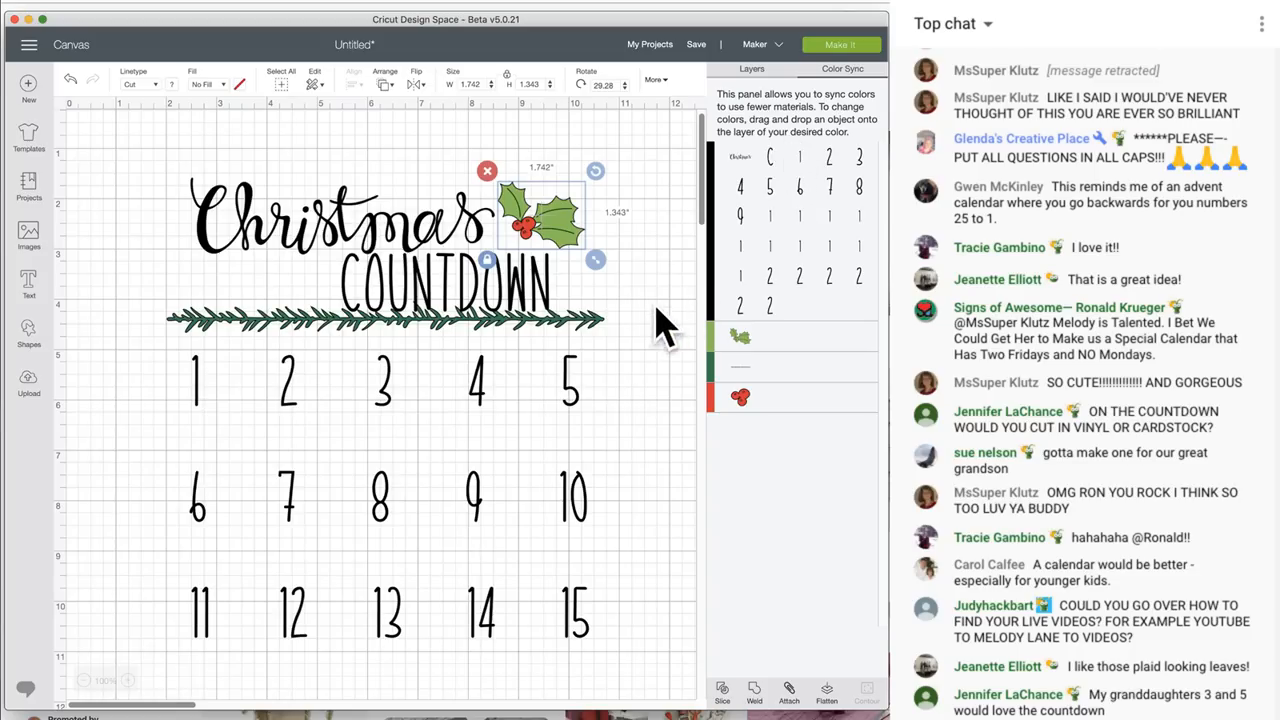
pyautogui.moveTo(712, 370); pyautogui.dragTo(720, 350)
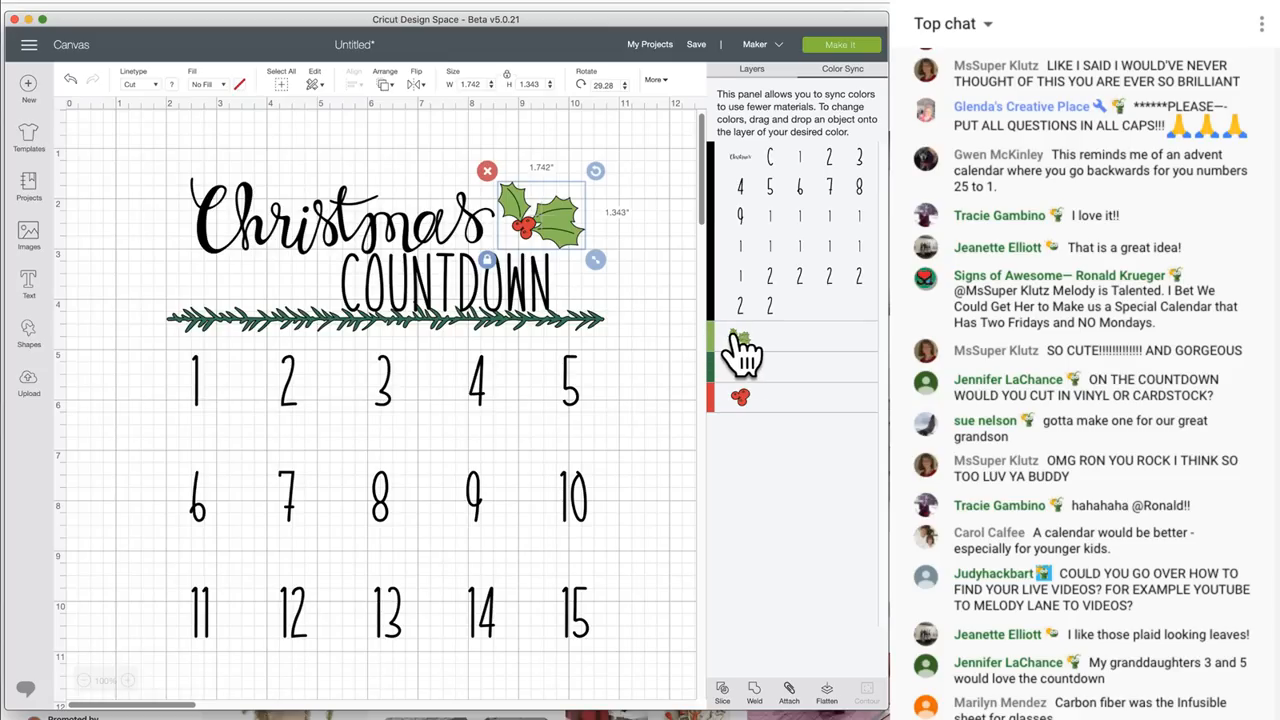
pyautogui.moveTo(737, 357); pyautogui.dragTo(742, 372)
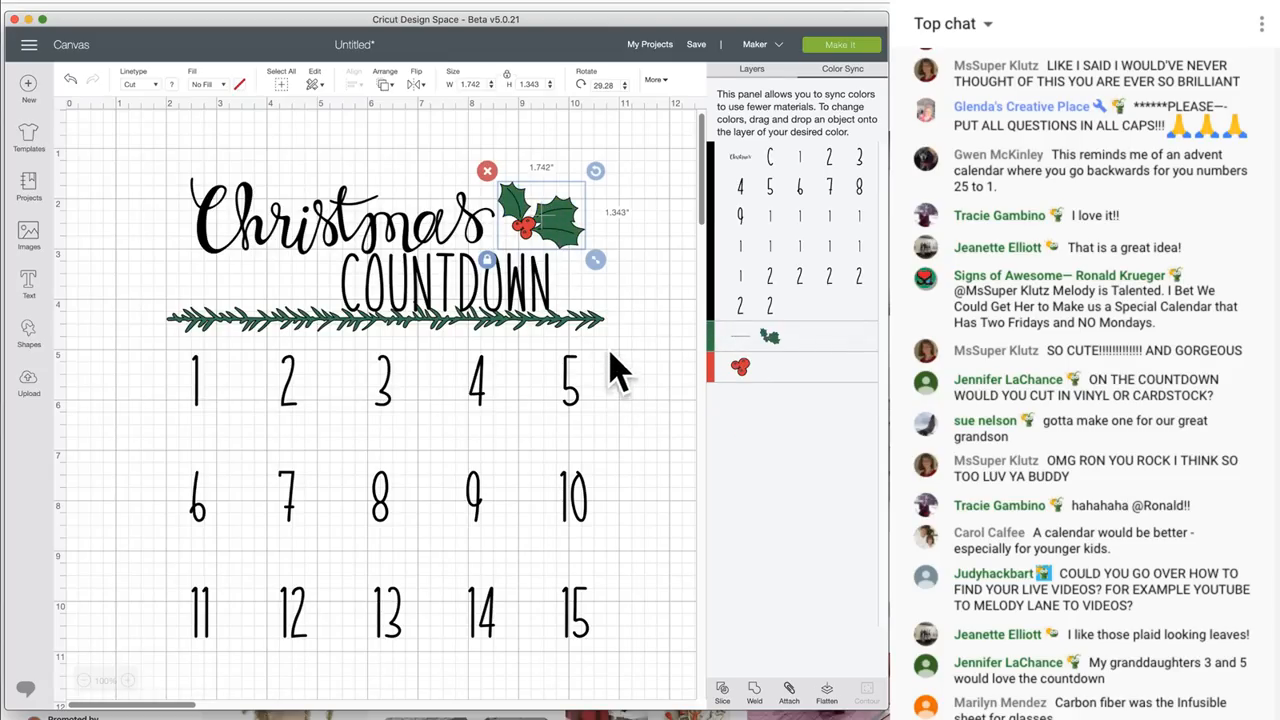
# Nudge COUNTDOWN slightly to the left and sync all the black lettering and numbers to the berries' red
pyautogui.click(409, 300)
pyautogui.moveTo(410, 297); pyautogui.dragTo(406, 294)
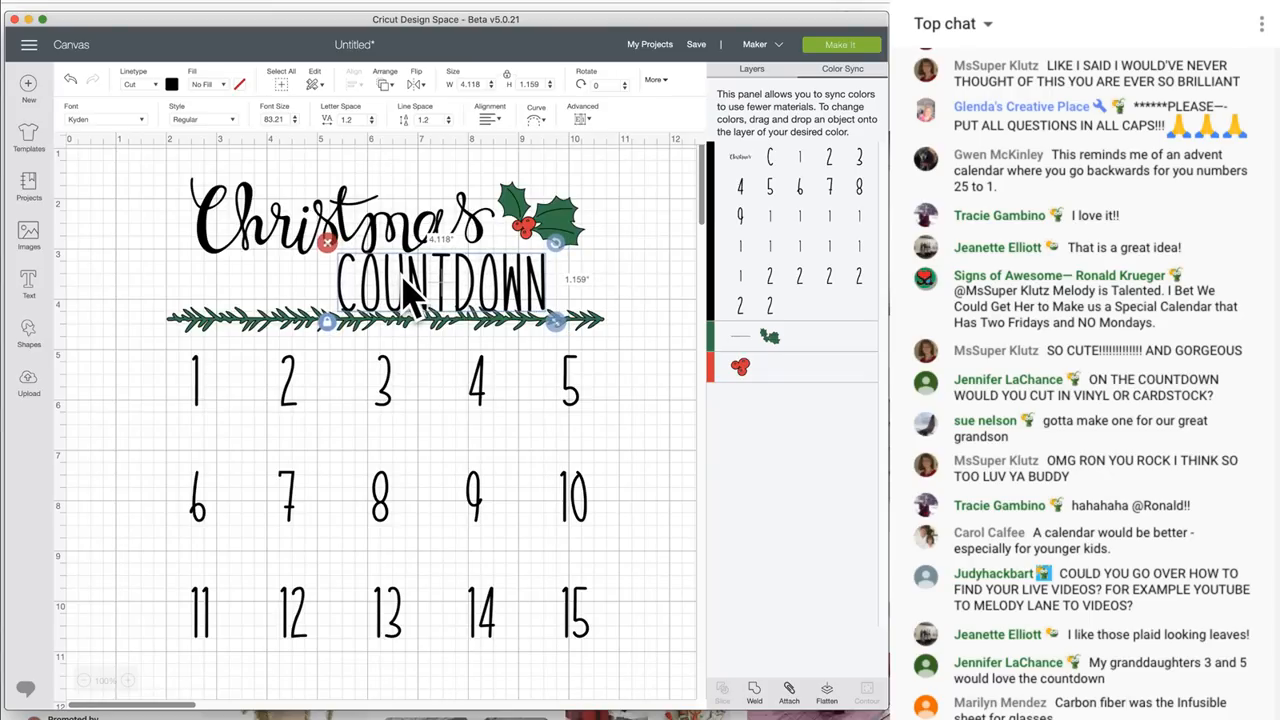
pyautogui.moveTo(708, 182); pyautogui.dragTo(709, 182)
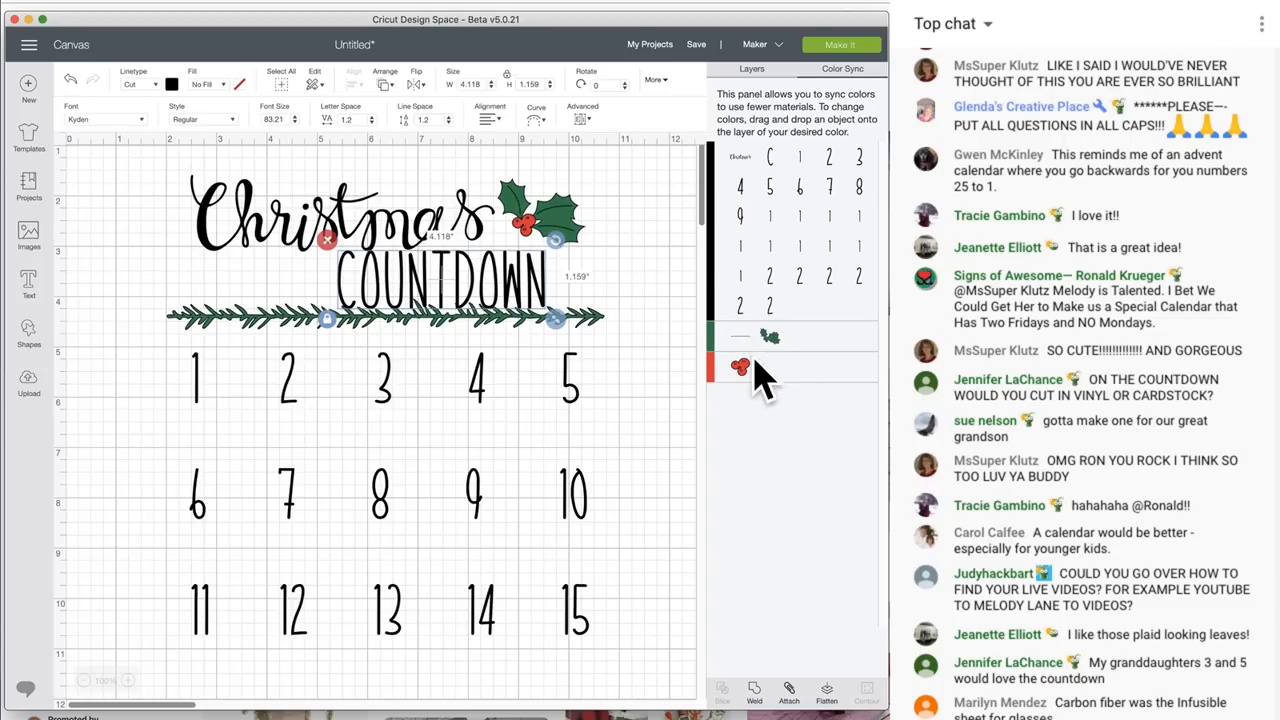
pyautogui.moveTo(752, 380); pyautogui.dragTo(721, 373)
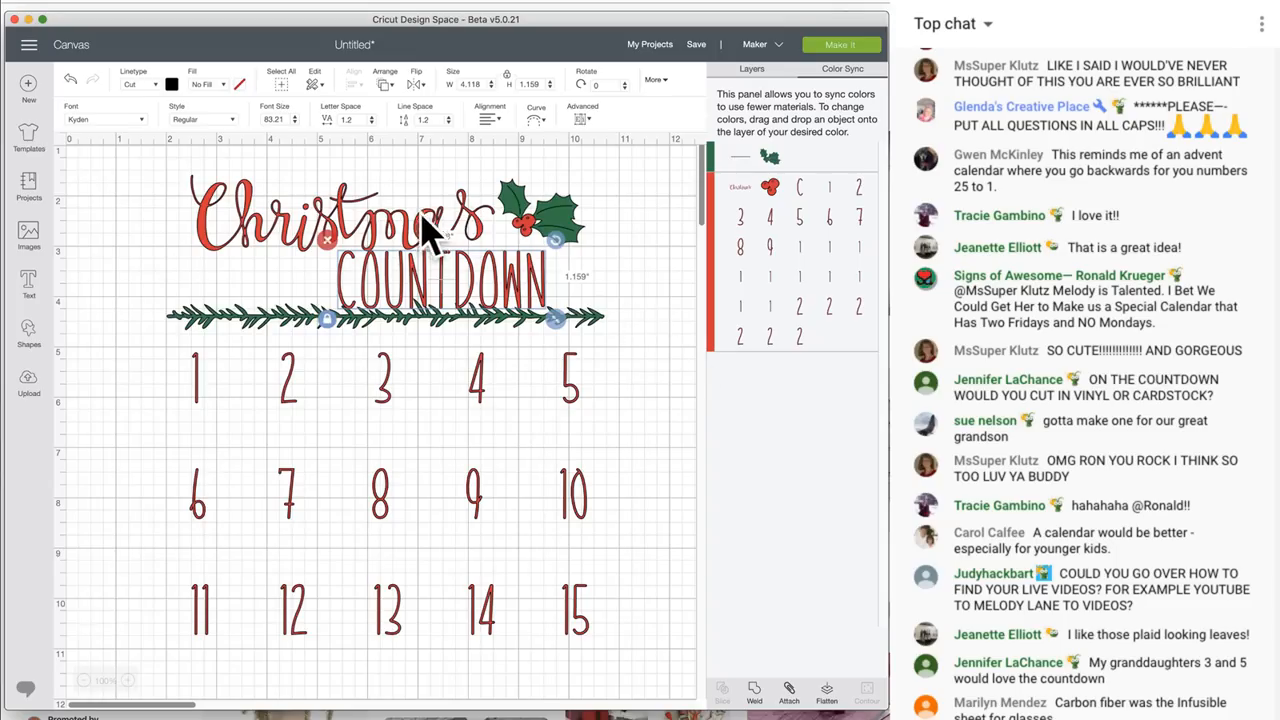
# Recolor the word Christmas with the dark green material color used by the holly leaves and branch
pyautogui.click(343, 212)
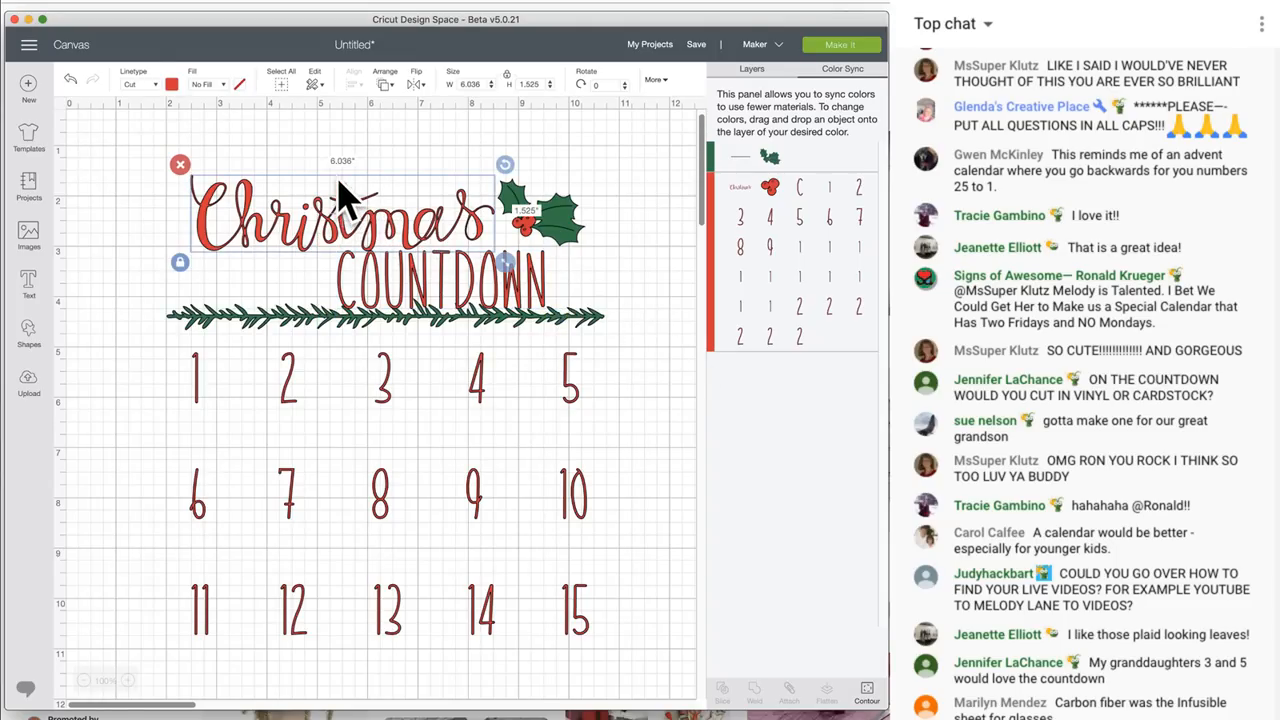
pyautogui.click(172, 86)
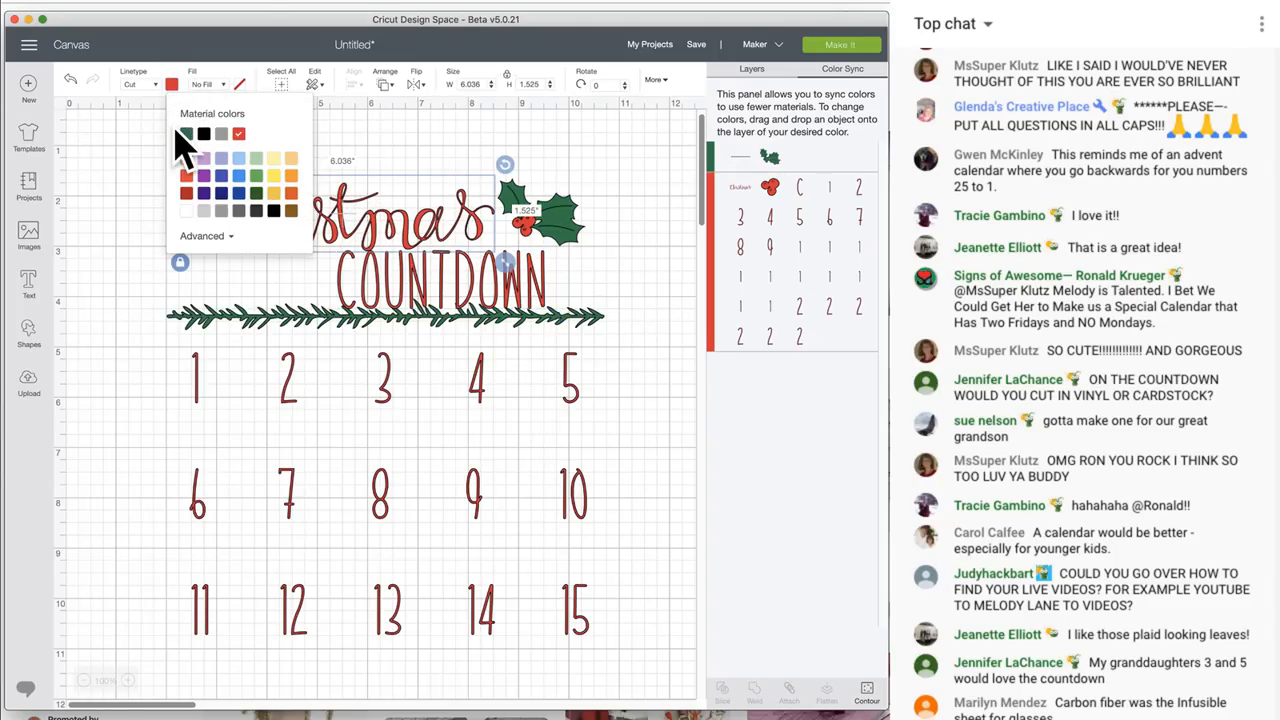
pyautogui.click(186, 135)
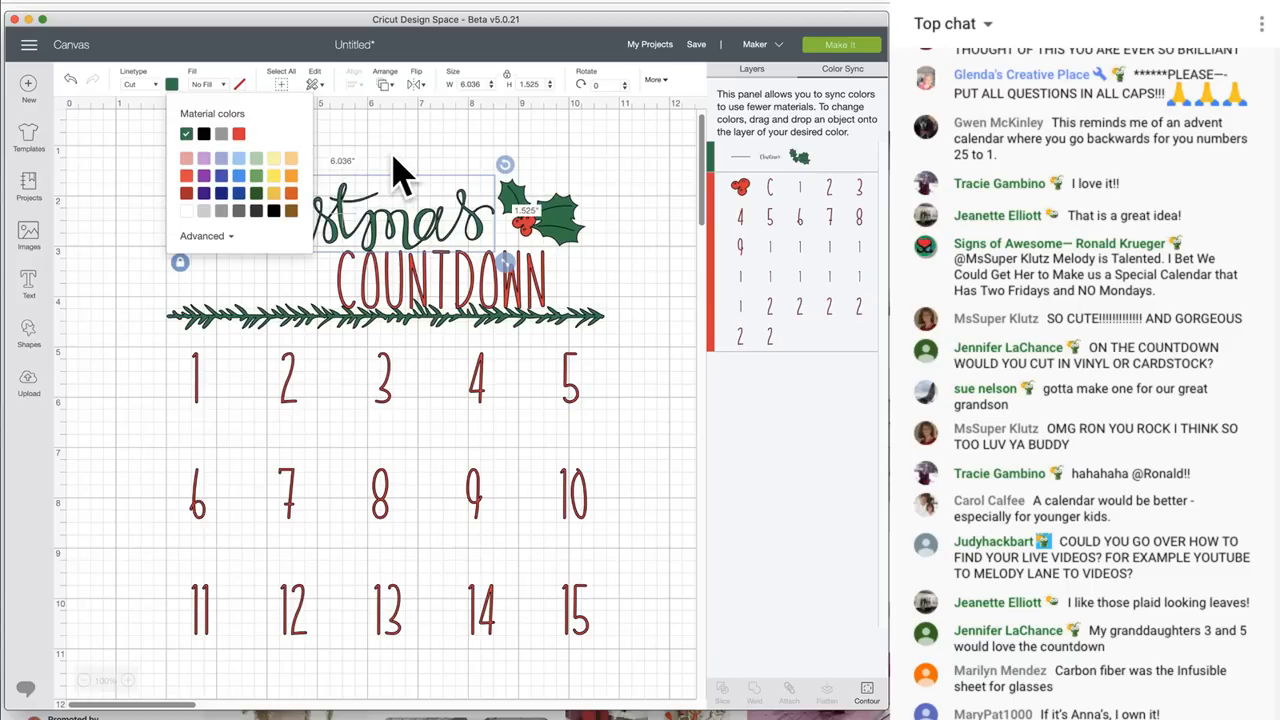
pyautogui.click(395, 170)
# Fine-tune the title by nudging Christmas slightly left and COUNTDOWN slightly right, leaving nothing selected
pyautogui.click(340, 228)
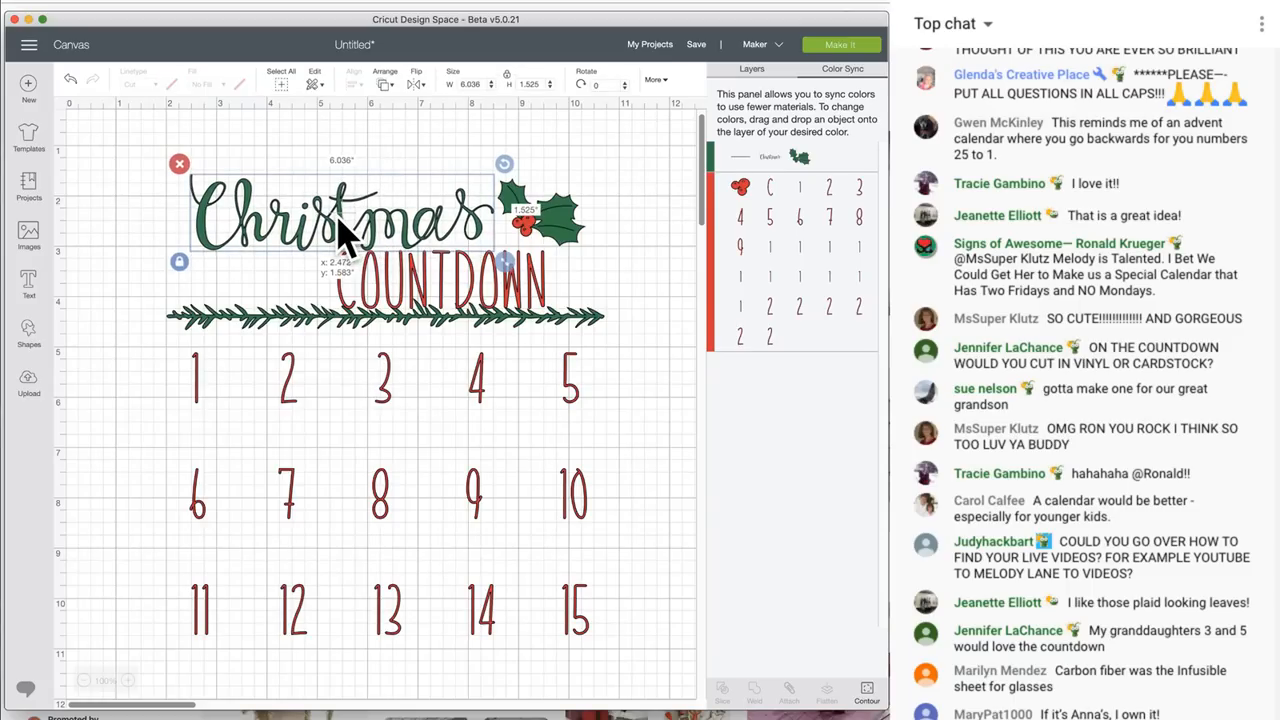
pyautogui.moveTo(340, 228); pyautogui.dragTo(337, 229)
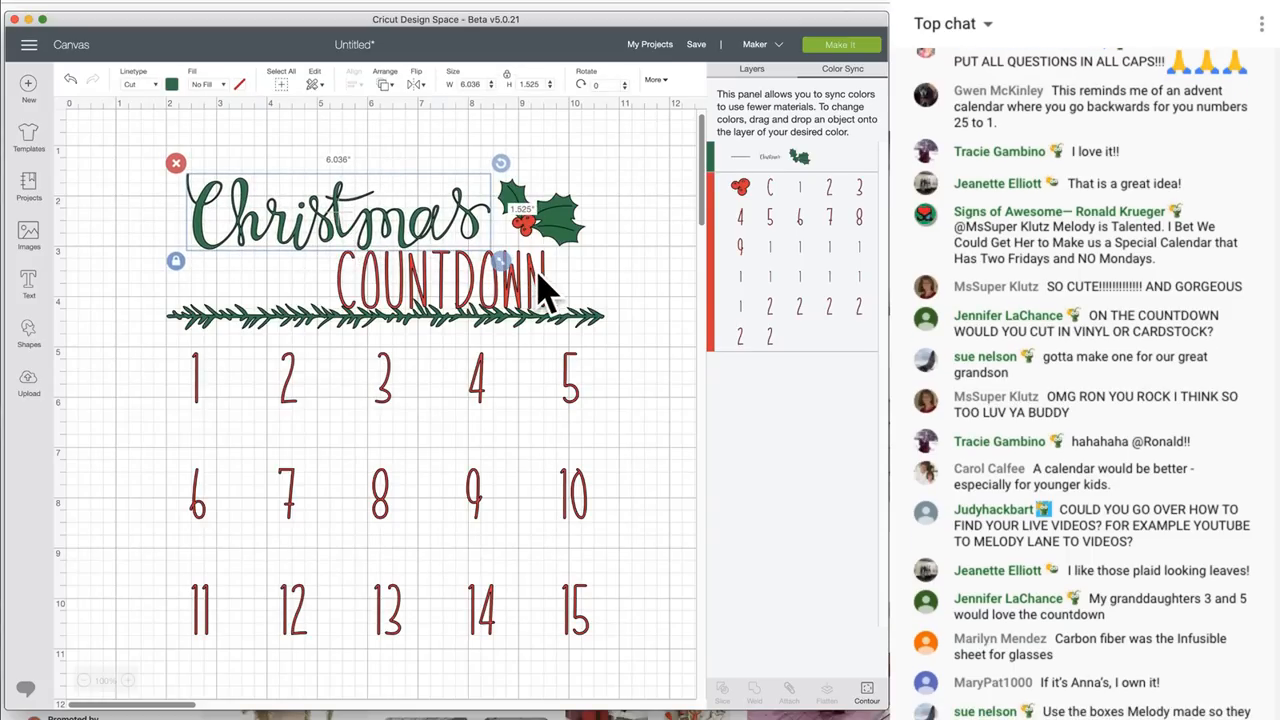
pyautogui.moveTo(543, 278); pyautogui.dragTo(552, 287)
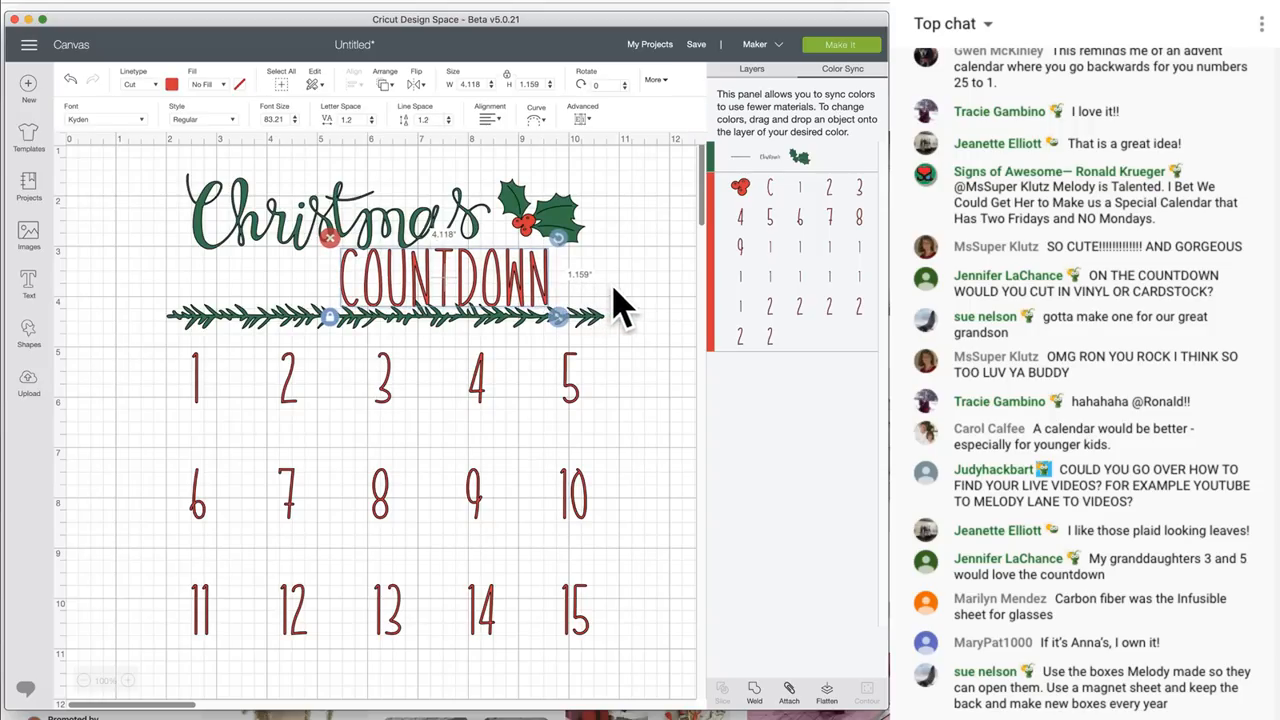
pyautogui.click(669, 245)
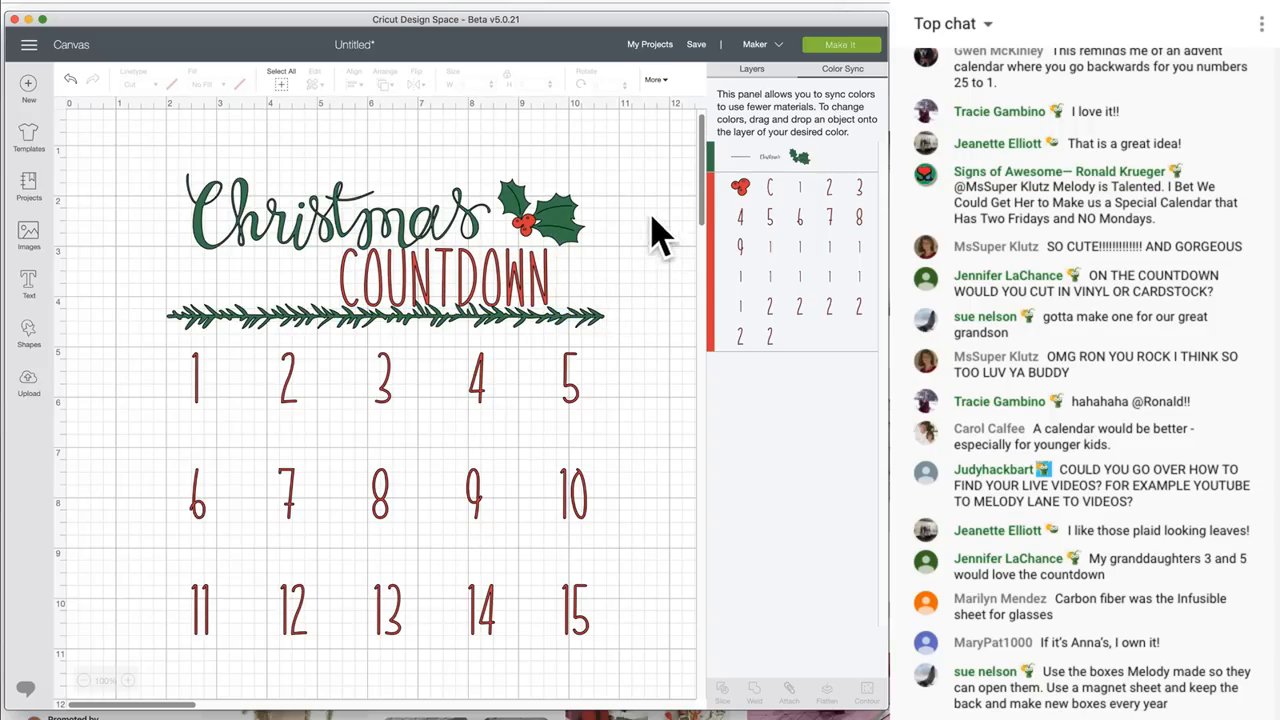
# Preview the green and red cutting mats, and return to the canvas without continuing to the cut
pyautogui.click(845, 50)
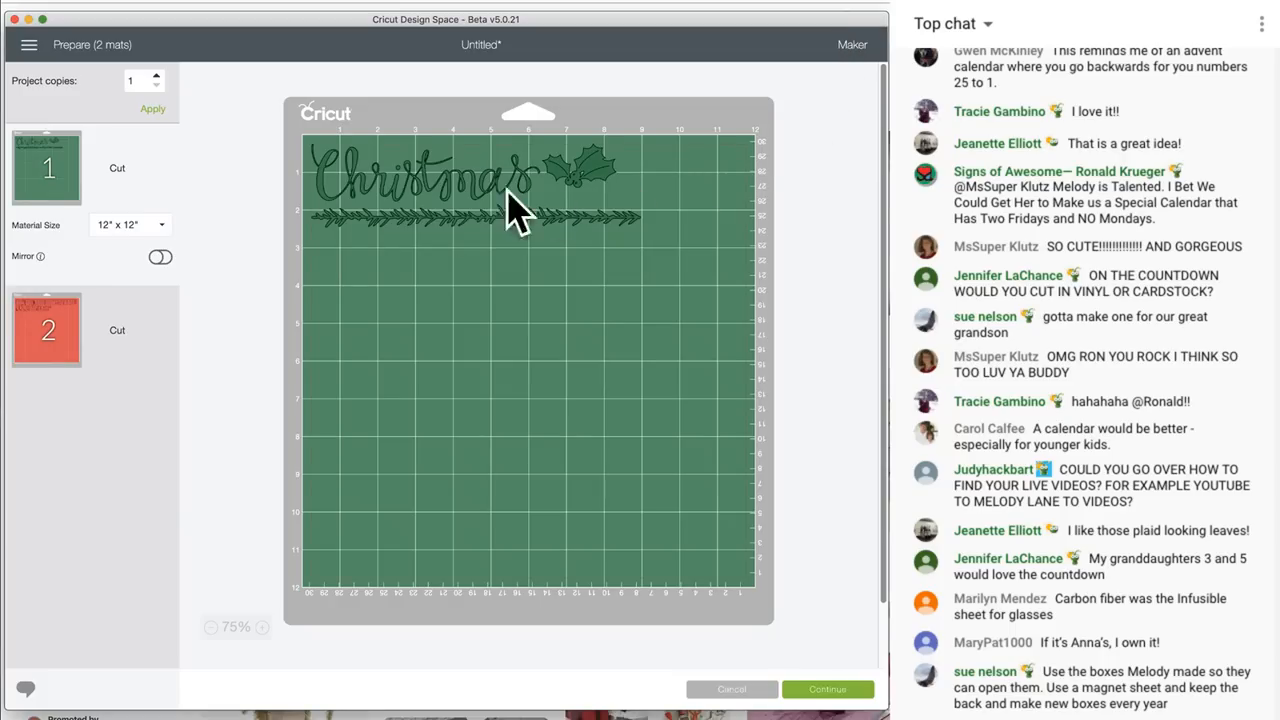
pyautogui.click(60, 330)
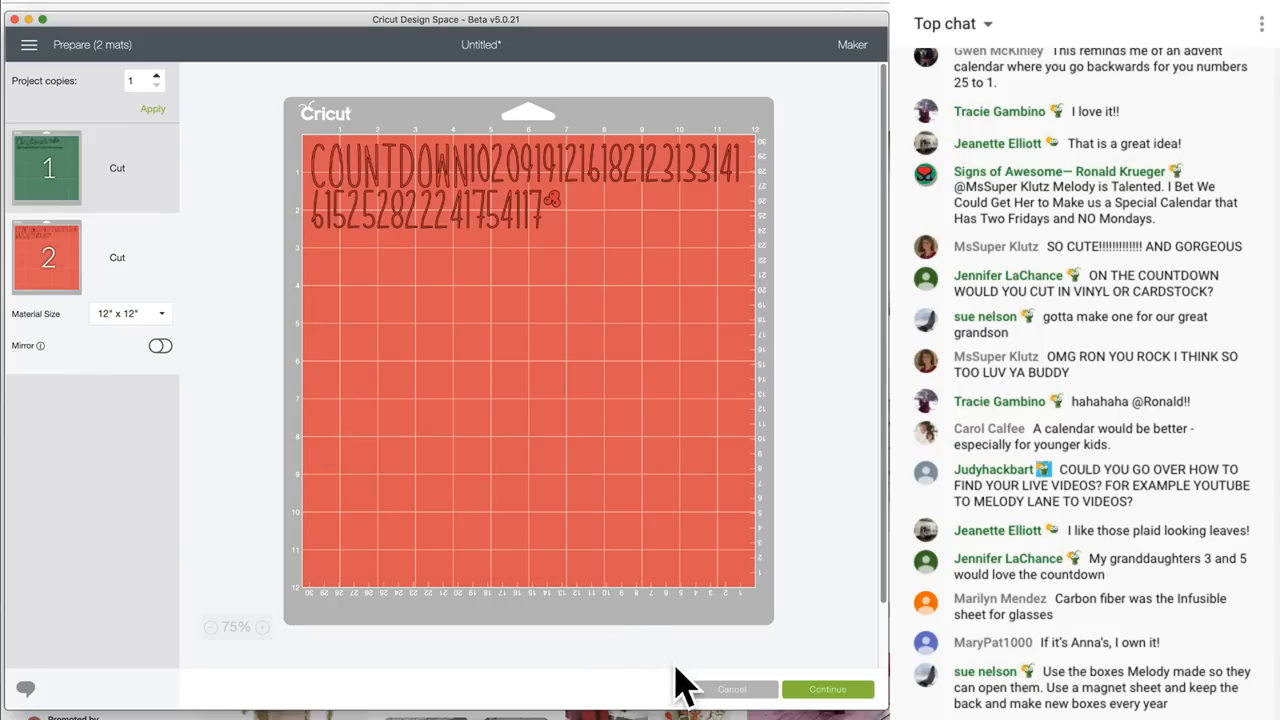
pyautogui.click(737, 690)
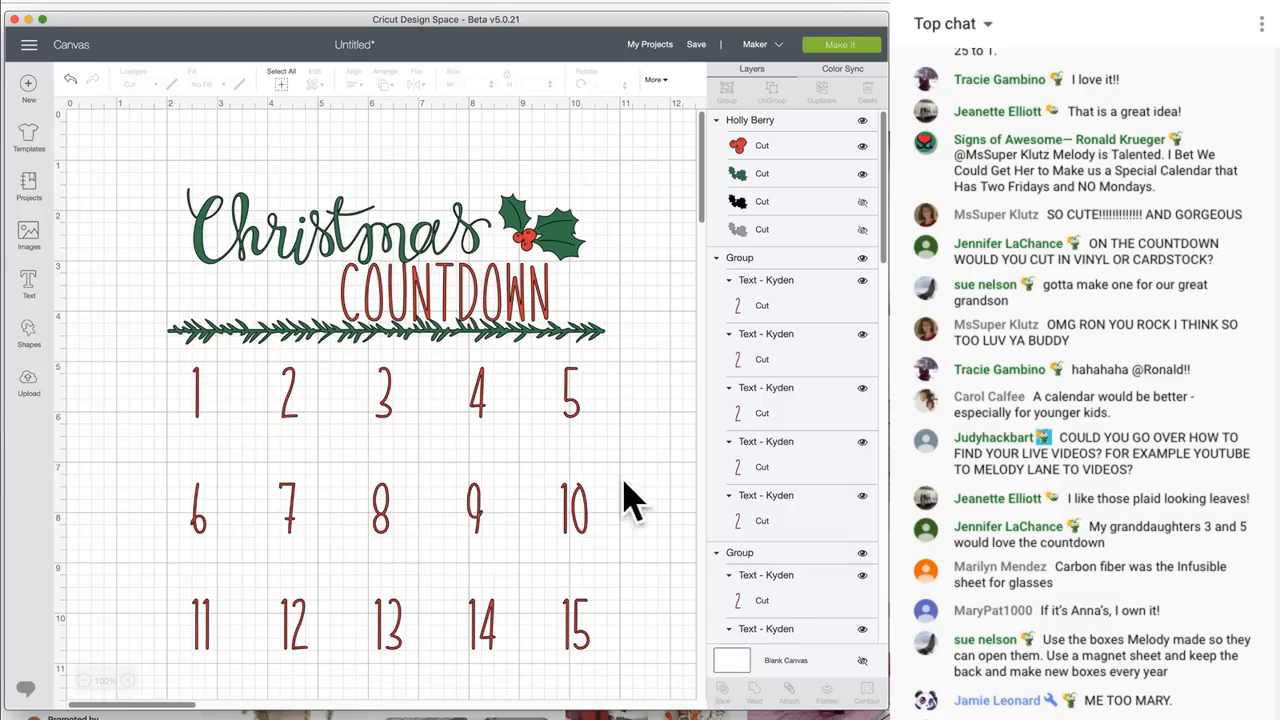
# Search the image library for "truck"
pyautogui.click(30, 234)
pyautogui.moveTo(623, 86); pyautogui.dragTo(585, 88)
pyautogui.write('tru')
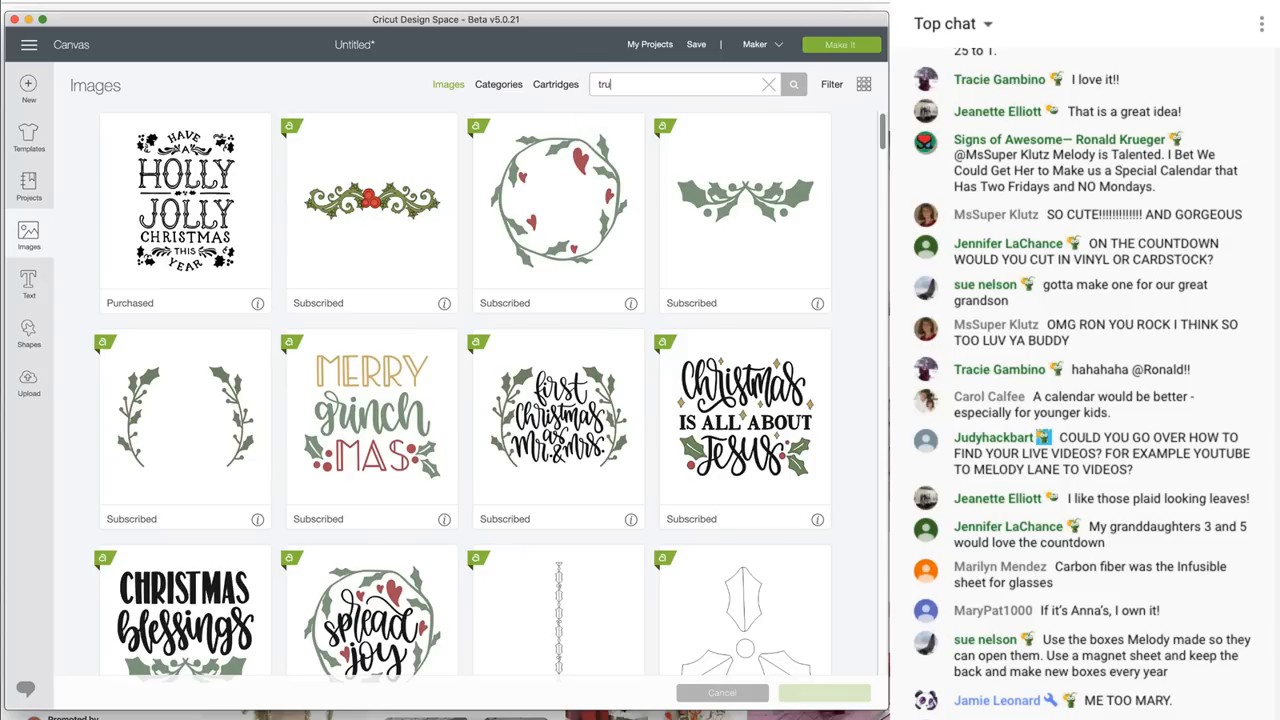
pyautogui.write('ck')
pyautogui.press('Return')
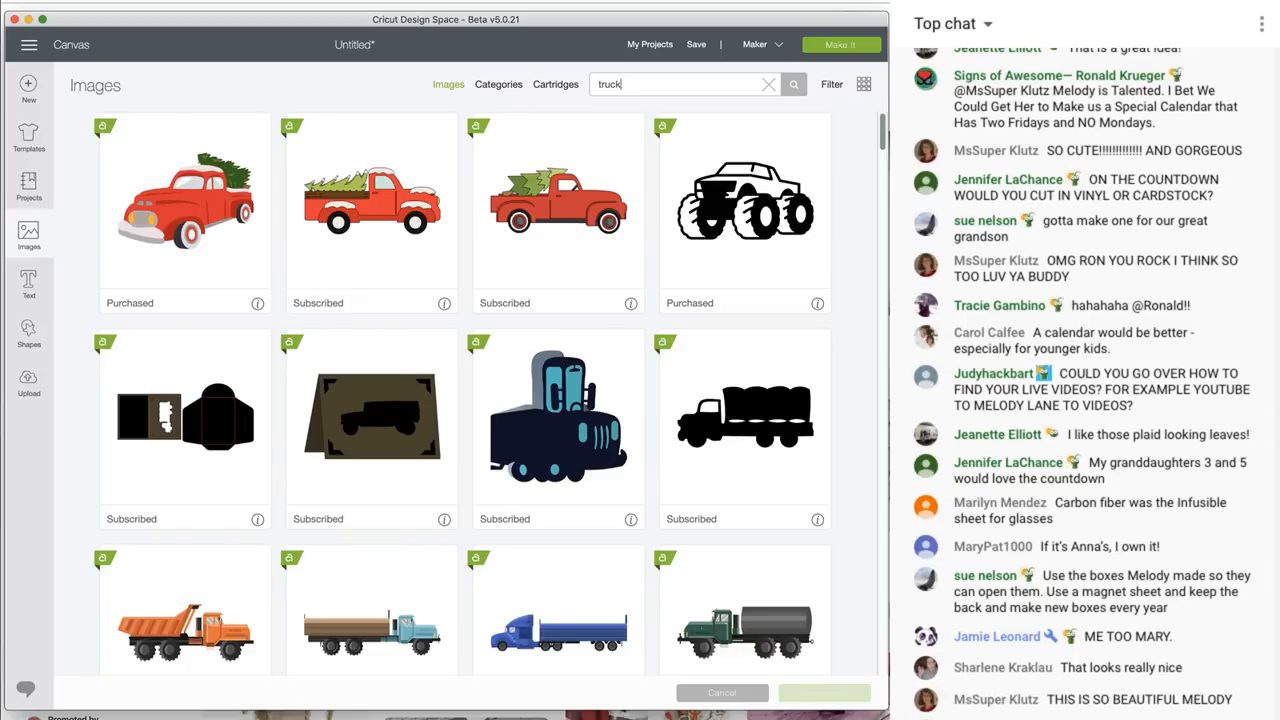
# Browse the truck images, checking details of the Christmas ones, and insert the side-view red truck carrying a red bow and greenery
pyautogui.scroll(-8, 551, 329)
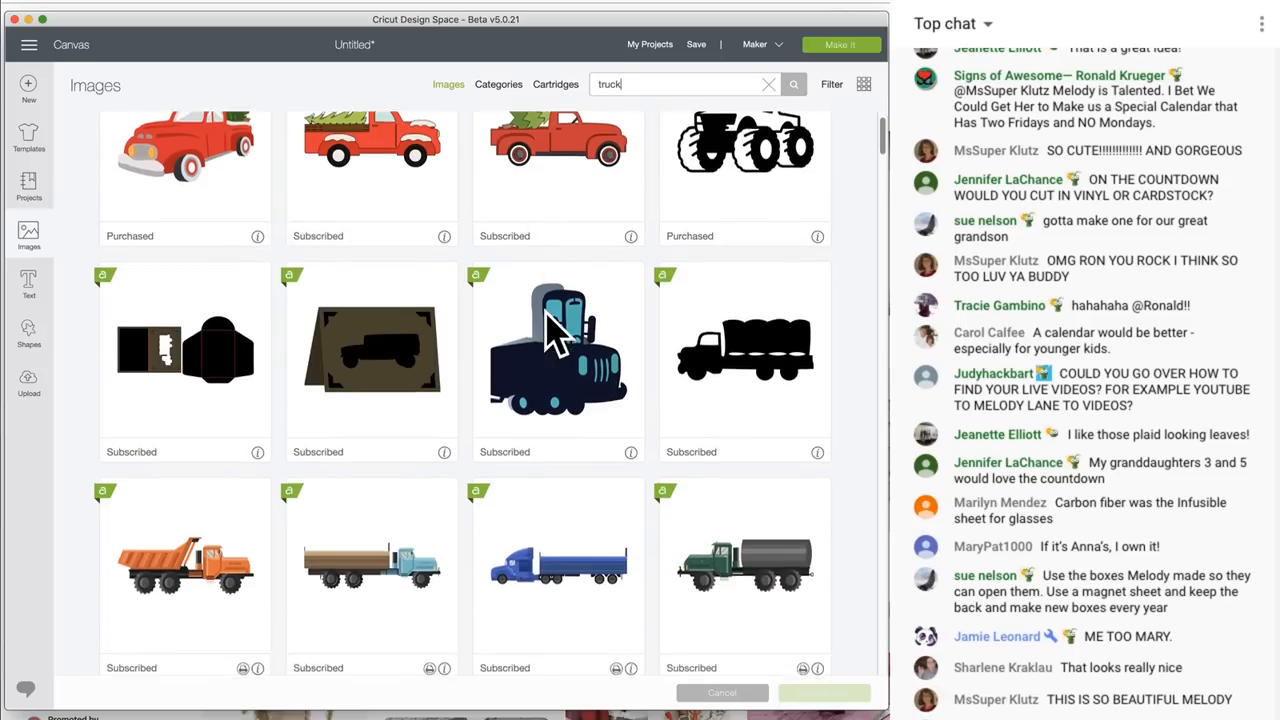
pyautogui.scroll(-15, 551, 329)
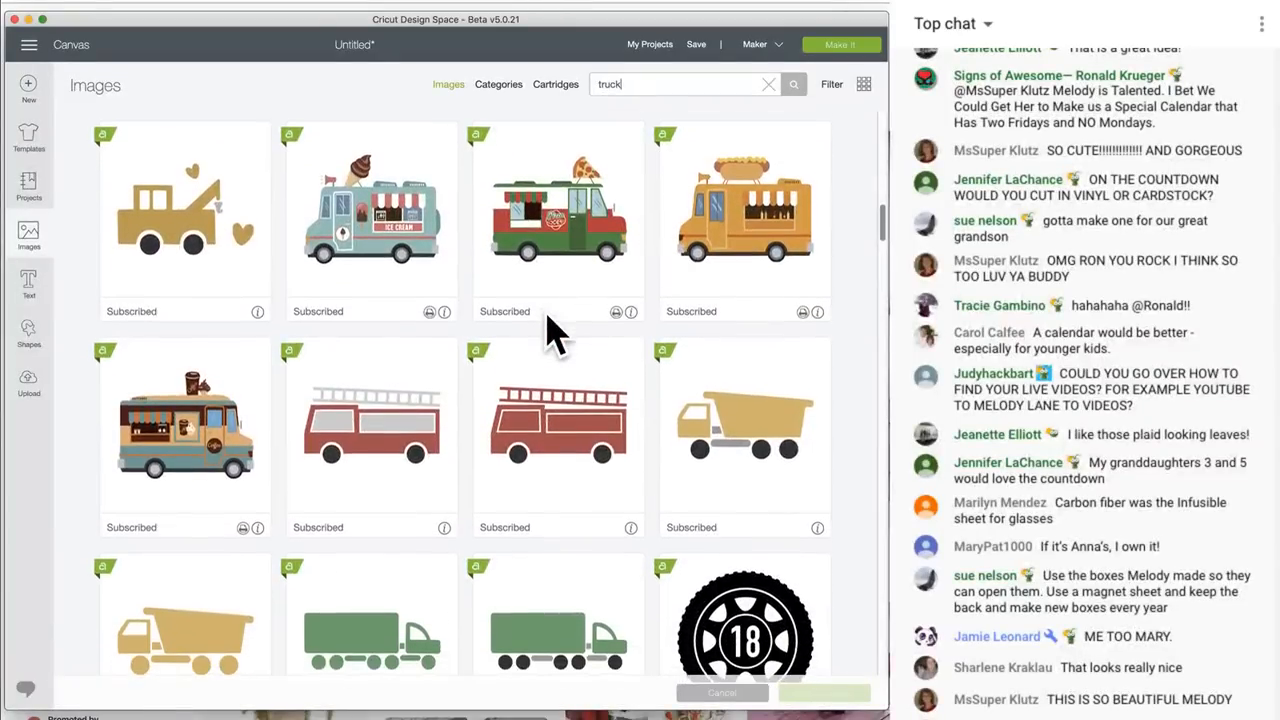
pyautogui.scroll(10, 551, 329)
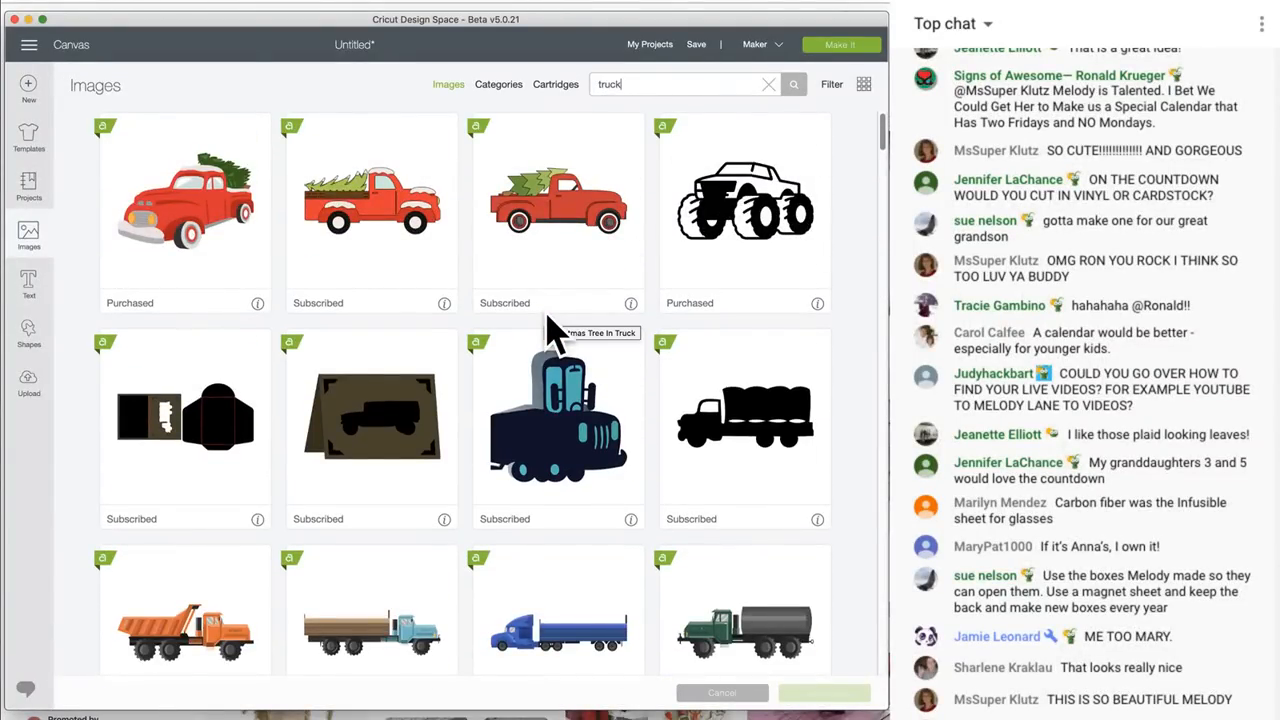
pyautogui.click(630, 303)
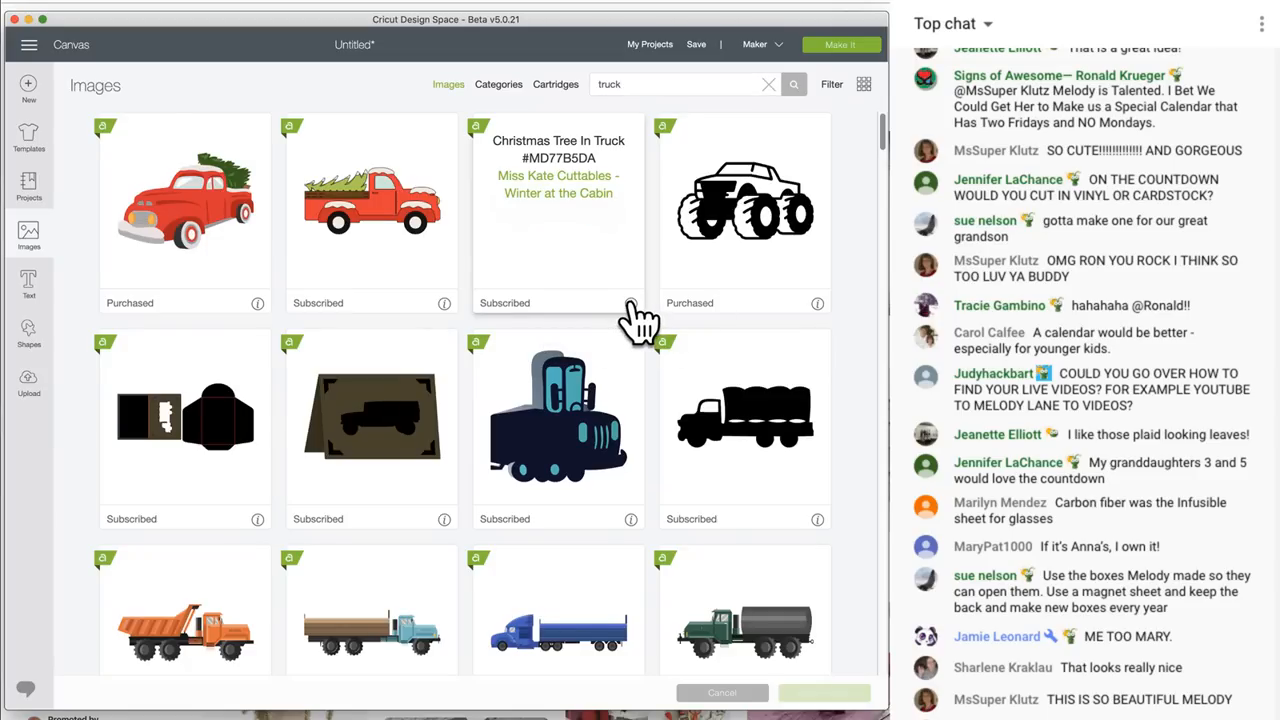
pyautogui.click(444, 303)
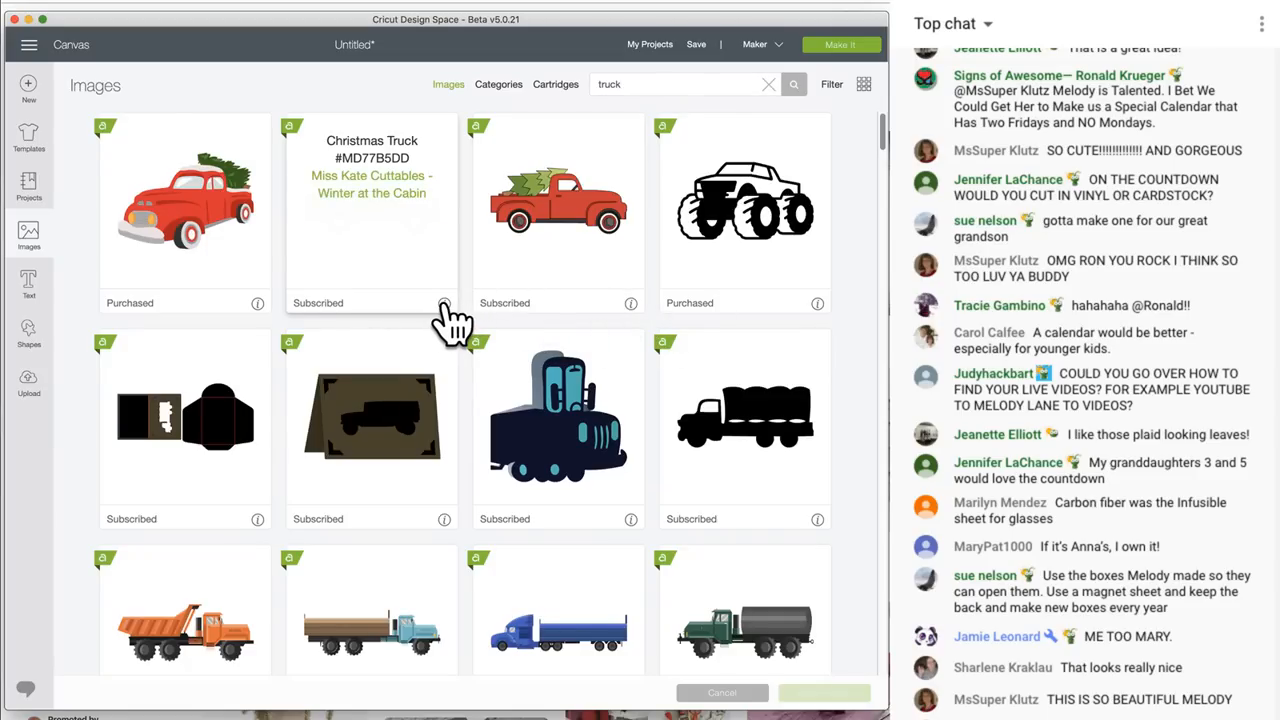
pyautogui.scroll(-10, 486, 322)
pyautogui.scroll(-10, 483, 325)
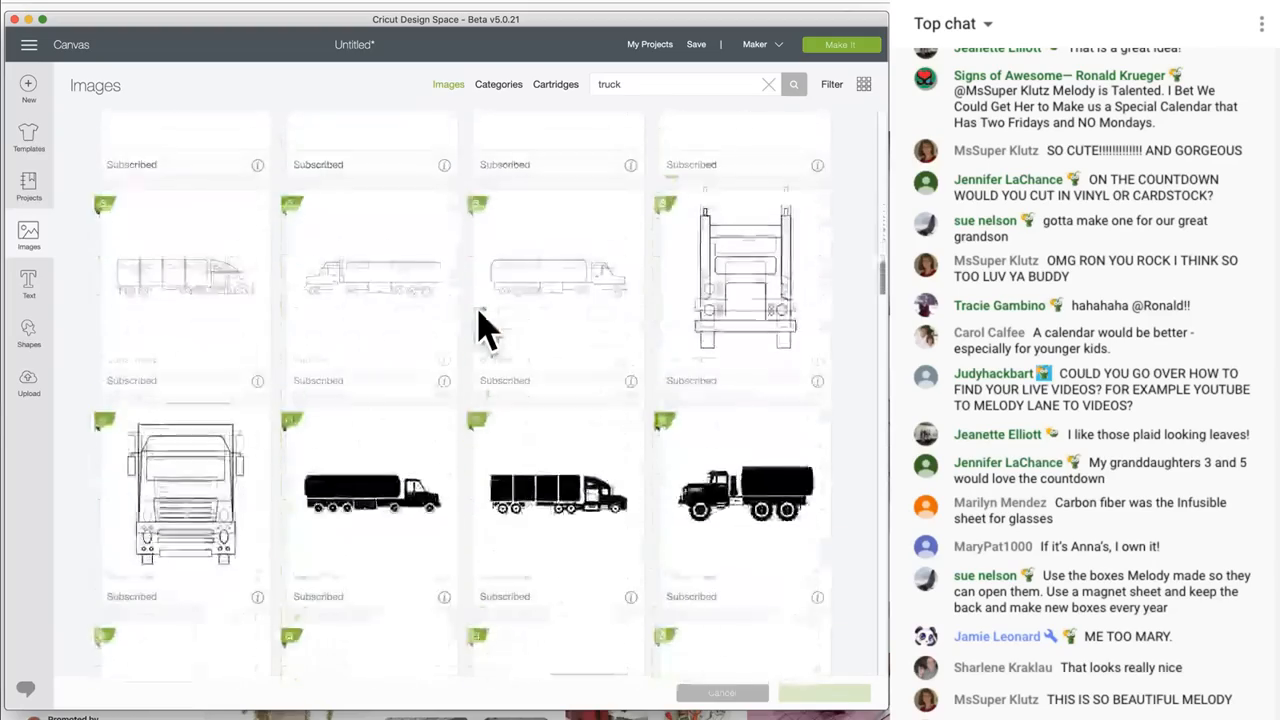
pyautogui.scroll(-10, 483, 325)
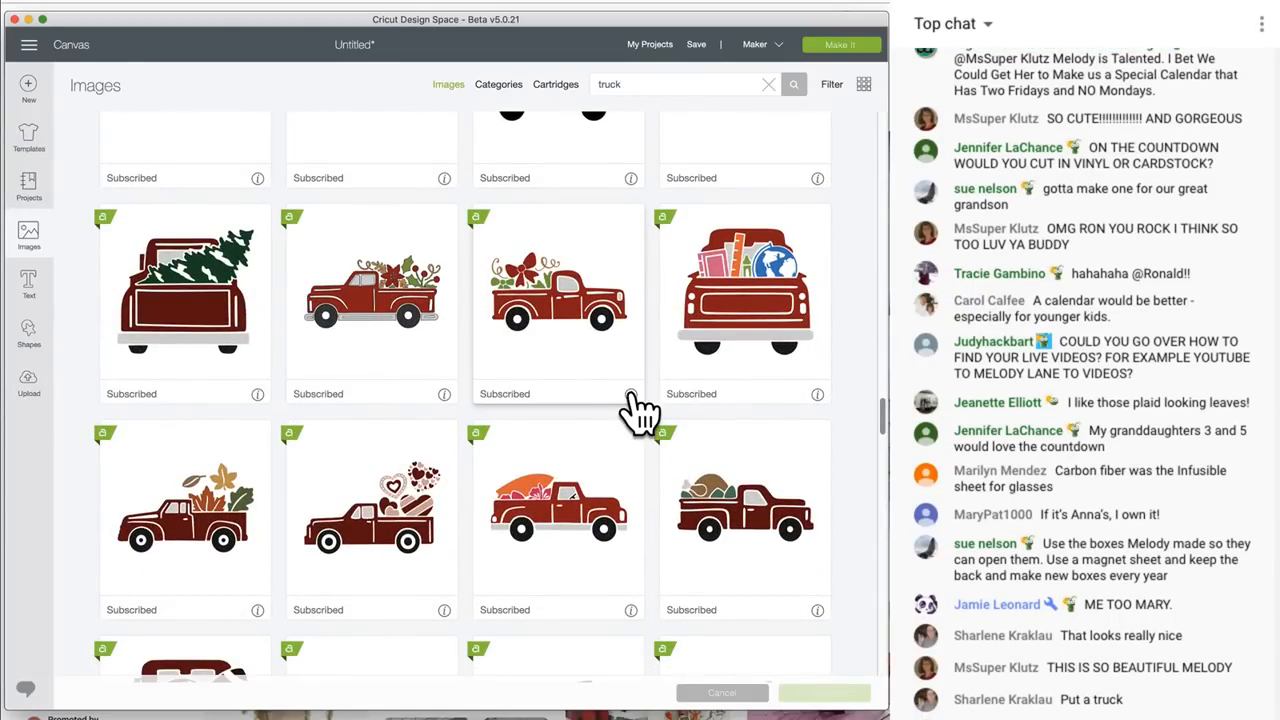
pyautogui.click(552, 338)
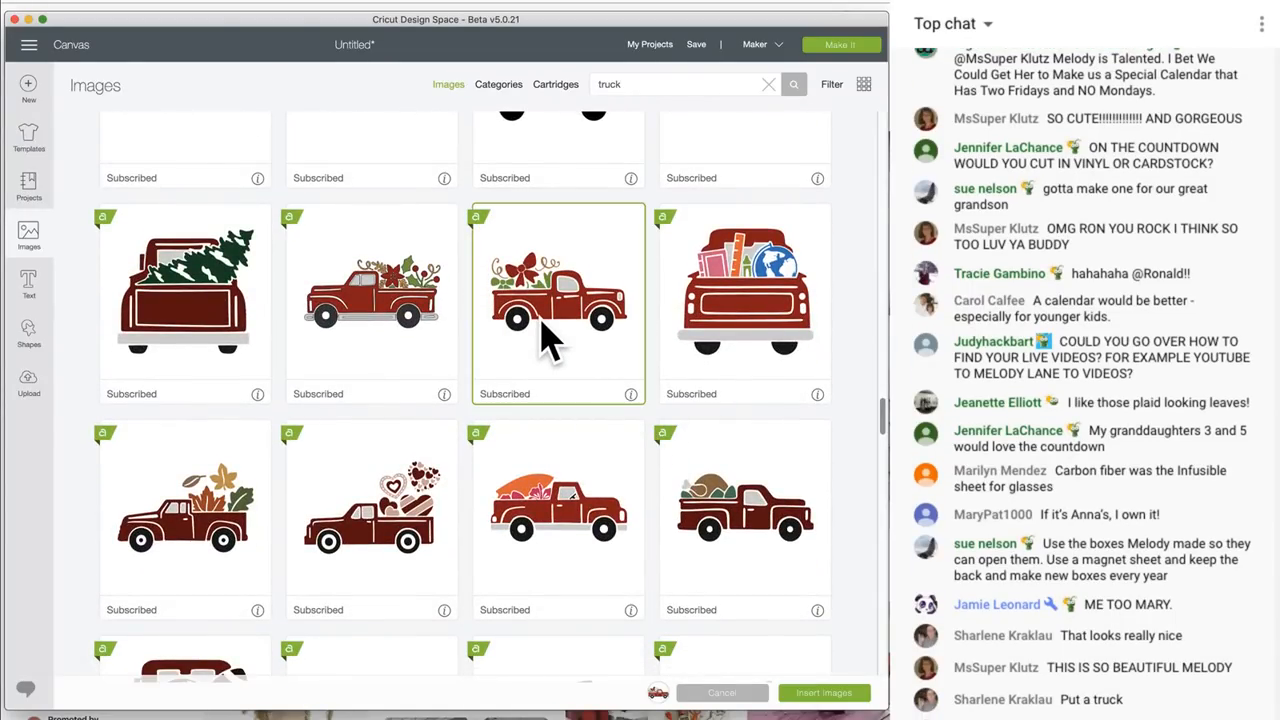
pyautogui.click(808, 694)
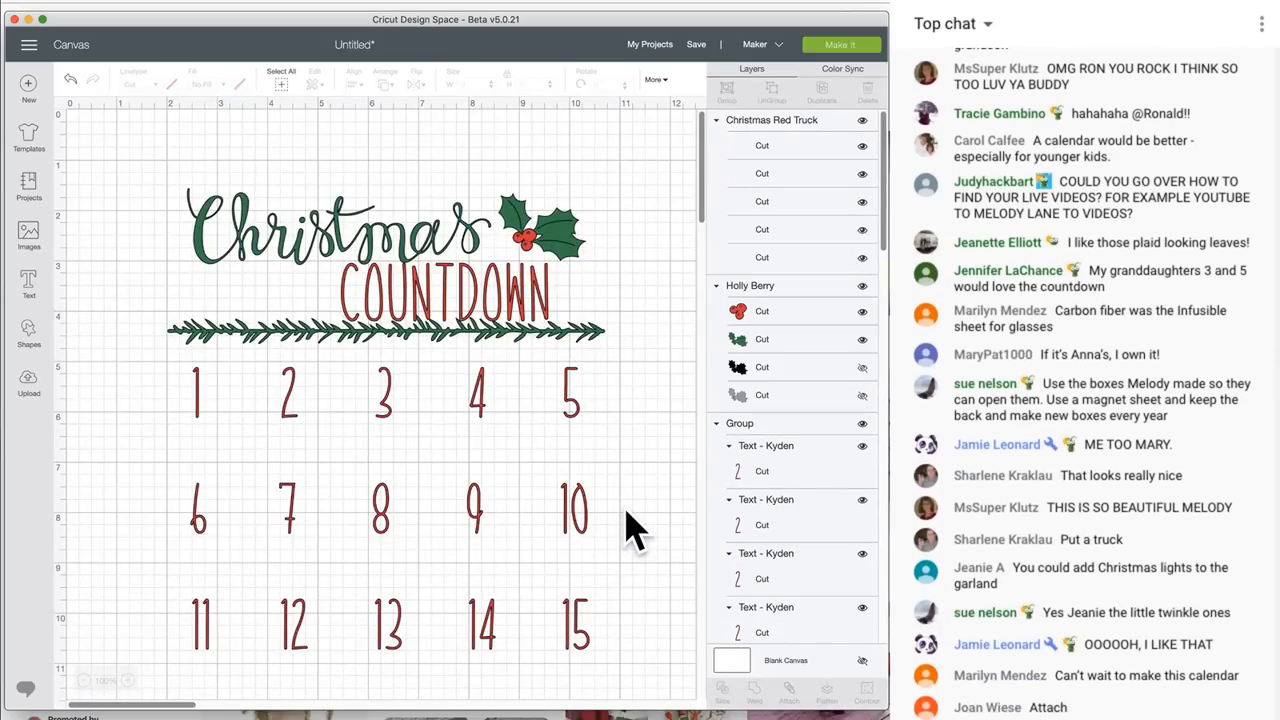
# Shrink the red truck to about 3.36 in wide on the branch before COUNTDOWN, and raise the word Christmas to clear it
pyautogui.moveTo(552, 645); pyautogui.dragTo(320, 263)
pyautogui.moveTo(447, 393); pyautogui.dragTo(307, 293)
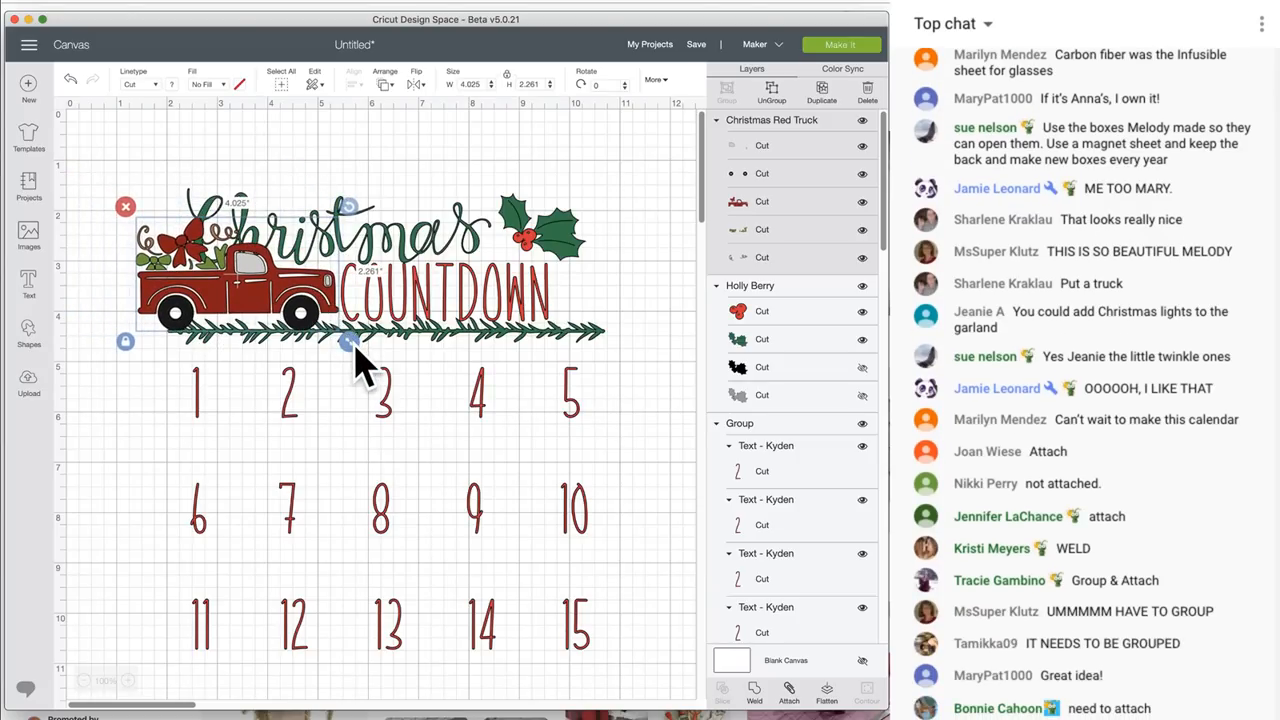
pyautogui.moveTo(350, 348); pyautogui.dragTo(294, 320)
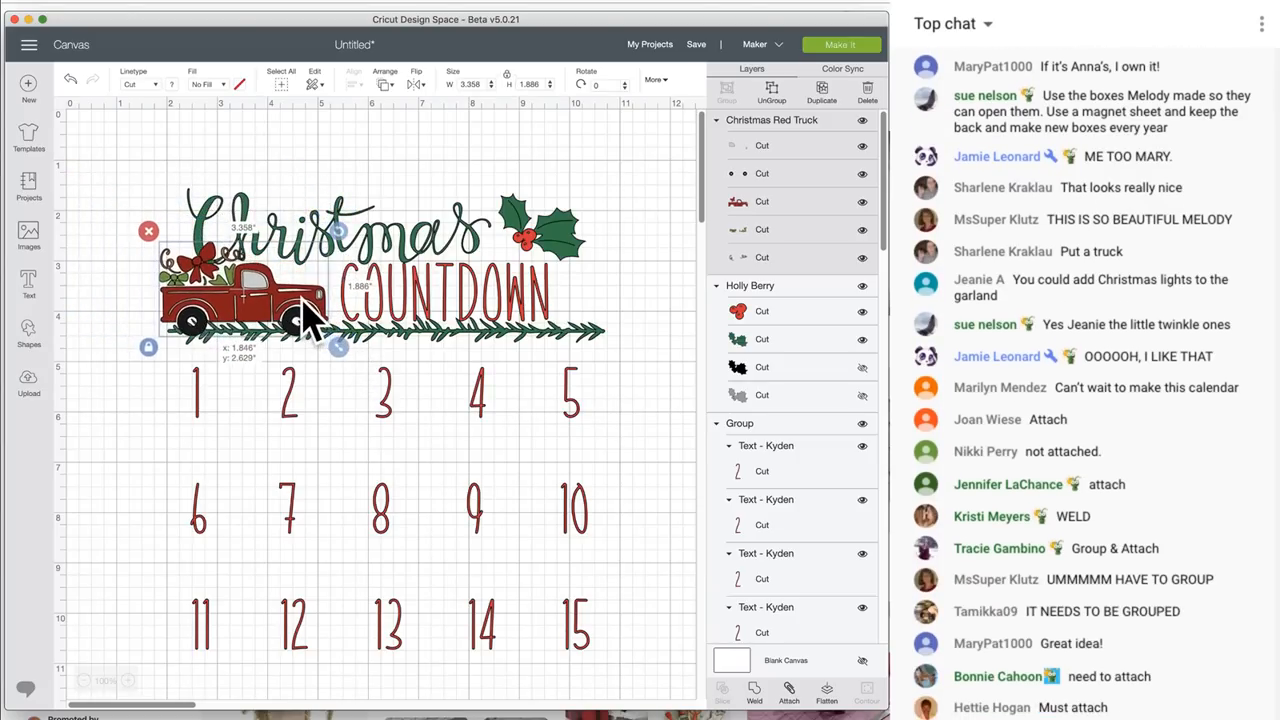
pyautogui.click(394, 230)
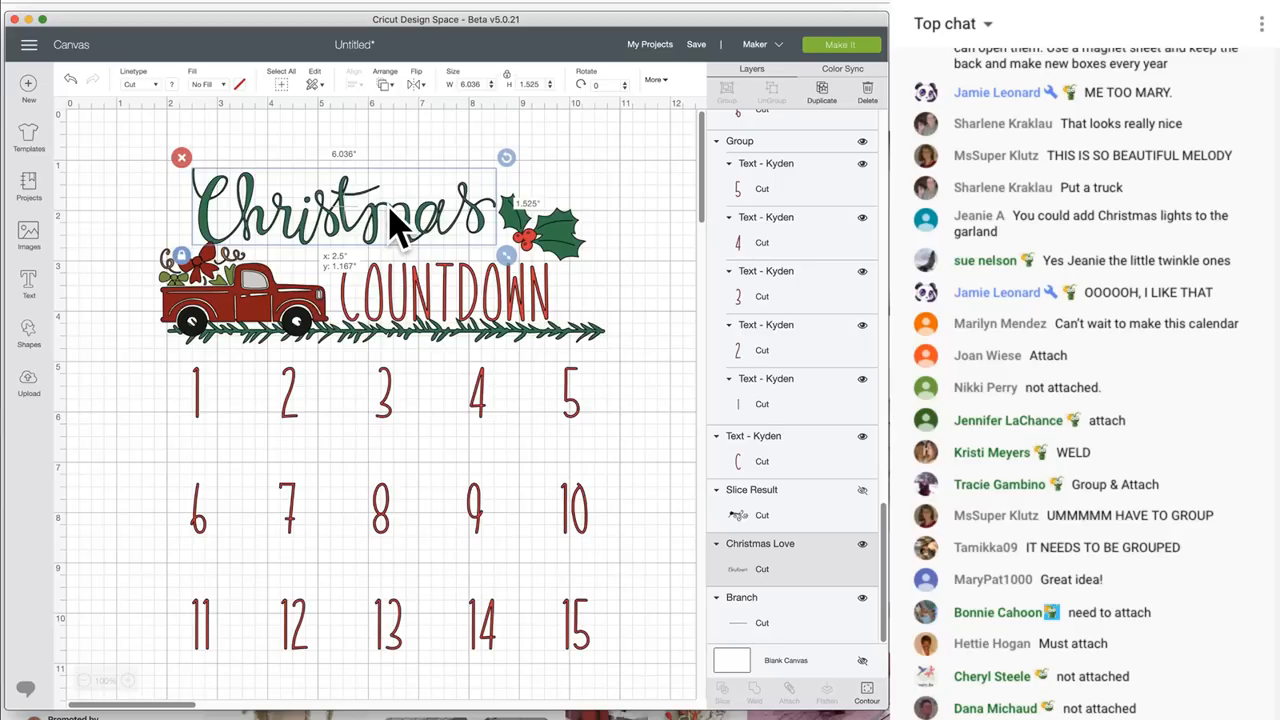
pyautogui.moveTo(391, 212); pyautogui.dragTo(388, 207)
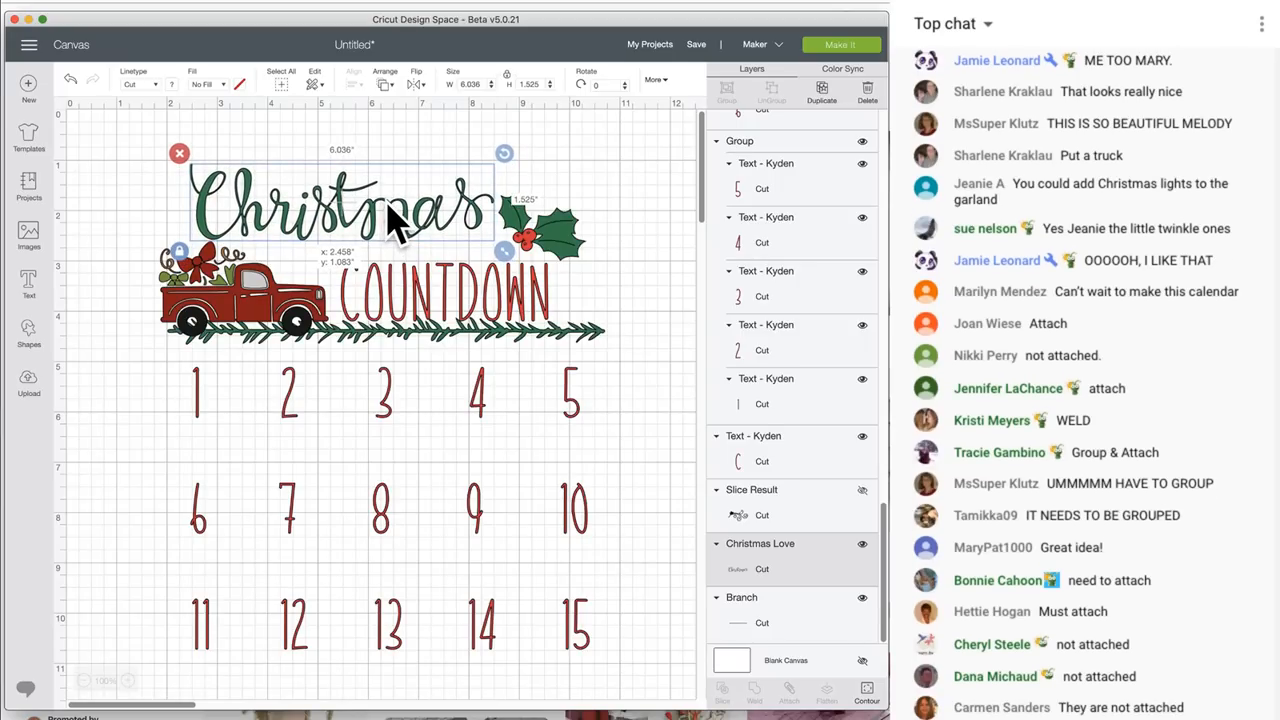
# Flip the red truck horizontally and raise it slightly on the branch
pyautogui.click(214, 322)
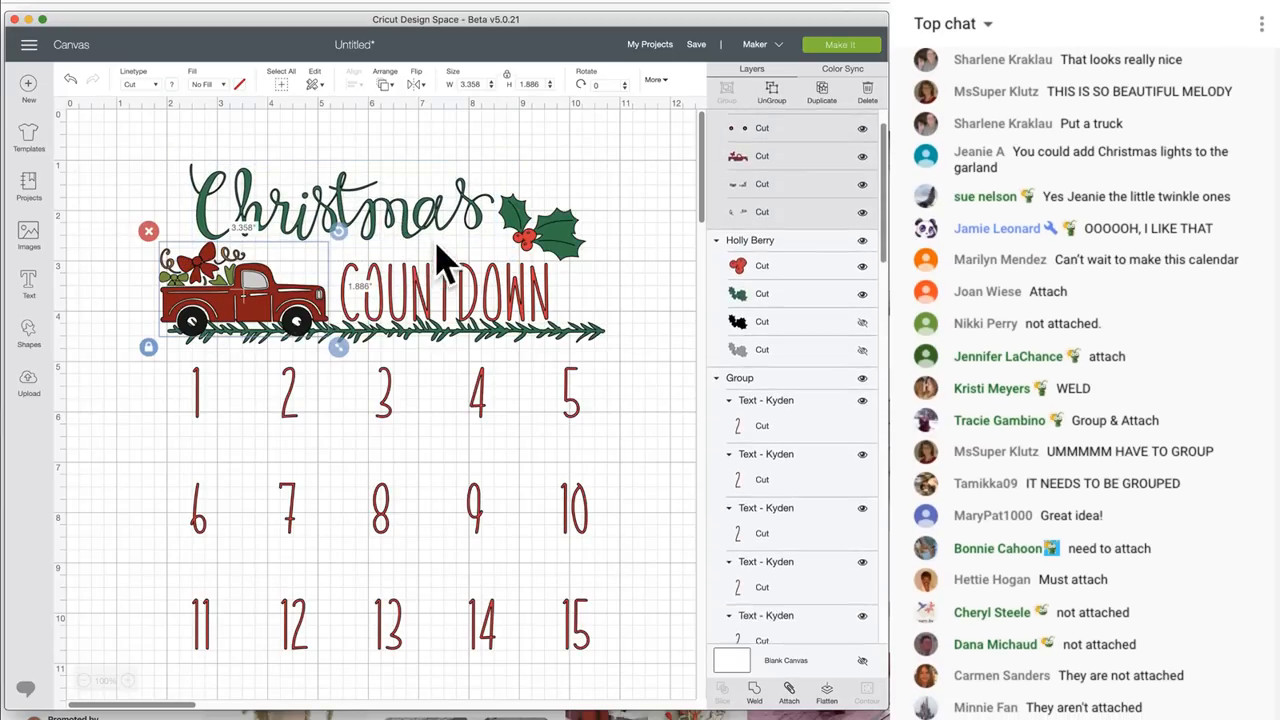
pyautogui.click(418, 85)
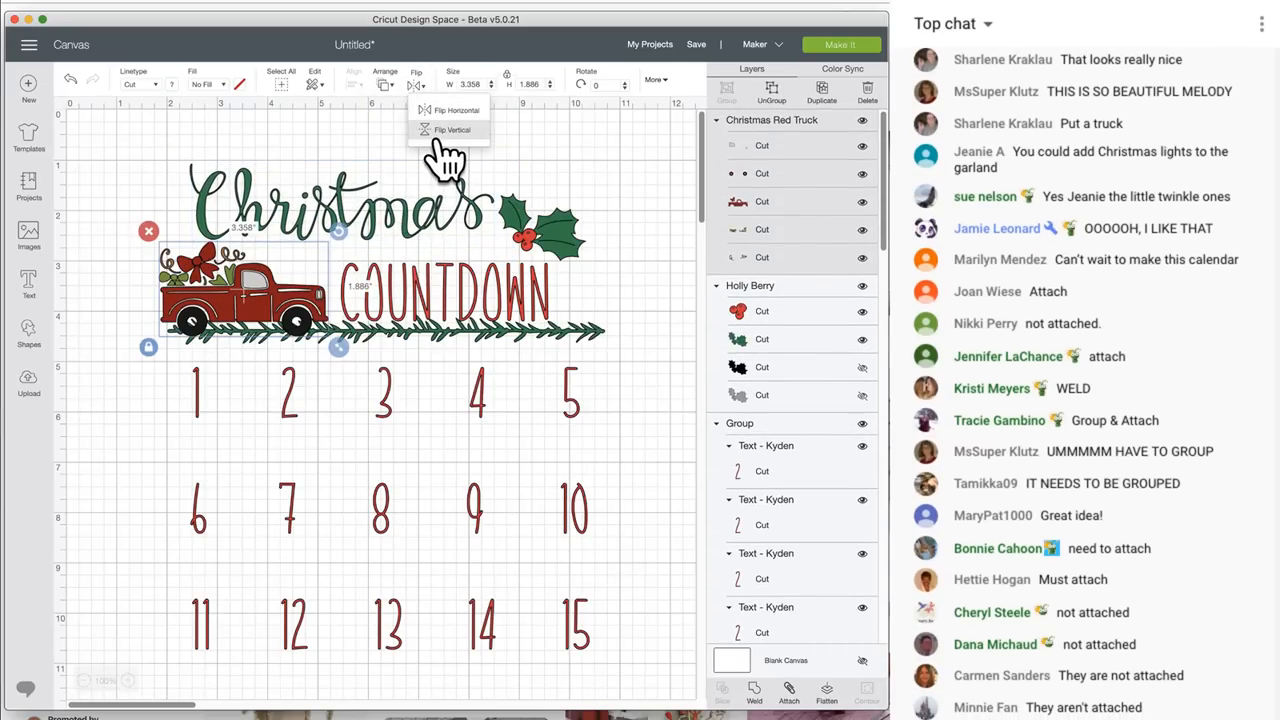
pyautogui.click(445, 112)
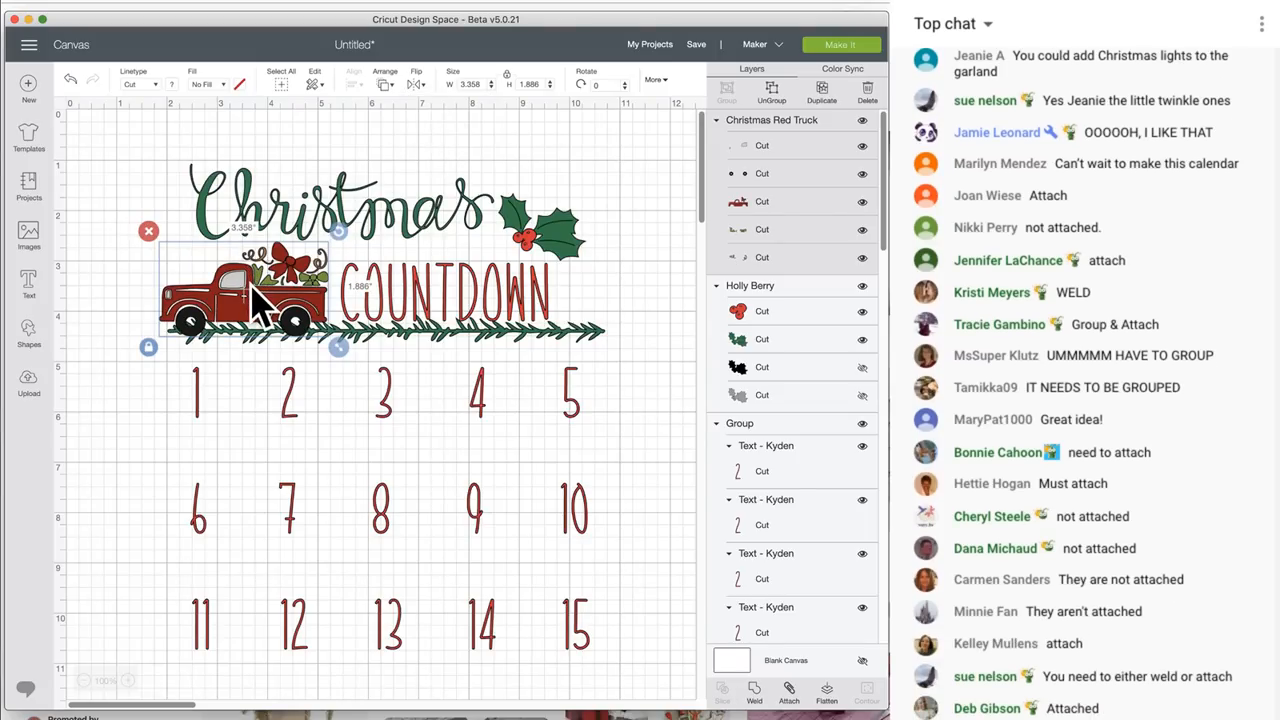
pyautogui.moveTo(256, 303); pyautogui.dragTo(257, 281)
# Shift the word Christmas and the holly slightly left to balance them over the truck and COUNTDOWN
pyautogui.click(440, 225)
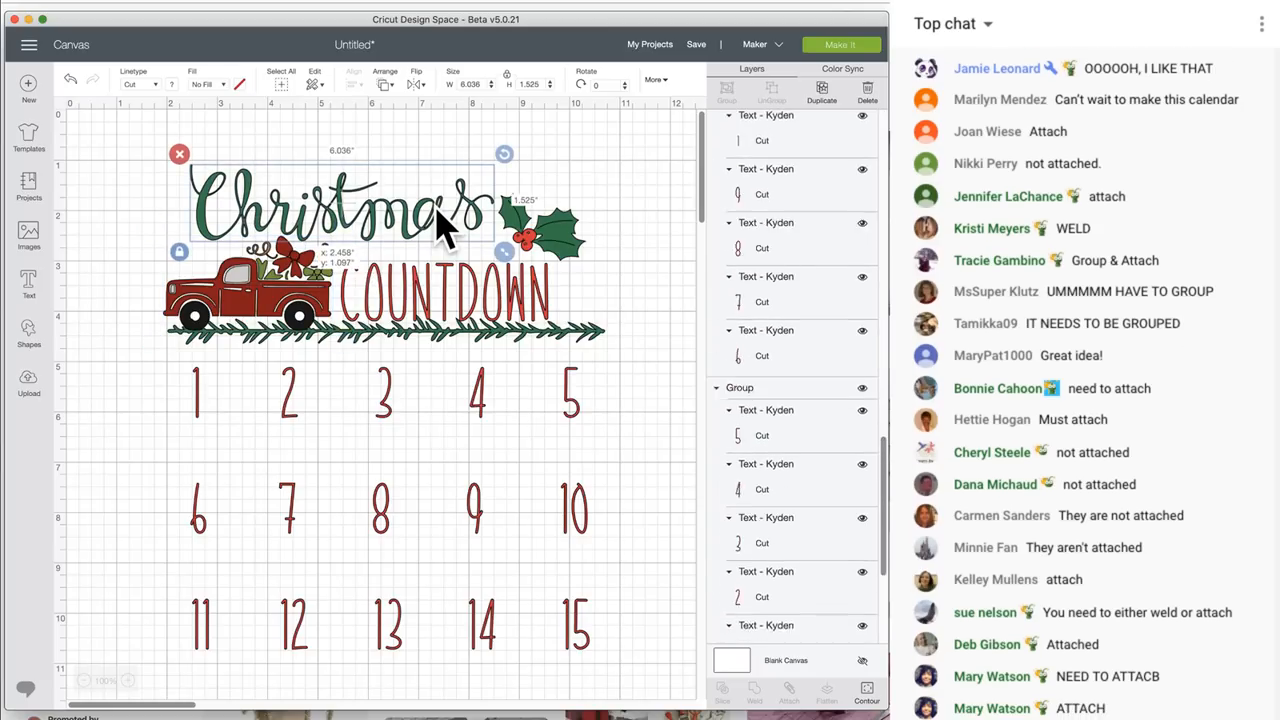
pyautogui.moveTo(436, 208); pyautogui.dragTo(428, 206)
pyautogui.moveTo(545, 230)
pyautogui.mouseDown()
pyautogui.moveTo(535, 222)
pyautogui.moveTo(542, 240)
pyautogui.mouseUp()
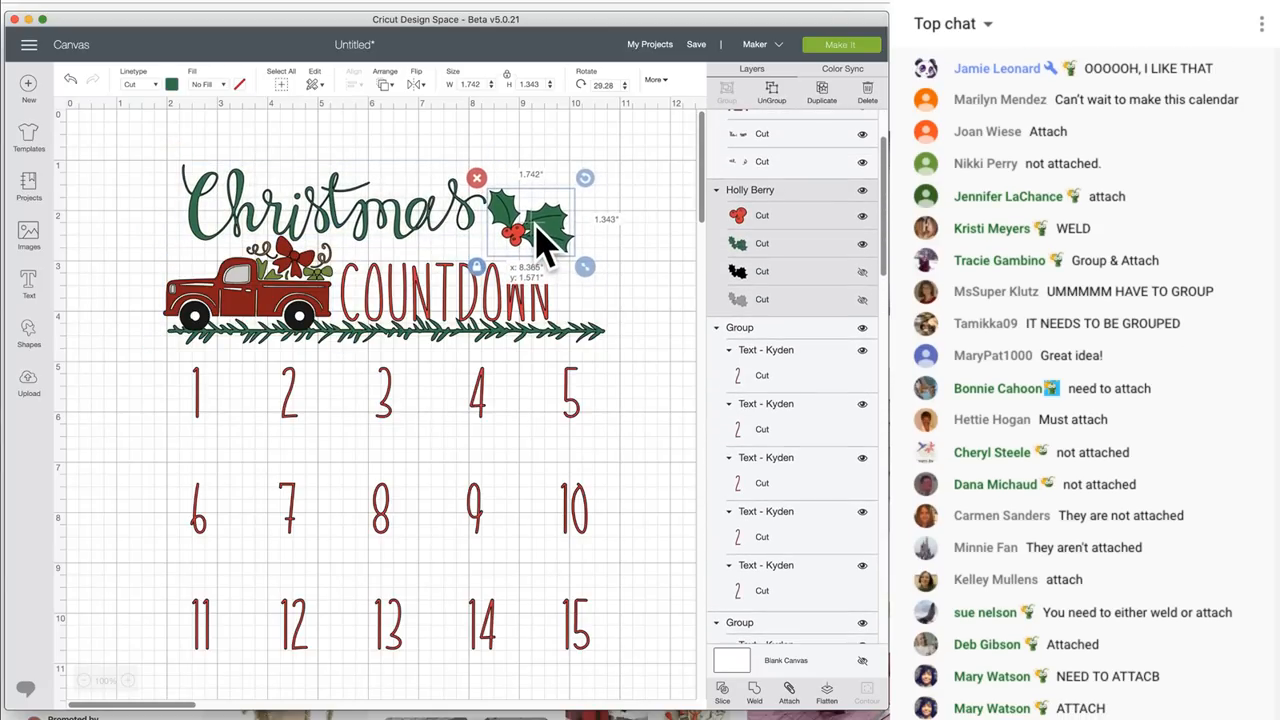
# Recolor the word Christmas dark red and COUNTDOWN dark green, moving COUNTDOWN slightly away from the truck
pyautogui.click(362, 232)
pyautogui.click(174, 86)
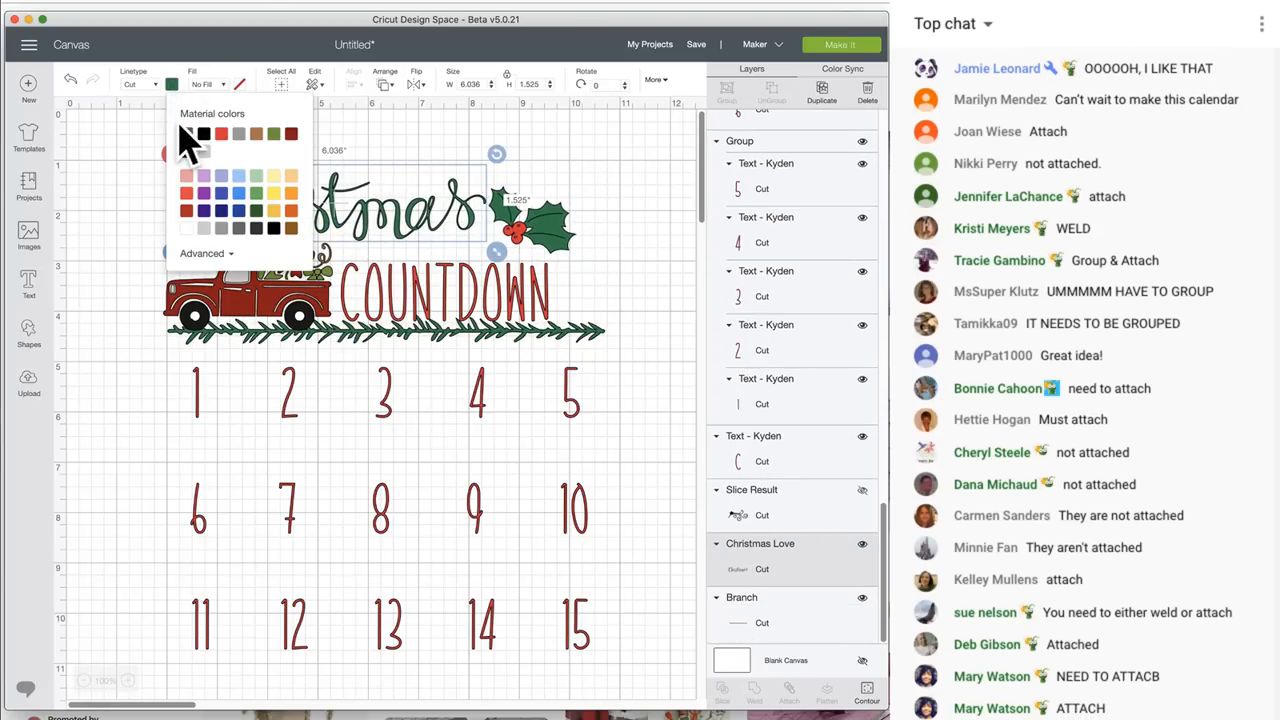
pyautogui.click(290, 134)
pyautogui.click(423, 286)
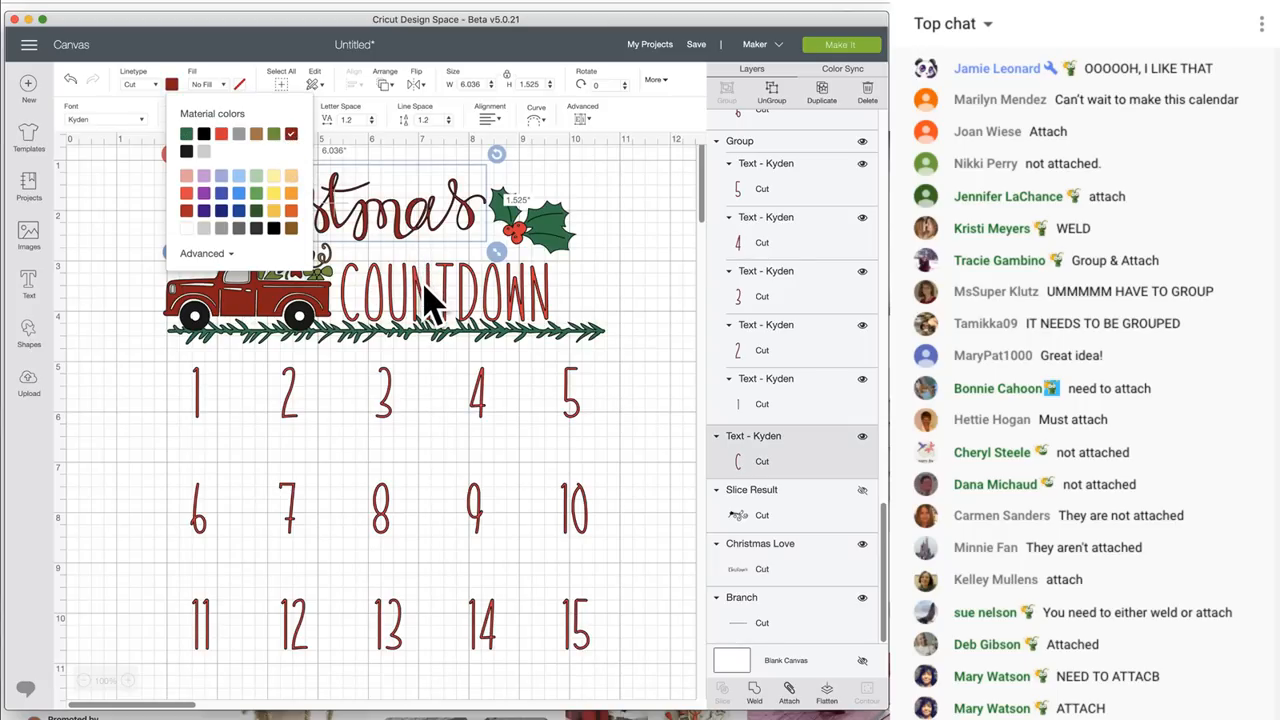
pyautogui.click(172, 85)
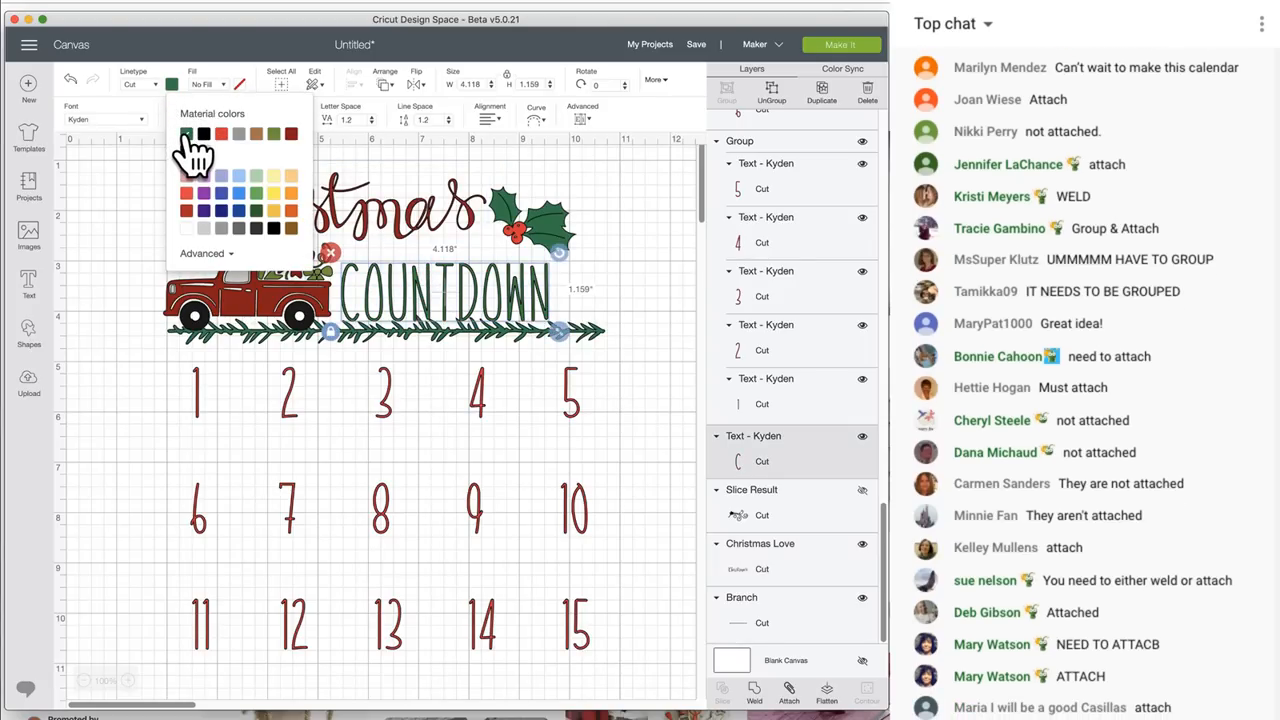
pyautogui.click(640, 280)
pyautogui.moveTo(470, 293); pyautogui.dragTo(486, 292)
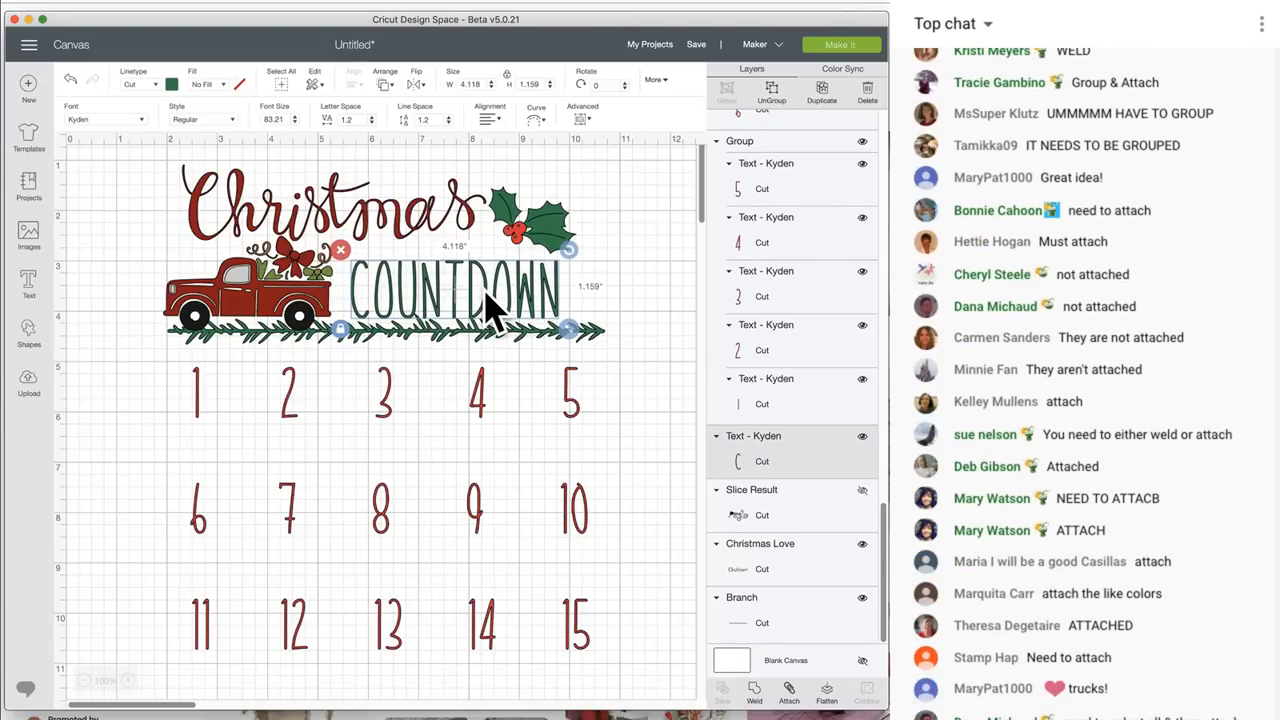
# Sync the truck's light green greenery to the dark green, and the bright red numbers and berries to the dark red
pyautogui.click(840, 69)
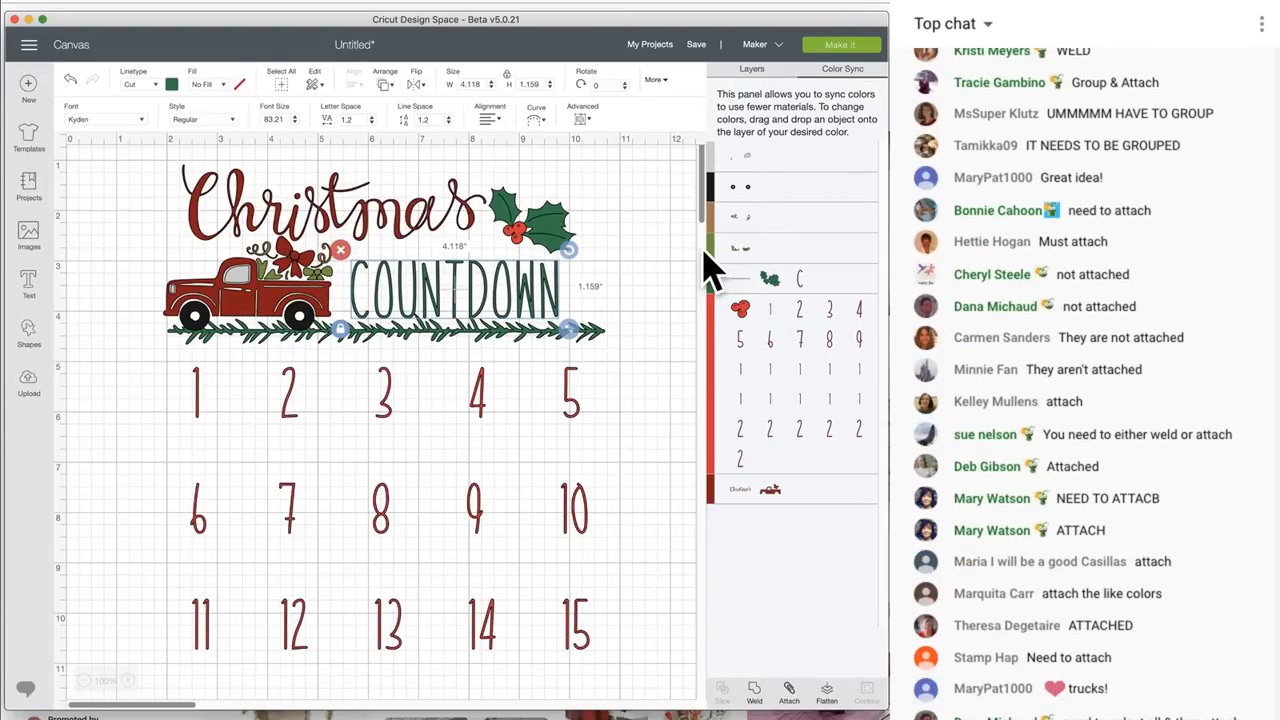
pyautogui.moveTo(714, 258); pyautogui.dragTo(722, 290)
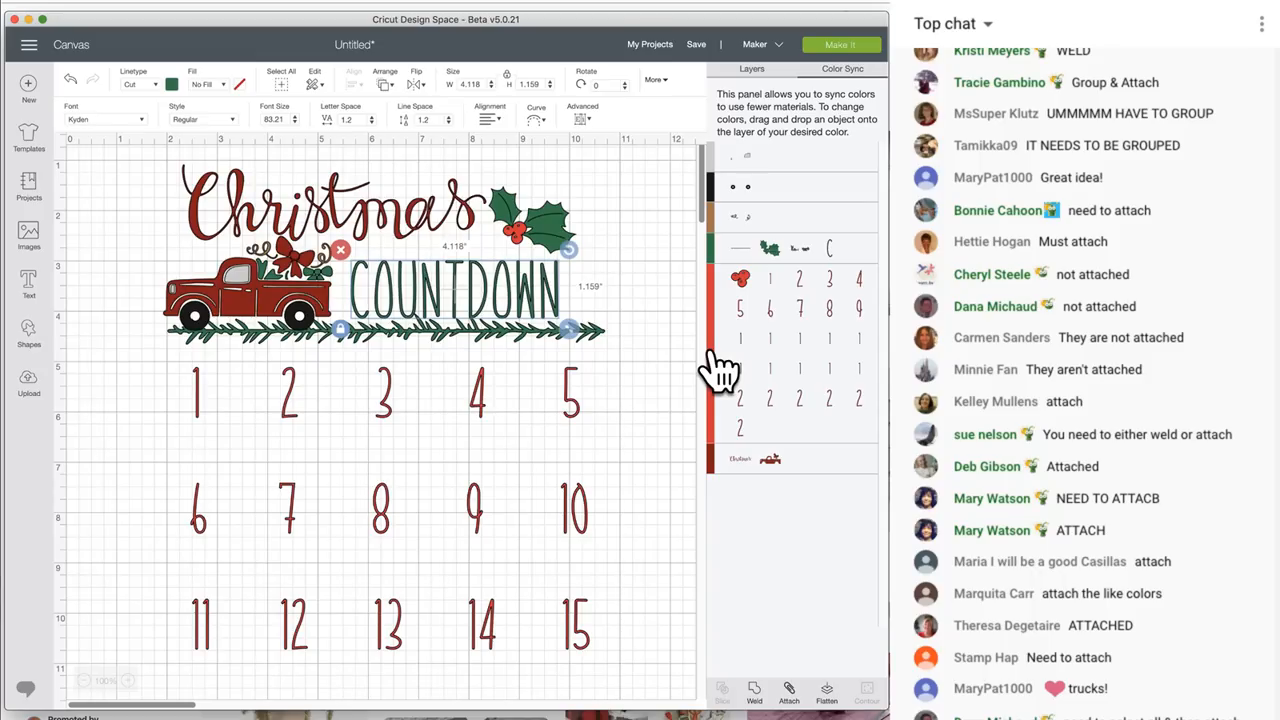
pyautogui.moveTo(716, 366); pyautogui.dragTo(720, 482)
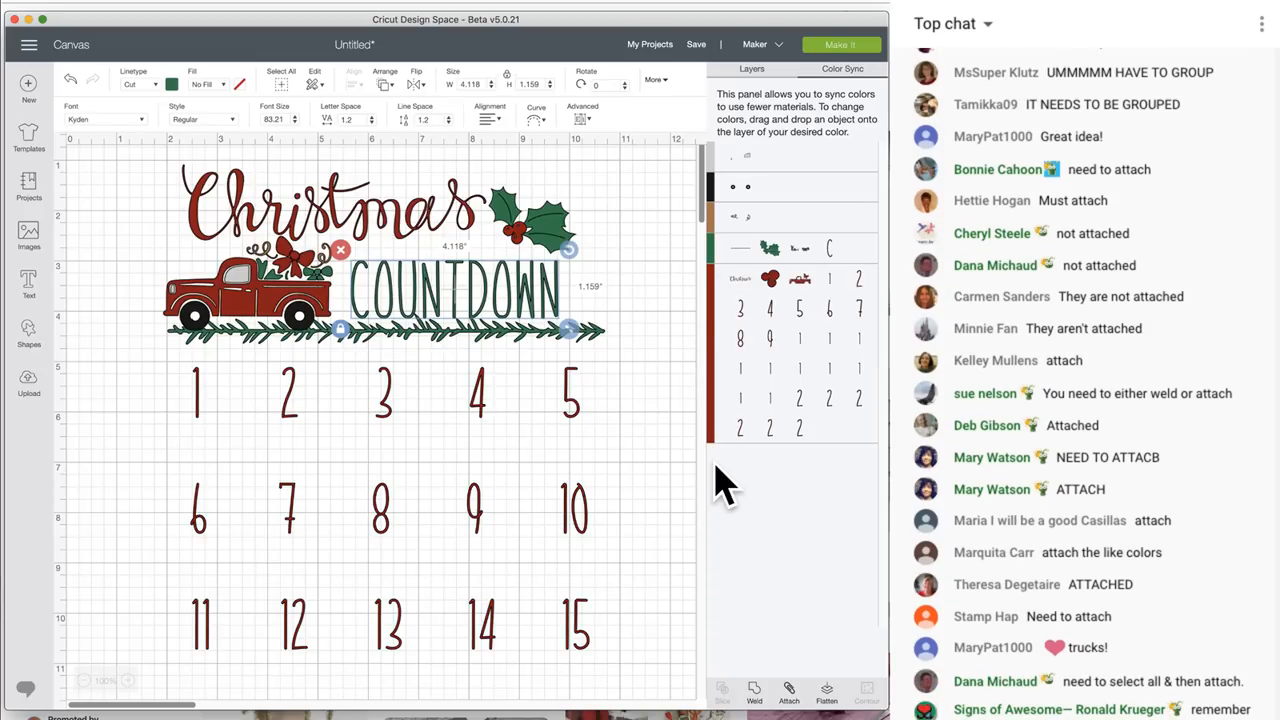
pyautogui.click(633, 332)
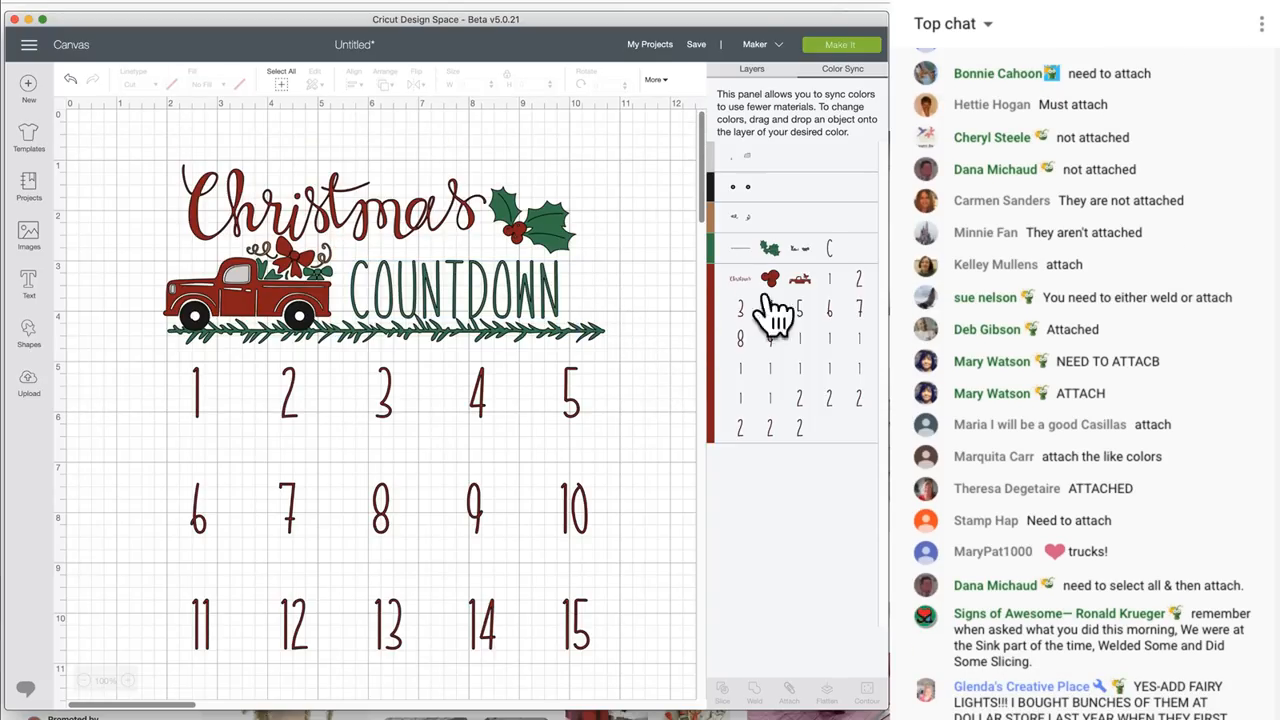
# Set the word Christmas to the brighter red #d0171e and sync all the dark red objects to that color
pyautogui.click(270, 295)
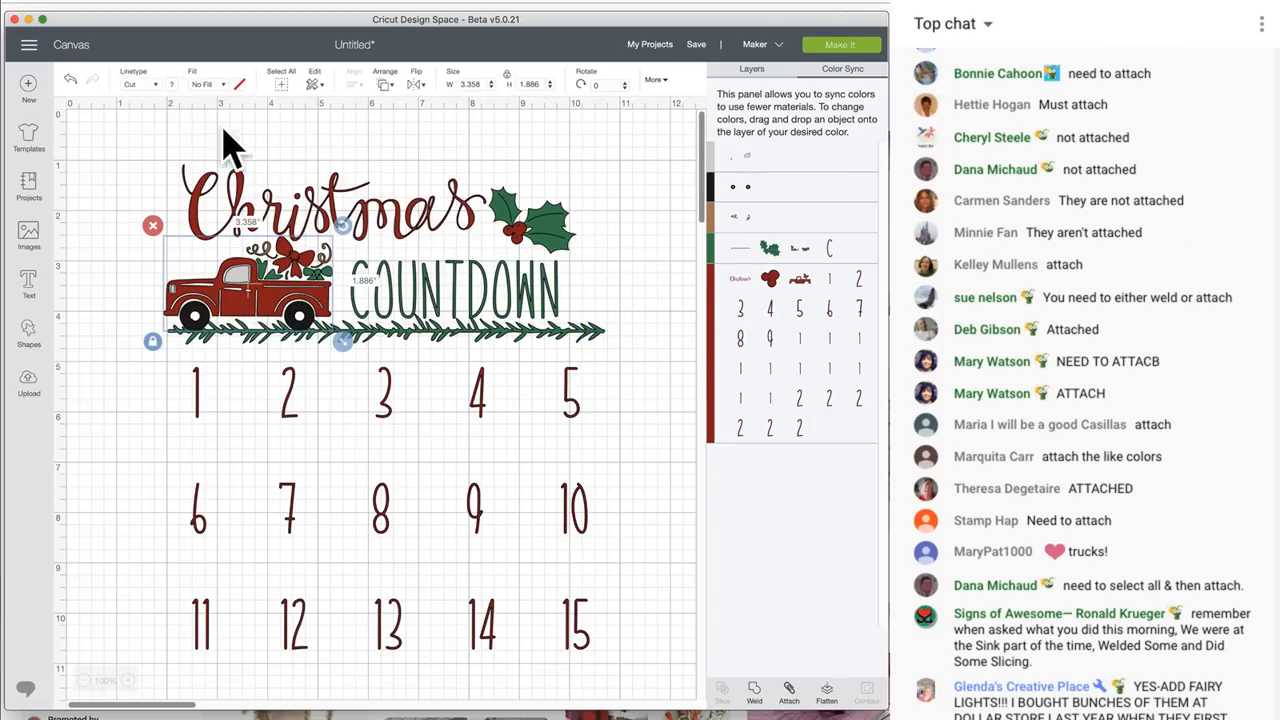
pyautogui.click(232, 205)
pyautogui.click(172, 84)
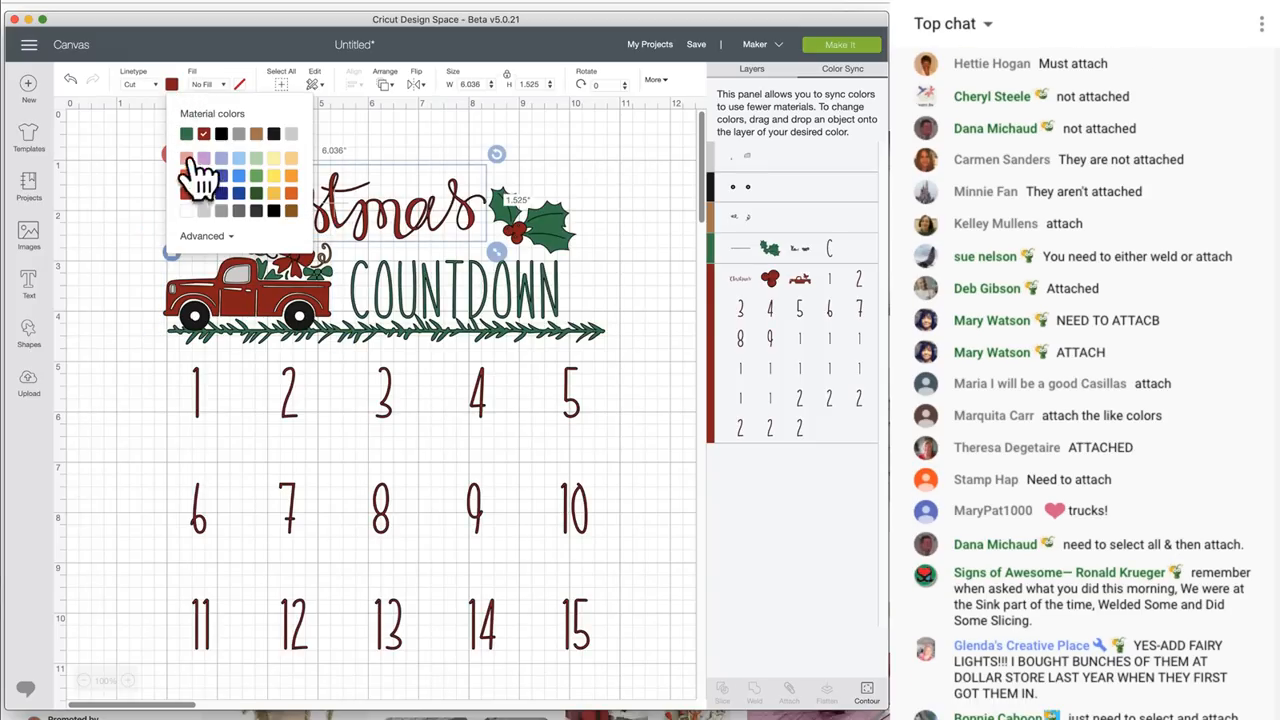
pyautogui.click(210, 236)
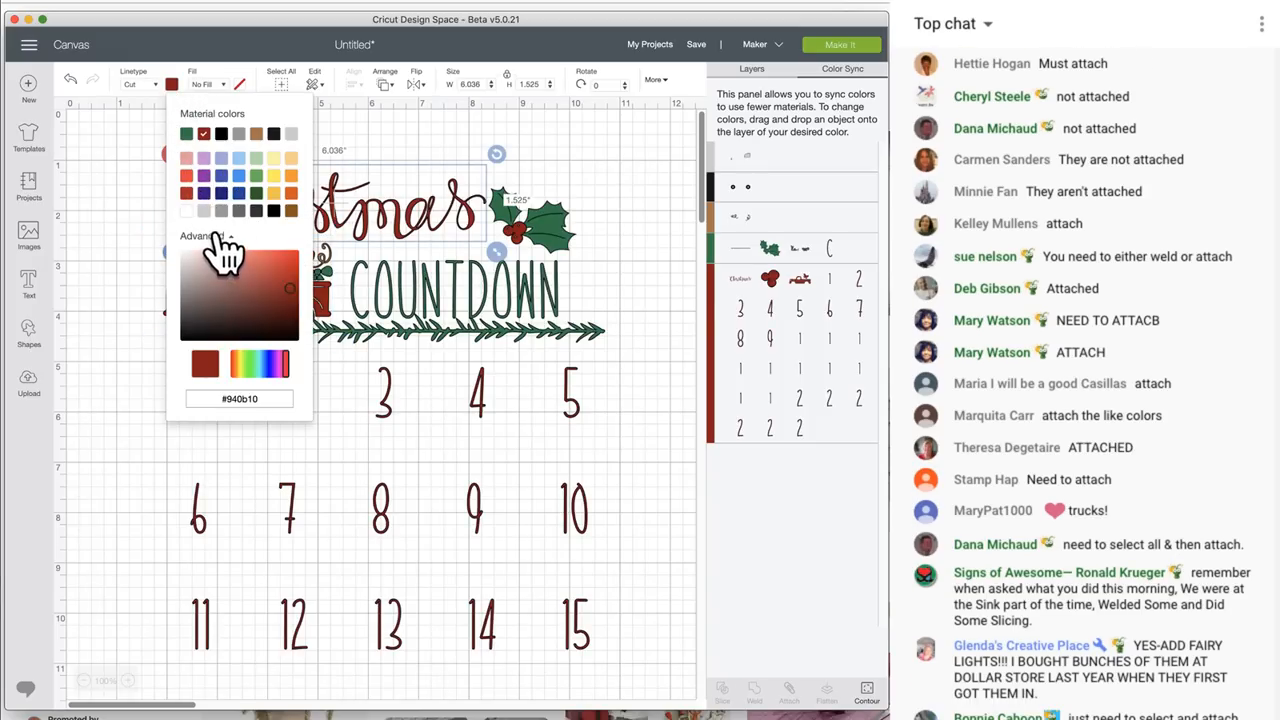
pyautogui.click(287, 270)
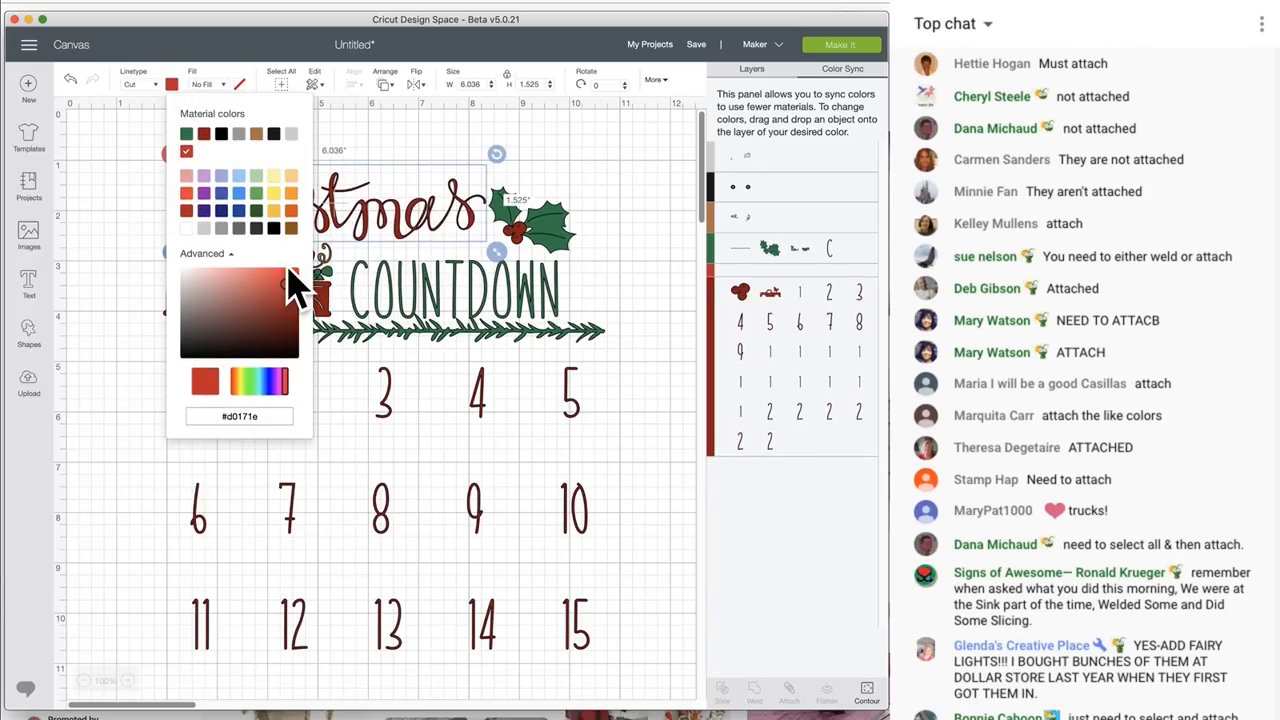
pyautogui.click(623, 171)
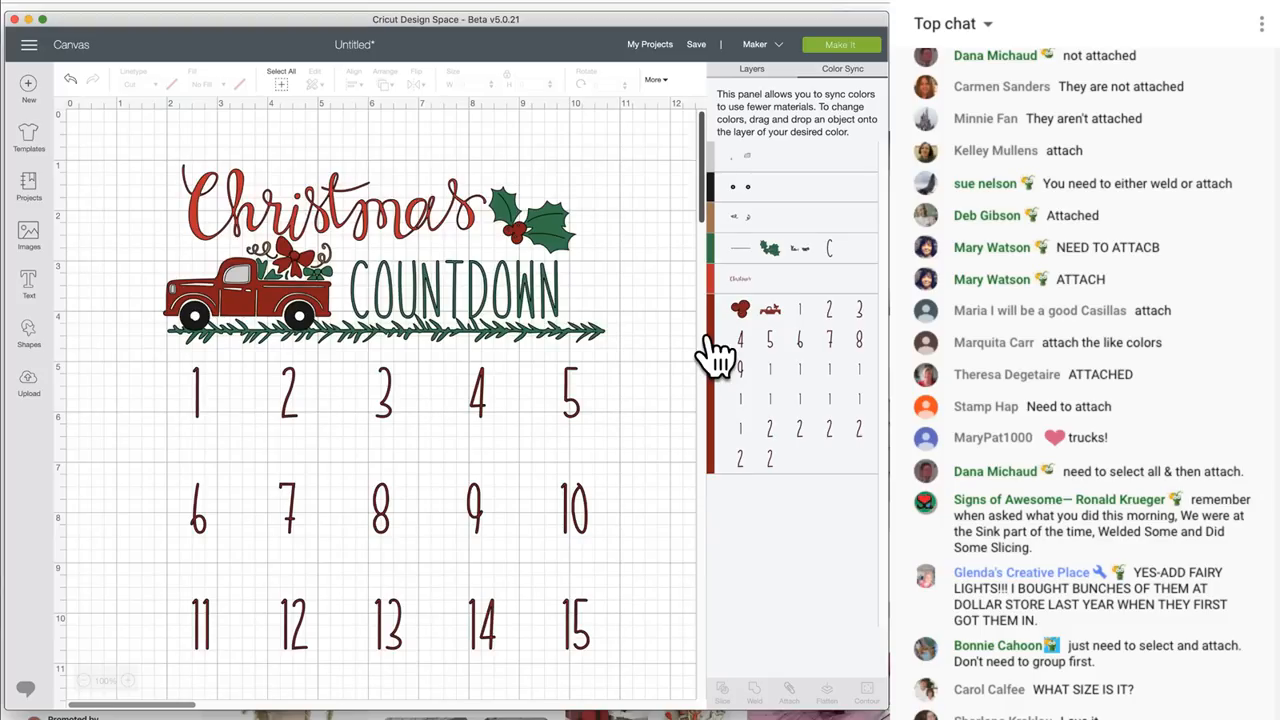
pyautogui.moveTo(710, 350); pyautogui.dragTo(714, 292)
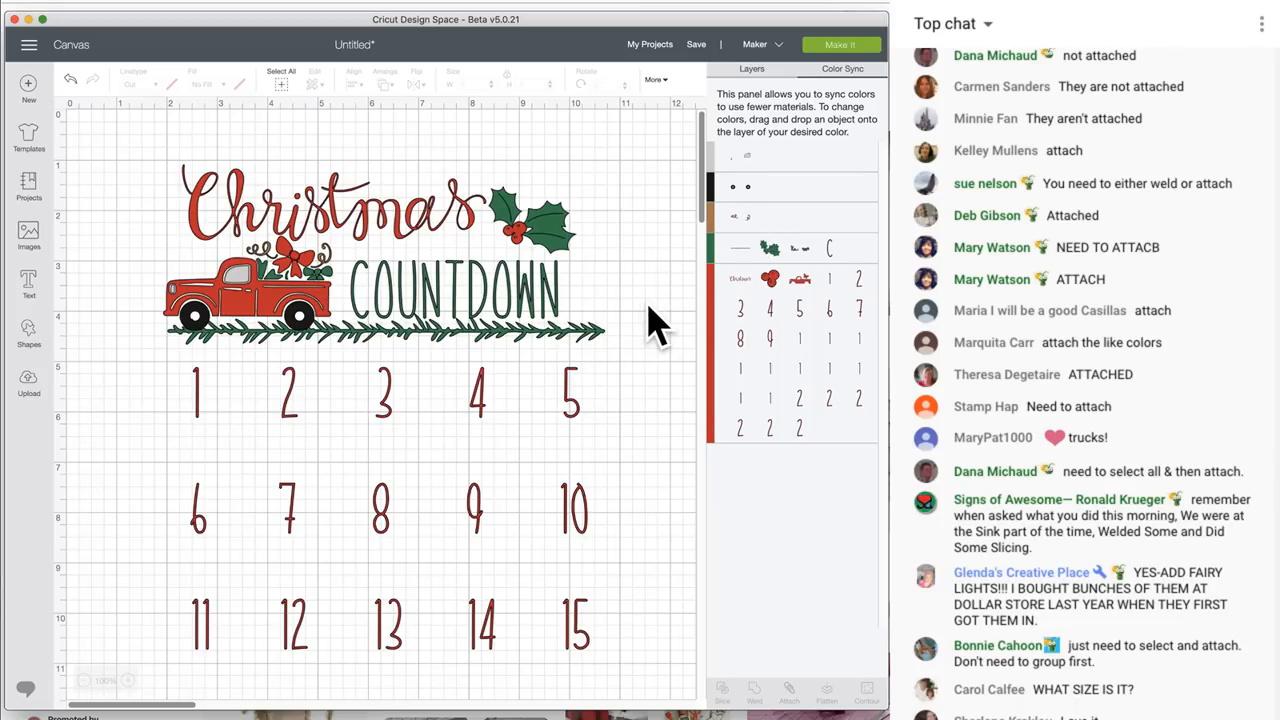
# Select all the numbers from 1 to 25 below the title and attach them together
pyautogui.scroll(-5, 655, 320)
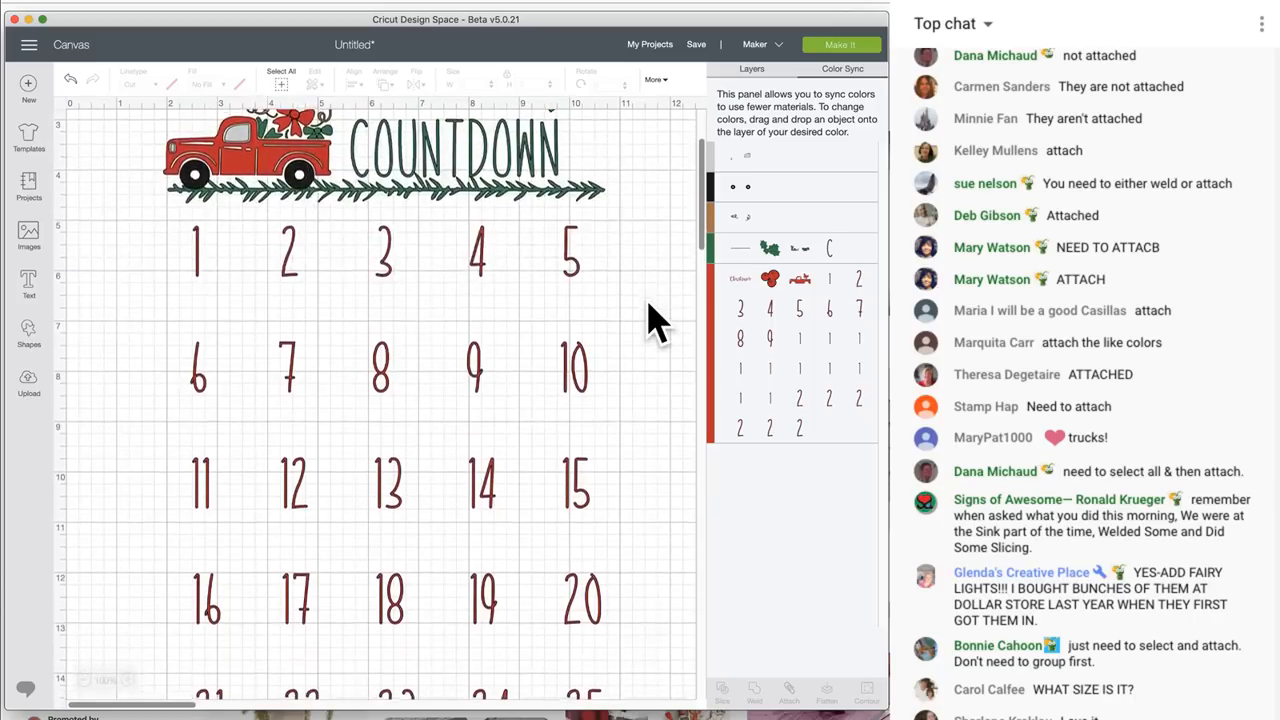
pyautogui.click(84, 680)
pyautogui.scroll(3, 443, 432)
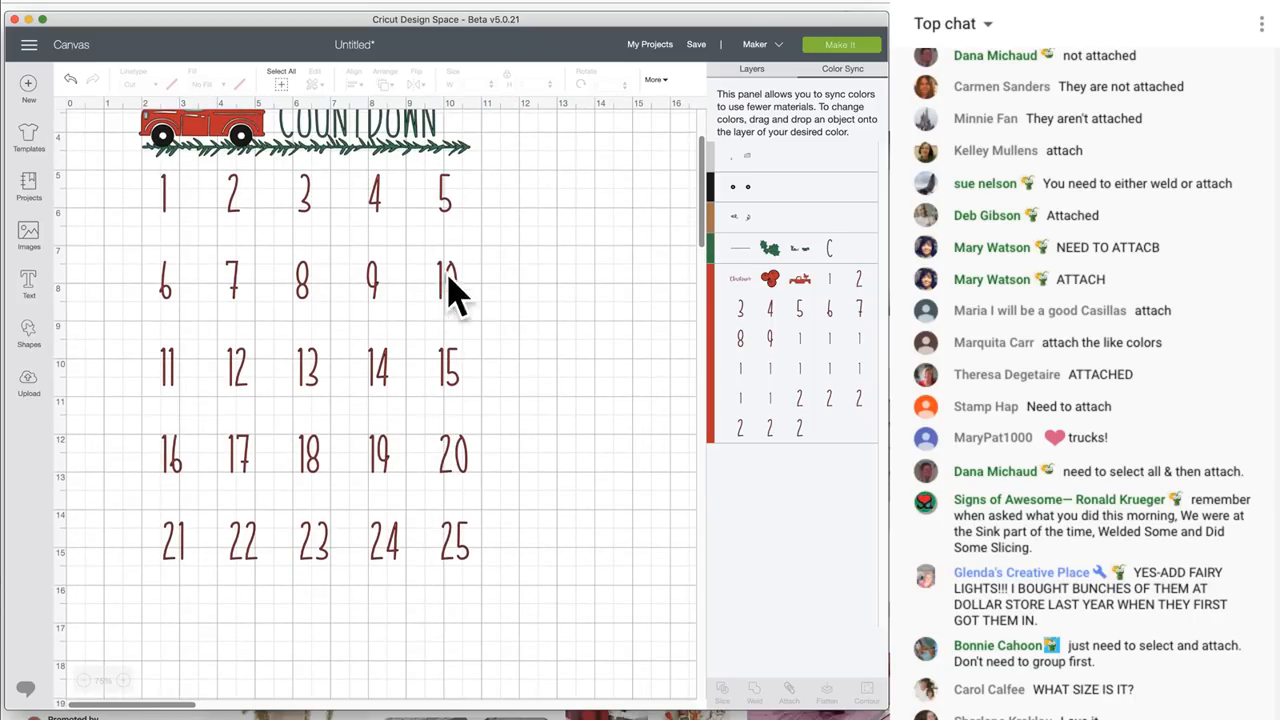
pyautogui.moveTo(103, 172); pyautogui.dragTo(578, 614)
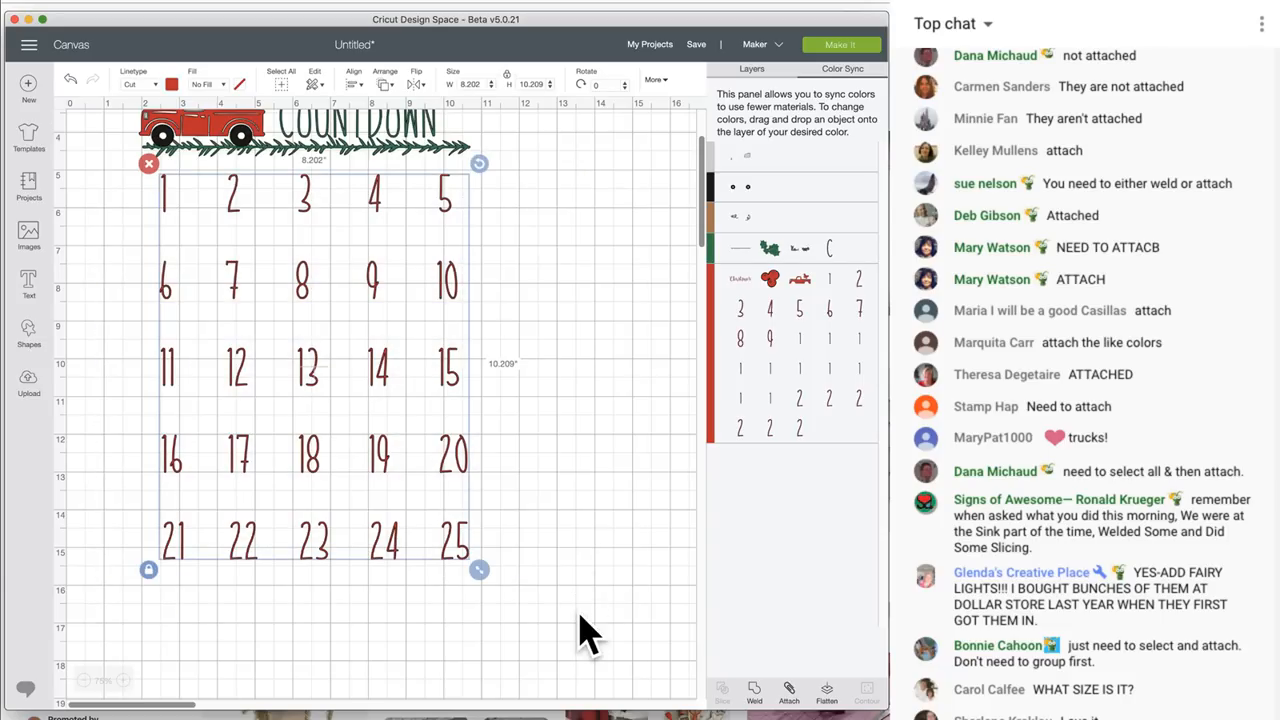
pyautogui.click(788, 688)
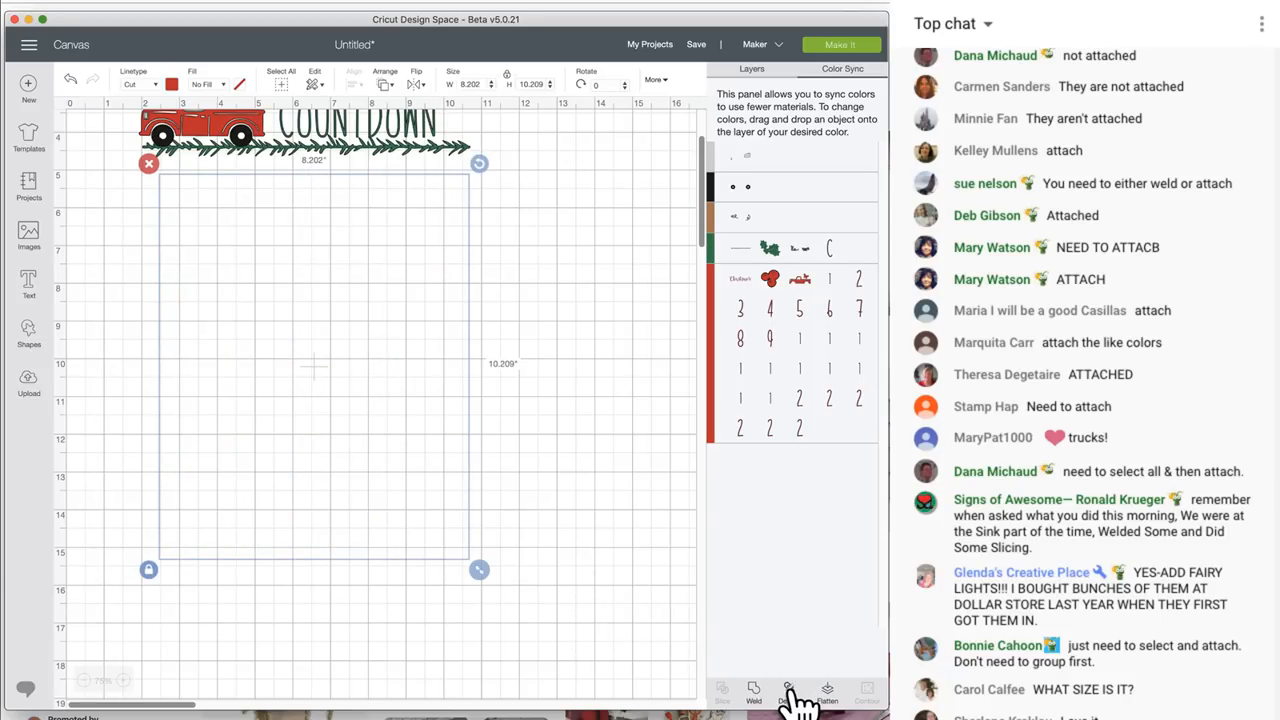
# Preview the layout of the red cutting mat, and return to the canvas without continuing to the cut
pyautogui.click(828, 46)
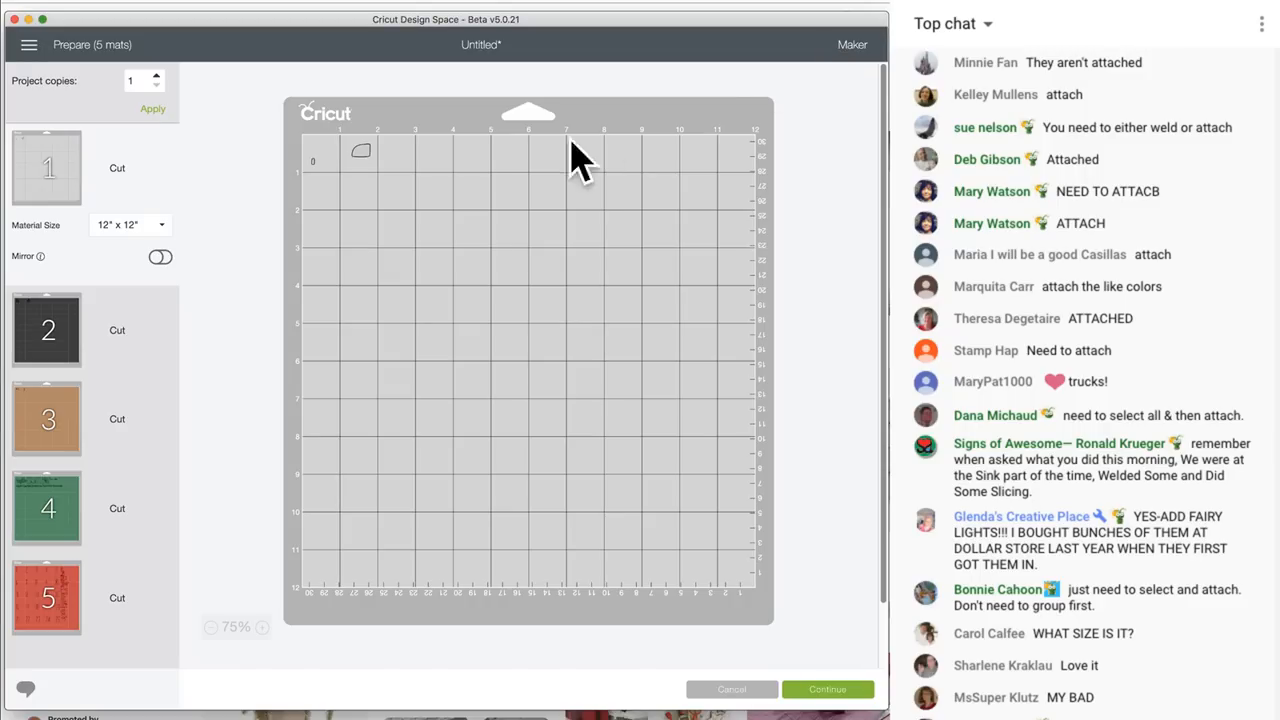
pyautogui.click(62, 605)
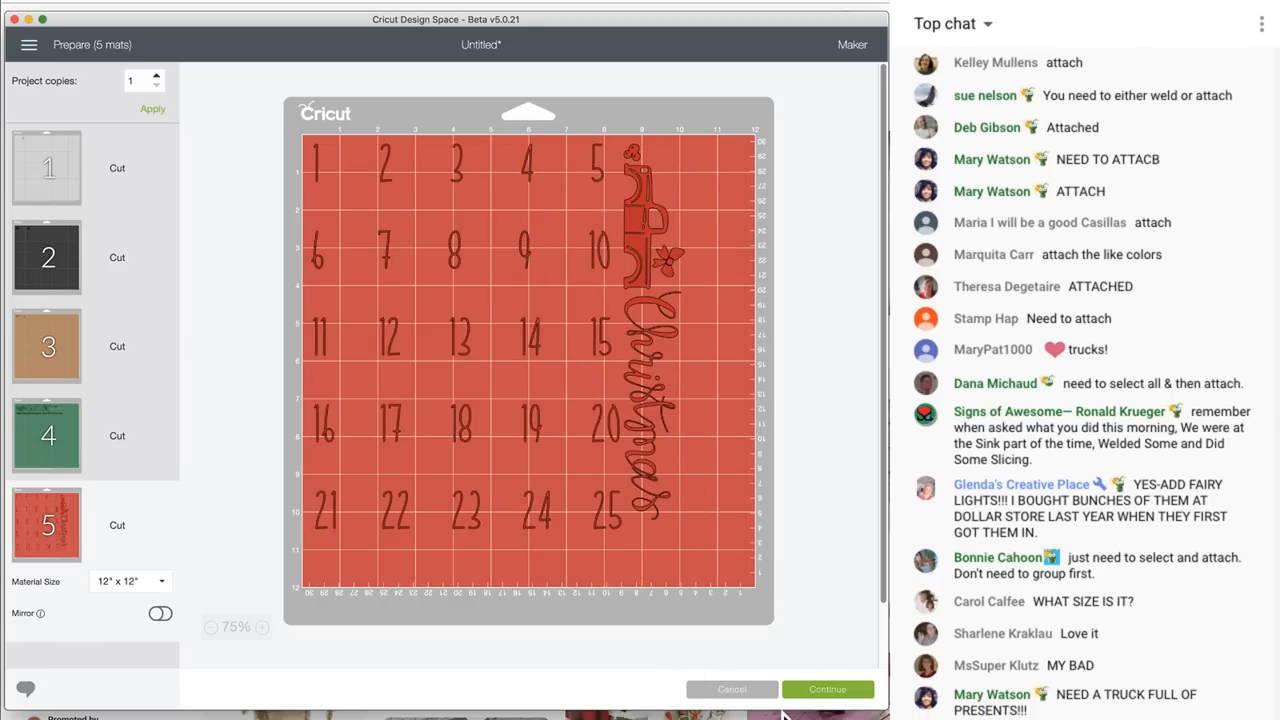
pyautogui.click(725, 692)
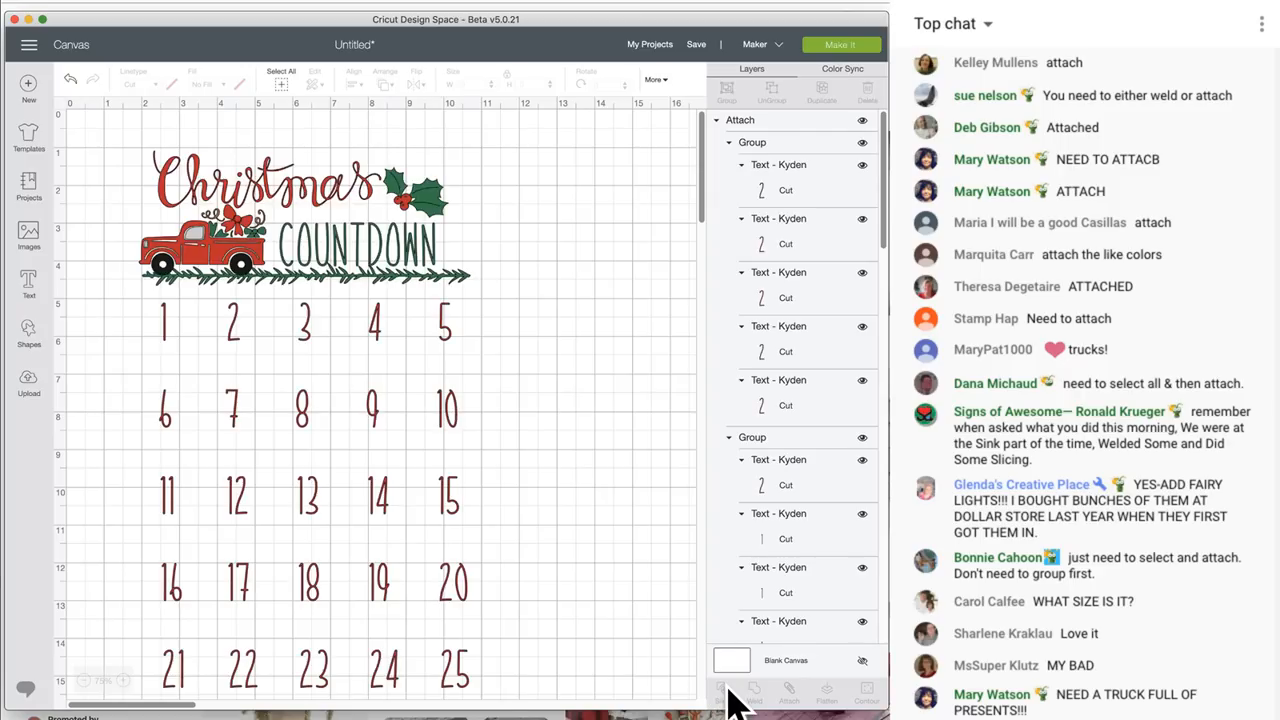
# Ungroup the Christmas truck and send its red body layer to the back
pyautogui.click(208, 258)
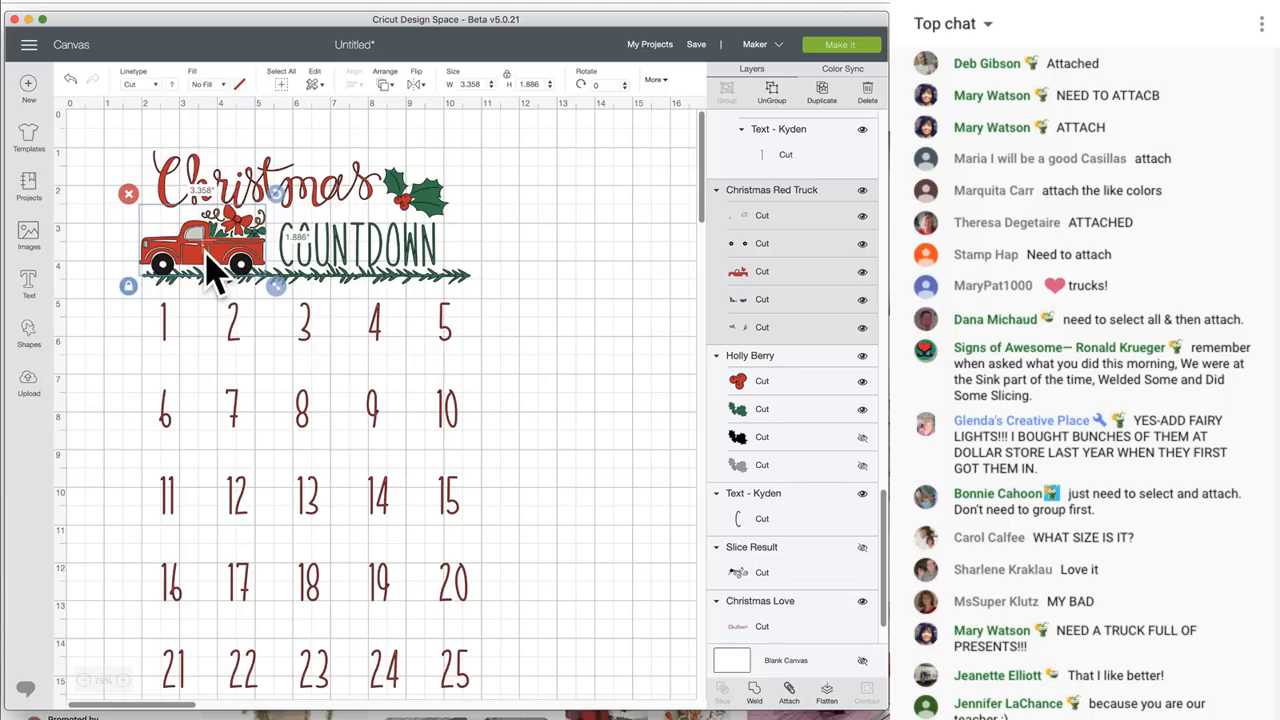
pyautogui.click(772, 93)
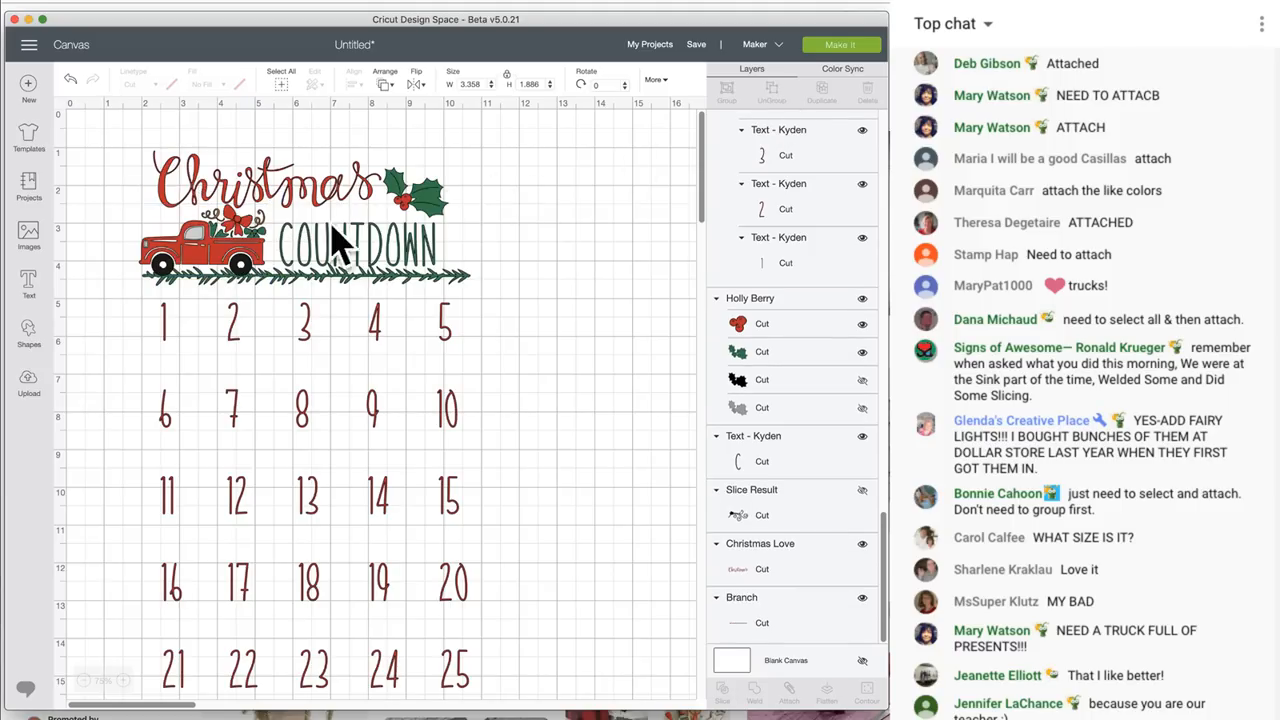
pyautogui.click(214, 266)
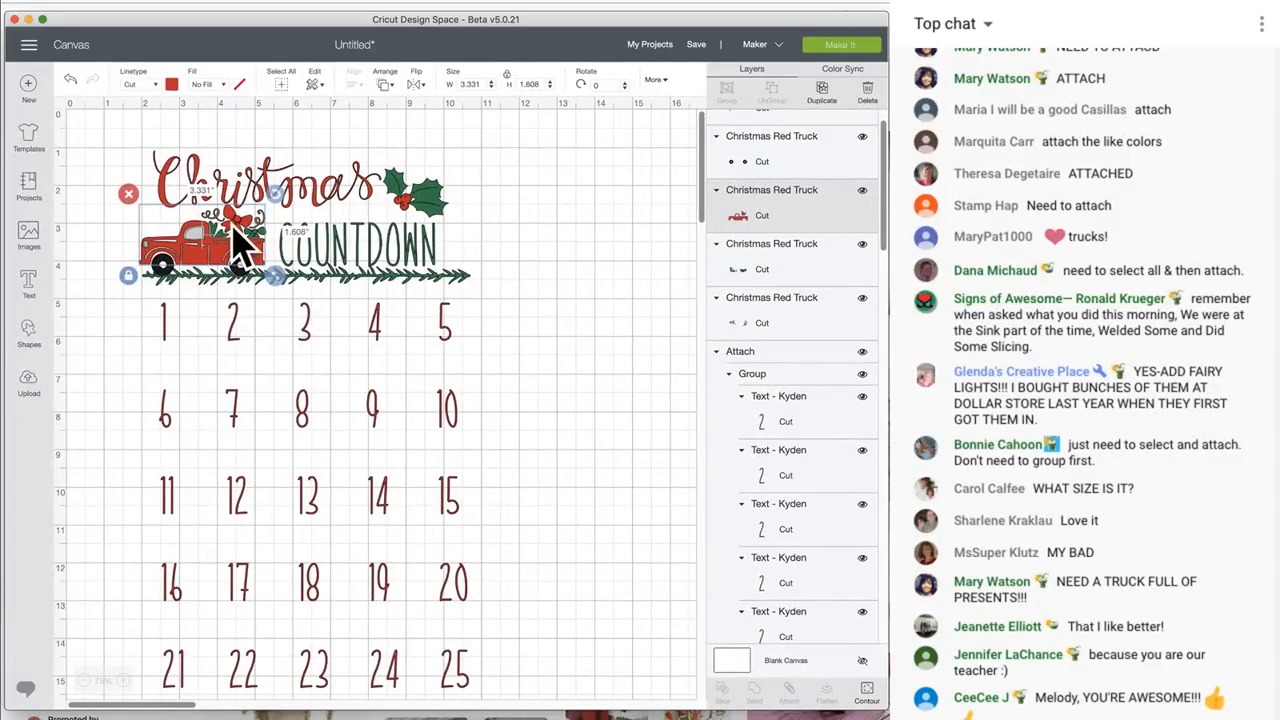
pyautogui.click(520, 243)
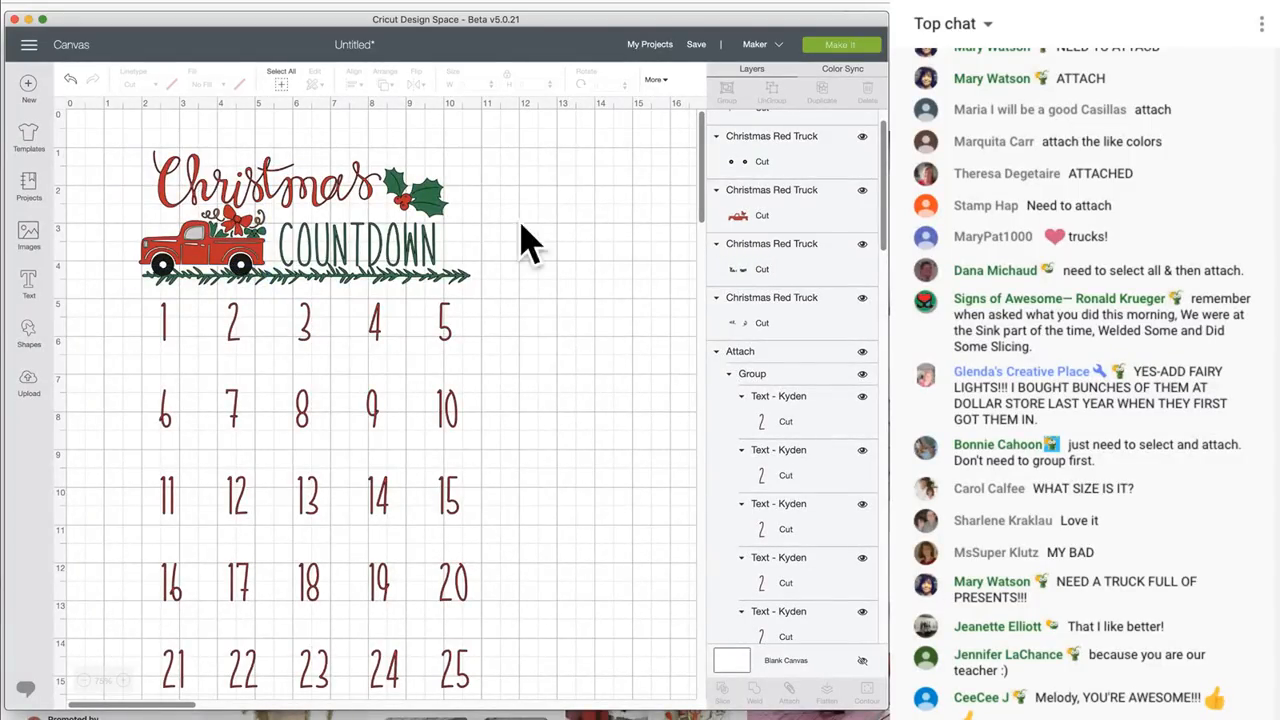
pyautogui.click(246, 243)
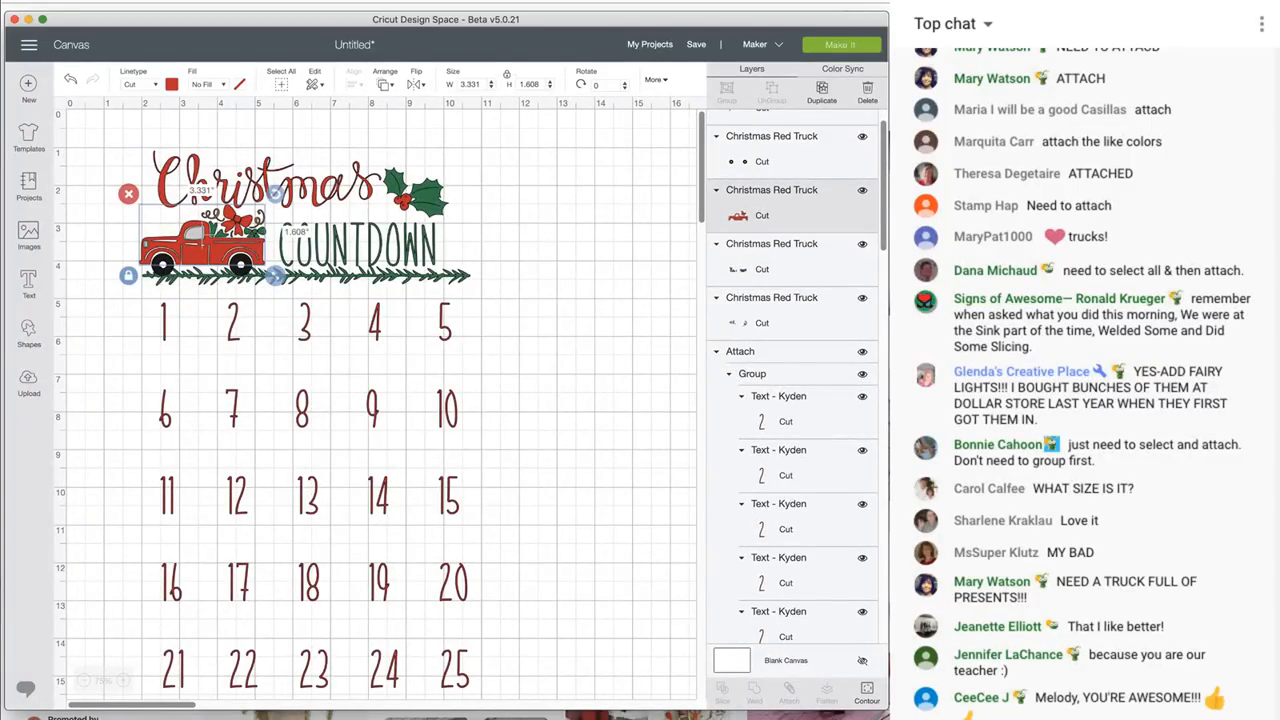
pyautogui.click(384, 85)
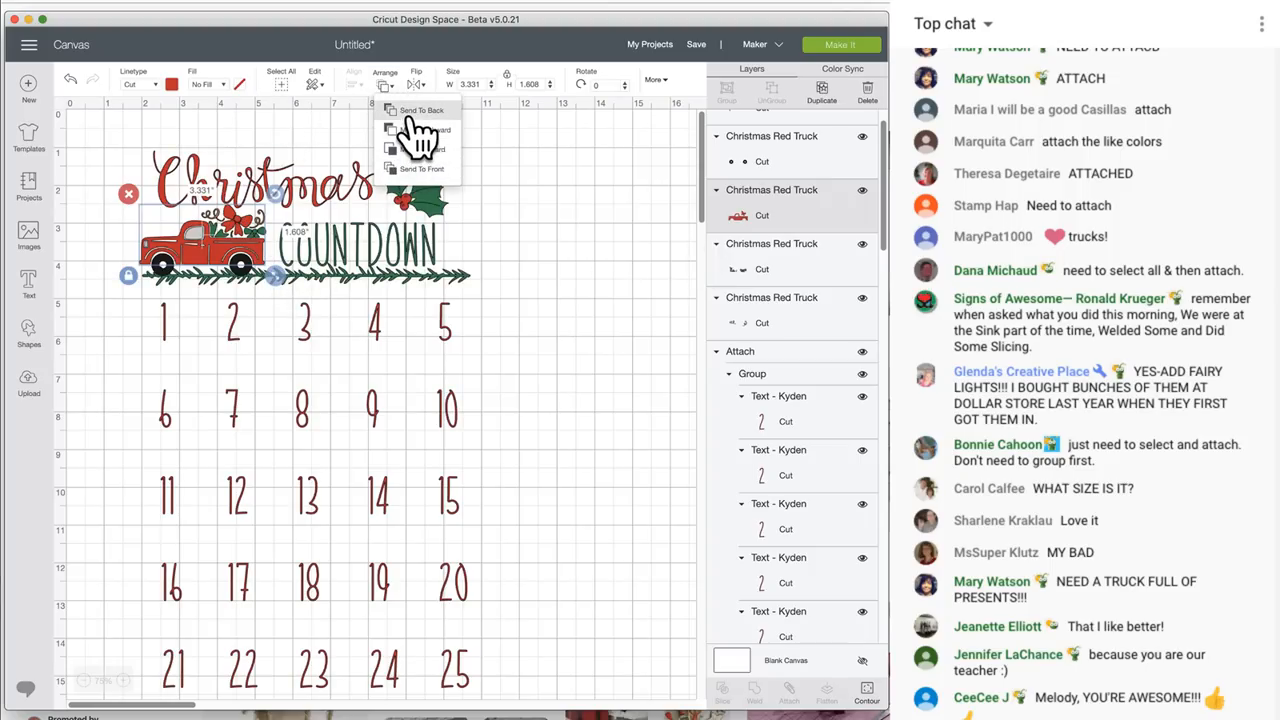
pyautogui.click(418, 169)
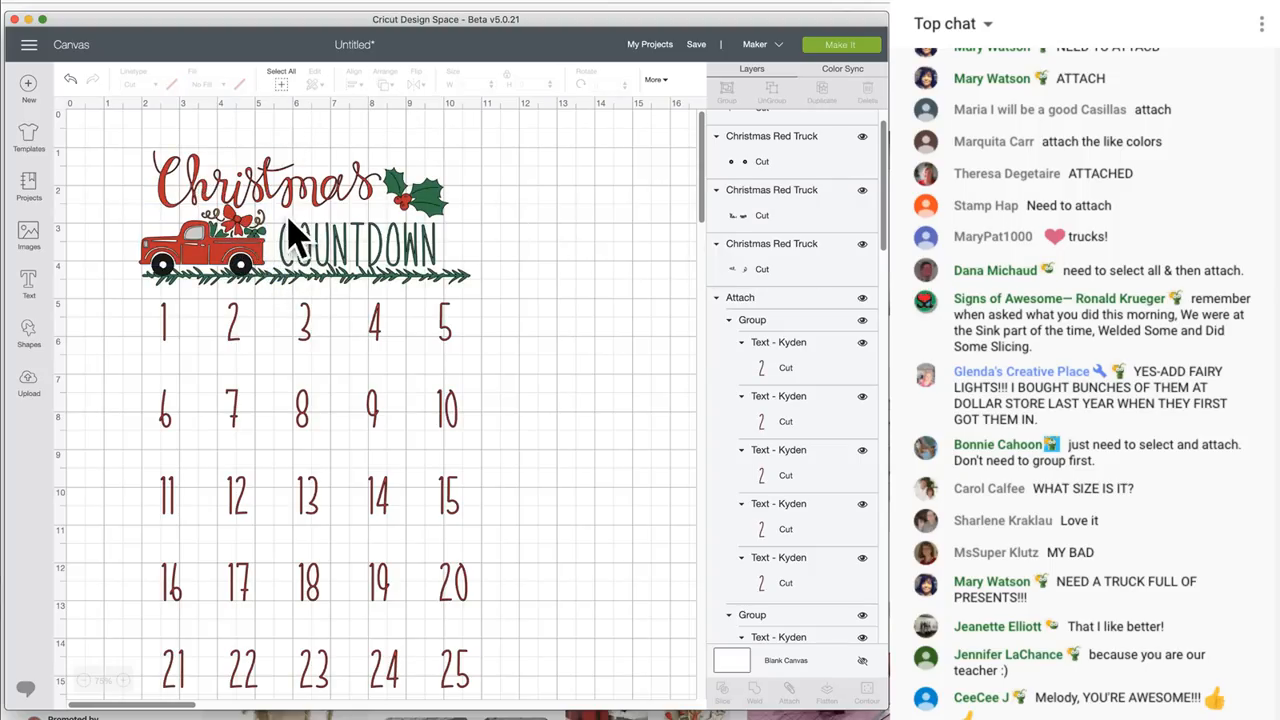
# Examine the Christmas truck's separate layers on the canvas and in the layer list to locate its red body layer
pyautogui.click(240, 236)
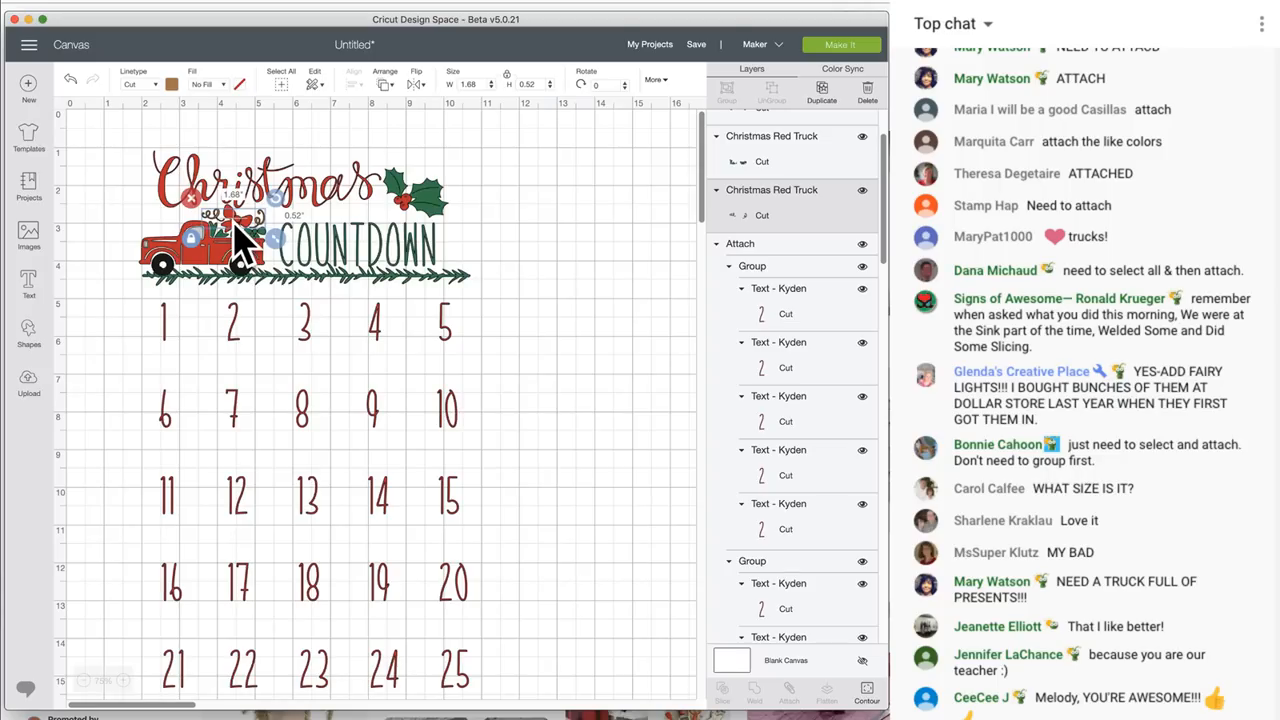
pyautogui.keyDown('shift'); pyautogui.click(160, 265); pyautogui.keyUp('shift')
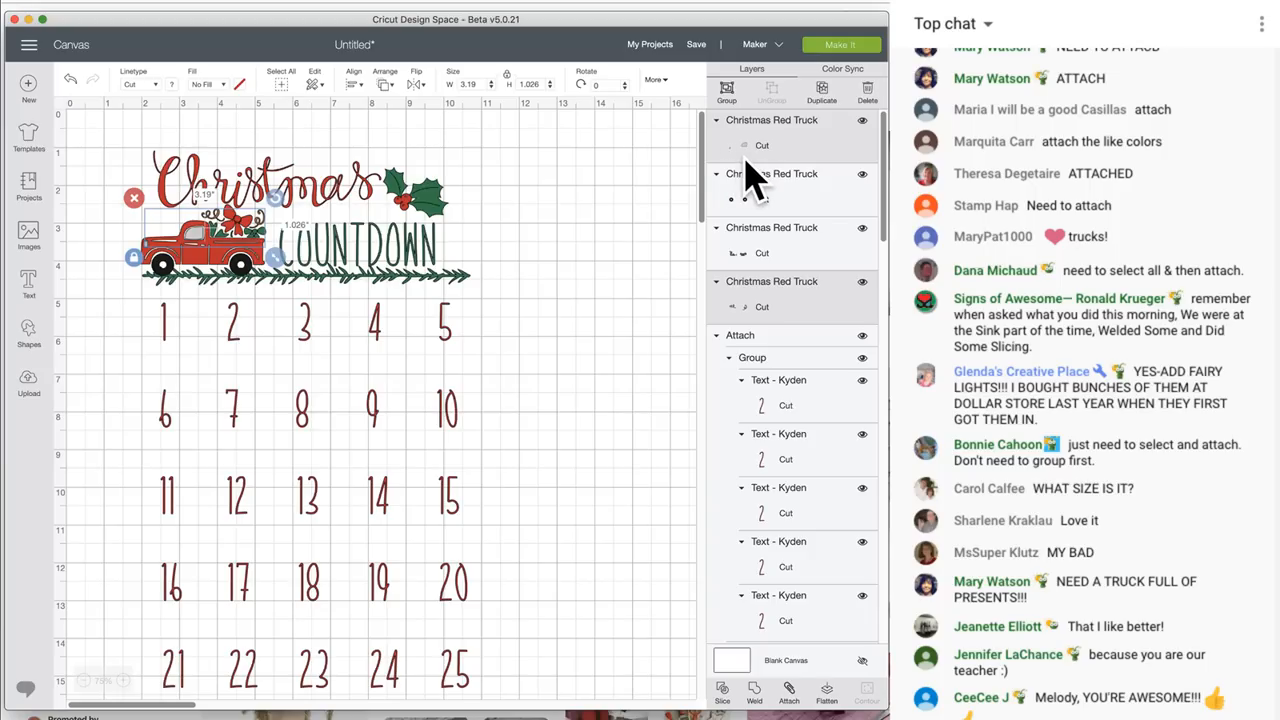
pyautogui.click(772, 153)
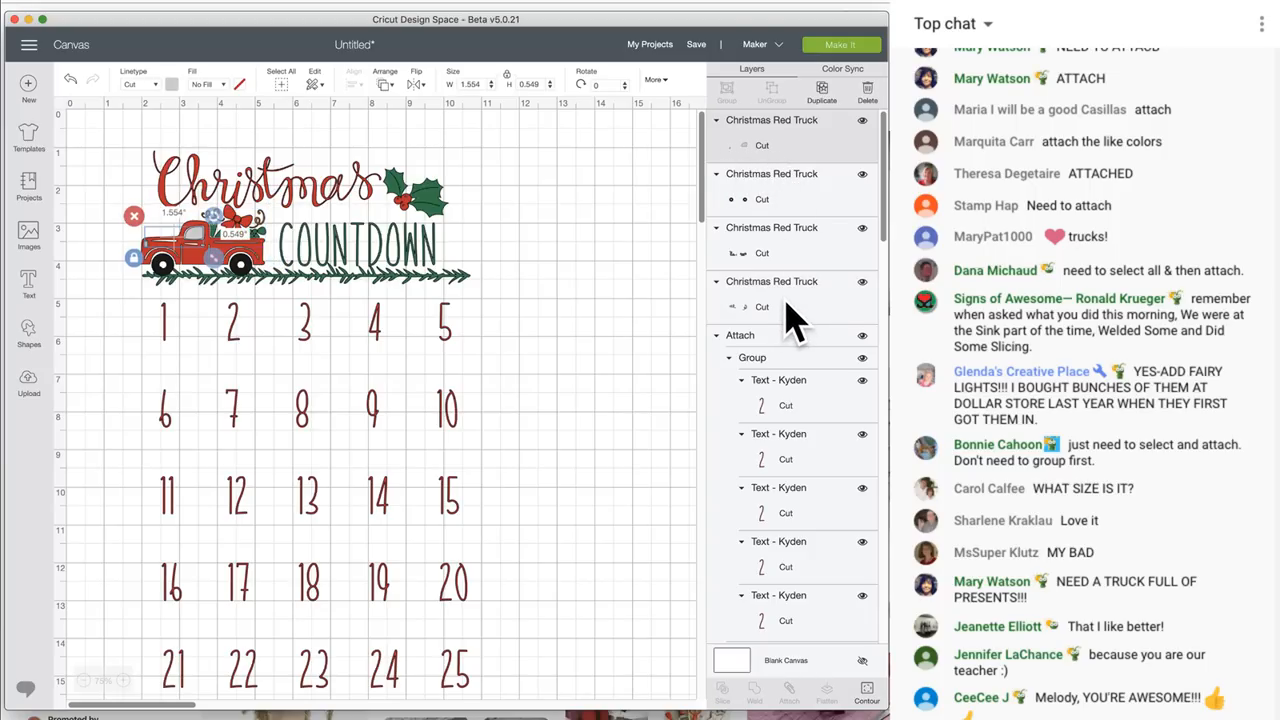
pyautogui.click(248, 238)
pyautogui.click(237, 235)
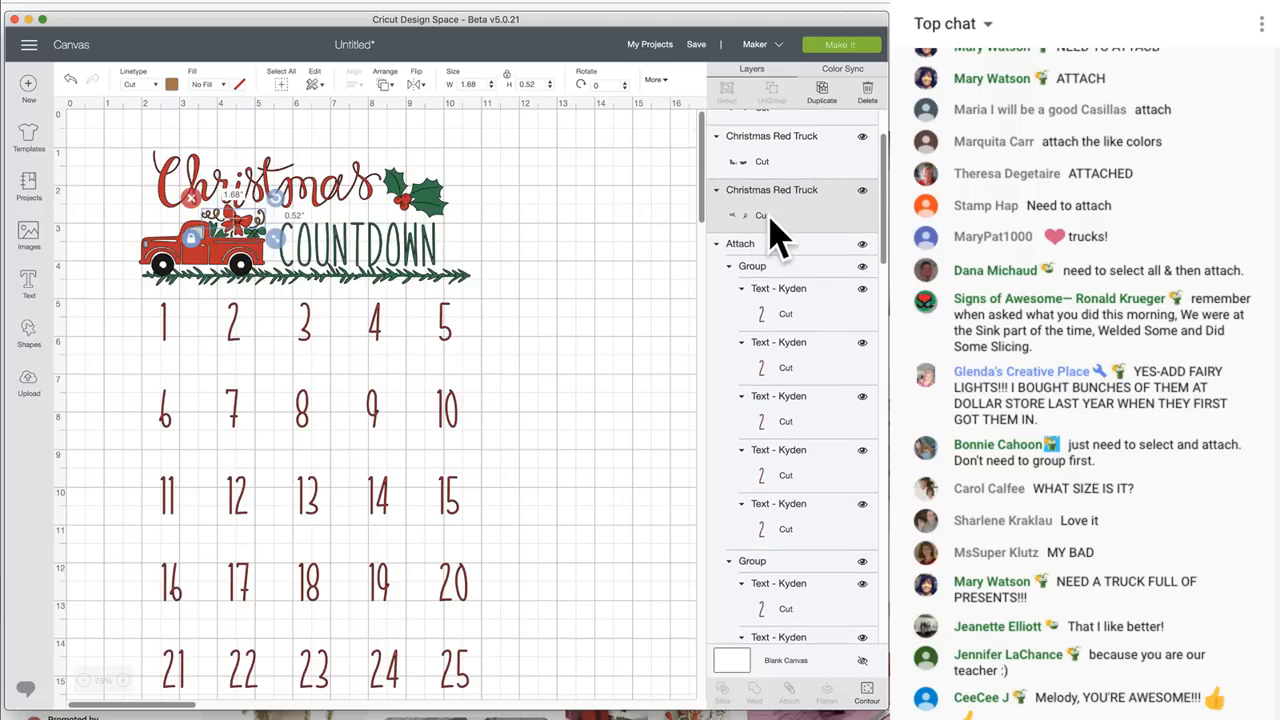
pyautogui.scroll(-1, 783, 244)
pyautogui.scroll(-10, 783, 244)
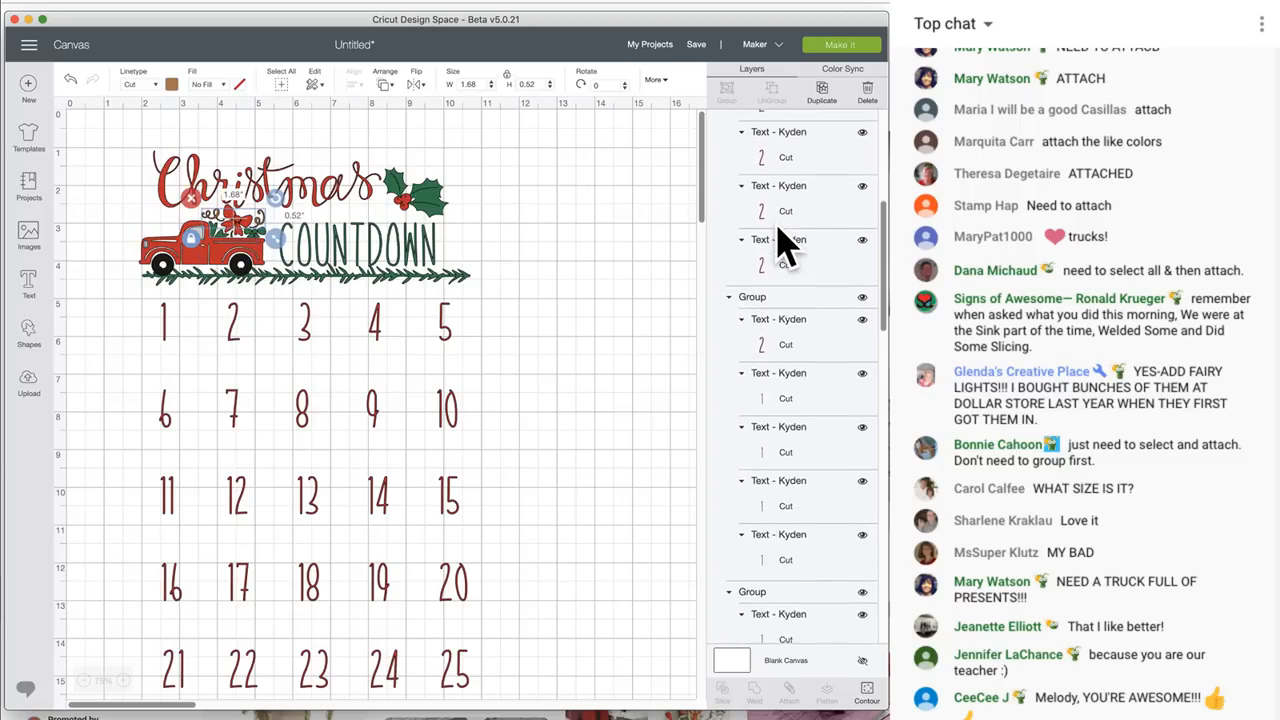
pyautogui.scroll(-5, 783, 244)
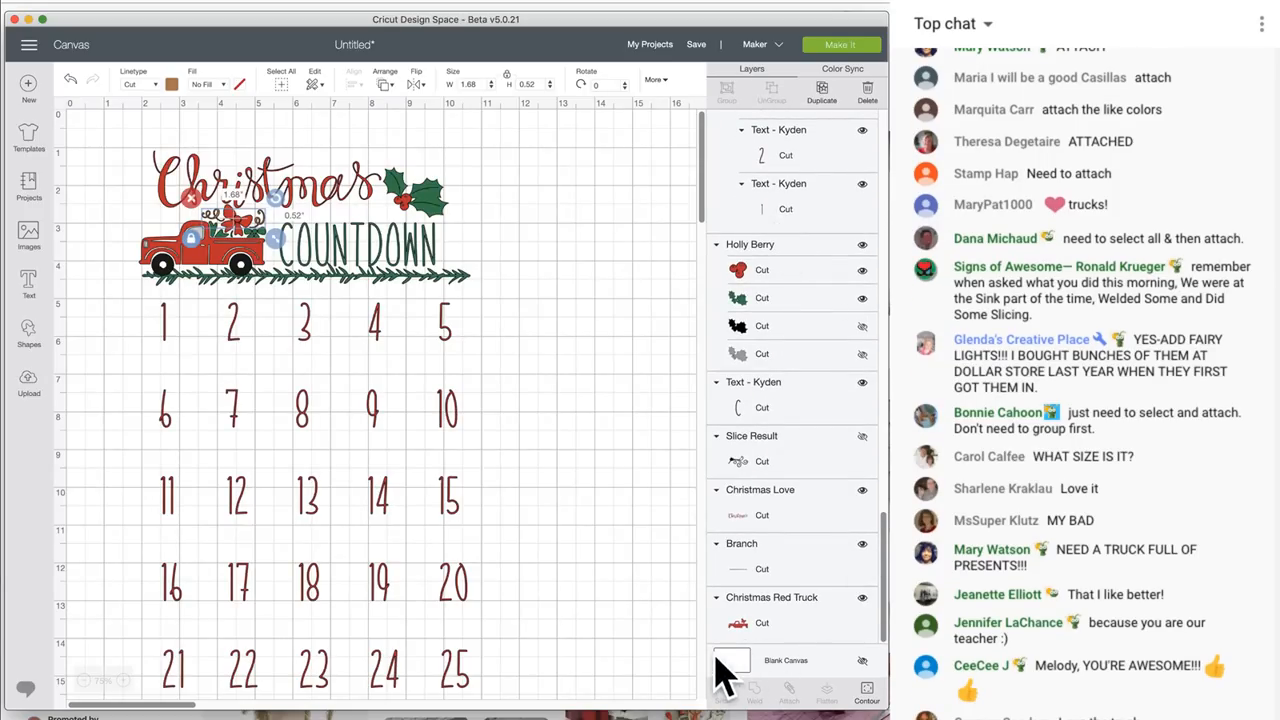
pyautogui.click(755, 626)
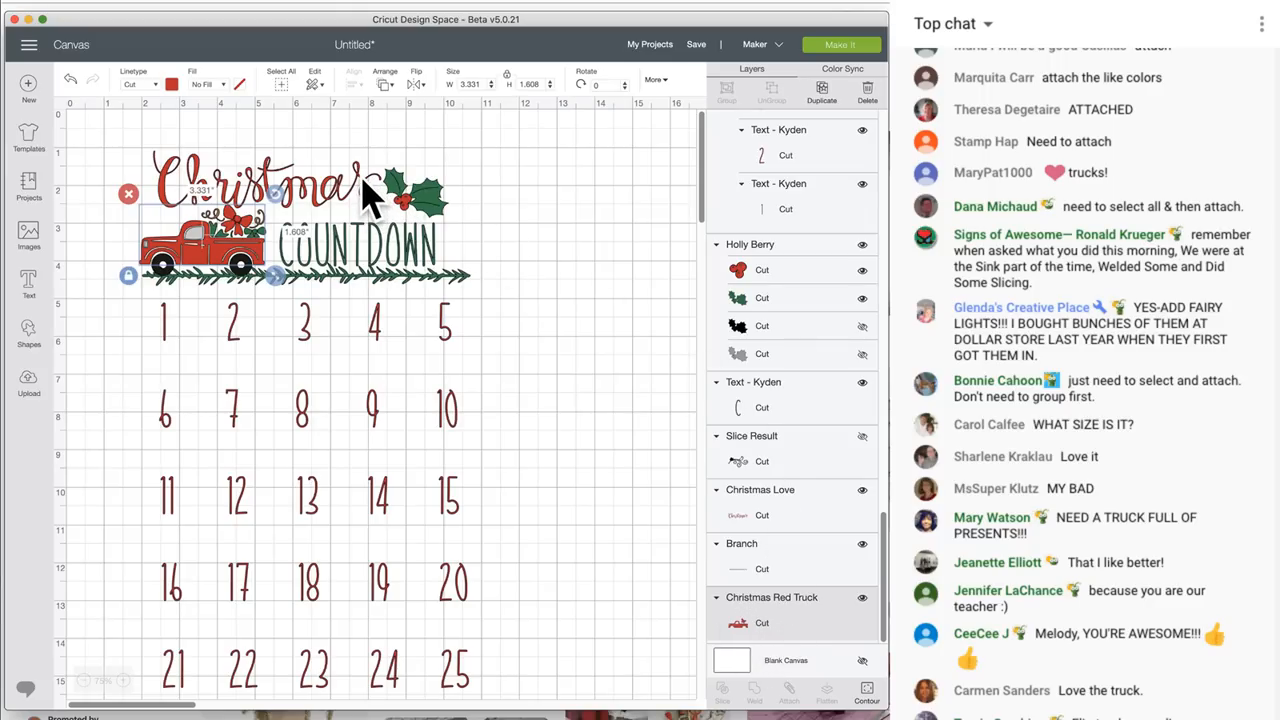
# Ungroup the holly image beside the word Christmas into its separate layers
pyautogui.click(424, 205)
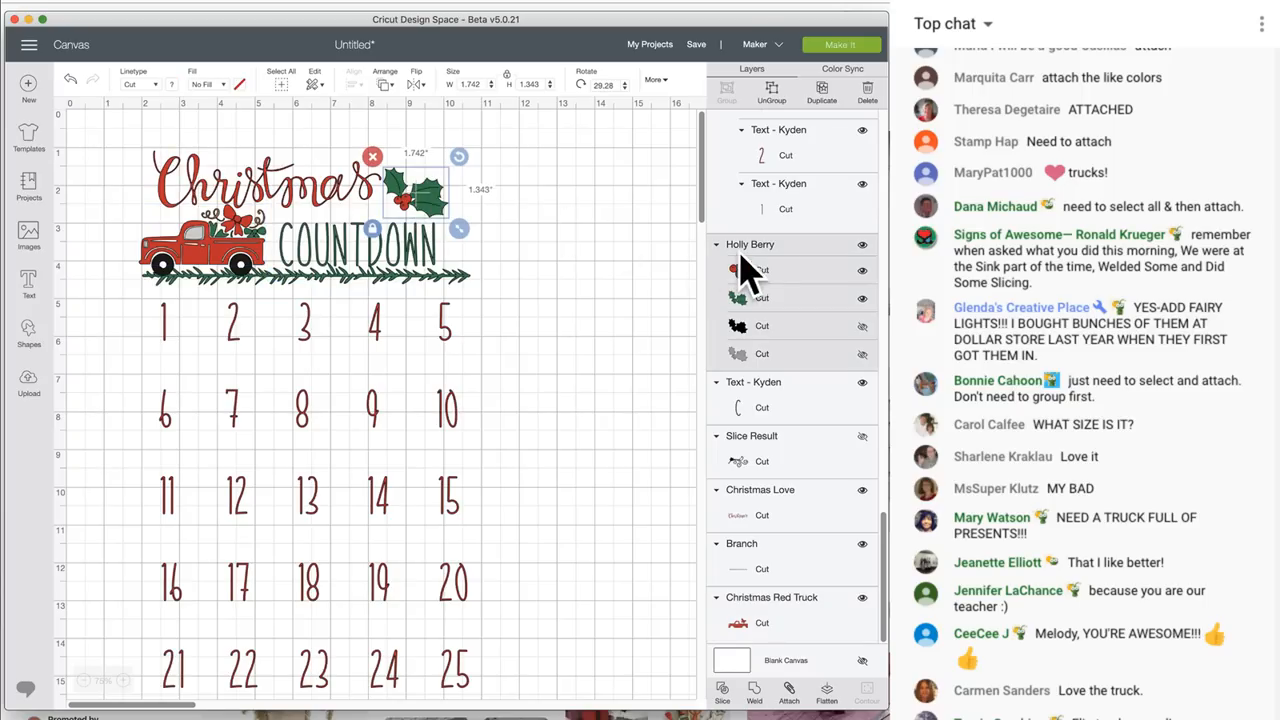
pyautogui.click(771, 90)
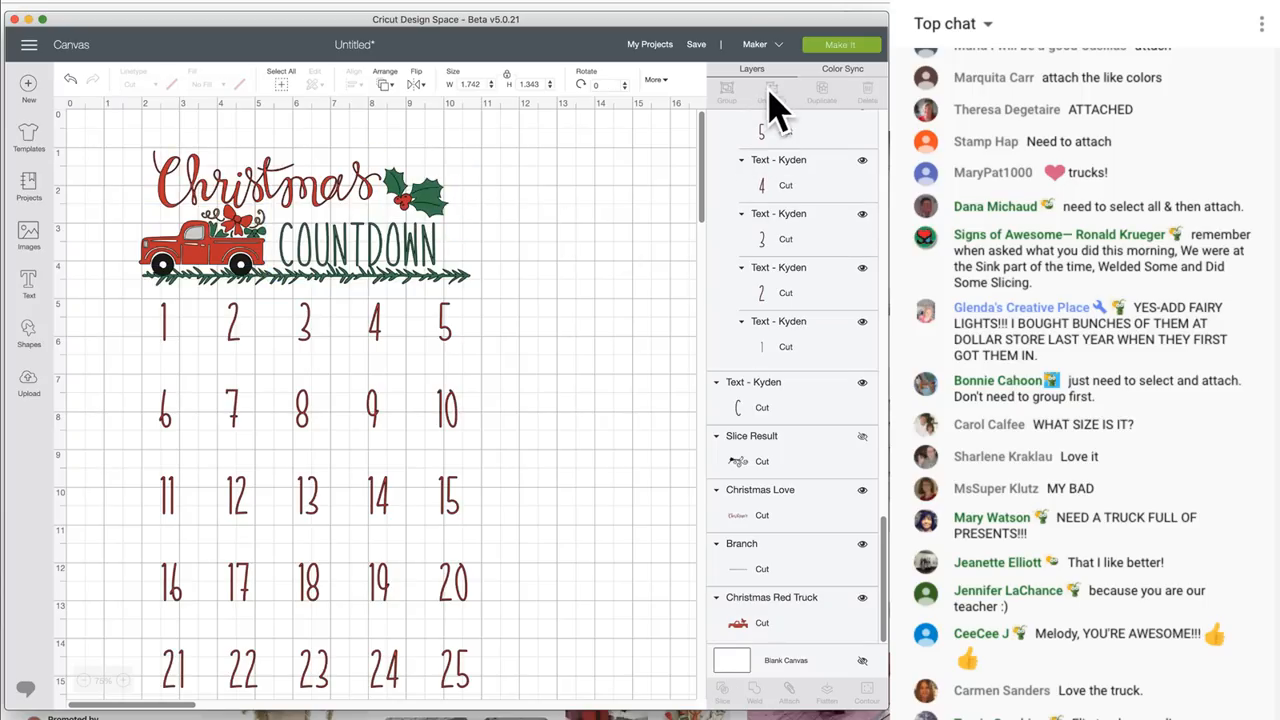
# Attach the red holly berries, the word Christmas, the red truck body and the numbers together
pyautogui.click(405, 203)
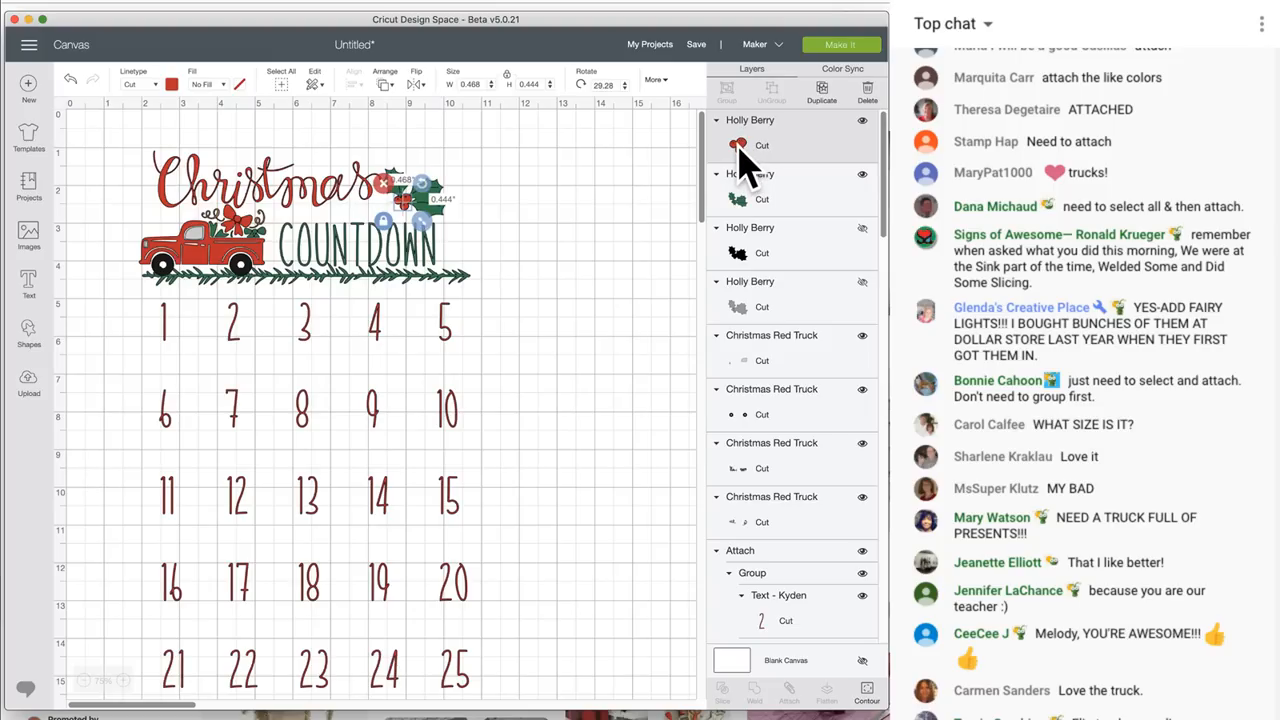
pyautogui.keyDown('shift'); pyautogui.click(263, 194); pyautogui.keyUp('shift')
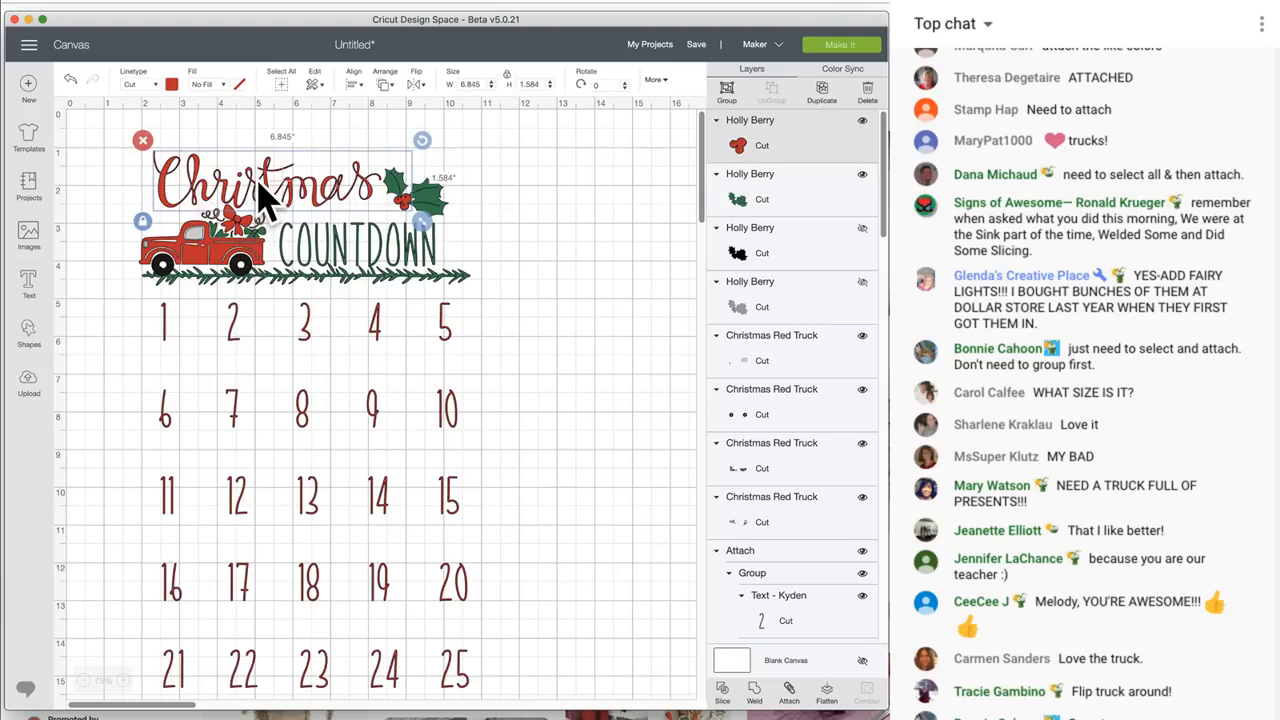
pyautogui.keyDown('shift'); pyautogui.click(183, 265); pyautogui.keyUp('shift')
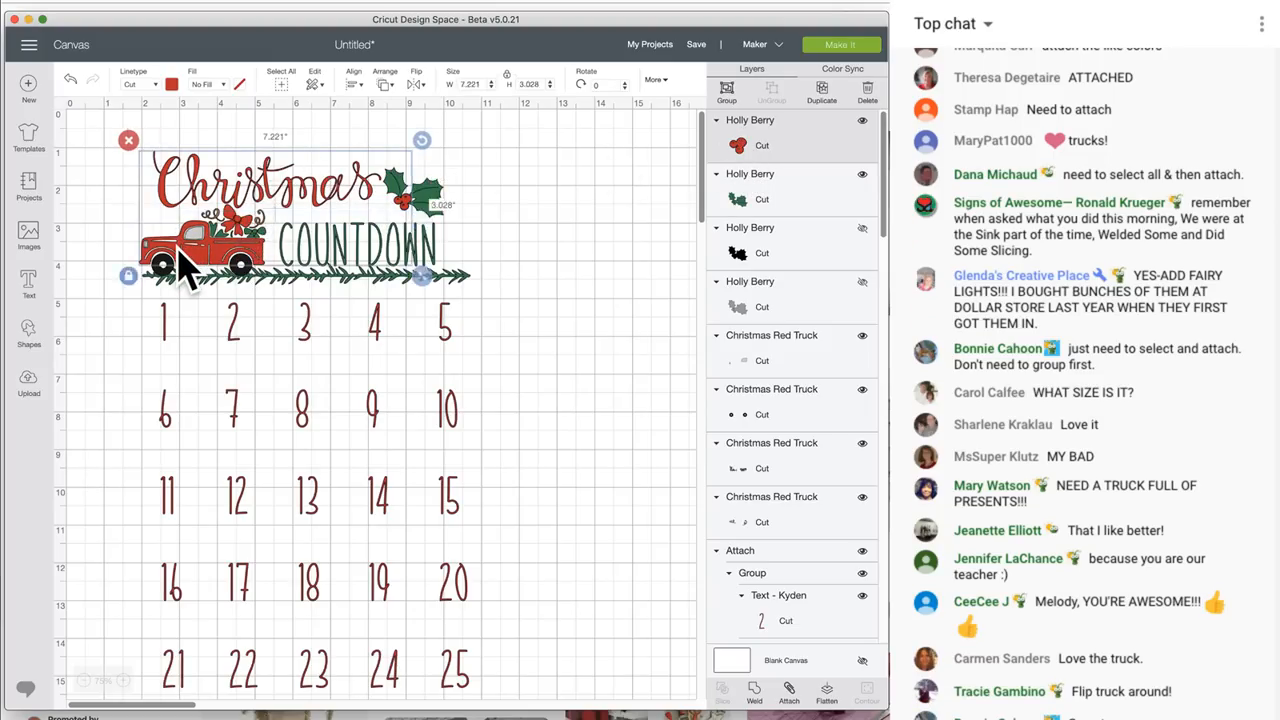
pyautogui.keyDown('shift'); pyautogui.click(233, 334); pyautogui.keyUp('shift')
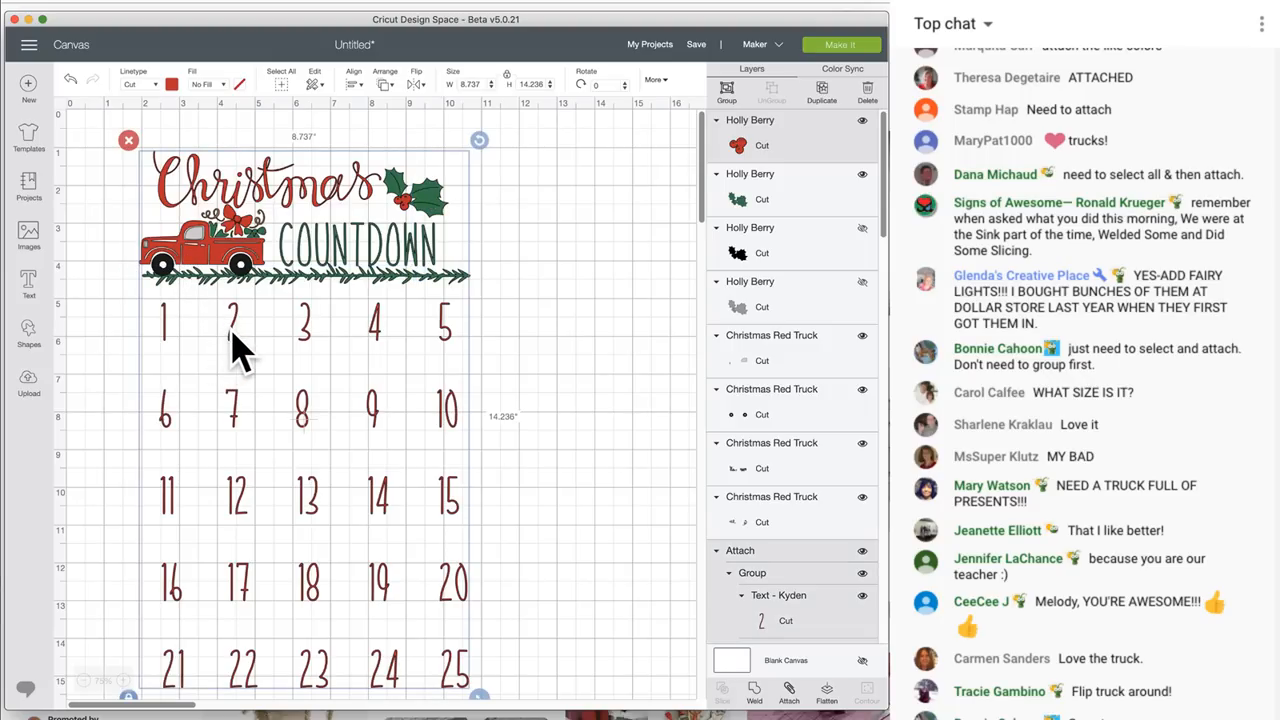
pyautogui.click(789, 692)
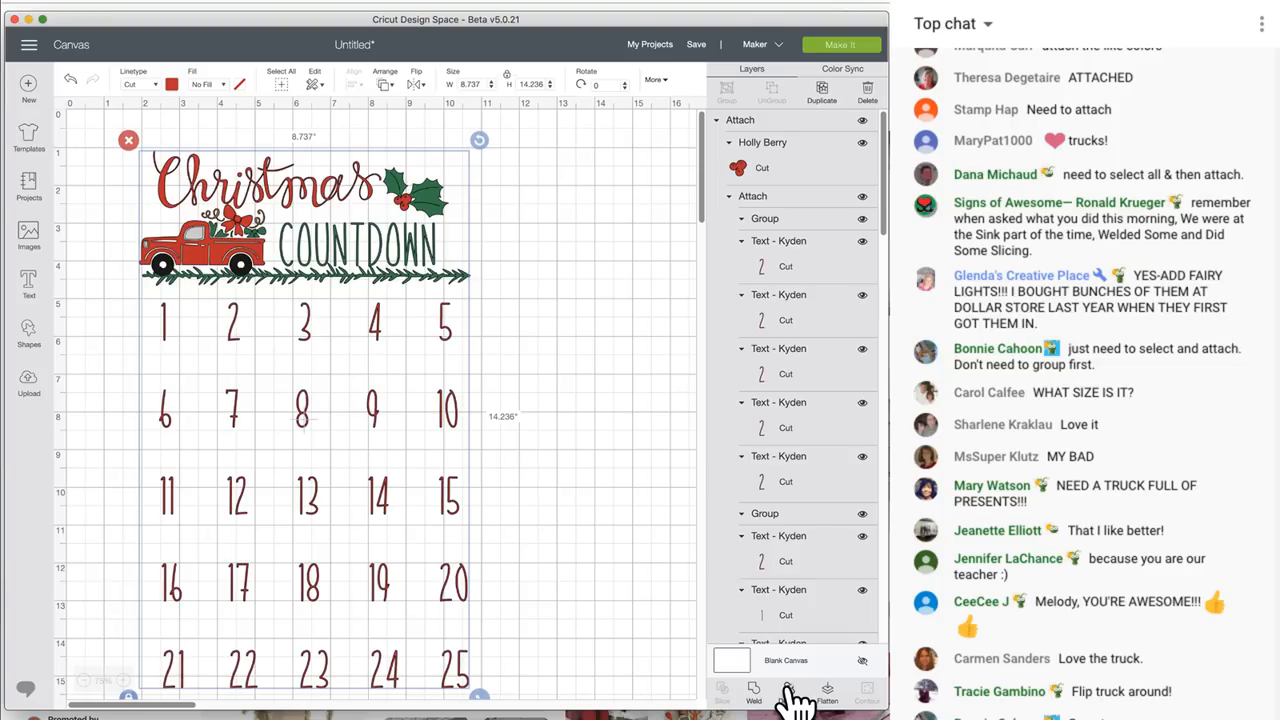
# Preview the whole red cutting mat, and return to the canvas without continuing to the cut
pyautogui.click(841, 64)
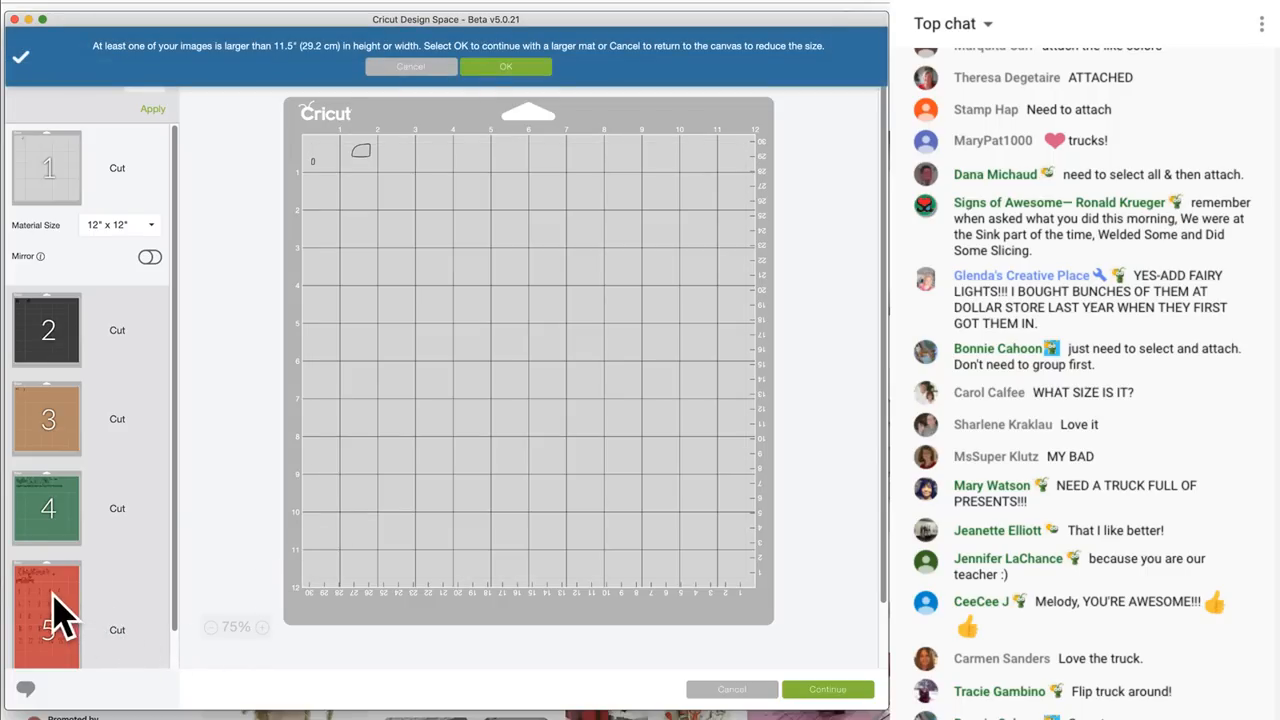
pyautogui.click(52, 606)
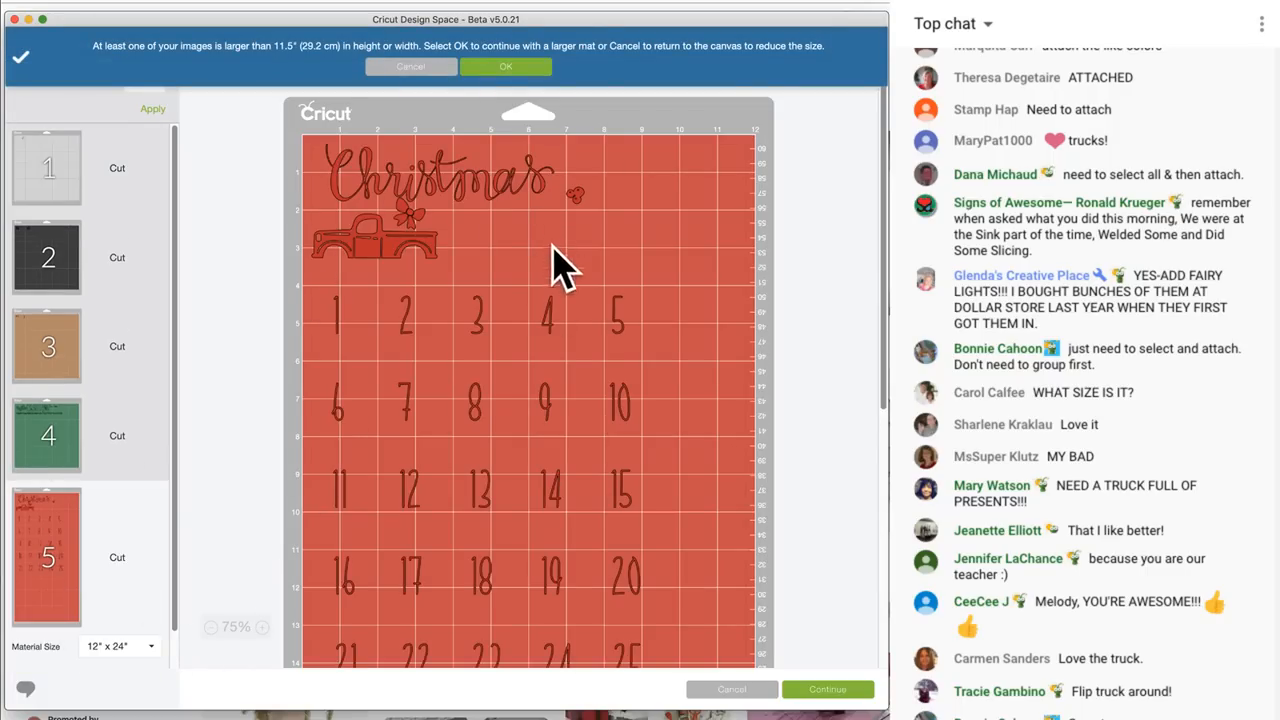
pyautogui.scroll(-5, 523, 443)
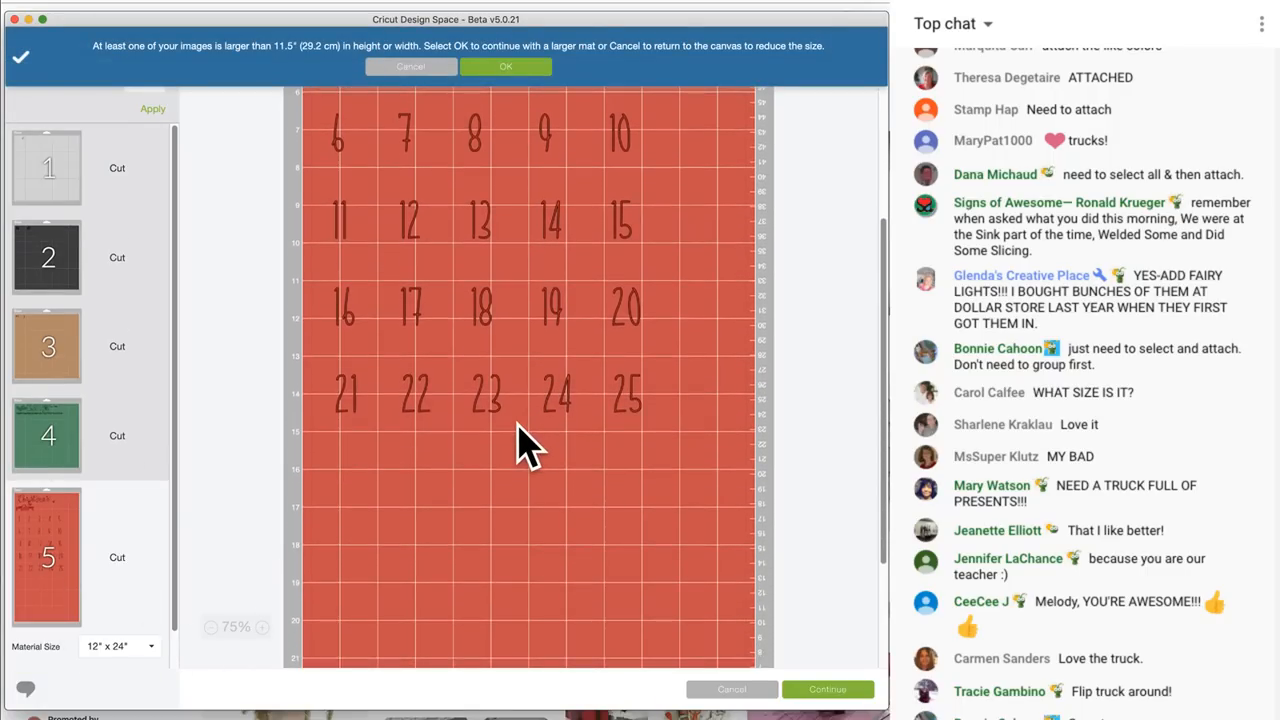
pyautogui.click(741, 692)
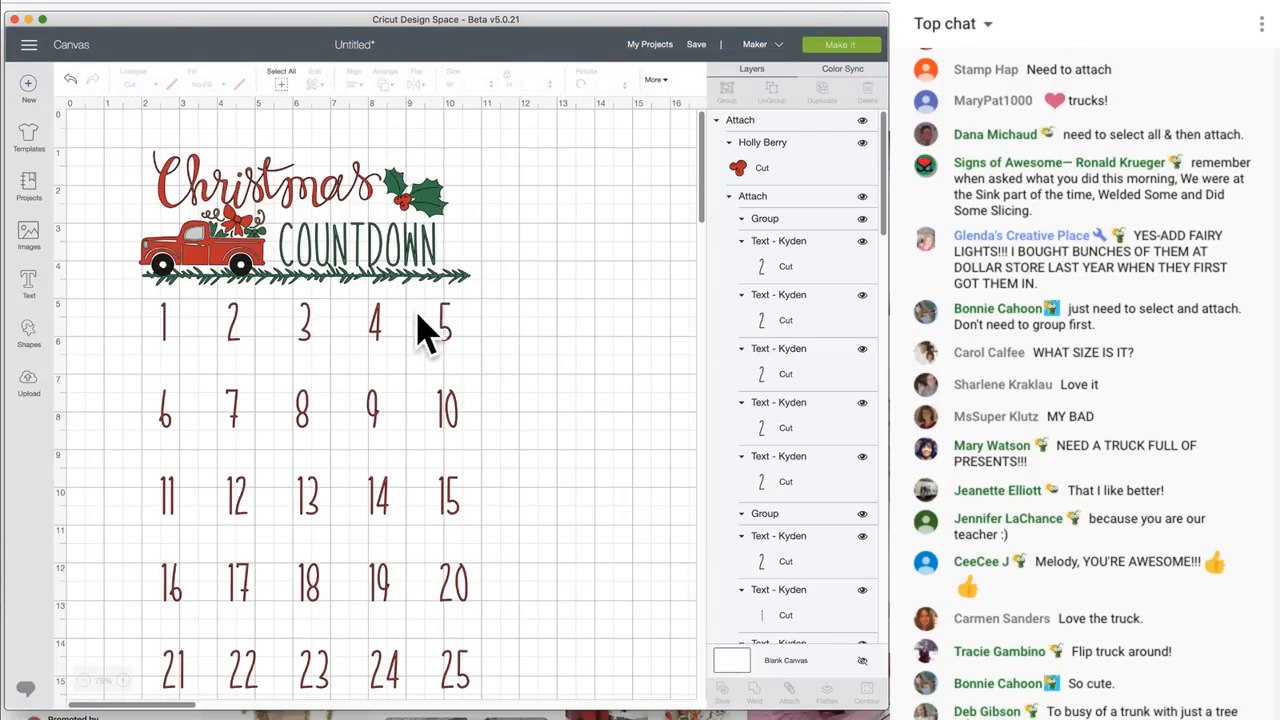
# Undo the attachment that joins the red title pieces to the numbers
pyautogui.click(448, 340)
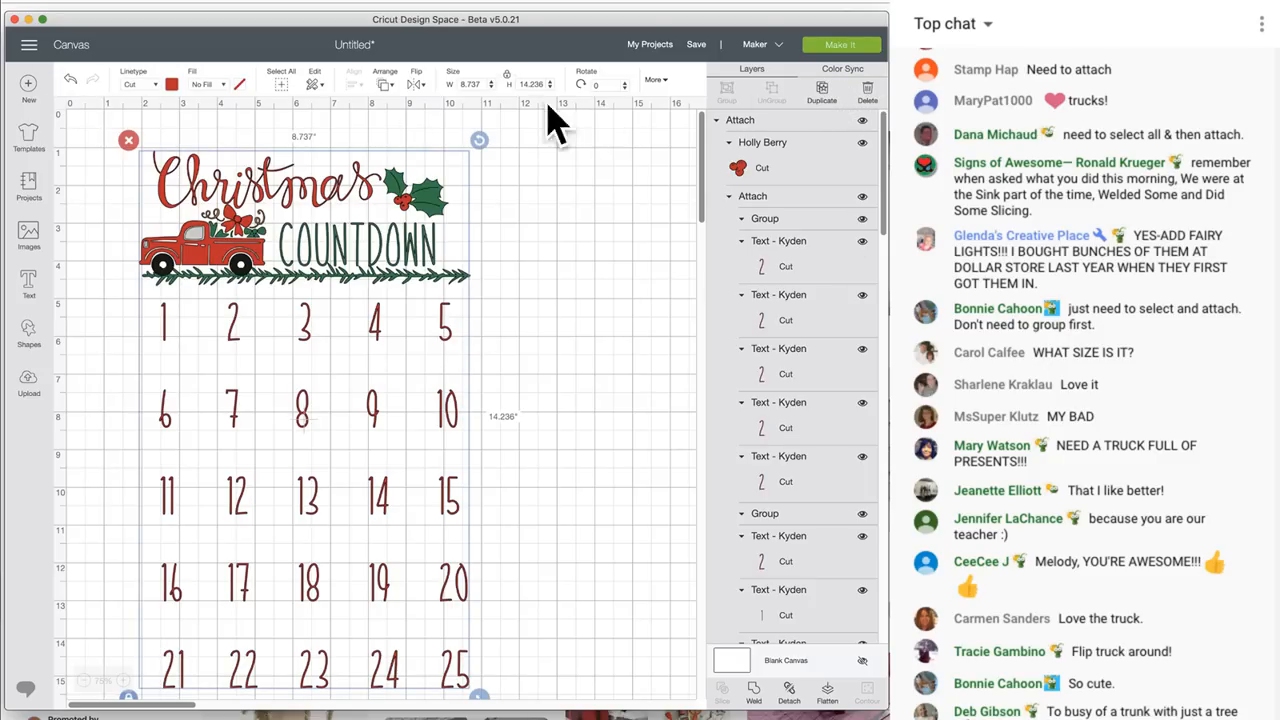
pyautogui.click(72, 80)
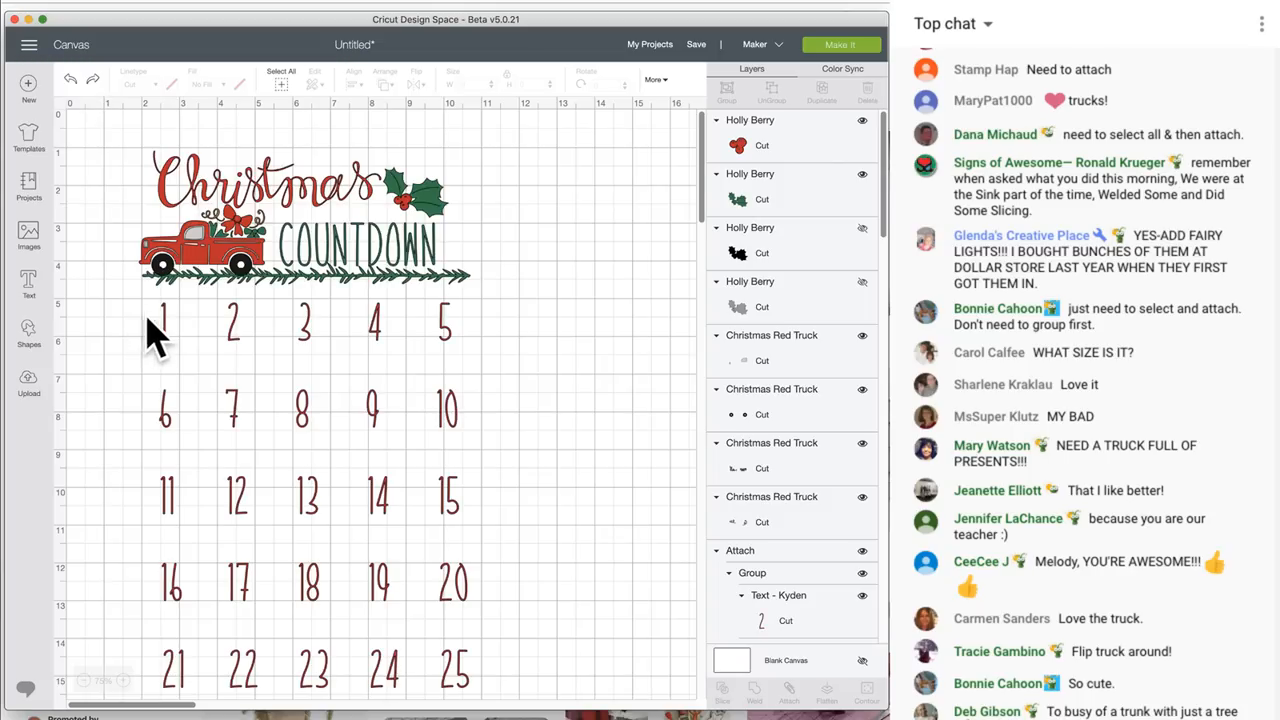
# Select the red truck body, the red holly berries and the word Christmas, and attach them together without the numbers
pyautogui.click(160, 333)
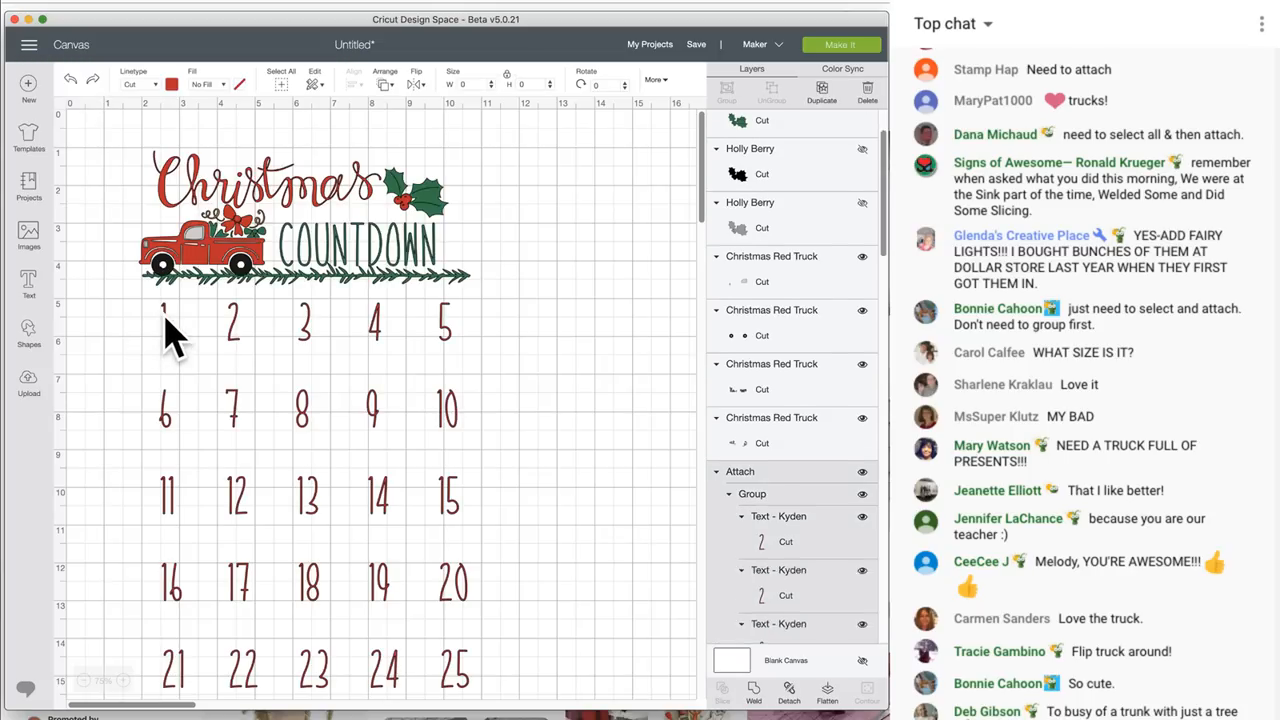
pyautogui.click(180, 258)
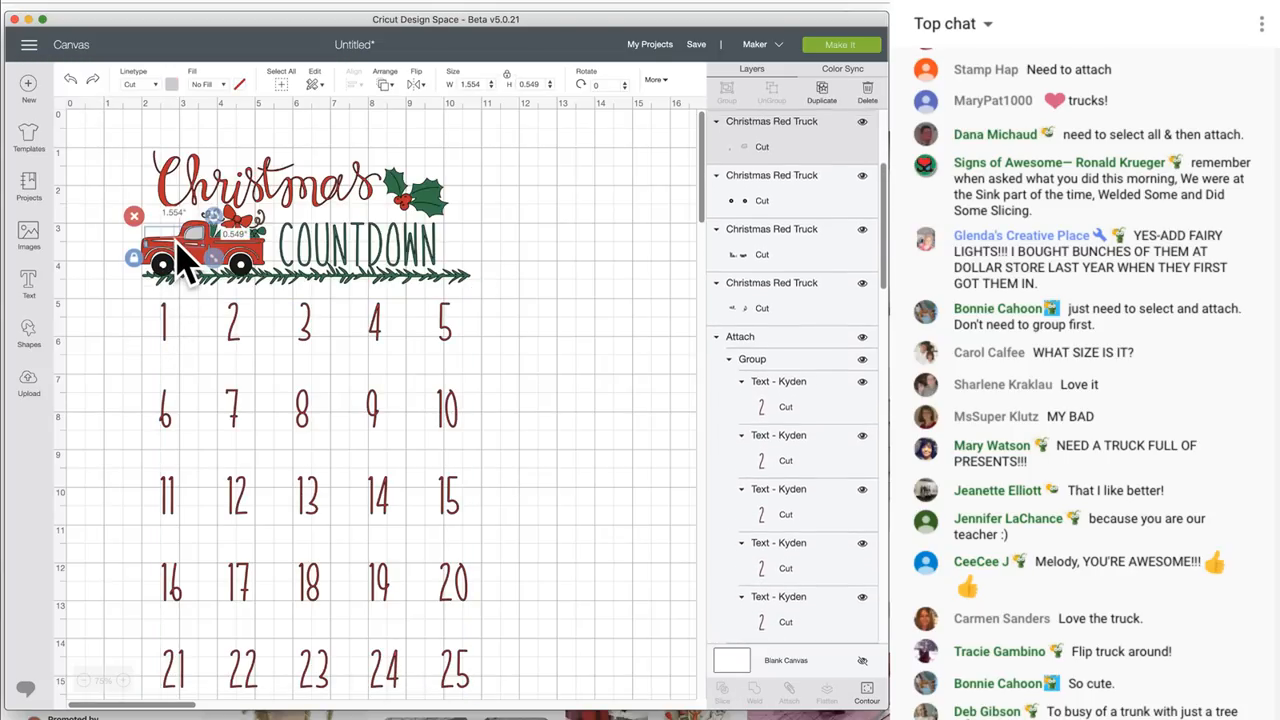
pyautogui.keyDown('shift'); pyautogui.click(186, 278); pyautogui.keyUp('shift')
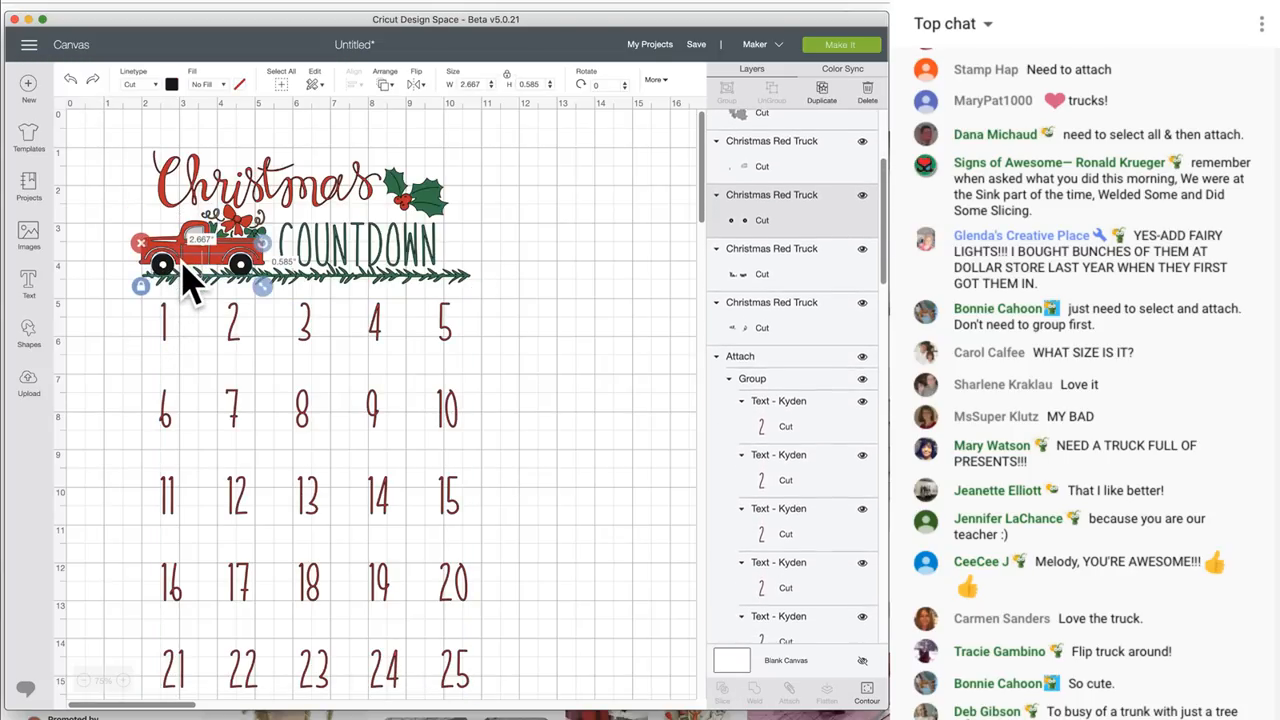
pyautogui.click(240, 238)
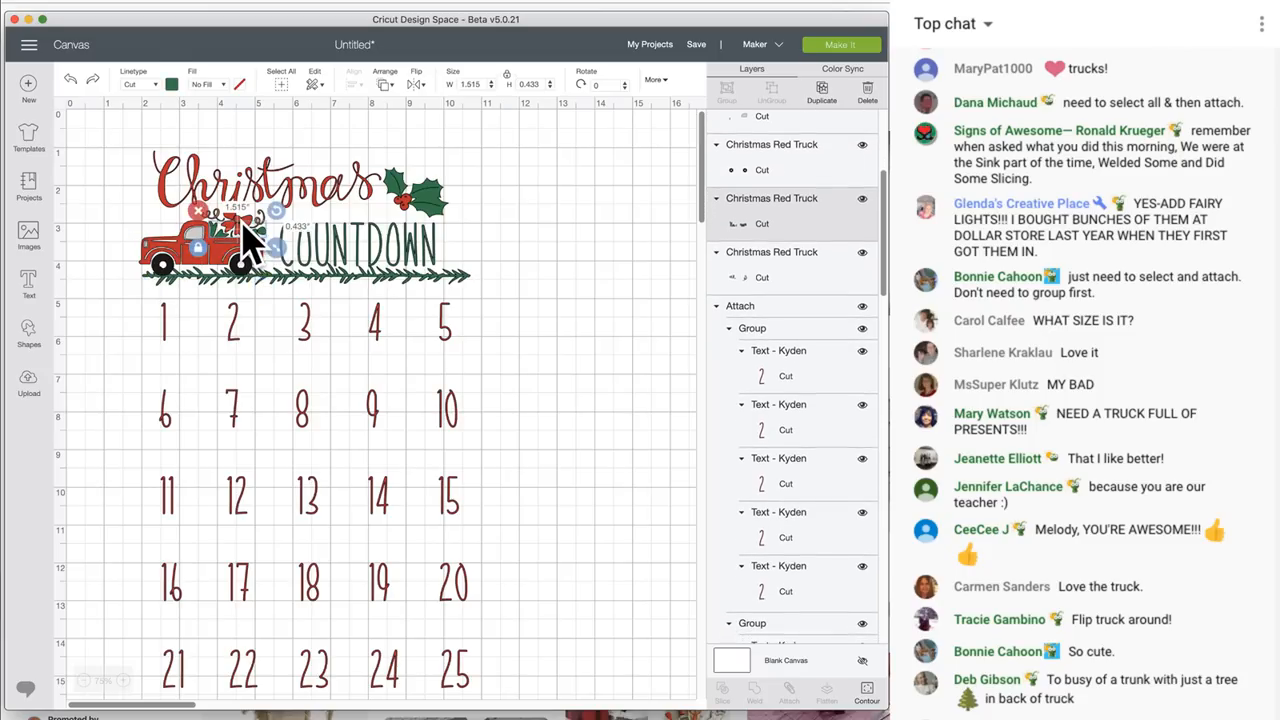
pyautogui.scroll(-5, 794, 543)
pyautogui.scroll(-5, 794, 543)
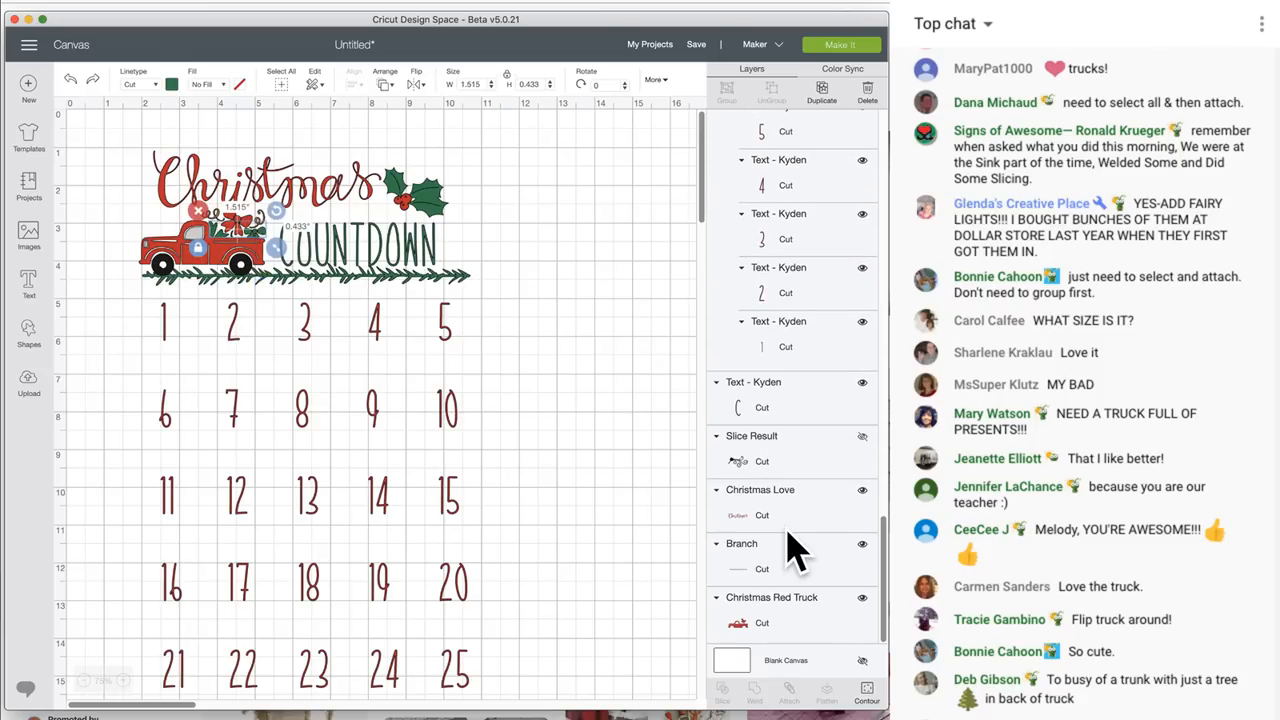
pyautogui.click(766, 630)
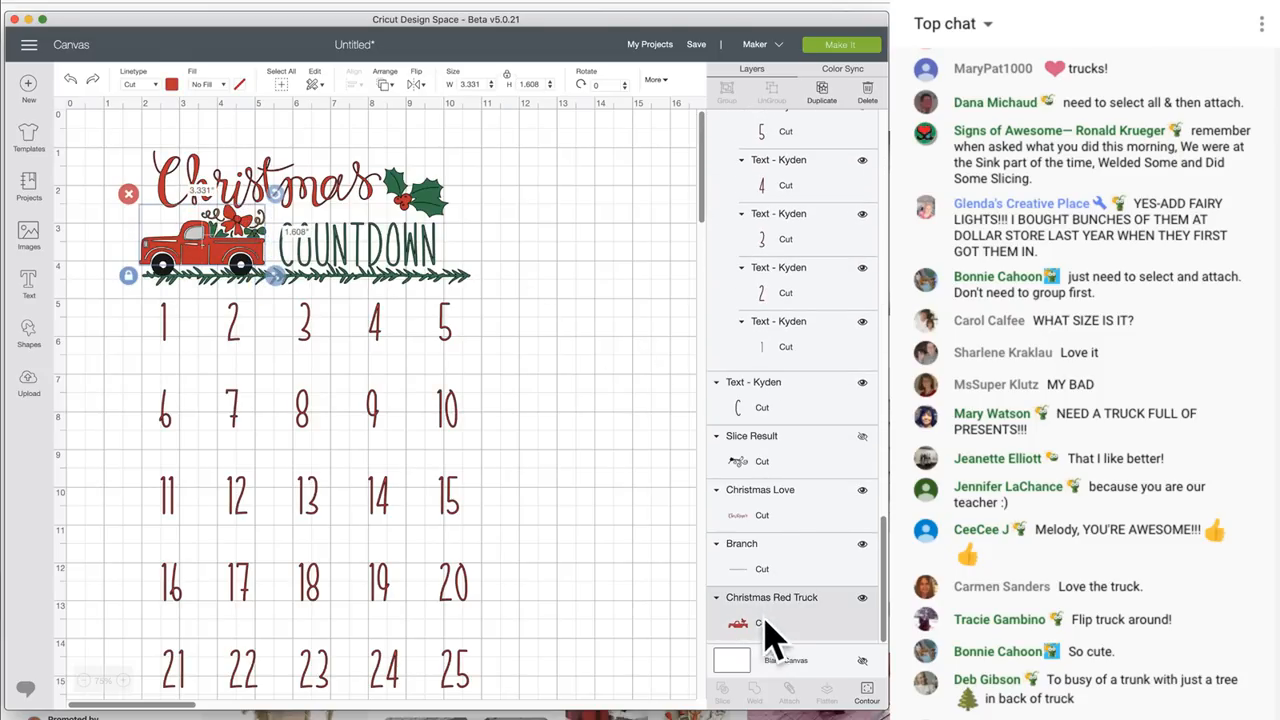
pyautogui.keyDown('shift'); pyautogui.click(405, 200); pyautogui.keyUp('shift')
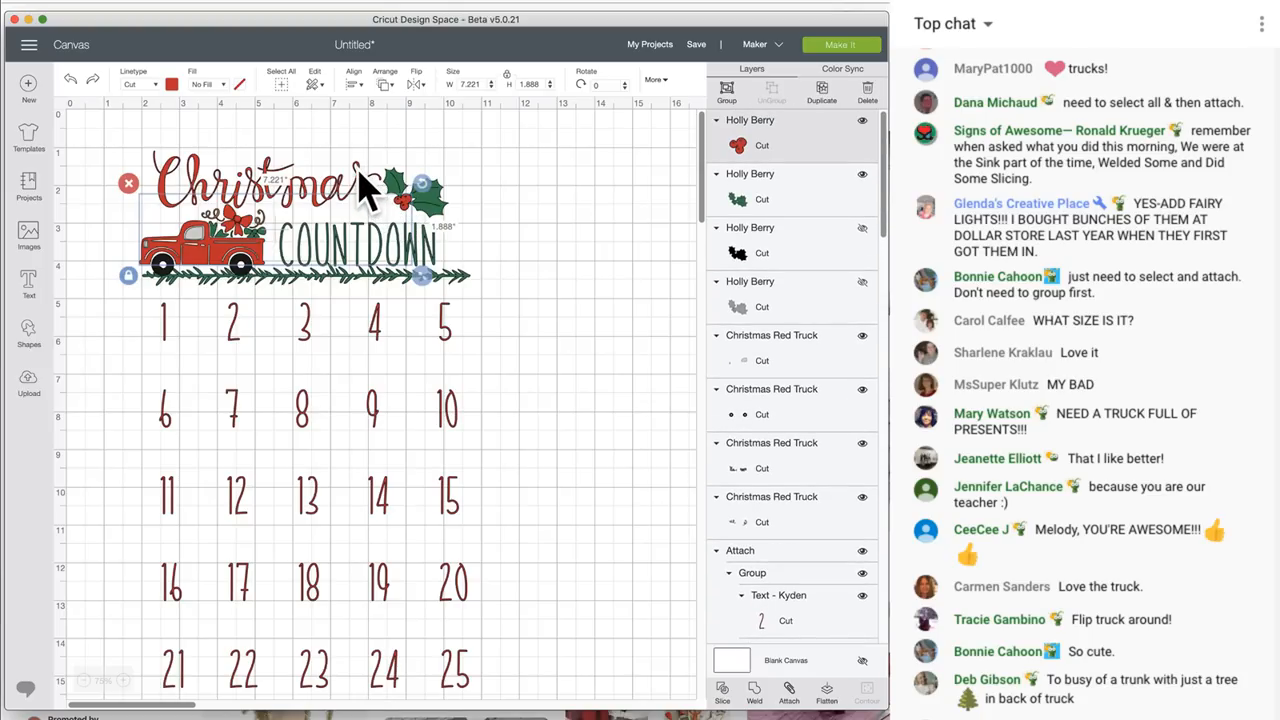
pyautogui.keyDown('shift'); pyautogui.click(366, 178); pyautogui.keyUp('shift')
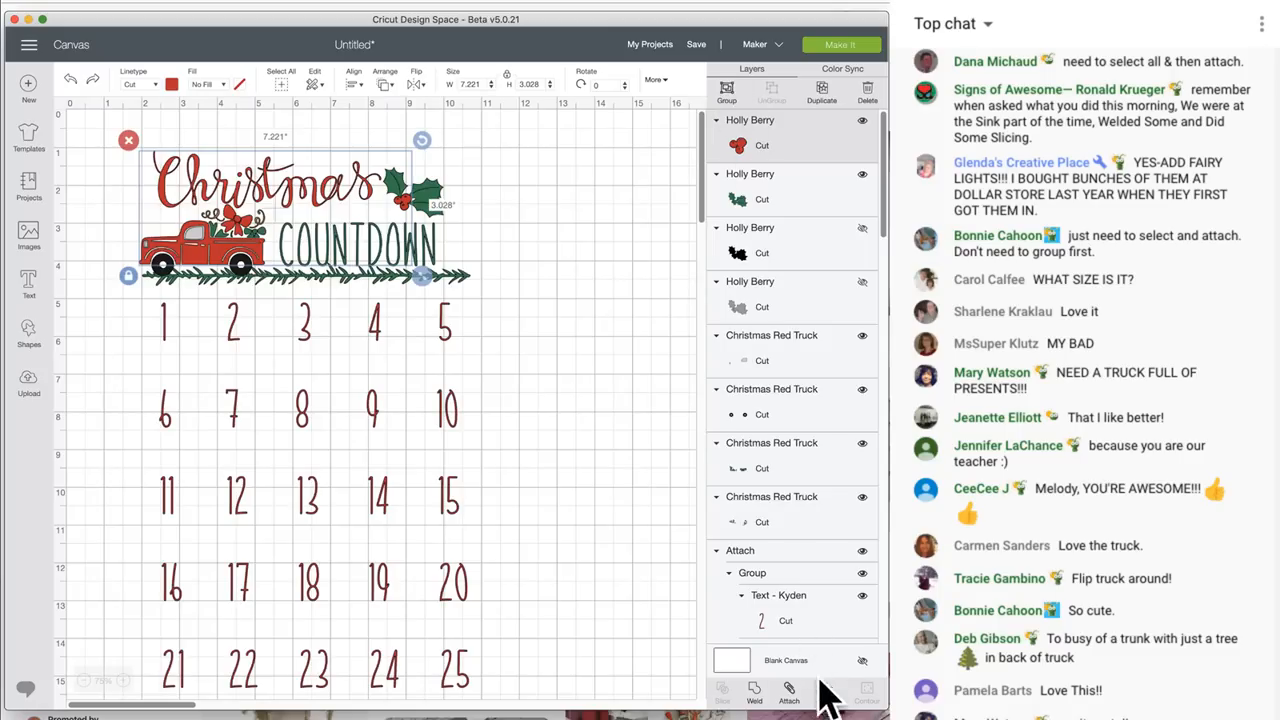
pyautogui.click(790, 690)
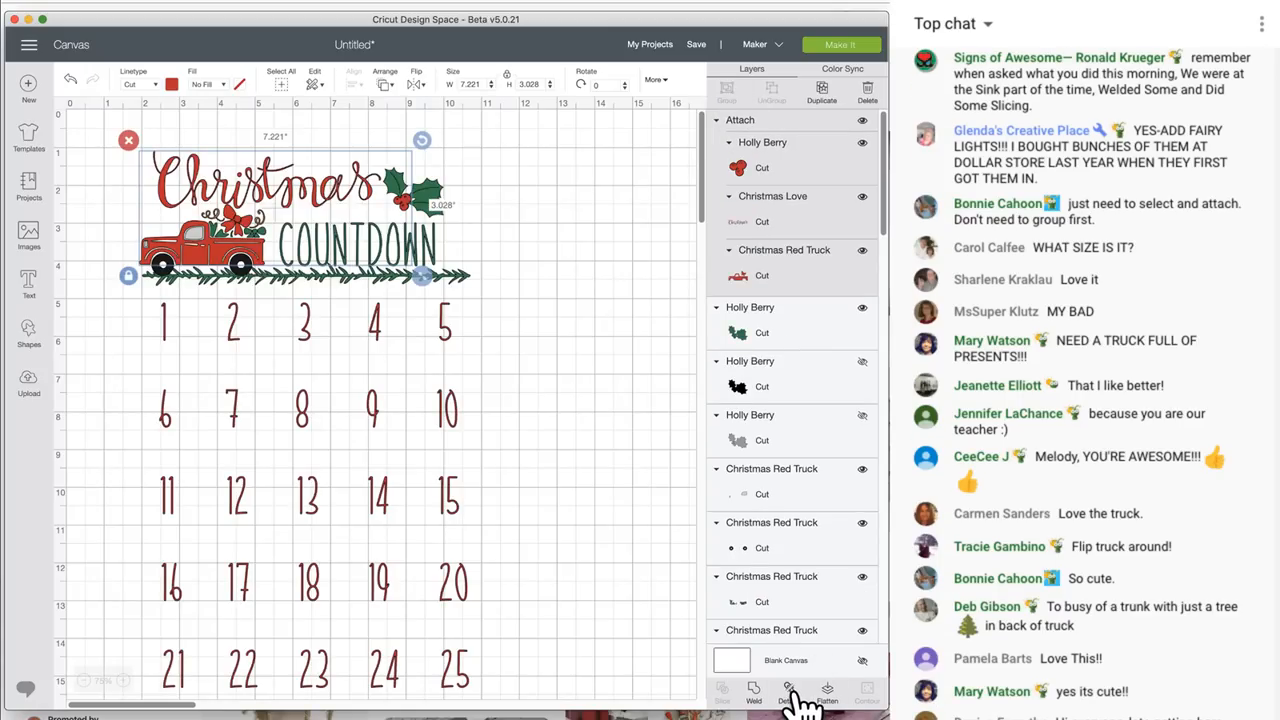
# Send the calendar design to mat preparation
pyautogui.click(848, 50)
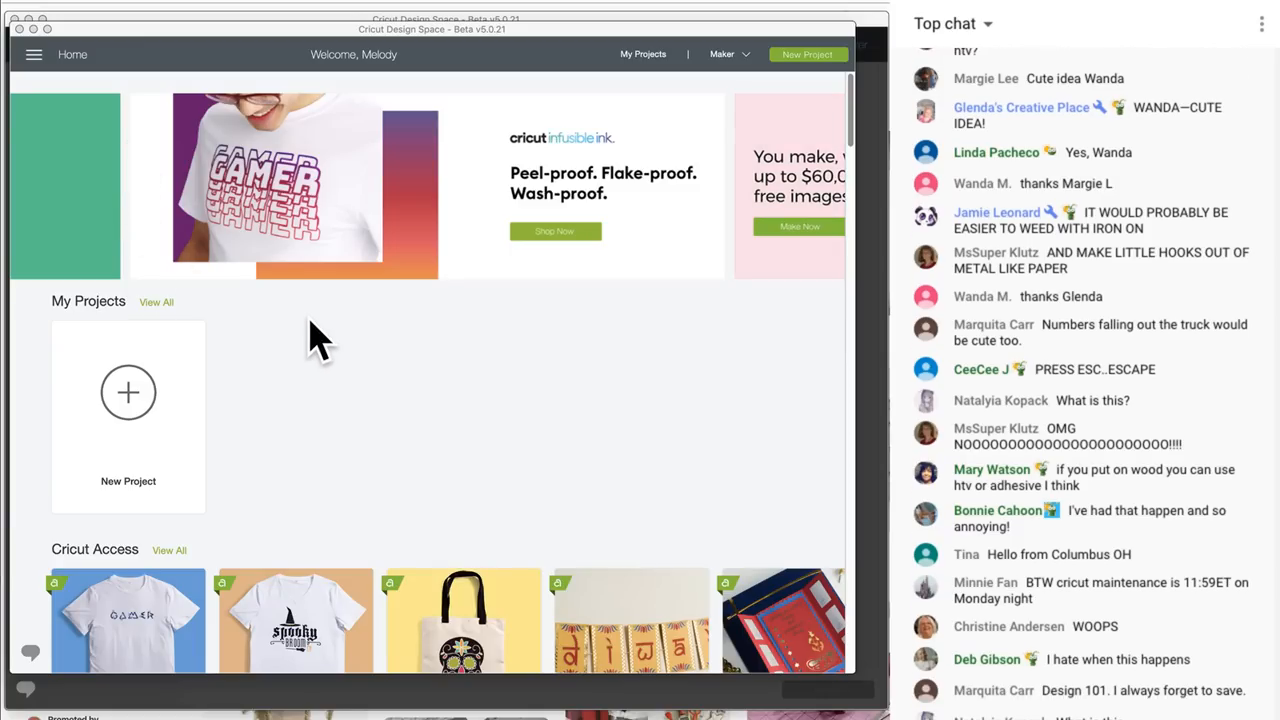
# Start a new blank project in the second Design Space window and bring it in front of the window preparing the mats
pyautogui.click(139, 390)
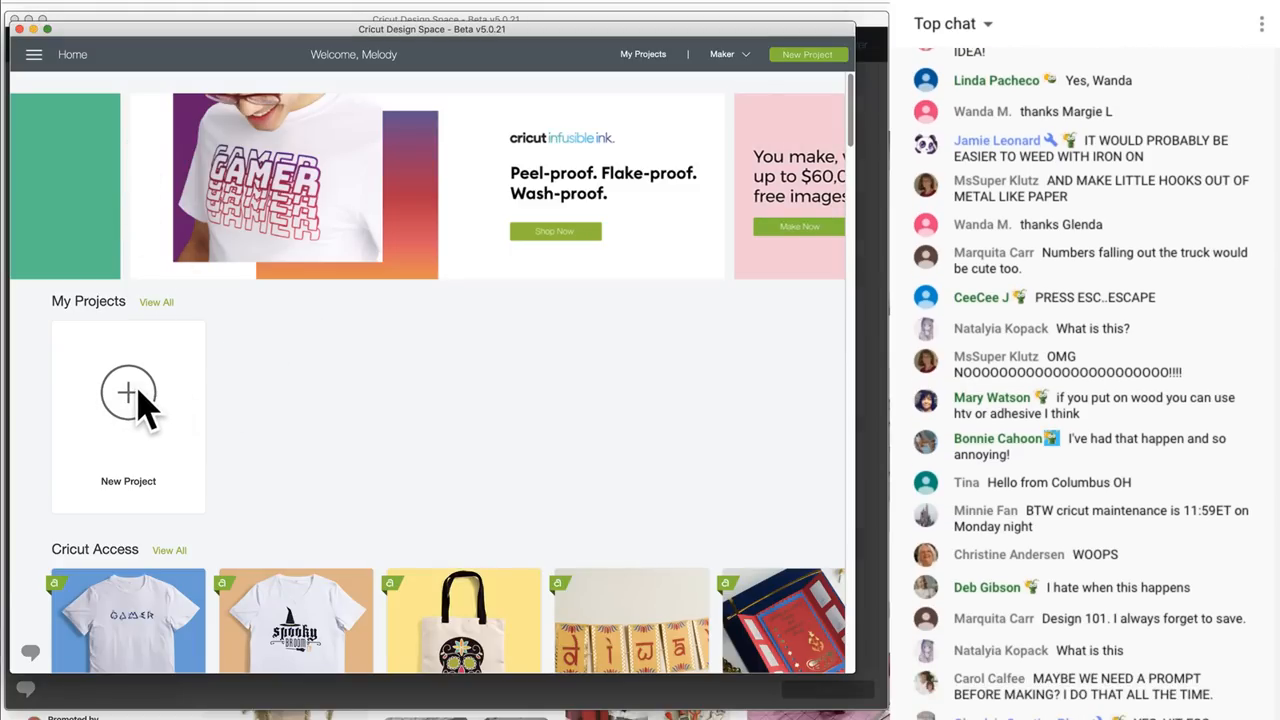
pyautogui.click(139, 391)
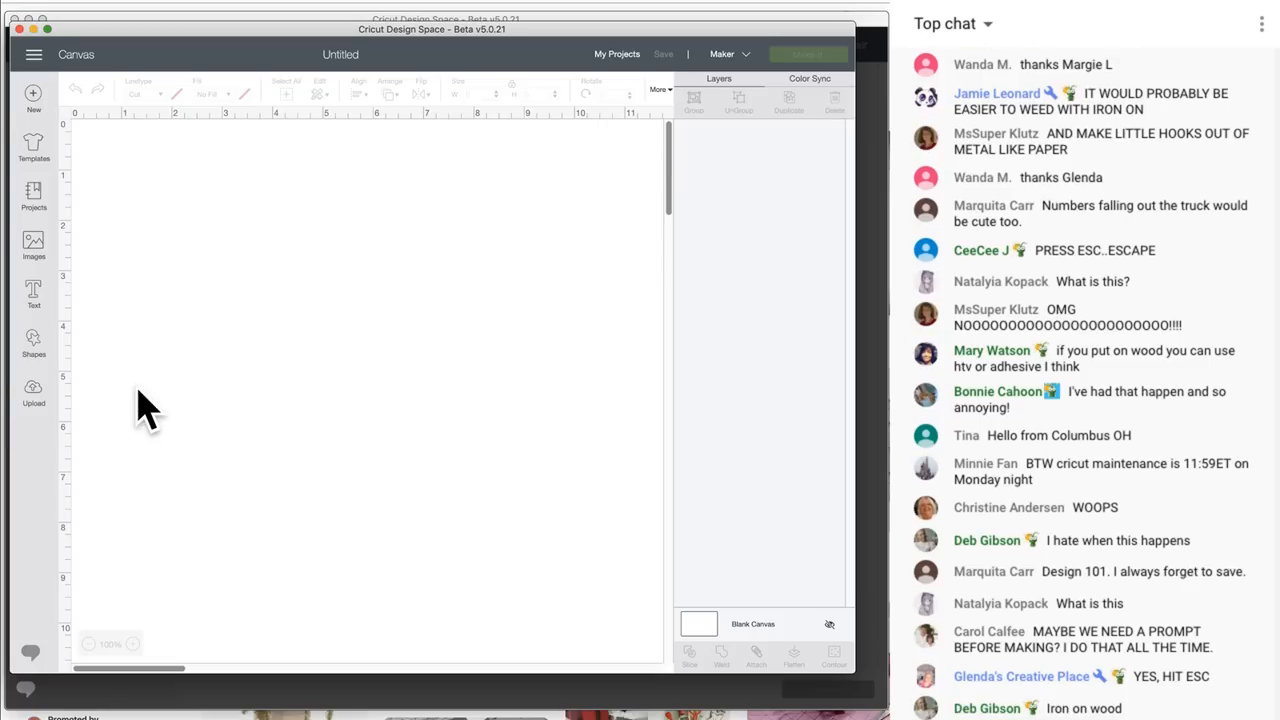
pyautogui.click(880, 32)
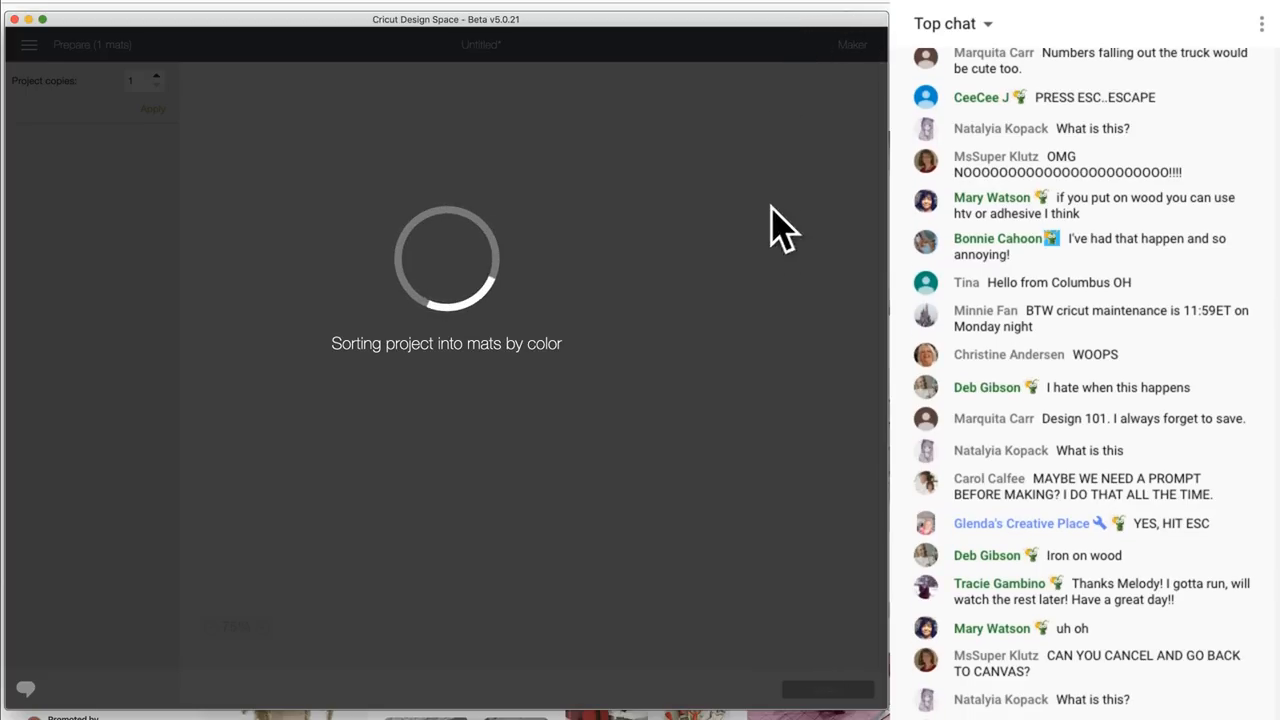
pyautogui.moveTo(525, 23); pyautogui.dragTo(528, 49)
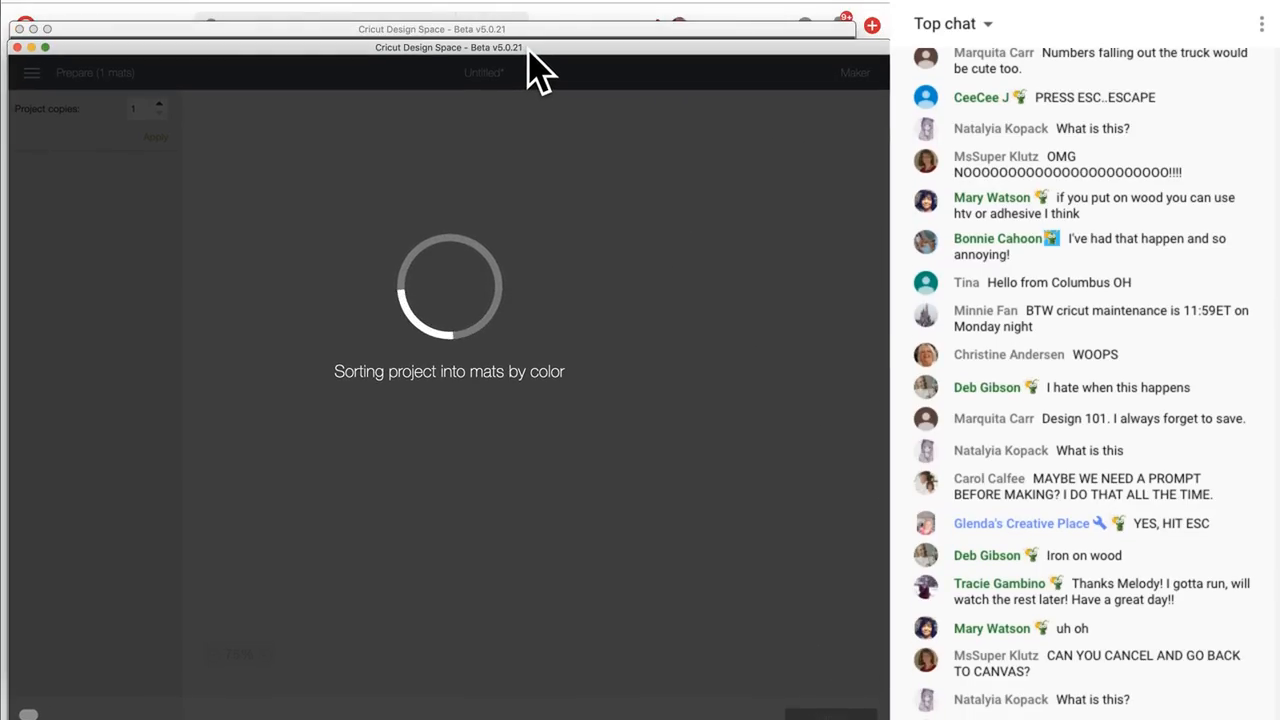
pyautogui.click(544, 32)
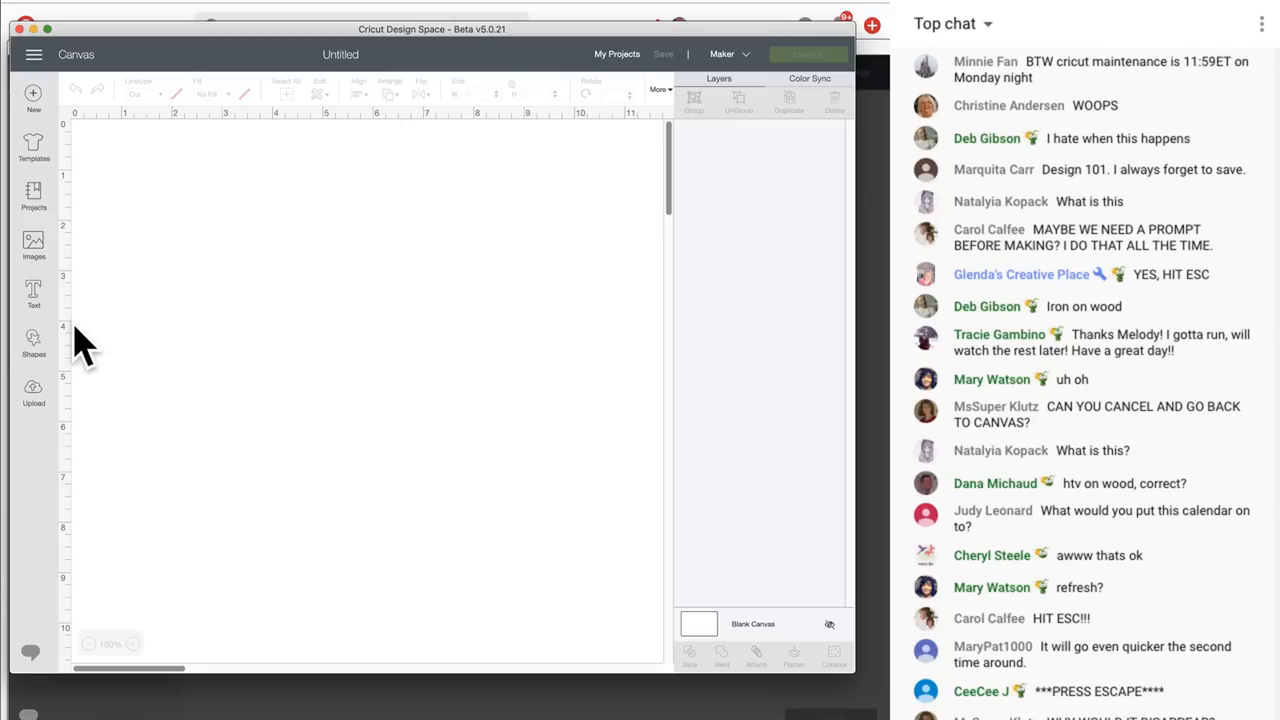
# Search the image library for "christmas" and insert the Christmas Love lettering image onto the blank canvas
pyautogui.click(36, 246)
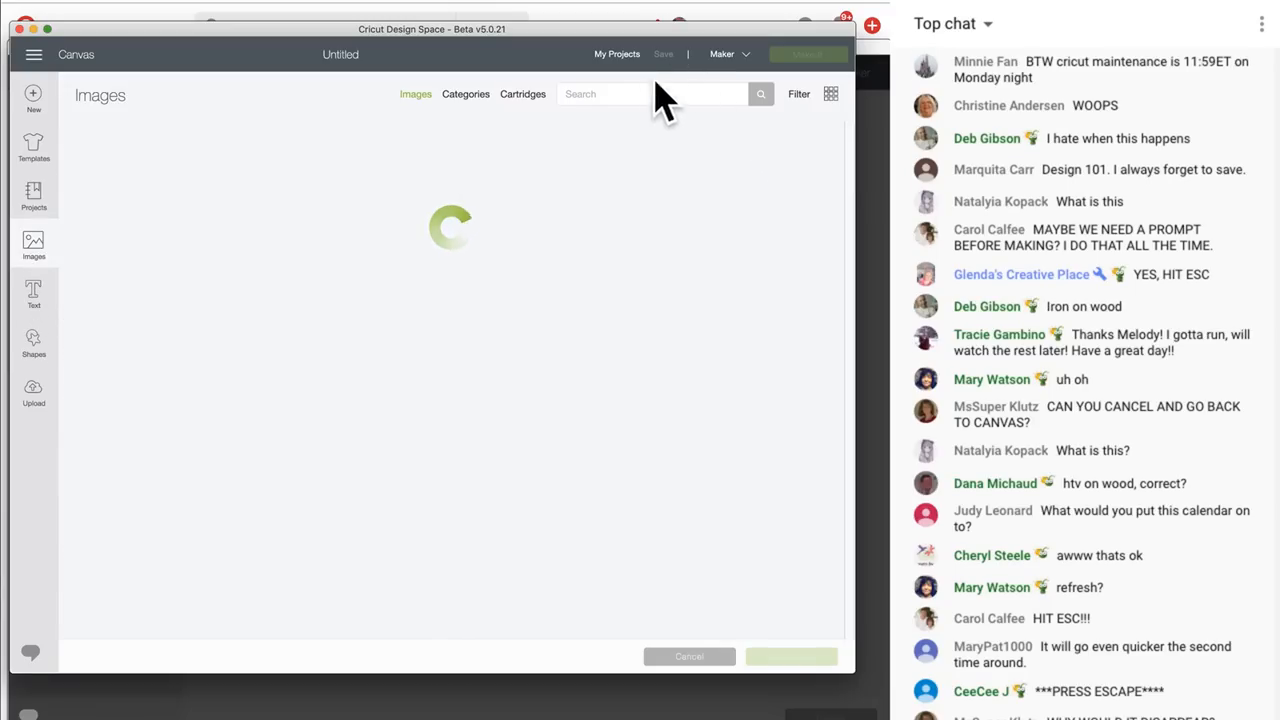
pyautogui.click(623, 93)
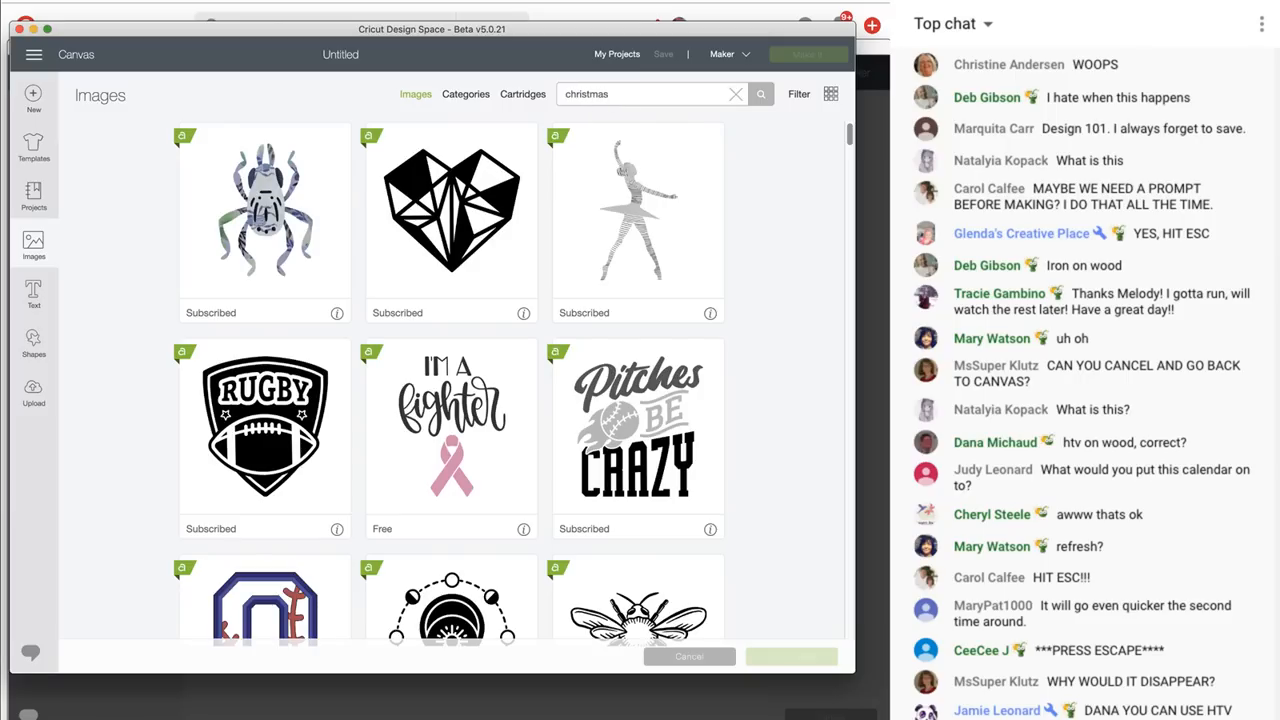
pyautogui.click(760, 95)
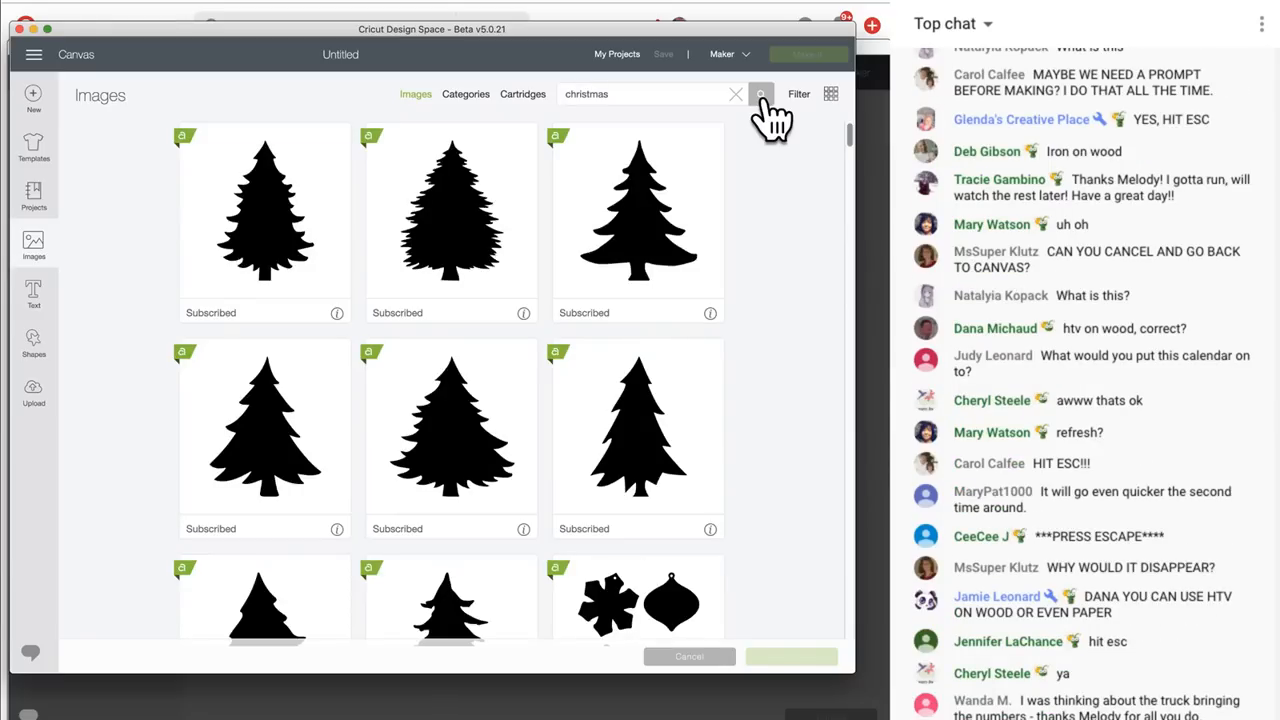
pyautogui.scroll(-10, 510, 390)
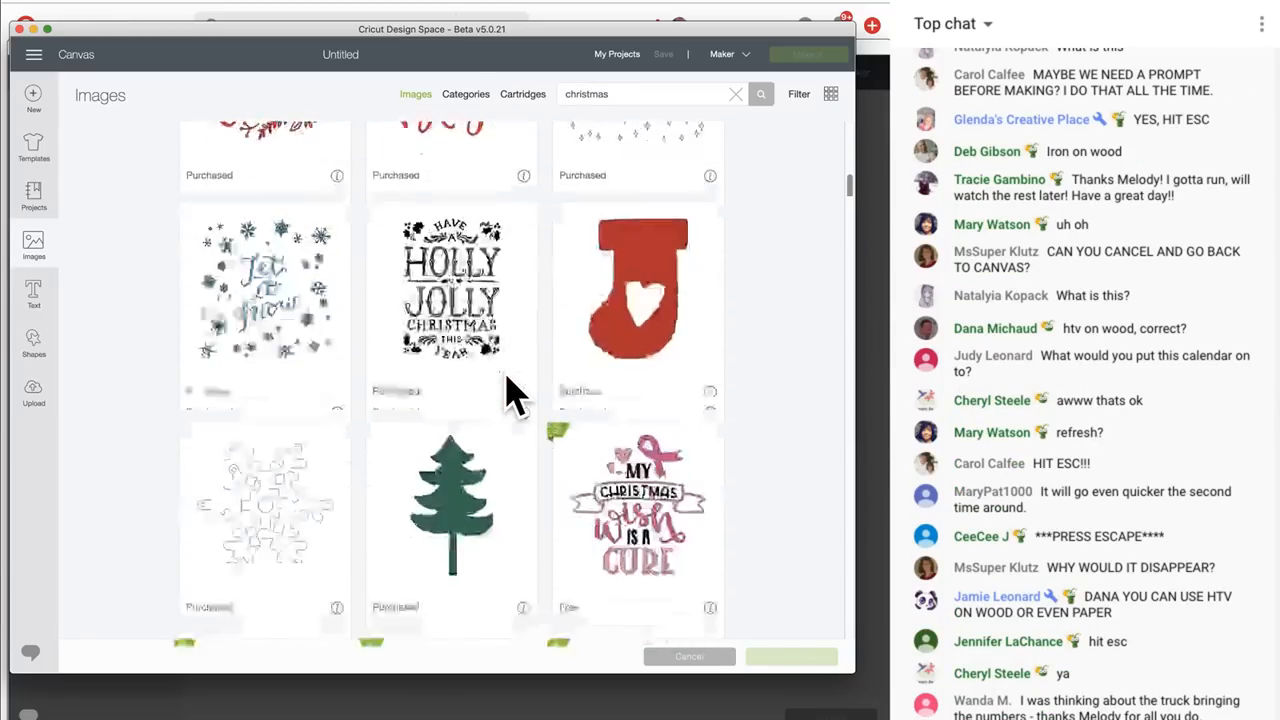
pyautogui.scroll(-7, 510, 392)
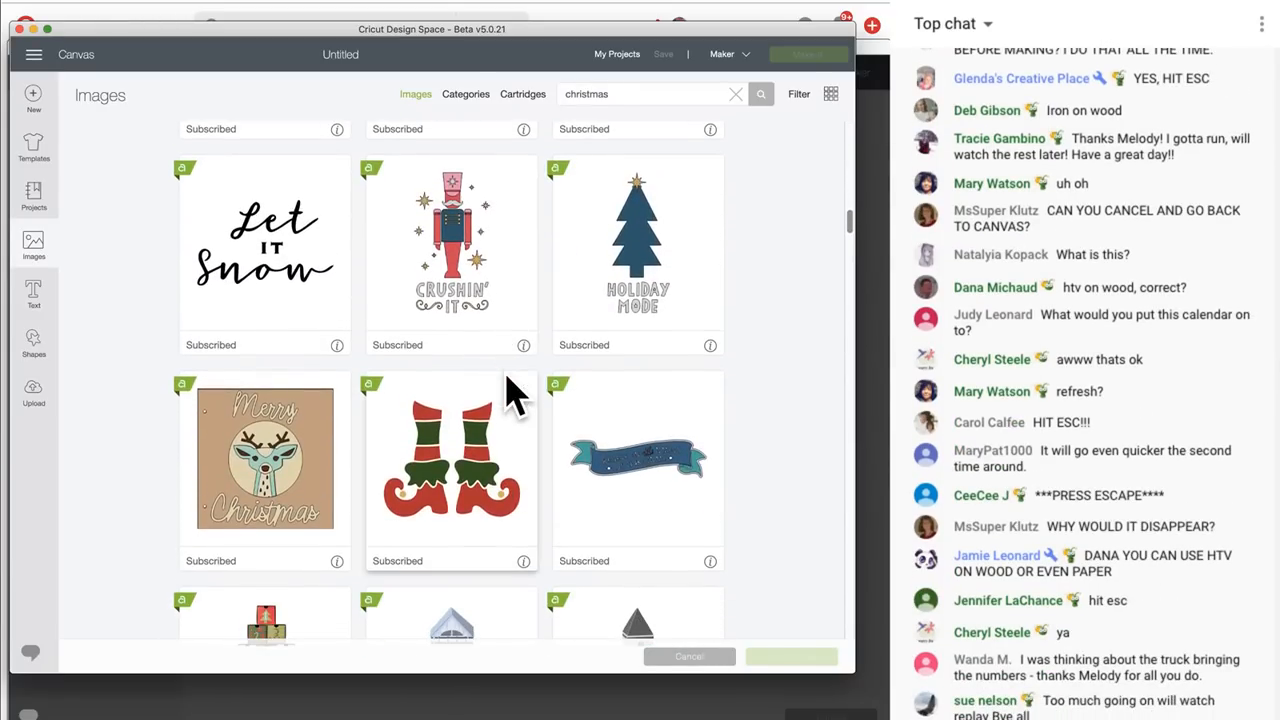
pyautogui.scroll(-15, 510, 392)
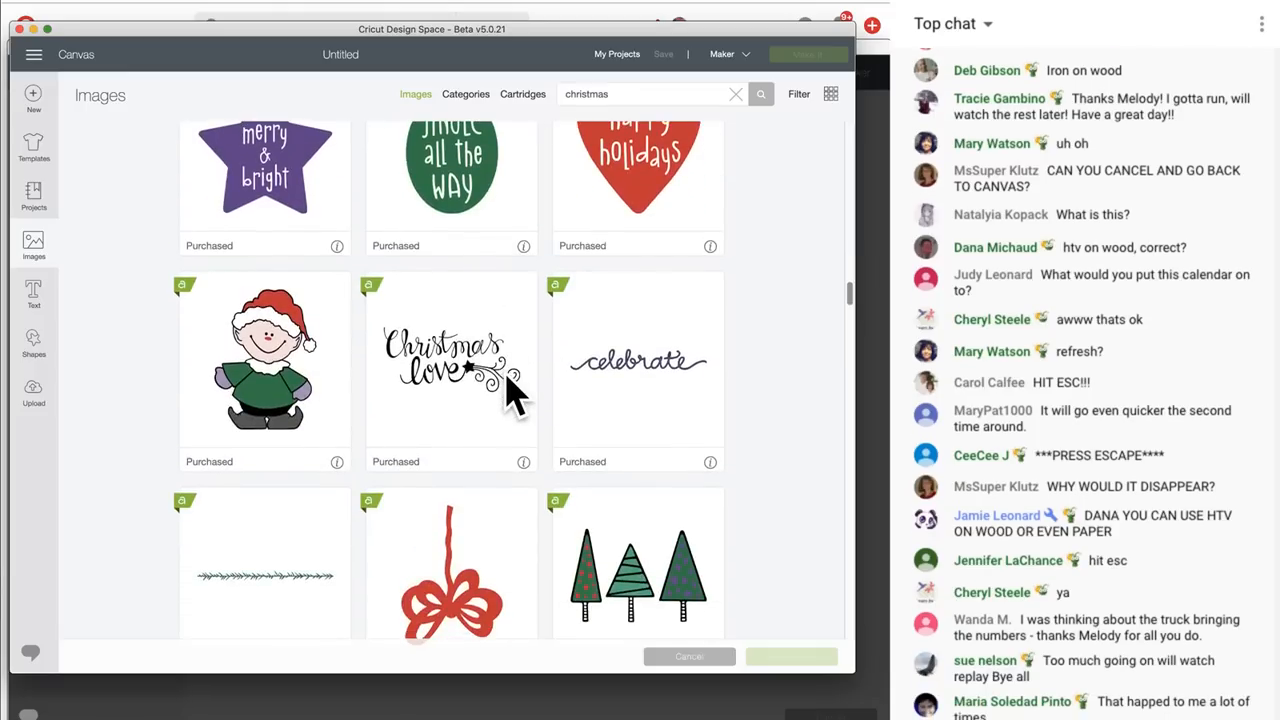
pyautogui.click(462, 362)
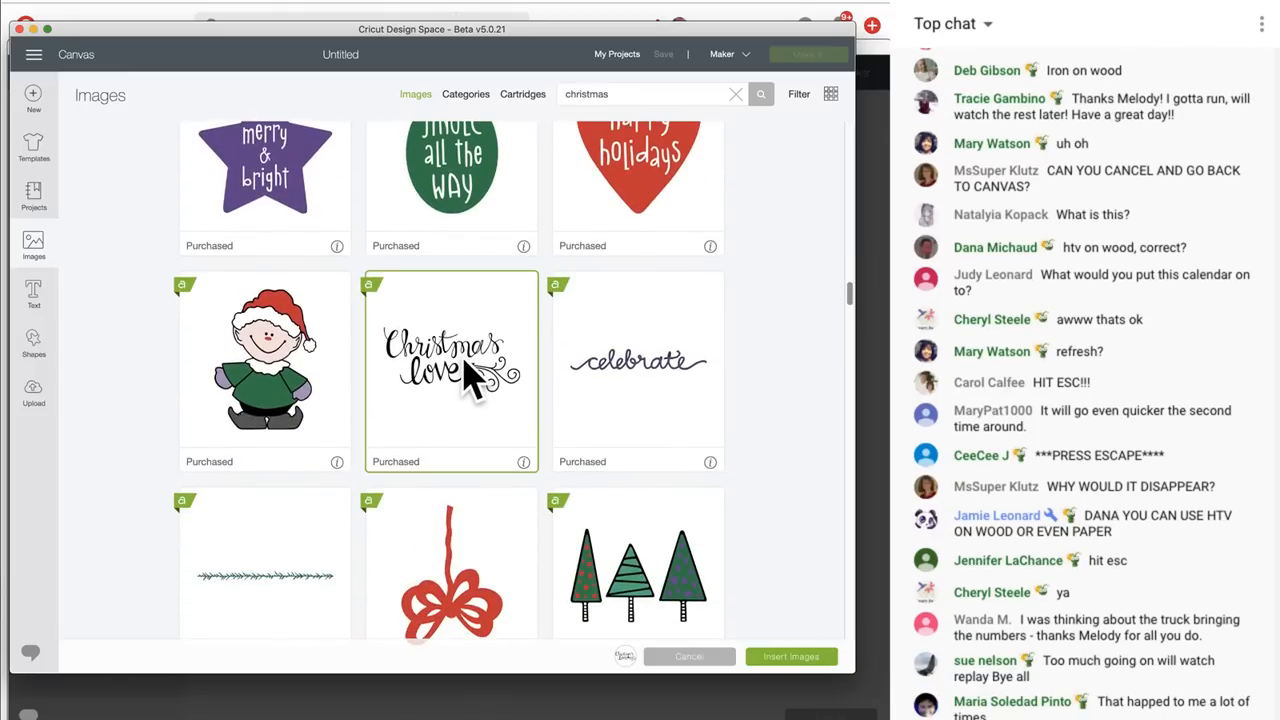
pyautogui.click(816, 658)
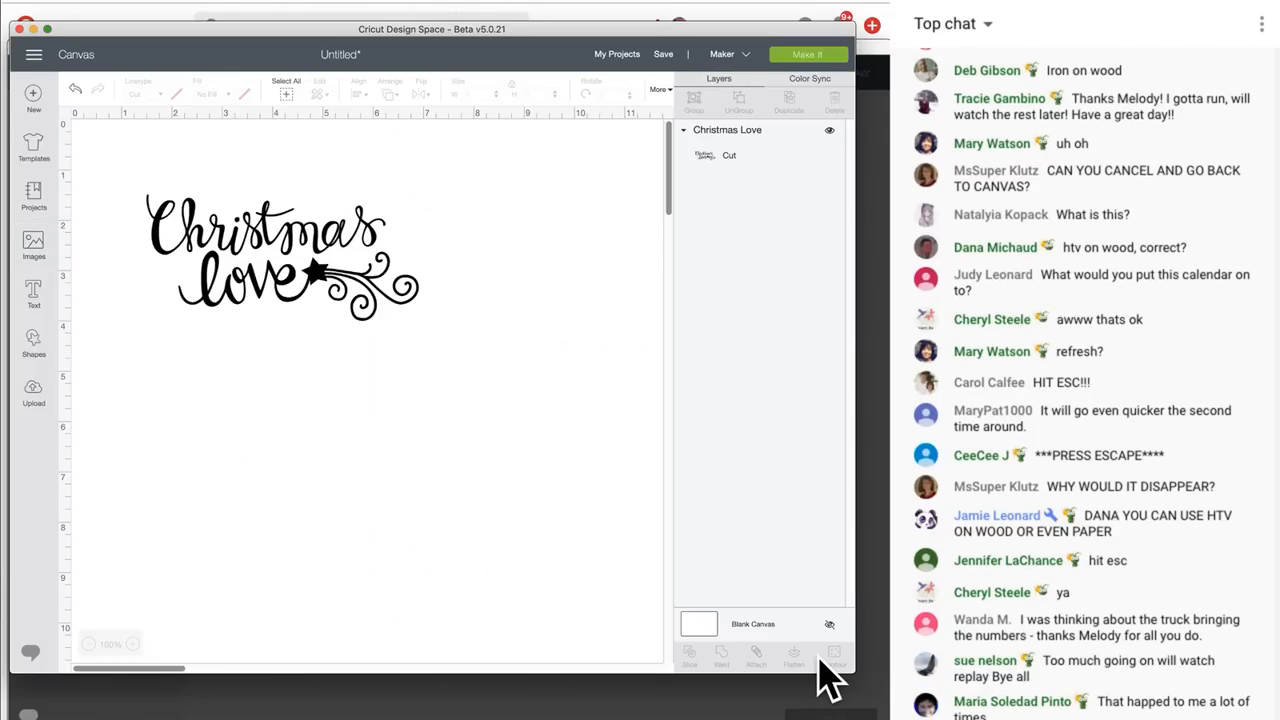
# Add a square shape and place it over the lower part of the Christmas Love lettering
pyautogui.click(294, 290)
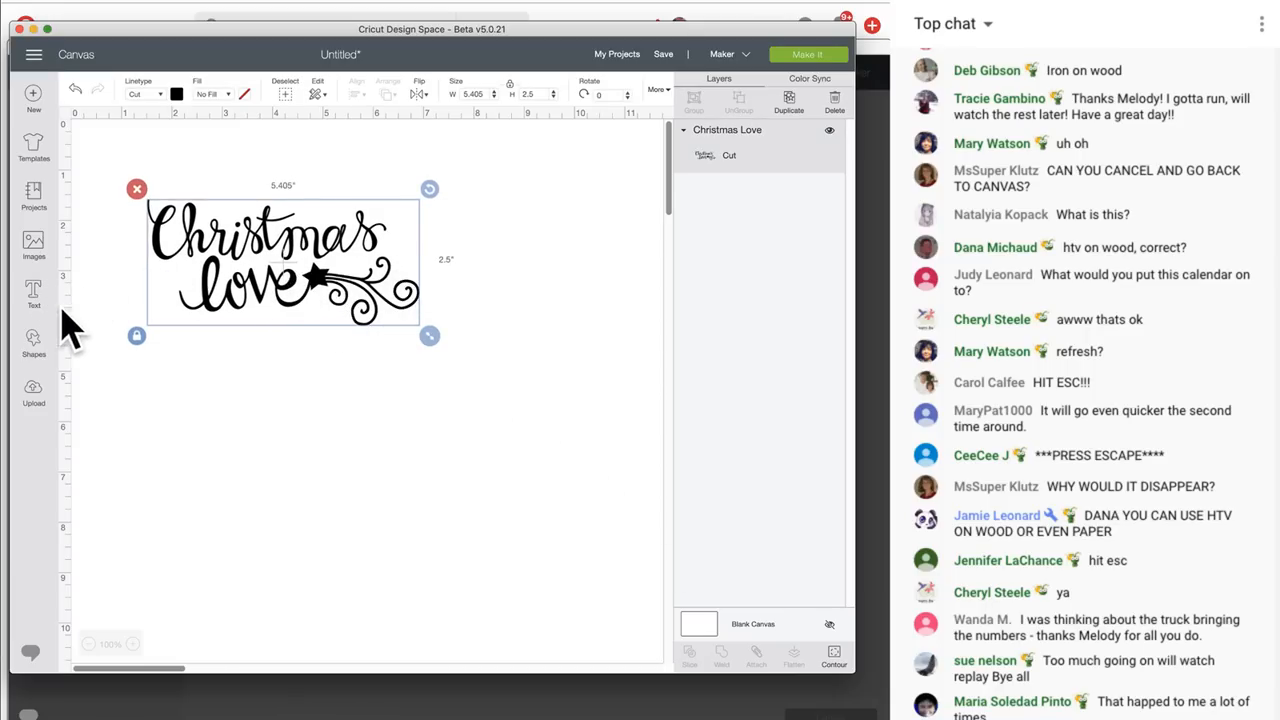
pyautogui.click(36, 352)
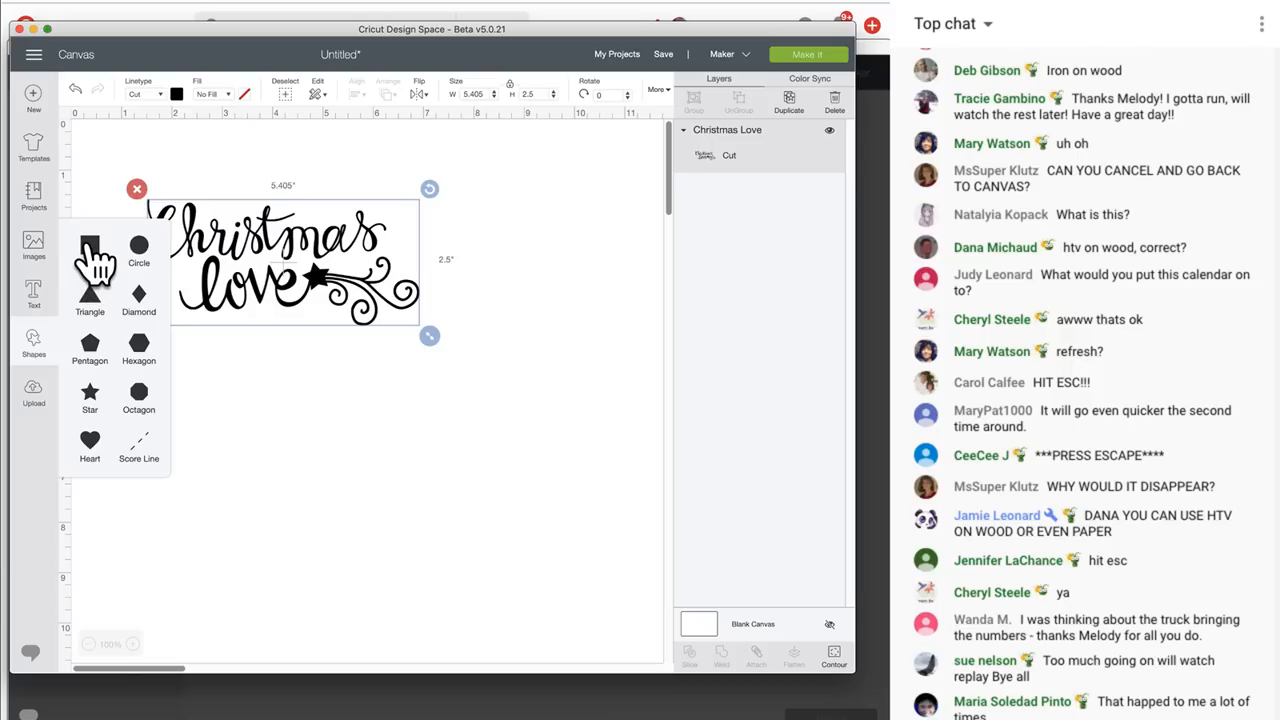
pyautogui.press('Escape')
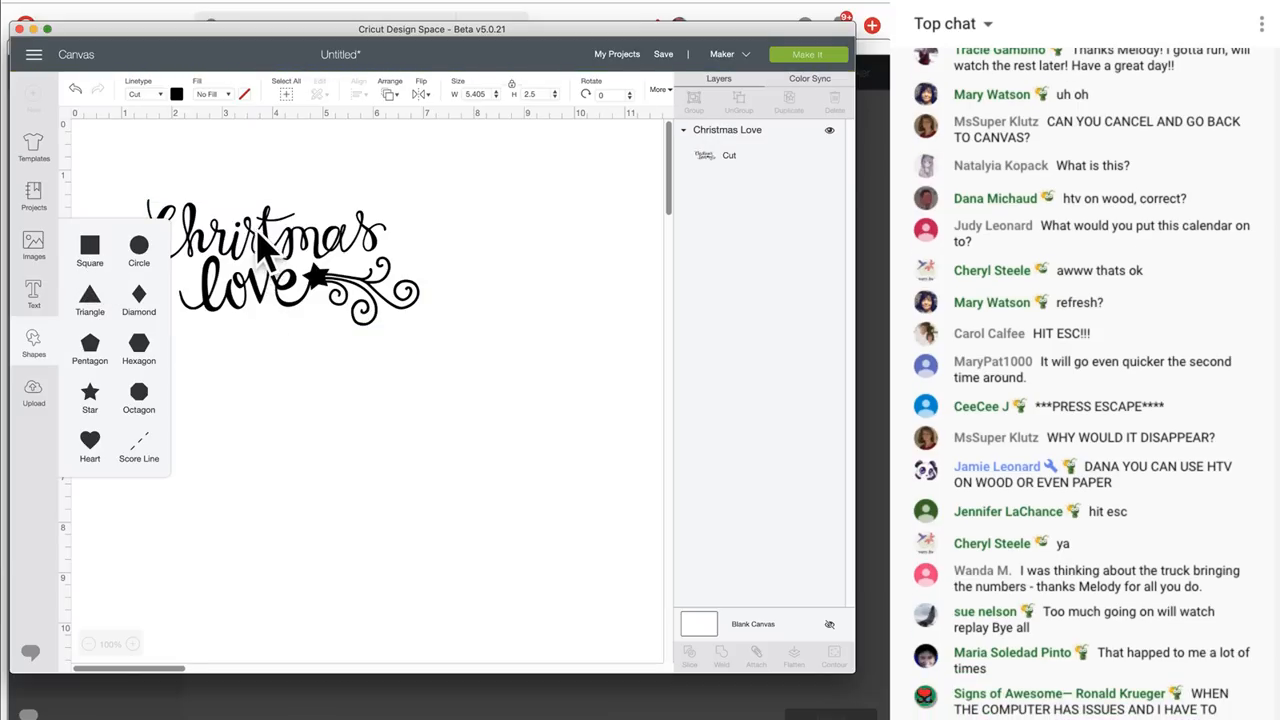
pyautogui.click(90, 247)
pyautogui.moveTo(251, 297)
pyautogui.mouseDown()
pyautogui.moveTo(245, 370)
pyautogui.moveTo(238, 318)
pyautogui.mouseUp()
pyautogui.moveTo(268, 335); pyautogui.dragTo(222, 368)
pyautogui.click(337, 265)
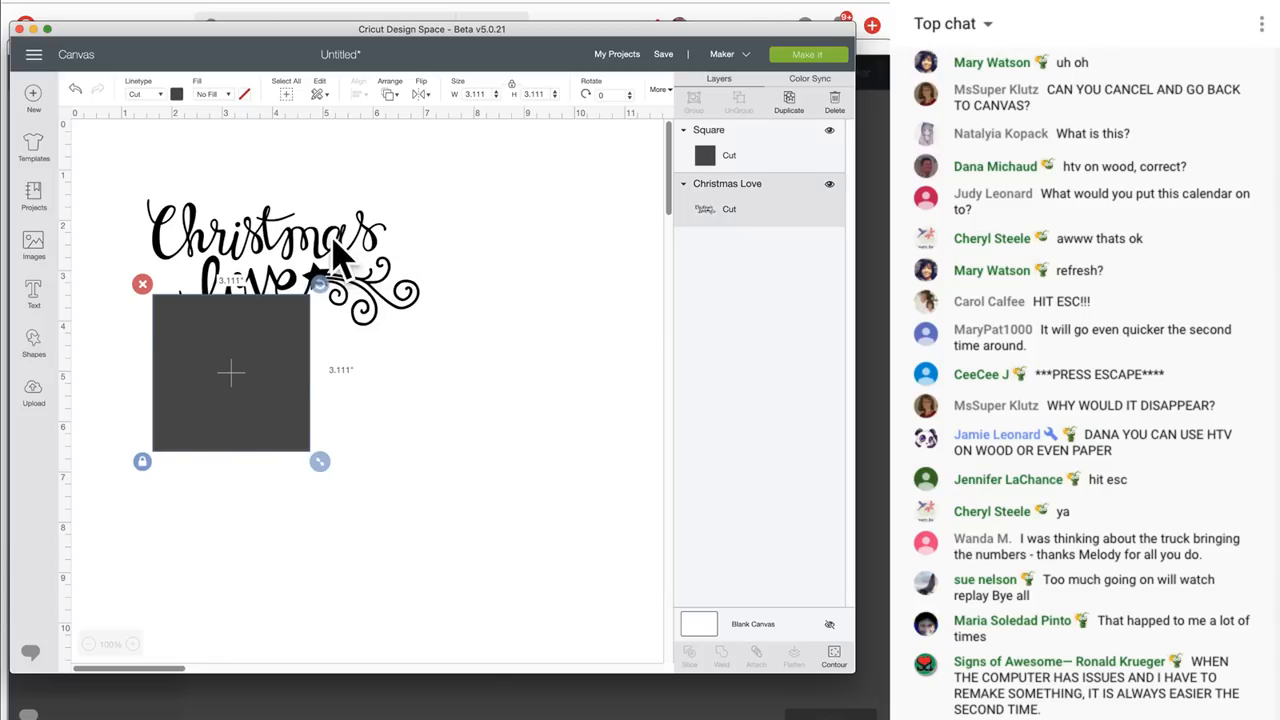
# Unlock the square's proportions, stretch it to about 5.5 by 1.6 inches, and move it over the word love and the star swirl
pyautogui.click(271, 414)
pyautogui.click(142, 463)
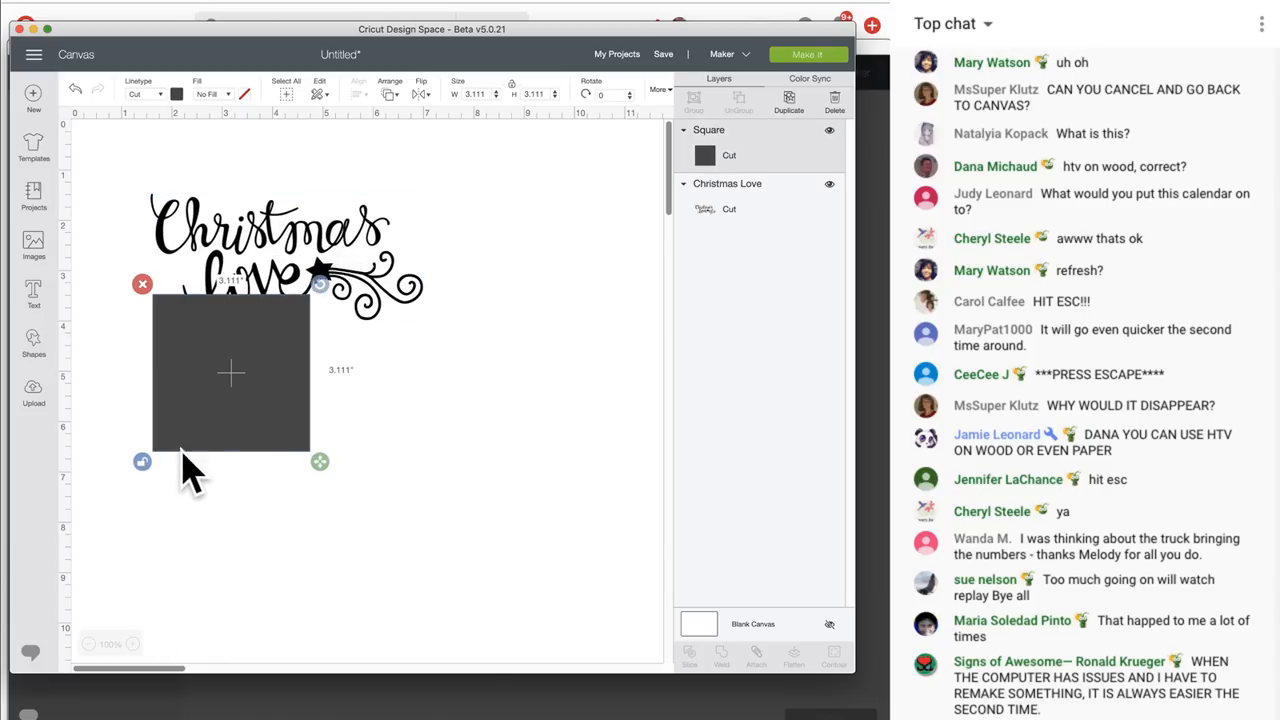
pyautogui.moveTo(318, 460); pyautogui.dragTo(443, 400)
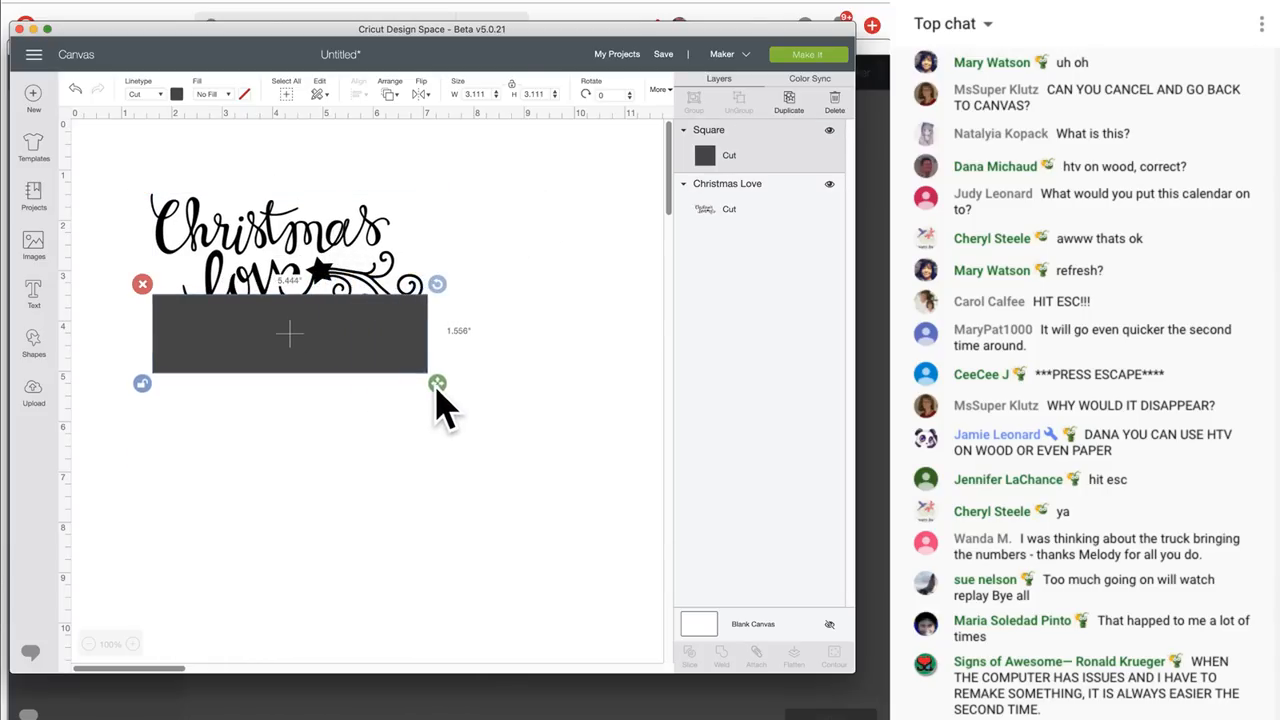
pyautogui.moveTo(380, 343); pyautogui.dragTo(388, 310)
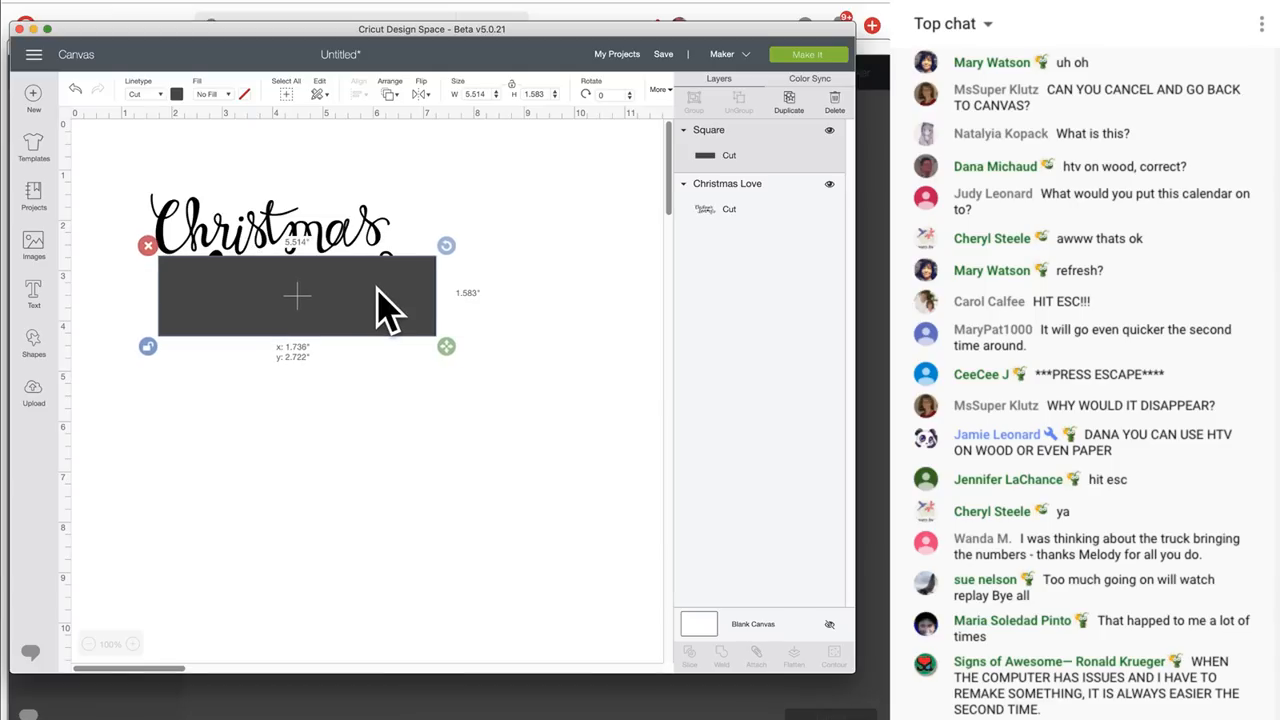
# Select the rectangle and the Christmas Love lettering together and slice them
pyautogui.click(486, 466)
pyautogui.moveTo(514, 458); pyautogui.dragTo(283, 200)
pyautogui.click(689, 658)
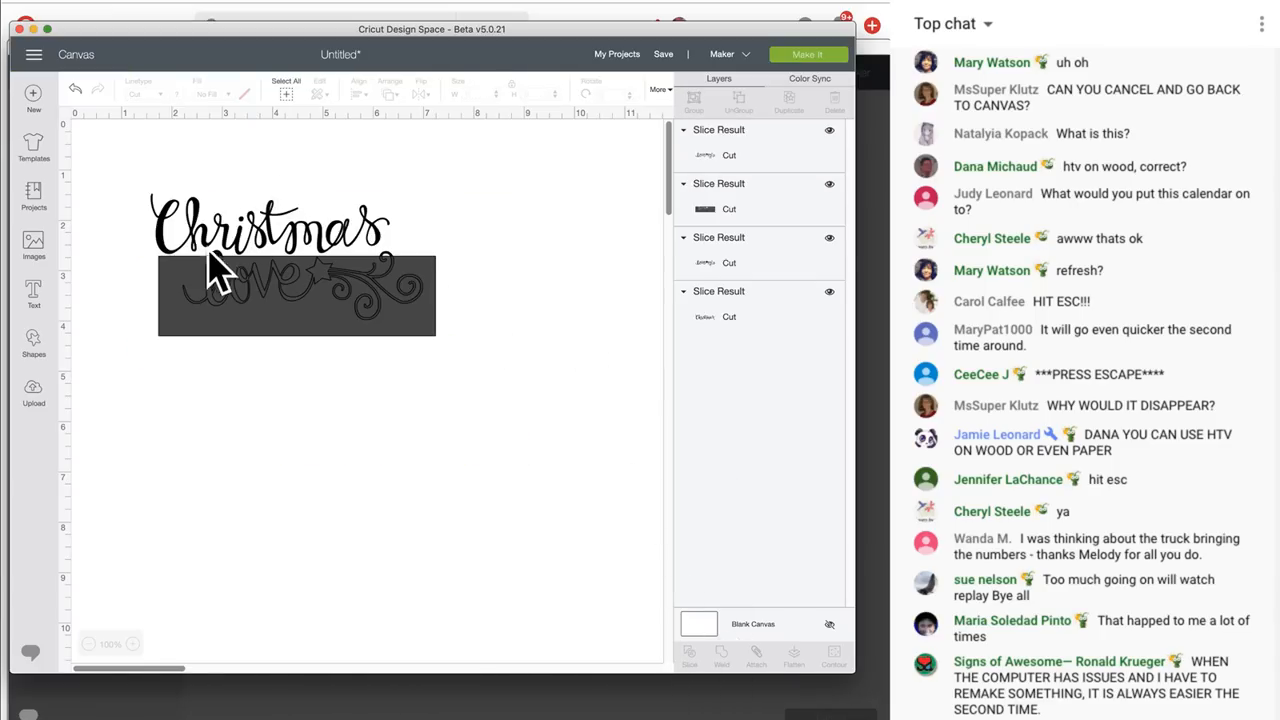
# Delete the sliced rectangle and both copies of the love lettering, keeping only the word Christmas
pyautogui.moveTo(256, 295); pyautogui.dragTo(300, 410)
pyautogui.click(232, 368)
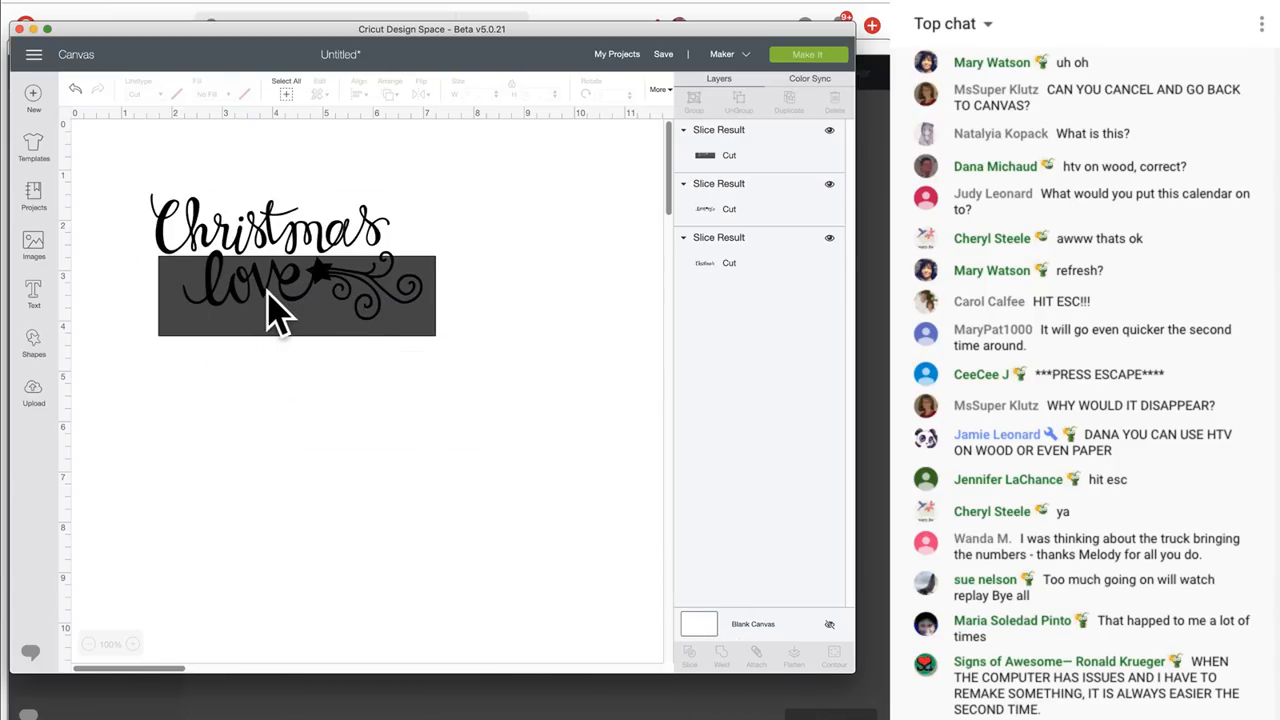
pyautogui.moveTo(275, 300); pyautogui.dragTo(270, 415)
pyautogui.click(179, 376)
pyautogui.moveTo(271, 314); pyautogui.dragTo(336, 484)
pyautogui.click(235, 412)
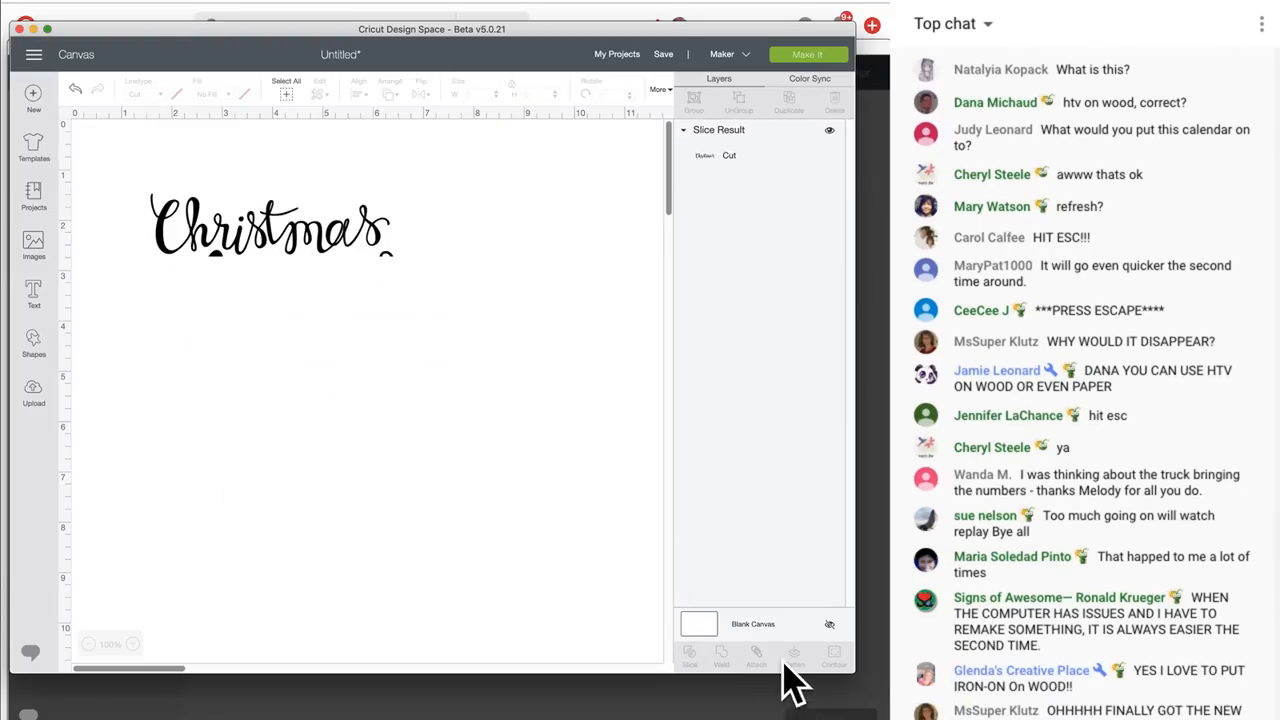
# Open the sliced word Christmas for contour editing
pyautogui.click(335, 255)
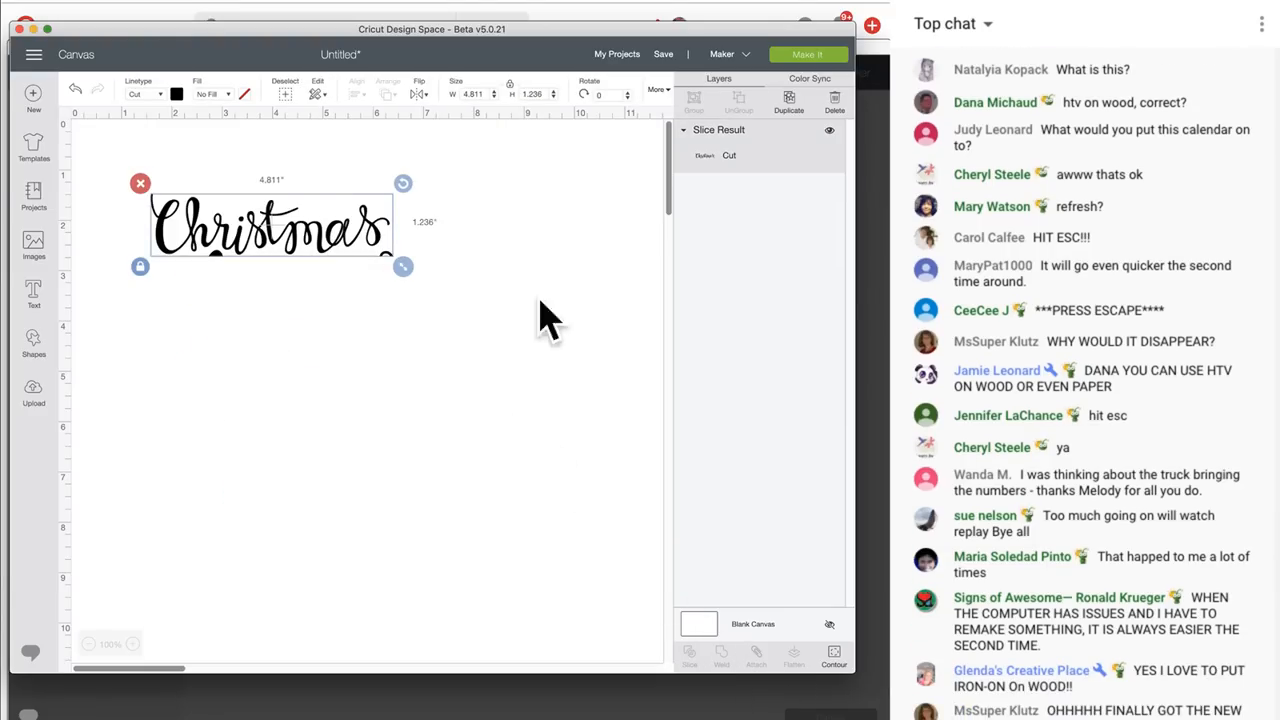
pyautogui.click(833, 655)
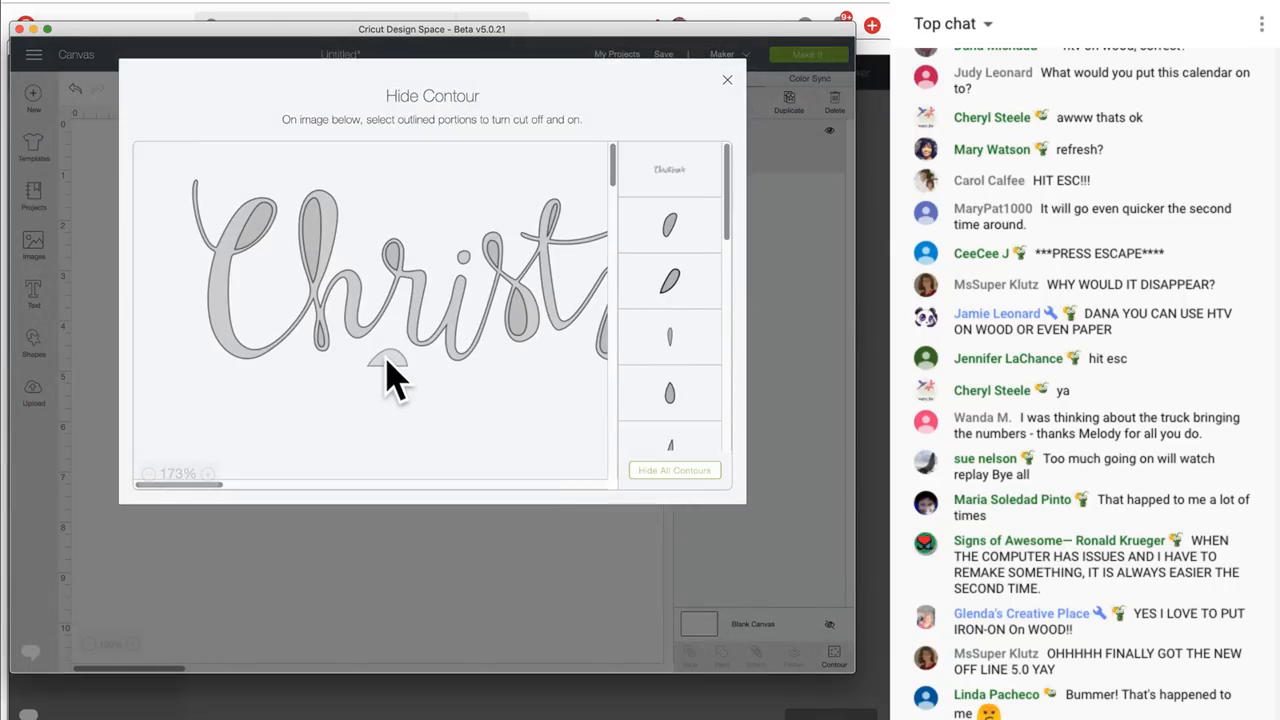
# Review the remaining contours of the Christmas lettering, close the contour editor, and move the word near the canvas's upper left
pyautogui.hscroll(5, 485, 395)
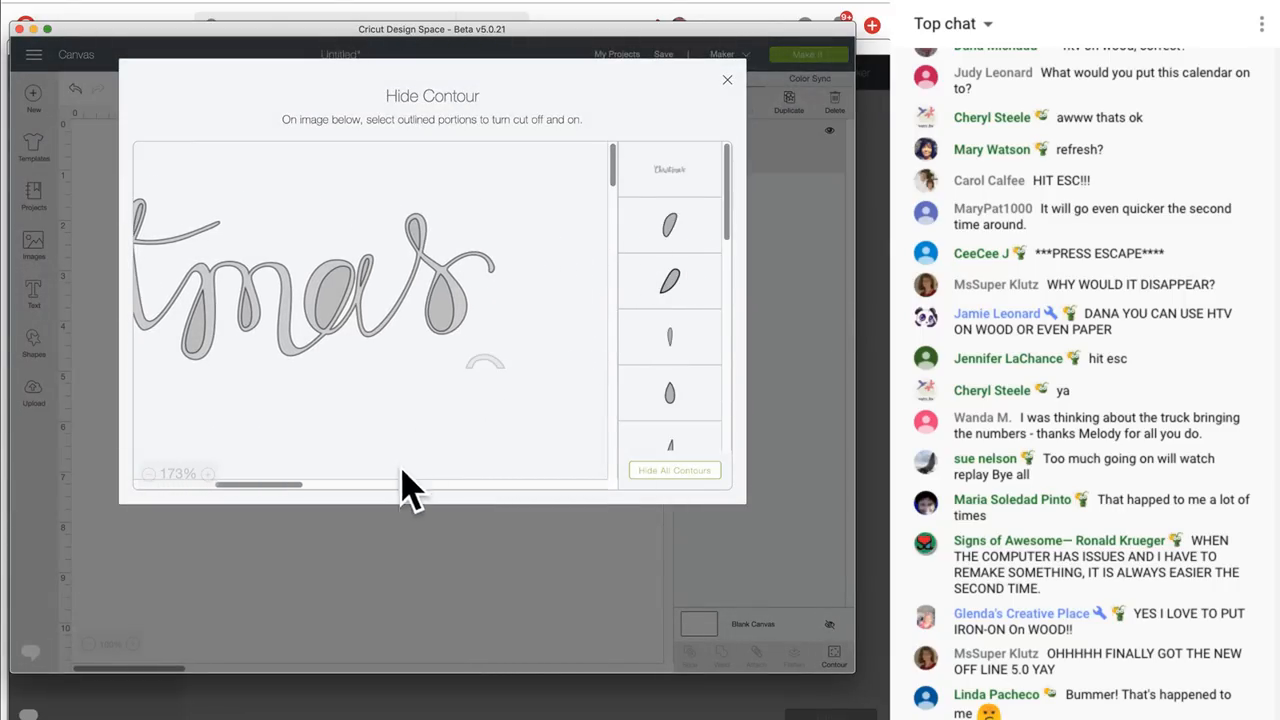
pyautogui.click(423, 608)
pyautogui.moveTo(335, 235); pyautogui.dragTo(309, 224)
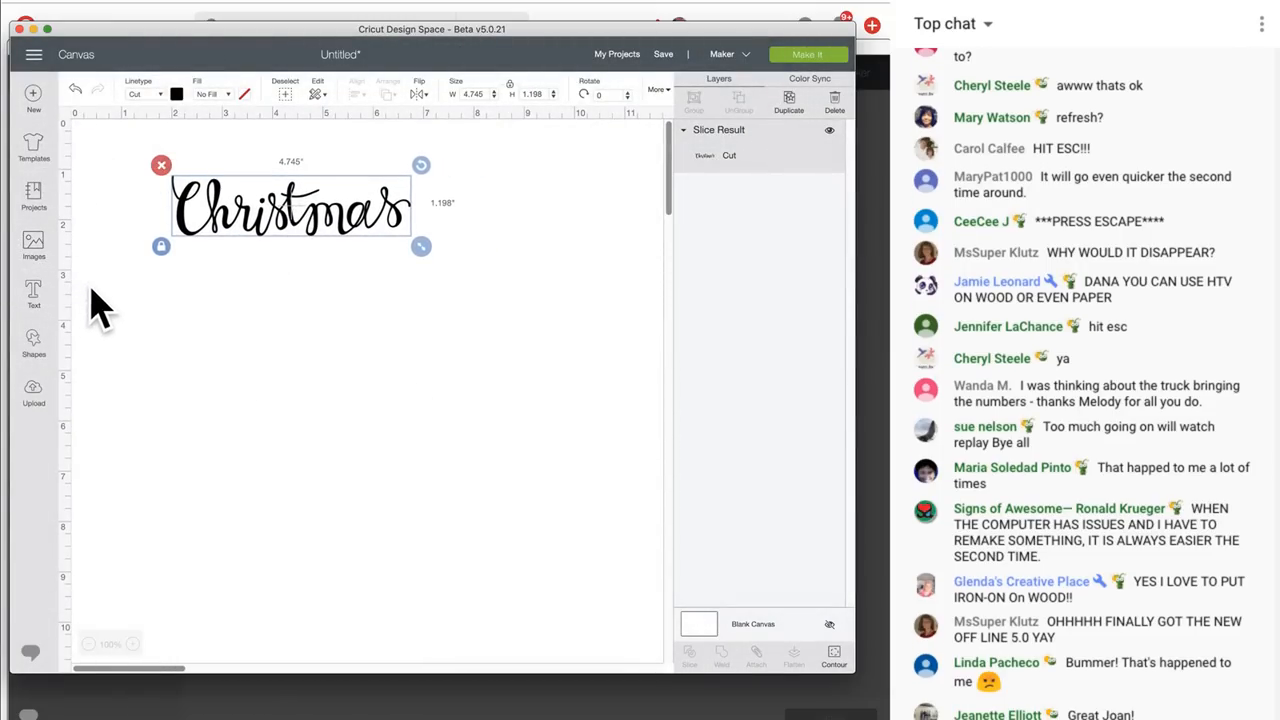
# Add the text COUNTDOWN to the canvas and set it in the Kyden font
pyautogui.click(33, 290)
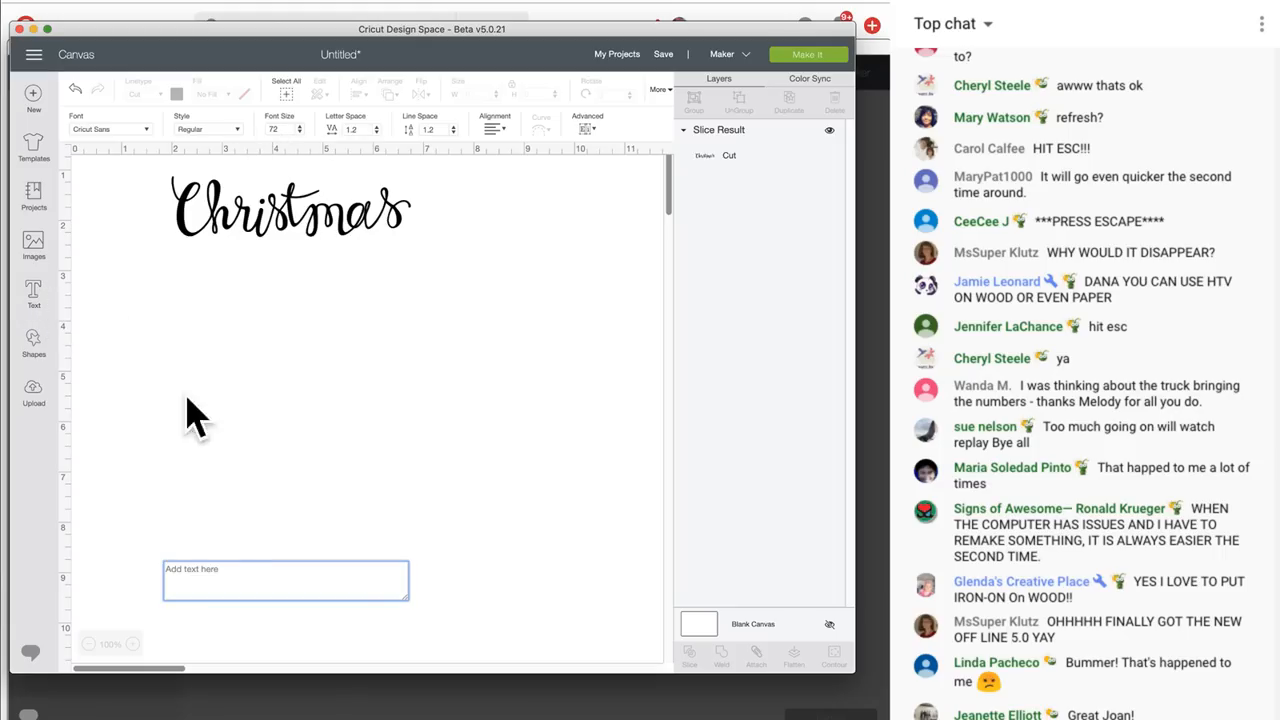
pyautogui.write('C')
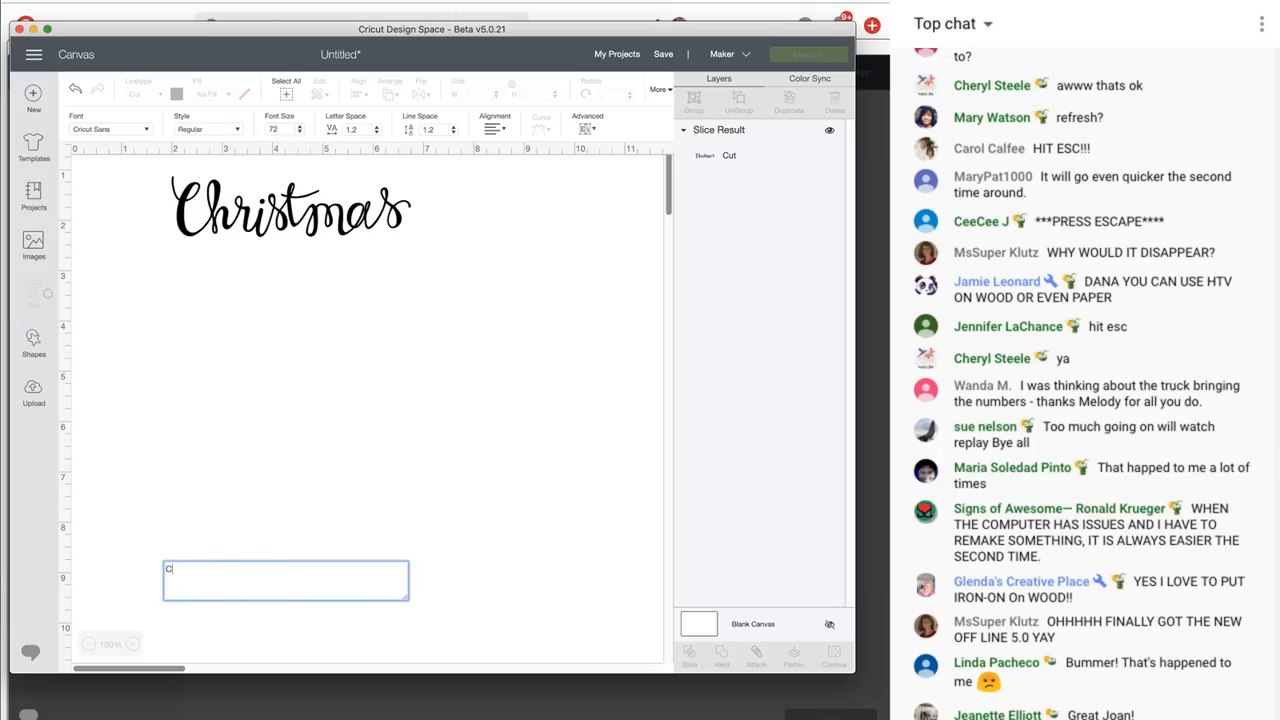
pyautogui.write('OUNTDOWN')
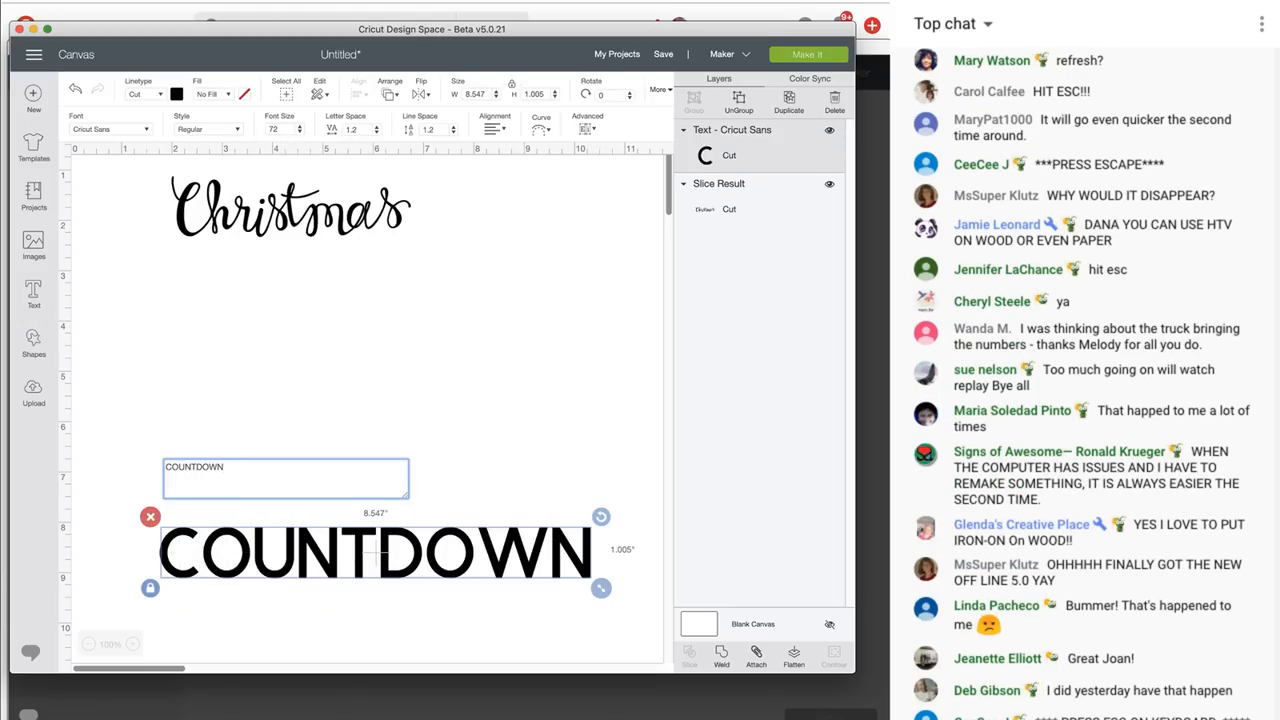
pyautogui.click(135, 130)
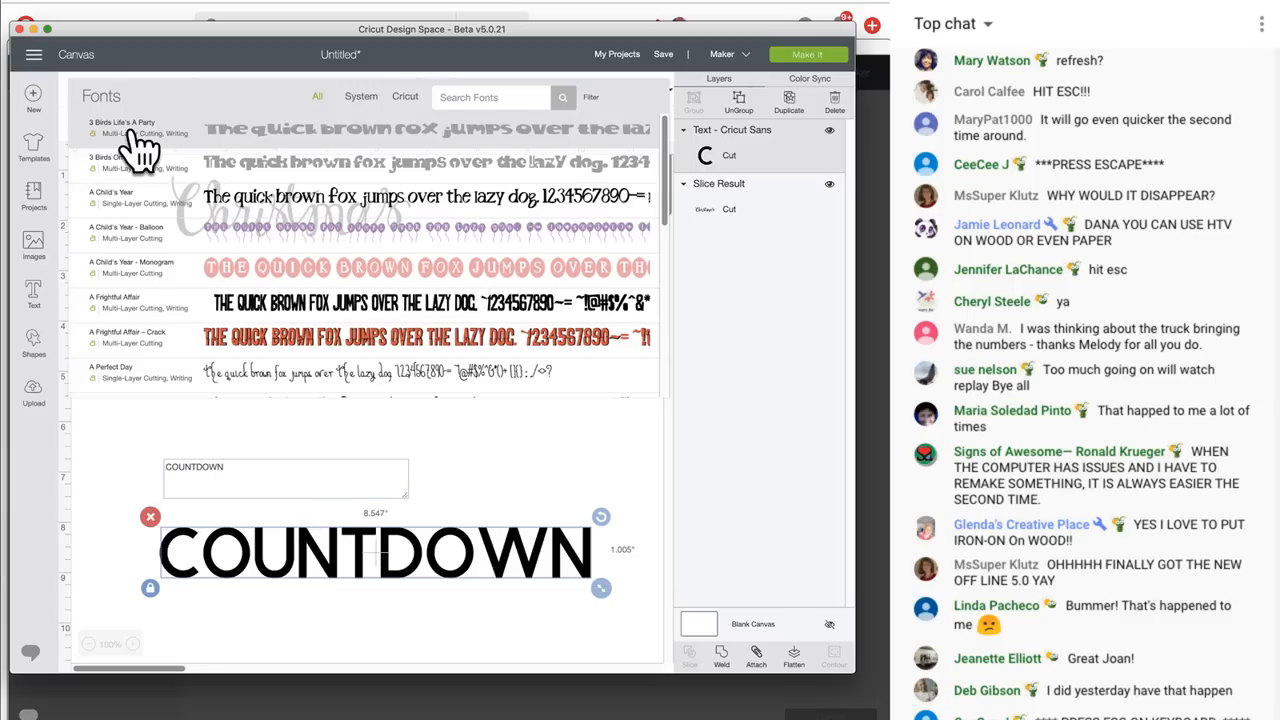
pyautogui.click(462, 96)
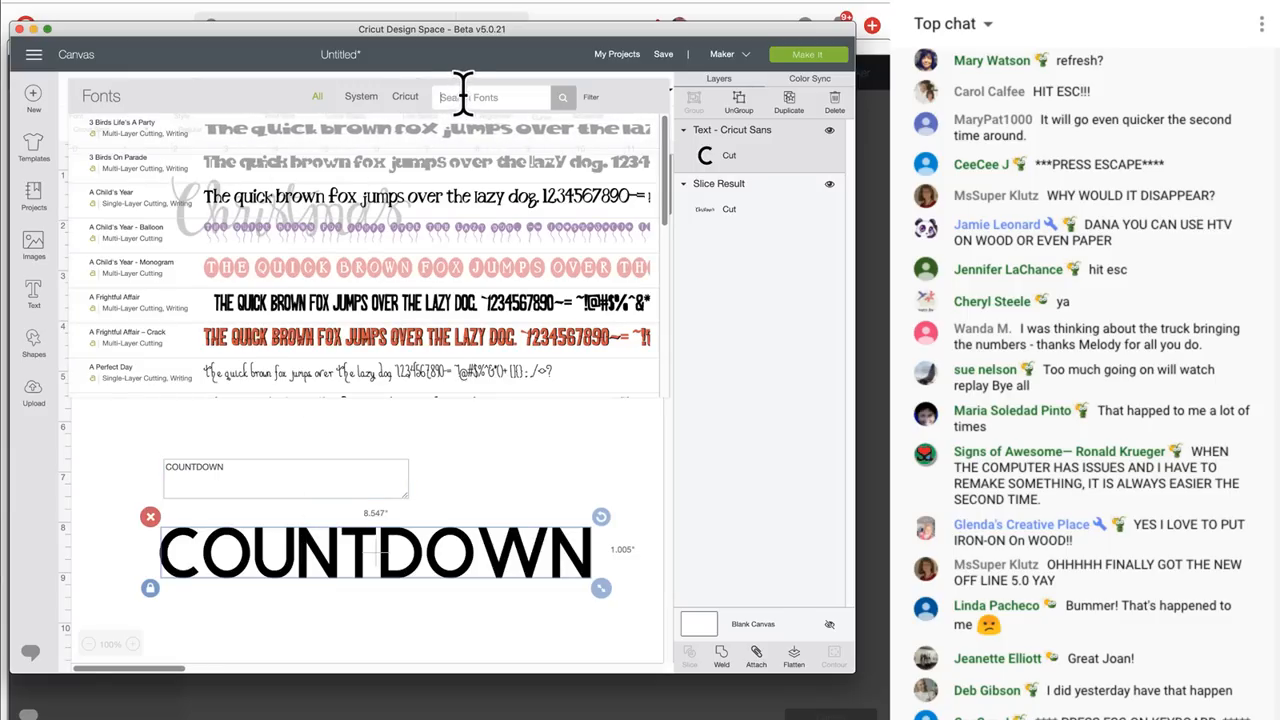
pyautogui.write('ky')
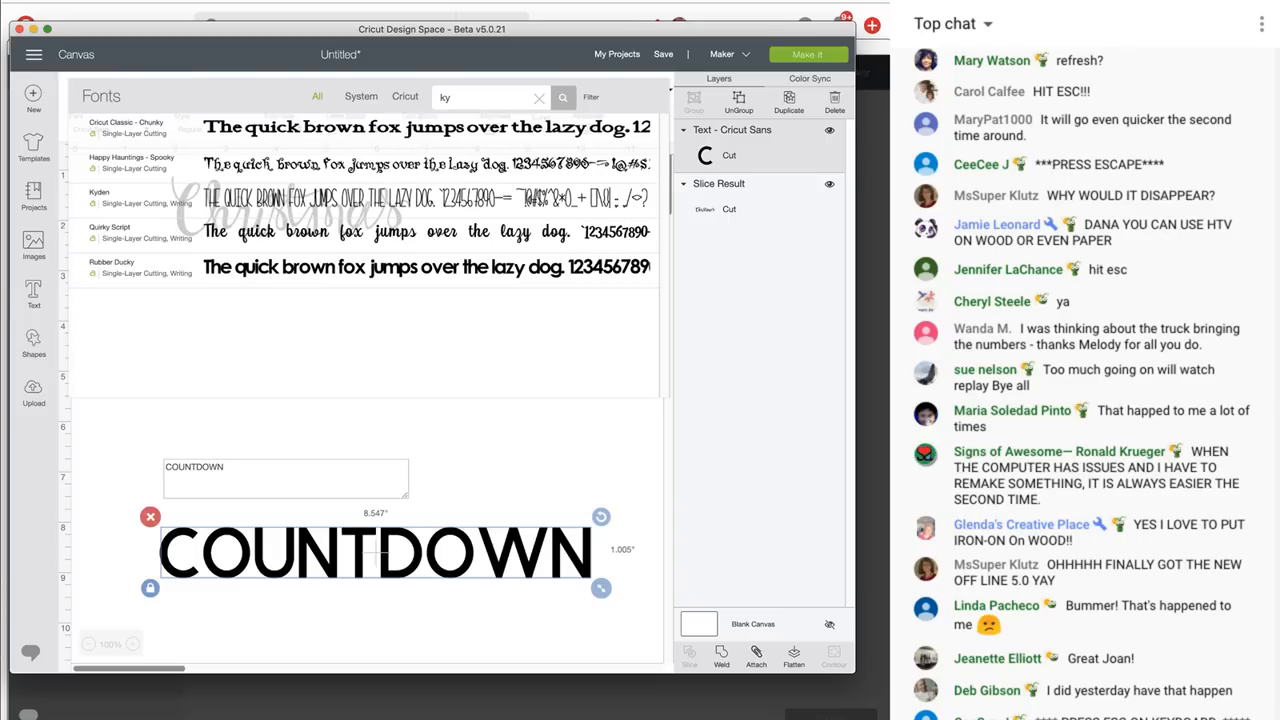
pyautogui.click(340, 200)
# Move the COUNTDOWN text up so it sits directly beneath the word Christmas
pyautogui.moveTo(302, 558); pyautogui.dragTo(380, 402)
pyautogui.click(304, 538)
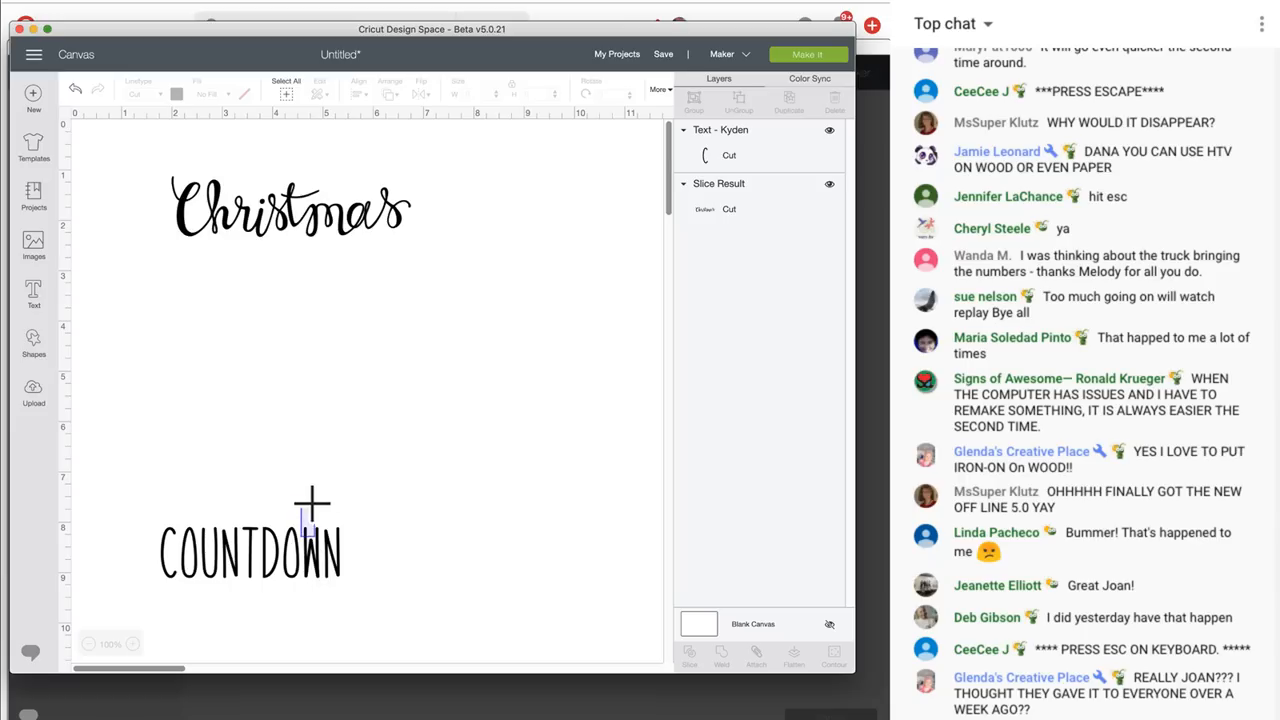
pyautogui.moveTo(308, 545); pyautogui.dragTo(400, 270)
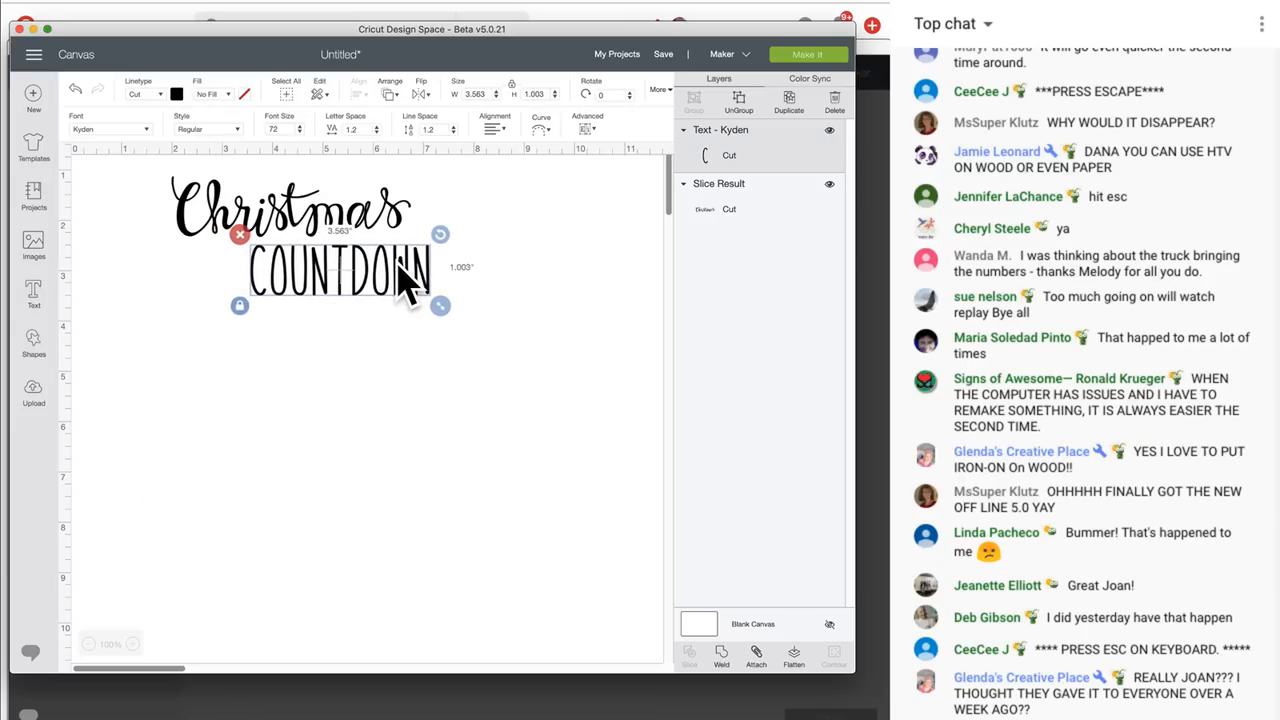
# Search the image library for "truck"
pyautogui.click(34, 248)
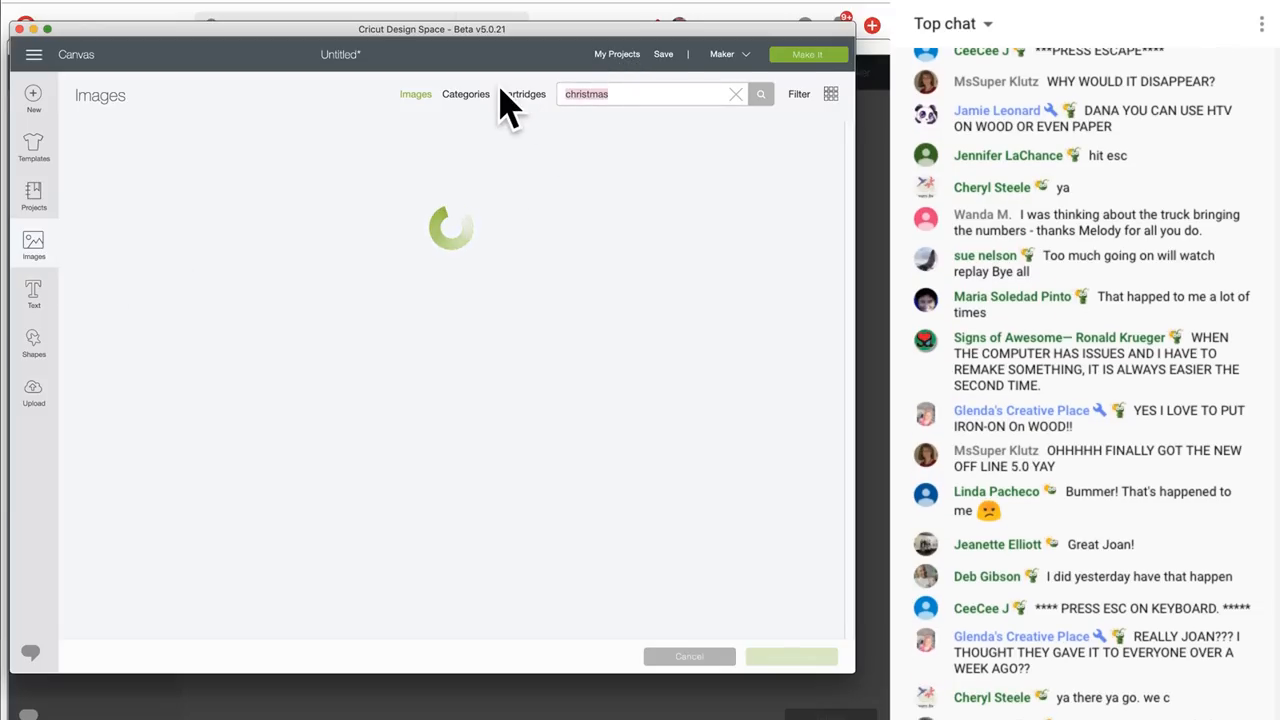
pyautogui.write('truck')
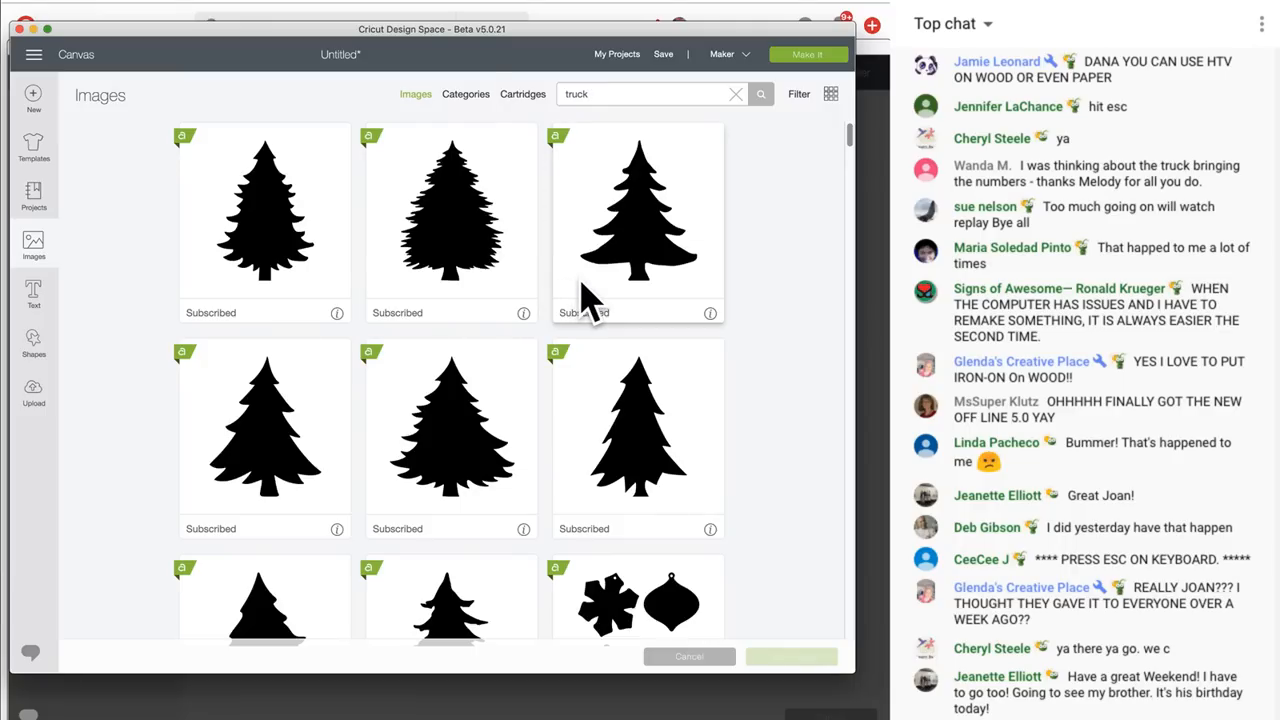
pyautogui.scroll(-1, 590, 295)
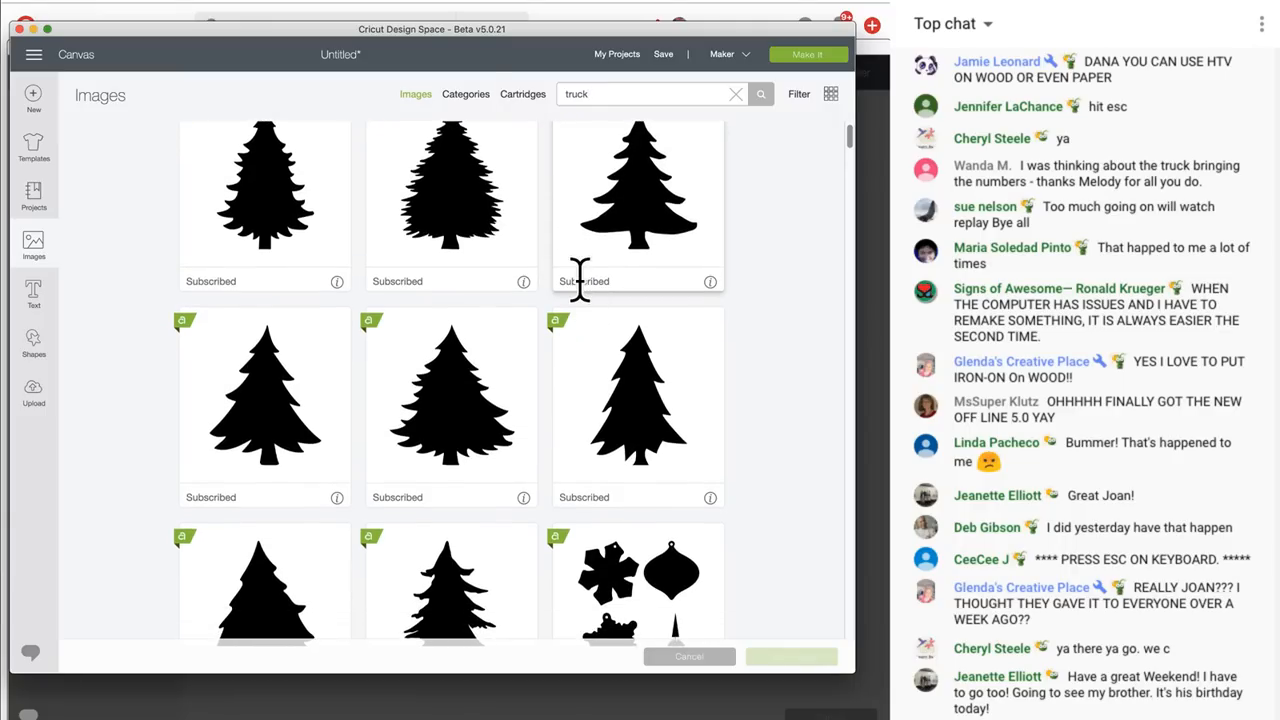
pyautogui.click(760, 96)
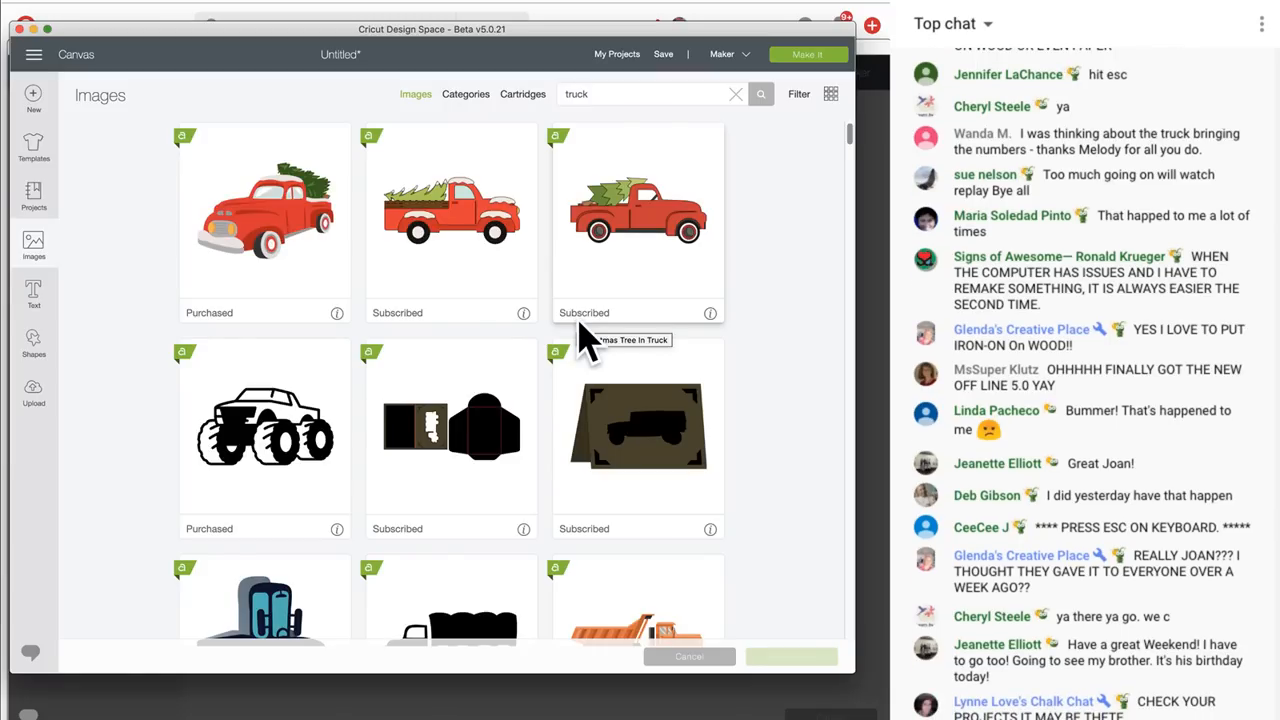
# Browse the truck images for red holiday trucks and open the Red Truck Collection they belong to
pyautogui.scroll(-6, 588, 340)
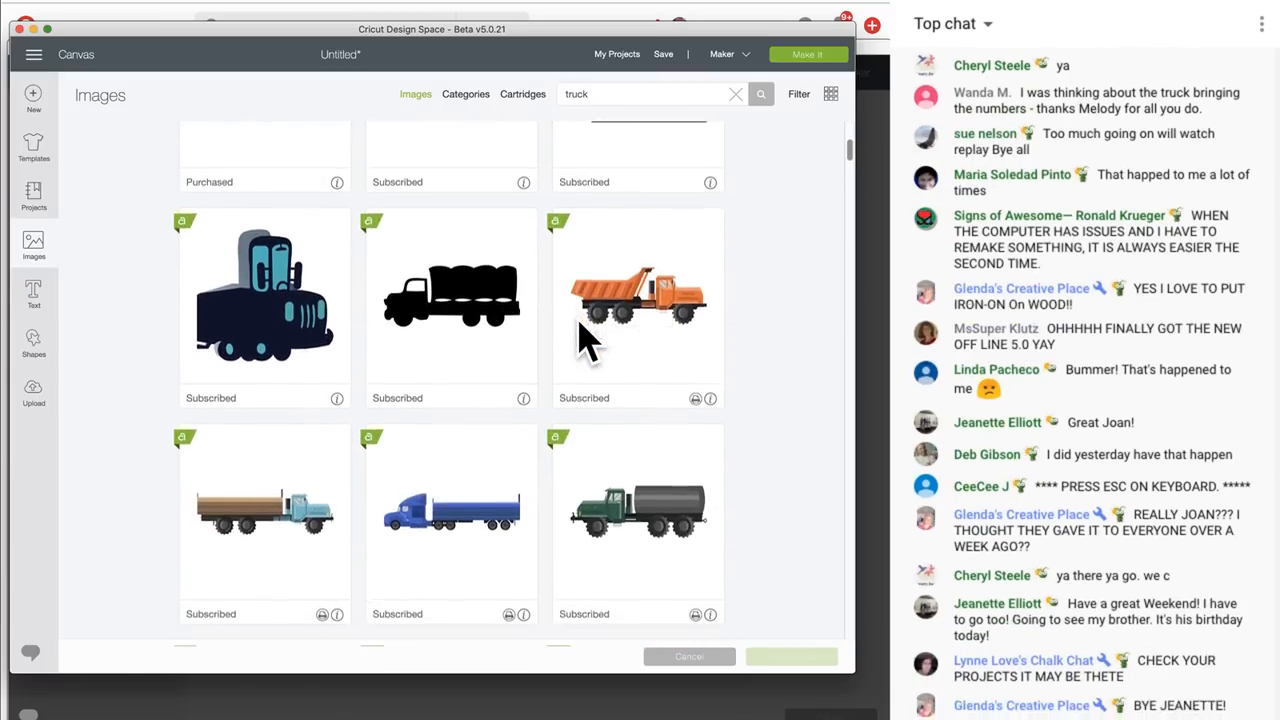
pyautogui.scroll(6, 588, 340)
pyautogui.scroll(-15, 588, 340)
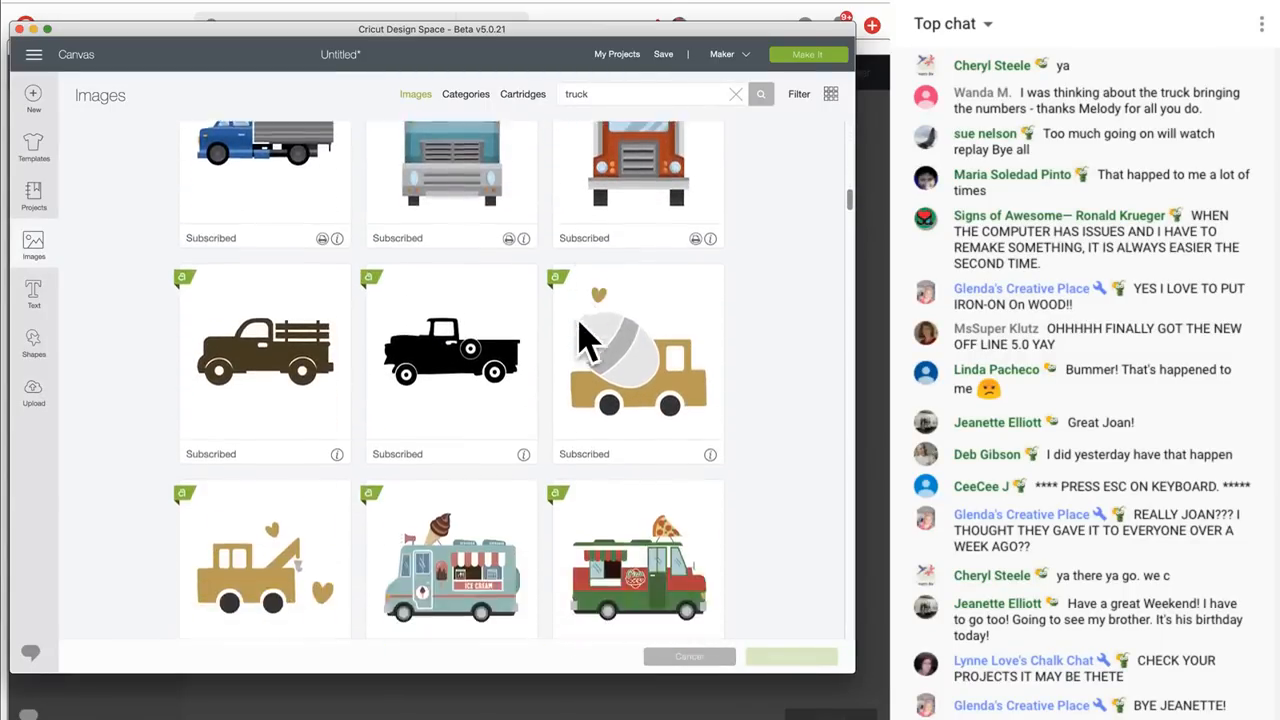
pyautogui.scroll(-15, 588, 340)
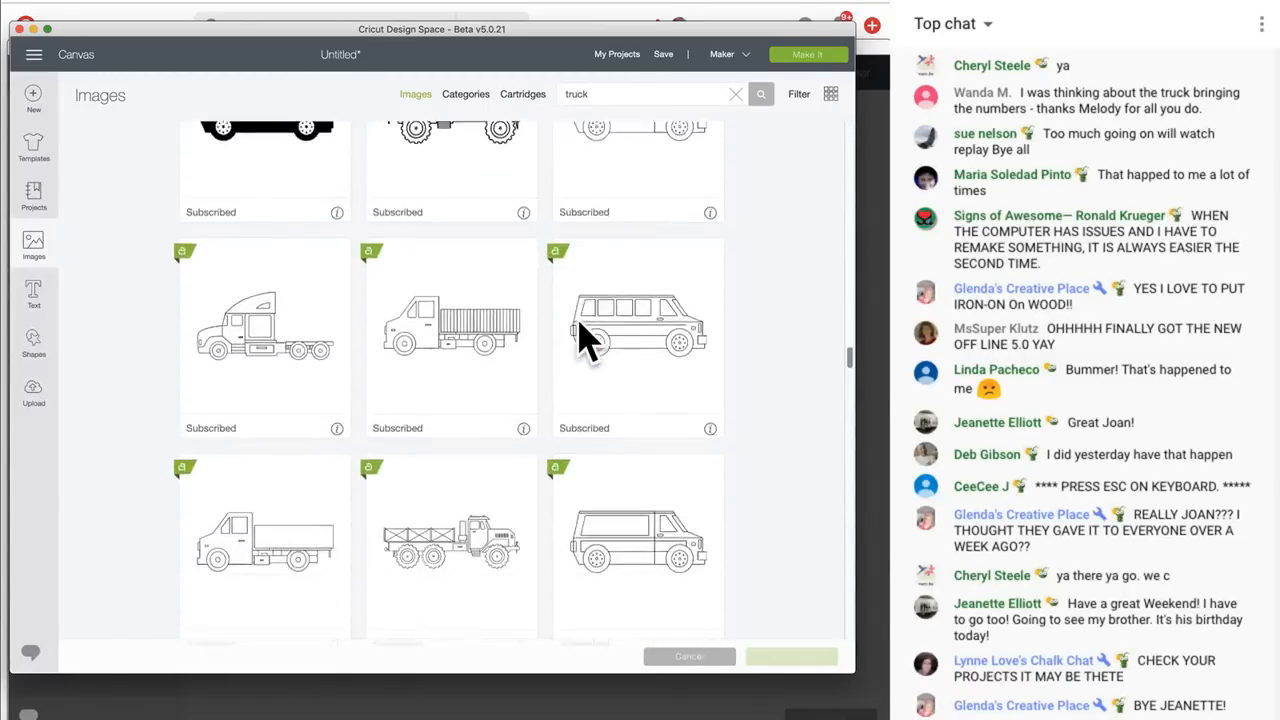
pyautogui.scroll(3, 514, 414)
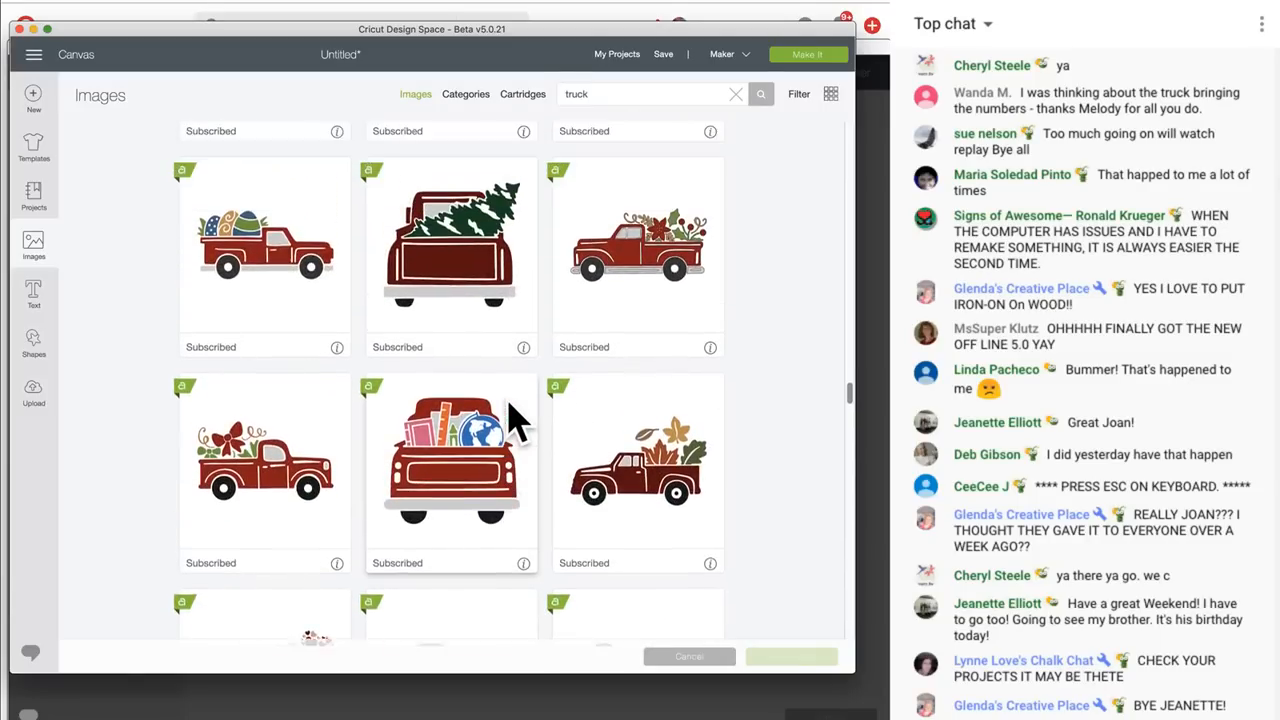
pyautogui.scroll(-5, 514, 414)
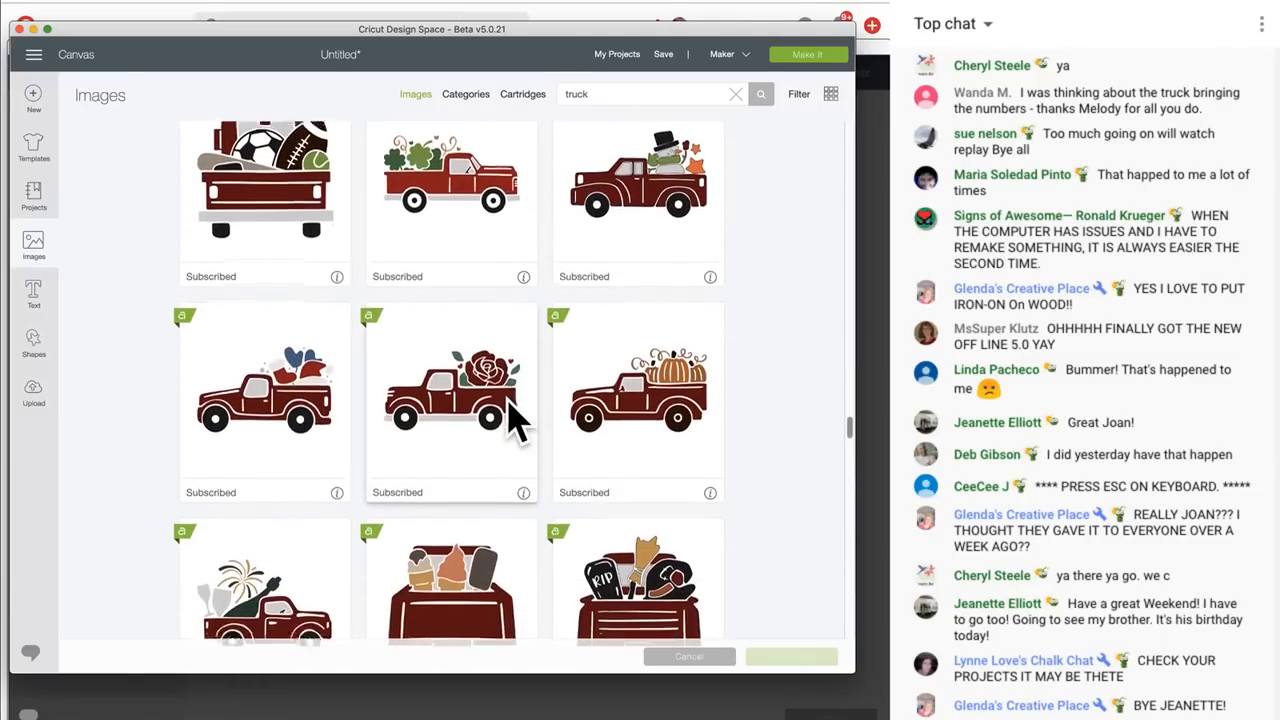
pyautogui.scroll(-3, 514, 414)
pyautogui.scroll(-4, 514, 420)
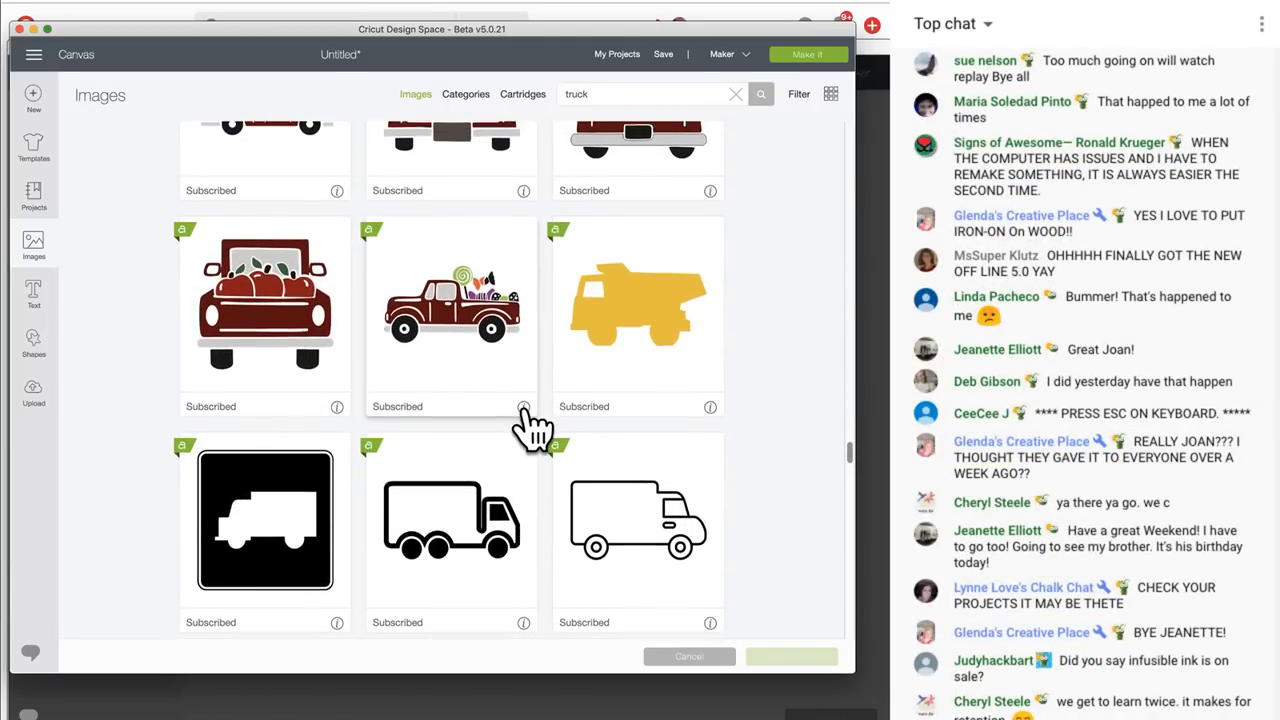
pyautogui.click(522, 406)
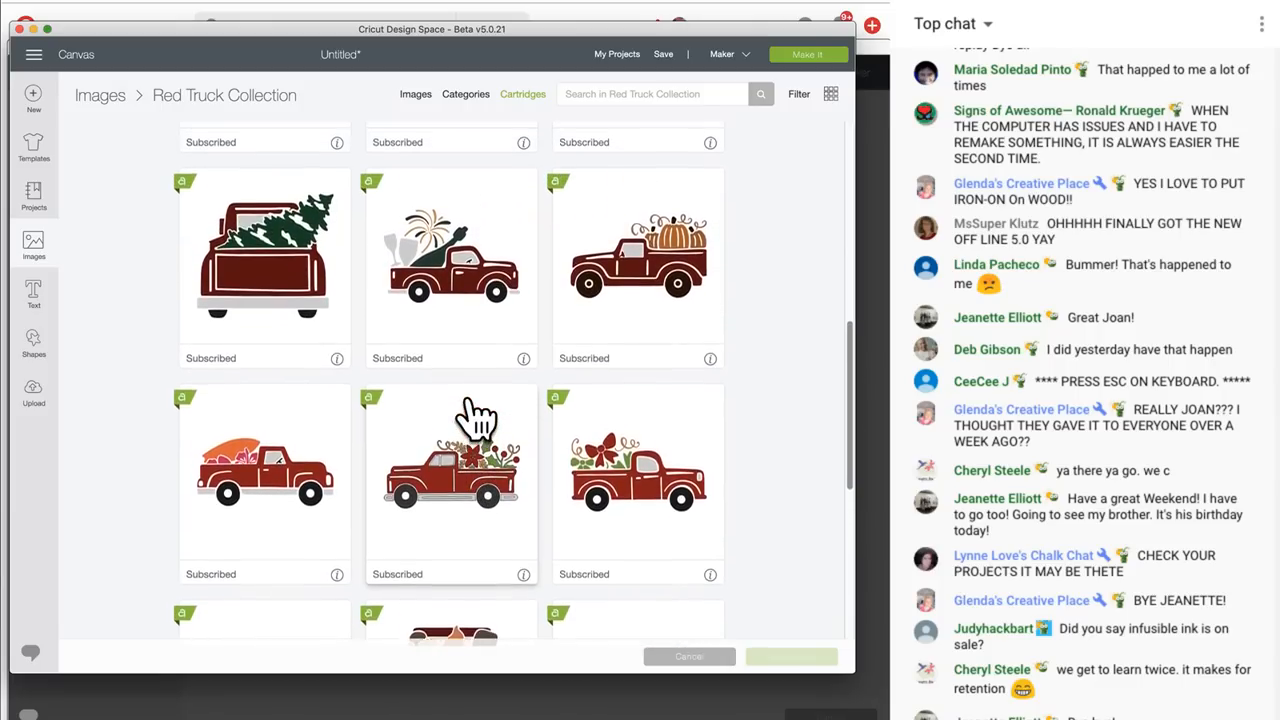
# Insert the red truck carrying a bow and greenery from the Red Truck Collection onto the canvas
pyautogui.scroll(5, 478, 418)
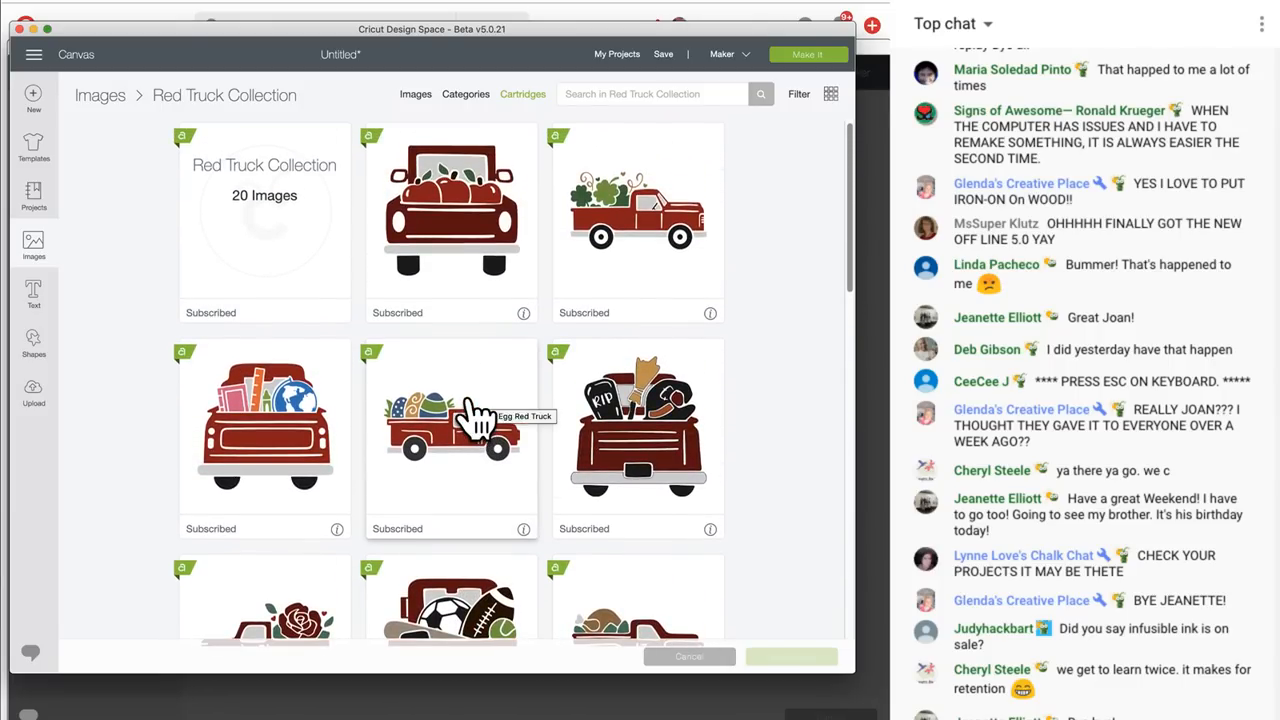
pyautogui.scroll(-5, 478, 418)
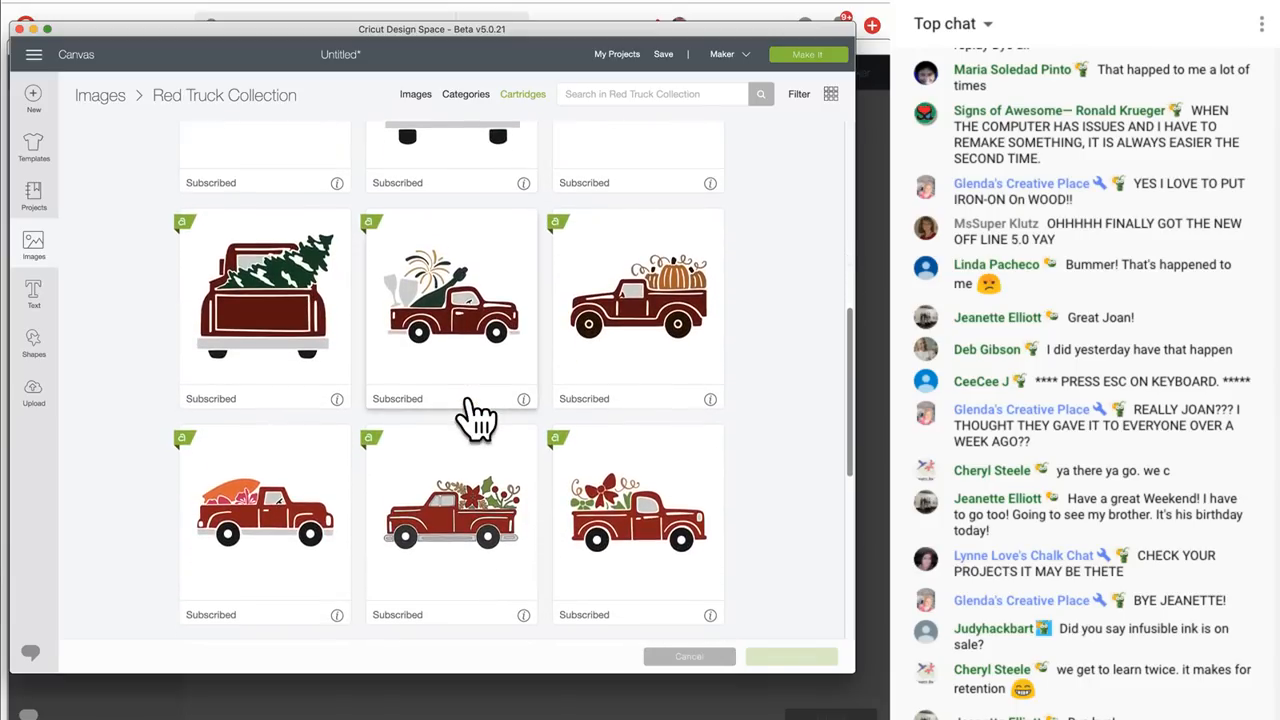
pyautogui.scroll(-4, 478, 418)
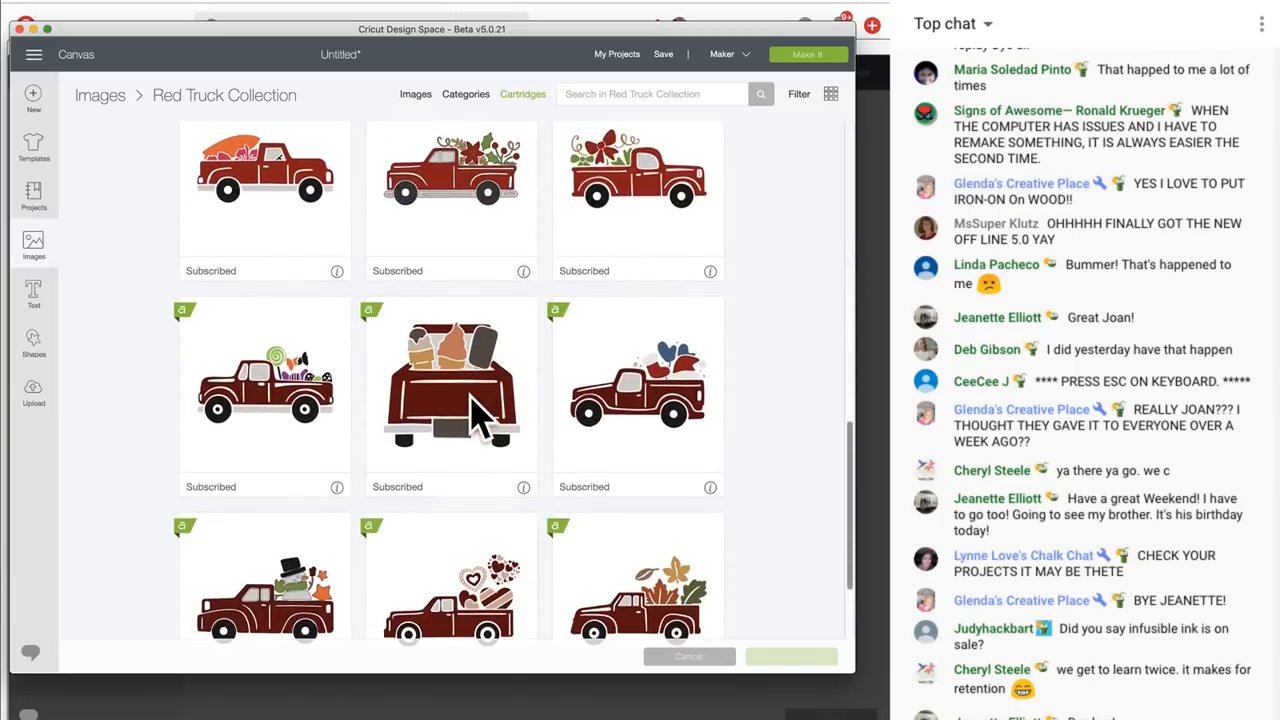
pyautogui.scroll(-2, 478, 418)
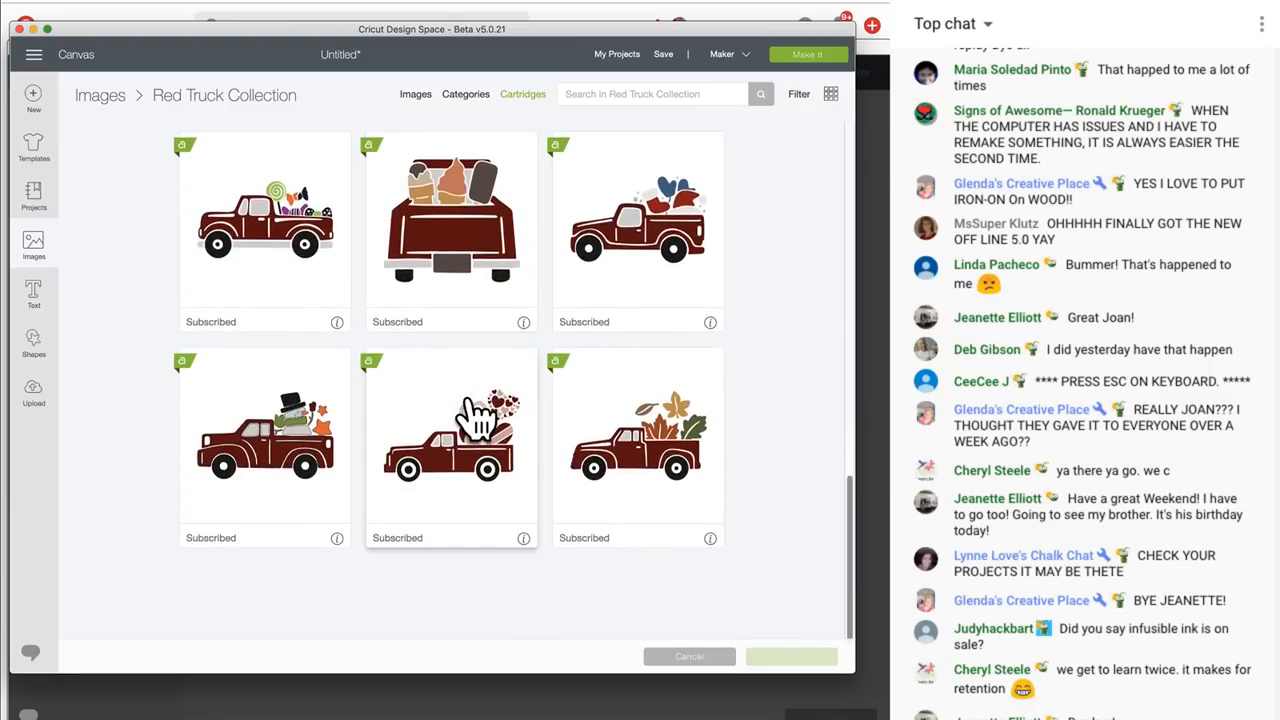
pyautogui.scroll(2, 478, 418)
pyautogui.scroll(4, 478, 418)
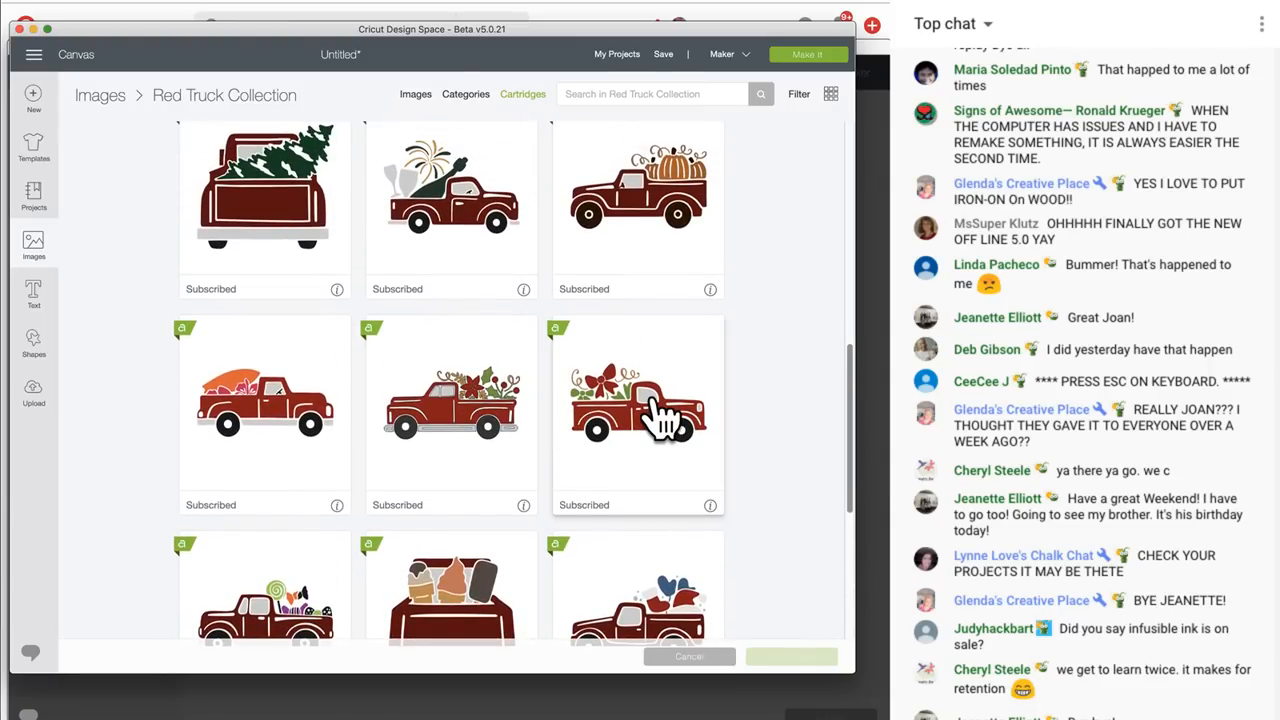
pyautogui.click(660, 418)
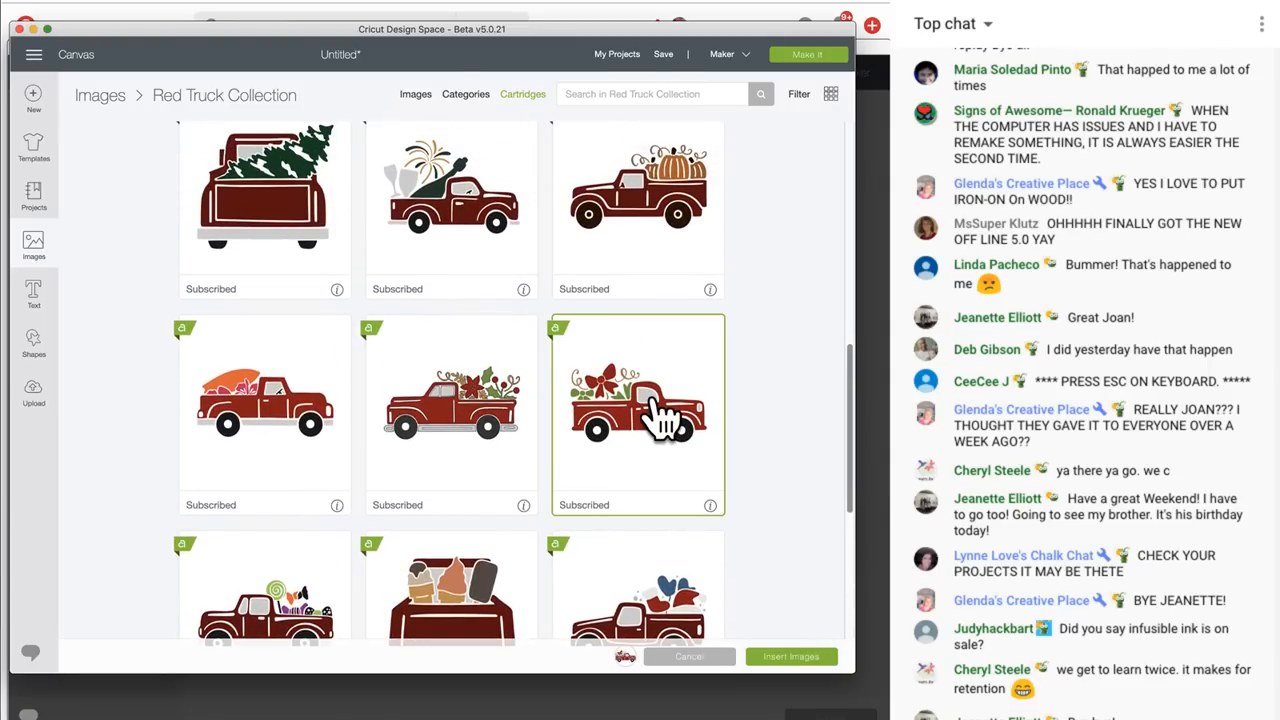
pyautogui.click(792, 657)
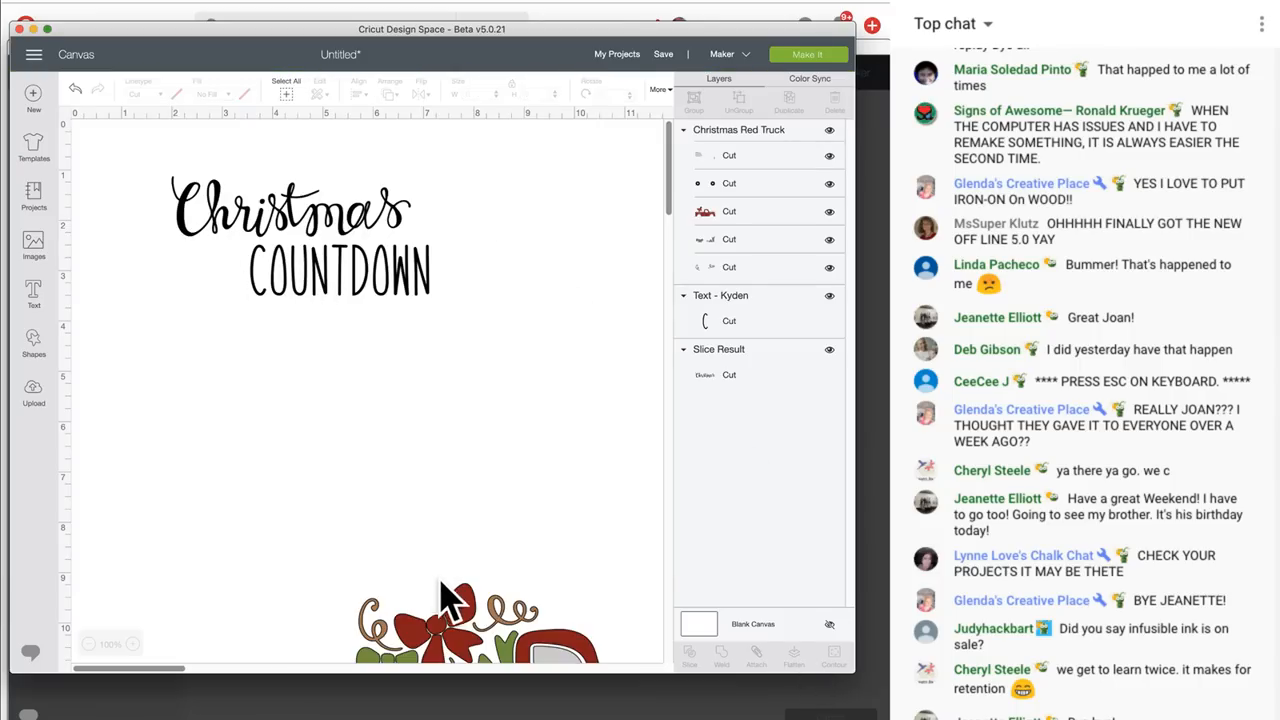
# Shrink the red truck to about 3.23 inches wide and line up COUNTDOWN and the truck side by side beneath Christmas
pyautogui.moveTo(443, 600); pyautogui.dragTo(310, 365)
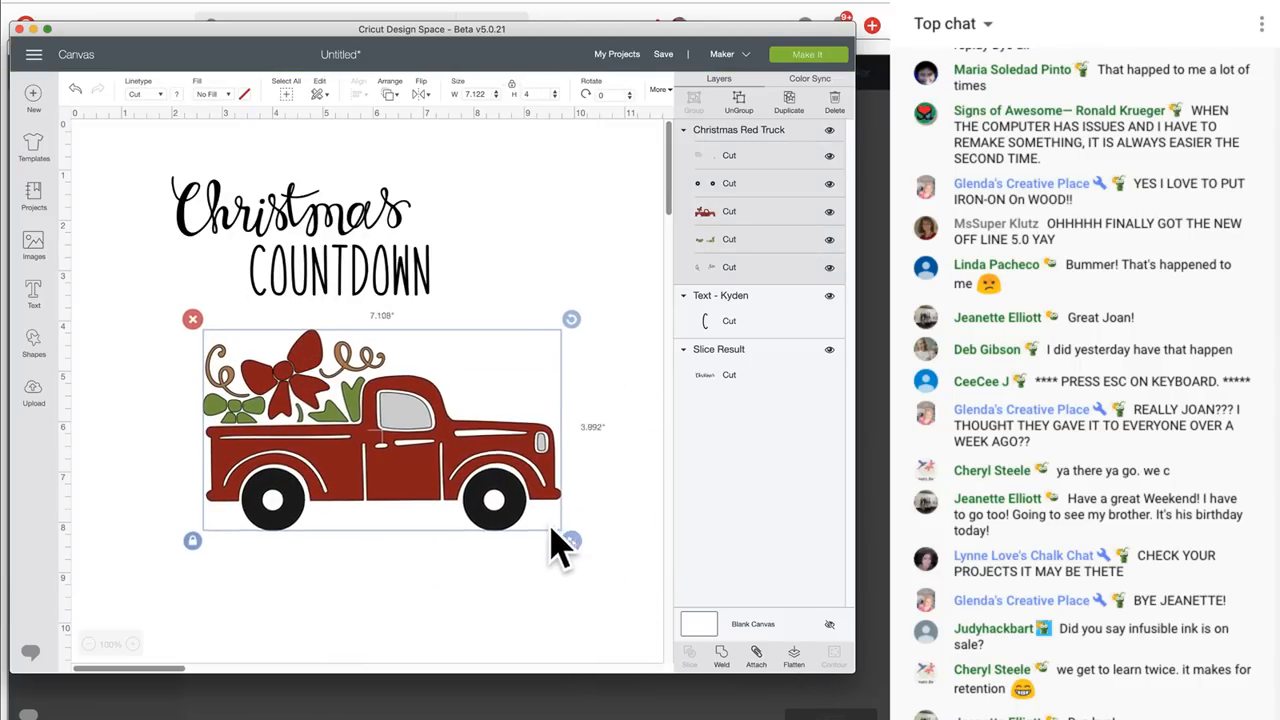
pyautogui.moveTo(571, 541); pyautogui.dragTo(376, 433)
pyautogui.moveTo(331, 280); pyautogui.dragTo(212, 286)
pyautogui.moveTo(290, 395); pyautogui.dragTo(475, 270)
# Enlarge Christmas to about 5.84 inches wide above the truck and shift COUNTDOWN slightly toward the truck
pyautogui.click(268, 228)
pyautogui.moveTo(337, 240); pyautogui.dragTo(322, 207)
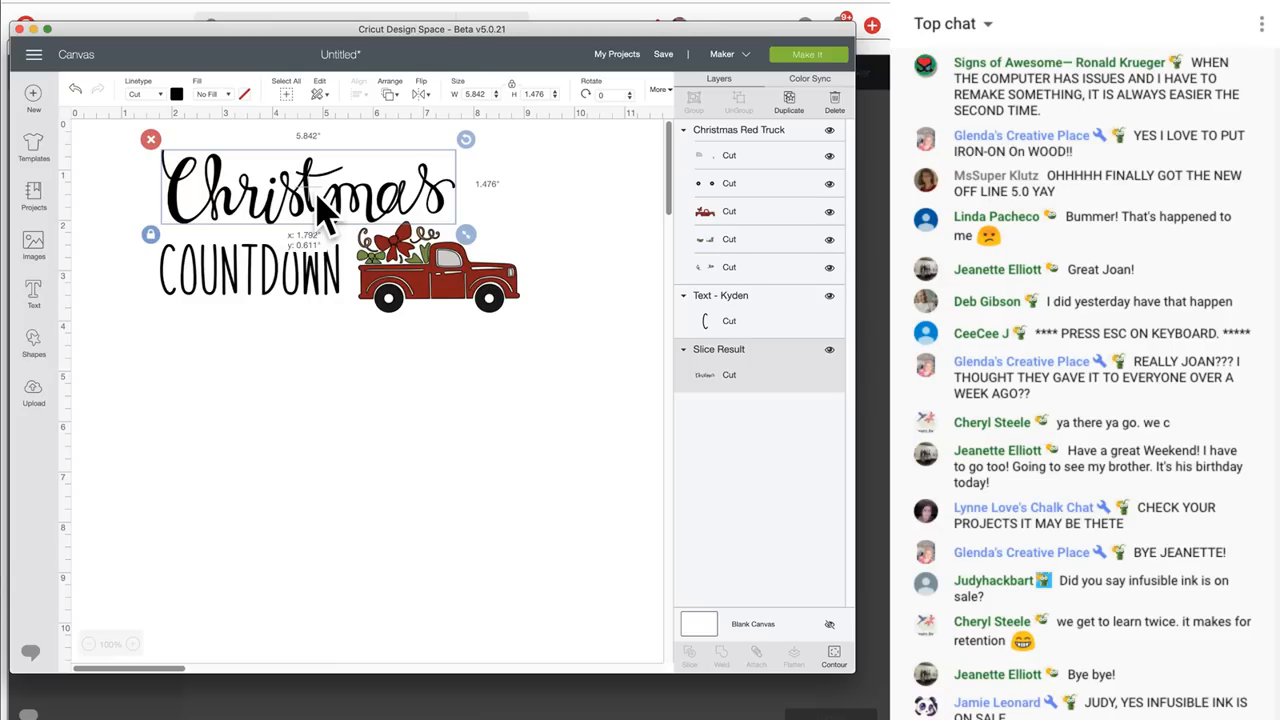
pyautogui.moveTo(285, 280); pyautogui.dragTo(295, 295)
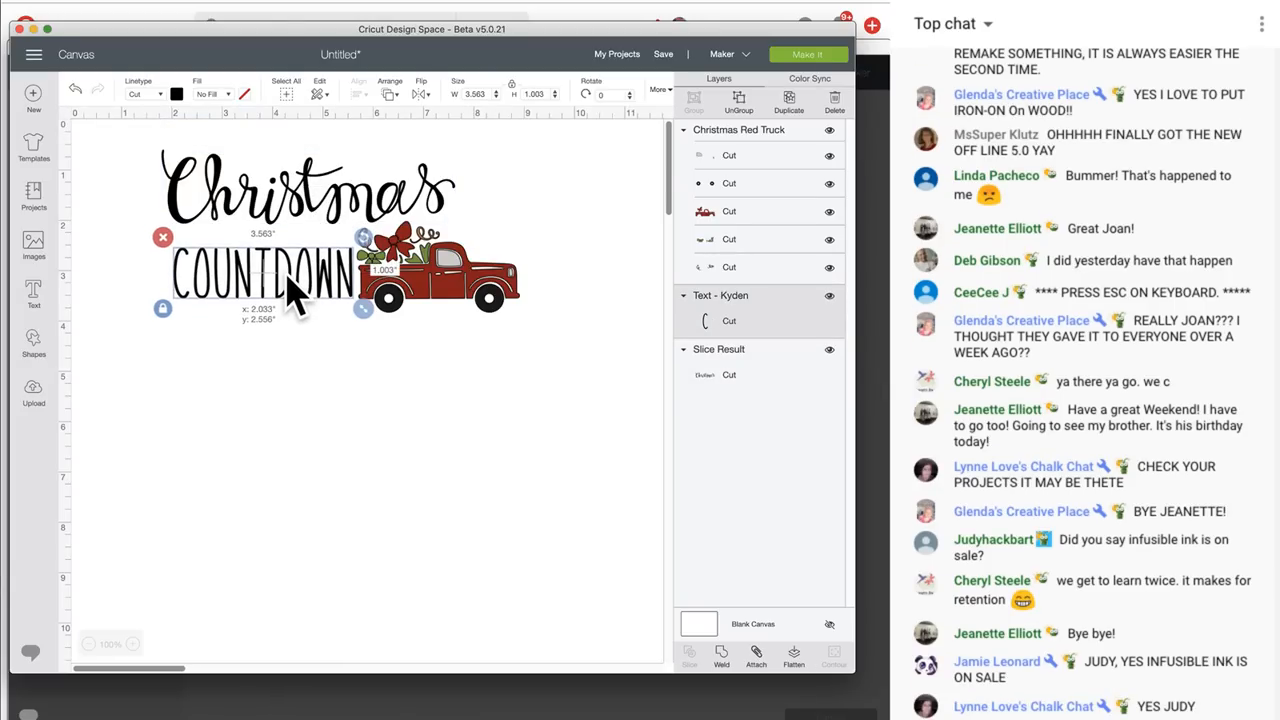
# Swap the truck and COUNTDOWN so the truck stands before the word under Christmas
pyautogui.moveTo(288, 280); pyautogui.dragTo(486, 370)
pyautogui.moveTo(451, 278); pyautogui.dragTo(257, 292)
pyautogui.moveTo(471, 394); pyautogui.dragTo(420, 293)
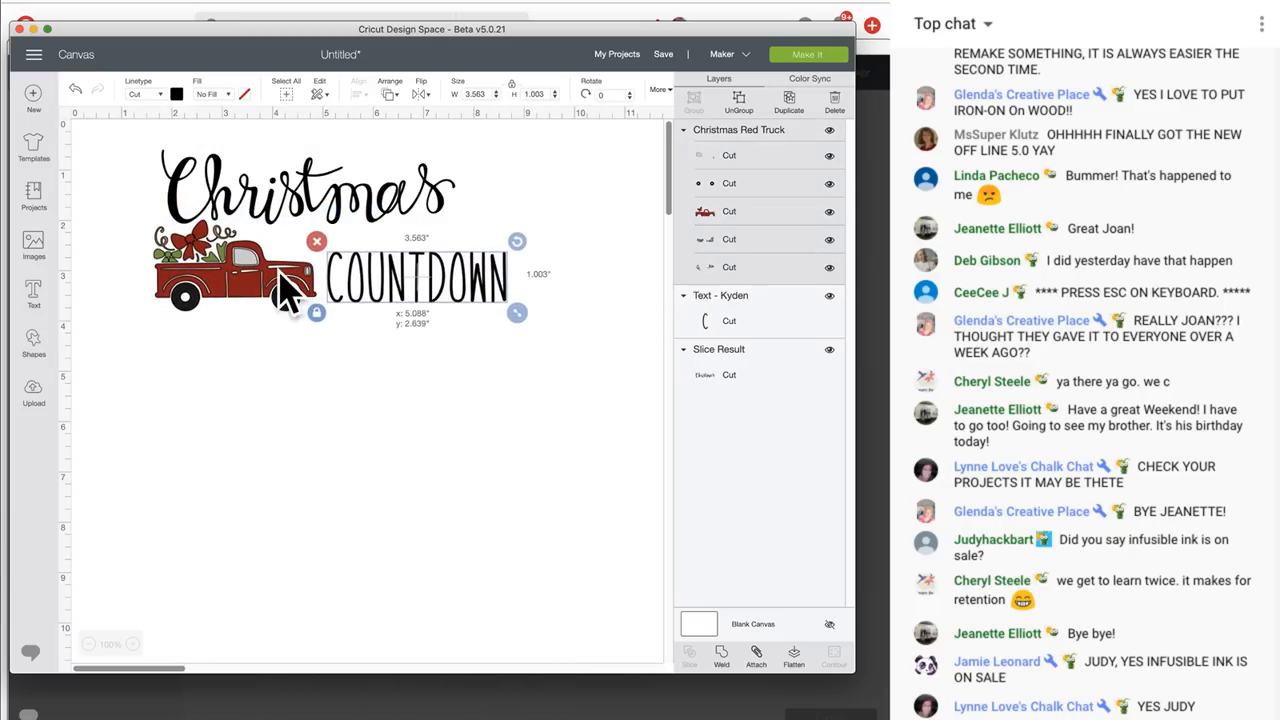
# Flip the truck horizontally and nudge it slightly closer to COUNTDOWN
pyautogui.click(285, 290)
pyautogui.click(420, 95)
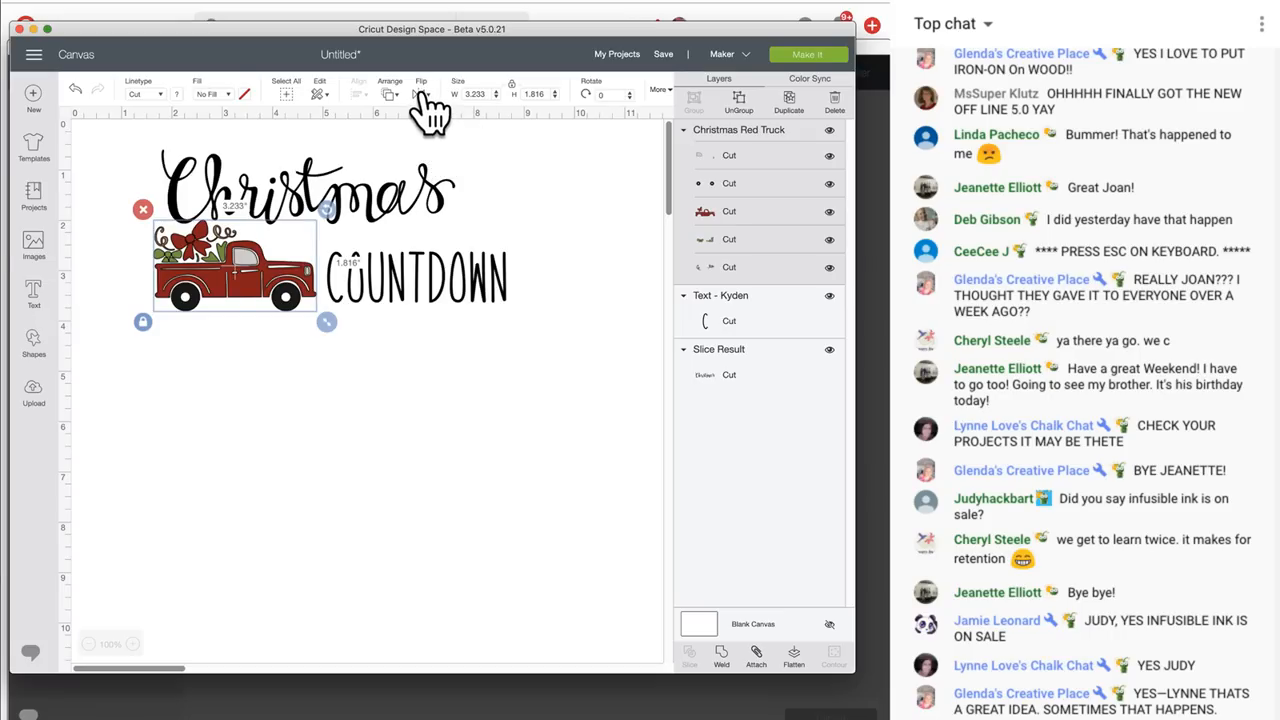
pyautogui.click(421, 94)
pyautogui.click(442, 130)
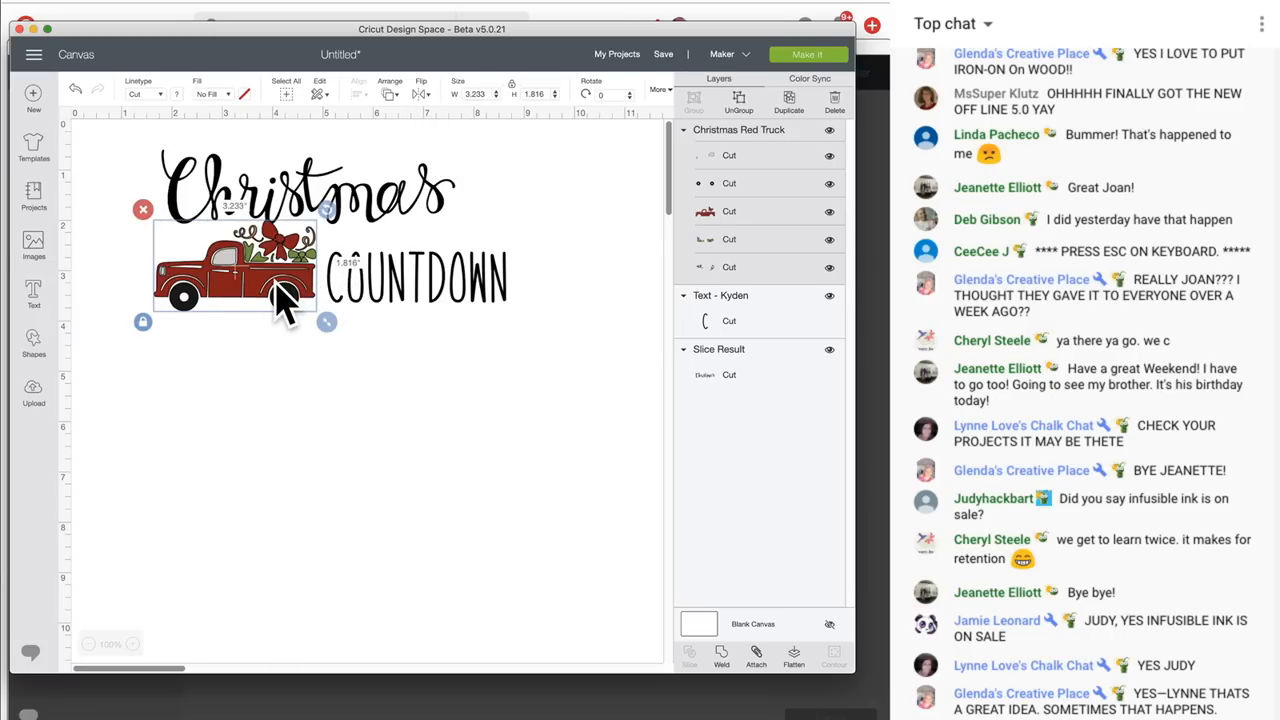
pyautogui.moveTo(277, 281); pyautogui.dragTo(280, 282)
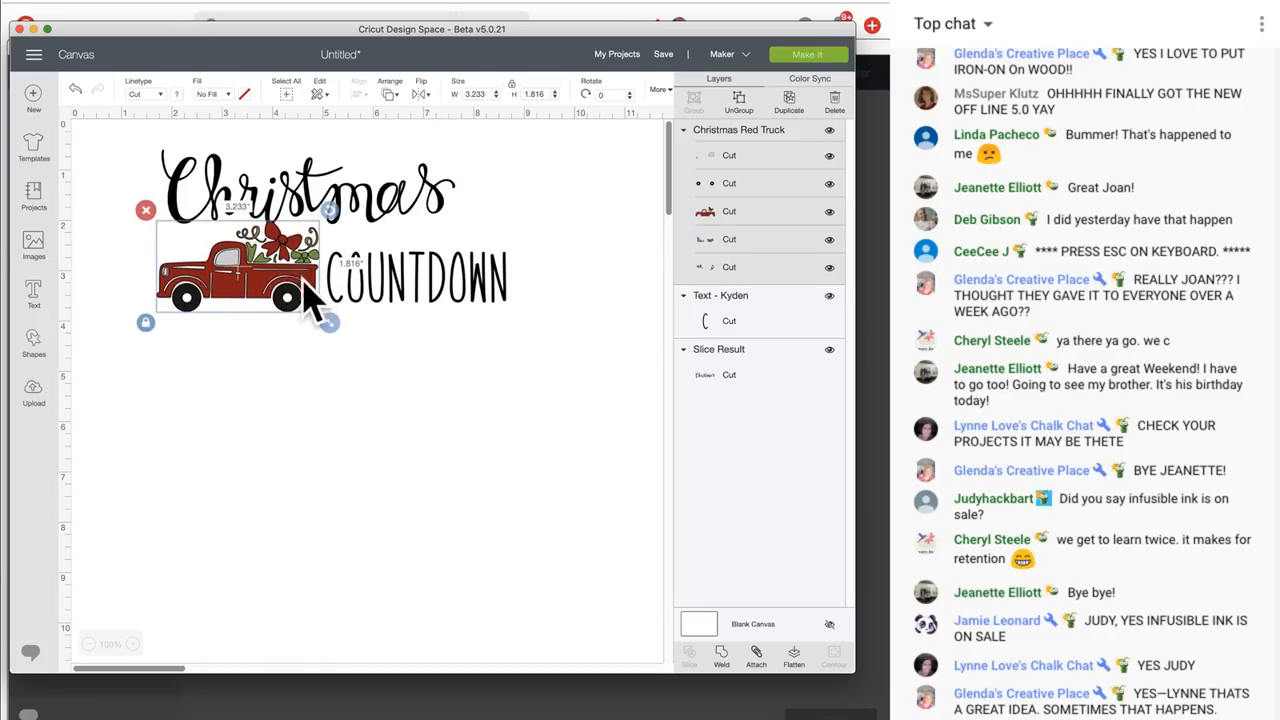
# Enlarge COUNTDOWN to about 3.97 inches wide and raise it slightly beside the truck
pyautogui.click(394, 281)
pyautogui.click(434, 274)
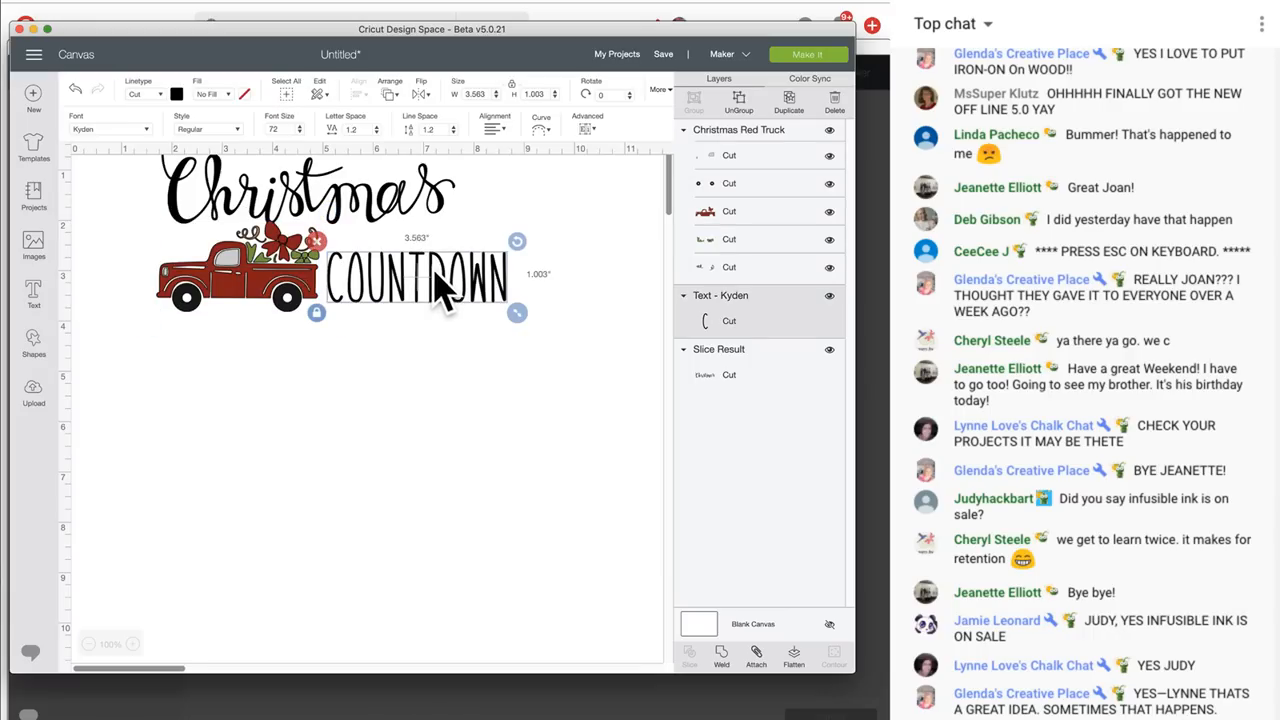
pyautogui.moveTo(518, 318); pyautogui.dragTo(524, 335)
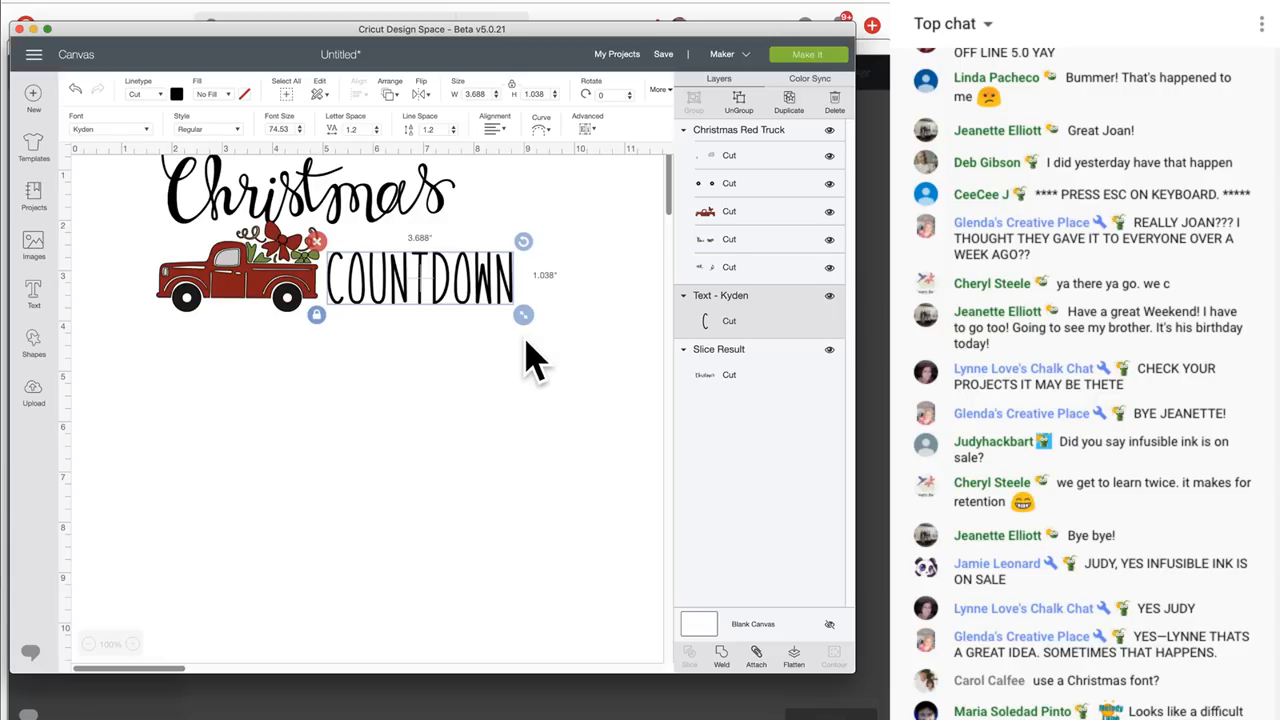
pyautogui.moveTo(525, 318); pyautogui.dragTo(538, 322)
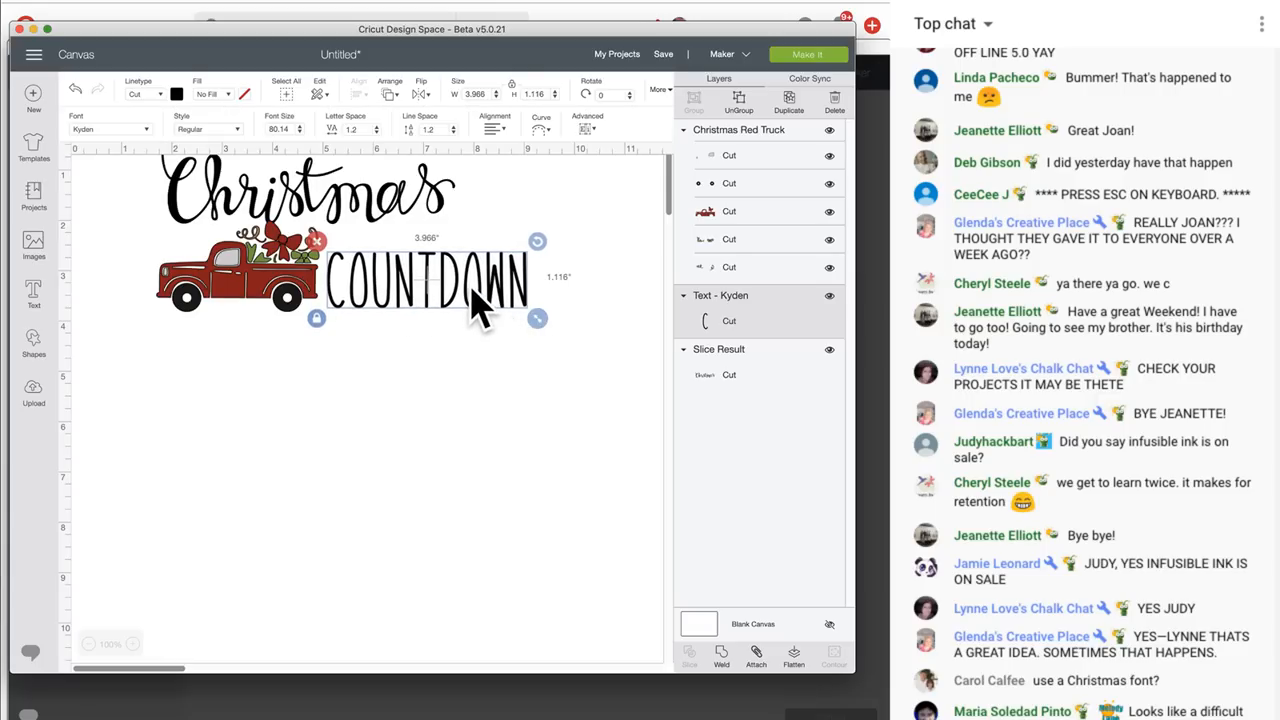
pyautogui.moveTo(470, 293); pyautogui.dragTo(508, 281)
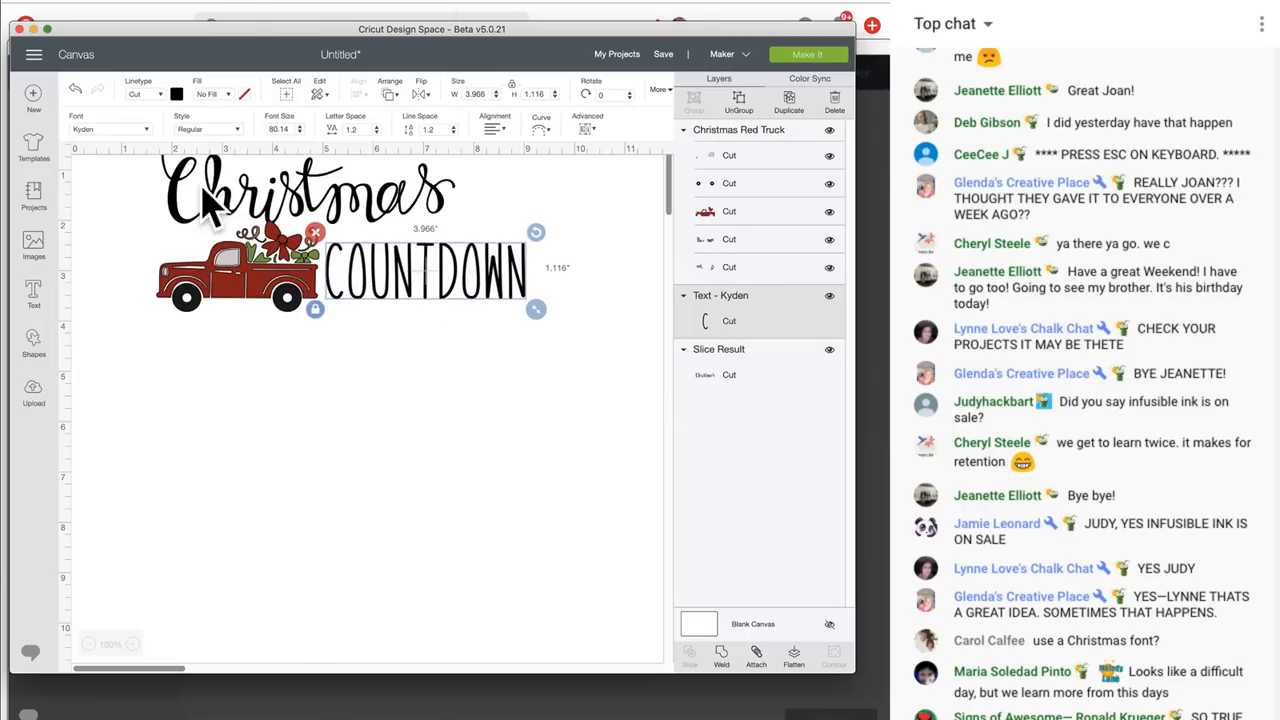
# Enlarge Christmas to about 6.5 inches wide and center it above the truck and COUNTDOWN
pyautogui.click(287, 192)
pyautogui.moveTo(300, 200)
pyautogui.mouseDown()
pyautogui.moveTo(362, 186)
pyautogui.moveTo(314, 189)
pyautogui.mouseUp()
pyautogui.moveTo(496, 228); pyautogui.dragTo(516, 237)
pyautogui.moveTo(368, 207); pyautogui.dragTo(407, 205)
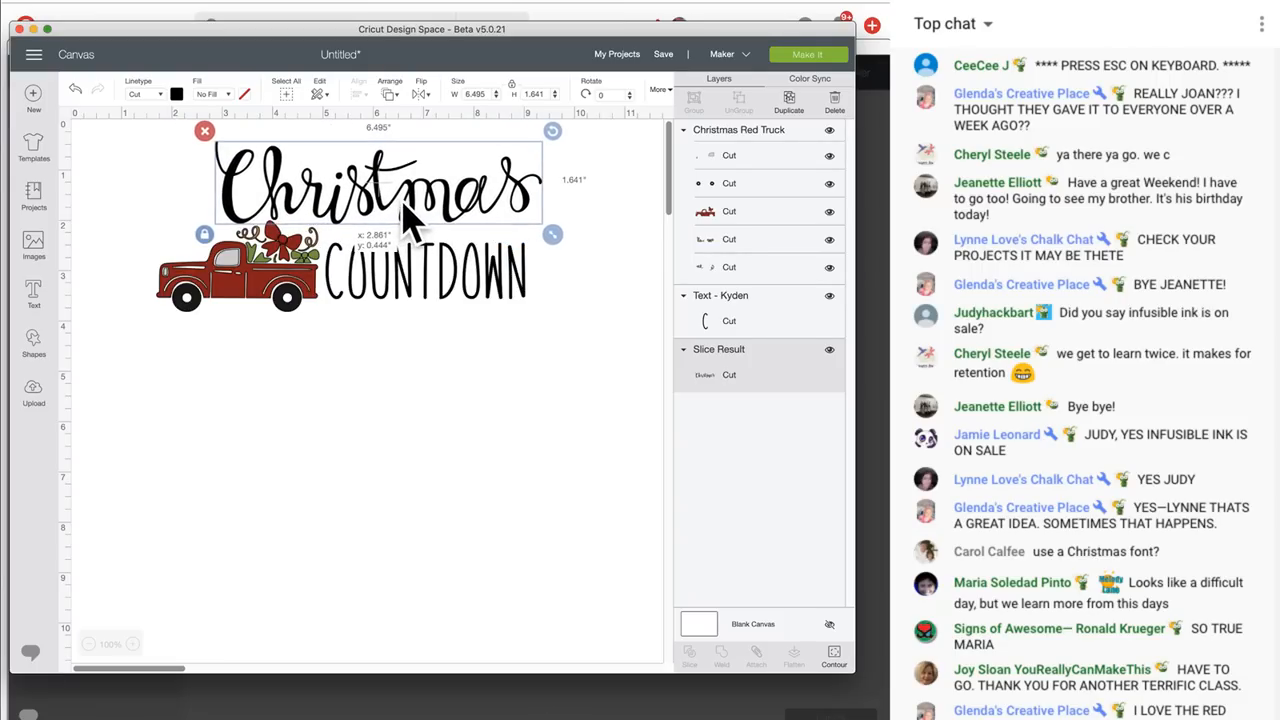
# Search the whole image library for holly and browse the designs for a decorative accent
pyautogui.click(36, 250)
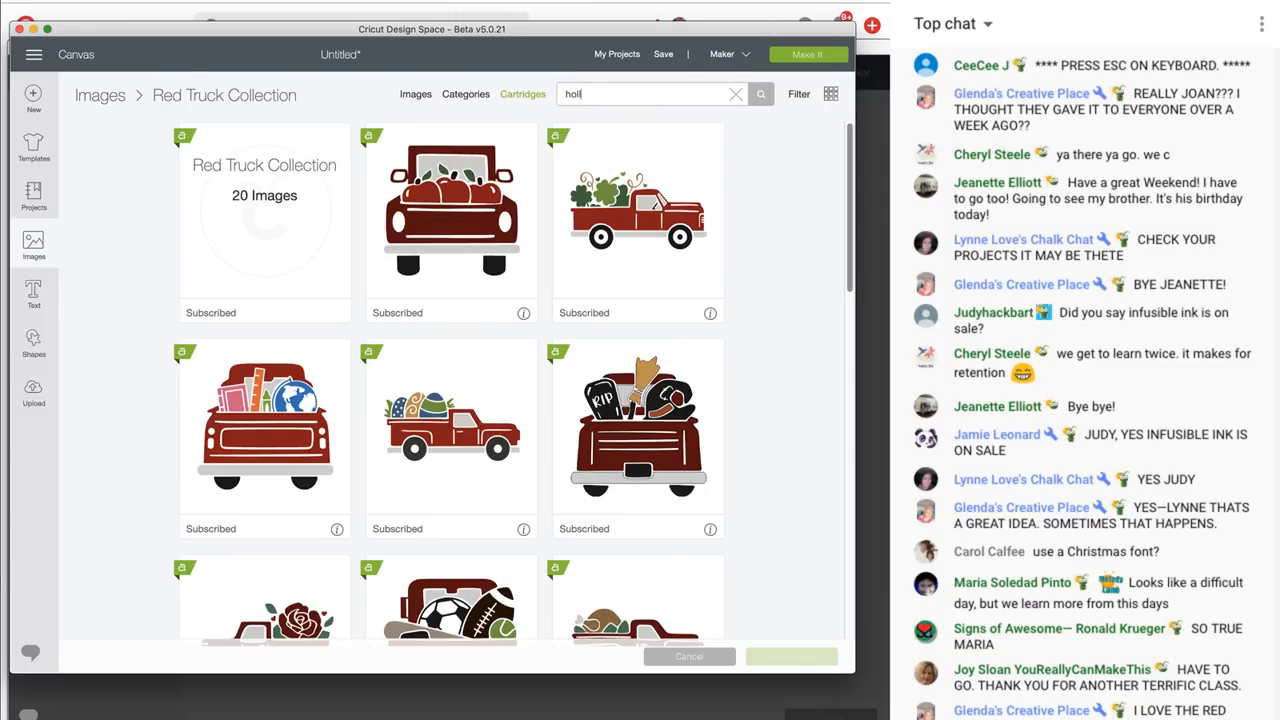
pyautogui.write('y')
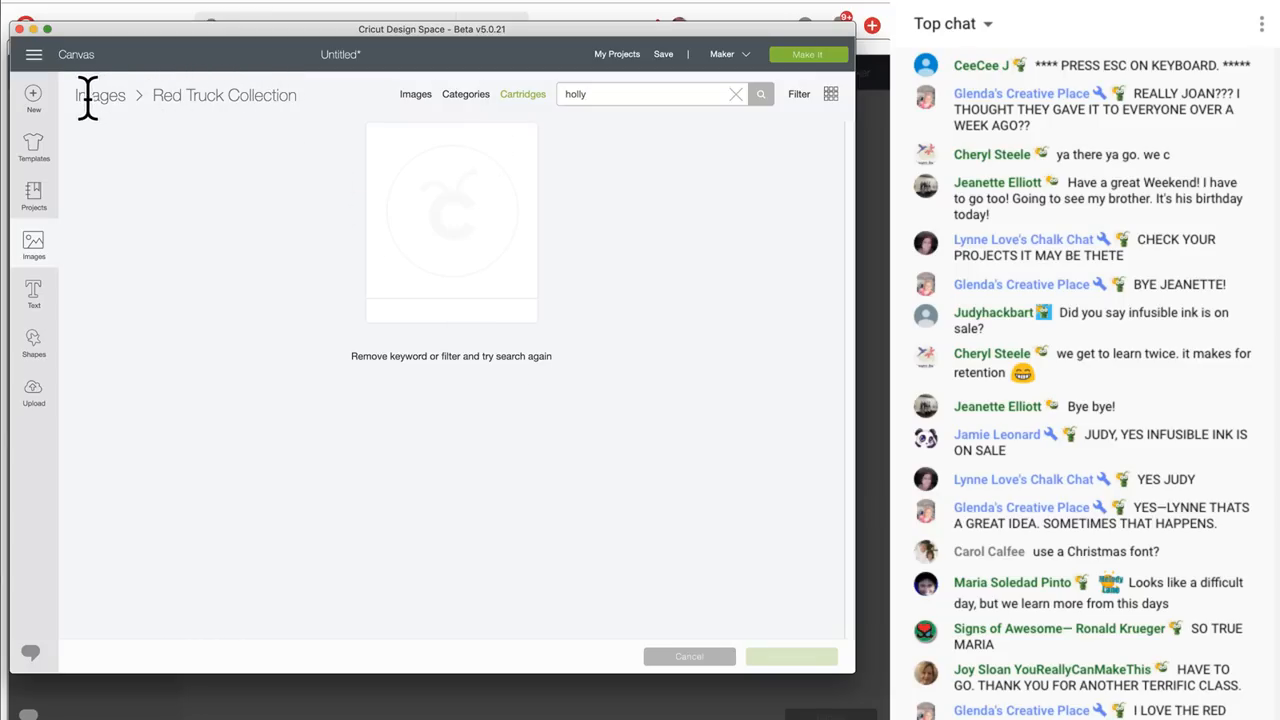
pyautogui.click(415, 96)
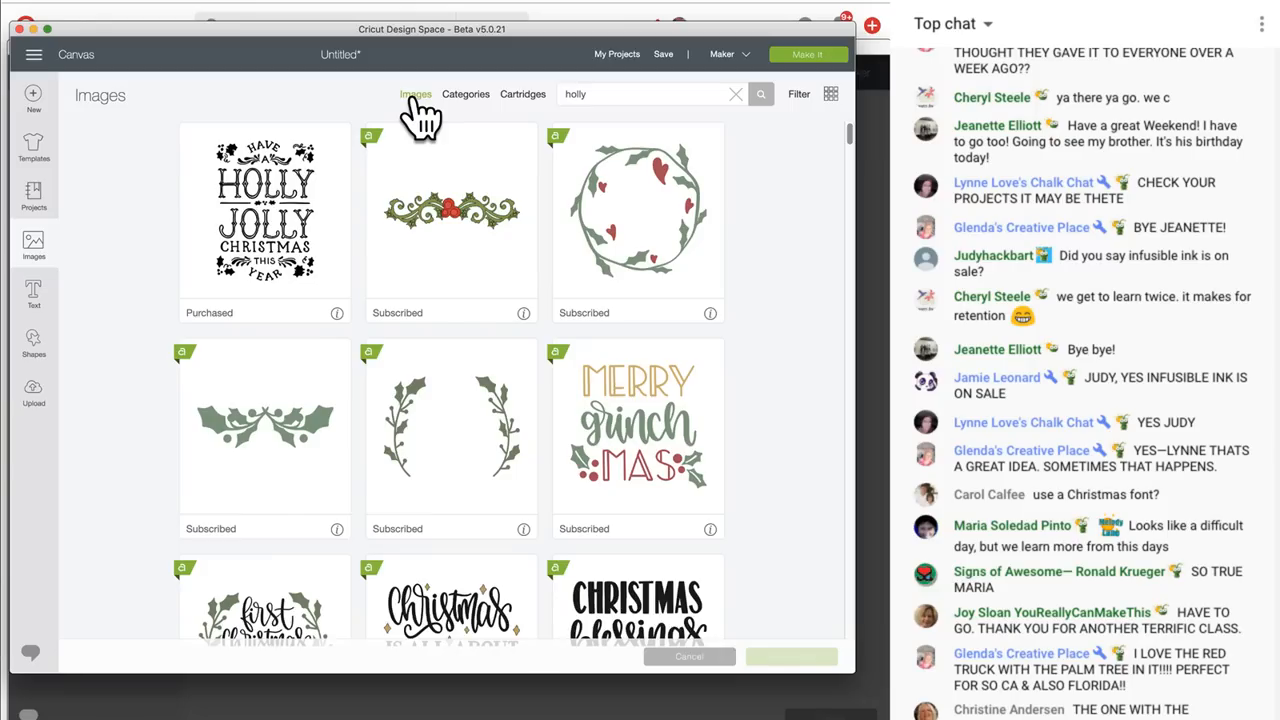
pyautogui.scroll(-5, 402, 372)
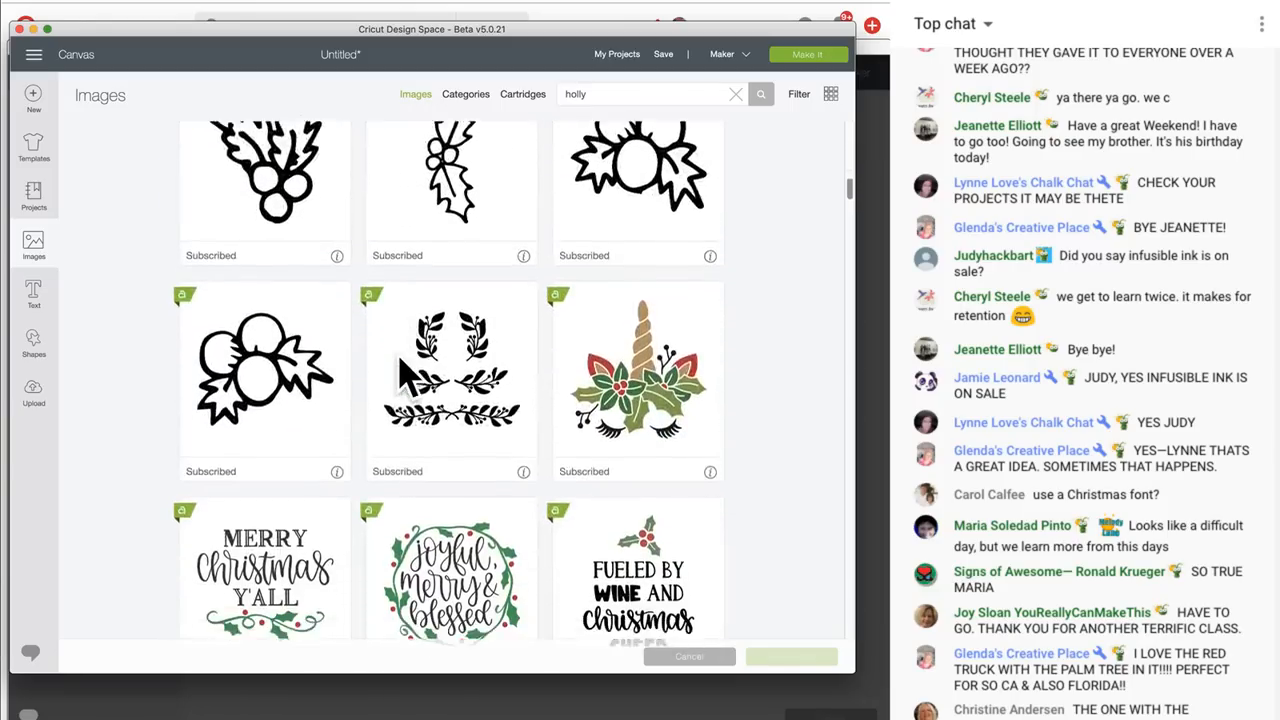
pyautogui.scroll(-3, 405, 375)
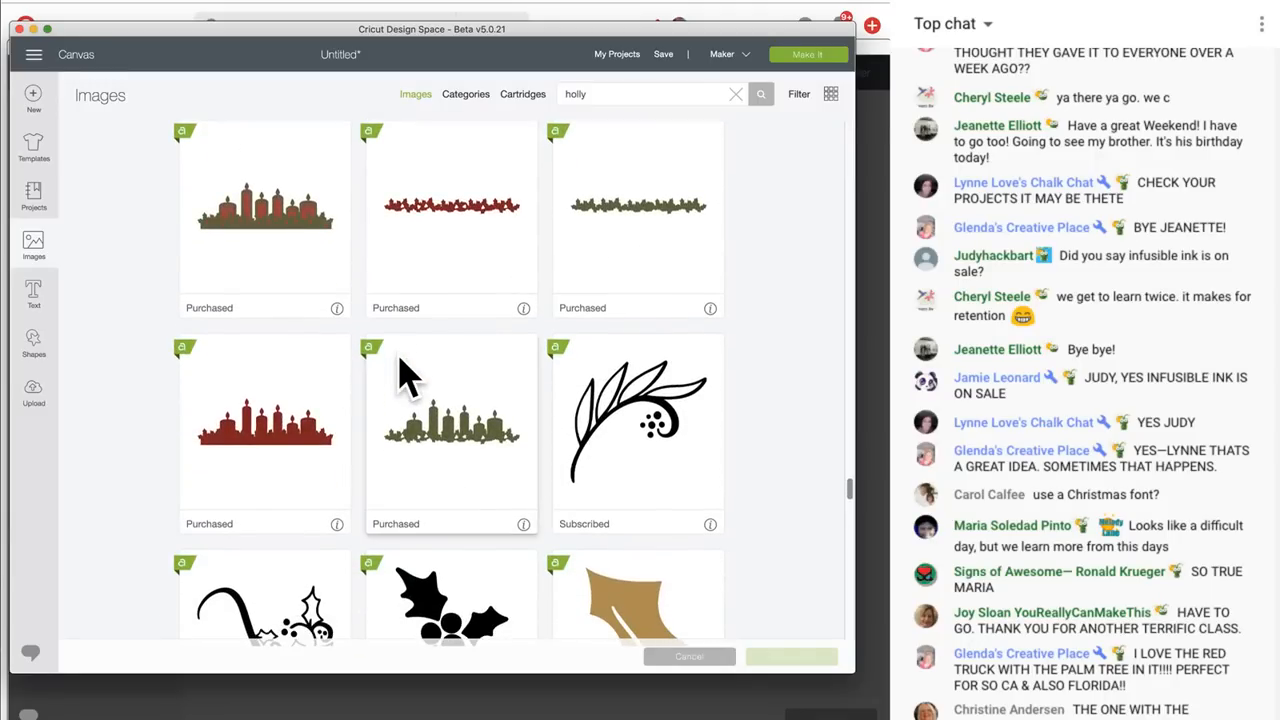
pyautogui.scroll(-5, 405, 375)
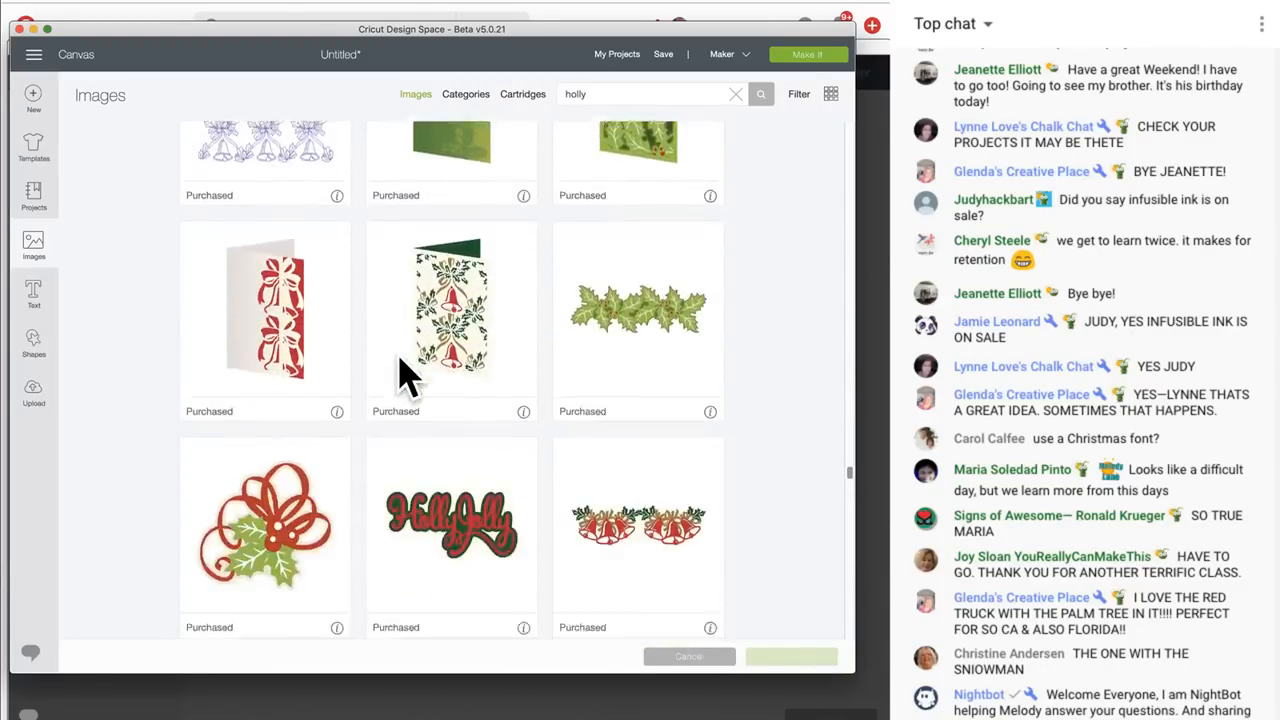
# Search the image library for christmas and insert the thin horizontal green branch image
pyautogui.doubleClick(597, 95)
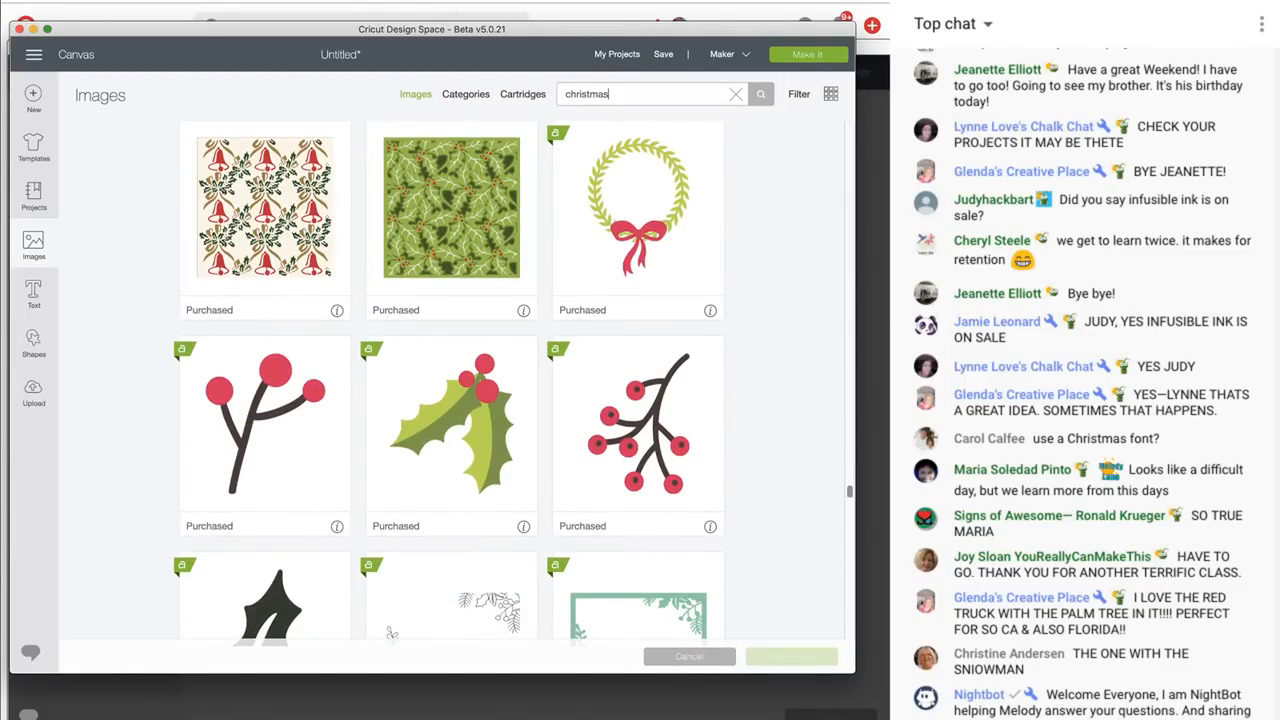
pyautogui.press('Return')
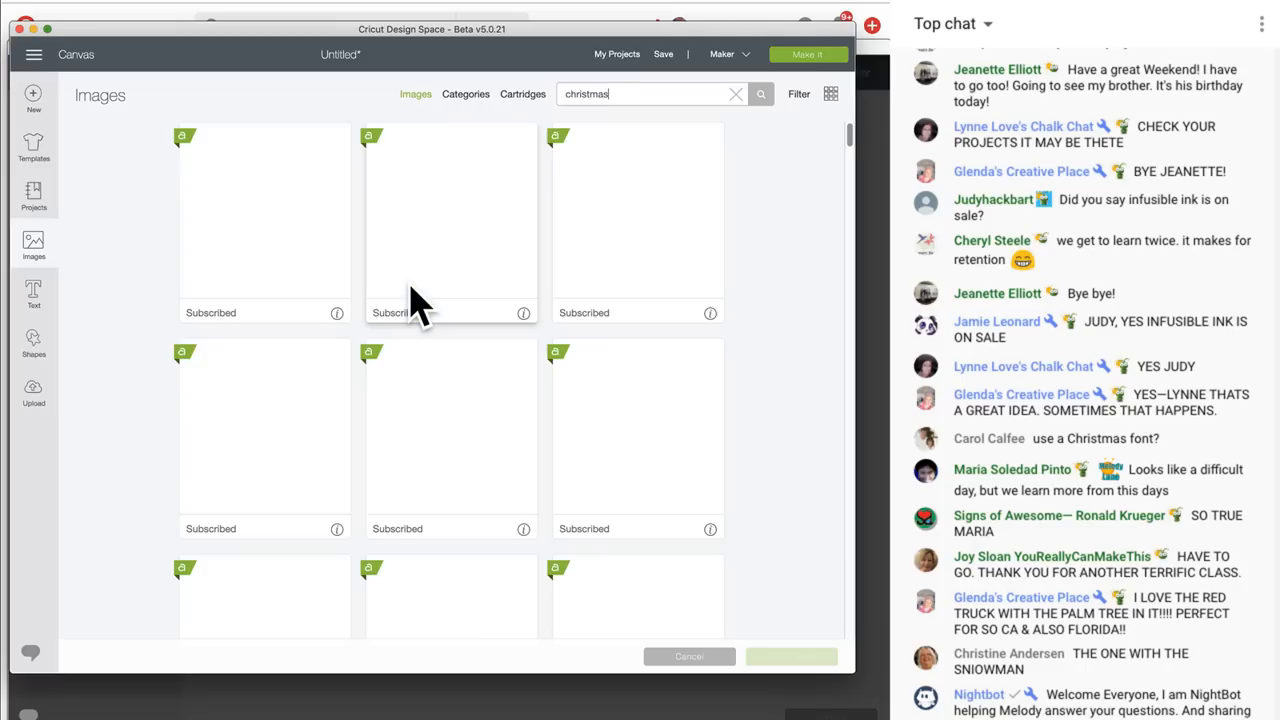
pyautogui.scroll(-6, 418, 303)
pyautogui.scroll(-15, 418, 303)
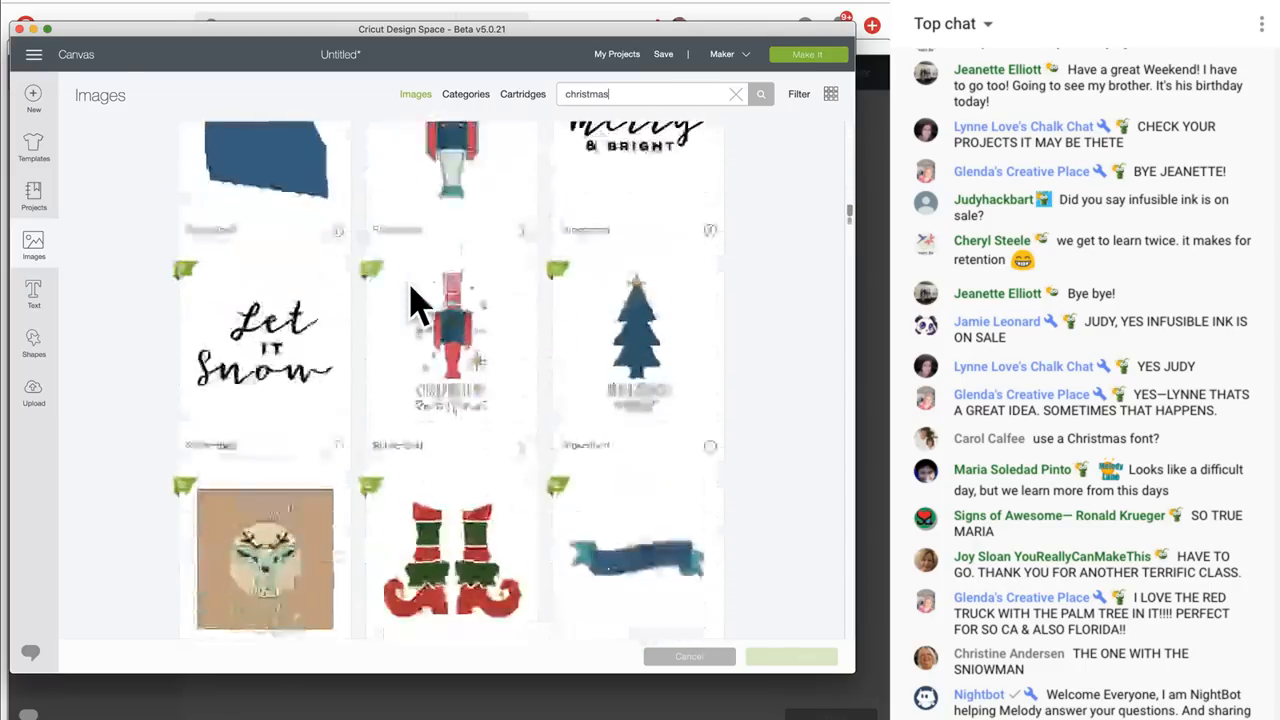
pyautogui.scroll(-10, 418, 303)
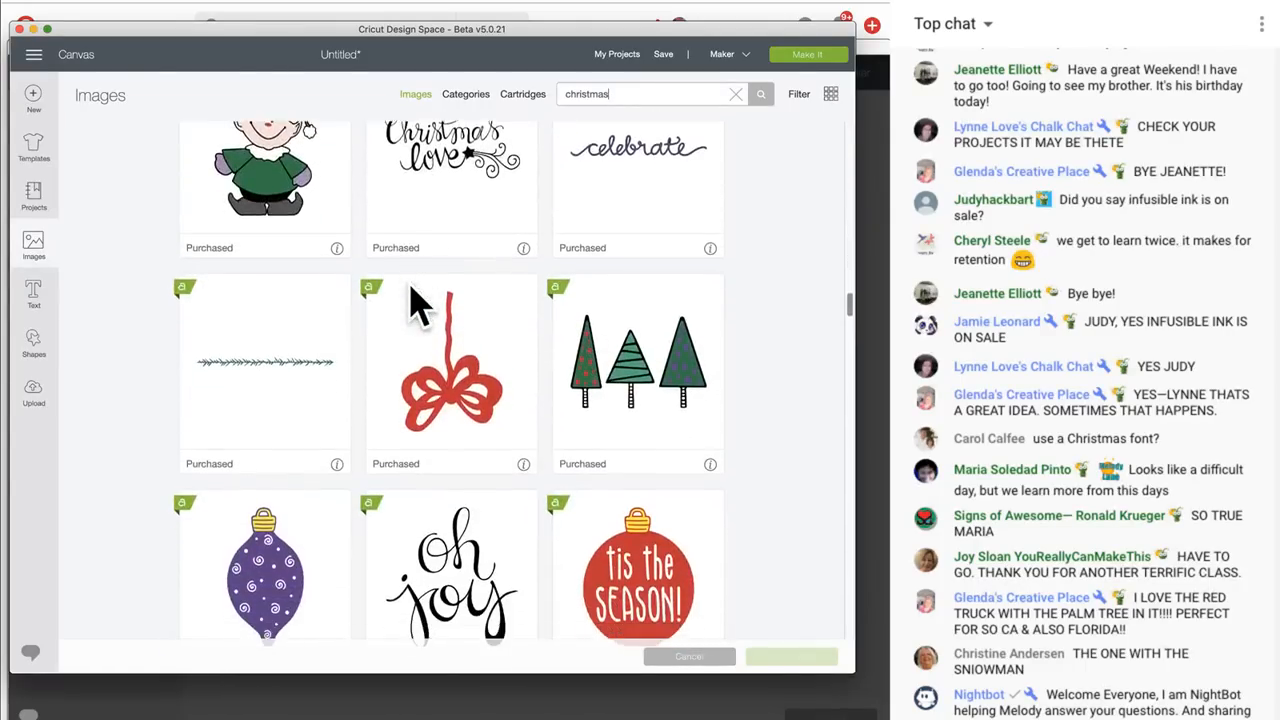
pyautogui.click(305, 310)
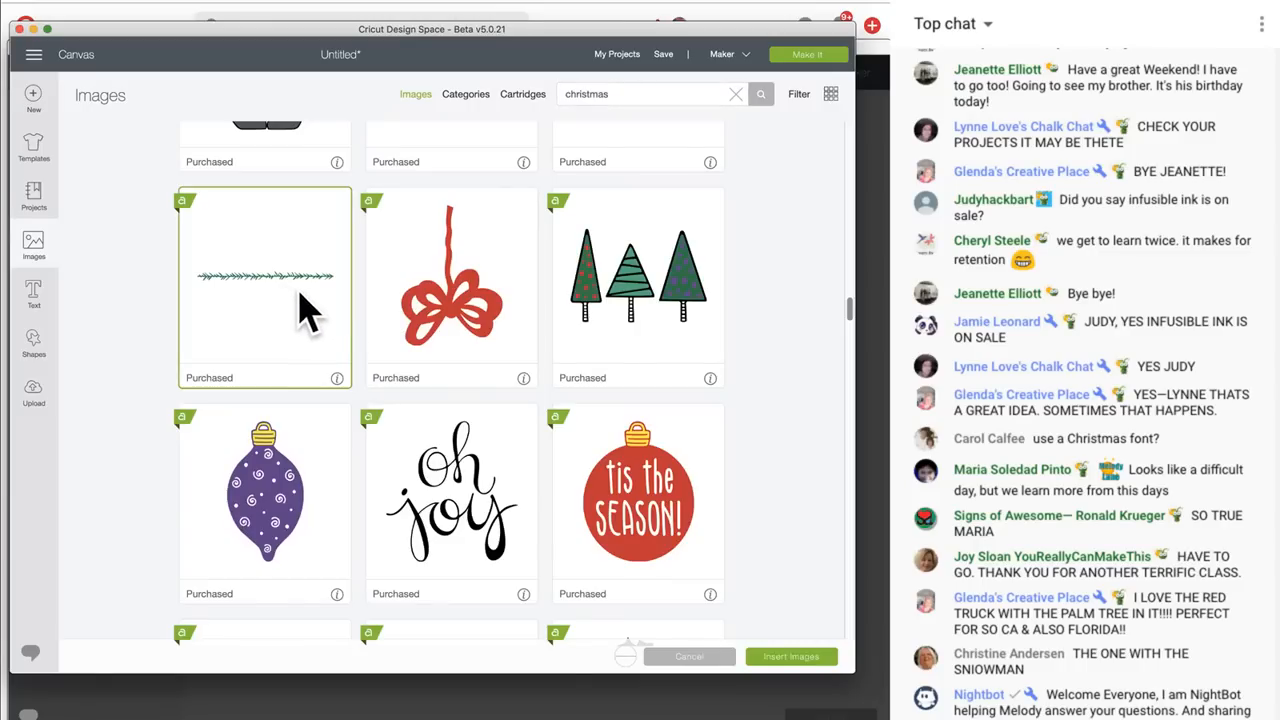
pyautogui.click(795, 657)
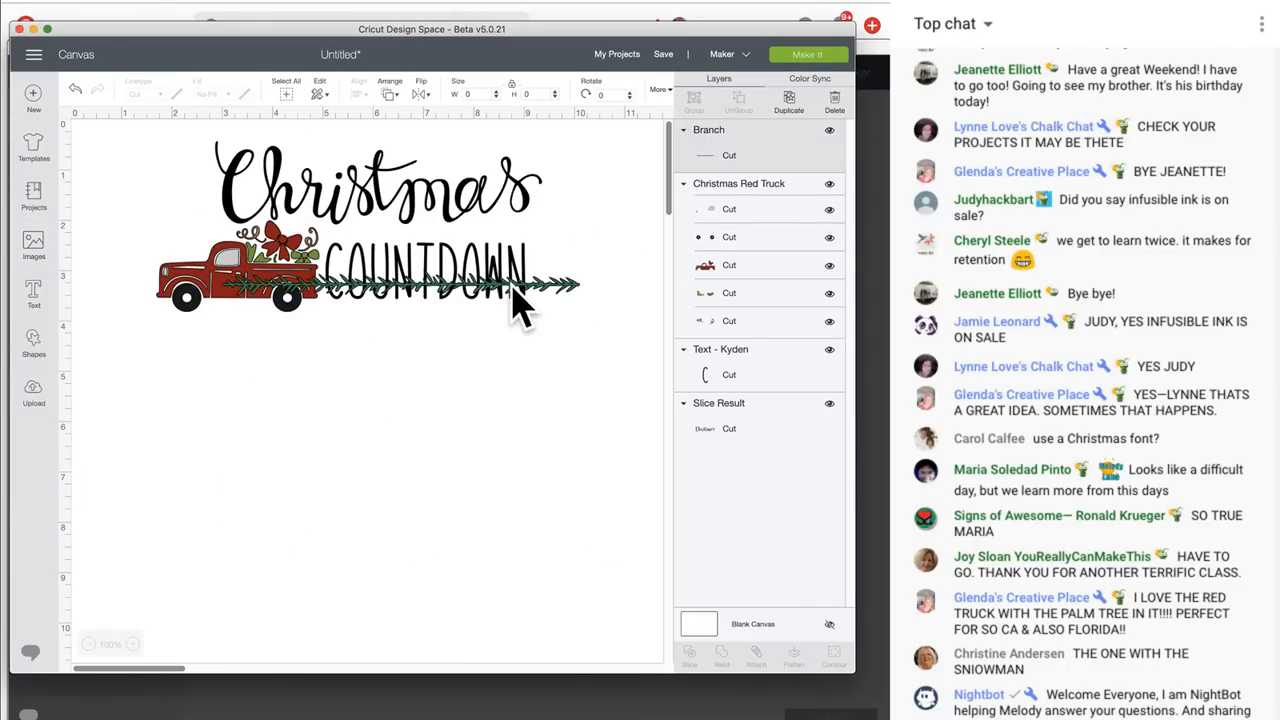
# Place the green branch beneath the truck and COUNTDOWN, enlarged to about 8.8 inches wide
pyautogui.moveTo(515, 288); pyautogui.dragTo(443, 366)
pyautogui.moveTo(531, 350); pyautogui.dragTo(572, 359)
pyautogui.moveTo(597, 425); pyautogui.dragTo(623, 443)
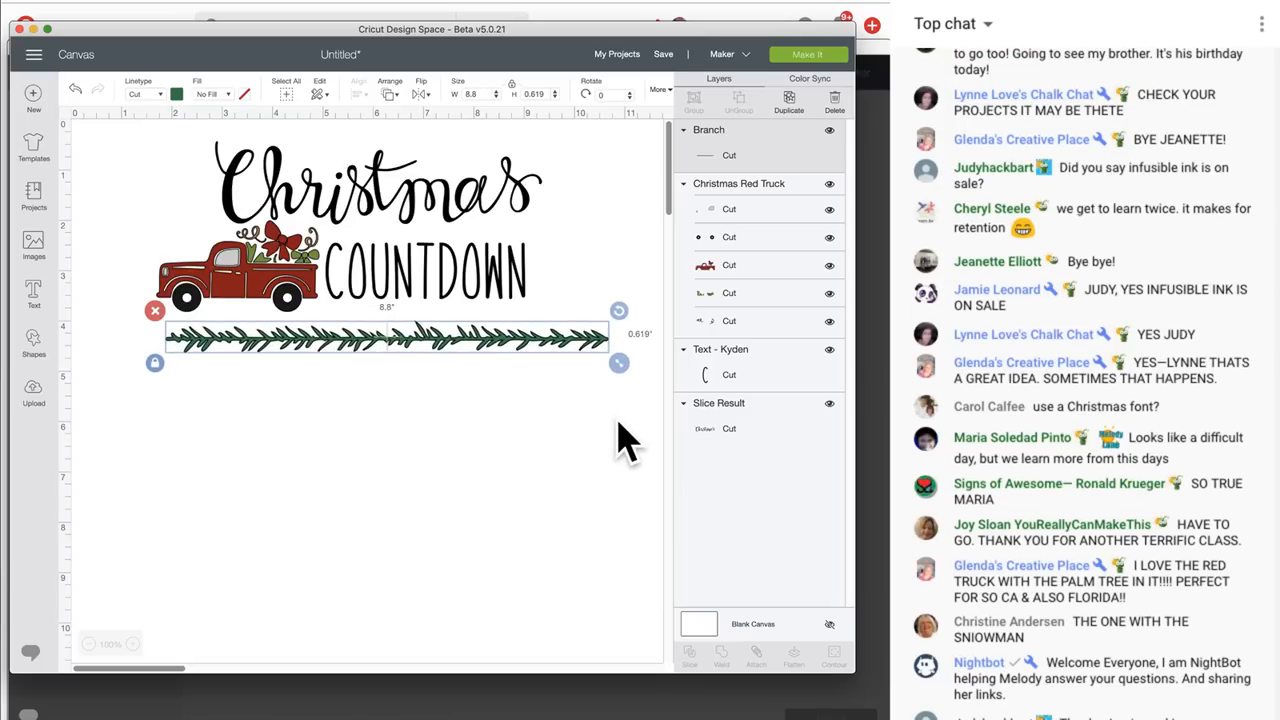
pyautogui.moveTo(557, 349); pyautogui.dragTo(525, 327)
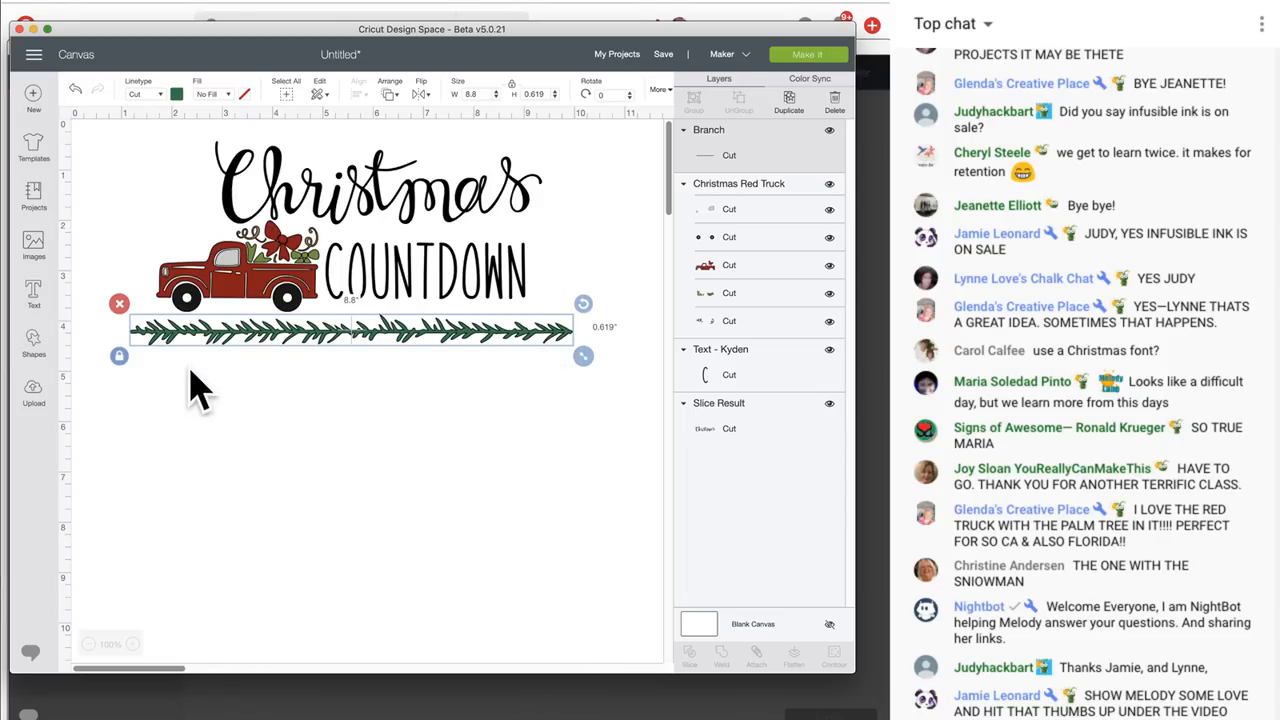
# Add Kyden text with the numbers 1 to 5 on separate lines and place the column below the branch
pyautogui.click(35, 290)
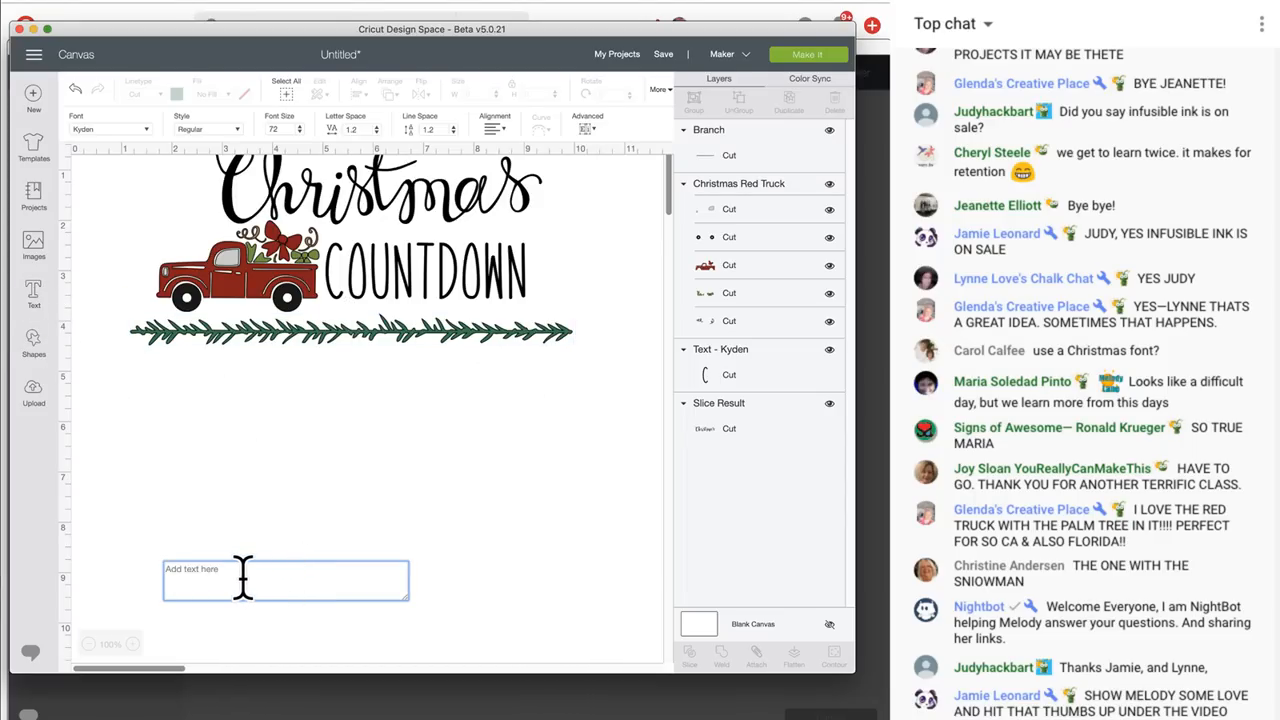
pyautogui.write('1')
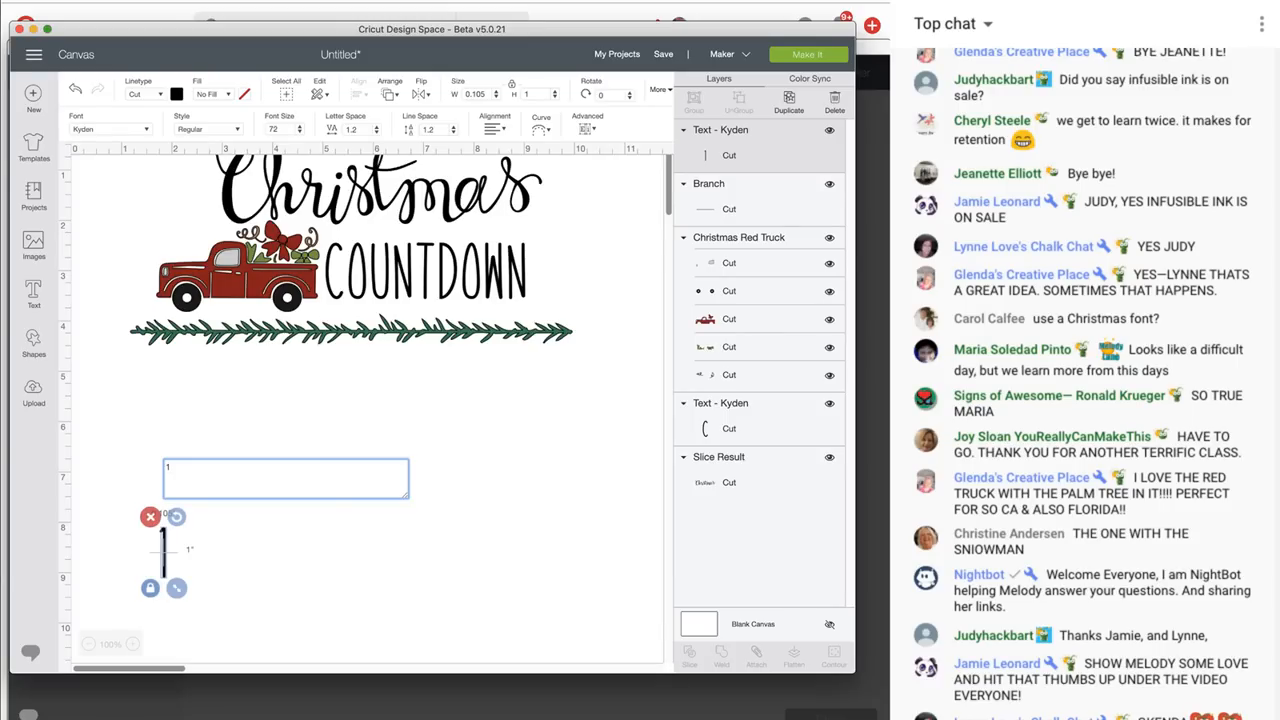
pyautogui.write('2')
pyautogui.press('Return')
pyautogui.write('3')
pyautogui.press('Return')
pyautogui.write('4')
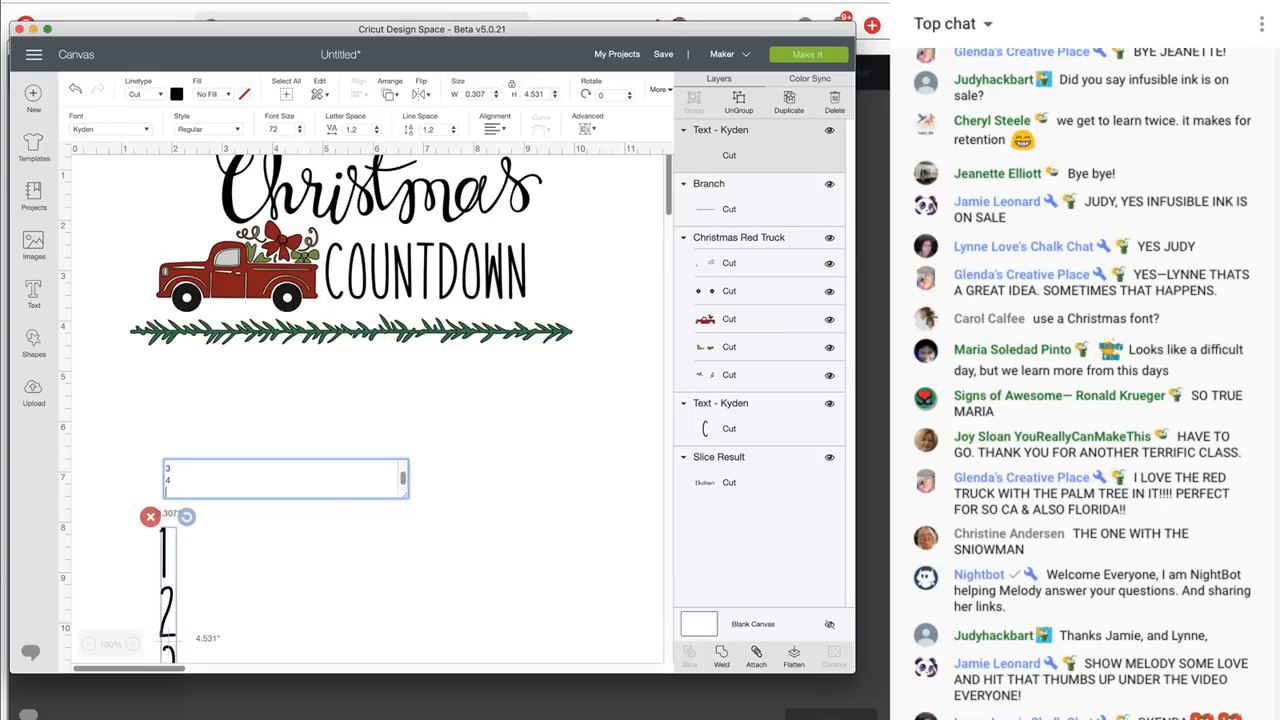
pyautogui.press('Return')
pyautogui.write('5')
pyautogui.moveTo(170, 578); pyautogui.dragTo(217, 443)
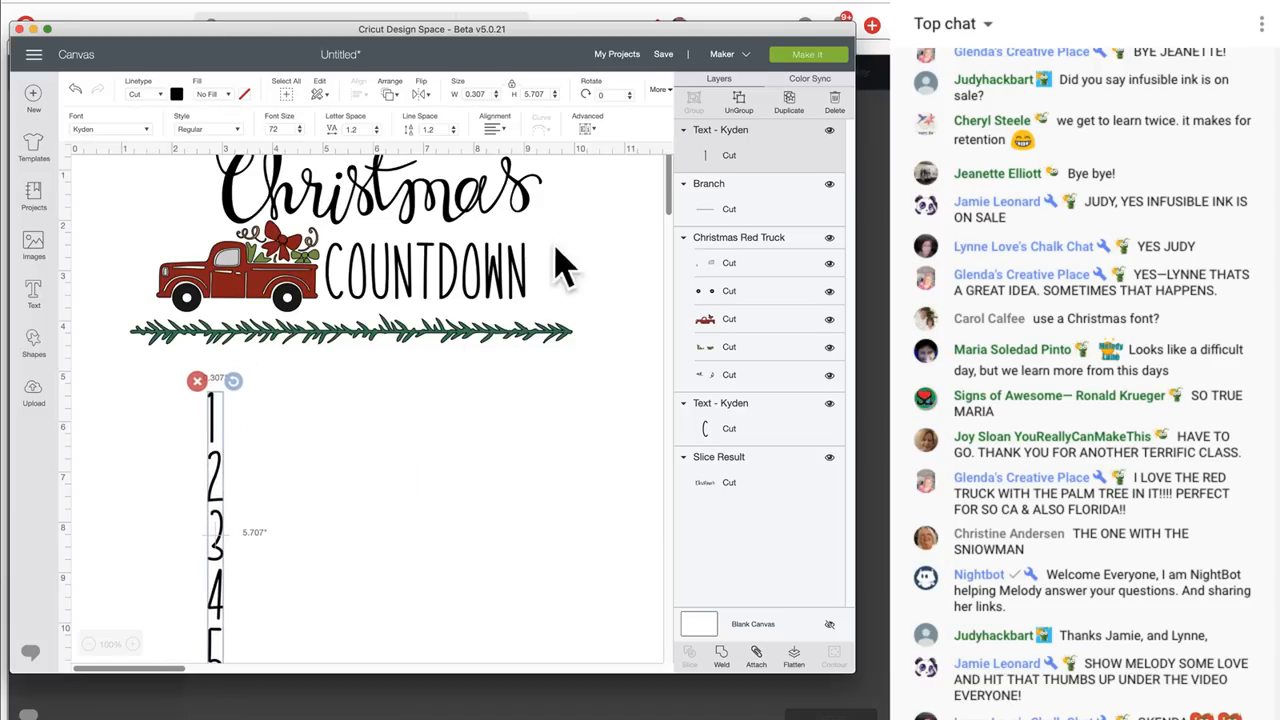
# Ungroup the number column to lines and spread 2, 3, 4 and 5 out sideways from the 1
pyautogui.click(587, 129)
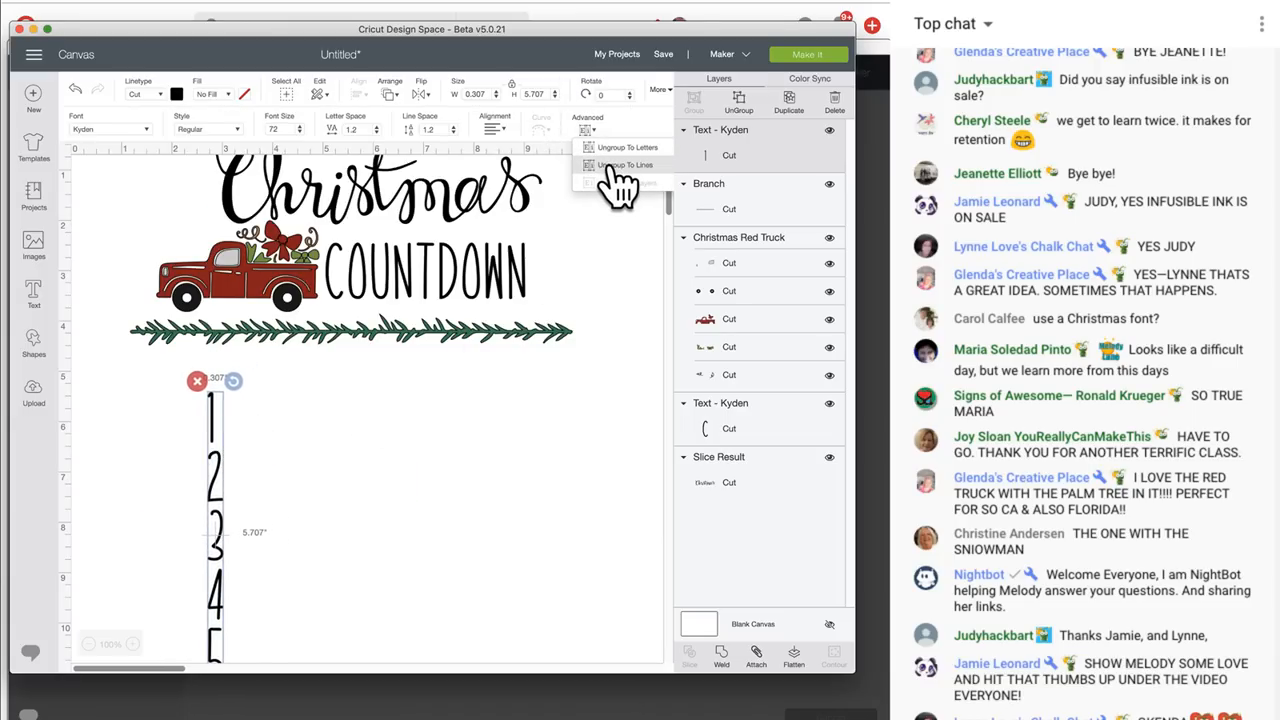
pyautogui.click(618, 166)
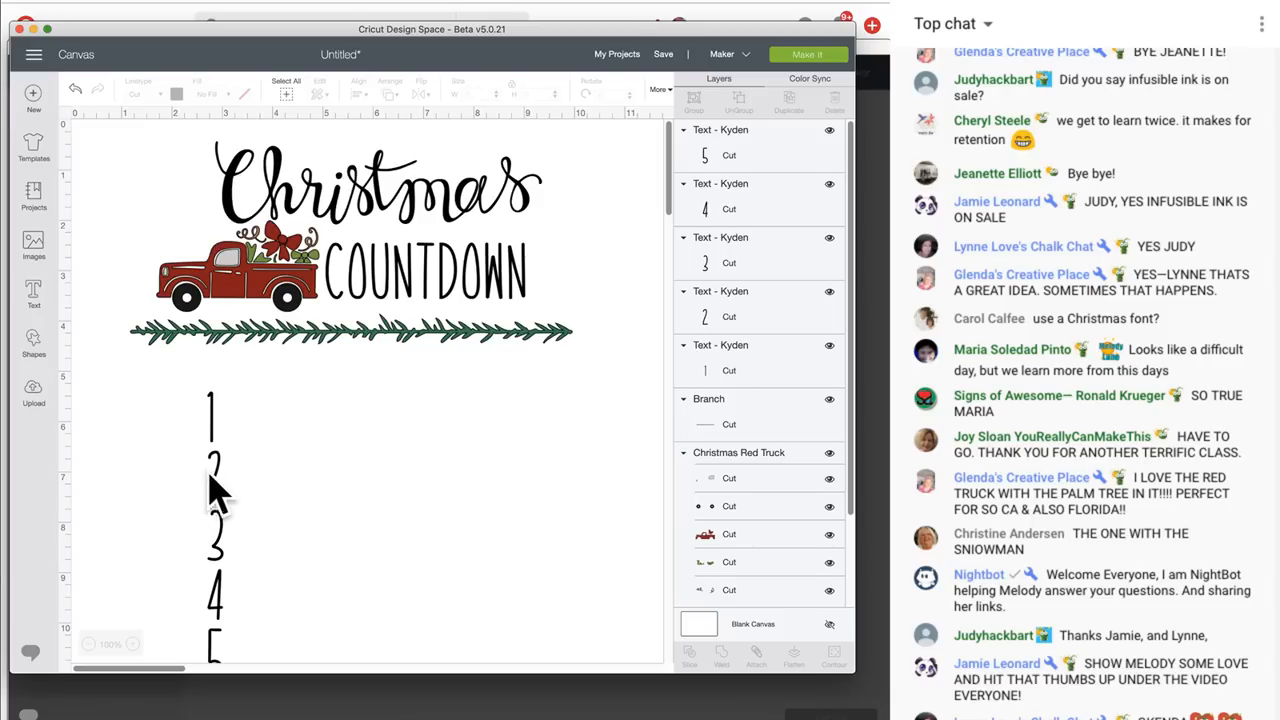
pyautogui.moveTo(214, 648); pyautogui.dragTo(520, 397)
pyautogui.moveTo(217, 595); pyautogui.dragTo(452, 468)
pyautogui.moveTo(204, 527); pyautogui.dragTo(350, 430)
pyautogui.click(281, 540)
pyautogui.moveTo(205, 540); pyautogui.dragTo(392, 467)
pyautogui.moveTo(212, 490); pyautogui.dragTo(312, 500)
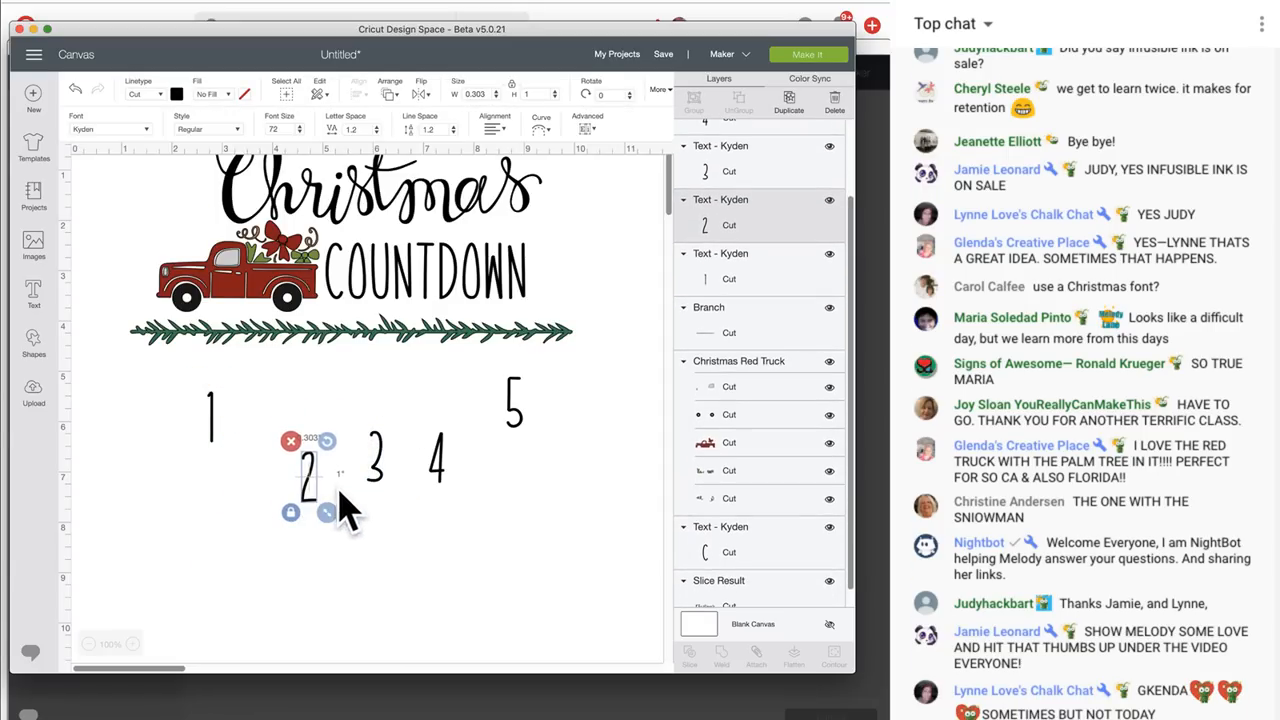
# Shift the 1 and the 5 farther outward to set the two ends of the number row
pyautogui.click(505, 550)
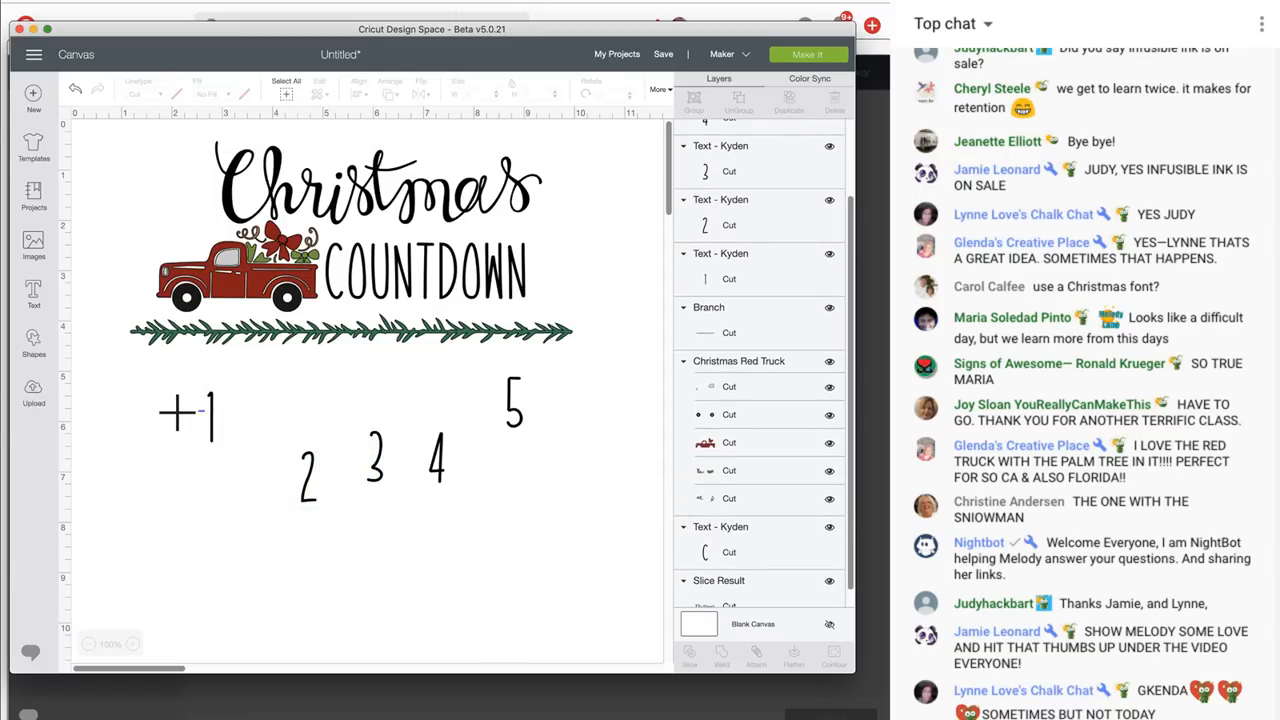
pyautogui.moveTo(205, 425); pyautogui.dragTo(181, 424)
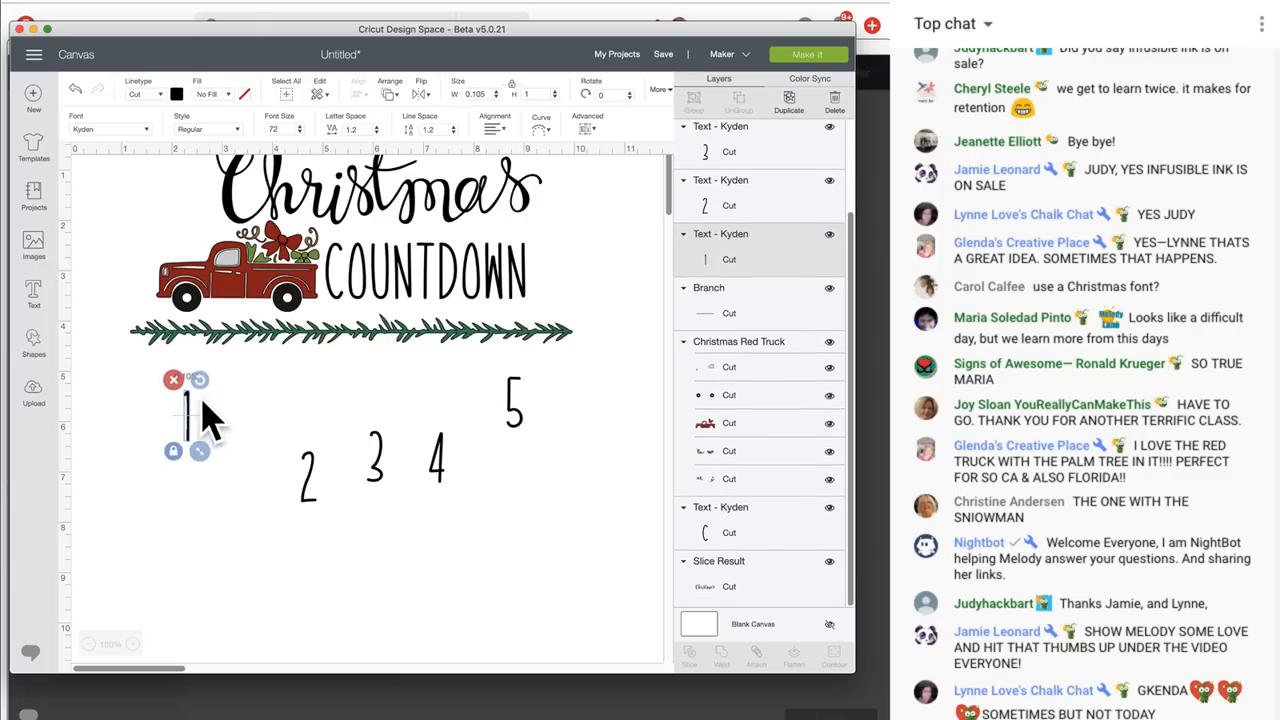
pyautogui.moveTo(520, 430); pyautogui.dragTo(543, 423)
pyautogui.click(563, 551)
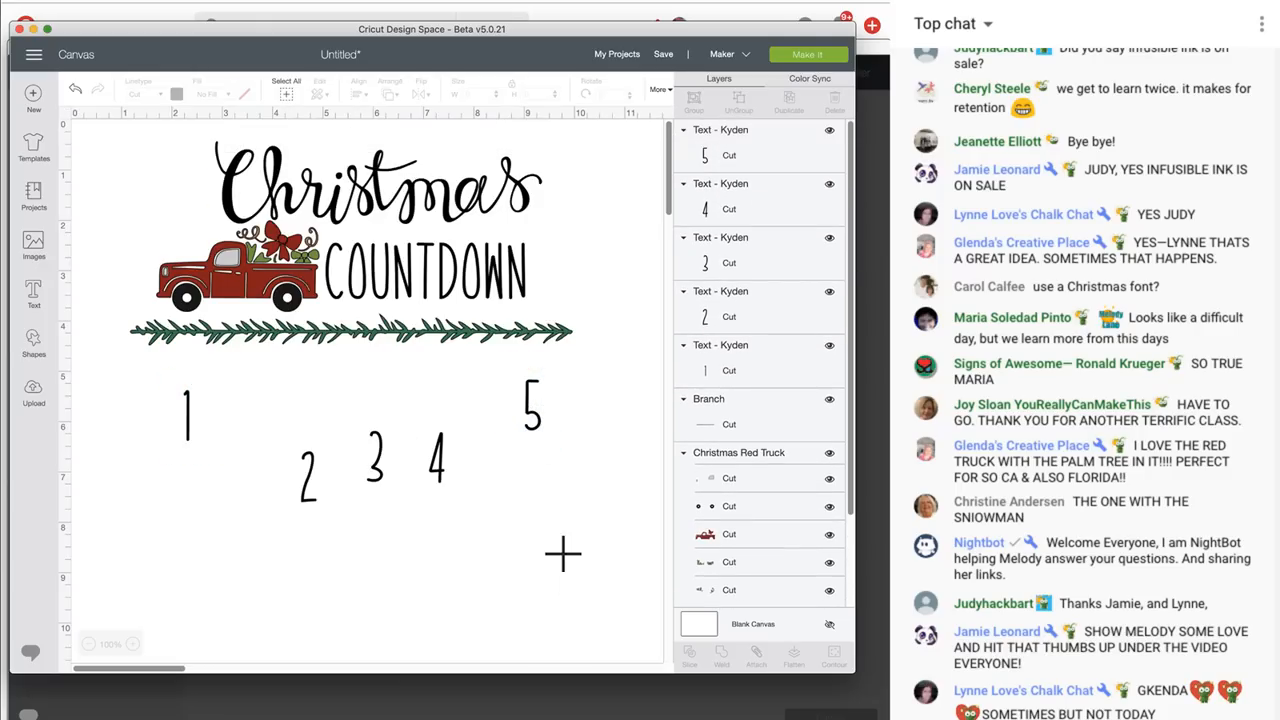
# Distribute the numbers 1 to 5 horizontally and align their tops to form an even row
pyautogui.moveTo(594, 584); pyautogui.dragTo(149, 391)
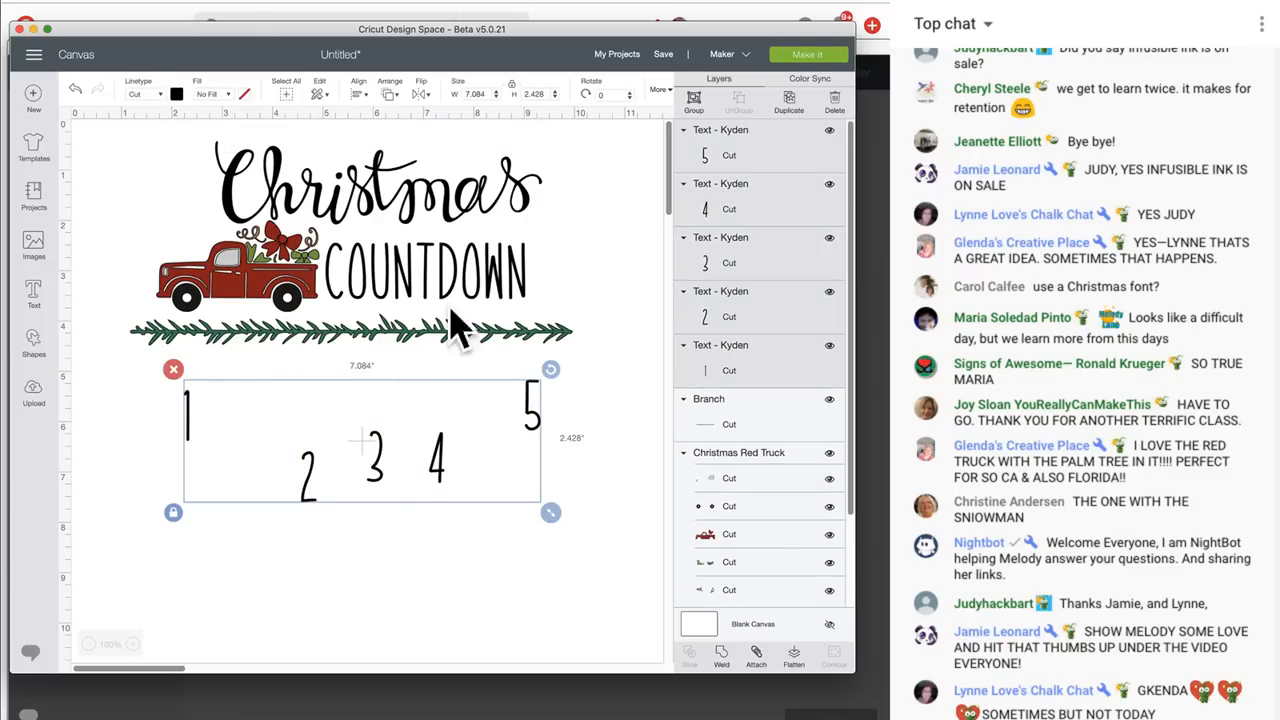
pyautogui.click(360, 94)
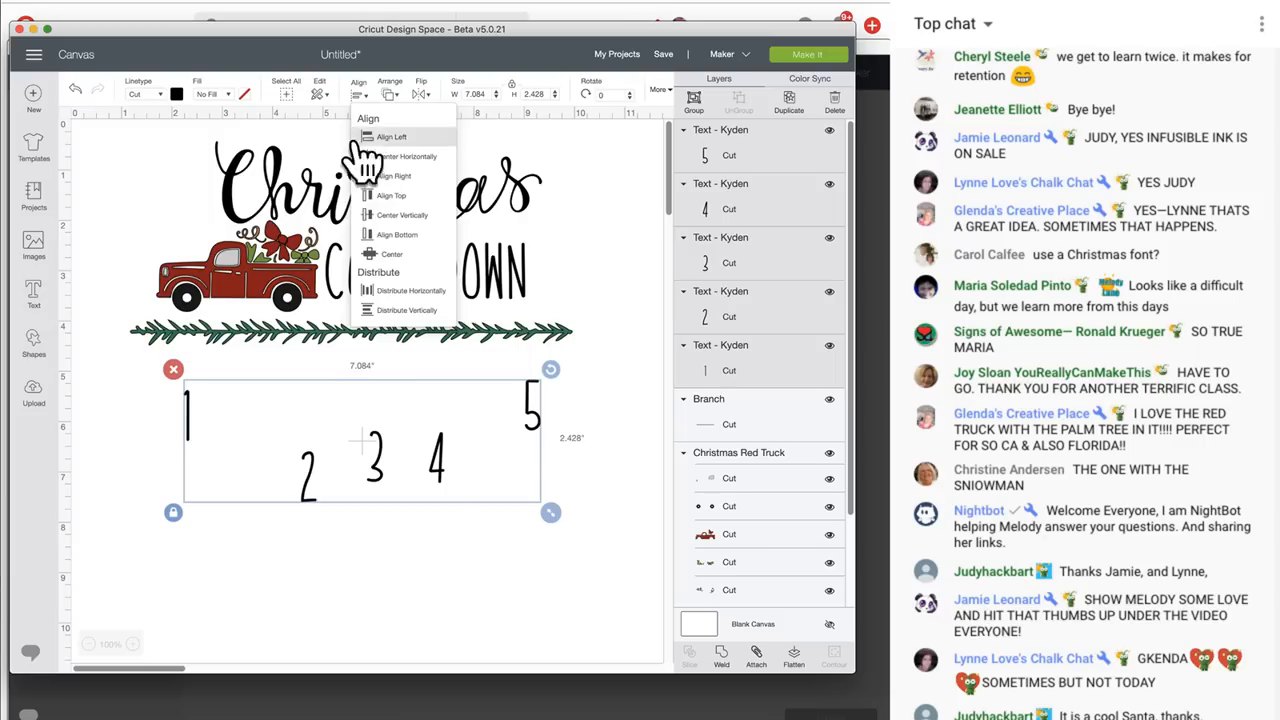
pyautogui.click(402, 292)
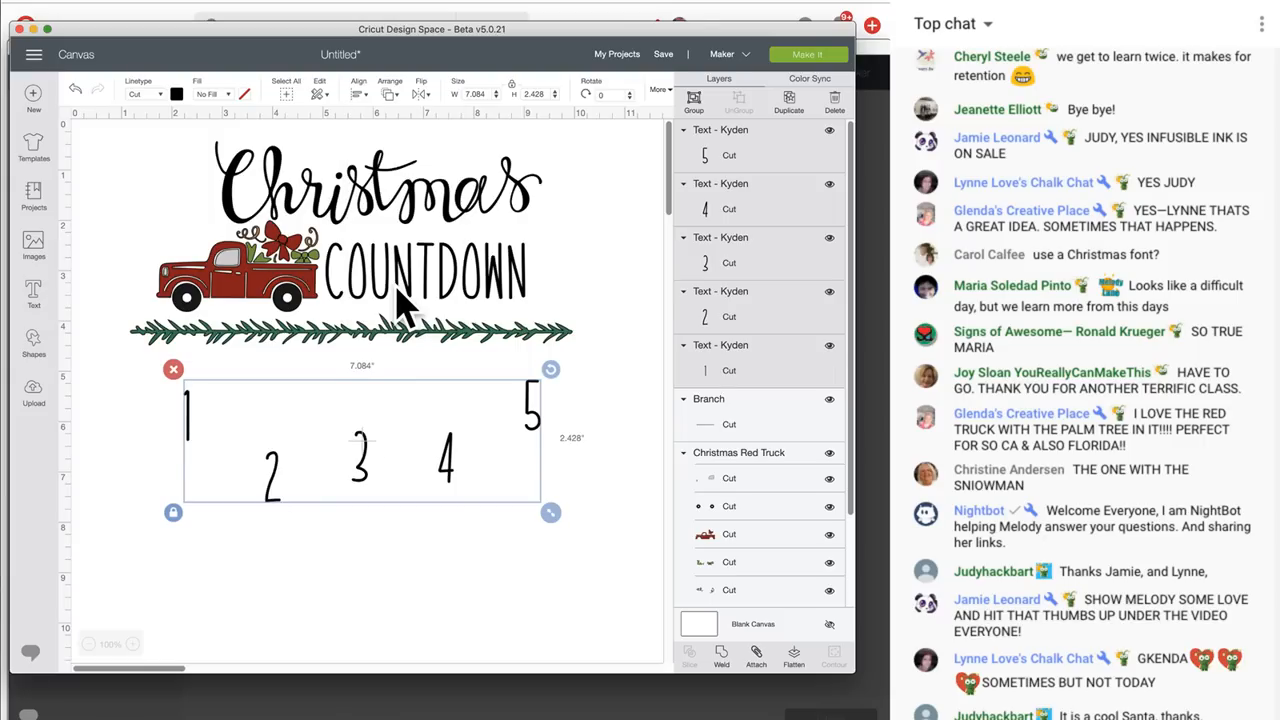
pyautogui.click(358, 94)
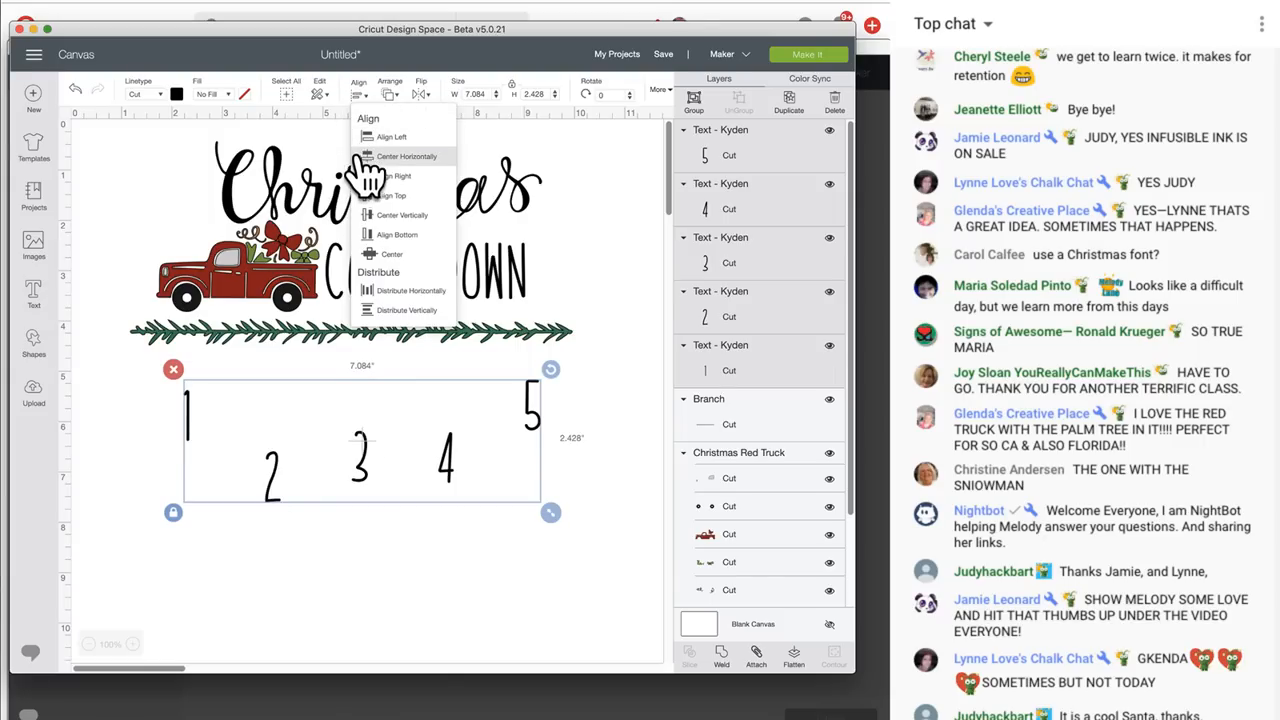
pyautogui.click(380, 196)
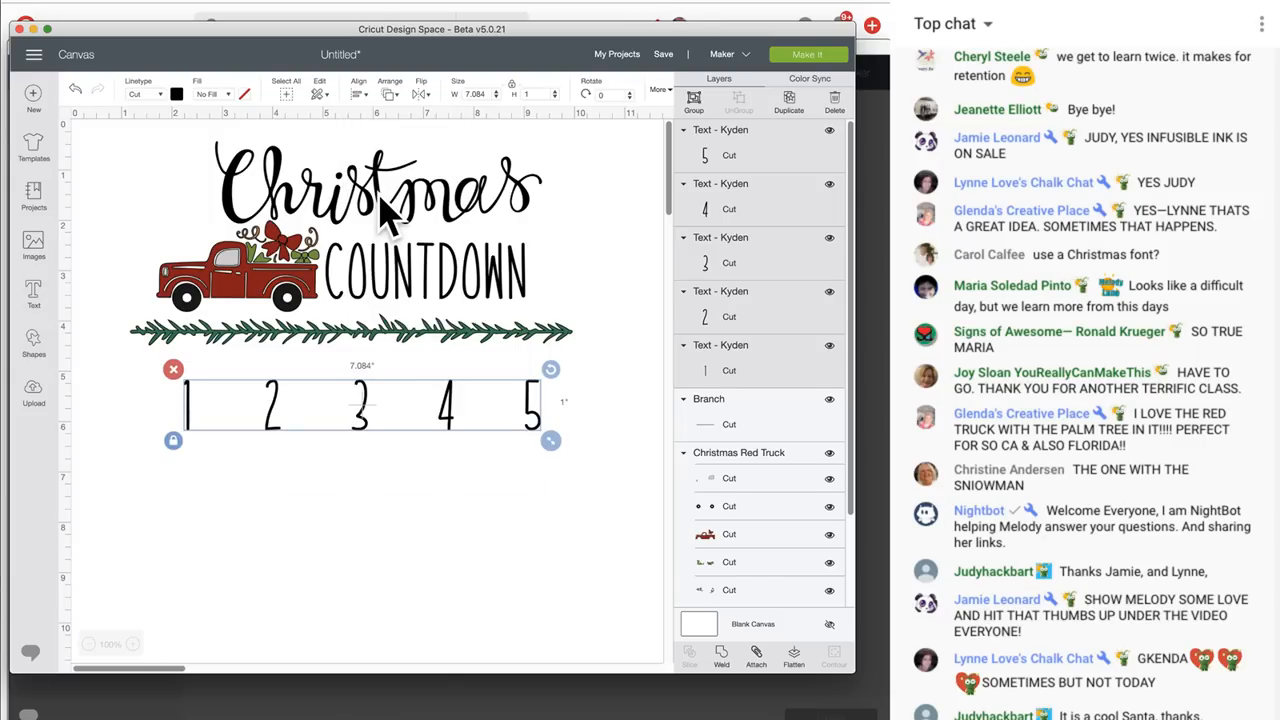
# Group the row of numbers 1 to 5 and duplicate the group
pyautogui.click(694, 100)
pyautogui.click(789, 100)
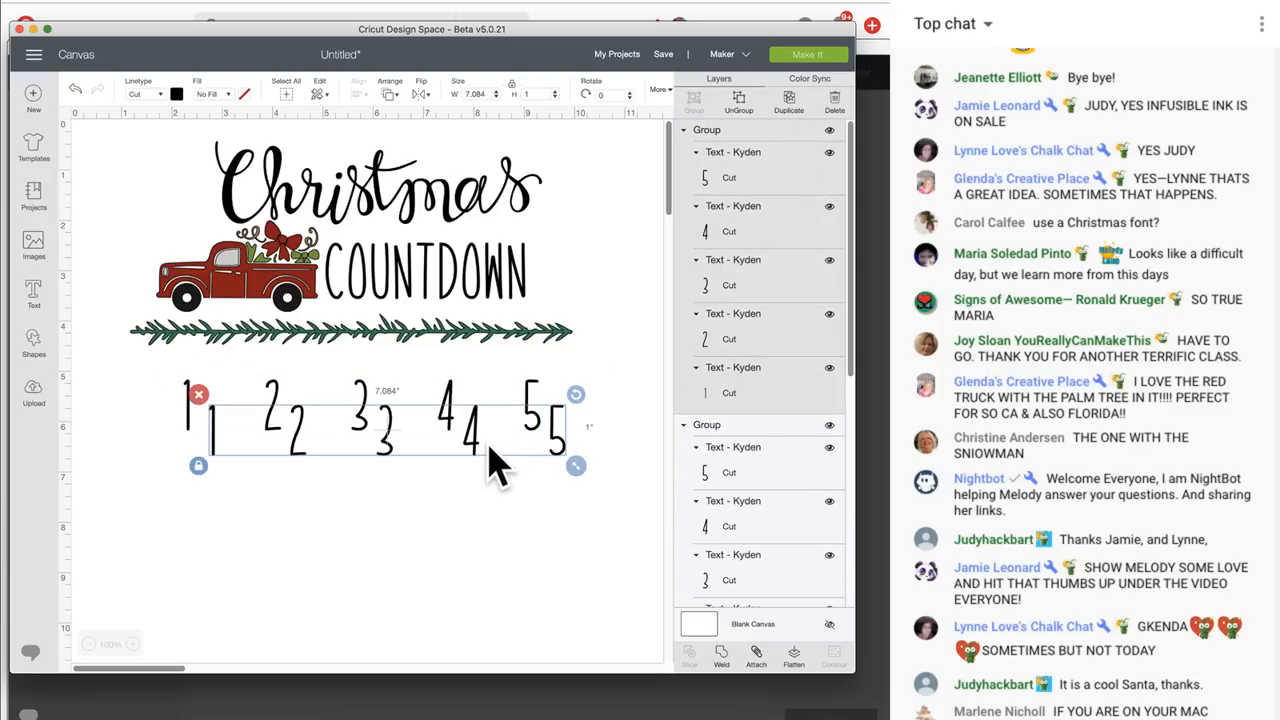
# Move the duplicate number row straight below the first row, to about x 2.3" and y 7.3", and ungroup it
pyautogui.moveTo(486, 443); pyautogui.dragTo(446, 513)
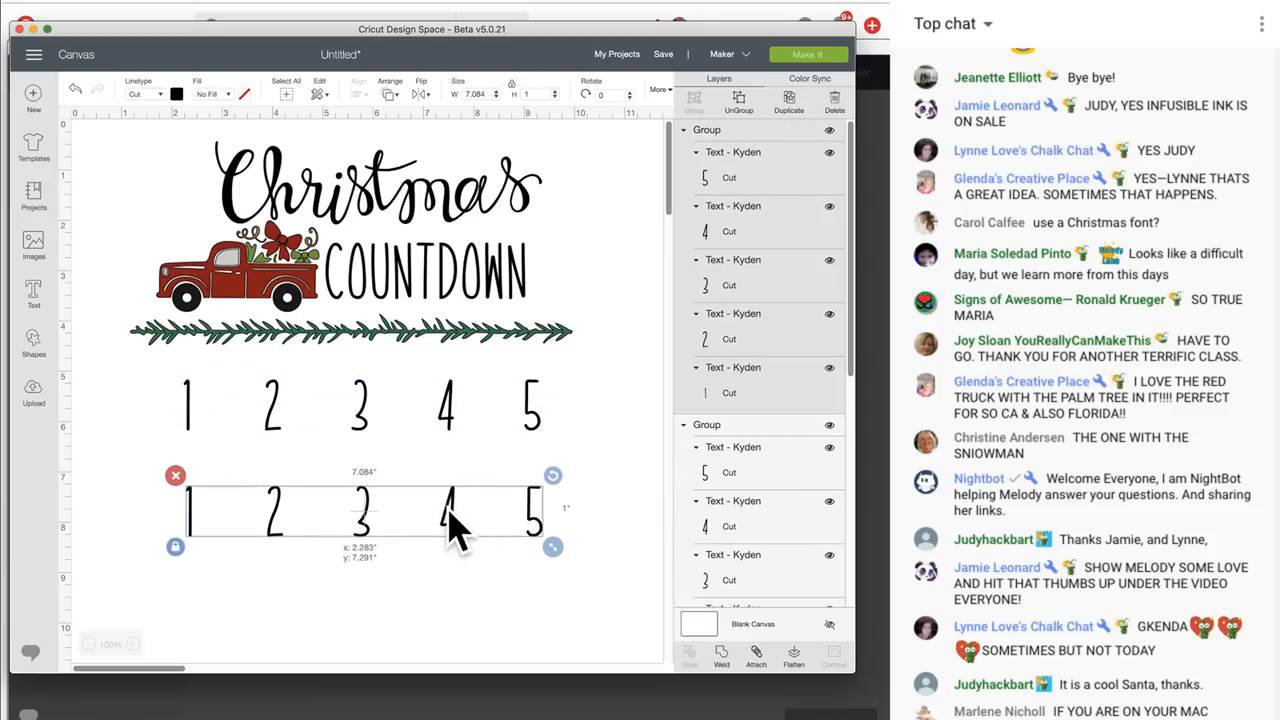
pyautogui.click(738, 100)
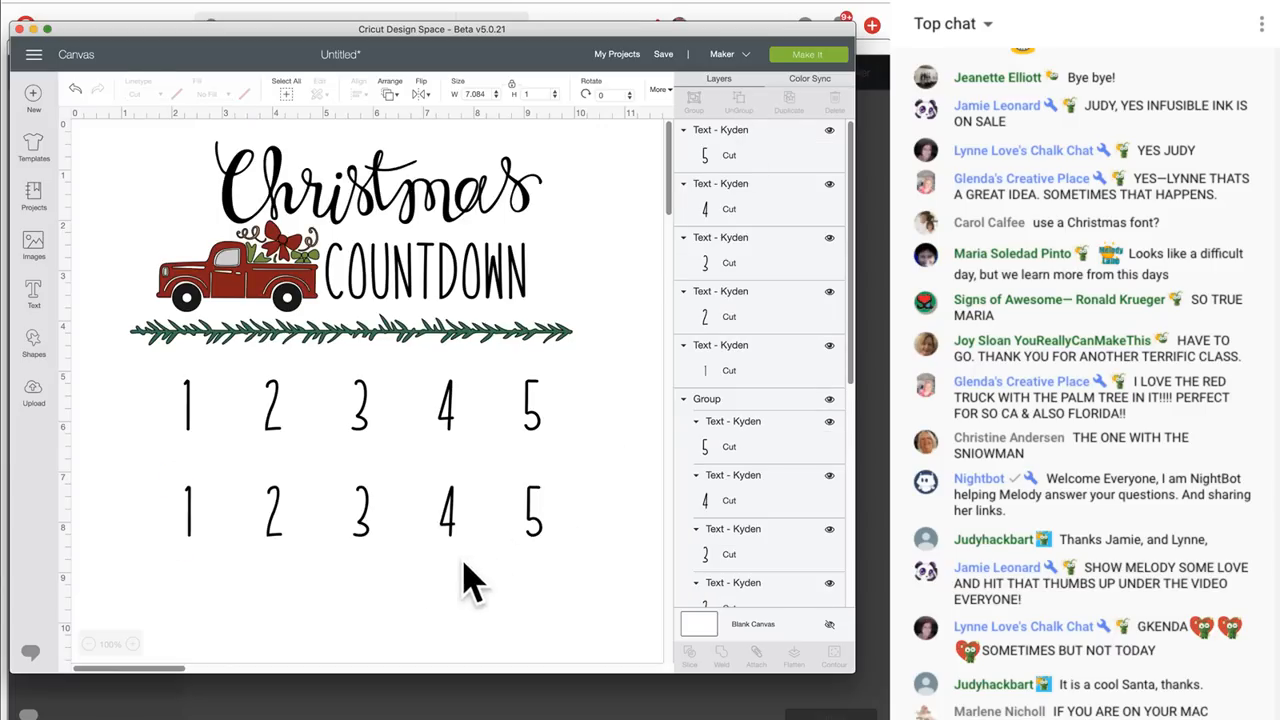
# Change the 1 and 2 in the second row to 6 and 7
pyautogui.doubleClick(190, 515)
pyautogui.press('BackSpace')
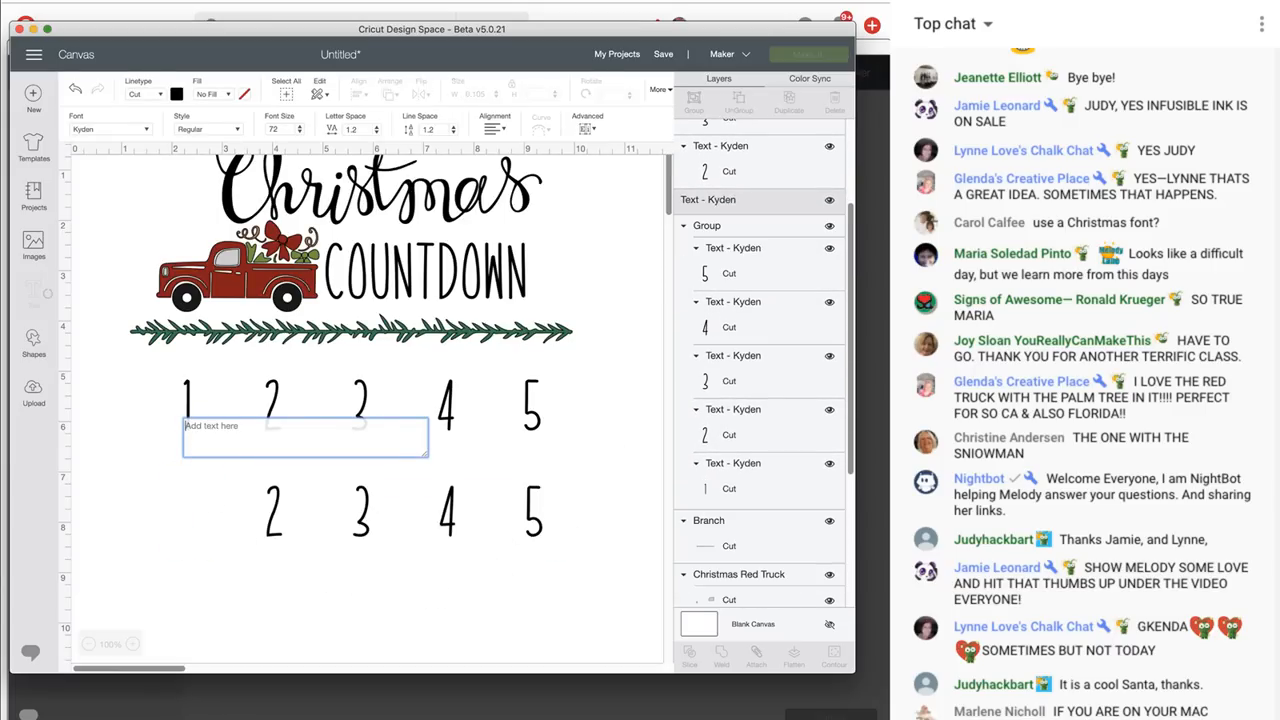
pyautogui.write('6')
pyautogui.click(272, 495)
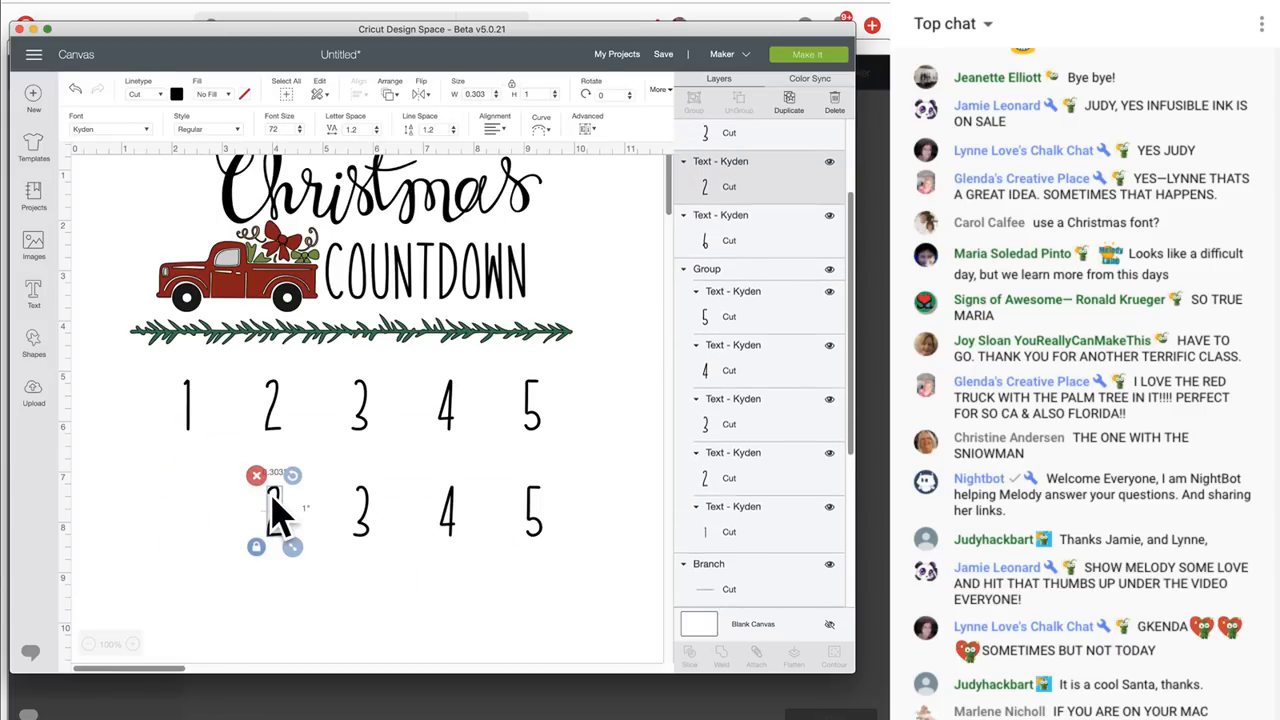
pyautogui.doubleClick(278, 512)
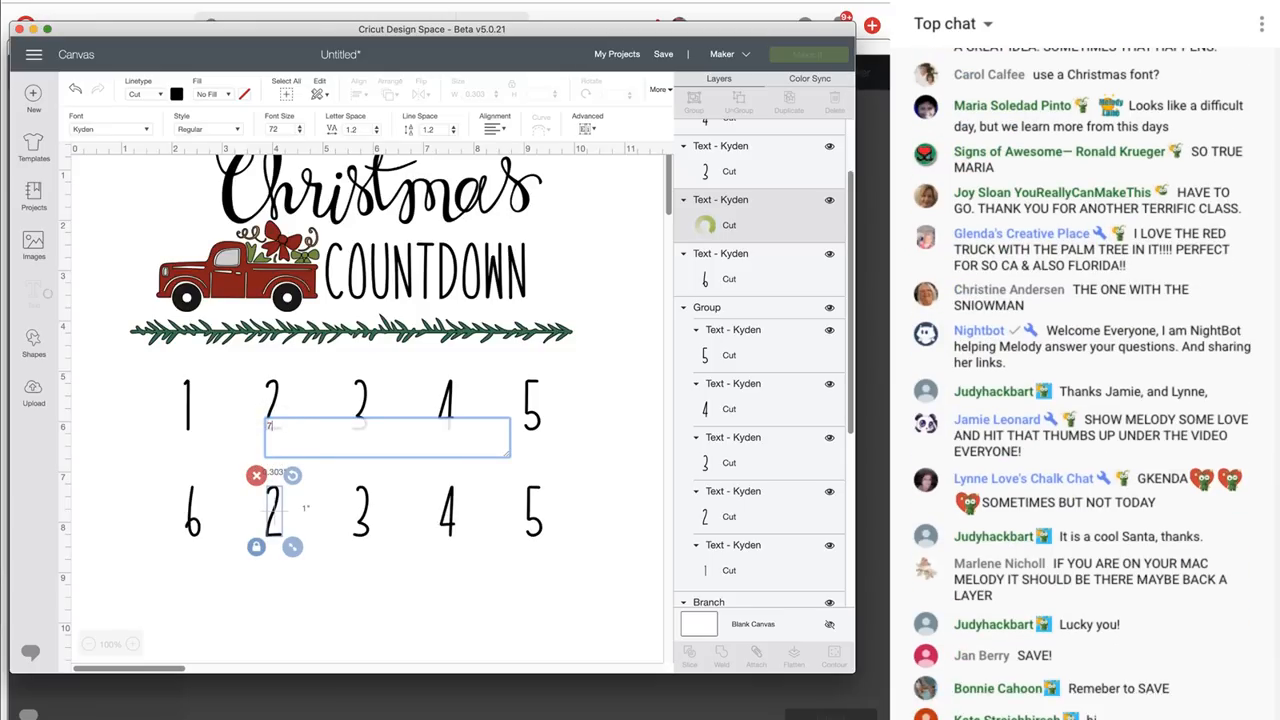
pyautogui.write('7')
# Change the 3, 4 and 5 in the second row to 8, 9 and 10
pyautogui.doubleClick(368, 518)
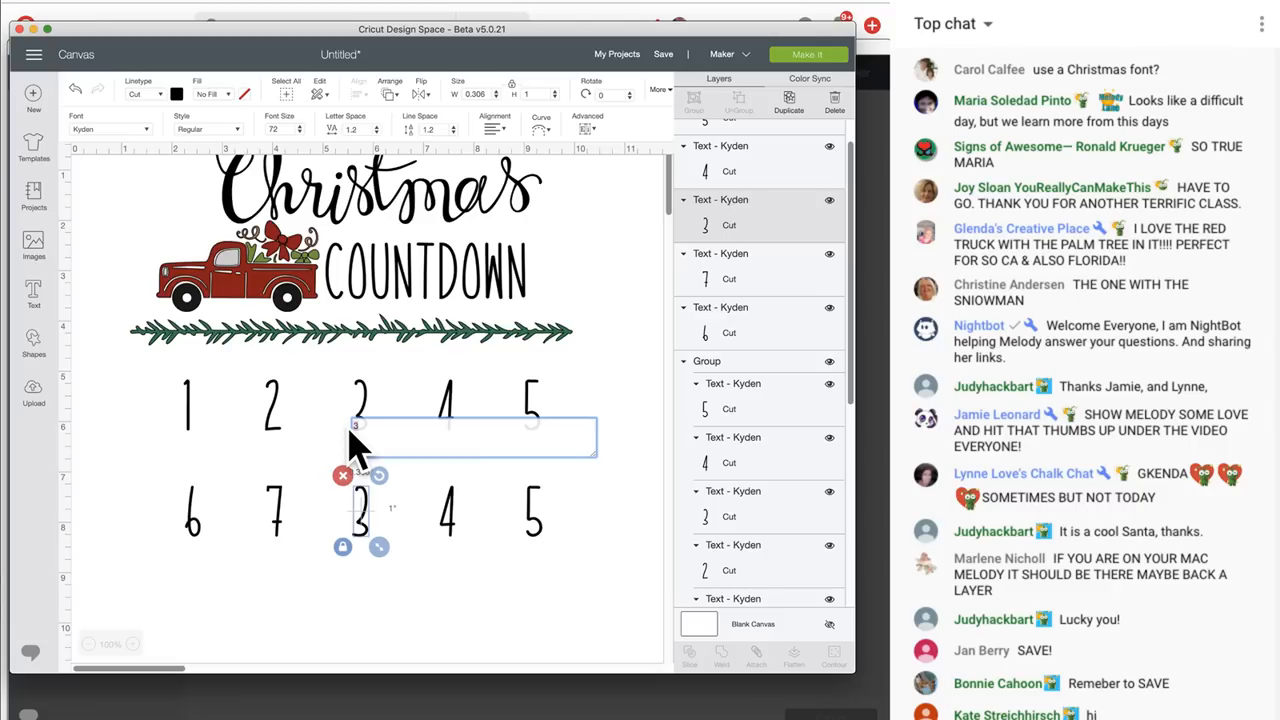
pyautogui.write('8')
pyautogui.doubleClick(450, 518)
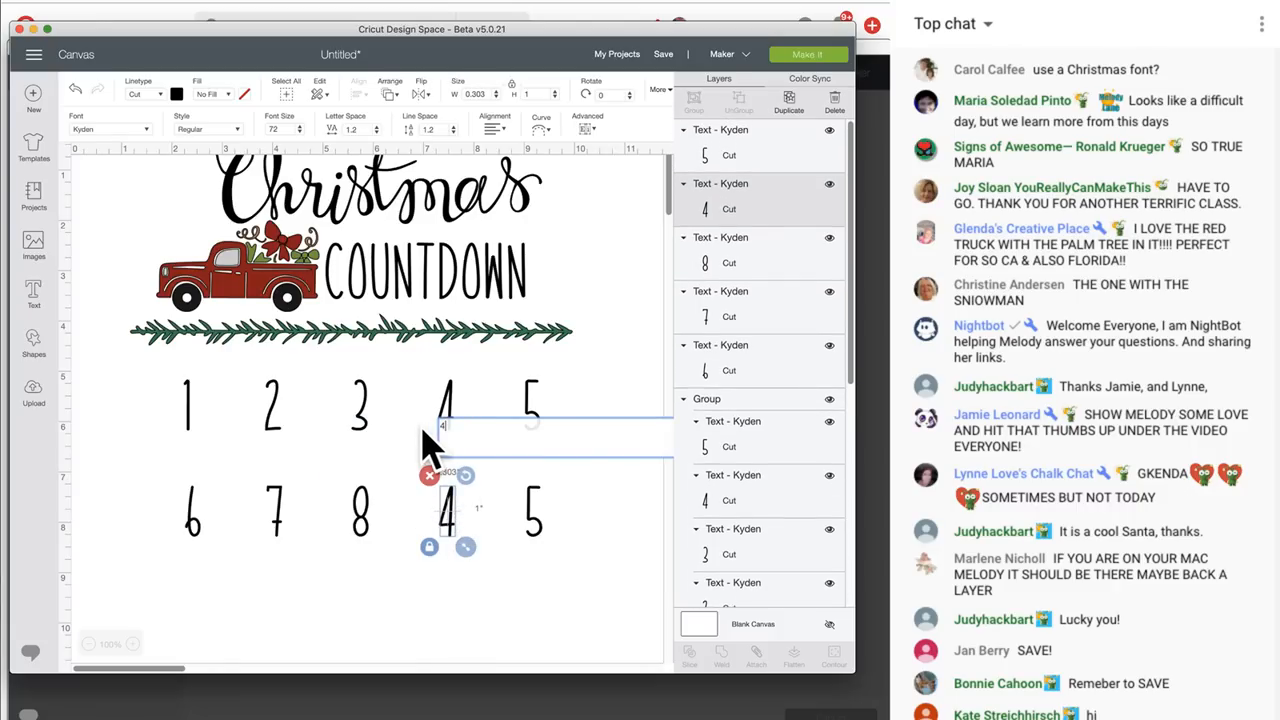
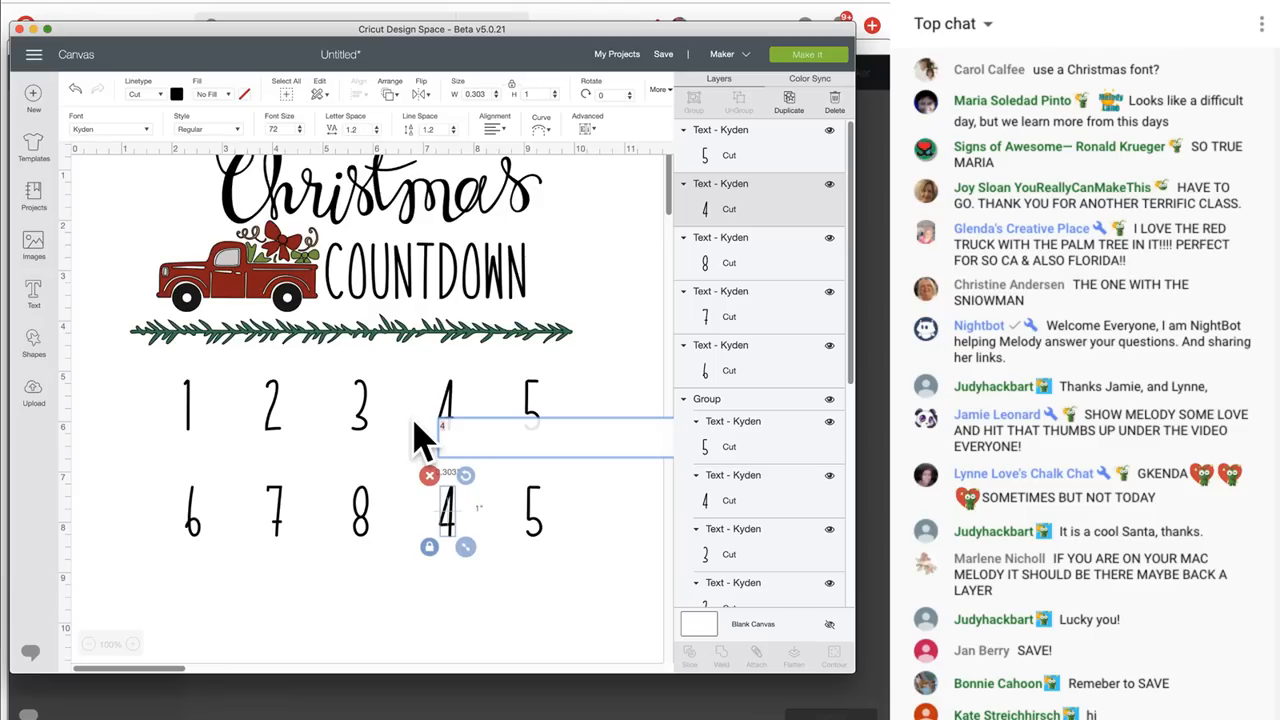
pyautogui.write('9')
pyautogui.doubleClick(533, 515)
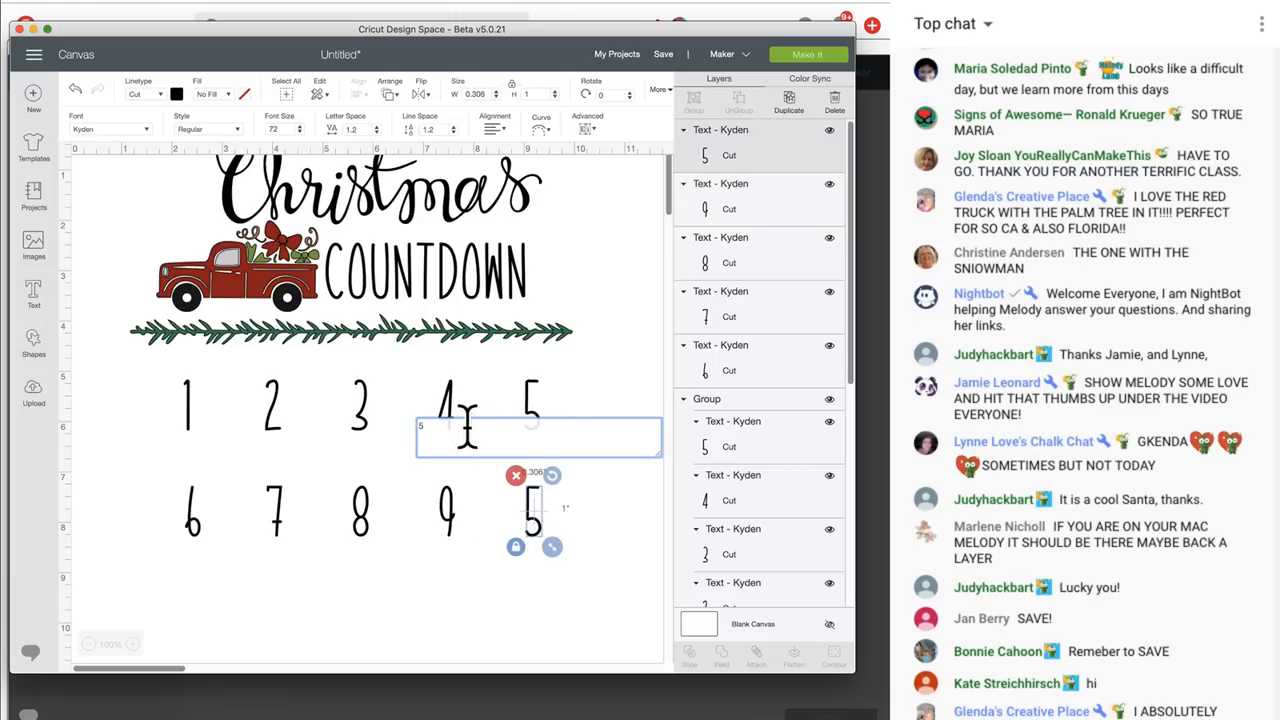
pyautogui.write('1')
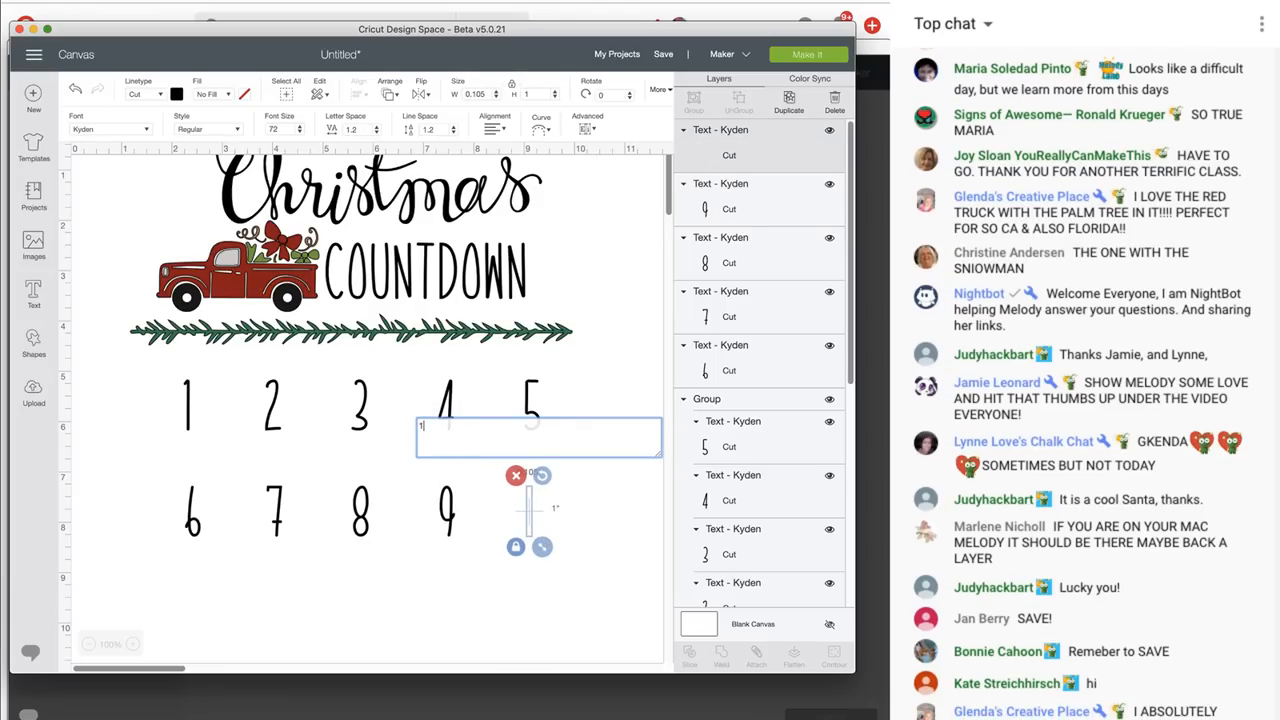
pyautogui.write('0')
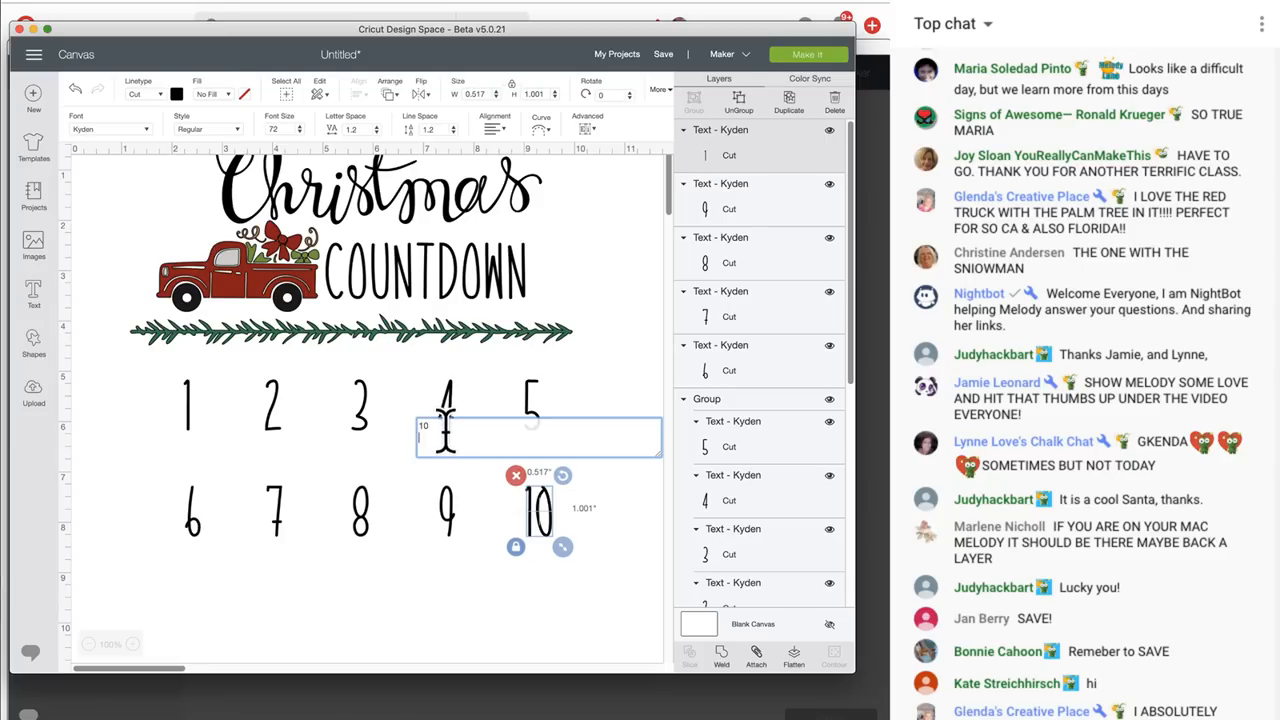
pyautogui.click(536, 585)
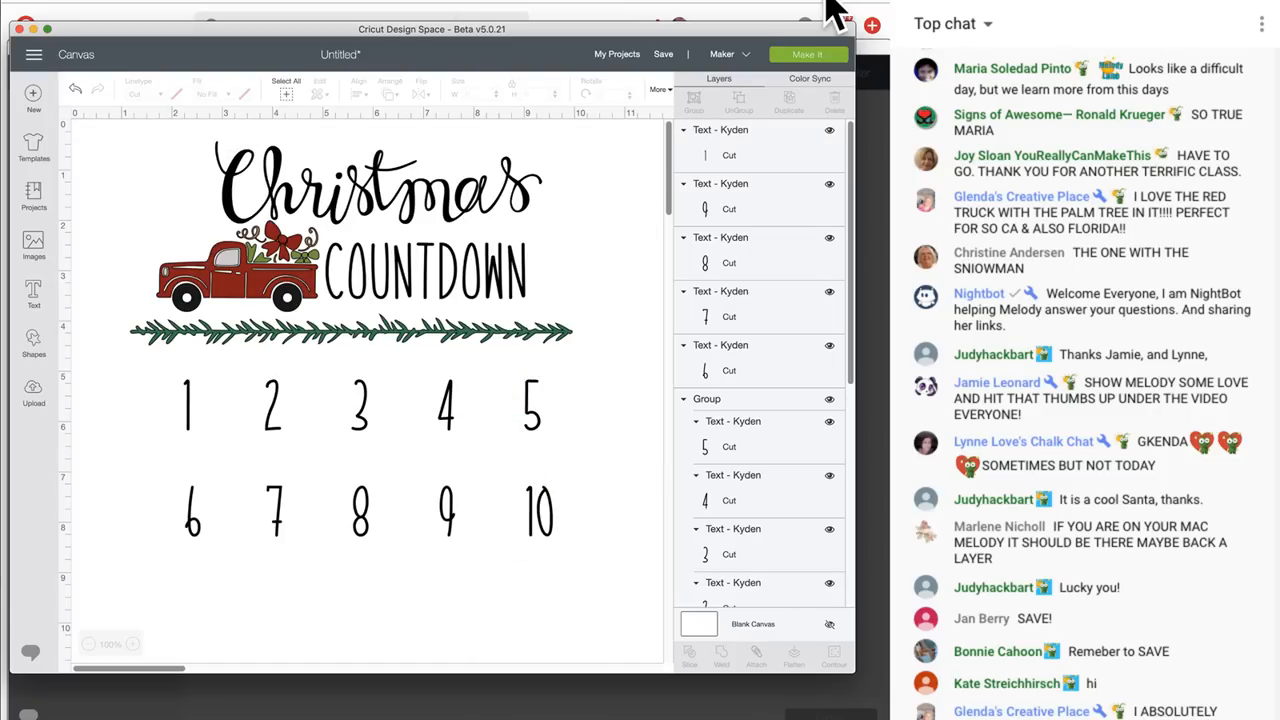
# Save the project under the name Christmas Countdown
pyautogui.click(663, 55)
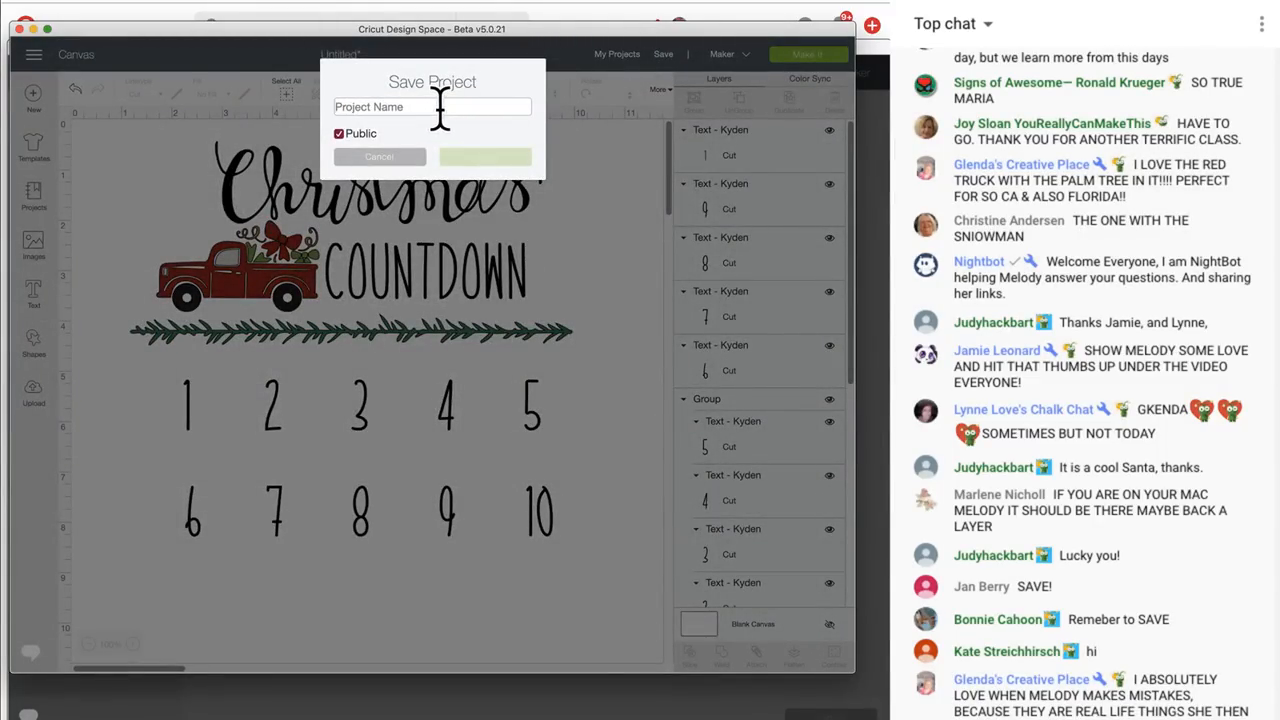
pyautogui.write('Christmas Count')
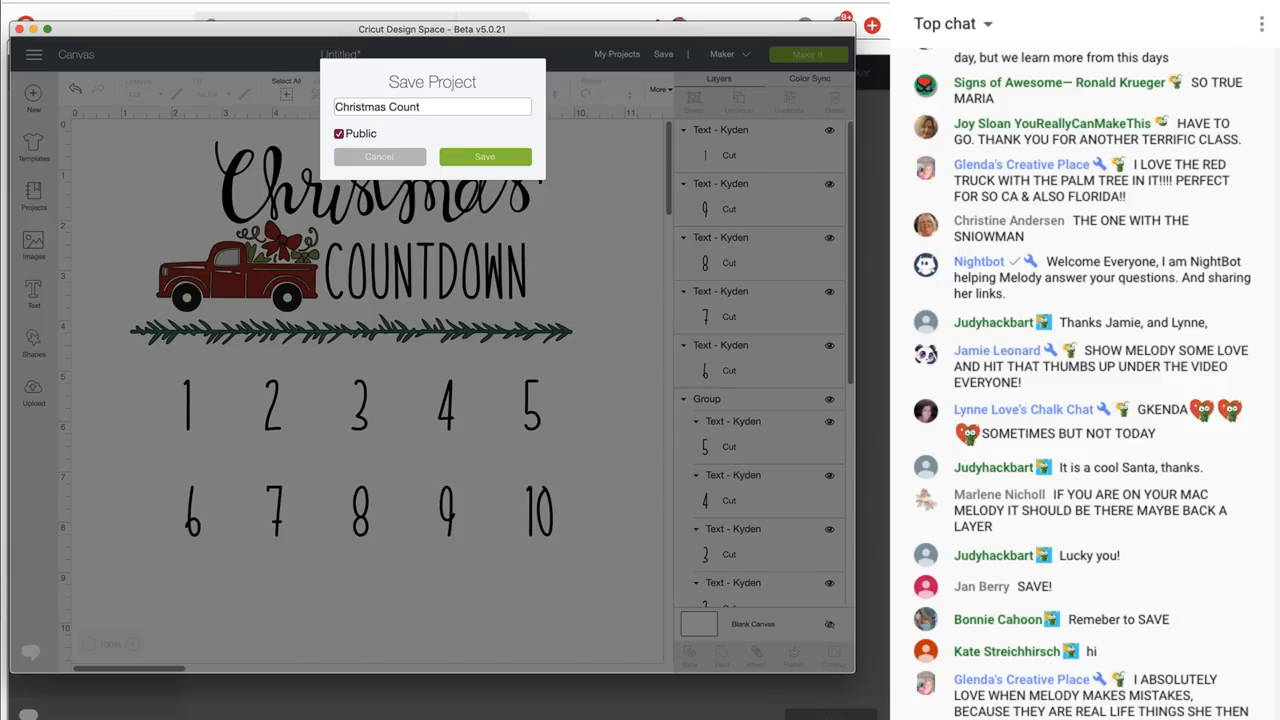
pyautogui.write('down')
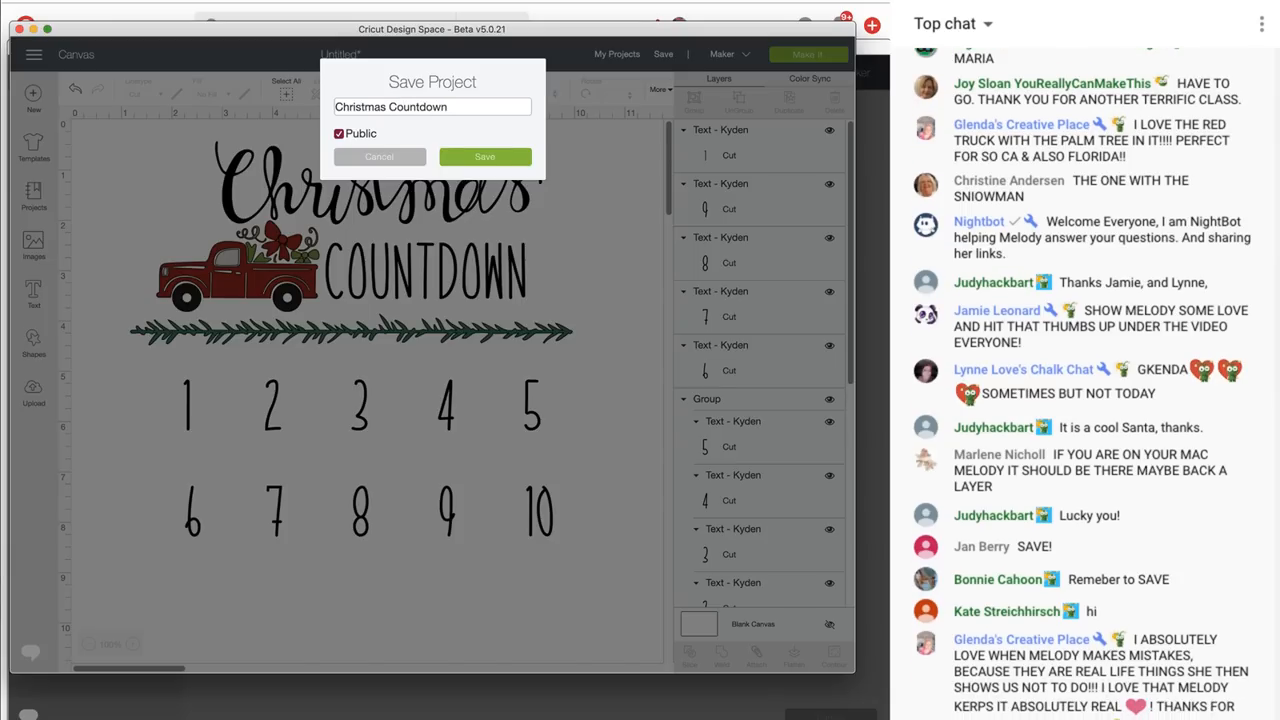
pyautogui.click(483, 160)
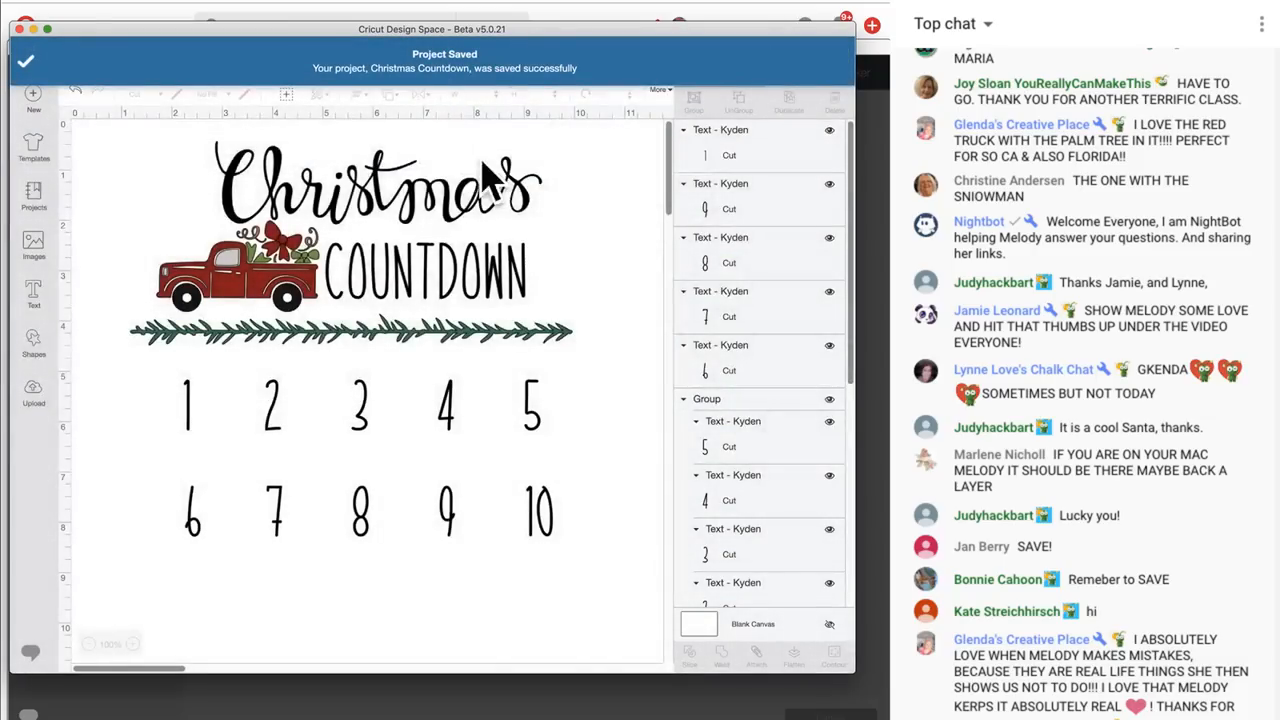
# Duplicate the grouped row 1 to 5, place the copy below the second row at about x 2.3", y 9.7", and ungroup it
pyautogui.scroll(-5, 600, 518)
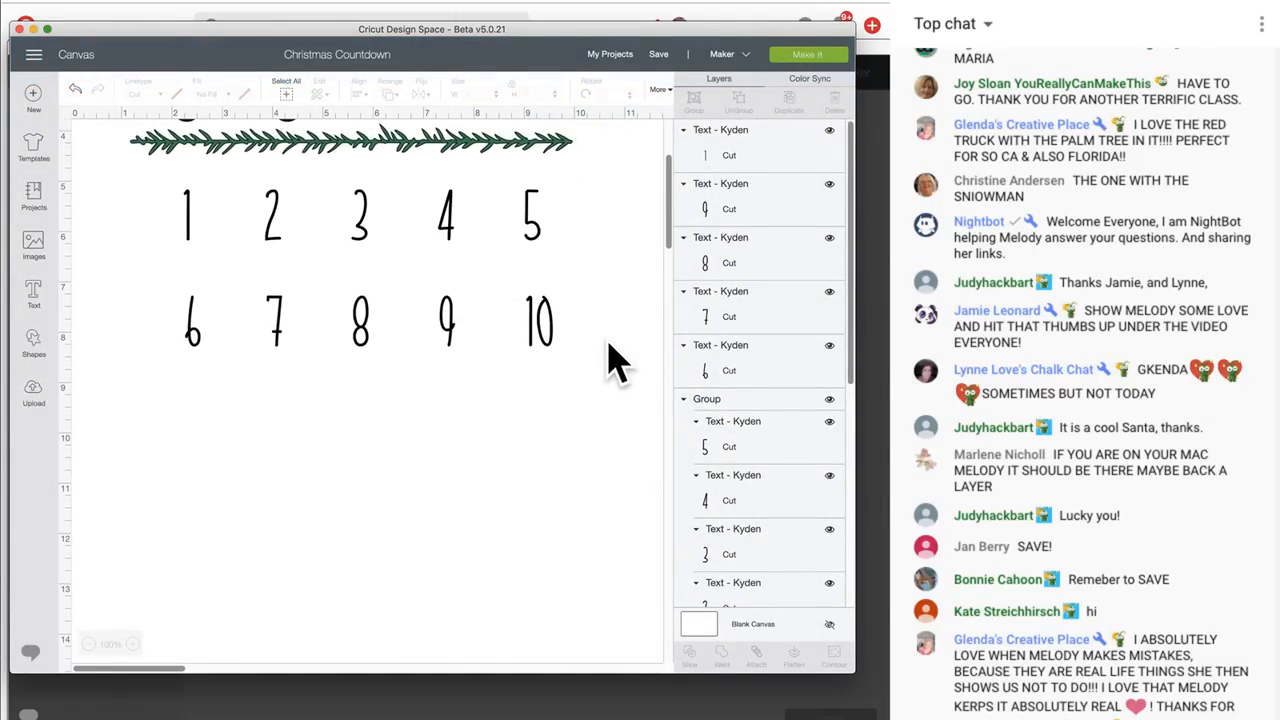
pyautogui.click(529, 228)
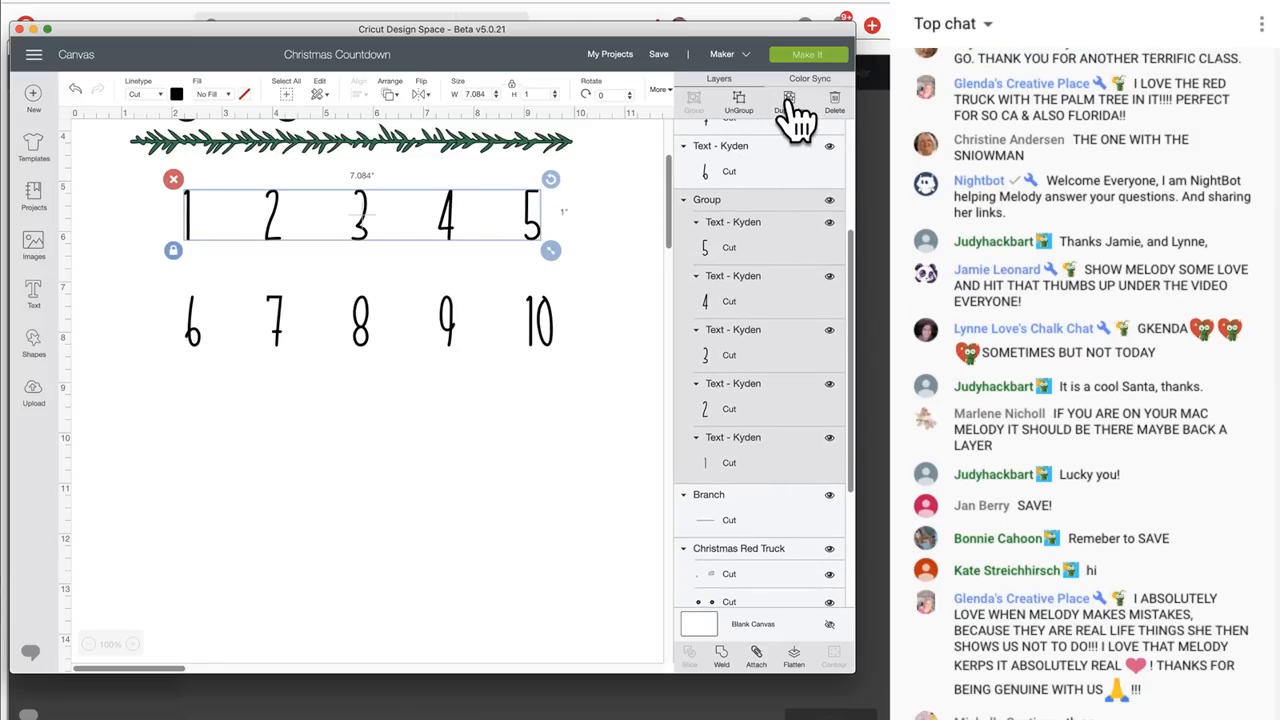
pyautogui.click(790, 104)
pyautogui.moveTo(480, 255); pyautogui.dragTo(450, 434)
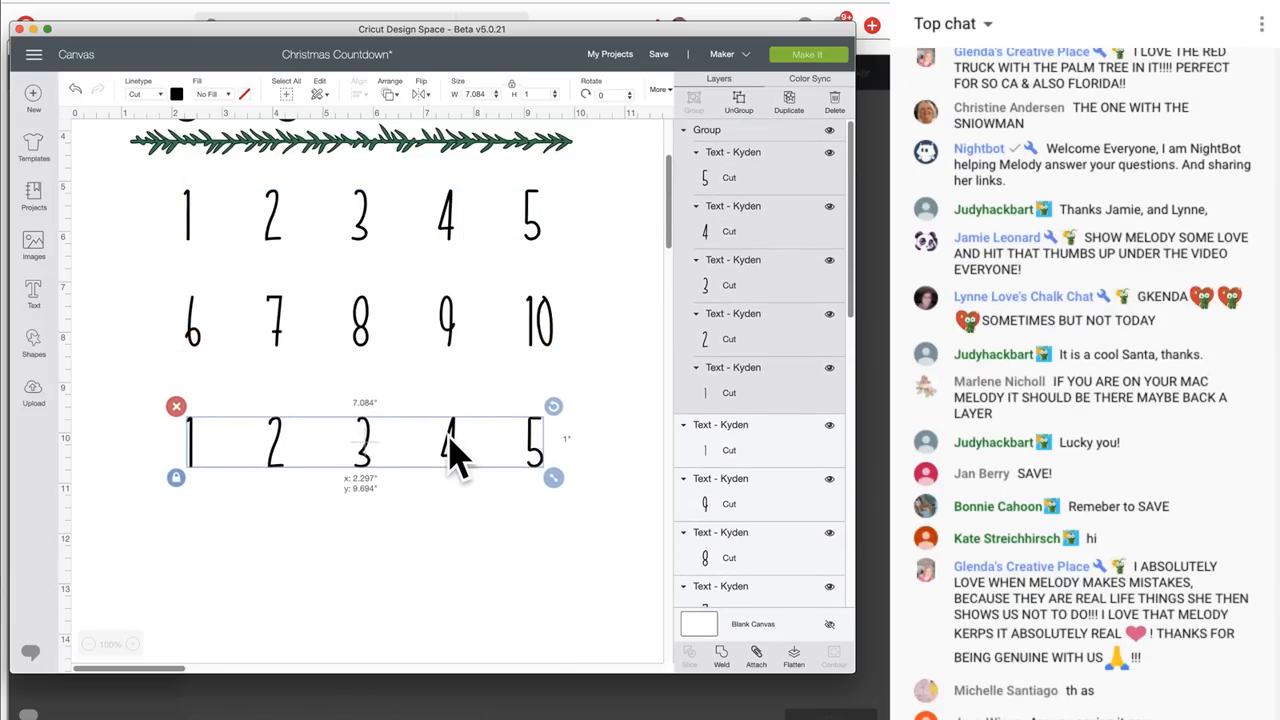
pyautogui.click(738, 104)
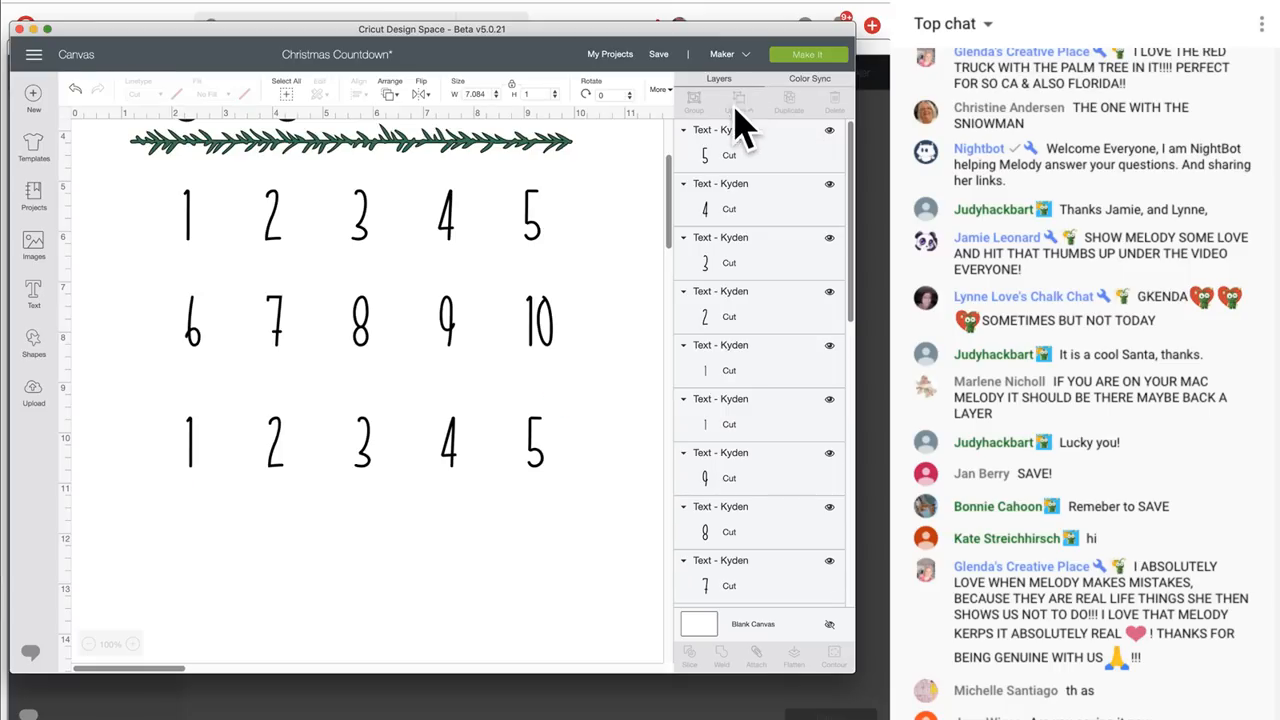
# Change the 1 and 2 in the third row to 11 and 12
pyautogui.doubleClick(191, 448)
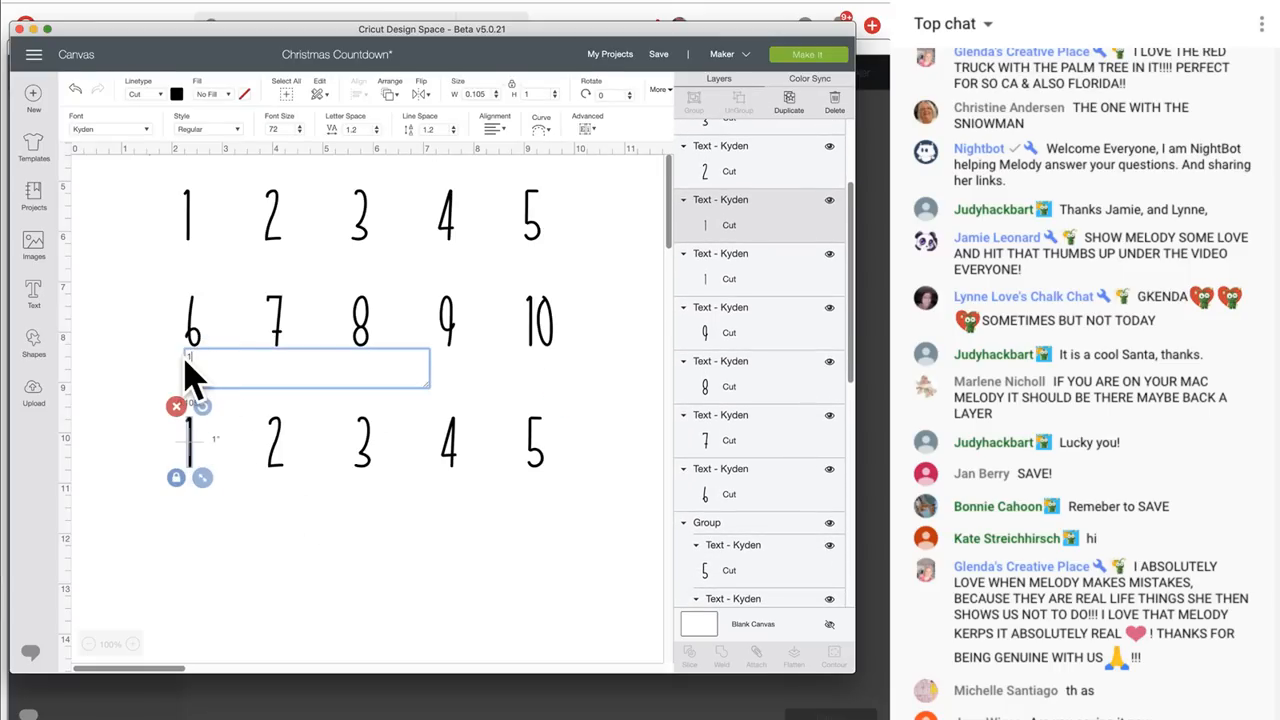
pyautogui.click(185, 360)
pyautogui.doubleClick(189, 422)
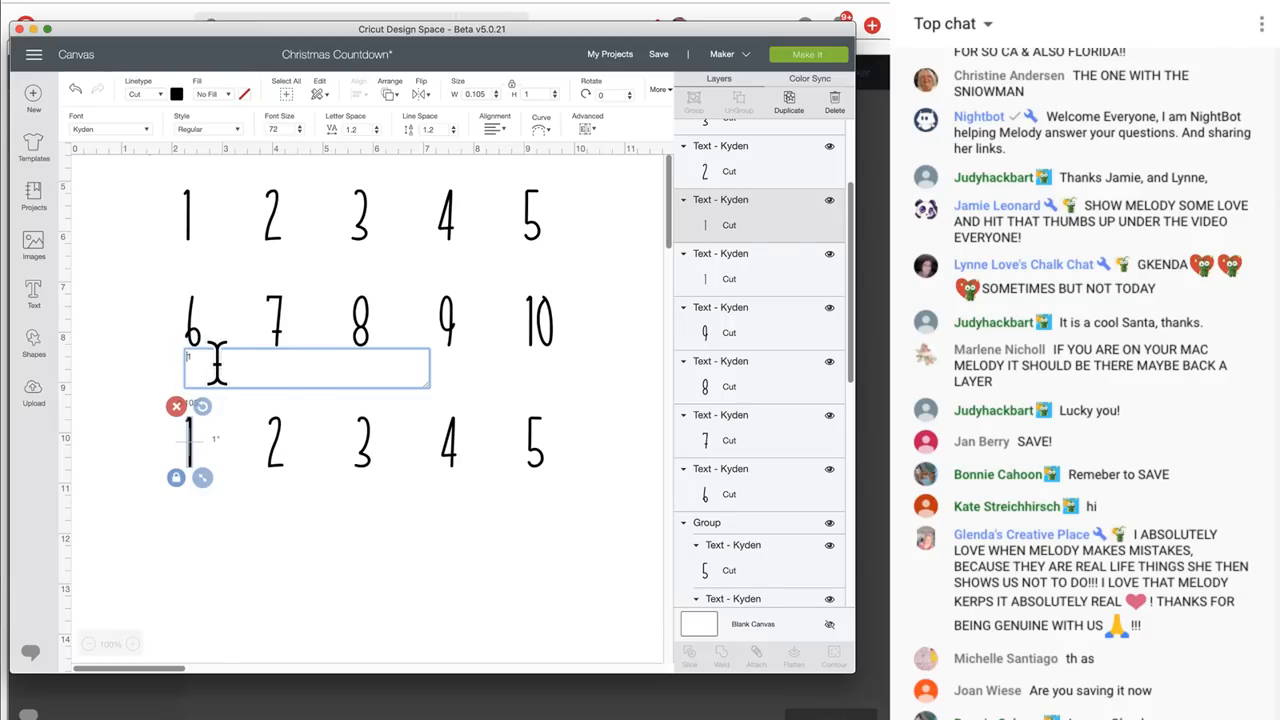
pyautogui.write('1')
pyautogui.click(274, 443)
pyautogui.doubleClick(274, 443)
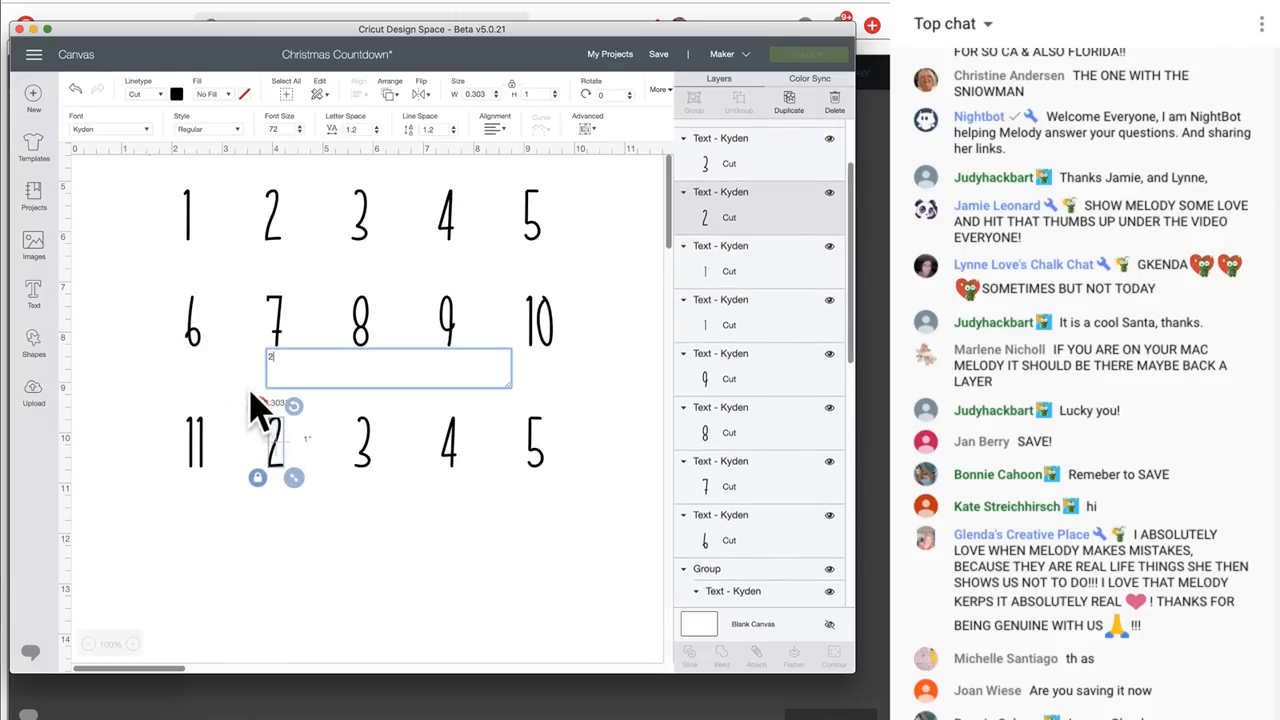
pyautogui.click(268, 360)
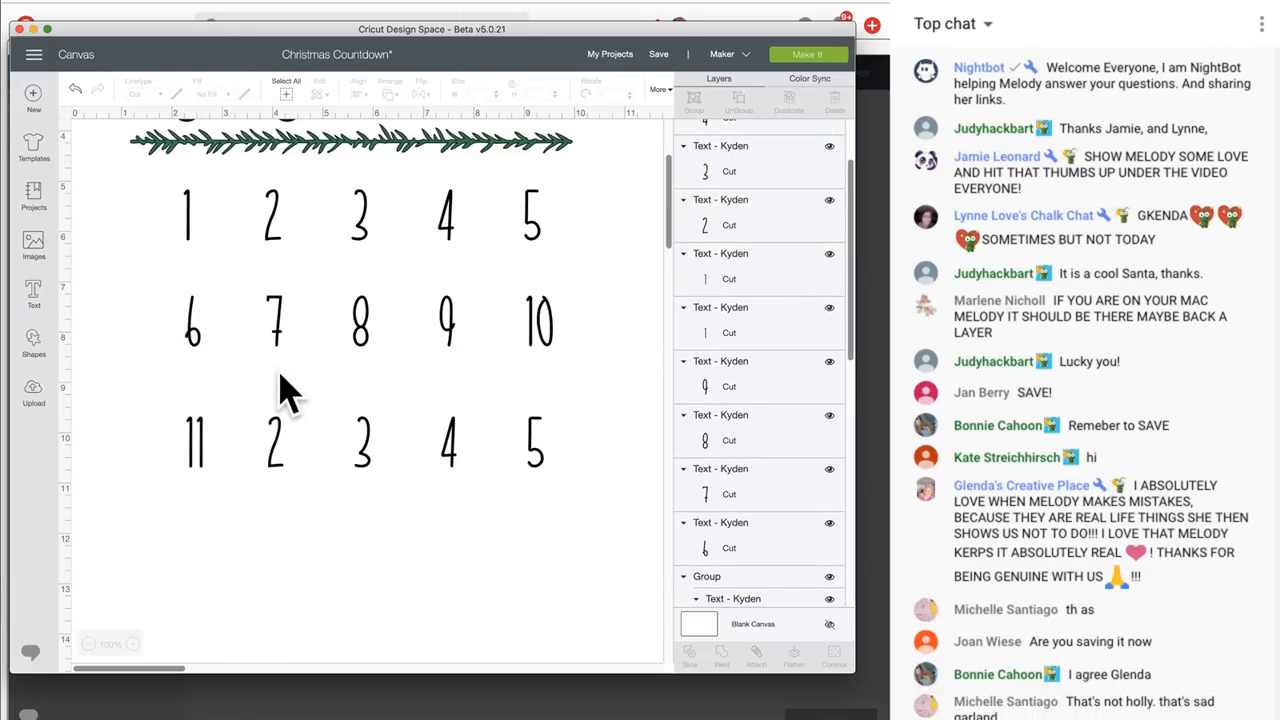
pyautogui.doubleClick(279, 422)
pyautogui.click(268, 365)
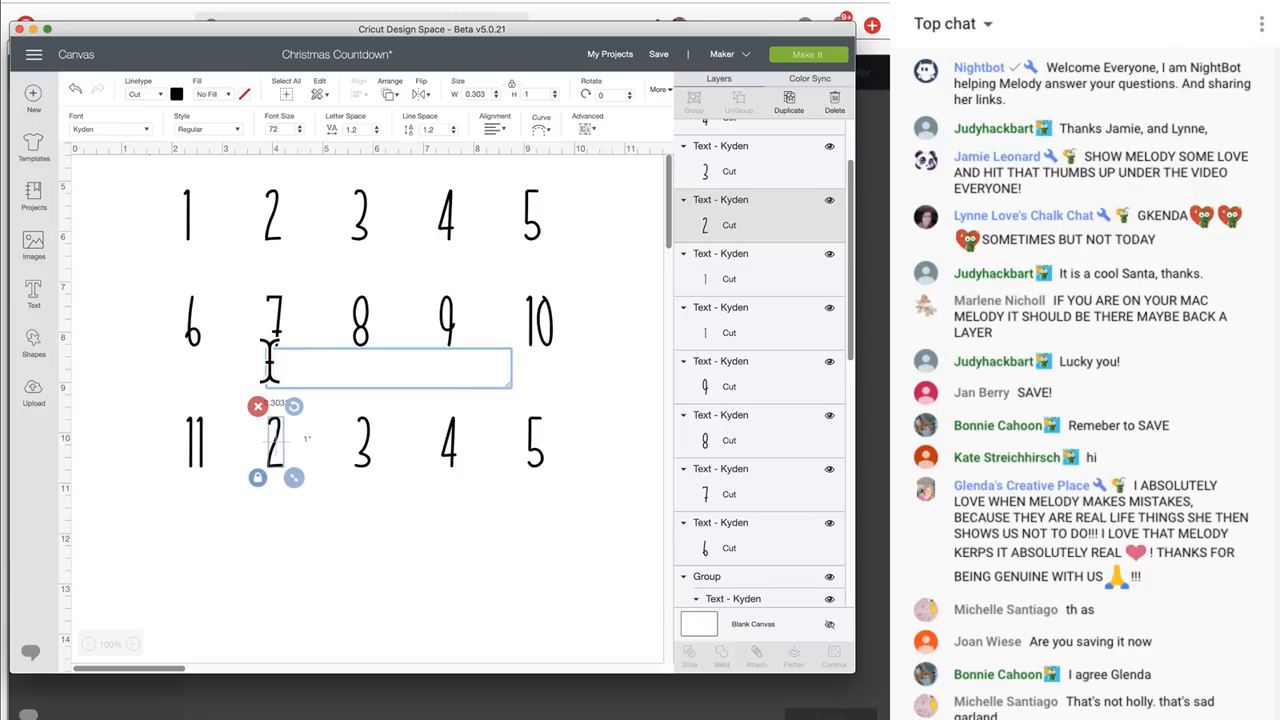
pyautogui.write('1')
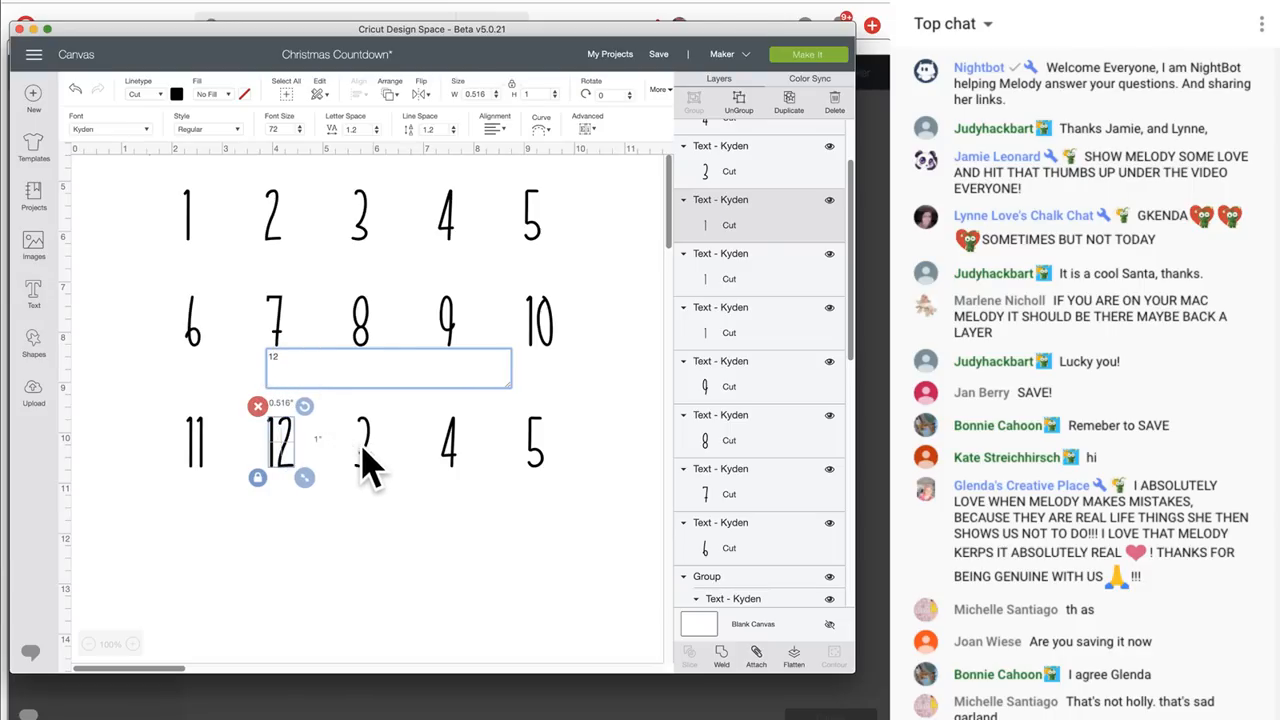
# Change the 3, 4 and 5 in the third row to 13, 14 and 15
pyautogui.click(363, 443)
pyautogui.doubleClick(365, 440)
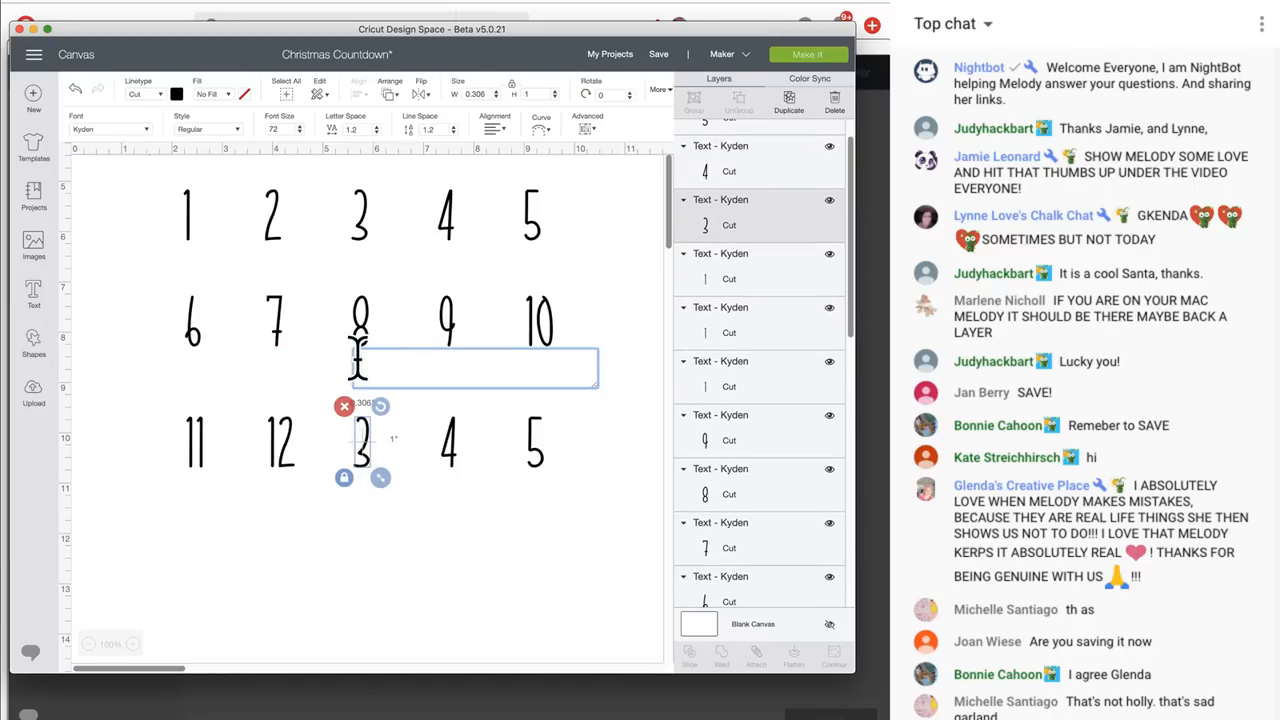
pyautogui.write('13')
pyautogui.click(447, 440)
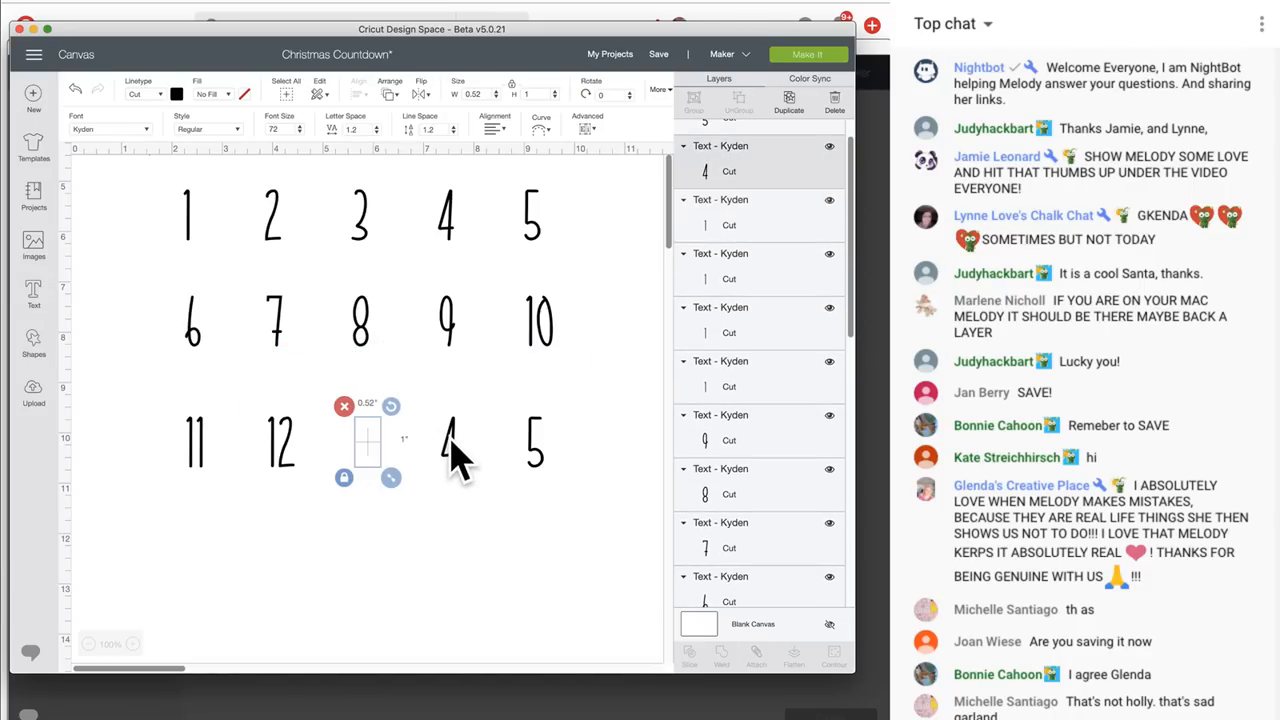
pyautogui.doubleClick(448, 435)
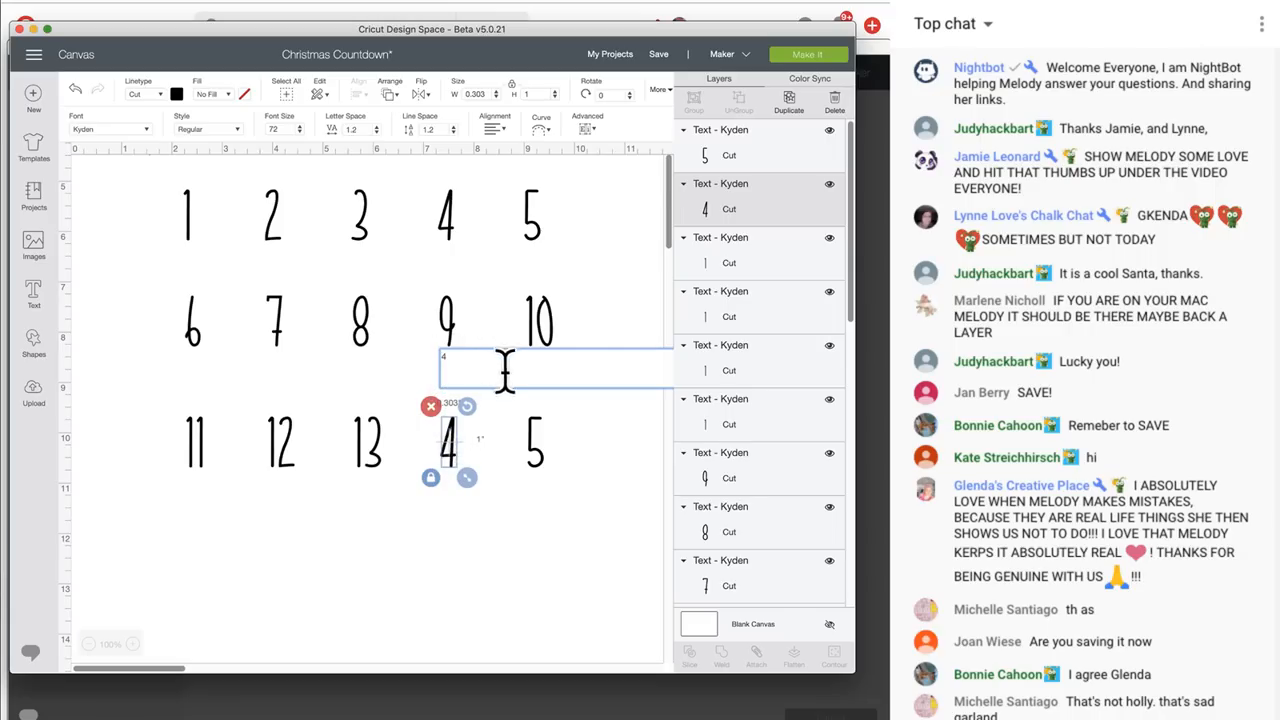
pyautogui.write('1')
pyautogui.click(535, 450)
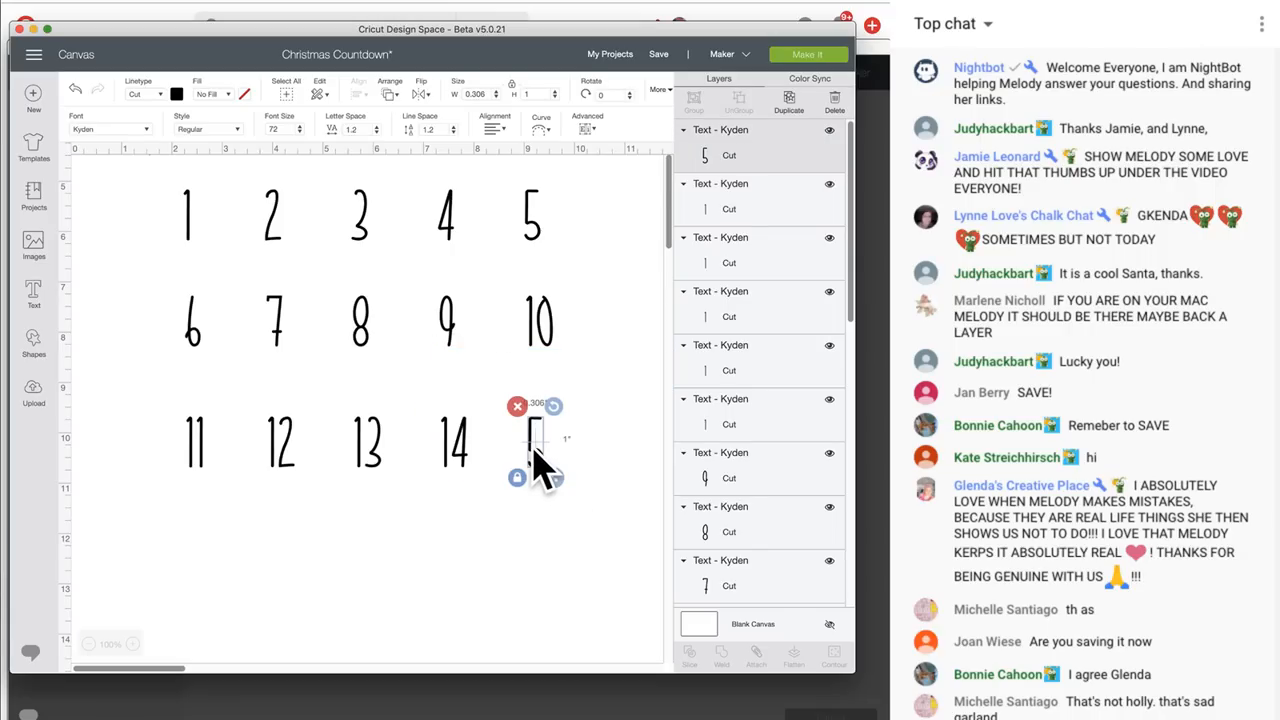
pyautogui.doubleClick(535, 455)
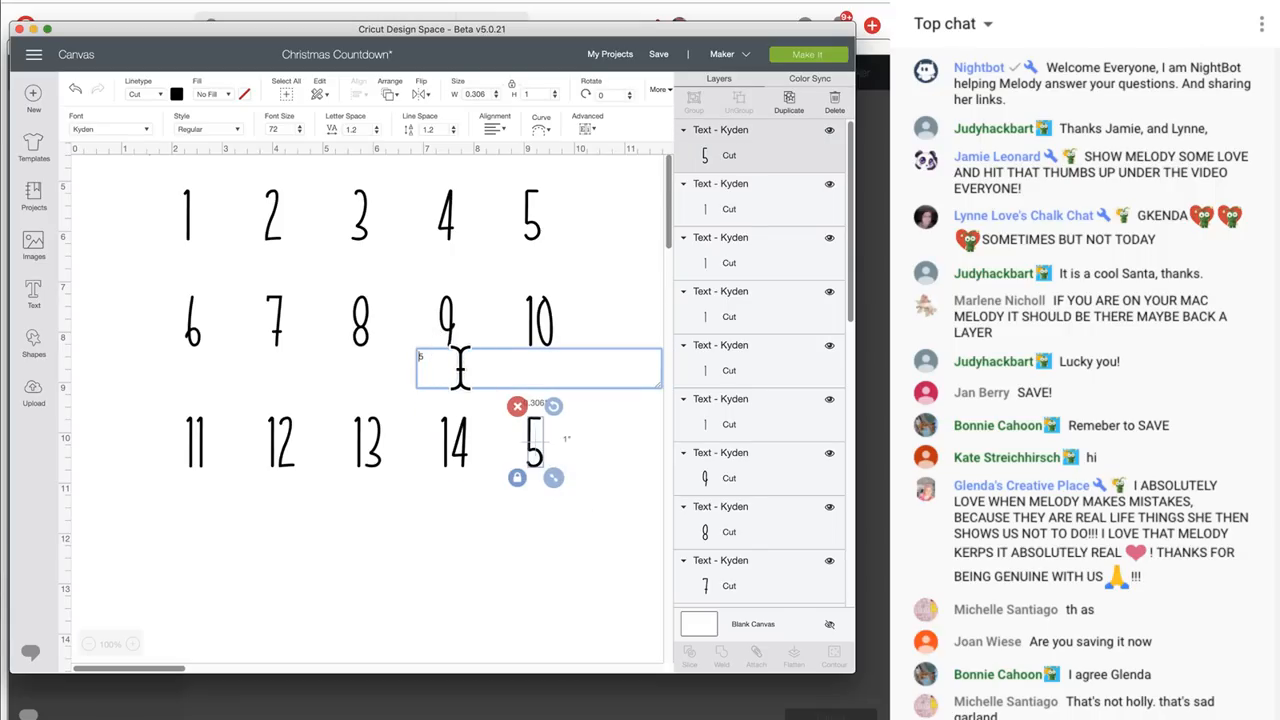
pyautogui.write('1')
pyautogui.click(603, 528)
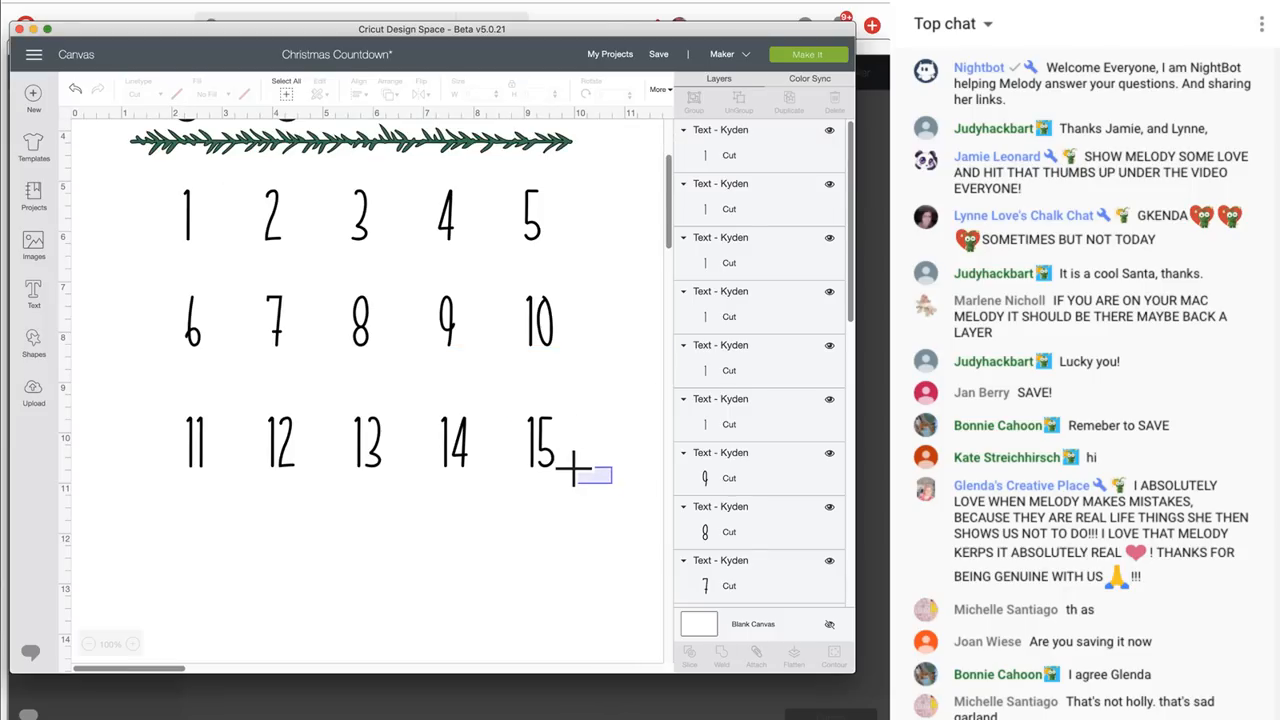
# Group the rows 6 to 10 and 11 to 15, duplicate the group and move one copy below the other
pyautogui.moveTo(550, 462); pyautogui.dragTo(148, 290)
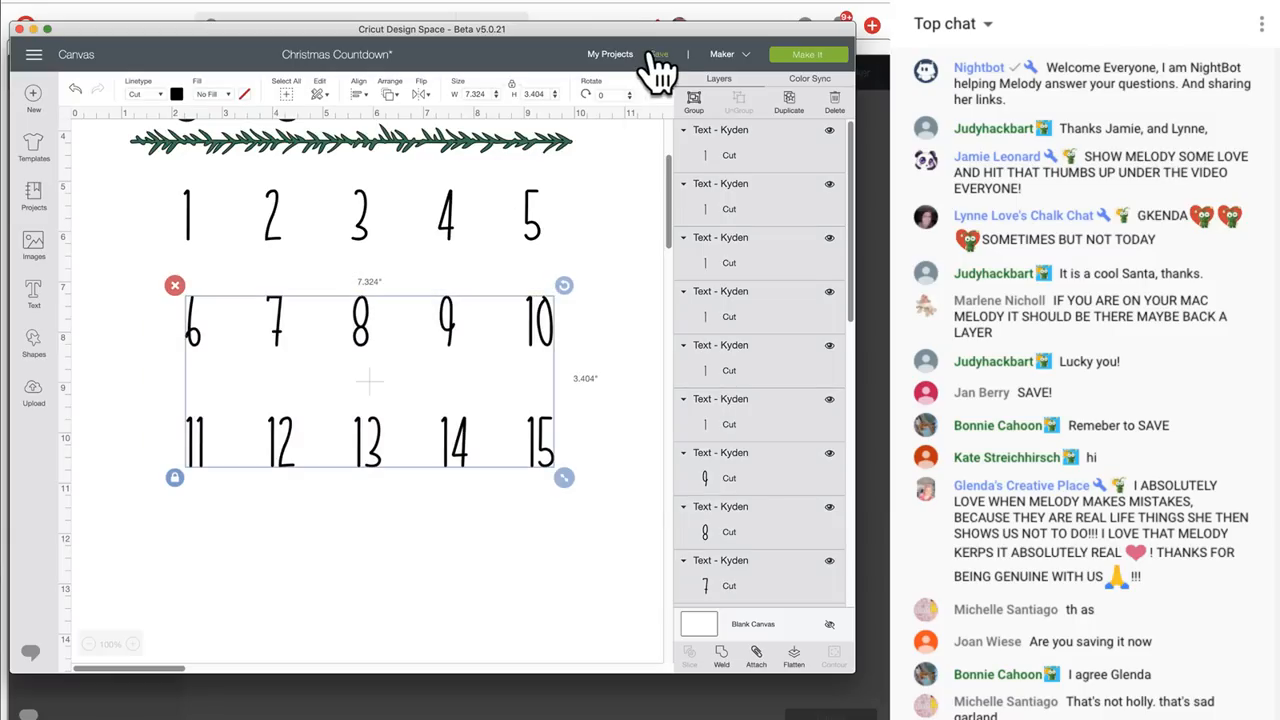
pyautogui.click(695, 102)
pyautogui.press('super+d')
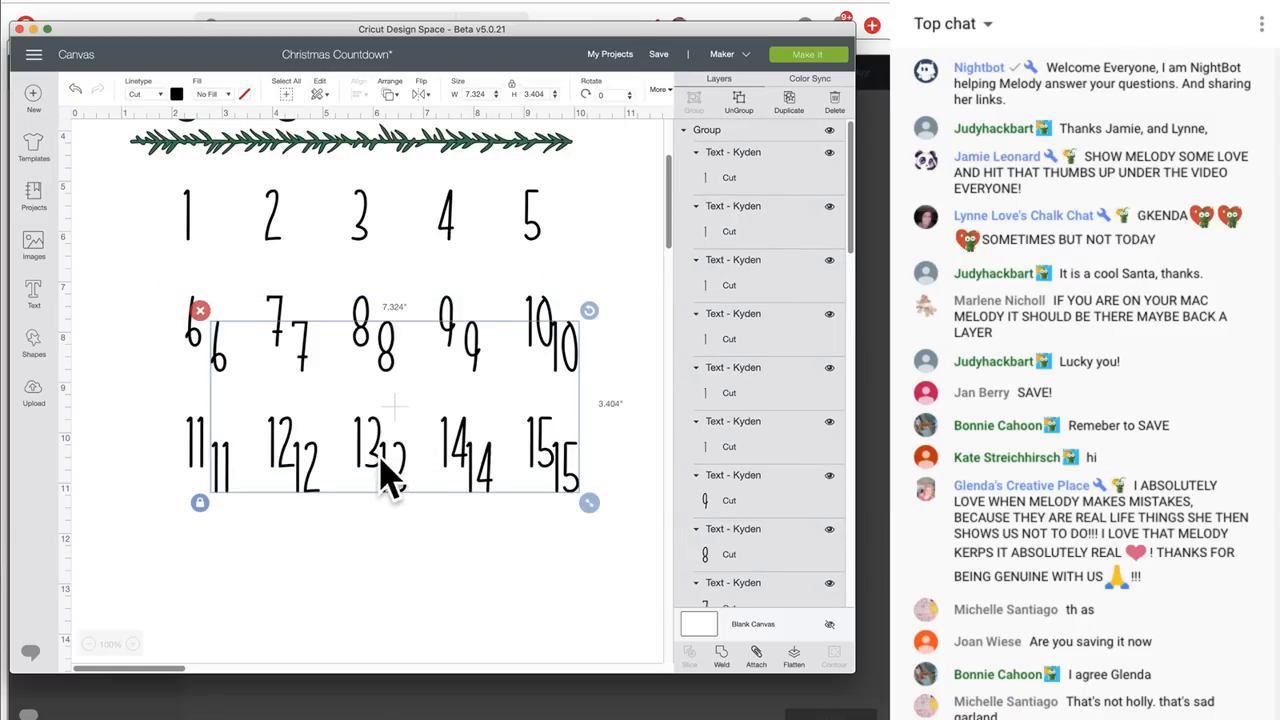
pyautogui.moveTo(386, 471); pyautogui.dragTo(410, 680)
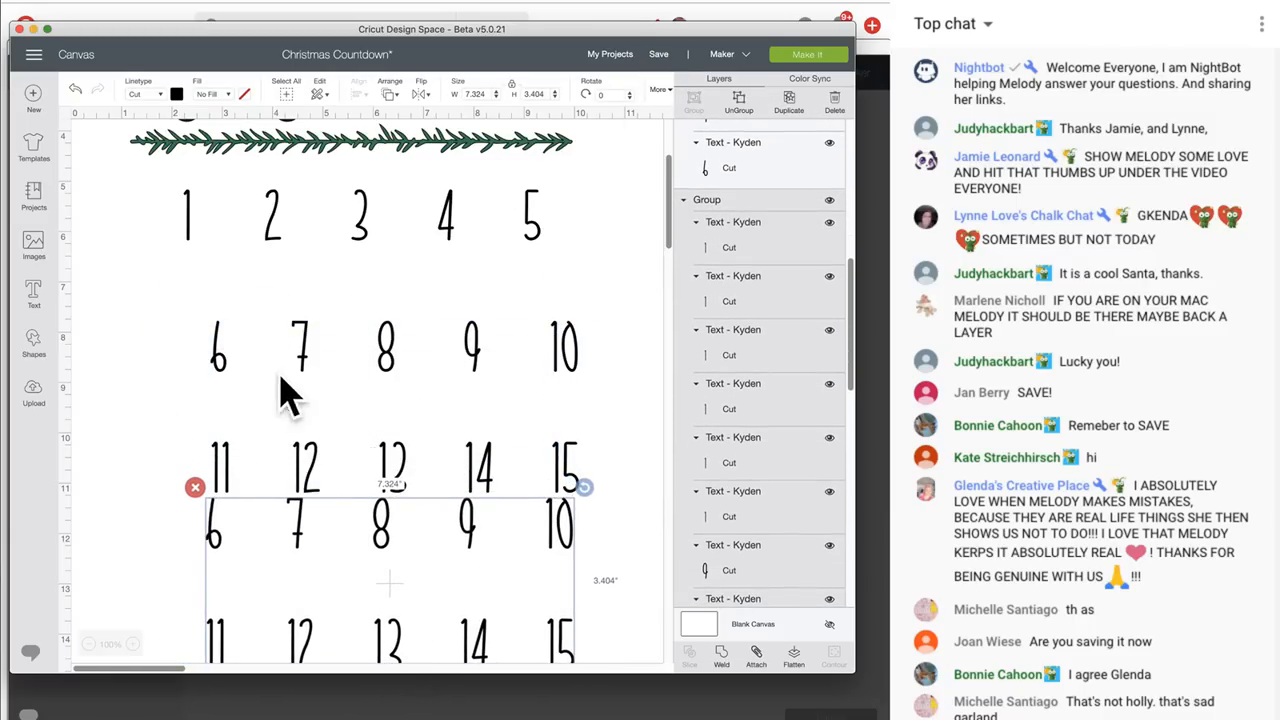
# Undo the last placement, move the duplicated two-row group below the third row at about x 2.3", y 12.5", and ungroup it
pyautogui.click(75, 88)
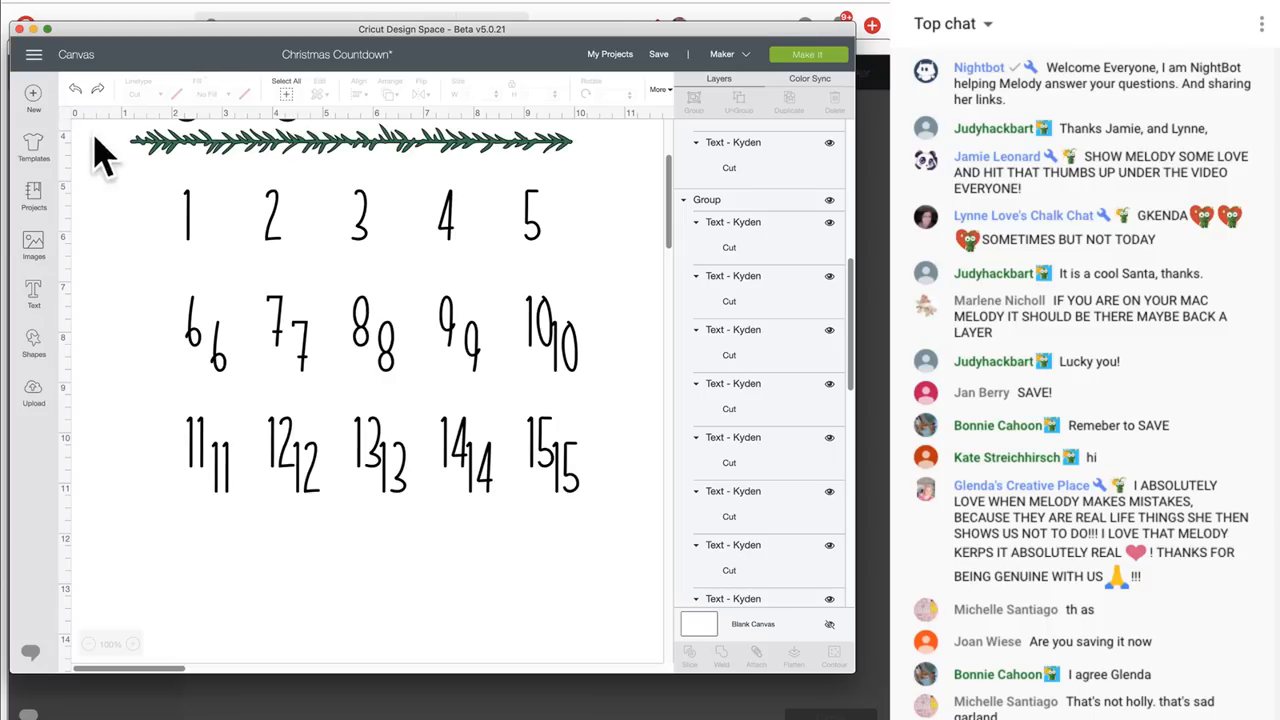
pyautogui.moveTo(588, 531); pyautogui.dragTo(595, 685)
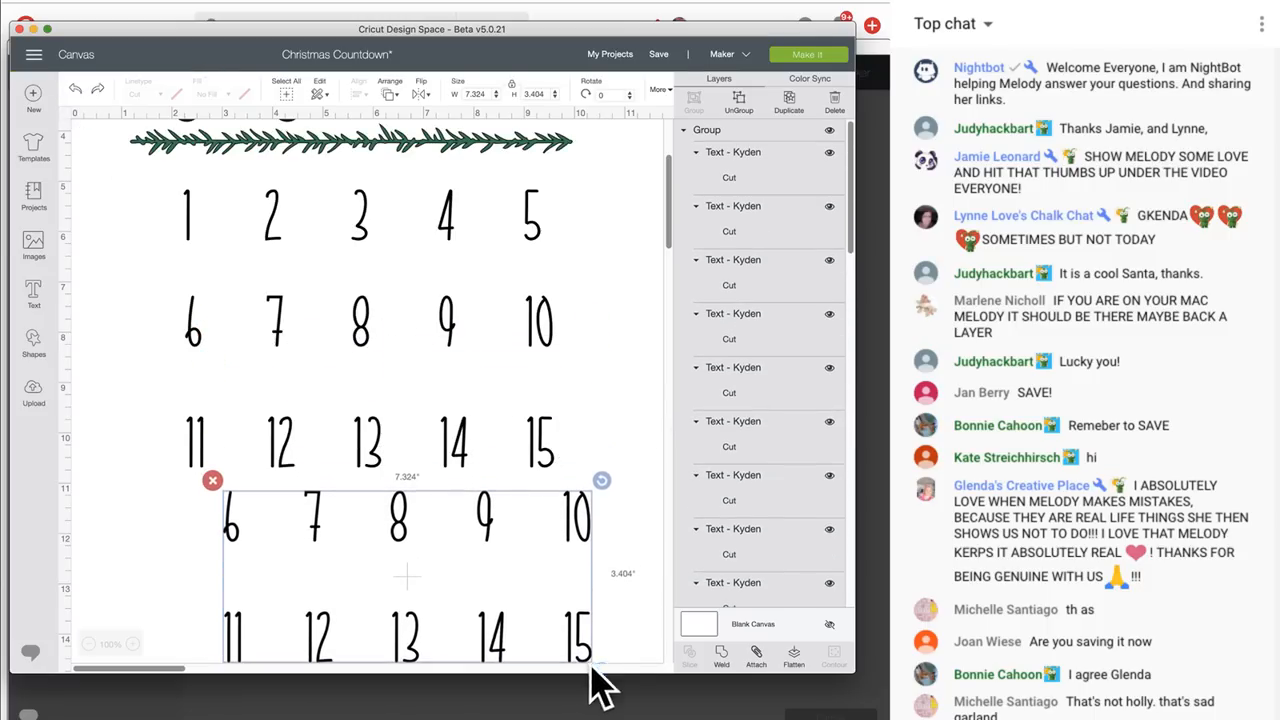
pyautogui.scroll(-5, 432, 560)
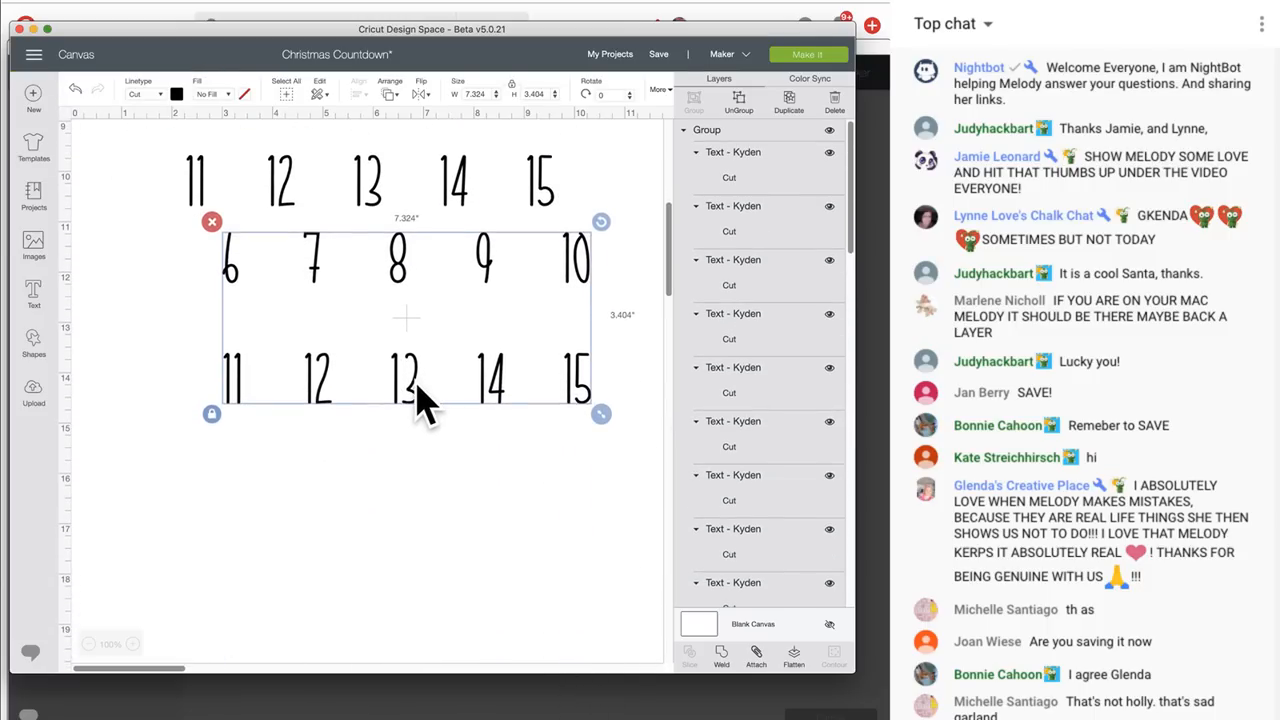
pyautogui.moveTo(416, 386); pyautogui.dragTo(376, 448)
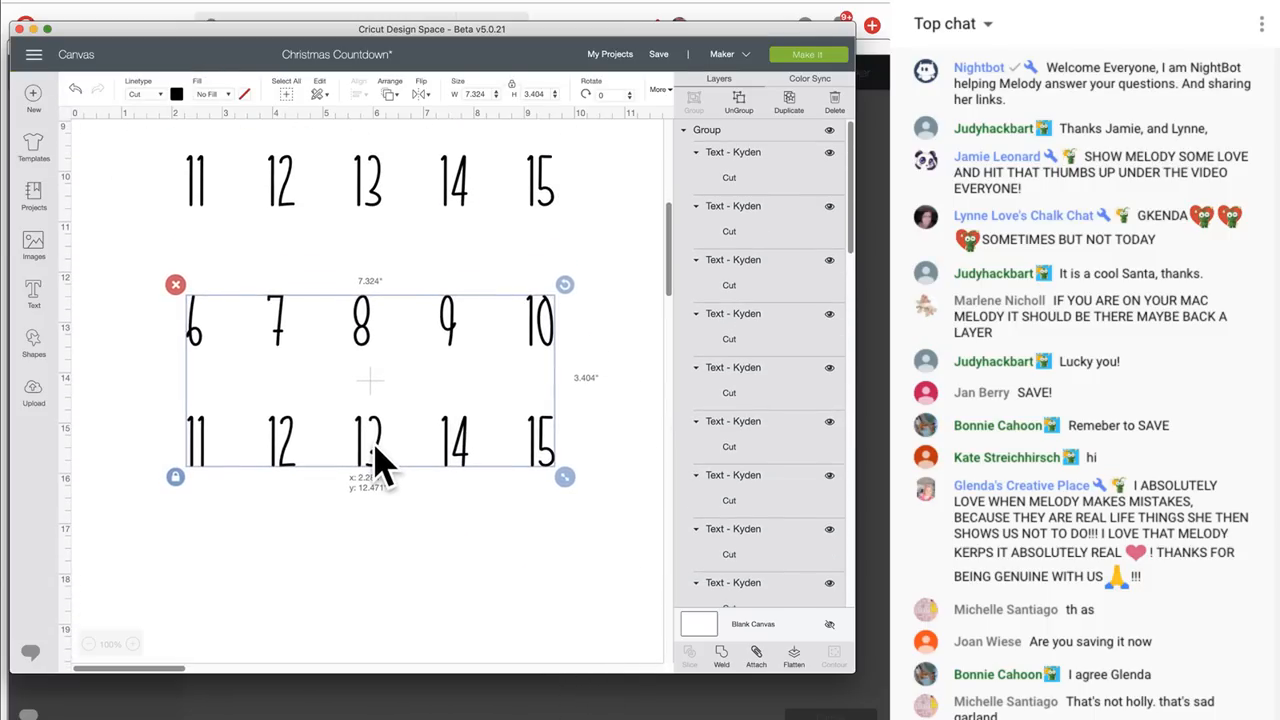
pyautogui.click(739, 100)
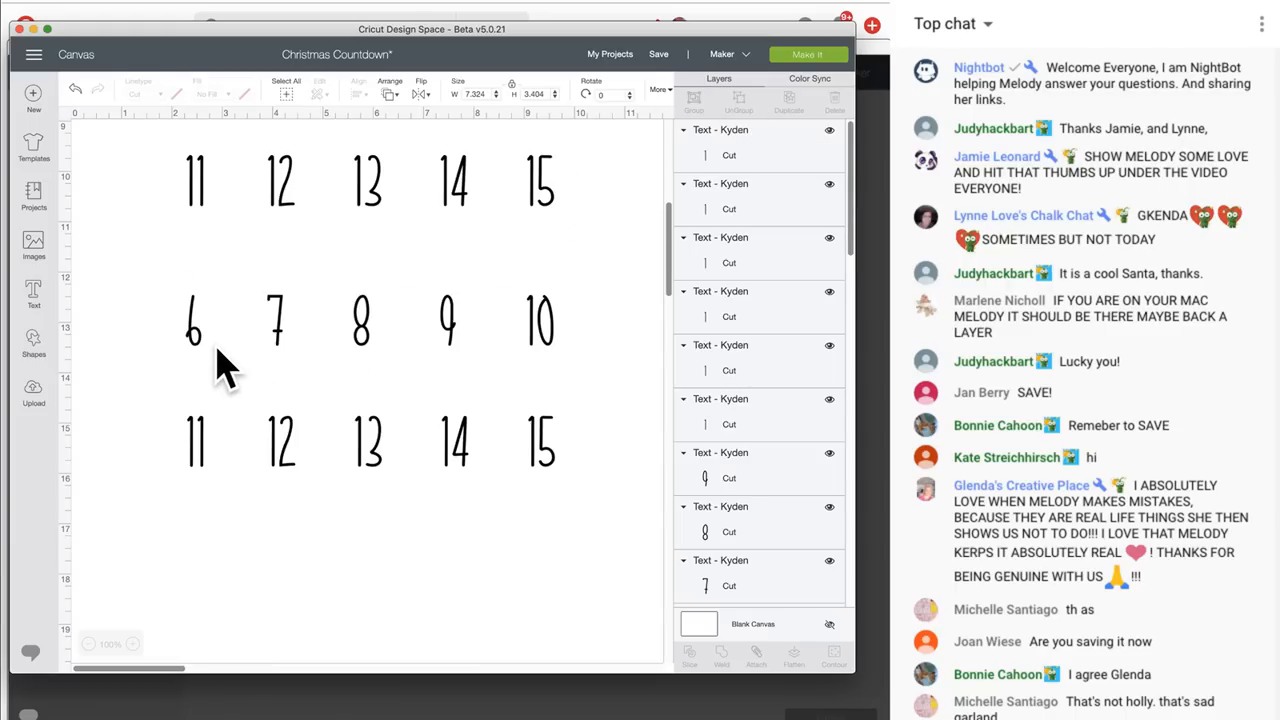
# Change the 6 and 7 in the fourth row to 16 and 17
pyautogui.click(194, 330)
pyautogui.doubleClick(194, 330)
pyautogui.press('BackSpace')
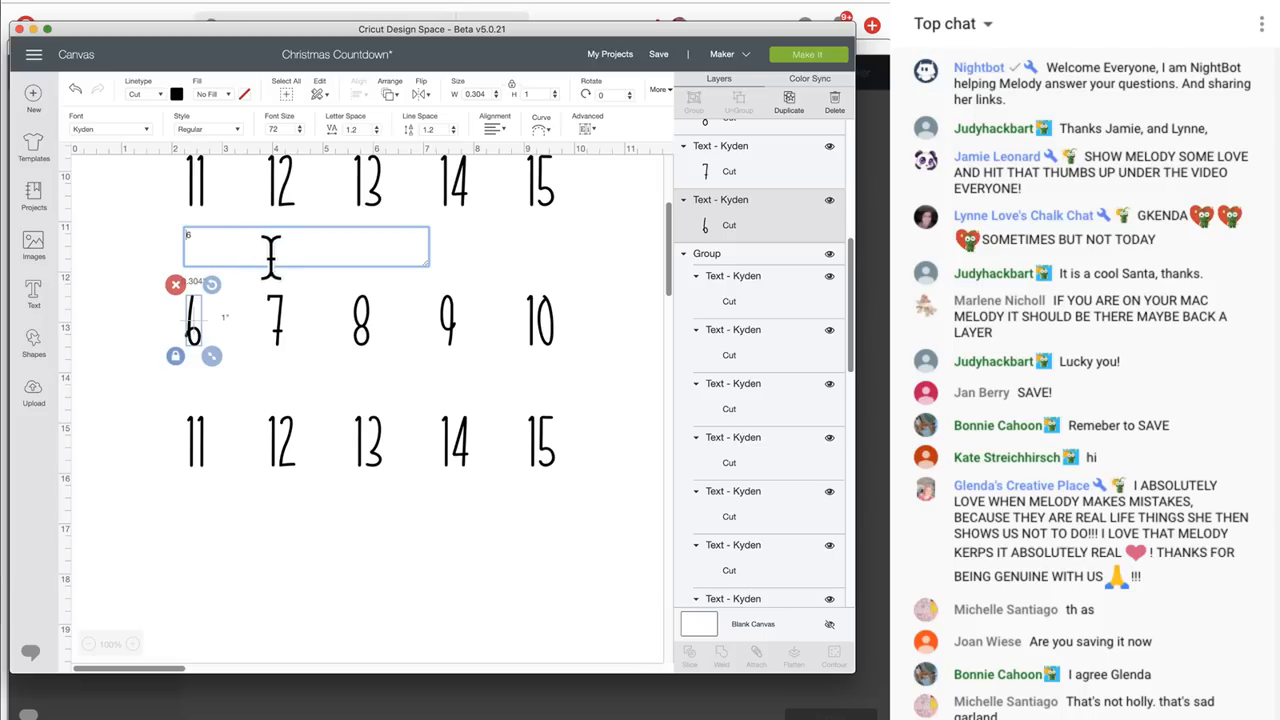
pyautogui.write('1')
pyautogui.click(280, 318)
pyautogui.doubleClick(278, 316)
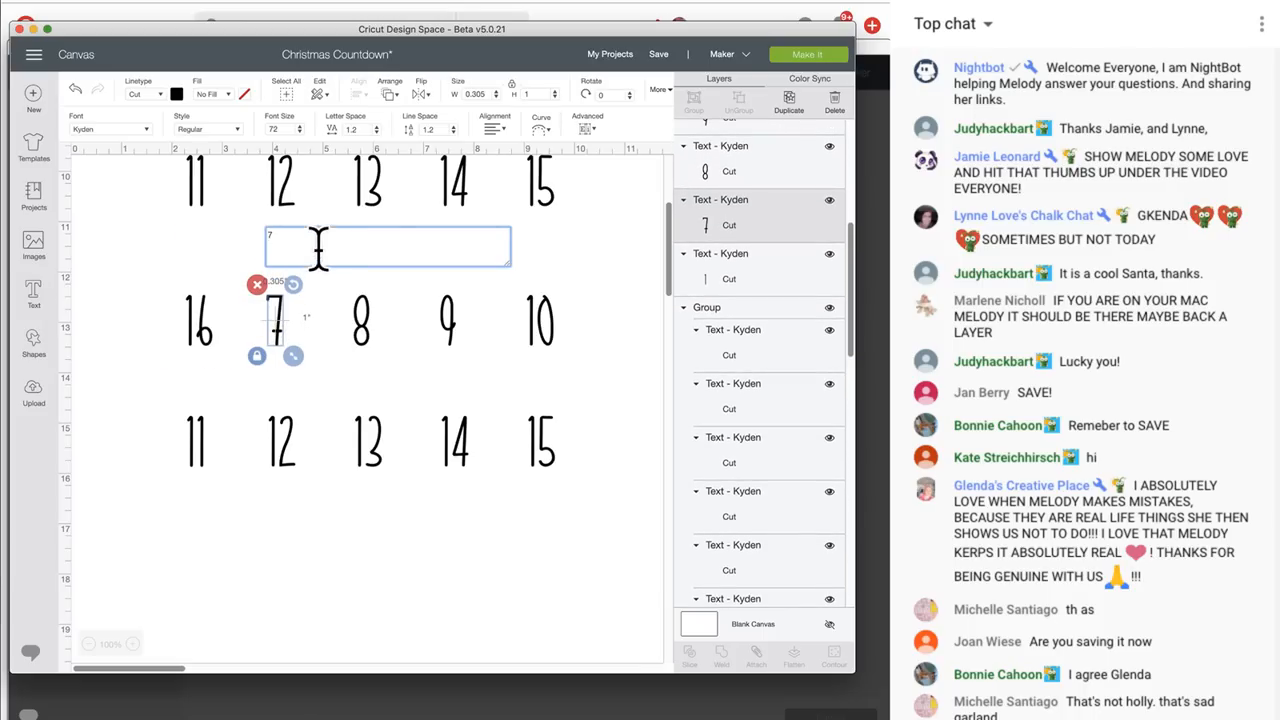
pyautogui.write('1')
# Change the 8, 9 and 10 in the fourth row to 18, 19 and 20
pyautogui.click(365, 325)
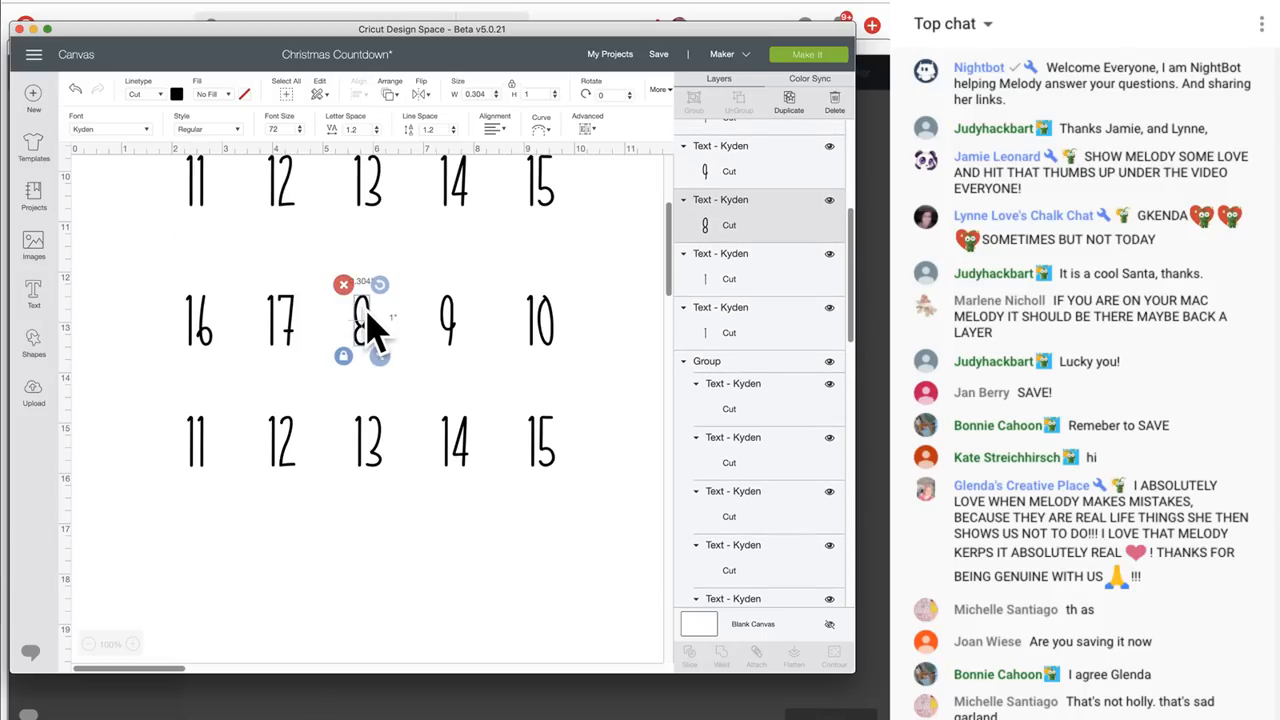
pyautogui.doubleClick(368, 312)
pyautogui.write('1')
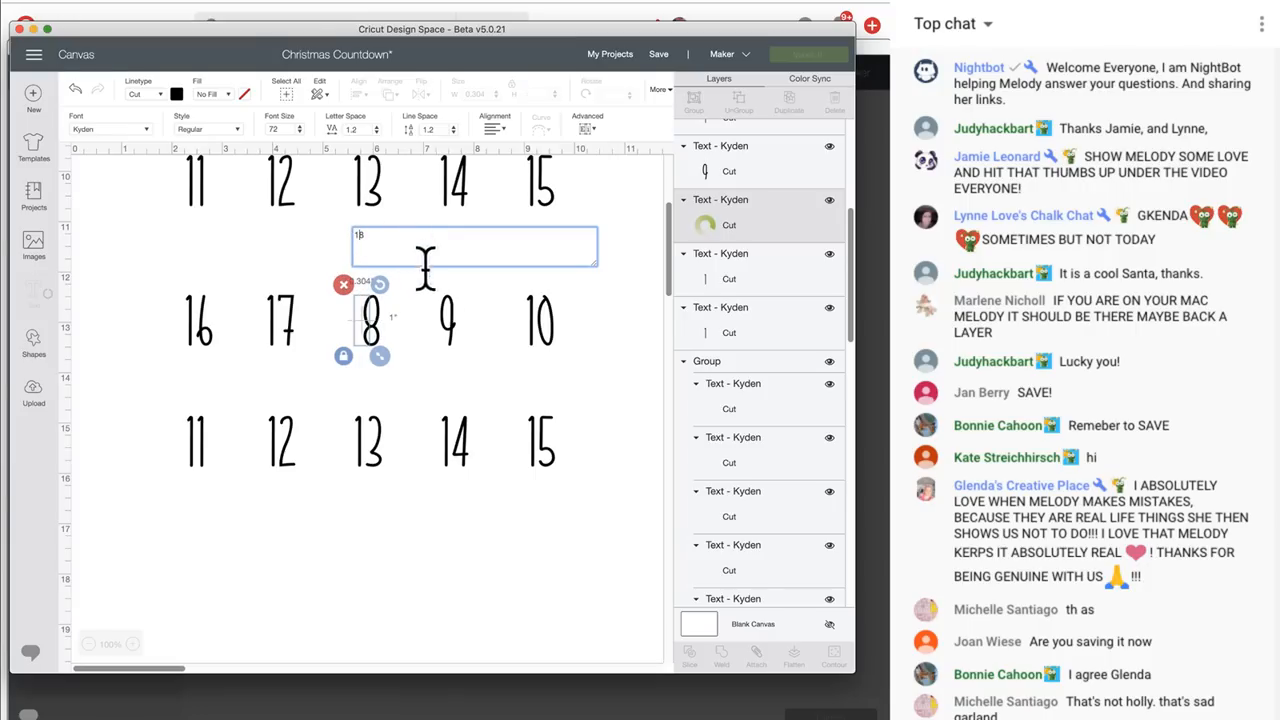
pyautogui.doubleClick(449, 325)
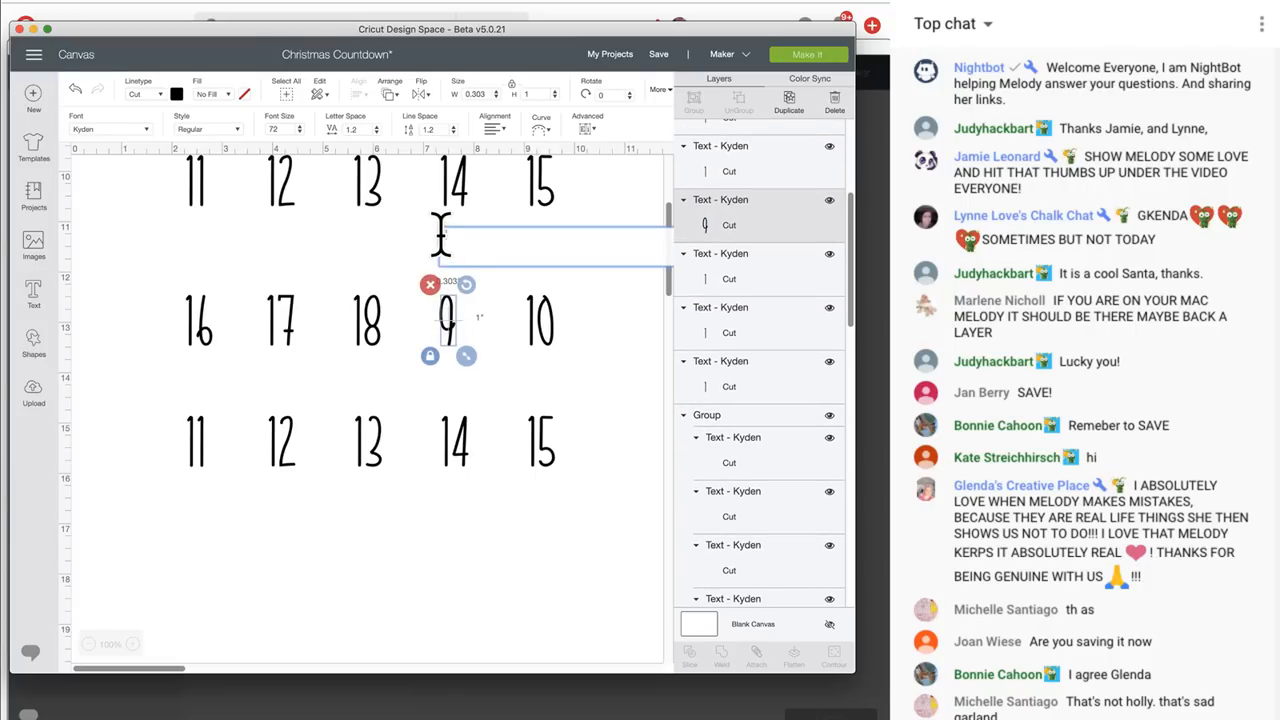
pyautogui.write('1')
pyautogui.doubleClick(543, 330)
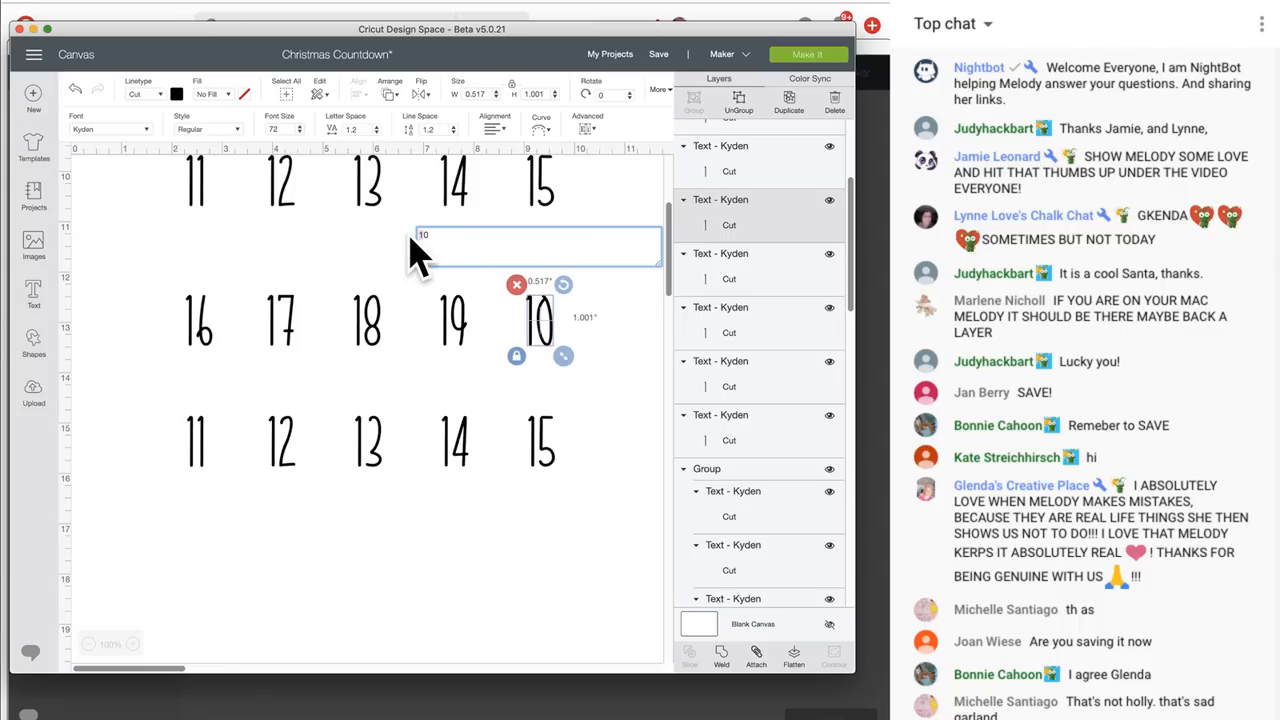
pyautogui.press('BackSpace')
pyautogui.write('2')
# Change the 11 and 12 in the fifth row to 21 and 22
pyautogui.click(203, 447)
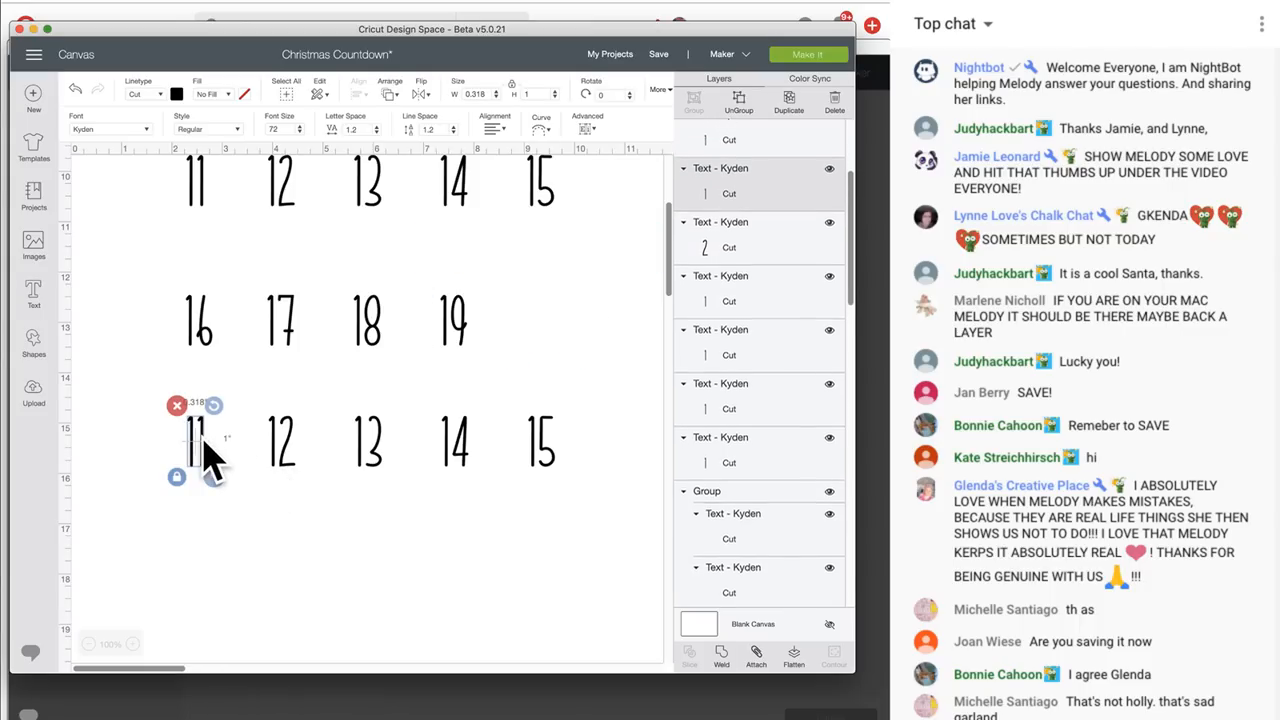
pyautogui.doubleClick(210, 460)
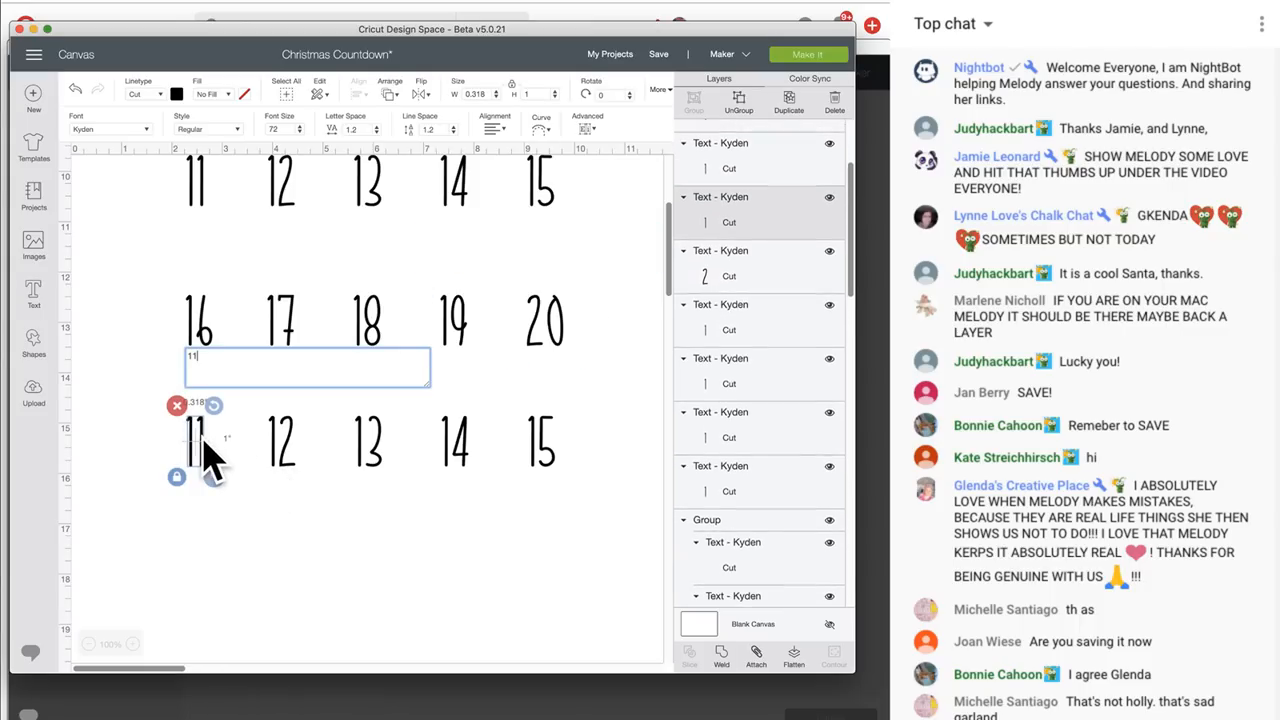
pyautogui.click(190, 360)
pyautogui.press('BackSpace')
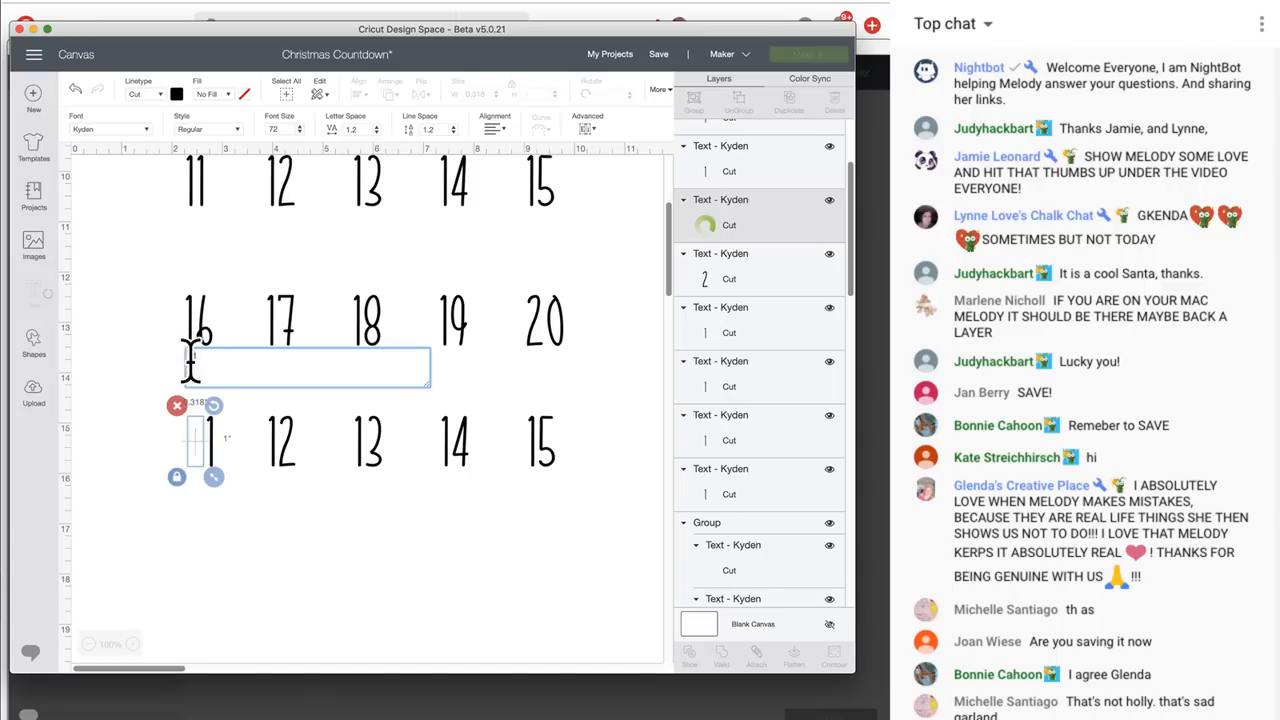
pyautogui.write('2')
pyautogui.doubleClick(282, 449)
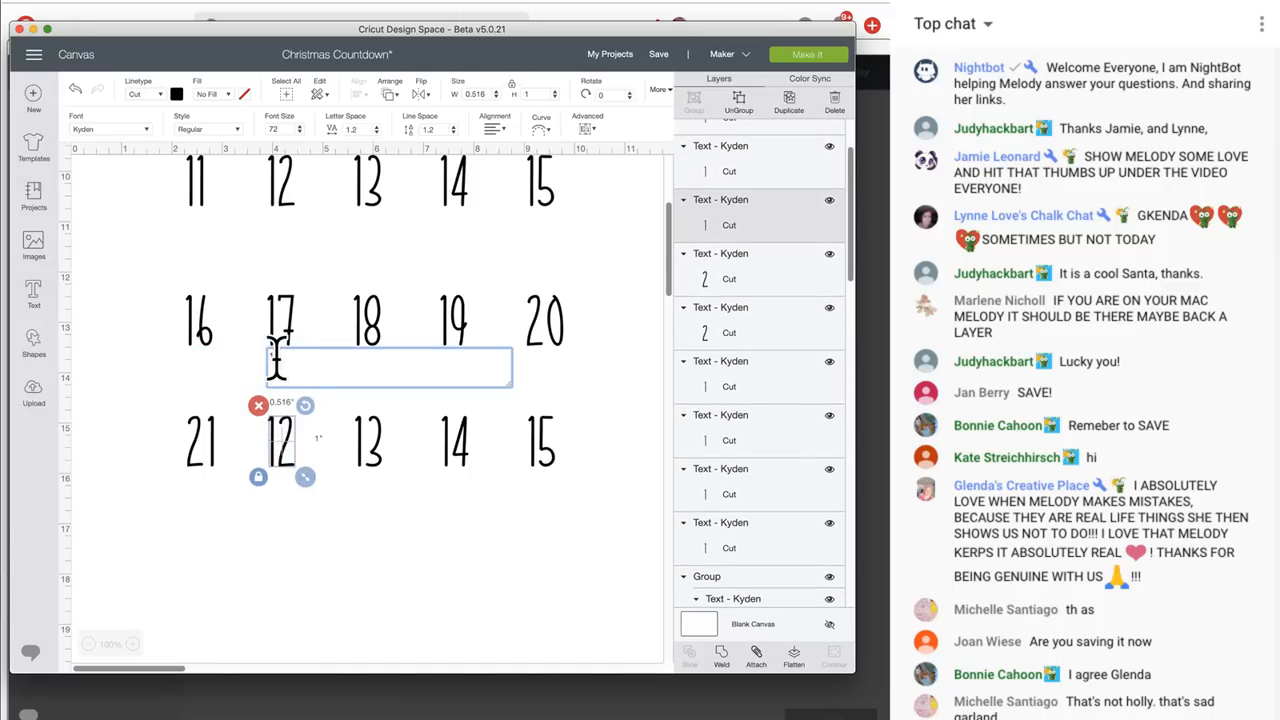
pyautogui.press('BackSpace')
pyautogui.write('22')
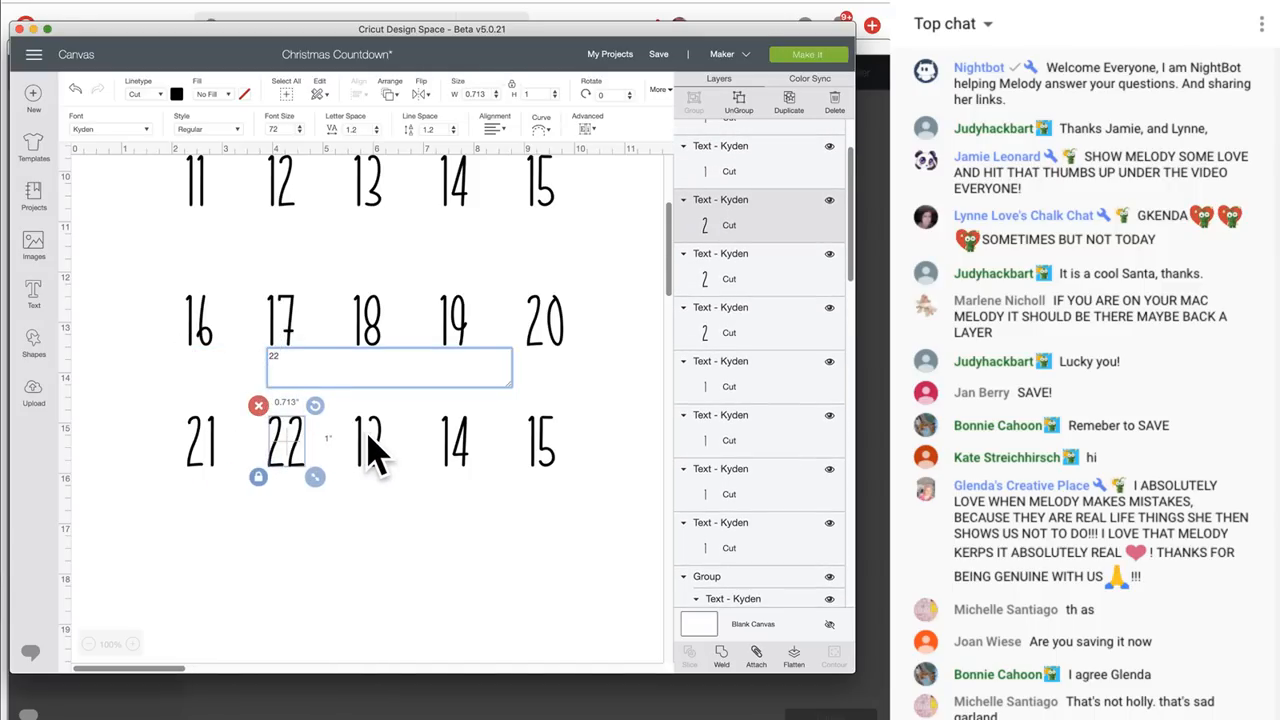
# Change the 13, 14 and 15 in the fifth row to 23, 24 and 25
pyautogui.click(370, 450)
pyautogui.doubleClick(382, 444)
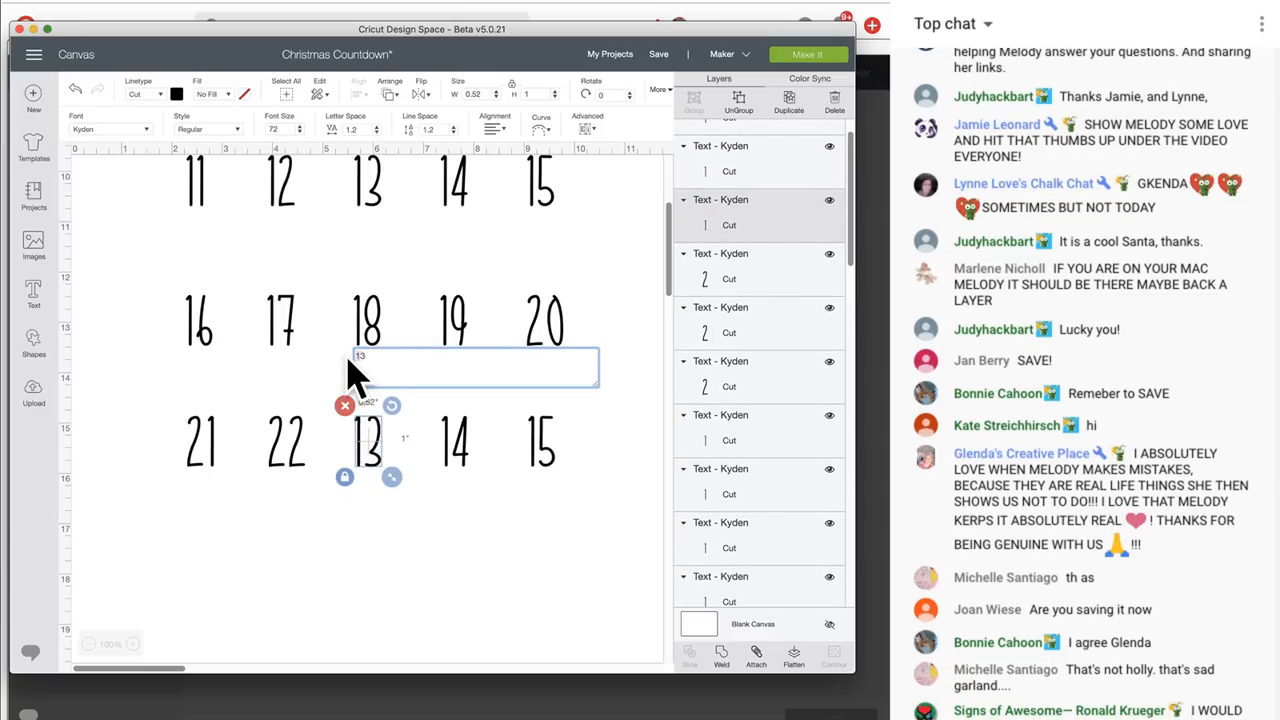
pyautogui.press('BackSpace')
pyautogui.write('2')
pyautogui.doubleClick(468, 455)
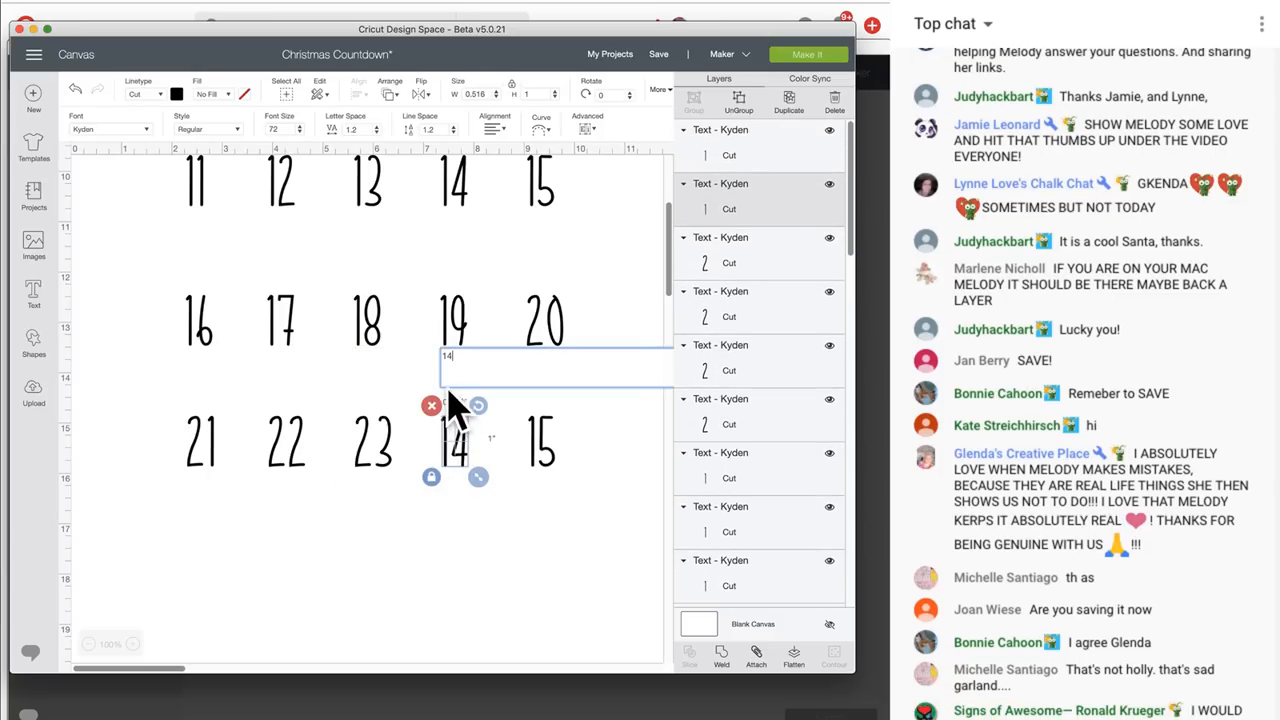
pyautogui.press('BackSpace')
pyautogui.write('2')
pyautogui.click(545, 452)
pyautogui.doubleClick(555, 445)
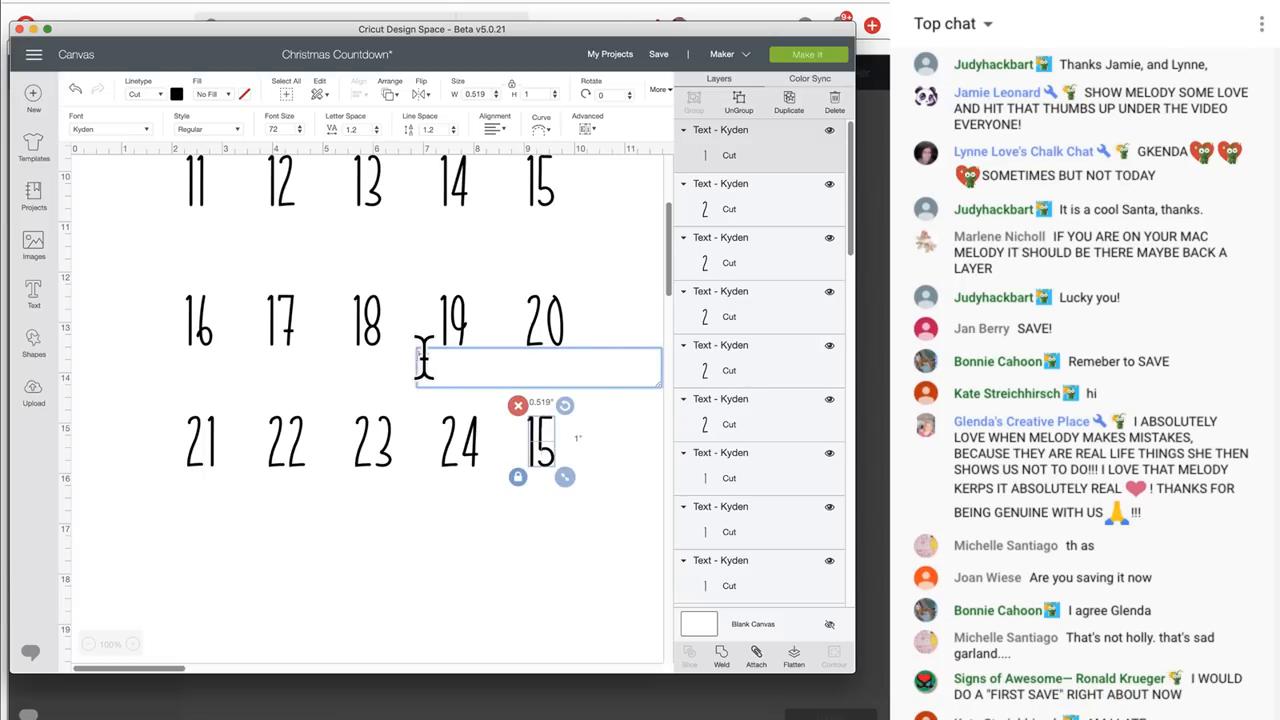
pyautogui.press('BackSpace')
pyautogui.write('2')
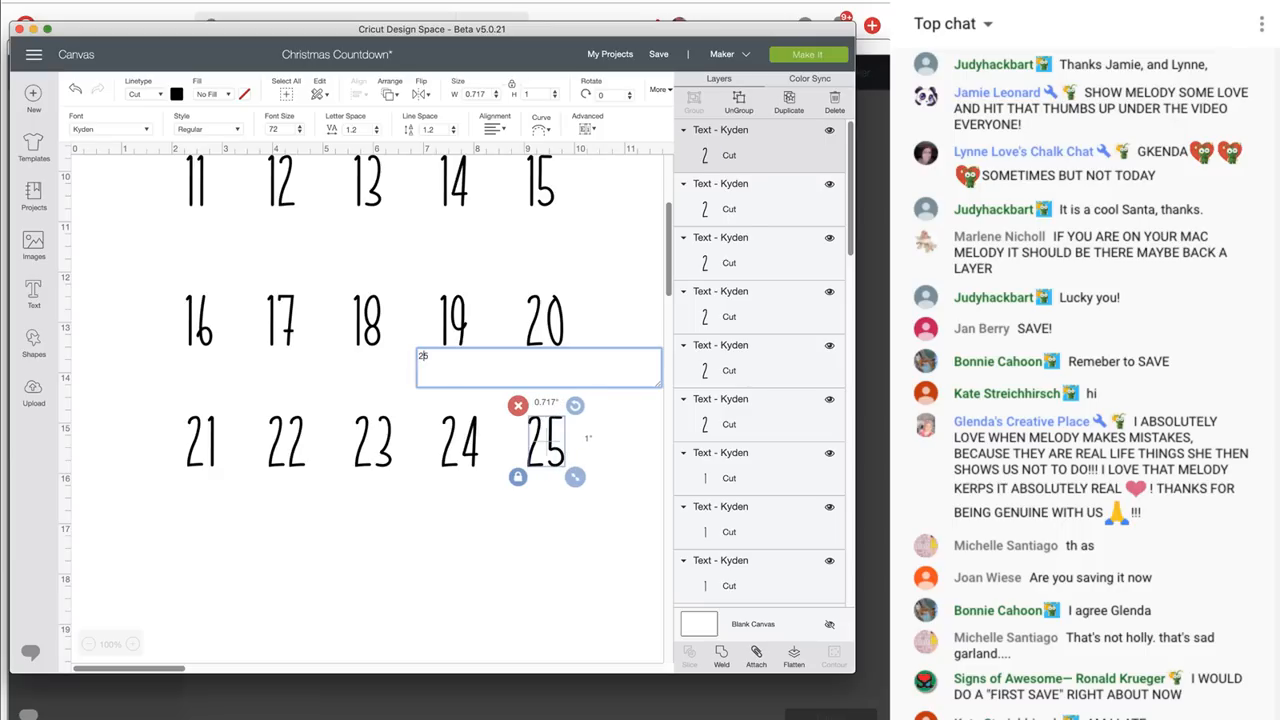
pyautogui.click(447, 530)
# Group the numbers 21 to 25 as one row and the numbers 16 to 20 as another
pyautogui.scroll(5, 395, 515)
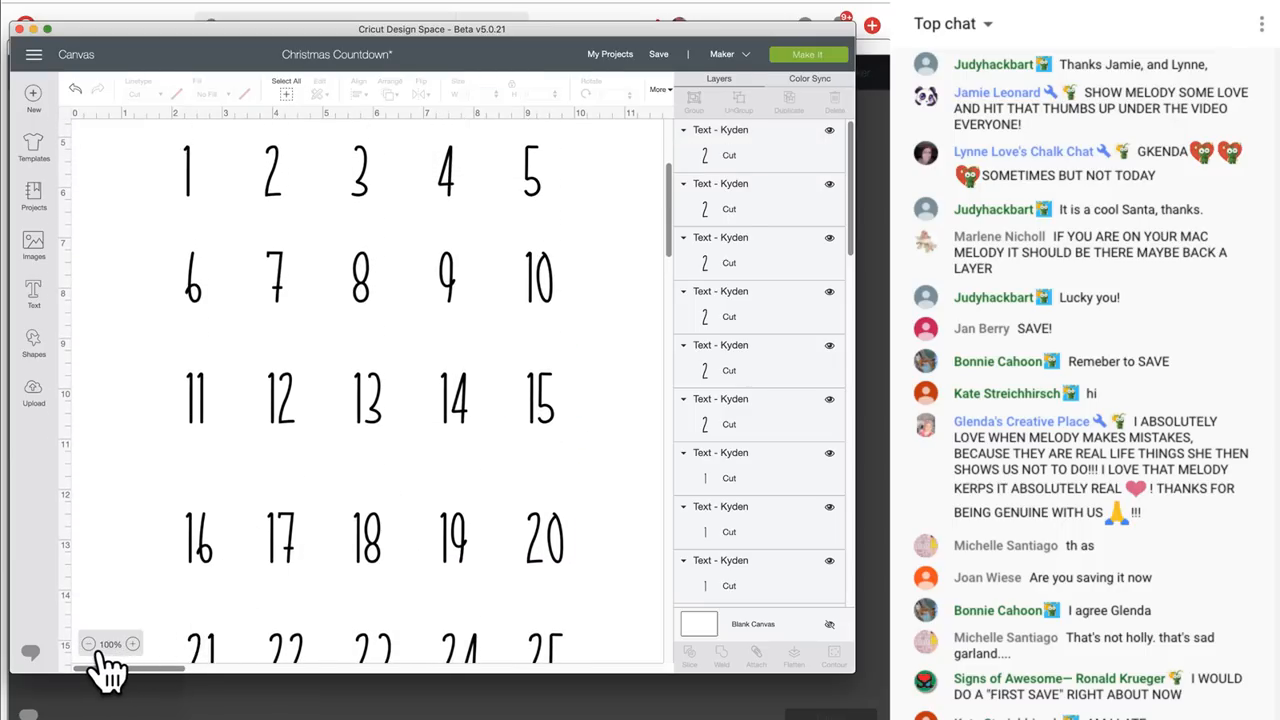
pyautogui.scroll(-3, 143, 608)
pyautogui.moveTo(228, 525); pyautogui.dragTo(609, 531)
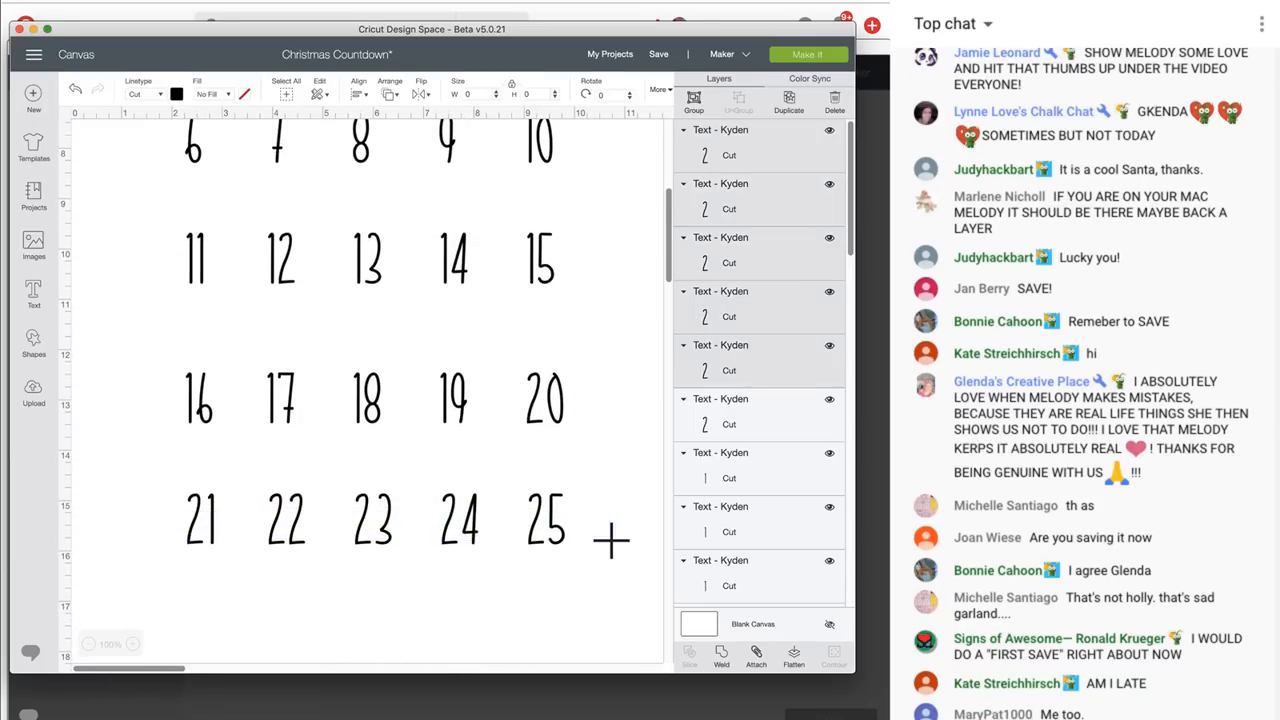
pyautogui.click(696, 100)
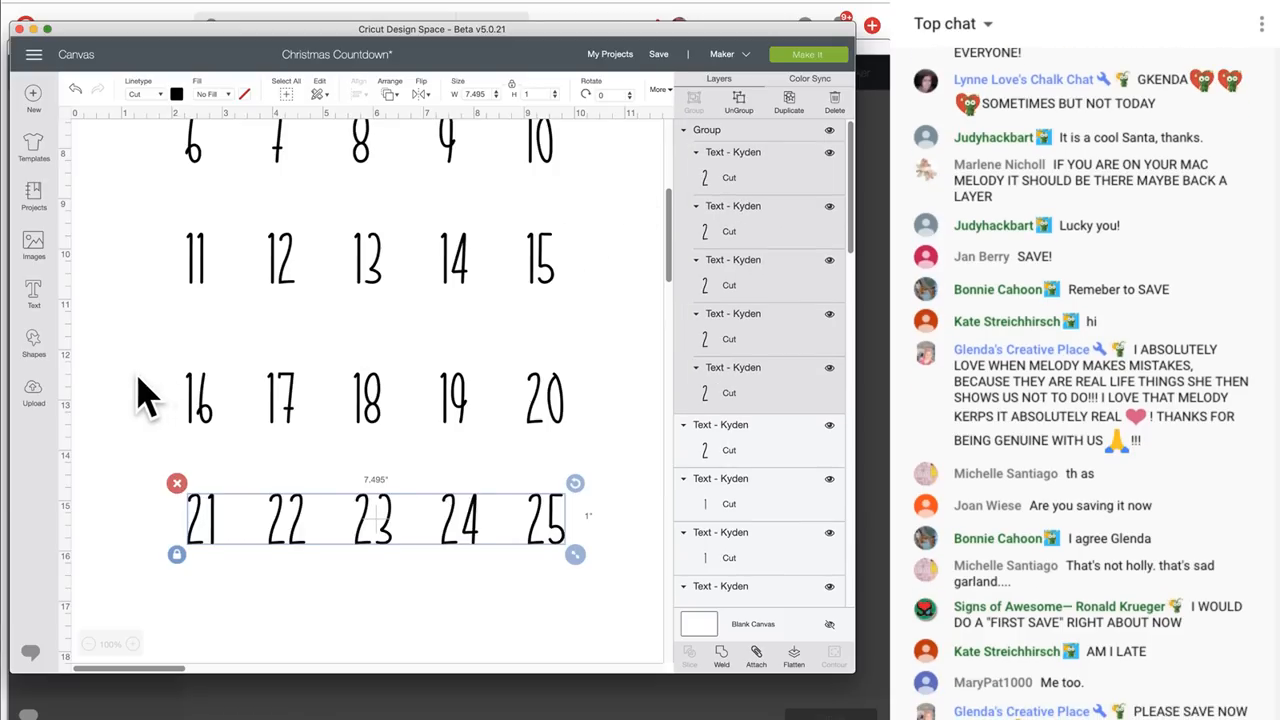
pyautogui.moveTo(137, 386); pyautogui.dragTo(570, 398)
pyautogui.click(696, 100)
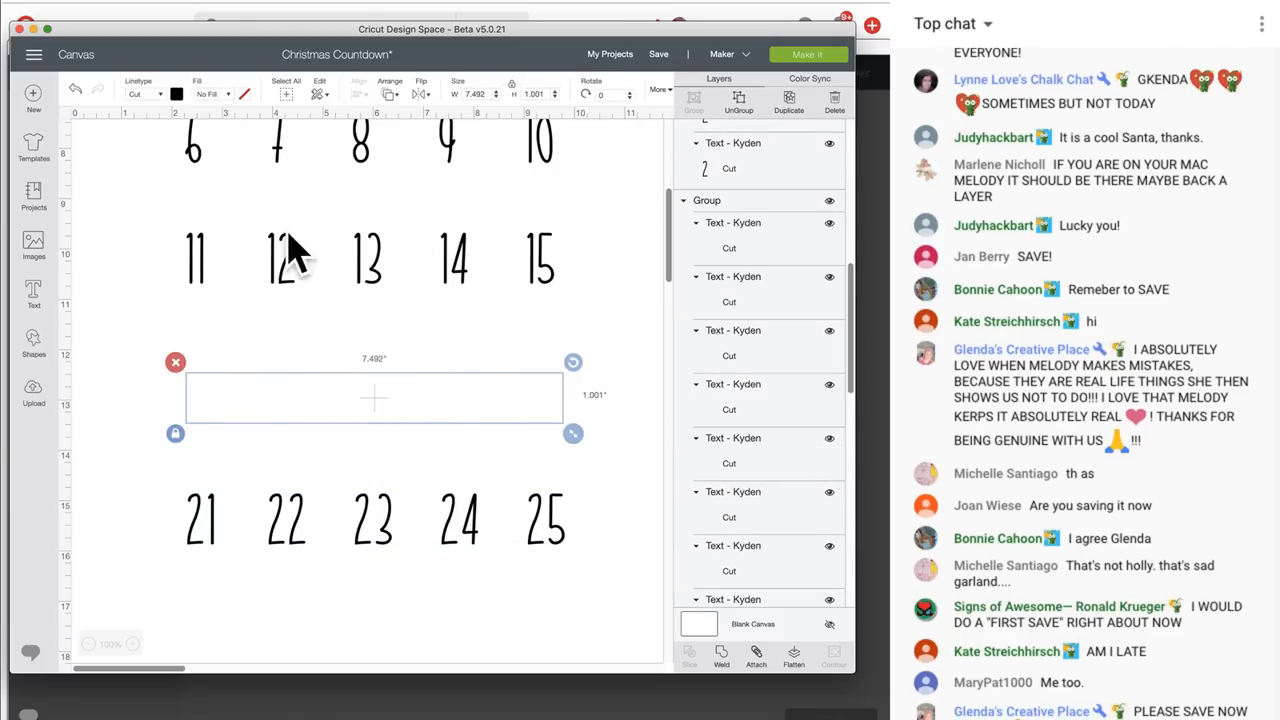
# Ungroup the block of numbers 6 to 15 and group the rows 11 to 15 and 6 to 10 separately
pyautogui.moveTo(158, 228); pyautogui.dragTo(604, 262)
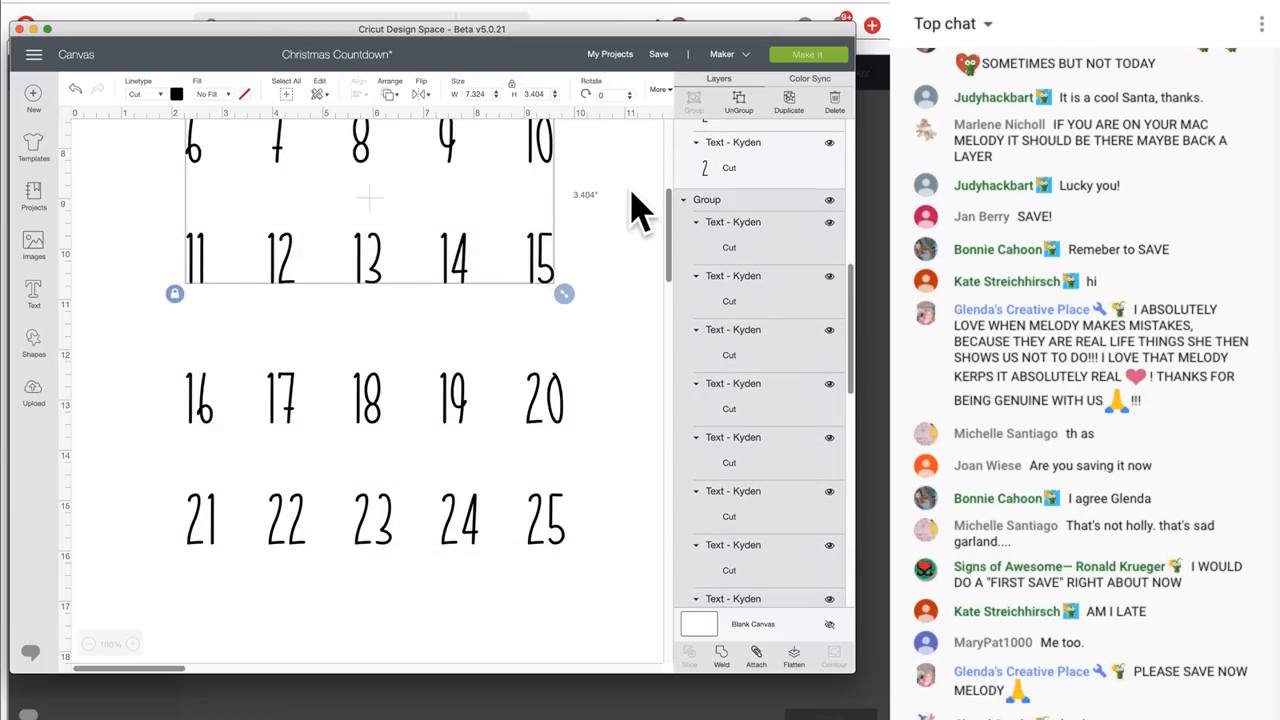
pyautogui.click(591, 281)
pyautogui.scroll(5, 591, 281)
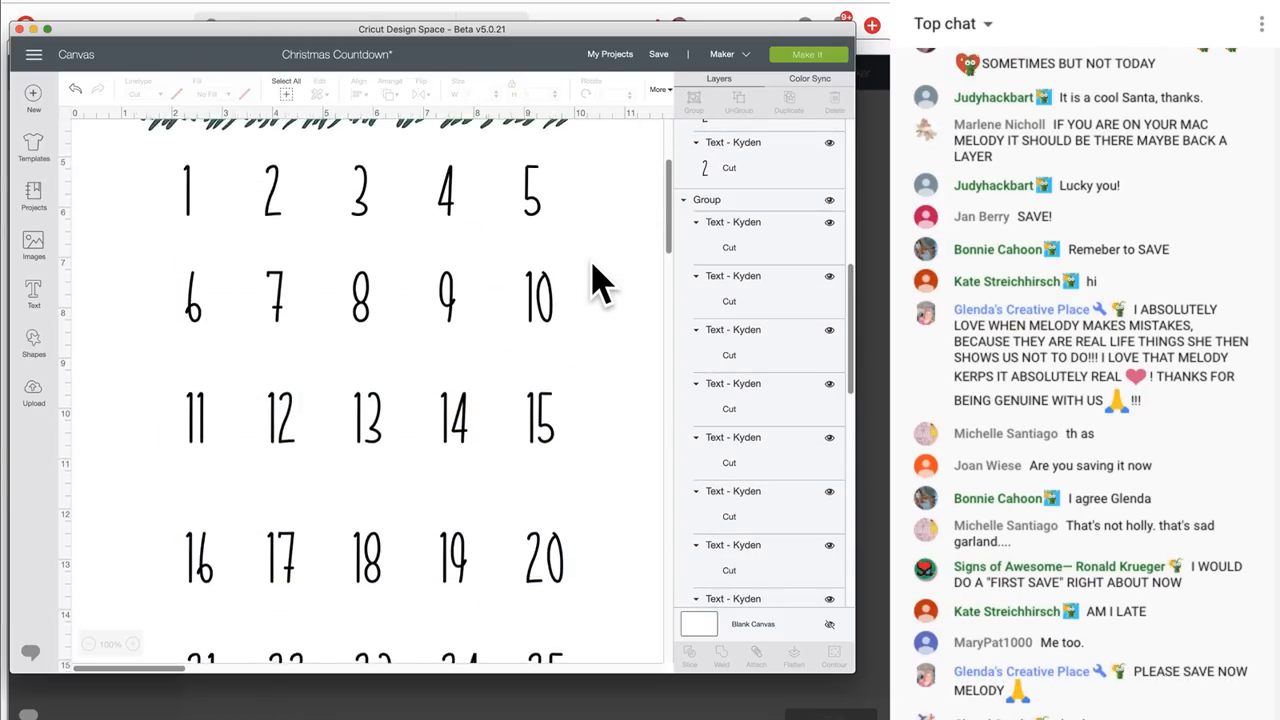
pyautogui.click(546, 314)
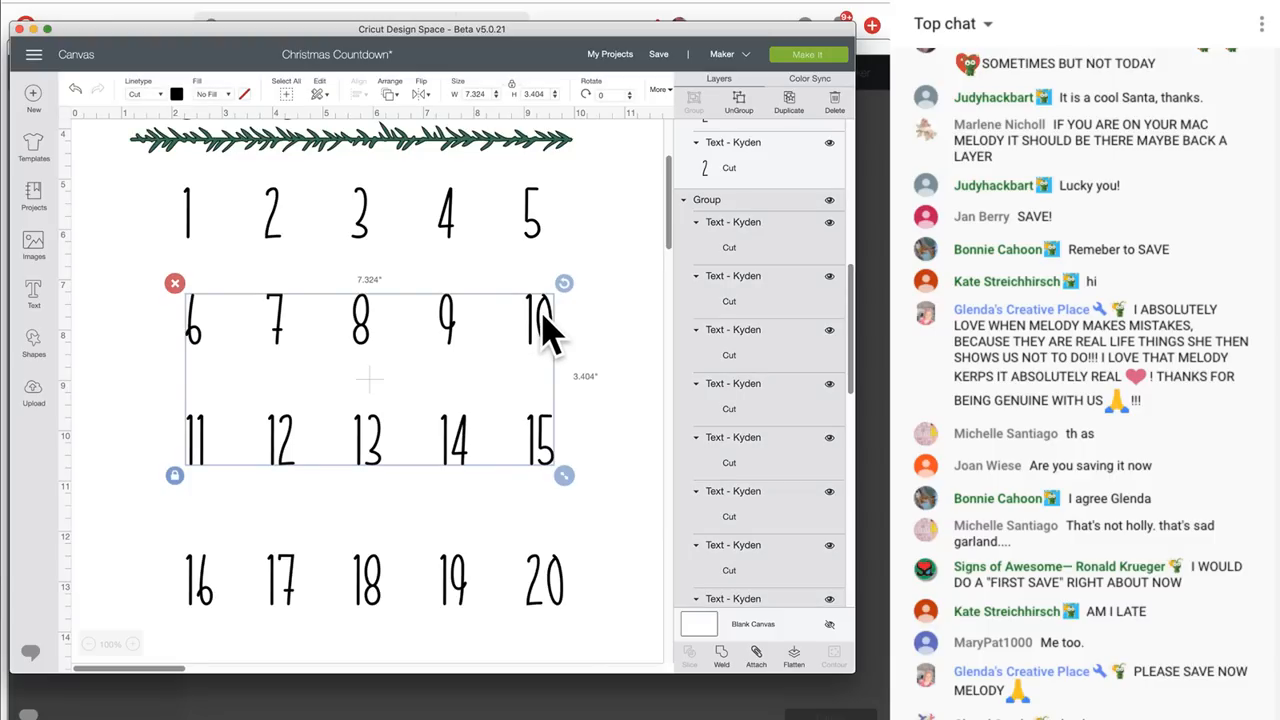
pyautogui.click(738, 102)
pyautogui.click(588, 465)
pyautogui.moveTo(581, 450); pyautogui.dragTo(186, 443)
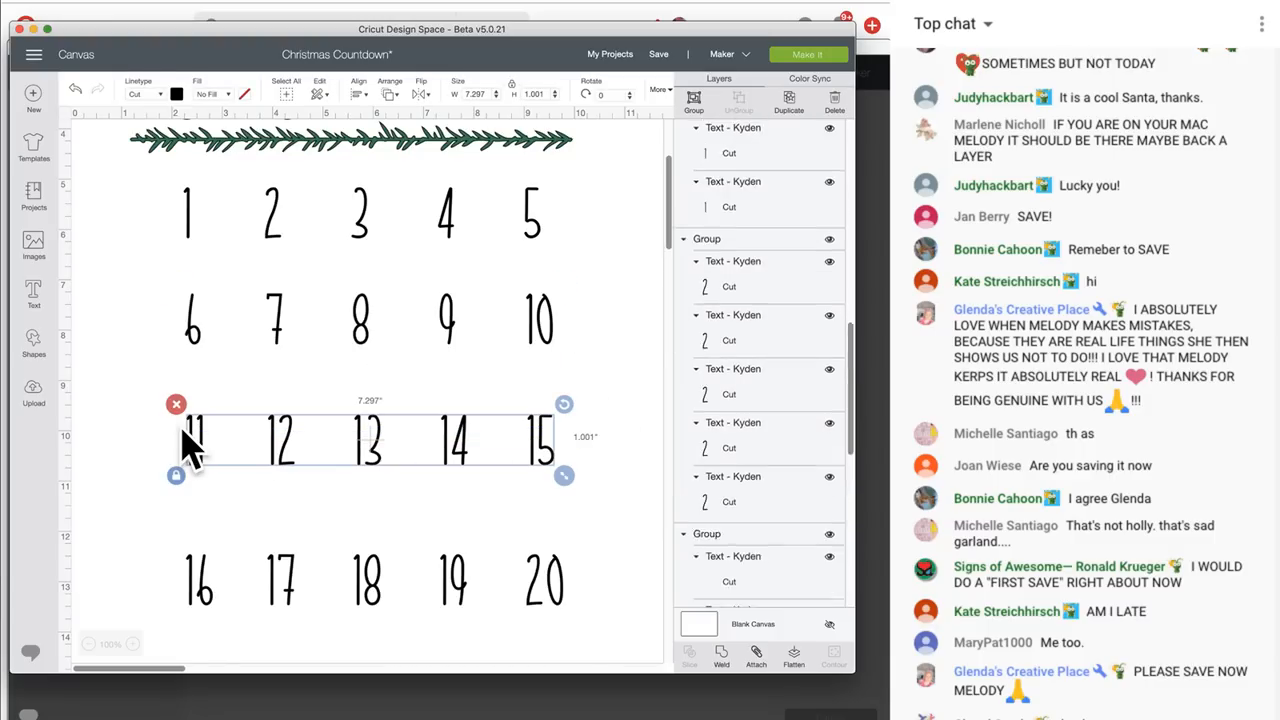
pyautogui.click(694, 106)
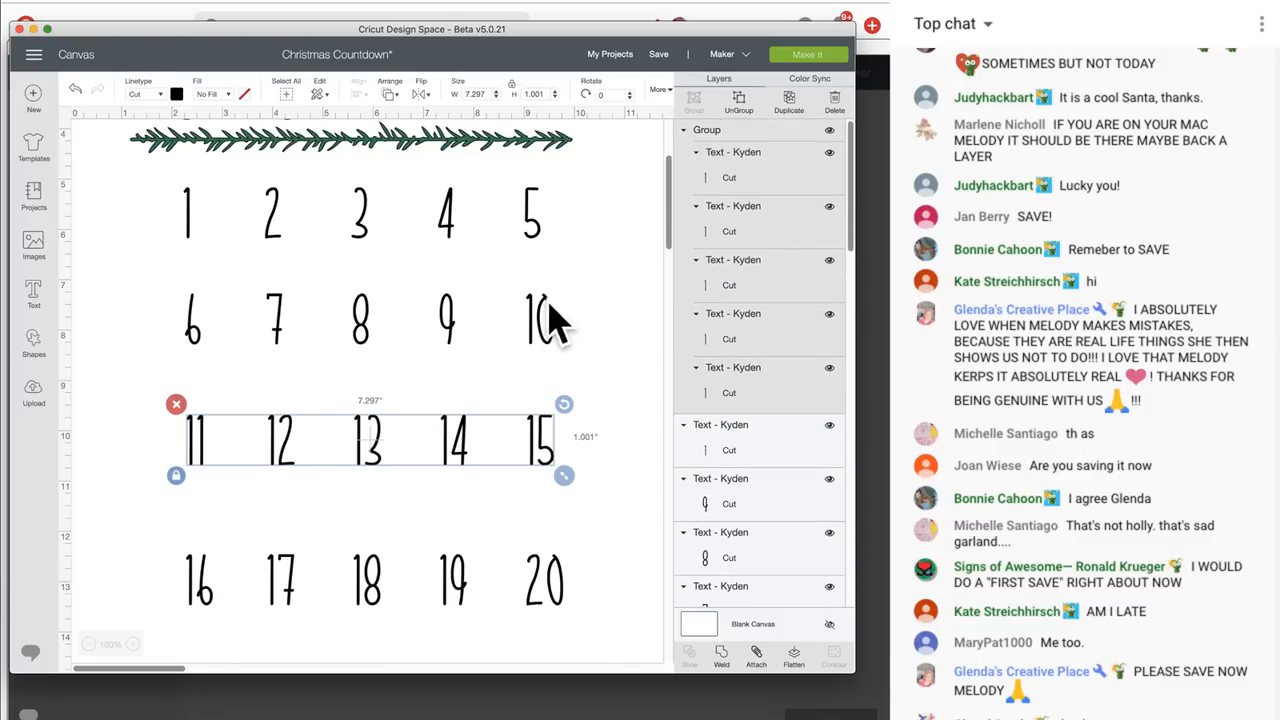
pyautogui.click(540, 322)
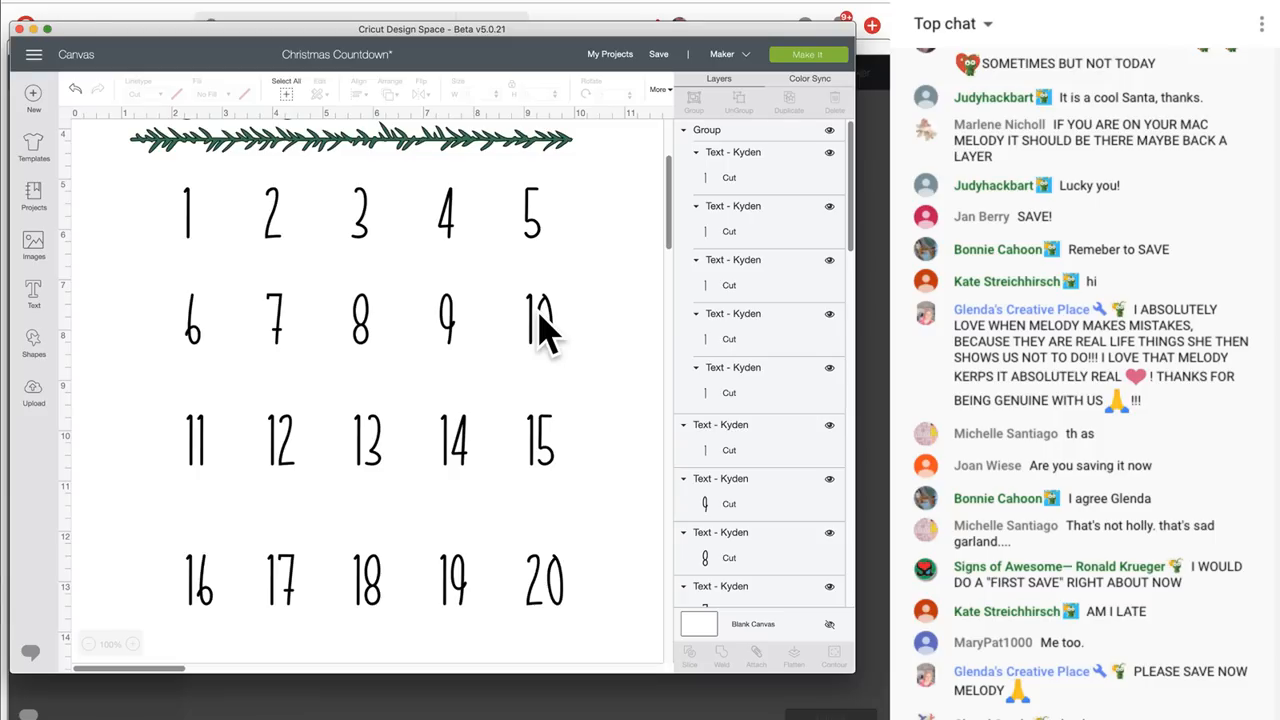
pyautogui.moveTo(600, 333); pyautogui.dragTo(172, 312)
pyautogui.click(694, 106)
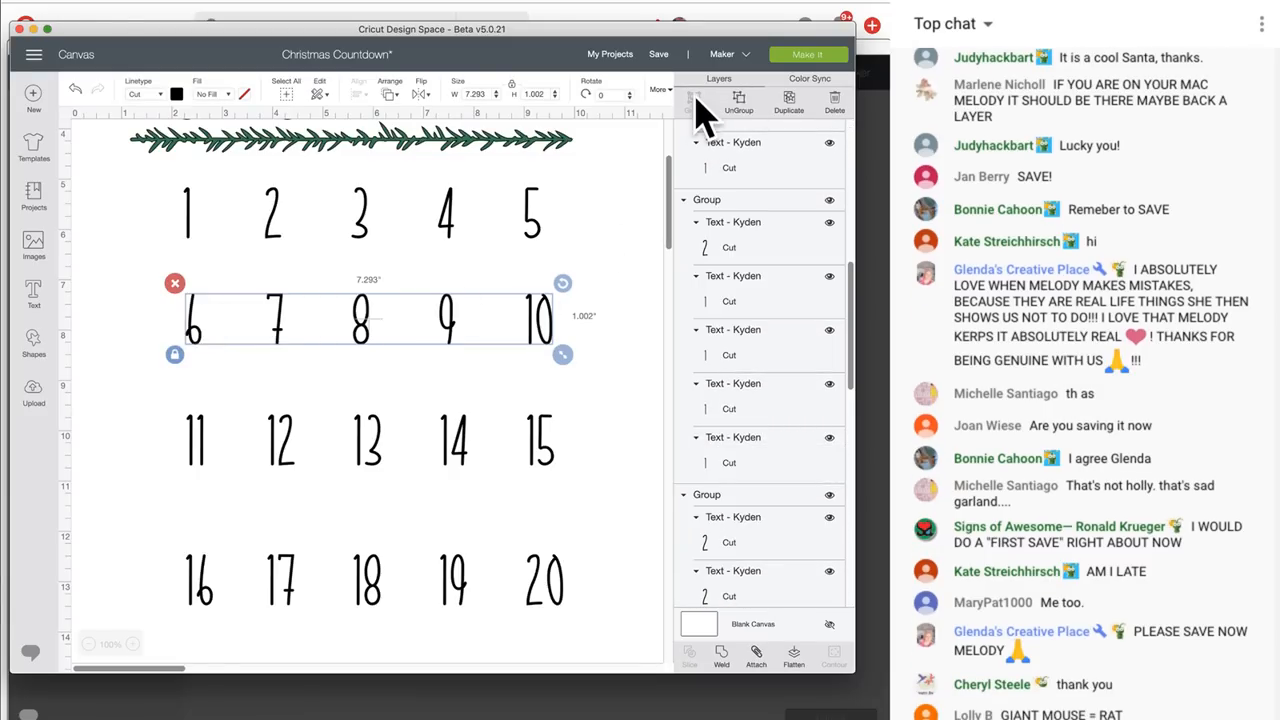
# Ungroup the row 11 to 15 and group its five numbers again as one row
pyautogui.click(543, 460)
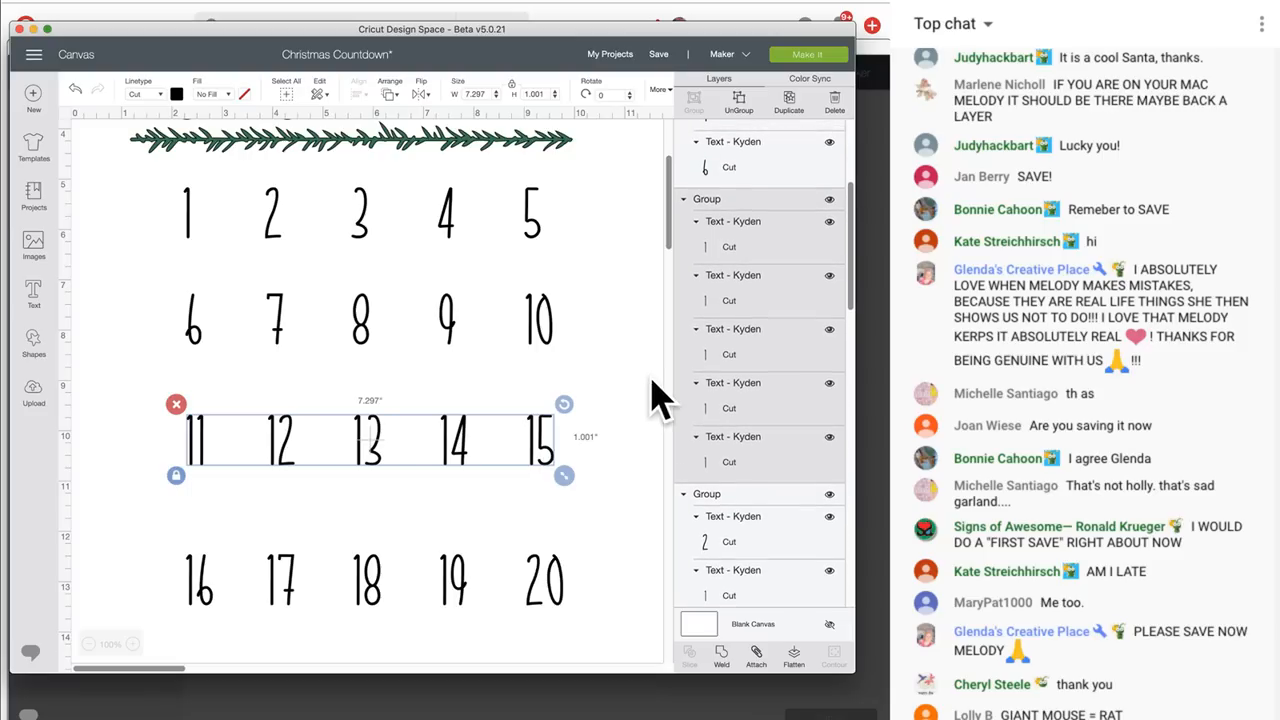
pyautogui.click(745, 112)
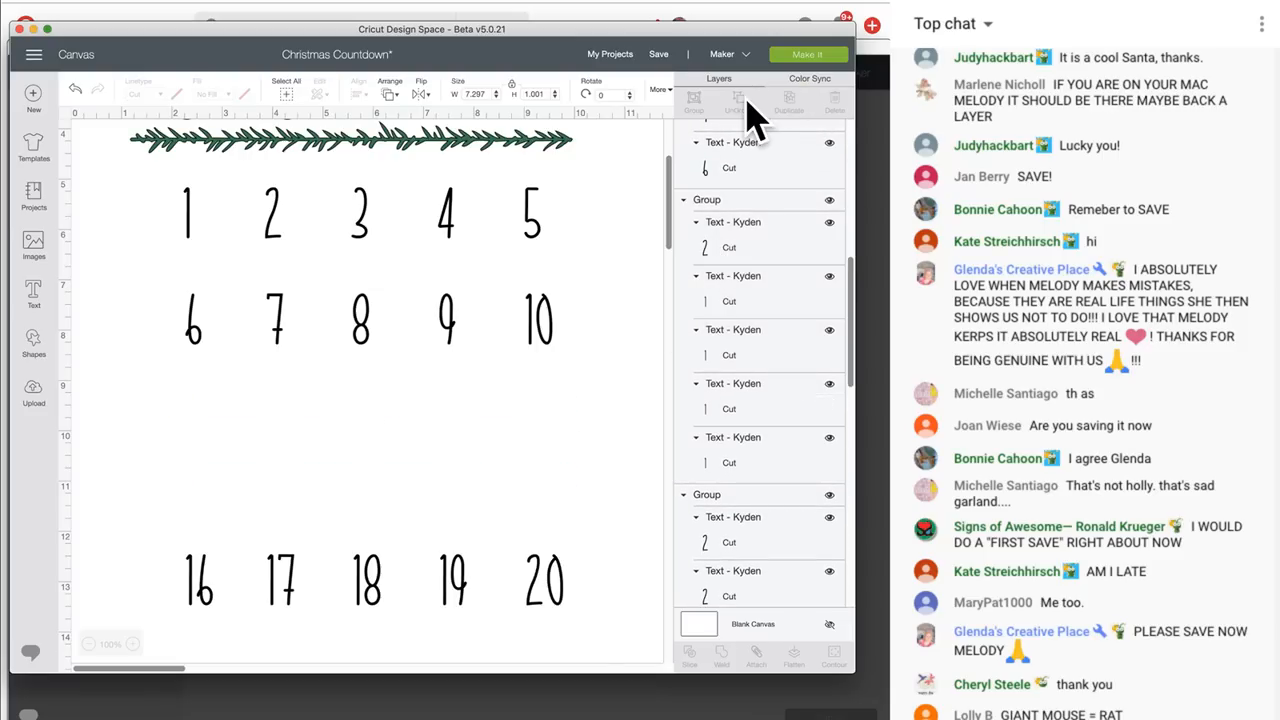
pyautogui.doubleClick(540, 445)
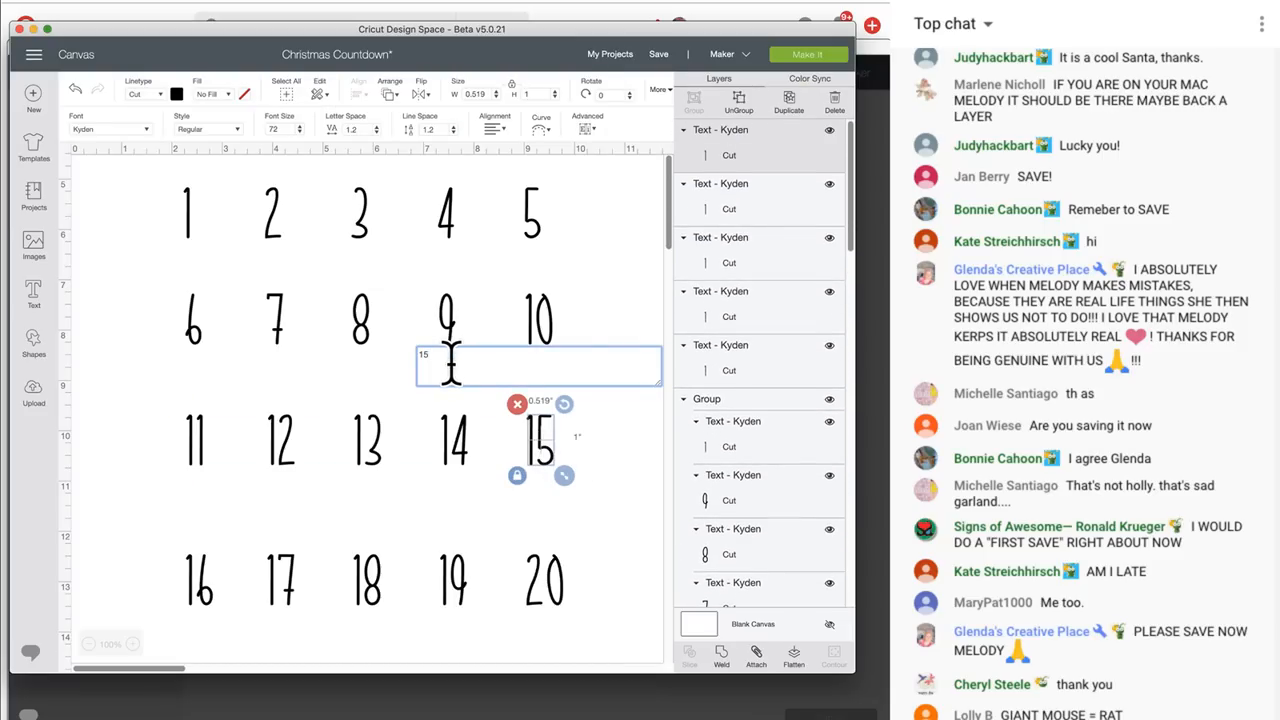
pyautogui.click(617, 449)
pyautogui.moveTo(617, 449); pyautogui.dragTo(178, 440)
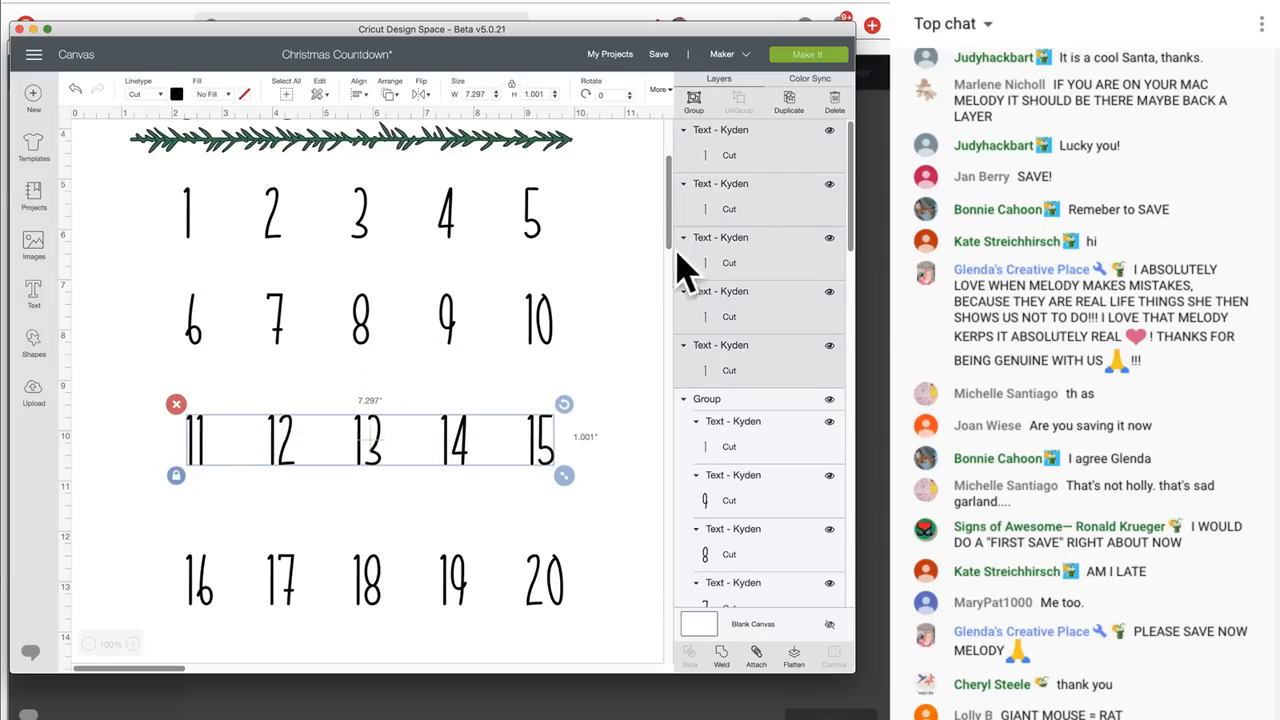
pyautogui.click(693, 101)
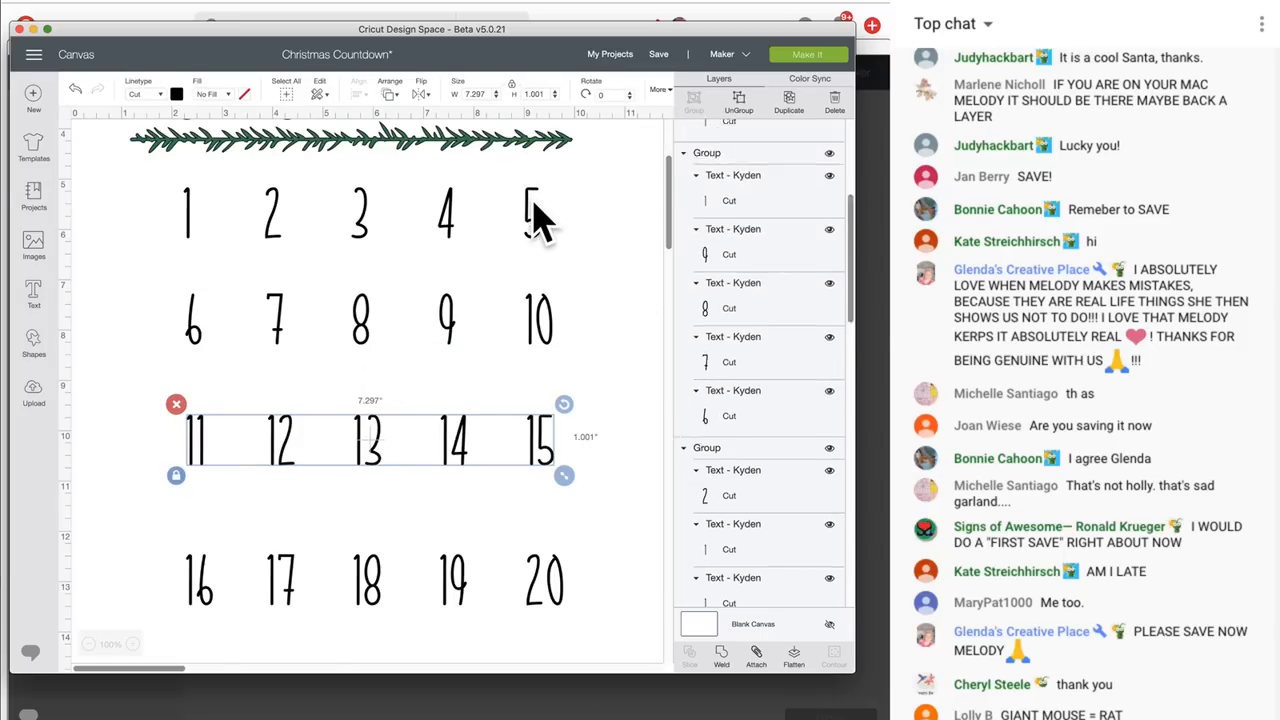
# Distribute the five number rows from 1 to 25 evenly in the vertical direction
pyautogui.click(536, 212)
pyautogui.click(600, 251)
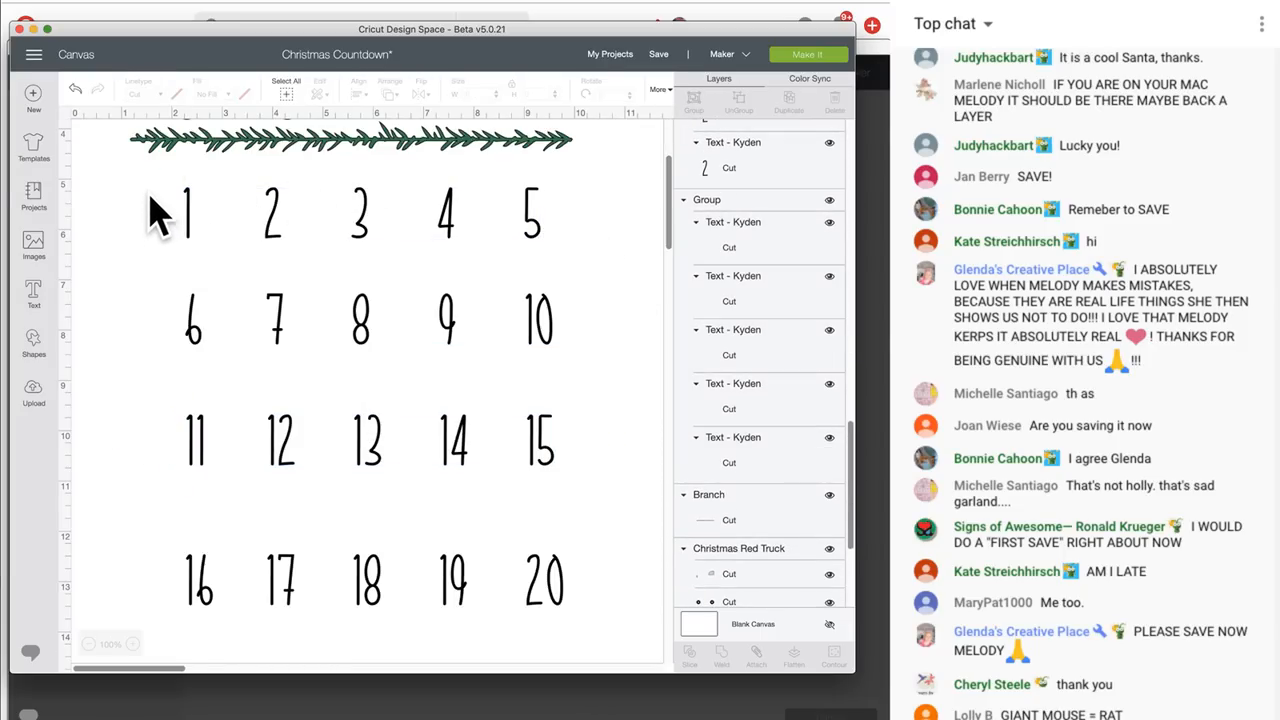
pyautogui.moveTo(149, 178); pyautogui.dragTo(623, 686)
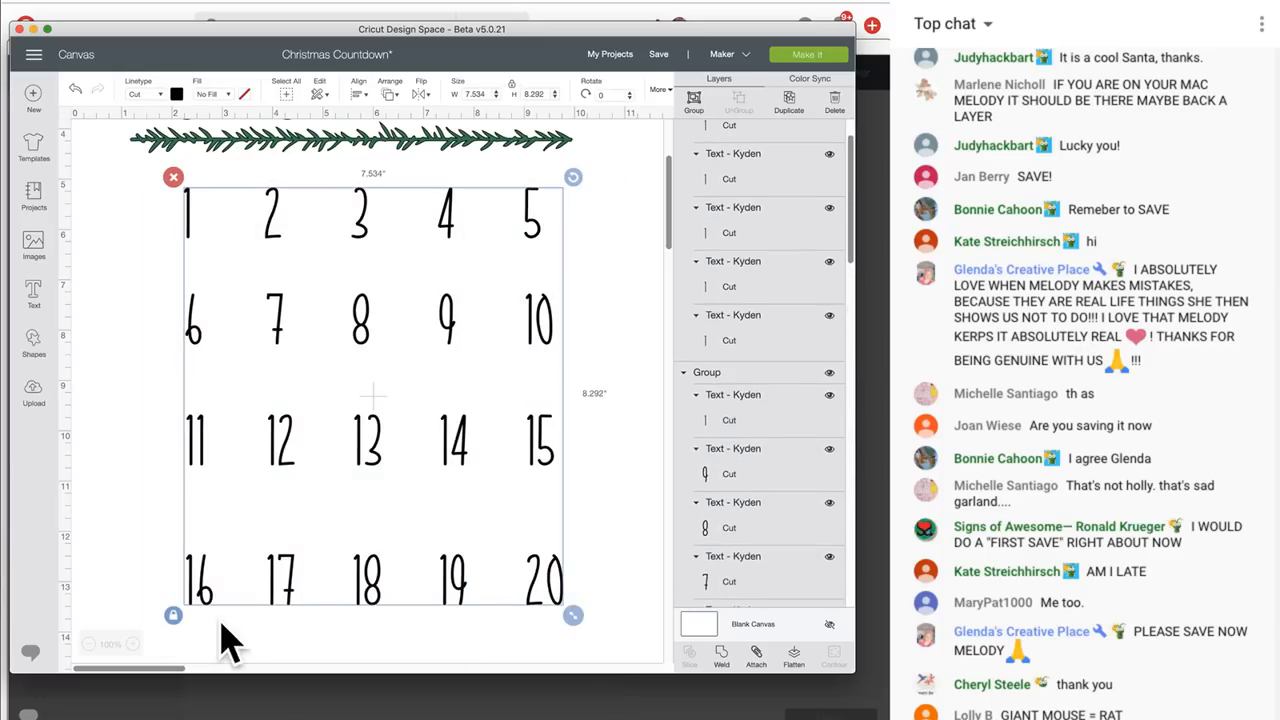
pyautogui.click(228, 640)
pyautogui.scroll(-3, 114, 571)
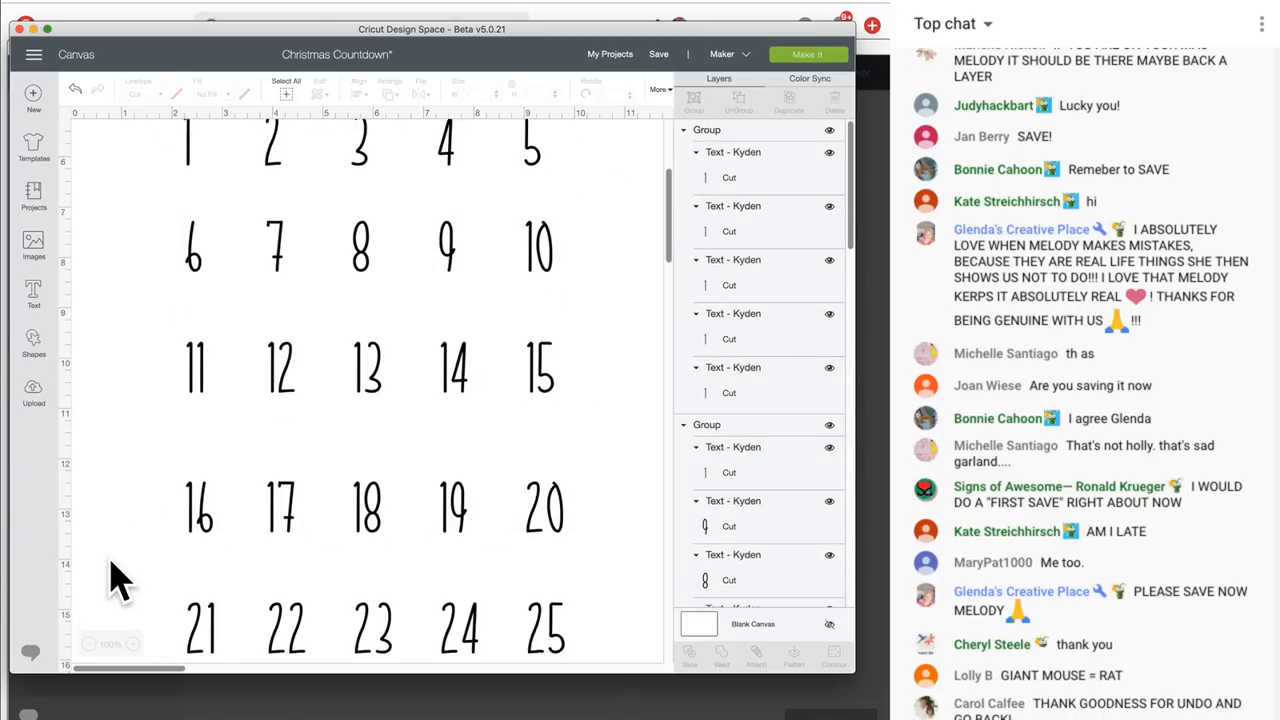
pyautogui.click(88, 645)
pyautogui.scroll(4, 150, 478)
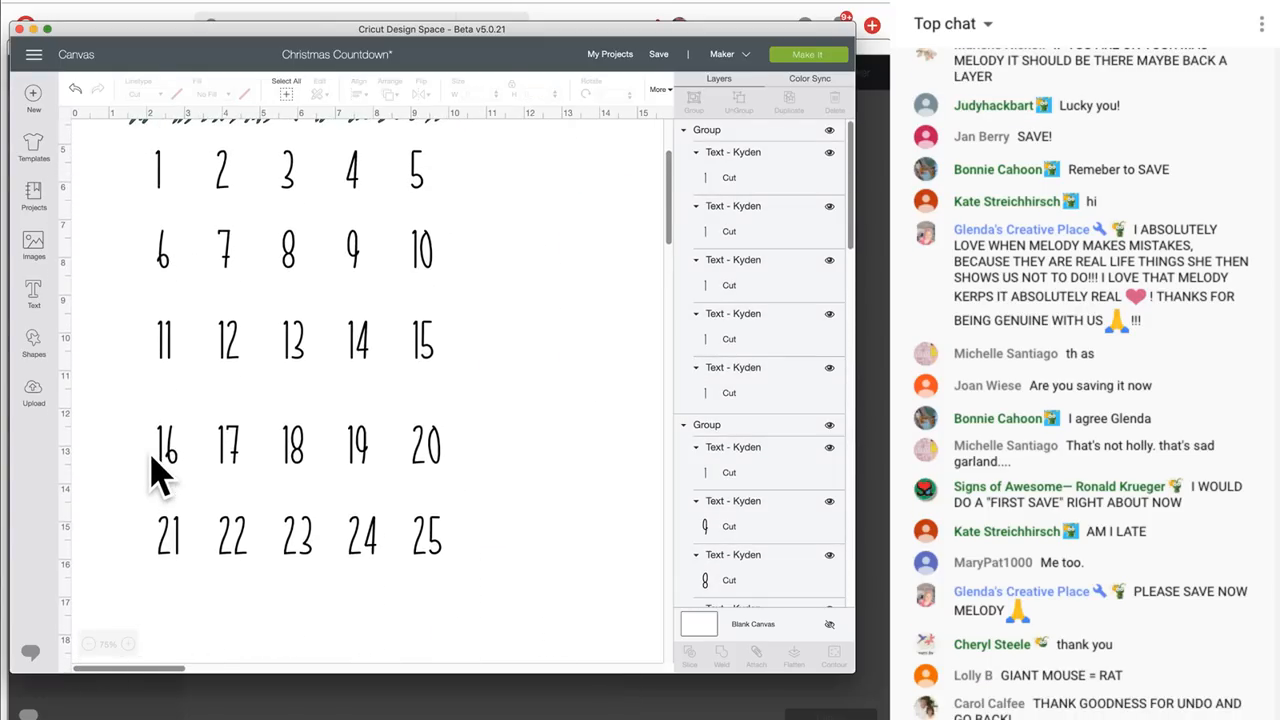
pyautogui.scroll(2, 152, 470)
pyautogui.moveTo(117, 201); pyautogui.dragTo(520, 583)
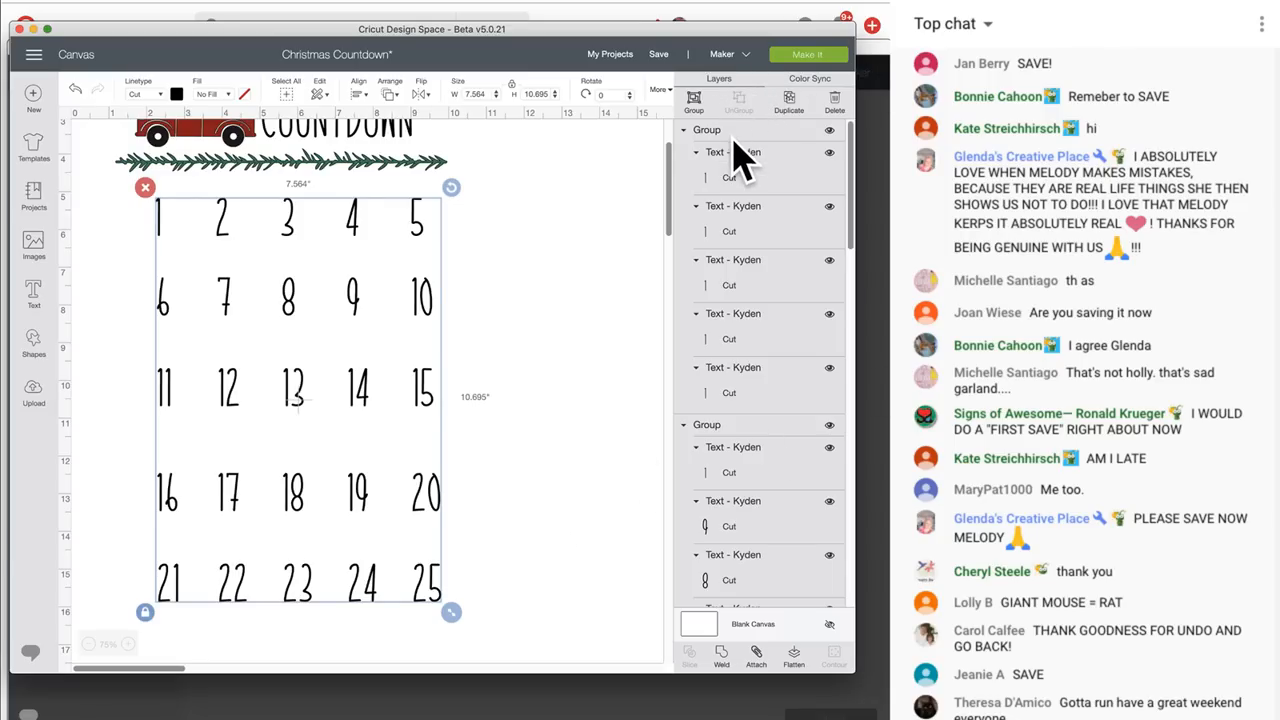
pyautogui.click(357, 95)
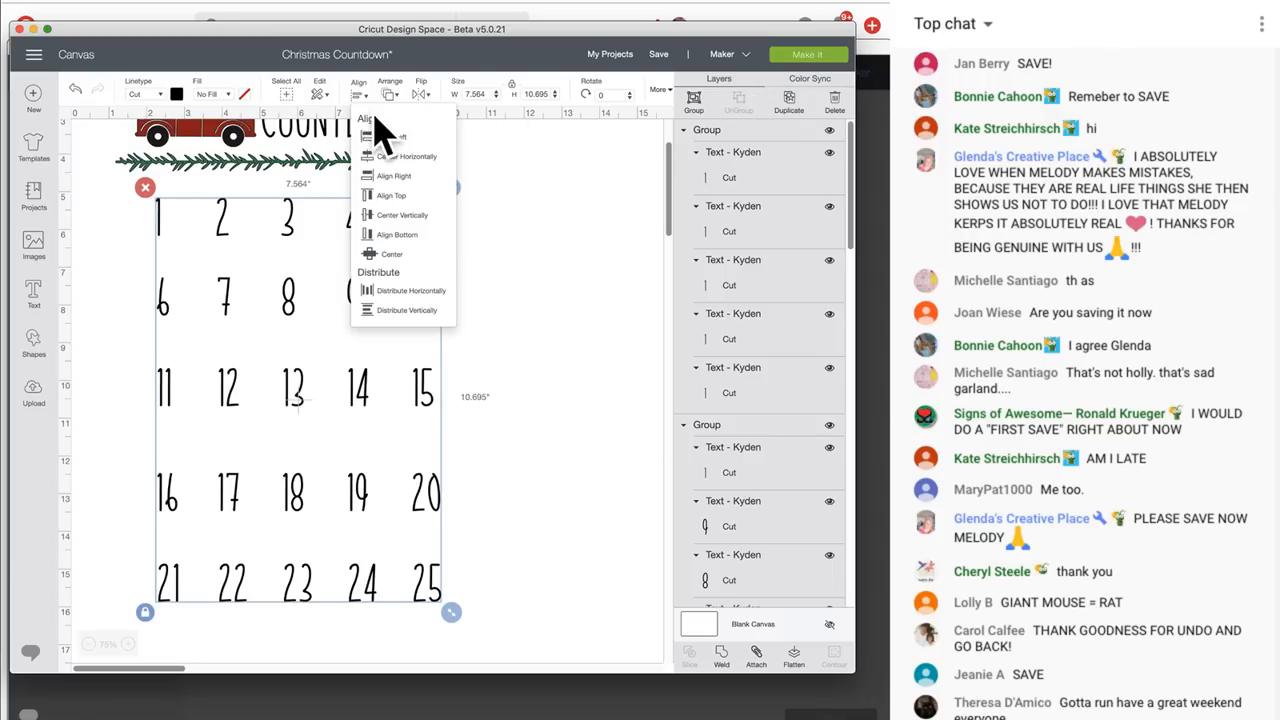
pyautogui.click(420, 311)
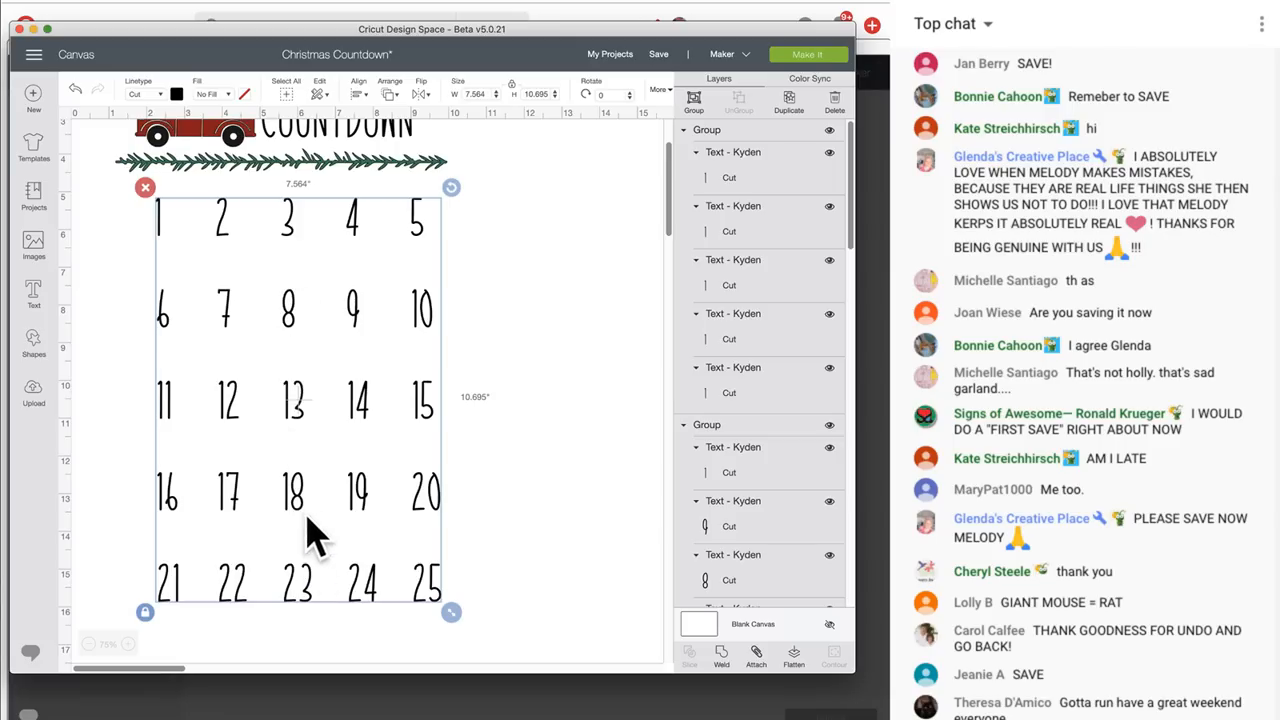
pyautogui.click(503, 327)
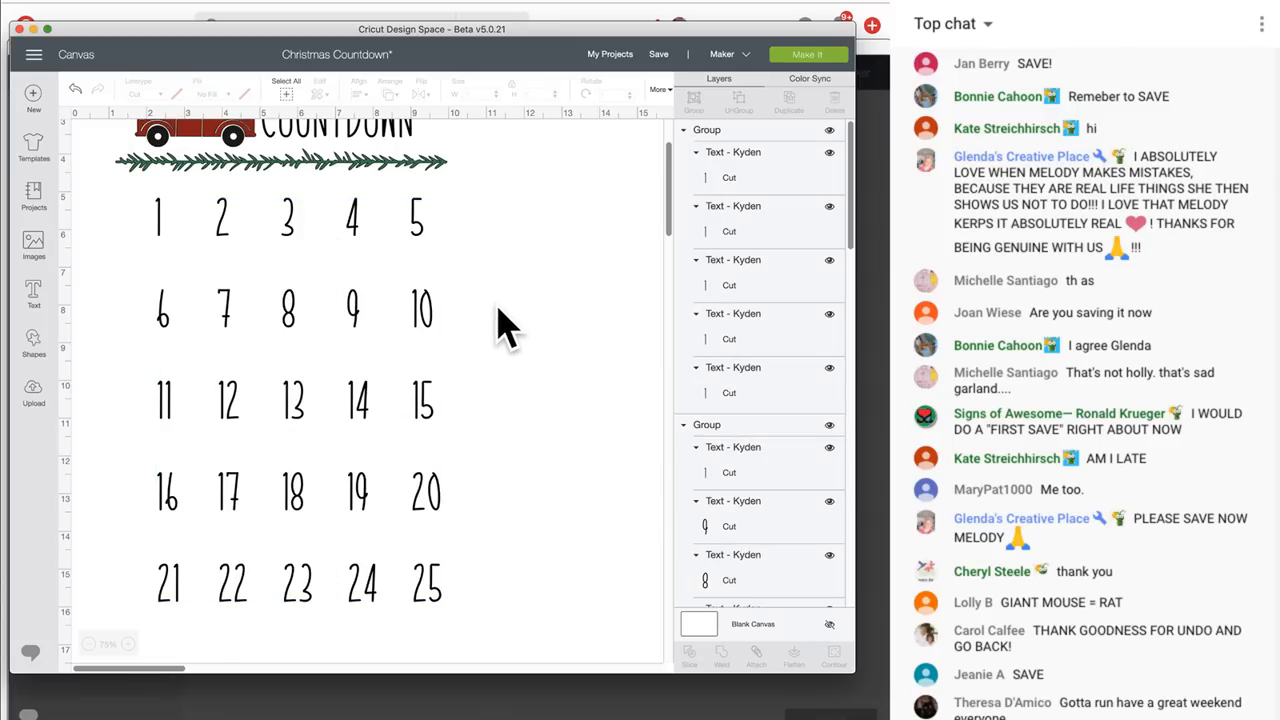
# Change the colour of all the numbers 1 to 25 to the truck's dark red material colour
pyautogui.scroll(2, 503, 327)
pyautogui.scroll(-1, 503, 327)
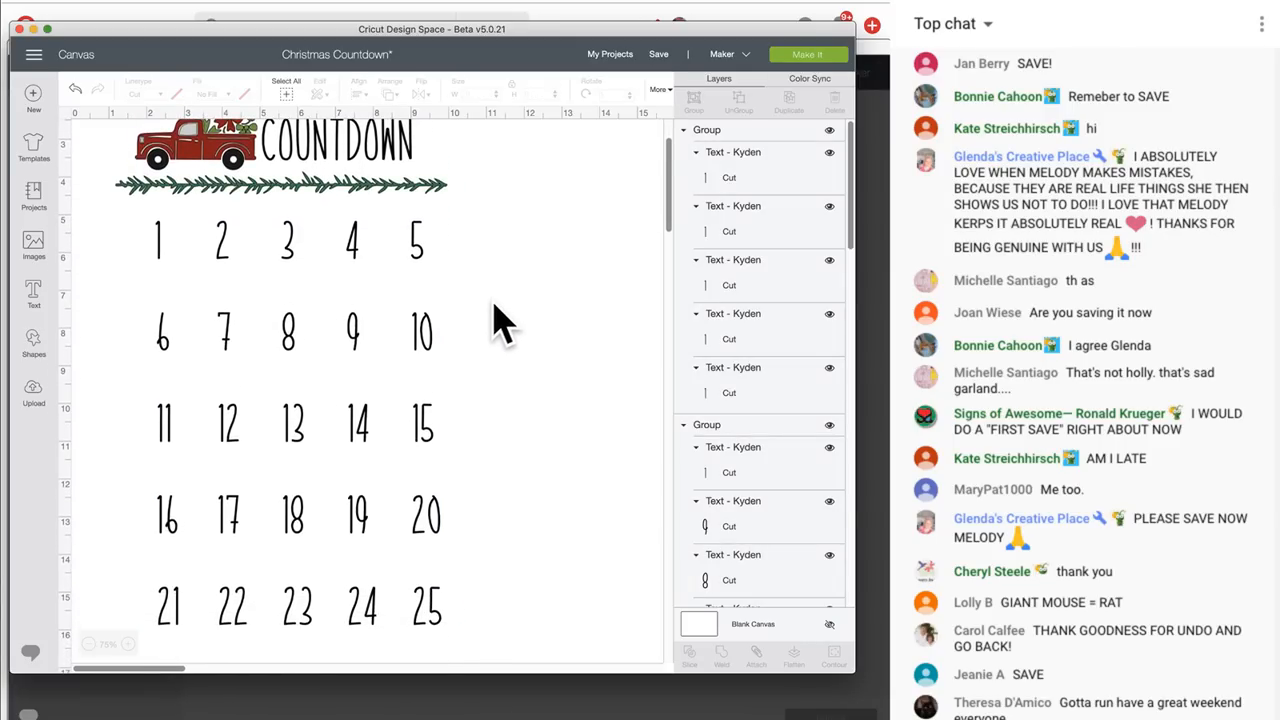
pyautogui.moveTo(96, 224); pyautogui.dragTo(553, 690)
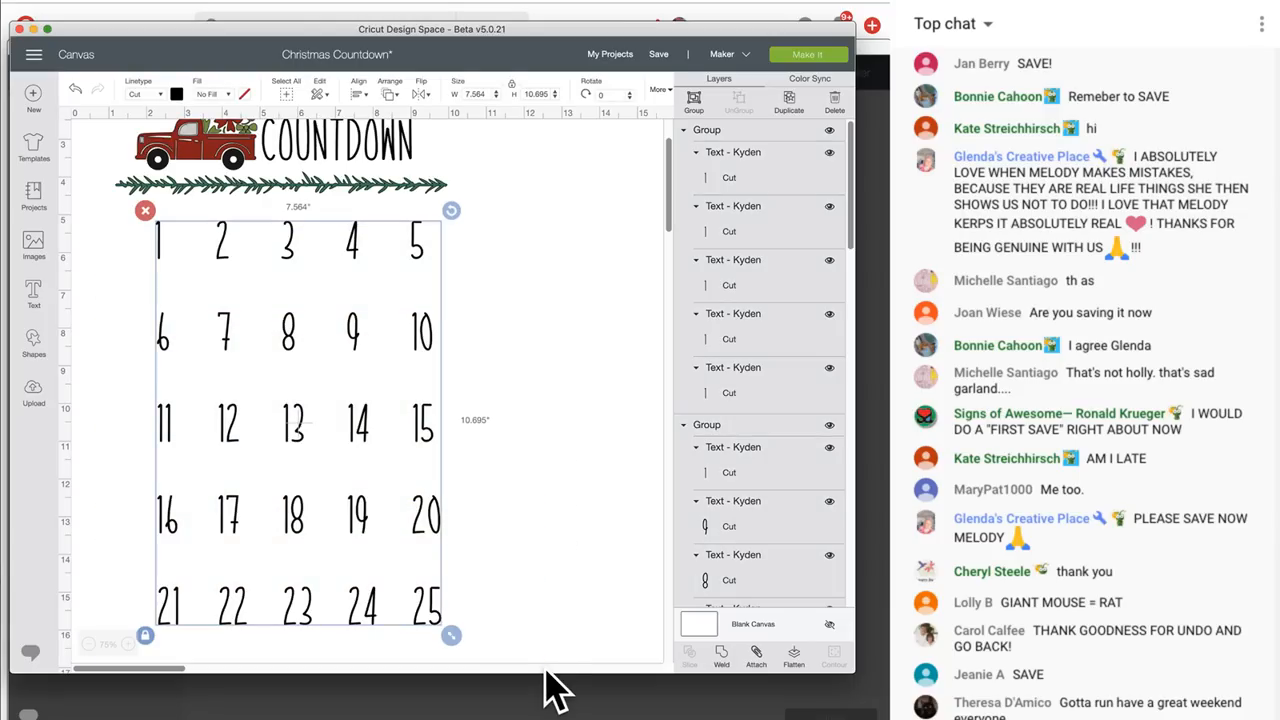
pyautogui.click(160, 94)
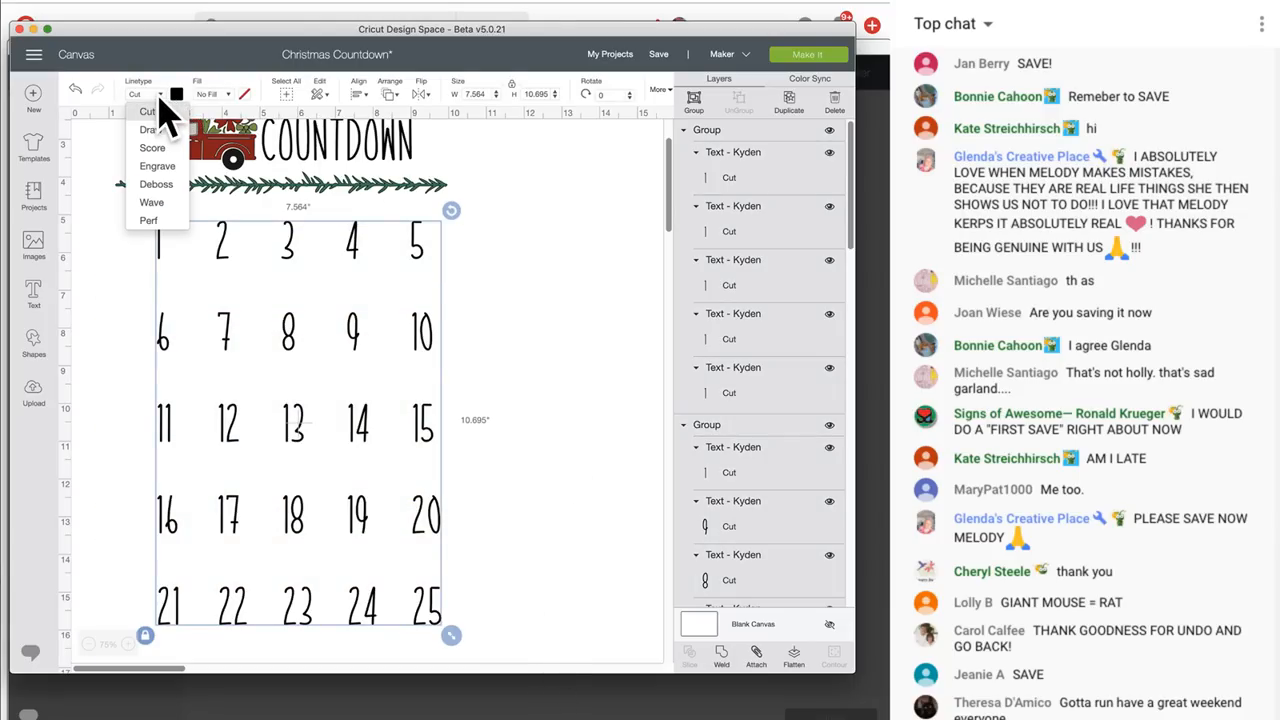
pyautogui.click(177, 95)
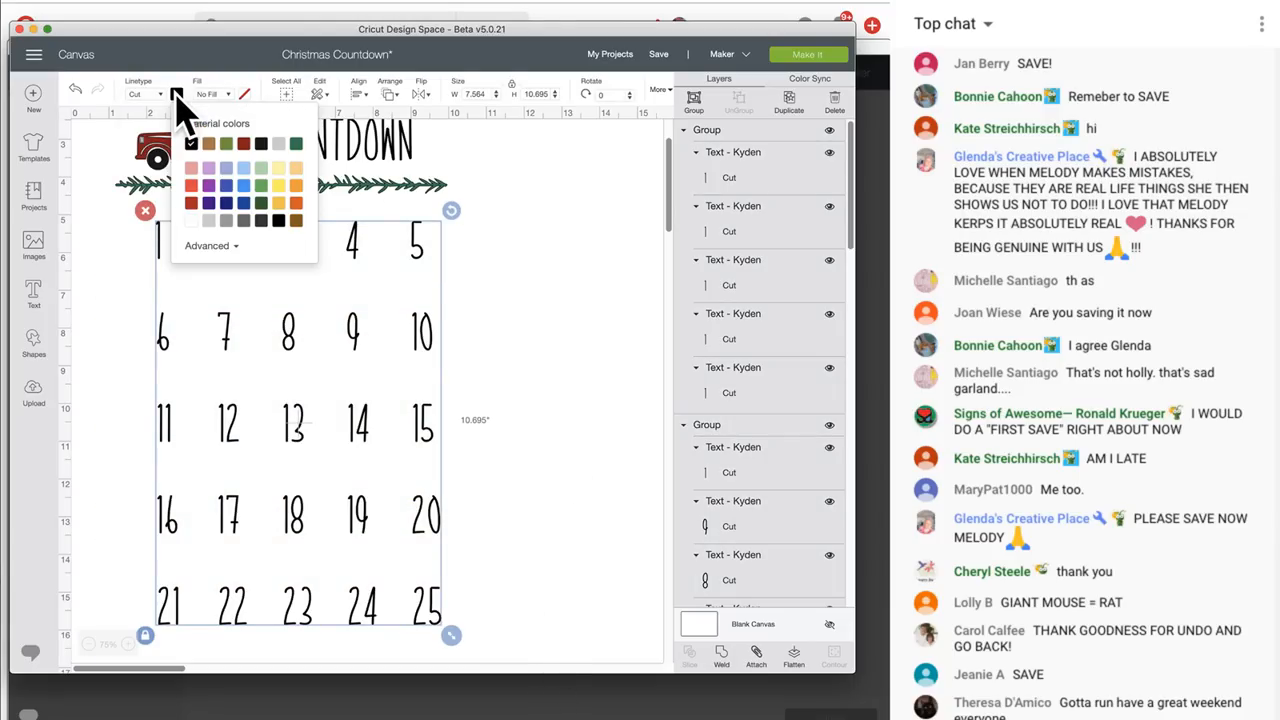
pyautogui.click(245, 145)
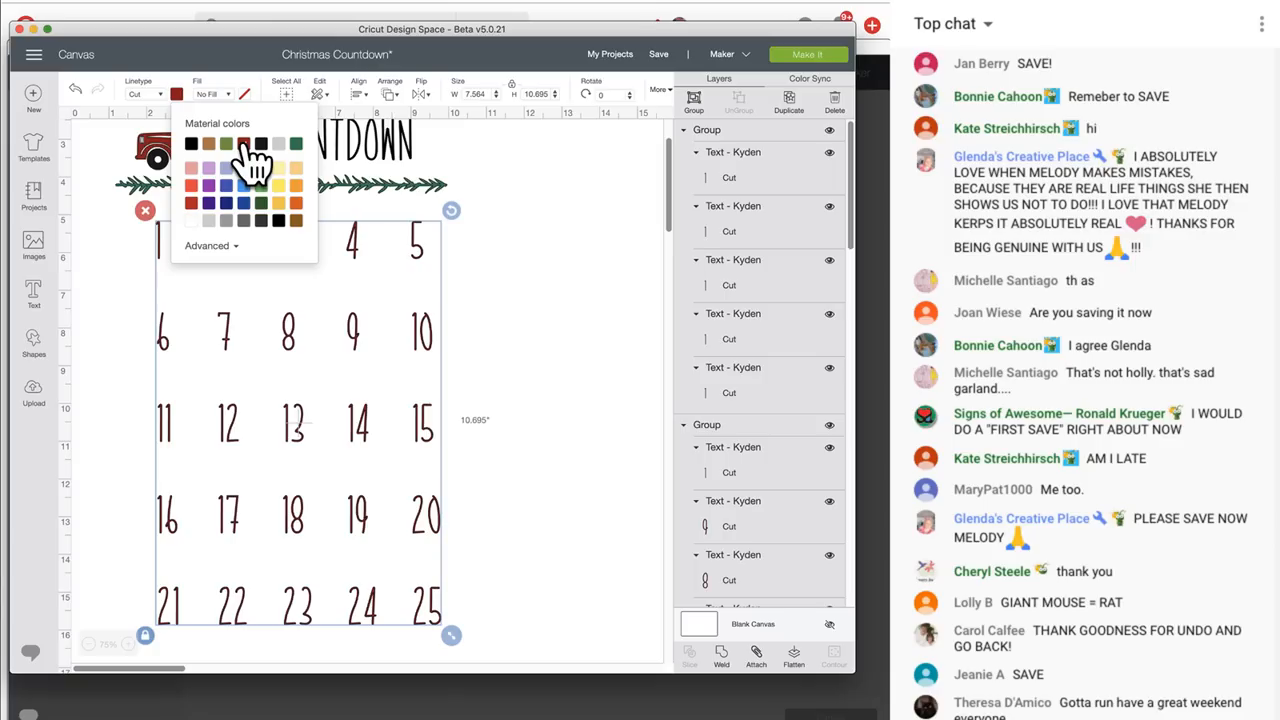
pyautogui.click(500, 430)
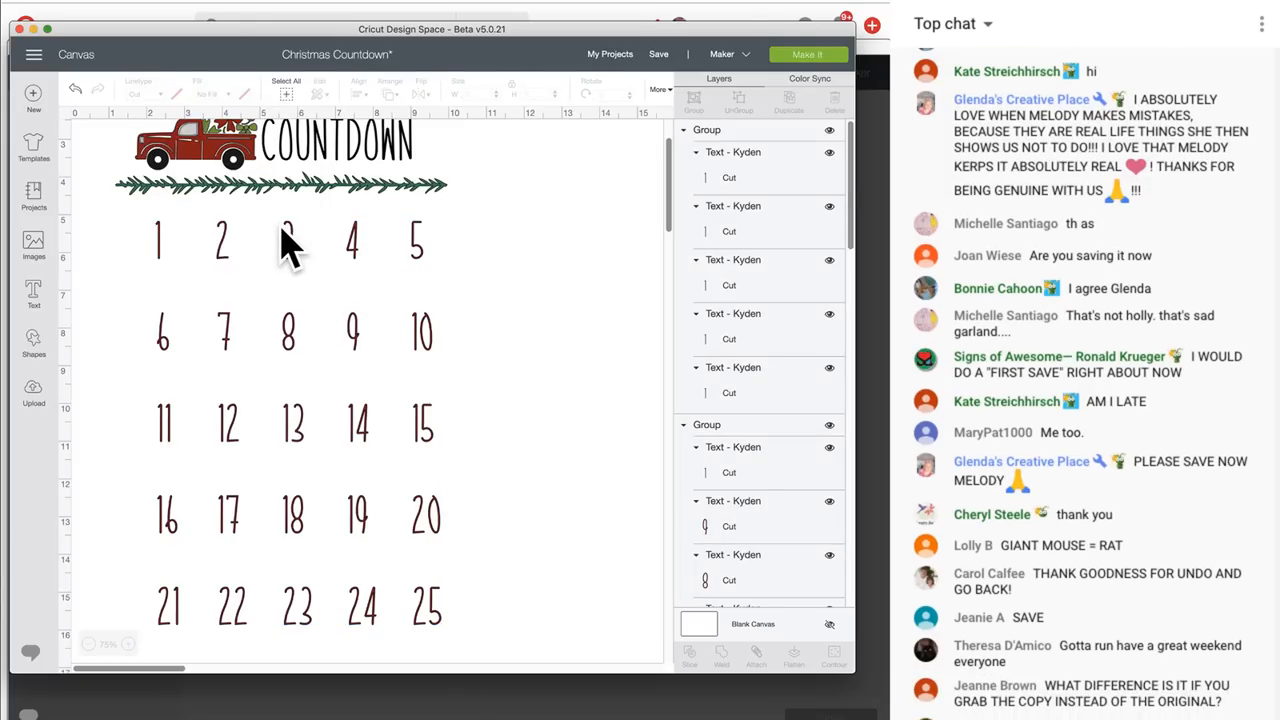
# Recolour the row 6 to 10 with the custom brighter red #ce1d24
pyautogui.scroll(3, 285, 243)
pyautogui.click(290, 424)
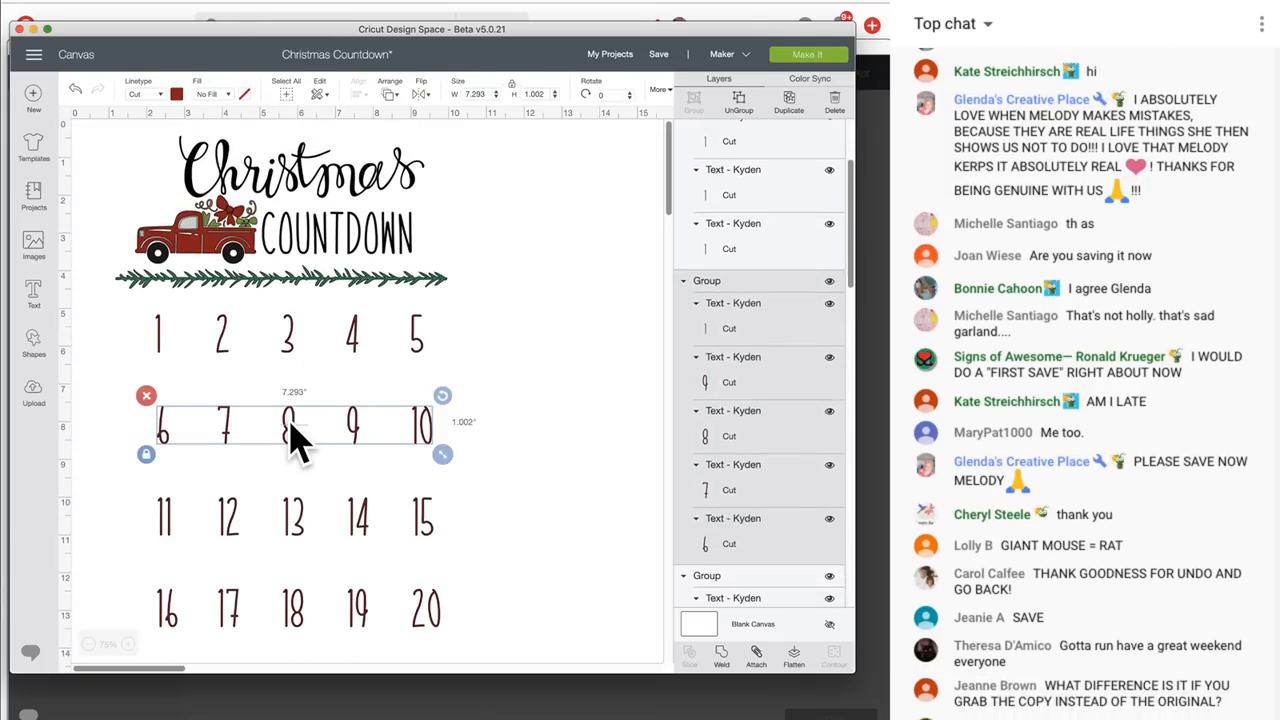
pyautogui.click(179, 96)
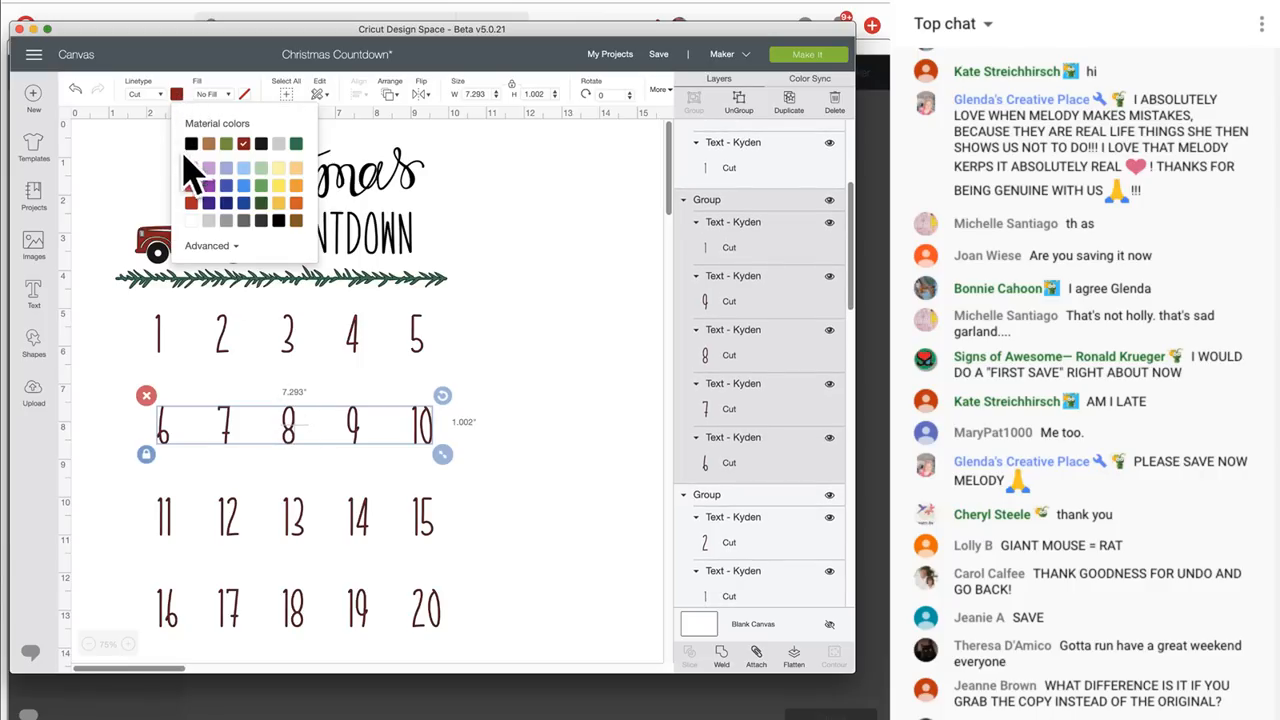
pyautogui.click(208, 247)
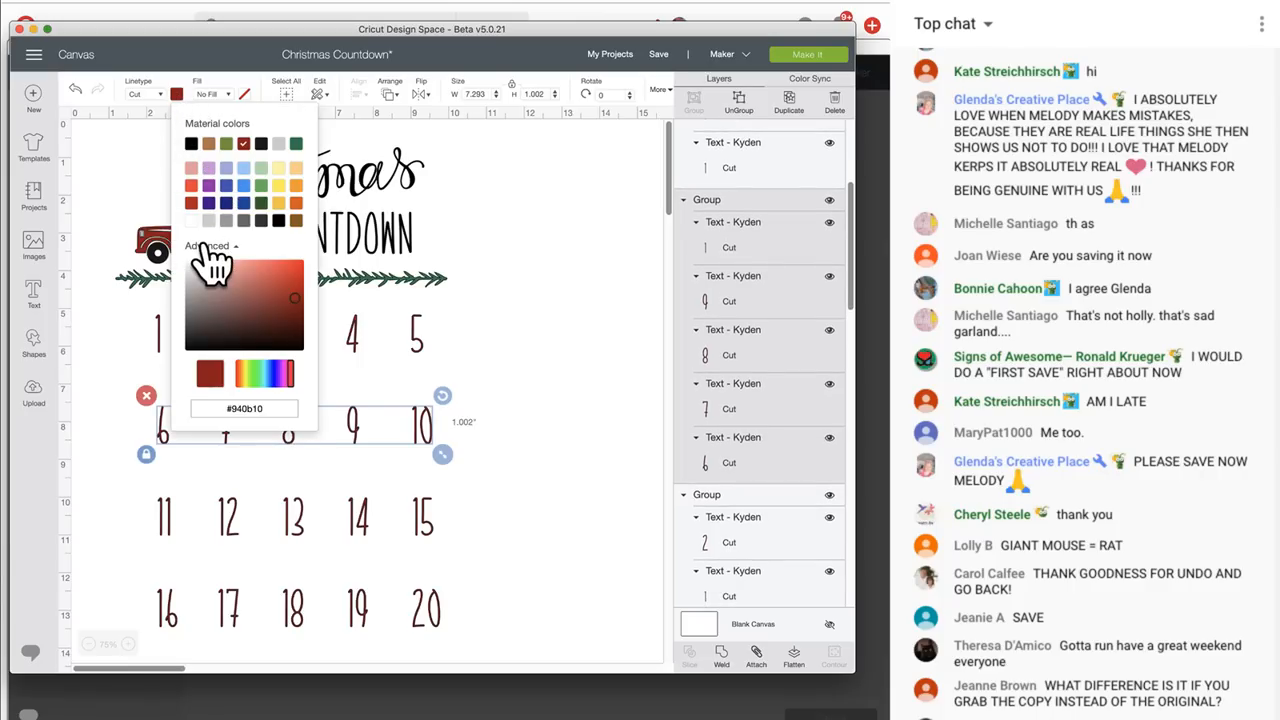
pyautogui.click(288, 296)
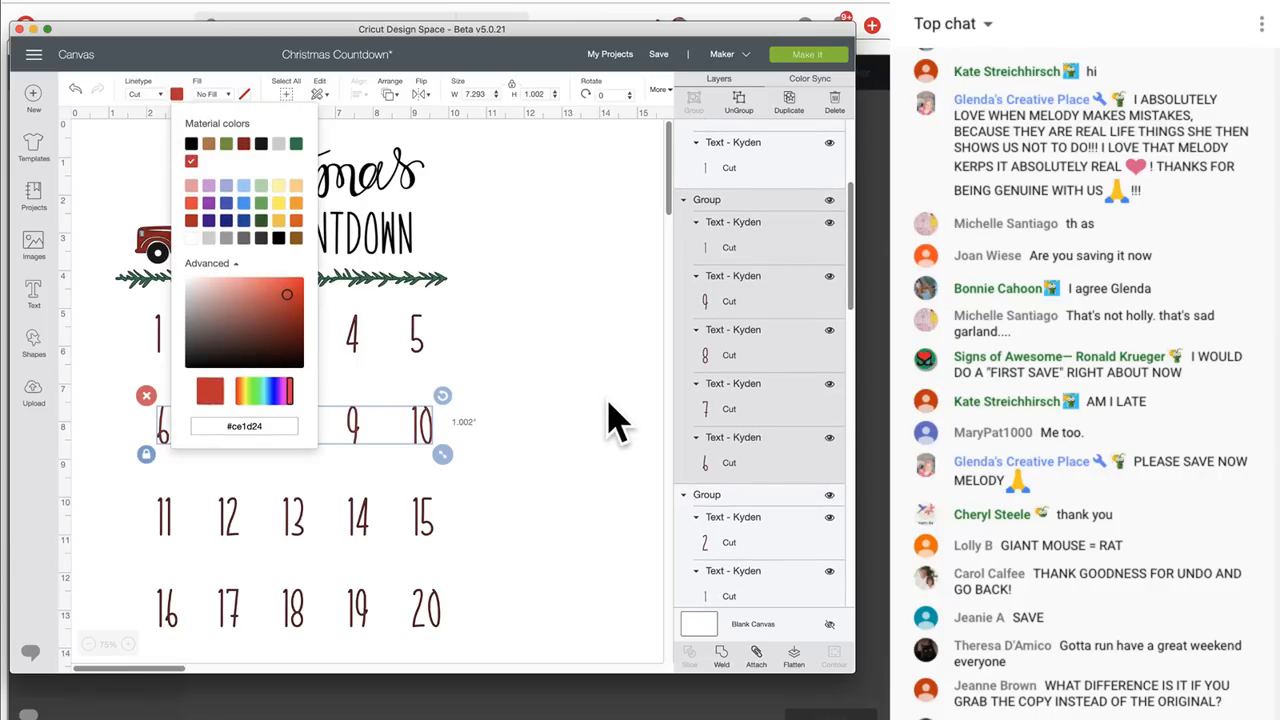
pyautogui.click(606, 400)
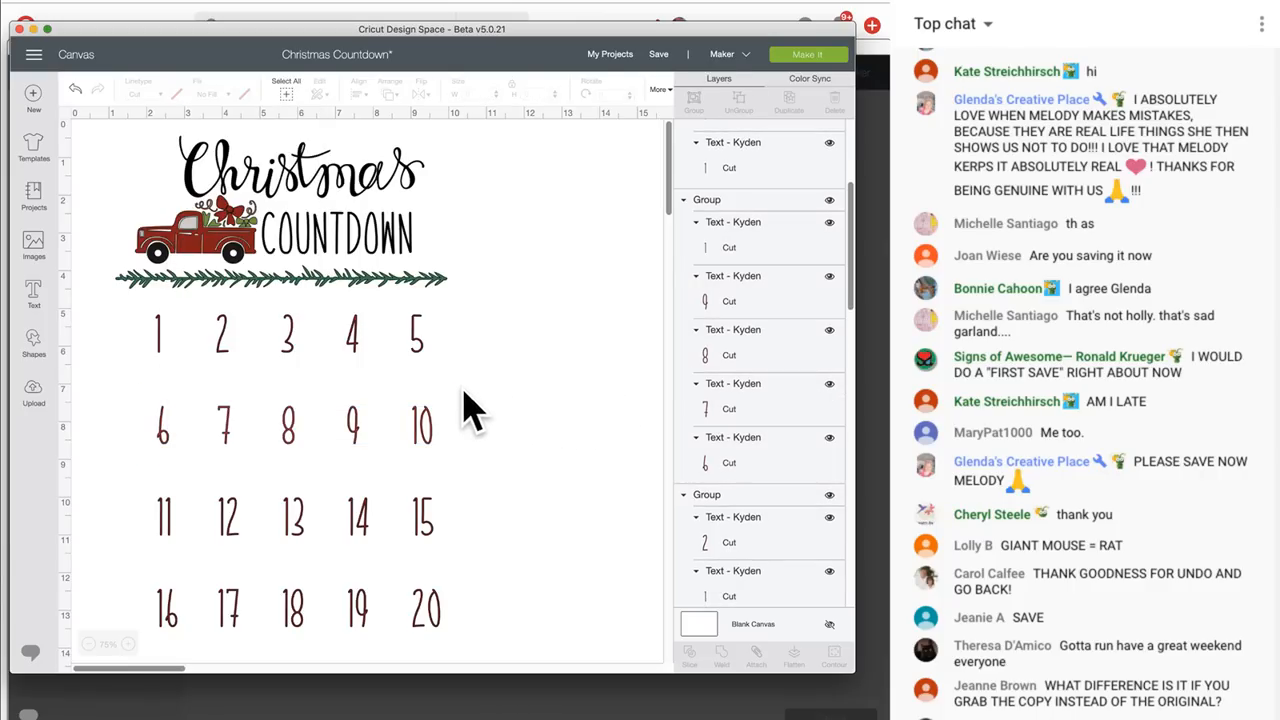
# Sync the dark red truck layer and remaining numbers to the brighter red of the row 6 to 10
pyautogui.click(810, 80)
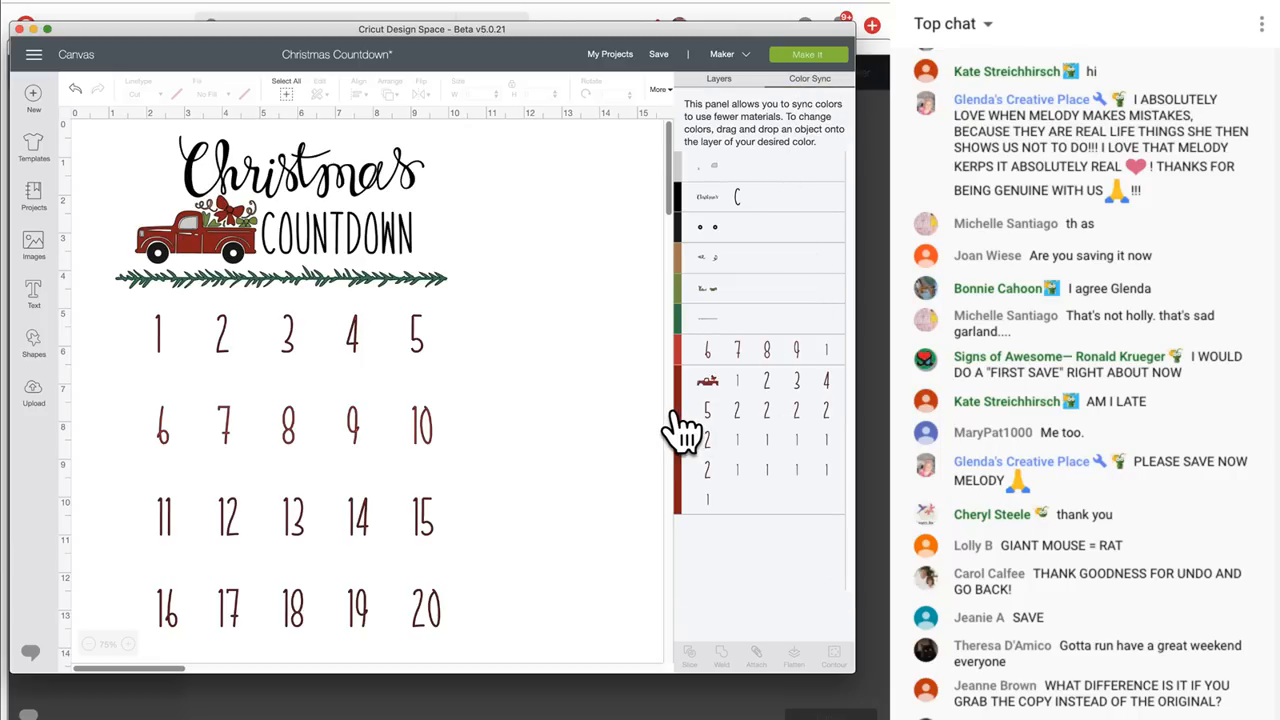
pyautogui.moveTo(683, 430); pyautogui.dragTo(678, 352)
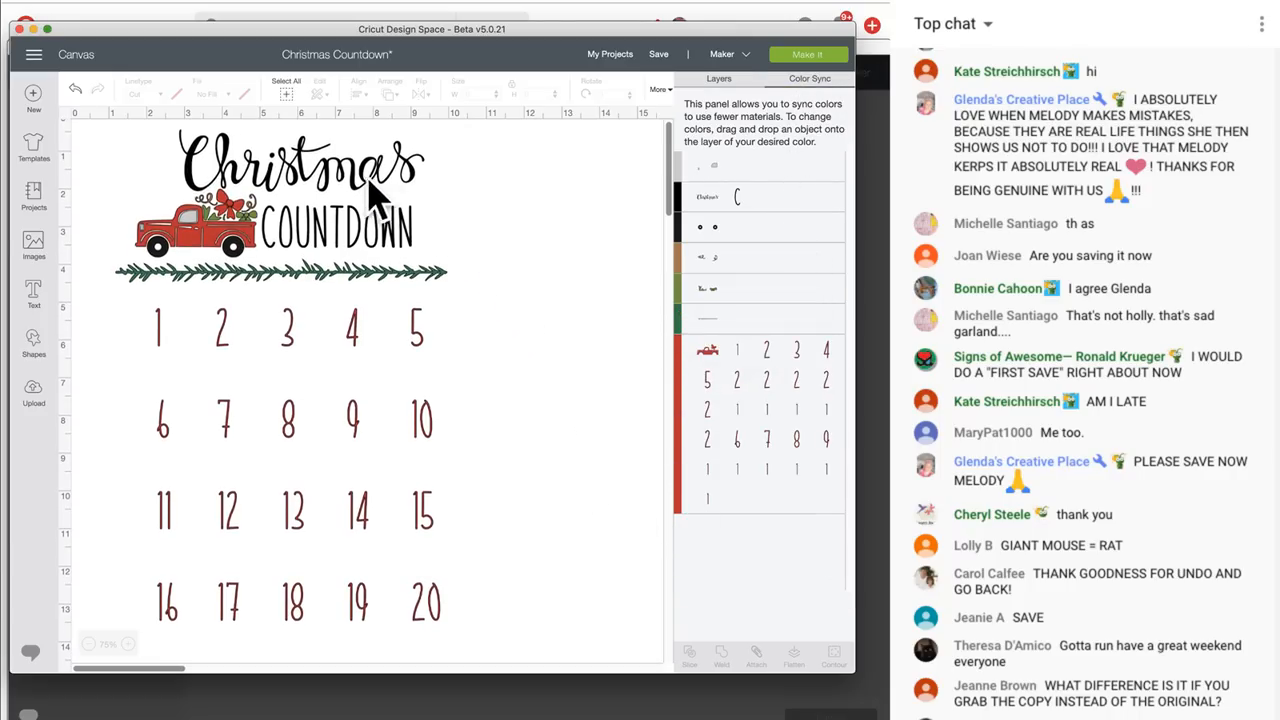
pyautogui.click(318, 168)
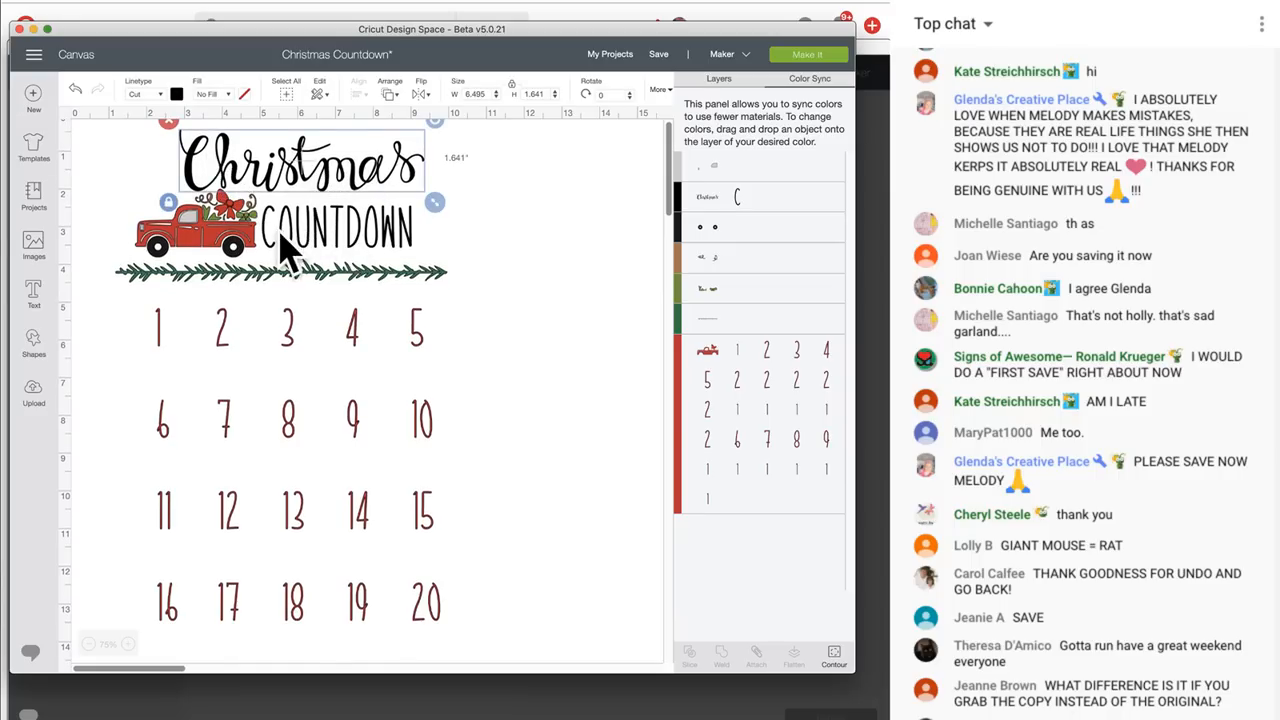
pyautogui.click(312, 231)
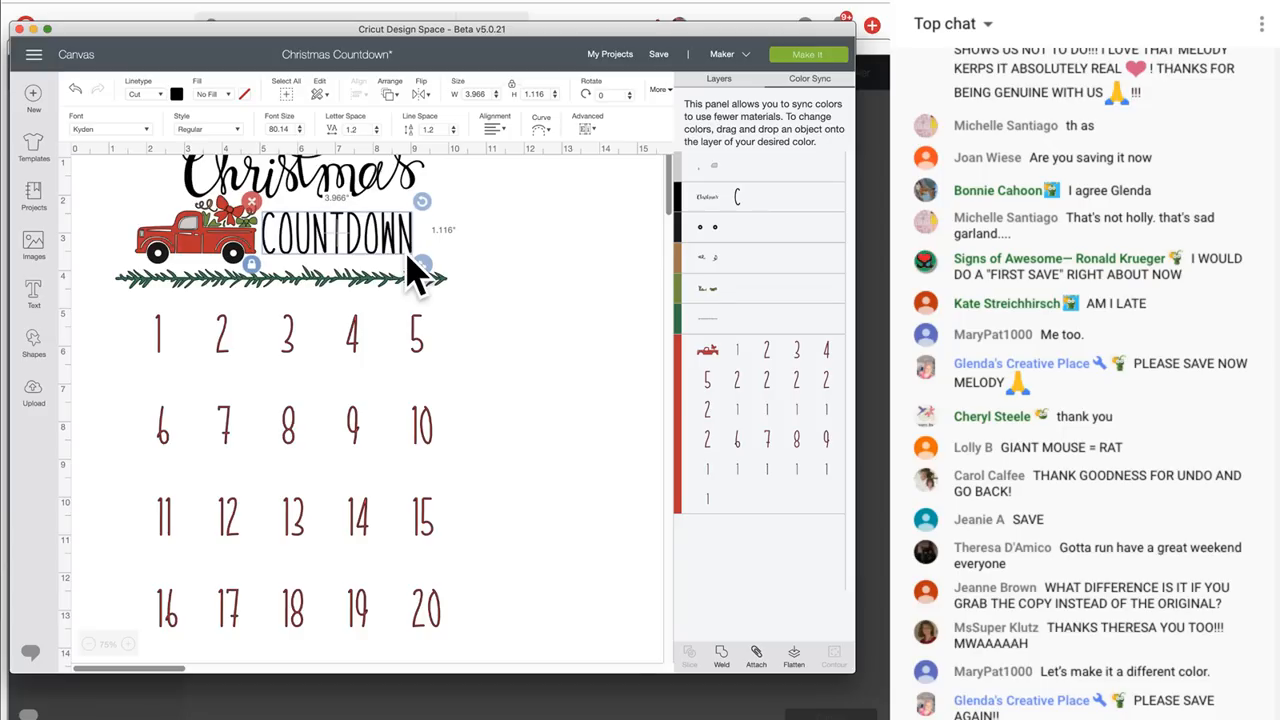
pyautogui.scroll(-3, 590, 352)
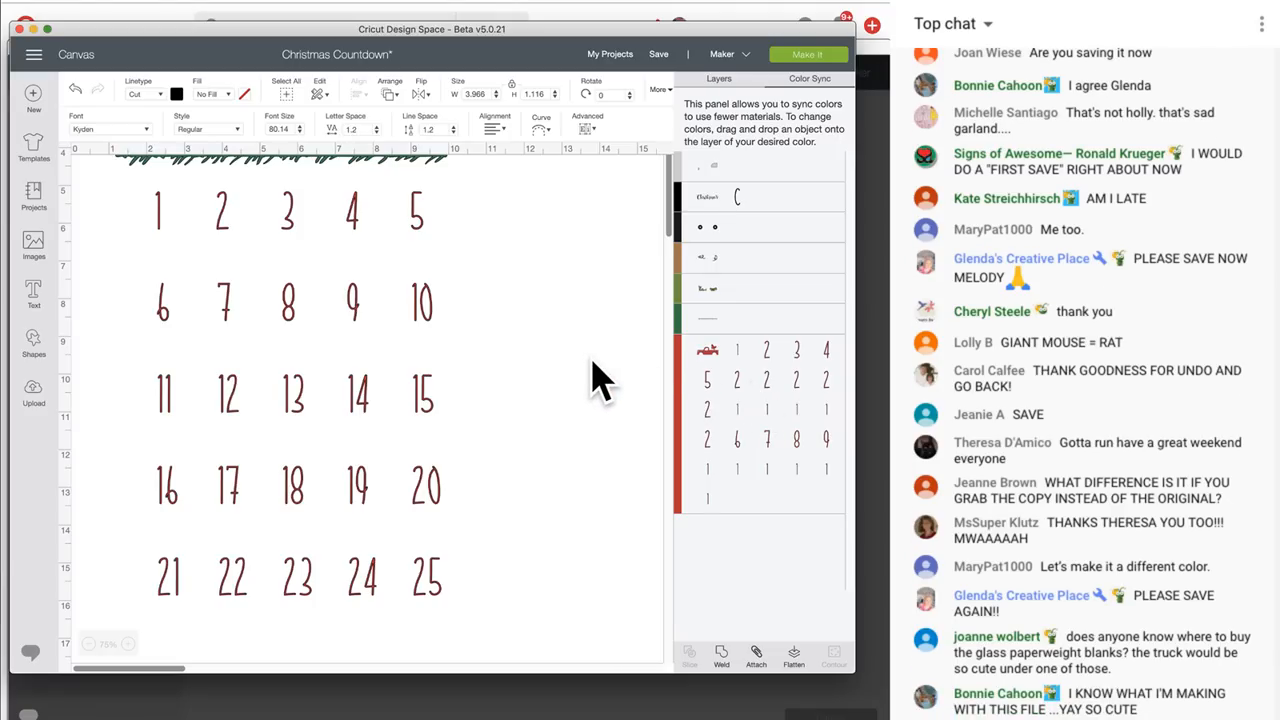
# Preview all seven cutting mats of the project, including the red mat with the truck and numbers, and return to the canvas
pyautogui.click(800, 58)
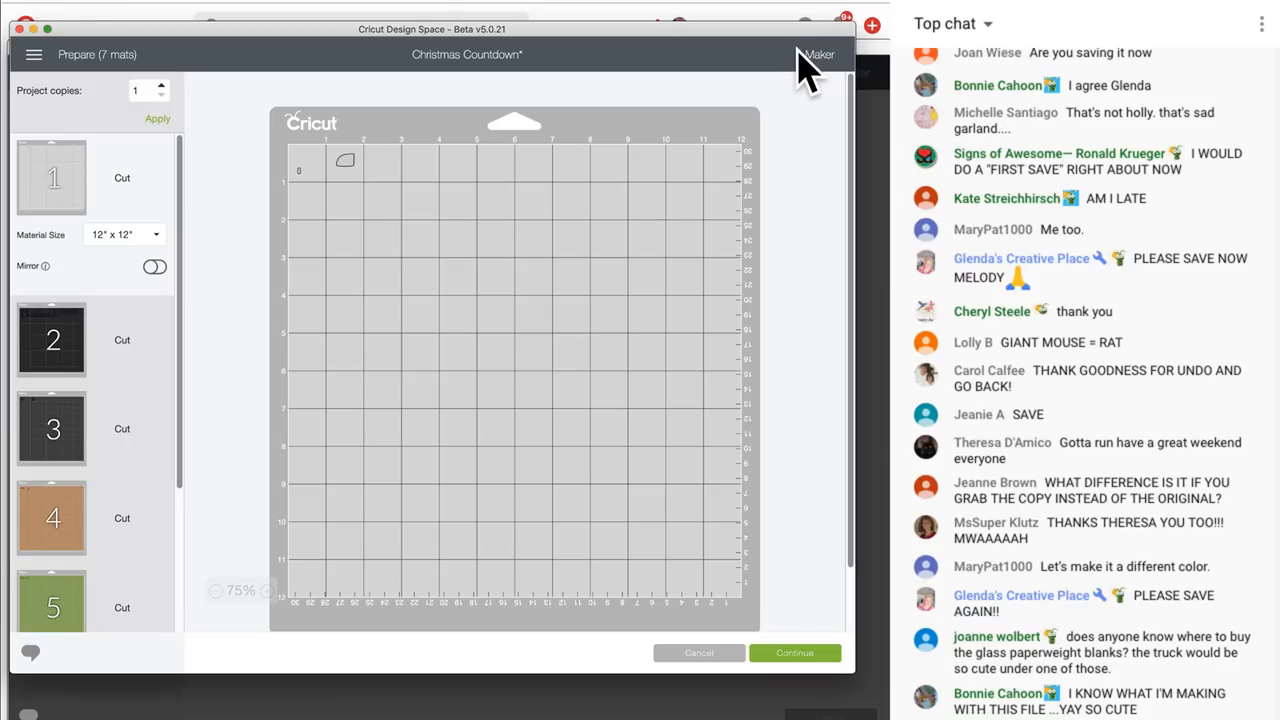
pyautogui.click(55, 338)
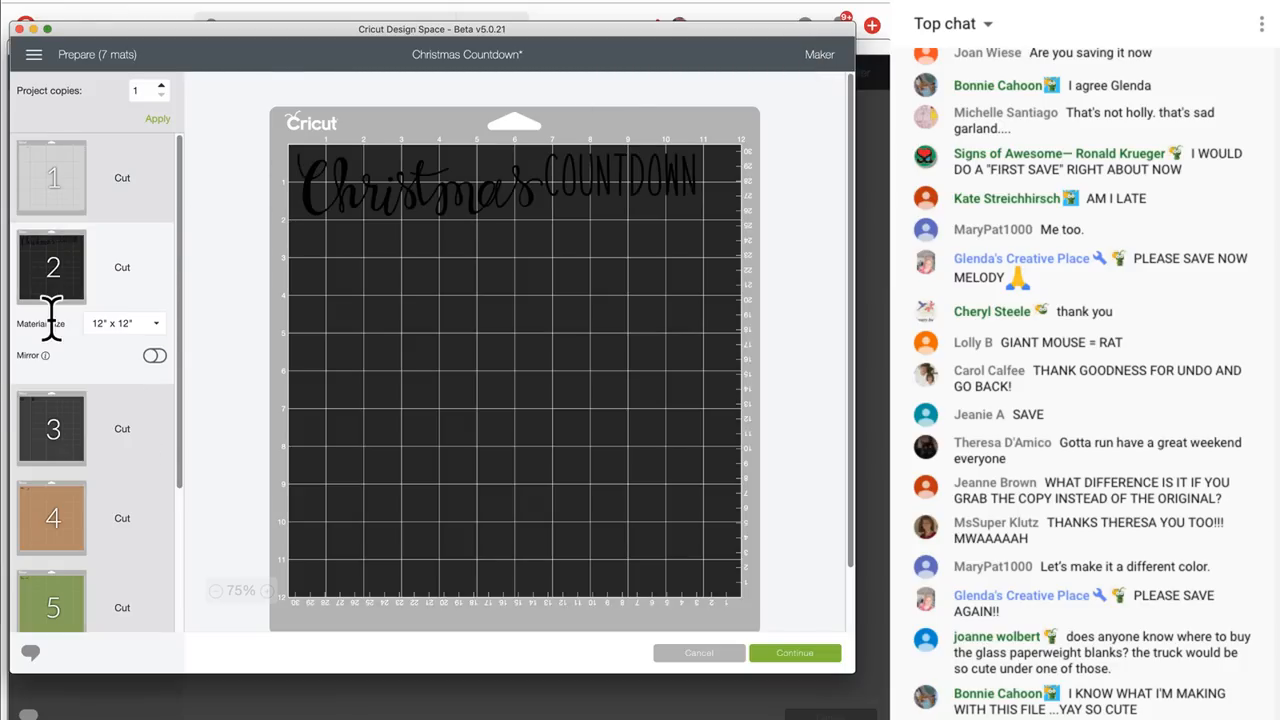
pyautogui.click(72, 455)
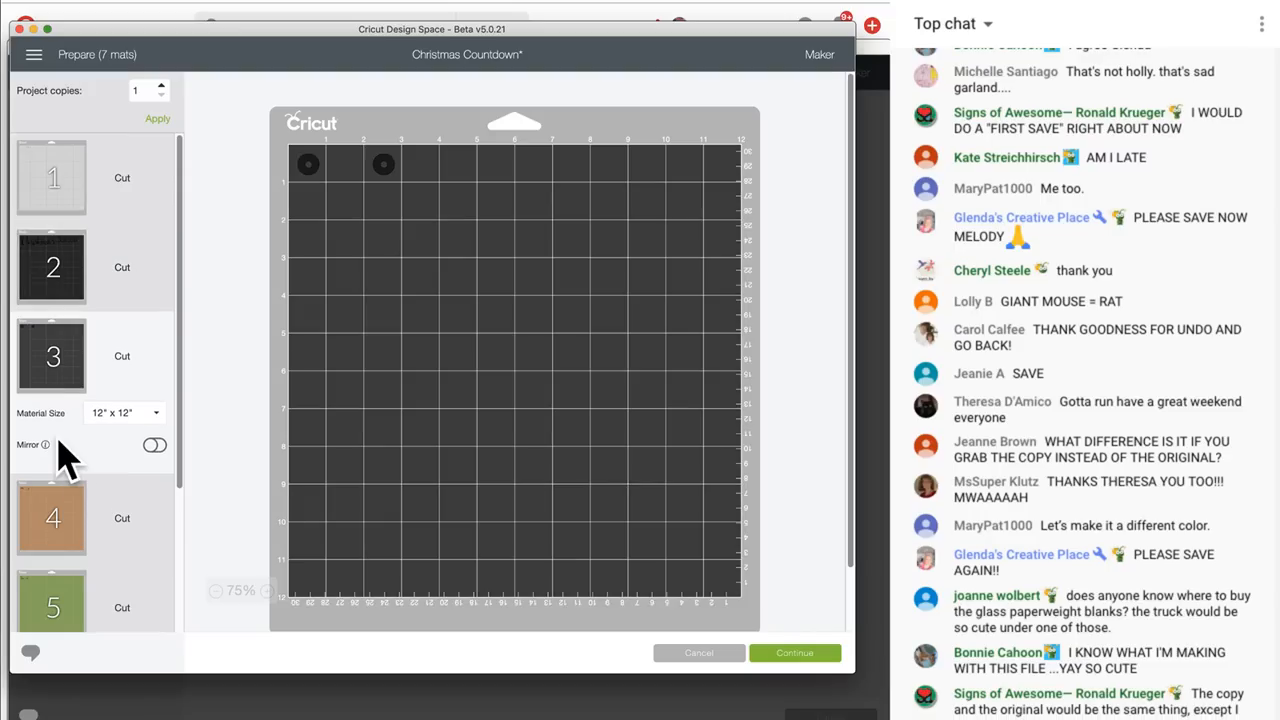
pyautogui.click(68, 522)
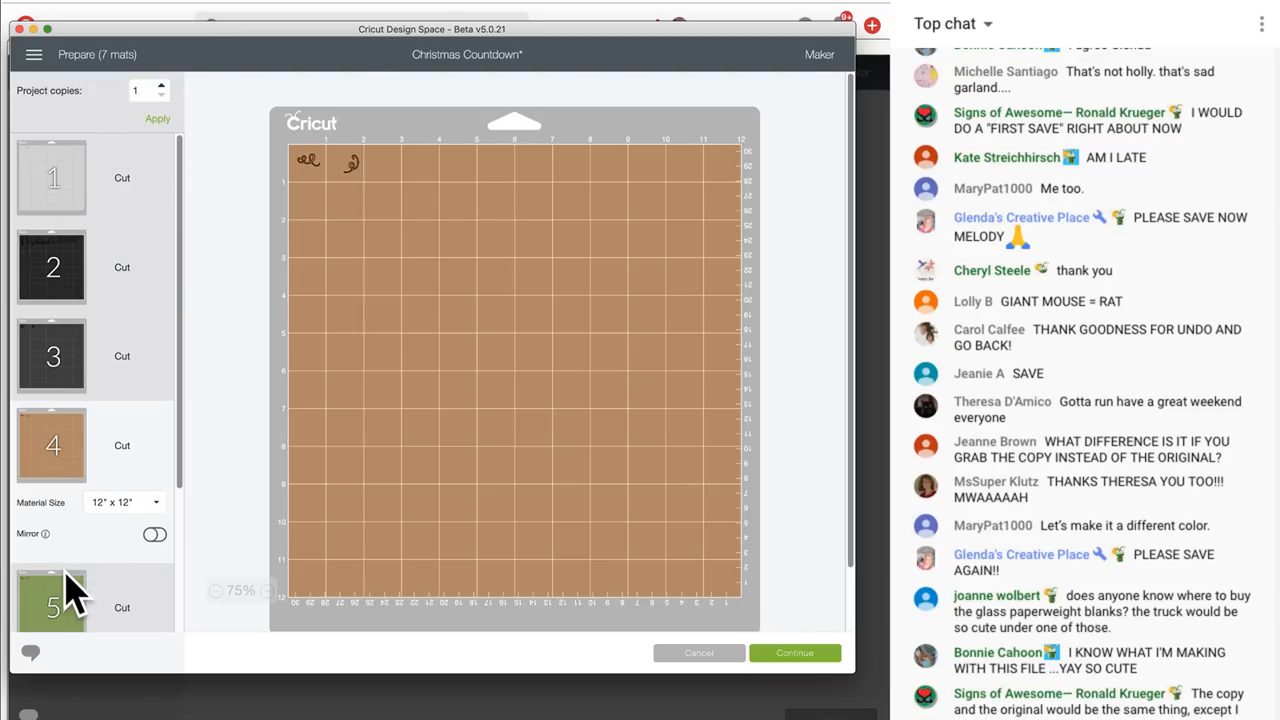
pyautogui.click(68, 598)
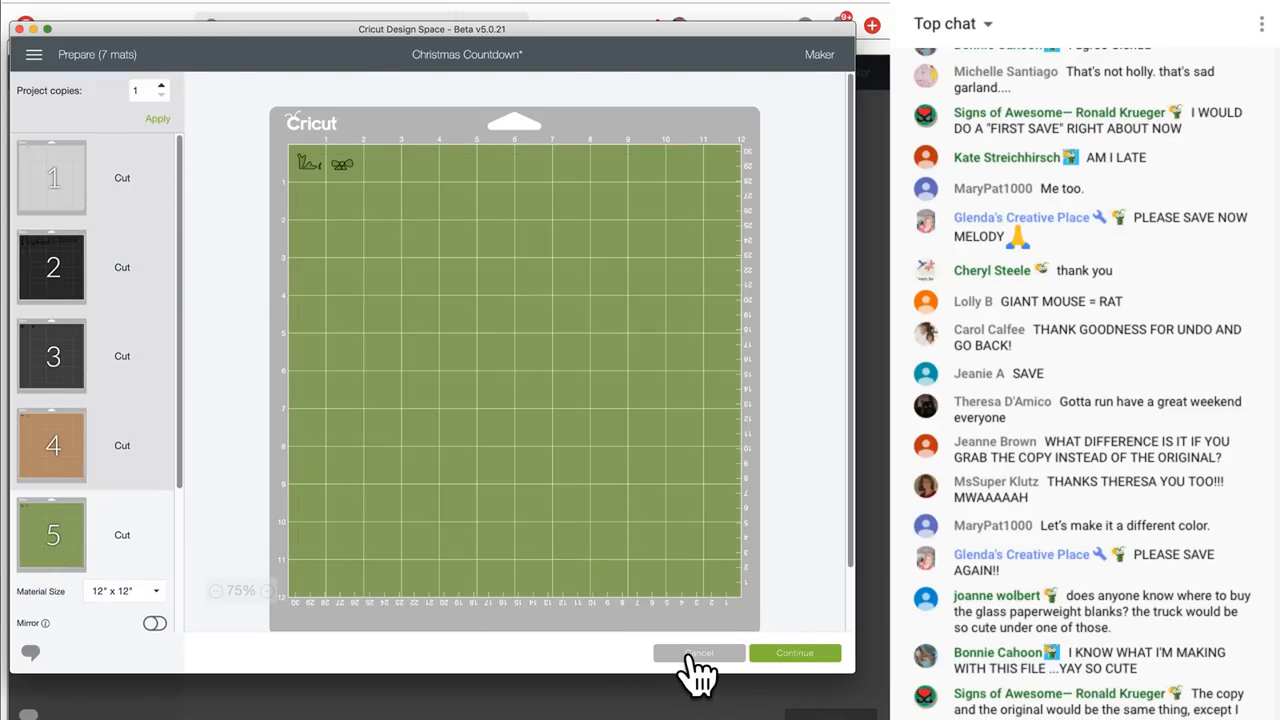
pyautogui.scroll(-3, 28, 510)
pyautogui.click(25, 500)
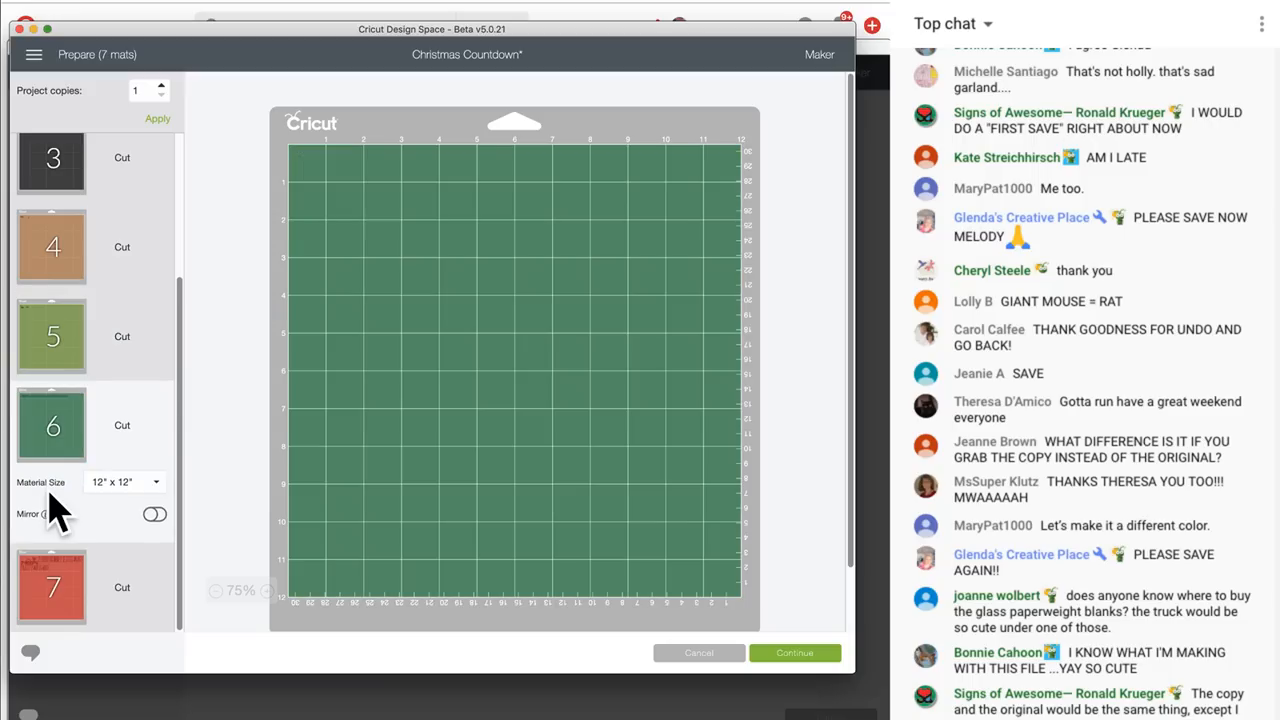
pyautogui.click(62, 592)
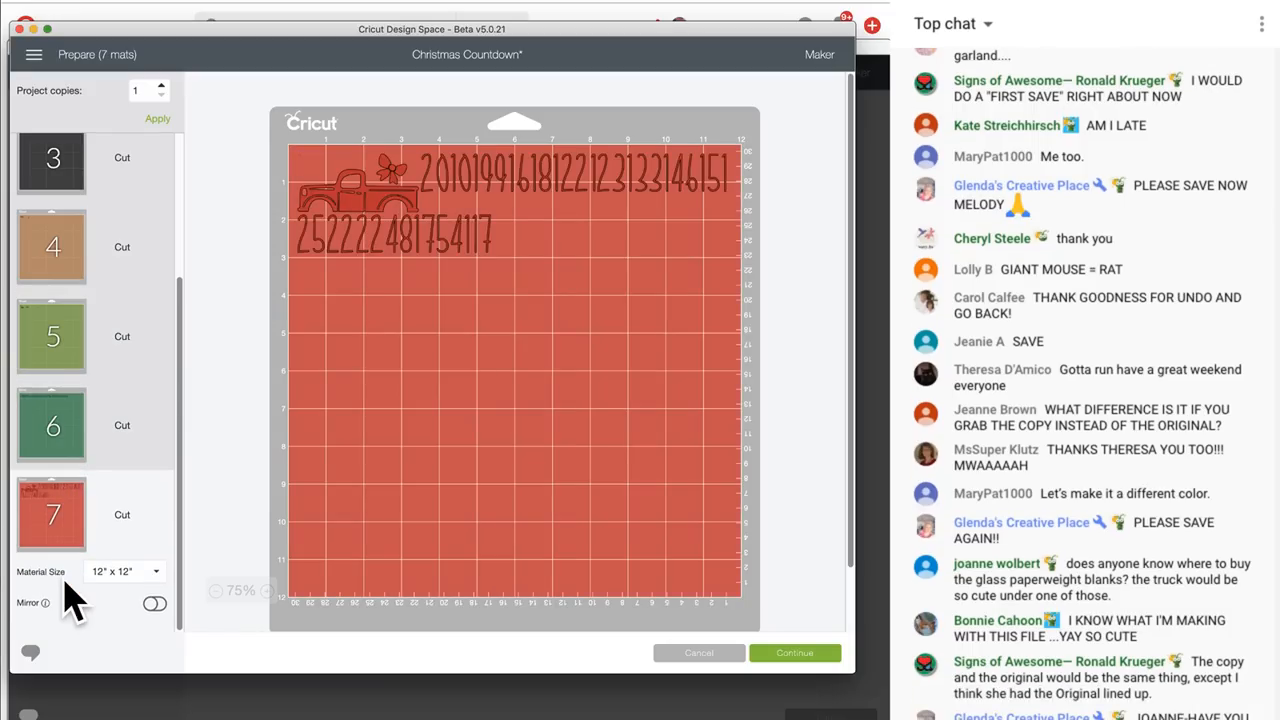
pyautogui.click(699, 653)
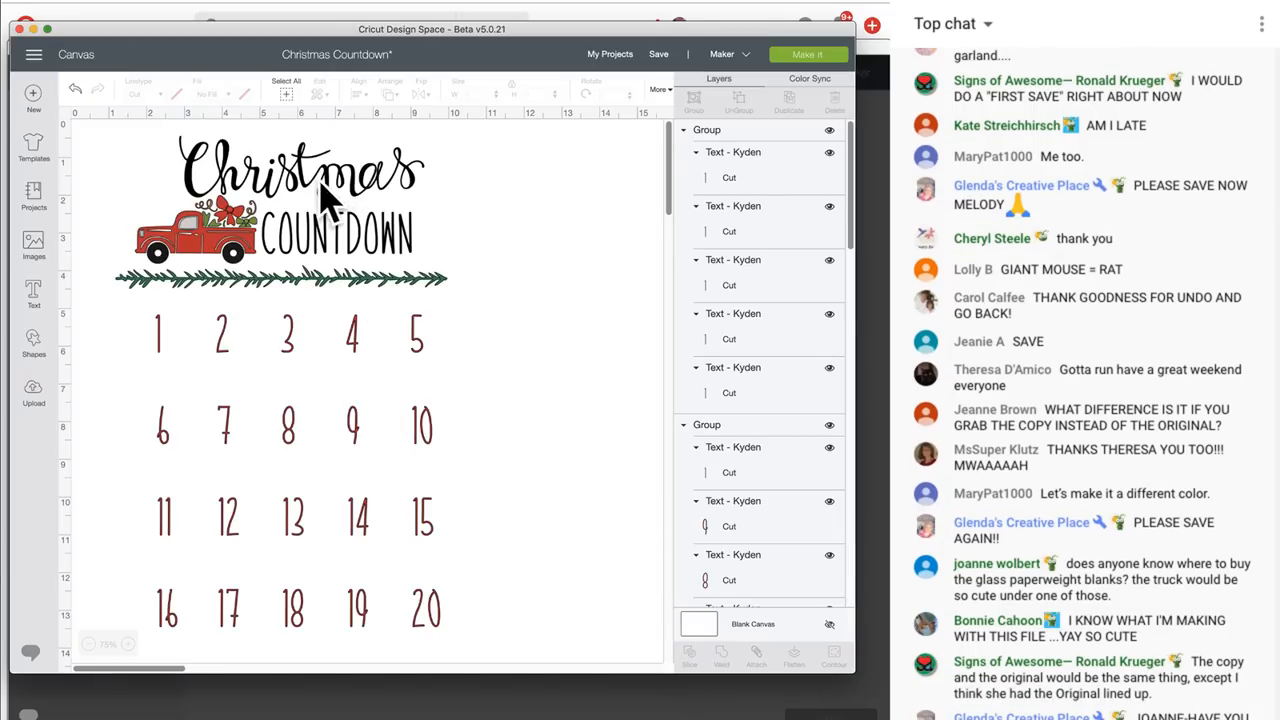
# Change the colour of the Christmas lettering to the branch divider's dark green material colour
pyautogui.click(292, 178)
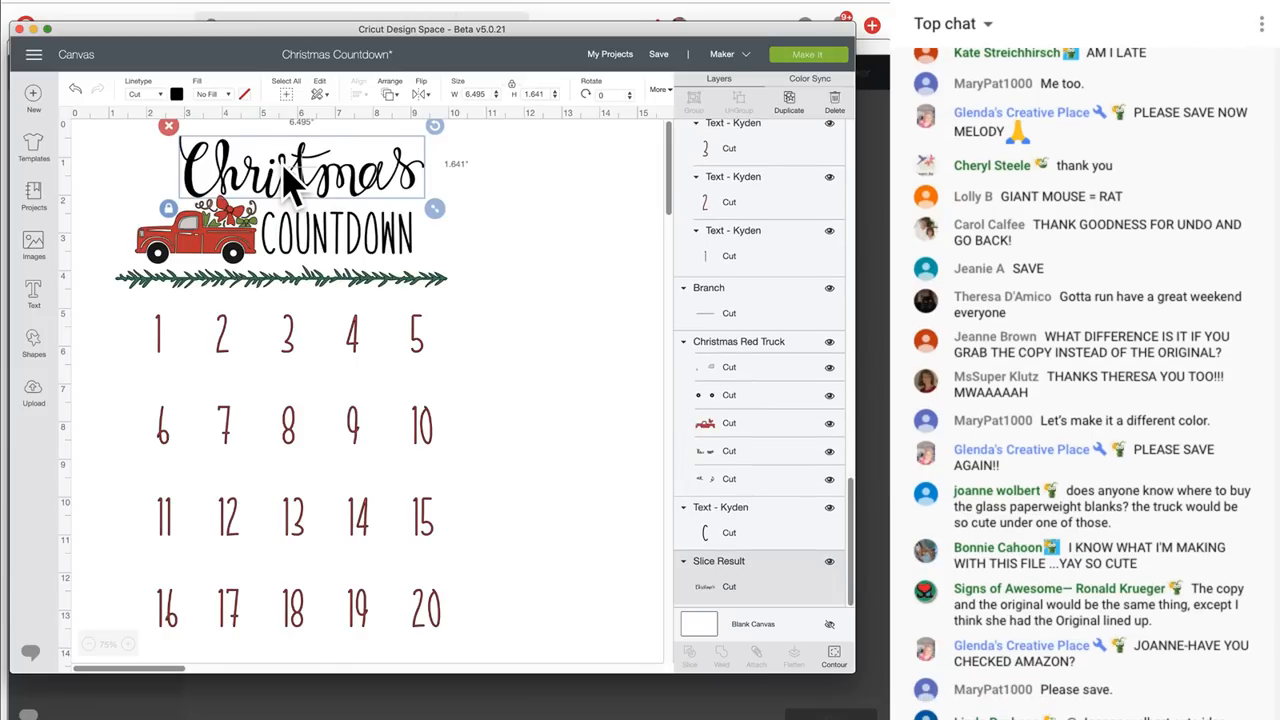
pyautogui.click(176, 94)
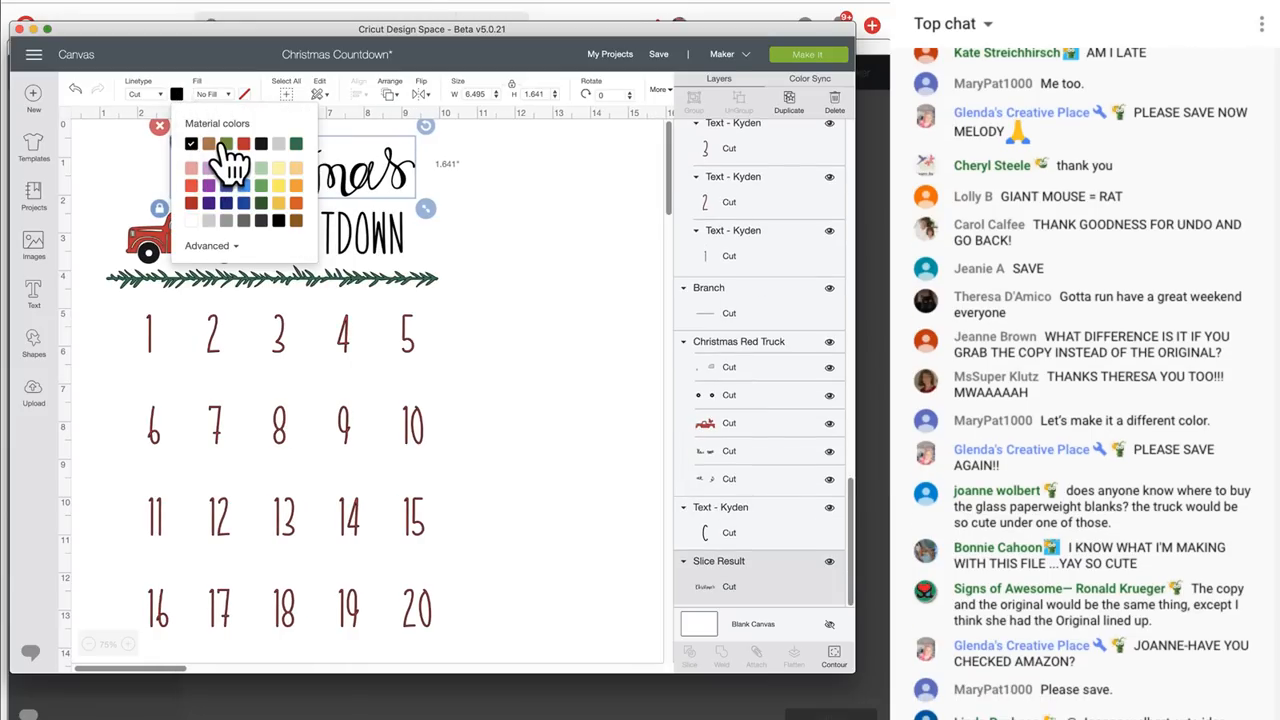
pyautogui.click(430, 210)
# Sync the black of the COUNTDOWN text to the black of the truck's wheels
pyautogui.click(338, 250)
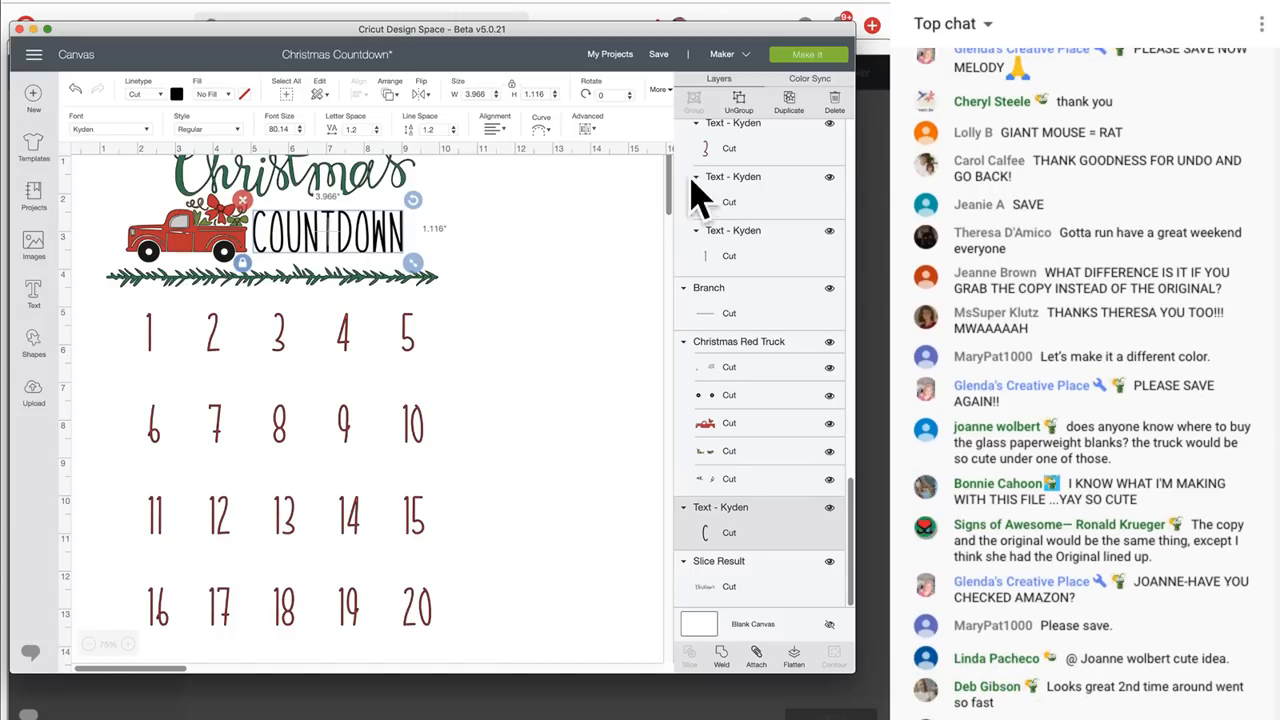
pyautogui.click(811, 80)
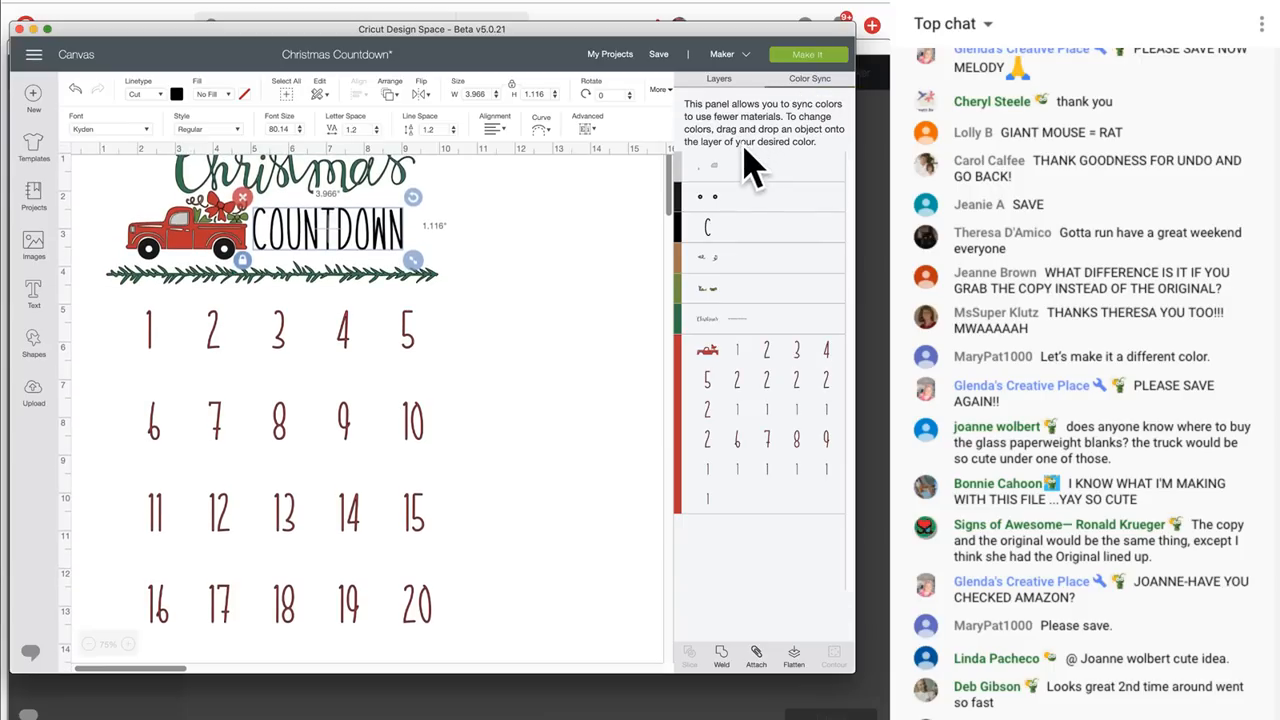
pyautogui.scroll(-1, 686, 212)
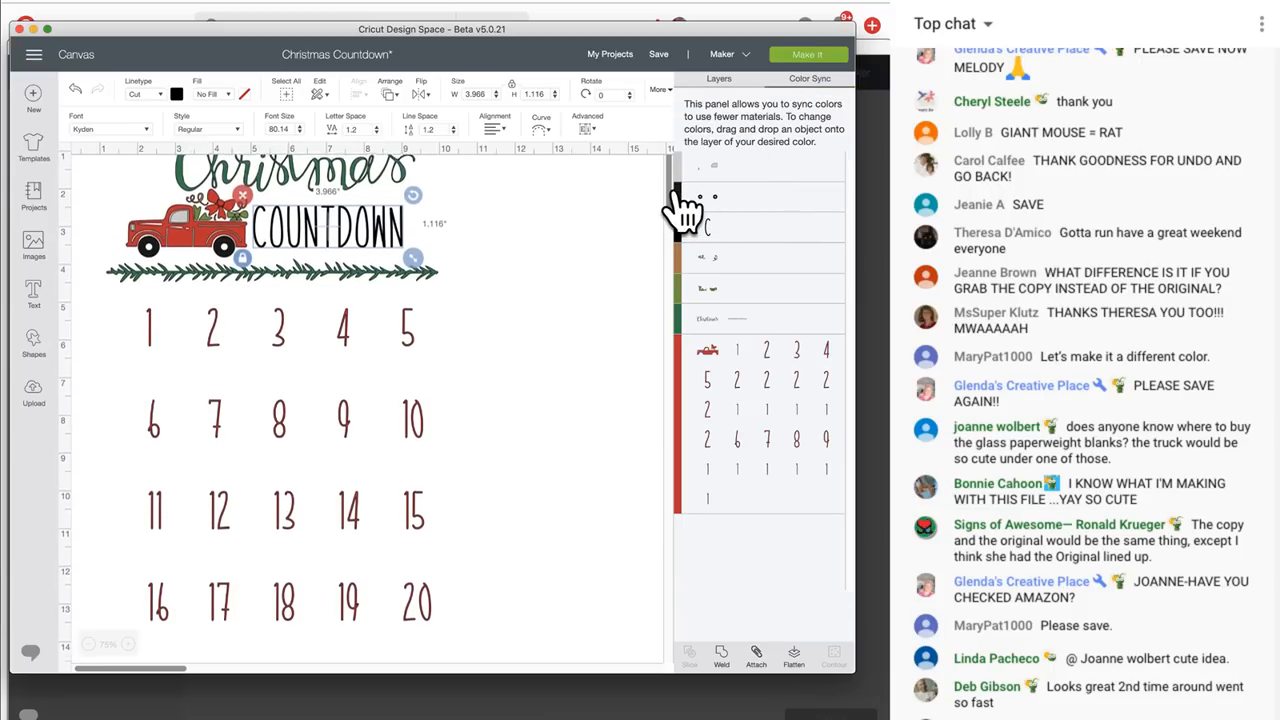
pyautogui.moveTo(677, 221); pyautogui.dragTo(674, 195)
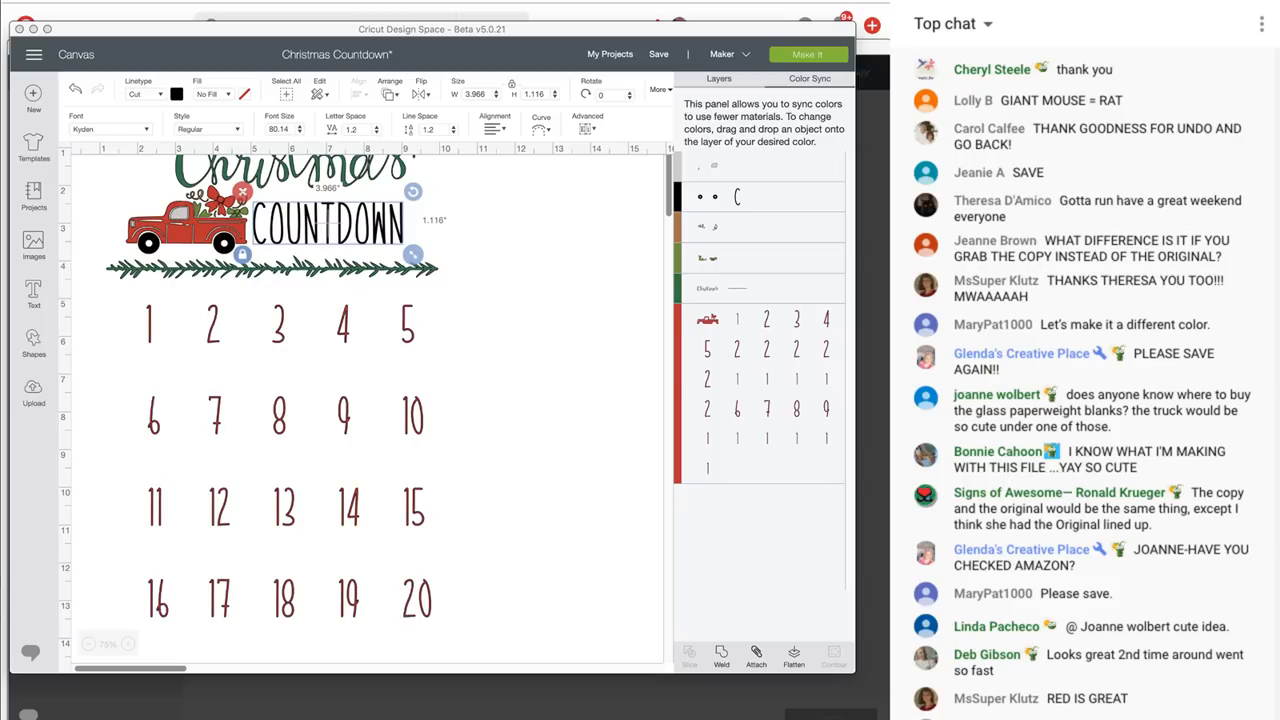
# Save the Christmas Countdown project under its existing name
pyautogui.click(662, 56)
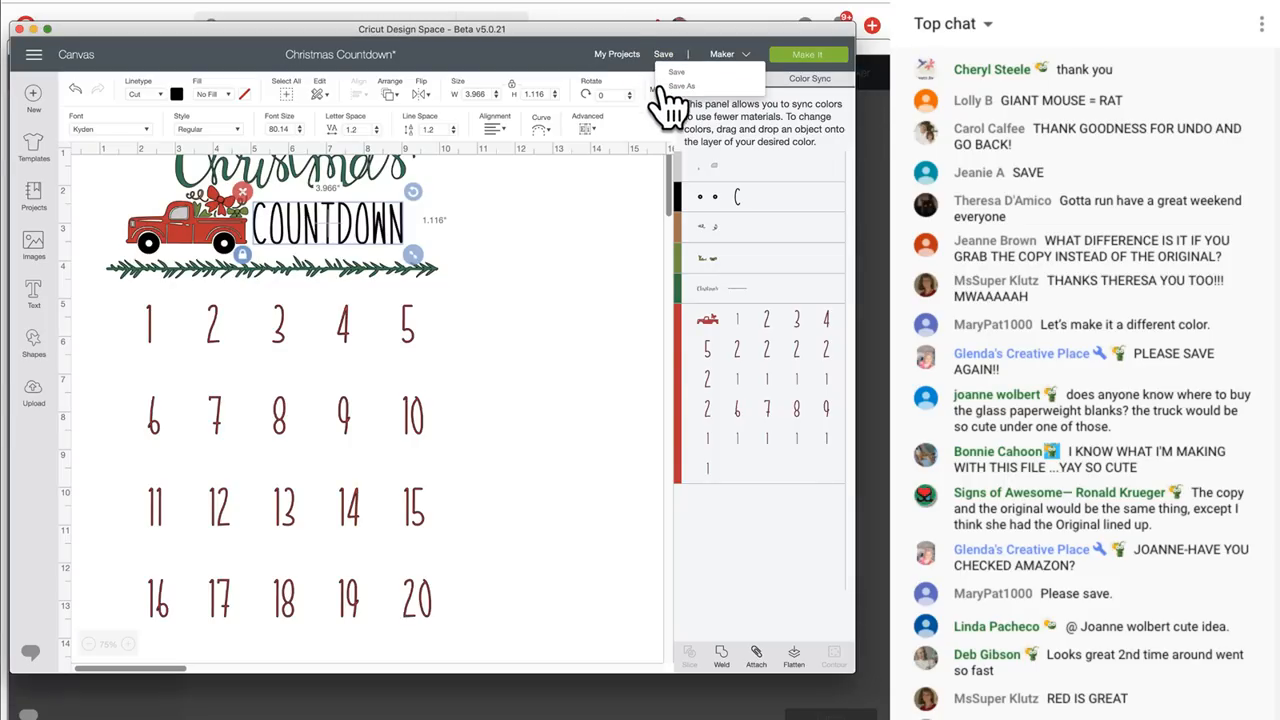
pyautogui.click(676, 74)
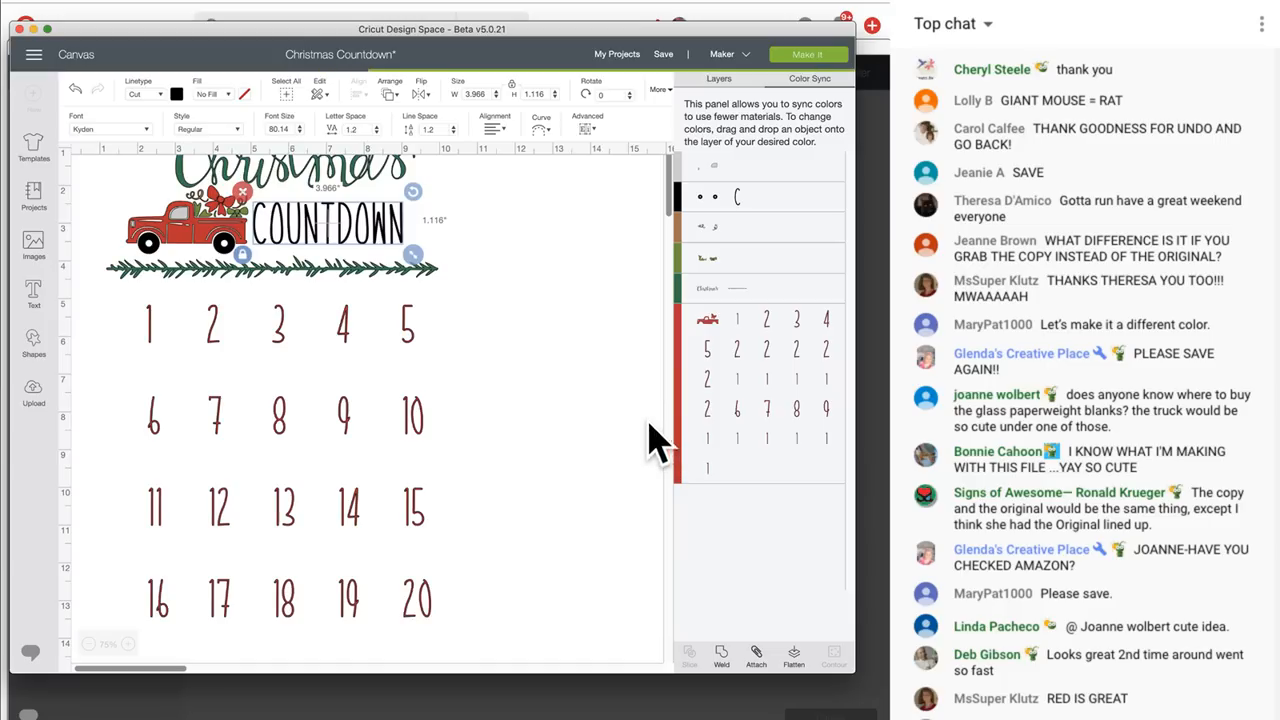
pyautogui.click(514, 409)
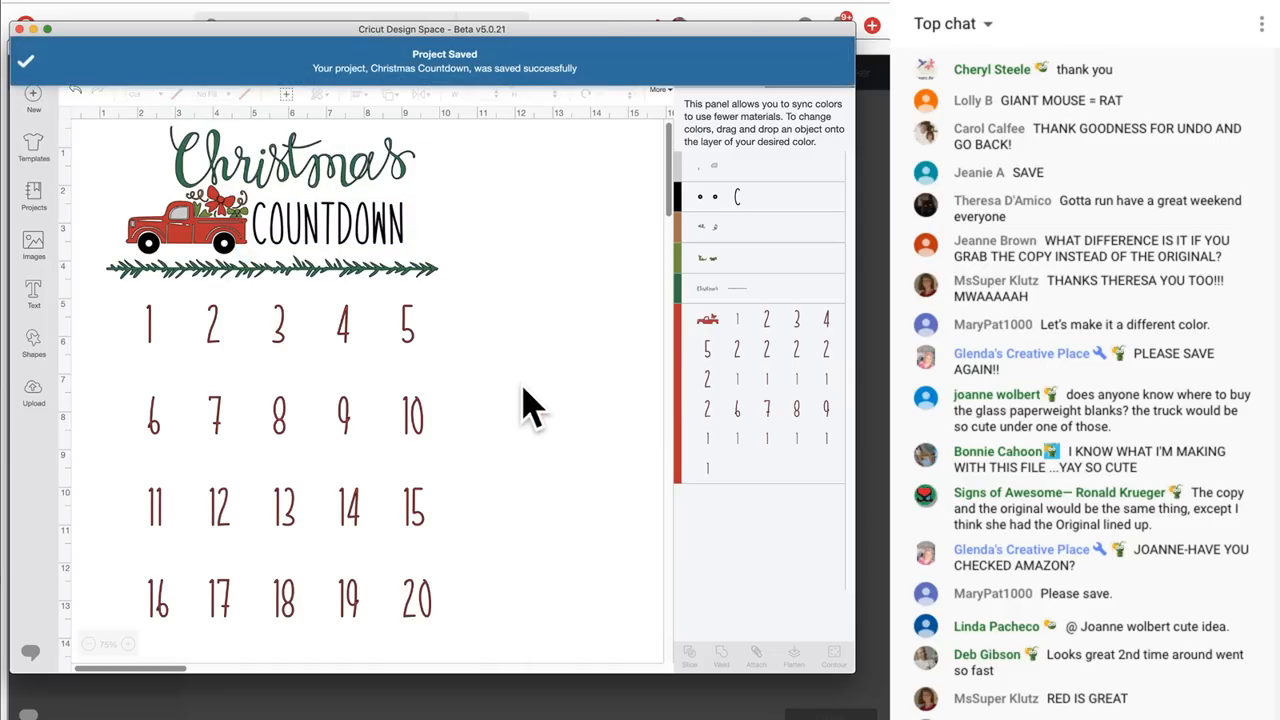
# Attach all the red numbers from 1 to 25 to each other so they keep their spacing on the mat
pyautogui.moveTo(115, 293); pyautogui.dragTo(452, 548)
pyautogui.scroll(-5, 490, 540)
pyautogui.click(486, 534)
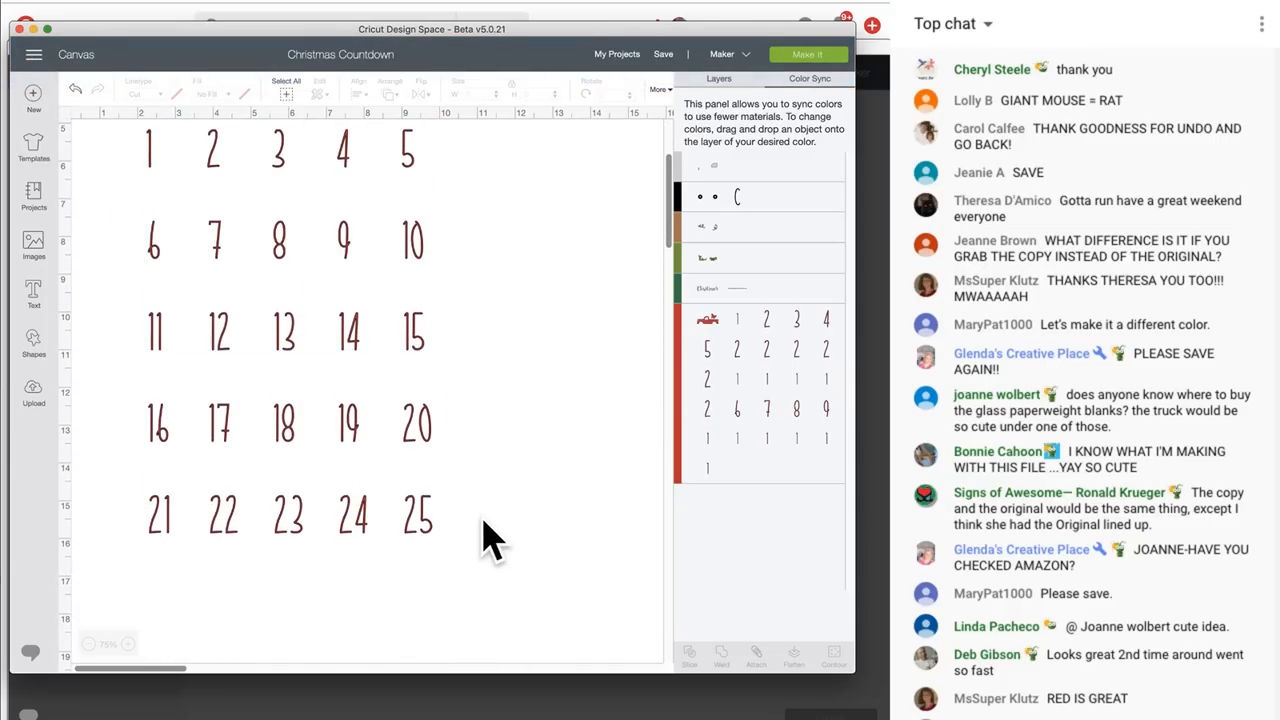
pyautogui.moveTo(123, 136); pyautogui.dragTo(527, 567)
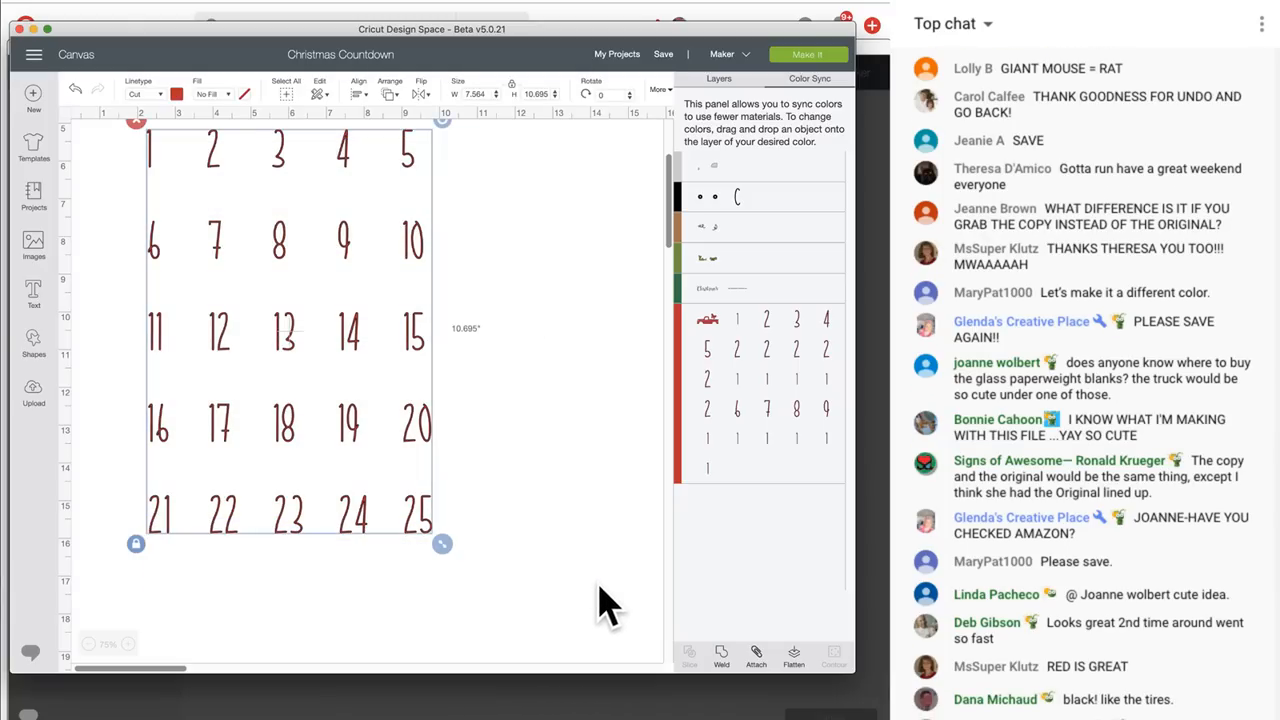
pyautogui.click(757, 652)
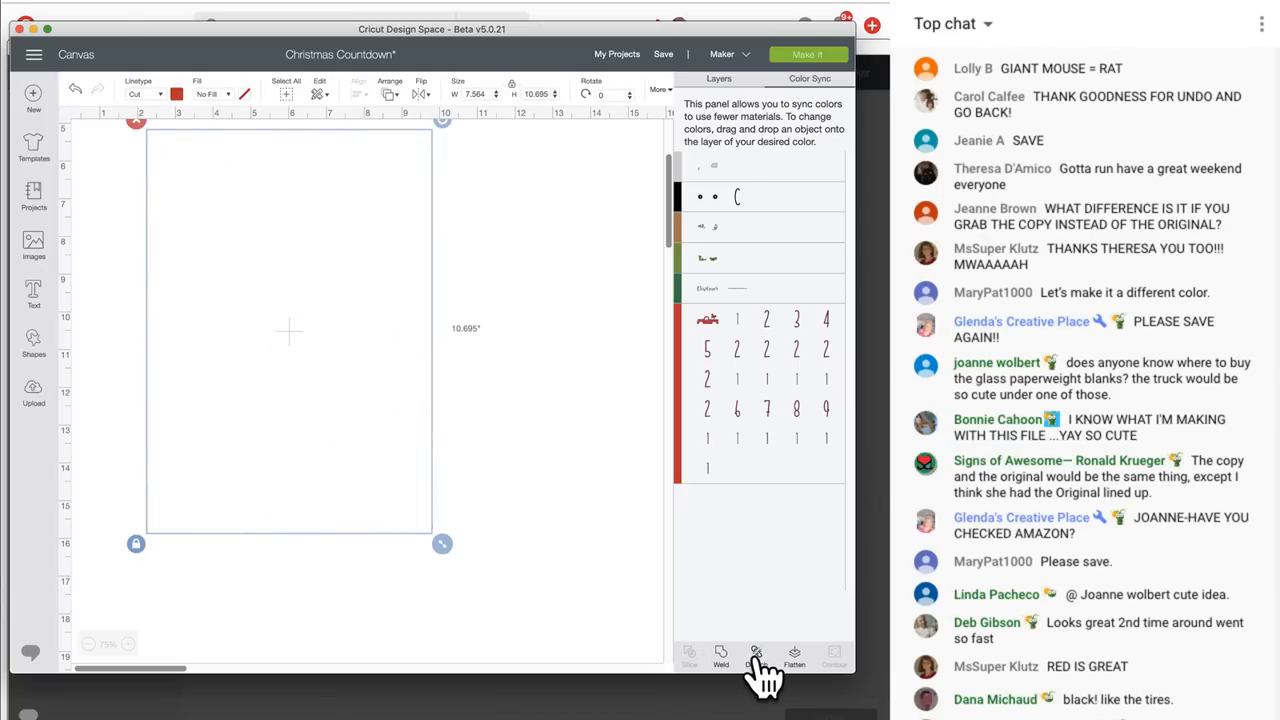
pyautogui.click(528, 314)
# Ungroup the Christmas Red Truck into its separate colour layers
pyautogui.scroll(5, 527, 312)
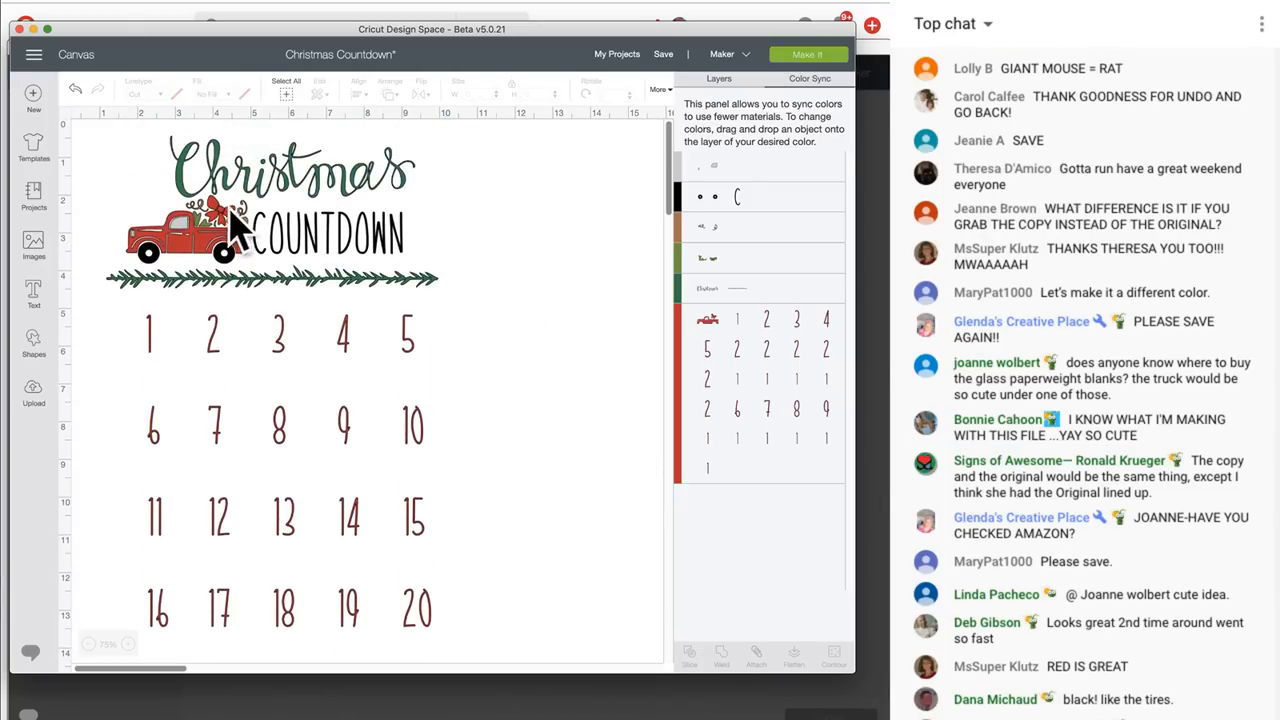
pyautogui.click(320, 236)
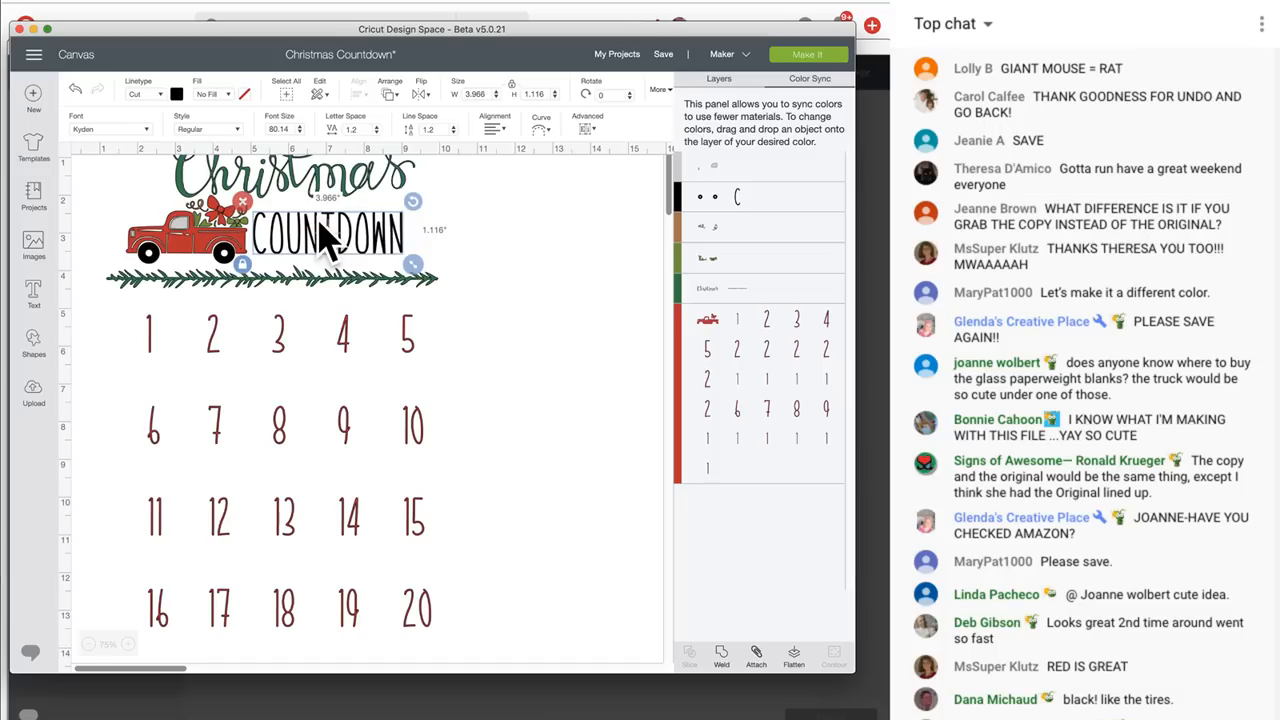
pyautogui.click(712, 79)
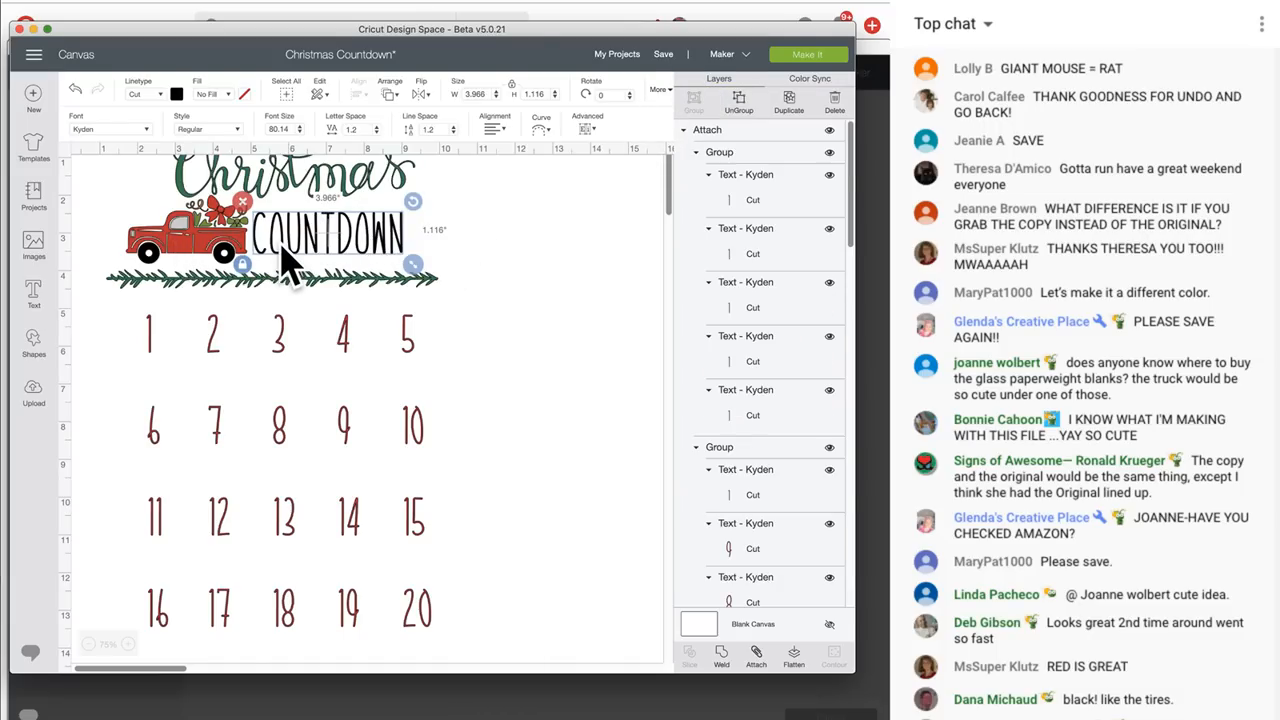
pyautogui.keyDown('shift'); pyautogui.click(224, 268); pyautogui.keyUp('shift')
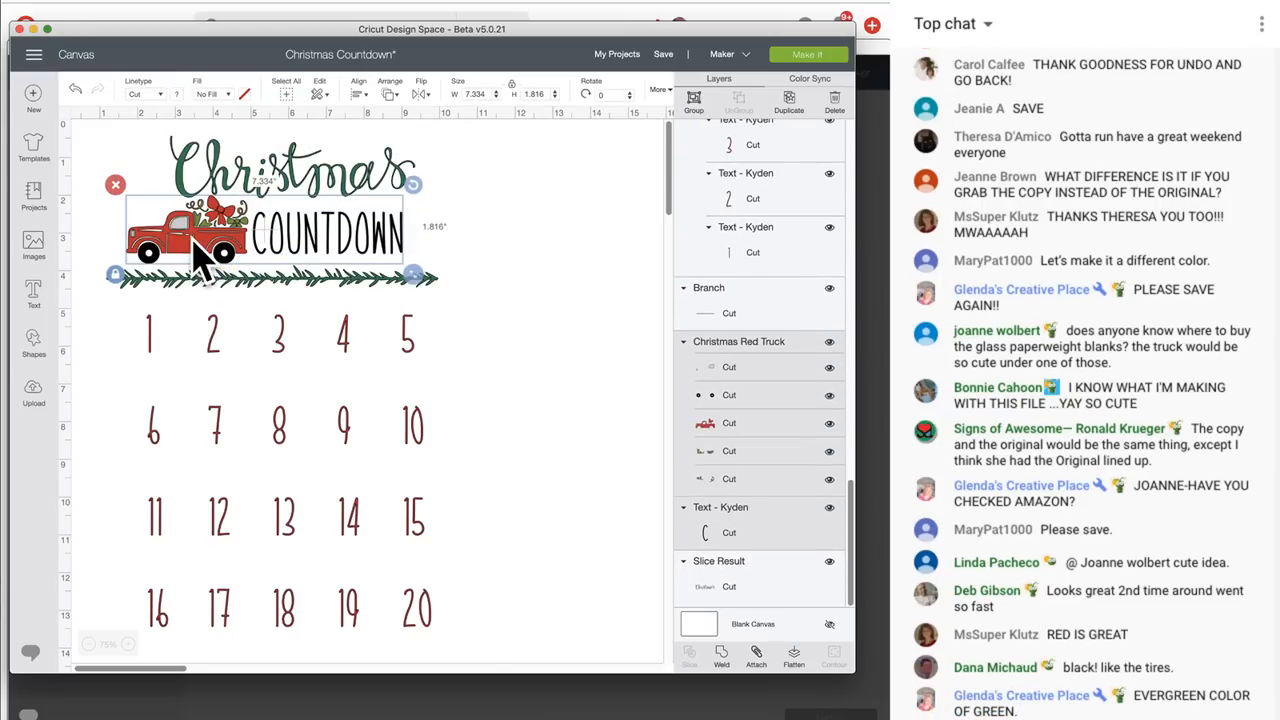
pyautogui.click(608, 255)
pyautogui.click(213, 258)
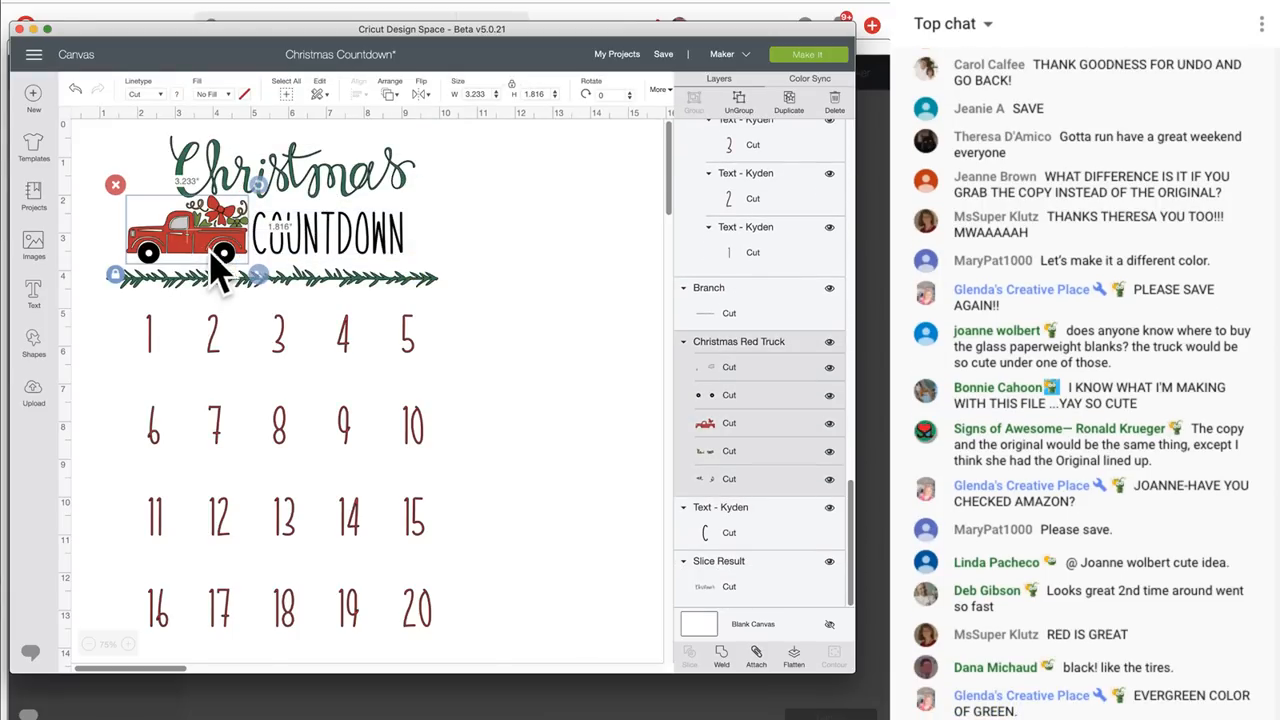
pyautogui.click(740, 98)
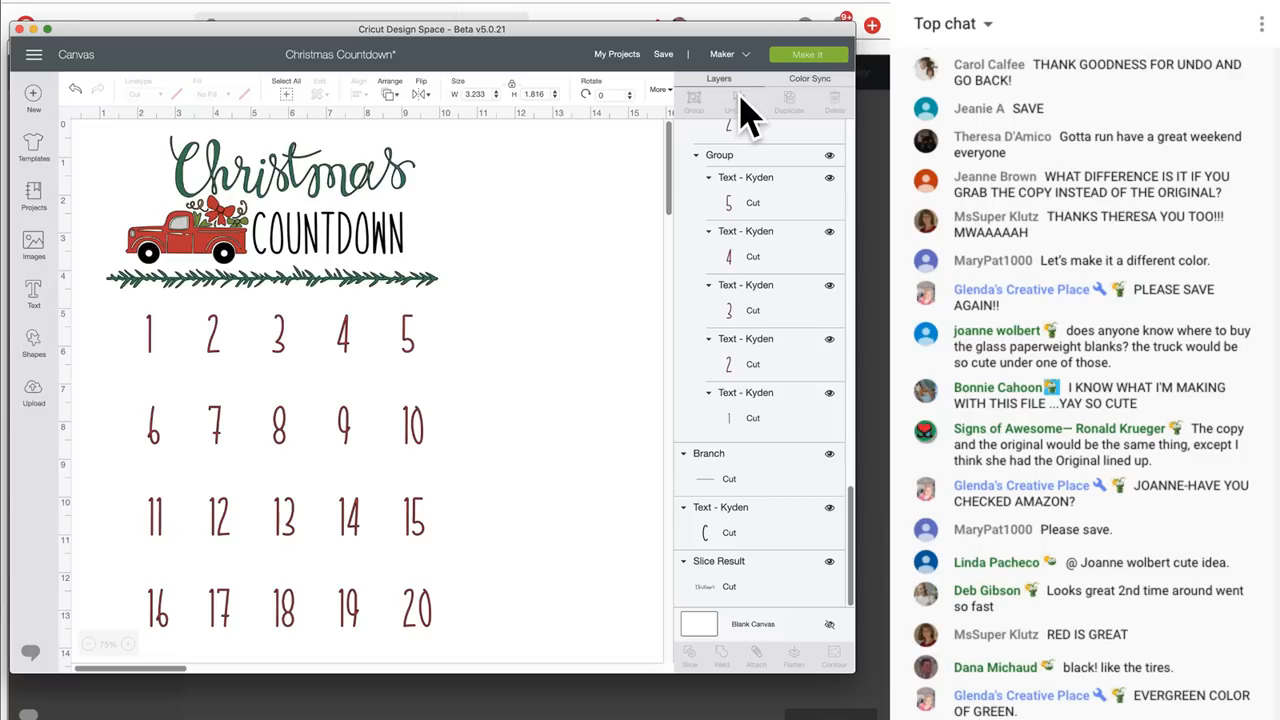
pyautogui.click(226, 256)
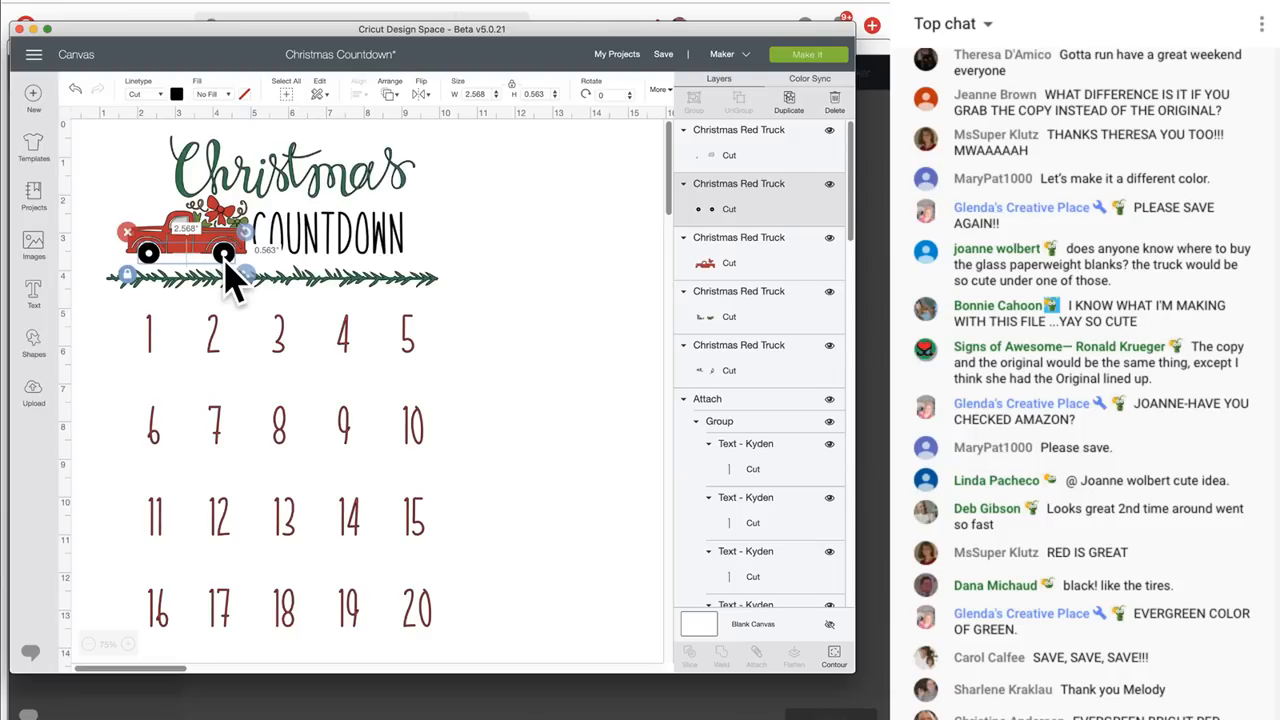
pyautogui.keyDown('shift'); pyautogui.click(322, 258); pyautogui.keyUp('shift')
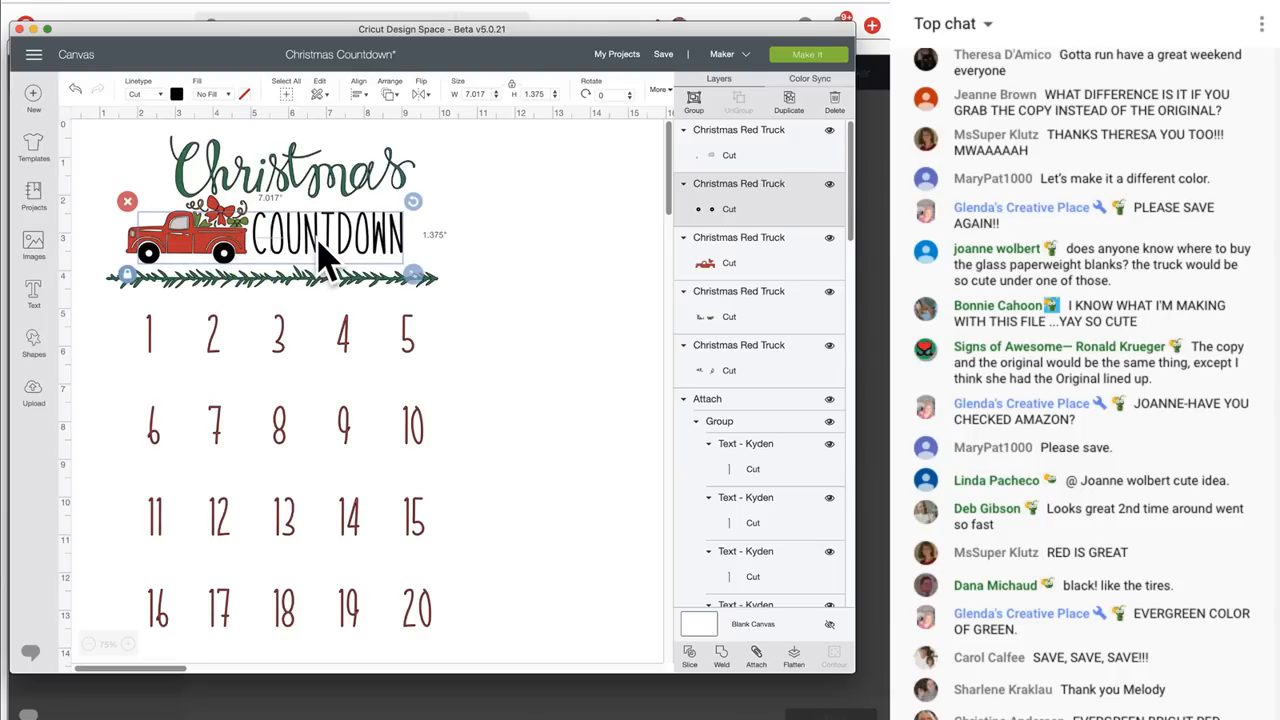
pyautogui.click(509, 251)
# Change the colour of the COUNTDOWN text to the red material colour used by the truck and numbers
pyautogui.click(391, 251)
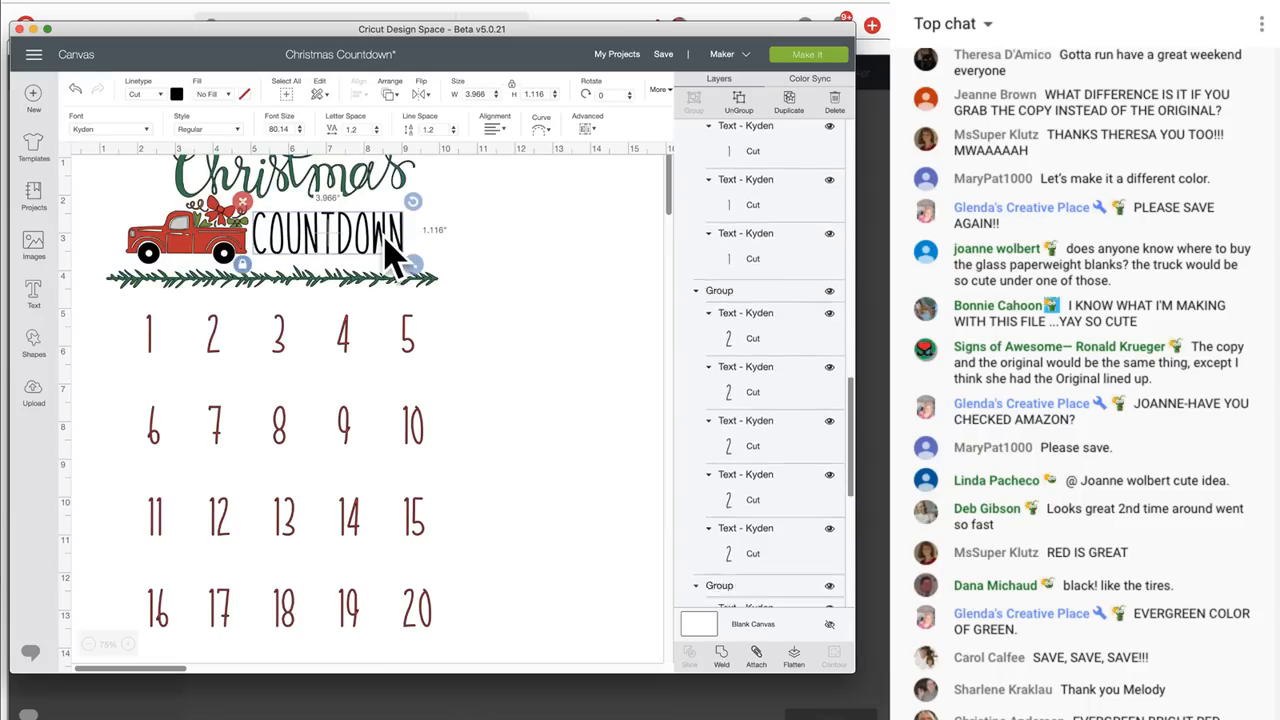
pyautogui.click(176, 94)
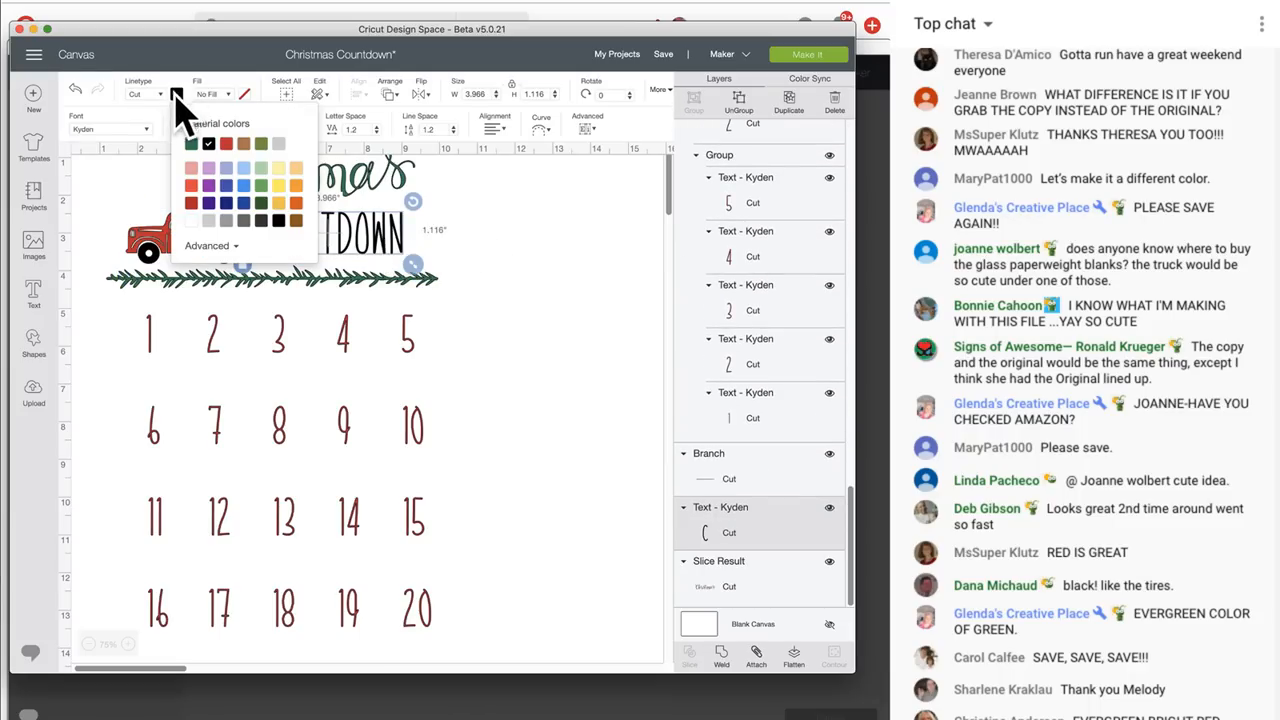
pyautogui.click(224, 145)
pyautogui.click(546, 284)
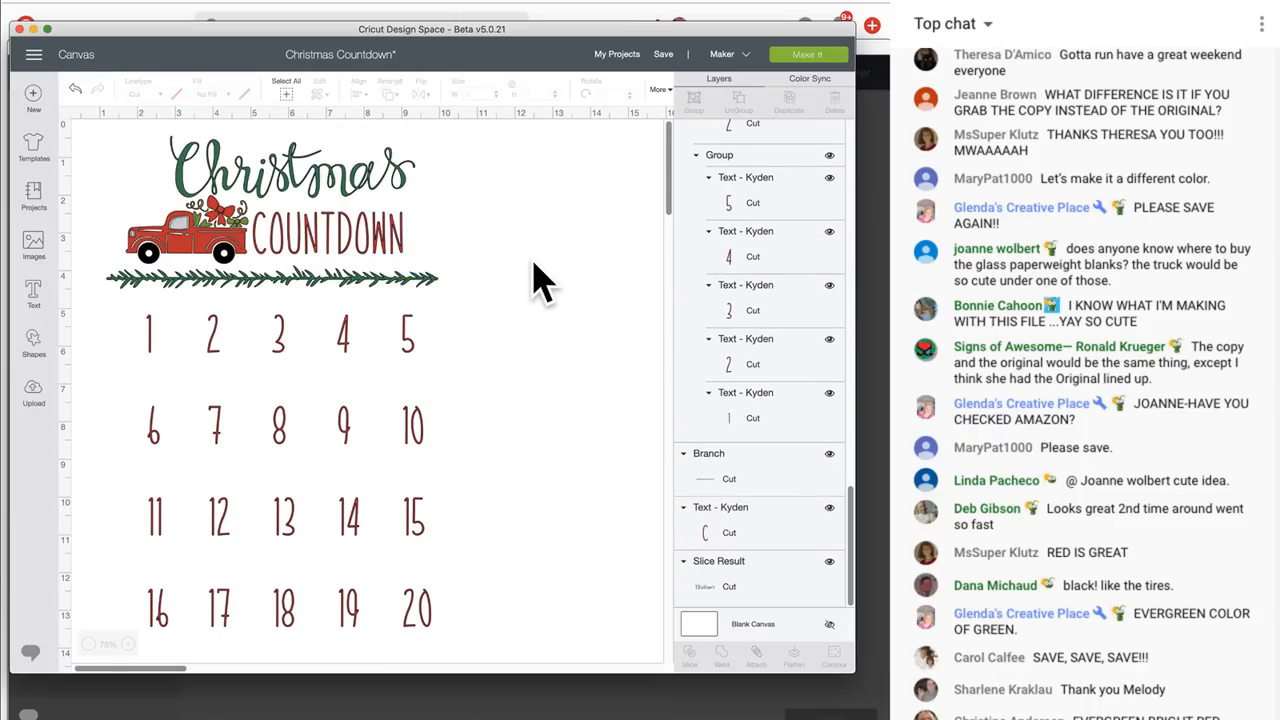
# Attach the truck's red body layer to the red COUNTDOWN text
pyautogui.click(245, 256)
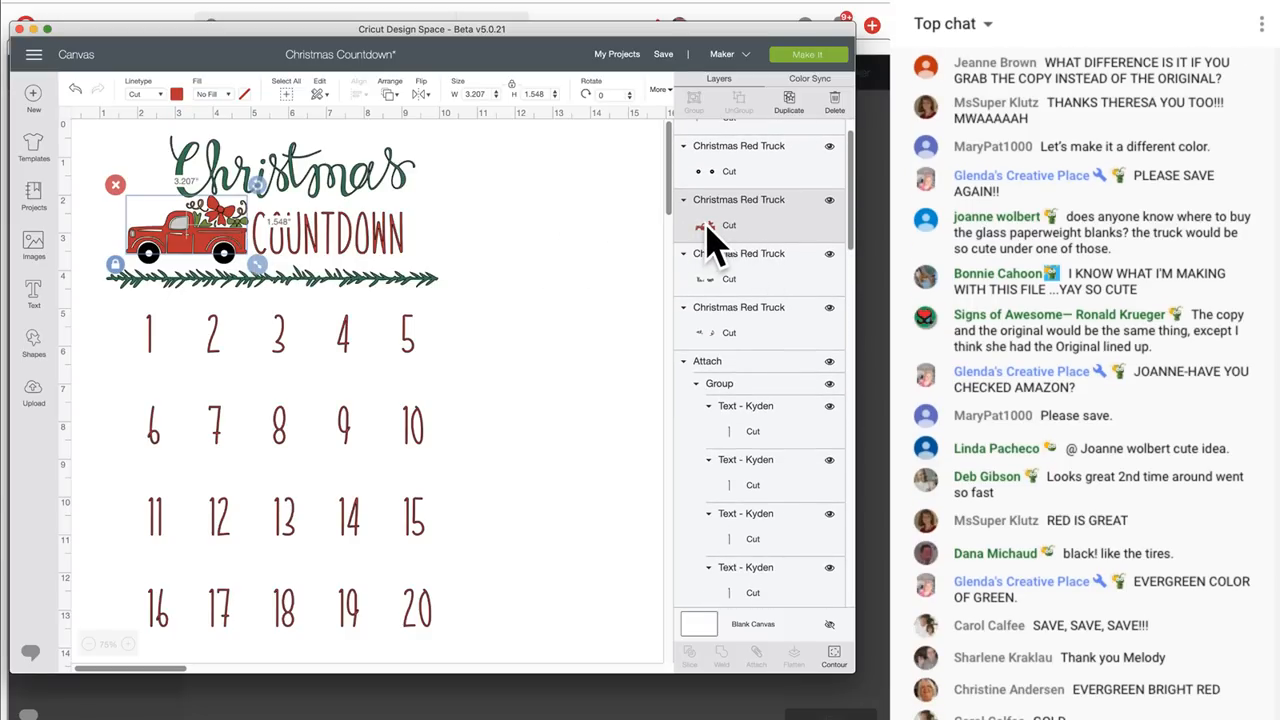
pyautogui.keyDown('shift'); pyautogui.click(386, 246); pyautogui.keyUp('shift')
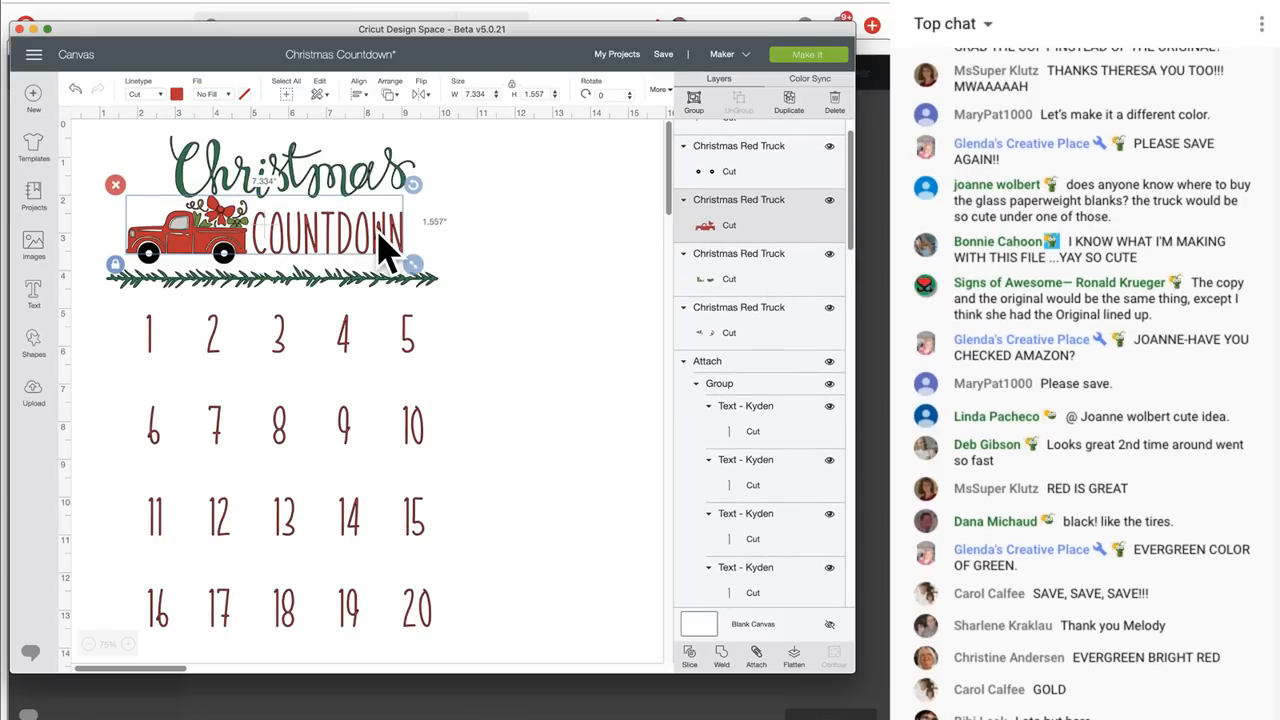
pyautogui.click(758, 656)
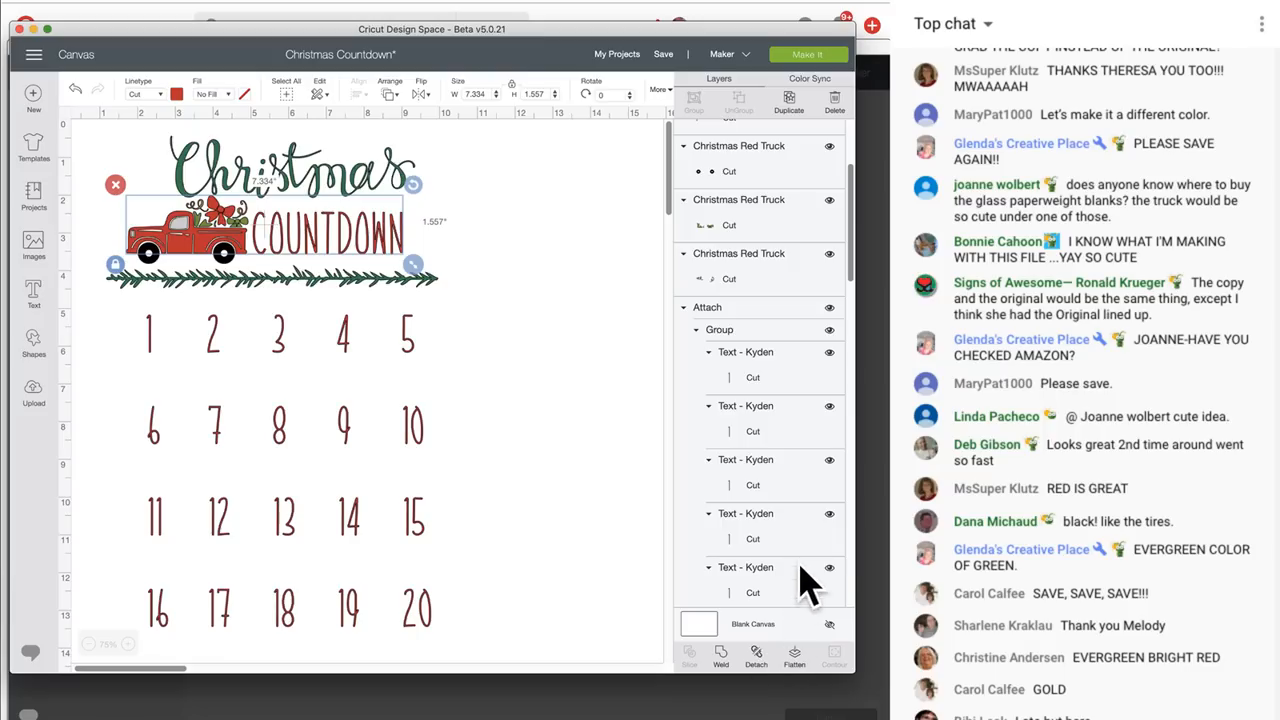
# Attach the truck's green foliage layer, the green Christmas lettering and the branch to each other
pyautogui.click(346, 182)
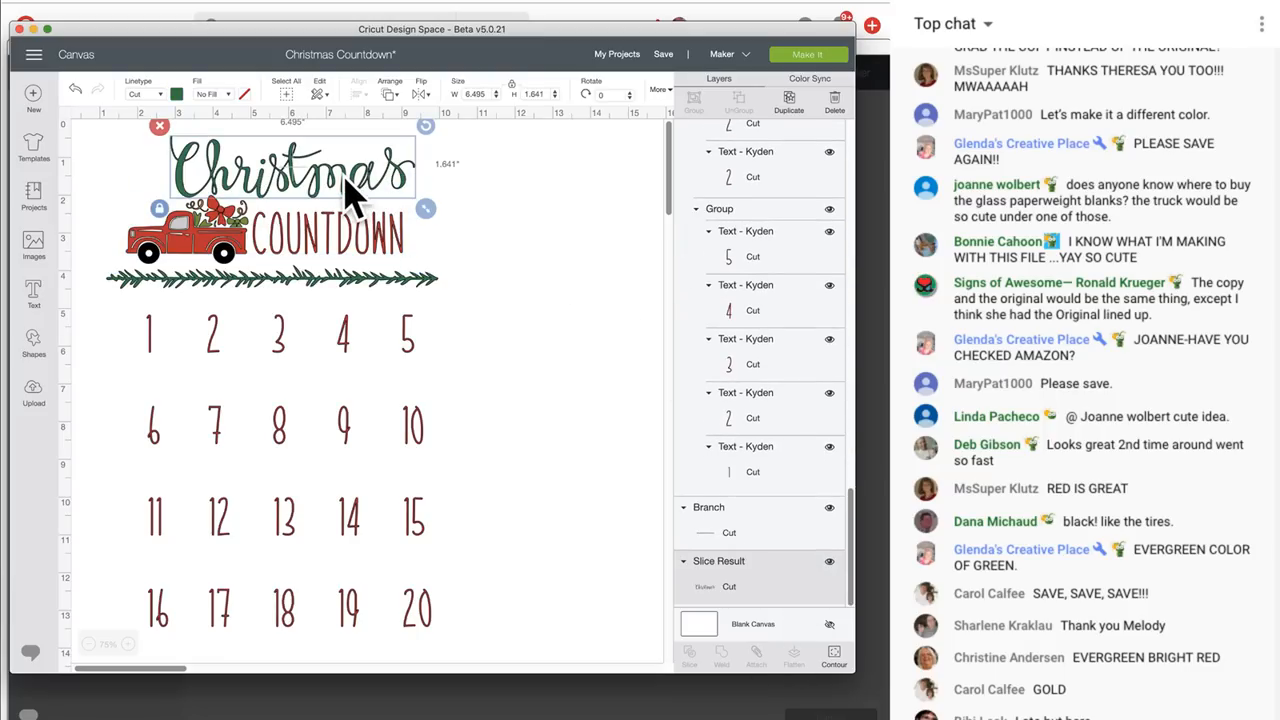
pyautogui.click(241, 228)
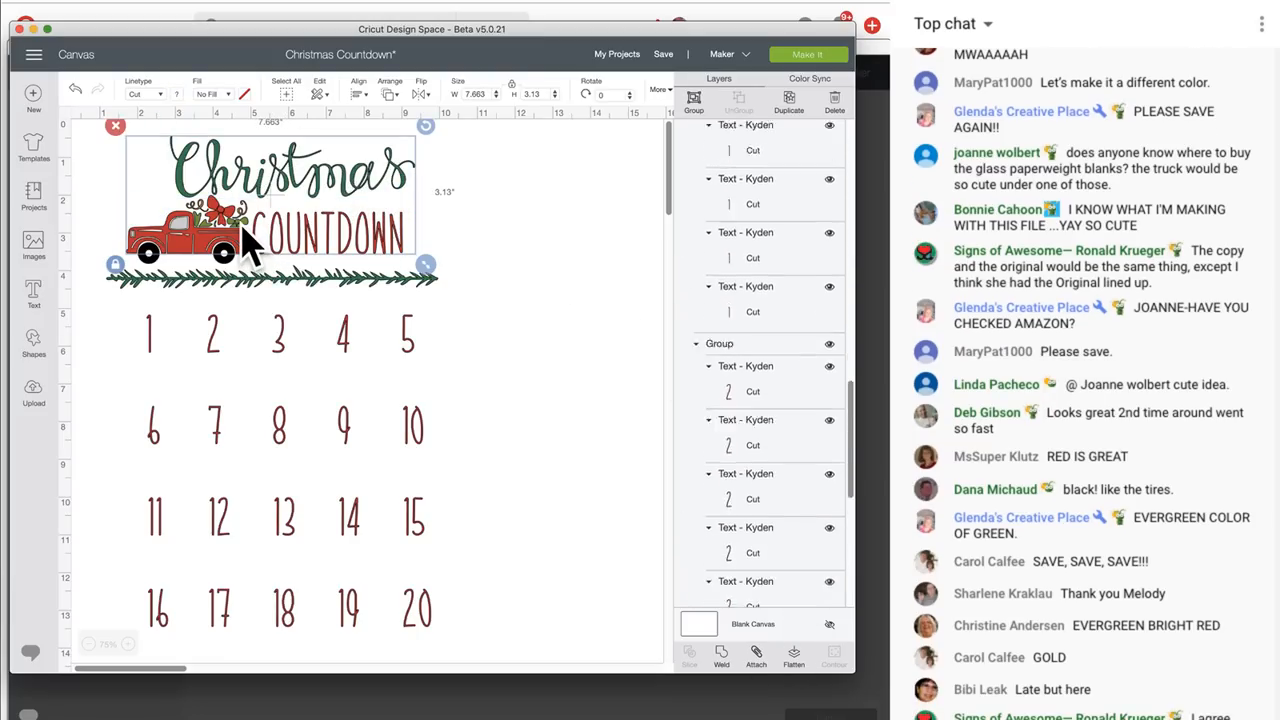
pyautogui.click(502, 220)
pyautogui.click(245, 238)
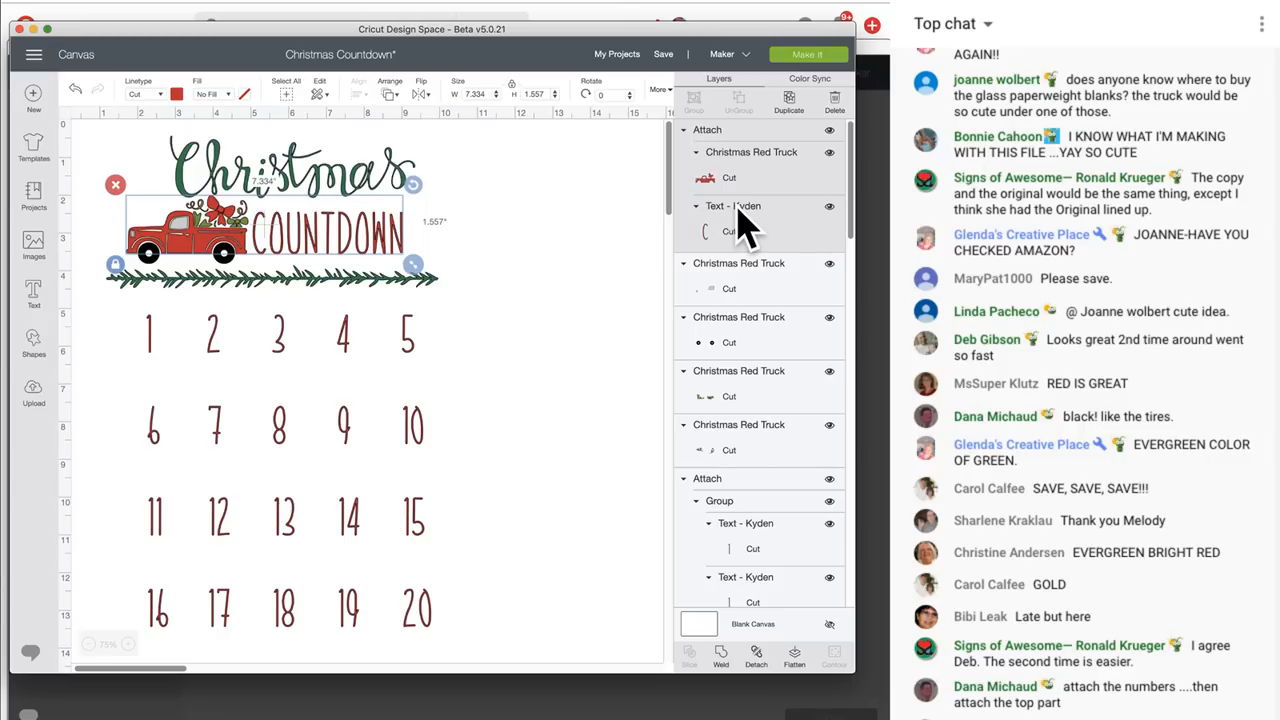
pyautogui.click(762, 398)
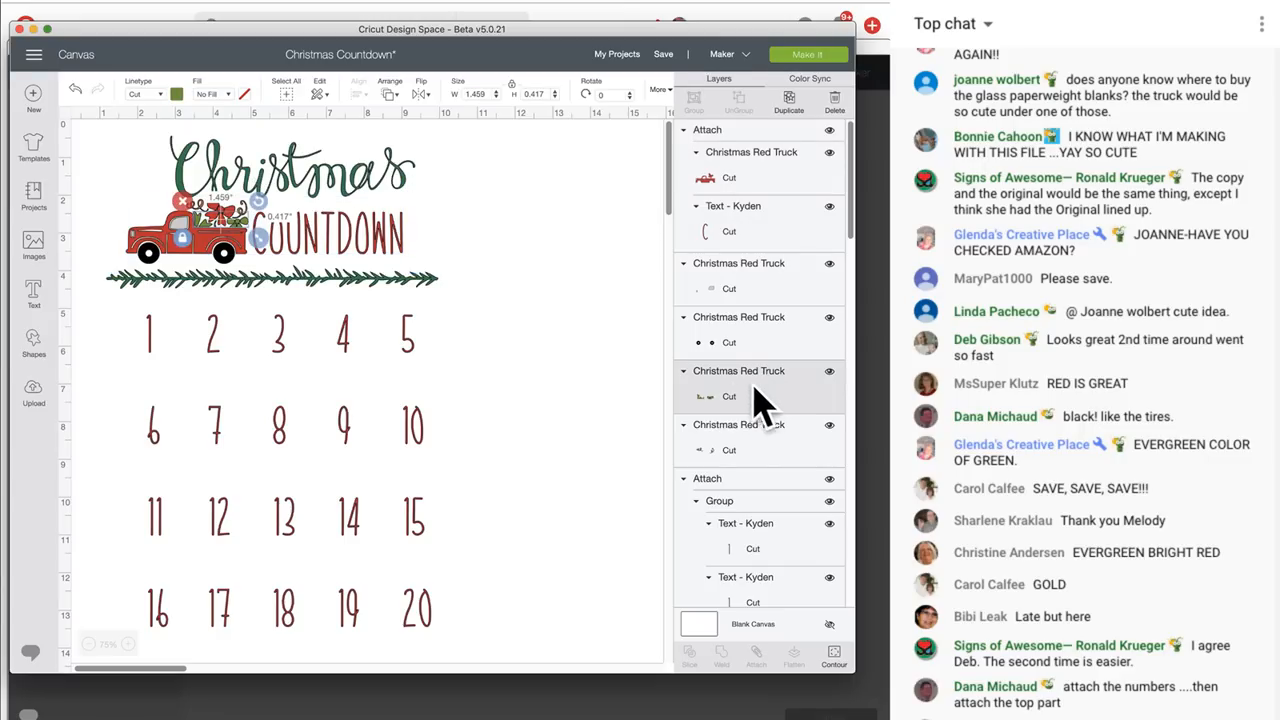
pyautogui.keyDown('shift'); pyautogui.click(350, 185); pyautogui.keyUp('shift')
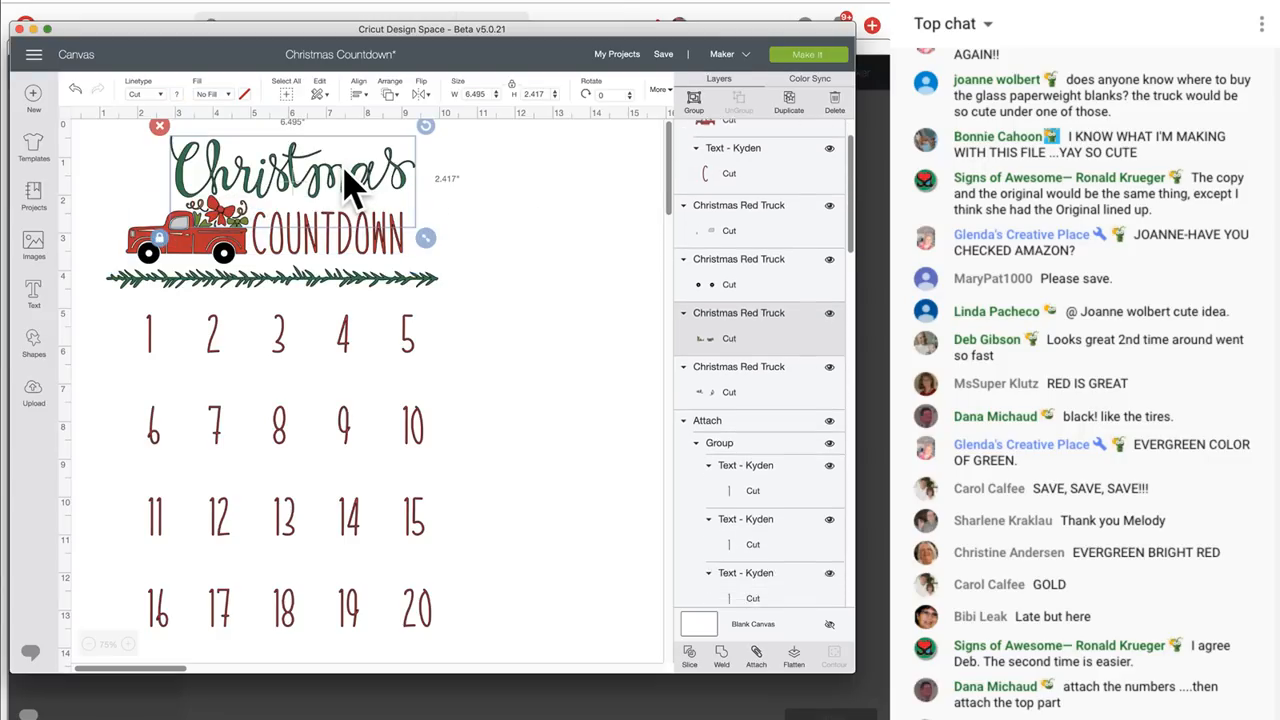
pyautogui.keyDown('shift'); pyautogui.click(328, 280); pyautogui.keyUp('shift')
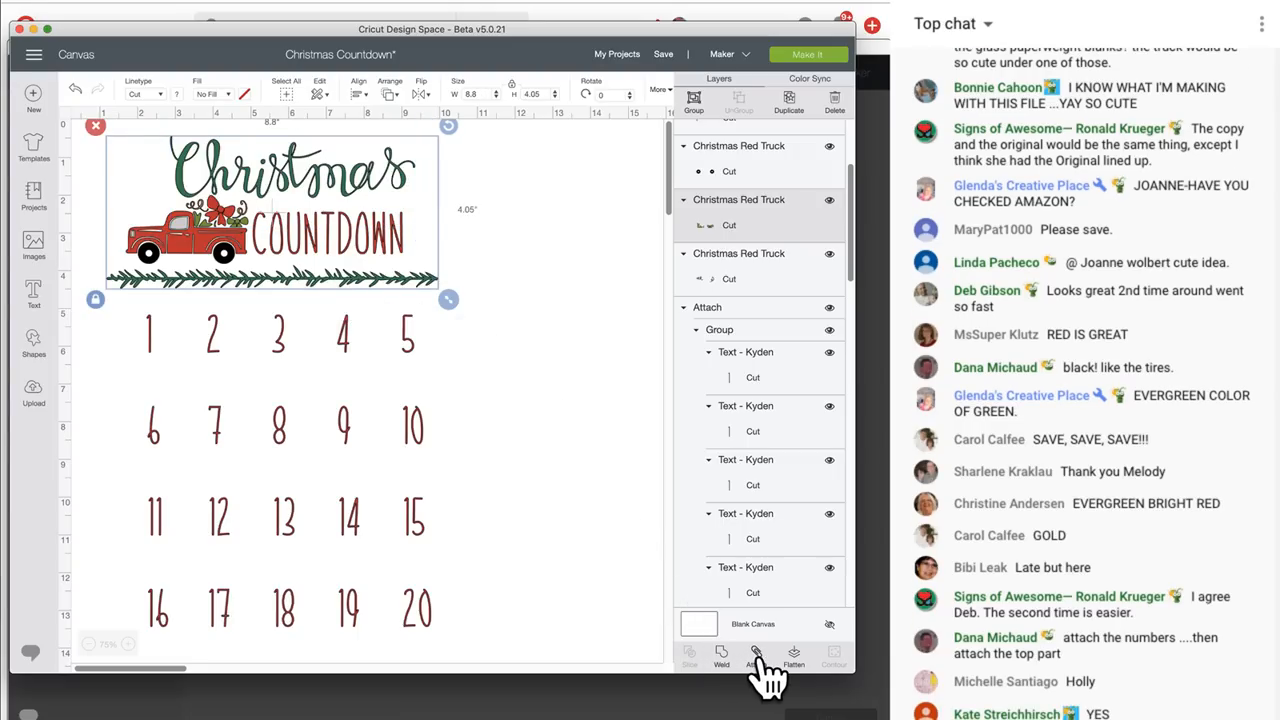
pyautogui.click(757, 656)
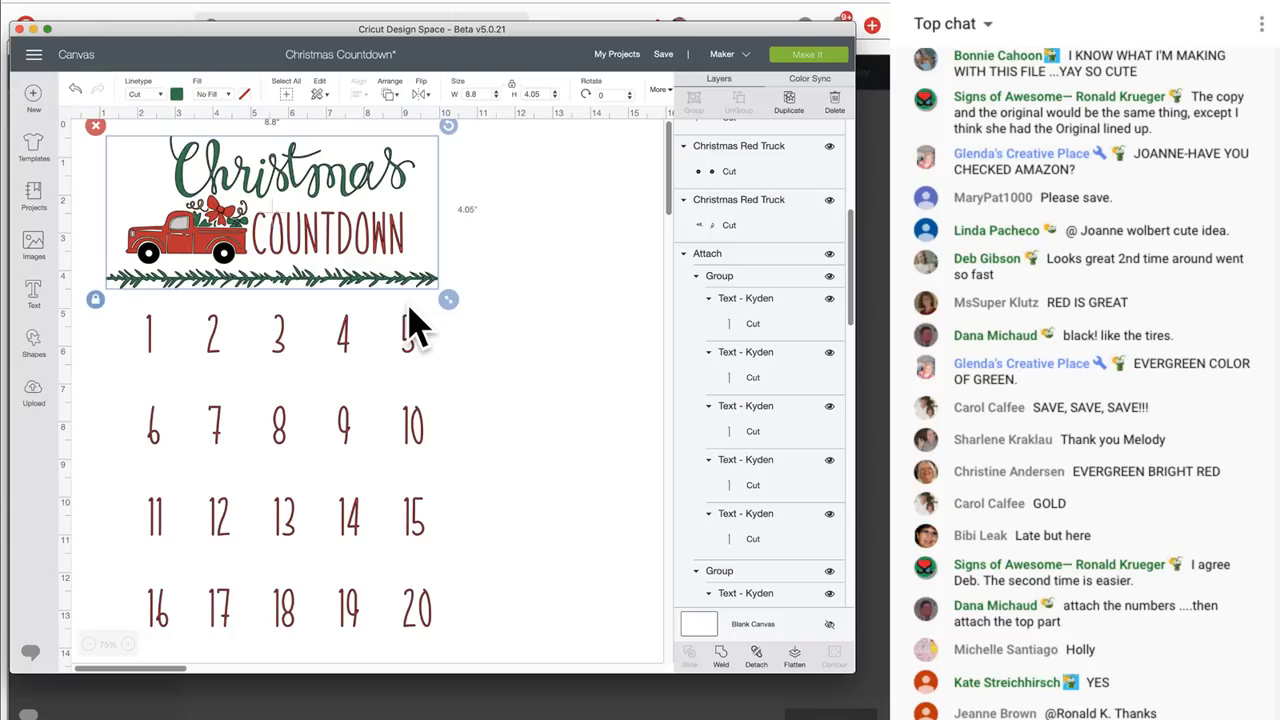
# Preview the cut mats for each colour, shifting the truck-and-COUNTDOWN piece away from the numbers on the red mat
pyautogui.click(800, 70)
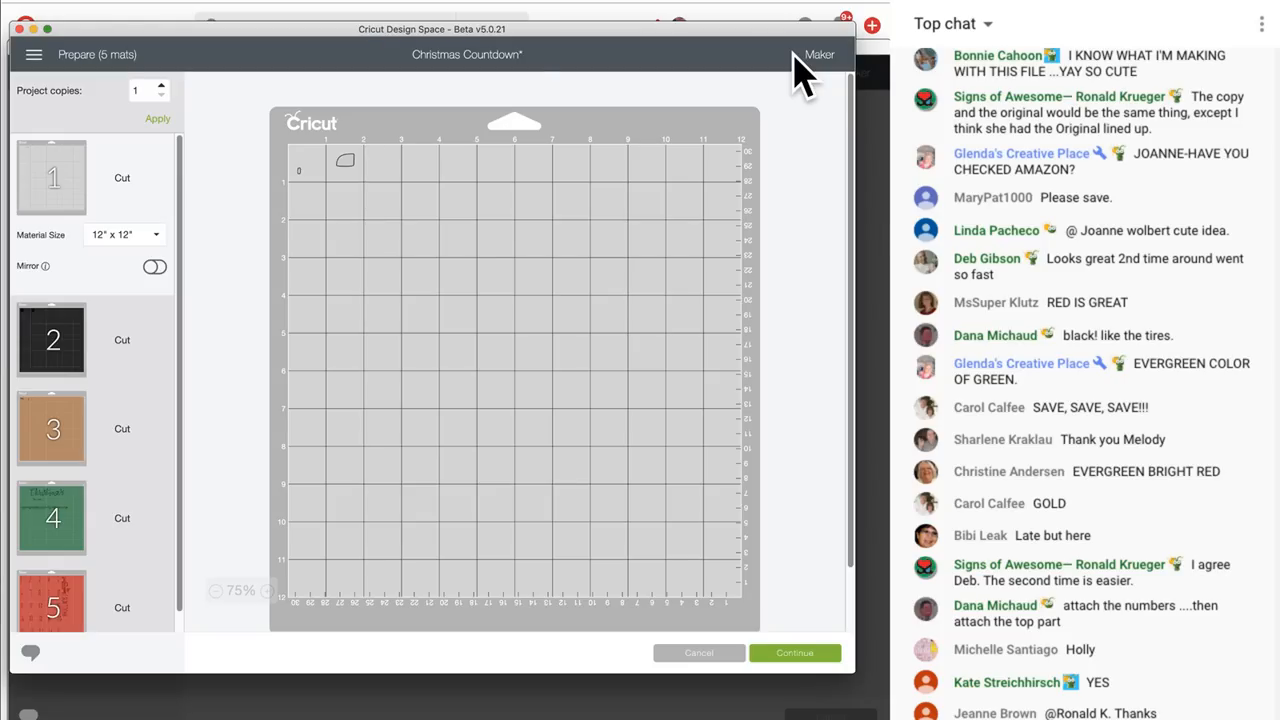
pyautogui.click(38, 347)
pyautogui.click(55, 430)
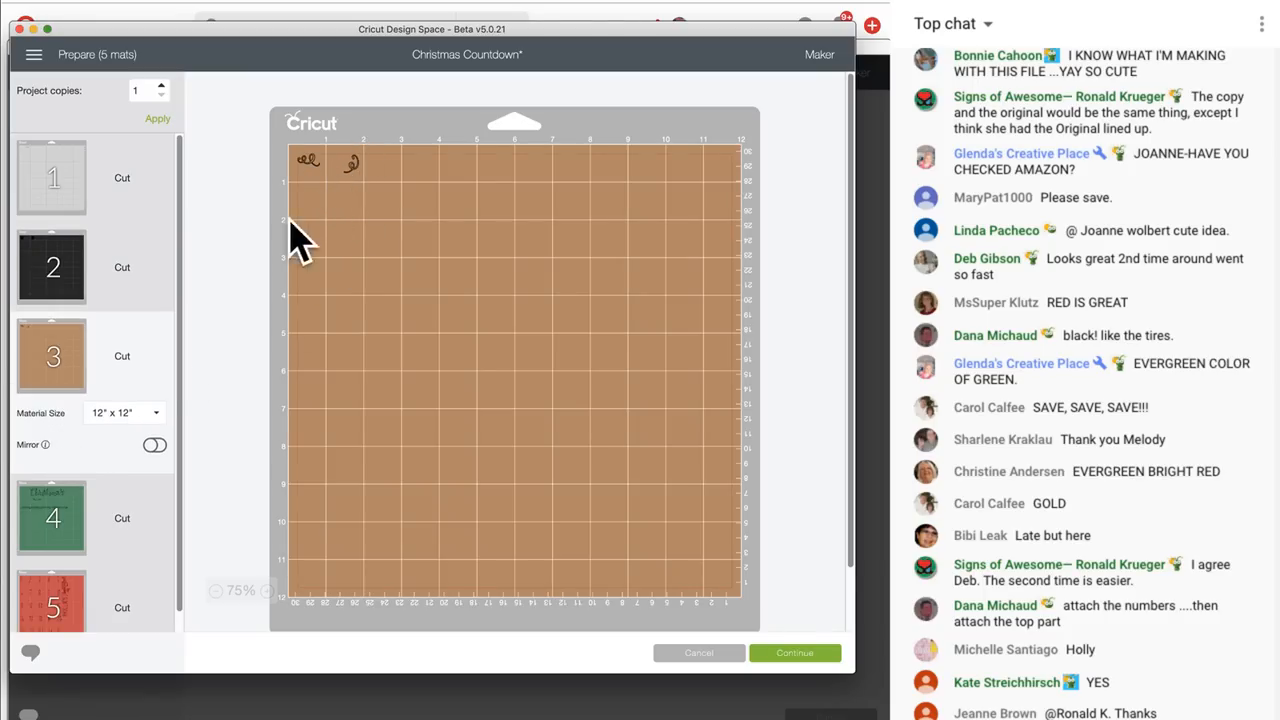
pyautogui.click(78, 532)
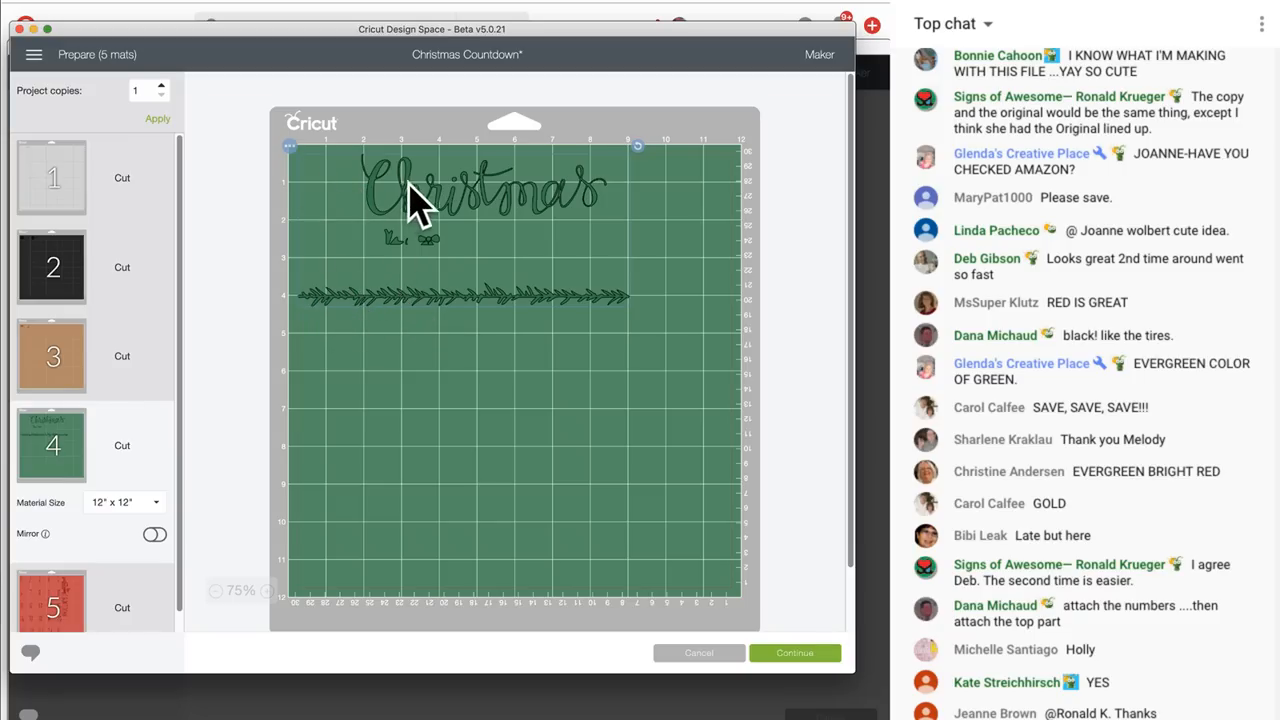
pyautogui.scroll(-1, 22, 505)
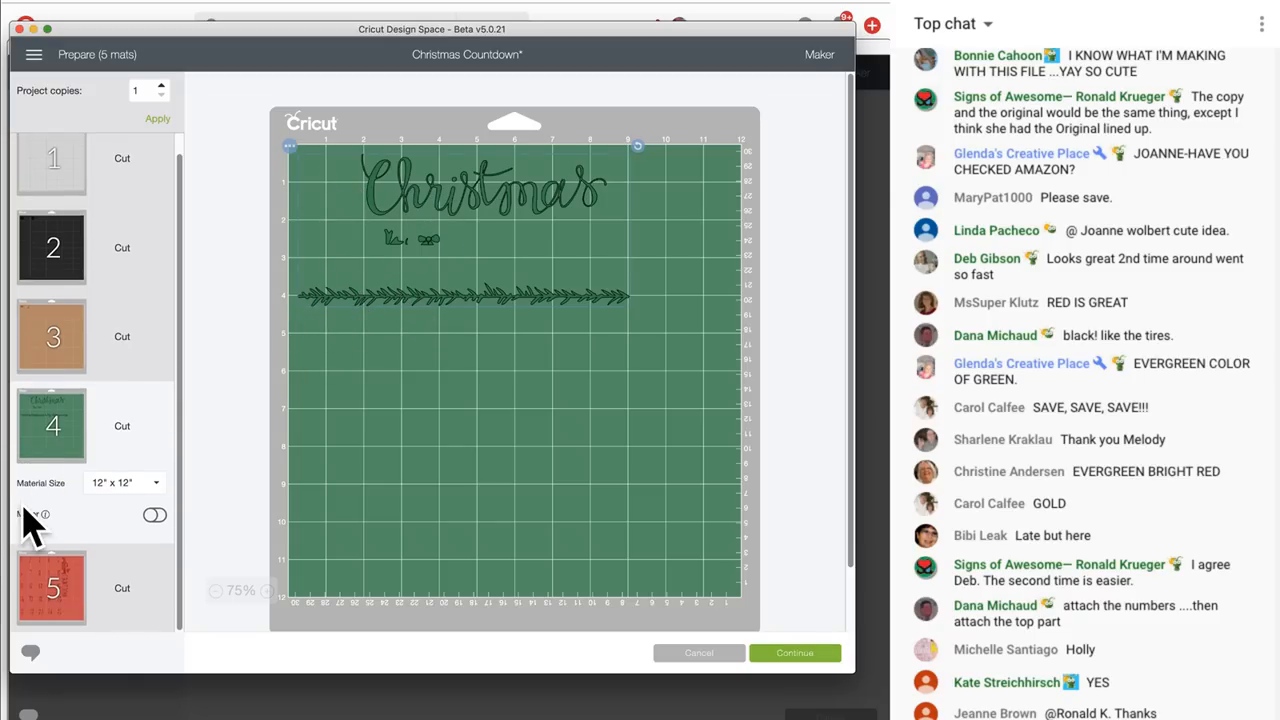
pyautogui.click(57, 574)
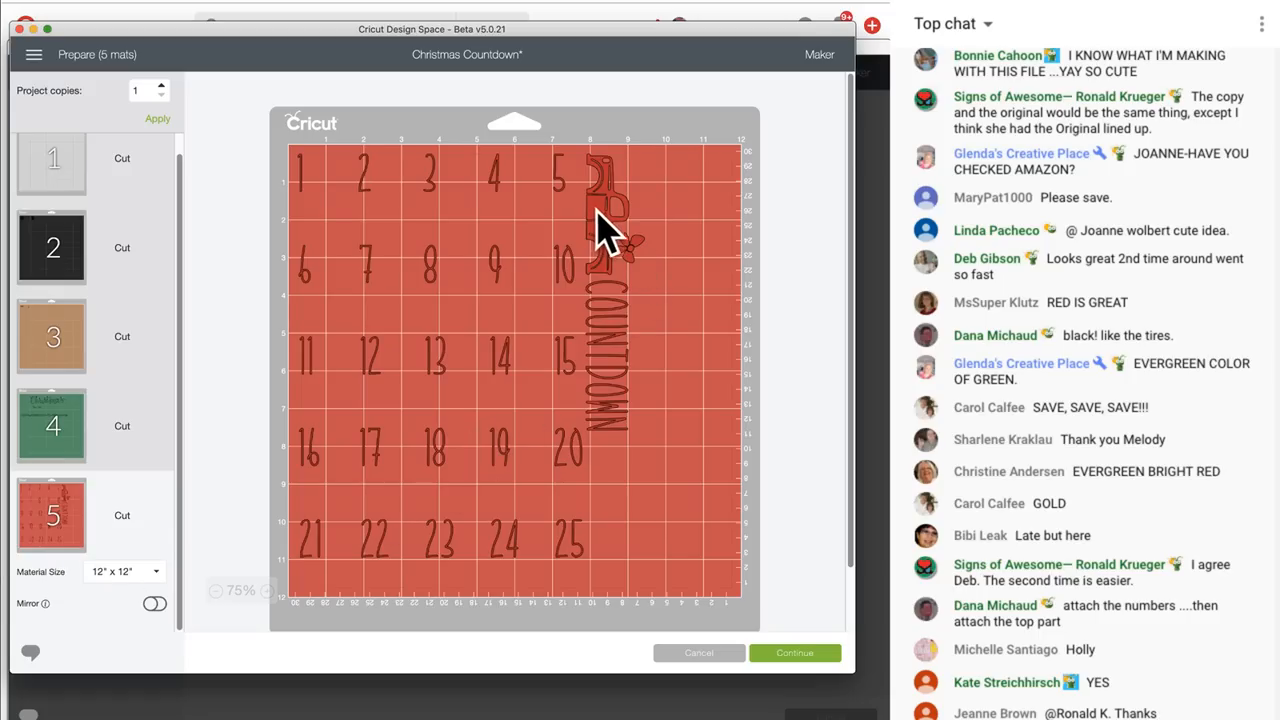
pyautogui.moveTo(606, 229)
pyautogui.mouseDown()
pyautogui.moveTo(640, 229)
pyautogui.moveTo(612, 220)
pyautogui.mouseUp()
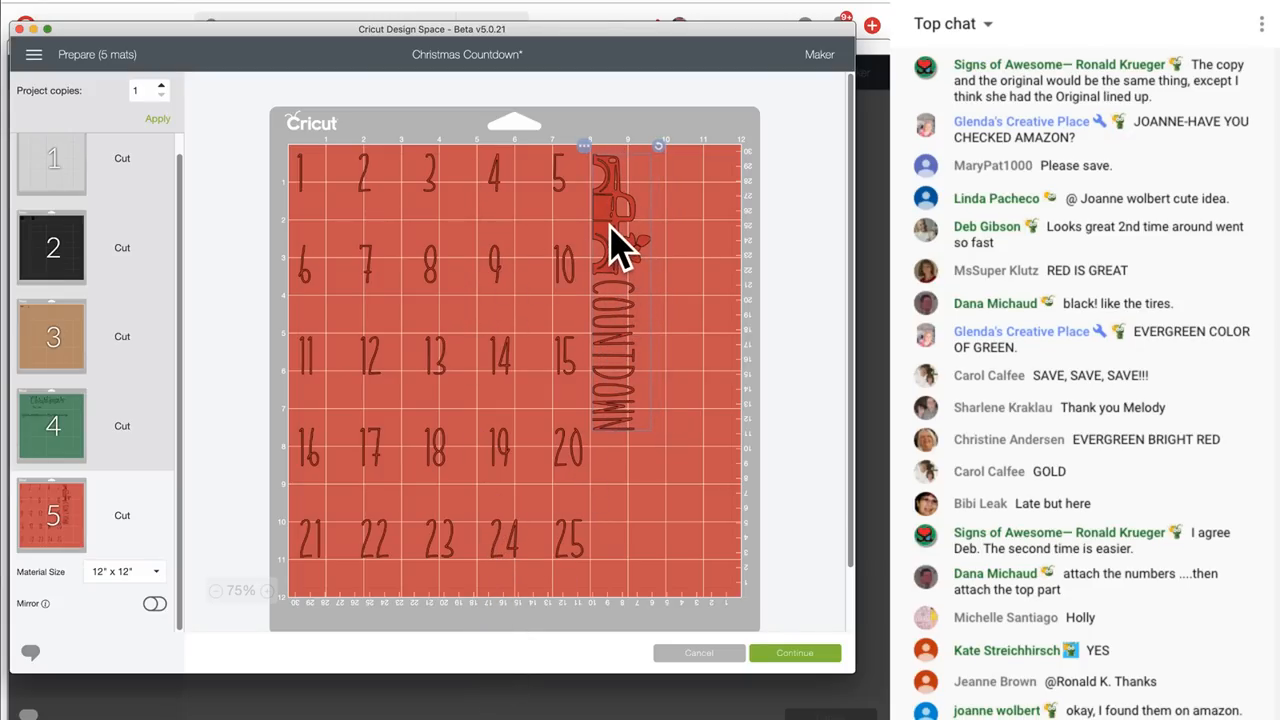
pyautogui.moveTo(614, 243); pyautogui.dragTo(700, 240)
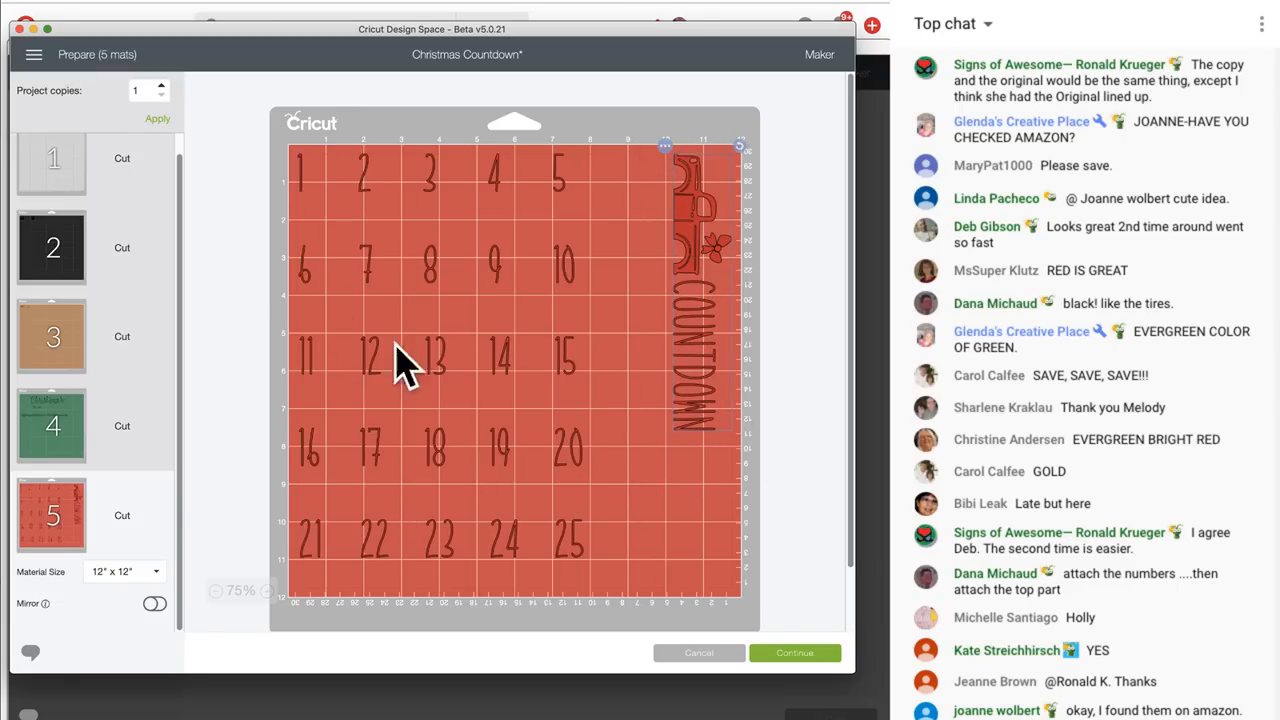
# Leave the mat preview and save the Christmas Countdown project
pyautogui.click(700, 653)
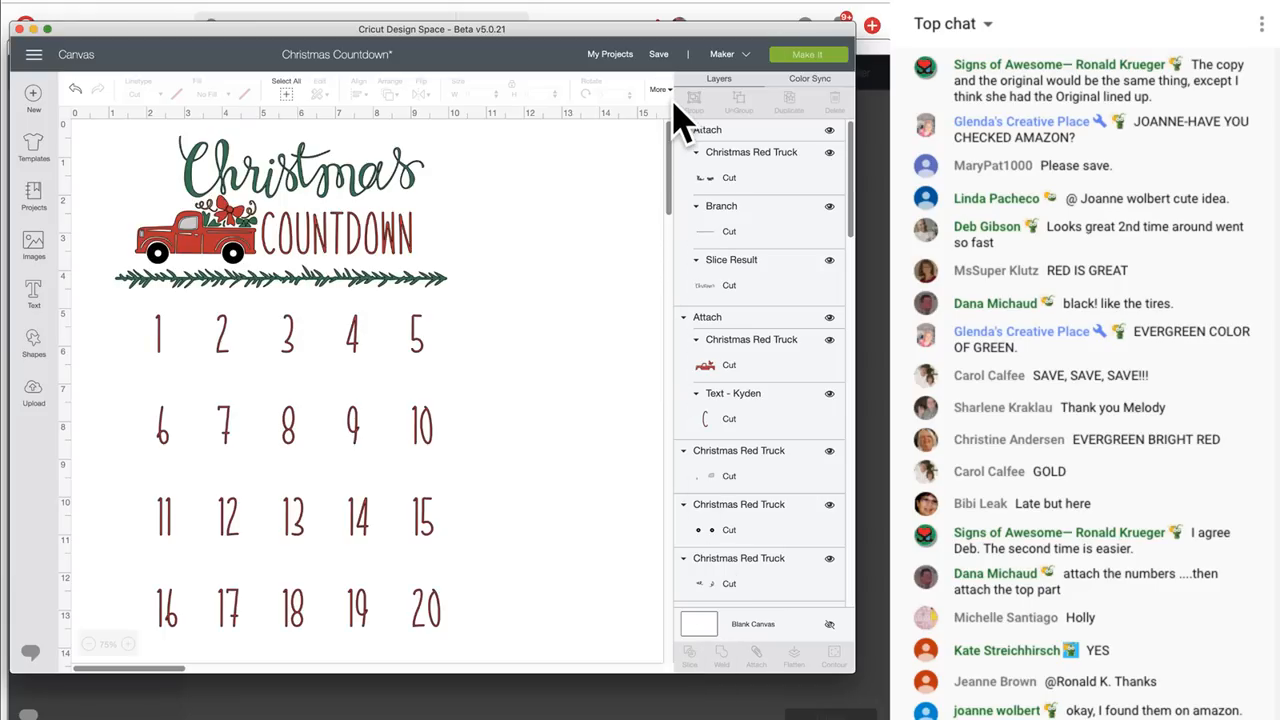
pyautogui.click(662, 56)
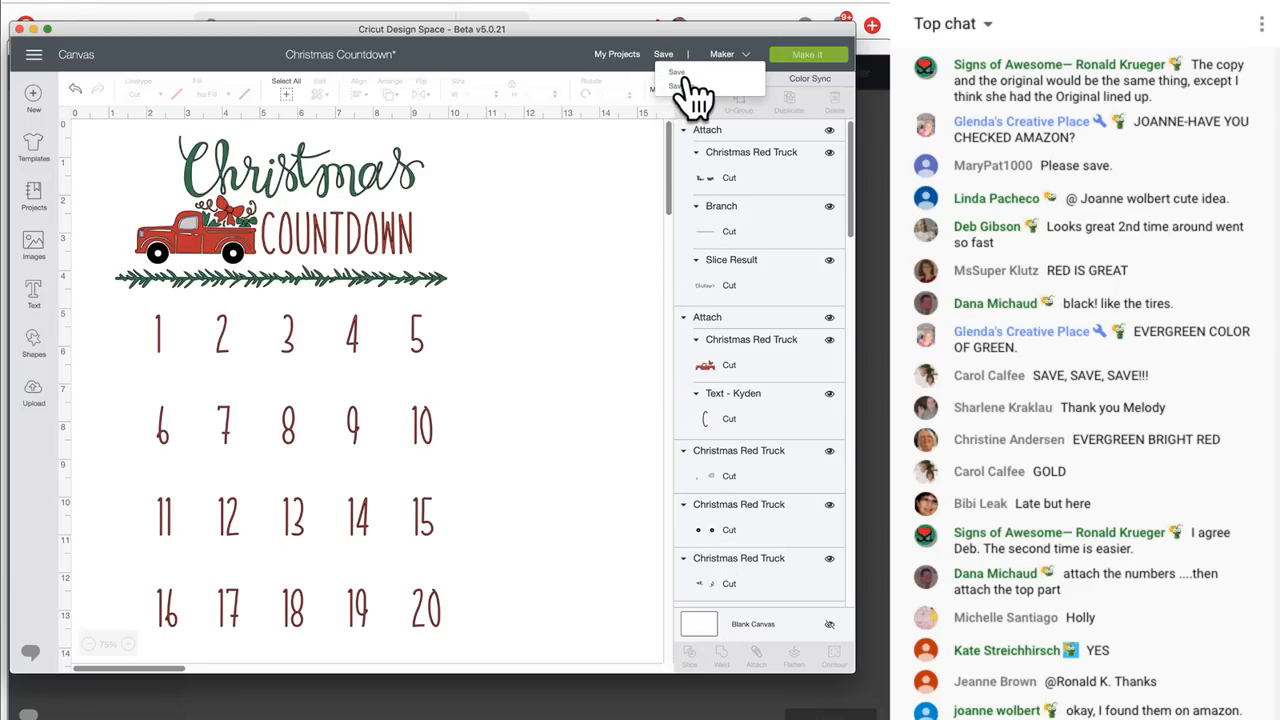
pyautogui.click(694, 84)
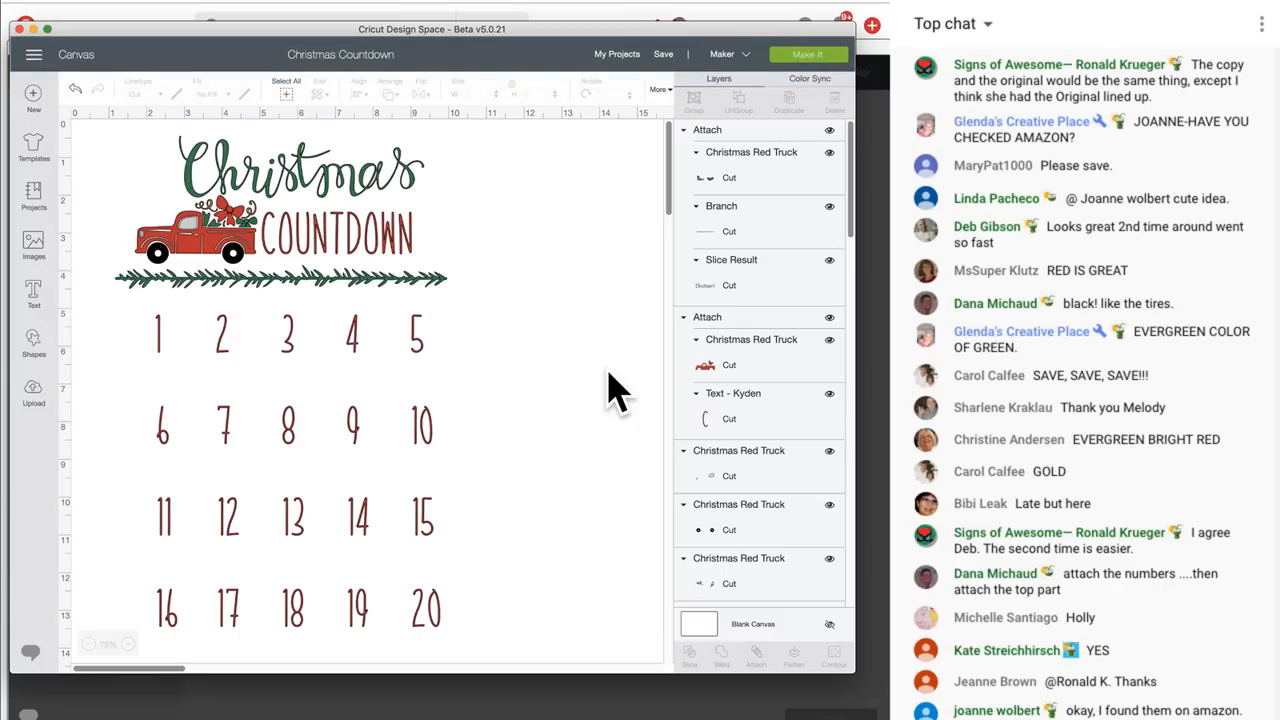
# Detach the COUNTDOWN text from the truck's red body layer
pyautogui.click(400, 250)
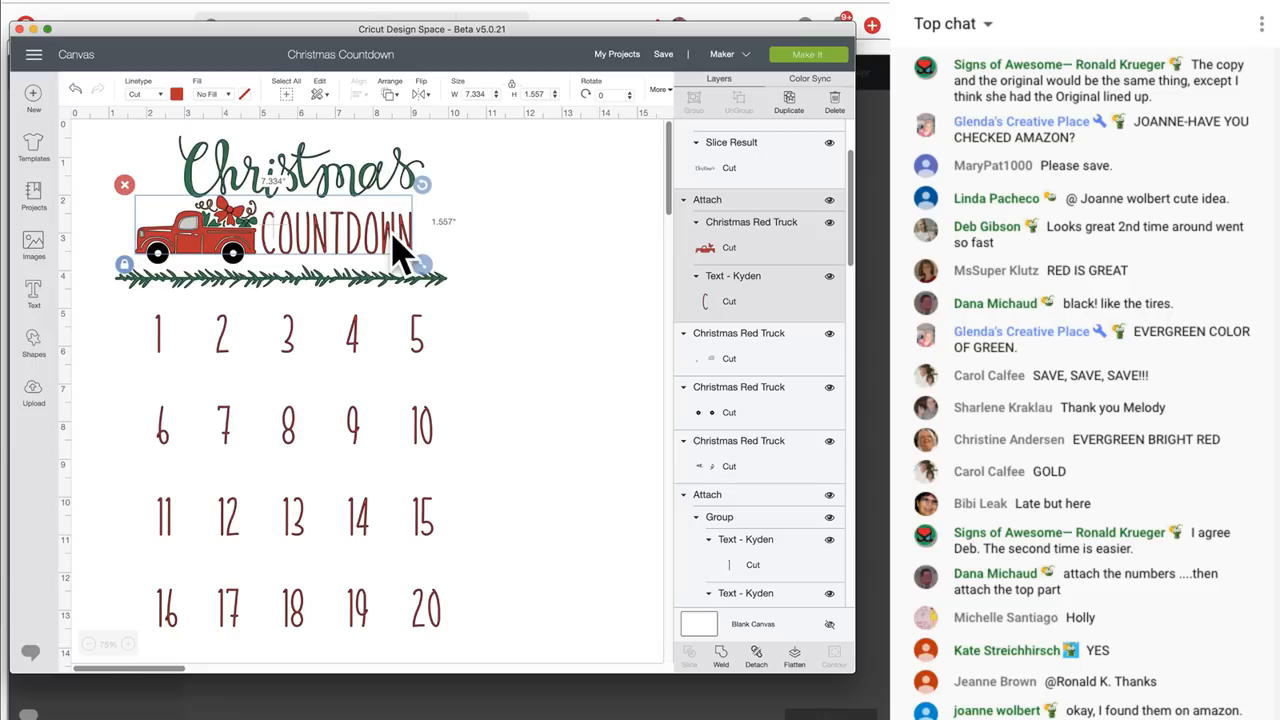
pyautogui.click(703, 312)
pyautogui.click(320, 238)
pyautogui.click(756, 656)
# Change the colour of the COUNTDOWN text to the brown material colour used in the truck design
pyautogui.click(329, 246)
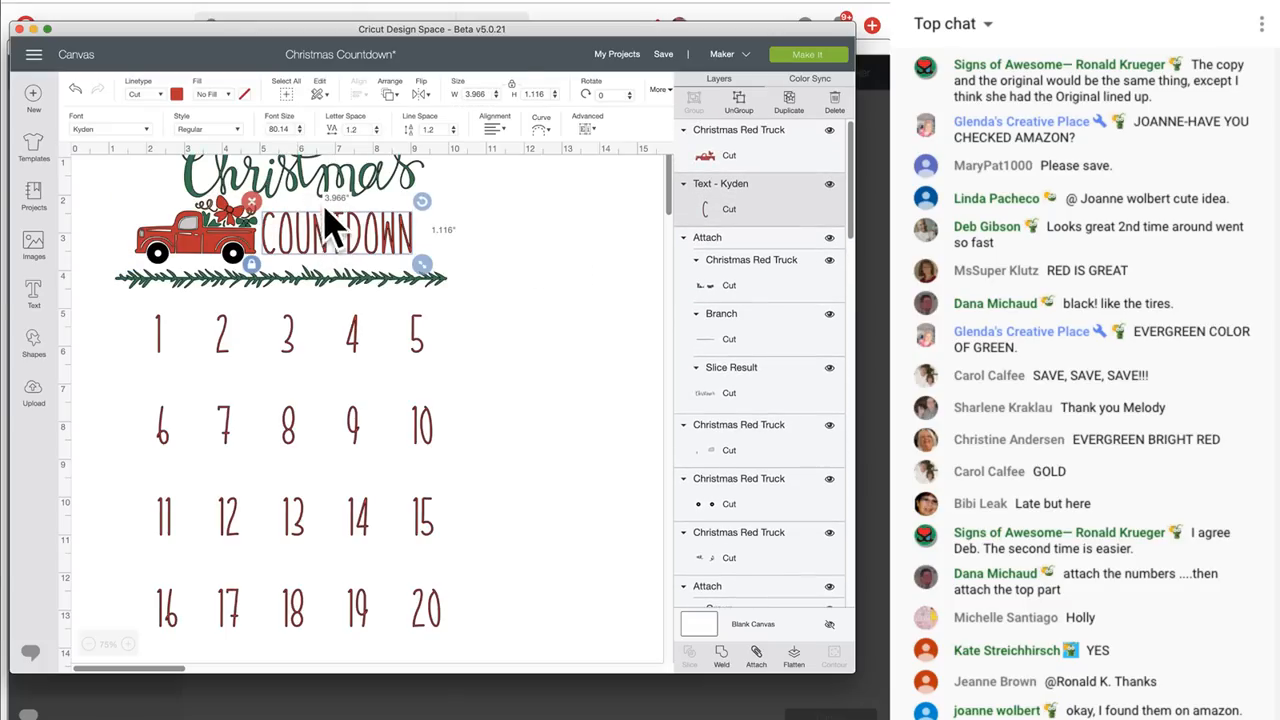
pyautogui.click(176, 94)
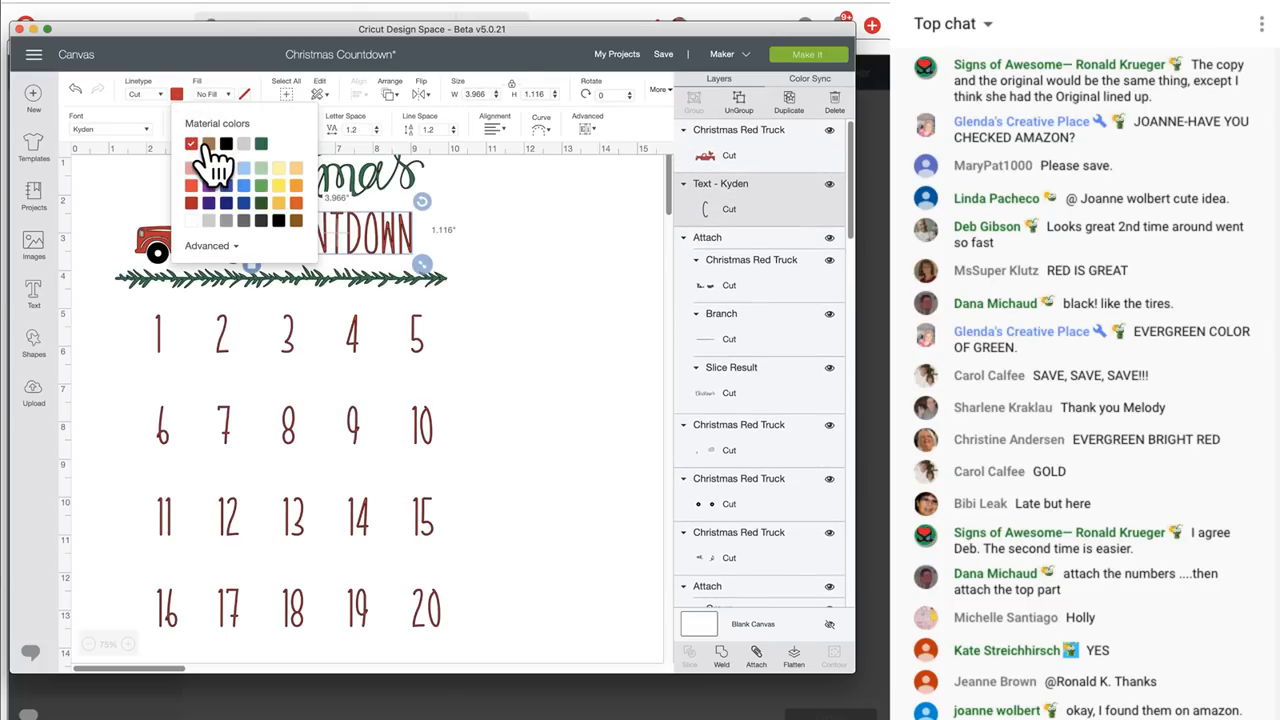
pyautogui.click(206, 144)
pyautogui.click(598, 302)
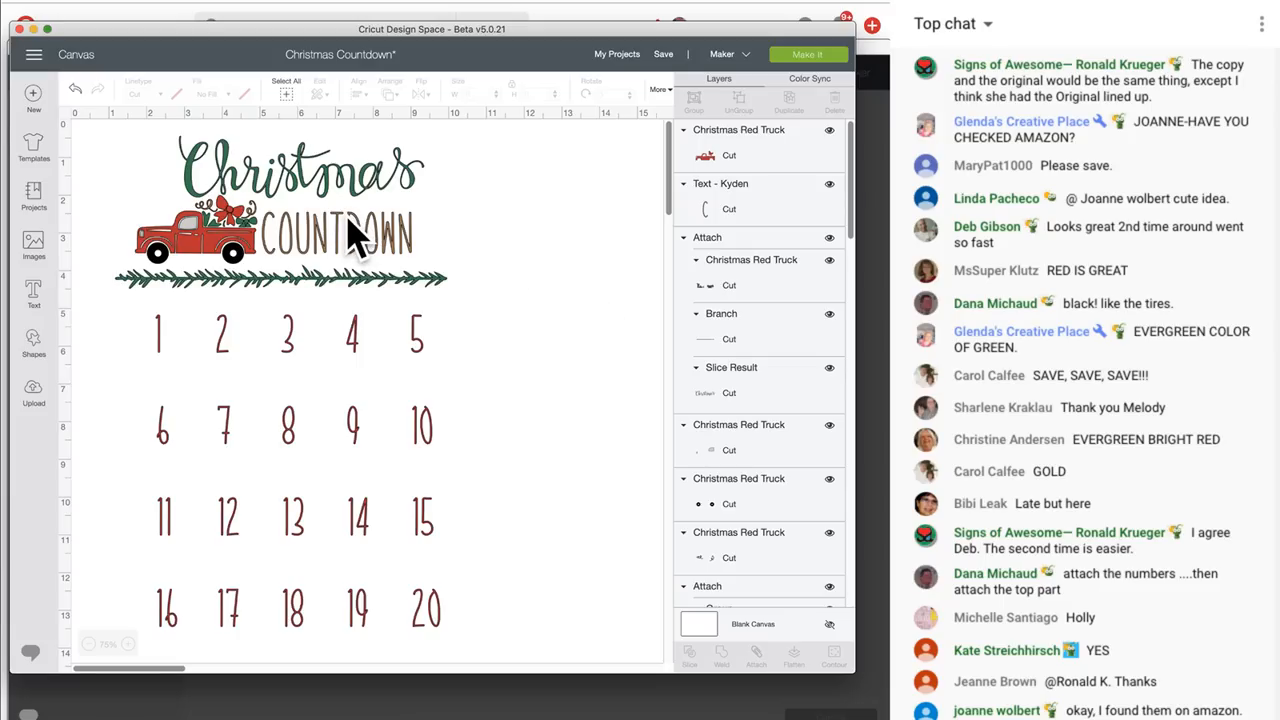
# Save the project with the recoloured COUNTDOWN text
pyautogui.click(275, 240)
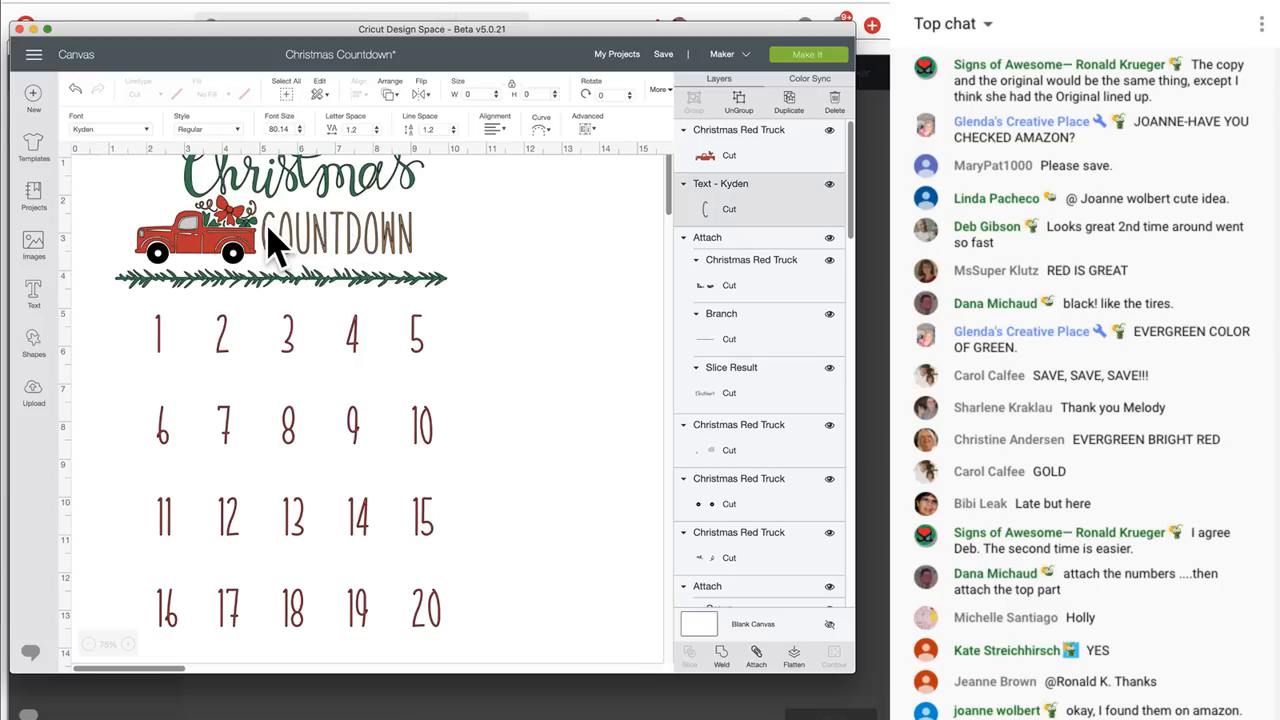
pyautogui.click(478, 262)
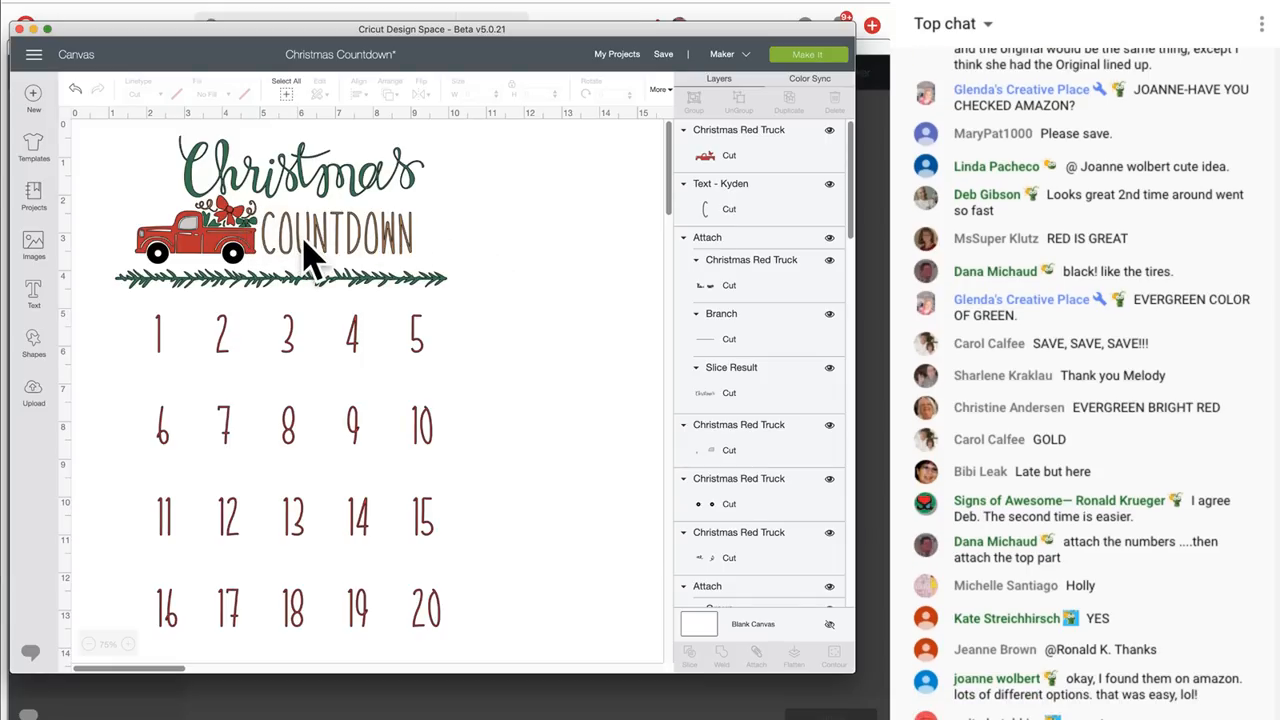
pyautogui.click(676, 76)
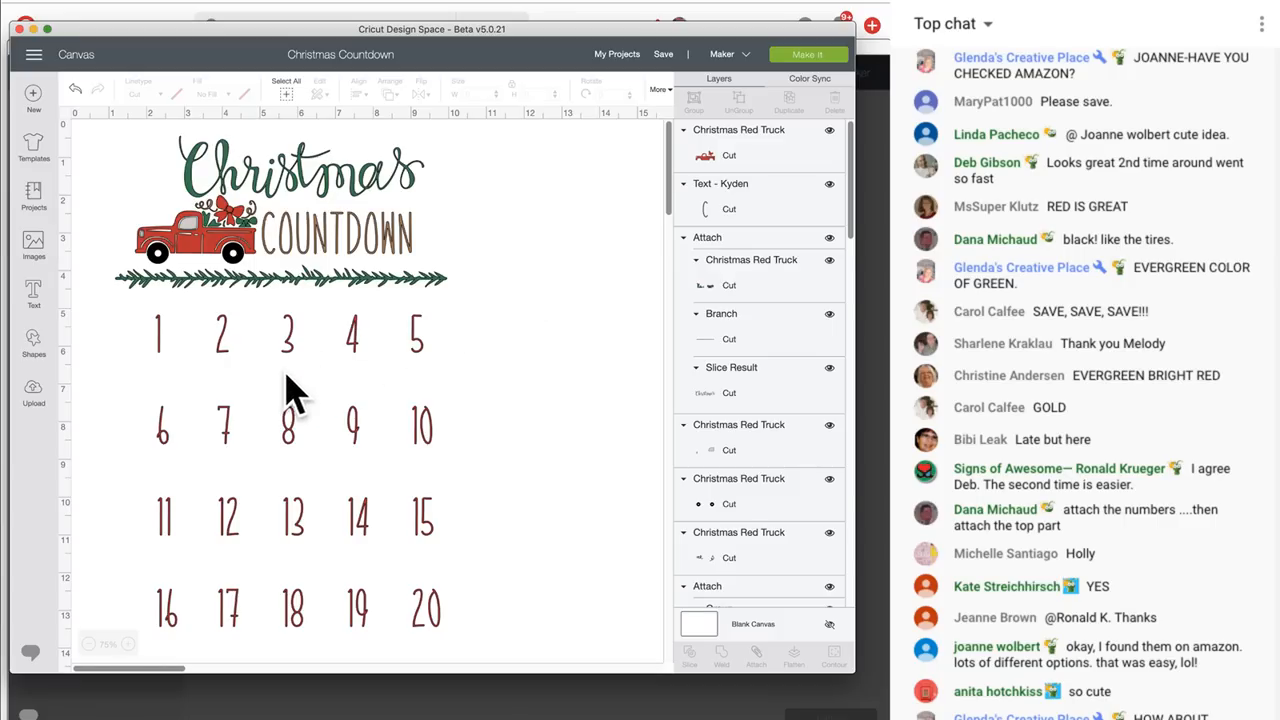
# Review the whole design from the title to the last number row and select everything to check its overall width and height
pyautogui.scroll(-5, 290, 555)
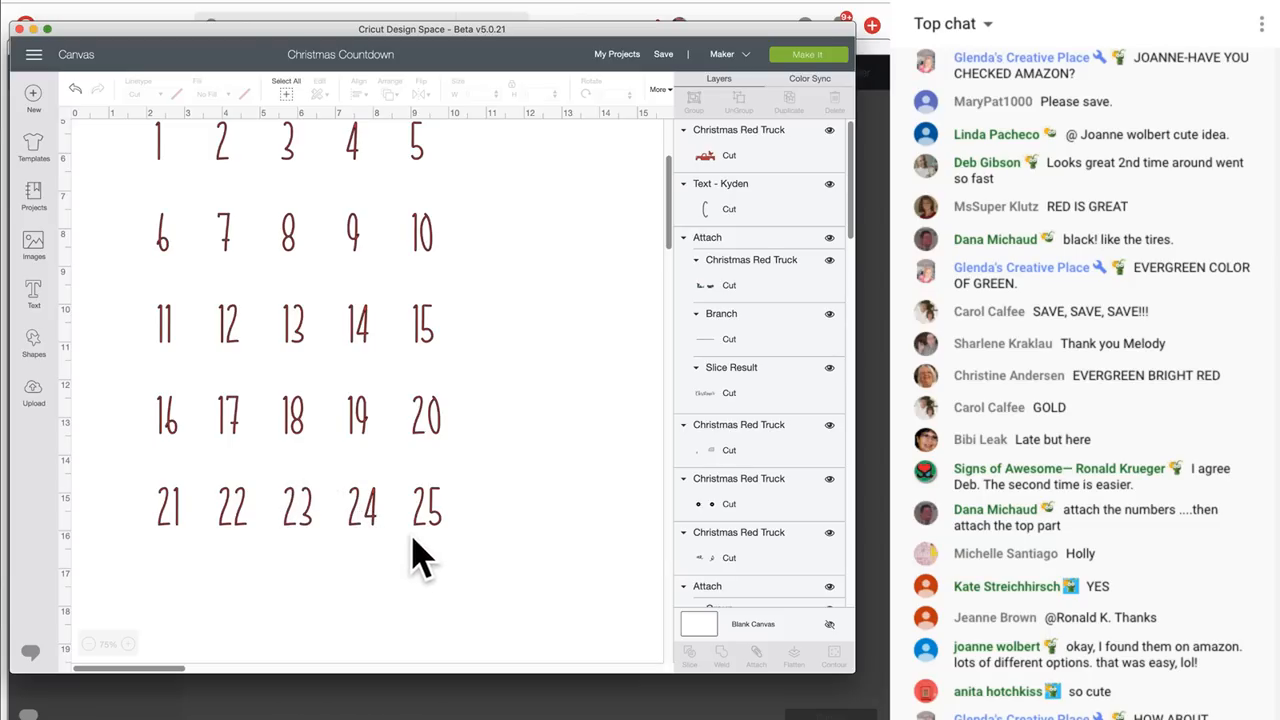
pyautogui.scroll(5, 338, 493)
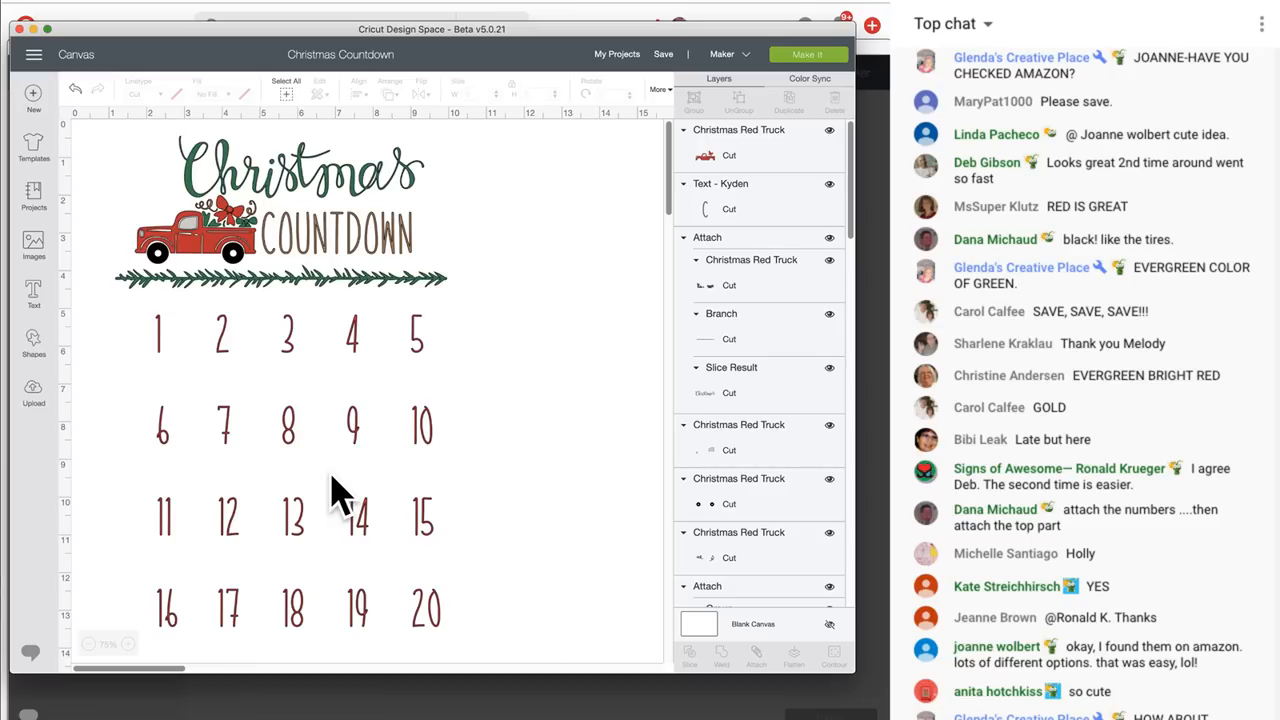
pyautogui.scroll(-1, 338, 493)
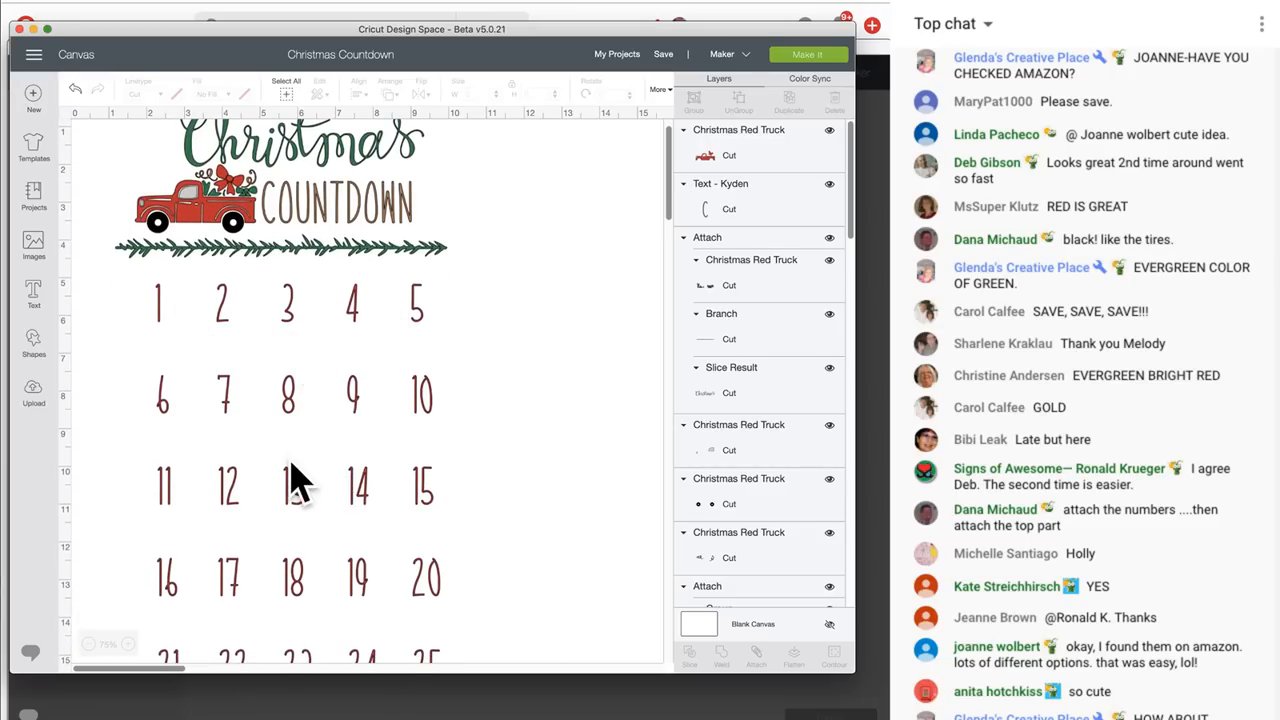
pyautogui.scroll(-3, 300, 495)
pyautogui.scroll(3, 300, 495)
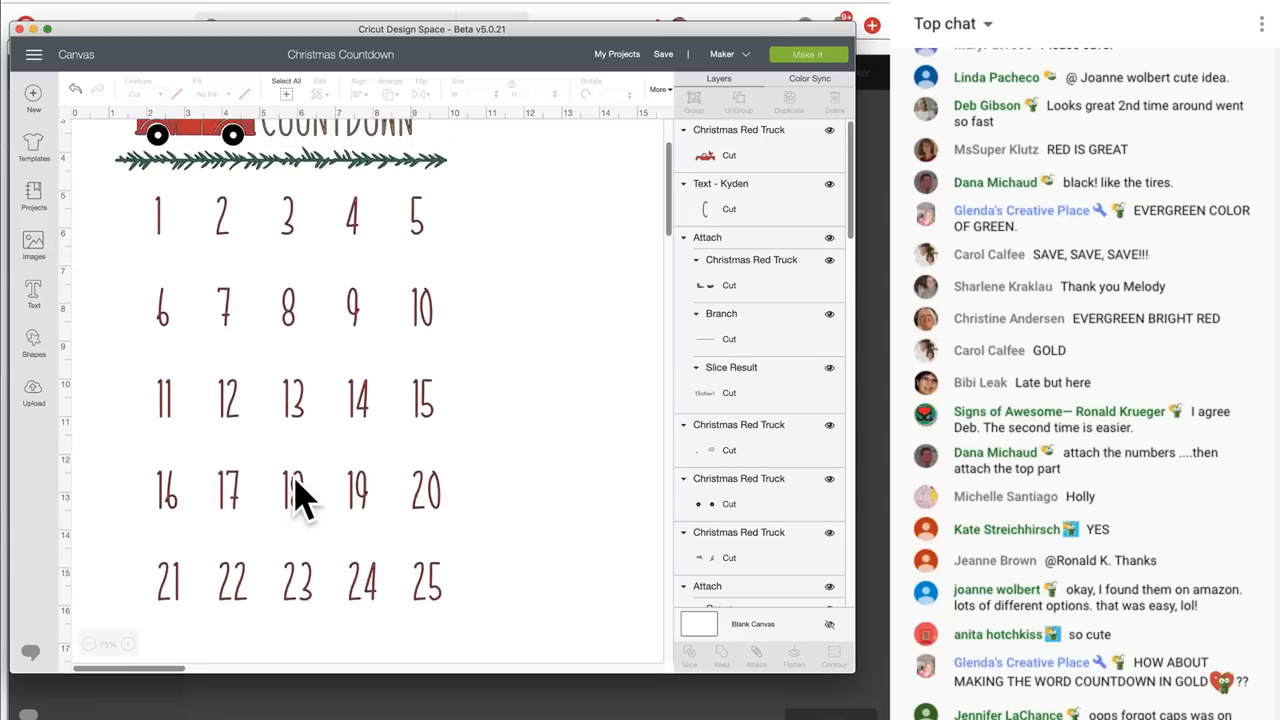
pyautogui.click(88, 644)
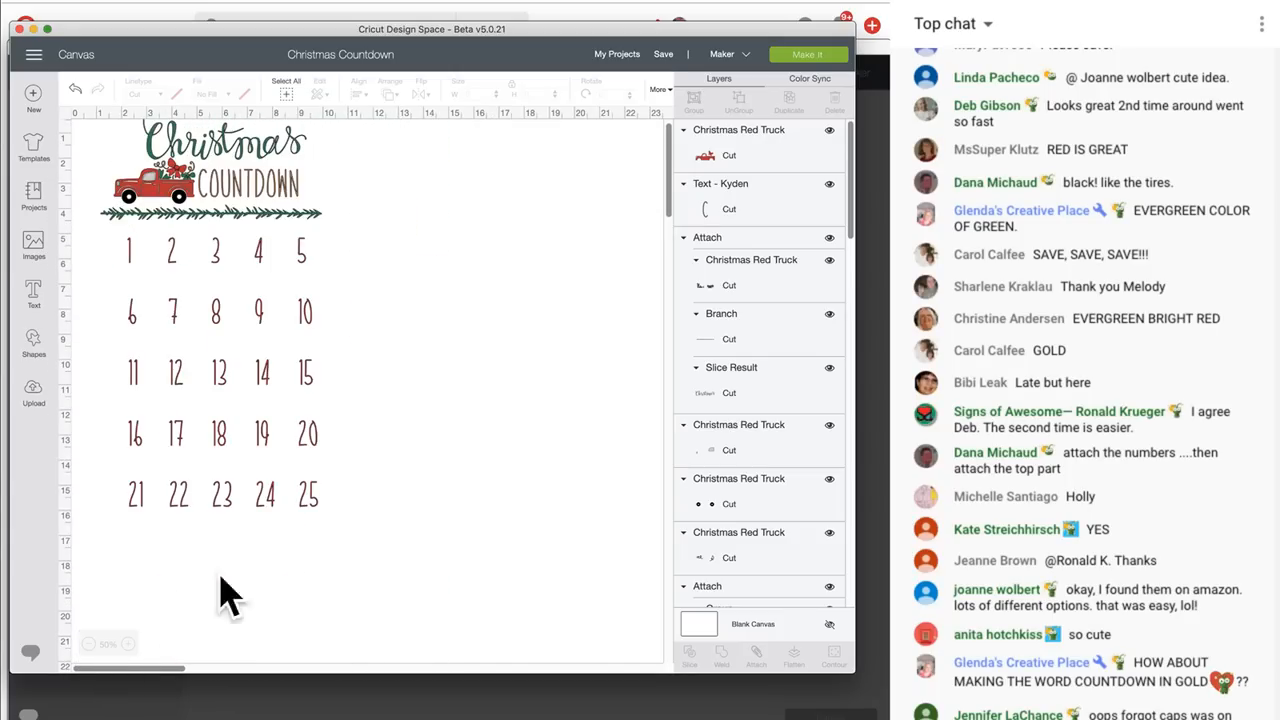
pyautogui.moveTo(80, 118); pyautogui.dragTo(396, 585)
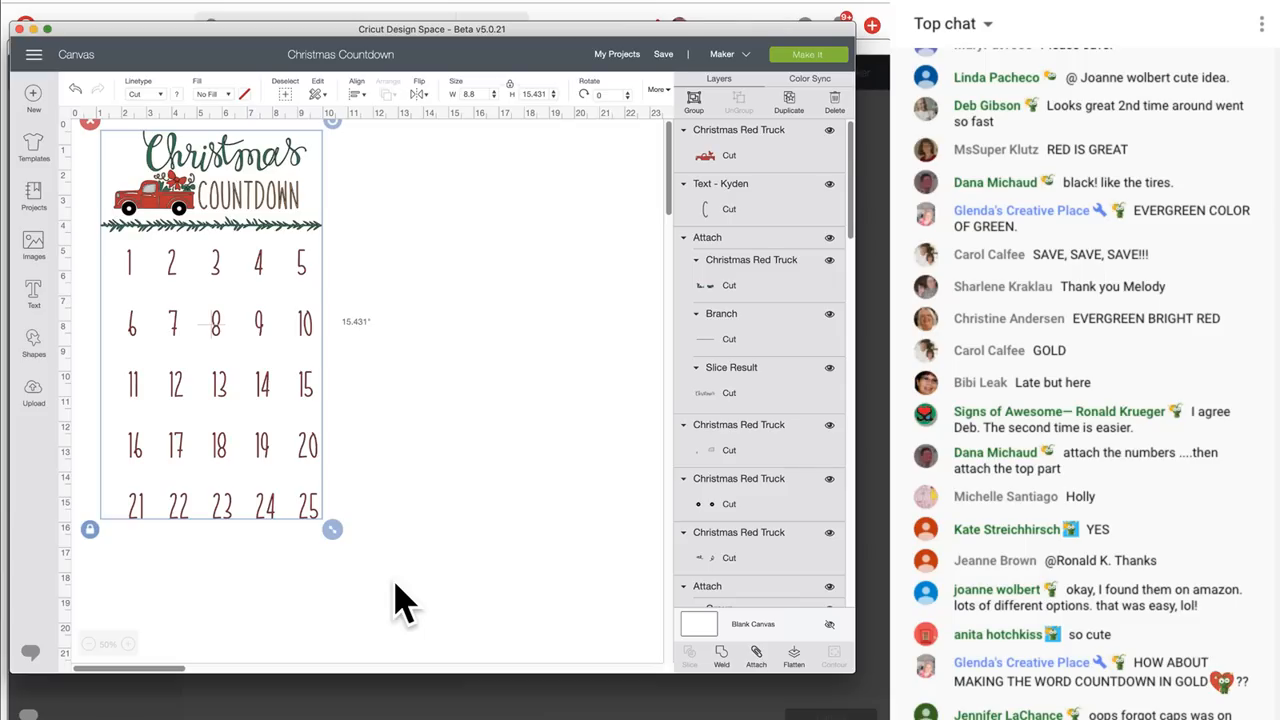
pyautogui.scroll(-2, 398, 600)
pyautogui.scroll(2, 398, 600)
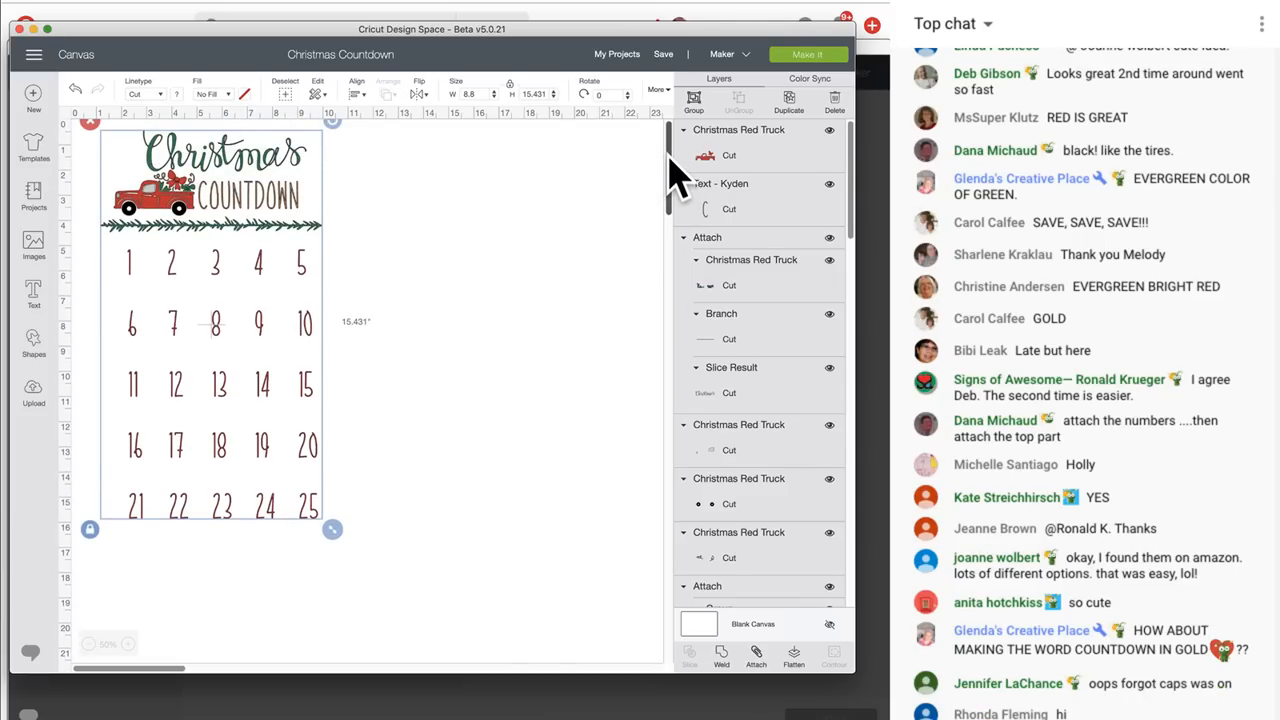
pyautogui.click(586, 192)
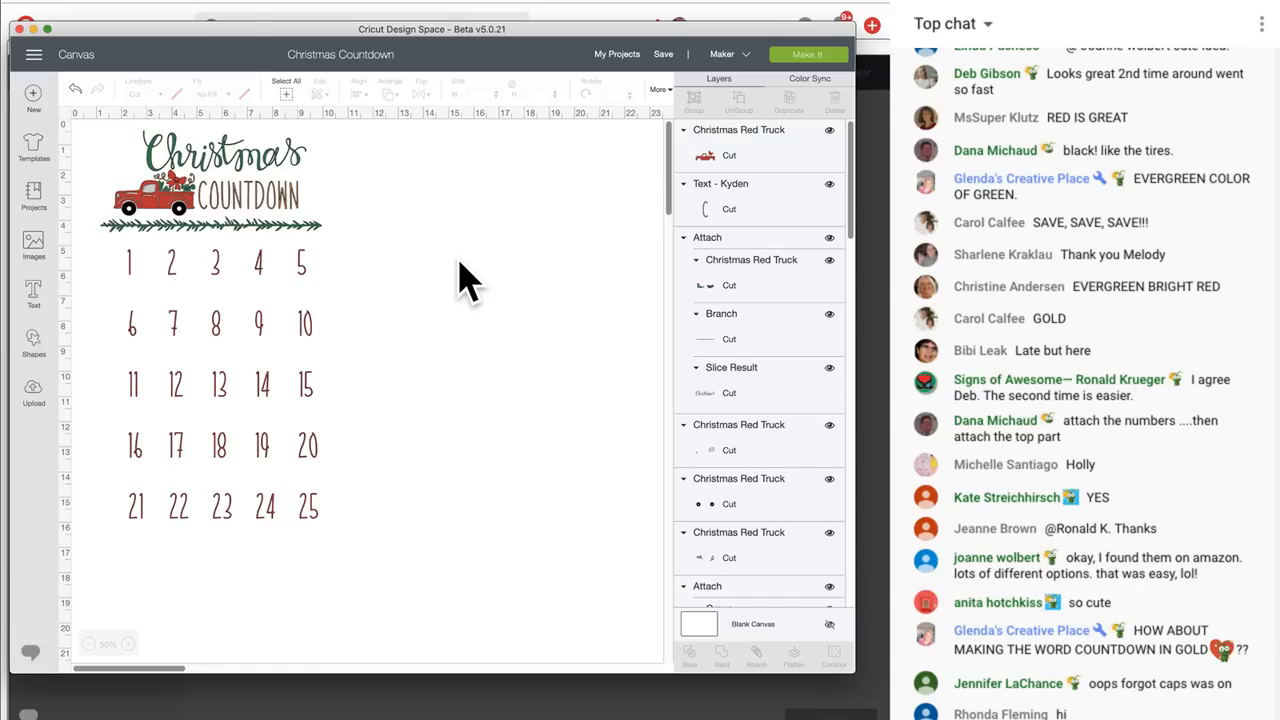
pyautogui.moveTo(94, 126); pyautogui.dragTo(435, 567)
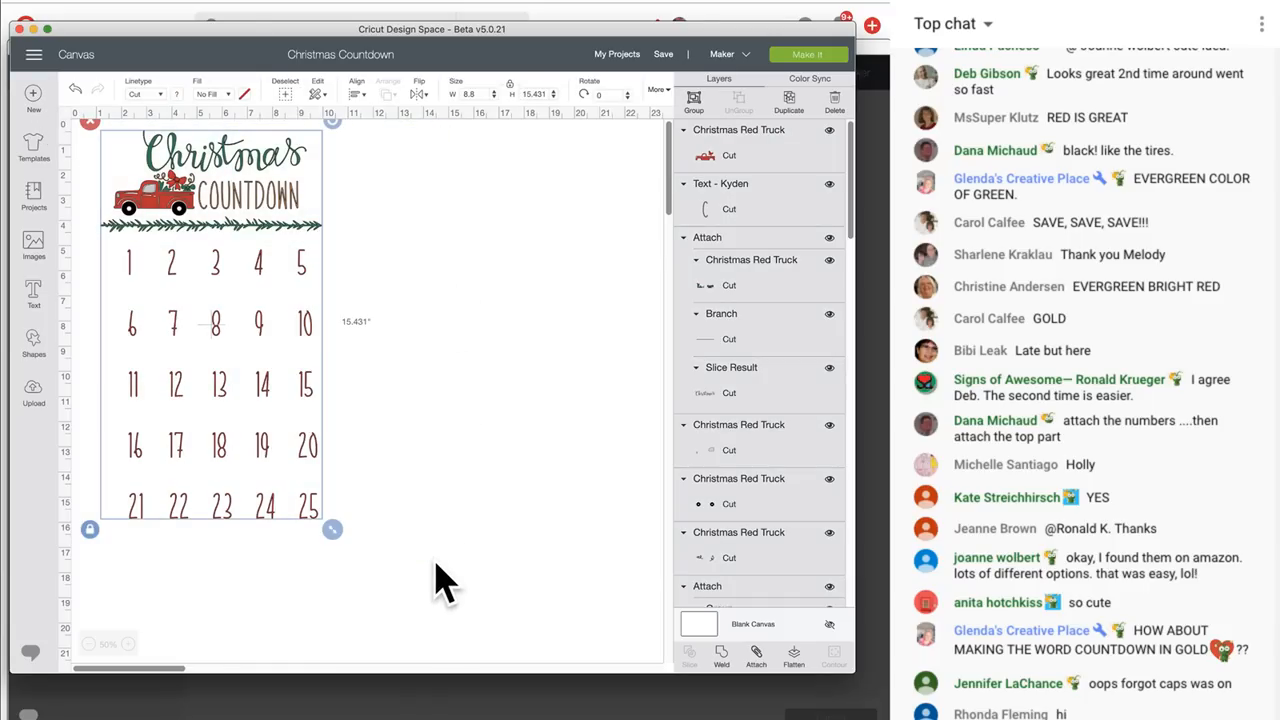
pyautogui.click(88, 644)
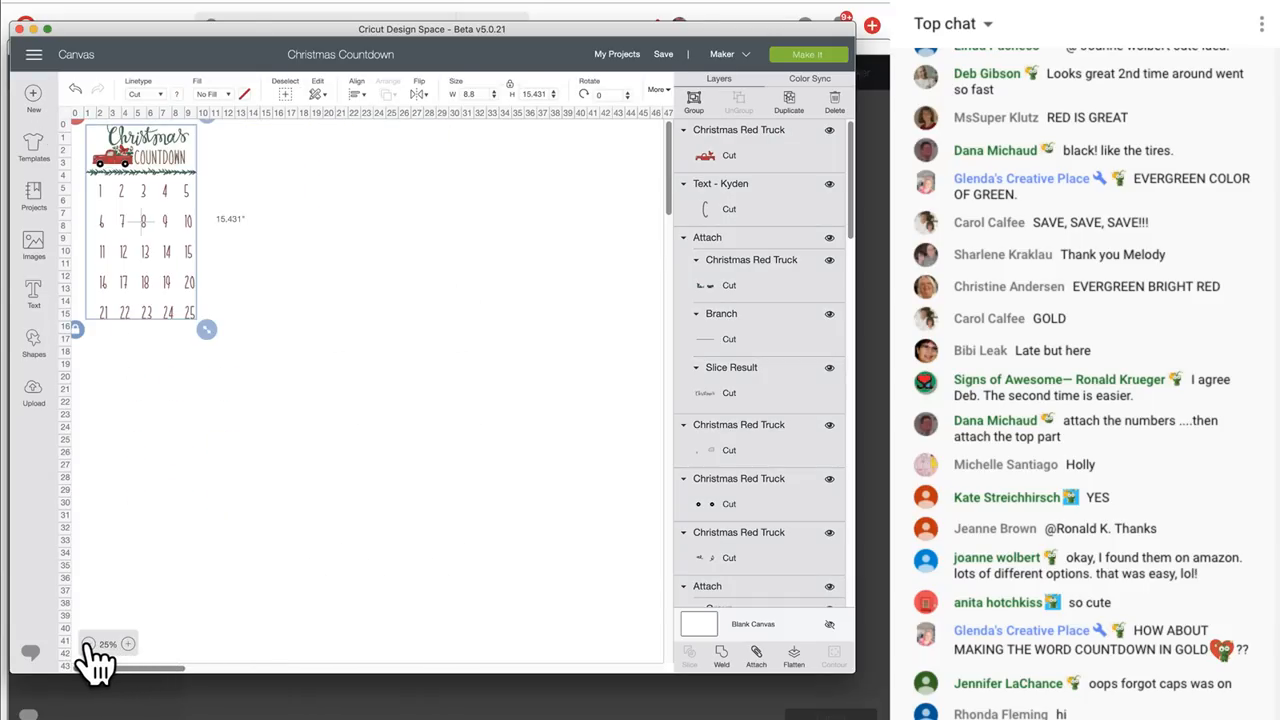
pyautogui.click(127, 644)
pyautogui.click(127, 644)
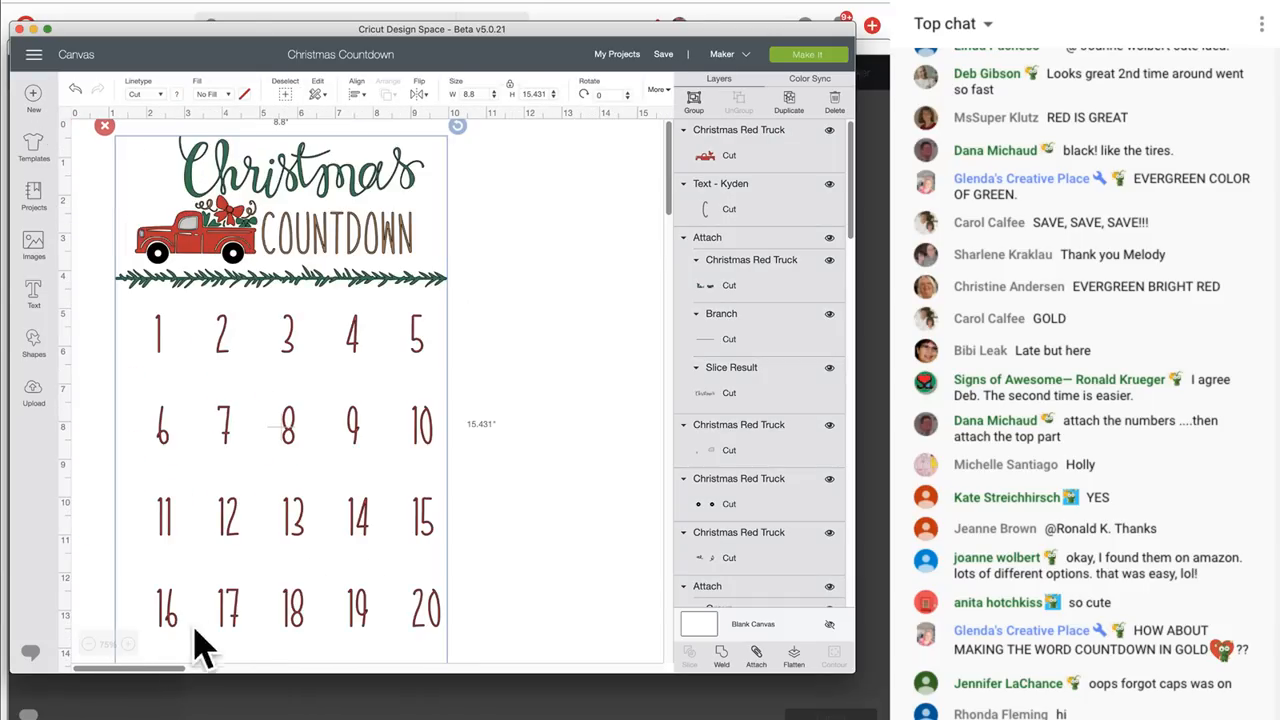
pyautogui.click(550, 330)
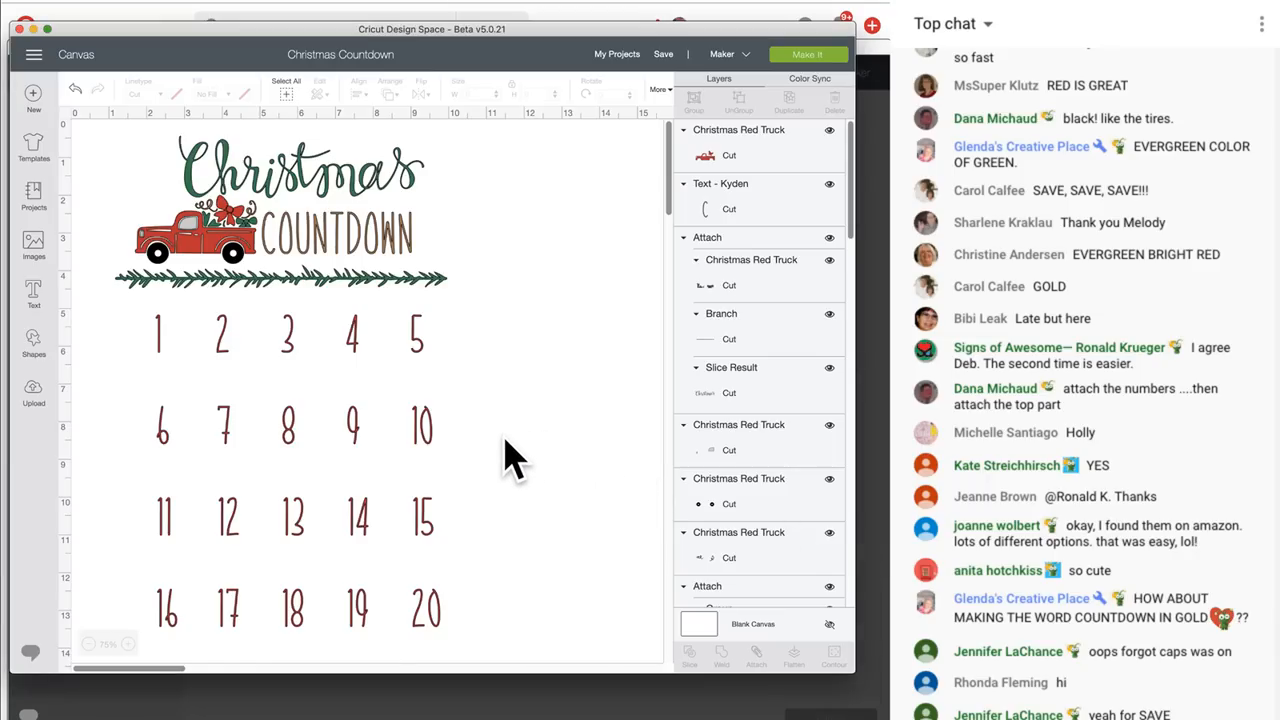
pyautogui.scroll(-1, 505, 457)
pyautogui.scroll(-1, 505, 457)
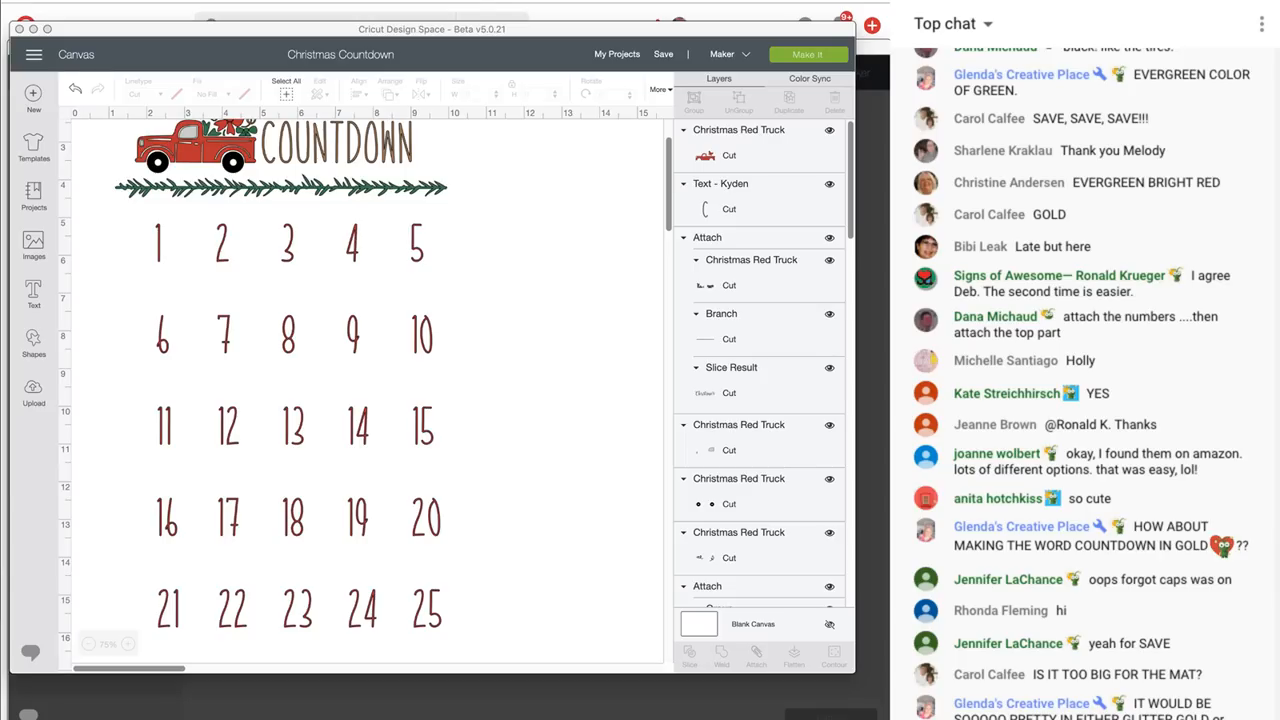
# Switch to the browser version of the Christmas Countdown project and copy its web address
pyautogui.moveTo(888, 104); pyautogui.dragTo(297, 3)
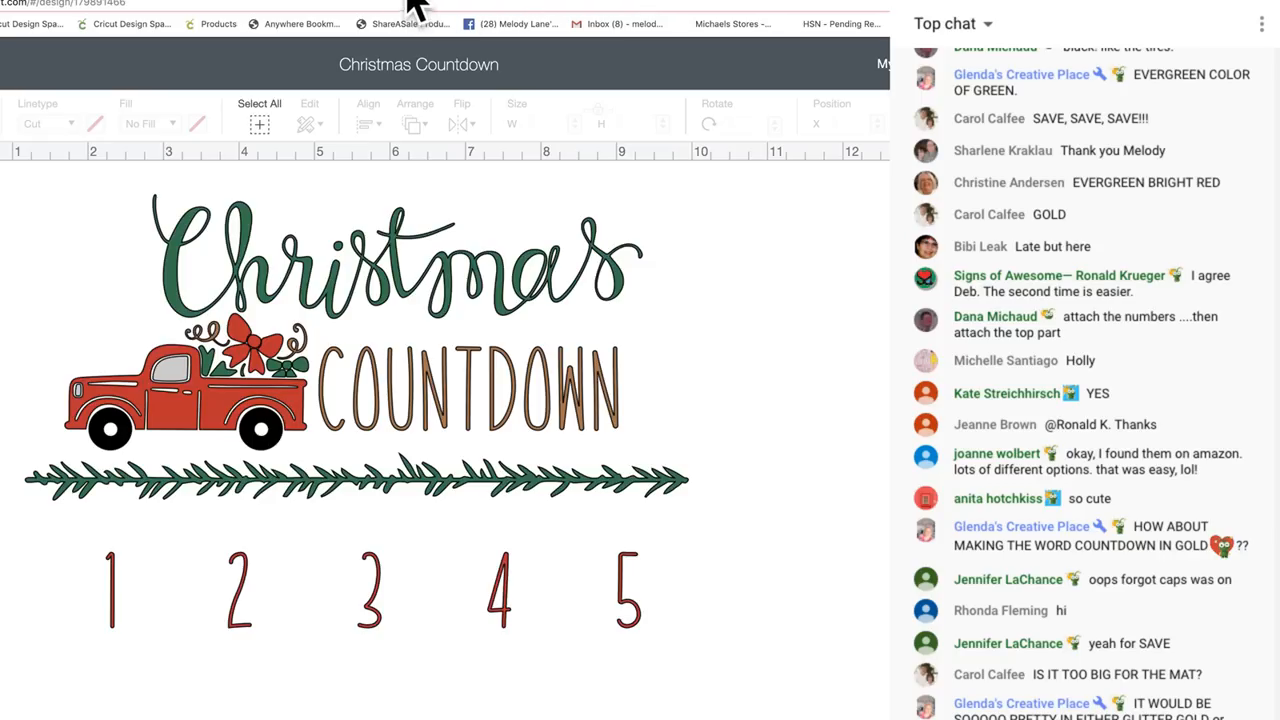
pyautogui.moveTo(407, 1); pyautogui.dragTo(429, 14)
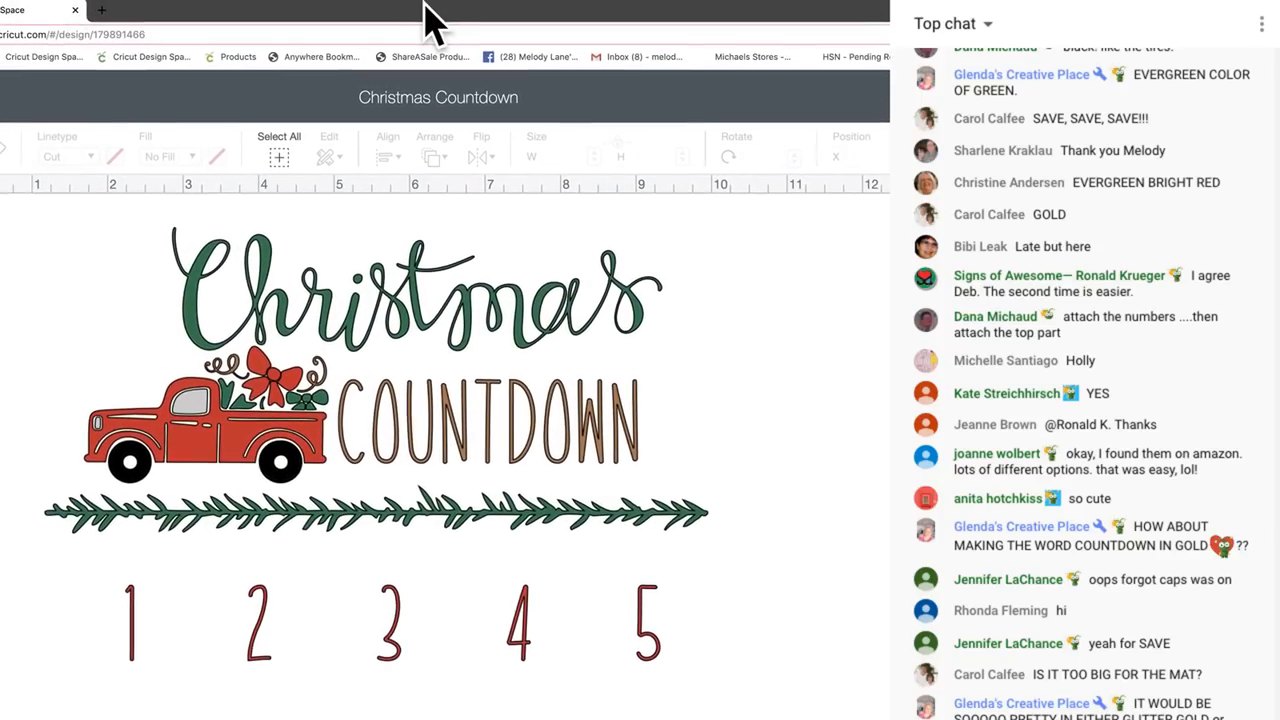
pyautogui.moveTo(180, 15); pyautogui.dragTo(246, 19)
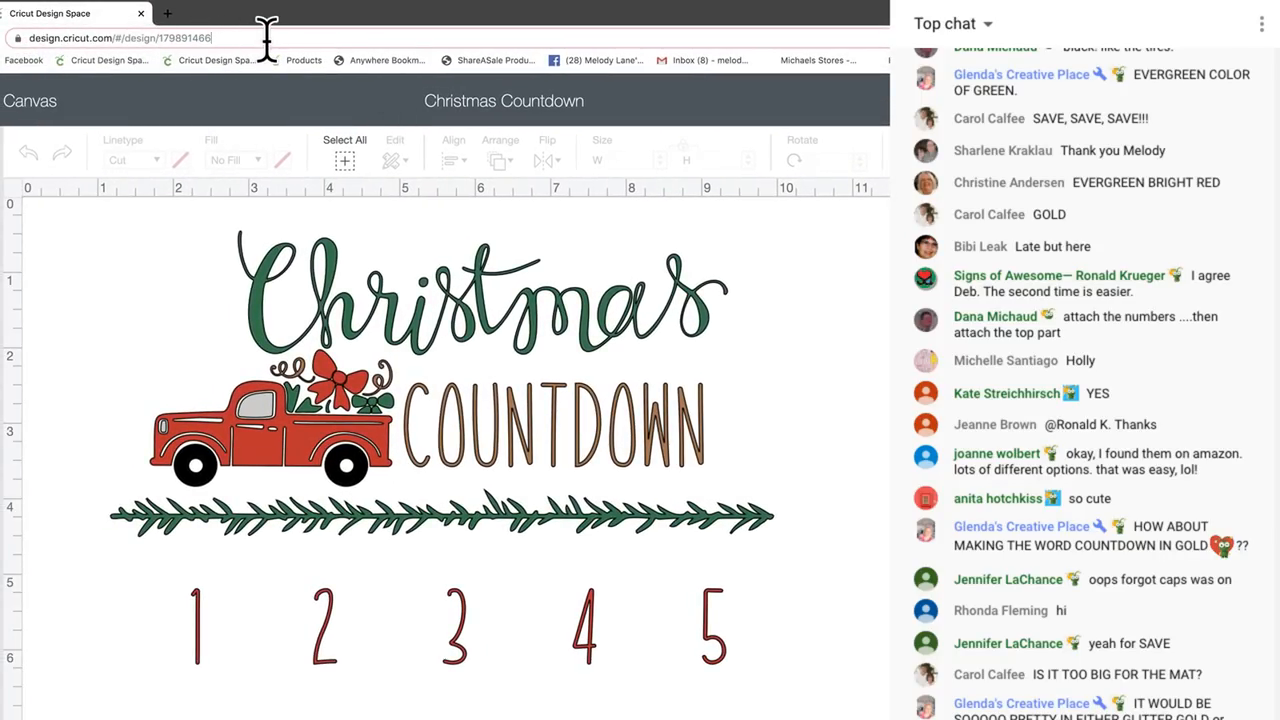
pyautogui.click(270, 37)
pyautogui.hotkey('ctrl', 'c')
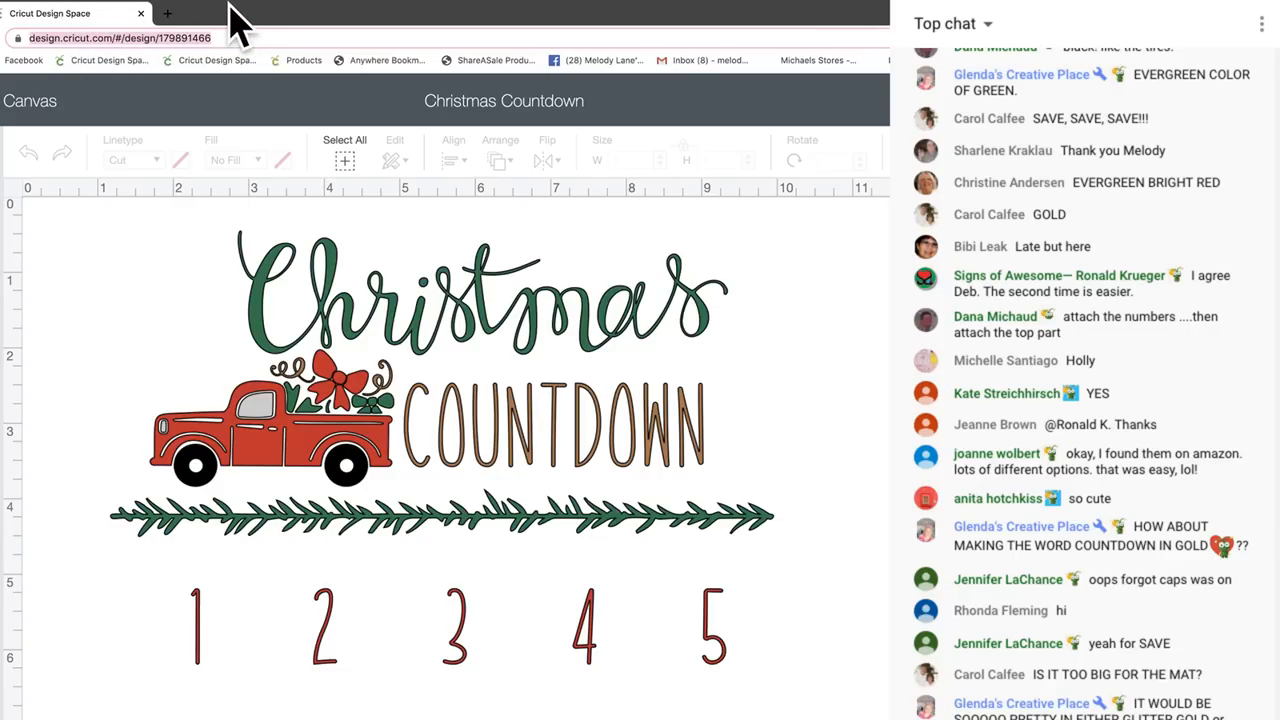
pyautogui.moveTo(241, 12); pyautogui.dragTo(233, 2)
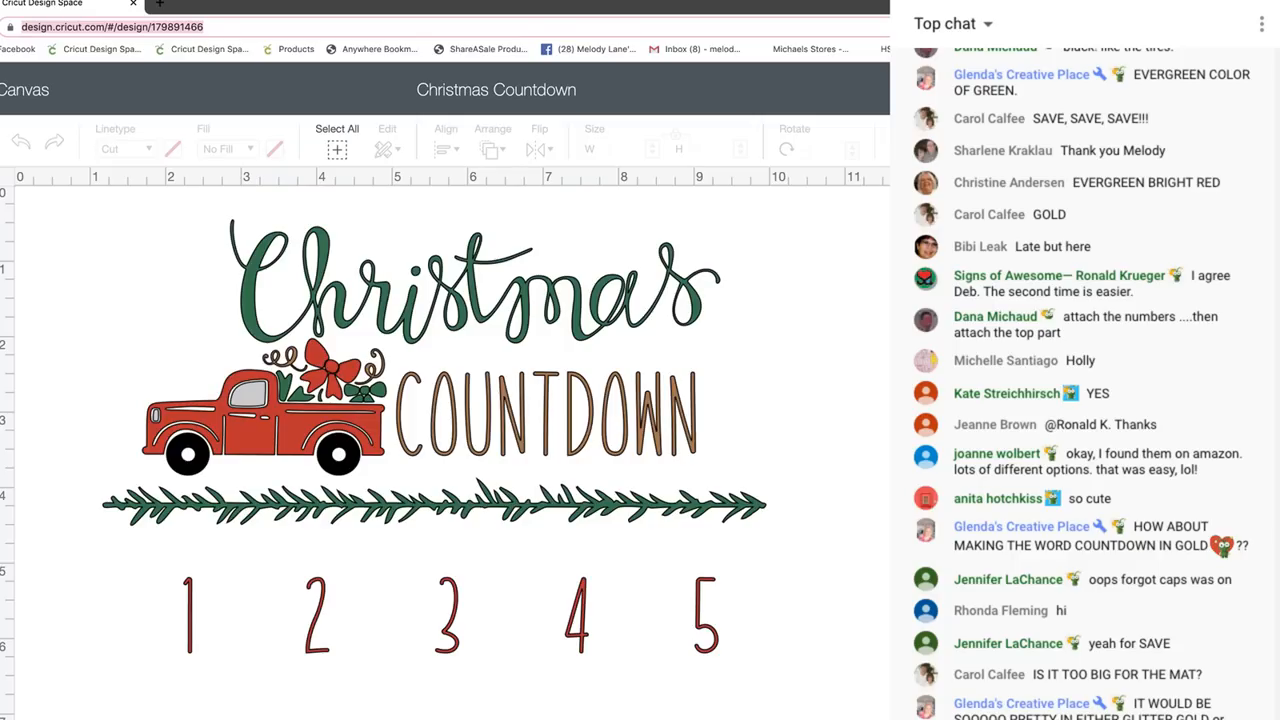
# Switch to the live chat window, post the copied project link as a message and move the chat out of the way
pyautogui.moveTo(1099, 2); pyautogui.dragTo(454, 2)
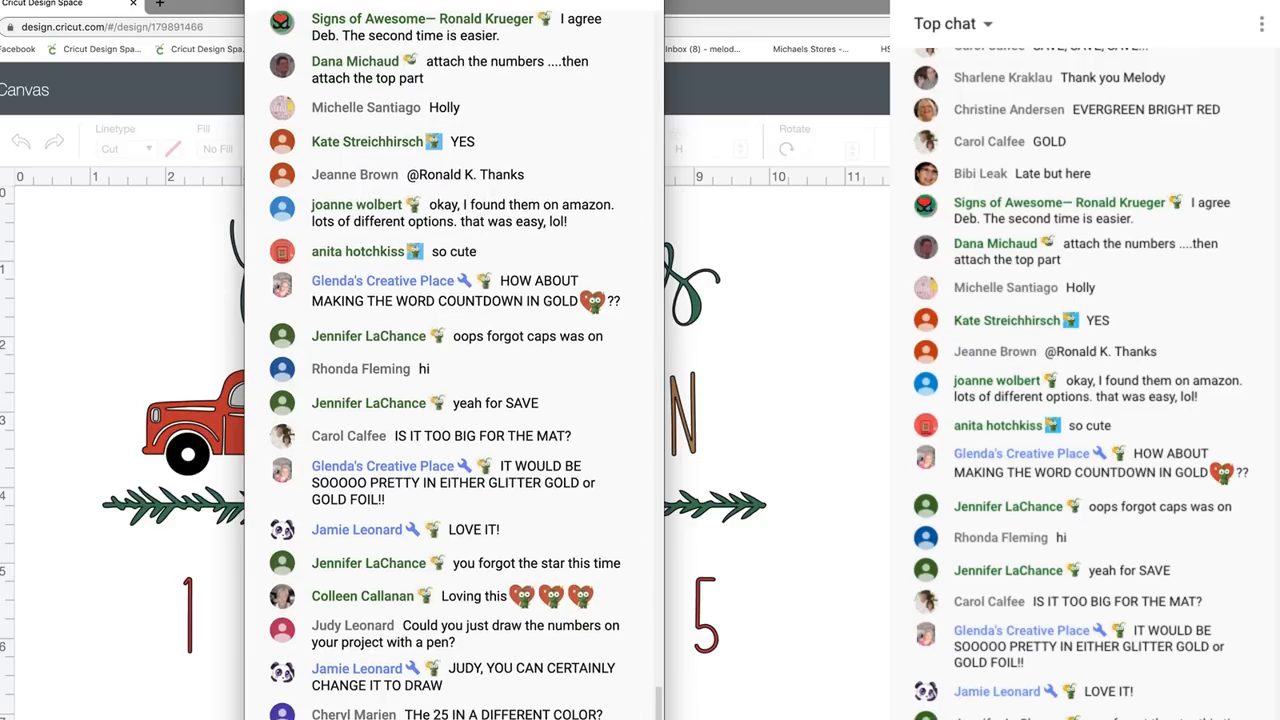
pyautogui.moveTo(434, 716); pyautogui.dragTo(434, 543)
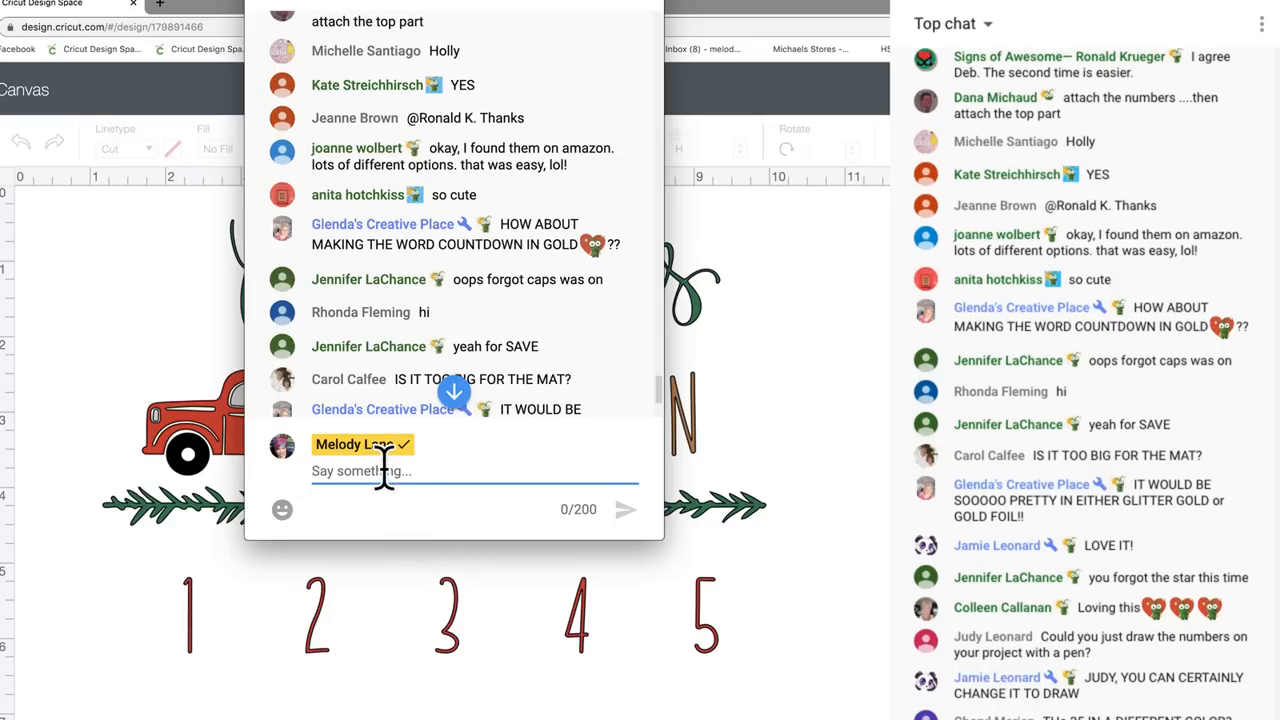
pyautogui.hotkey('ctrl', 'v')
pyautogui.press('Return')
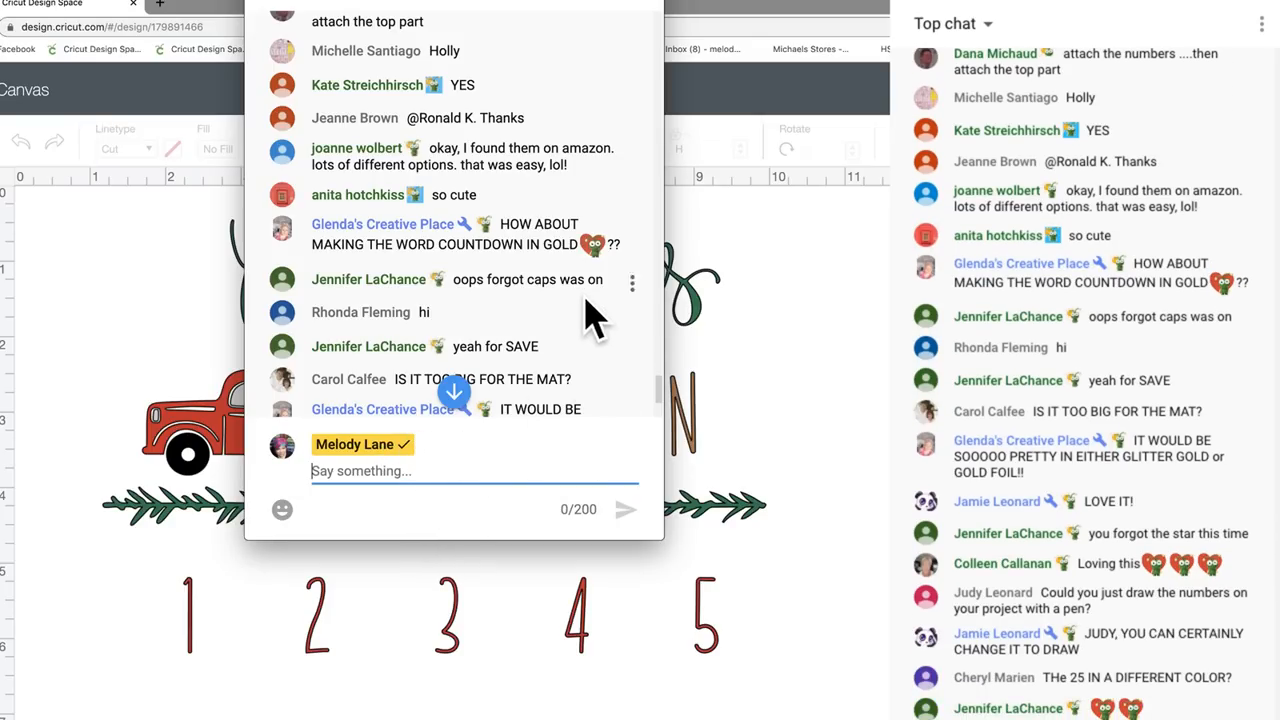
pyautogui.scroll(-5, 477, 290)
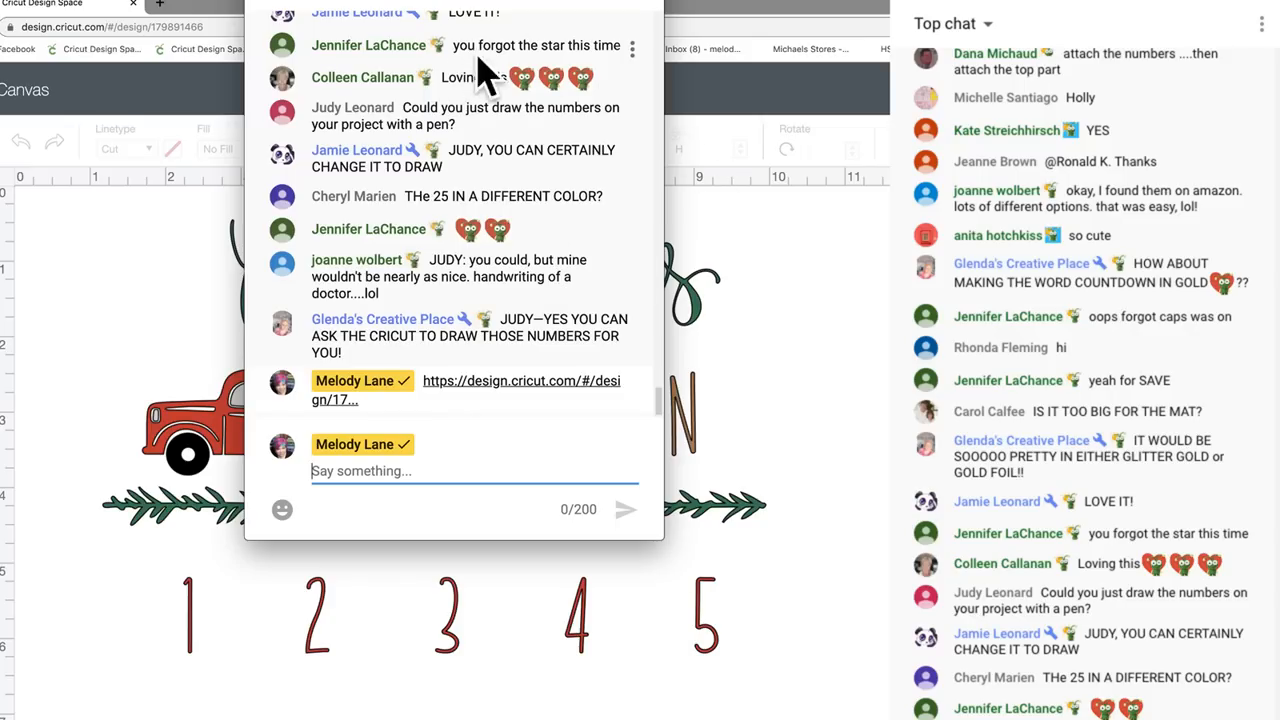
pyautogui.moveTo(455, 2); pyautogui.dragTo(1125, 2)
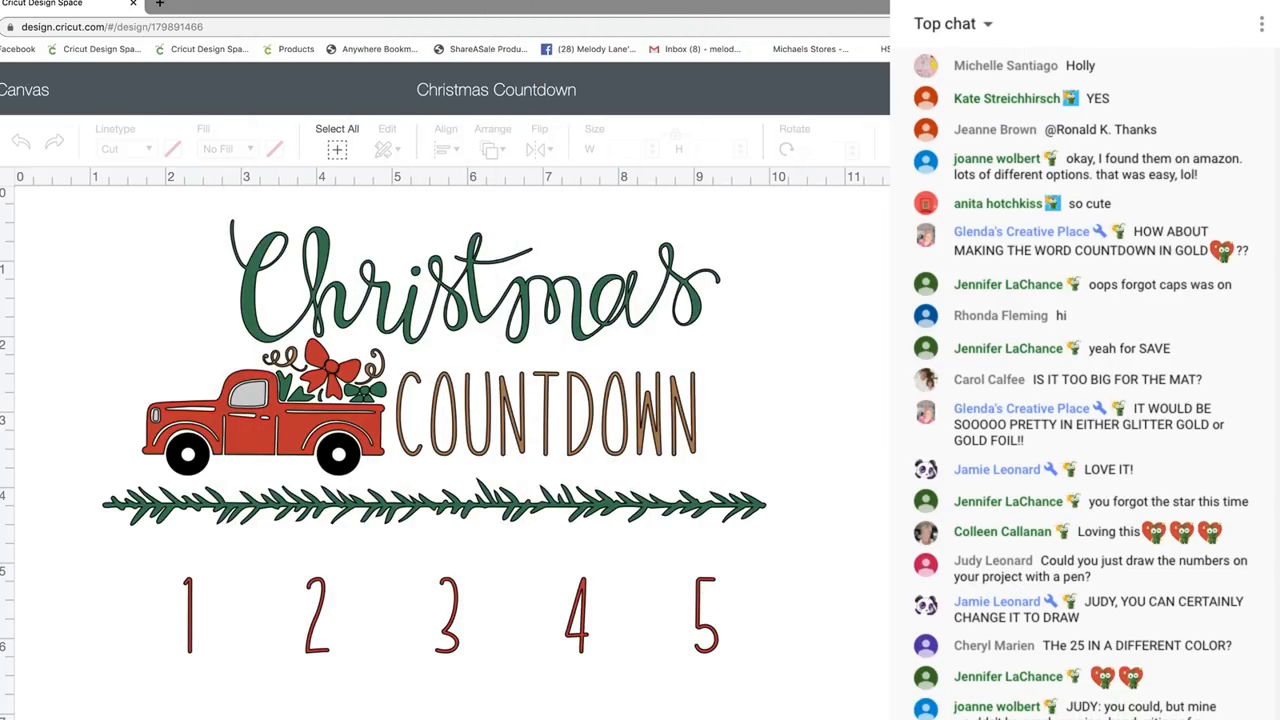
# Try the Draw linetype on the attached block of numbers 1 to 25 and undo the change
pyautogui.scroll(-3, 445, 440)
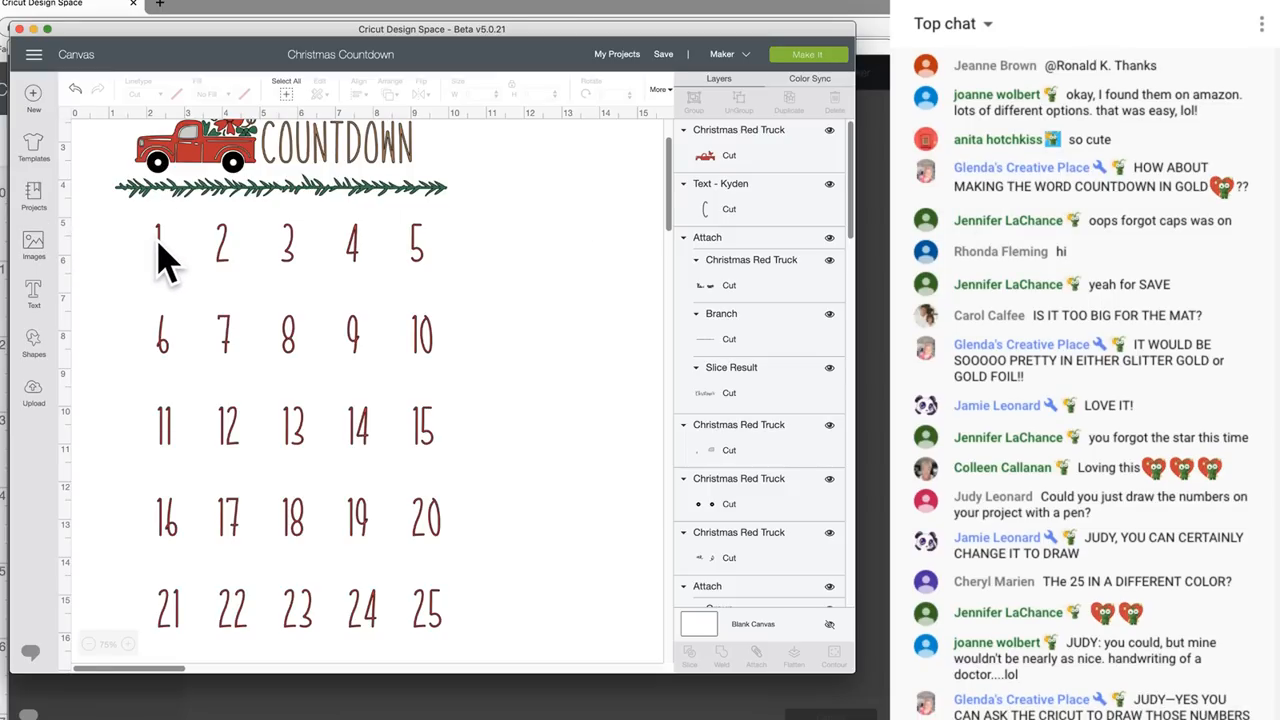
pyautogui.click(226, 264)
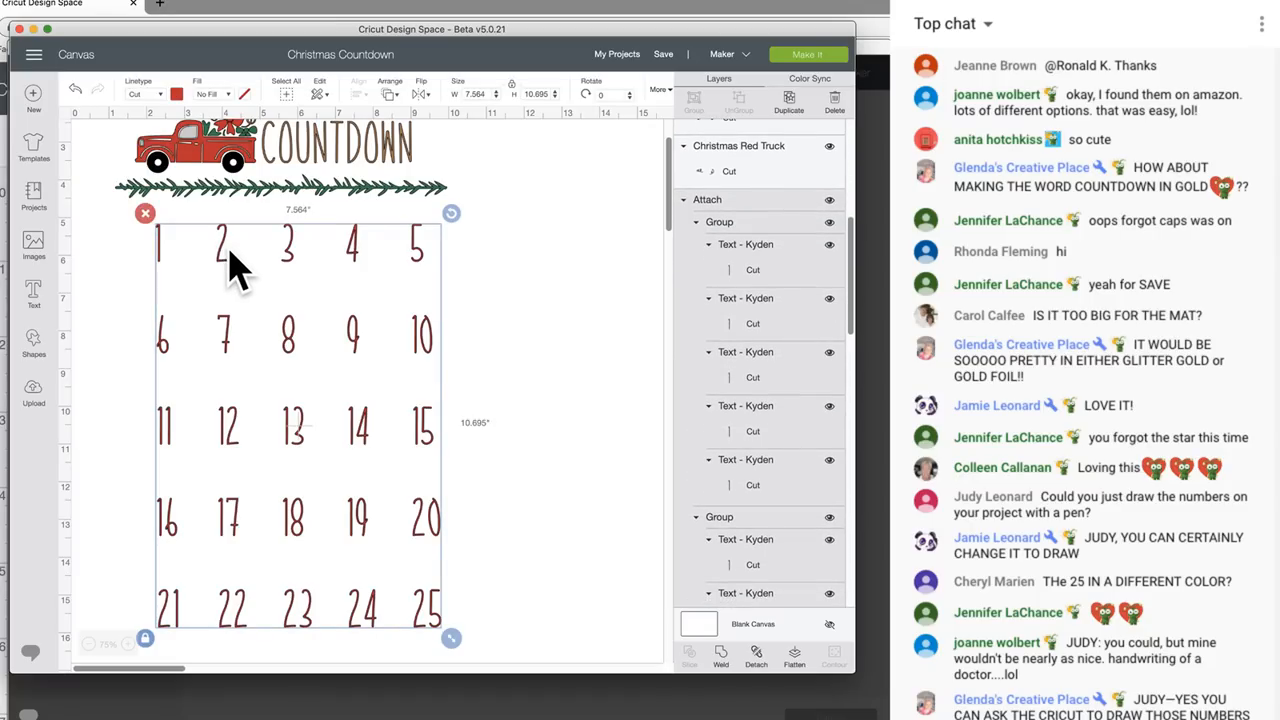
pyautogui.click(168, 108)
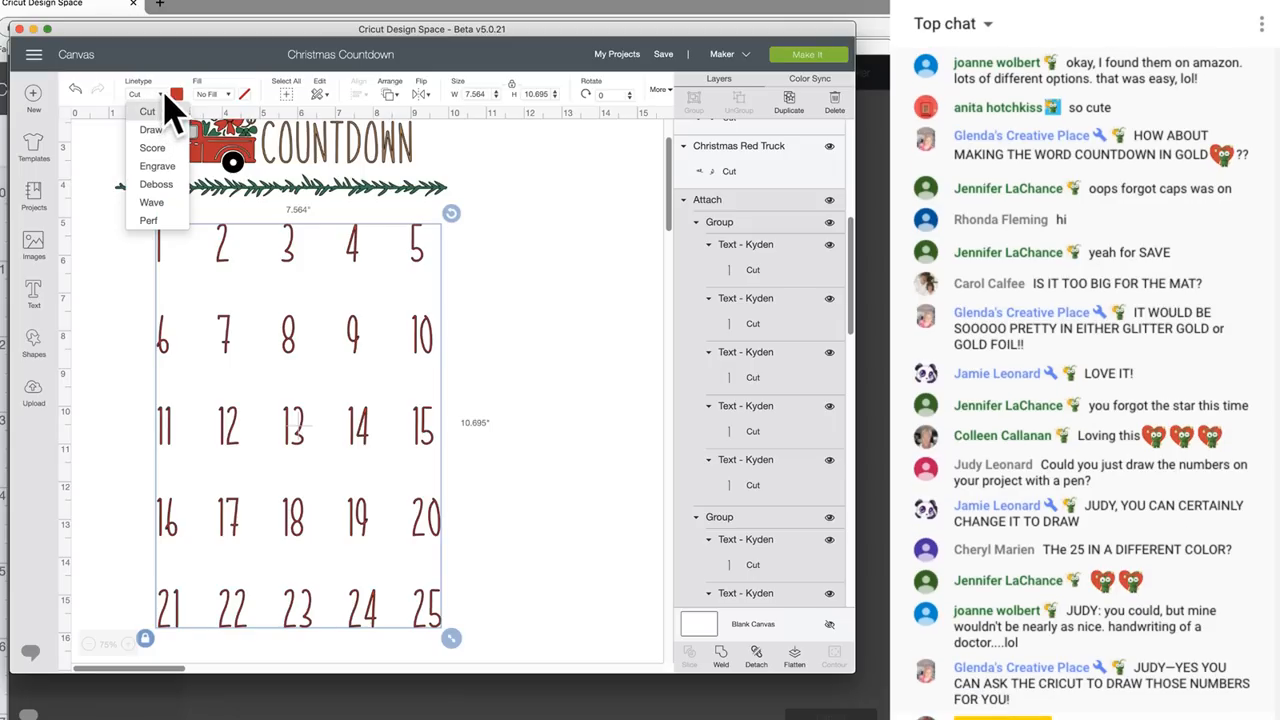
pyautogui.click(150, 130)
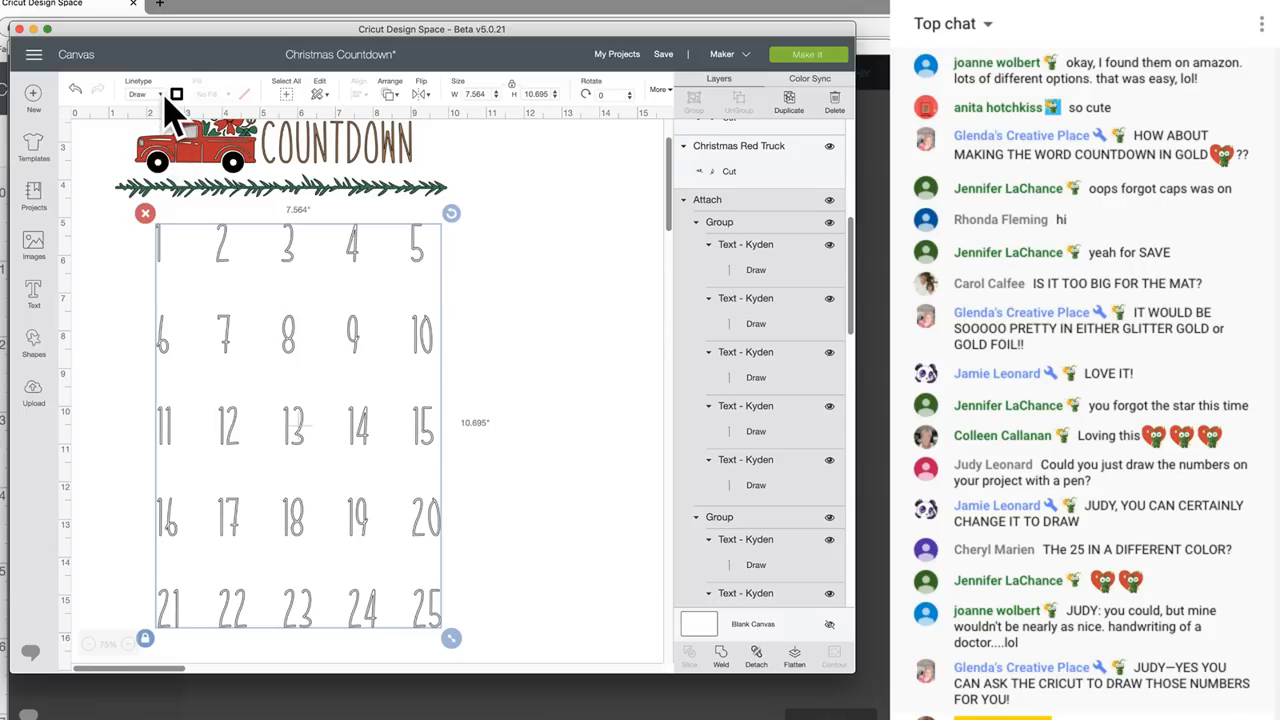
pyautogui.click(75, 89)
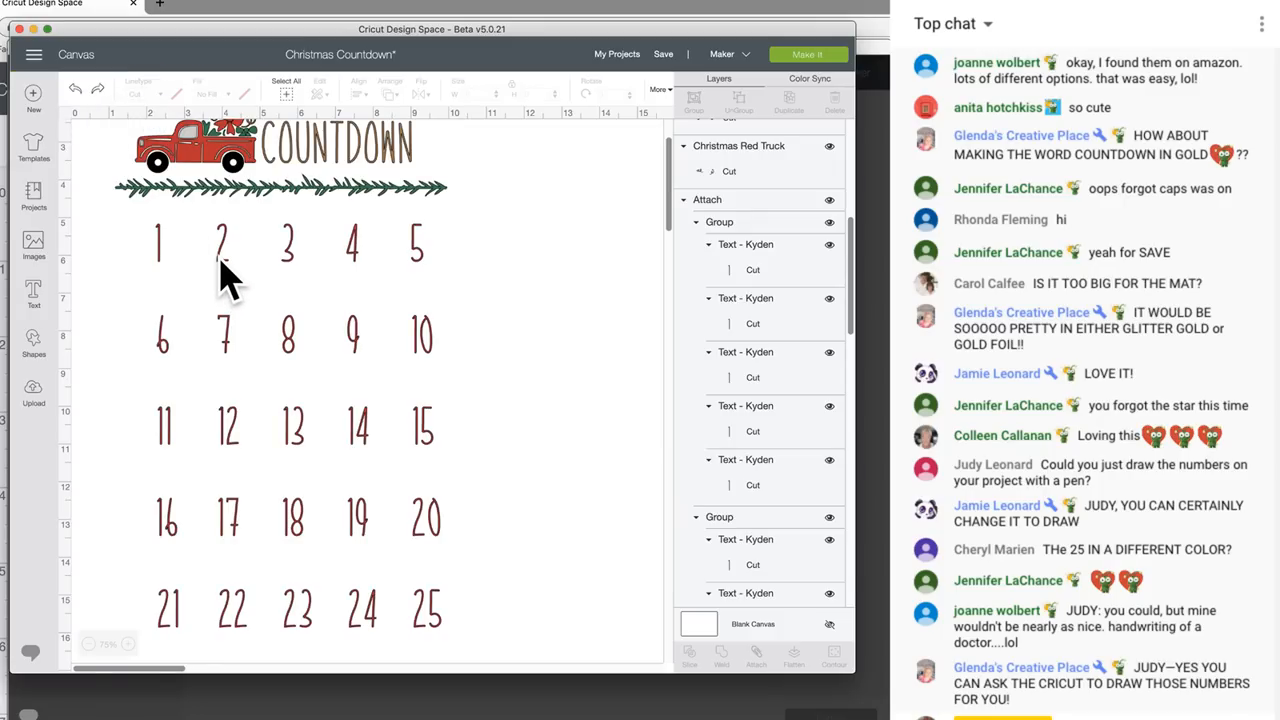
# Preview the cutting mats, try the truck closer to the right edge of the red mat, and return to the canvas
pyautogui.click(225, 285)
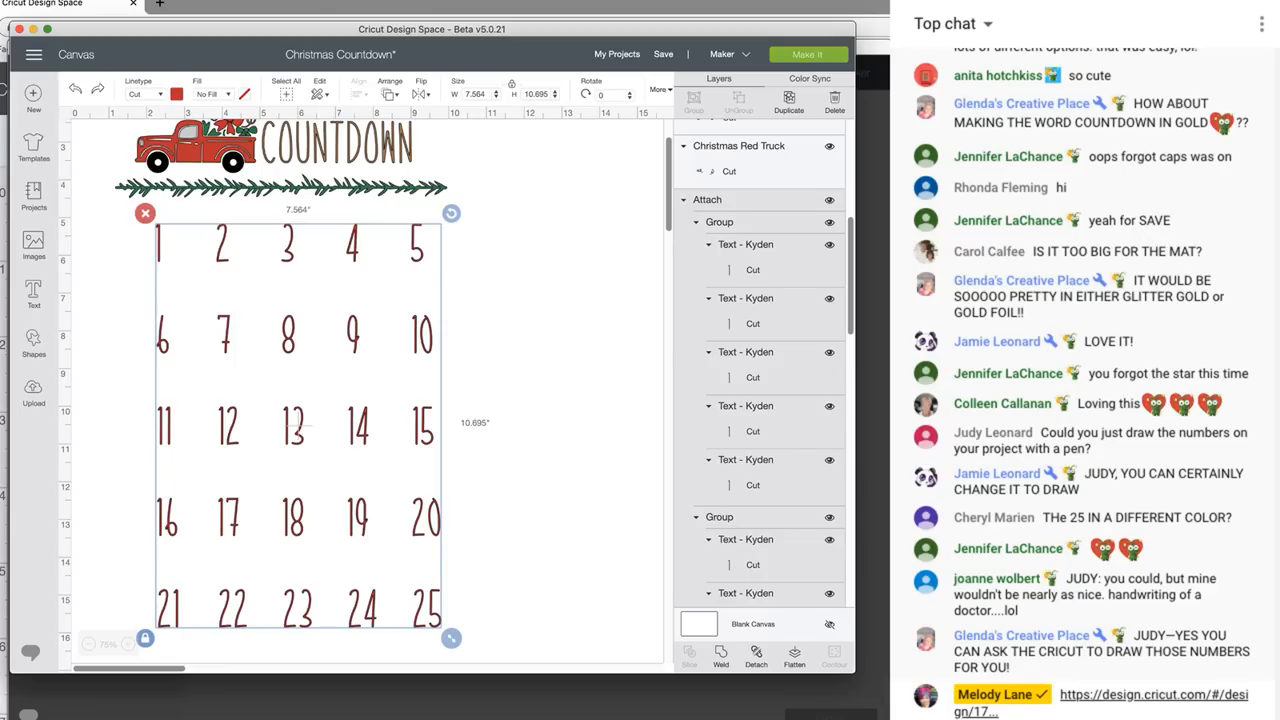
pyautogui.click(813, 60)
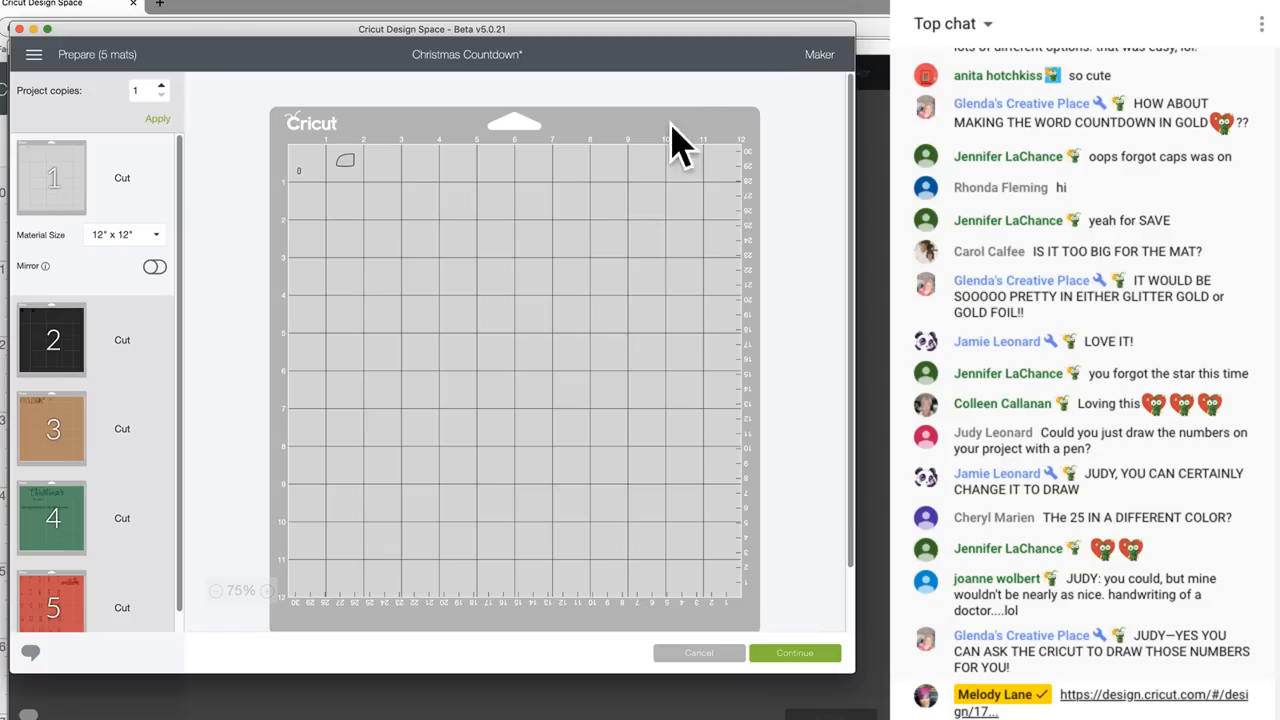
pyautogui.scroll(-2, 42, 584)
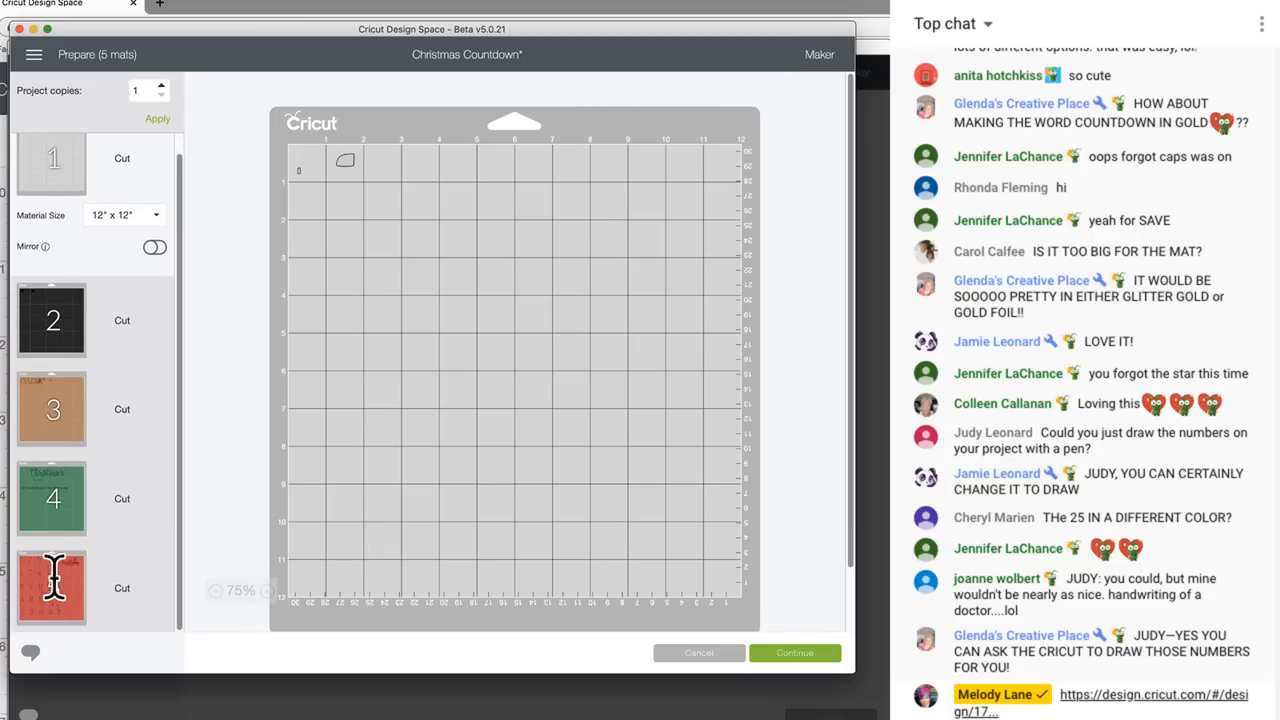
pyautogui.click(52, 580)
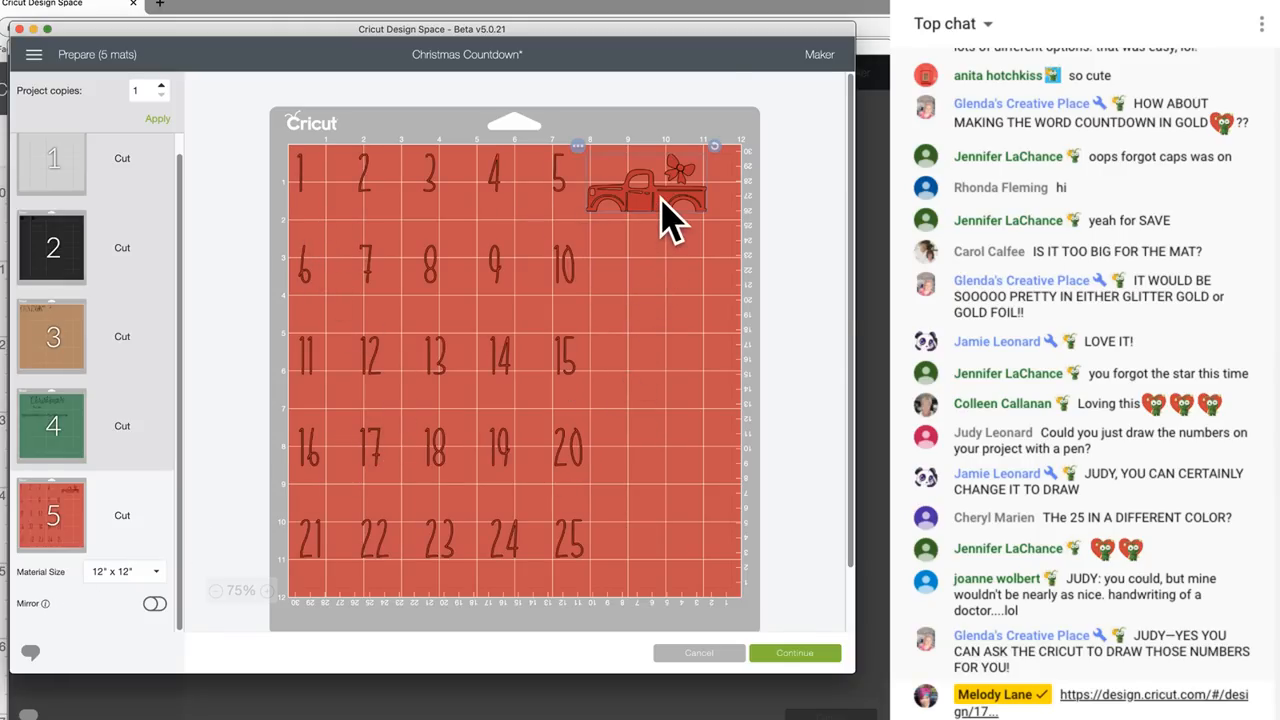
pyautogui.moveTo(660, 215); pyautogui.dragTo(686, 197)
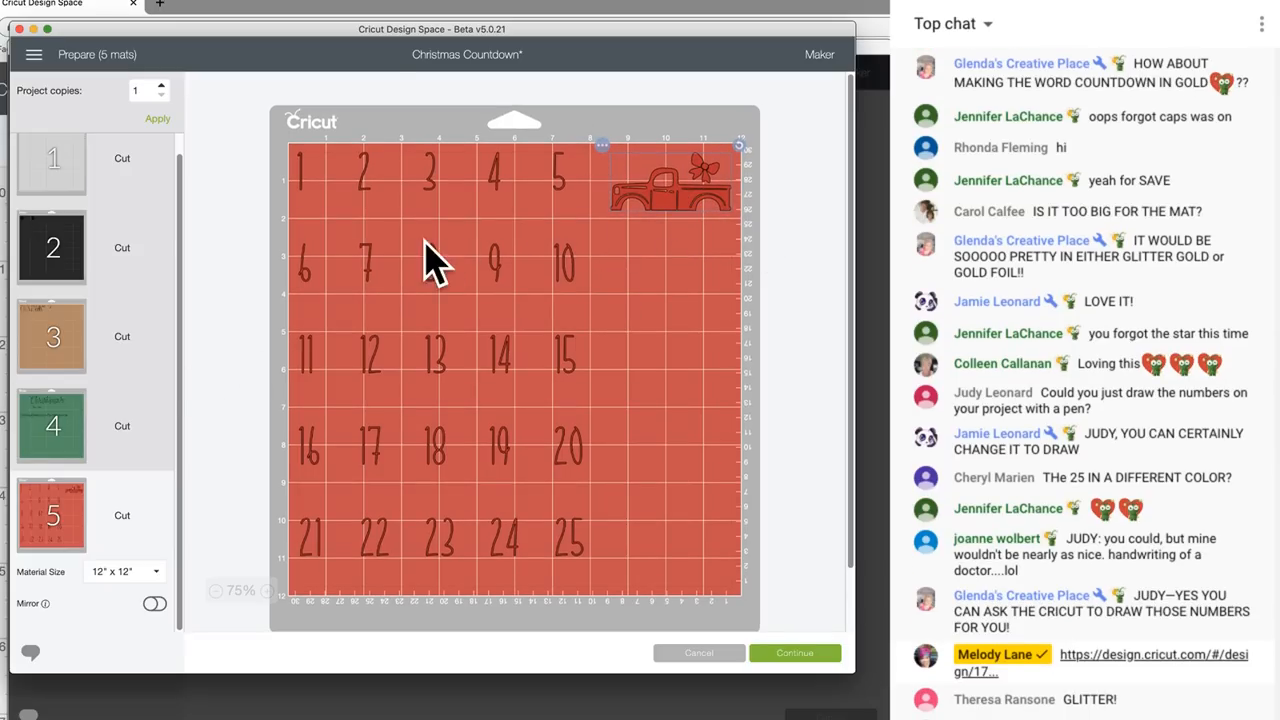
pyautogui.click(688, 654)
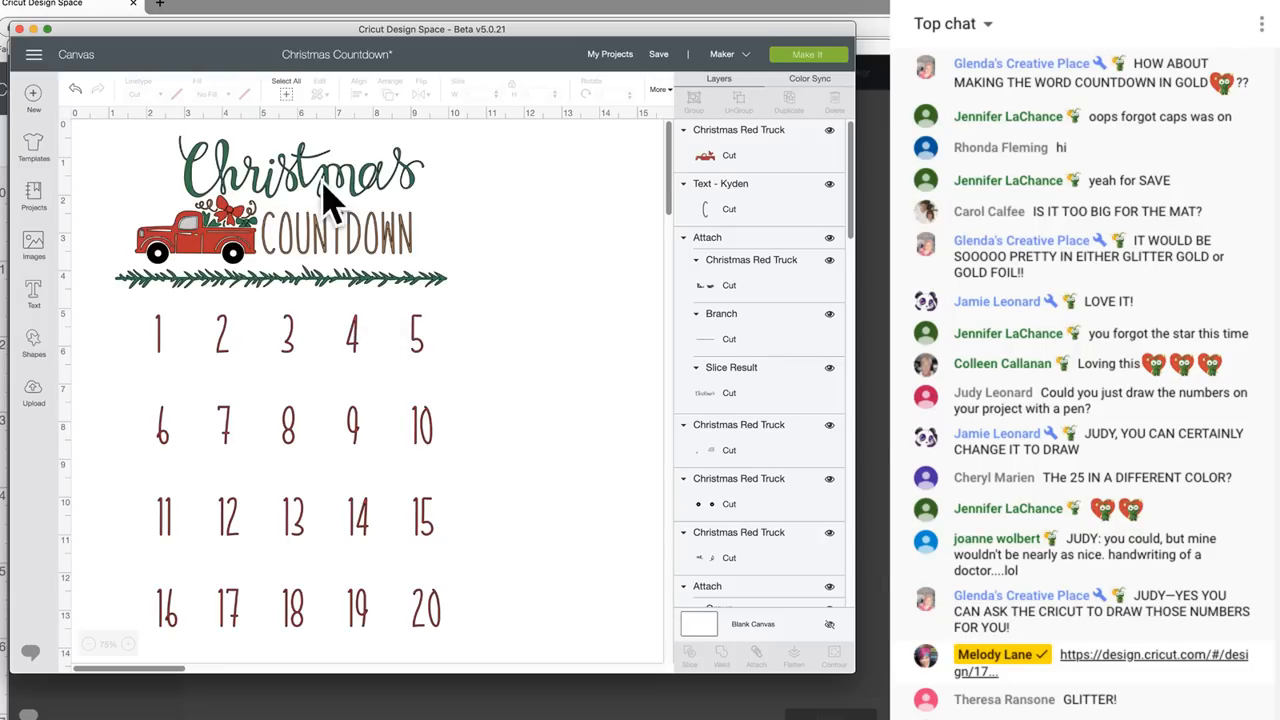
pyautogui.scroll(-1, 275, 510)
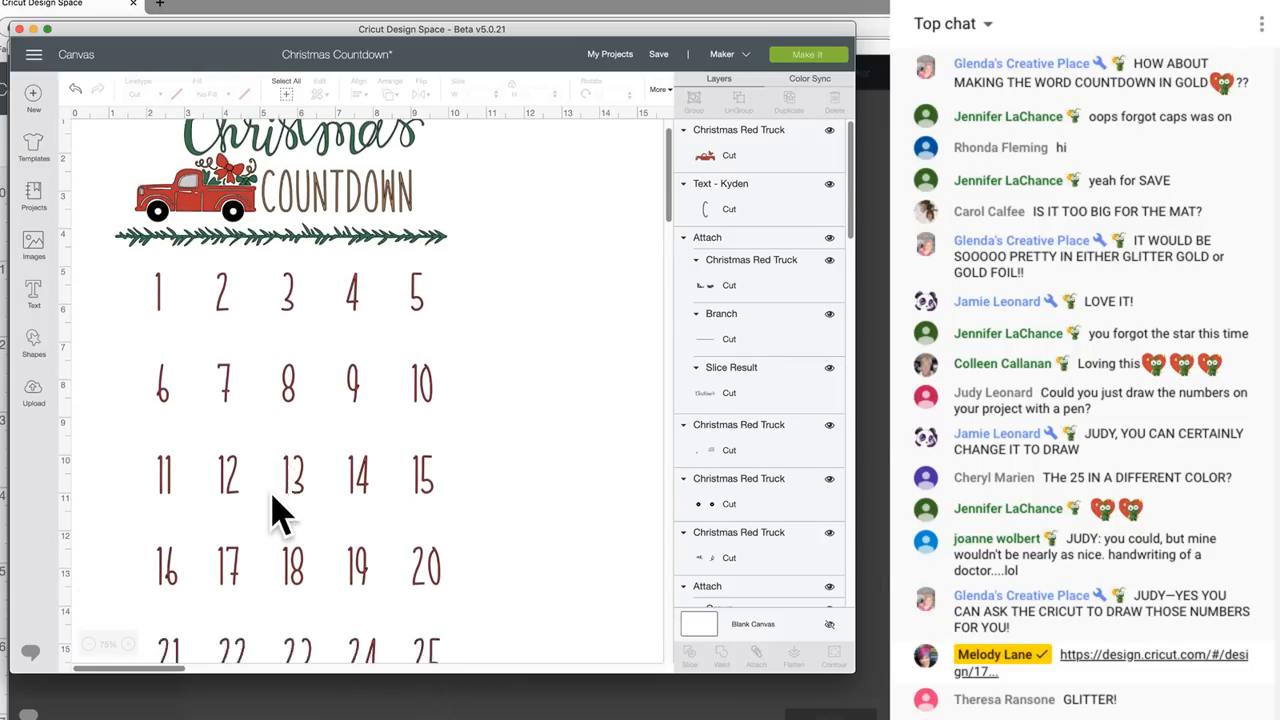
pyautogui.scroll(-2, 277, 512)
pyautogui.scroll(3, 277, 512)
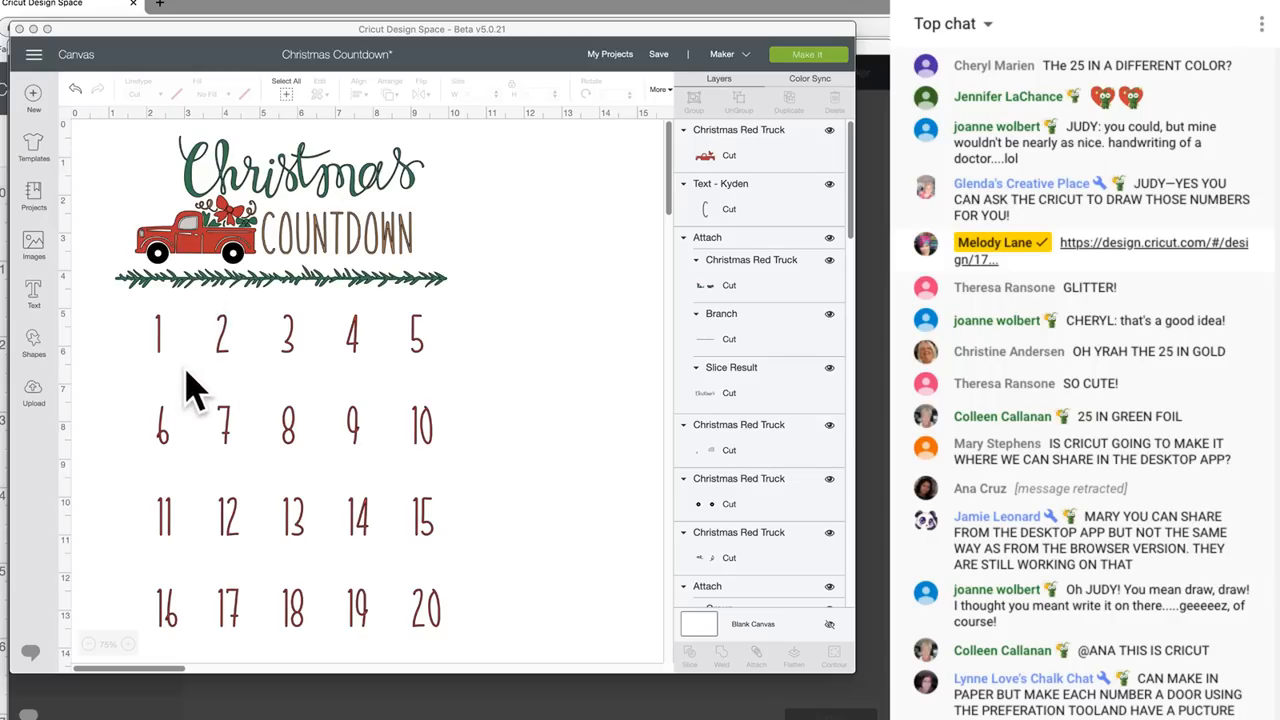
# Add a square, stretch it freely to about 1.574 by 2.019 inches and place it over the number 1
pyautogui.click(36, 348)
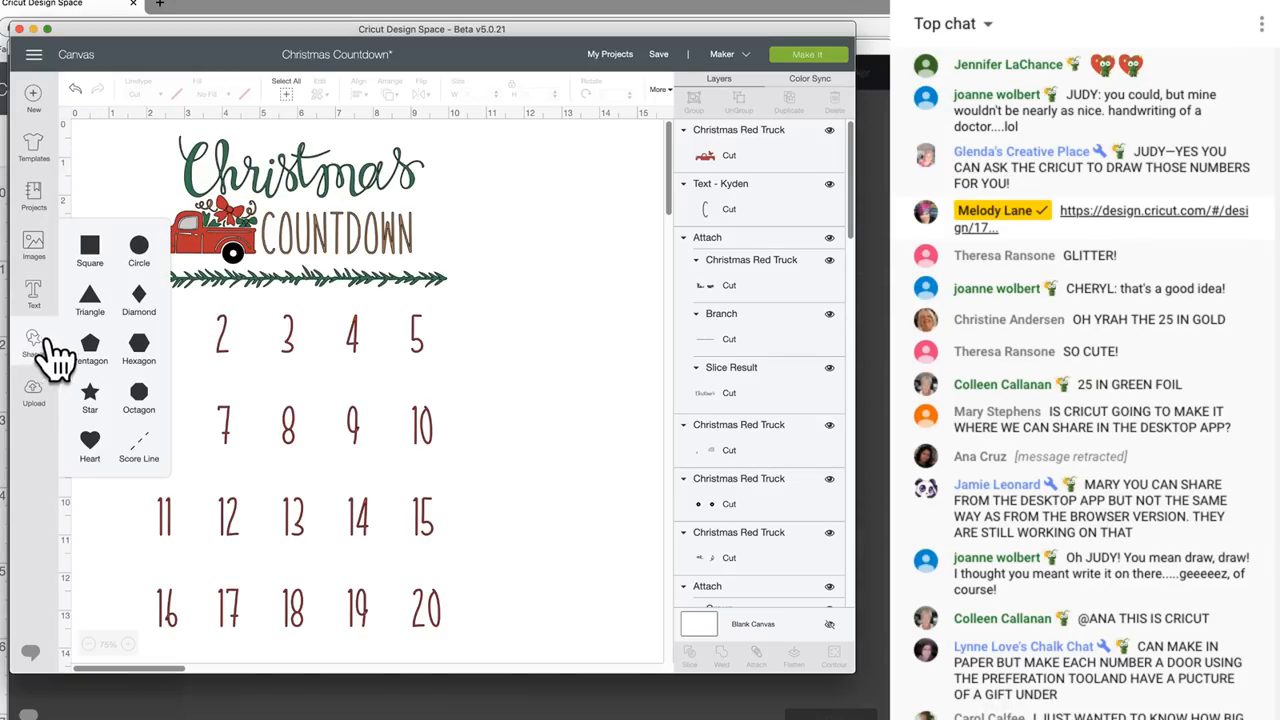
pyautogui.click(90, 245)
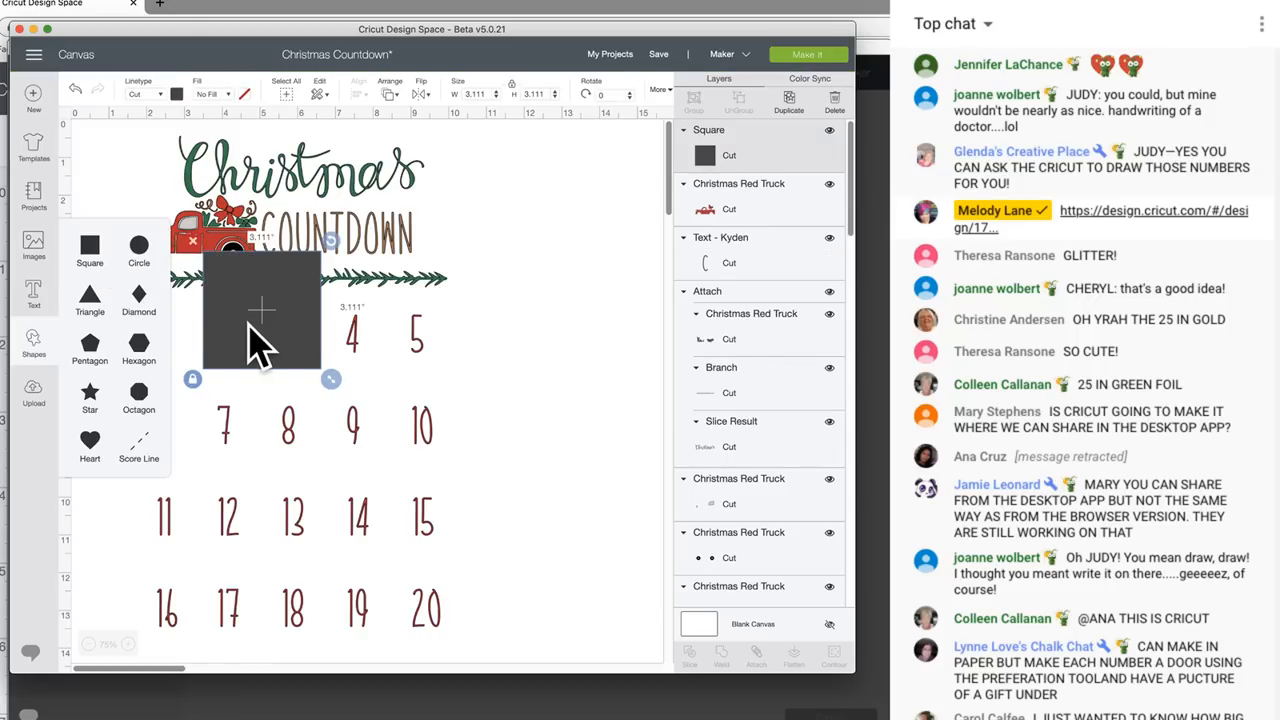
pyautogui.moveTo(258, 345); pyautogui.dragTo(171, 386)
pyautogui.moveTo(234, 429); pyautogui.dragTo(190, 381)
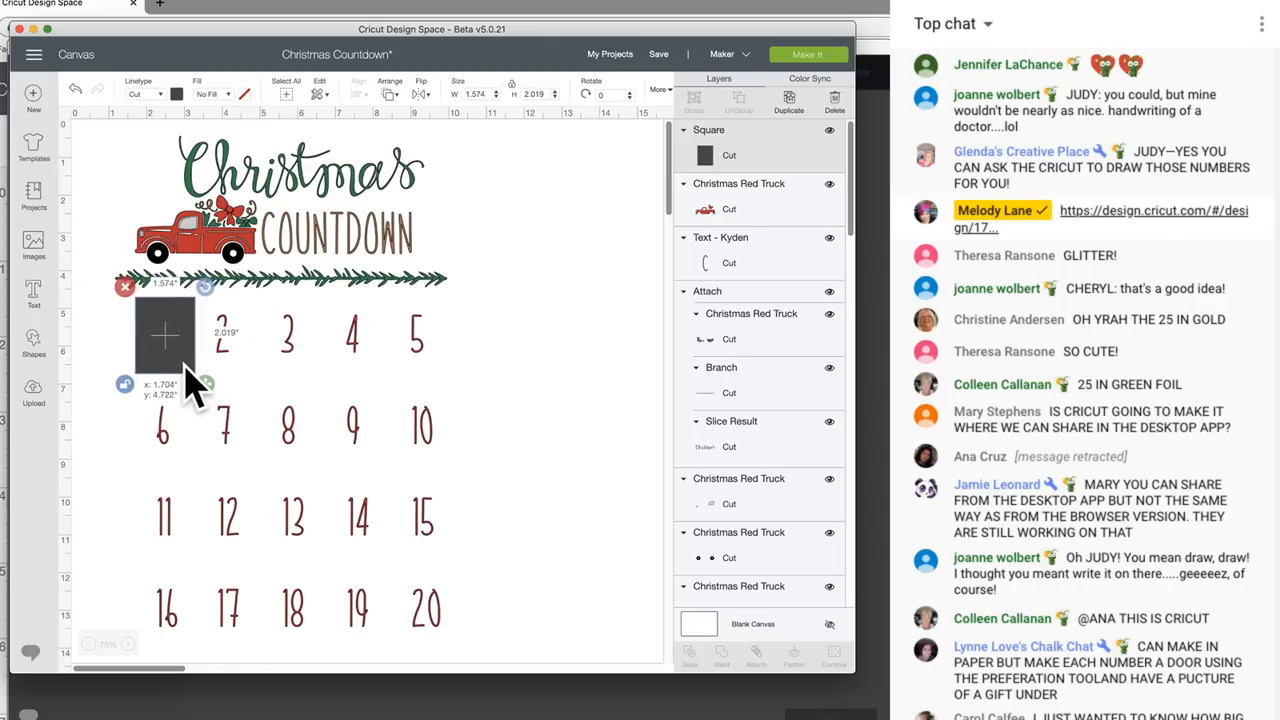
# Set the rectangle's linetype to Perf and centre it around the number 1
pyautogui.click(158, 96)
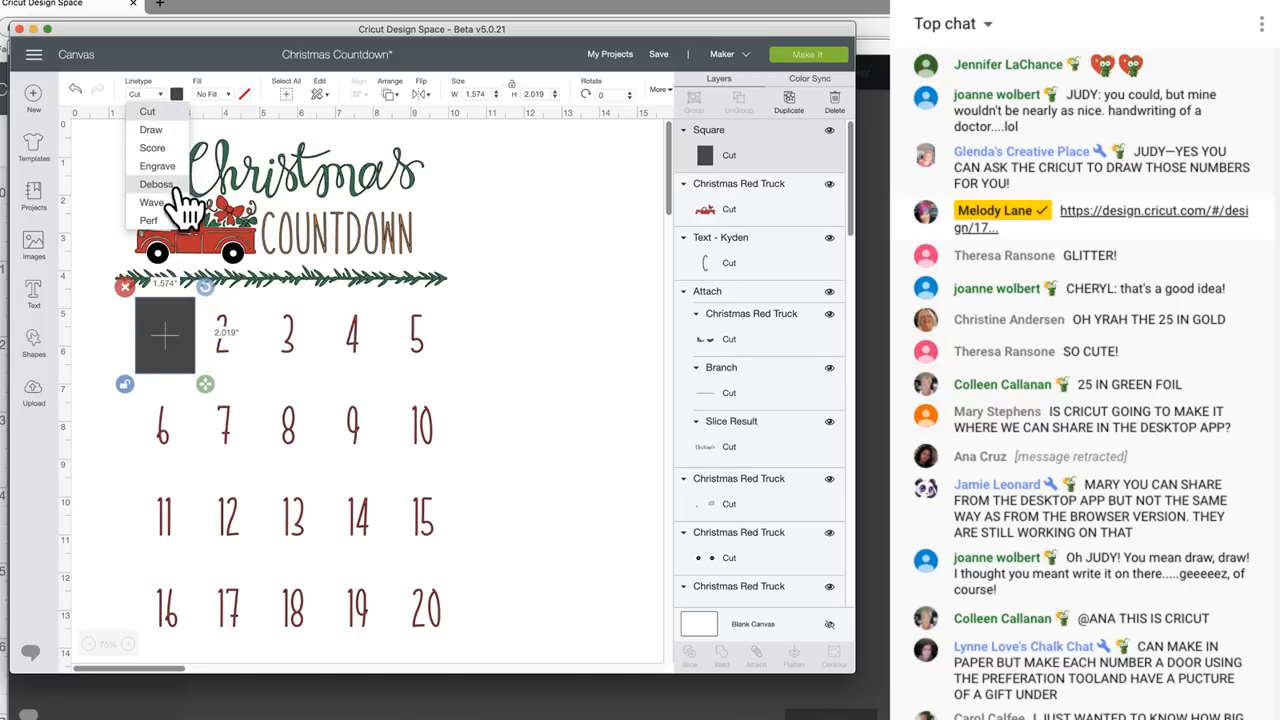
pyautogui.click(152, 220)
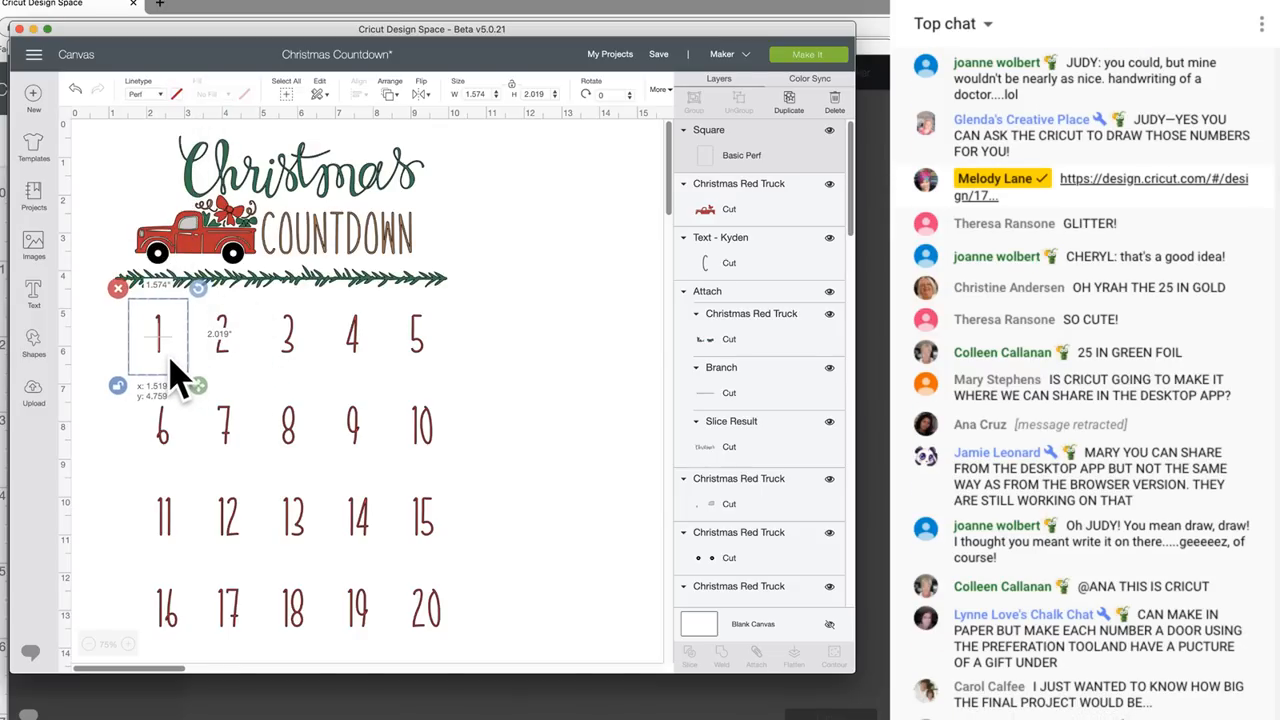
pyautogui.moveTo(170, 360); pyautogui.dragTo(173, 357)
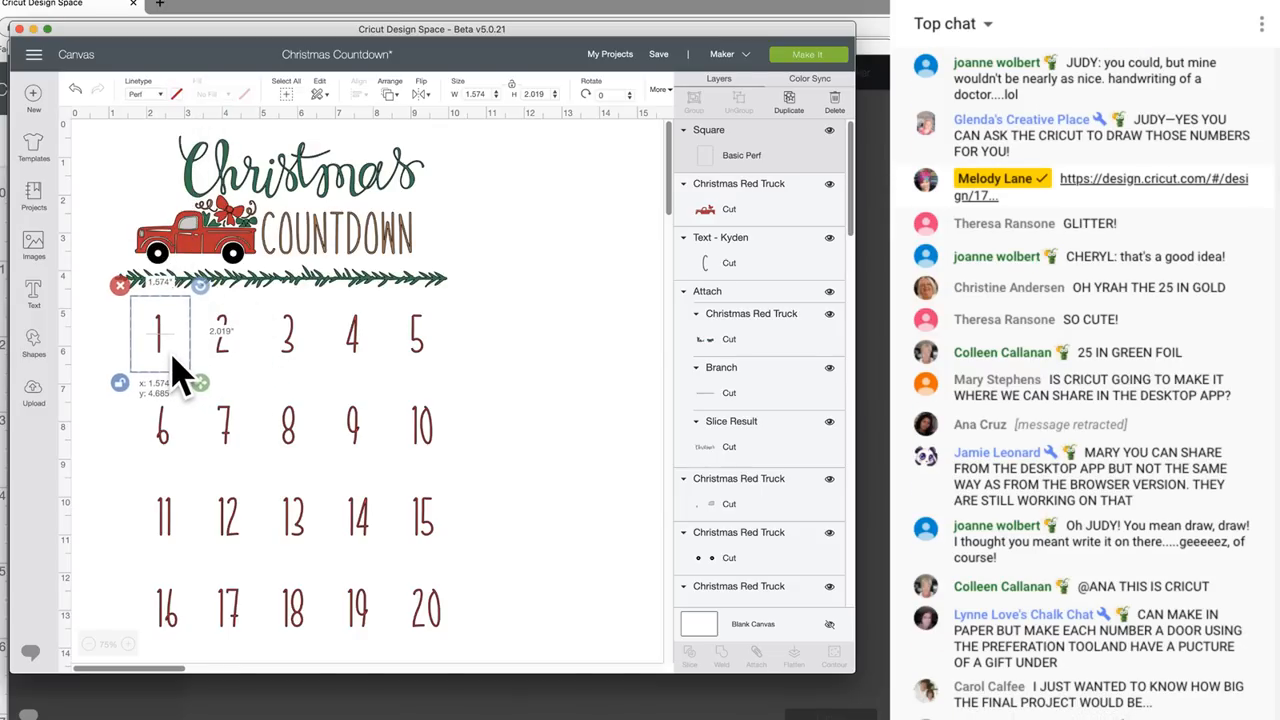
# Duplicate the perforated rectangle four times and place the copies around the numbers 2, 3, 4 and 5 in the first row
pyautogui.click(788, 97)
pyautogui.moveTo(200, 370); pyautogui.dragTo(297, 340)
pyautogui.click(790, 100)
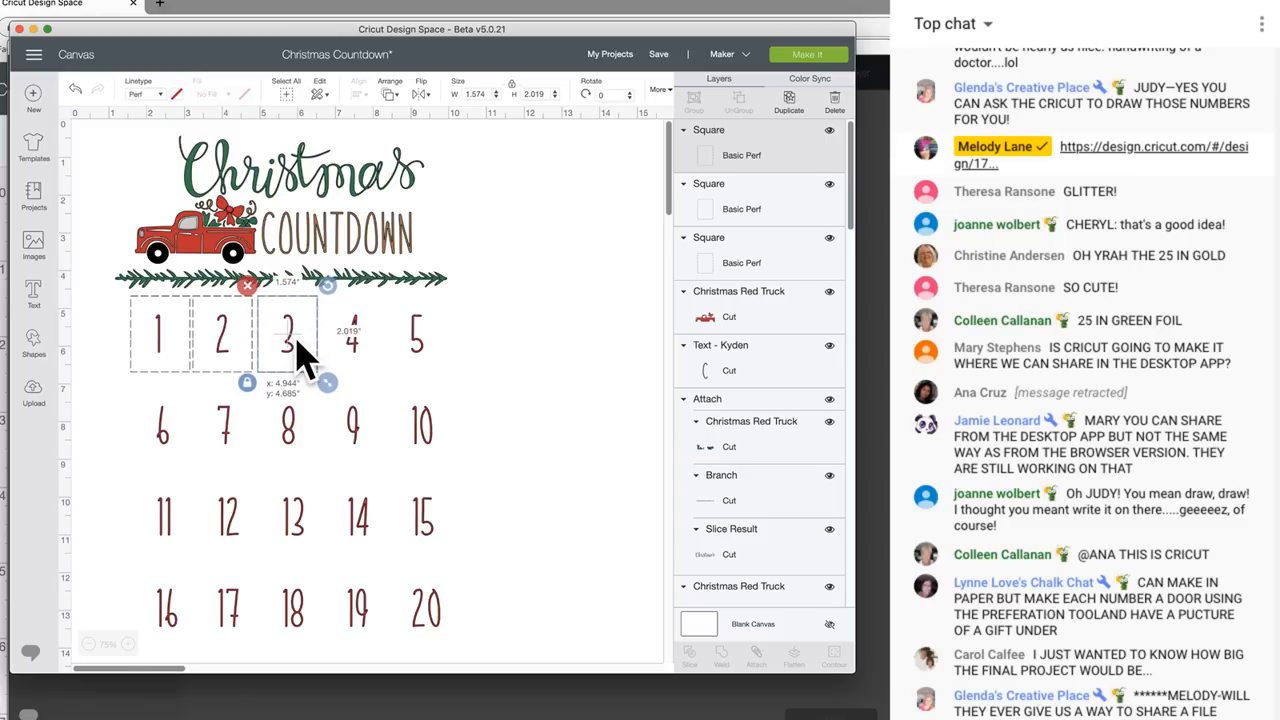
pyautogui.click(790, 100)
pyautogui.moveTo(353, 348); pyautogui.dragTo(375, 329)
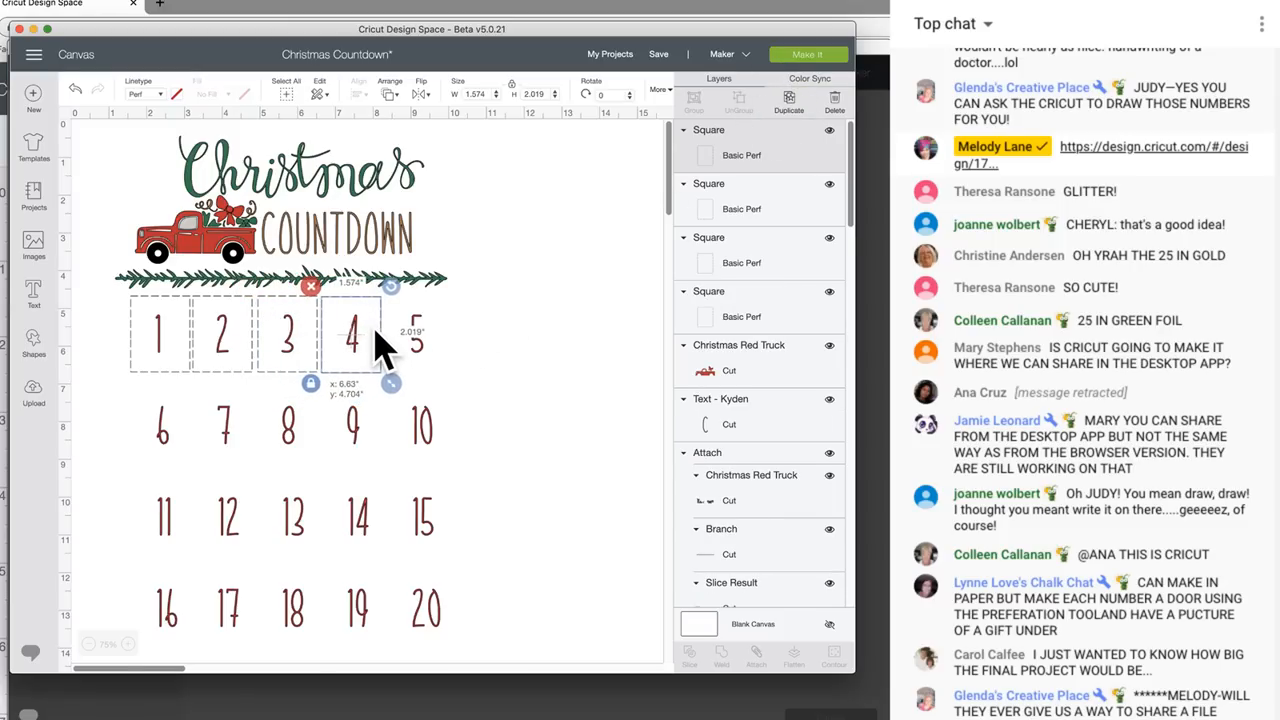
pyautogui.click(790, 102)
pyautogui.moveTo(404, 377); pyautogui.dragTo(432, 352)
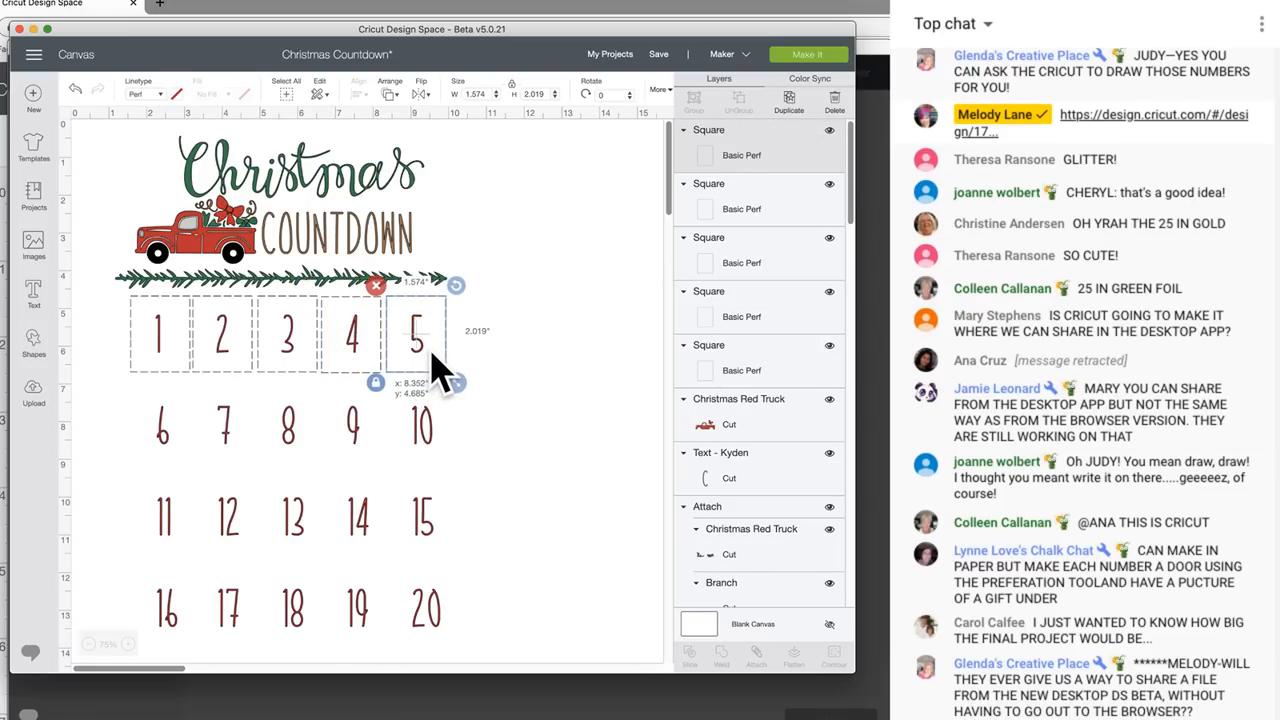
pyautogui.moveTo(432, 352); pyautogui.dragTo(432, 353)
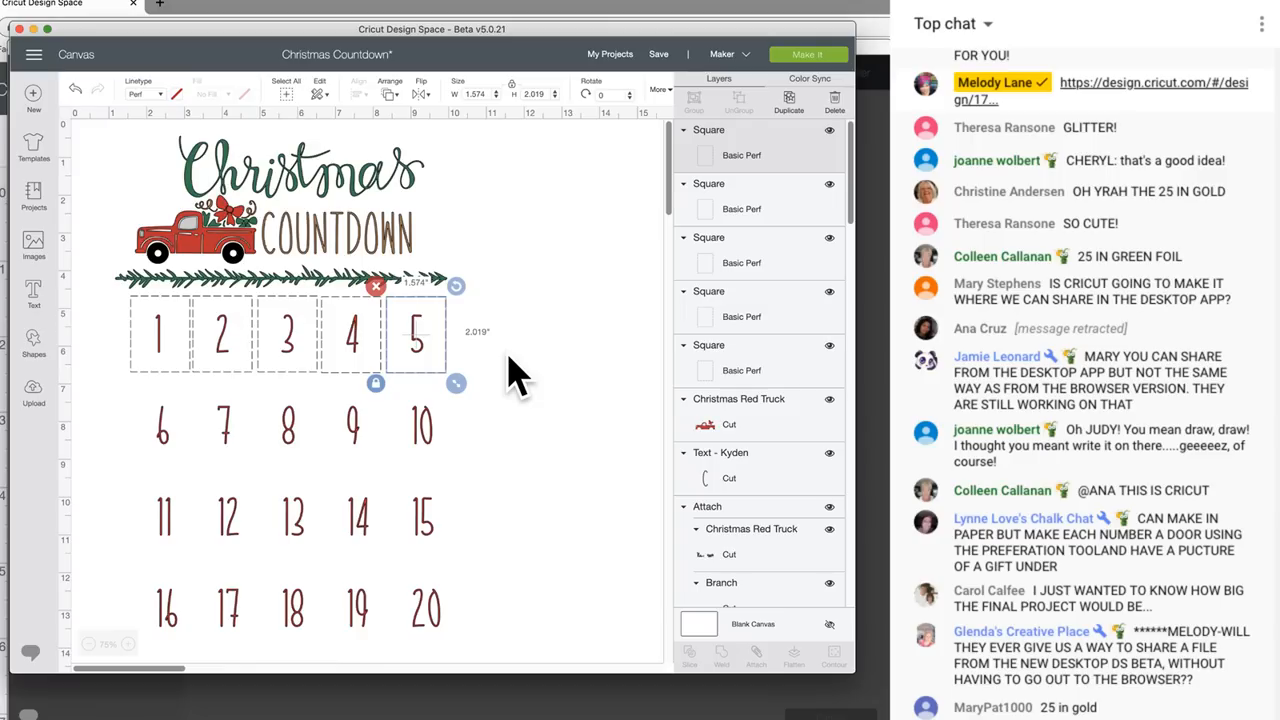
# Delete the five perforated rectangles around the numbers 1, 2, 3, 4 and 5
pyautogui.click(568, 389)
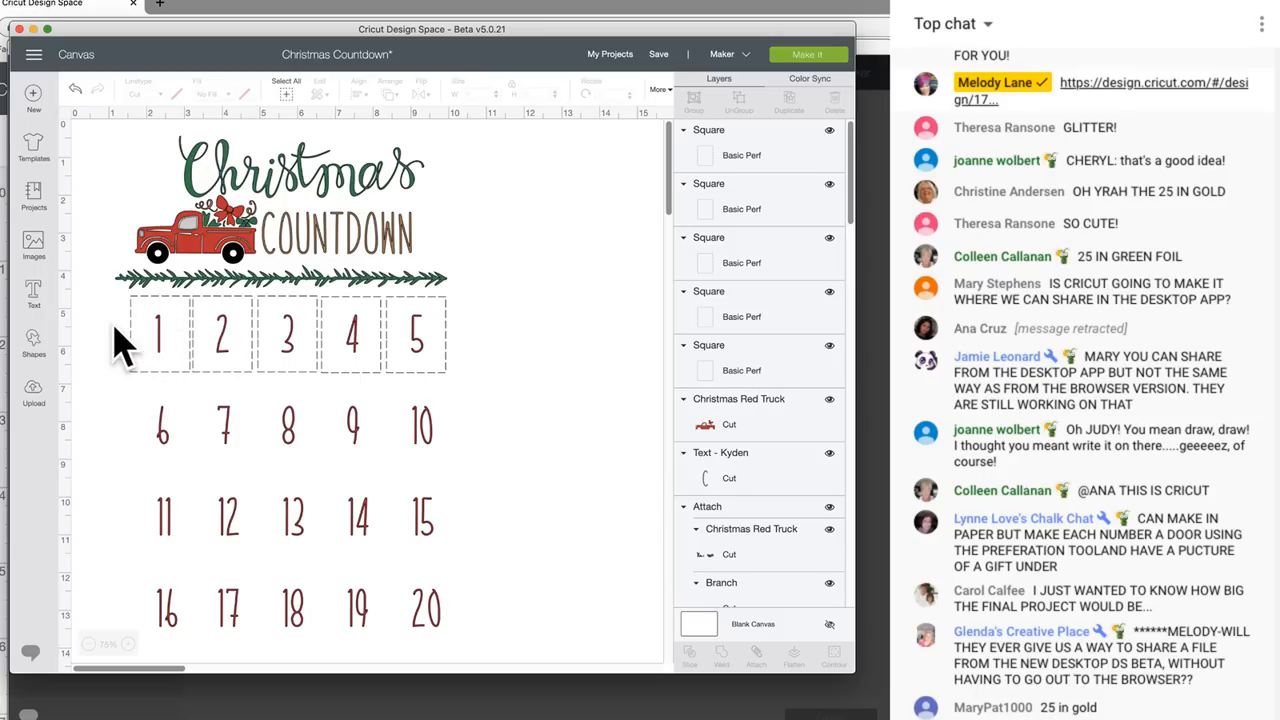
pyautogui.click(183, 312)
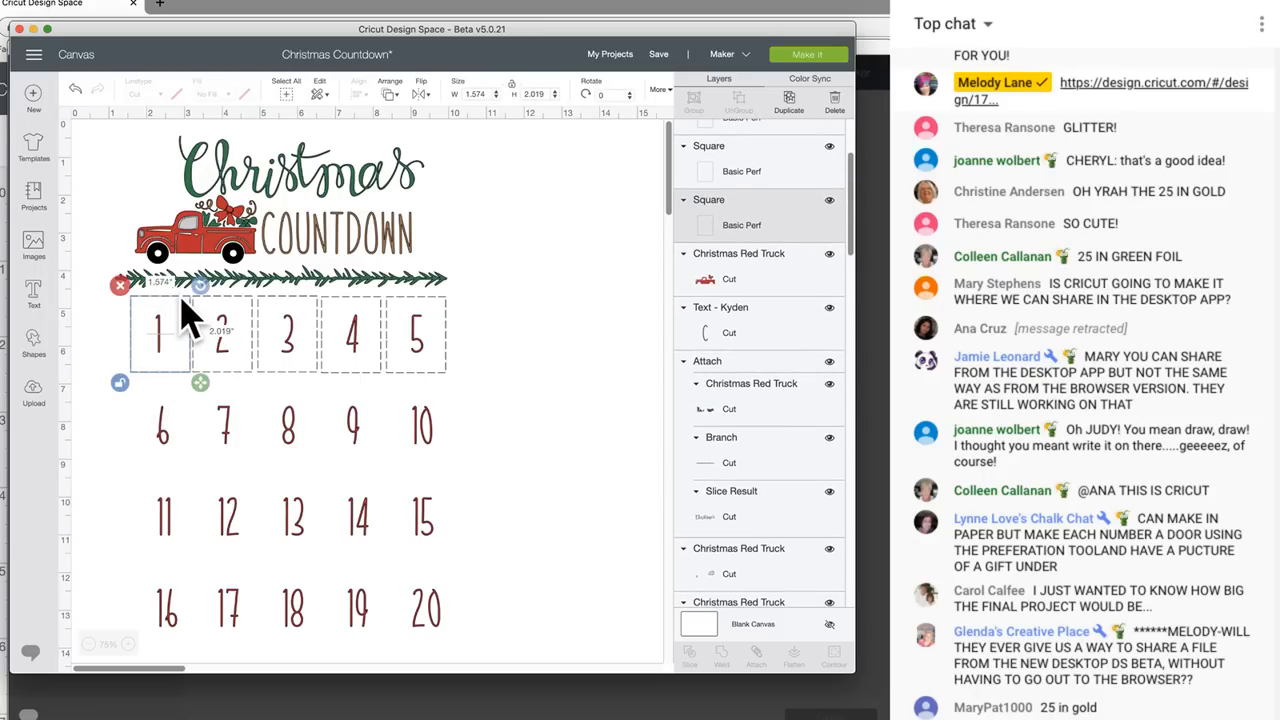
pyautogui.click(120, 285)
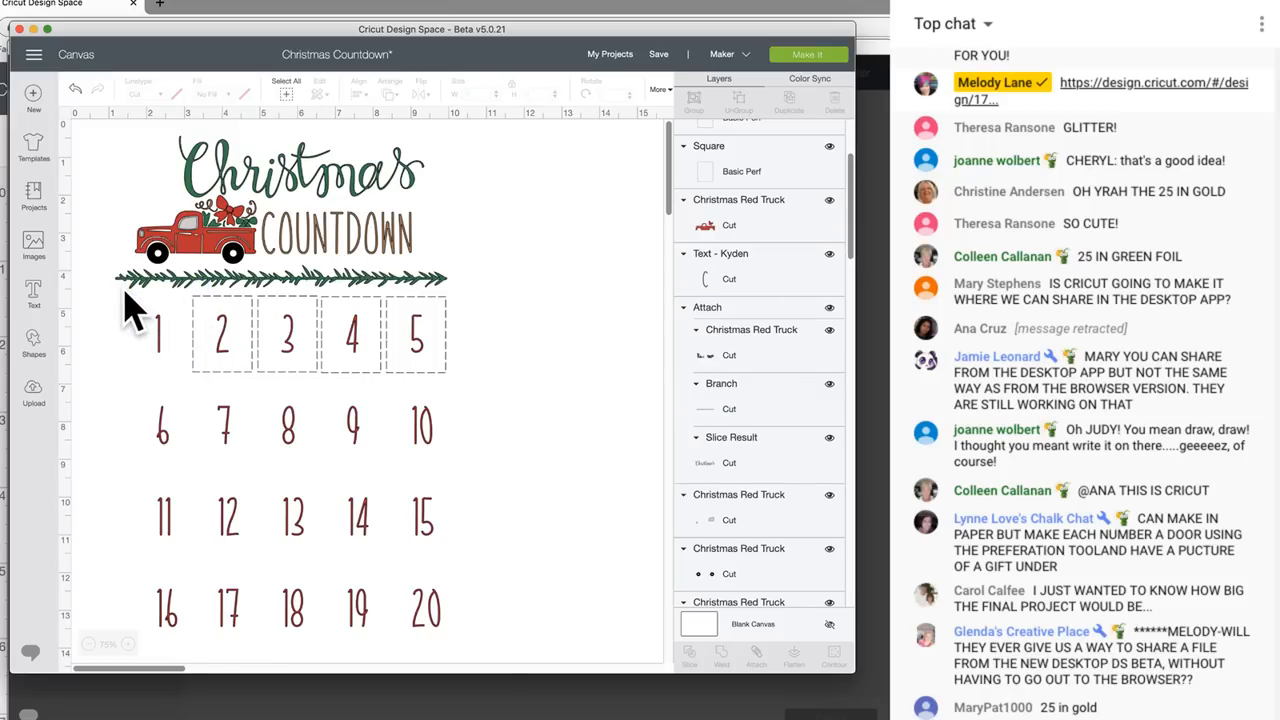
pyautogui.click(193, 302)
pyautogui.click(182, 288)
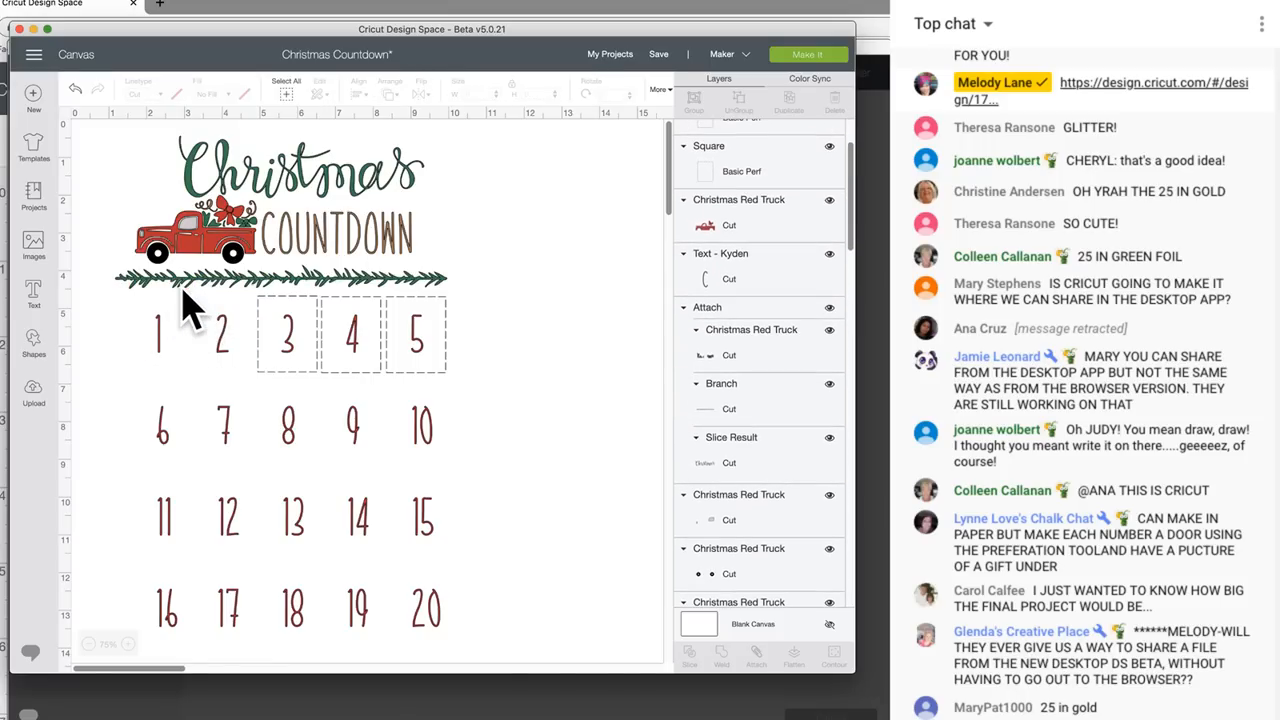
pyautogui.click(277, 320)
pyautogui.click(253, 290)
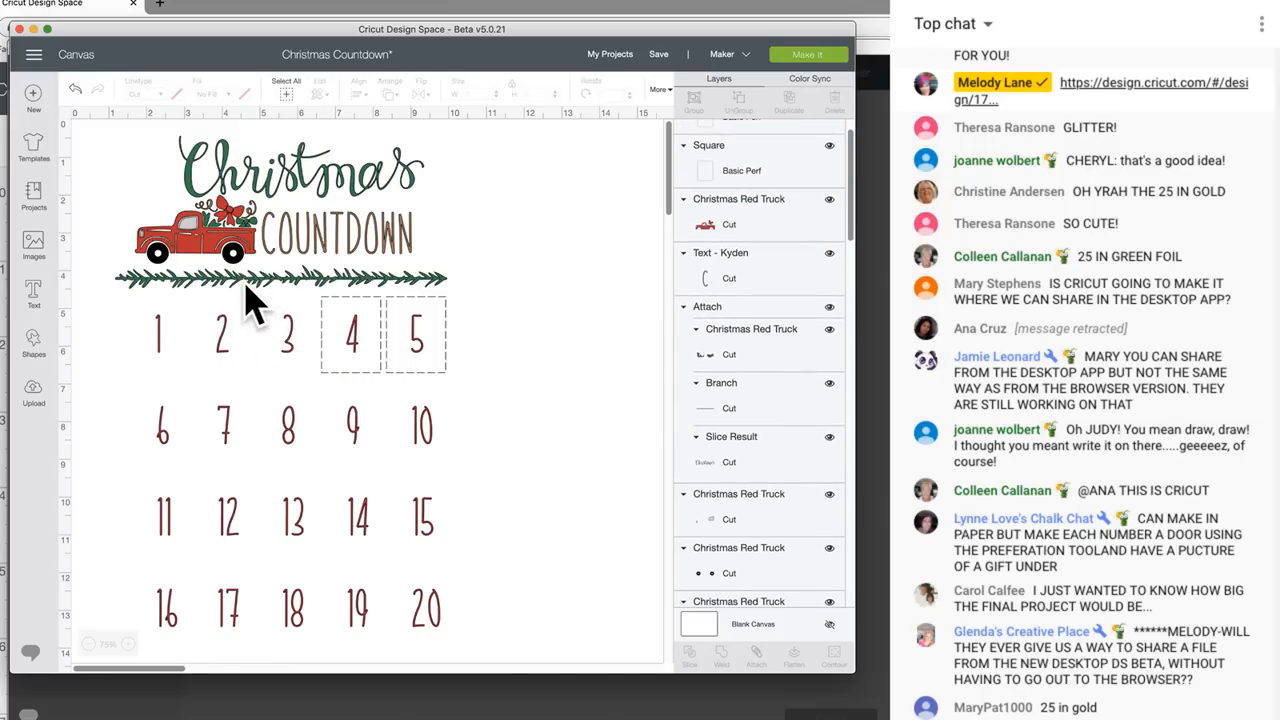
pyautogui.click(329, 312)
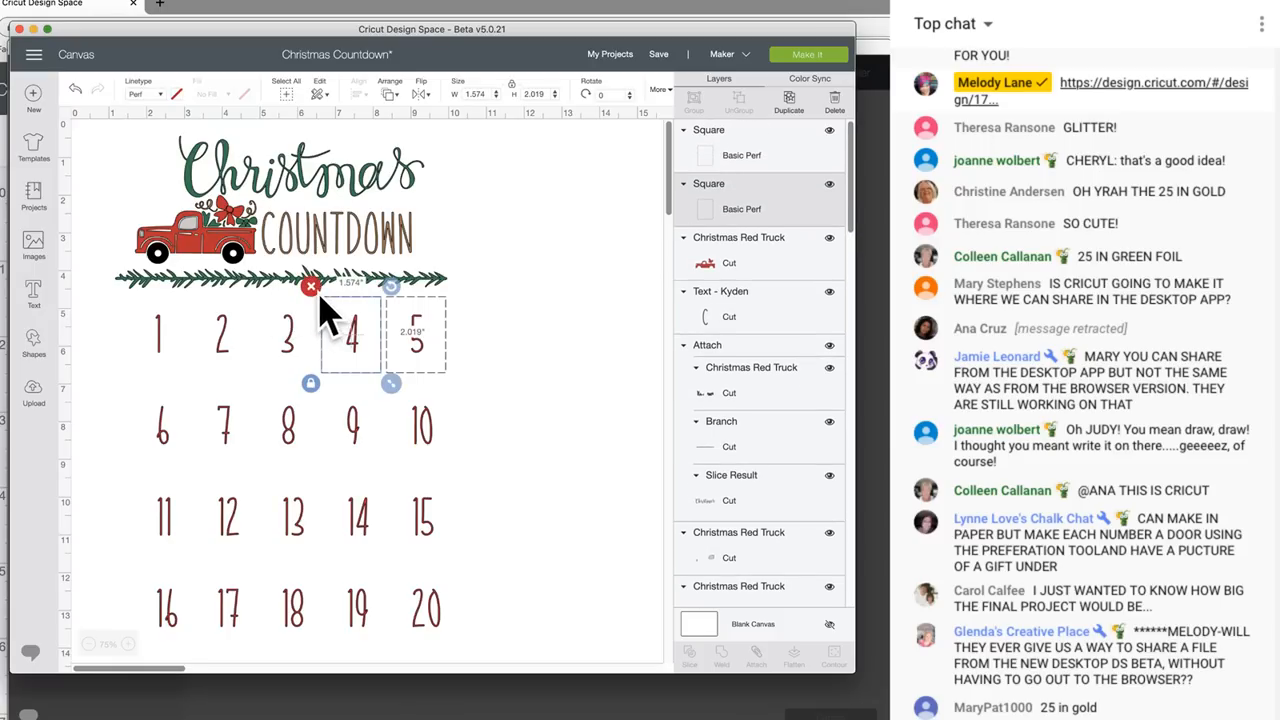
pyautogui.click(298, 287)
pyautogui.click(430, 320)
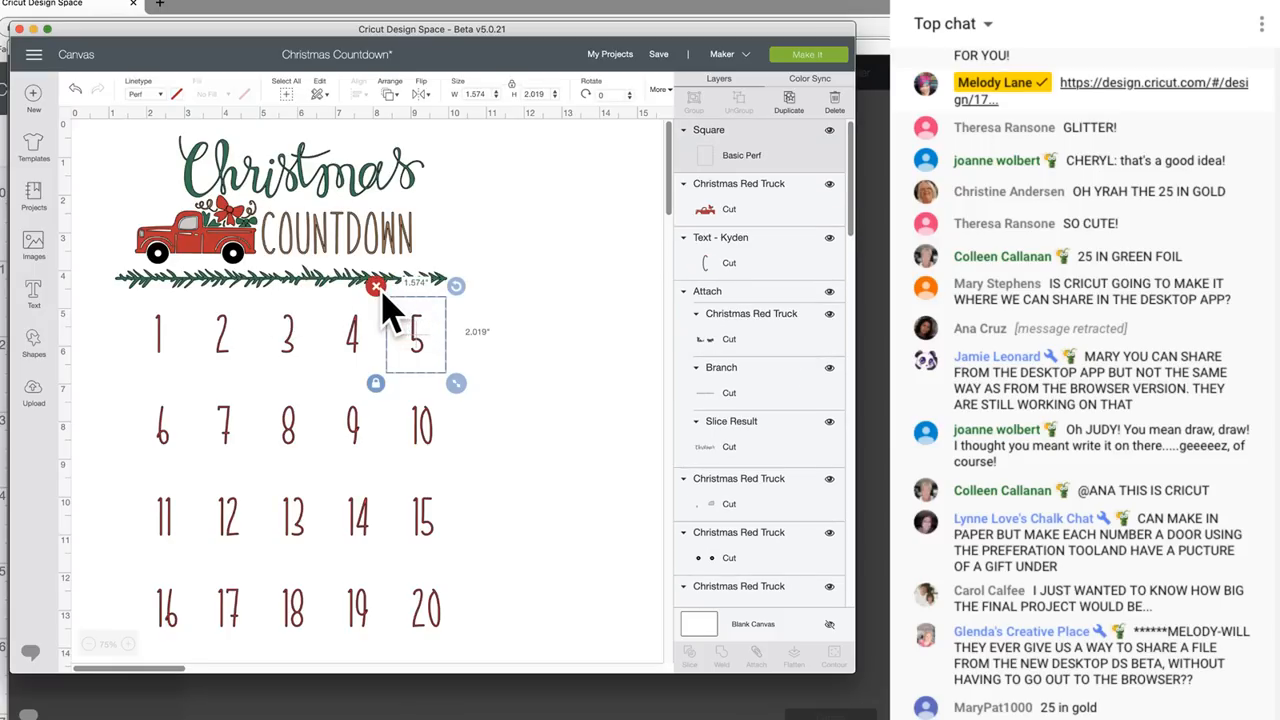
pyautogui.click(382, 292)
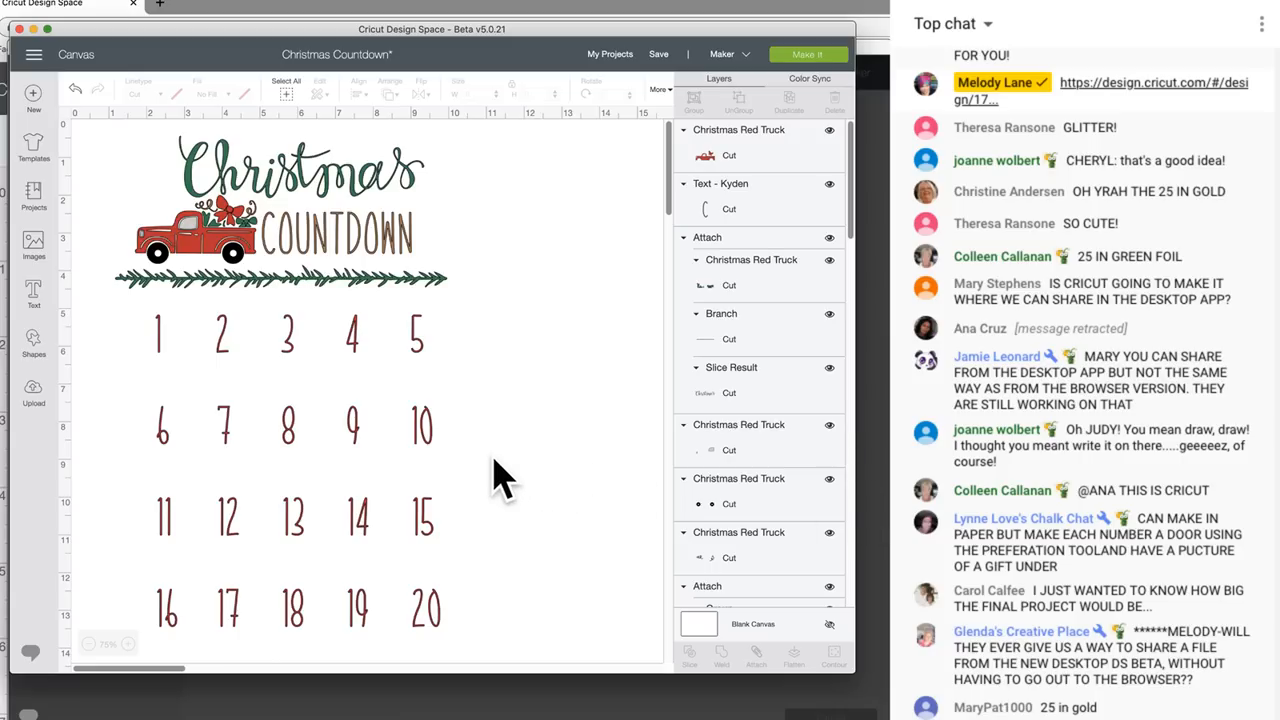
pyautogui.scroll(-5, 500, 471)
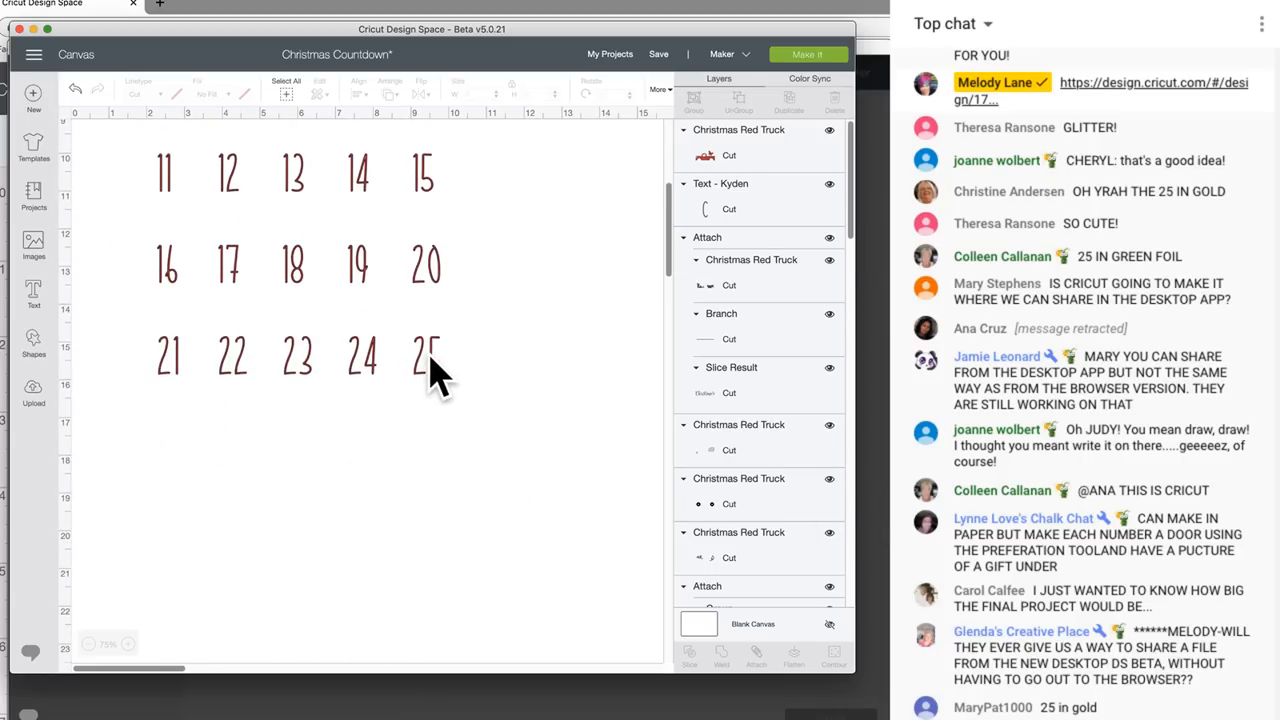
pyautogui.click(440, 377)
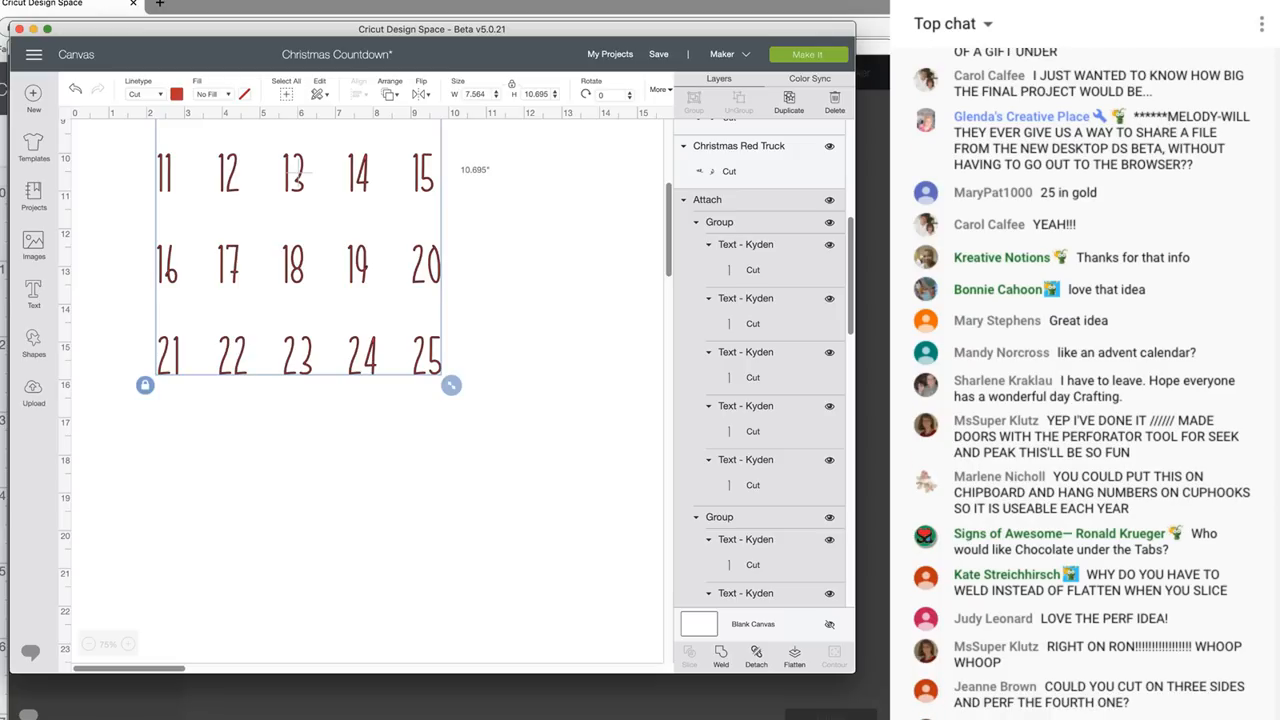
pyautogui.scroll(5, 507, 400)
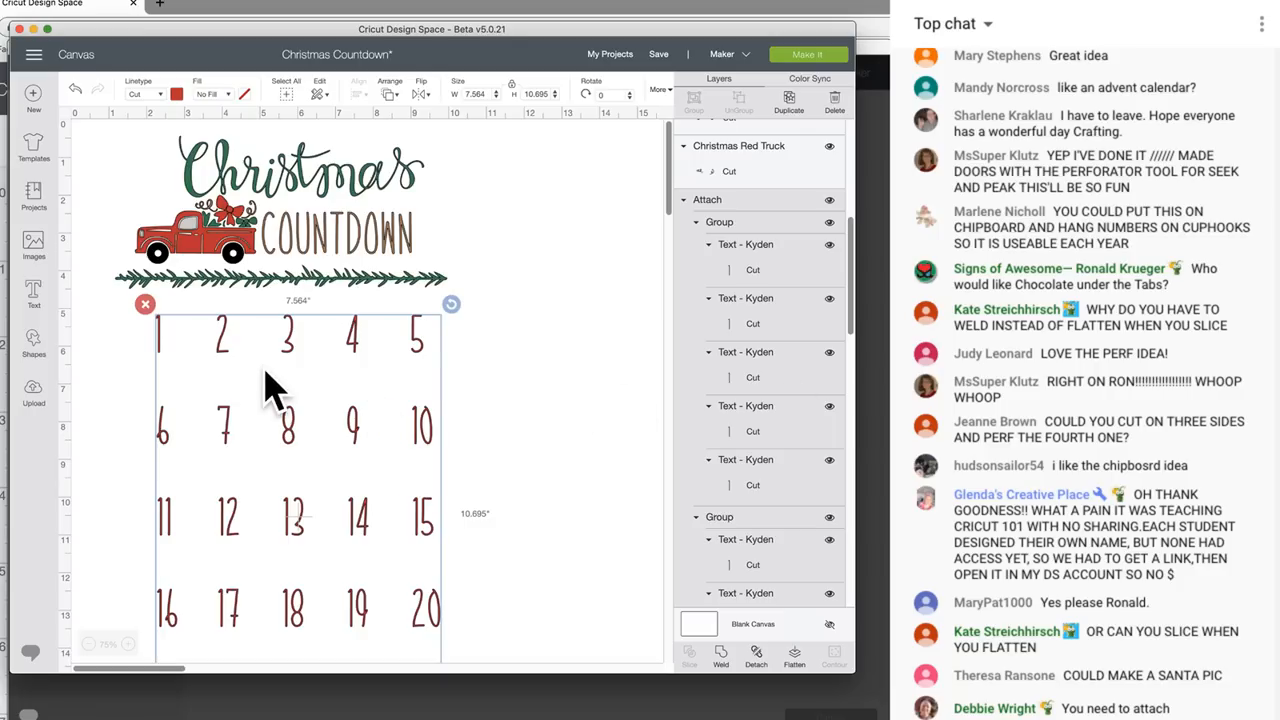
# Add a score line, move it to the blank area beside the number 5 and shorten it to about 1.685 inches
pyautogui.click(34, 340)
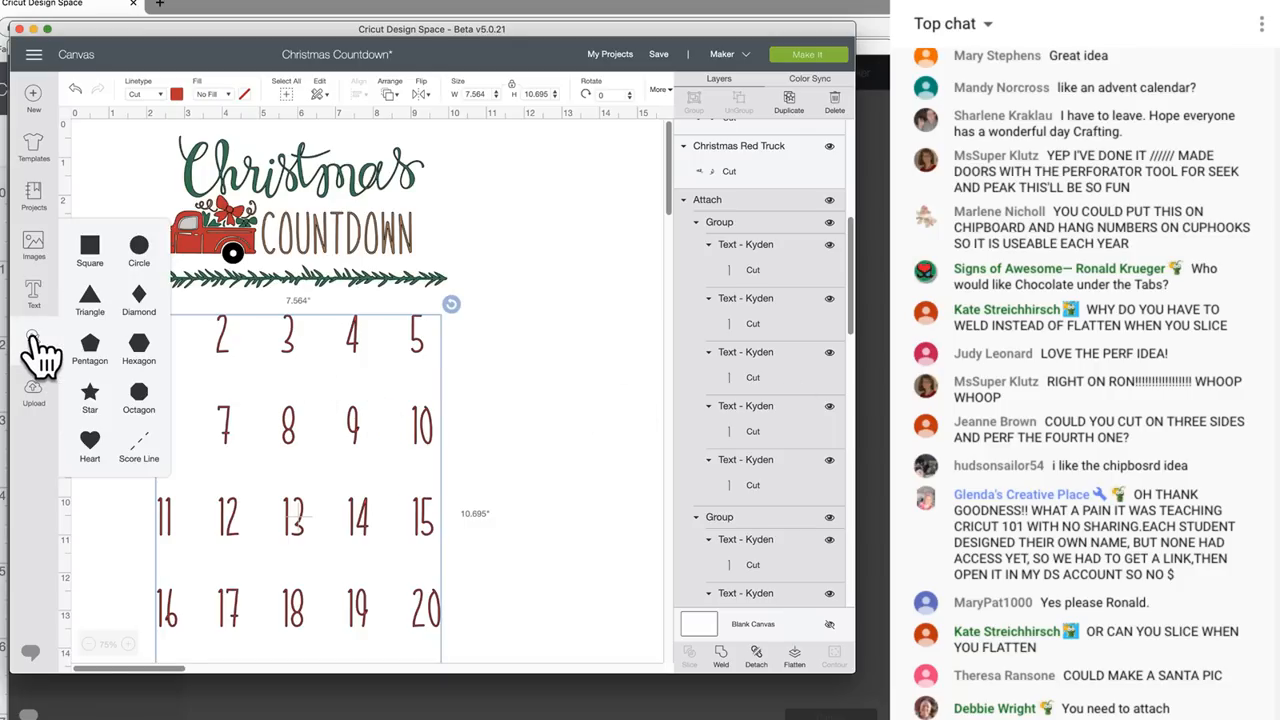
pyautogui.click(141, 450)
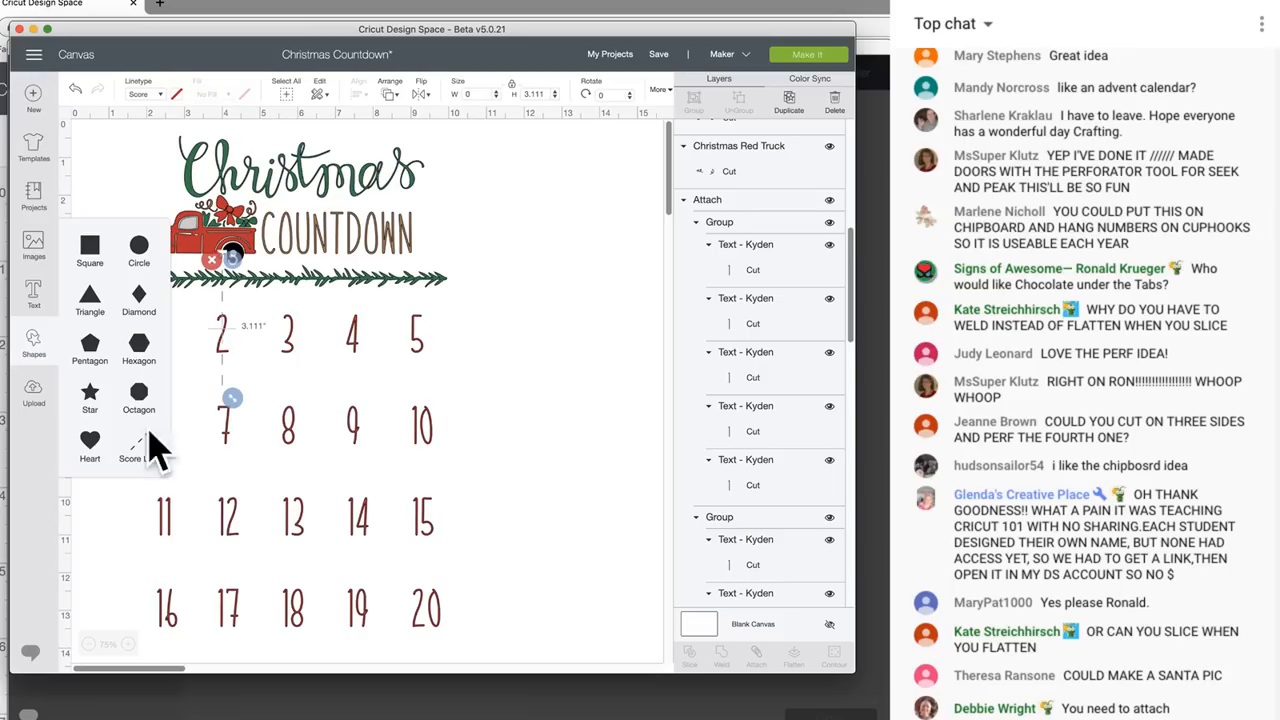
pyautogui.click(490, 360)
pyautogui.moveTo(228, 315); pyautogui.dragTo(540, 312)
pyautogui.moveTo(546, 384); pyautogui.dragTo(482, 333)
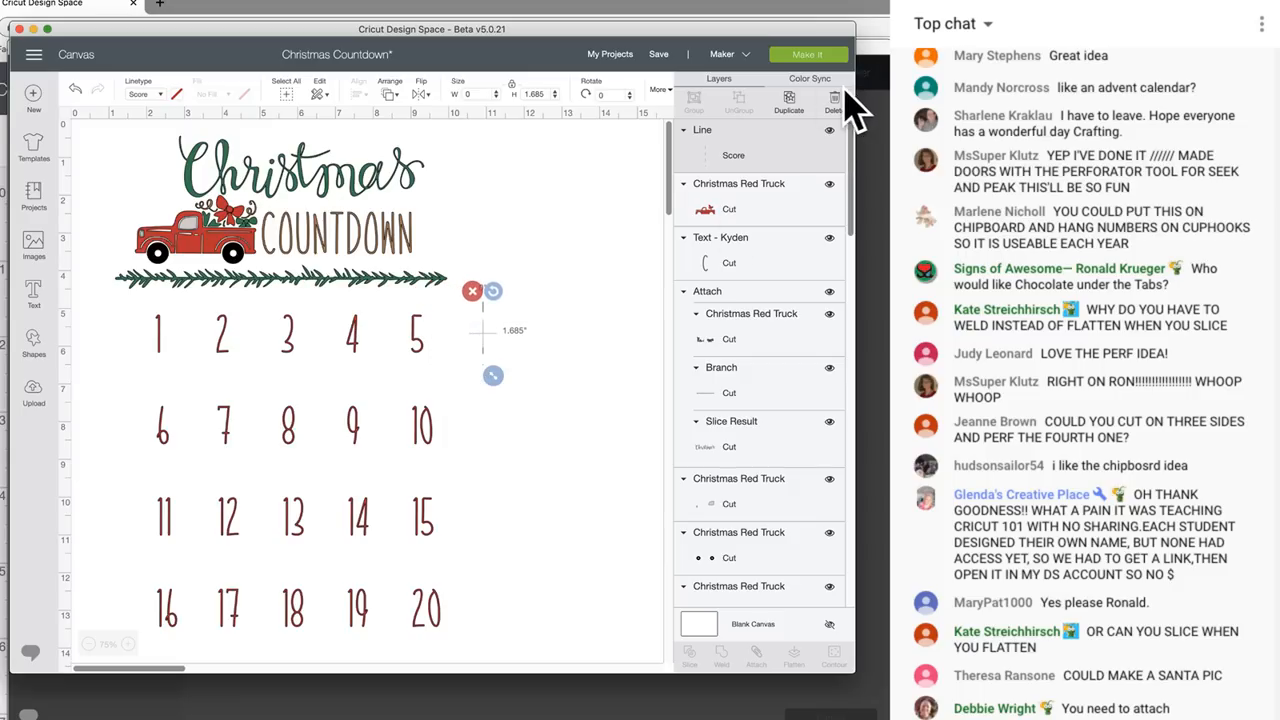
# Duplicate the score line, rotate the copy to 270 degrees and shorten it to about 1.278 inches as the door's upper edge
pyautogui.click(788, 99)
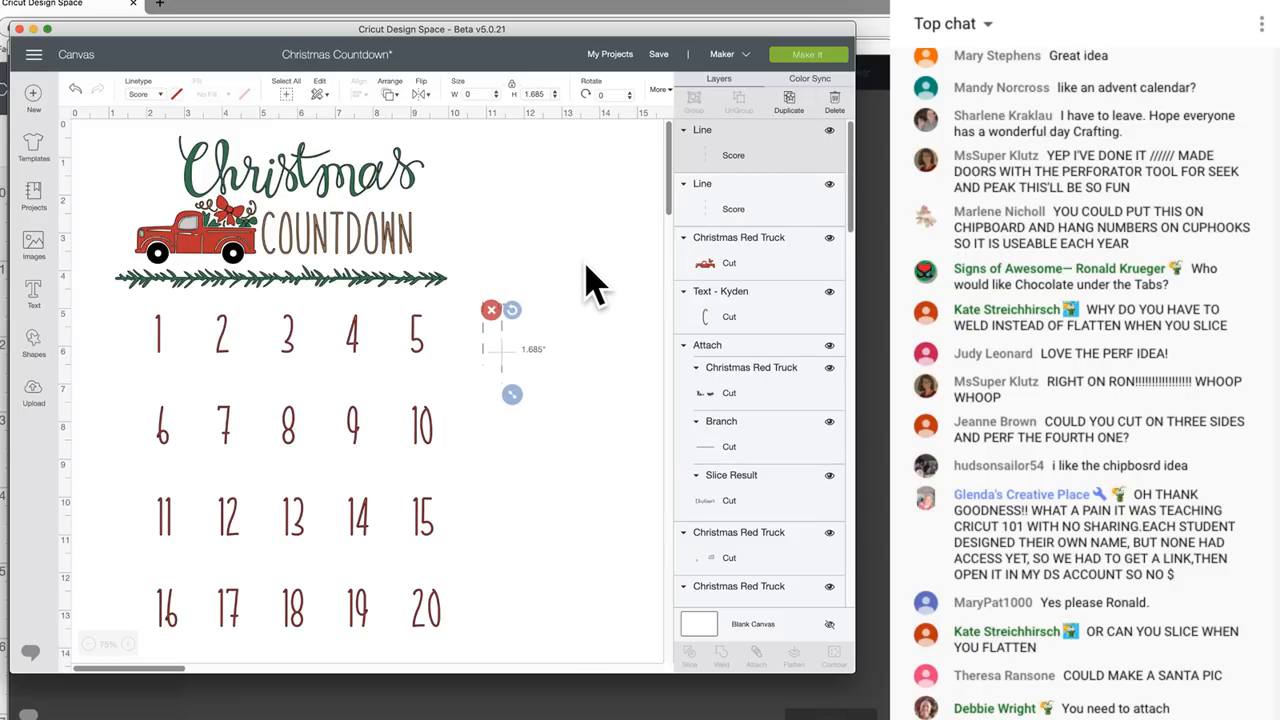
pyautogui.moveTo(512, 309); pyautogui.dragTo(483, 337)
pyautogui.click(482, 357)
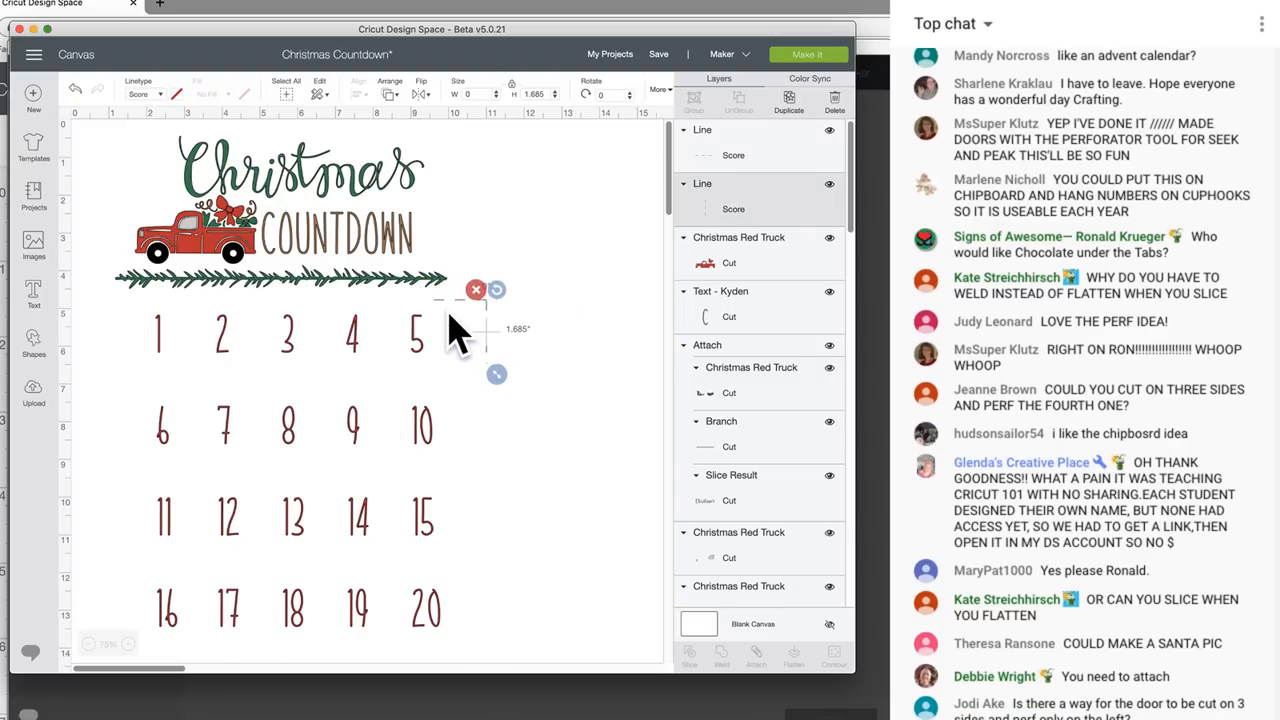
pyautogui.click(450, 300)
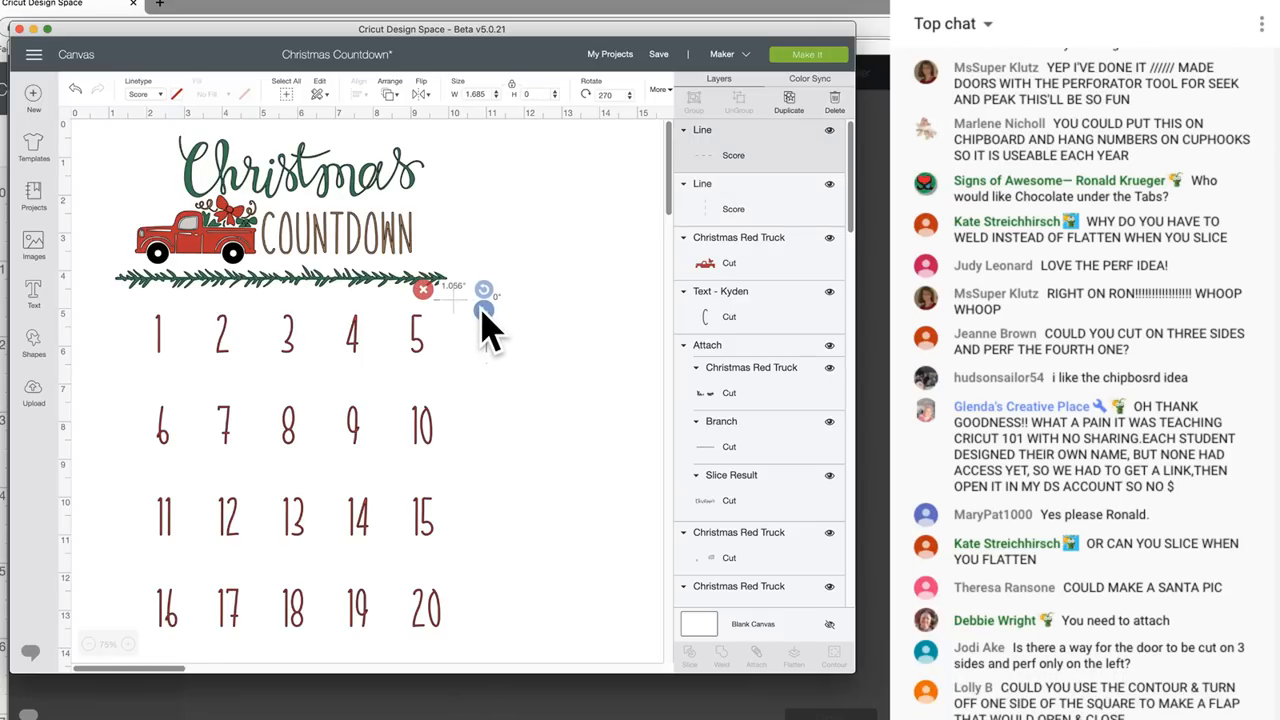
pyautogui.click(464, 360)
pyautogui.click(466, 306)
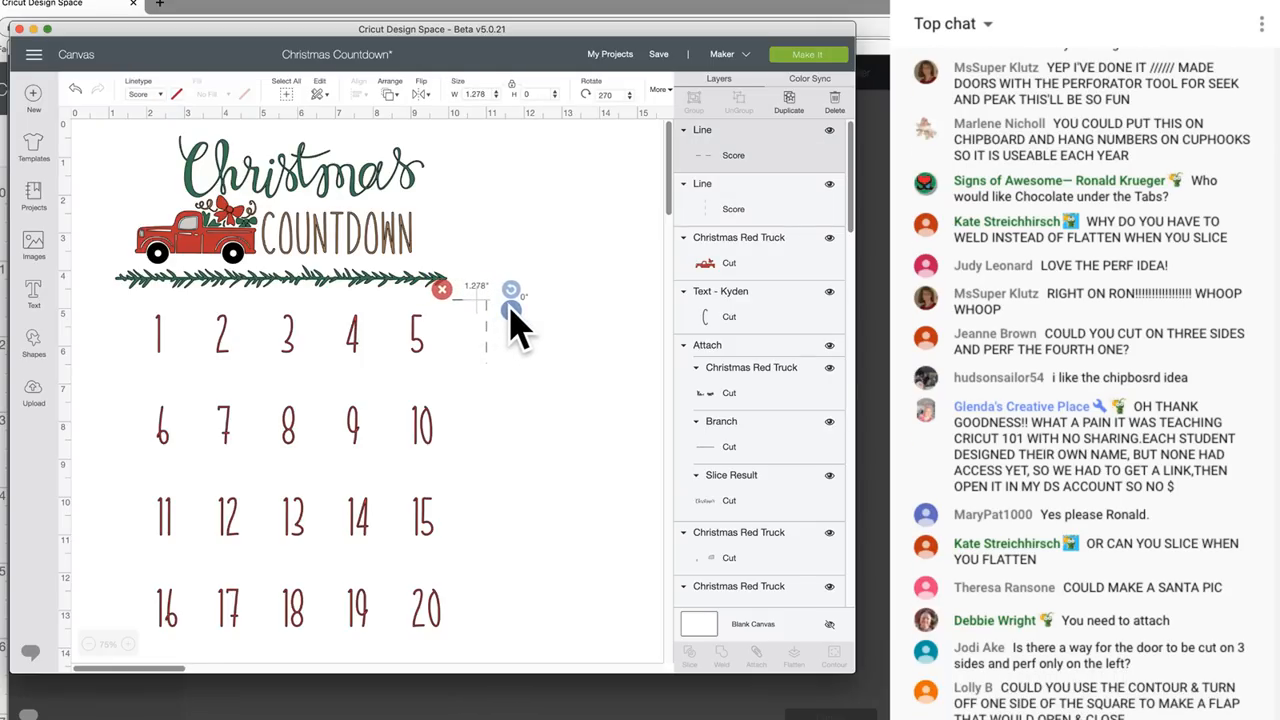
pyautogui.moveTo(517, 309); pyautogui.dragTo(461, 299)
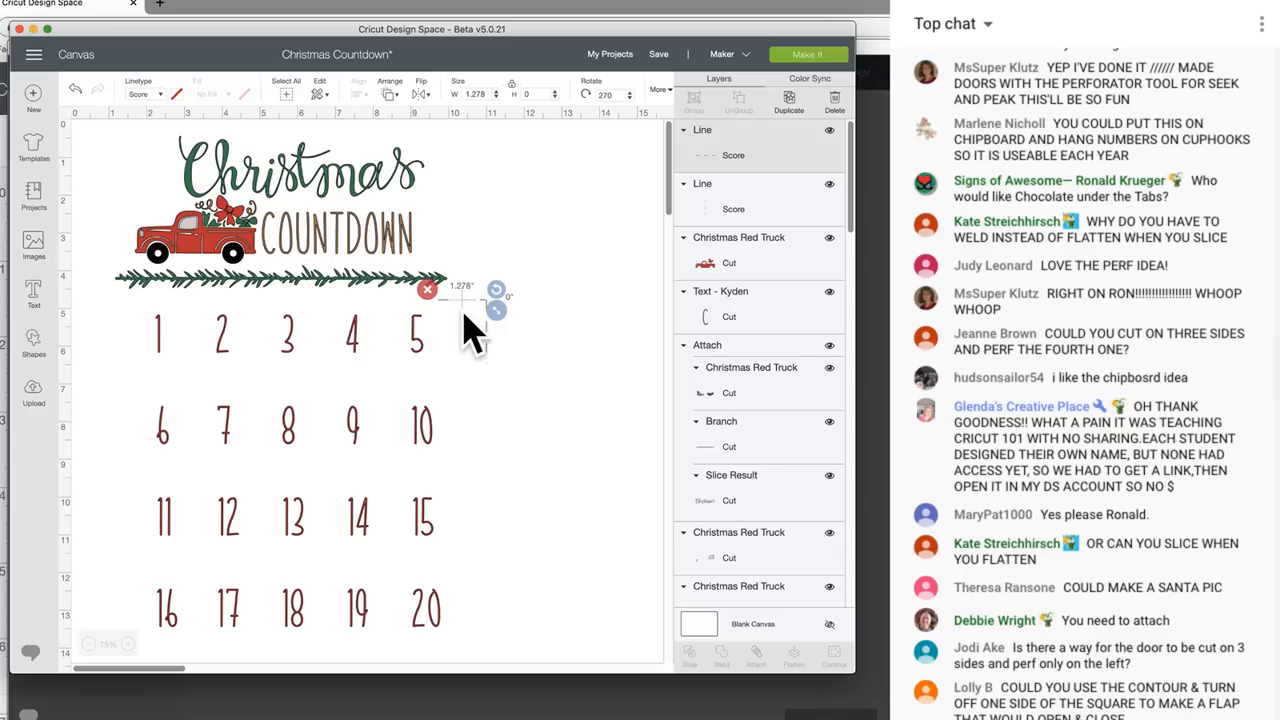
# Duplicate the horizontal score line and place the copy as the lower edge of the three-sided door
pyautogui.click(790, 112)
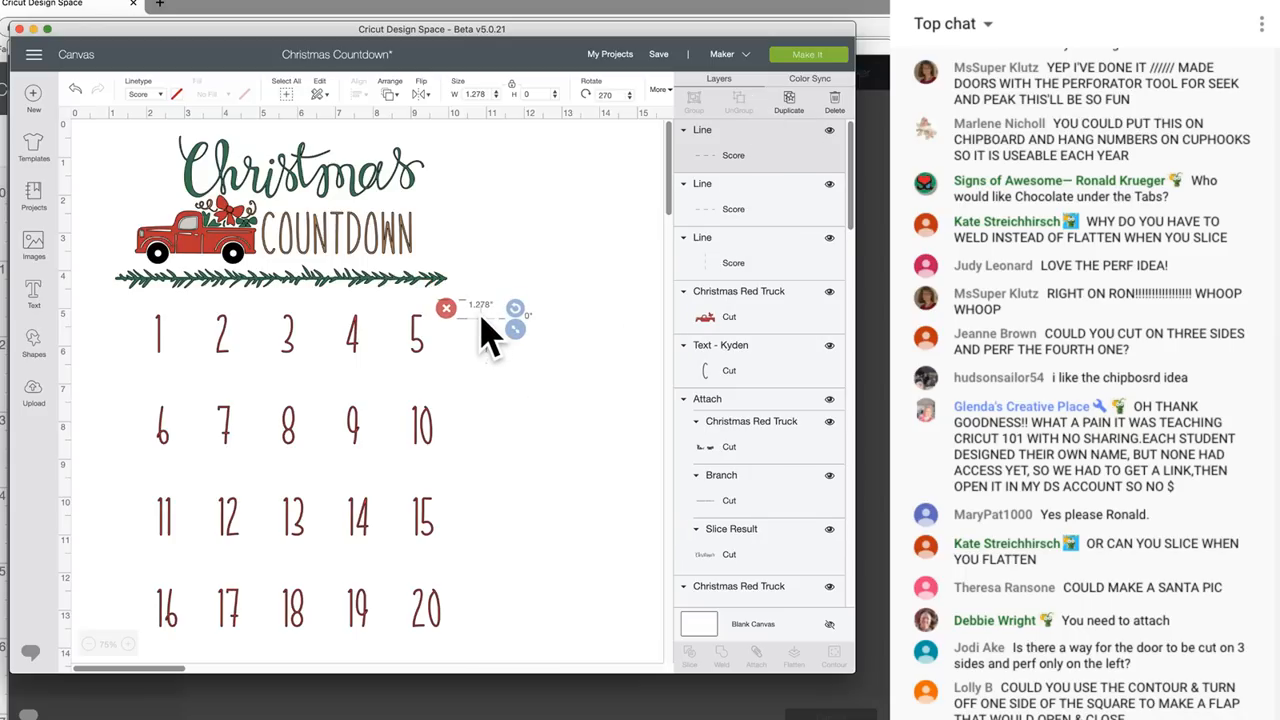
pyautogui.moveTo(491, 334); pyautogui.dragTo(474, 290)
pyautogui.click(545, 376)
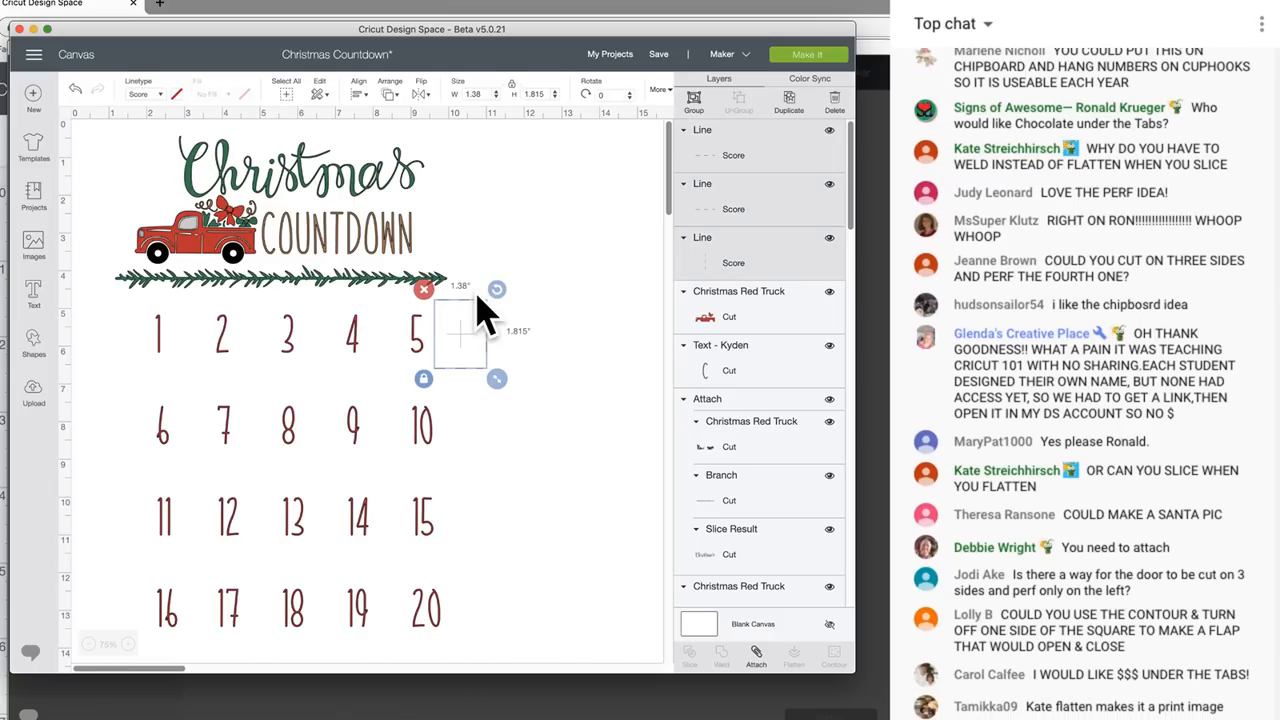
# Attach the three score lines into one door outline and set its linetype to Perf
pyautogui.click(756, 655)
pyautogui.click(543, 331)
pyautogui.moveTo(497, 350); pyautogui.dragTo(522, 343)
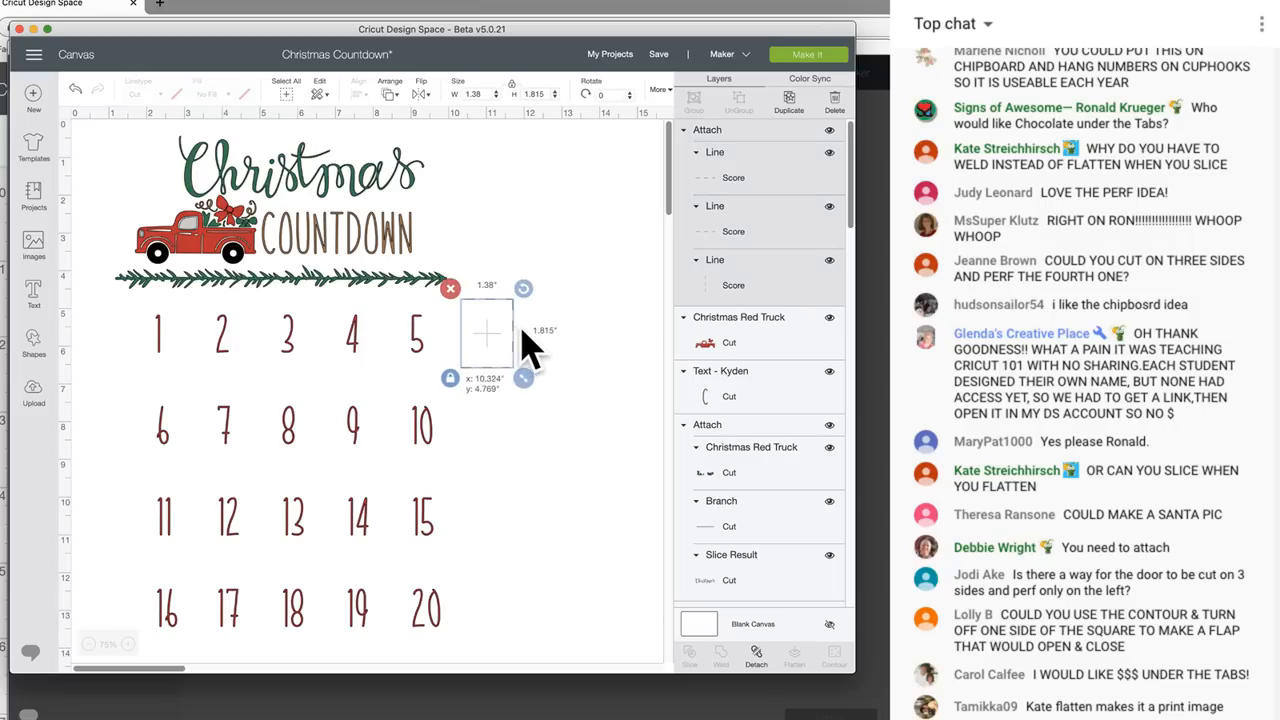
pyautogui.click(157, 97)
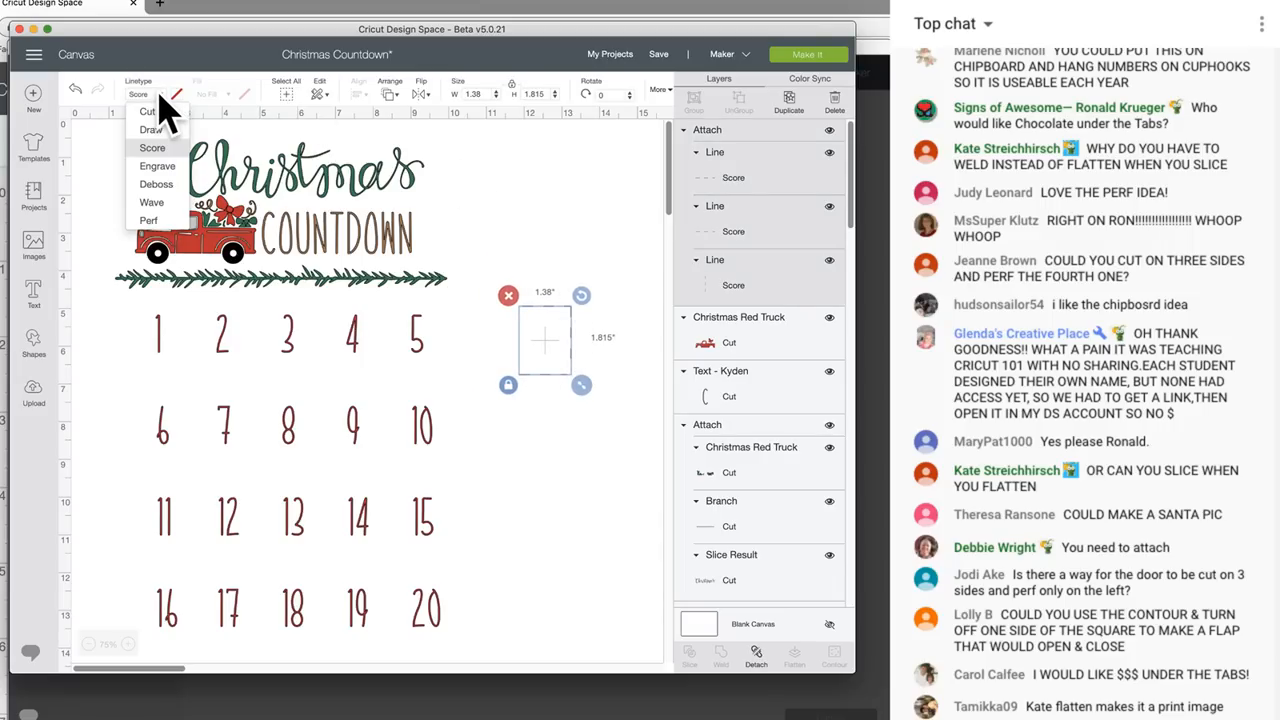
pyautogui.click(165, 220)
pyautogui.click(535, 245)
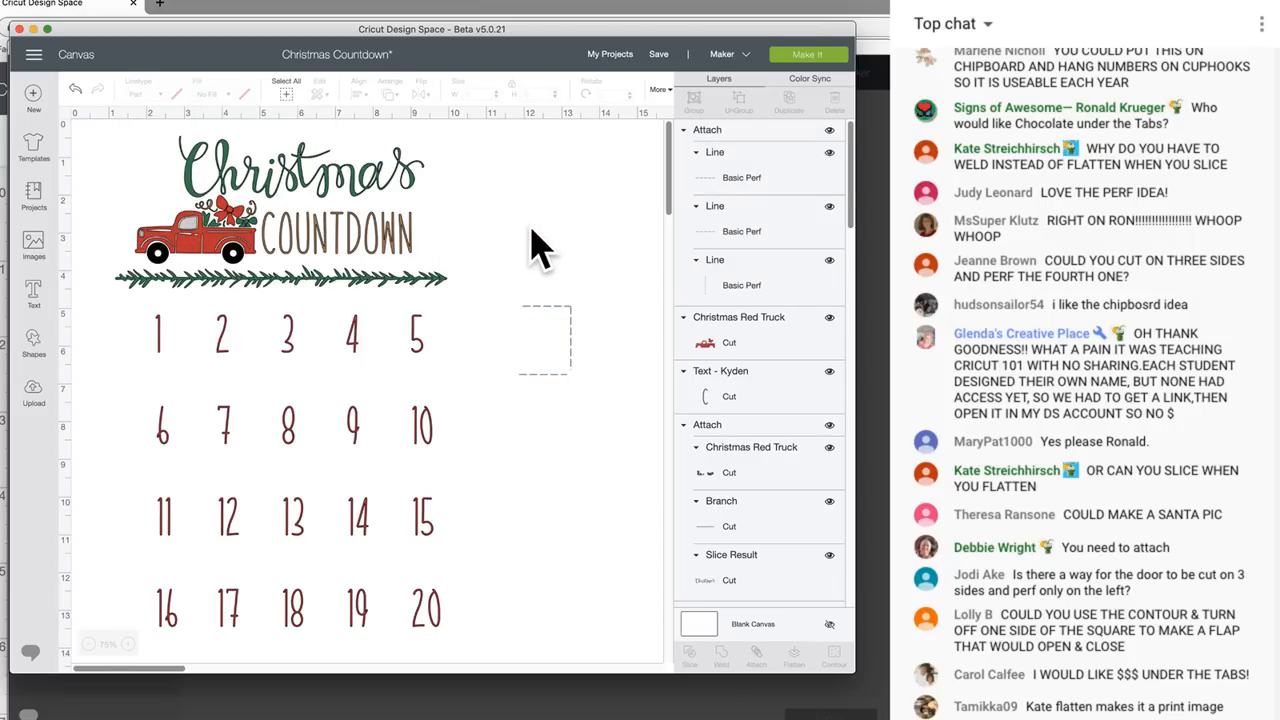
# Try the three-sided perforated outline around the number 5, and move it back to the blank area beside it
pyautogui.click(576, 372)
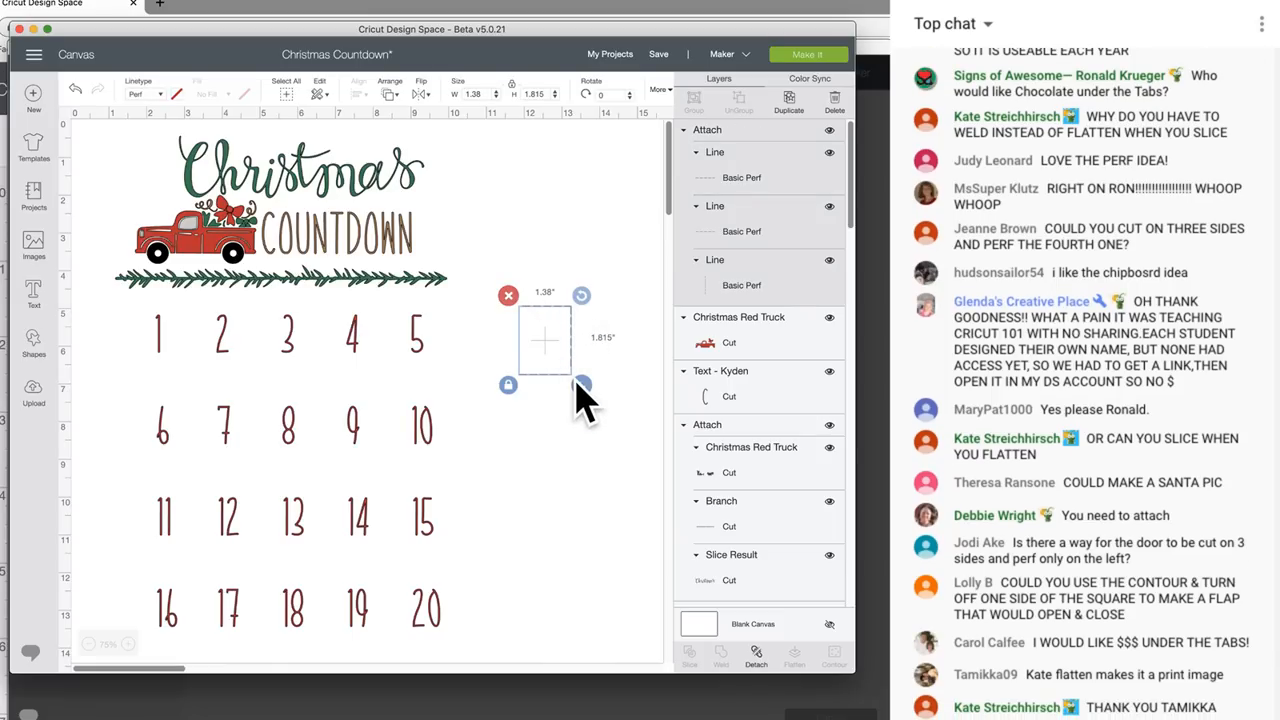
pyautogui.moveTo(568, 357); pyautogui.dragTo(440, 342)
pyautogui.click(522, 358)
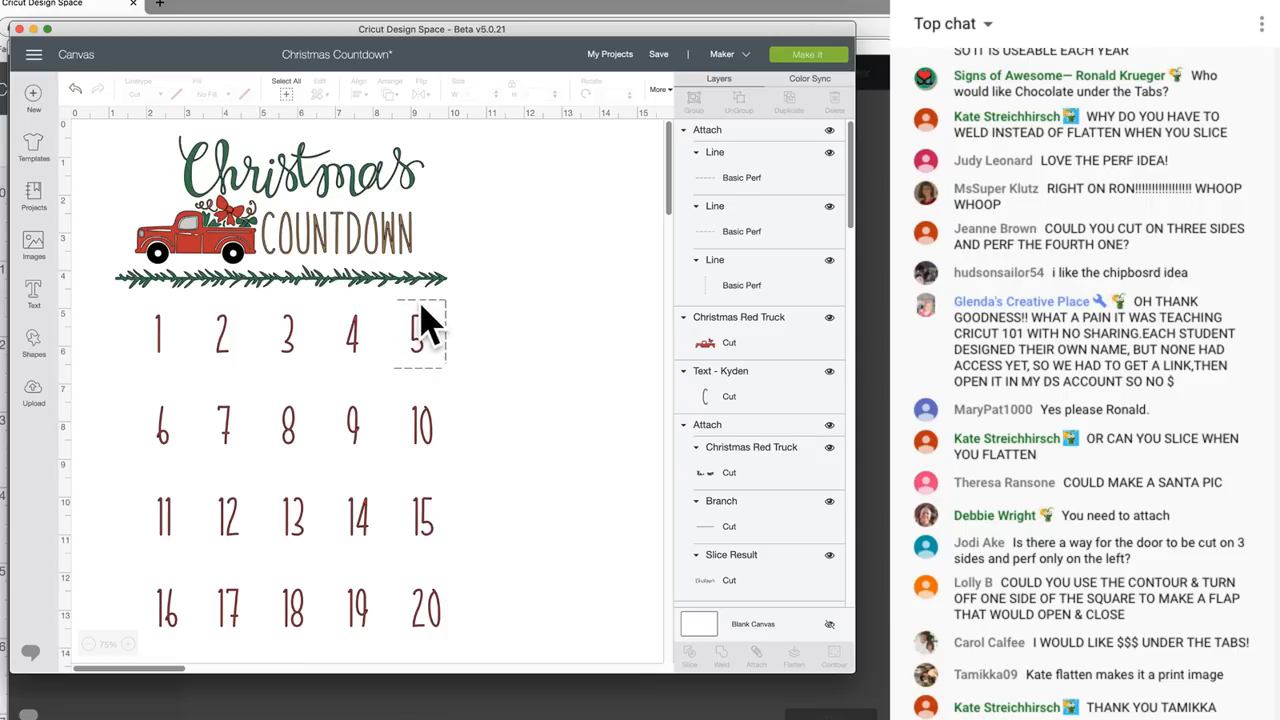
pyautogui.click(447, 345)
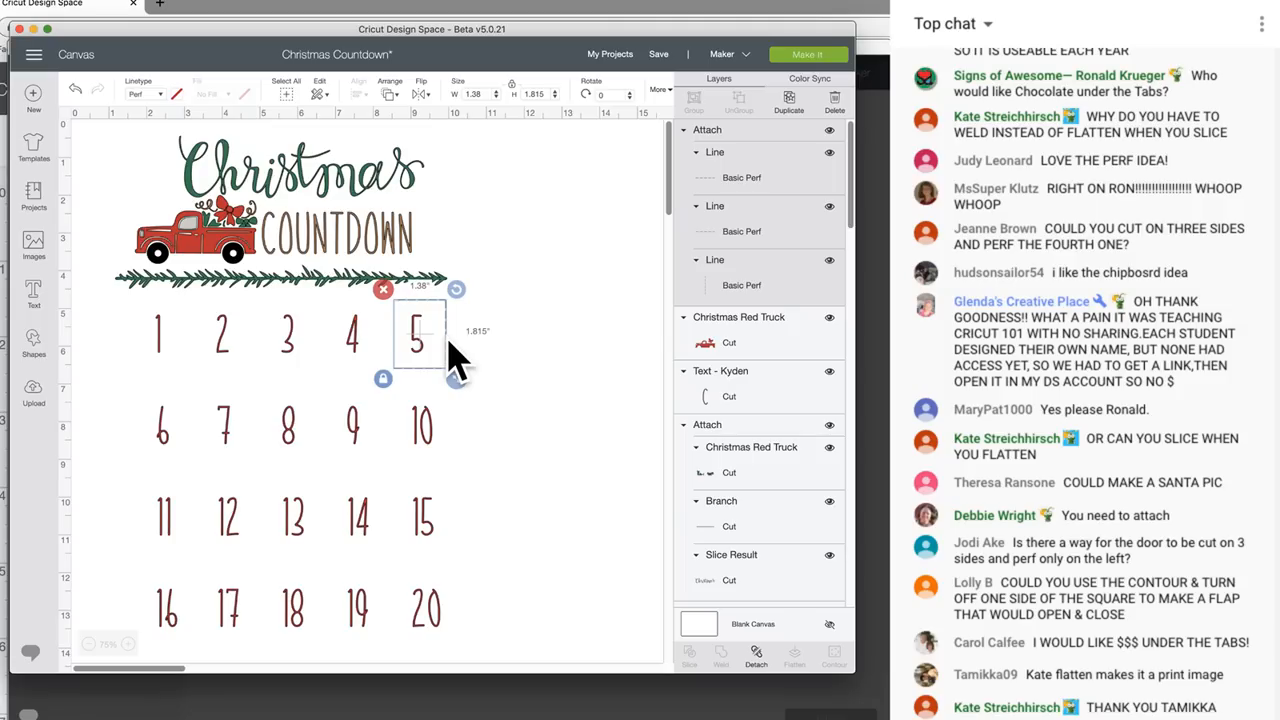
pyautogui.moveTo(447, 345); pyautogui.dragTo(496, 360)
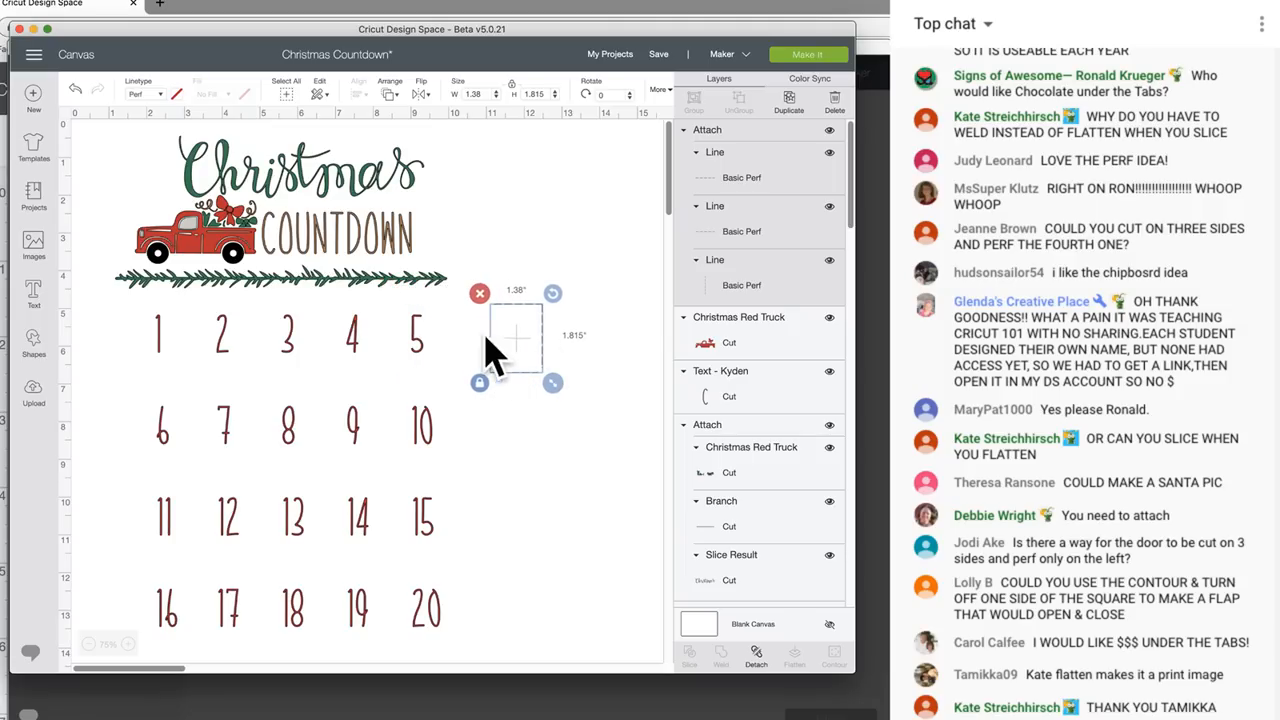
# Add another score line, move it beside the perforated outline and shorten it to about 0.833 inches
pyautogui.click(36, 348)
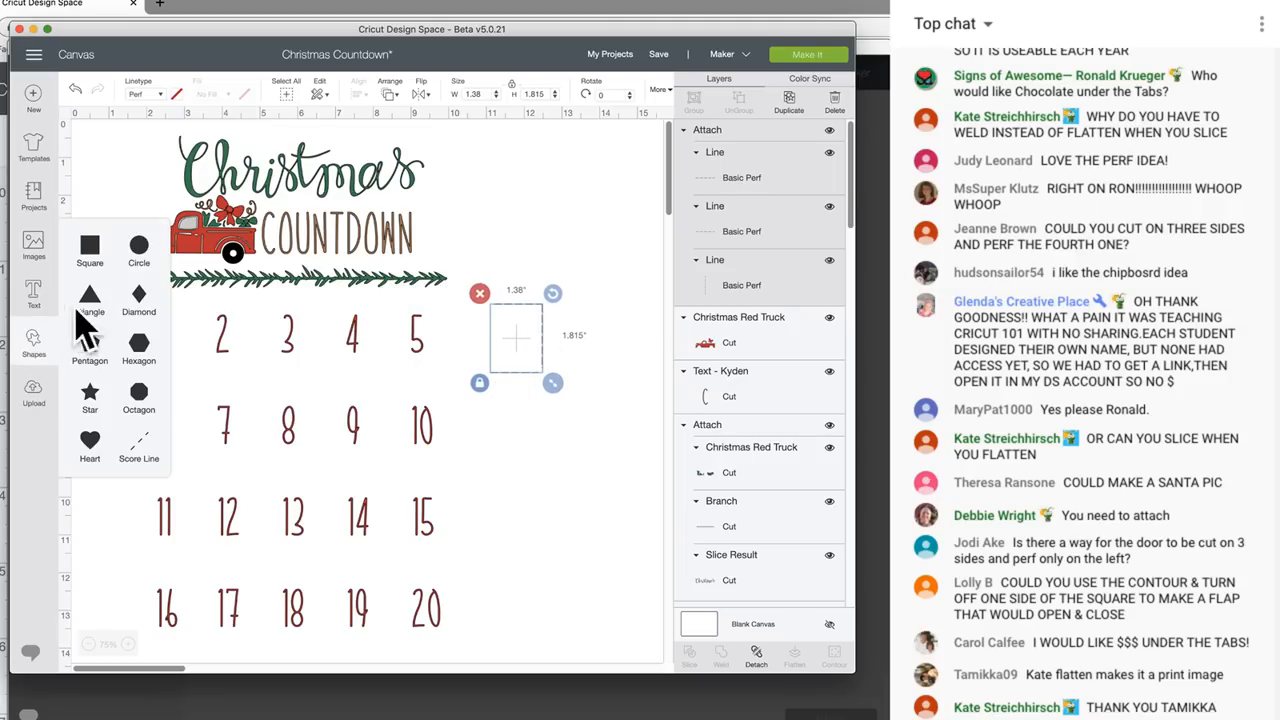
pyautogui.click(138, 456)
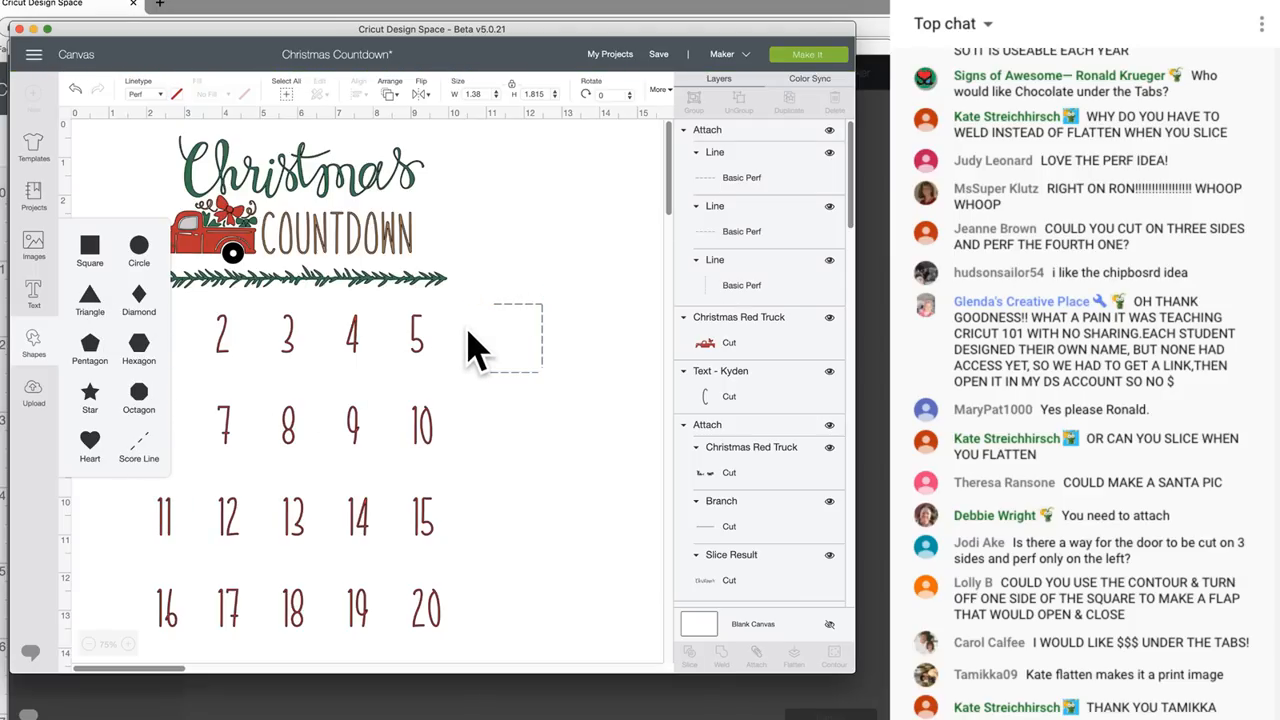
pyautogui.click(489, 235)
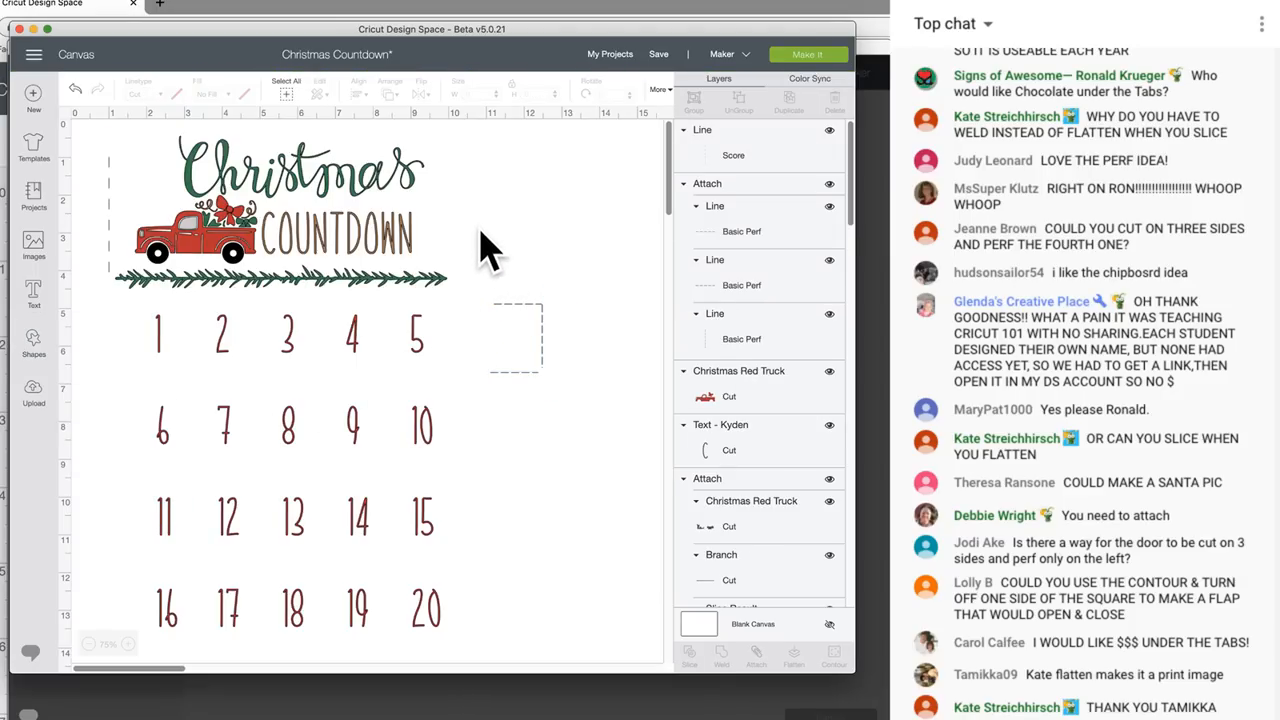
pyautogui.moveTo(112, 228); pyautogui.dragTo(600, 400)
pyautogui.moveTo(602, 453); pyautogui.dragTo(602, 376)
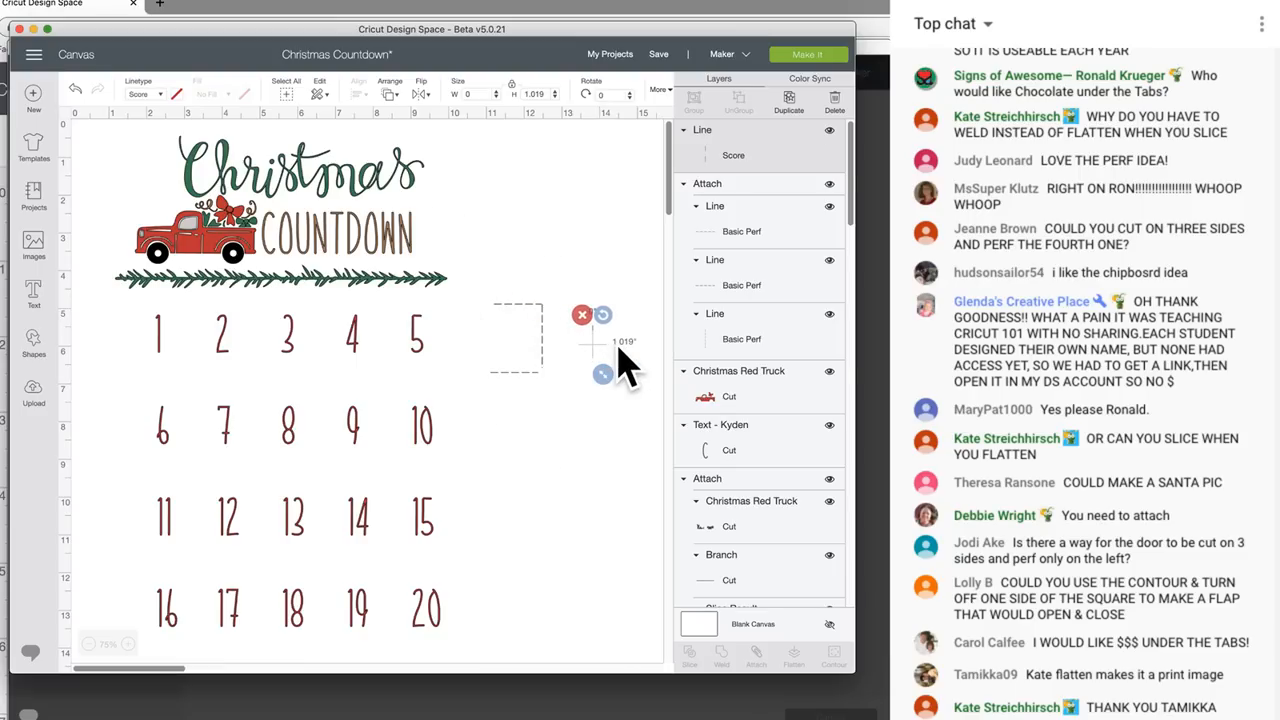
pyautogui.moveTo(610, 378); pyautogui.dragTo(610, 373)
# Set the short line's linetype to Cut and move it onto the vertical side of the three-sided perforated outline
pyautogui.click(160, 95)
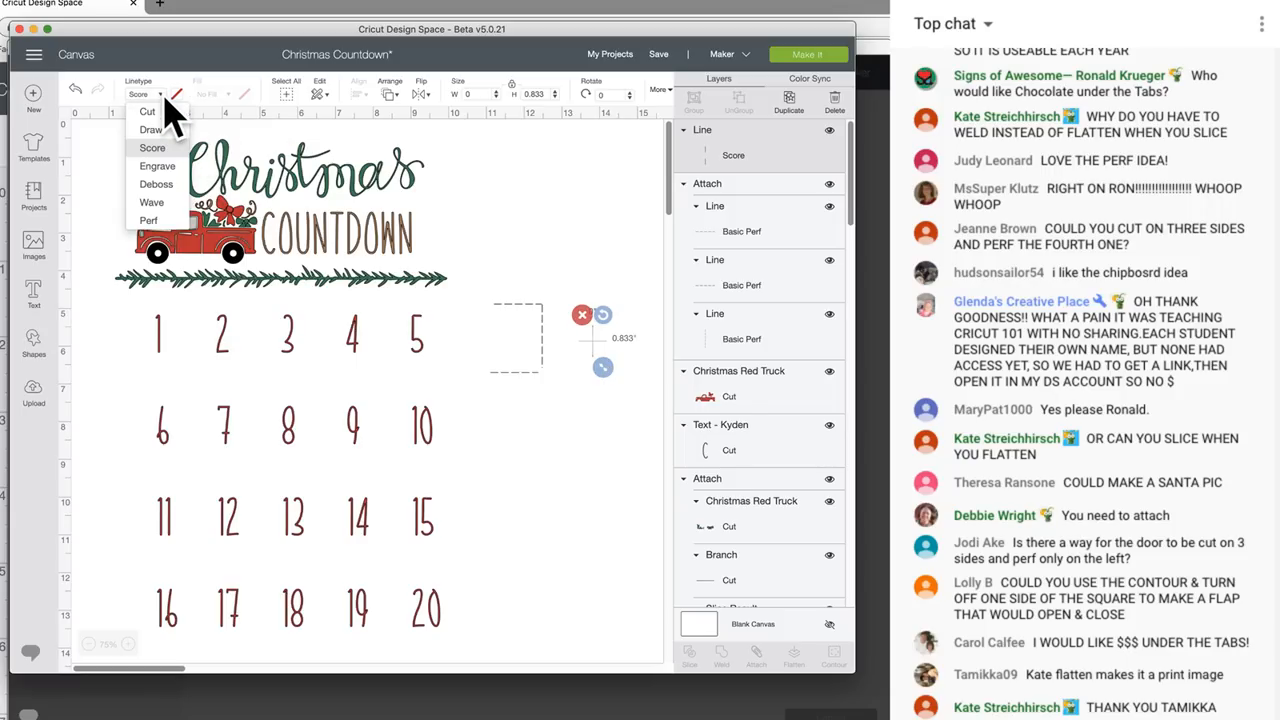
pyautogui.click(150, 112)
pyautogui.click(584, 264)
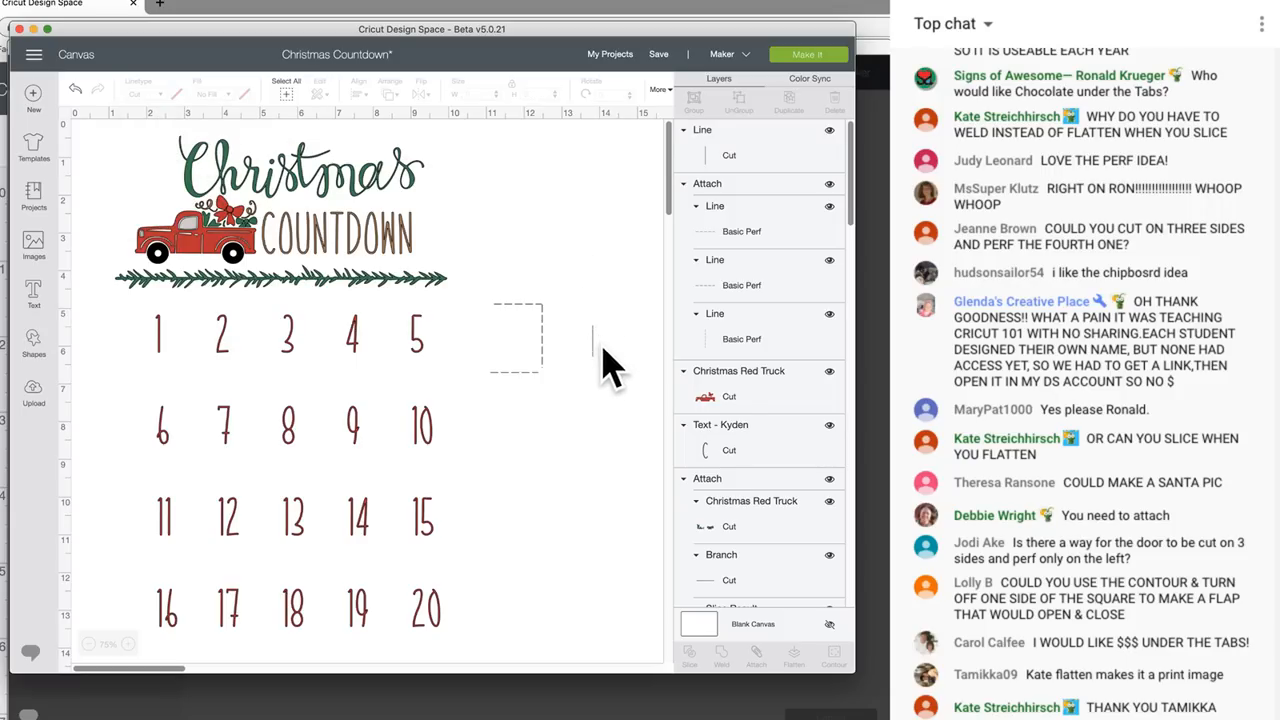
pyautogui.moveTo(596, 350); pyautogui.dragTo(543, 341)
pyautogui.click(579, 339)
# Fine-align the short cut line over the middle of the perforated outline's vertical side
pyautogui.click(132, 644)
pyautogui.click(132, 644)
pyautogui.click(132, 644)
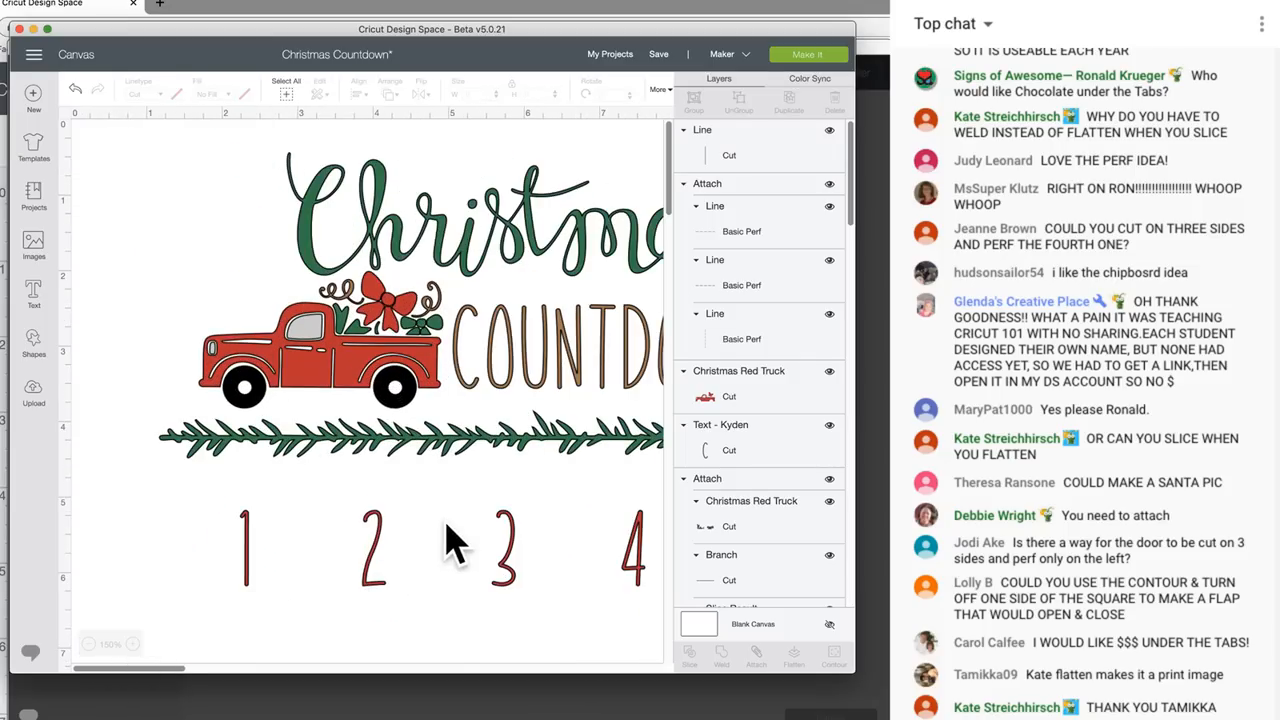
pyautogui.hscroll(10, 450, 530)
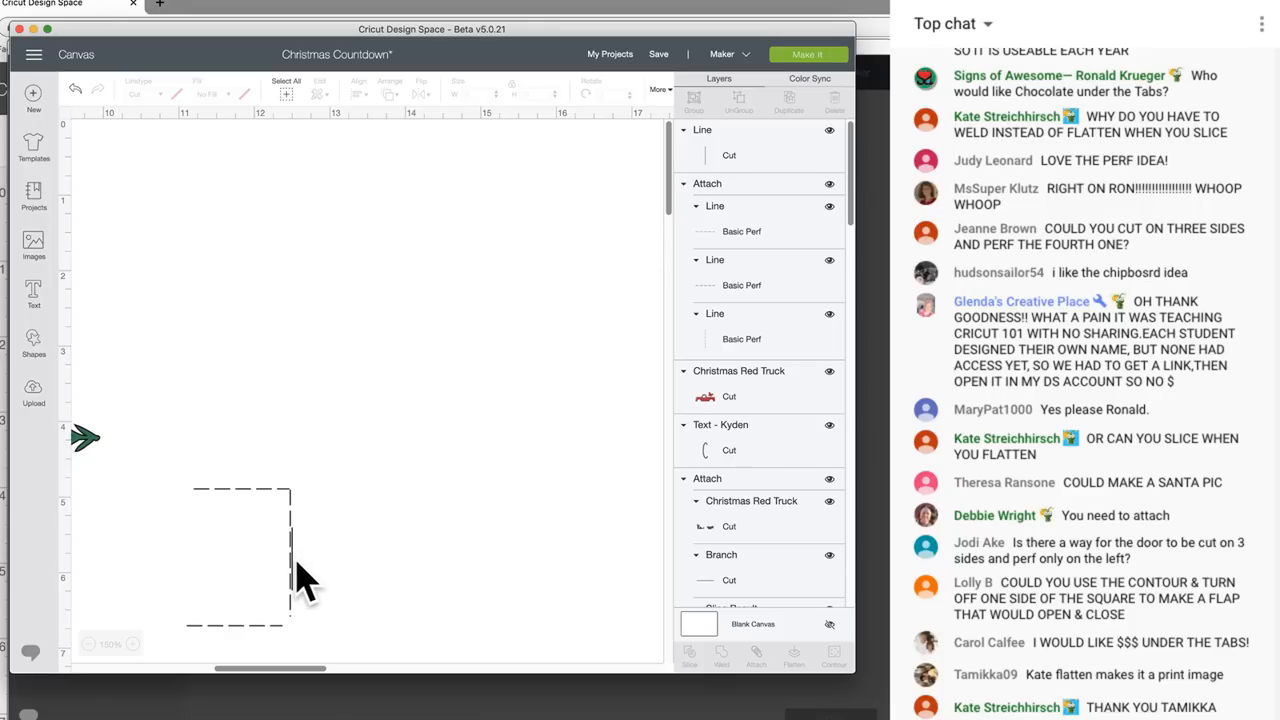
pyautogui.click(292, 562)
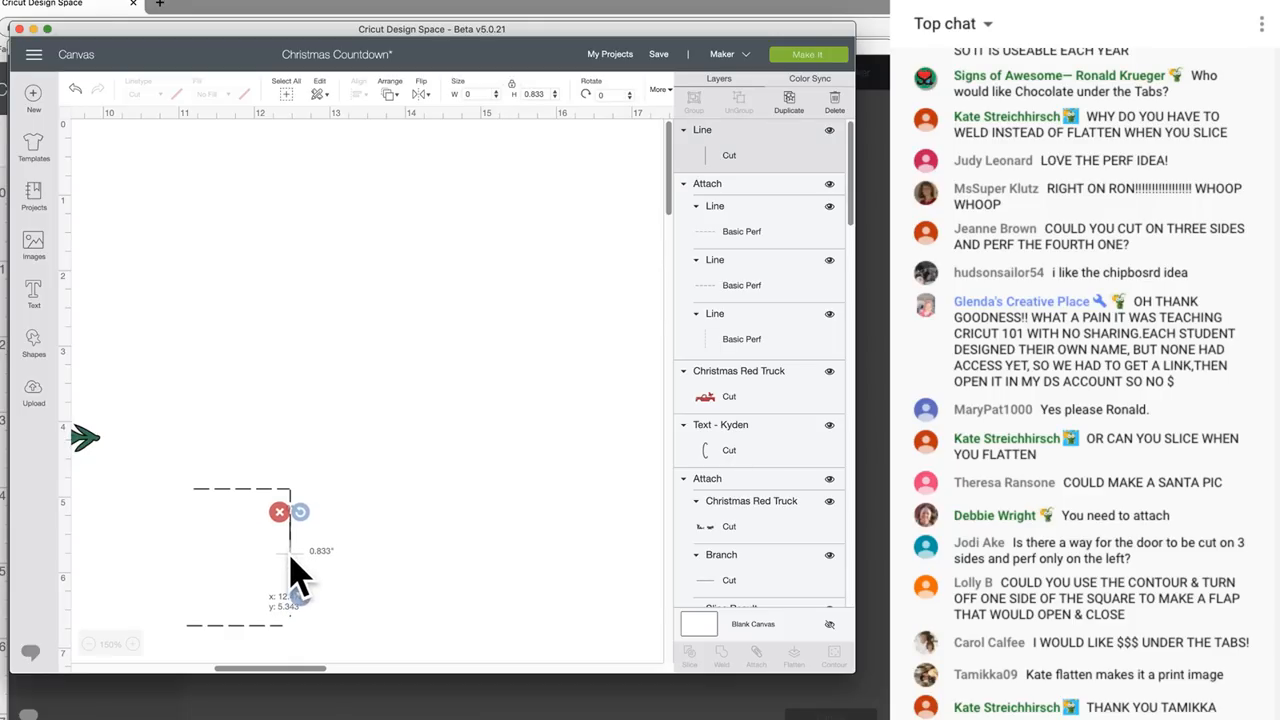
pyautogui.moveTo(290, 555); pyautogui.dragTo(298, 575)
pyautogui.click(425, 570)
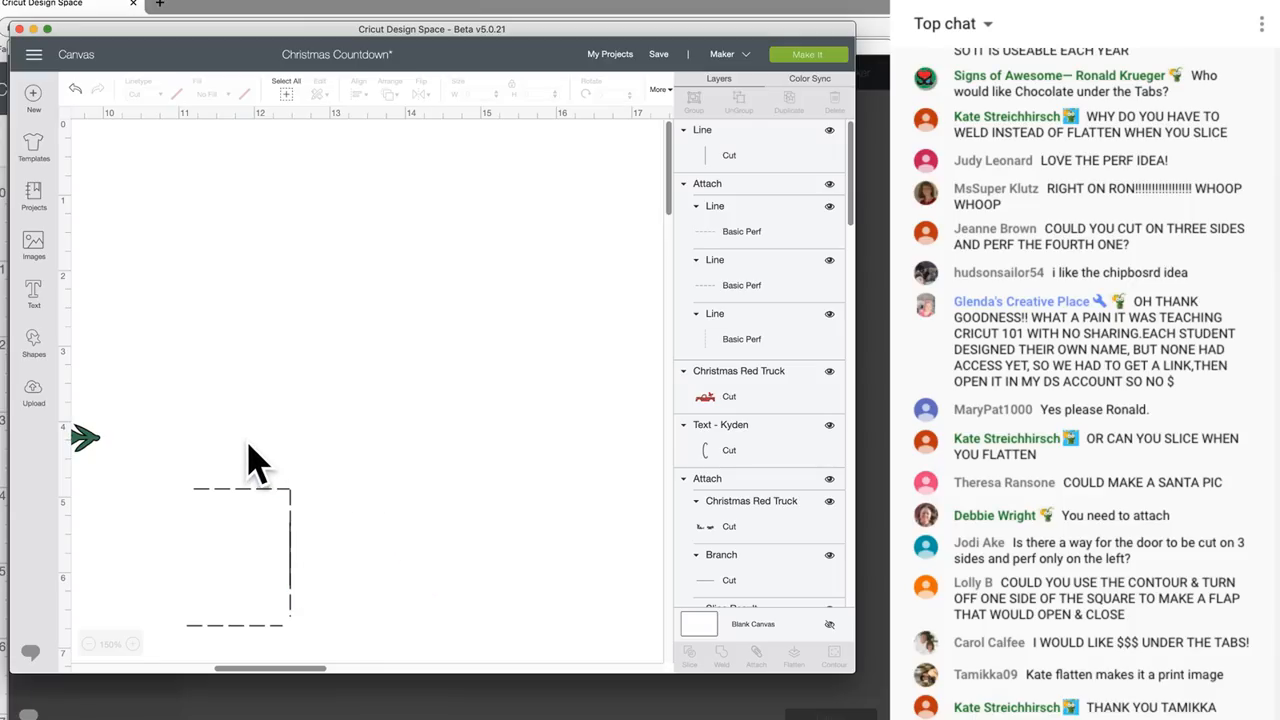
# Attach the short cut line to the three-sided perforated outline
pyautogui.moveTo(254, 447); pyautogui.dragTo(326, 643)
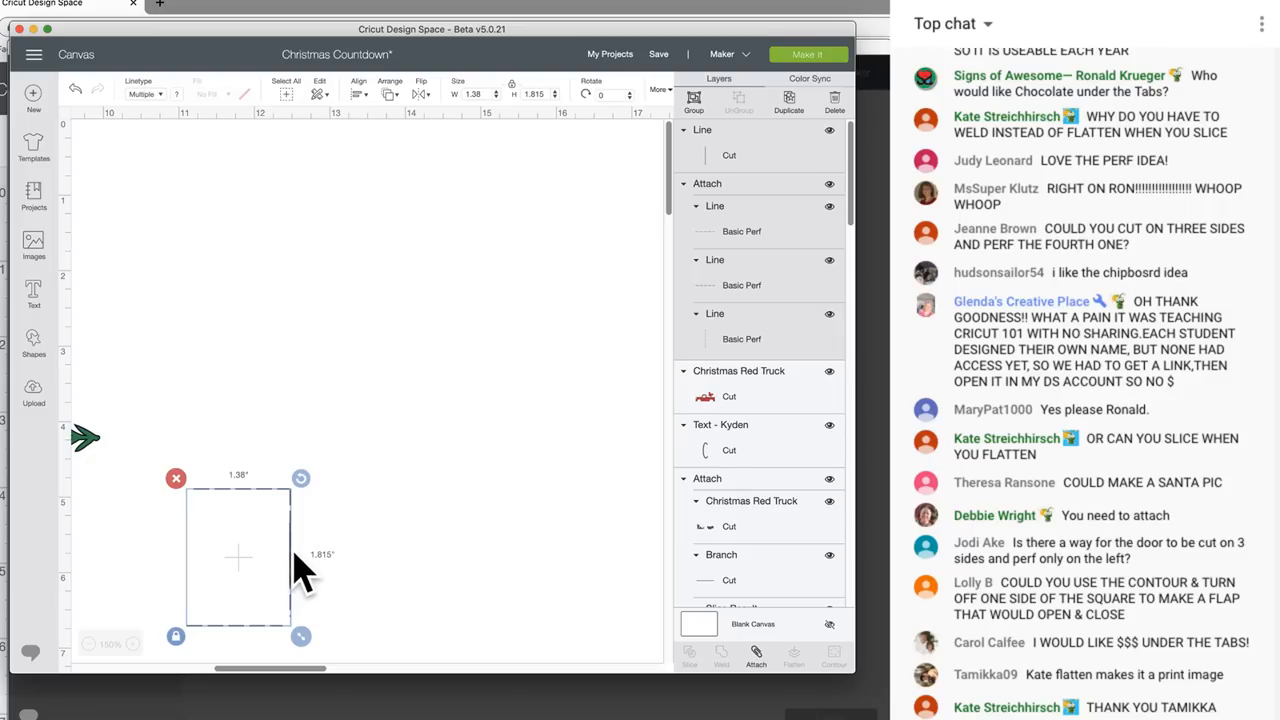
pyautogui.click(756, 652)
pyautogui.click(423, 586)
# Try the attached door with its cut opening tab around the number 5, and move it back to the blank area
pyautogui.scroll(-2, 423, 586)
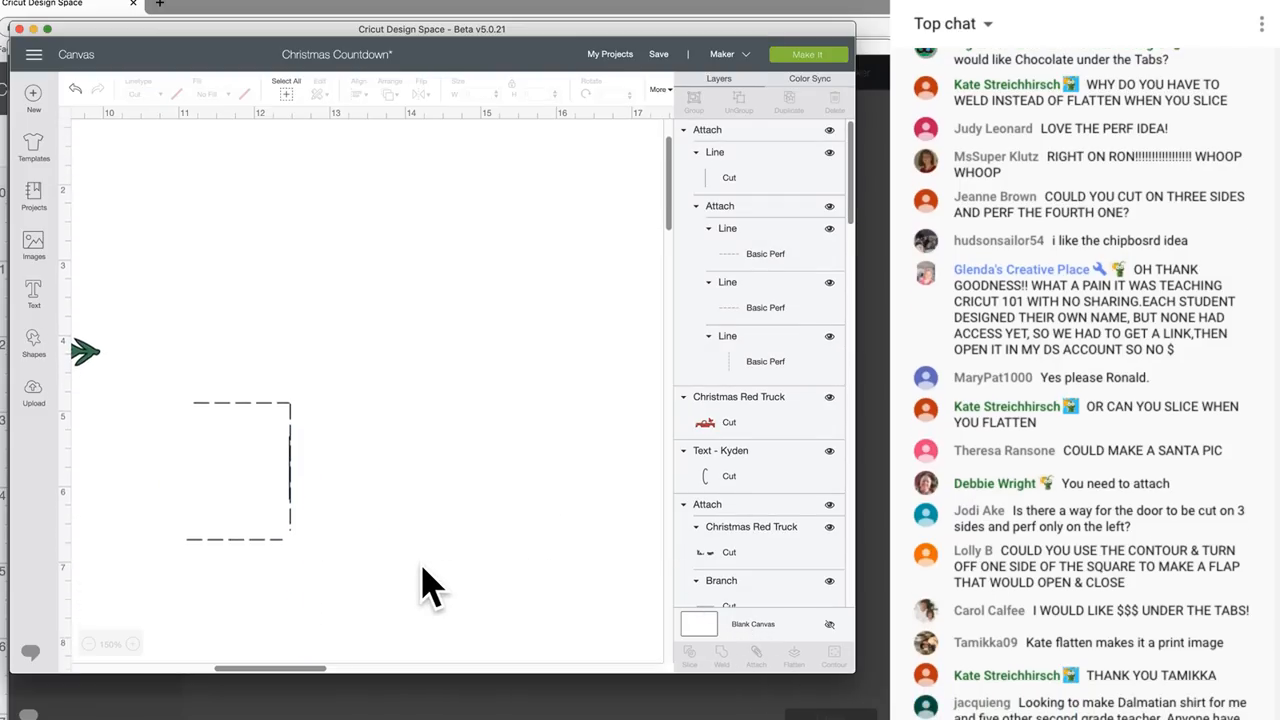
pyautogui.hscroll(-5, 400, 543)
pyautogui.moveTo(533, 498); pyautogui.dragTo(345, 484)
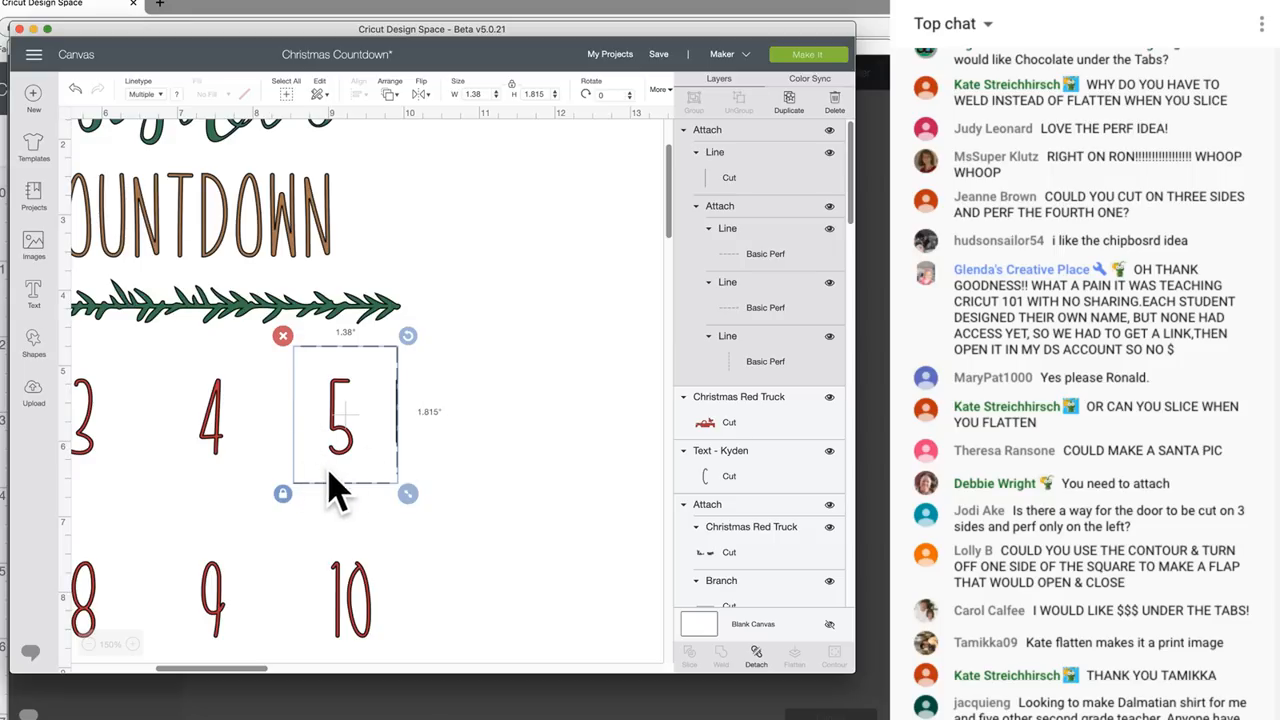
pyautogui.moveTo(364, 482); pyautogui.dragTo(530, 503)
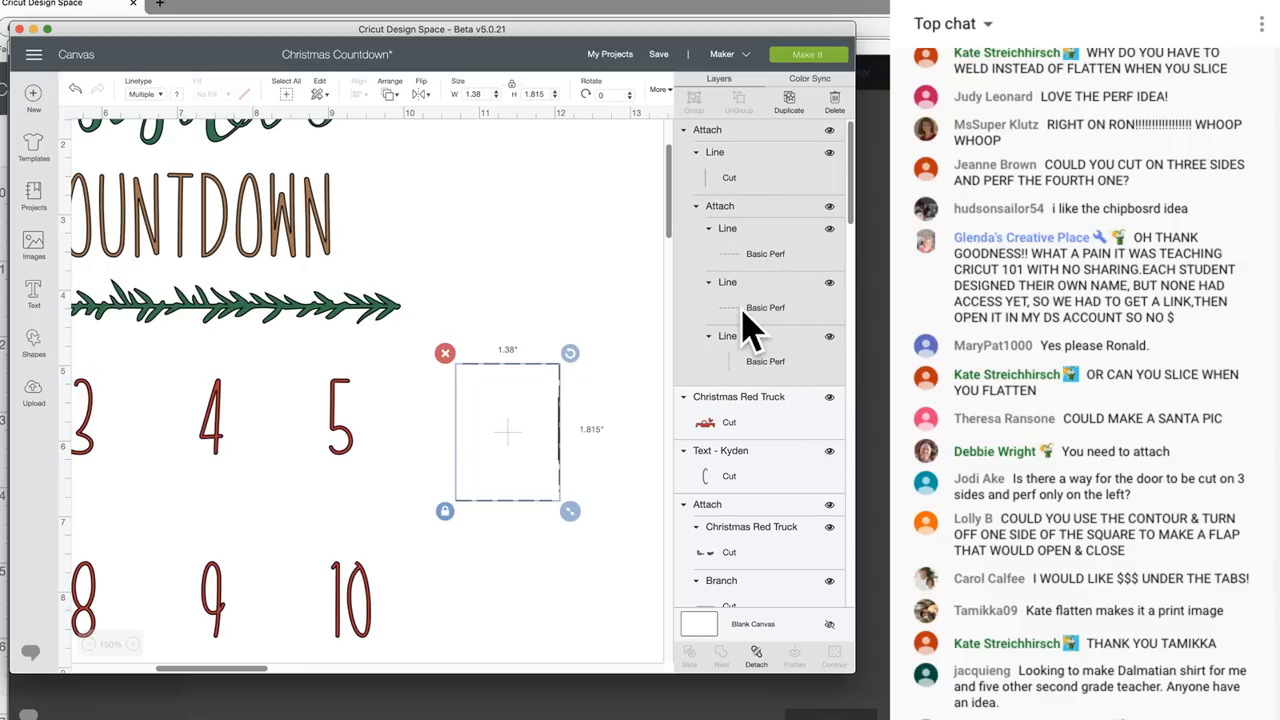
# Hide the attached door outline with all its lines and save the Christmas Countdown project
pyautogui.click(829, 130)
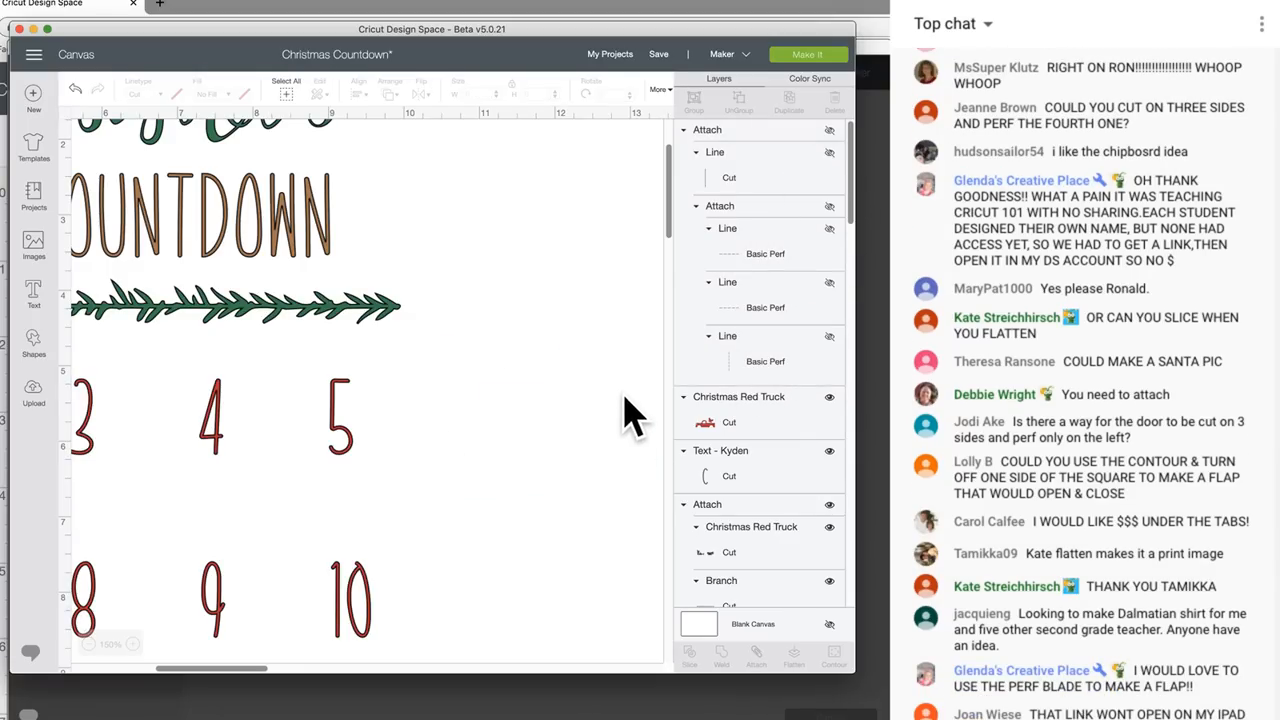
pyautogui.click(660, 56)
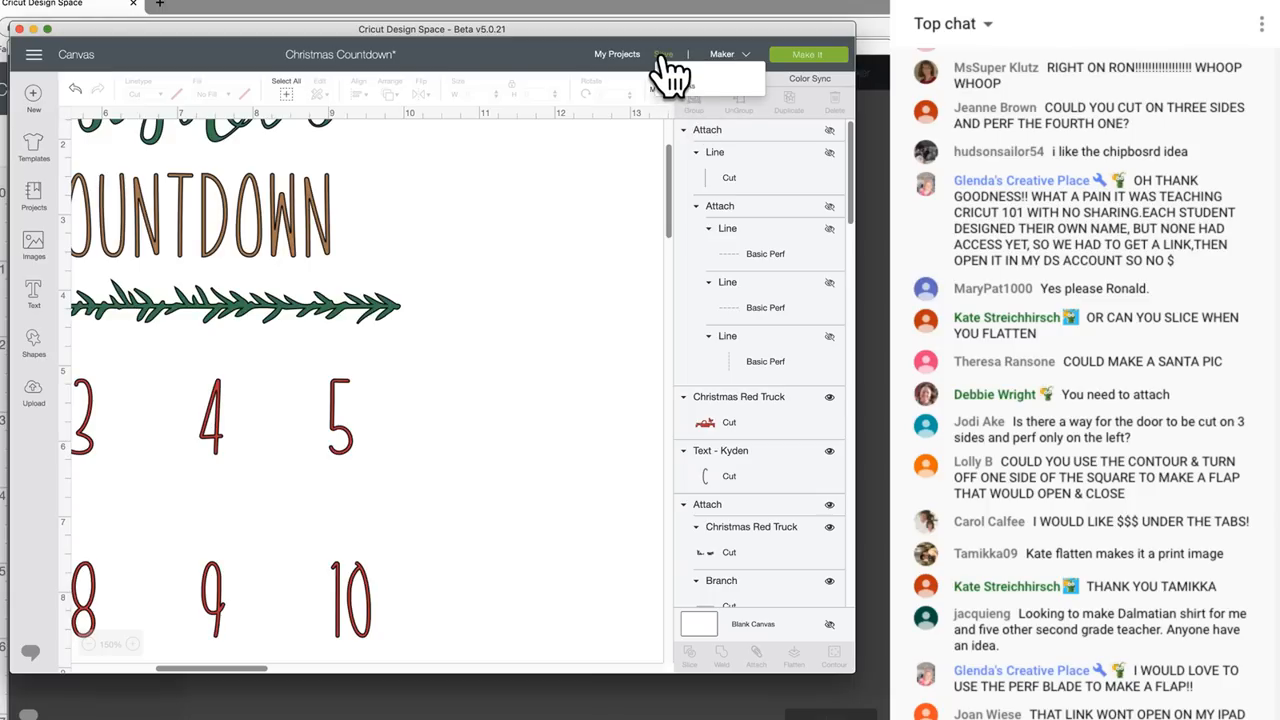
pyautogui.click(686, 86)
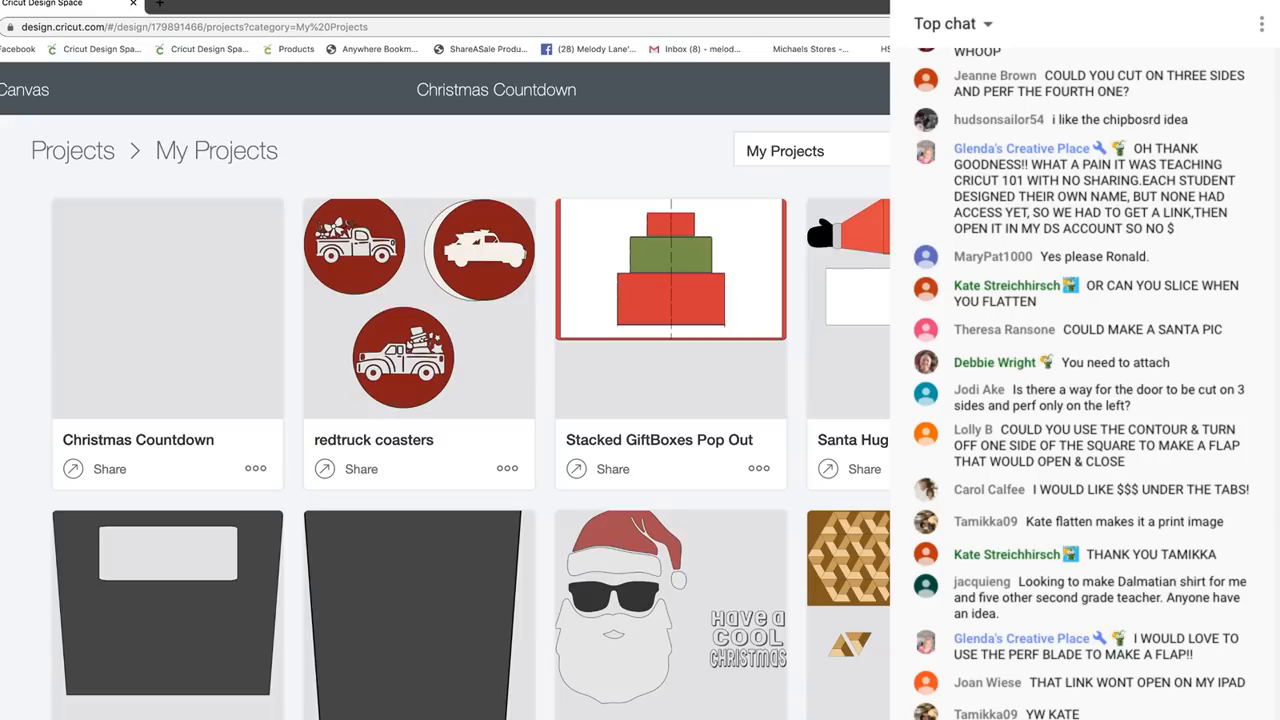
# Open the Christmas Countdown project from My Projects in the web browser and copy its link
pyautogui.click(107, 262)
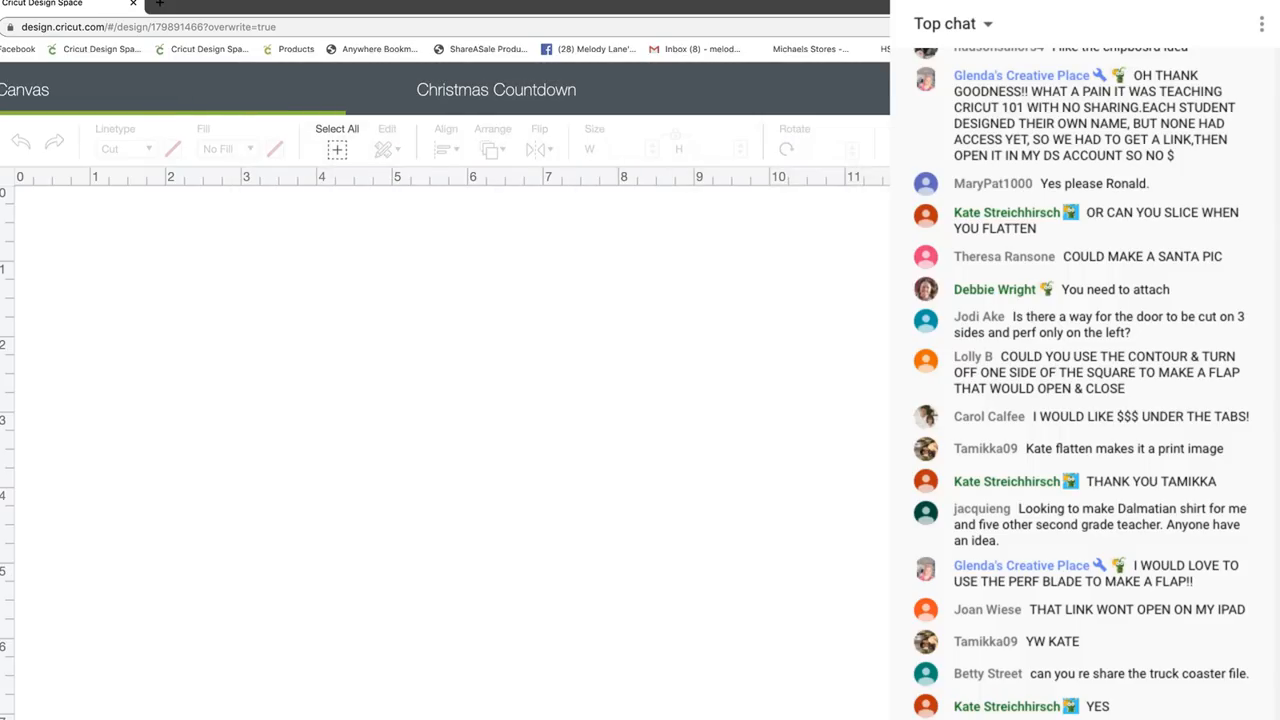
pyautogui.click(229, 26)
pyautogui.press('super+c')
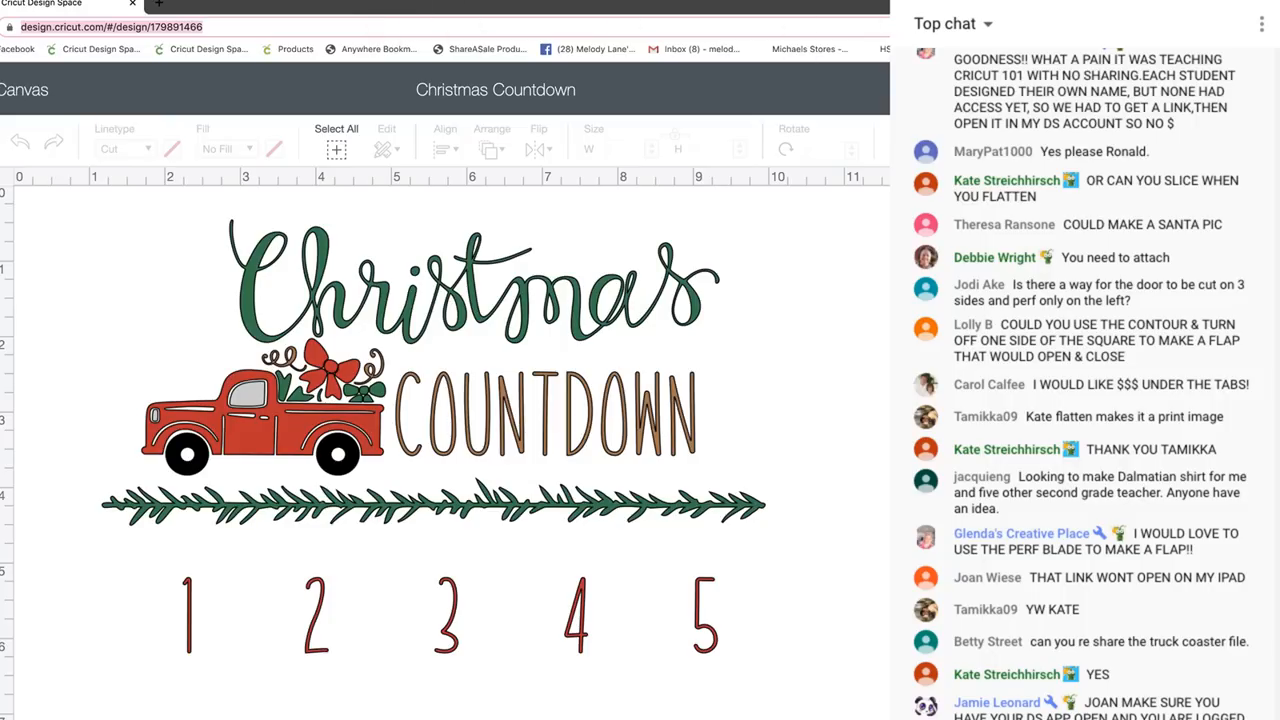
# Post the copied project link in the live chat and minimize the chat window
pyautogui.press('super+Tab')
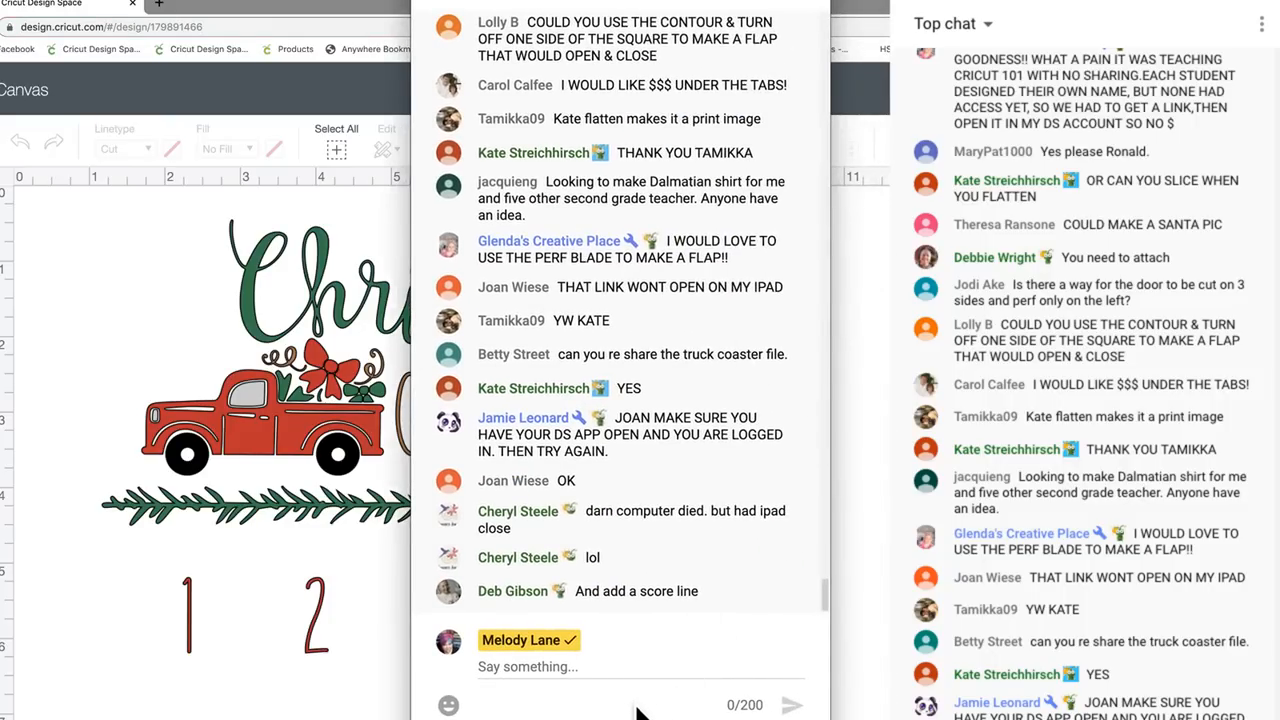
pyautogui.press('super+v')
pyautogui.press('Return')
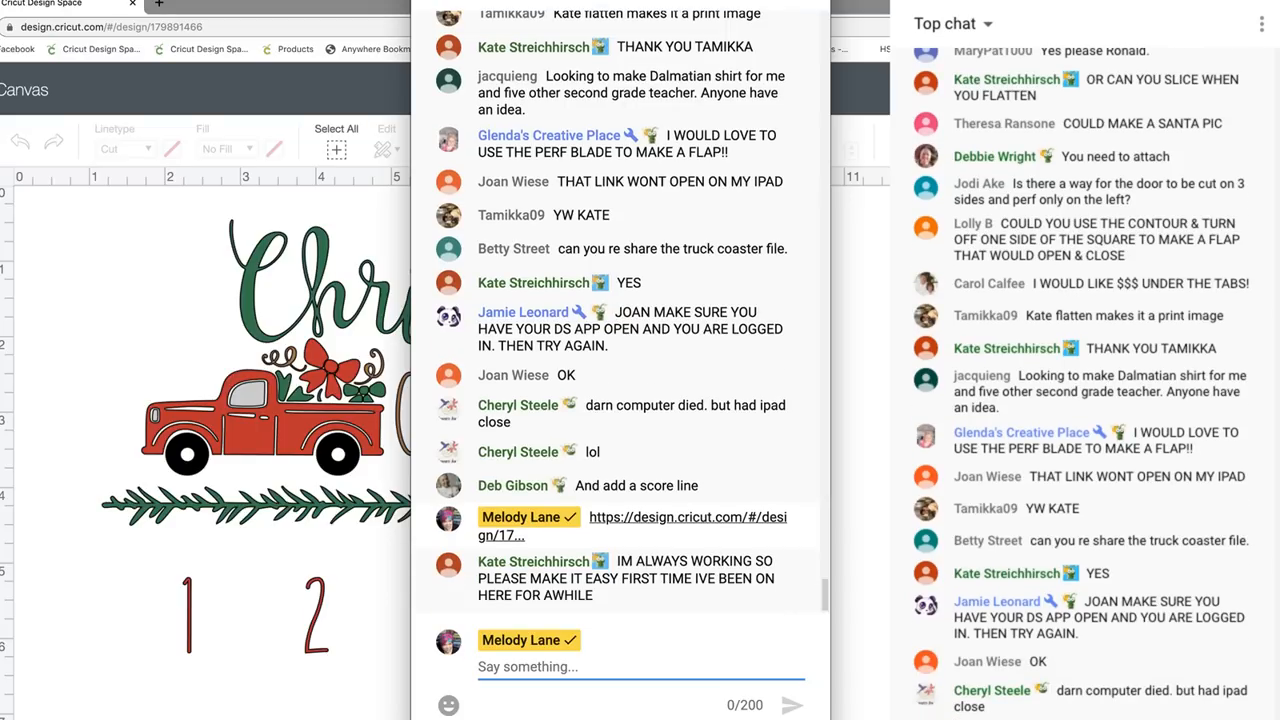
pyautogui.press('super+m')
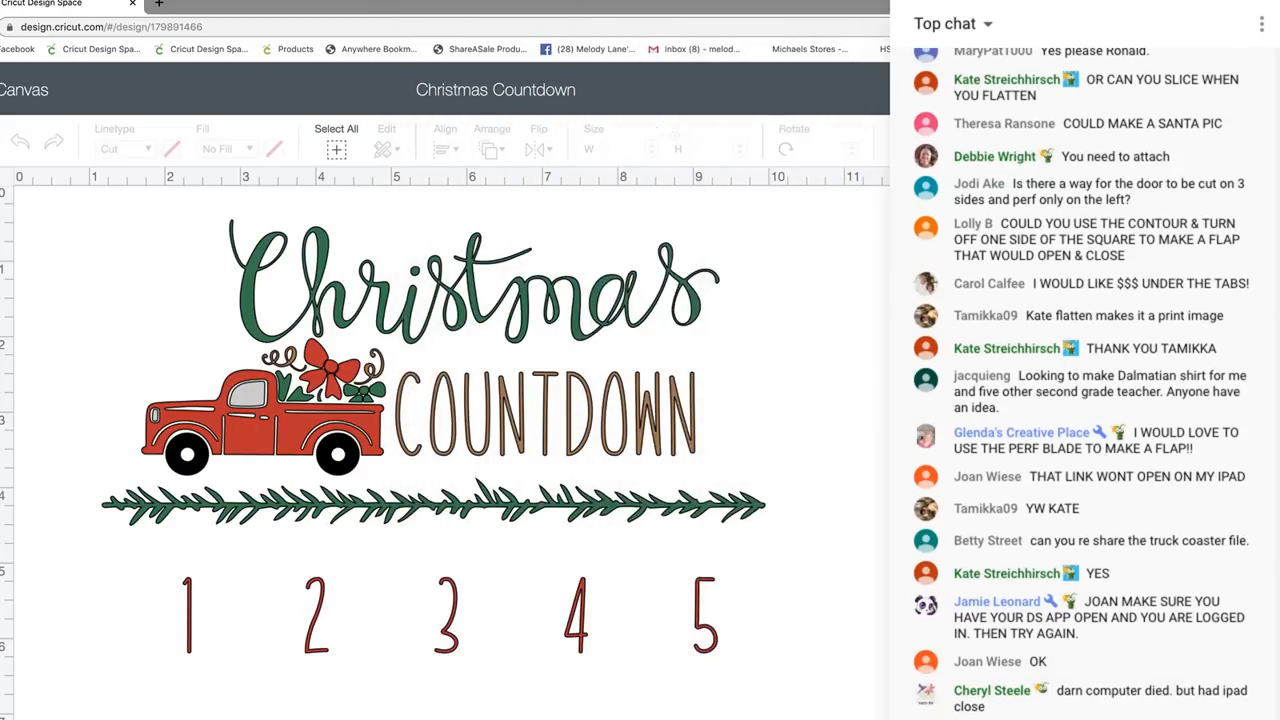